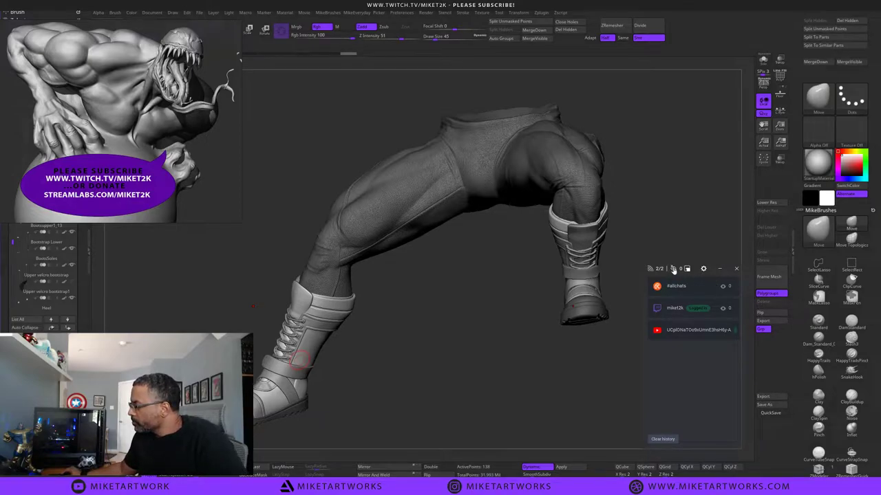
pyautogui.click(673, 270)
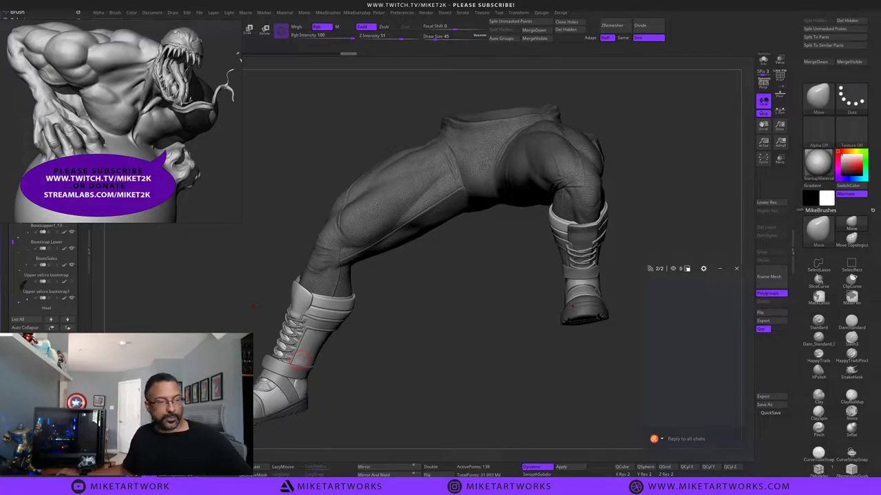
pyautogui.press('XF86AudioLowerVolume')
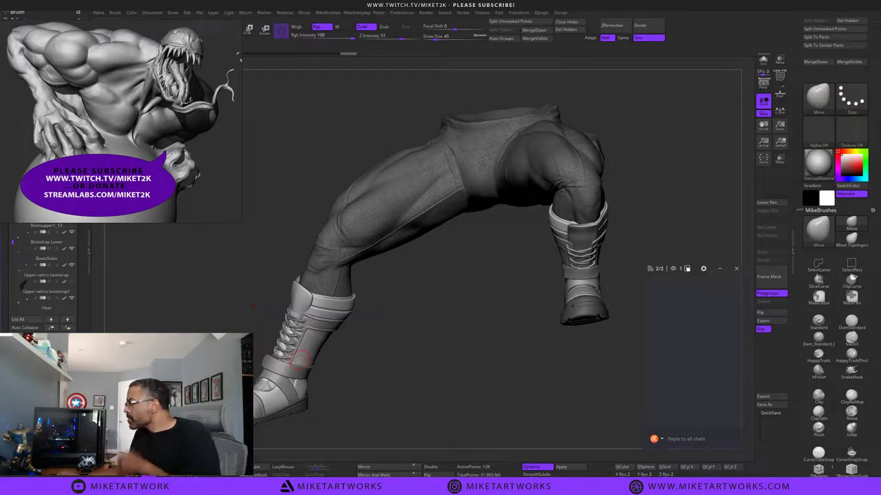
pyautogui.click(673, 269)
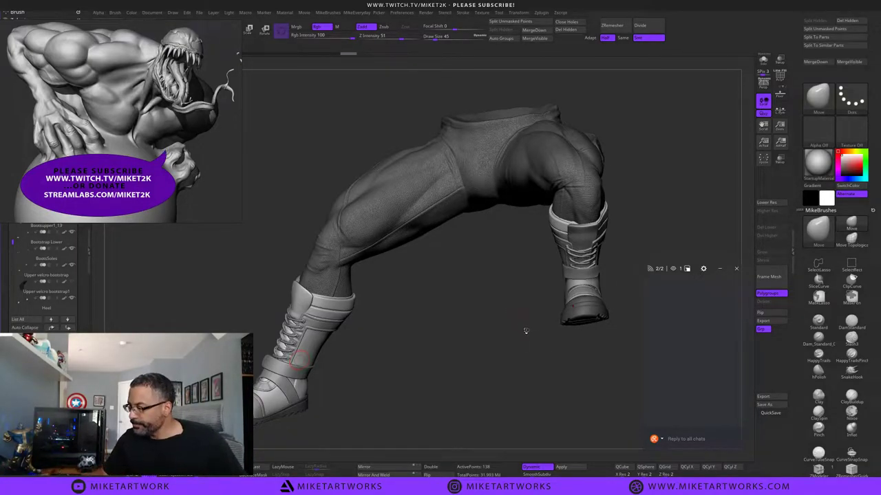
# Place a close-up snapshot of the laced boots on the canvas as reference and bring the live model's other boot beside it.
pyautogui.moveTo(525, 331); pyautogui.dragTo(494, 371)
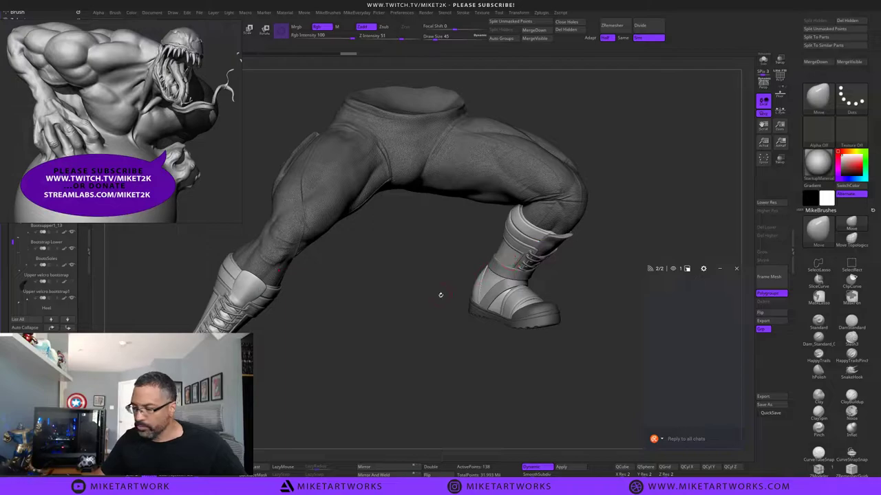
pyautogui.keyDown('alt'); pyautogui.moveTo(438, 308); pyautogui.dragTo(430, 343); pyautogui.keyUp('alt')
pyautogui.keyDown('alt'); pyautogui.moveTo(403, 302); pyautogui.dragTo(563, 243); pyautogui.keyUp('alt')
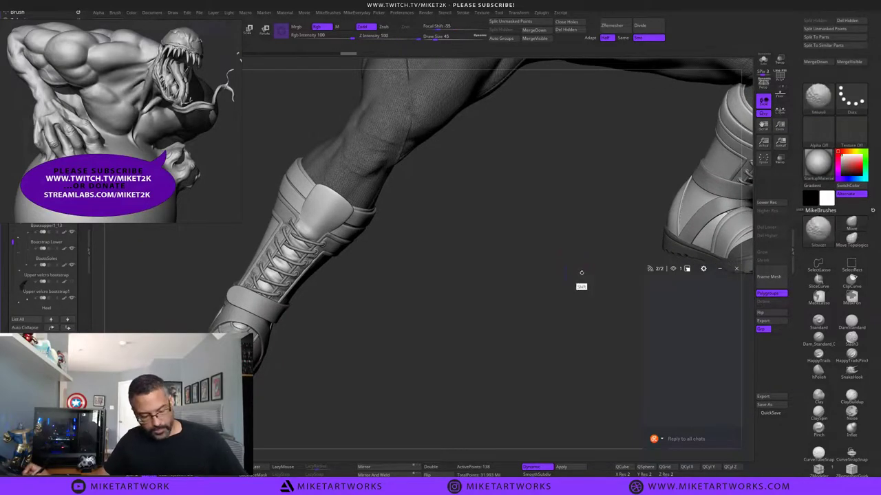
pyautogui.moveTo(440, 344); pyautogui.dragTo(355, 352)
pyautogui.moveTo(520, 383); pyautogui.dragTo(550, 417)
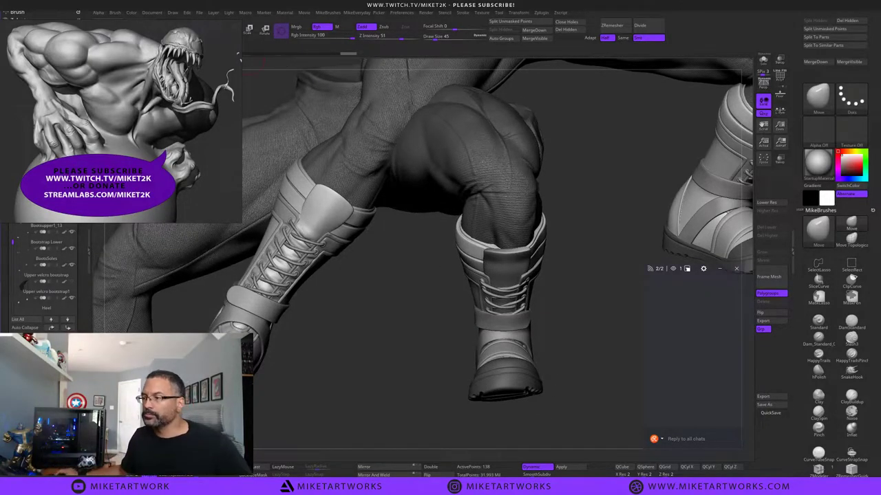
# Move the floating reference image off the subtool list and isolate the Bootsupper1_14 laces subtool.
pyautogui.moveTo(113, 41); pyautogui.dragTo(697, 55)
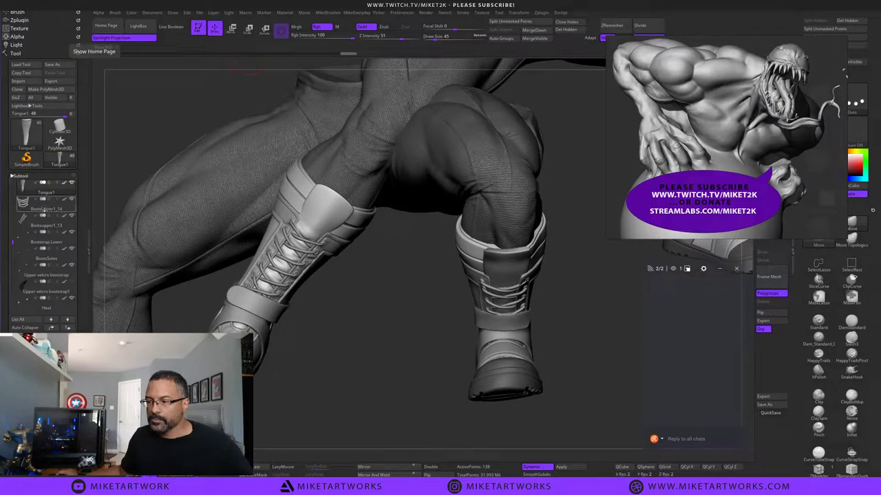
pyautogui.click(71, 201)
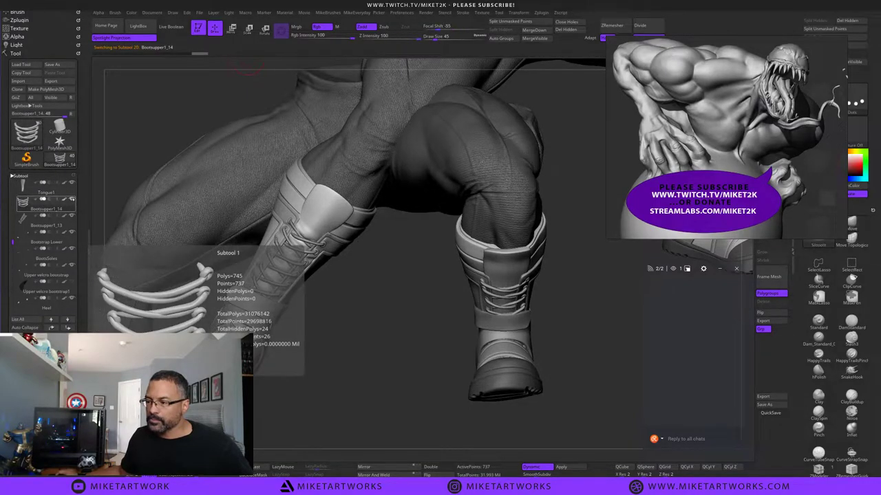
pyautogui.keyDown('shift'); pyautogui.click(72, 199); pyautogui.keyUp('shift')
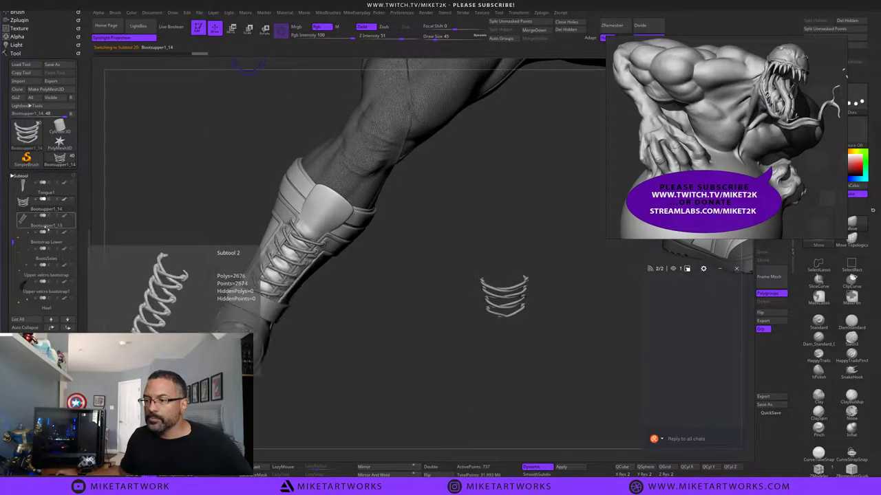
# Make the remaining boot subtools visible around the laces and hide the round X emblem subtool.
pyautogui.moveTo(11, 241); pyautogui.dragTo(11, 219)
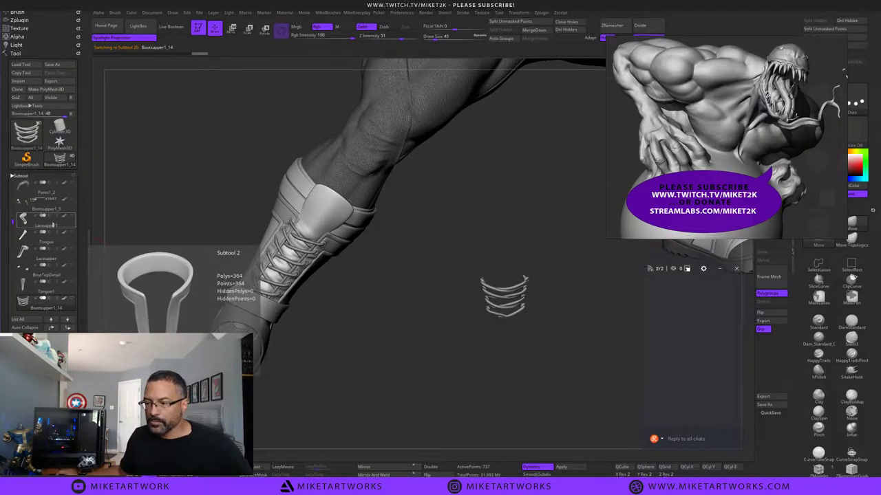
pyautogui.moveTo(73, 201); pyautogui.dragTo(72, 299)
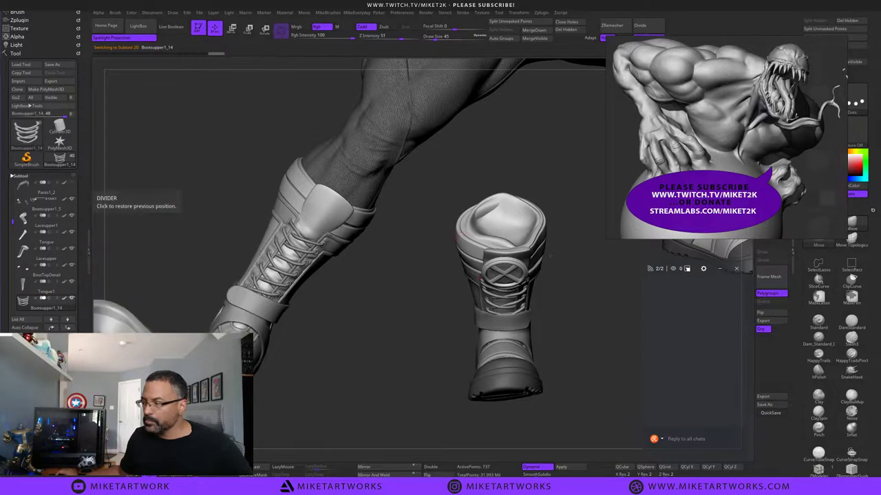
pyautogui.moveTo(585, 368)
pyautogui.mouseDown()
pyautogui.moveTo(590, 344)
pyautogui.moveTo(571, 350)
pyautogui.moveTo(584, 354)
pyautogui.mouseUp()
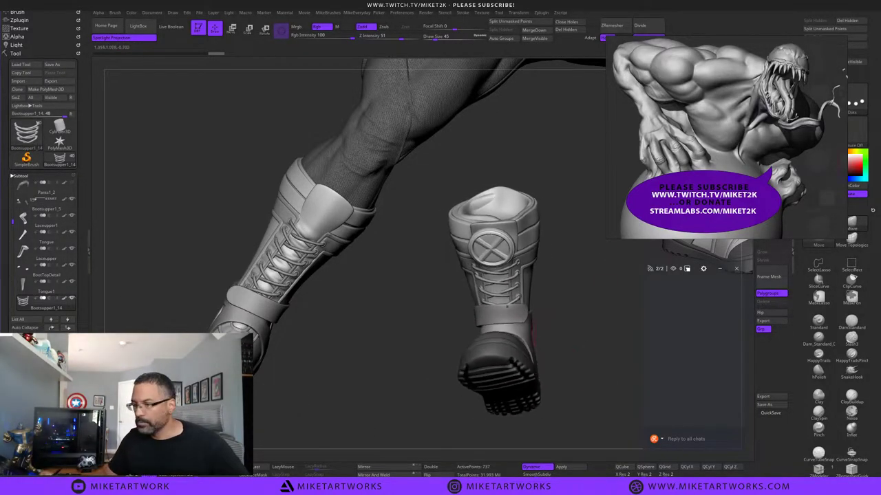
pyautogui.moveTo(13, 223); pyautogui.dragTo(12, 257)
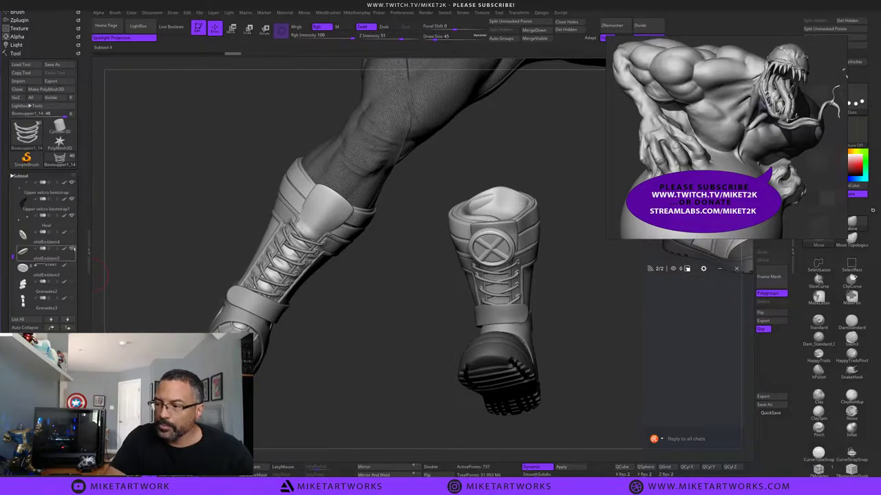
pyautogui.click(72, 248)
pyautogui.moveTo(554, 289); pyautogui.dragTo(581, 283)
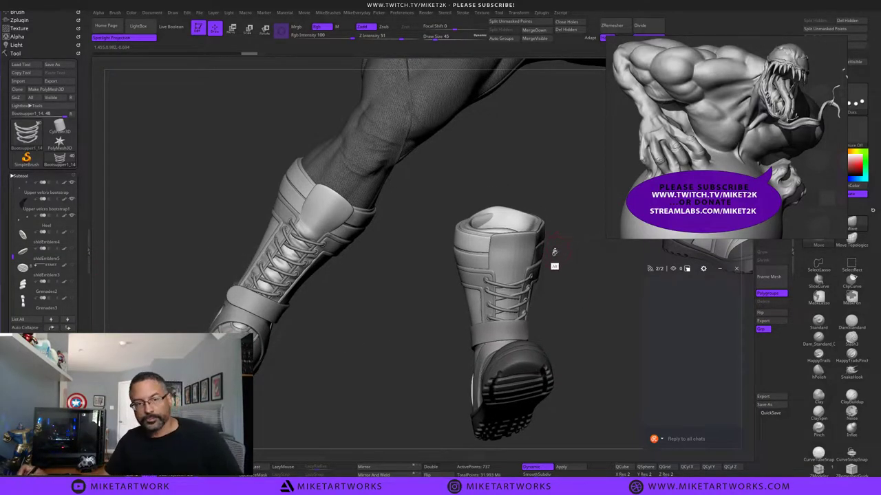
# Make the boot's tongue piece, Tongue1, the active subtool.
pyautogui.keyDown('alt'); pyautogui.click(518, 257); pyautogui.keyUp('alt')
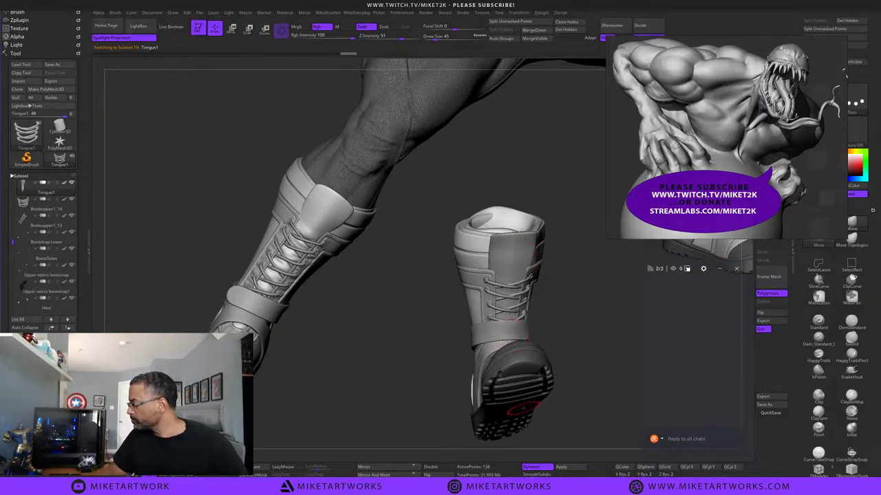
pyautogui.moveTo(567, 368)
pyautogui.mouseDown()
pyautogui.moveTo(600, 369)
pyautogui.moveTo(571, 374)
pyautogui.moveTo(572, 385)
pyautogui.moveTo(577, 375)
pyautogui.moveTo(564, 357)
pyautogui.mouseUp()
pyautogui.press('super')
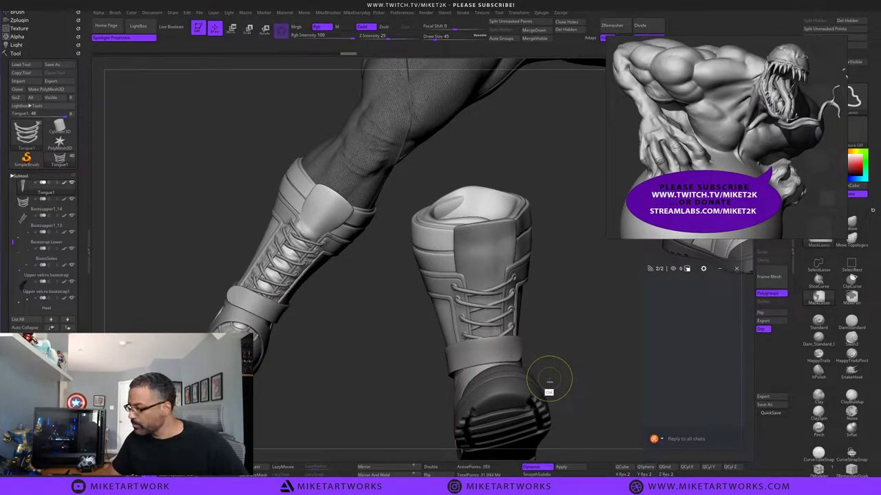
# Try subdividing the tongue mesh twice with dynamic subdivision still on, and undo both divisions.
pyautogui.hotkey('ctrl', 'd')
pyautogui.hotkey('ctrl', 'd')
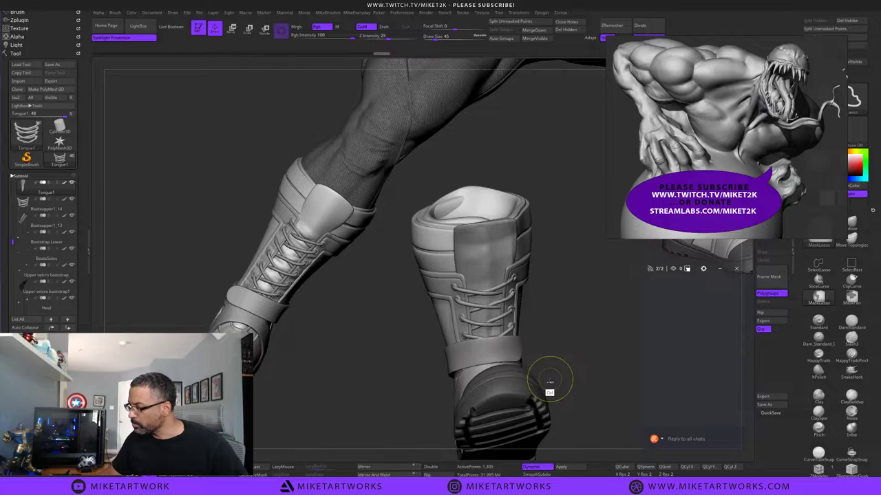
pyautogui.hotkey('ctrl', 'z')
pyautogui.hotkey('ctrl', 'z')
# Turn off dynamic subdivision on the tongue, try dividing its mesh twice and undo both divisions.
pyautogui.moveTo(565, 336)
pyautogui.mouseDown()
pyautogui.moveTo(552, 310)
pyautogui.moveTo(580, 338)
pyautogui.mouseUp()
pyautogui.click(546, 467)
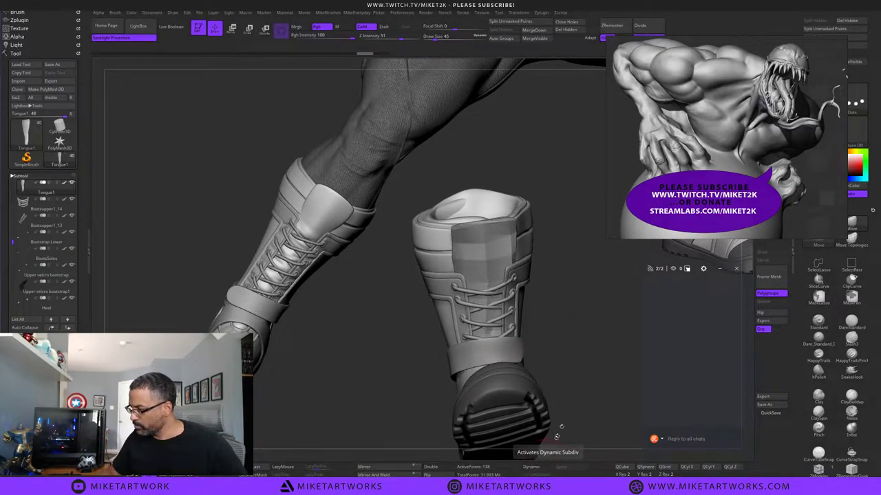
pyautogui.hotkey('ctrl', 'd')
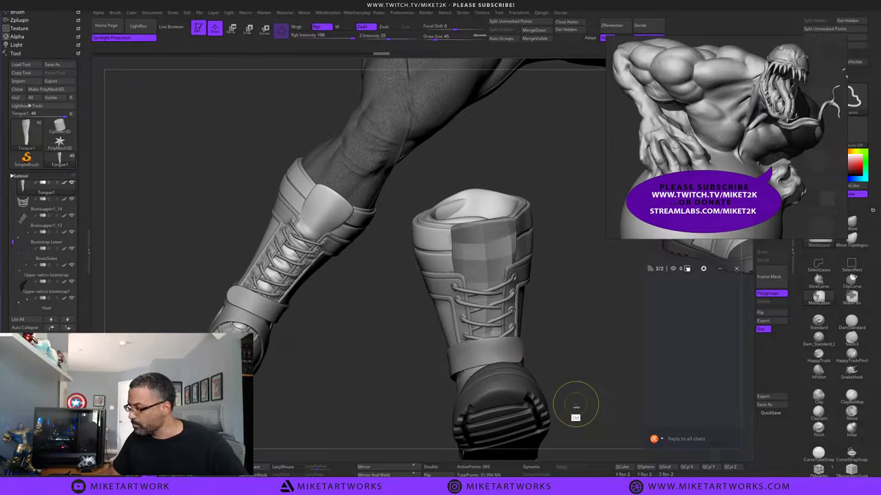
pyautogui.moveTo(576, 401)
pyautogui.mouseDown()
pyautogui.moveTo(595, 388)
pyautogui.moveTo(584, 376)
pyautogui.moveTo(603, 377)
pyautogui.moveTo(590, 386)
pyautogui.mouseUp()
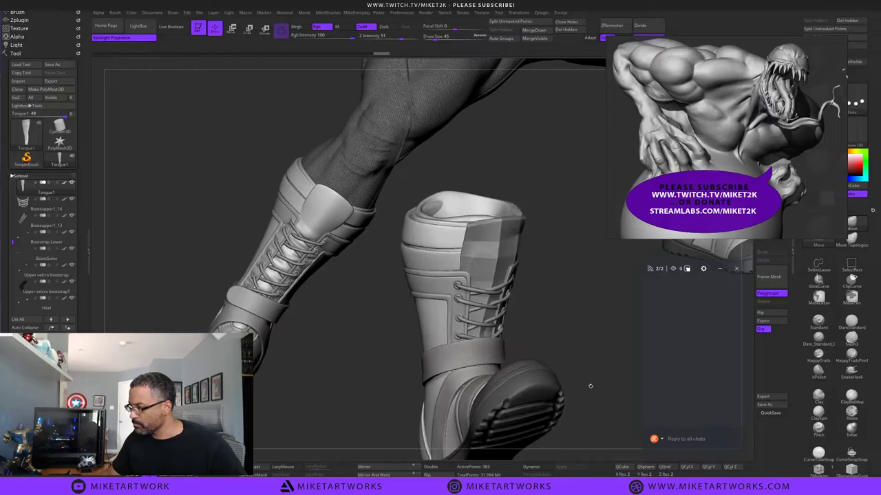
pyautogui.hotkey('ctrl', 'd')
pyautogui.hotkey('ctrl', 'z')
pyautogui.hotkey('ctrl', 'z')
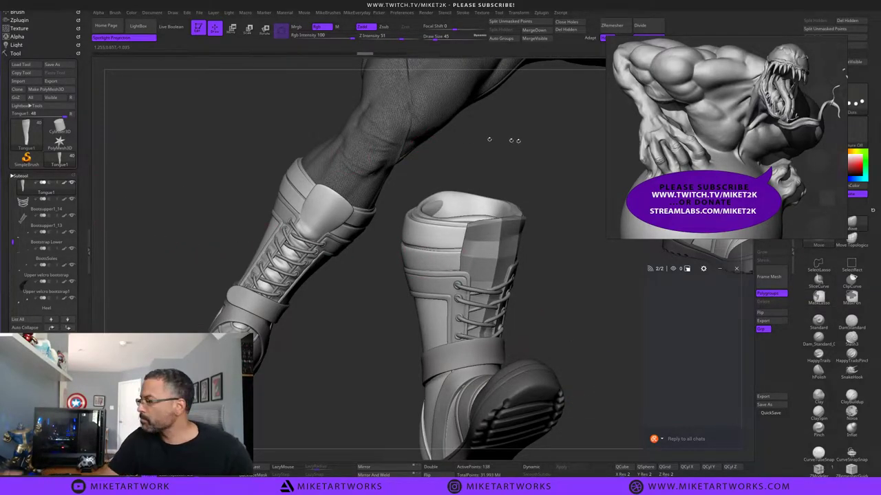
# Move the floating reference image away from the brush palette, shrink its window and refit the picture inside it.
pyautogui.moveTo(742, 152); pyautogui.dragTo(705, 164)
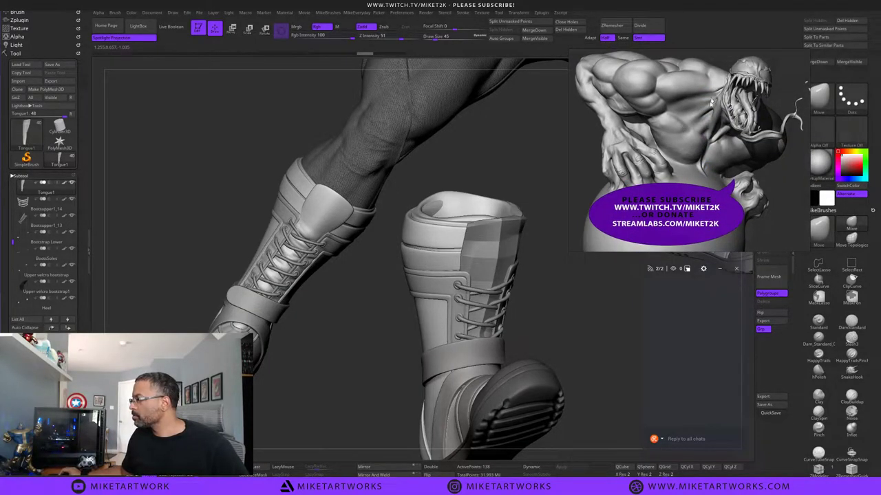
pyautogui.moveTo(711, 105); pyautogui.dragTo(205, 105)
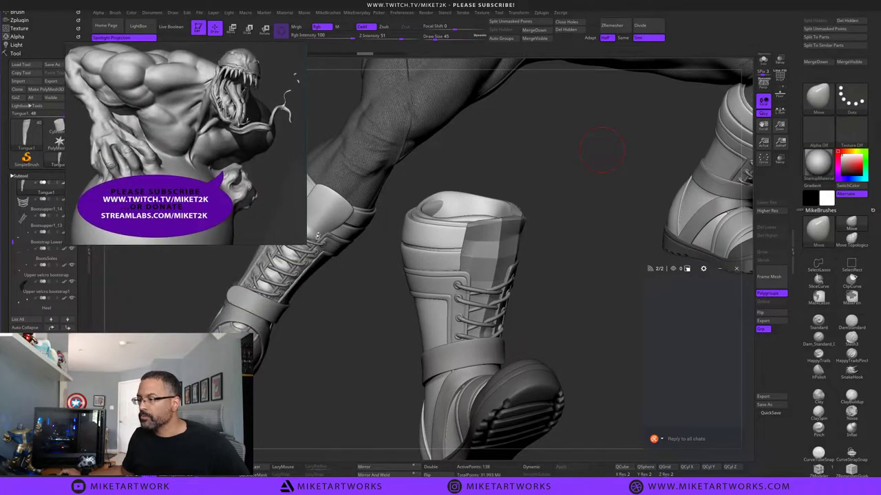
pyautogui.moveTo(304, 244); pyautogui.dragTo(238, 177)
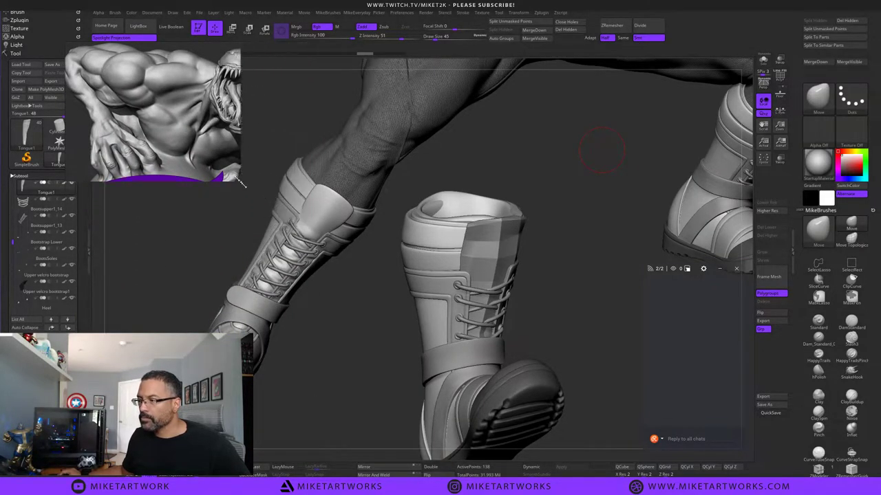
pyautogui.scroll(-2, 178, 111)
pyautogui.moveTo(181, 112); pyautogui.dragTo(159, 95)
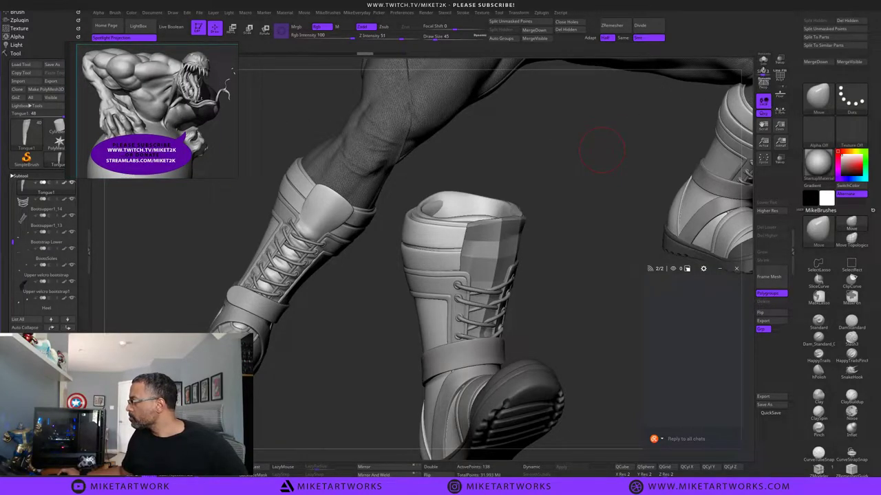
# Isolate the tongue in Solo mode and test one mesh subdivision on it, restoring its base level.
pyautogui.click(762, 61)
pyautogui.moveTo(600, 301); pyautogui.dragTo(567, 303)
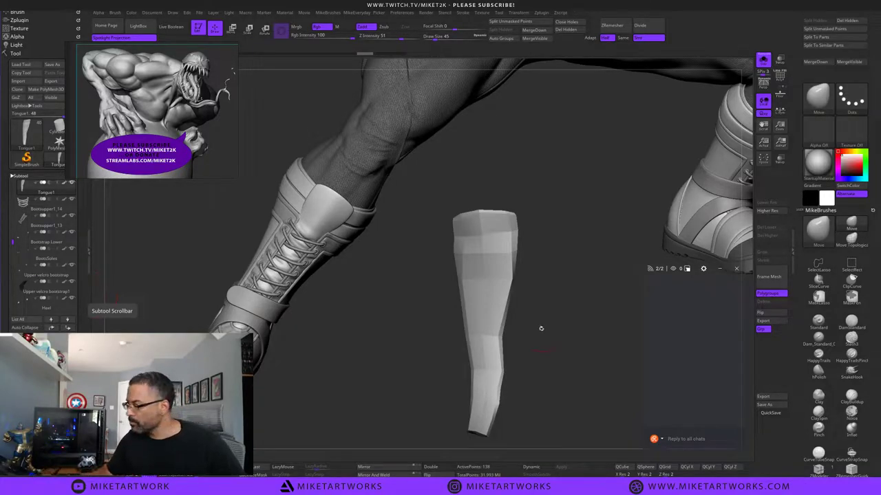
pyautogui.hotkey('ctrl', 'z')
pyautogui.hotkey('ctrl', 'z')
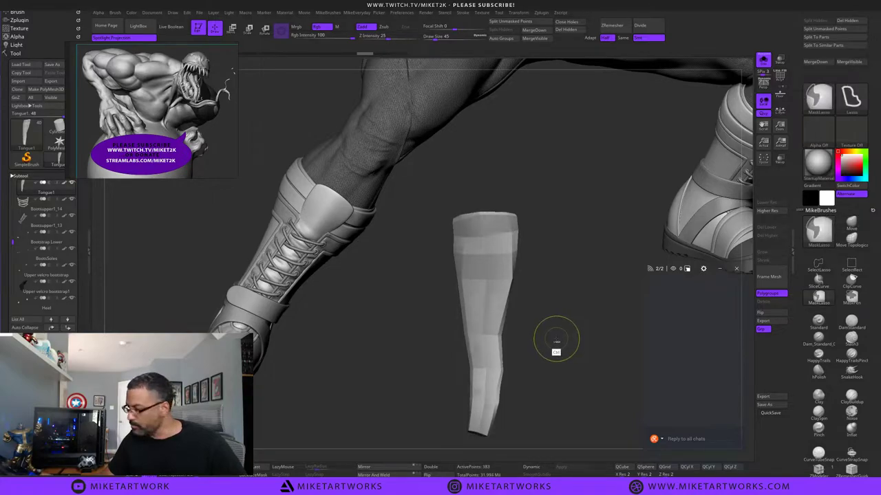
pyautogui.moveTo(542, 334); pyautogui.dragTo(556, 331)
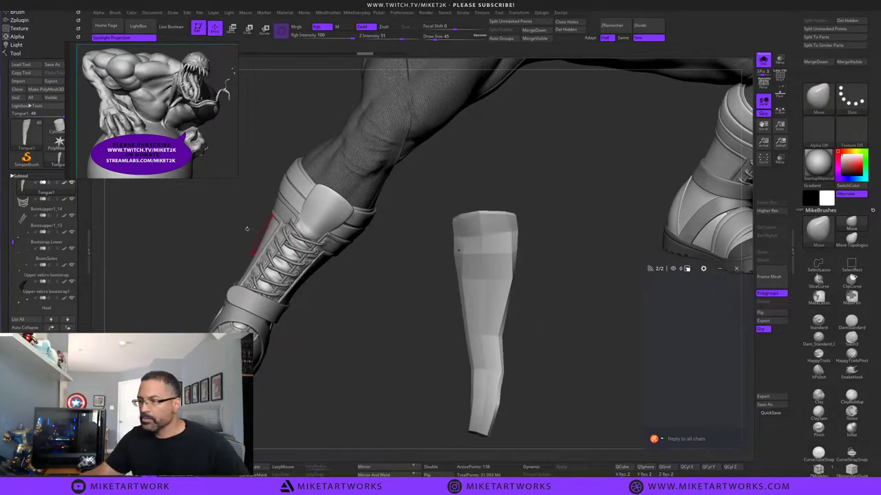
# Show the tongue's Geometry settings and enable double-sided display and dynamic subdivision for it.
pyautogui.click(35, 176)
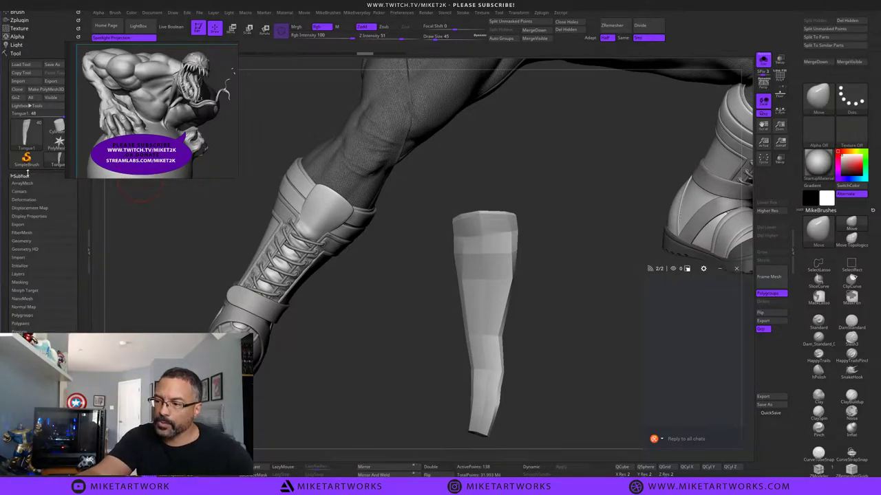
pyautogui.click(35, 241)
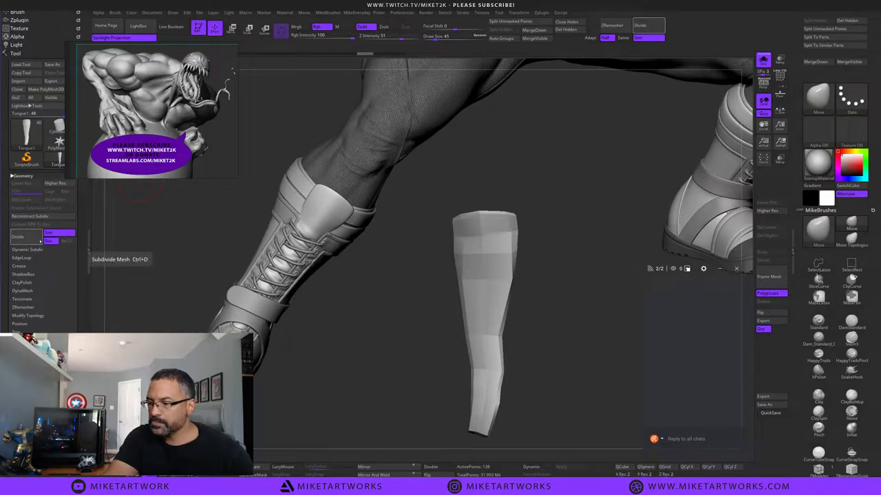
pyautogui.moveTo(564, 262); pyautogui.dragTo(571, 256)
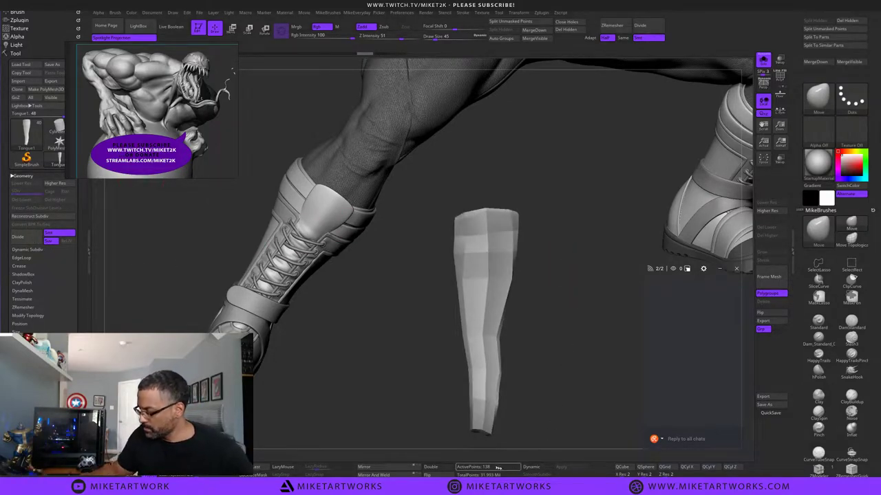
pyautogui.click(441, 467)
pyautogui.click(537, 467)
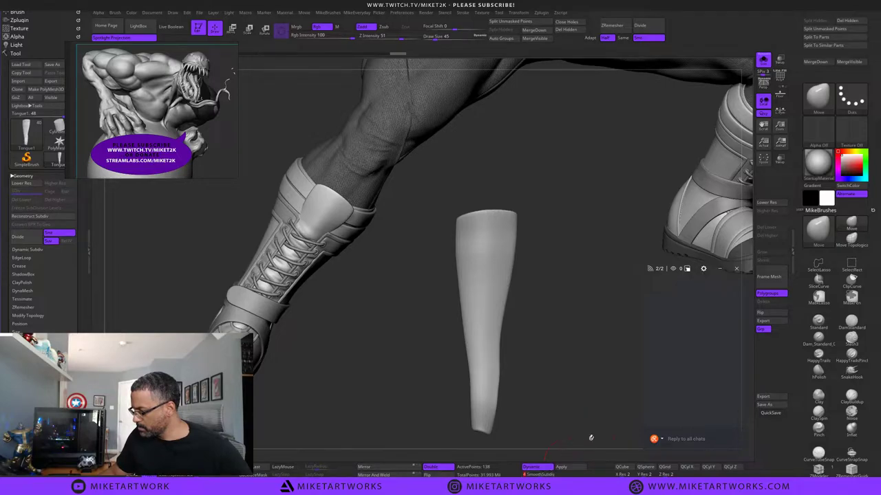
# Apply the tongue's dynamic subdivision as real subdivision levels and check the smoothed shape.
pyautogui.click(561, 467)
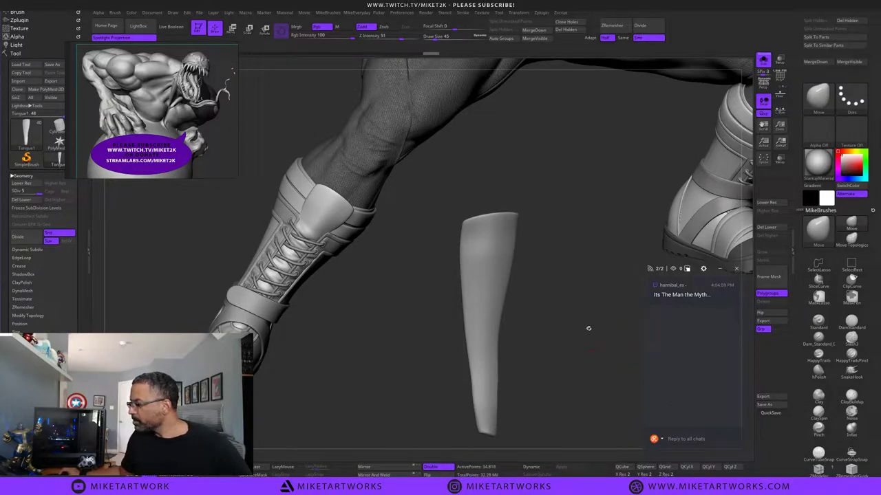
pyautogui.moveTo(563, 386); pyautogui.dragTo(548, 370)
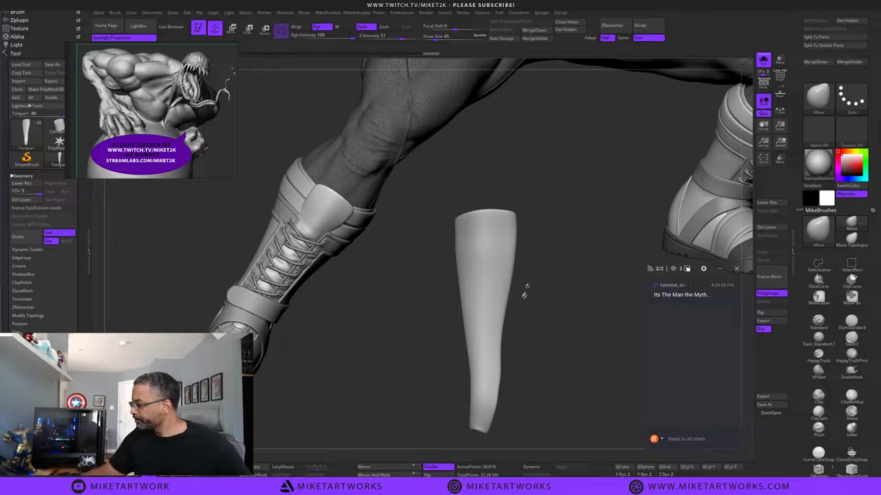
pyautogui.moveTo(540, 297)
pyautogui.mouseDown()
pyautogui.moveTo(553, 311)
pyautogui.moveTo(548, 268)
pyautogui.moveTo(493, 276)
pyautogui.moveTo(538, 264)
pyautogui.mouseUp()
pyautogui.hotkey('ctrl', 'z')
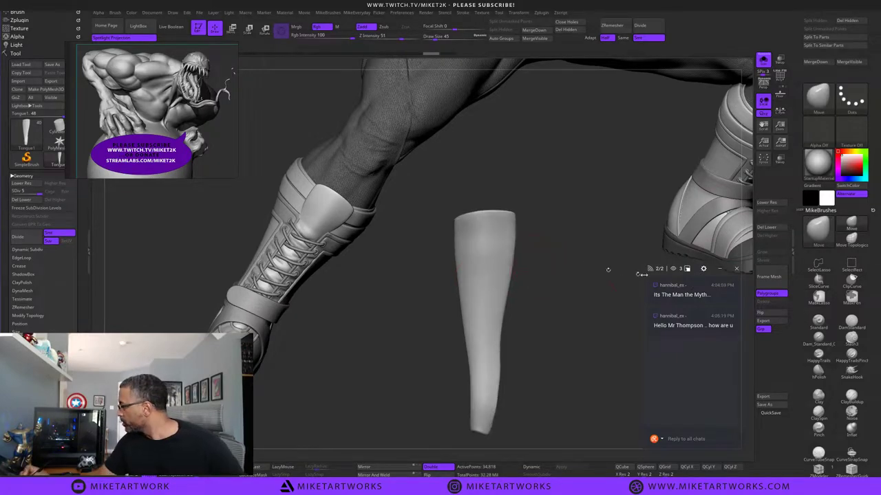
# Switch to the Standard brush, bring the rest of the boot back into view and set the draw size to 17.
pyautogui.click(825, 322)
pyautogui.moveTo(528, 299); pyautogui.dragTo(536, 297)
pyautogui.click(763, 60)
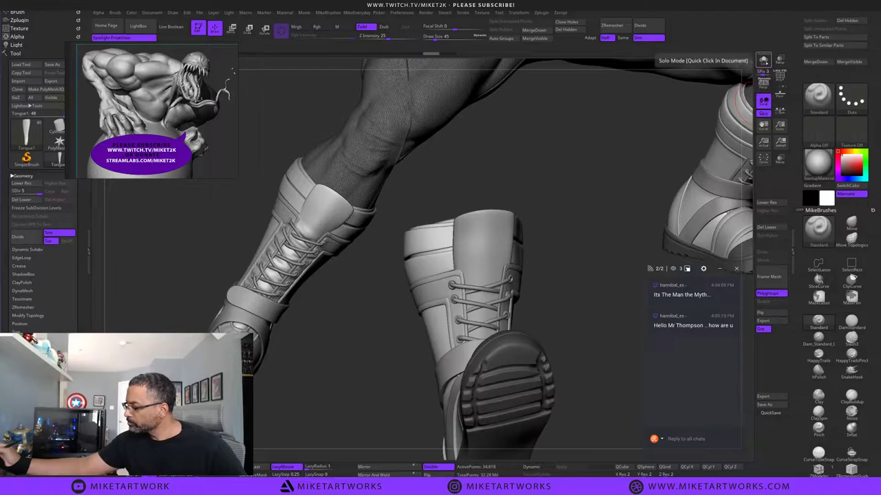
pyautogui.moveTo(600, 230)
pyautogui.mouseDown()
pyautogui.moveTo(589, 270)
pyautogui.moveTo(551, 266)
pyautogui.mouseUp()
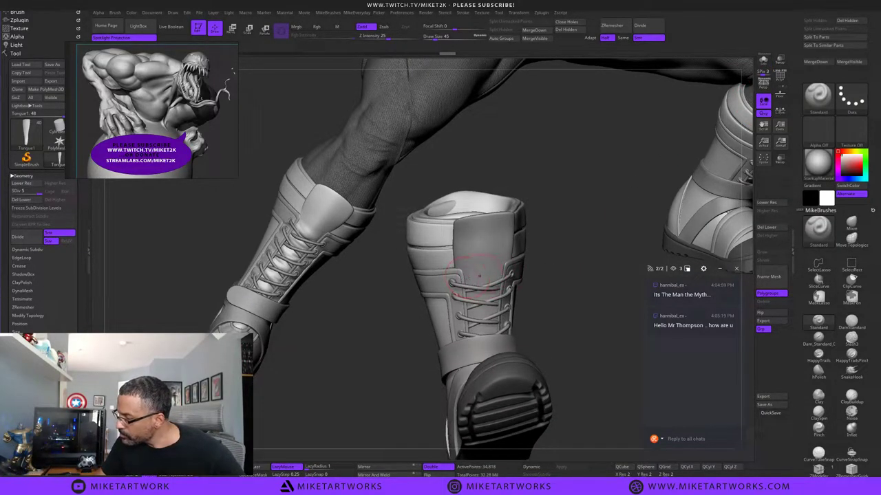
pyautogui.moveTo(548, 255); pyautogui.dragTo(484, 285)
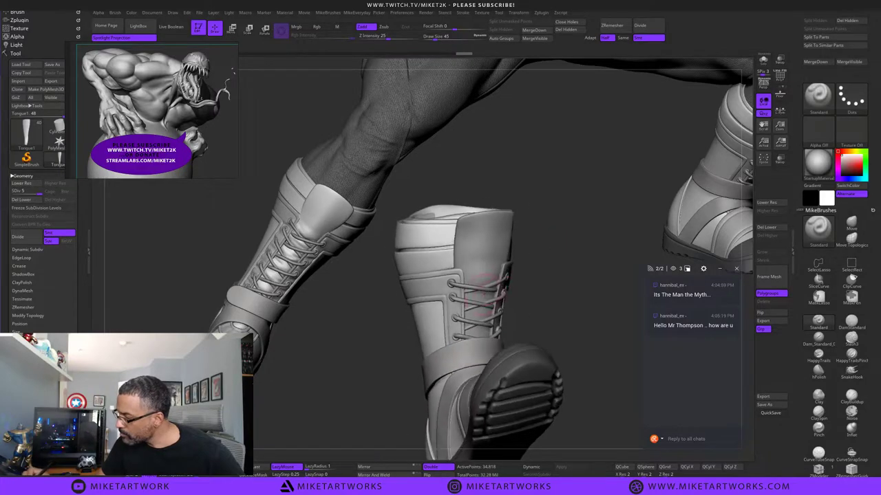
pyautogui.moveTo(552, 269)
pyautogui.mouseDown()
pyautogui.moveTo(542, 299)
pyautogui.moveTo(553, 293)
pyautogui.moveTo(555, 320)
pyautogui.moveTo(586, 312)
pyautogui.moveTo(475, 324)
pyautogui.mouseUp()
pyautogui.press('s')
pyautogui.press('s')
# Sculpt raised and carved horizontal folds across the tongue beneath the laces, undoing the last carving stroke.
pyautogui.moveTo(537, 309); pyautogui.dragTo(497, 317)
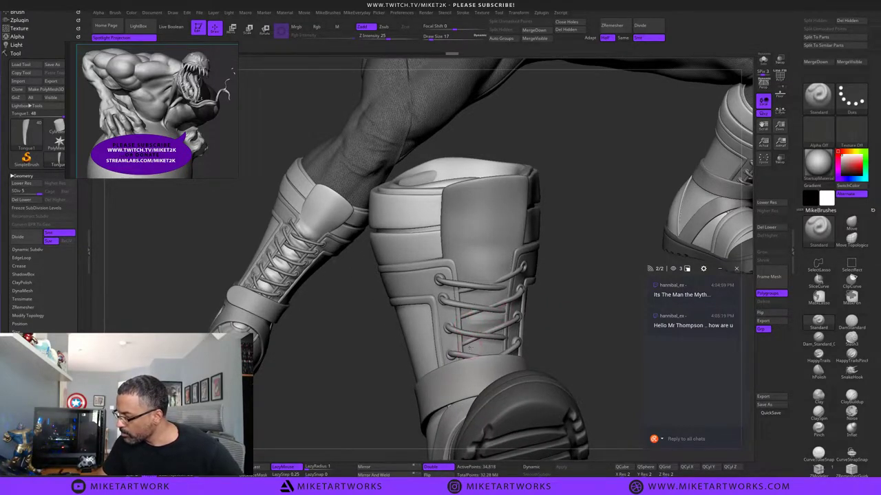
pyautogui.moveTo(471, 348); pyautogui.dragTo(501, 342)
pyautogui.moveTo(552, 270)
pyautogui.mouseDown()
pyautogui.moveTo(571, 296)
pyautogui.moveTo(553, 279)
pyautogui.mouseUp()
pyautogui.keyDown('alt'); pyautogui.moveTo(473, 314); pyautogui.dragTo(506, 302); pyautogui.keyUp('alt')
pyautogui.keyDown('alt'); pyautogui.moveTo(467, 316); pyautogui.dragTo(520, 301); pyautogui.keyUp('alt')
pyautogui.hotkey('ctrl', 'z')
pyautogui.moveTo(558, 270)
pyautogui.mouseDown()
pyautogui.moveTo(590, 250)
pyautogui.moveTo(575, 262)
pyautogui.mouseUp()
# Isolate the tongue in Solo mode and try a stroke across its middle, undoing the unwanted strokes.
pyautogui.click(763, 61)
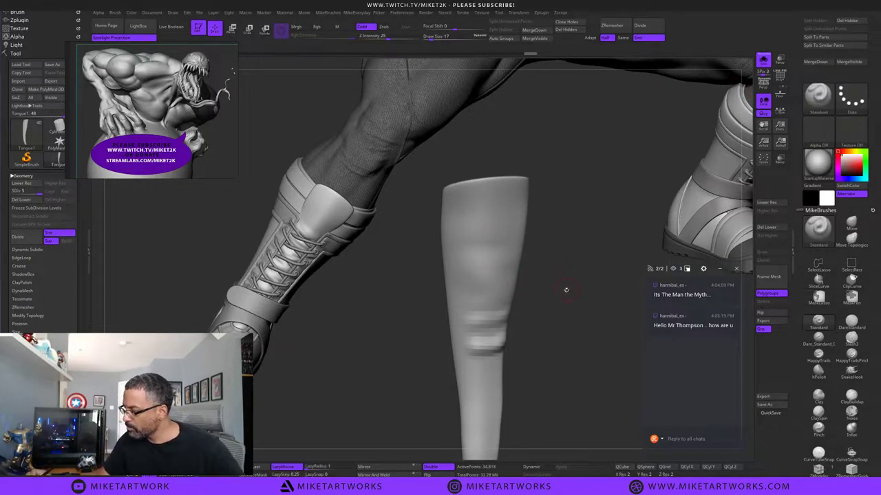
pyautogui.hotkey('ctrl', 'z')
pyautogui.moveTo(556, 302); pyautogui.dragTo(543, 291)
pyautogui.moveTo(488, 269); pyautogui.dragTo(508, 277)
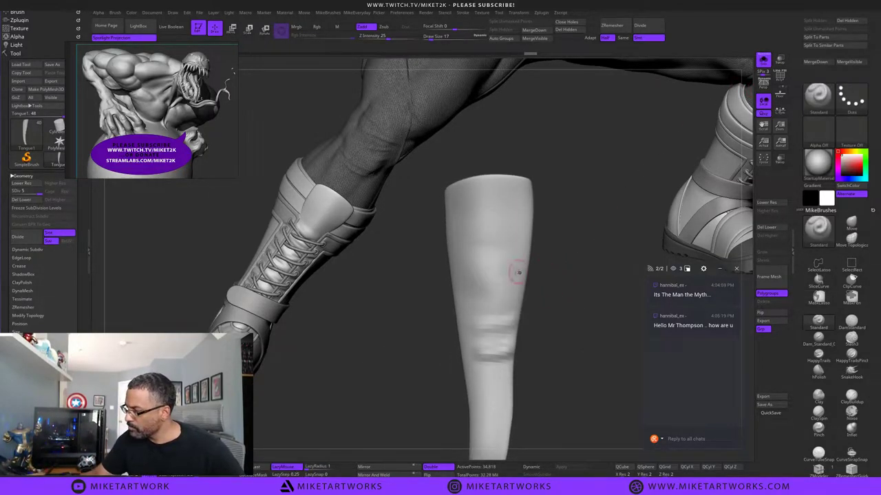
pyautogui.hotkey('ctrl', 'z')
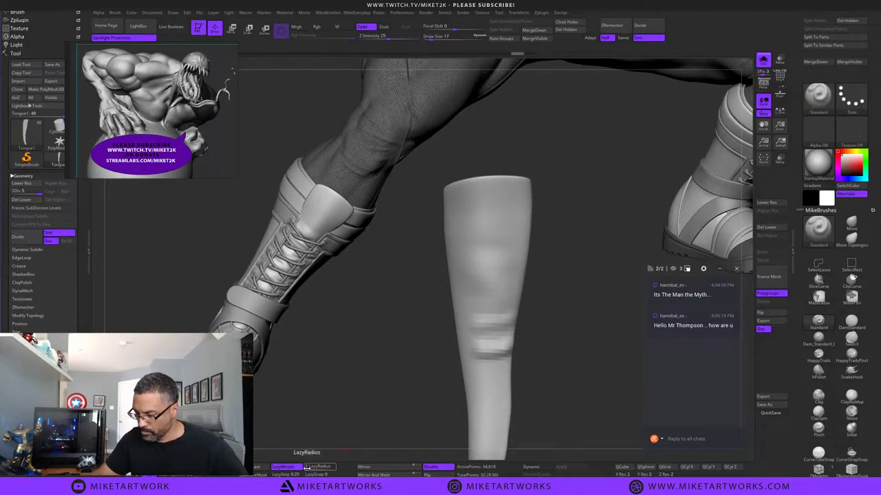
# Set the brush's LazyRadius to 27, try a diagonal stroke on the upper tongue and undo it.
pyautogui.moveTo(558, 248); pyautogui.dragTo(550, 251)
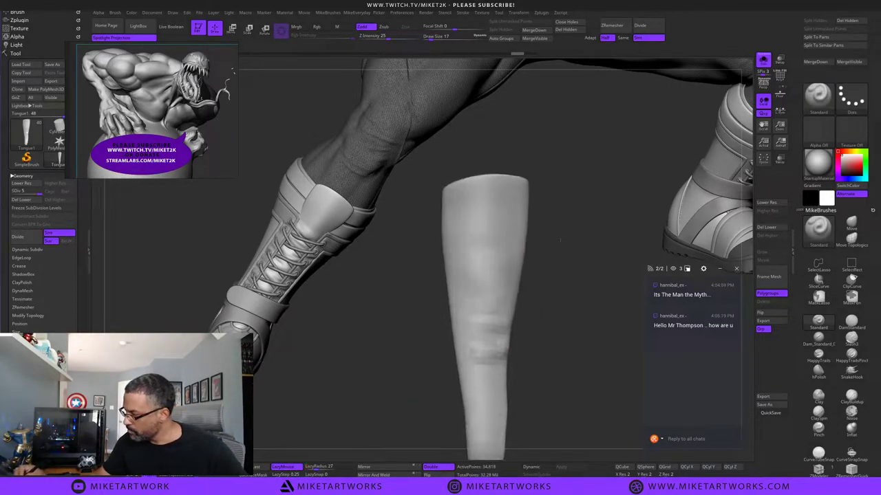
pyautogui.moveTo(509, 225)
pyautogui.mouseDown()
pyautogui.moveTo(481, 293)
pyautogui.moveTo(514, 224)
pyautogui.mouseUp()
pyautogui.hotkey('ctrl', 'z')
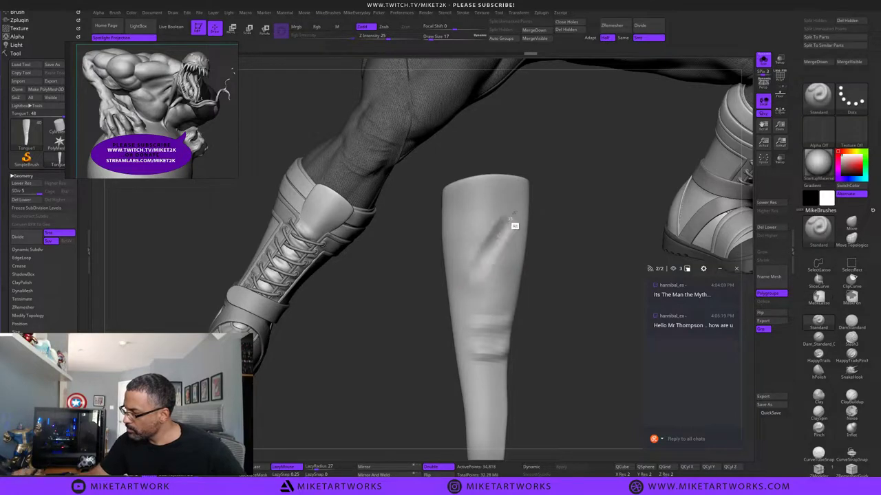
pyautogui.hotkey('ctrl', 'z')
pyautogui.moveTo(547, 283); pyautogui.dragTo(547, 289)
# Leave Solo mode and continue carving the tongue's folds between the laces.
pyautogui.click(764, 61)
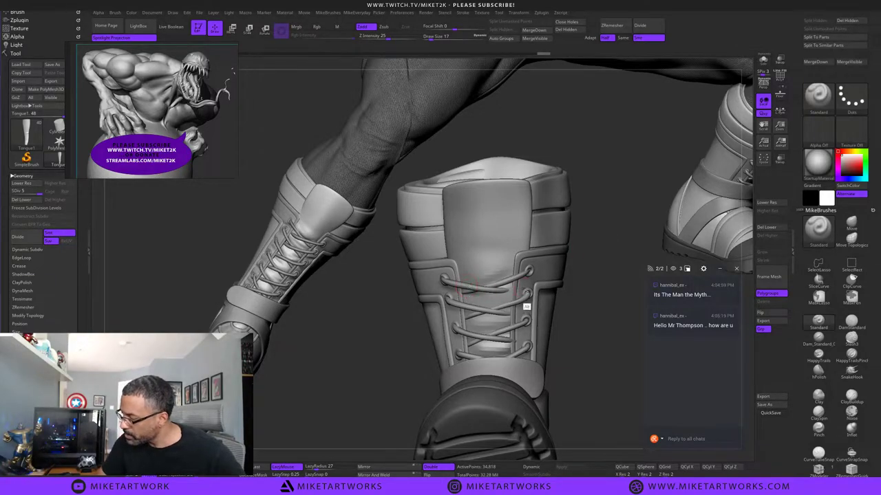
pyautogui.moveTo(574, 290); pyautogui.dragTo(584, 288)
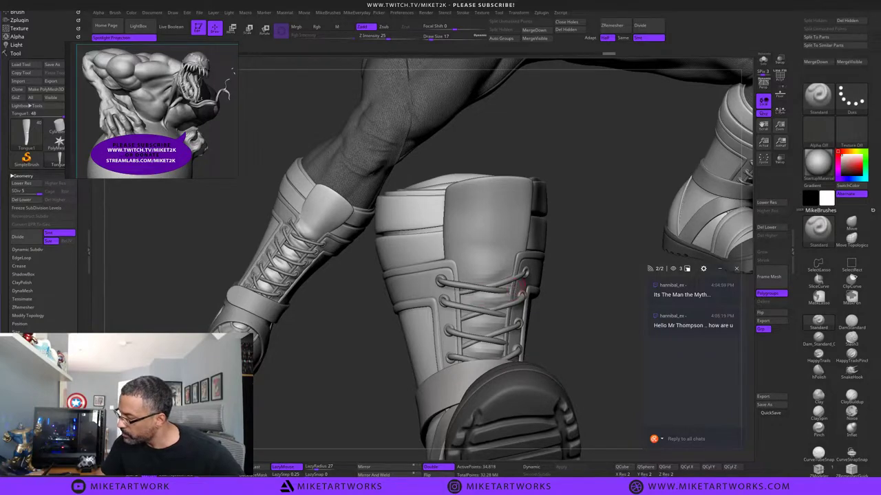
pyautogui.moveTo(595, 252); pyautogui.dragTo(555, 254)
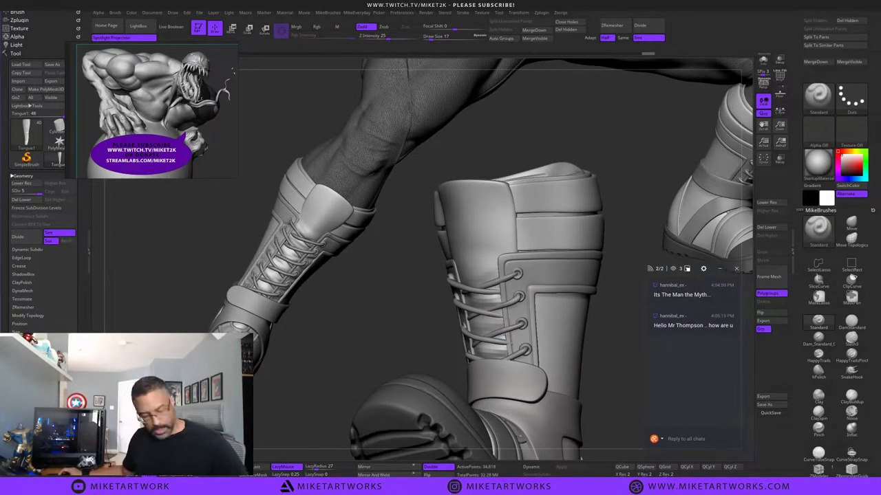
# Switch to Wacom Desktop Center and open the Cintiq Pro 32's Pro Pen 3D settings for ZBrush.
pyautogui.hotkey('alt', 'Tab')
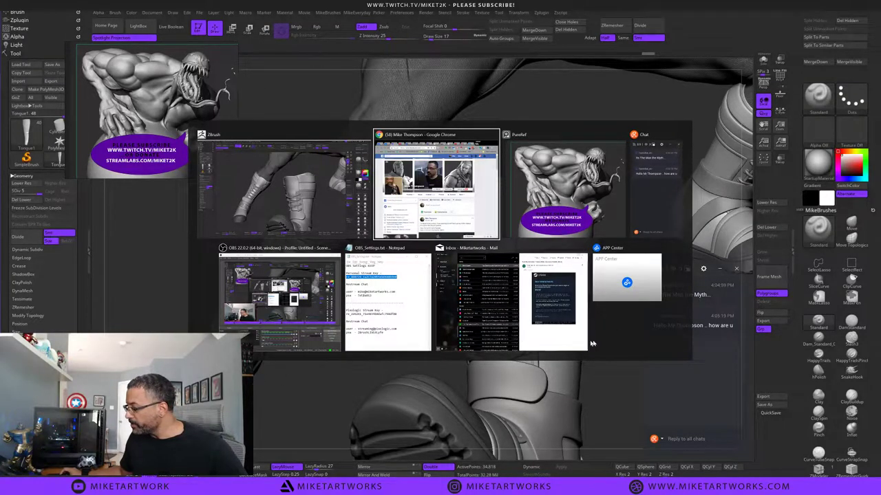
pyautogui.click(325, 215)
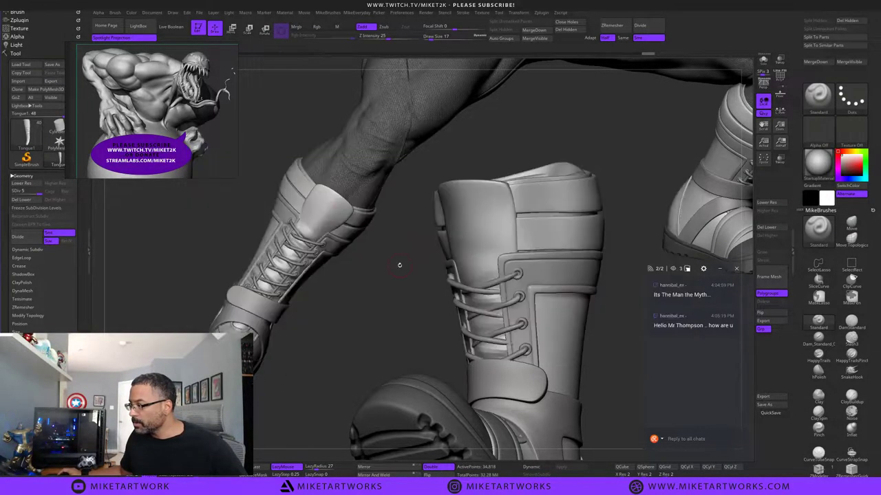
pyautogui.press('super')
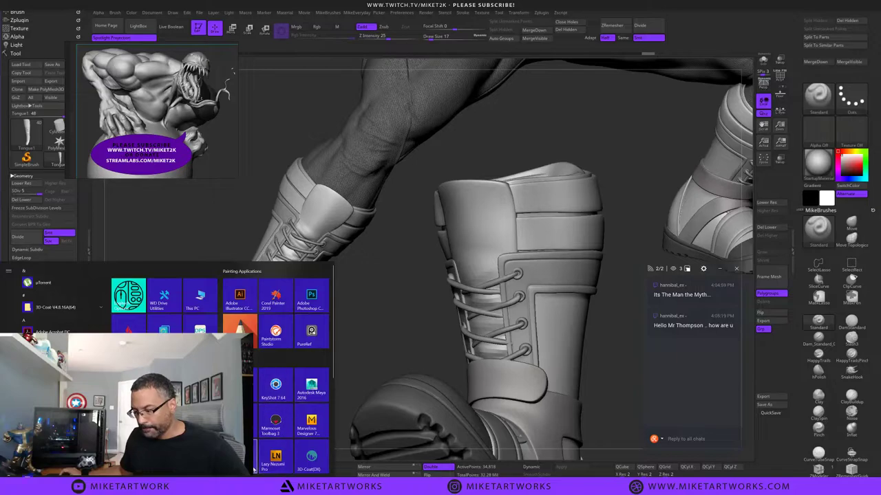
pyautogui.click(164, 333)
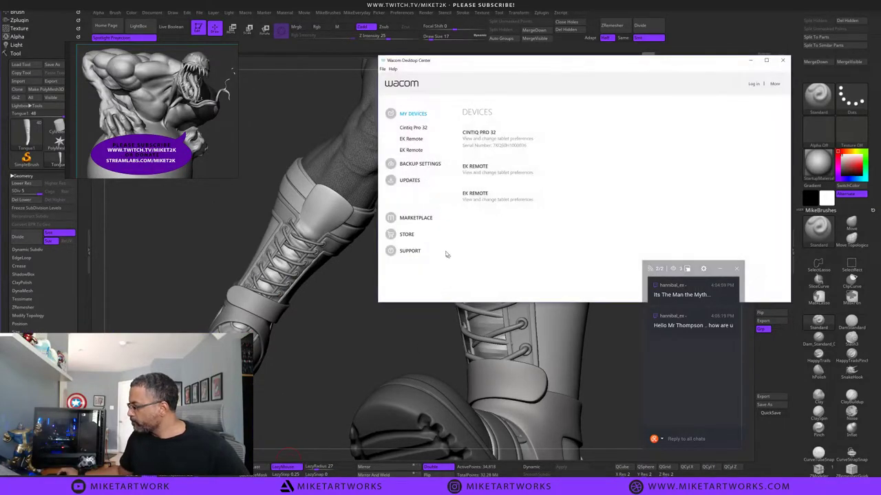
pyautogui.click(413, 128)
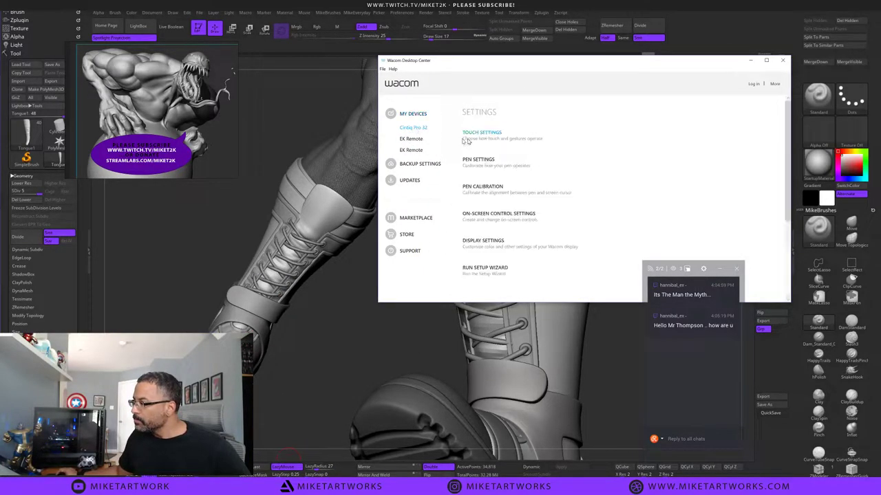
pyautogui.click(481, 161)
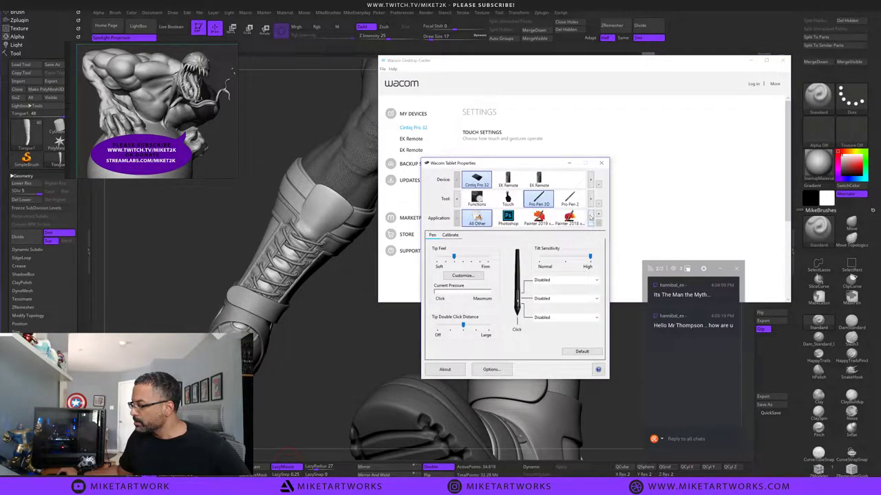
pyautogui.click(590, 217)
pyautogui.click(590, 217)
pyautogui.click(590, 218)
pyautogui.click(590, 218)
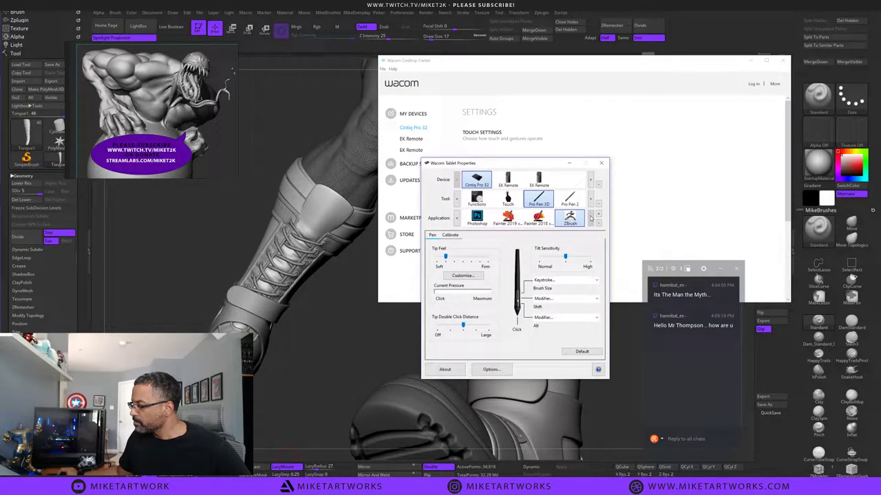
# Test the ZBrush pen pressure curve with a scribble in Pen Feel Details, accept it and close the Wacom windows.
pyautogui.click(462, 275)
pyautogui.moveTo(529, 246)
pyautogui.mouseDown()
pyautogui.moveTo(543, 273)
pyautogui.moveTo(586, 299)
pyautogui.moveTo(549, 274)
pyautogui.moveTo(599, 282)
pyautogui.mouseUp()
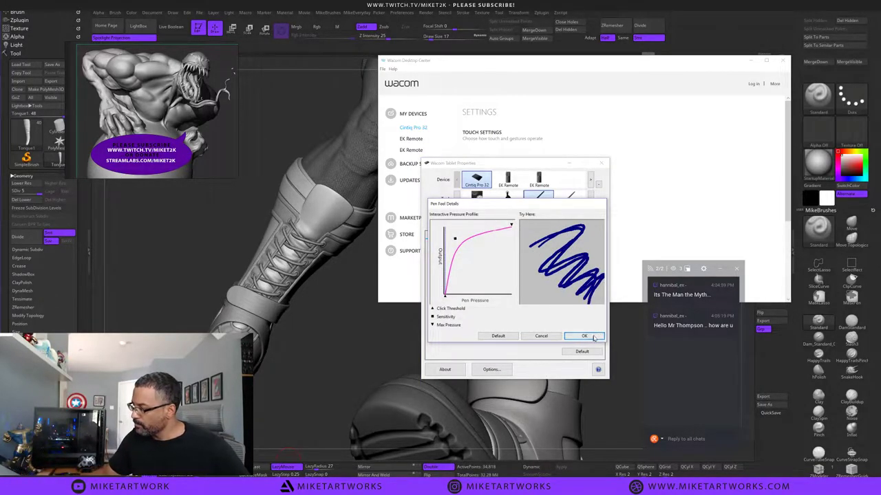
pyautogui.click(584, 337)
pyautogui.click(782, 60)
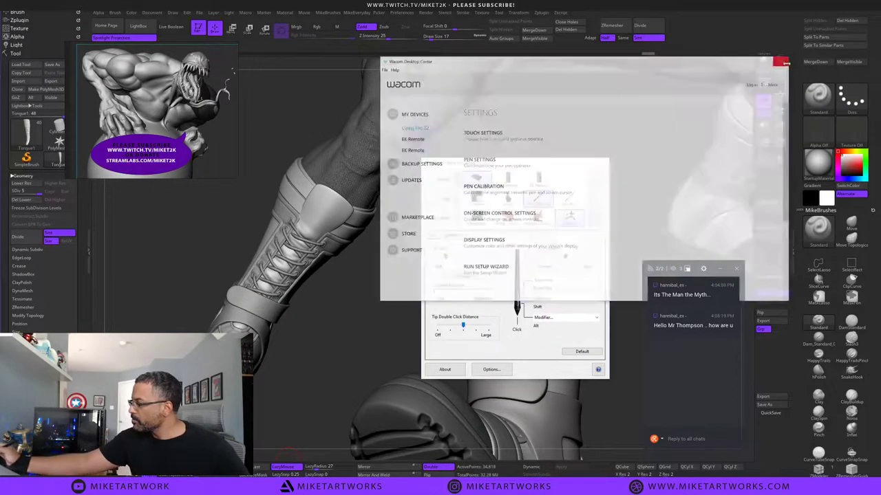
pyautogui.click(601, 164)
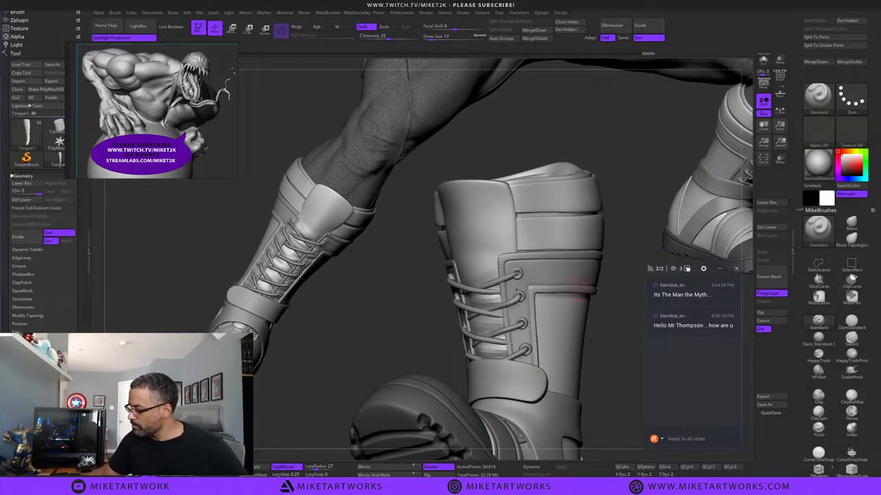
# Sculpt more folds across the tongue around the top laces and between the lower ones.
pyautogui.moveTo(606, 186); pyautogui.dragTo(626, 176)
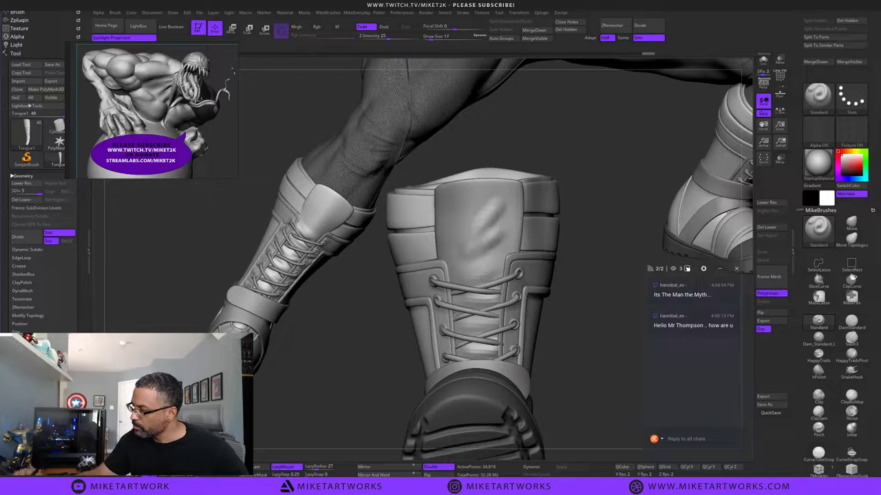
pyautogui.moveTo(582, 232); pyautogui.dragTo(606, 216)
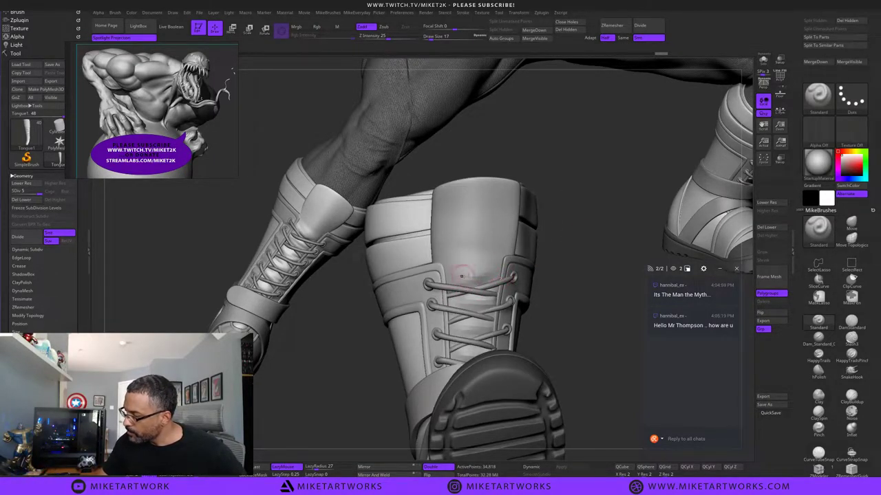
pyautogui.moveTo(594, 228); pyautogui.dragTo(590, 251)
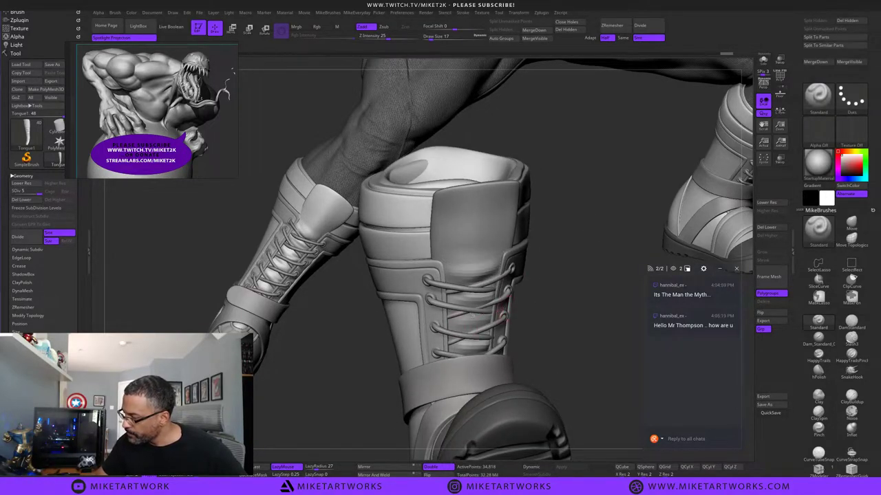
pyautogui.moveTo(578, 315); pyautogui.dragTo(573, 330)
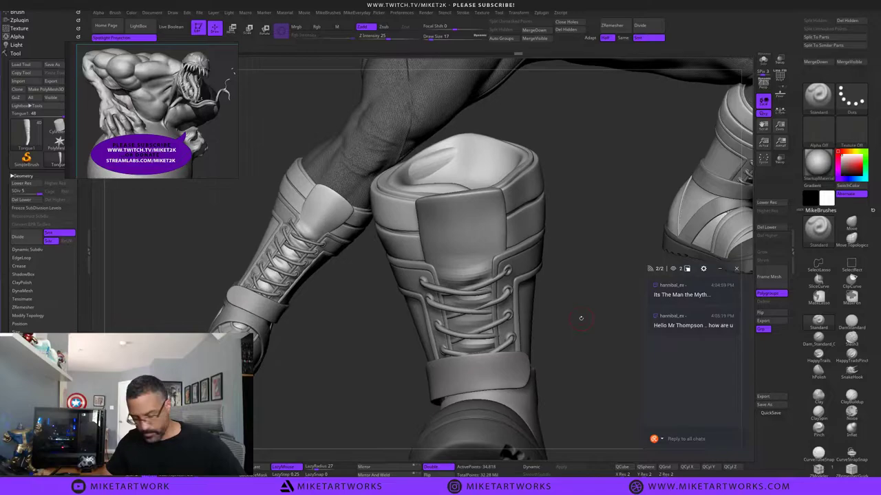
# Try subdividing the tongue further, delete its lower subdivision levels and undo the last operation.
pyautogui.hotkey('ctrl', 'd')
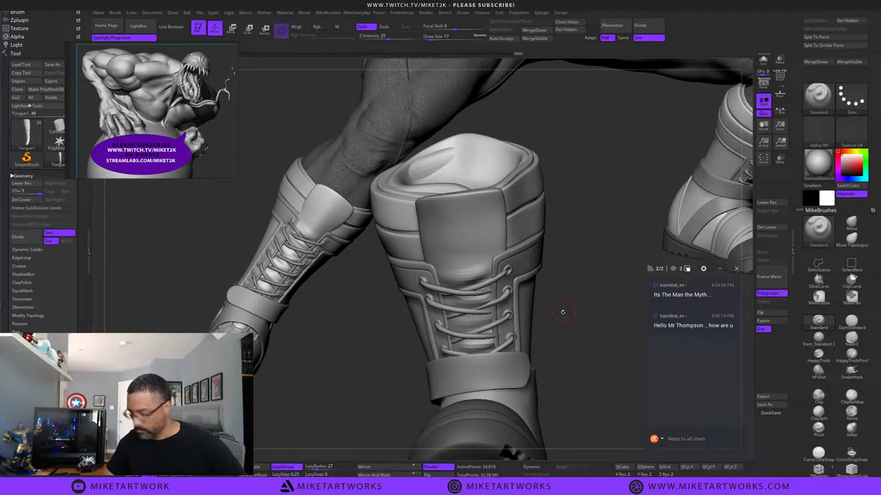
pyautogui.hotkey('ctrl', 'd')
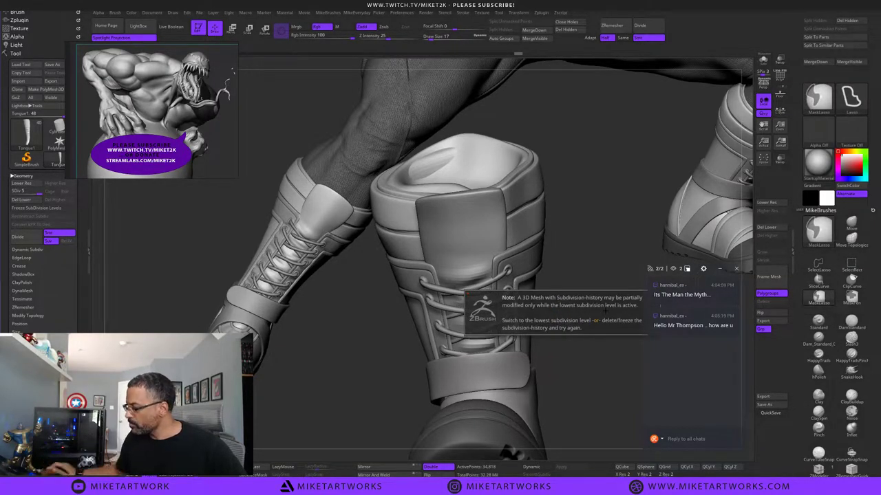
pyautogui.moveTo(561, 314); pyautogui.dragTo(627, 232)
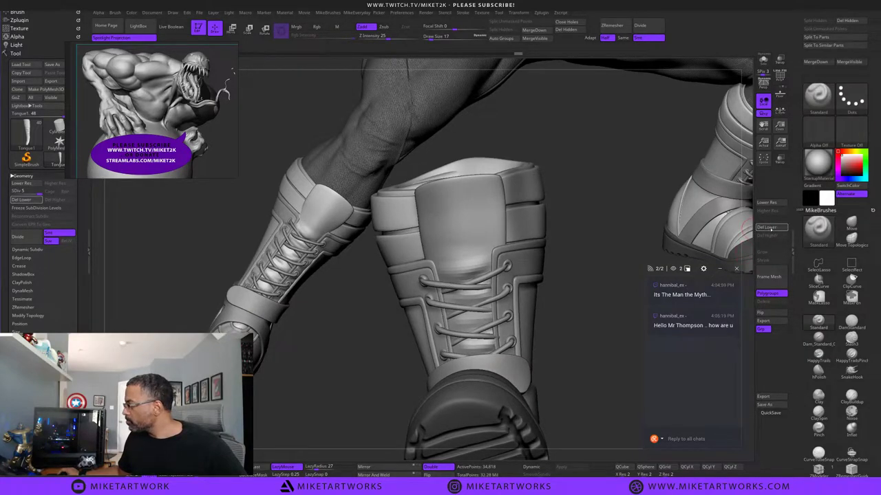
pyautogui.click(771, 228)
pyautogui.press('ctrl')
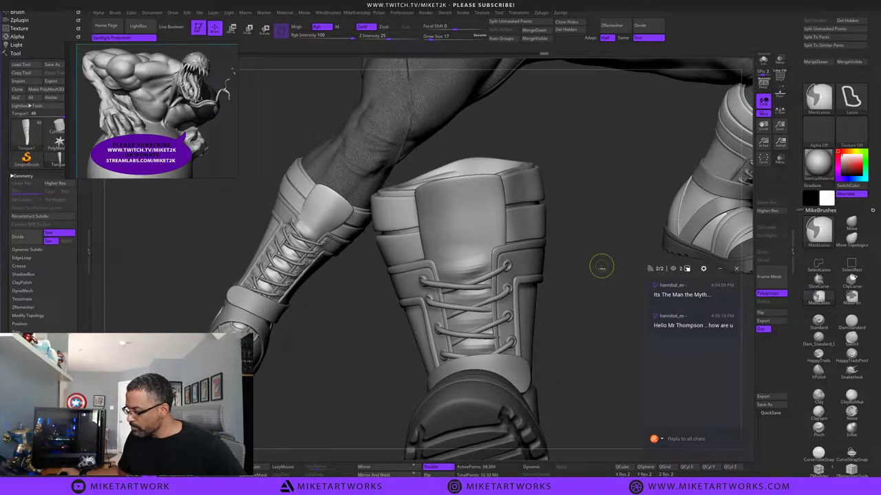
pyautogui.hotkey('ctrl', 'z')
# Set the draw size to 45 and smooth the tongue's folds around the top laces.
pyautogui.moveTo(568, 292)
pyautogui.mouseDown()
pyautogui.moveTo(603, 263)
pyautogui.moveTo(611, 277)
pyautogui.moveTo(567, 286)
pyautogui.mouseUp()
pyautogui.press('s')
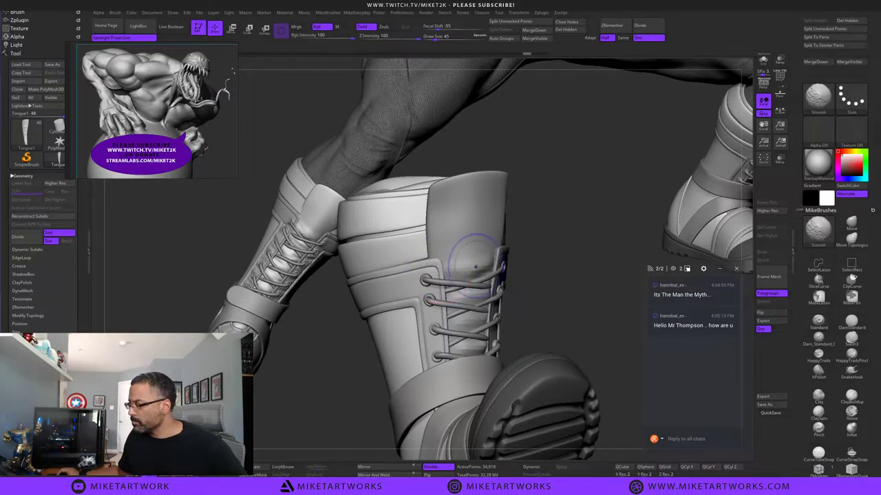
pyautogui.keyDown('shift'); pyautogui.moveTo(474, 266); pyautogui.dragTo(458, 272); pyautogui.keyUp('shift')
pyautogui.moveTo(556, 292); pyautogui.dragTo(528, 337)
pyautogui.keyDown('shift'); pyautogui.moveTo(470, 265); pyautogui.dragTo(485, 265); pyautogui.keyUp('shift')
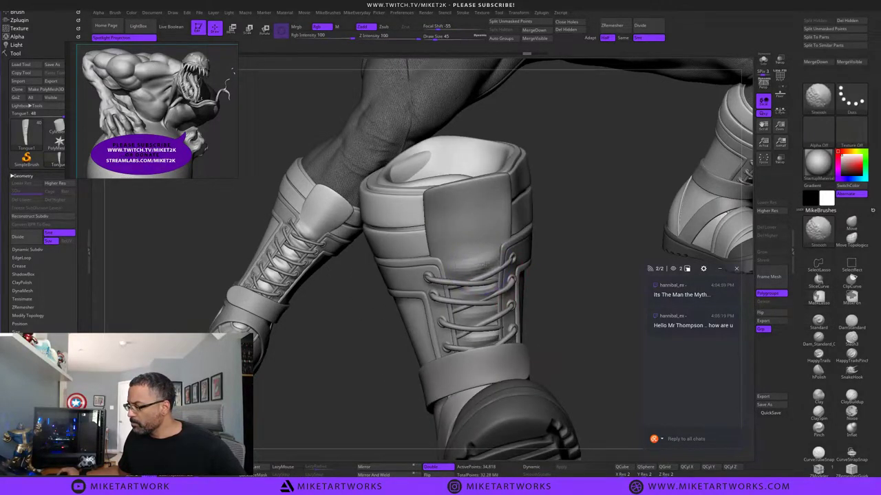
# Subdivide the tongue further, undo the two surplus operations and check its surface around the laces.
pyautogui.press('ctrl')
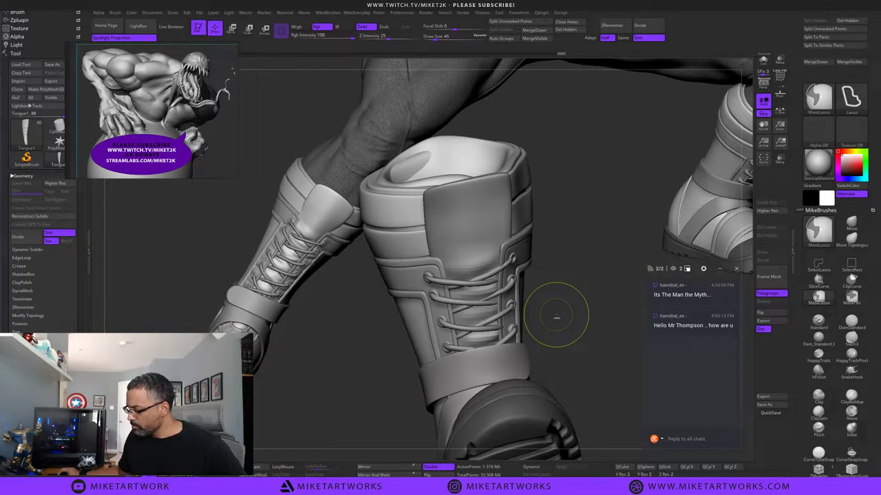
pyautogui.hotkey('ctrl', 'z')
pyautogui.hotkey('ctrl', 'z')
pyautogui.moveTo(556, 317)
pyautogui.mouseDown()
pyautogui.moveTo(590, 286)
pyautogui.moveTo(590, 304)
pyautogui.mouseUp()
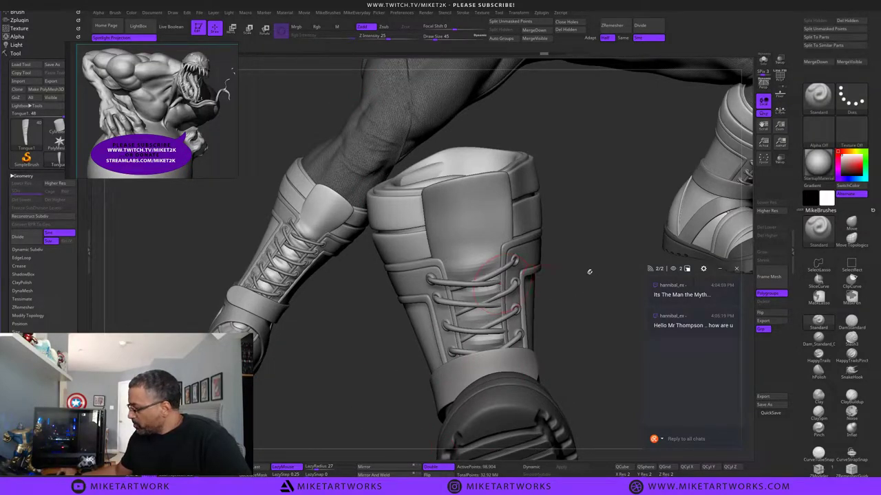
pyautogui.moveTo(589, 272); pyautogui.dragTo(596, 255)
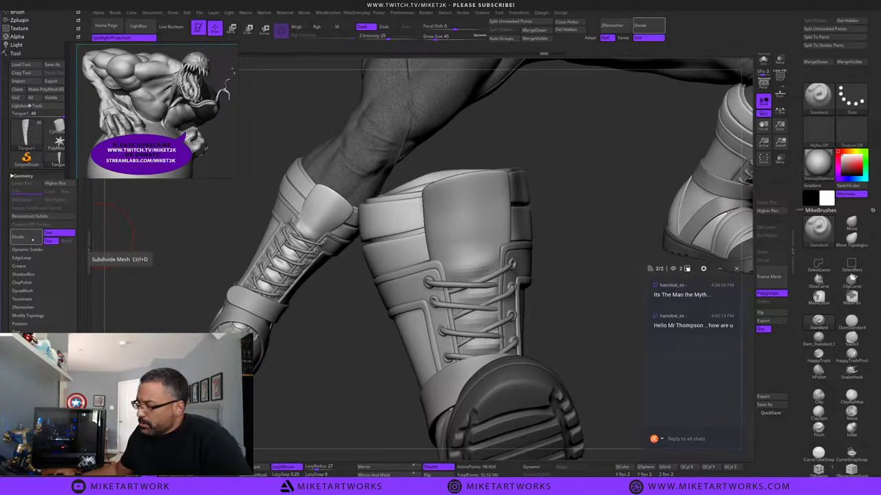
# Subdivide the tongue once more, and sculpt and smooth a bulge above the top laces.
pyautogui.click(32, 239)
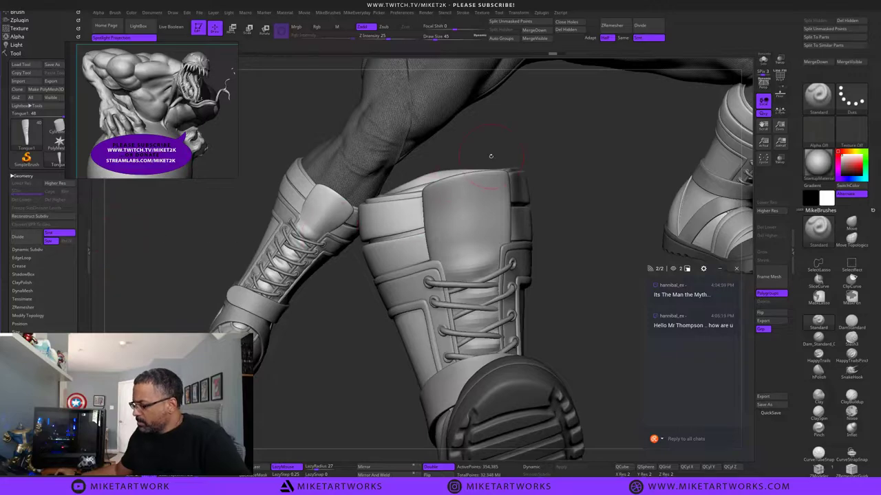
pyautogui.moveTo(552, 241)
pyautogui.mouseDown()
pyautogui.moveTo(568, 228)
pyautogui.moveTo(568, 246)
pyautogui.mouseUp()
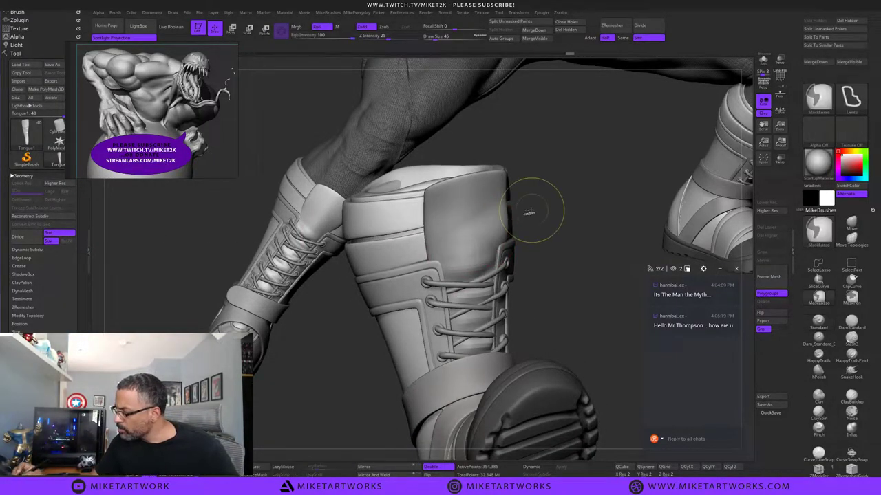
pyautogui.moveTo(552, 209); pyautogui.dragTo(525, 193)
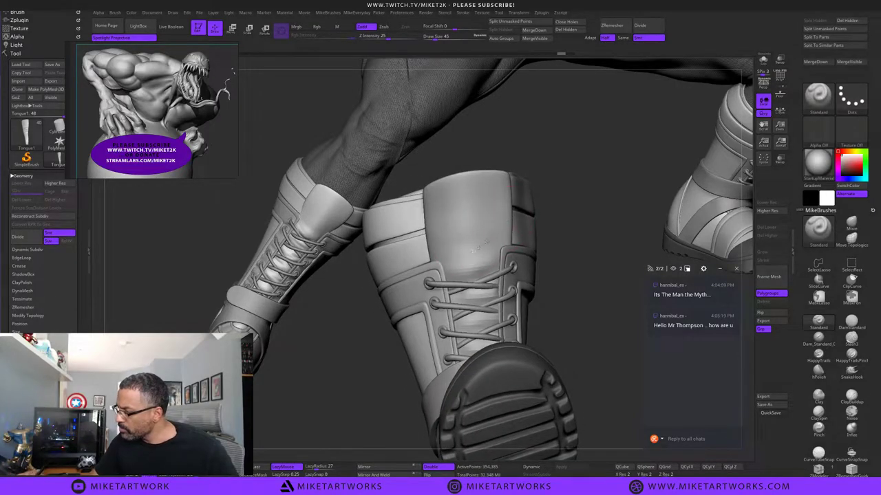
pyautogui.moveTo(474, 227)
pyautogui.mouseDown()
pyautogui.moveTo(469, 251)
pyautogui.moveTo(485, 245)
pyautogui.mouseUp()
pyautogui.moveTo(572, 205); pyautogui.dragTo(576, 242)
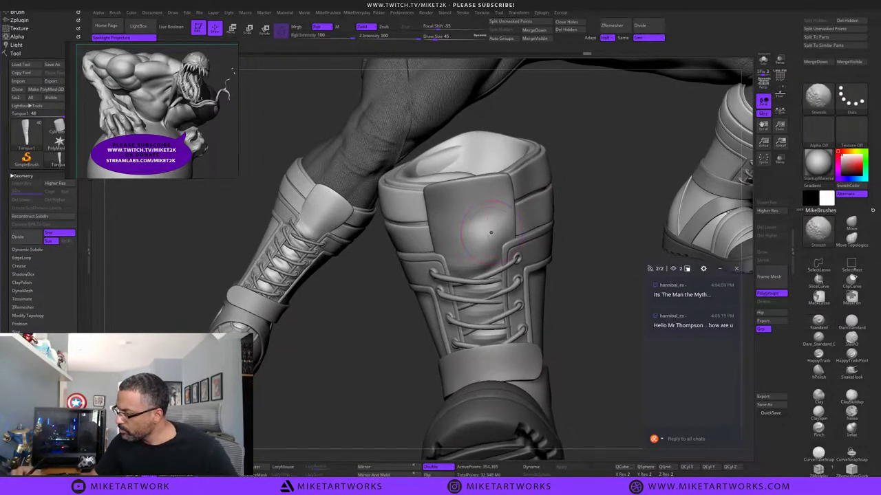
pyautogui.press('shift')
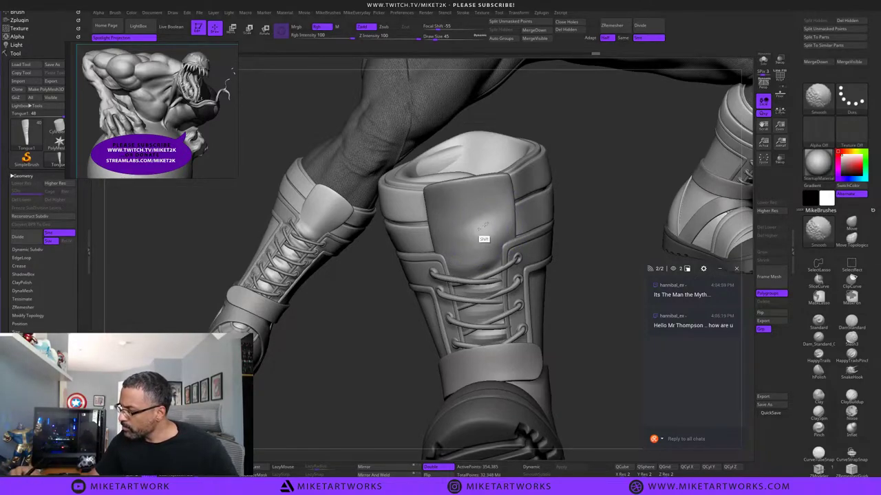
pyautogui.moveTo(582, 195)
pyautogui.mouseDown()
pyautogui.moveTo(605, 190)
pyautogui.moveTo(585, 206)
pyautogui.mouseUp()
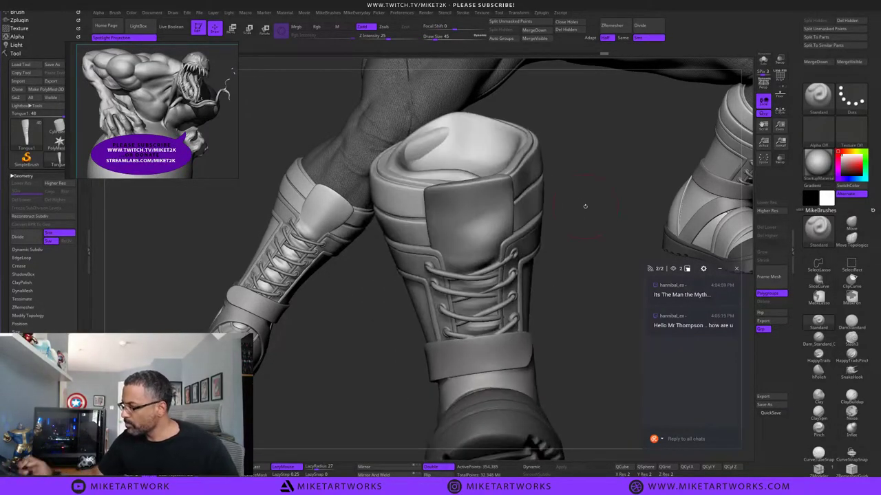
# Select the boot's base upper, clear its mask and examine the boot from the side and back.
pyautogui.moveTo(561, 330)
pyautogui.mouseDown()
pyautogui.moveTo(547, 309)
pyautogui.moveTo(573, 302)
pyautogui.moveTo(611, 348)
pyautogui.moveTo(569, 326)
pyautogui.mouseUp()
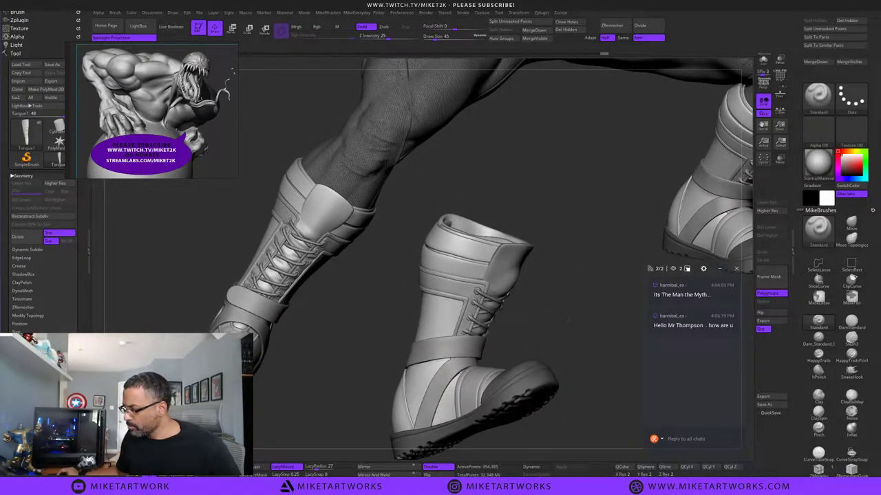
pyautogui.keyDown('alt'); pyautogui.click(460, 351); pyautogui.keyUp('alt')
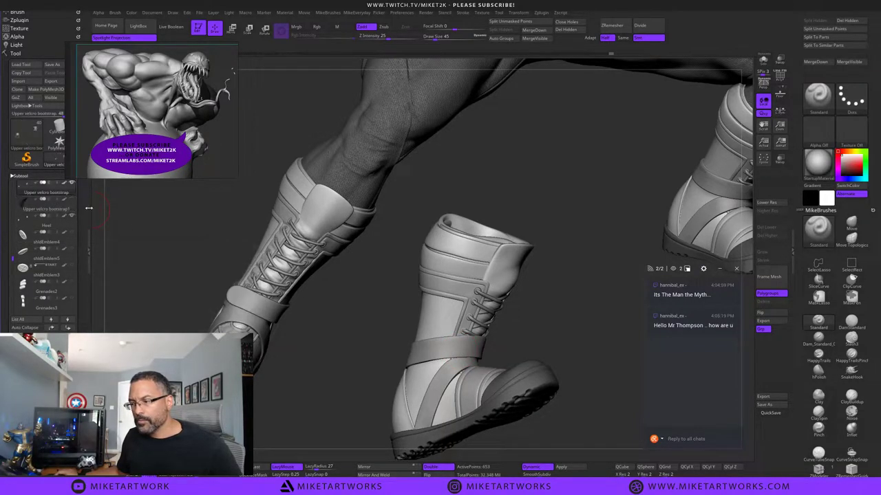
pyautogui.keyDown('alt'); pyautogui.click(435, 315); pyautogui.keyUp('alt')
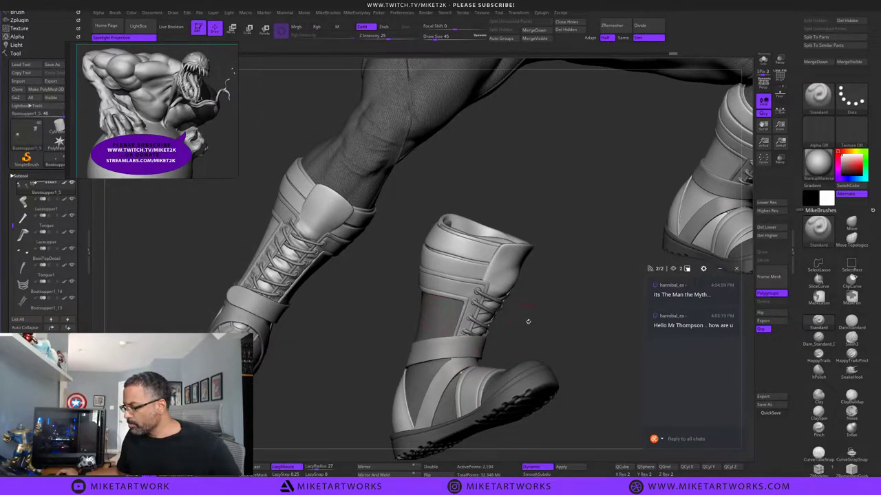
pyautogui.moveTo(562, 321)
pyautogui.mouseDown()
pyautogui.moveTo(552, 342)
pyautogui.moveTo(560, 322)
pyautogui.mouseUp()
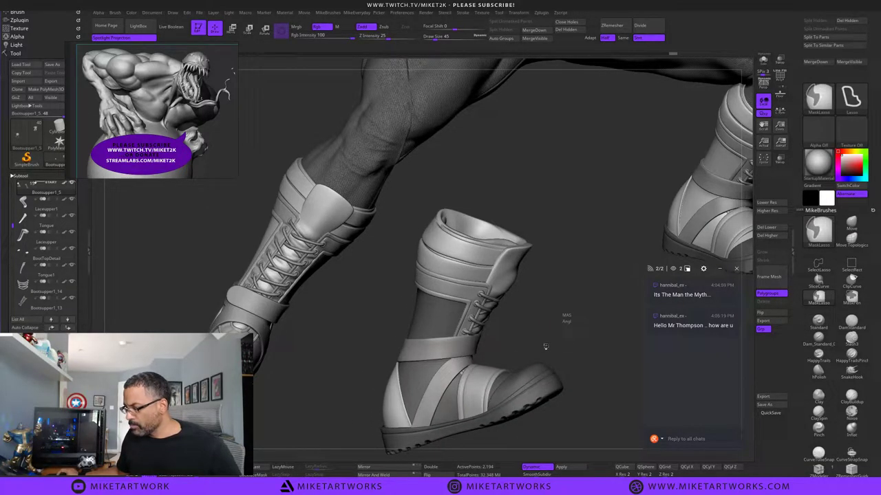
pyautogui.keyDown('ctrl'); pyautogui.click(546, 346); pyautogui.keyUp('ctrl')
pyautogui.moveTo(588, 327)
pyautogui.mouseDown()
pyautogui.moveTo(537, 307)
pyautogui.moveTo(566, 324)
pyautogui.moveTo(550, 308)
pyautogui.mouseUp()
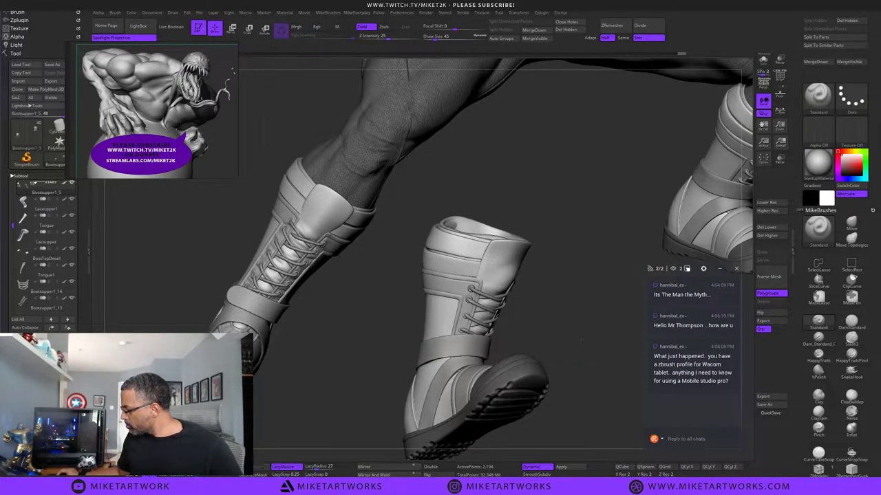
pyautogui.moveTo(581, 340)
pyautogui.mouseDown()
pyautogui.moveTo(583, 359)
pyautogui.moveTo(597, 363)
pyautogui.moveTo(574, 317)
pyautogui.moveTo(582, 330)
pyautogui.mouseUp()
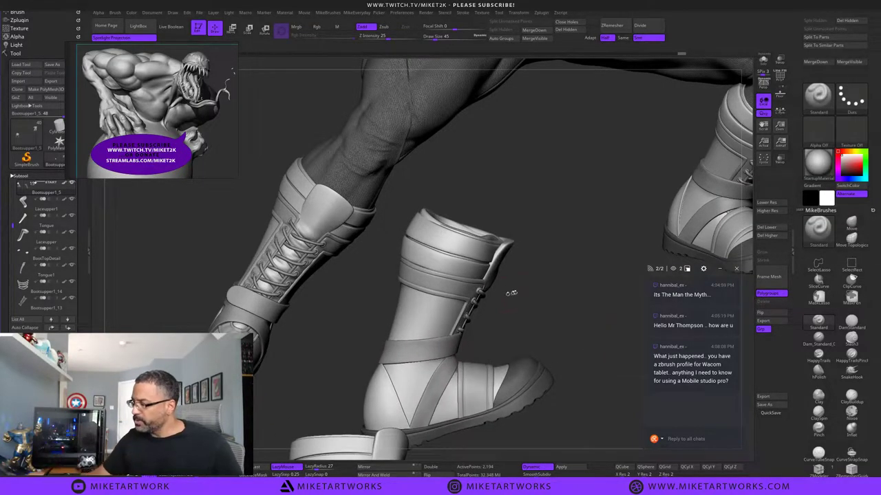
pyautogui.moveTo(511, 294); pyautogui.dragTo(440, 306)
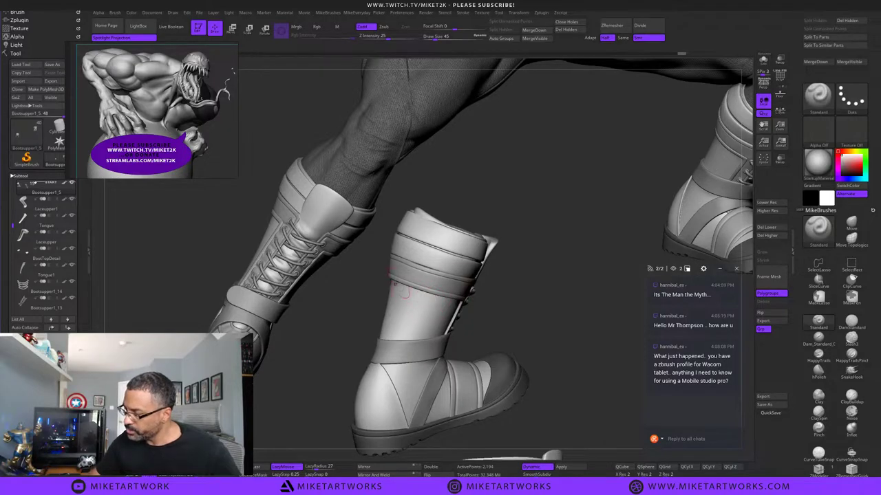
pyautogui.moveTo(541, 282)
pyautogui.mouseDown()
pyautogui.moveTo(508, 280)
pyautogui.moveTo(510, 292)
pyautogui.moveTo(534, 264)
pyautogui.moveTo(547, 280)
pyautogui.mouseUp()
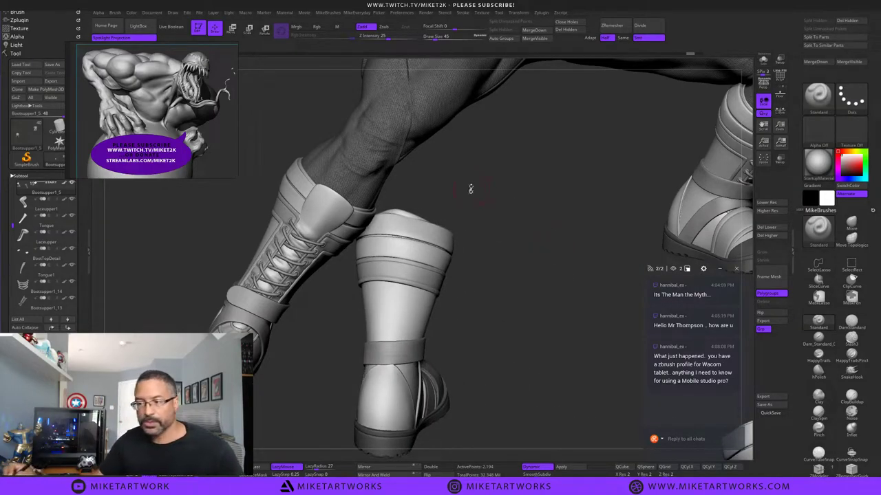
pyautogui.moveTo(485, 257)
pyautogui.mouseDown()
pyautogui.moveTo(520, 249)
pyautogui.moveTo(497, 255)
pyautogui.mouseUp()
# Select the tongue, isolate it and display its polyframe.
pyautogui.keyDown('alt'); pyautogui.click(484, 280); pyautogui.keyUp('alt')
pyautogui.moveTo(544, 234); pyautogui.dragTo(590, 209)
pyautogui.hotkey('ctrl', 'z')
pyautogui.hotkey('ctrl', 'z')
pyautogui.hotkey('ctrl', 'z')
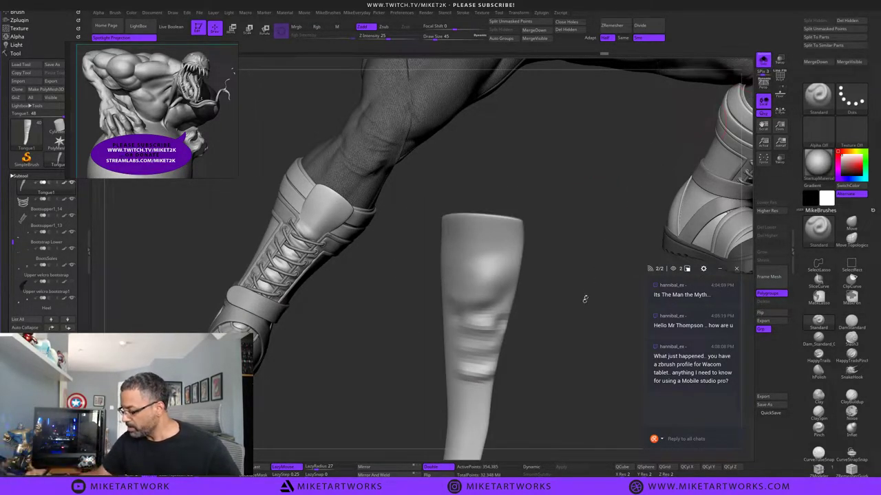
pyautogui.press('space')
pyautogui.click(617, 394)
pyautogui.moveTo(613, 383)
pyautogui.mouseDown()
pyautogui.moveTo(575, 366)
pyautogui.moveTo(584, 370)
pyautogui.moveTo(555, 416)
pyautogui.mouseUp()
pyautogui.hotkey('ctrl', 'w')
# Undo the tongue's recent operations back to before its lower subdivision levels were deleted.
pyautogui.hotkey('ctrl', 'z')
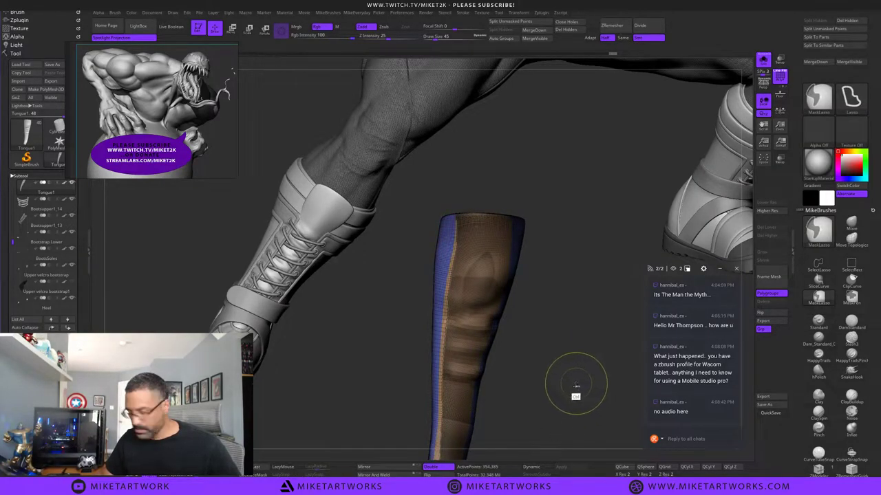
pyautogui.hotkey('ctrl', 'z')
pyautogui.hotkey('ctrl', 'z')
pyautogui.hotkey('ctrl', 'z')
pyautogui.hotkey('ctrl', 'z')
pyautogui.hotkey('ctrl', 'z')
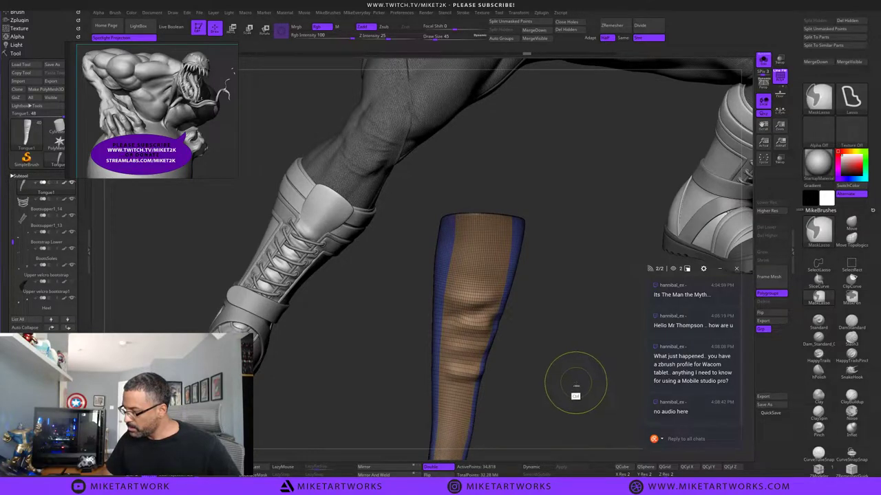
pyautogui.hotkey('ctrl', 'z')
pyautogui.keyDown('ctrl'); pyautogui.moveTo(593, 347); pyautogui.dragTo(558, 407); pyautogui.keyUp('ctrl')
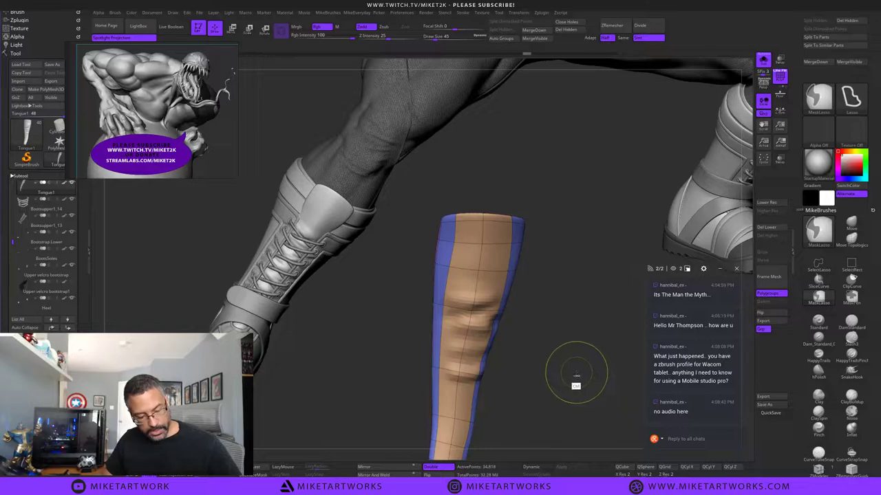
# Hide the polyframe and subdivide the isolated tongue two more times.
pyautogui.press('space')
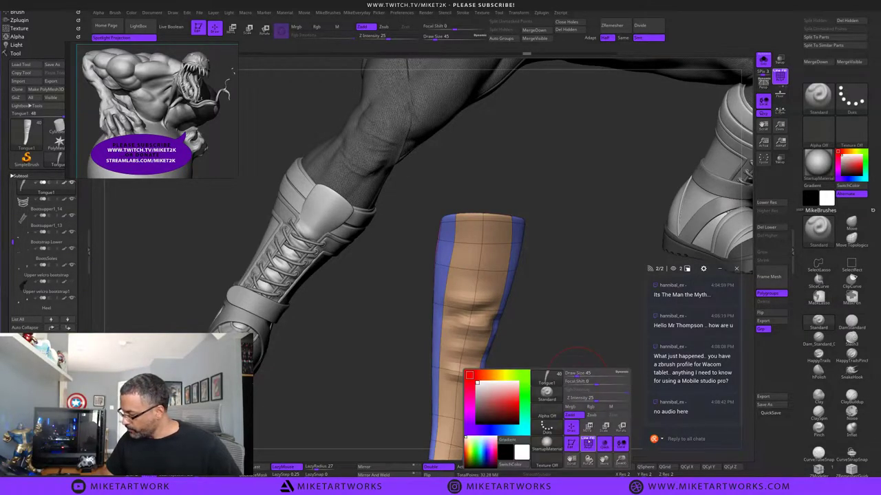
pyautogui.moveTo(588, 434); pyautogui.dragTo(586, 375)
pyautogui.press('space')
pyautogui.press('space')
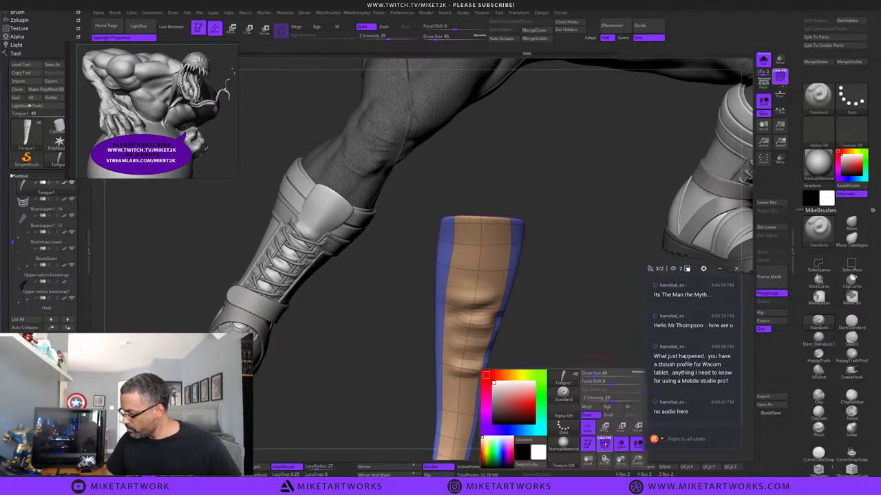
pyautogui.click(603, 443)
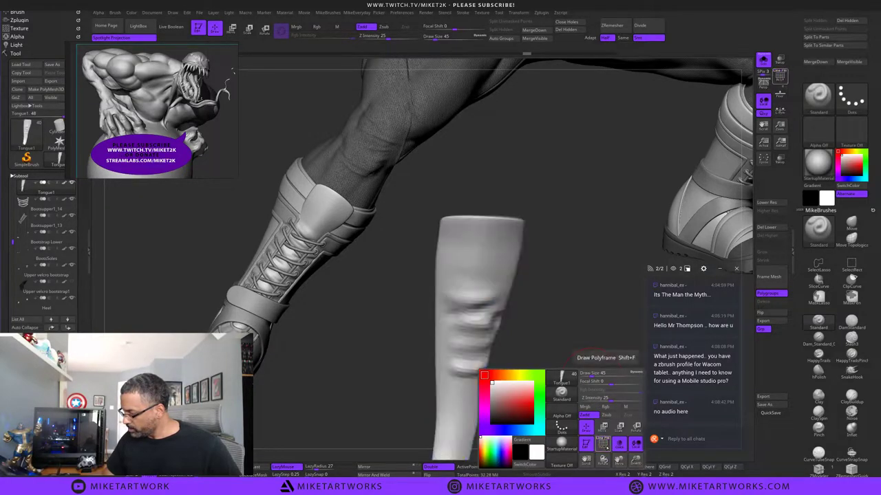
pyautogui.moveTo(601, 371); pyautogui.dragTo(605, 364)
pyautogui.press('ctrl')
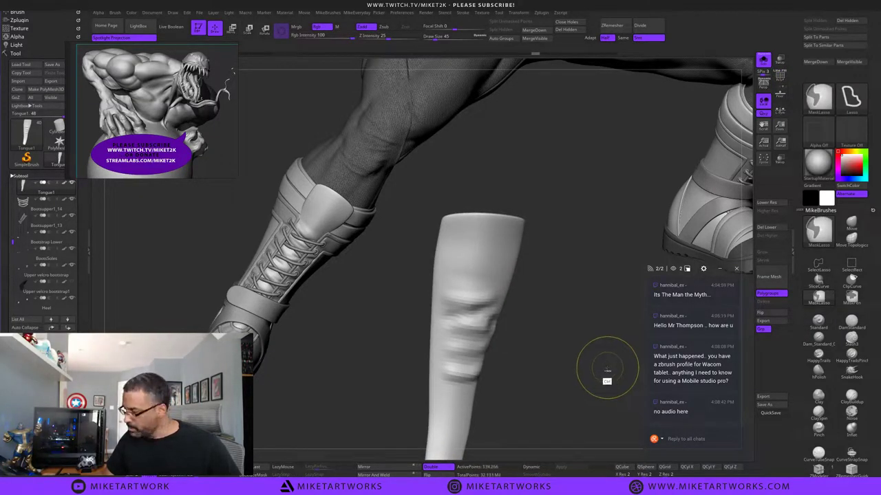
pyautogui.hotkey('ctrl', 'd')
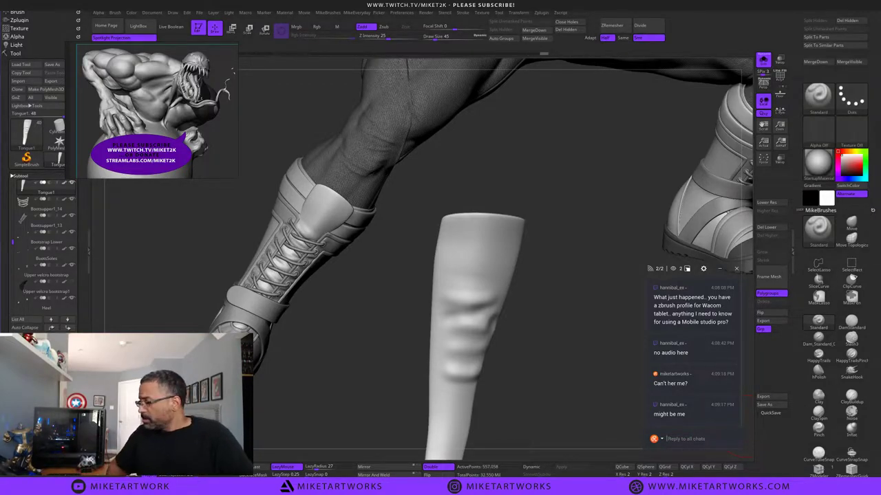
# Smooth the fold at the tongue's edge, step down one subdivision level and show the whole boot again.
pyautogui.moveTo(520, 364)
pyautogui.mouseDown()
pyautogui.moveTo(550, 361)
pyautogui.moveTo(521, 351)
pyautogui.mouseUp()
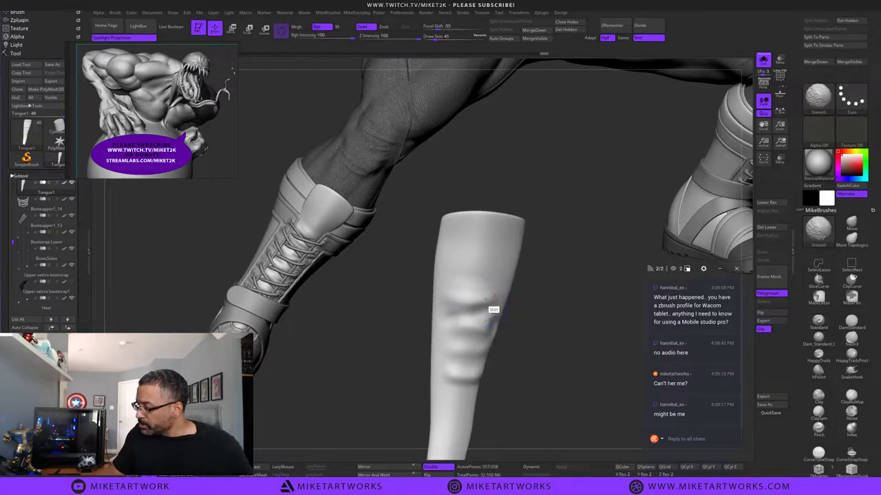
pyautogui.moveTo(496, 296)
pyautogui.keyDown('shift'); pyautogui.mouseDown()
pyautogui.moveTo(486, 325)
pyautogui.moveTo(490, 298)
pyautogui.moveTo(479, 301)
pyautogui.moveTo(504, 293)
pyautogui.mouseUp(); pyautogui.keyUp('shift')
pyautogui.hotkey('shift', 'd')
pyautogui.click(763, 61)
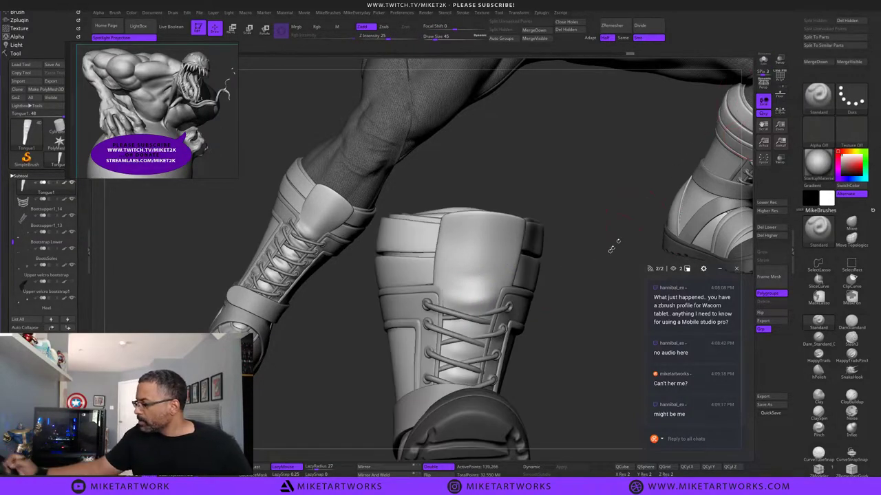
pyautogui.moveTo(583, 276); pyautogui.dragTo(577, 316)
# Choose the DamStandard brush and set its draw size to 32.
pyautogui.press('s')
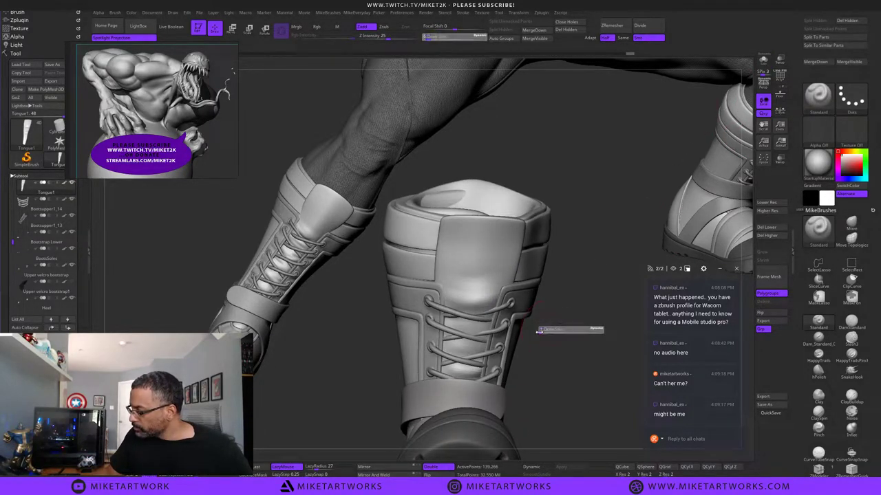
pyautogui.click(544, 333)
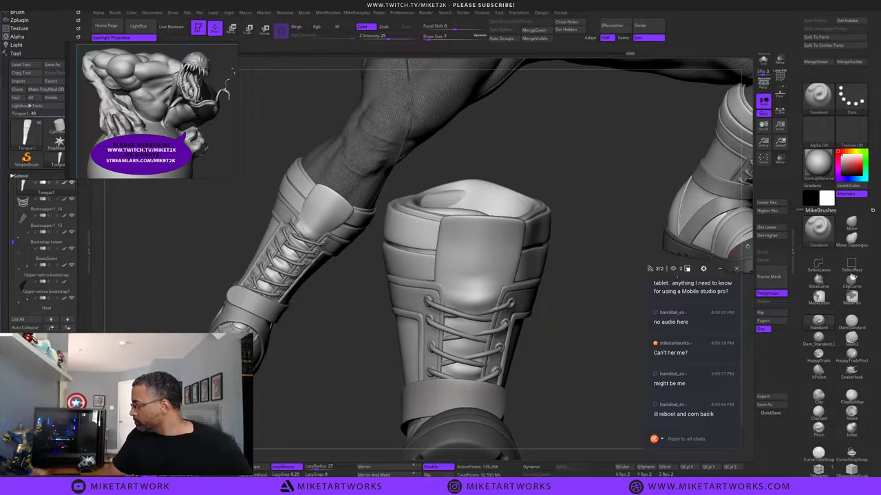
pyautogui.click(847, 321)
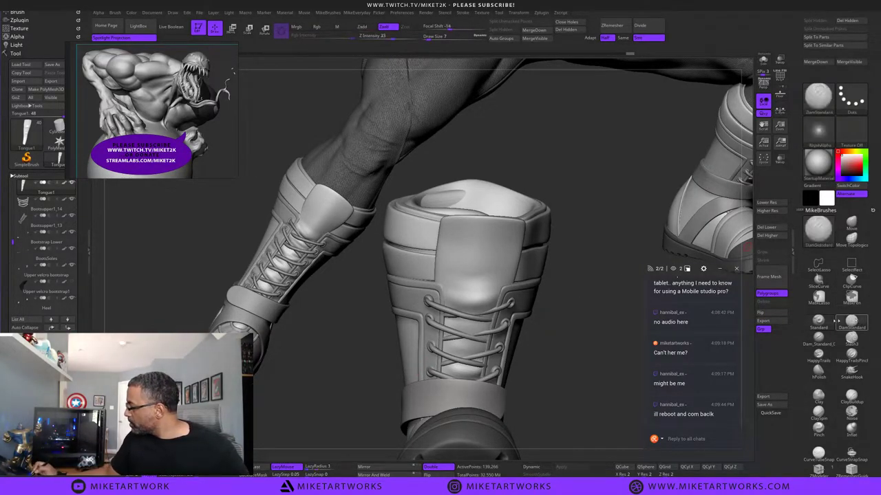
pyautogui.press('s')
pyautogui.click(553, 327)
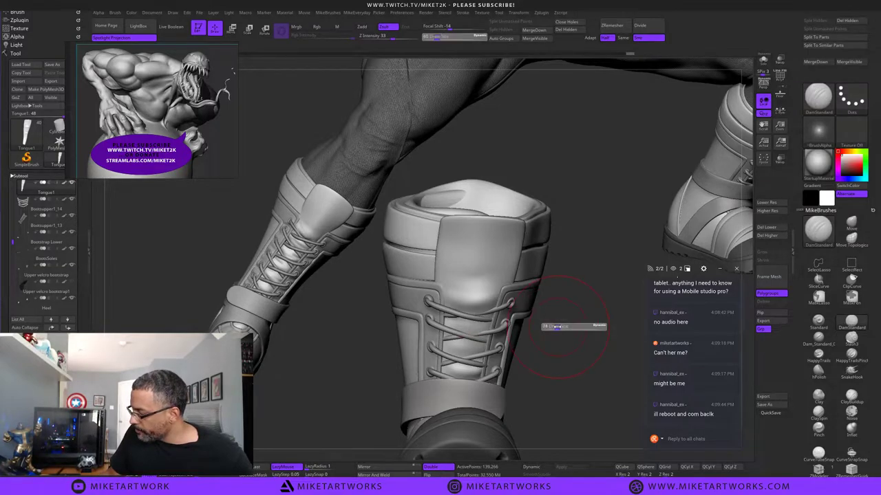
# Try carving a crease across the tongue between the middle laces and undo each stroke.
pyautogui.moveTo(440, 342); pyautogui.dragTo(497, 326)
pyautogui.hotkey('ctrl', 'z')
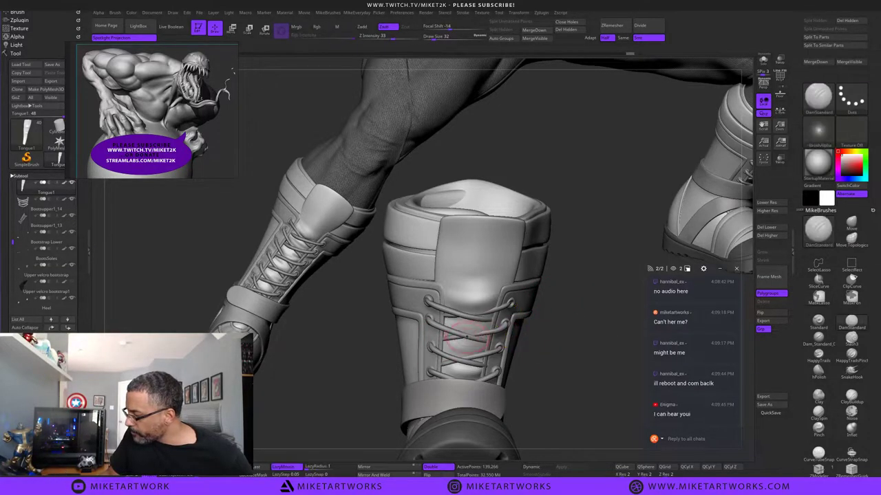
pyautogui.moveTo(441, 342); pyautogui.dragTo(496, 326)
pyautogui.hotkey('ctrl', 'z')
# Set the DamStandard brush's draw size to 42 for carving creases between the laces.
pyautogui.press('s')
pyautogui.click(525, 333)
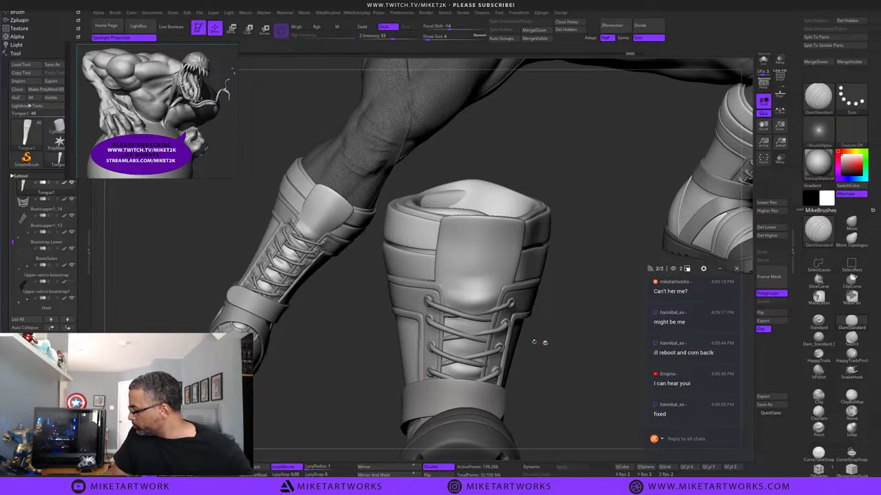
pyautogui.moveTo(537, 341)
pyautogui.mouseDown()
pyautogui.moveTo(553, 339)
pyautogui.moveTo(538, 333)
pyautogui.moveTo(551, 331)
pyautogui.mouseUp()
pyautogui.press('s')
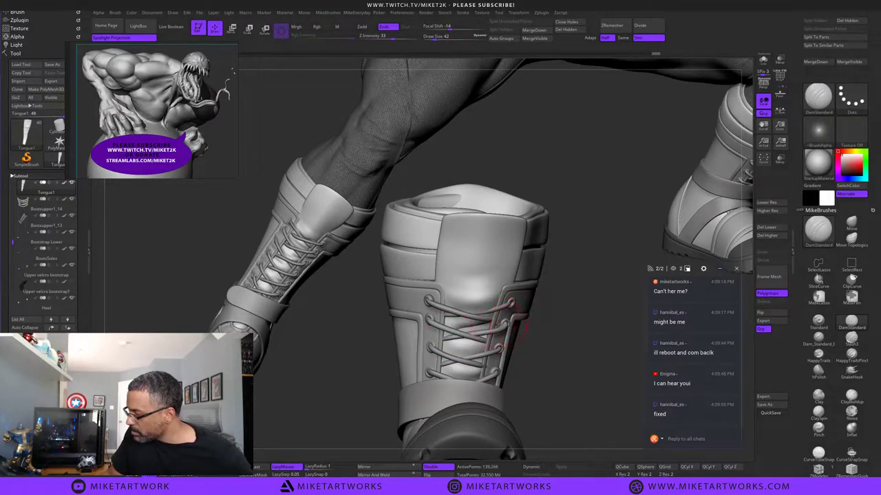
# Select the boot's base upper and isolate it to view its bare surface.
pyautogui.keyDown('alt'); pyautogui.click(407, 370); pyautogui.keyUp('alt')
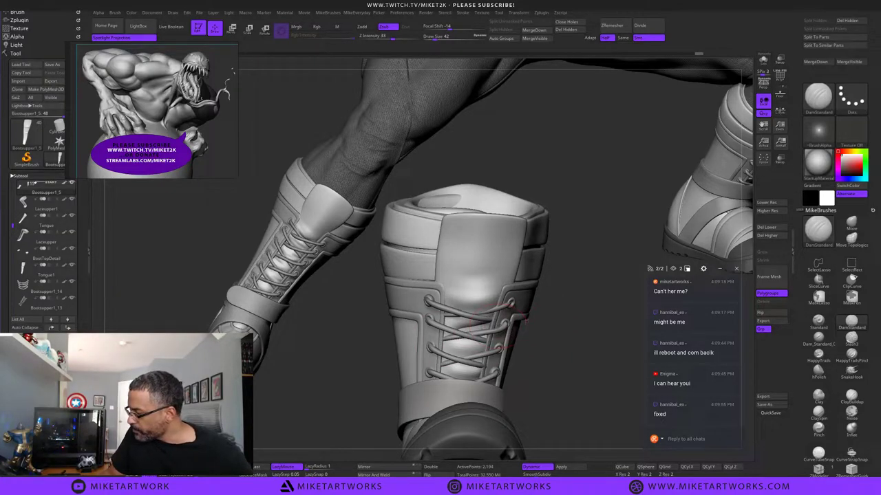
pyautogui.click(763, 62)
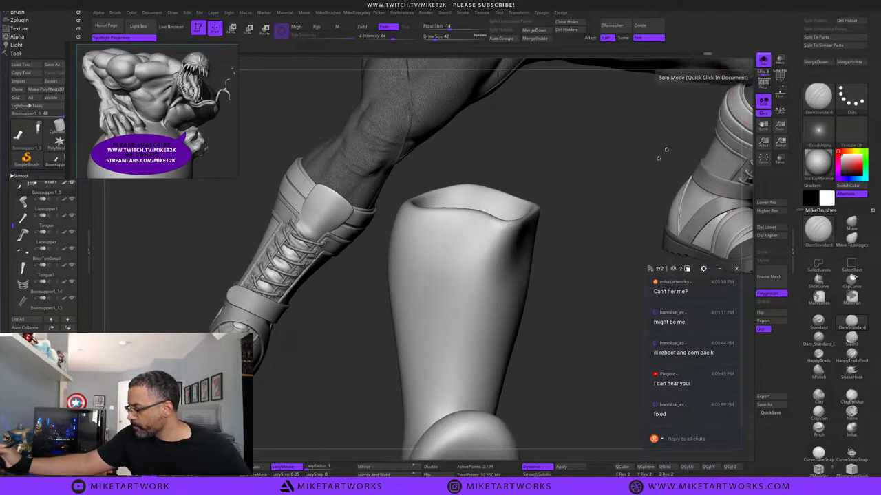
pyautogui.moveTo(658, 158); pyautogui.dragTo(554, 314)
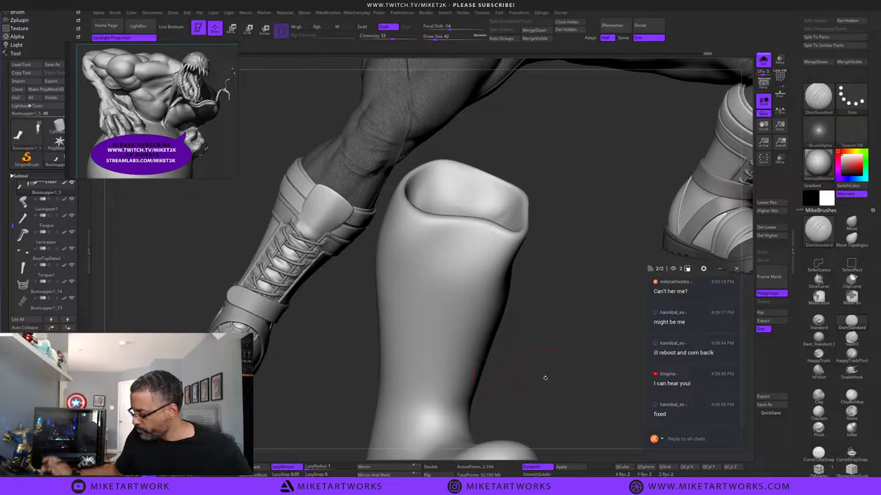
# Drop the boot's base upper to its lowest subdivision level and turn off dynamic subdivision.
pyautogui.click(532, 467)
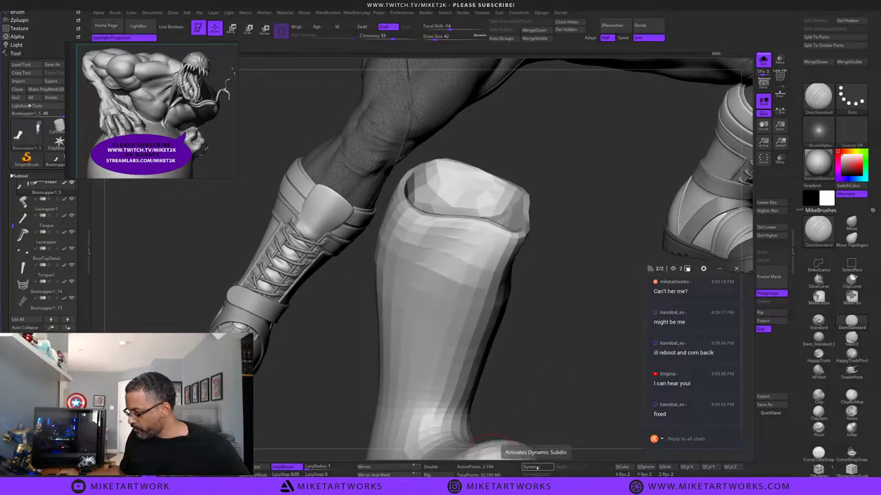
pyautogui.click(537, 467)
pyautogui.moveTo(580, 395); pyautogui.dragTo(532, 414)
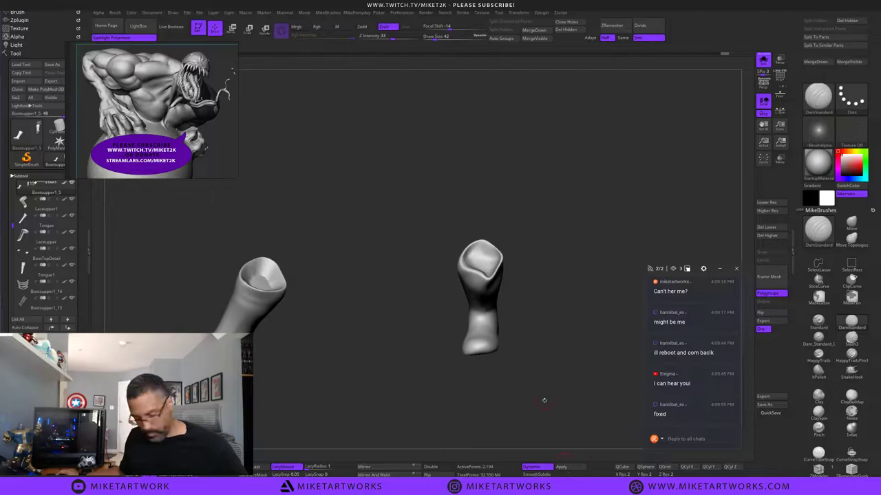
pyautogui.hotkey('shift', 'd')
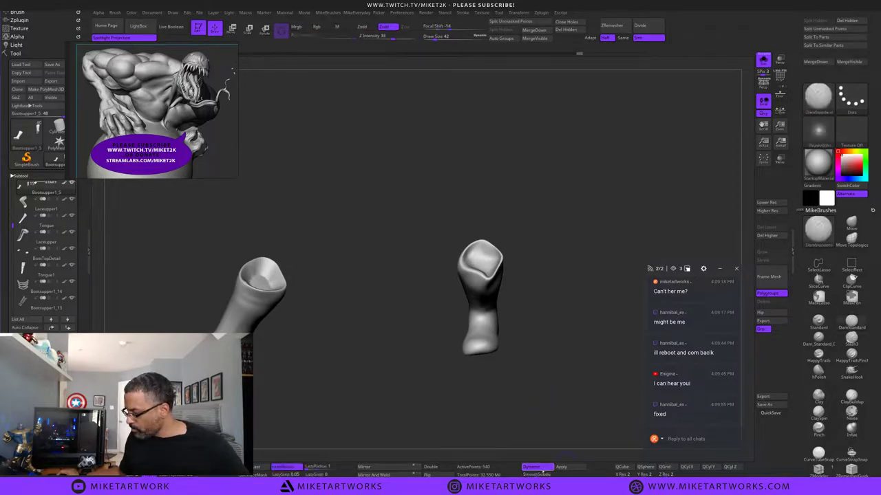
pyautogui.click(538, 468)
pyautogui.moveTo(513, 402); pyautogui.dragTo(552, 390)
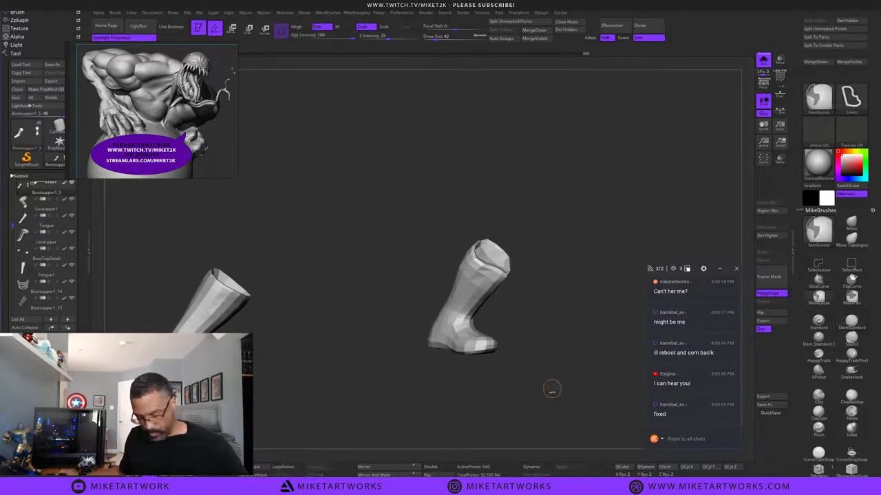
# Raise the boot's base upper to its highest subdivision level and divide the mesh further for sculpting.
pyautogui.hotkey('ctrl', 'd')
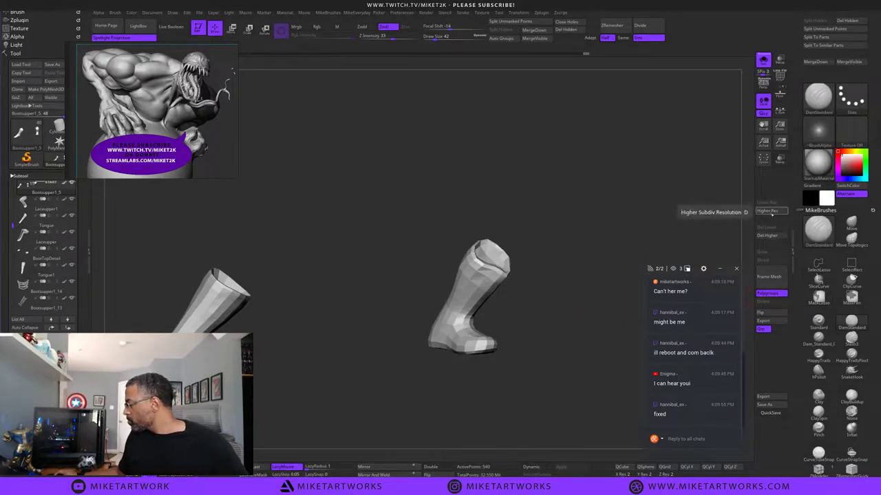
pyautogui.click(771, 211)
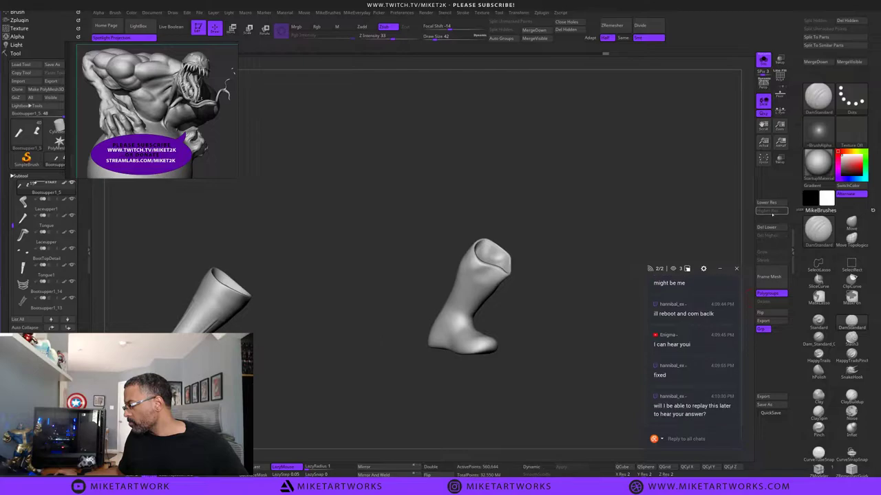
pyautogui.moveTo(544, 373); pyautogui.dragTo(575, 391)
pyautogui.press('ctrl')
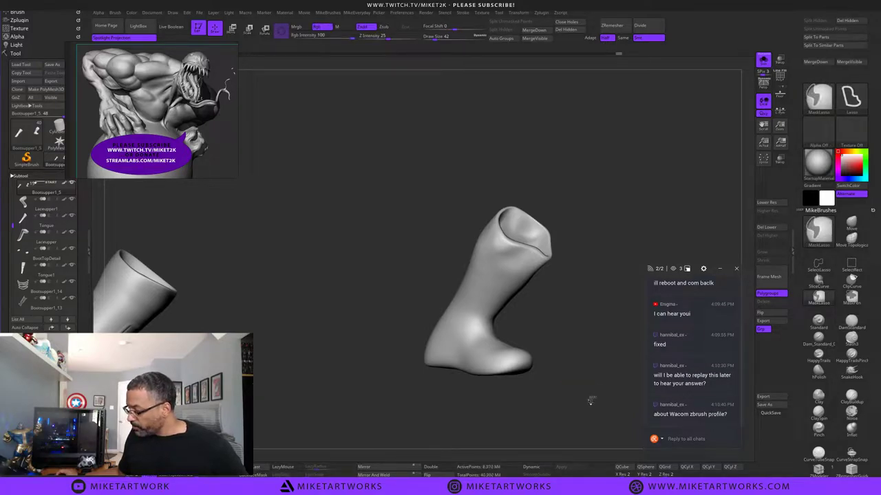
# Switch to Wacom Desktop Center and open the pen settings for the Cintiq Pro 32.
pyautogui.hotkey('alt', 'Tab')
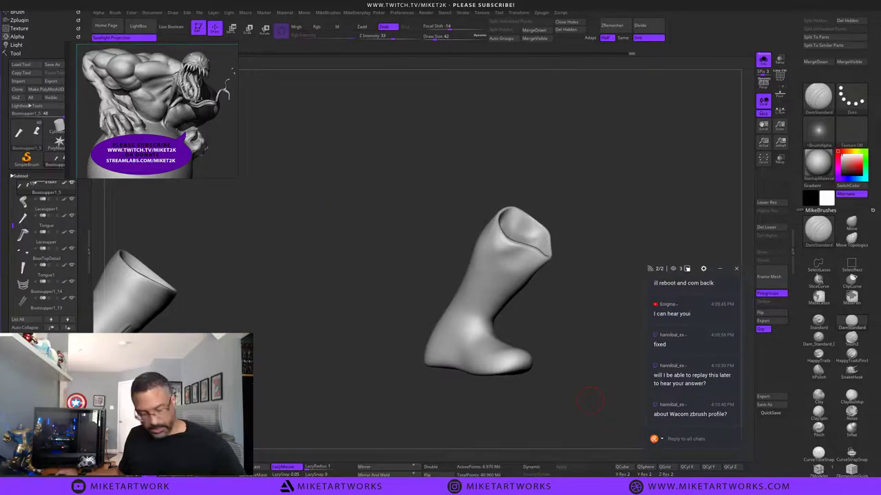
pyautogui.press('super')
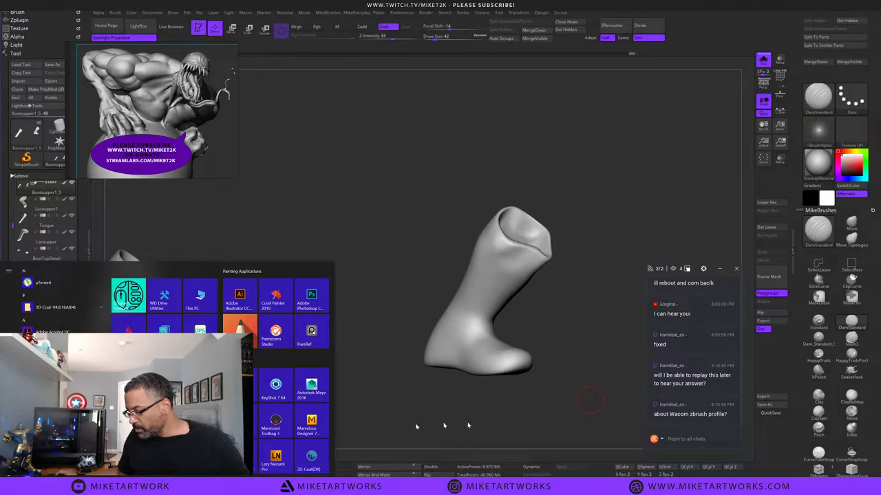
pyautogui.click(254, 460)
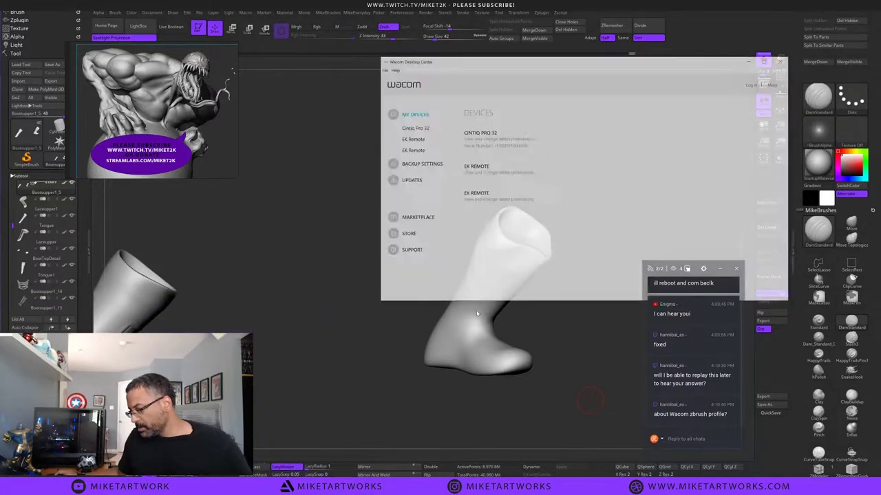
pyautogui.click(419, 128)
pyautogui.click(481, 160)
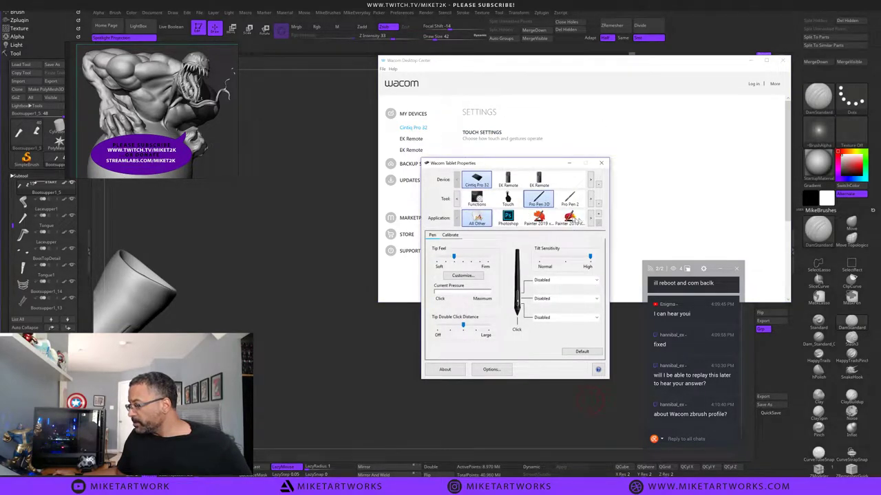
# View the ZBrush application profile for Pro Pen 3D, including its pen button assignments, and close both Wacom windows.
pyautogui.click(591, 219)
pyautogui.click(591, 219)
pyautogui.click(591, 219)
pyautogui.click(591, 218)
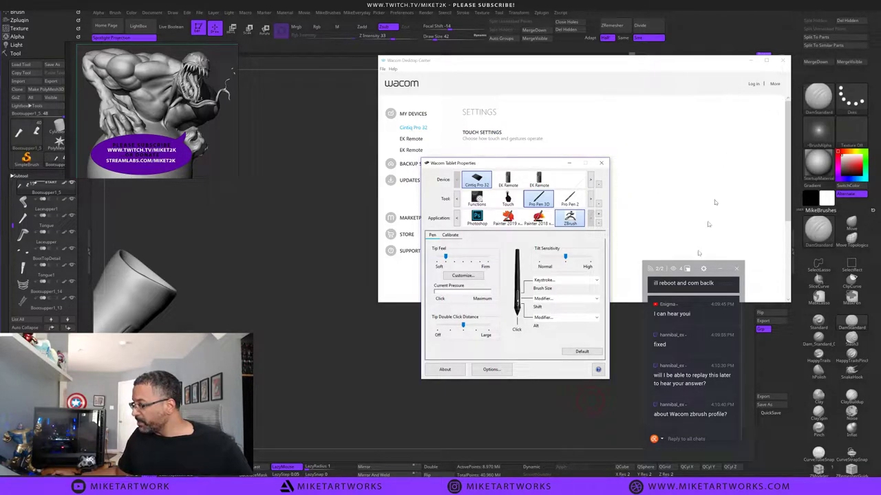
pyautogui.click(782, 61)
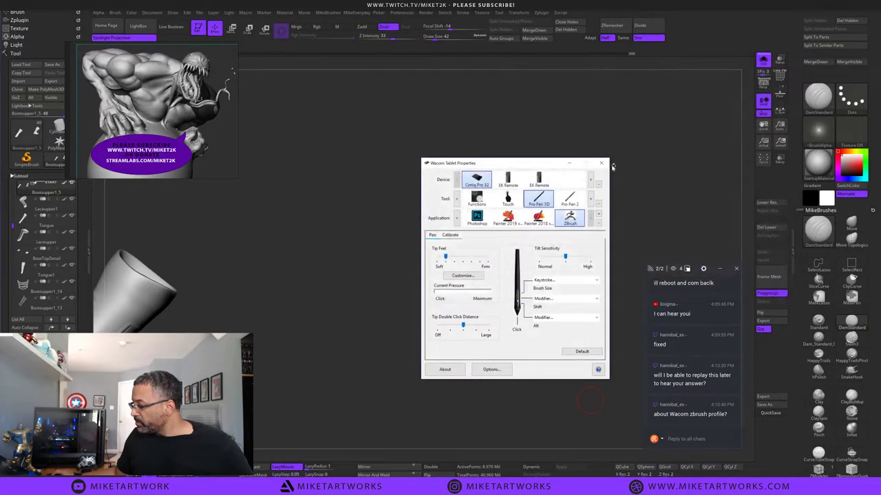
pyautogui.click(604, 163)
# Leave the isolated view of the upper so all the boot's parts are displayed together.
pyautogui.moveTo(621, 245); pyautogui.dragTo(692, 135)
pyautogui.press('super')
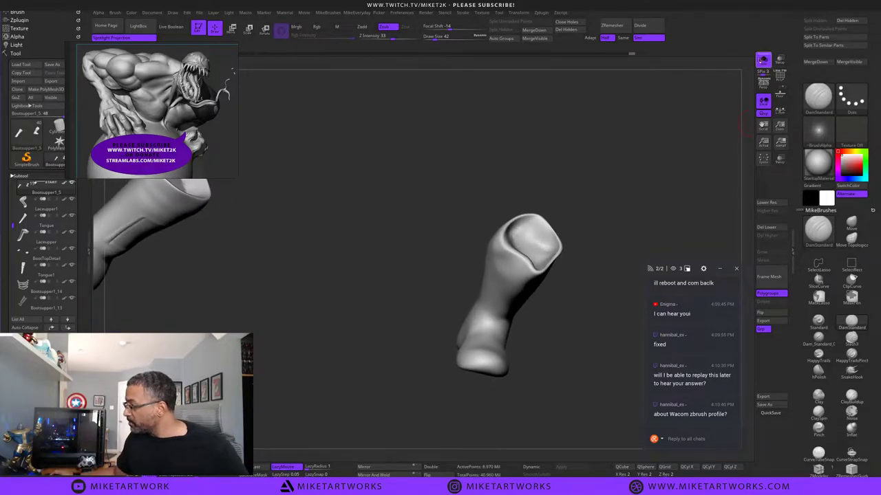
pyautogui.click(764, 61)
pyautogui.moveTo(586, 364); pyautogui.dragTo(571, 405)
pyautogui.moveTo(612, 347); pyautogui.dragTo(551, 354)
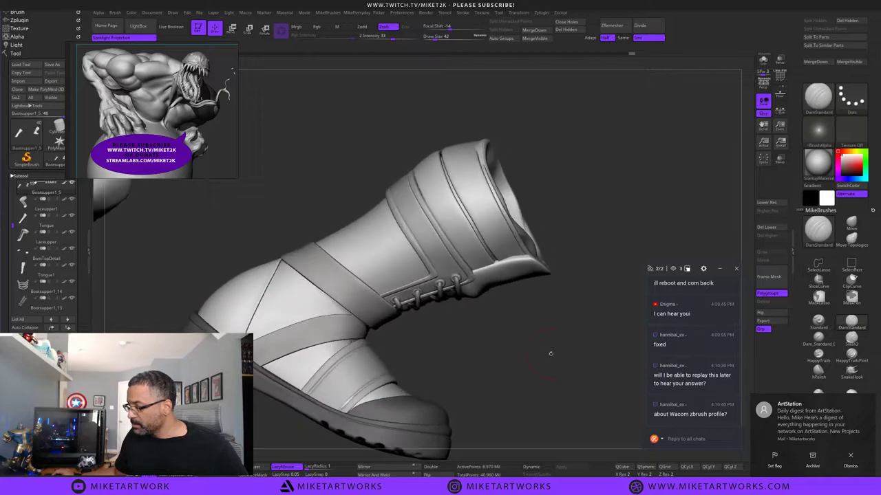
# Try carving a crease into the boot's upper above the ankle strap with DamStandard at draw size 23, and undo it.
pyautogui.press('s')
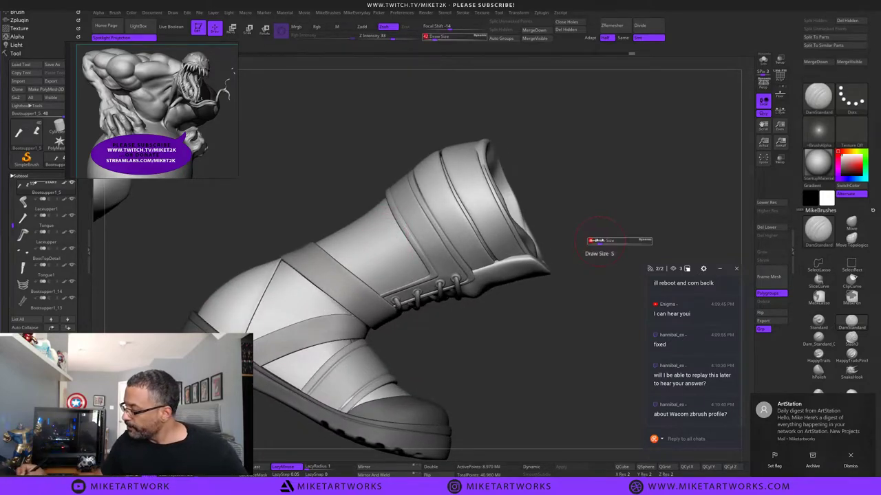
pyautogui.moveTo(594, 240); pyautogui.dragTo(579, 244)
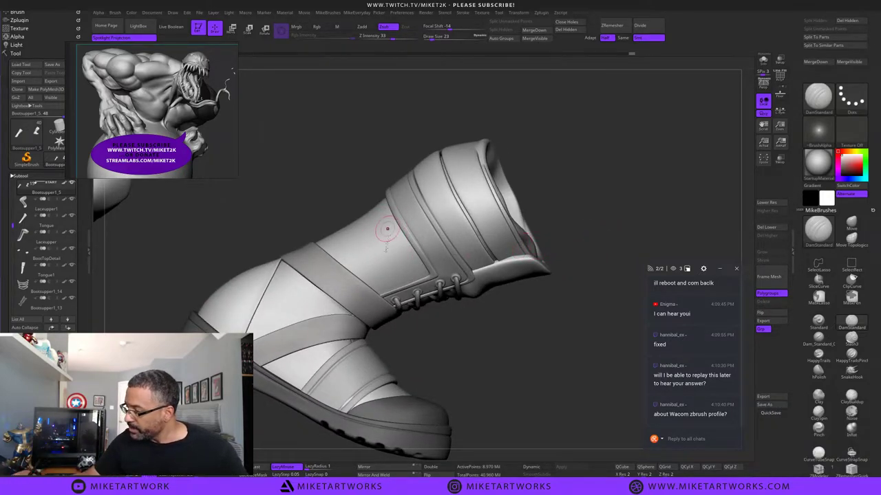
pyautogui.moveTo(388, 229); pyautogui.dragTo(407, 260)
pyautogui.hotkey('ctrl', 'z')
# Select the boot's tongue and smooth its surface between the middle laces.
pyautogui.moveTo(594, 238); pyautogui.dragTo(573, 221)
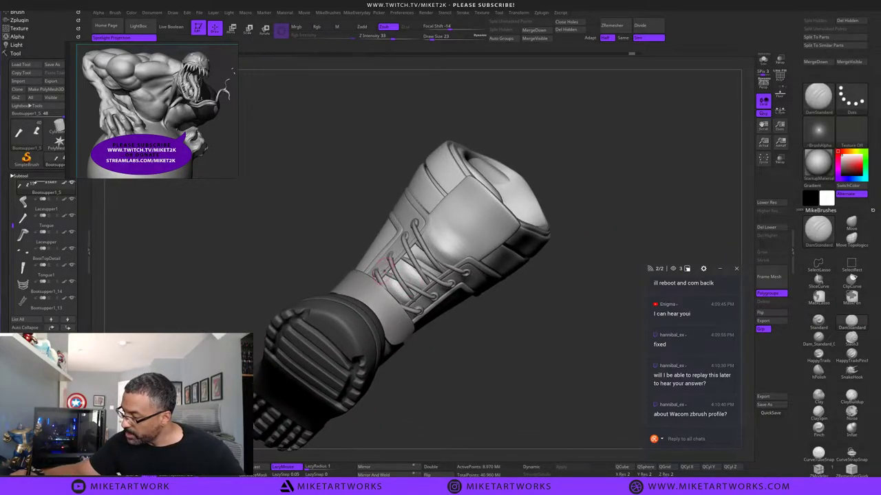
pyautogui.moveTo(462, 330); pyautogui.dragTo(462, 293)
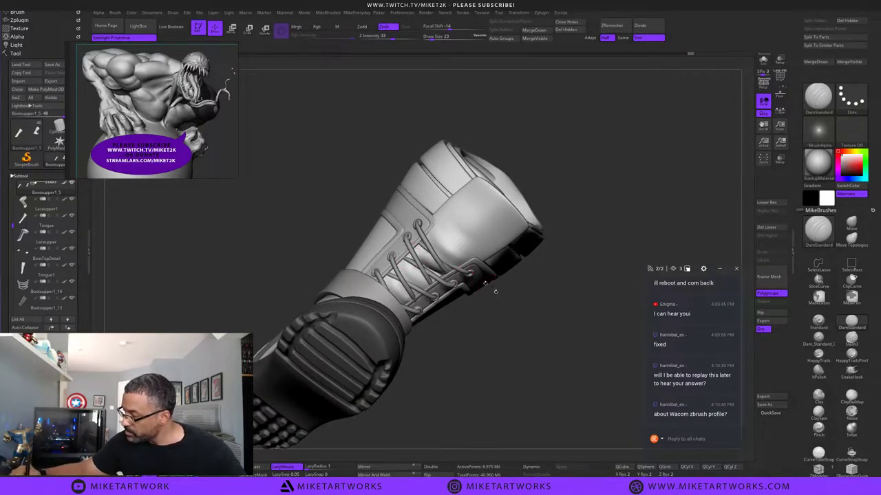
pyautogui.moveTo(496, 292); pyautogui.dragTo(528, 310)
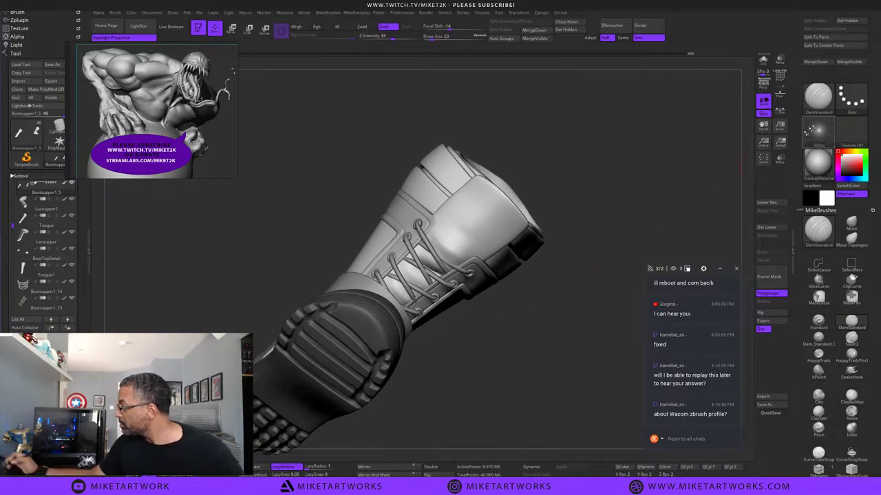
pyautogui.keyDown('alt'); pyautogui.click(464, 237); pyautogui.keyUp('alt')
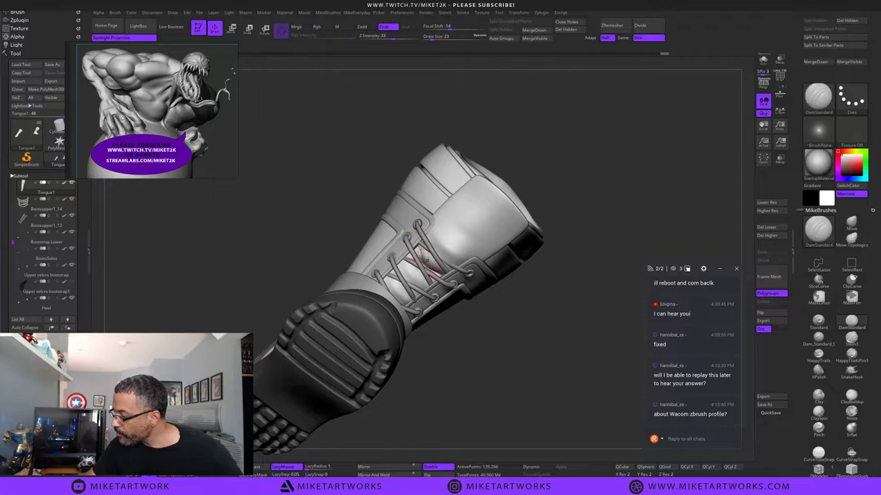
pyautogui.keyDown('shift'); pyautogui.moveTo(426, 260); pyautogui.dragTo(434, 268); pyautogui.keyUp('shift')
# Reshape the tongue's folds between the lower laces using the Move brush at draw size 30.
pyautogui.click(855, 225)
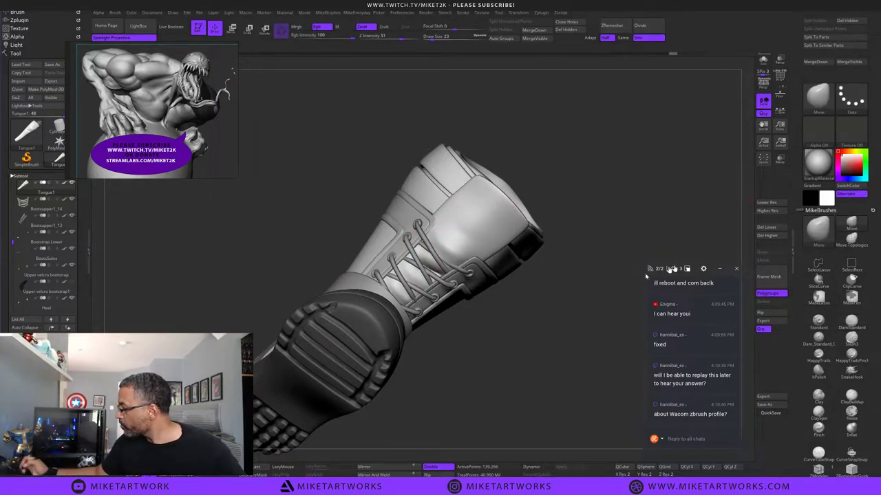
pyautogui.press('s')
pyautogui.moveTo(494, 331)
pyautogui.mouseDown()
pyautogui.moveTo(525, 328)
pyautogui.moveTo(494, 324)
pyautogui.moveTo(501, 328)
pyautogui.mouseUp()
pyautogui.press('s')
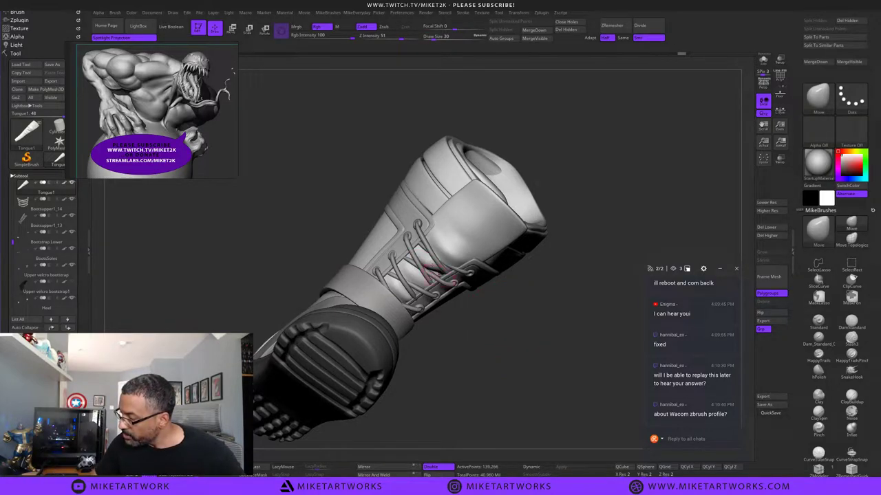
pyautogui.moveTo(542, 310); pyautogui.dragTo(541, 318)
pyautogui.moveTo(448, 328); pyautogui.dragTo(447, 317)
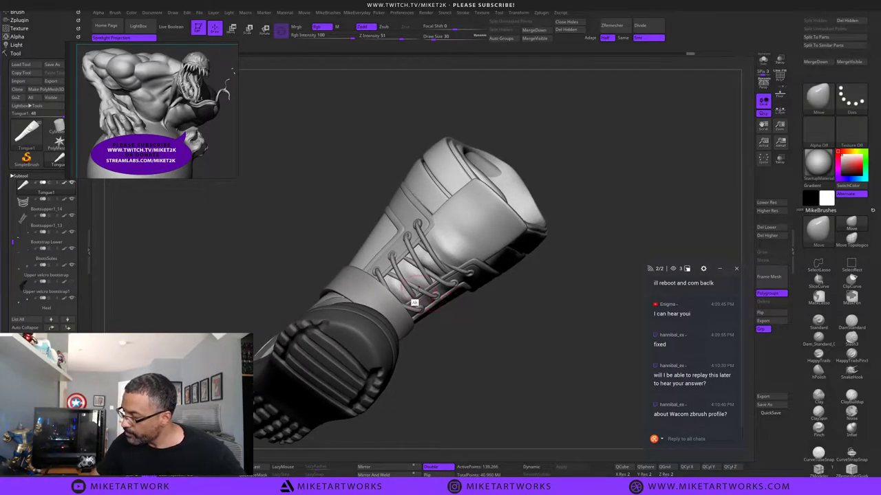
pyautogui.keyDown('alt'); pyautogui.moveTo(418, 290); pyautogui.dragTo(415, 287); pyautogui.keyUp('alt')
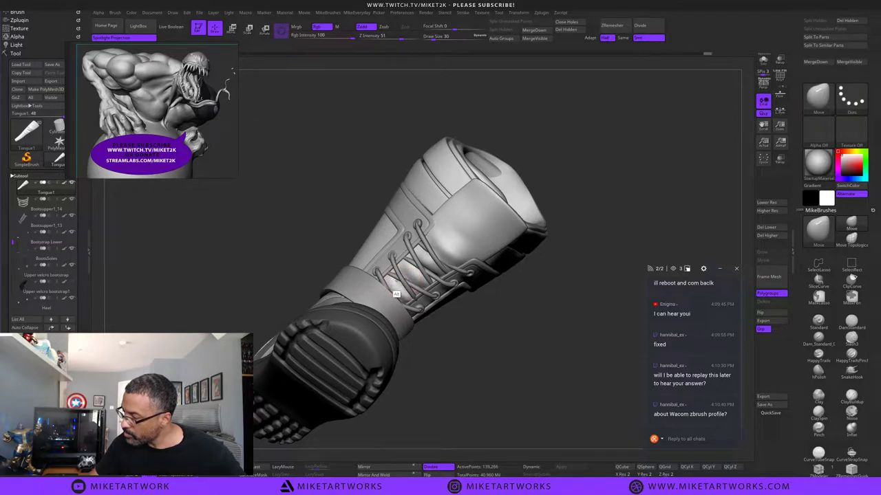
pyautogui.keyDown('alt'); pyautogui.moveTo(412, 285); pyautogui.dragTo(407, 282); pyautogui.keyUp('alt')
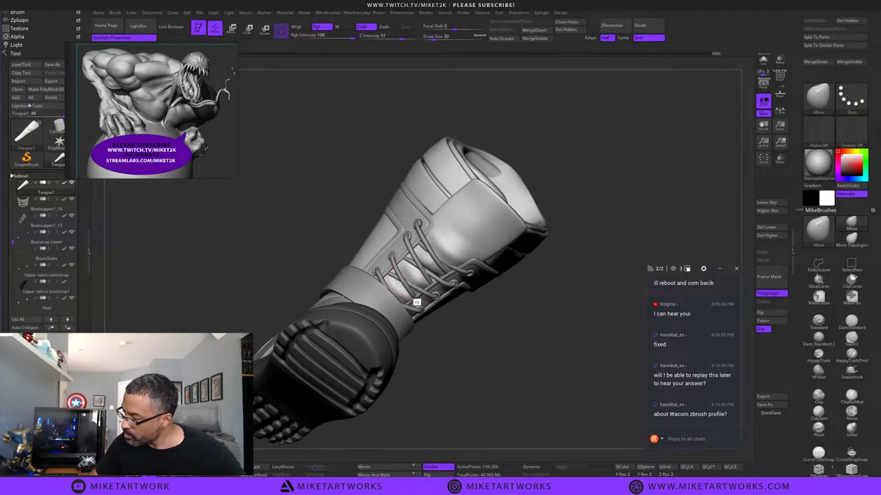
pyautogui.moveTo(469, 316); pyautogui.dragTo(488, 306)
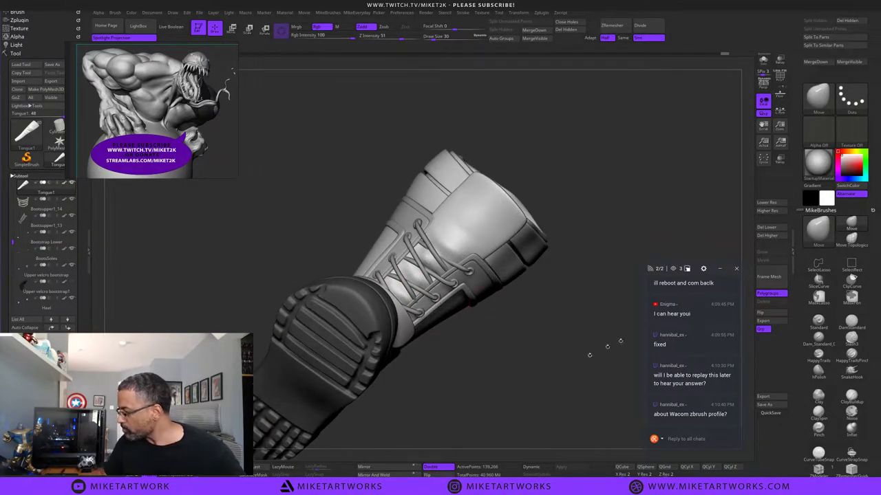
# Reduce the Move brush's draw size to 6 and isolate the tongue to inspect its sculpted folds.
pyautogui.press('s')
pyautogui.moveTo(504, 361); pyautogui.dragTo(500, 361)
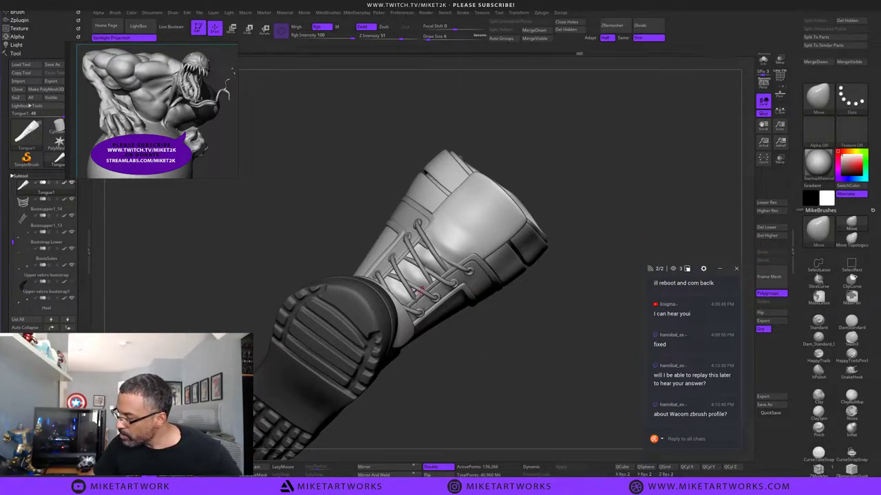
pyautogui.click(763, 61)
pyautogui.moveTo(550, 308); pyautogui.dragTo(541, 371)
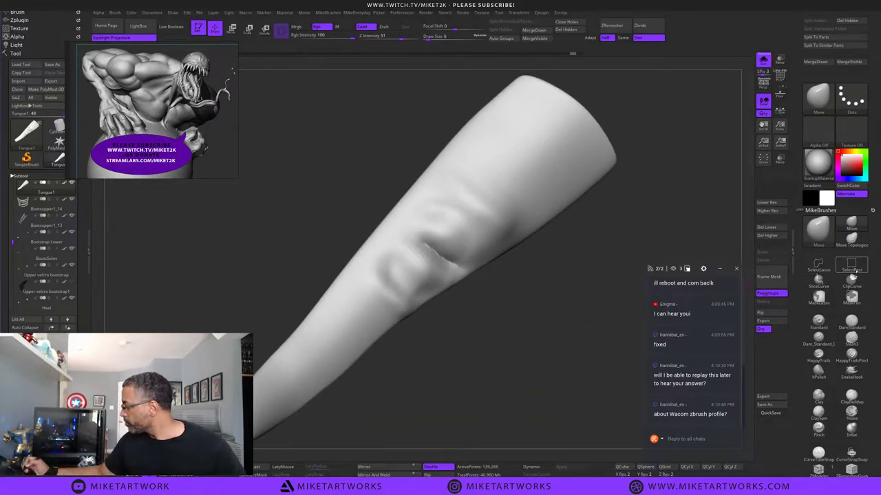
# Choose the DamStandard brush with a draw size of 11 and a LazyRadius of 32.
pyautogui.click(851, 323)
pyautogui.press('s')
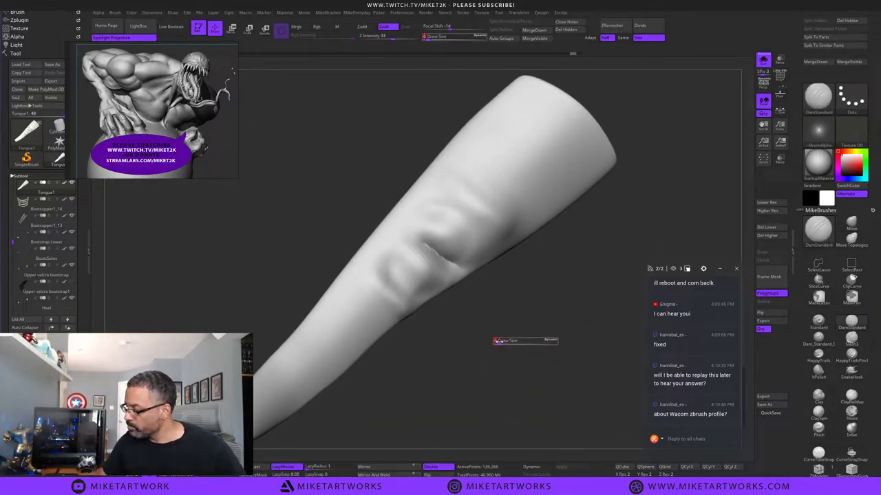
pyautogui.moveTo(497, 343); pyautogui.dragTo(502, 342)
pyautogui.click(309, 467)
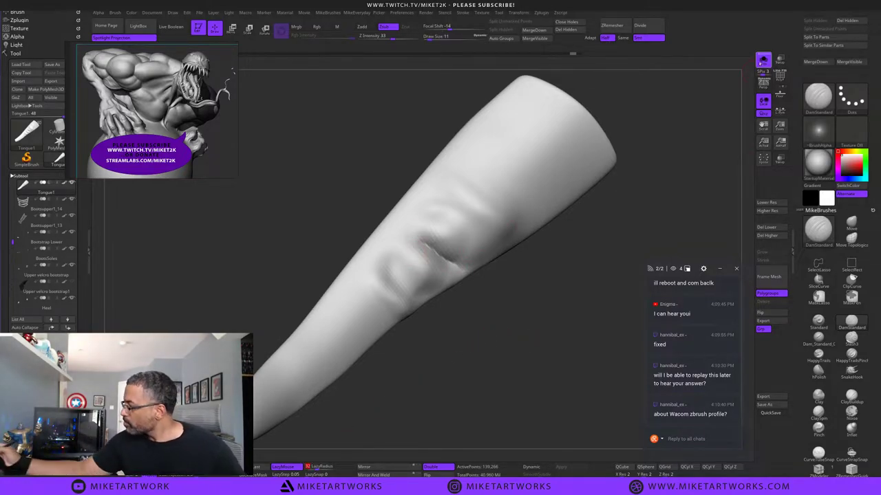
# Bring back the surrounding boot parts and carve fine creases into the tongue's folds between the laces.
pyautogui.click(763, 60)
pyautogui.moveTo(540, 326); pyautogui.dragTo(532, 337)
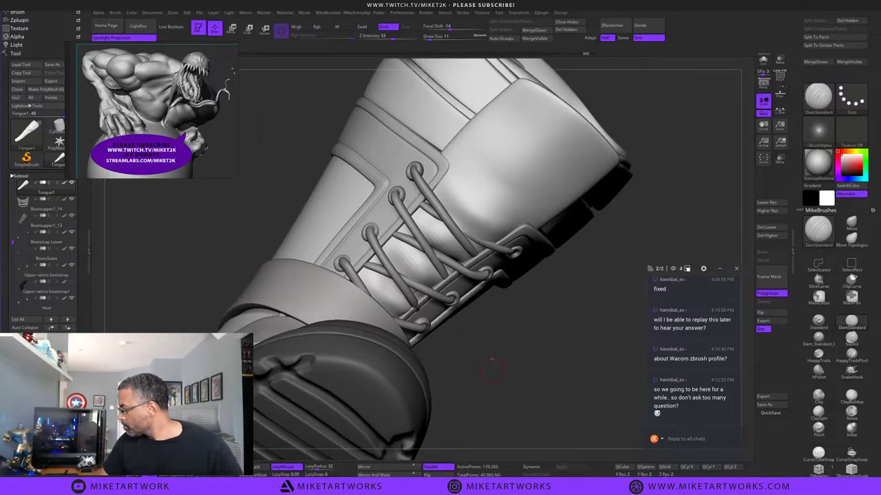
pyautogui.moveTo(491, 358); pyautogui.dragTo(460, 320)
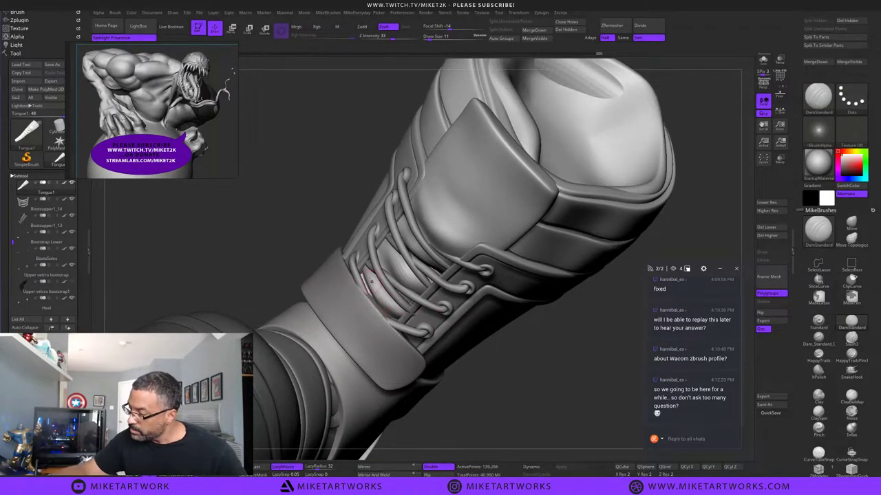
pyautogui.moveTo(482, 371); pyautogui.dragTo(419, 278)
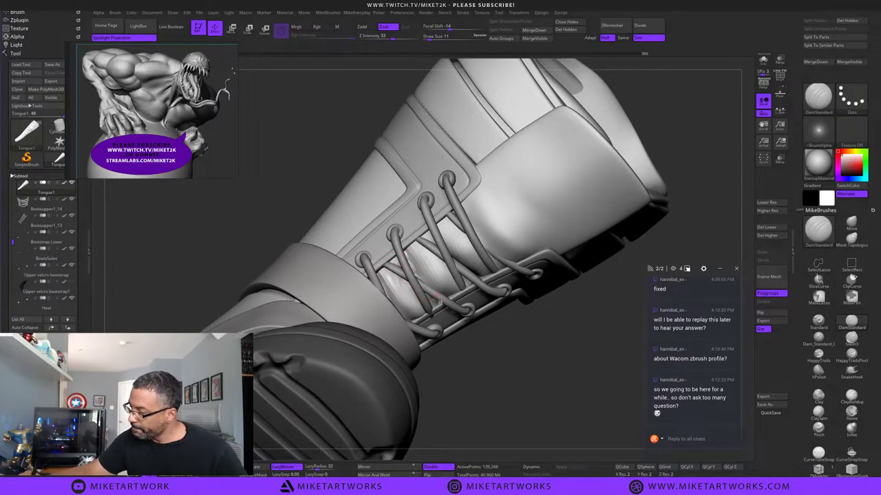
pyautogui.moveTo(524, 377); pyautogui.dragTo(544, 375)
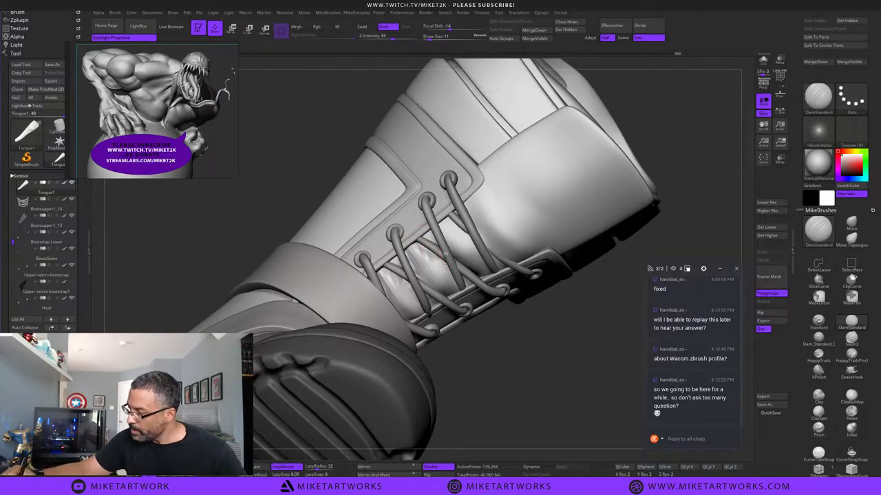
# Reshape the tongue's folds between the laces using the Move brush at draw size 34.
pyautogui.moveTo(544, 372); pyautogui.dragTo(558, 347)
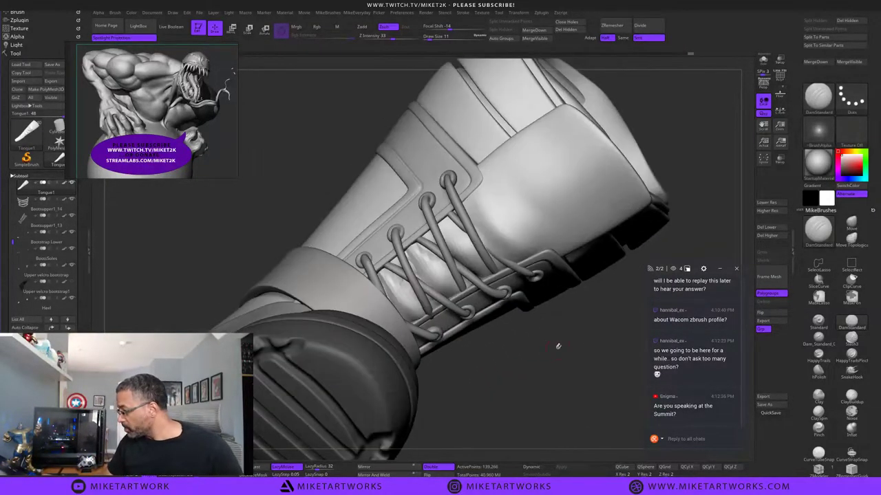
pyautogui.click(851, 224)
pyautogui.press('s')
pyautogui.moveTo(513, 371); pyautogui.dragTo(517, 371)
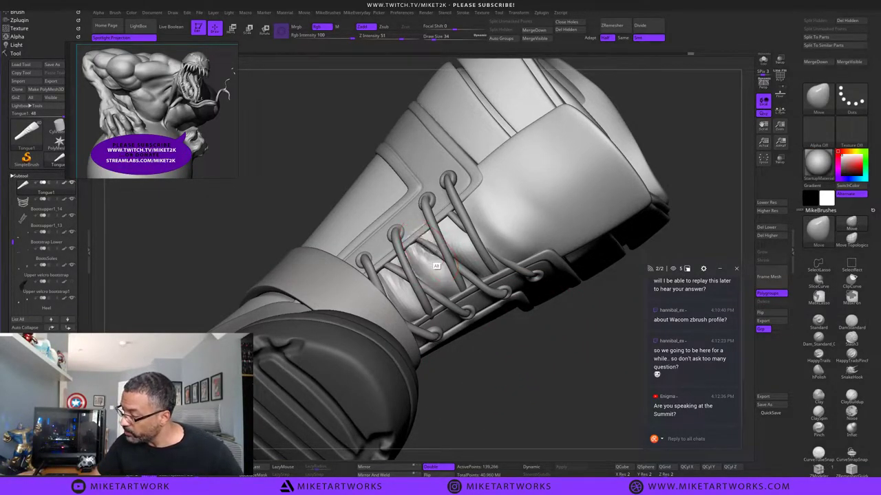
pyautogui.keyDown('alt'); pyautogui.moveTo(435, 250); pyautogui.dragTo(437, 243); pyautogui.keyUp('alt')
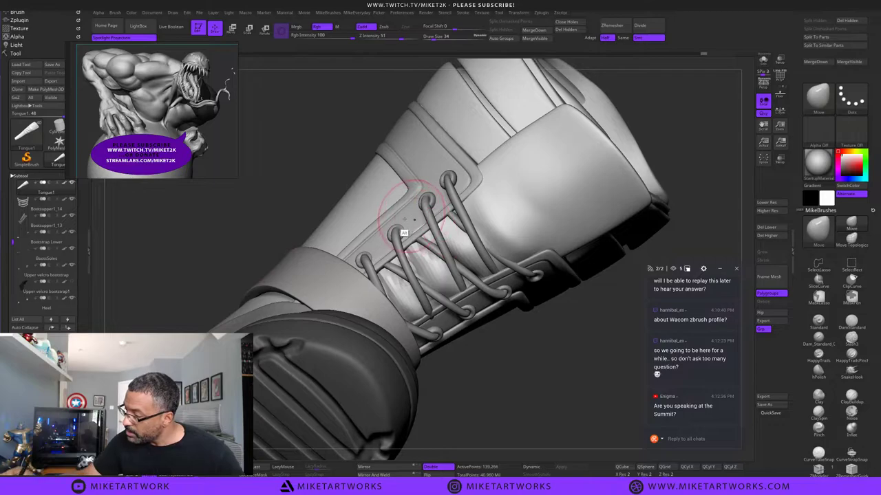
pyautogui.moveTo(518, 342)
pyautogui.mouseDown()
pyautogui.moveTo(556, 362)
pyautogui.moveTo(521, 342)
pyautogui.mouseUp()
pyautogui.keyDown('alt'); pyautogui.moveTo(477, 241); pyautogui.dragTo(471, 245); pyautogui.keyUp('alt')
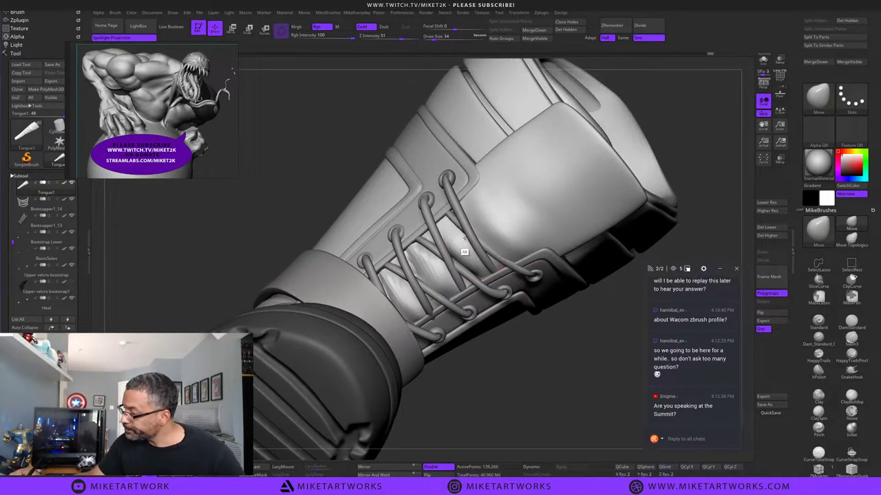
pyautogui.moveTo(540, 364); pyautogui.dragTo(568, 351)
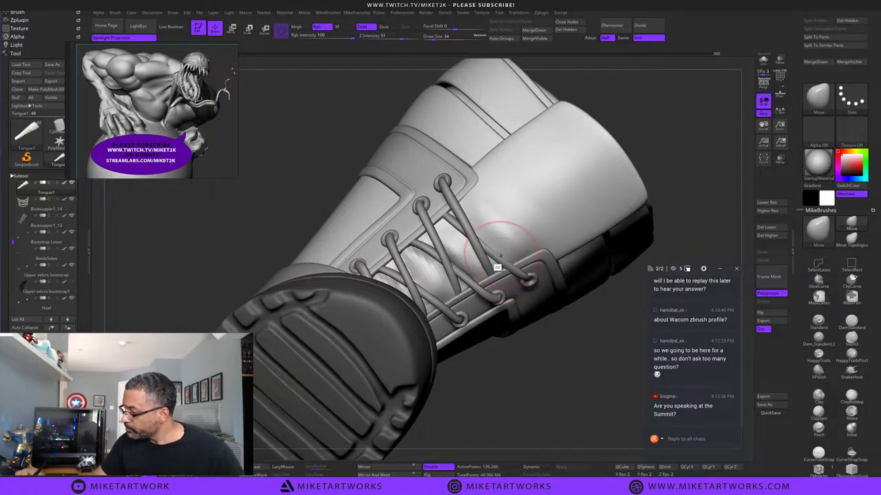
pyautogui.moveTo(582, 360); pyautogui.dragTo(540, 379)
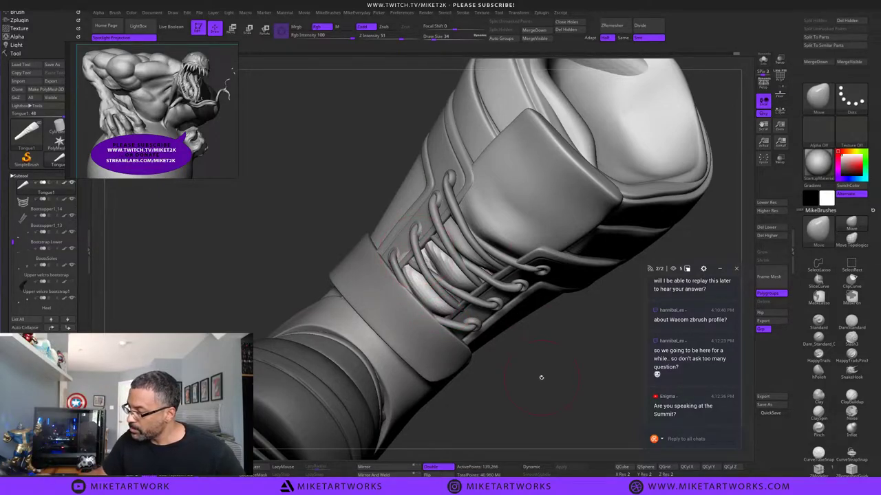
pyautogui.moveTo(540, 378)
pyautogui.mouseDown()
pyautogui.moveTo(553, 373)
pyautogui.moveTo(515, 352)
pyautogui.mouseUp()
# Reduce the Move brush's draw size to 19 and make the main boot upper, Bootsupper1_5, the active subtool.
pyautogui.press('s')
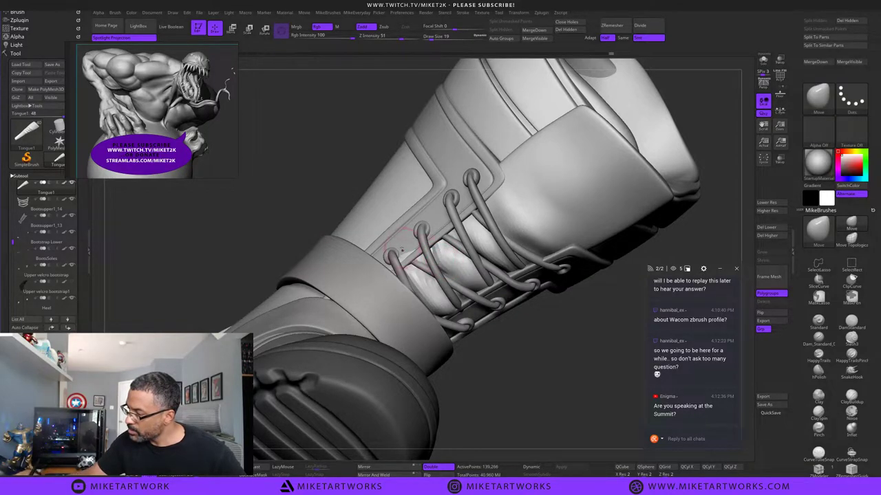
pyautogui.keyDown('alt'); pyautogui.click(446, 213); pyautogui.keyUp('alt')
pyautogui.moveTo(587, 381); pyautogui.dragTo(762, 351)
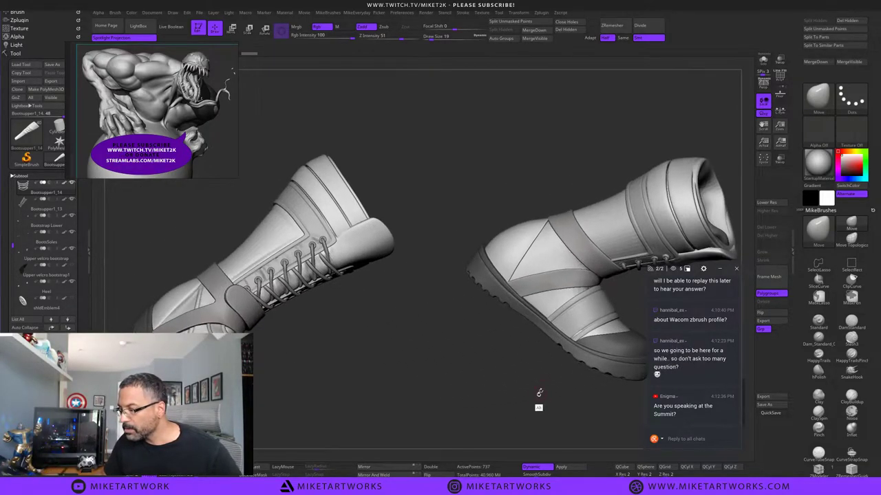
pyautogui.keyDown('alt'); pyautogui.moveTo(539, 409); pyautogui.dragTo(509, 404); pyautogui.keyUp('alt')
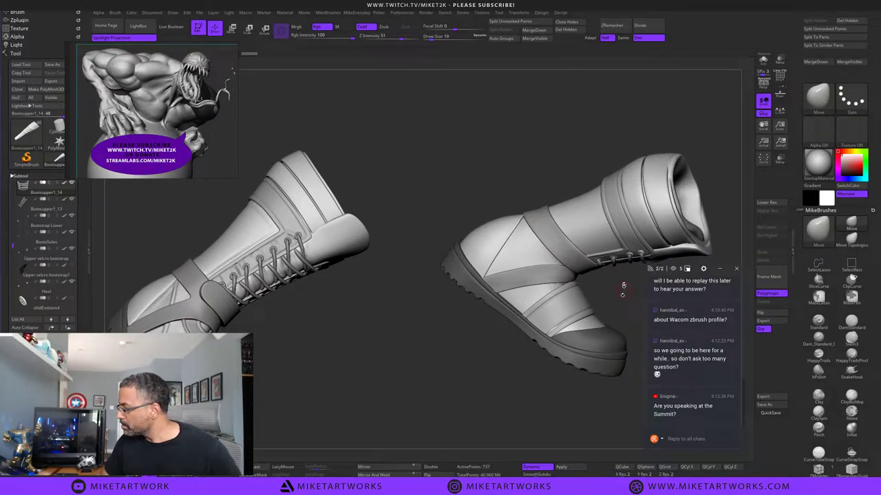
pyautogui.keyDown('alt'); pyautogui.click(598, 252); pyautogui.keyUp('alt')
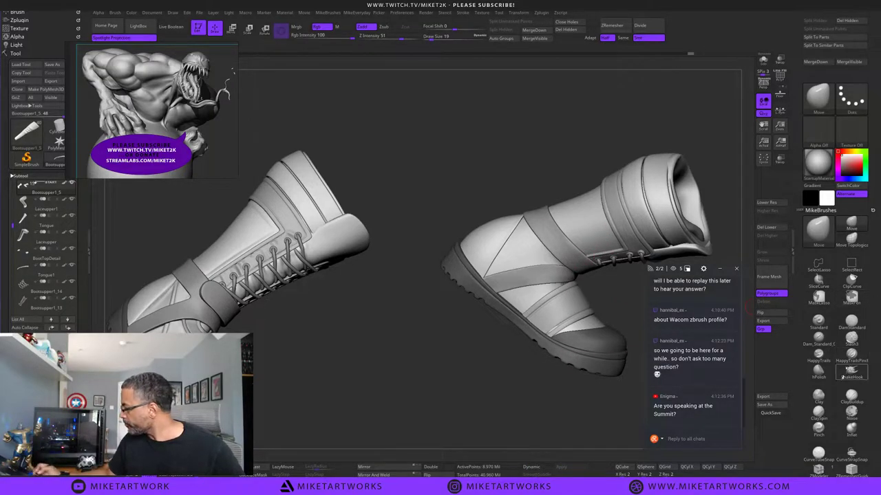
pyautogui.click(818, 397)
pyautogui.moveTo(583, 207); pyautogui.dragTo(586, 242)
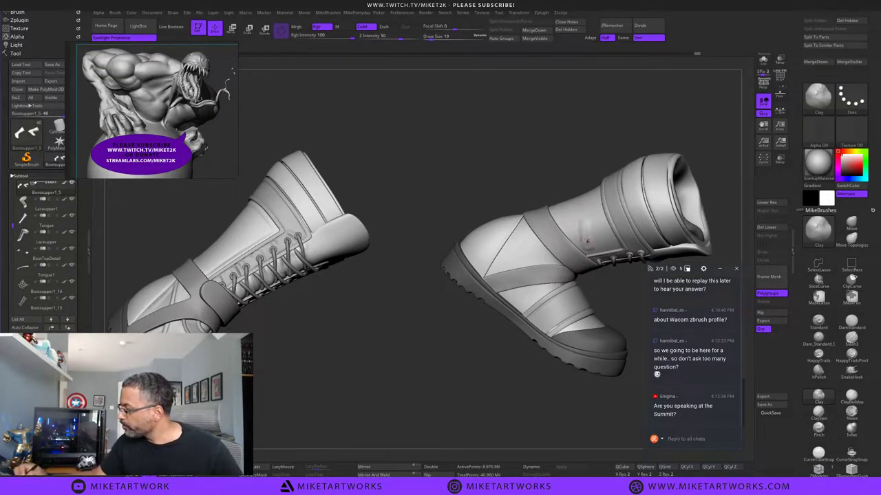
pyautogui.hotkey('ctrl', 'z')
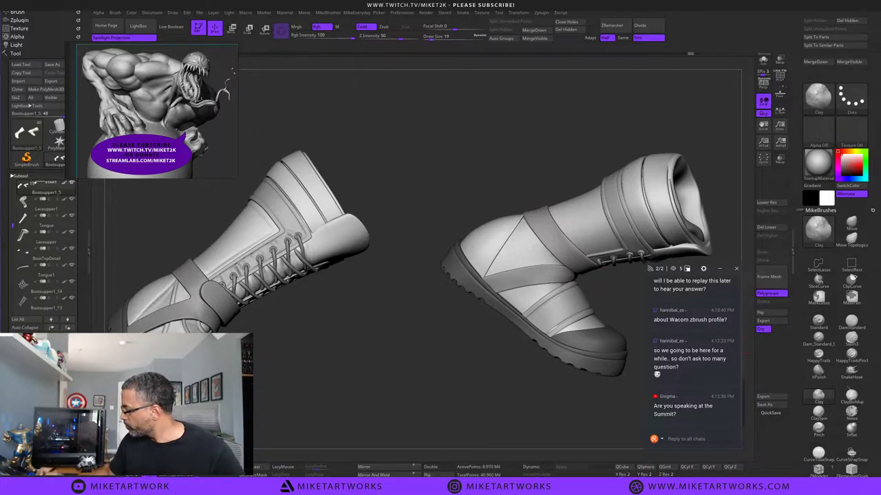
# Build up ridges on the boot upper beside the shaft strap and lace panel edges with the ClaySpin brush at draw size 19.
pyautogui.click(818, 411)
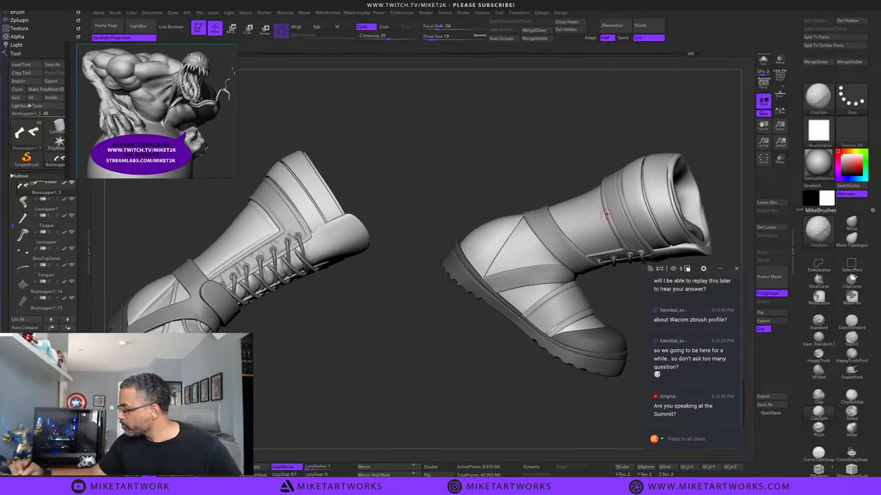
pyautogui.moveTo(595, 193); pyautogui.dragTo(621, 249)
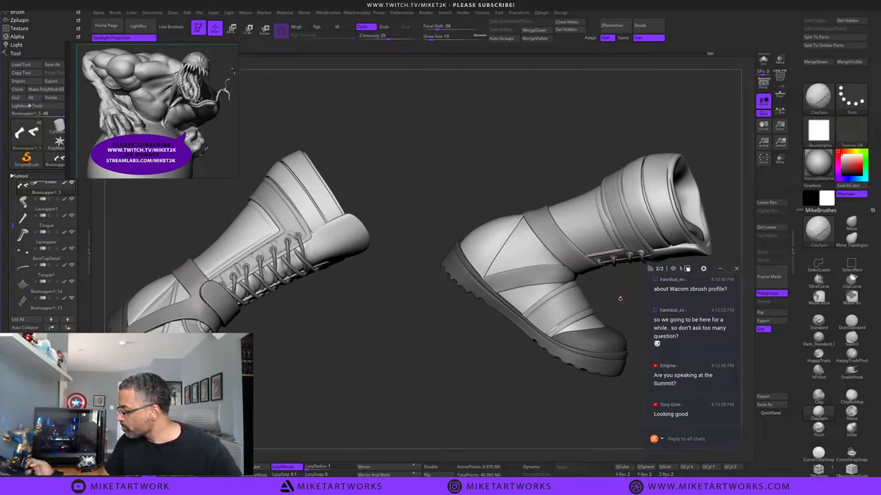
pyautogui.moveTo(617, 297)
pyautogui.mouseDown()
pyautogui.moveTo(584, 299)
pyautogui.moveTo(619, 298)
pyautogui.mouseUp()
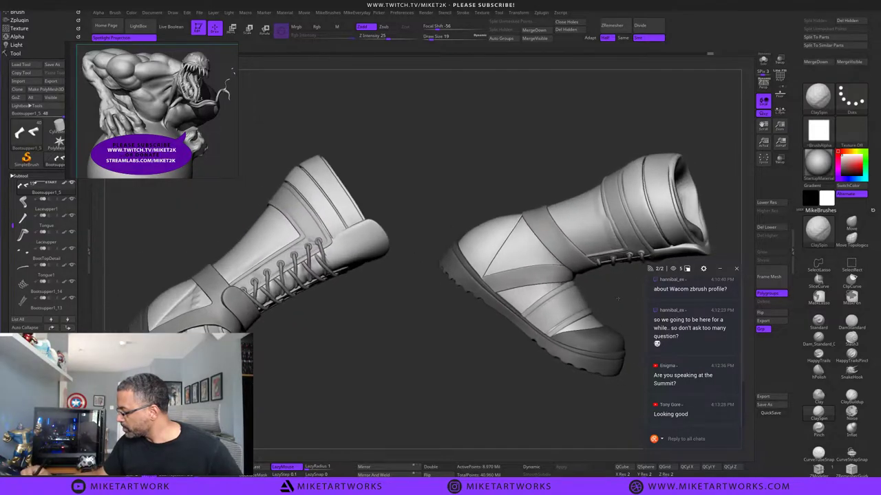
pyautogui.moveTo(622, 247); pyautogui.dragTo(588, 253)
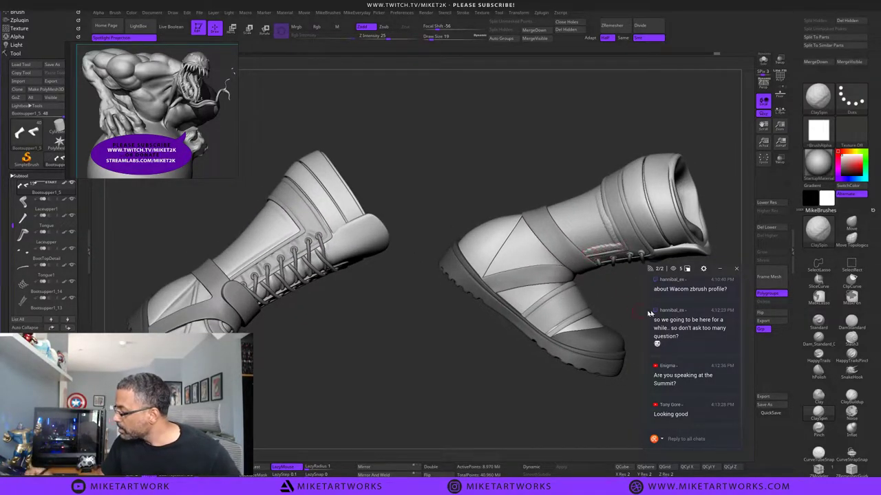
# Smooth the built-up ridges beside the strap and lace panel at draw size 51, and undo the last stroke.
pyautogui.press('s')
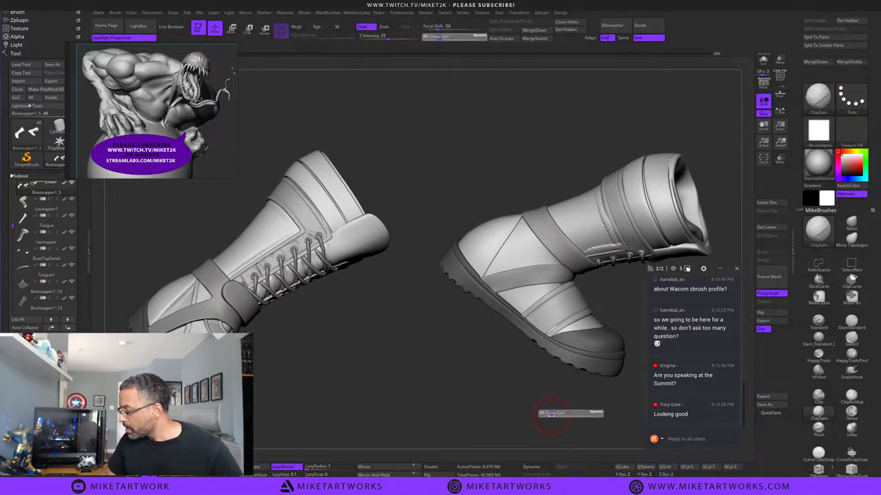
pyautogui.moveTo(551, 415); pyautogui.dragTo(552, 415)
pyautogui.keyDown('shift'); pyautogui.moveTo(586, 250); pyautogui.dragTo(609, 245); pyautogui.keyUp('shift')
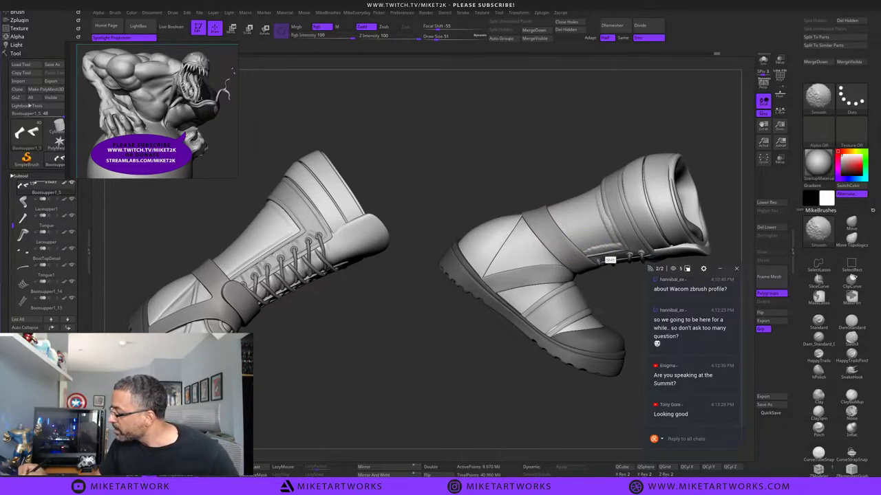
pyautogui.moveTo(558, 403)
pyautogui.mouseDown()
pyautogui.moveTo(553, 389)
pyautogui.moveTo(557, 401)
pyautogui.mouseUp()
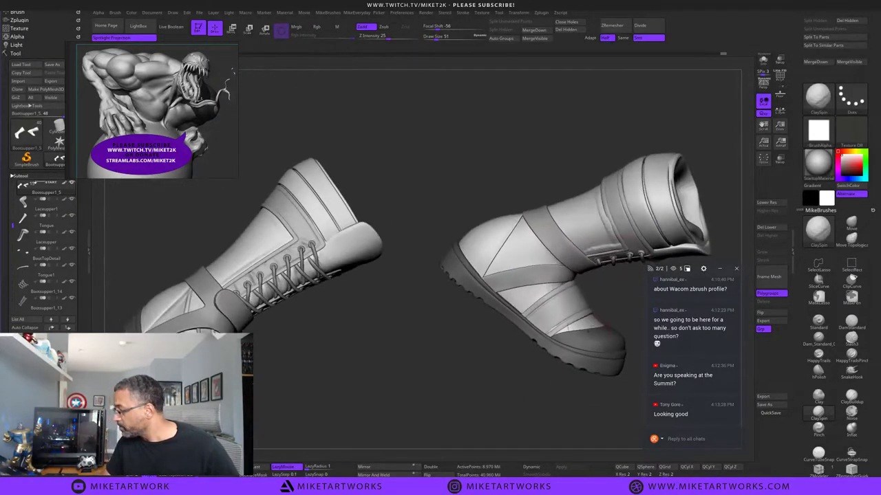
pyautogui.press('shift')
pyautogui.keyDown('shift'); pyautogui.moveTo(607, 225); pyautogui.dragTo(603, 213); pyautogui.keyUp('shift')
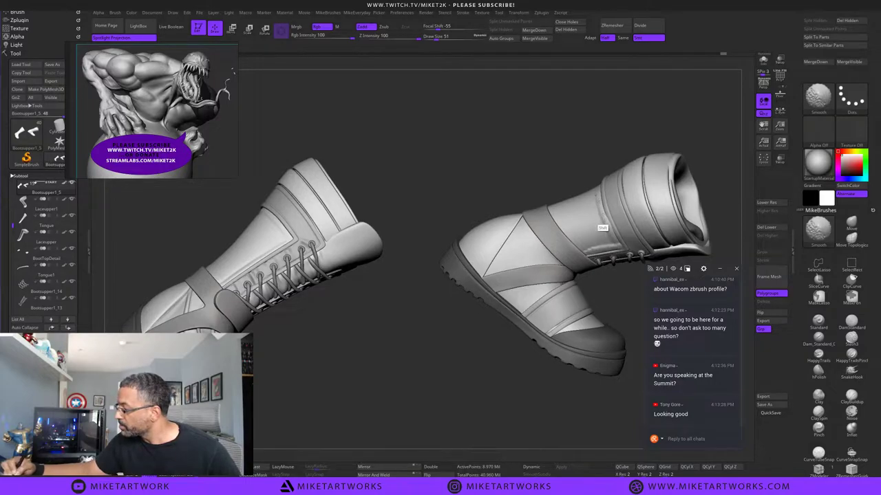
pyautogui.moveTo(569, 388)
pyautogui.mouseDown()
pyautogui.moveTo(559, 388)
pyautogui.moveTo(591, 388)
pyautogui.moveTo(496, 392)
pyautogui.mouseUp()
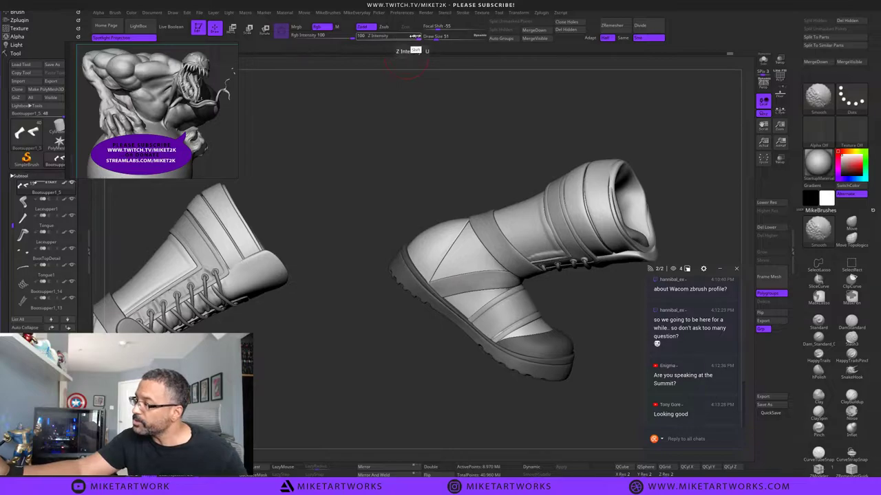
pyautogui.moveTo(558, 234)
pyautogui.keyDown('shift'); pyautogui.mouseDown()
pyautogui.moveTo(541, 214)
pyautogui.moveTo(547, 225)
pyautogui.mouseUp(); pyautogui.keyUp('shift')
pyautogui.moveTo(579, 311)
pyautogui.mouseDown()
pyautogui.moveTo(576, 278)
pyautogui.moveTo(533, 264)
pyautogui.mouseUp()
pyautogui.hotkey('ctrl', 'z')
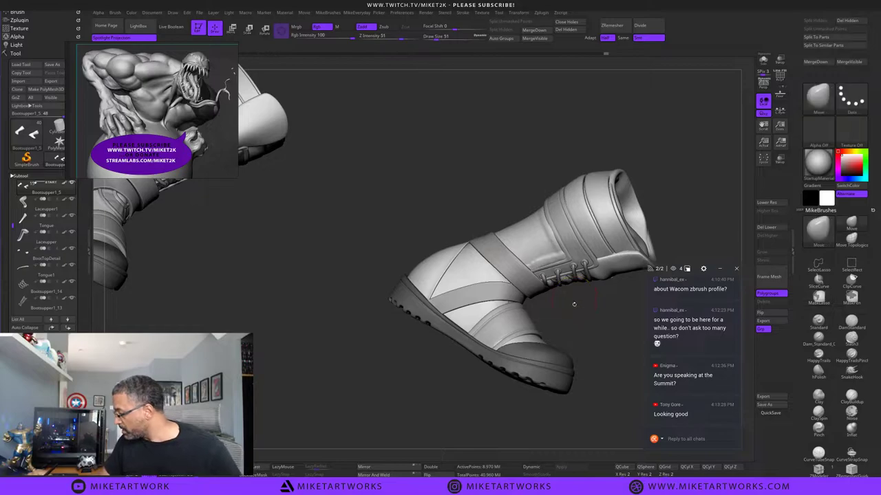
# Drop the boot upper to a lower subdivision level and smooth the ridges beside the strap and lace panel.
pyautogui.moveTo(606, 345); pyautogui.dragTo(637, 370)
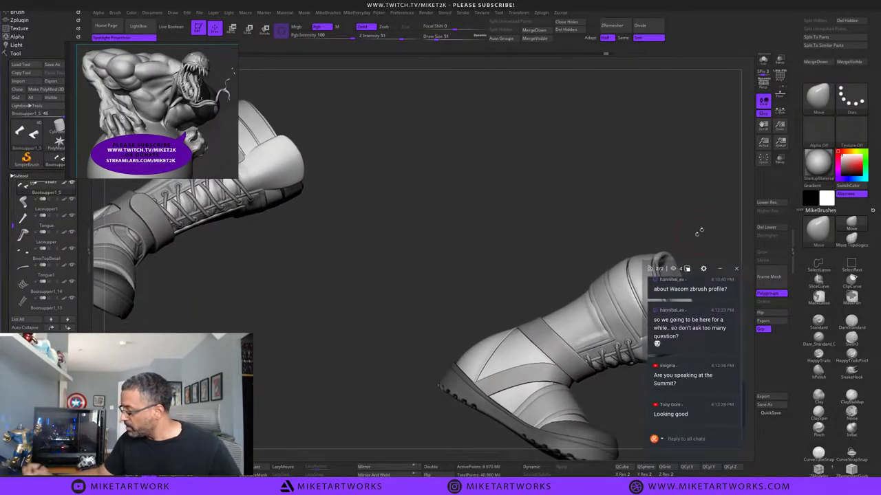
pyautogui.moveTo(698, 232); pyautogui.dragTo(708, 242)
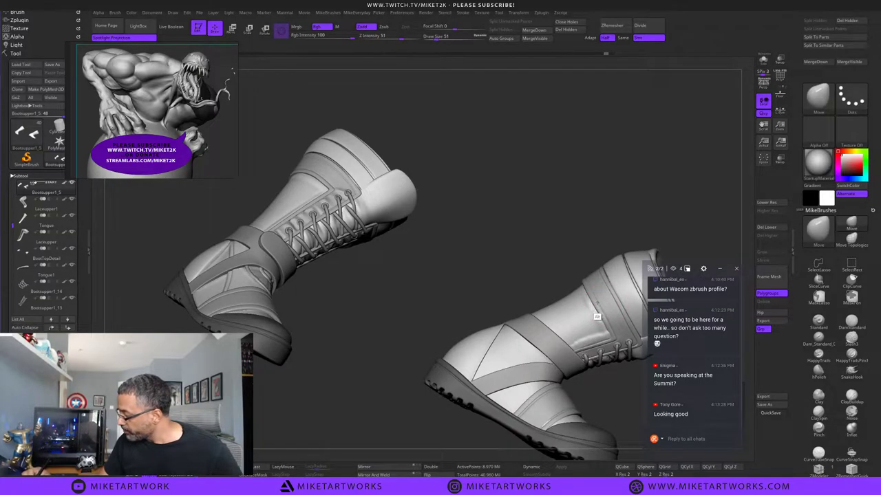
pyautogui.press('shift')
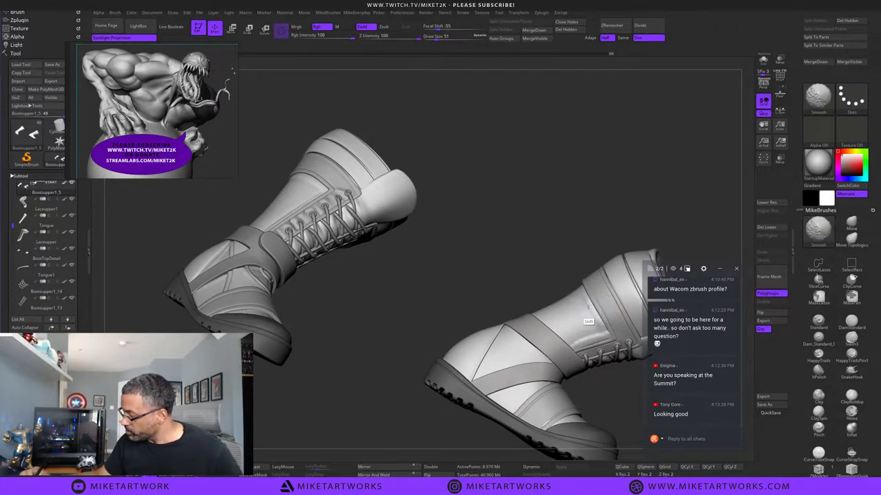
pyautogui.press('shift')
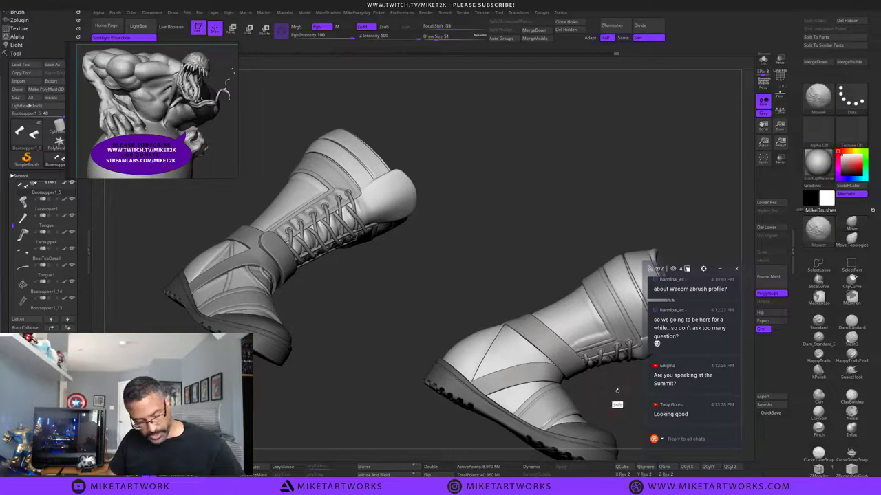
pyautogui.hotkey('shift', 'd')
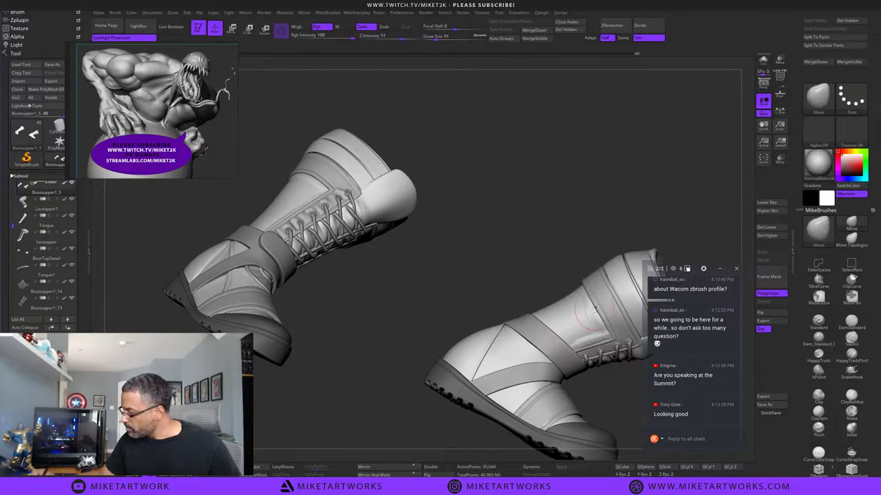
pyautogui.moveTo(585, 315)
pyautogui.keyDown('shift'); pyautogui.mouseDown()
pyautogui.moveTo(599, 336)
pyautogui.moveTo(583, 343)
pyautogui.mouseUp(); pyautogui.keyUp('shift')
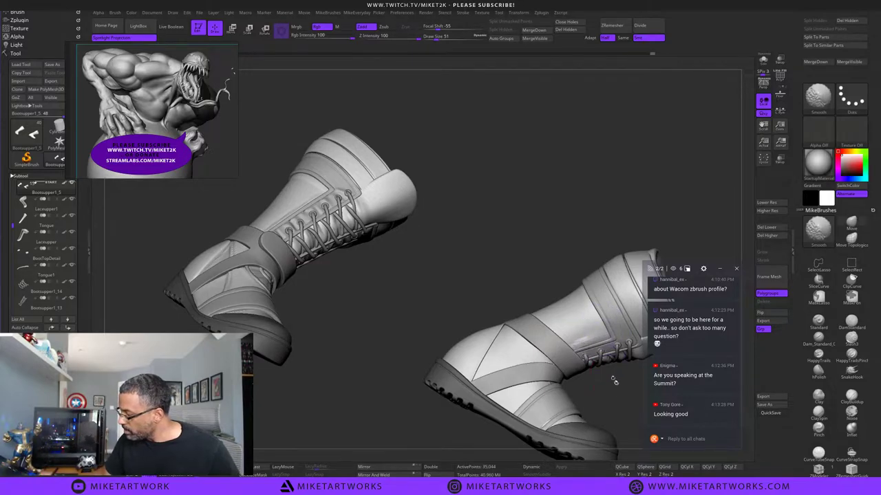
# Choose the ClayBuildup brush with a draw size of 18 and a LazyRadius of 20.
pyautogui.moveTo(619, 395)
pyautogui.keyDown('alt'); pyautogui.mouseDown()
pyautogui.moveTo(600, 379)
pyautogui.moveTo(603, 391)
pyautogui.mouseUp(); pyautogui.keyUp('alt')
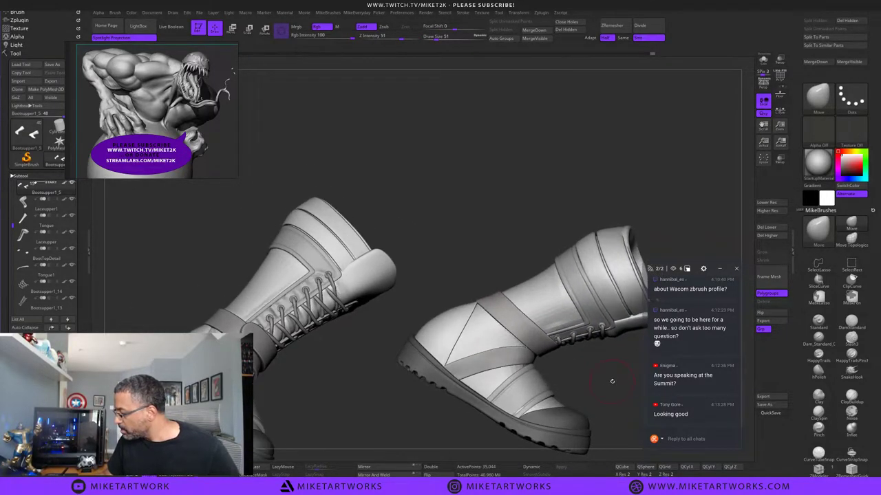
pyautogui.press('s')
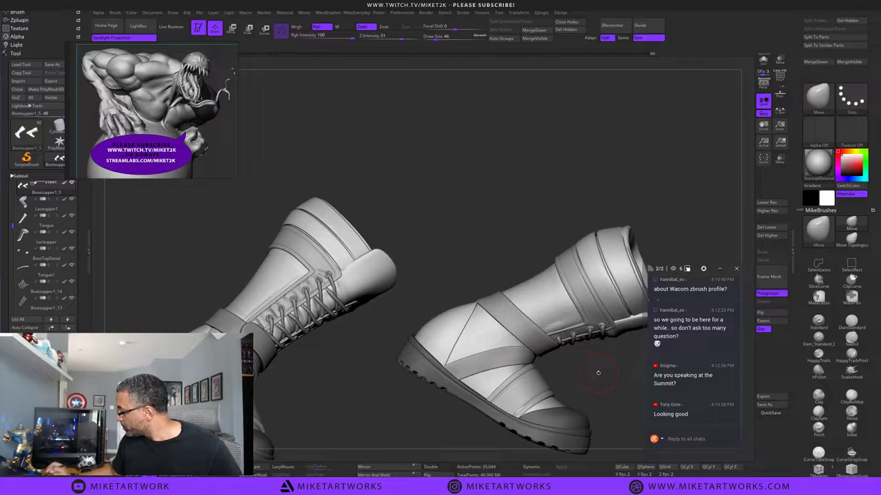
pyautogui.click(823, 414)
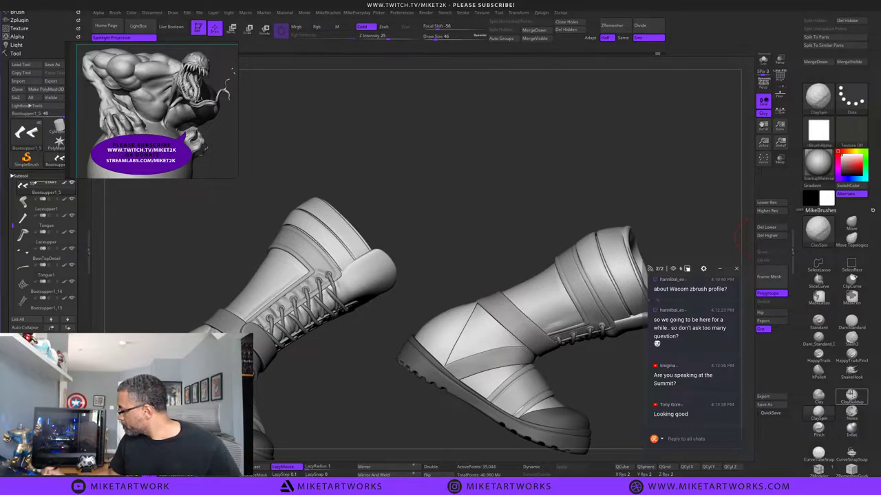
pyautogui.click(851, 396)
pyautogui.press('s')
pyautogui.moveTo(600, 368); pyautogui.dragTo(521, 292)
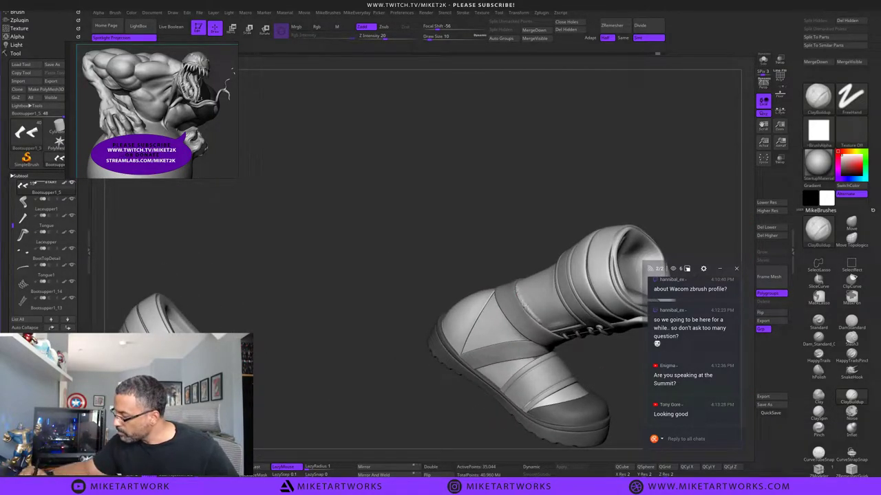
pyautogui.moveTo(613, 388); pyautogui.dragTo(615, 415)
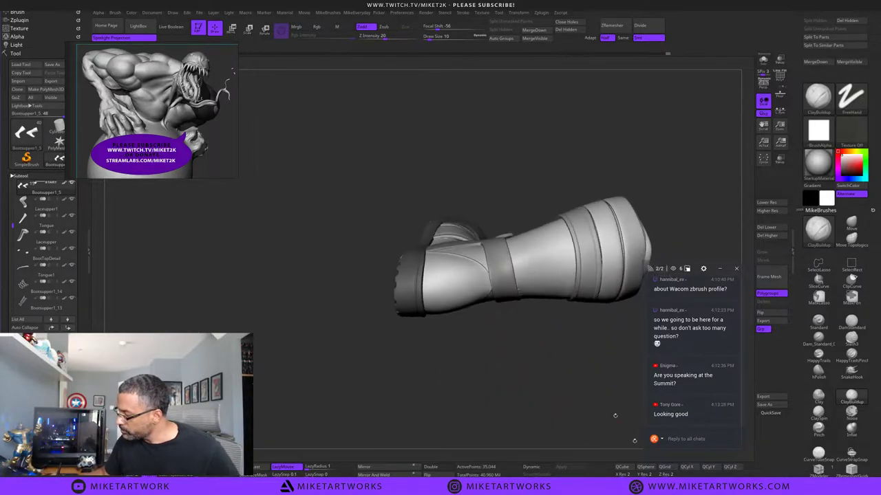
pyautogui.moveTo(562, 347)
pyautogui.mouseDown()
pyautogui.moveTo(558, 355)
pyautogui.moveTo(551, 320)
pyautogui.moveTo(544, 338)
pyautogui.mouseUp()
pyautogui.press('s')
pyautogui.moveTo(307, 470); pyautogui.dragTo(314, 470)
# Build up a ridge along the upper edge of the ankle strap with ClayBuildup and smooth it into the boot shaft.
pyautogui.moveTo(490, 362); pyautogui.dragTo(497, 330)
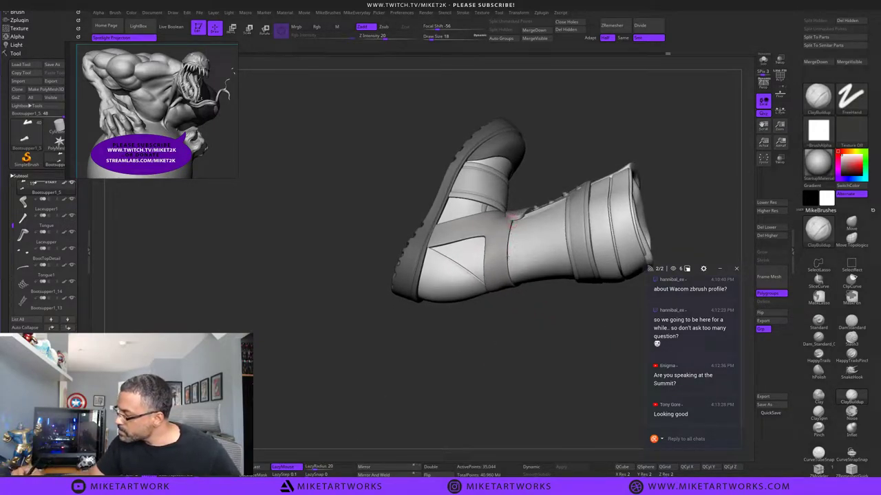
pyautogui.moveTo(513, 229); pyautogui.dragTo(511, 269)
pyautogui.moveTo(534, 339); pyautogui.dragTo(530, 300)
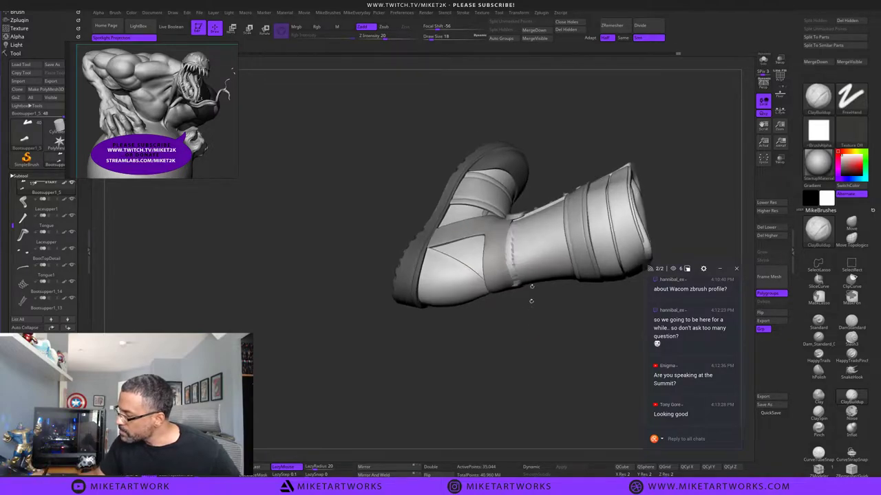
pyautogui.keyDown('shift'); pyautogui.moveTo(514, 229); pyautogui.dragTo(513, 279); pyautogui.keyUp('shift')
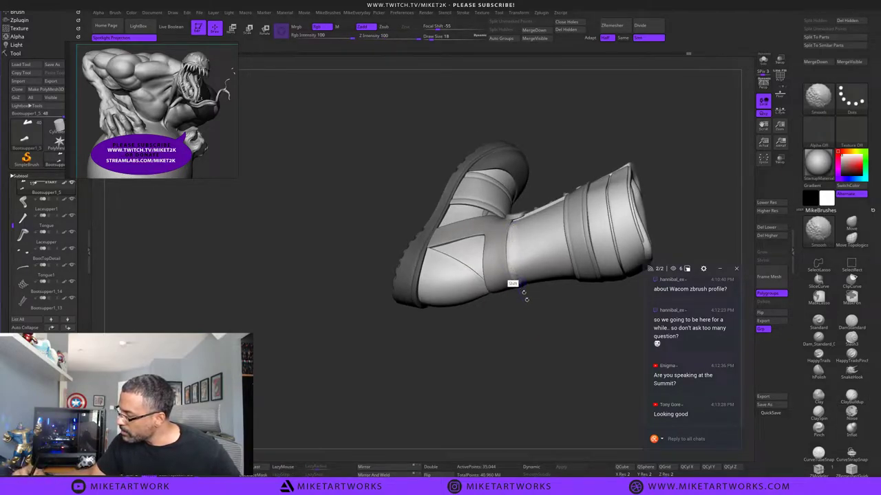
pyautogui.moveTo(550, 367)
pyautogui.mouseDown()
pyautogui.moveTo(541, 313)
pyautogui.moveTo(515, 282)
pyautogui.moveTo(520, 302)
pyautogui.mouseUp()
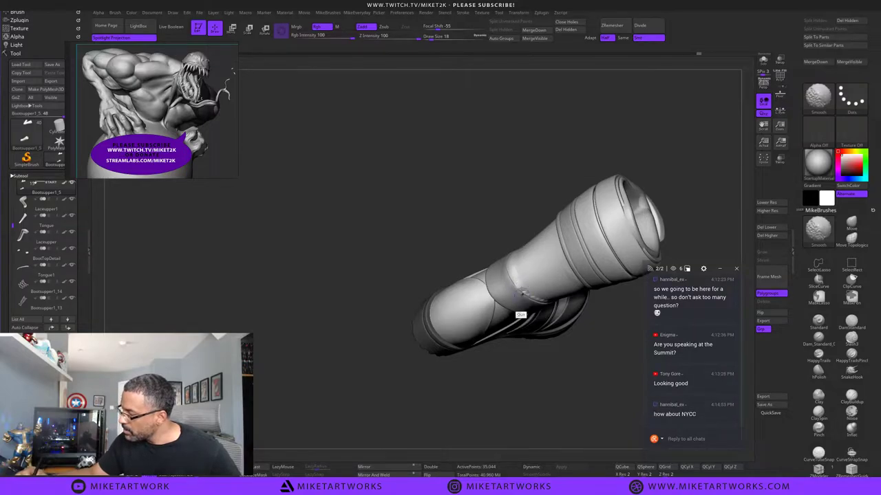
pyautogui.moveTo(518, 359)
pyautogui.mouseDown()
pyautogui.moveTo(512, 405)
pyautogui.moveTo(460, 406)
pyautogui.moveTo(529, 379)
pyautogui.moveTo(515, 306)
pyautogui.mouseUp()
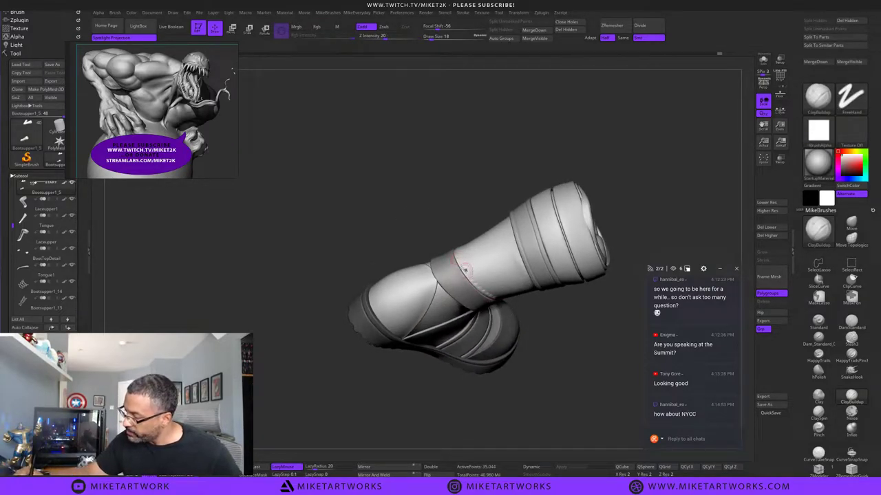
# Sculpt and smooth diagonal folds on the side and back of the boot shaft, just above the ankle strap.
pyautogui.moveTo(465, 270)
pyautogui.mouseDown()
pyautogui.moveTo(469, 276)
pyautogui.moveTo(457, 261)
pyautogui.moveTo(525, 351)
pyautogui.mouseUp()
pyautogui.moveTo(464, 255); pyautogui.dragTo(494, 303)
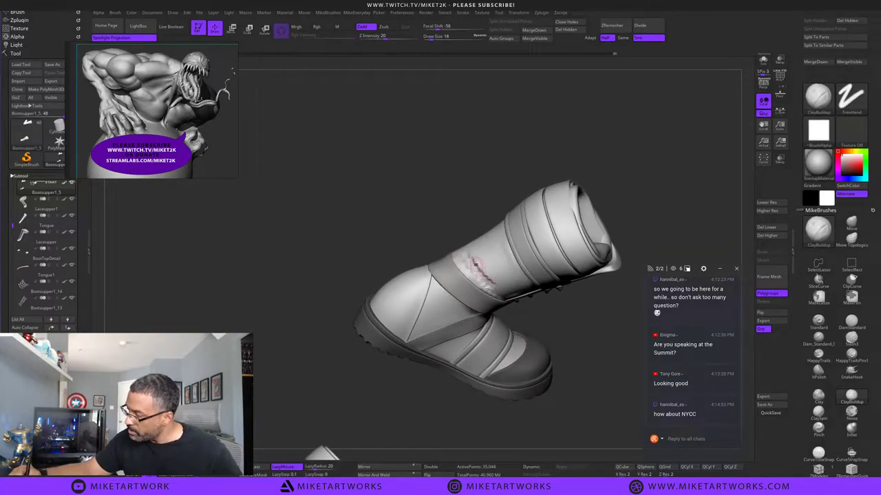
pyautogui.moveTo(477, 262)
pyautogui.mouseDown()
pyautogui.moveTo(469, 252)
pyautogui.moveTo(487, 273)
pyautogui.moveTo(469, 252)
pyautogui.moveTo(501, 271)
pyautogui.mouseUp()
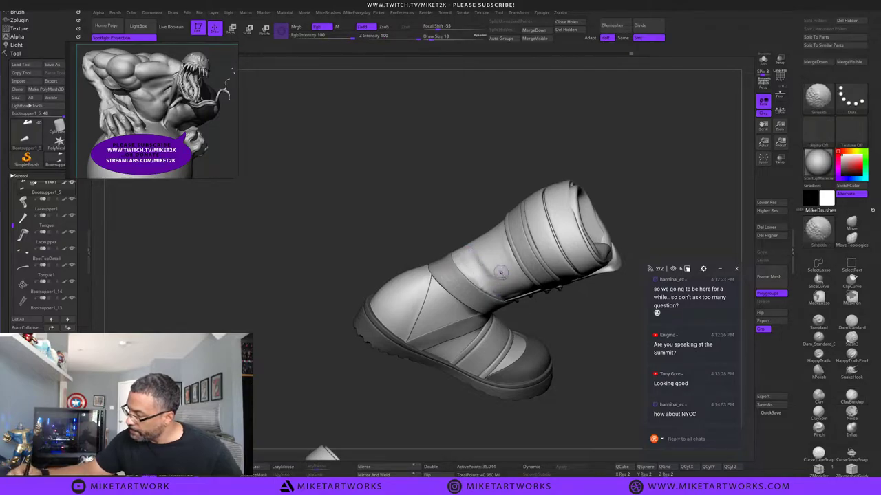
pyautogui.moveTo(564, 318); pyautogui.dragTo(561, 296)
pyautogui.moveTo(497, 271)
pyautogui.mouseDown()
pyautogui.moveTo(510, 294)
pyautogui.moveTo(490, 256)
pyautogui.moveTo(503, 307)
pyautogui.moveTo(480, 262)
pyautogui.moveTo(499, 298)
pyautogui.mouseUp()
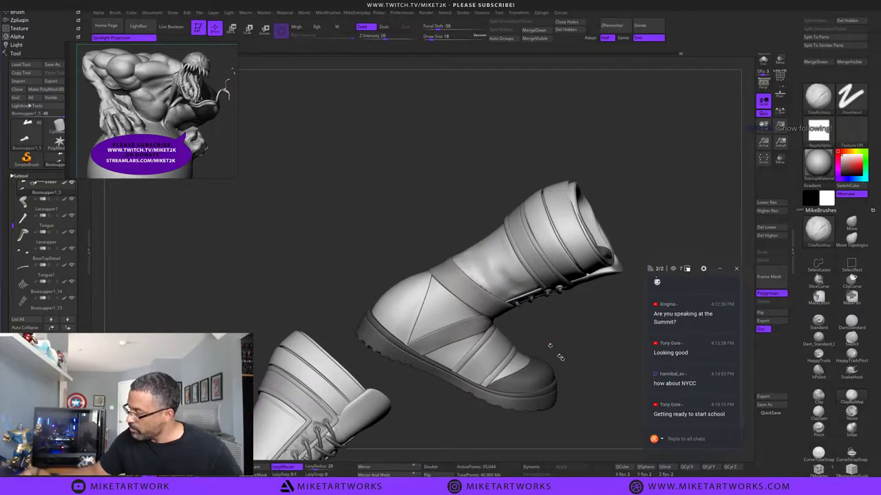
# Add another fold across the shaft between the ankle strap and the calf straps, and smooth it.
pyautogui.moveTo(592, 390)
pyautogui.mouseDown()
pyautogui.moveTo(580, 389)
pyautogui.moveTo(584, 384)
pyautogui.mouseUp()
pyautogui.moveTo(524, 420)
pyautogui.mouseDown()
pyautogui.moveTo(507, 428)
pyautogui.moveTo(570, 382)
pyautogui.moveTo(568, 333)
pyautogui.moveTo(555, 321)
pyautogui.moveTo(567, 301)
pyautogui.mouseUp()
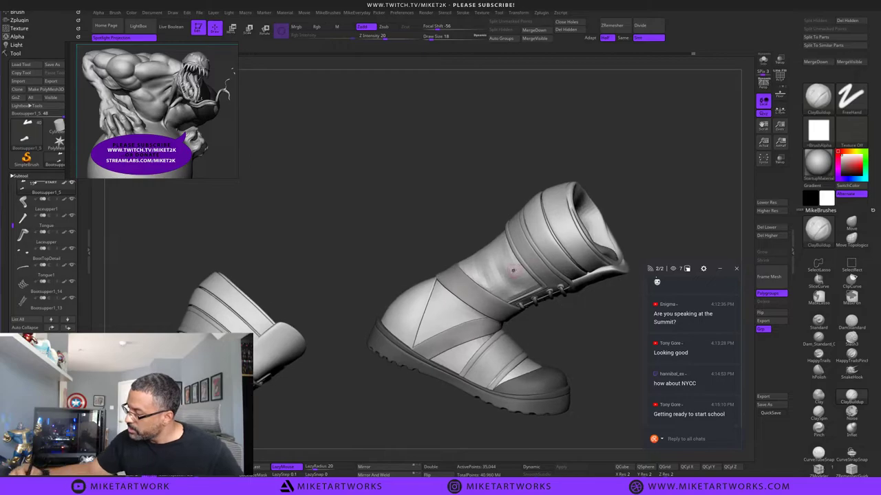
pyautogui.moveTo(500, 258); pyautogui.dragTo(531, 280)
pyautogui.keyDown('shift'); pyautogui.moveTo(496, 255); pyautogui.dragTo(529, 283); pyautogui.keyUp('shift')
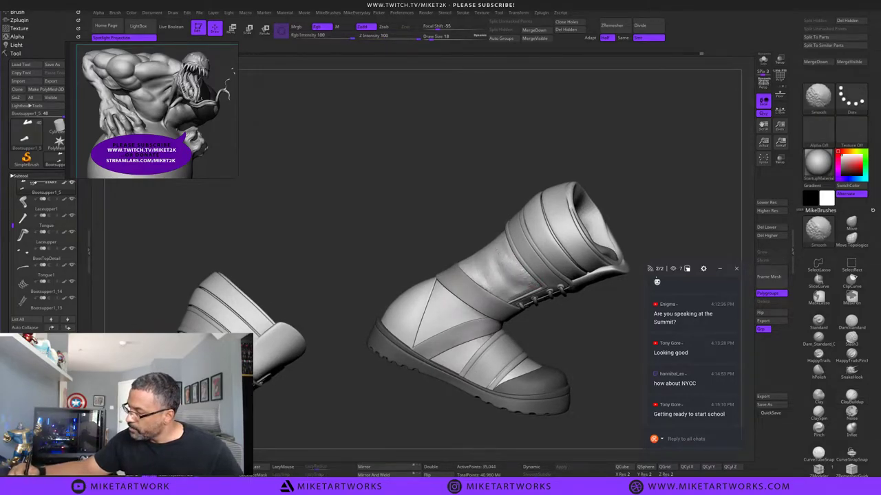
# Extend the stream chat window upward to show more messages.
pyautogui.moveTo(572, 319); pyautogui.dragTo(571, 328)
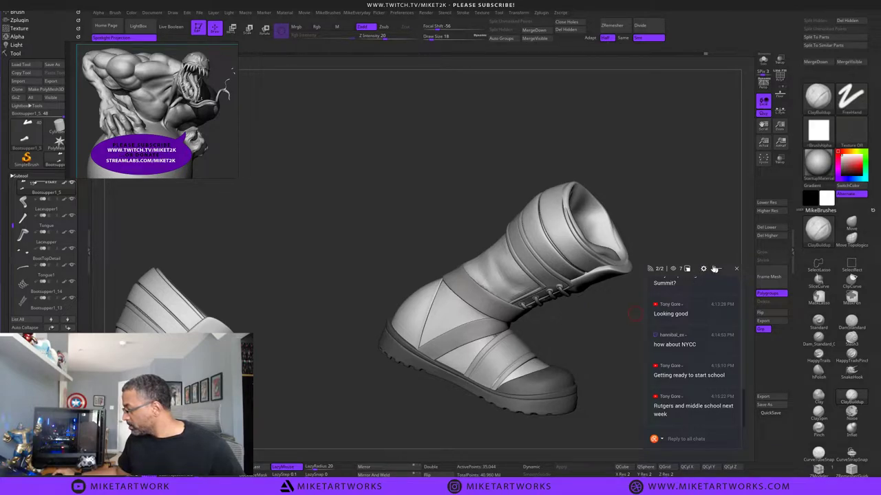
pyautogui.moveTo(711, 262); pyautogui.dragTo(771, 24)
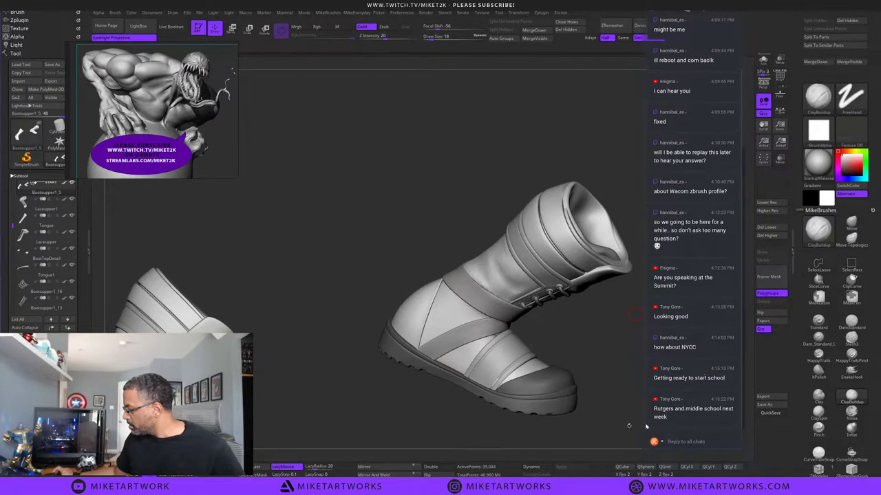
pyautogui.moveTo(546, 428); pyautogui.dragTo(582, 413)
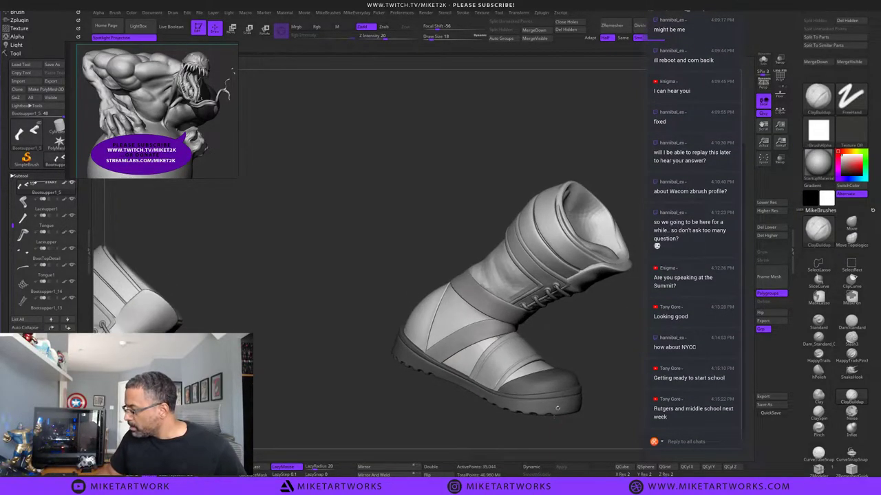
# Carve recessed creases between the folds on the shaft below the calf straps with subtractive ClayBuildup strokes.
pyautogui.moveTo(602, 347)
pyautogui.keyDown('alt'); pyautogui.mouseDown()
pyautogui.moveTo(472, 352)
pyautogui.moveTo(503, 311)
pyautogui.moveTo(497, 304)
pyautogui.mouseUp(); pyautogui.keyUp('alt')
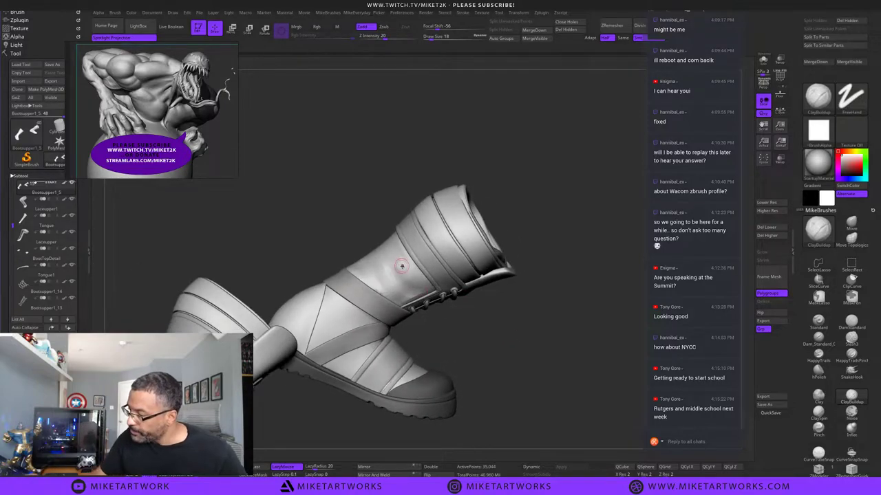
pyautogui.keyDown('alt'); pyautogui.moveTo(396, 261); pyautogui.dragTo(408, 280); pyautogui.keyUp('alt')
pyautogui.press('s')
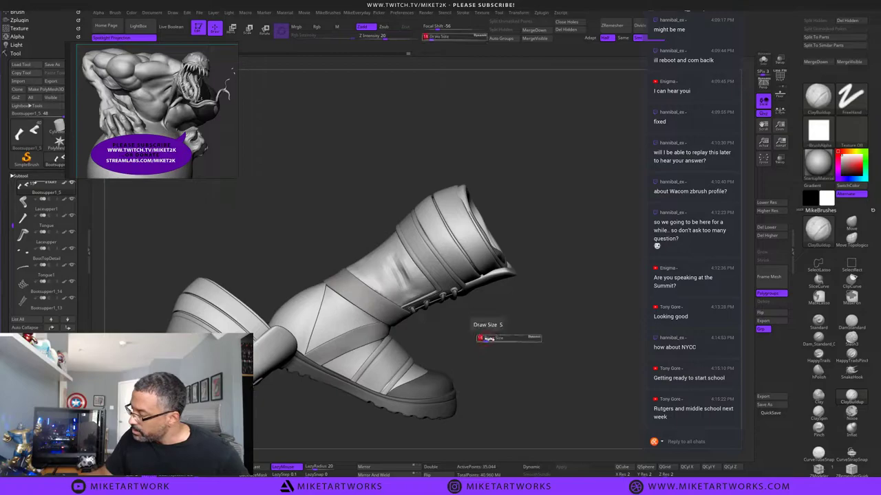
pyautogui.moveTo(487, 340); pyautogui.dragTo(489, 341)
# Soften the shaft creases with the Smooth brush at draw size 23 and Z Intensity 23.
pyautogui.keyDown('shift'); pyautogui.moveTo(402, 267); pyautogui.dragTo(398, 274); pyautogui.keyUp('shift')
pyautogui.press('s')
pyautogui.moveTo(470, 327); pyautogui.dragTo(466, 328)
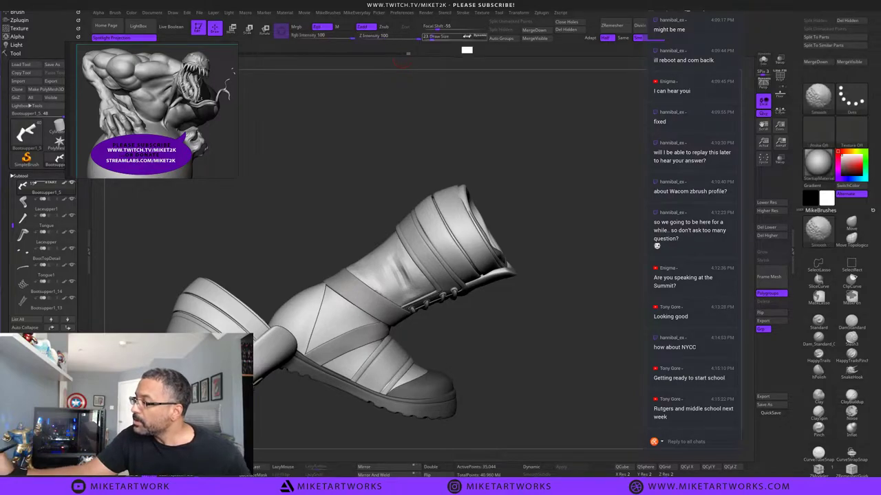
pyautogui.keyDown('shift'); pyautogui.moveTo(407, 37); pyautogui.dragTo(395, 37); pyautogui.keyUp('shift')
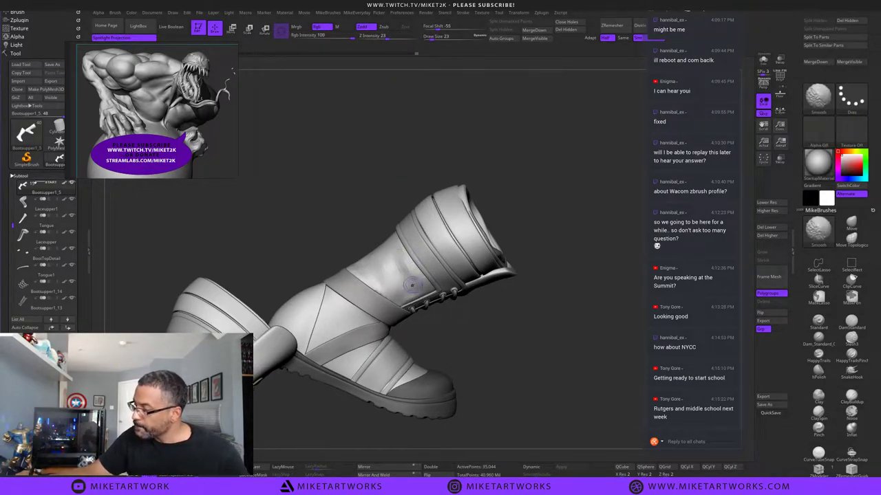
pyautogui.keyDown('shift'); pyautogui.moveTo(412, 285); pyautogui.dragTo(400, 266); pyautogui.keyUp('shift')
# Raise the boot upper one subdivision level, deepen the creases beside the lace panel with subtractive strokes, and smooth them.
pyautogui.moveTo(490, 340); pyautogui.dragTo(486, 293)
pyautogui.press('d')
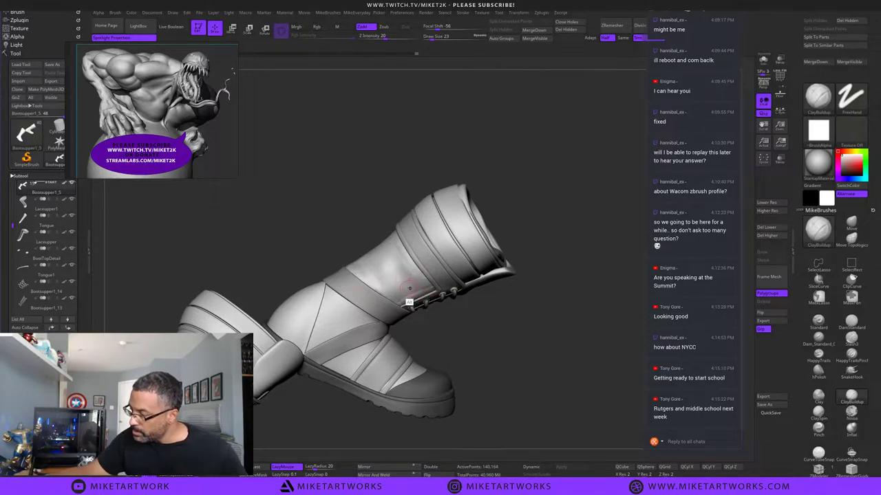
pyautogui.moveTo(389, 252)
pyautogui.keyDown('alt'); pyautogui.mouseDown()
pyautogui.moveTo(404, 271)
pyautogui.moveTo(393, 250)
pyautogui.mouseUp(); pyautogui.keyUp('alt')
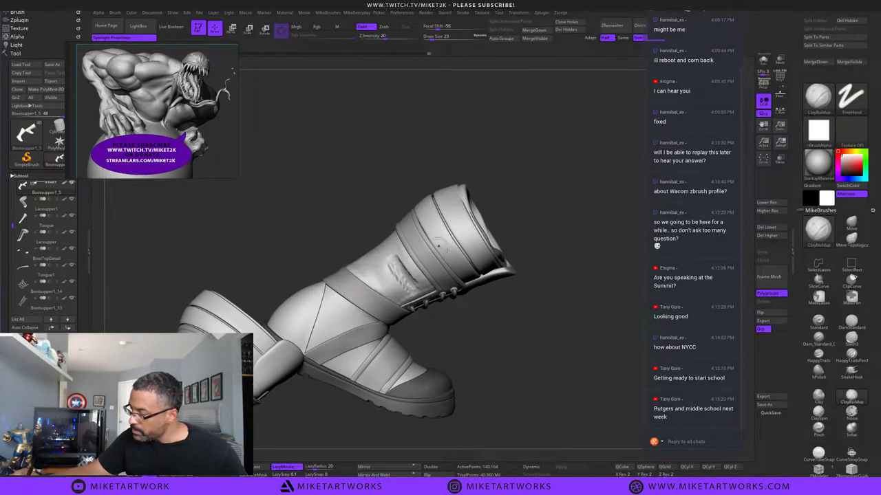
pyautogui.moveTo(538, 357)
pyautogui.mouseDown()
pyautogui.moveTo(529, 355)
pyautogui.moveTo(542, 354)
pyautogui.moveTo(538, 344)
pyautogui.mouseUp()
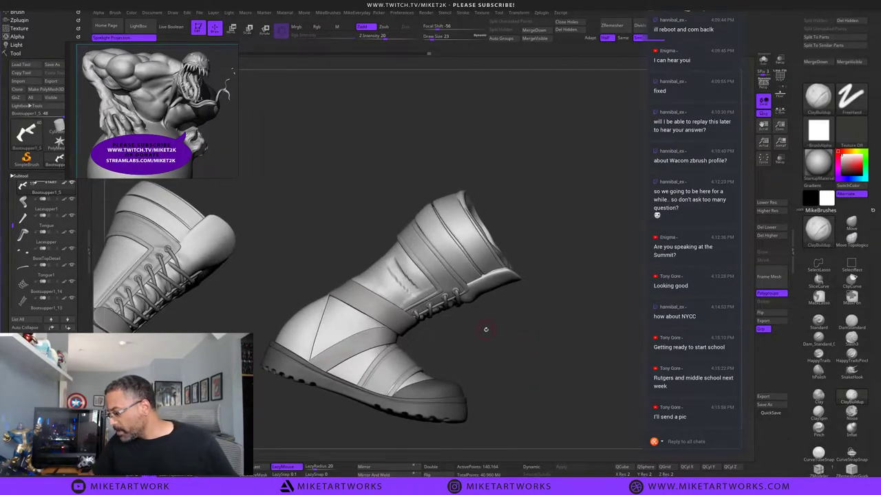
pyautogui.moveTo(394, 259)
pyautogui.keyDown('alt'); pyautogui.mouseDown()
pyautogui.moveTo(407, 289)
pyautogui.moveTo(393, 270)
pyautogui.moveTo(429, 298)
pyautogui.moveTo(392, 271)
pyautogui.mouseUp(); pyautogui.keyUp('alt')
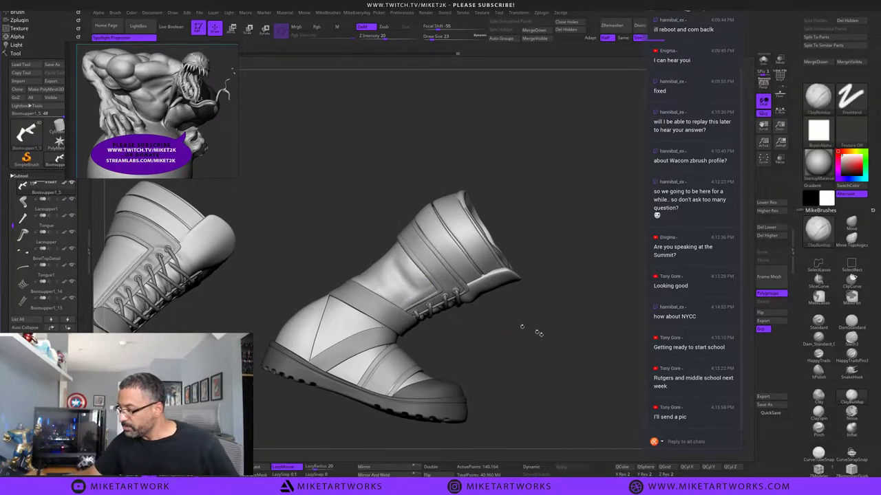
# Reshape the shaft folds near the lace panel with the Move brush at draw size 54, and smooth the area above the ankle strap.
pyautogui.moveTo(540, 332); pyautogui.dragTo(525, 303)
pyautogui.moveTo(541, 249); pyautogui.dragTo(521, 250)
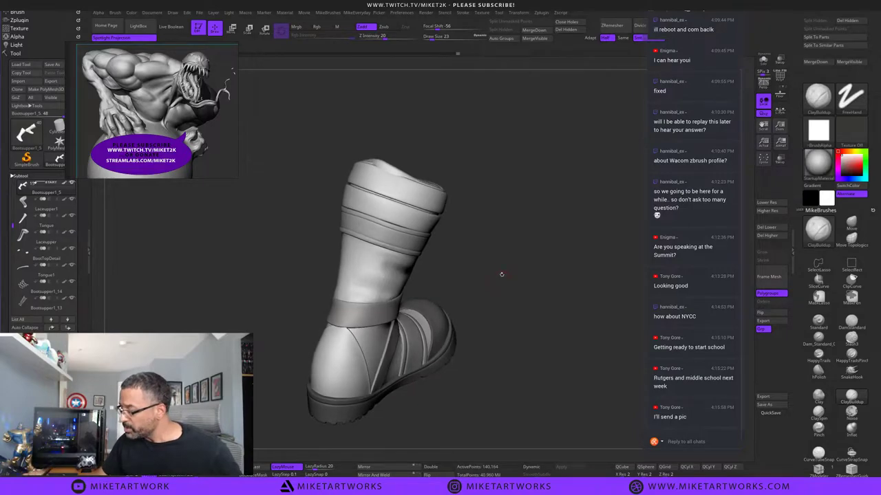
pyautogui.press('b')
pyautogui.press('m')
pyautogui.press('v')
pyautogui.press('s')
pyautogui.moveTo(480, 305); pyautogui.dragTo(485, 305)
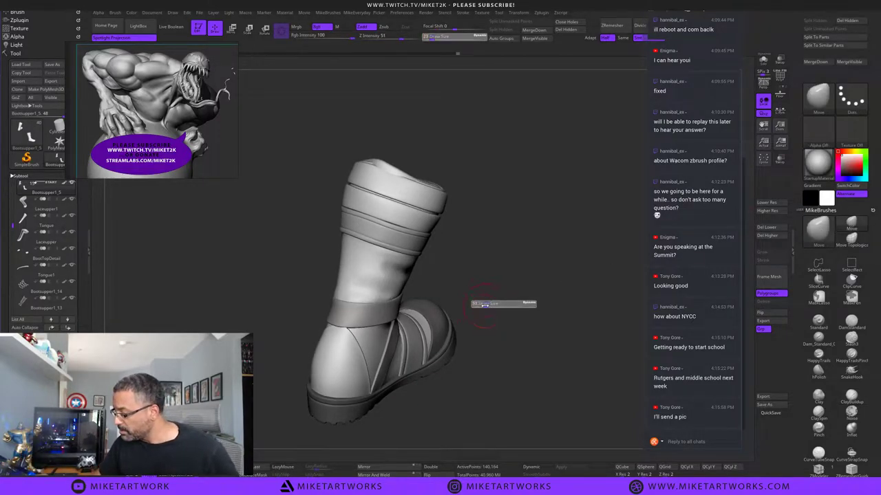
pyautogui.moveTo(411, 266)
pyautogui.mouseDown()
pyautogui.moveTo(435, 246)
pyautogui.moveTo(423, 261)
pyautogui.mouseUp()
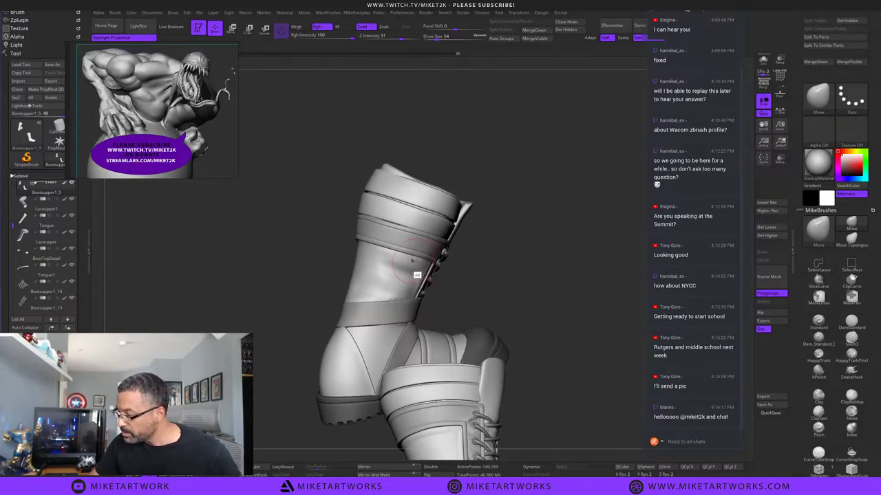
pyautogui.press('shift')
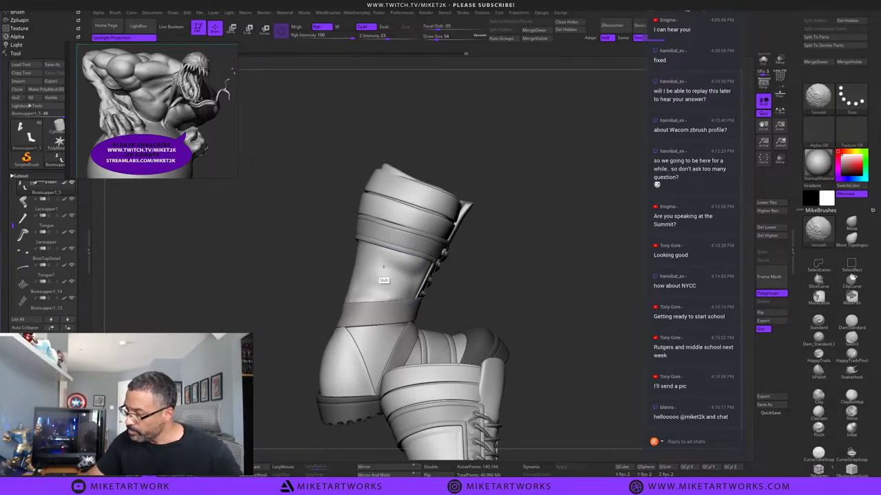
pyautogui.keyDown('shift'); pyautogui.moveTo(387, 299); pyautogui.dragTo(390, 313); pyautogui.keyUp('shift')
# Enlarge the Move brush's draw size to 102 and smooth the back of the shaft above the ankle strap.
pyautogui.moveTo(445, 281)
pyautogui.mouseDown()
pyautogui.moveTo(487, 274)
pyautogui.moveTo(486, 324)
pyautogui.mouseUp()
pyautogui.moveTo(441, 307); pyautogui.dragTo(546, 334)
pyautogui.keyDown('alt'); pyautogui.moveTo(552, 298); pyautogui.dragTo(585, 196); pyautogui.keyUp('alt')
pyautogui.moveTo(575, 303)
pyautogui.mouseDown()
pyautogui.moveTo(547, 311)
pyautogui.moveTo(553, 352)
pyautogui.moveTo(579, 329)
pyautogui.moveTo(552, 303)
pyautogui.moveTo(561, 344)
pyautogui.moveTo(540, 282)
pyautogui.moveTo(563, 273)
pyautogui.moveTo(544, 245)
pyautogui.mouseUp()
pyautogui.press('s')
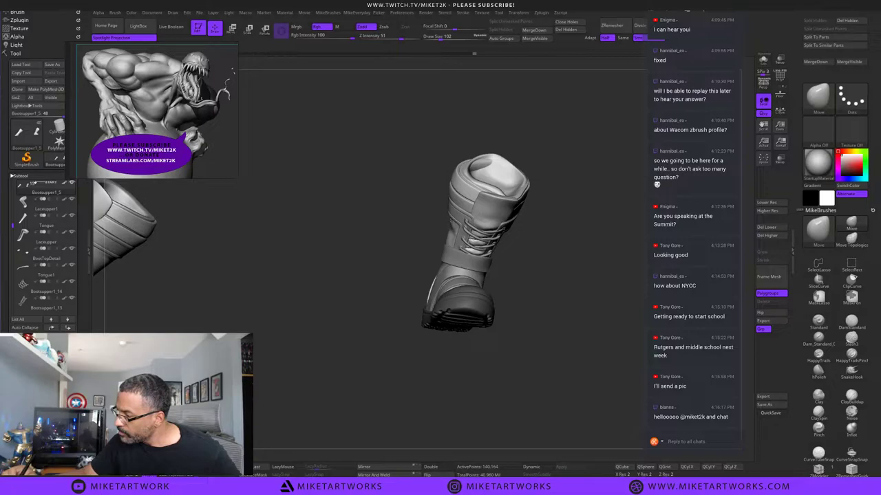
pyautogui.moveTo(541, 246)
pyautogui.mouseDown()
pyautogui.moveTo(572, 232)
pyautogui.moveTo(536, 271)
pyautogui.moveTo(553, 275)
pyautogui.moveTo(535, 253)
pyautogui.mouseUp()
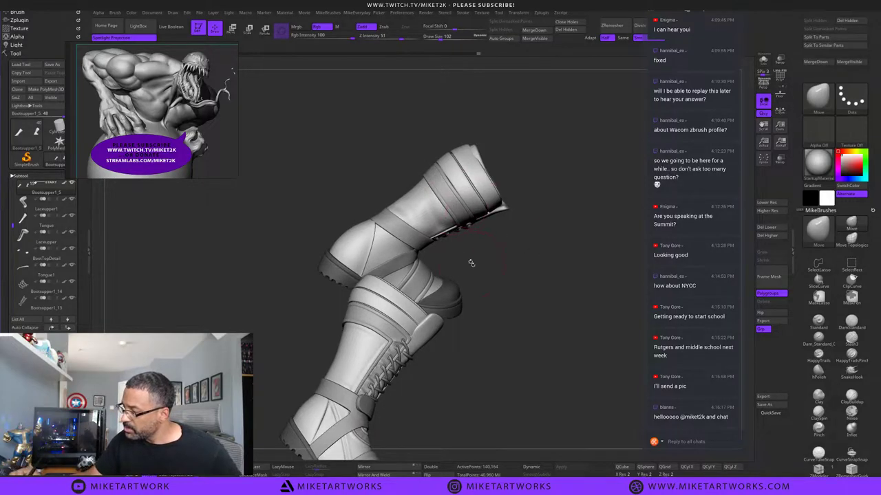
pyautogui.moveTo(471, 263); pyautogui.dragTo(466, 269)
pyautogui.keyDown('shift'); pyautogui.moveTo(412, 224); pyautogui.dragTo(405, 225); pyautogui.keyUp('shift')
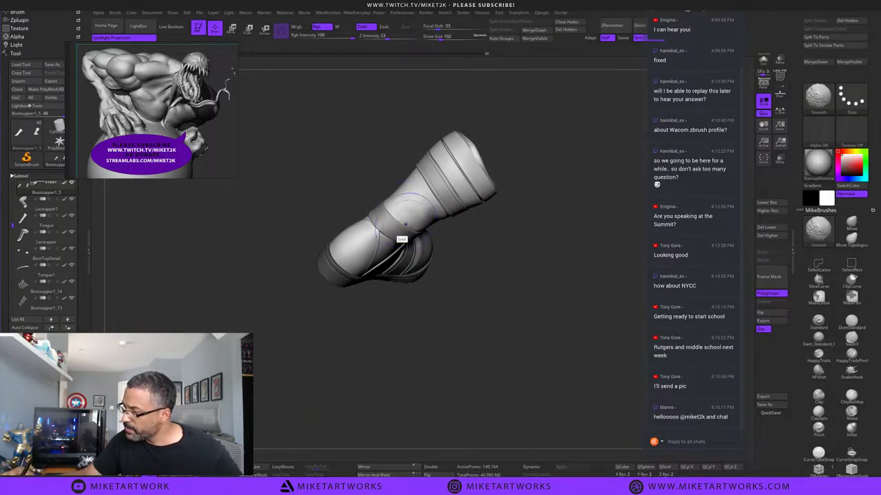
# Isolate the boot upper subtool and make all of the figure's other subtools visible.
pyautogui.moveTo(528, 256); pyautogui.dragTo(558, 301)
pyautogui.moveTo(554, 199); pyautogui.dragTo(608, 233)
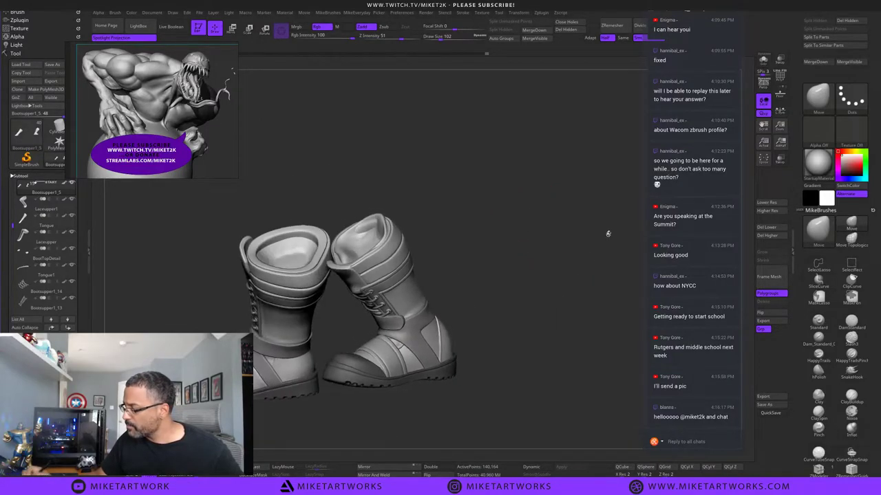
pyautogui.keyDown('shift'); pyautogui.click(72, 182); pyautogui.keyUp('shift')
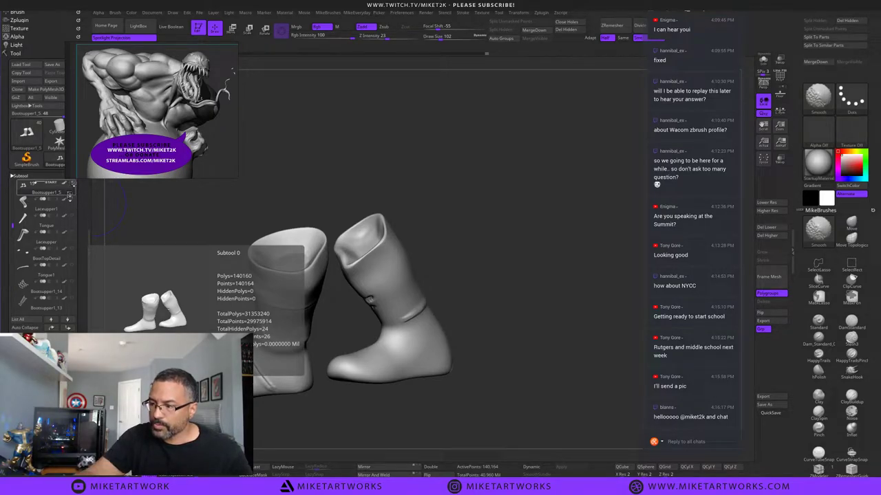
pyautogui.keyDown('shift'); pyautogui.click(72, 181); pyautogui.keyUp('shift')
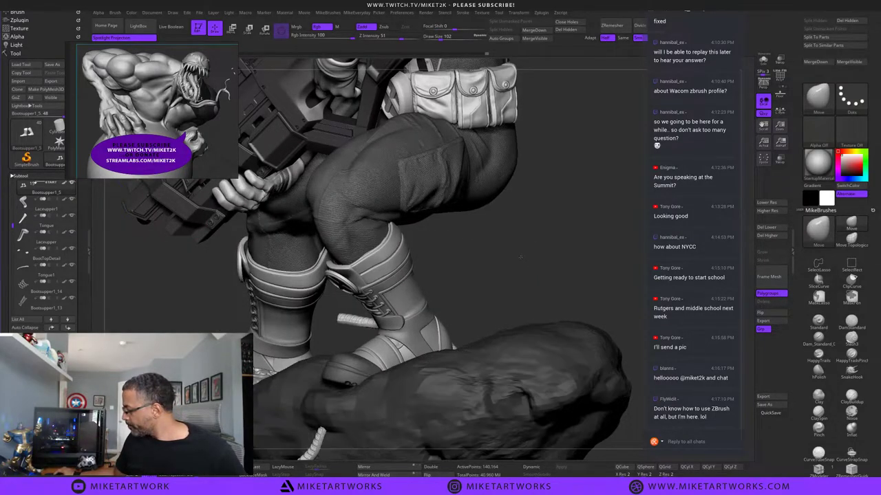
# Inspect the boots on the full figure and make the Upper velcro bootstrap on the raised leg the active subtool.
pyautogui.keyDown('alt'); pyautogui.moveTo(526, 289); pyautogui.dragTo(578, 231); pyautogui.keyUp('alt')
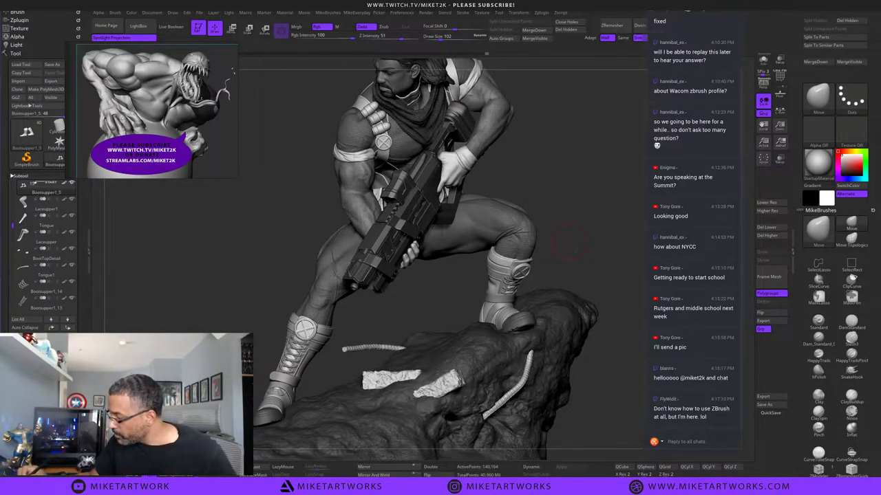
pyautogui.moveTo(570, 242)
pyautogui.mouseDown()
pyautogui.moveTo(576, 249)
pyautogui.moveTo(583, 243)
pyautogui.moveTo(581, 255)
pyautogui.mouseUp()
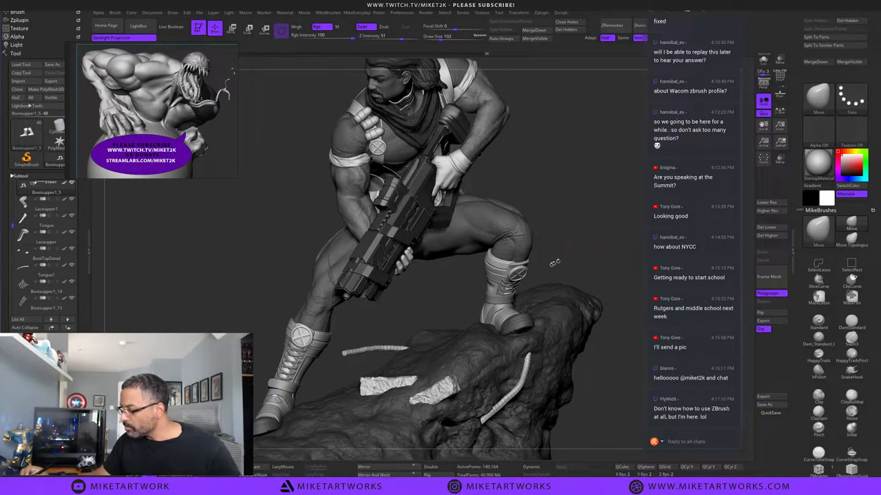
pyautogui.keyDown('alt'); pyautogui.click(506, 306); pyautogui.keyUp('alt')
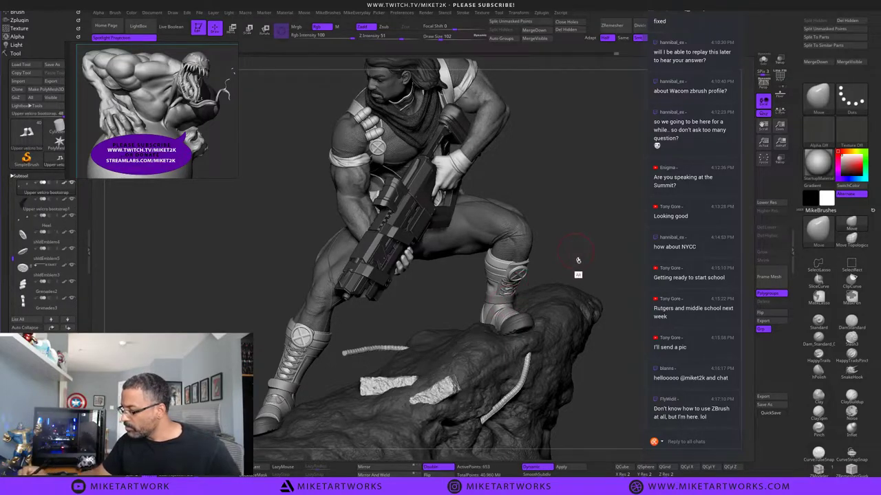
pyautogui.moveTo(576, 252); pyautogui.dragTo(590, 243)
pyautogui.moveTo(591, 242)
pyautogui.keyDown('alt'); pyautogui.mouseDown()
pyautogui.moveTo(593, 275)
pyautogui.moveTo(586, 257)
pyautogui.mouseUp(); pyautogui.keyUp('alt')
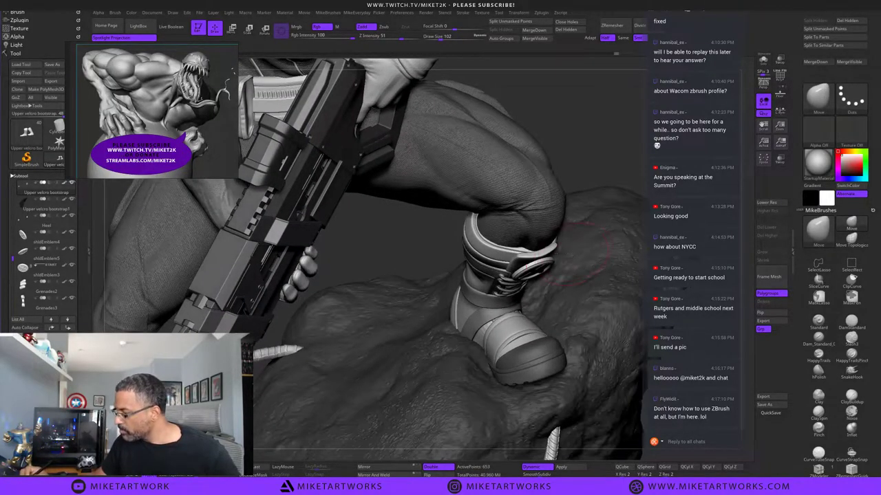
# Make the raised boot's Laceupper1 lace panel the active subtool and isolate it in a close view.
pyautogui.keyDown('alt'); pyautogui.click(479, 273); pyautogui.keyUp('alt')
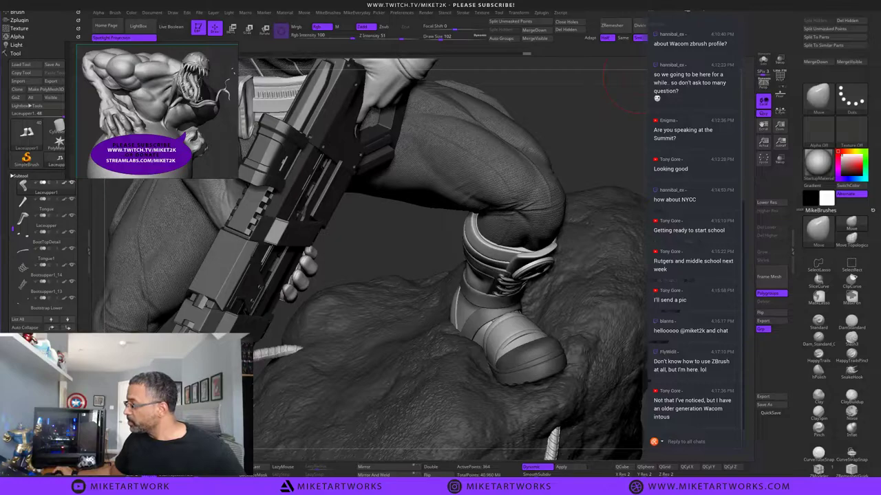
pyautogui.moveTo(690, 2); pyautogui.dragTo(691, 68)
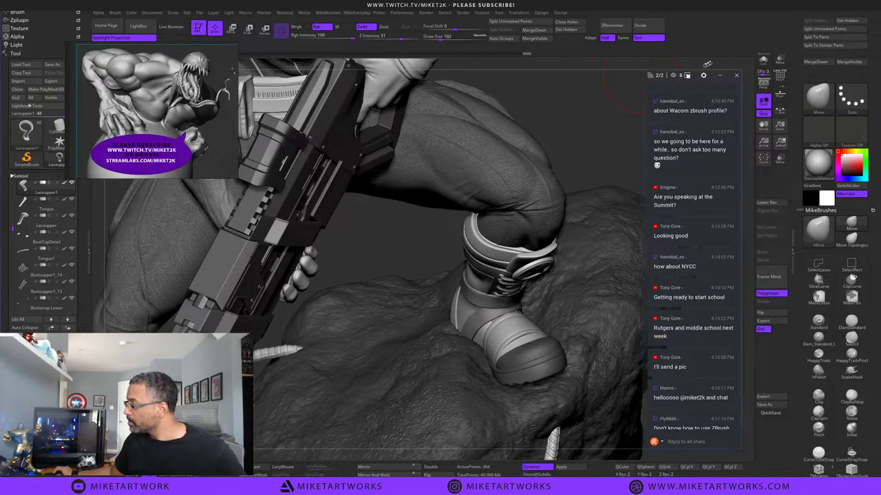
pyautogui.moveTo(602, 140); pyautogui.dragTo(600, 106)
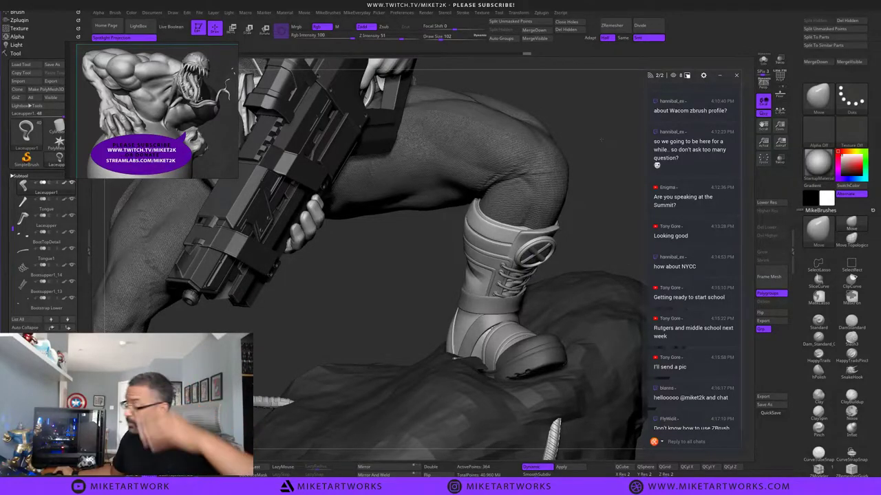
pyautogui.moveTo(602, 140); pyautogui.dragTo(606, 141)
pyautogui.click(763, 63)
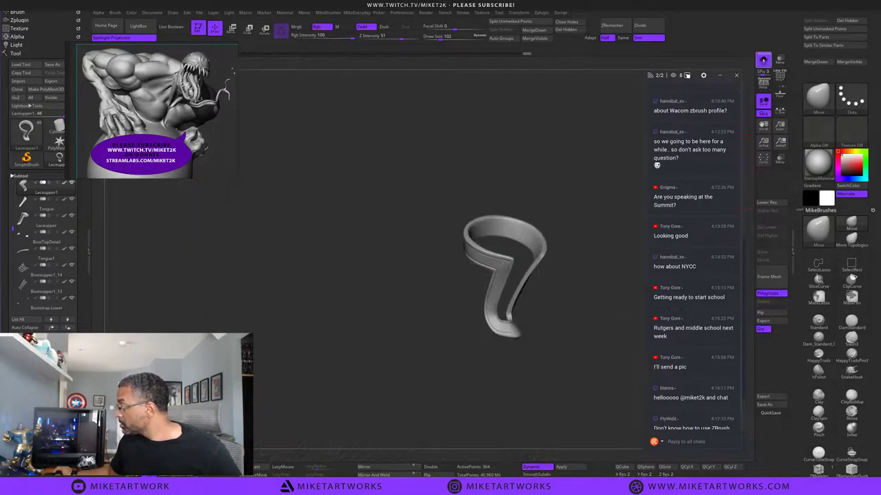
pyautogui.moveTo(579, 212); pyautogui.dragTo(542, 341)
pyautogui.moveTo(562, 353); pyautogui.dragTo(556, 345)
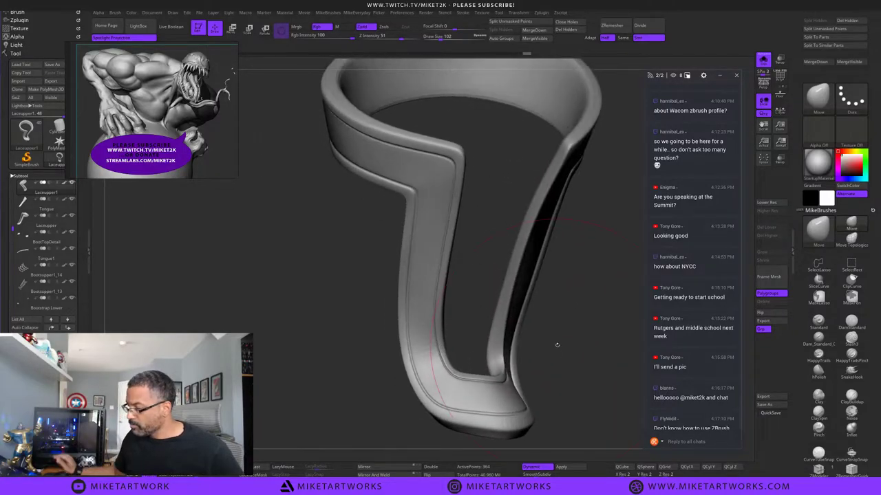
# Reduce the draw size to 9 and convert the lace panel's dynamic subdivision into real, smoothly subdivided geometry.
pyautogui.press('s')
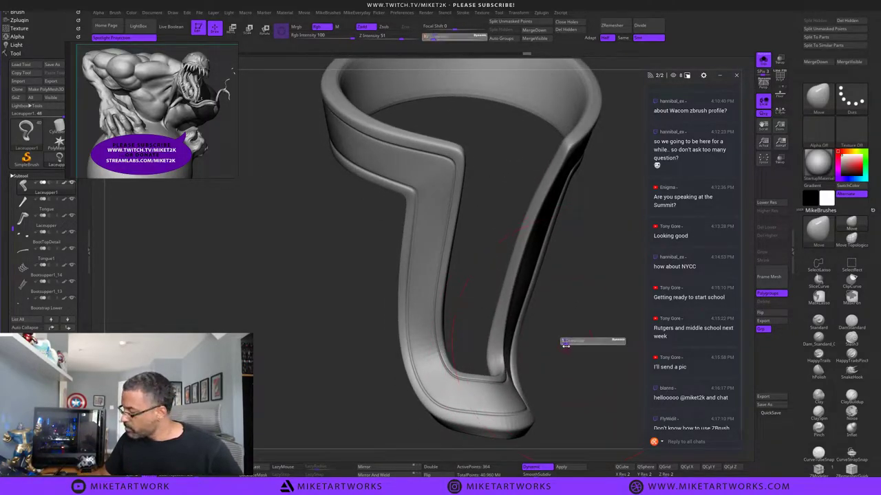
pyautogui.moveTo(566, 346); pyautogui.dragTo(594, 329)
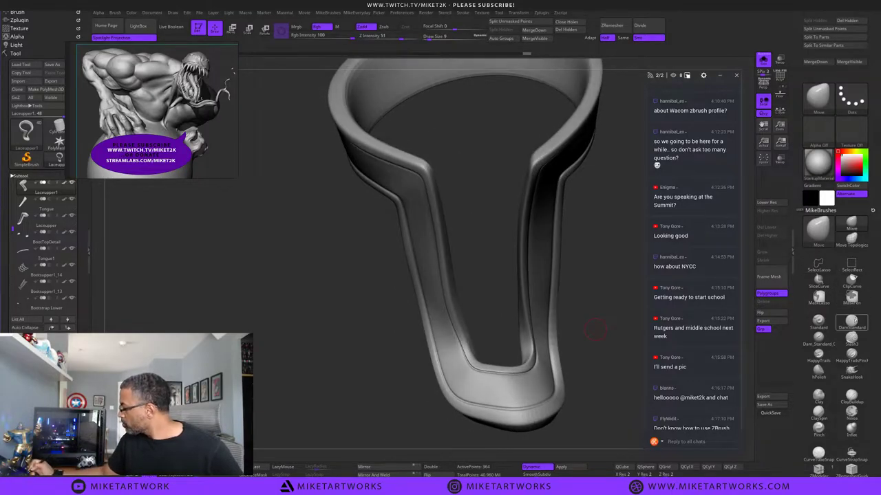
pyautogui.click(852, 322)
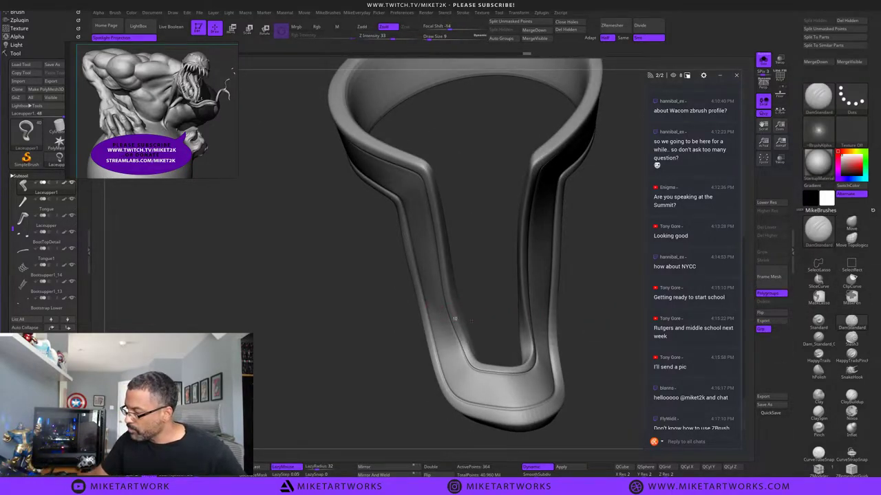
pyautogui.moveTo(614, 326)
pyautogui.mouseDown()
pyautogui.moveTo(644, 301)
pyautogui.moveTo(624, 316)
pyautogui.mouseUp()
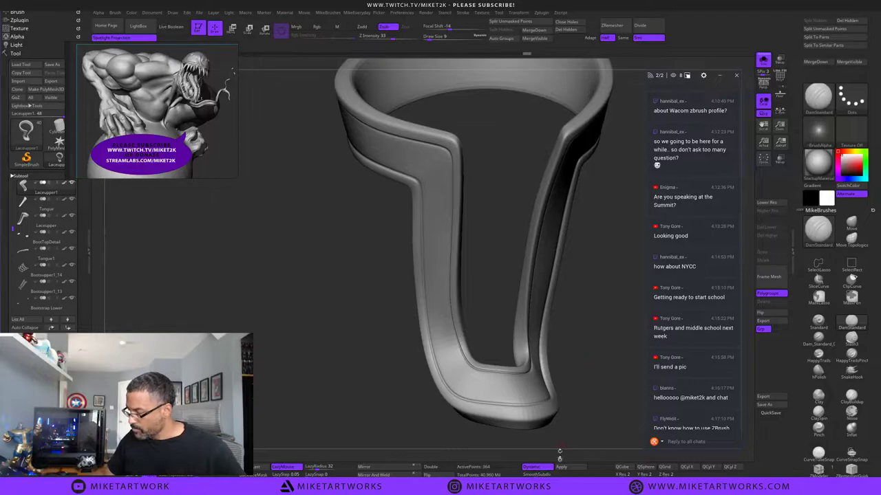
pyautogui.click(538, 474)
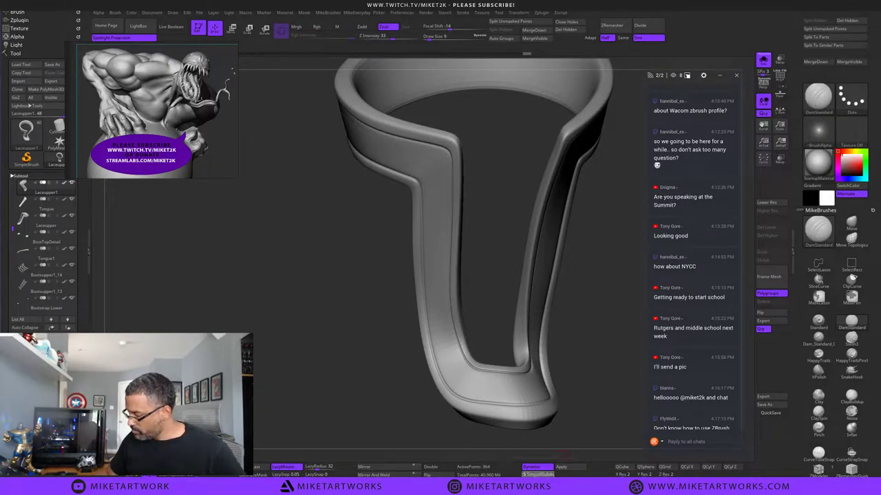
pyautogui.click(564, 467)
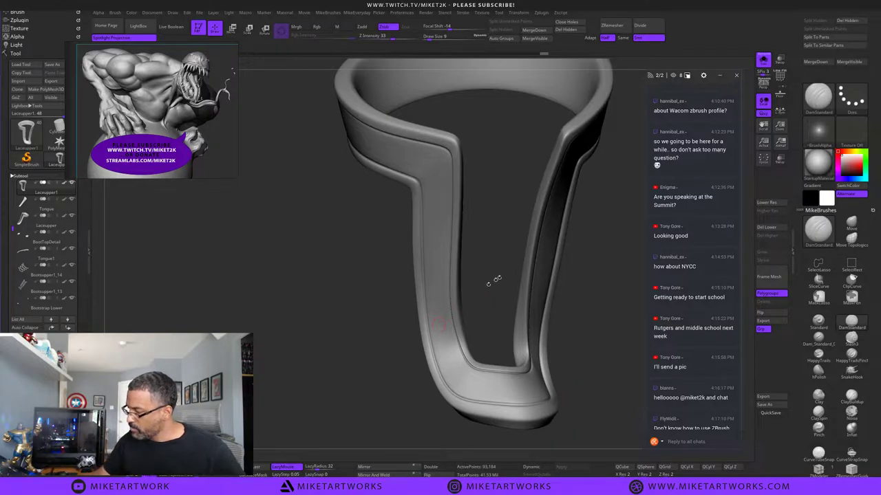
# Sculpt short horizontal creases across the lower half of the lace panel's vertical strip with the Standard brush.
pyautogui.click(817, 322)
pyautogui.moveTo(556, 293); pyautogui.dragTo(591, 296)
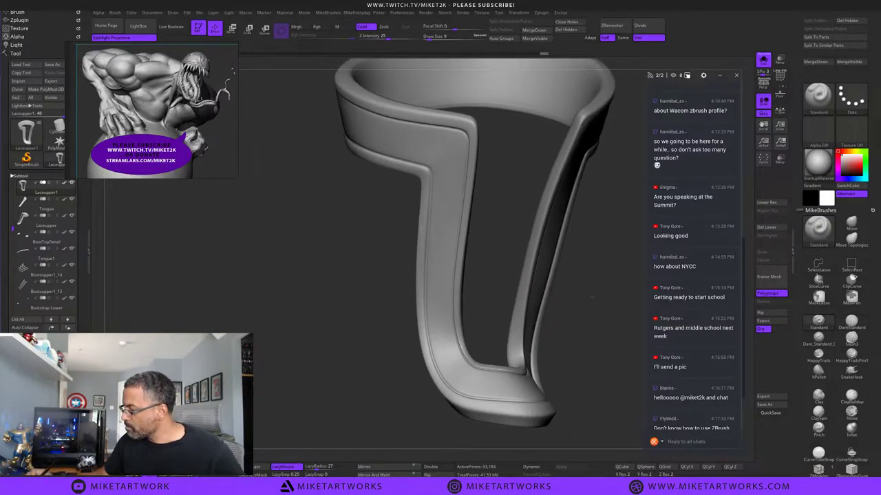
pyautogui.moveTo(428, 316); pyautogui.dragTo(457, 312)
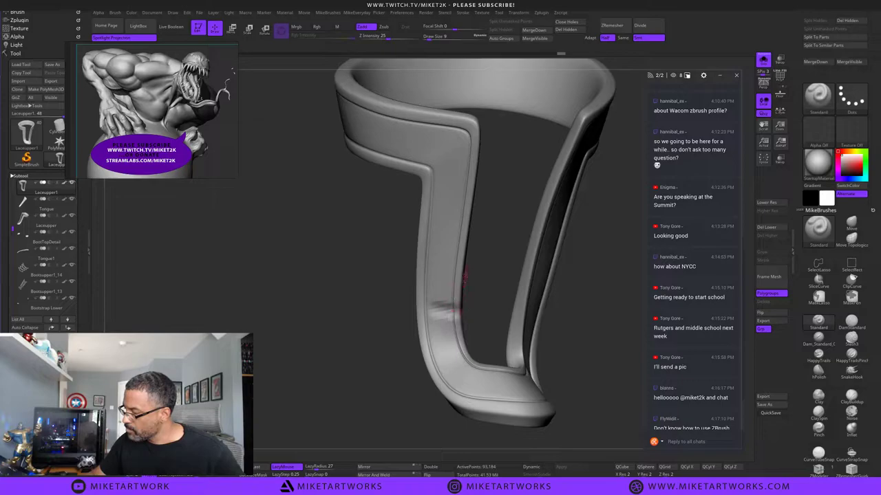
pyautogui.moveTo(487, 261); pyautogui.dragTo(490, 237)
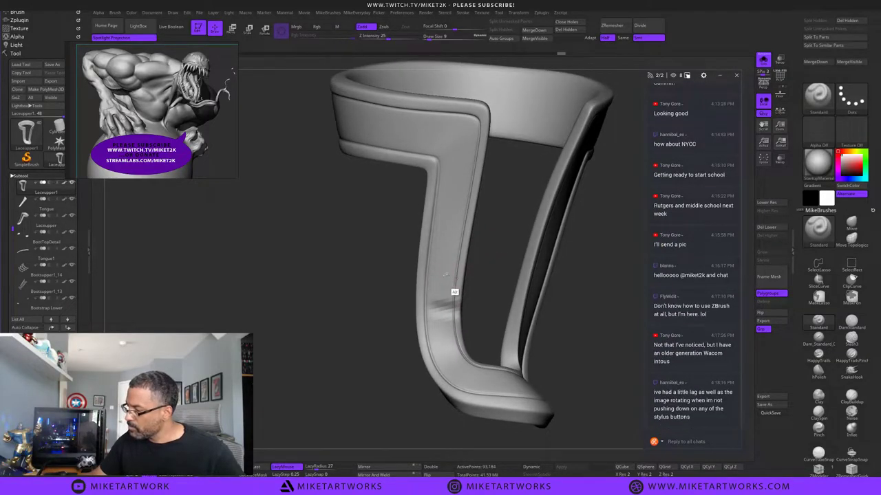
pyautogui.moveTo(433, 273)
pyautogui.mouseDown()
pyautogui.moveTo(459, 279)
pyautogui.moveTo(468, 272)
pyautogui.mouseUp()
pyautogui.moveTo(435, 246); pyautogui.dragTo(480, 245)
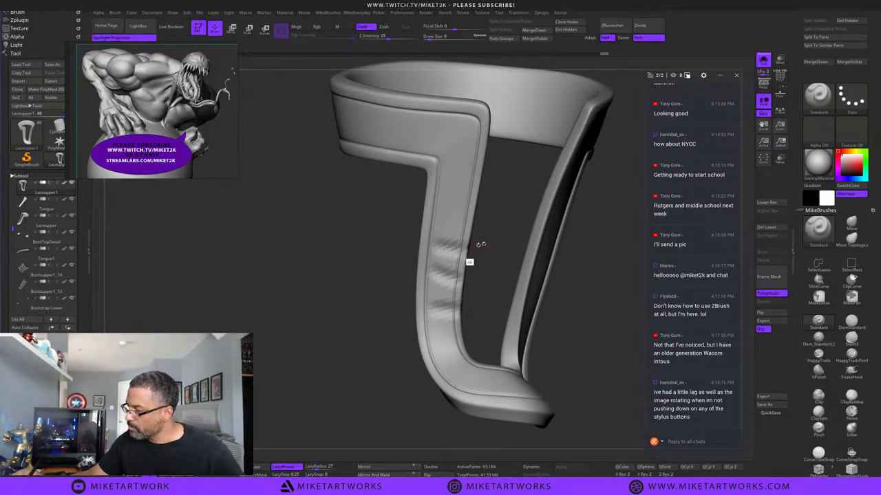
# Smooth the new creases on the lace panel's vertical strip to soften them.
pyautogui.moveTo(590, 339); pyautogui.dragTo(592, 320)
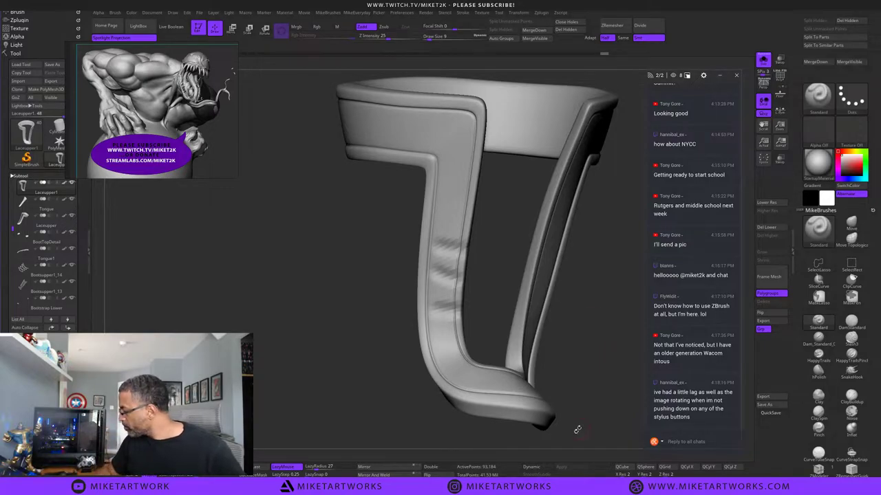
pyautogui.moveTo(577, 430); pyautogui.dragTo(576, 433)
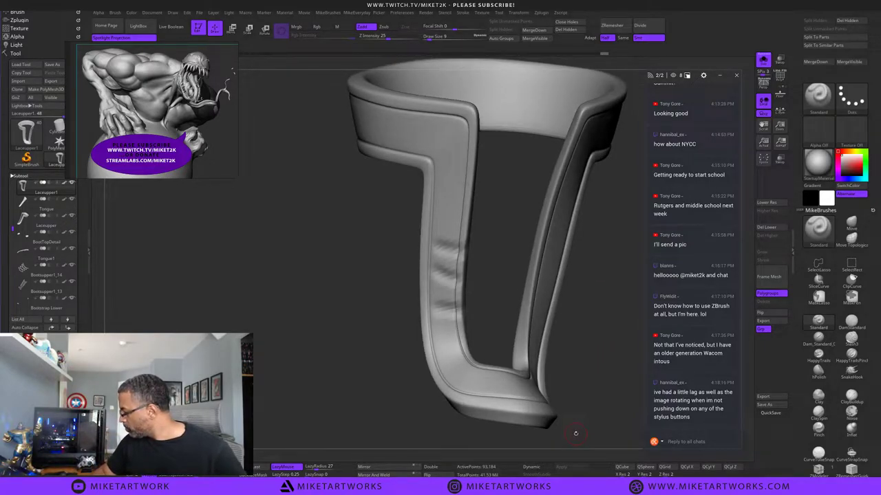
pyautogui.moveTo(593, 362); pyautogui.dragTo(613, 363)
pyautogui.keyDown('shift'); pyautogui.moveTo(439, 247); pyautogui.dragTo(451, 244); pyautogui.keyUp('shift')
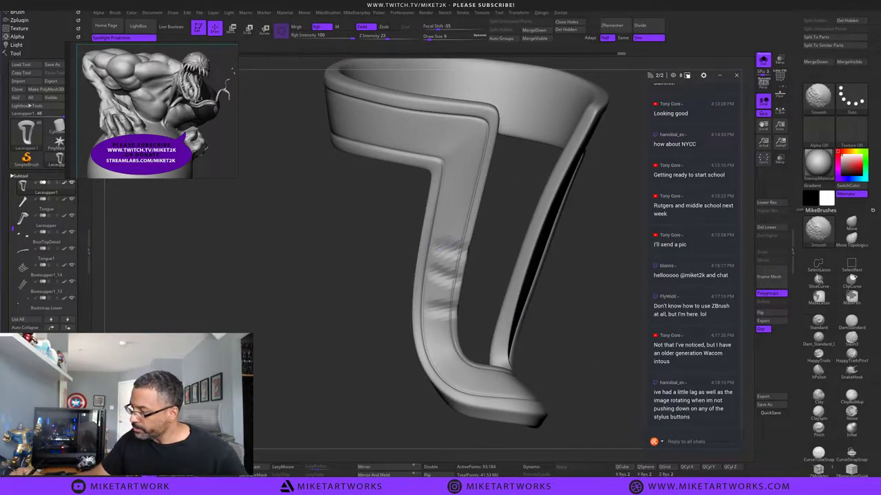
pyautogui.keyDown('shift'); pyautogui.moveTo(441, 337); pyautogui.dragTo(451, 227); pyautogui.keyUp('shift')
# Show the rest of the figure again, carve creases around the lace panel's eyelets and smooth them.
pyautogui.moveTo(577, 344); pyautogui.dragTo(576, 311)
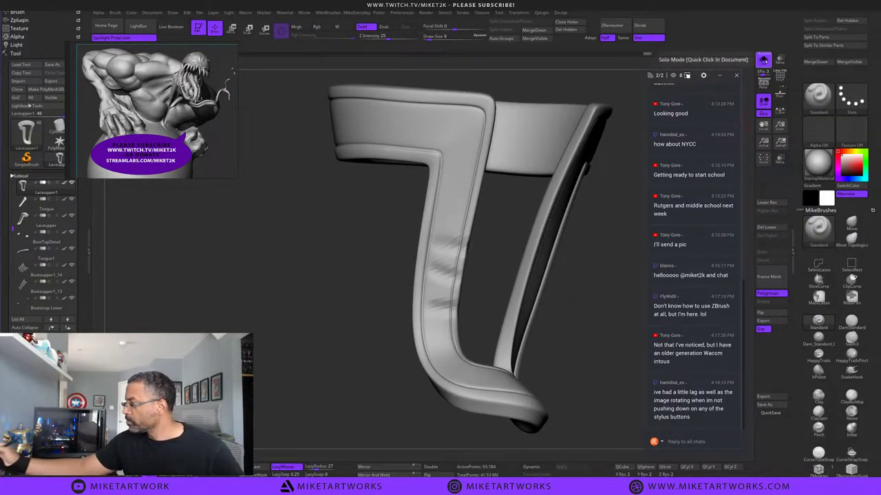
pyautogui.click(763, 61)
pyautogui.moveTo(609, 249); pyautogui.dragTo(608, 251)
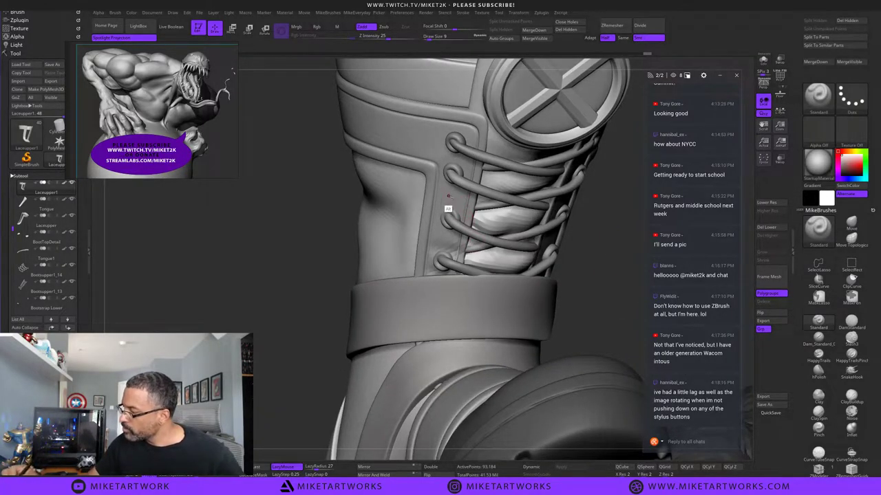
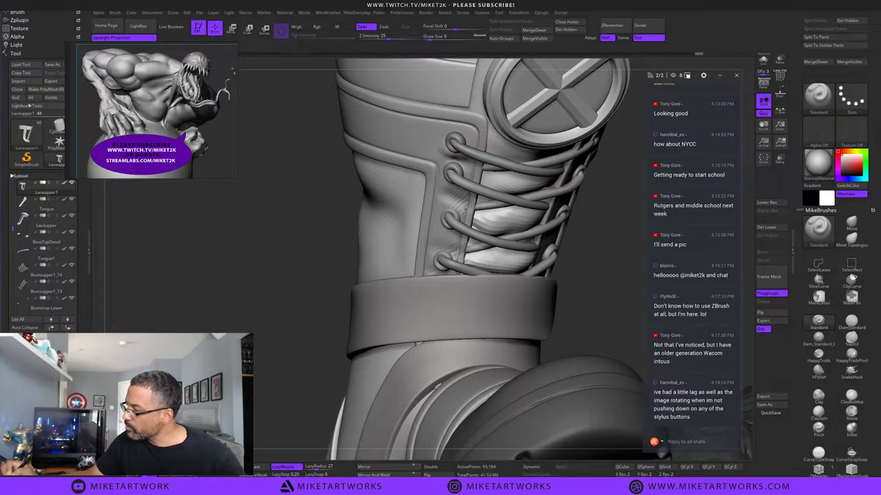
pyautogui.moveTo(614, 241); pyautogui.dragTo(670, 238)
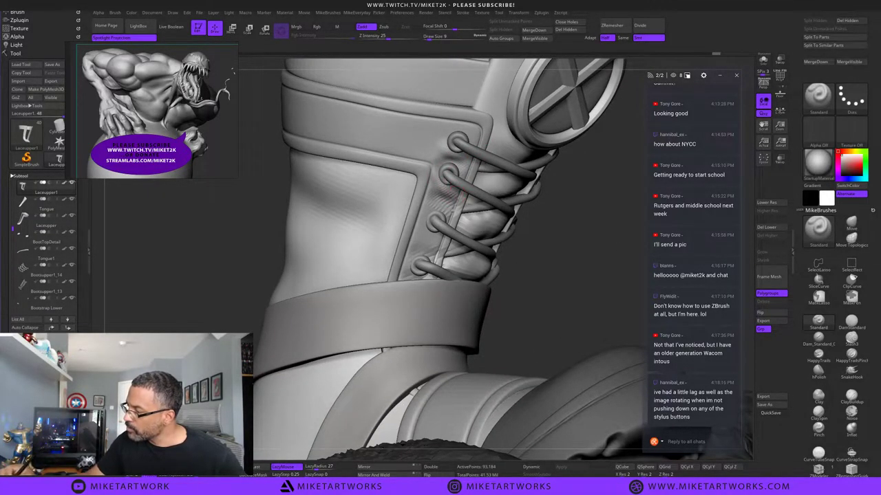
pyautogui.keyDown('shift'); pyautogui.moveTo(445, 206); pyautogui.dragTo(438, 198); pyautogui.keyUp('shift')
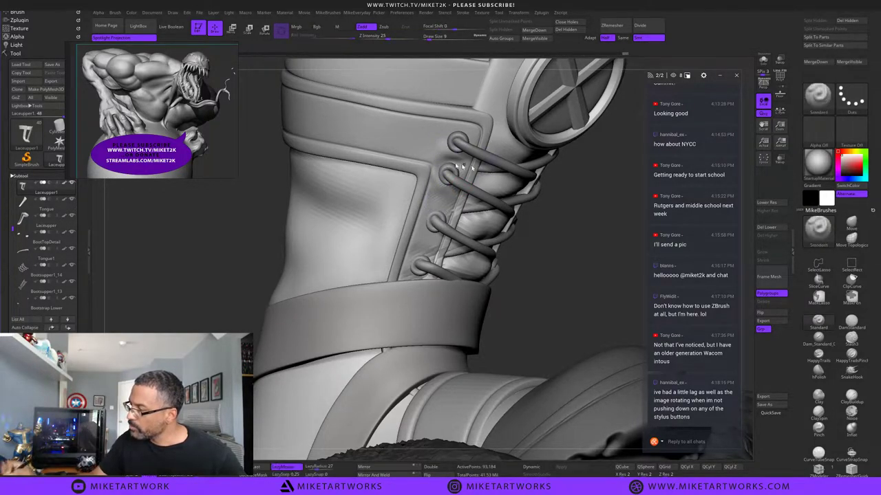
# Carve recessed folds into the panel beside the top eyelet and smooth them at draw size 15.
pyautogui.keyDown('alt'); pyautogui.moveTo(425, 144); pyautogui.dragTo(461, 116); pyautogui.keyUp('alt')
pyautogui.moveTo(411, 140)
pyautogui.keyDown('alt'); pyautogui.mouseDown()
pyautogui.moveTo(433, 128)
pyautogui.moveTo(409, 138)
pyautogui.moveTo(414, 143)
pyautogui.mouseUp(); pyautogui.keyUp('alt')
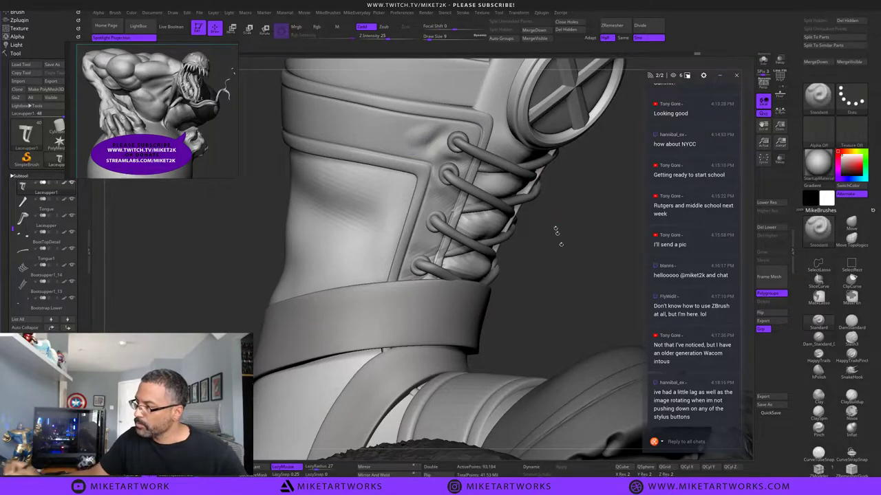
pyautogui.keyDown('alt'); pyautogui.moveTo(568, 267); pyautogui.dragTo(577, 236); pyautogui.keyUp('alt')
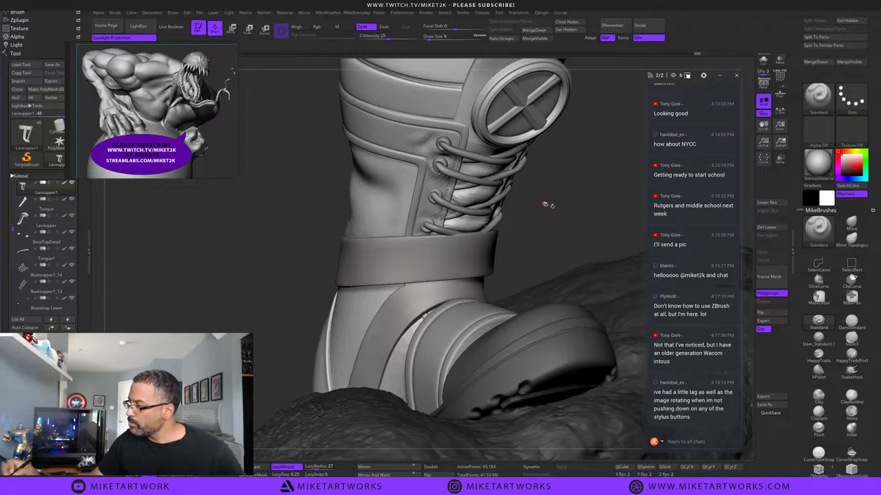
pyautogui.press('s')
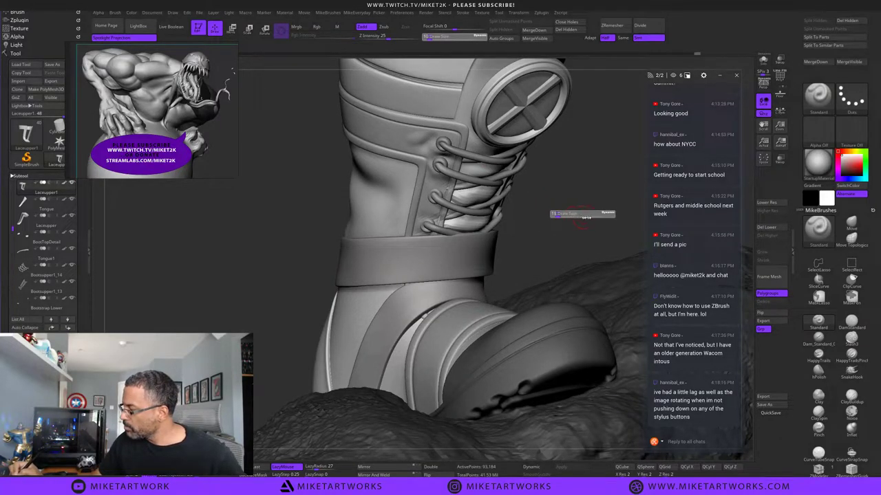
pyautogui.press('shift')
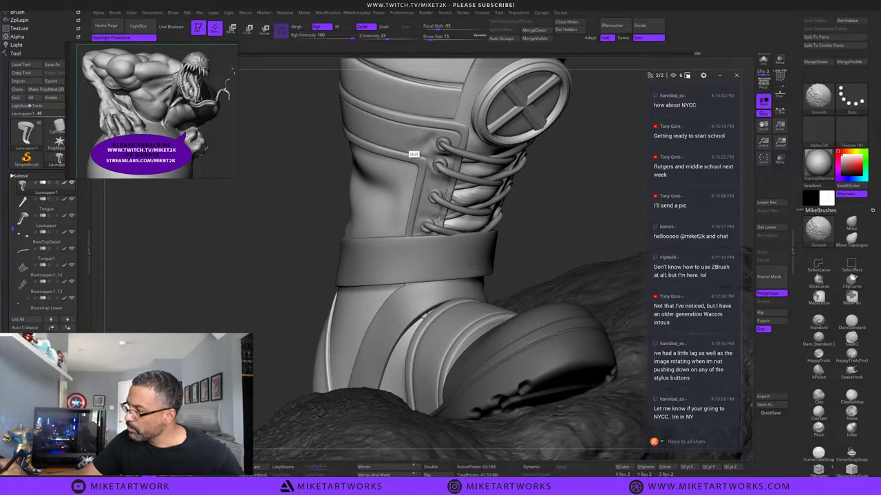
pyautogui.keyDown('shift'); pyautogui.moveTo(414, 140); pyautogui.dragTo(417, 146); pyautogui.keyUp('shift')
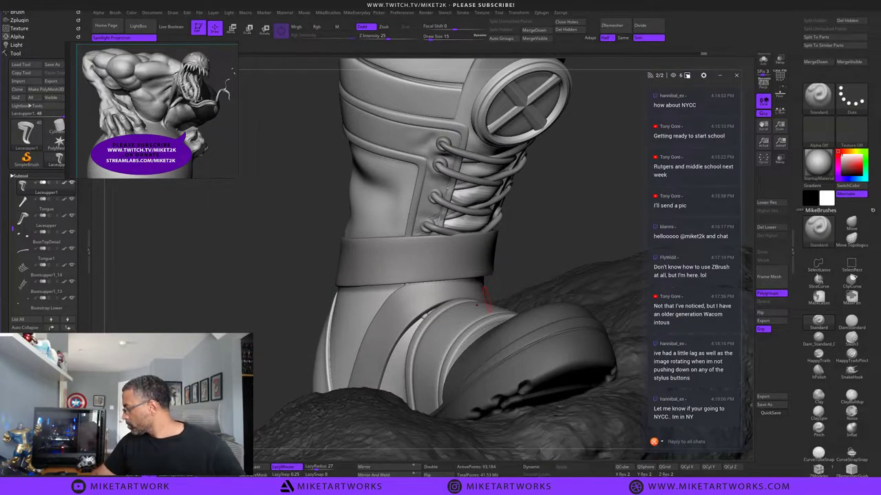
# Sculpt further creases around the lower eyelets on this side with the Standard brush at draw size 15.
pyautogui.moveTo(569, 175); pyautogui.dragTo(617, 170)
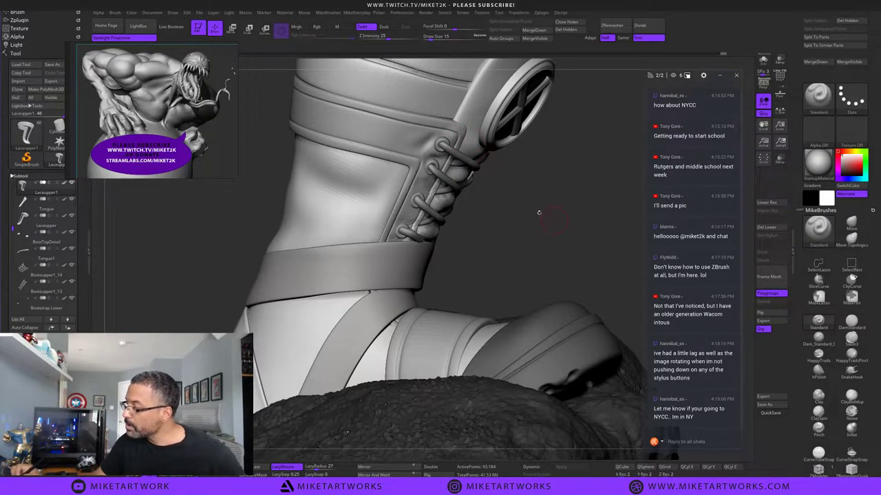
pyautogui.moveTo(540, 213); pyautogui.dragTo(485, 214)
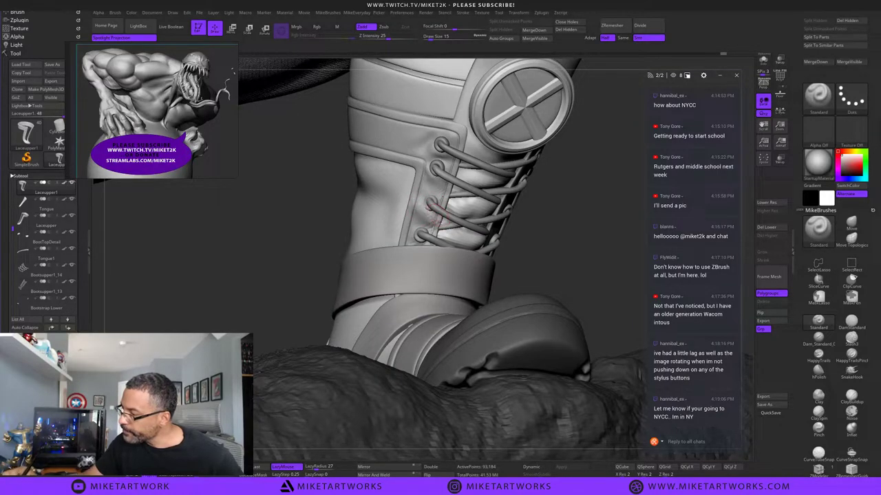
pyautogui.moveTo(585, 219); pyautogui.dragTo(558, 200)
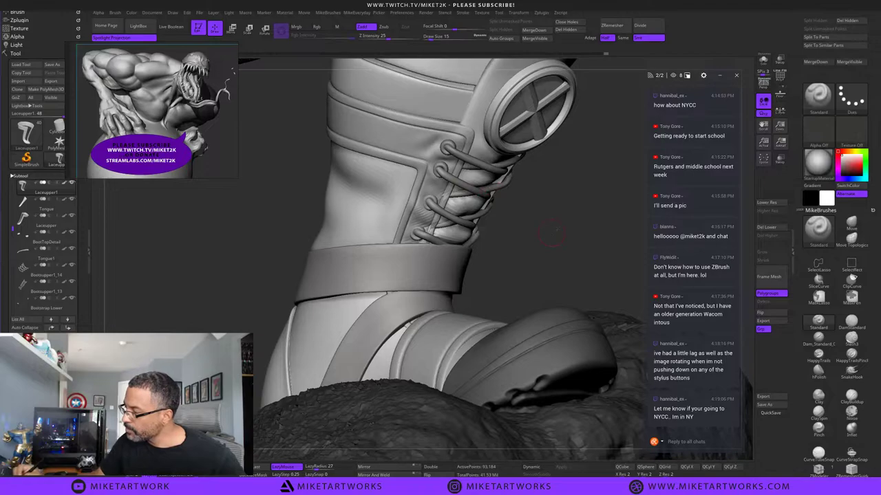
# Sculpt matching folds and dents around the eyelets on the opposite side of the lace panel.
pyautogui.moveTo(551, 232); pyautogui.dragTo(464, 201)
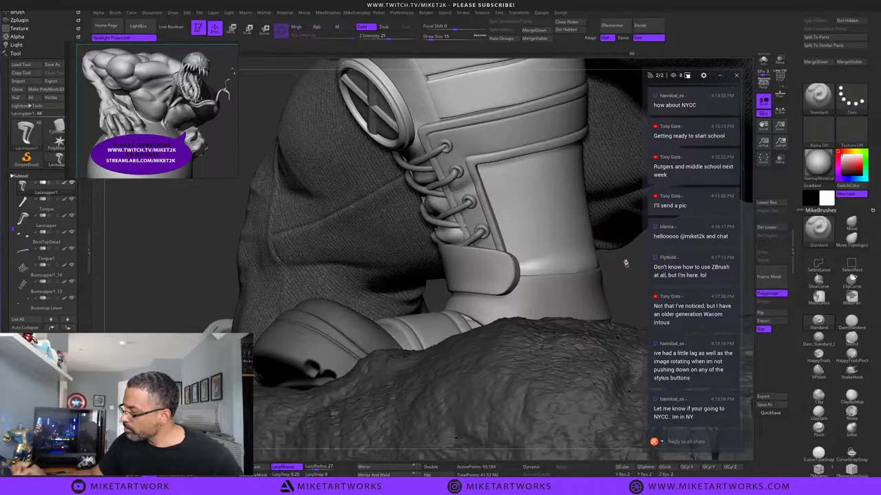
pyautogui.moveTo(633, 266); pyautogui.dragTo(687, 269)
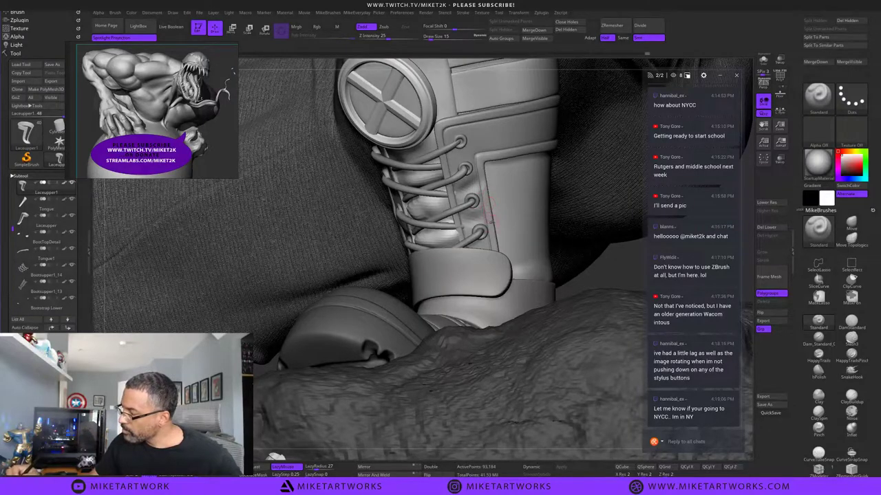
pyautogui.moveTo(619, 273)
pyautogui.mouseDown()
pyautogui.moveTo(634, 267)
pyautogui.moveTo(623, 270)
pyautogui.mouseUp()
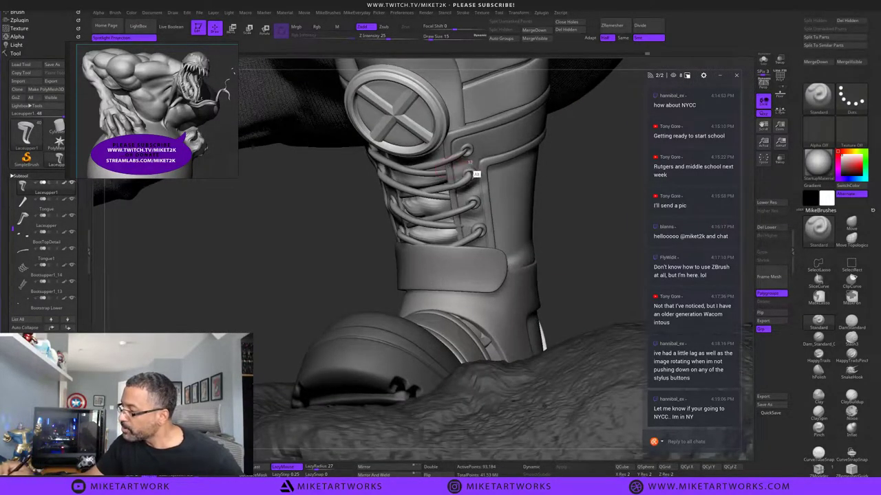
pyautogui.moveTo(591, 209); pyautogui.dragTo(600, 170)
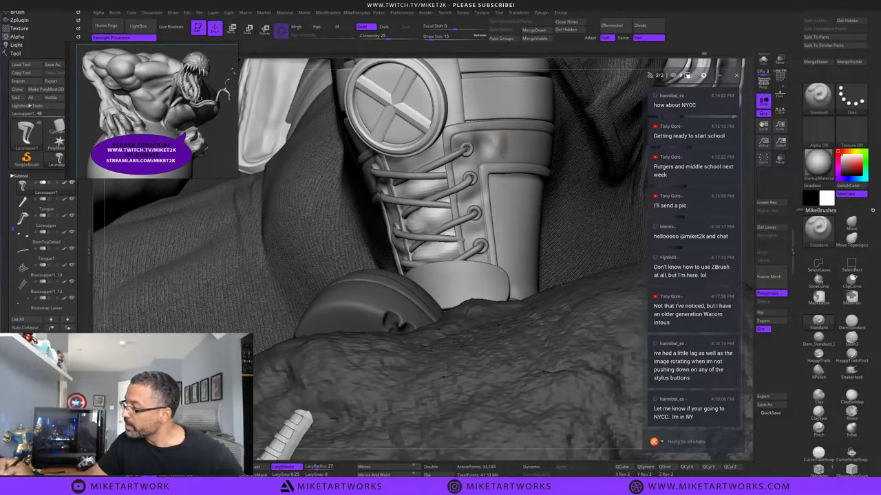
# Smooth the creases between the upper eyelets of the boot's lace panel at draw size 15.
pyautogui.press('shift')
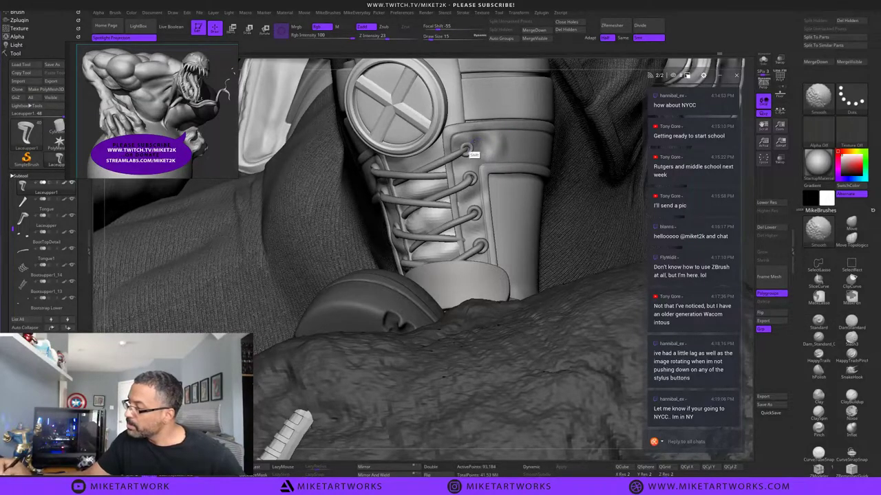
pyautogui.keyDown('shift'); pyautogui.moveTo(497, 156); pyautogui.dragTo(474, 191); pyautogui.keyUp('shift')
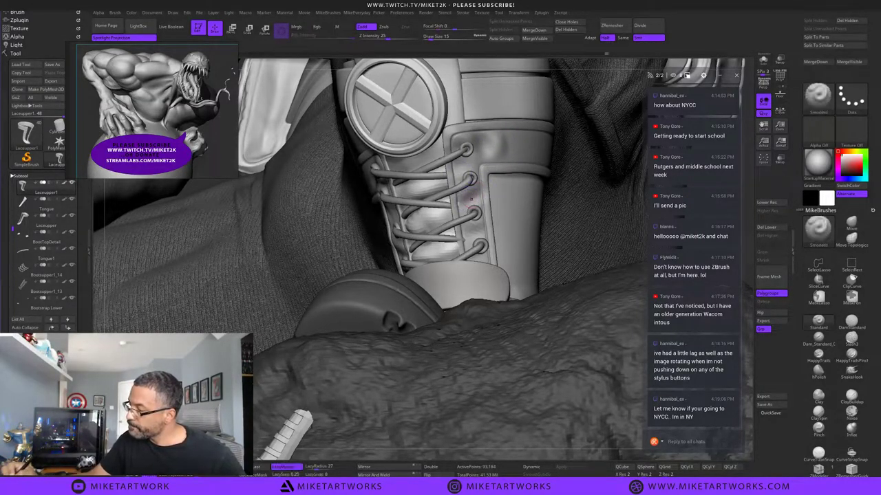
pyautogui.press('shift')
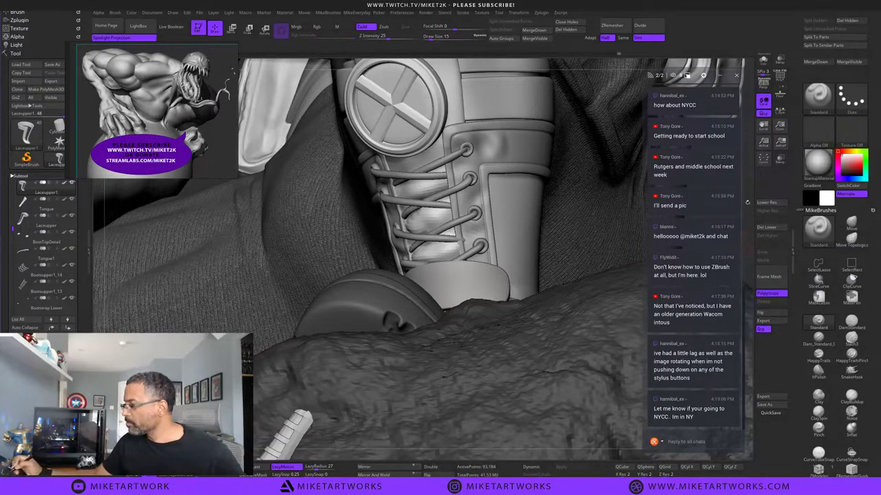
pyautogui.moveTo(747, 201)
pyautogui.keyDown('alt'); pyautogui.mouseDown()
pyautogui.moveTo(615, 204)
pyautogui.moveTo(592, 165)
pyautogui.mouseUp(); pyautogui.keyUp('alt')
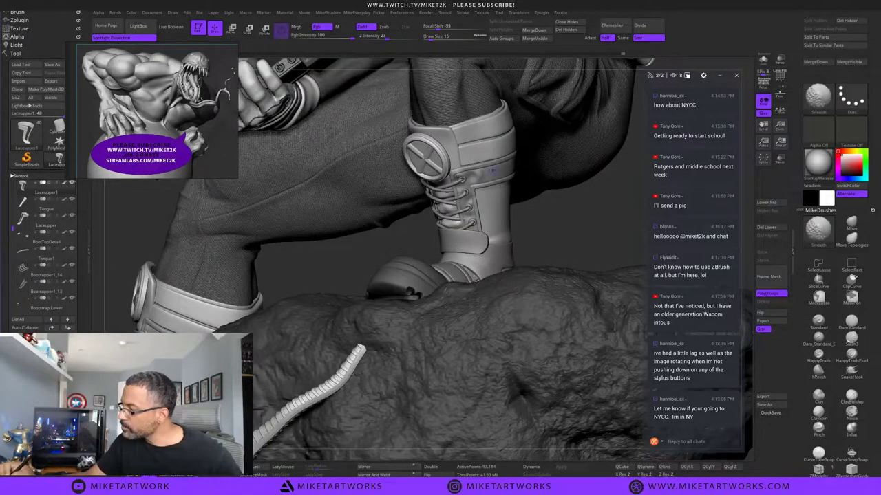
# Drop the lace panel to a lower subdivision level and smooth the area beside its top eyelet at draw size 40.
pyautogui.hotkey('shift', 'd')
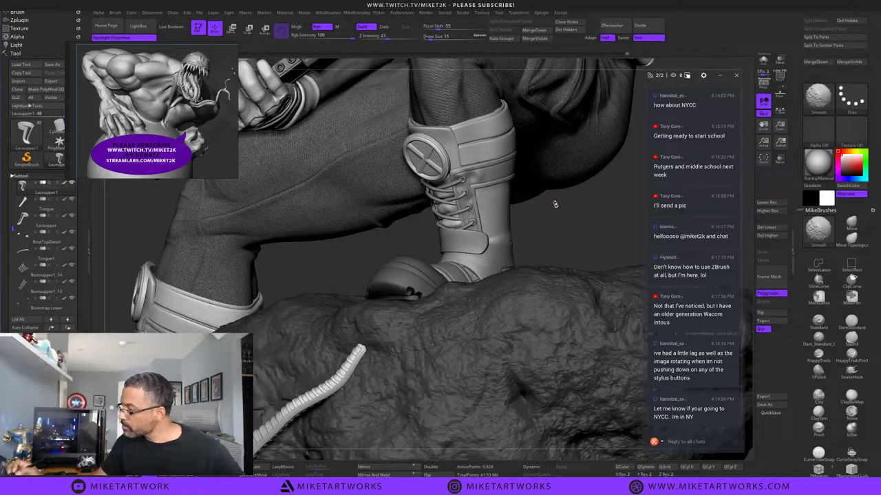
pyautogui.press('s')
pyautogui.moveTo(557, 224); pyautogui.dragTo(564, 225)
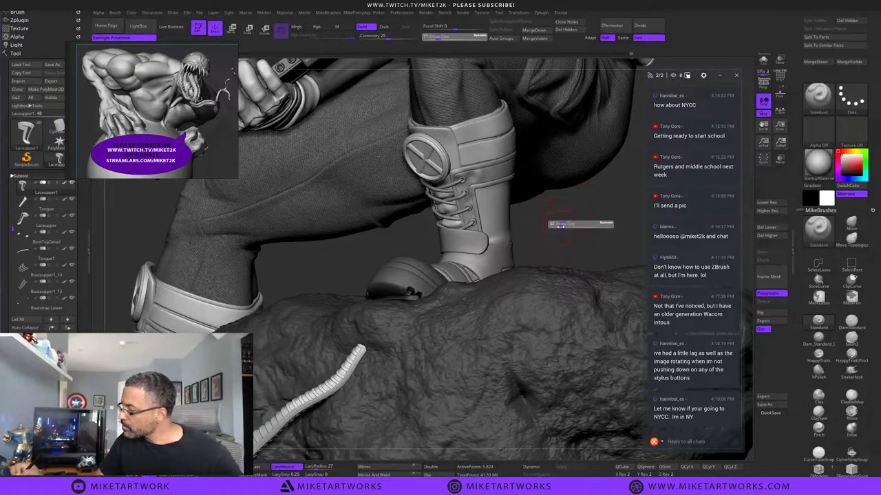
pyautogui.keyDown('shift'); pyautogui.moveTo(479, 179); pyautogui.dragTo(482, 176); pyautogui.keyUp('shift')
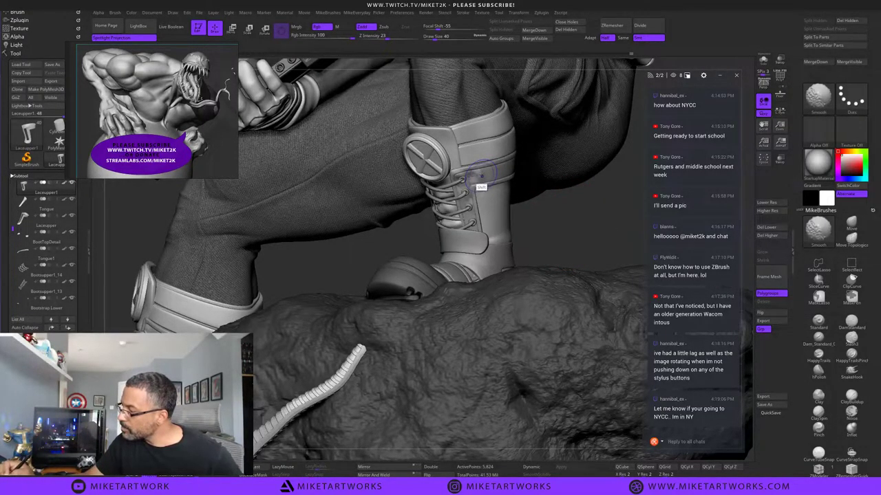
pyautogui.moveTo(582, 214); pyautogui.dragTo(622, 217)
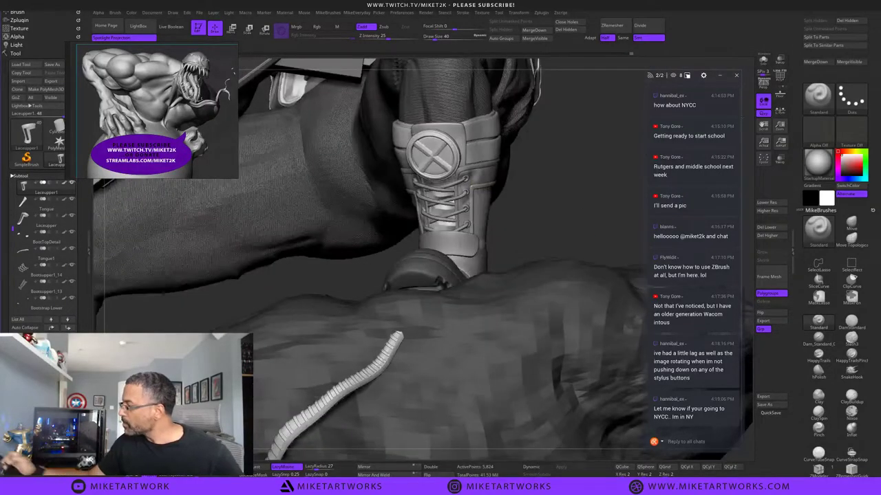
# Isolate the lace panel and soften the folds at its upper corner at the lower subdivision level.
pyautogui.click(763, 60)
pyautogui.keyDown('alt'); pyautogui.moveTo(566, 207); pyautogui.dragTo(583, 299); pyautogui.keyUp('alt')
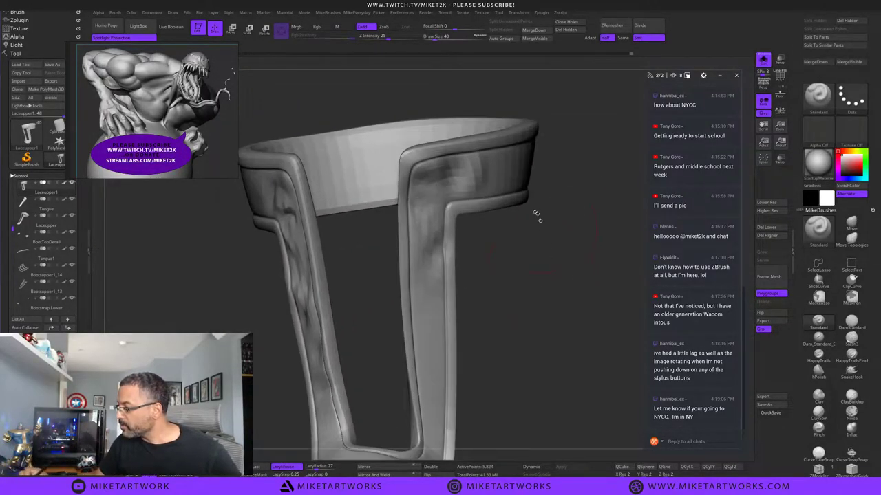
pyautogui.moveTo(474, 169)
pyautogui.keyDown('shift'); pyautogui.mouseDown()
pyautogui.moveTo(482, 168)
pyautogui.moveTo(460, 169)
pyautogui.mouseUp(); pyautogui.keyUp('shift')
pyautogui.moveTo(490, 287)
pyautogui.mouseDown()
pyautogui.moveTo(530, 293)
pyautogui.moveTo(582, 271)
pyautogui.moveTo(569, 275)
pyautogui.mouseUp()
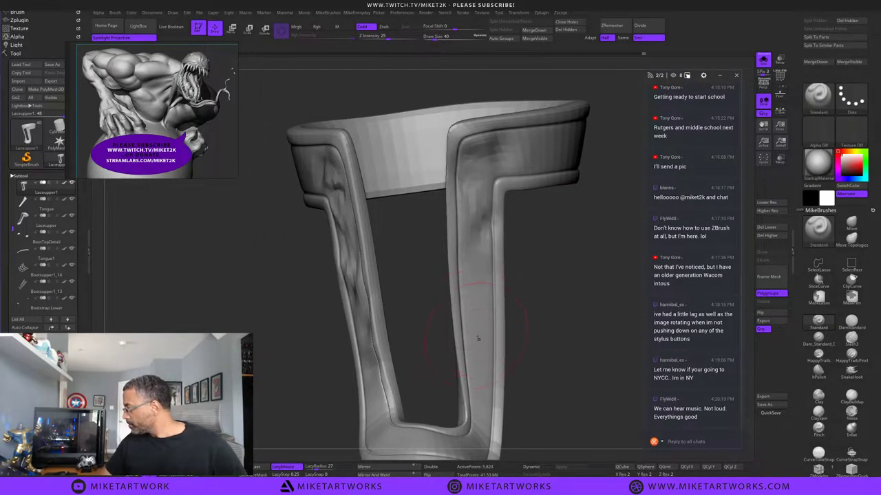
pyautogui.moveTo(527, 309); pyautogui.dragTo(578, 272)
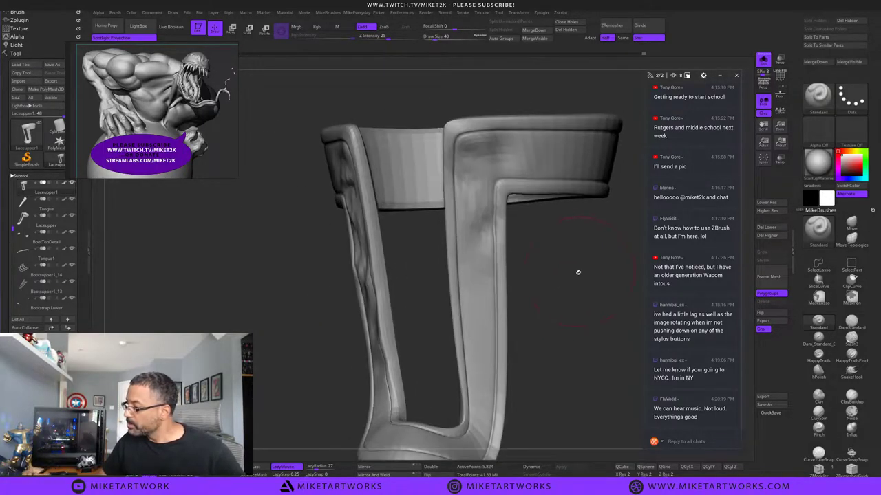
# Return the lace panel to its higher subdivision levels and smooth the folds down its opposite strip.
pyautogui.press('d')
pyautogui.press('d')
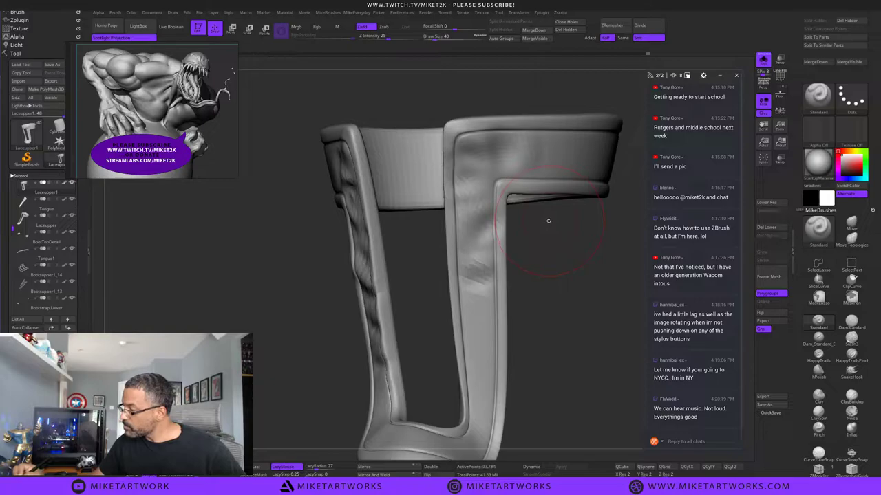
pyautogui.moveTo(548, 279)
pyautogui.mouseDown()
pyautogui.moveTo(564, 281)
pyautogui.moveTo(560, 268)
pyautogui.moveTo(560, 292)
pyautogui.moveTo(581, 304)
pyautogui.mouseUp()
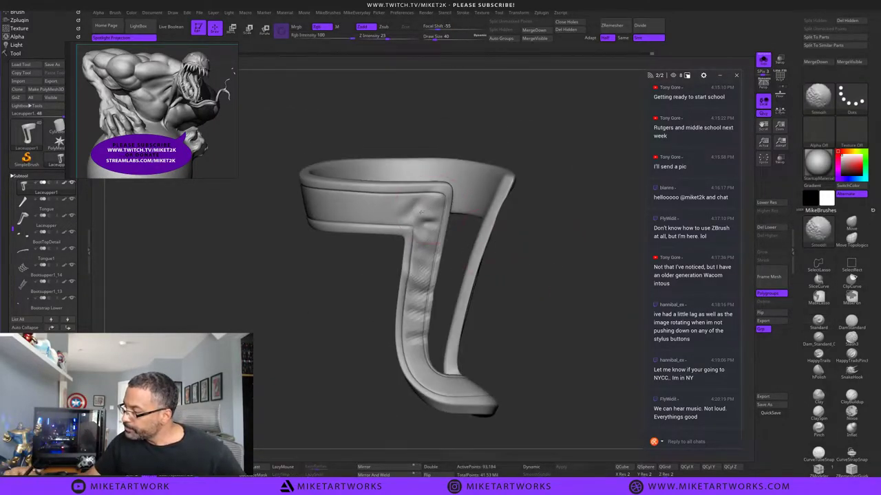
pyautogui.moveTo(432, 219)
pyautogui.keyDown('shift'); pyautogui.mouseDown()
pyautogui.moveTo(430, 297)
pyautogui.moveTo(418, 312)
pyautogui.moveTo(422, 292)
pyautogui.mouseUp(); pyautogui.keyUp('shift')
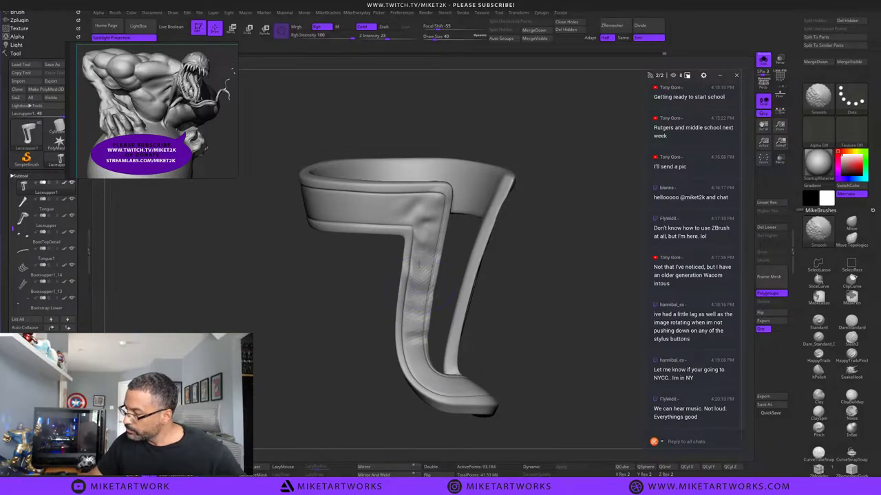
pyautogui.moveTo(546, 318); pyautogui.dragTo(619, 239)
# Show the rest of the figure again and check the lace panel on the boot from the side and front.
pyautogui.click(762, 61)
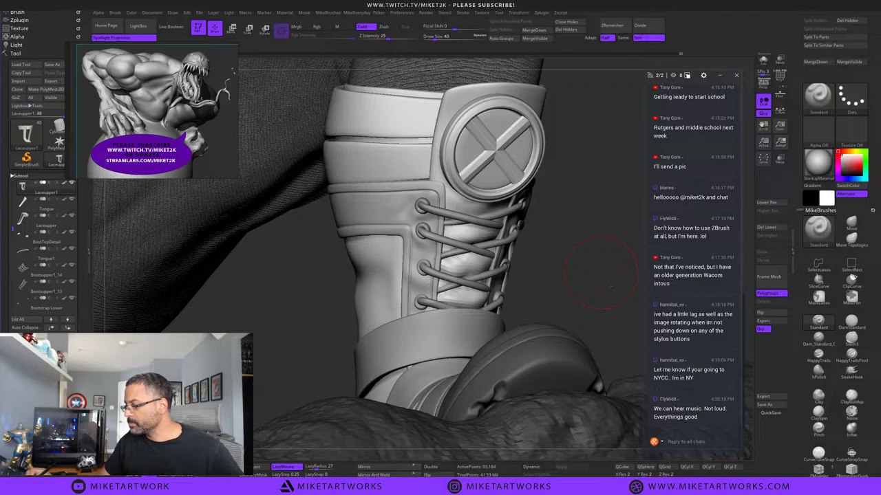
pyautogui.moveTo(610, 285)
pyautogui.mouseDown()
pyautogui.moveTo(616, 270)
pyautogui.moveTo(617, 278)
pyautogui.mouseUp()
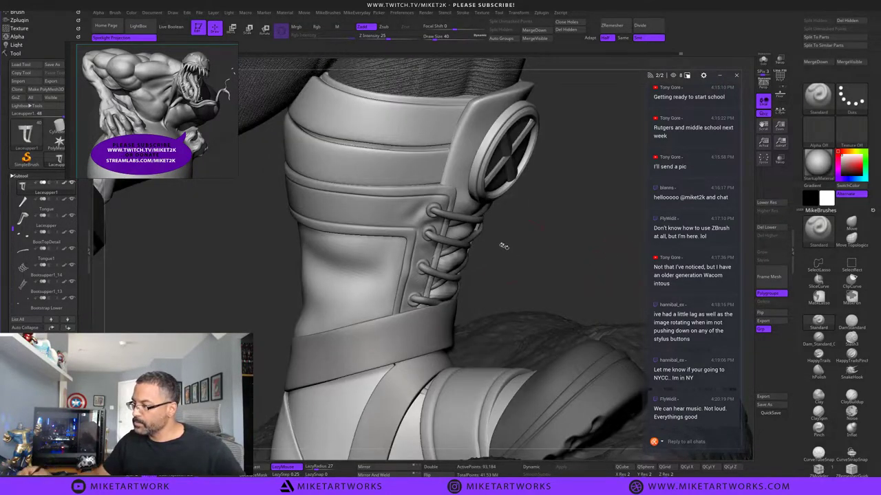
pyautogui.moveTo(541, 240); pyautogui.dragTo(541, 240)
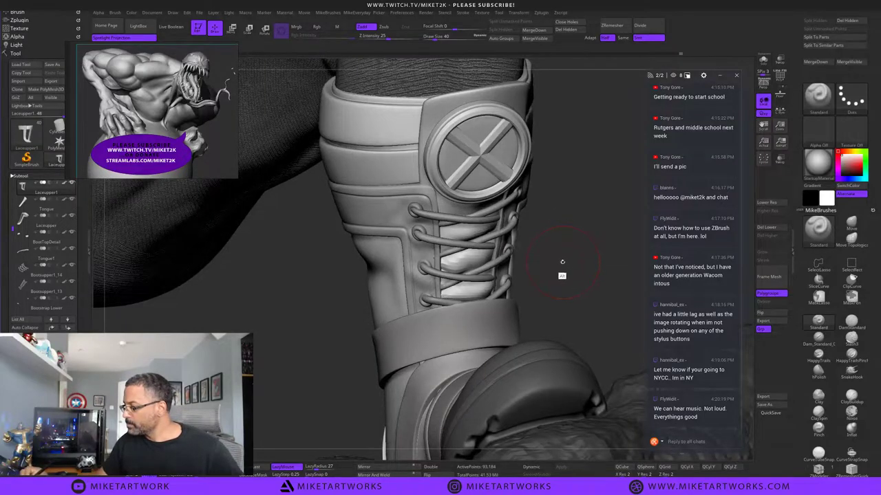
# Make the boot tongue the active subtool, with draw size 21 and LazyMouse turned off.
pyautogui.press('s')
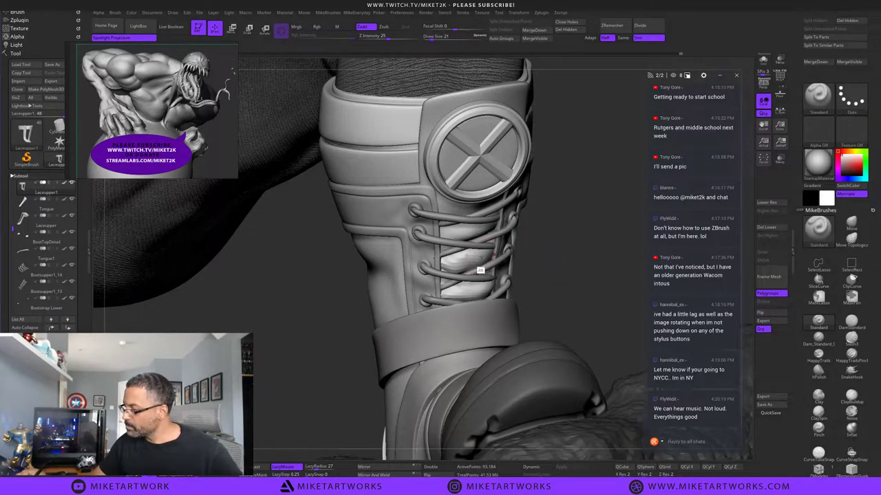
pyautogui.keyDown('alt'); pyautogui.click(473, 262); pyautogui.keyUp('alt')
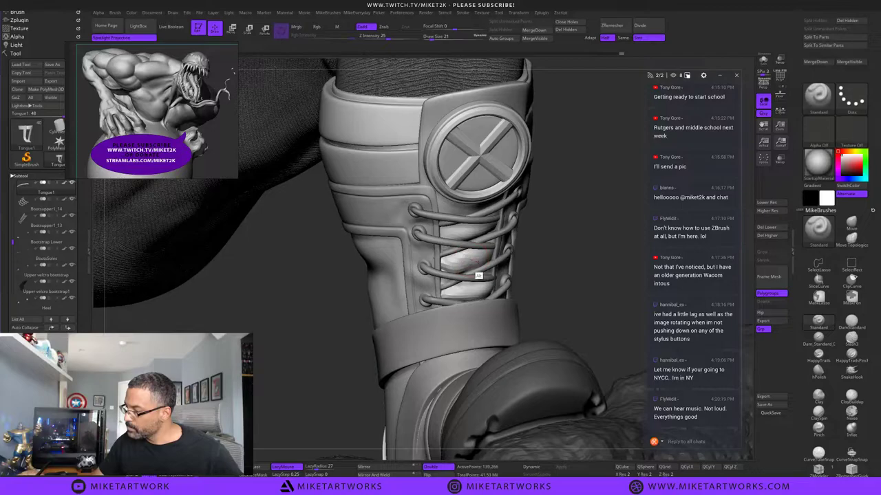
pyautogui.click(292, 467)
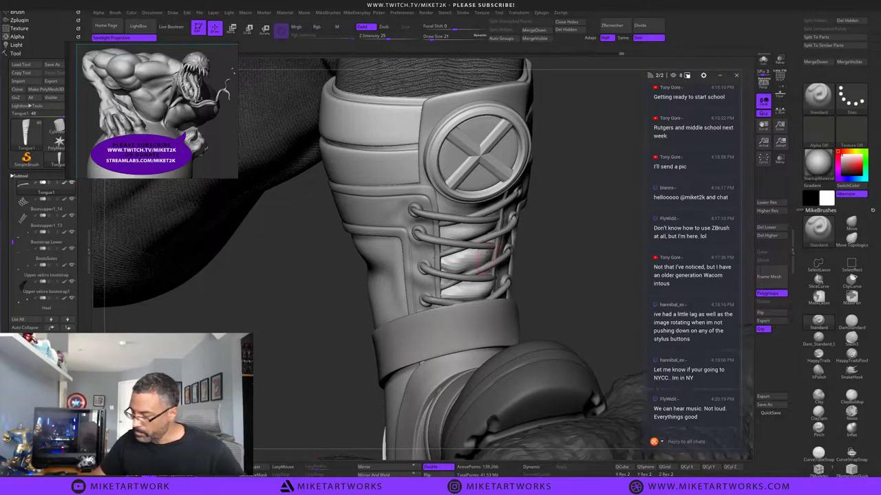
pyautogui.moveTo(463, 256); pyautogui.dragTo(481, 263)
pyautogui.hotkey('ctrl', 'z')
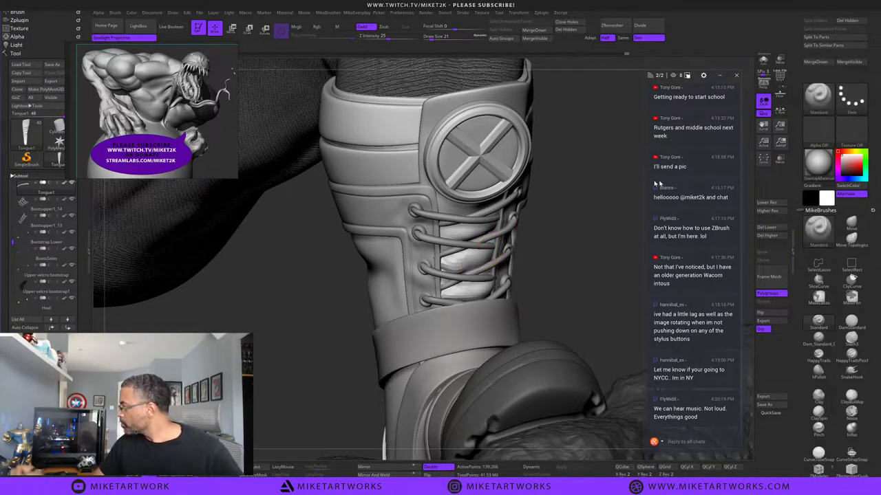
pyautogui.hotkey('ctrl', 'z')
# Reshape the tongue's surface between the middle laces with the Move brush at draw size 21.
pyautogui.click(852, 222)
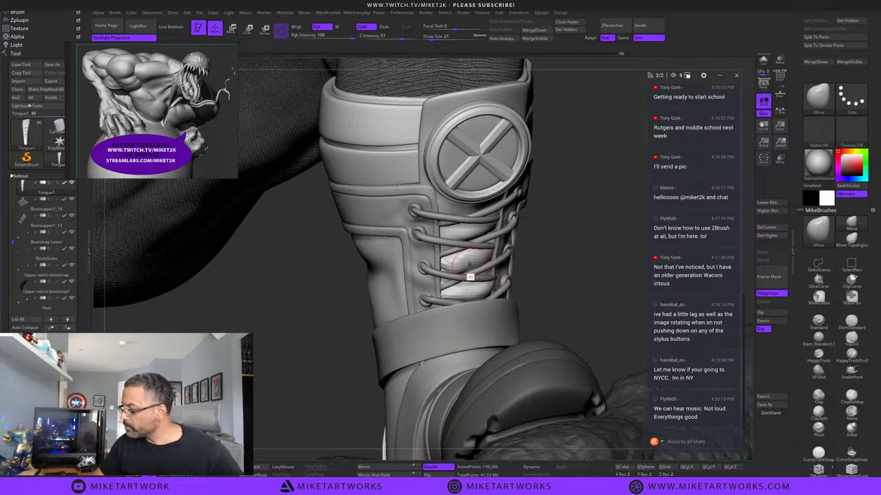
pyautogui.moveTo(469, 264)
pyautogui.keyDown('alt'); pyautogui.mouseDown()
pyautogui.moveTo(461, 263)
pyautogui.moveTo(502, 249)
pyautogui.mouseUp(); pyautogui.keyUp('alt')
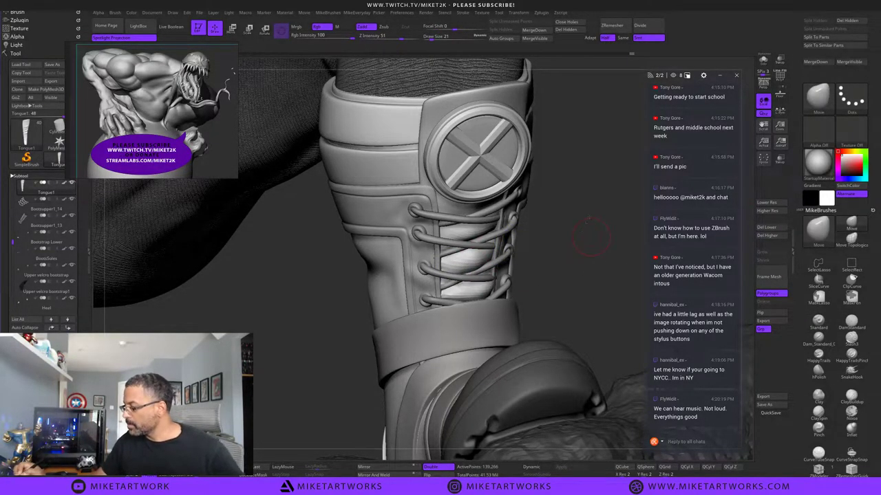
pyautogui.moveTo(591, 236); pyautogui.dragTo(574, 219)
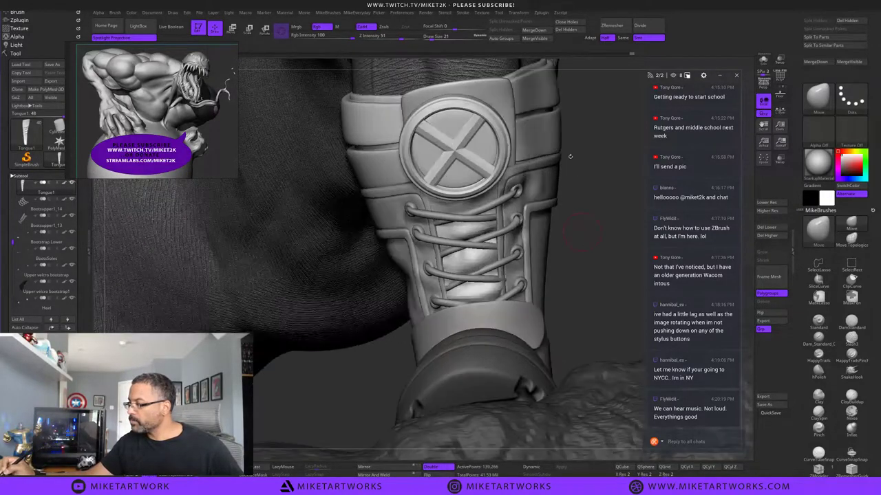
# Examine the whole figure and its rock base from several angles, checking how both boots read.
pyautogui.press('f')
pyautogui.keyDown('ctrl'); pyautogui.moveTo(569, 154); pyautogui.dragTo(568, 175, button='right'); pyautogui.keyUp('ctrl')
pyautogui.press('f')
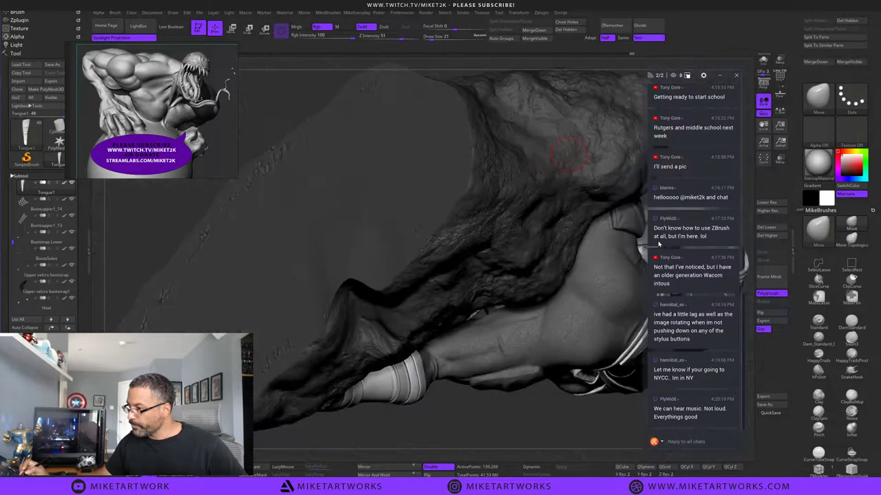
pyautogui.moveTo(529, 426); pyautogui.dragTo(262, 166)
pyautogui.moveTo(298, 242); pyautogui.dragTo(330, 396)
pyautogui.moveTo(561, 396); pyautogui.dragTo(556, 444)
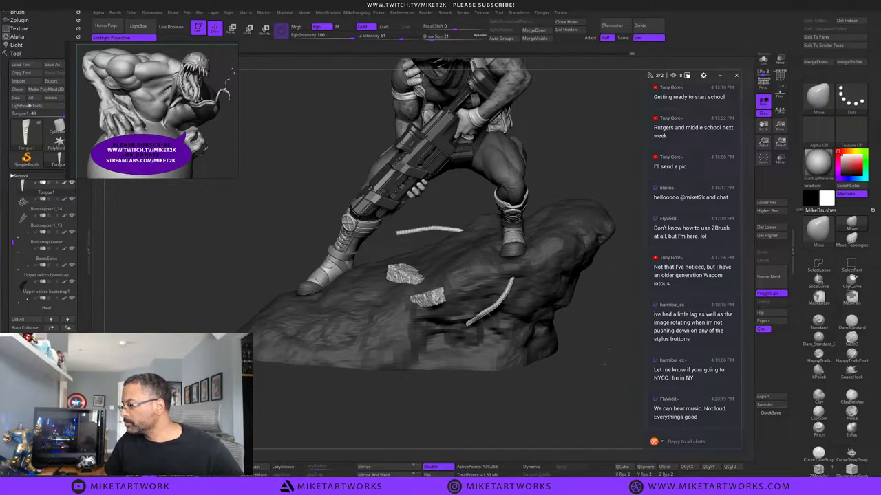
pyautogui.moveTo(604, 365)
pyautogui.keyDown('alt'); pyautogui.mouseDown()
pyautogui.moveTo(605, 417)
pyautogui.moveTo(622, 349)
pyautogui.moveTo(601, 357)
pyautogui.mouseUp(); pyautogui.keyUp('alt')
pyautogui.moveTo(615, 357); pyautogui.dragTo(604, 372)
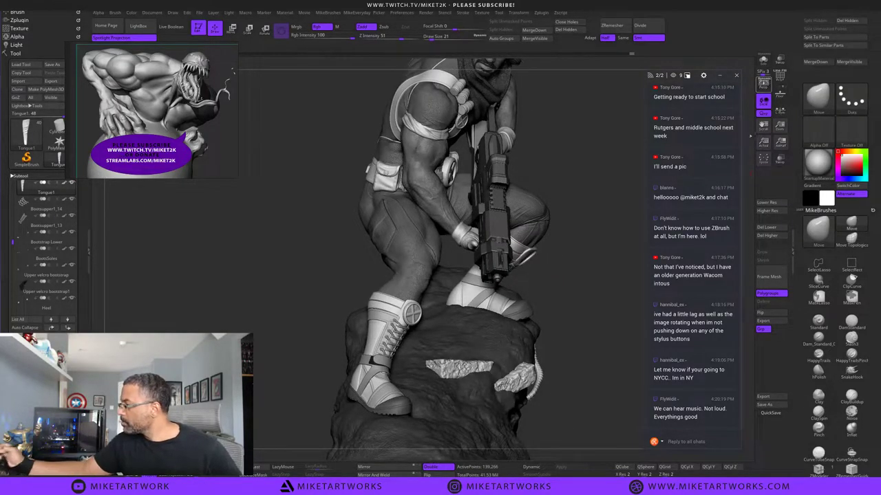
# Toggle the perspective view, hide the interface panels and review the figure's pose and boots from the front.
pyautogui.press('p')
pyautogui.moveTo(623, 315); pyautogui.dragTo(595, 364)
pyautogui.keyDown('alt'); pyautogui.moveTo(585, 323); pyautogui.dragTo(582, 343); pyautogui.keyUp('alt')
pyautogui.press('Tab')
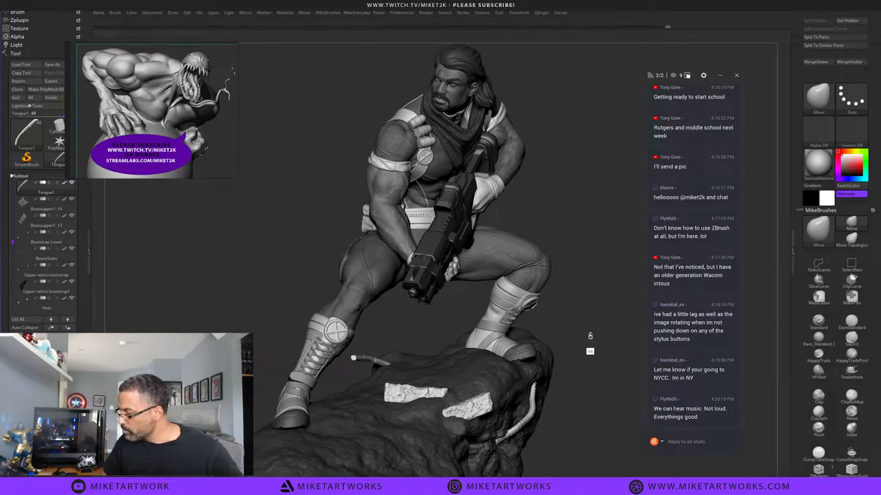
pyautogui.keyDown('alt'); pyautogui.moveTo(595, 352); pyautogui.dragTo(595, 353); pyautogui.keyUp('alt')
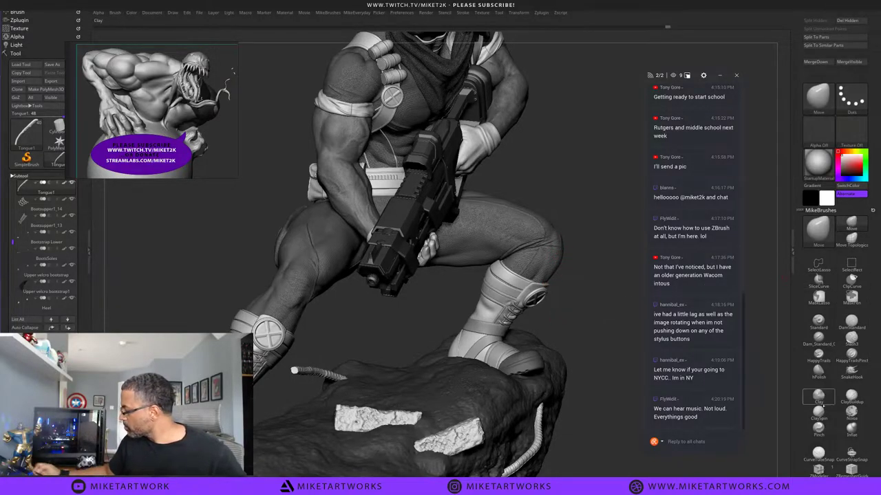
# Polish the side of the raised leg's boot upper with the hPolish brush after adjusting its draw size.
pyautogui.click(818, 372)
pyautogui.keyDown('alt'); pyautogui.click(486, 319); pyautogui.keyUp('alt')
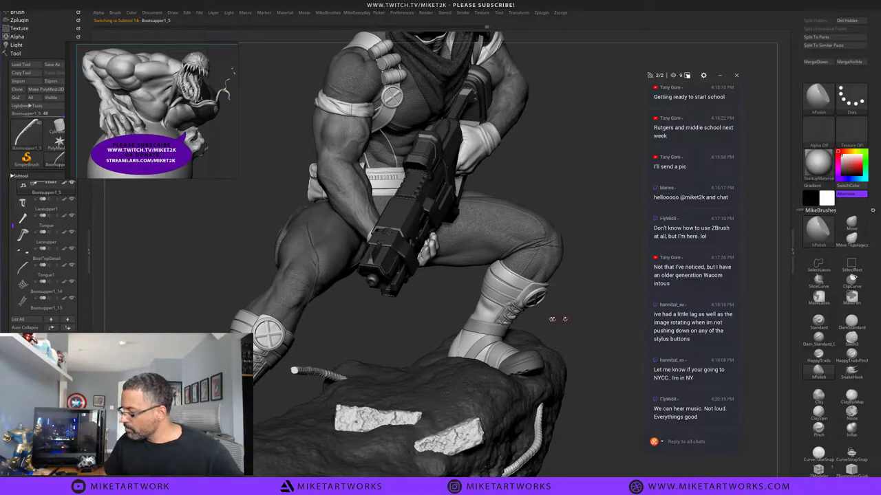
pyautogui.press('s')
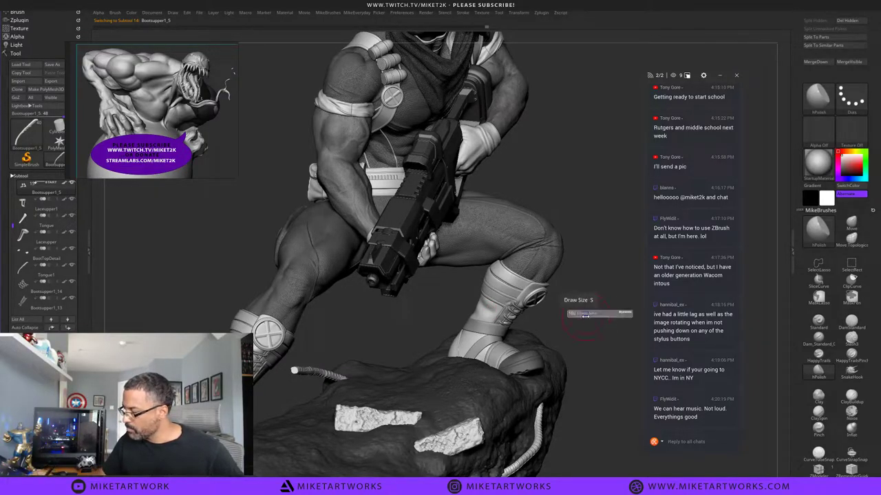
pyautogui.moveTo(592, 316); pyautogui.dragTo(582, 315)
pyautogui.moveTo(489, 313); pyautogui.dragTo(487, 300)
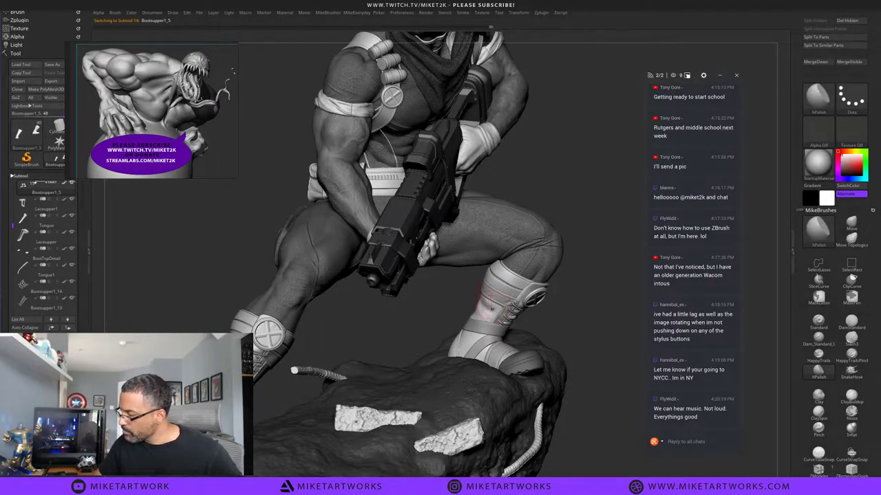
pyautogui.moveTo(576, 306)
pyautogui.mouseDown()
pyautogui.moveTo(603, 316)
pyautogui.moveTo(600, 309)
pyautogui.moveTo(552, 314)
pyautogui.mouseUp()
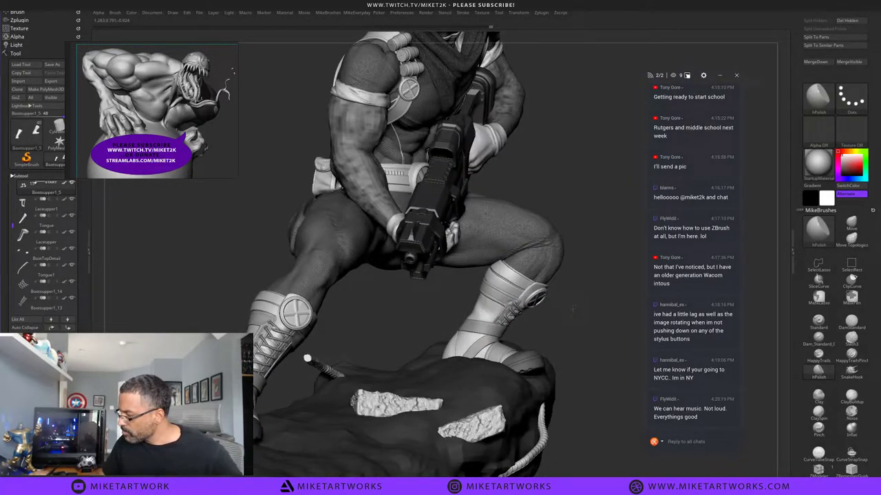
# Examine the raised leg's boot from the front, back and side to judge the area above the ankle strap.
pyautogui.click(851, 222)
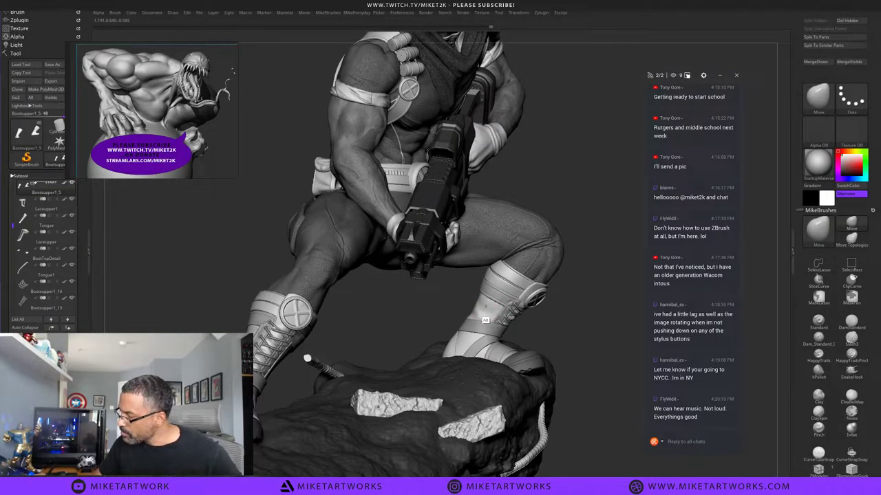
pyautogui.press('shift')
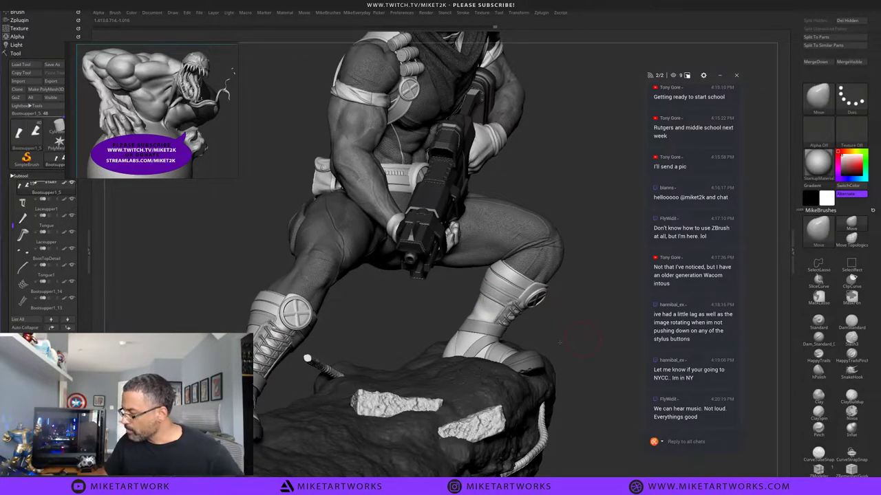
pyautogui.moveTo(560, 342); pyautogui.dragTo(481, 337)
pyautogui.moveTo(609, 297); pyautogui.dragTo(461, 299)
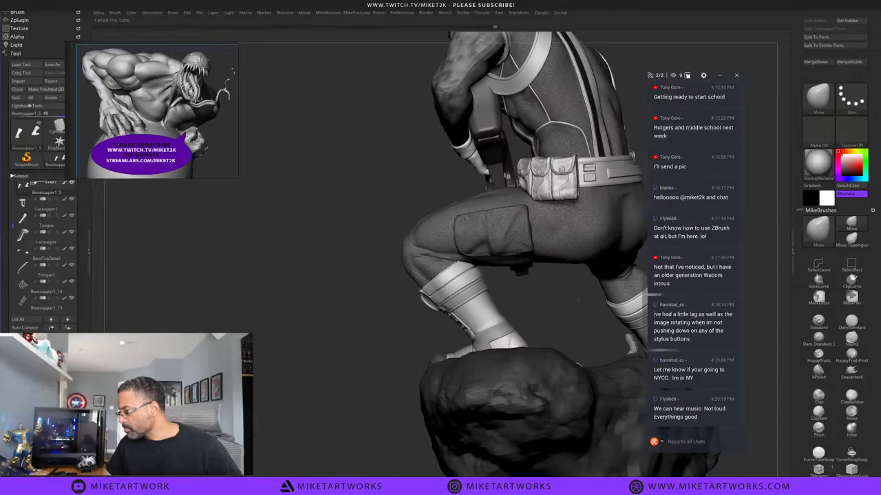
pyautogui.moveTo(538, 308); pyautogui.dragTo(543, 334)
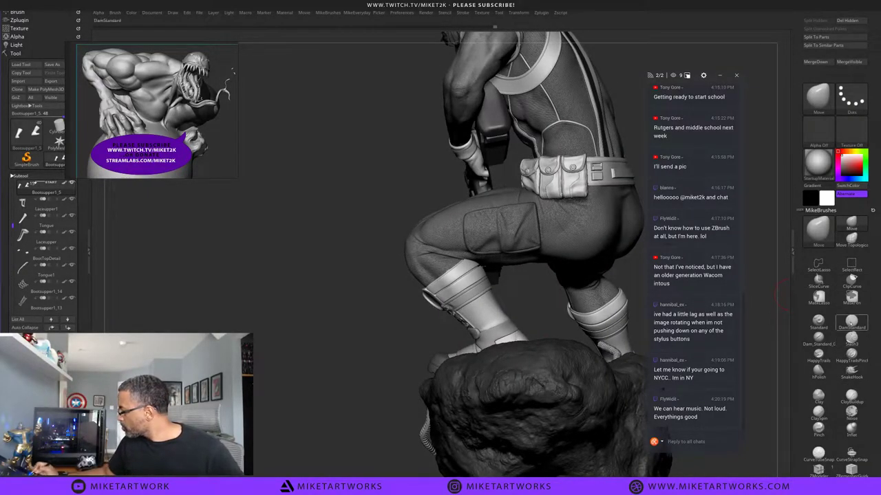
pyautogui.click(852, 322)
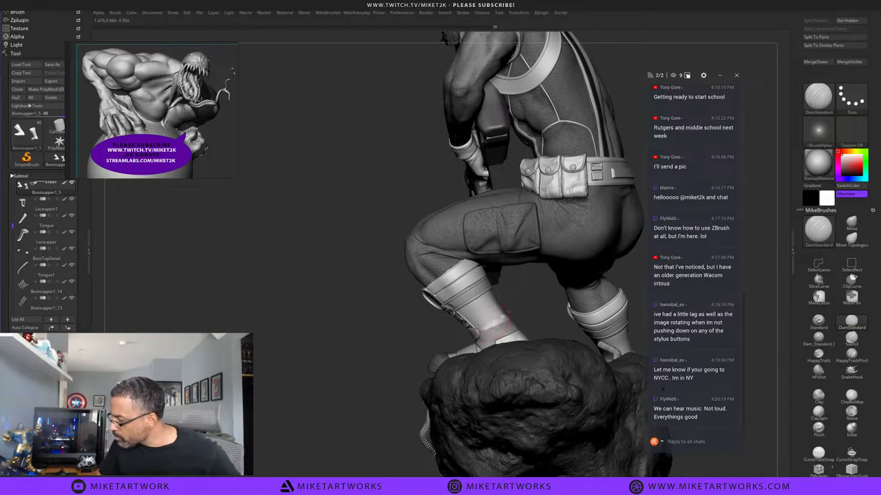
pyautogui.moveTo(527, 308)
pyautogui.mouseDown()
pyautogui.moveTo(583, 309)
pyautogui.moveTo(554, 309)
pyautogui.mouseUp()
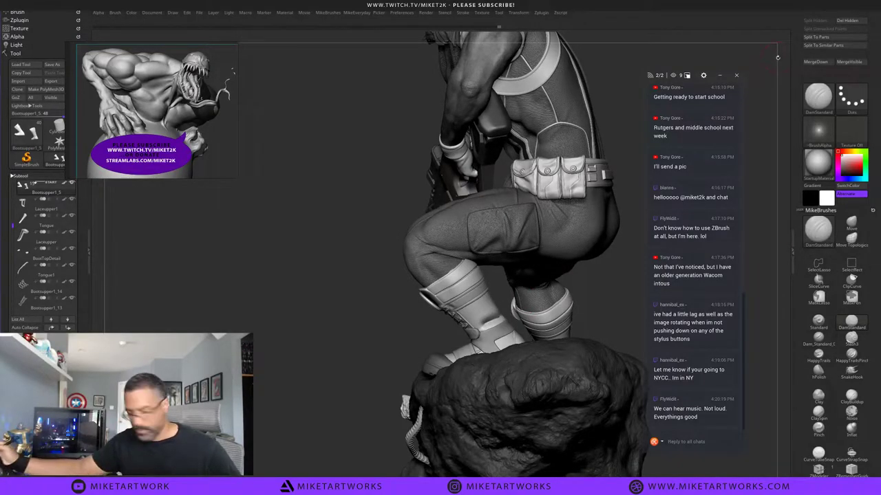
# Restore the interface panels and isolate the boot uppers in Solo mode, framing the raised leg's boot.
pyautogui.press('Tab')
pyautogui.click(764, 61)
pyautogui.keyDown('alt'); pyautogui.moveTo(603, 288); pyautogui.dragTo(534, 234); pyautogui.keyUp('alt')
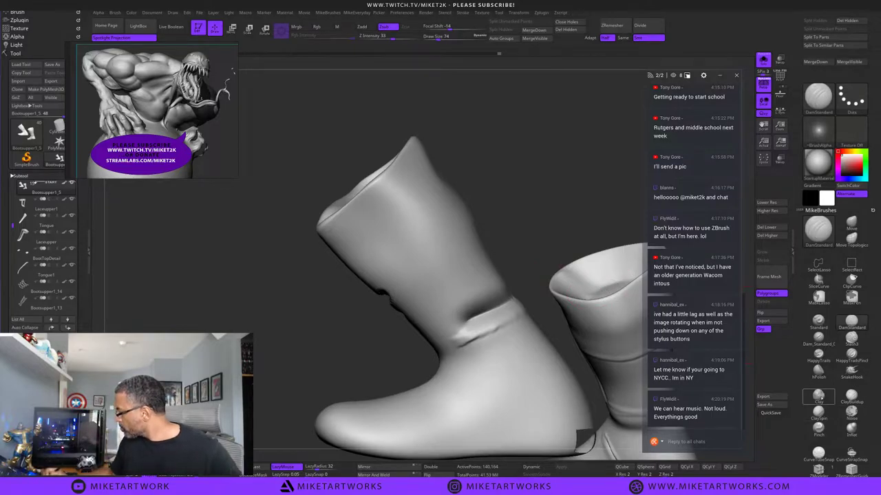
# Build up folds above the ankle crease with the ClaySpin brush at draw size 27, carving a groove above them.
pyautogui.click(822, 416)
pyautogui.press('s')
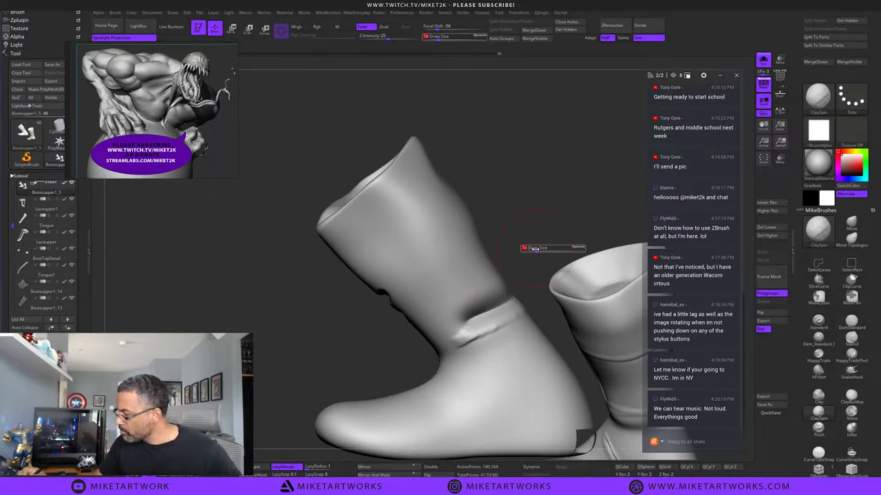
pyautogui.moveTo(525, 252); pyautogui.dragTo(532, 251)
pyautogui.moveTo(466, 316); pyautogui.dragTo(502, 296)
pyautogui.moveTo(531, 261)
pyautogui.mouseDown()
pyautogui.moveTo(546, 268)
pyautogui.moveTo(526, 280)
pyautogui.mouseUp()
pyautogui.moveTo(453, 313)
pyautogui.mouseDown()
pyautogui.moveTo(465, 324)
pyautogui.moveTo(505, 293)
pyautogui.mouseUp()
pyautogui.moveTo(530, 258); pyautogui.dragTo(533, 259)
pyautogui.moveTo(461, 289); pyautogui.dragTo(501, 263)
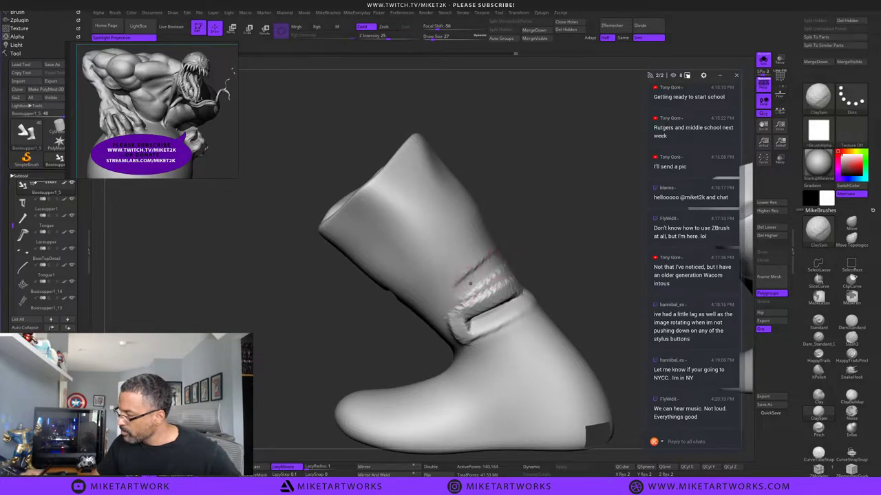
pyautogui.moveTo(554, 217); pyautogui.dragTo(529, 234)
pyautogui.moveTo(462, 296); pyautogui.dragTo(555, 225)
pyautogui.keyDown('alt'); pyautogui.moveTo(480, 285); pyautogui.dragTo(576, 205); pyautogui.keyUp('alt')
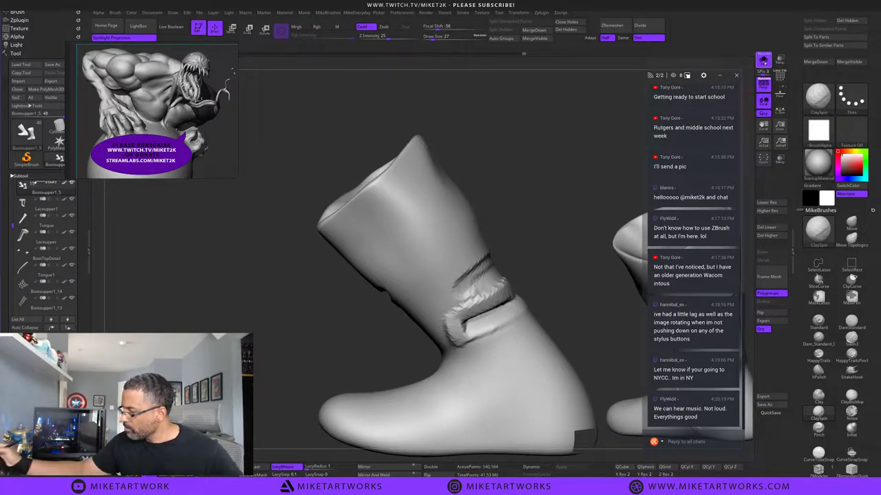
pyautogui.click(764, 62)
pyautogui.click(763, 61)
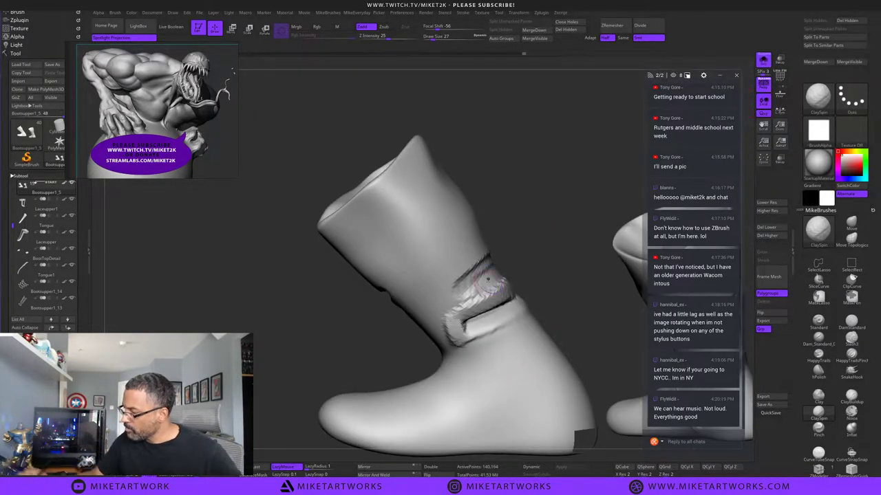
# Smooth the ankle folds at draw size 44 after stepping down to a lower subdivision level.
pyautogui.keyDown('shift'); pyautogui.moveTo(464, 293); pyautogui.dragTo(475, 290); pyautogui.keyUp('shift')
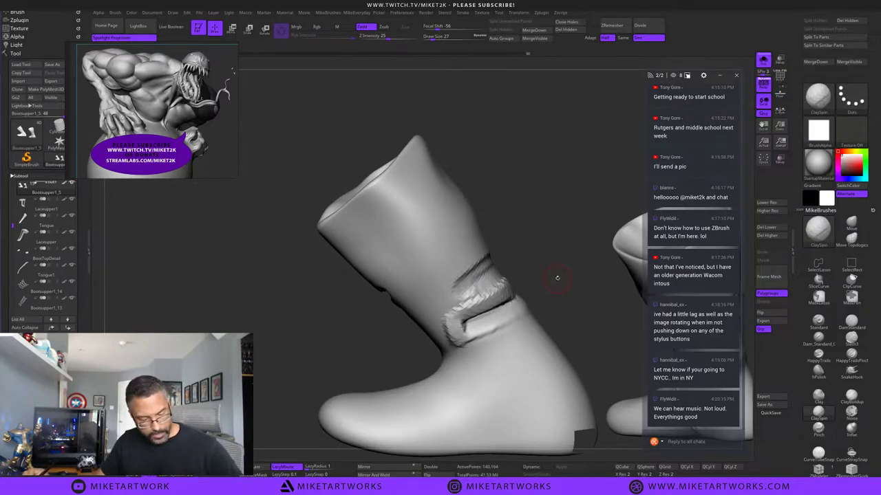
pyautogui.press('s')
pyautogui.moveTo(558, 278); pyautogui.dragTo(570, 278)
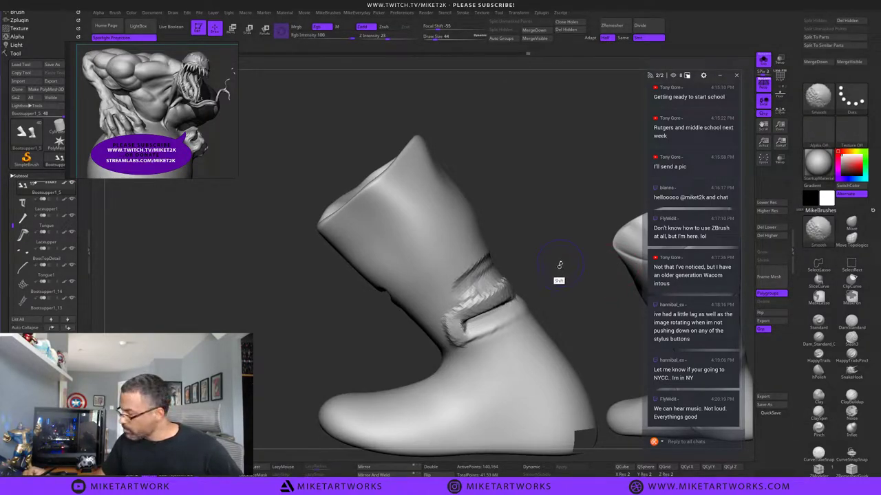
pyautogui.hotkey('shift', 'd')
pyautogui.hotkey('shift', 'd')
pyautogui.hotkey('shift', 'd')
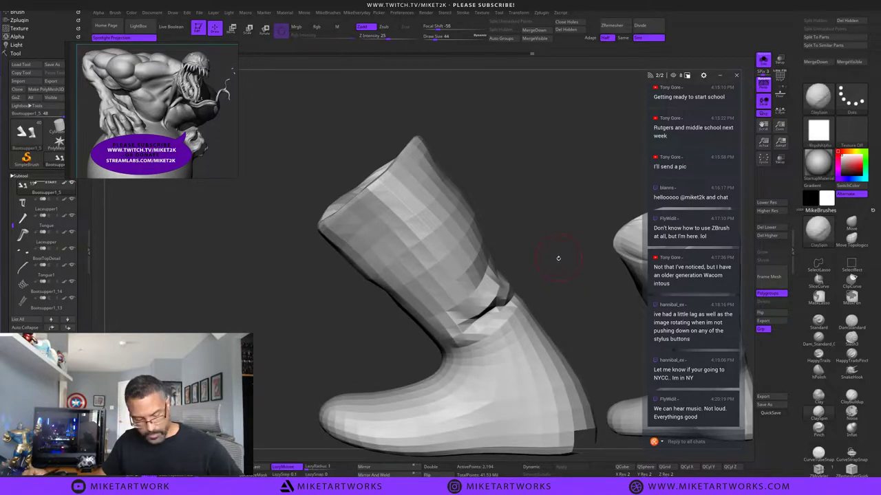
pyautogui.press('d')
pyautogui.press('d')
pyautogui.moveTo(505, 281)
pyautogui.keyDown('shift'); pyautogui.mouseDown()
pyautogui.moveTo(492, 262)
pyautogui.moveTo(496, 275)
pyautogui.moveTo(448, 318)
pyautogui.moveTo(492, 292)
pyautogui.mouseUp(); pyautogui.keyUp('shift')
pyautogui.moveTo(557, 282); pyautogui.dragTo(561, 283)
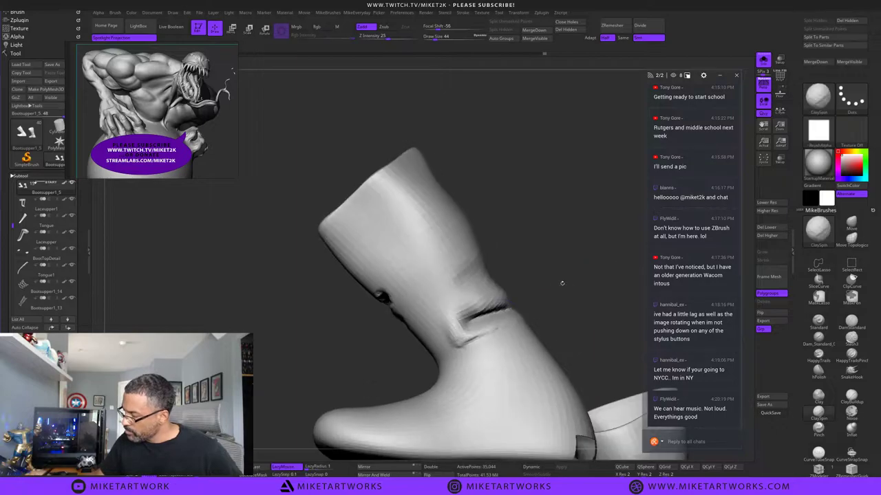
pyautogui.keyDown('shift'); pyautogui.moveTo(490, 331); pyautogui.dragTo(467, 337); pyautogui.keyUp('shift')
pyautogui.moveTo(505, 311)
pyautogui.keyDown('shift'); pyautogui.mouseDown()
pyautogui.moveTo(487, 314)
pyautogui.moveTo(494, 318)
pyautogui.mouseUp(); pyautogui.keyUp('shift')
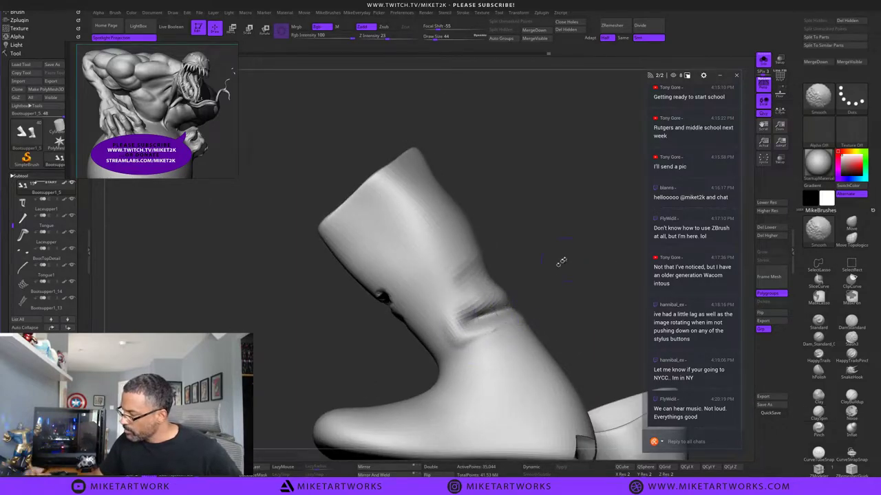
# Show the full figure again, choose the Clay brush and smooth the back of the boot upper above the strap.
pyautogui.moveTo(560, 262); pyautogui.dragTo(506, 273)
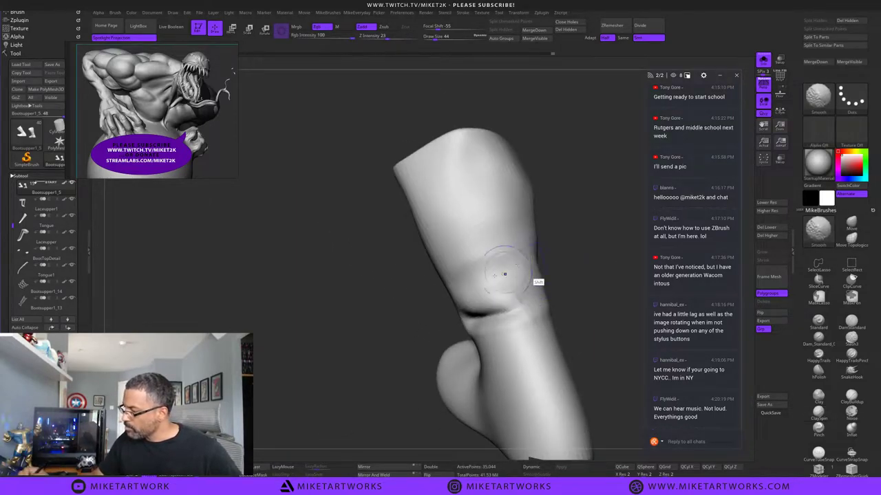
pyautogui.click(763, 60)
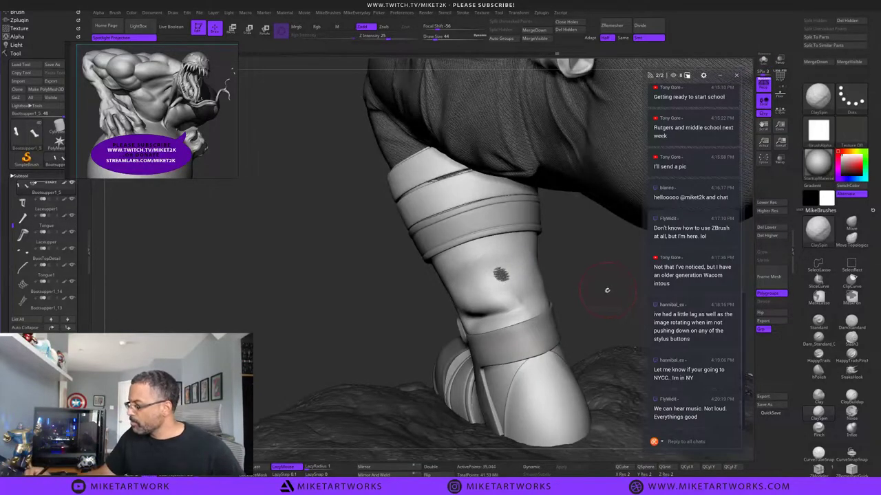
pyautogui.moveTo(616, 278); pyautogui.dragTo(659, 268)
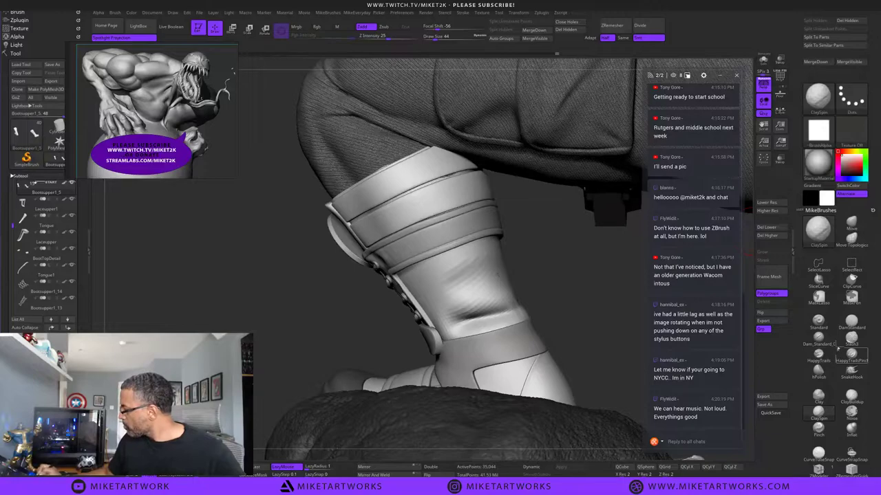
pyautogui.click(819, 397)
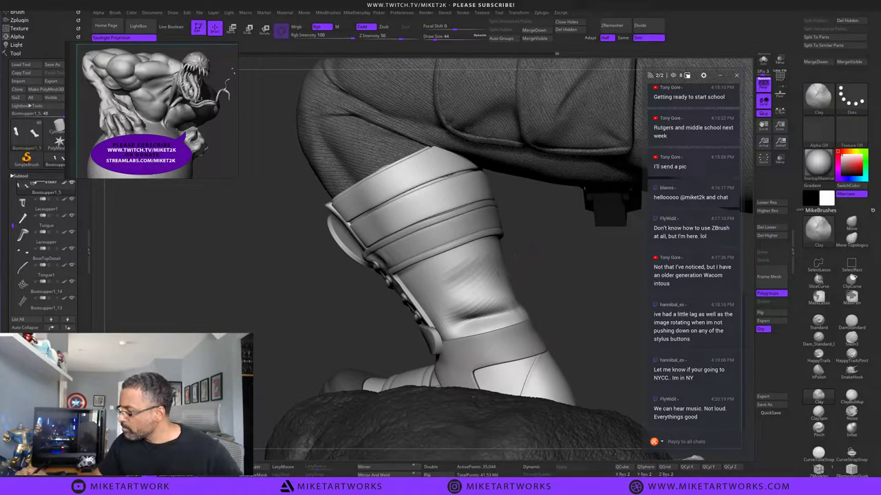
pyautogui.moveTo(530, 248)
pyautogui.mouseDown()
pyautogui.moveTo(516, 250)
pyautogui.moveTo(552, 253)
pyautogui.mouseUp()
pyautogui.moveTo(490, 261)
pyautogui.keyDown('shift'); pyautogui.mouseDown()
pyautogui.moveTo(491, 275)
pyautogui.moveTo(496, 265)
pyautogui.mouseUp(); pyautogui.keyUp('shift')
pyautogui.moveTo(559, 289)
pyautogui.mouseDown()
pyautogui.moveTo(539, 299)
pyautogui.moveTo(516, 279)
pyautogui.moveTo(492, 309)
pyautogui.mouseUp()
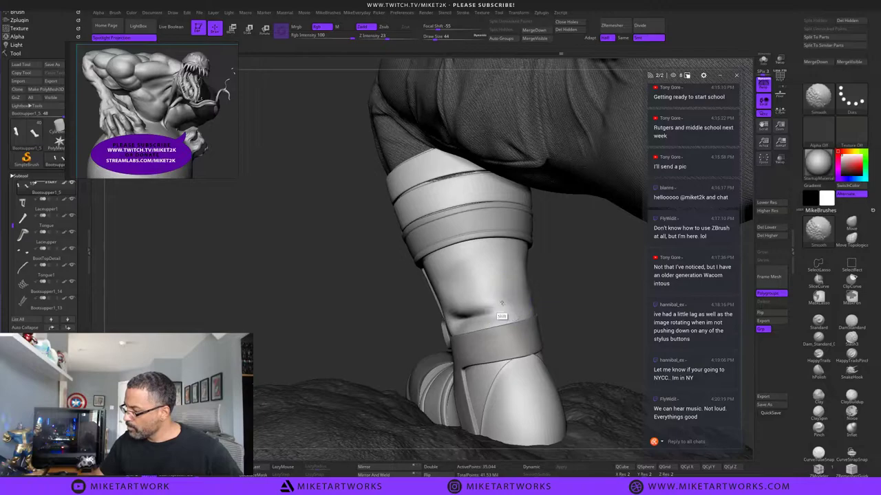
pyautogui.moveTo(577, 282); pyautogui.dragTo(587, 258)
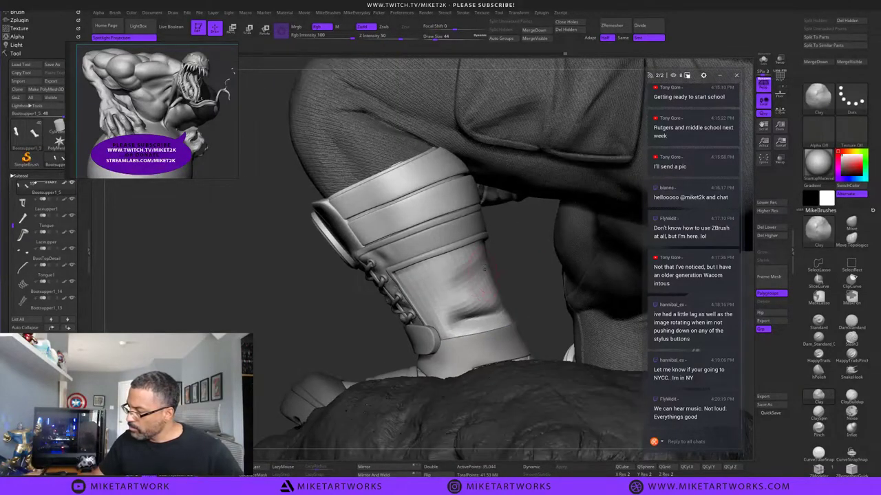
# Turn off Rgb for the Clay brush and add volume along the fold above the ankle.
pyautogui.moveTo(465, 288)
pyautogui.keyDown('ctrl'); pyautogui.mouseDown()
pyautogui.moveTo(477, 293)
pyautogui.moveTo(481, 274)
pyautogui.mouseUp(); pyautogui.keyUp('ctrl')
pyautogui.keyDown('ctrl'); pyautogui.moveTo(509, 248); pyautogui.dragTo(535, 229); pyautogui.keyUp('ctrl')
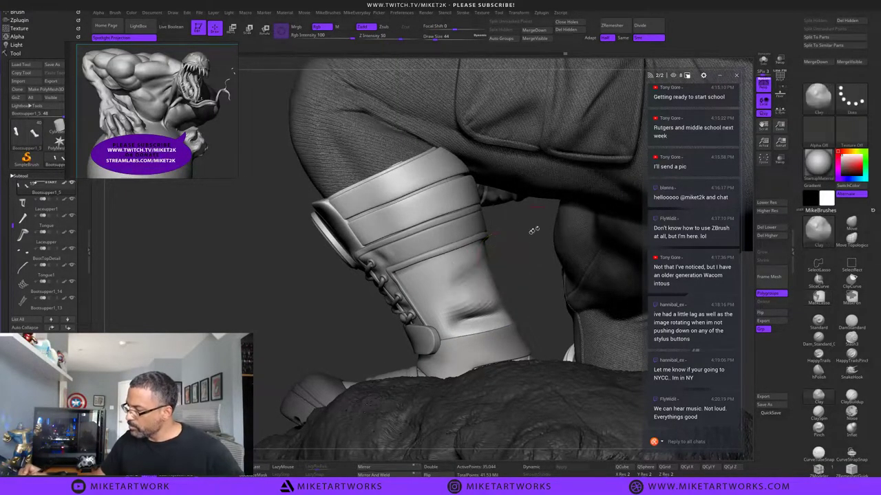
pyautogui.press('space')
pyautogui.click(554, 350)
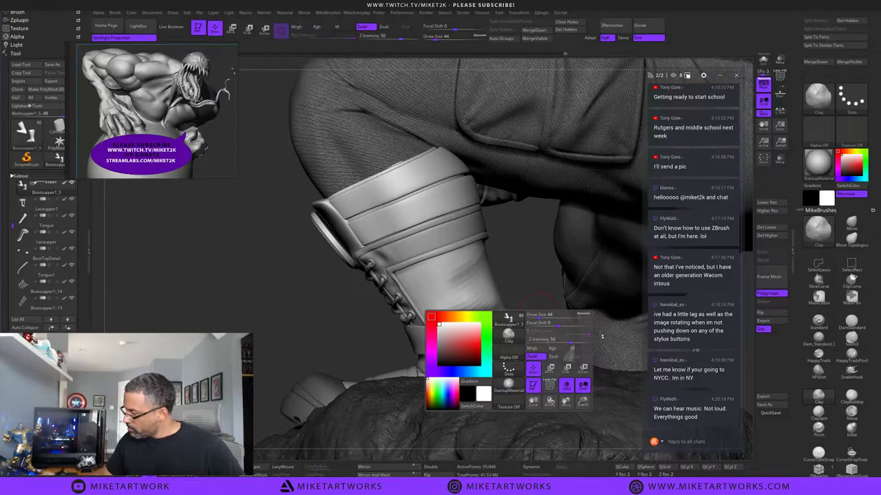
pyautogui.moveTo(462, 291); pyautogui.dragTo(479, 273)
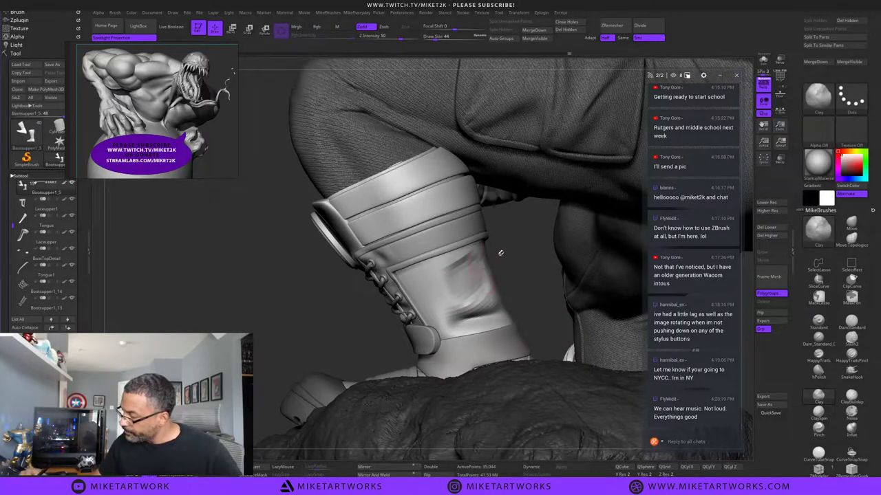
# Mask the boot upper except for the fold above the ankle, blurring and inverting the mask.
pyautogui.hotkey('ctrl', 's')
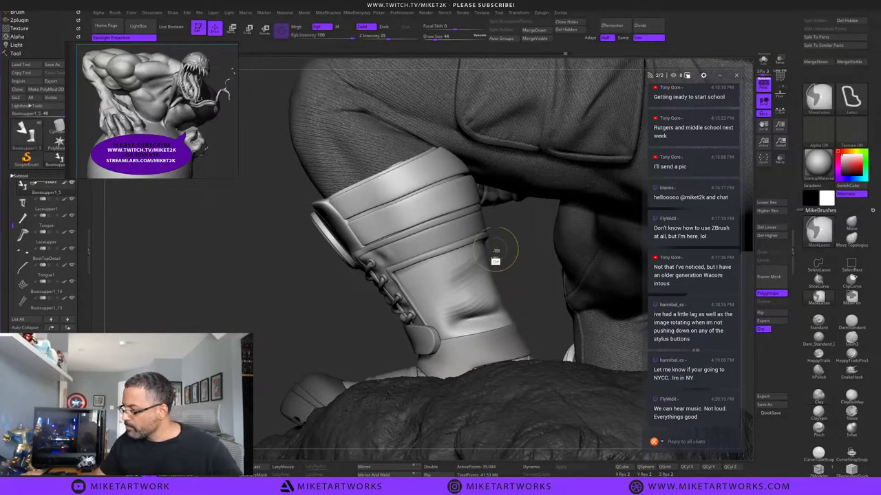
pyautogui.moveTo(496, 249)
pyautogui.keyDown('ctrl'); pyautogui.mouseDown()
pyautogui.moveTo(452, 283)
pyautogui.moveTo(521, 277)
pyautogui.moveTo(524, 265)
pyautogui.mouseUp(); pyautogui.keyUp('ctrl')
pyautogui.keyDown('ctrl'); pyautogui.click(529, 282); pyautogui.keyUp('ctrl')
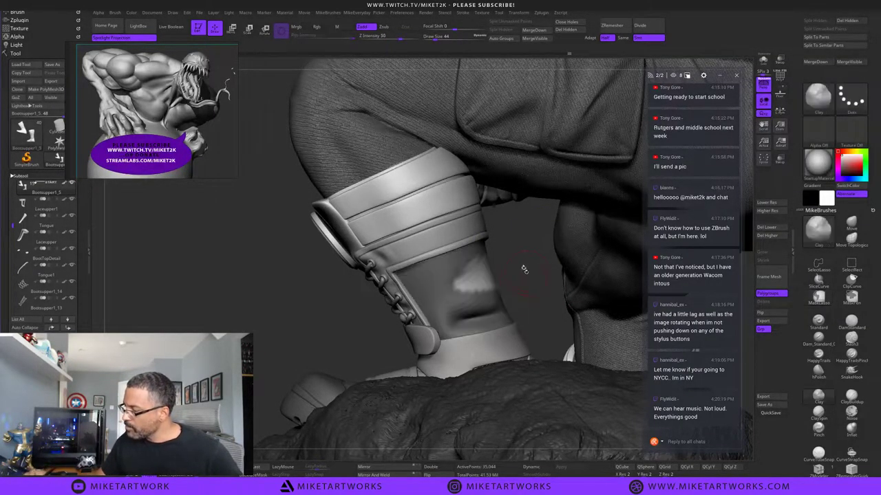
pyautogui.keyDown('ctrl'); pyautogui.click(498, 298); pyautogui.keyUp('ctrl')
pyautogui.keyDown('ctrl'); pyautogui.click(529, 287); pyautogui.keyUp('ctrl')
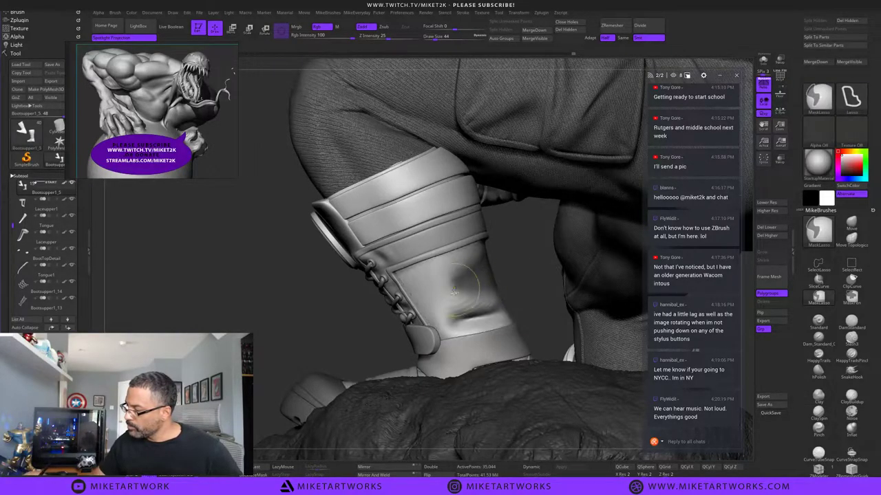
pyautogui.keyDown('ctrl'); pyautogui.click(475, 282); pyautogui.keyUp('ctrl')
pyautogui.keyDown('ctrl'); pyautogui.click(531, 260); pyautogui.keyUp('ctrl')
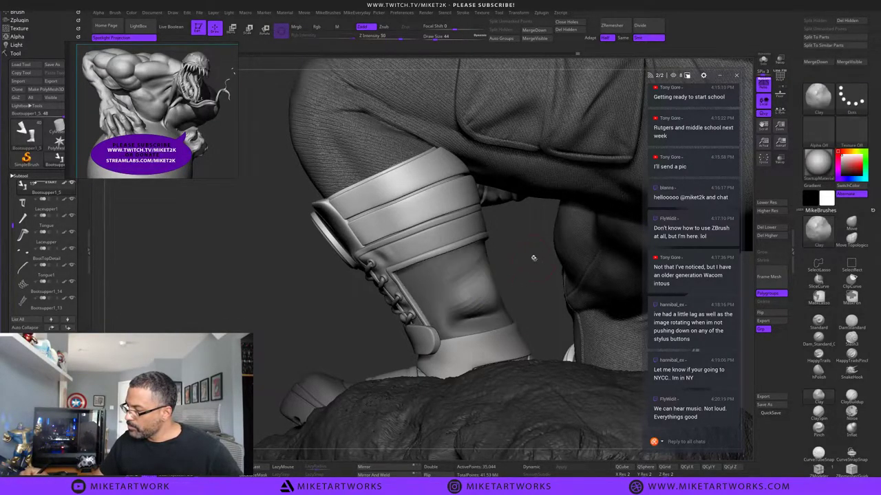
# Reshape the unmasked ankle fold with the Move brush at draw size 140.
pyautogui.click(851, 225)
pyautogui.press('s')
pyautogui.moveTo(534, 274); pyautogui.dragTo(533, 274)
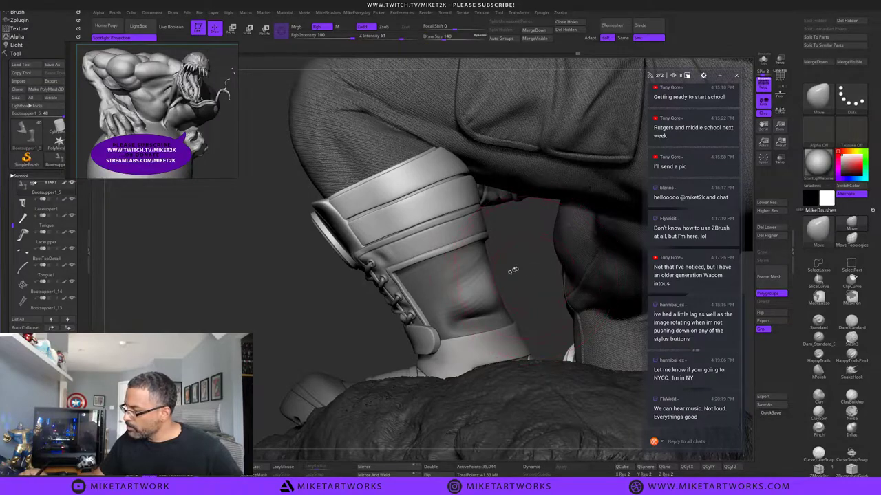
pyautogui.keyDown('alt'); pyautogui.moveTo(472, 289); pyautogui.dragTo(462, 291); pyautogui.keyUp('alt')
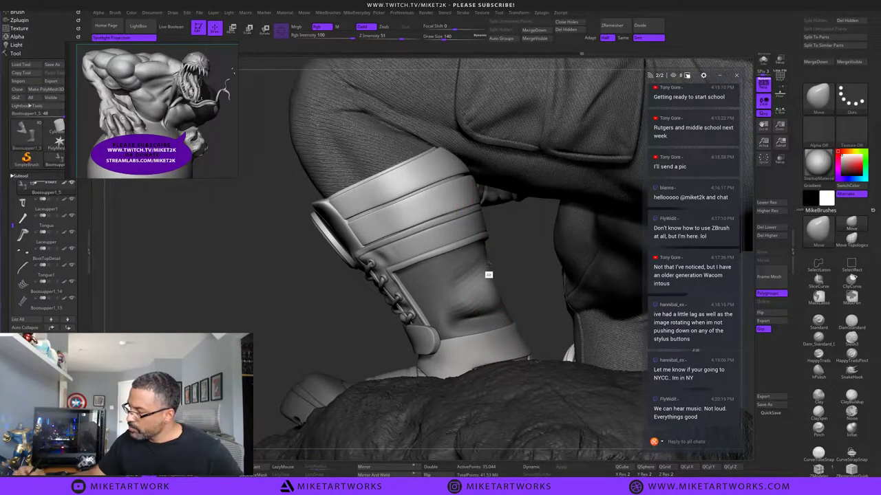
# Set the Move brush's draw size to 81 and select the ankle strap, then return to the boot upper.
pyautogui.moveTo(552, 263)
pyautogui.mouseDown()
pyautogui.moveTo(538, 290)
pyautogui.moveTo(588, 301)
pyautogui.moveTo(538, 309)
pyautogui.moveTo(512, 300)
pyautogui.moveTo(494, 320)
pyautogui.moveTo(458, 321)
pyautogui.moveTo(494, 340)
pyautogui.mouseUp()
pyautogui.press('s')
pyautogui.keyDown('alt'); pyautogui.click(488, 337); pyautogui.keyUp('alt')
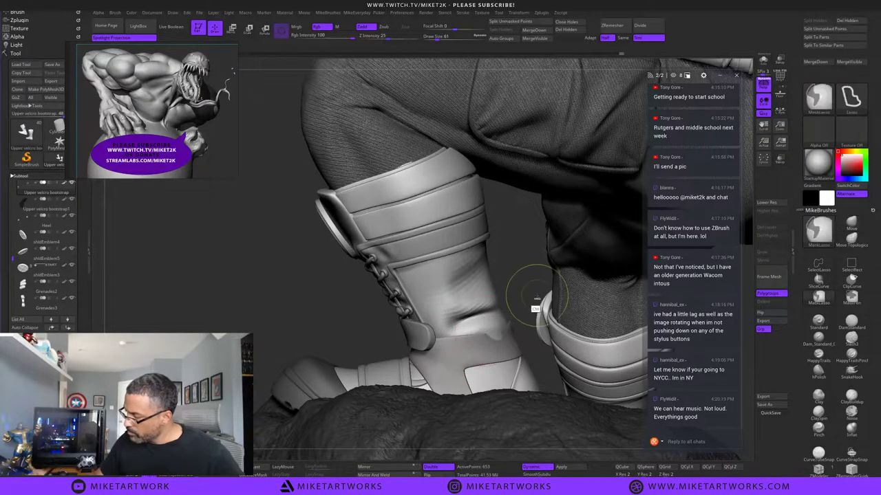
pyautogui.keyDown('alt'); pyautogui.click(496, 334); pyautogui.keyUp('alt')
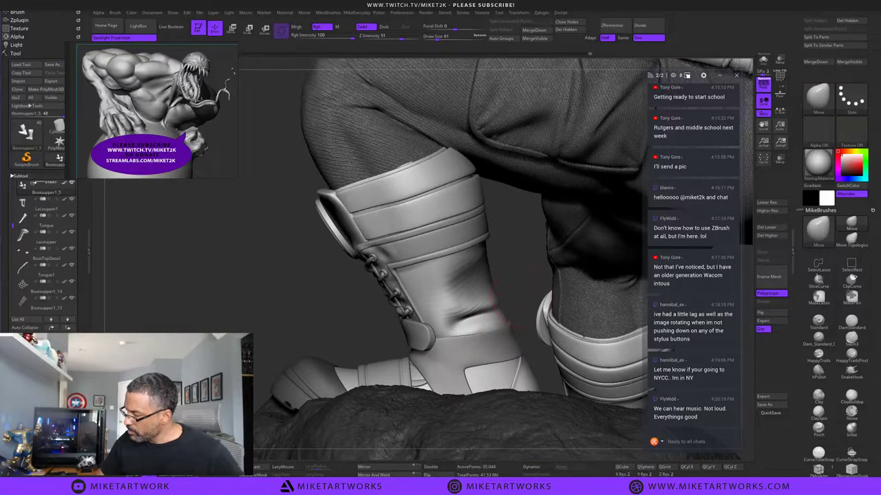
# Carve a crease along the upper just above the ankle strap with the DamStandard brush and undo the last stroke.
pyautogui.click(851, 322)
pyautogui.moveTo(456, 335); pyautogui.dragTo(494, 333)
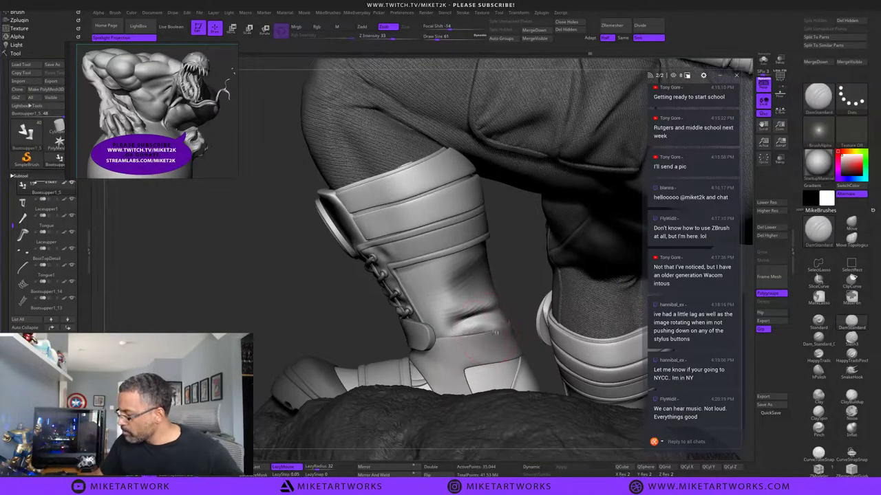
pyautogui.moveTo(524, 280)
pyautogui.mouseDown()
pyautogui.moveTo(540, 300)
pyautogui.moveTo(550, 292)
pyautogui.moveTo(540, 300)
pyautogui.moveTo(522, 281)
pyautogui.mouseUp()
pyautogui.moveTo(435, 288)
pyautogui.mouseDown()
pyautogui.moveTo(465, 281)
pyautogui.moveTo(409, 141)
pyautogui.moveTo(405, 103)
pyautogui.mouseUp()
pyautogui.hotkey('ctrl', 'z')
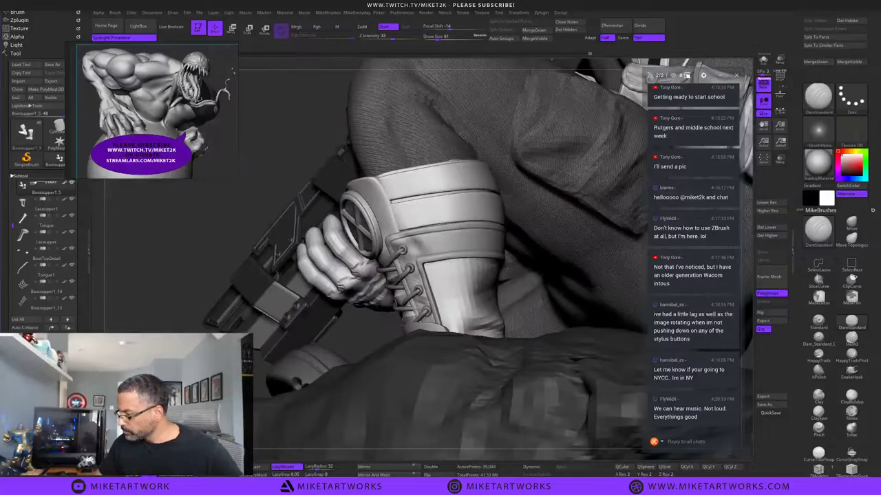
# Isolate the boot upper and deepen the crease above the ankle with the DamStandard brush.
pyautogui.click(763, 61)
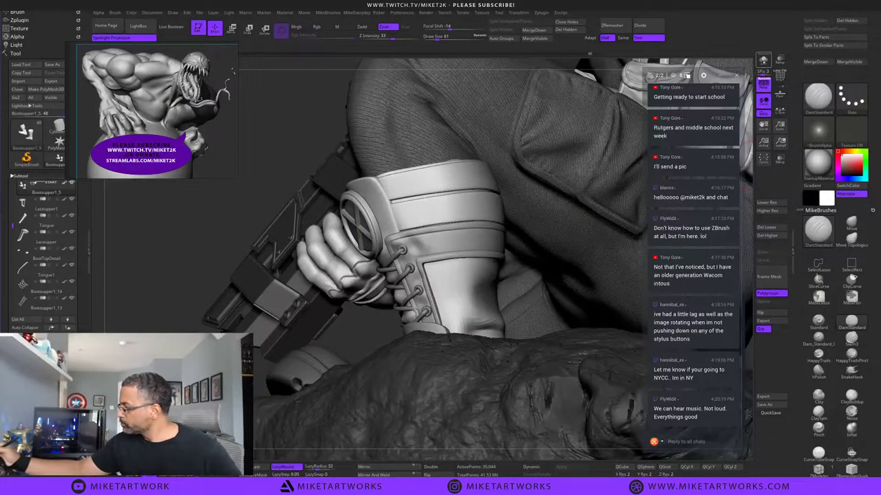
pyautogui.moveTo(539, 321); pyautogui.dragTo(572, 305)
pyautogui.keyDown('shift'); pyautogui.moveTo(509, 281); pyautogui.dragTo(481, 292); pyautogui.keyUp('shift')
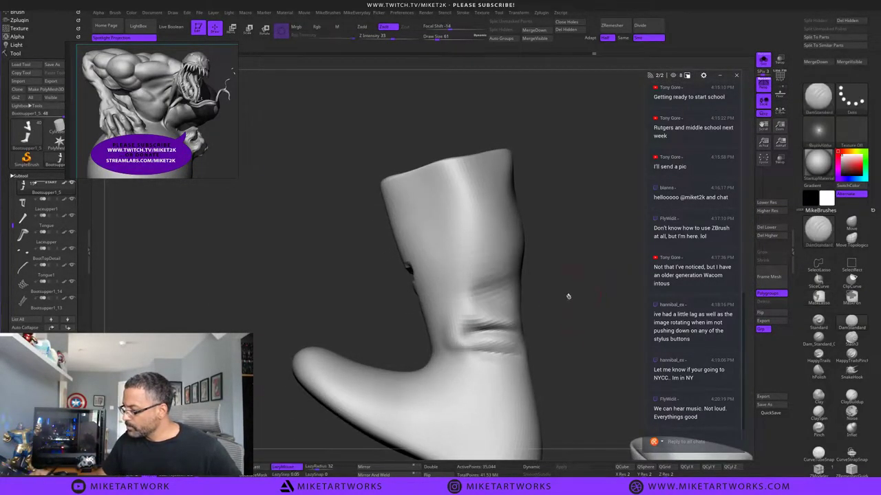
pyautogui.moveTo(566, 317); pyautogui.dragTo(543, 320)
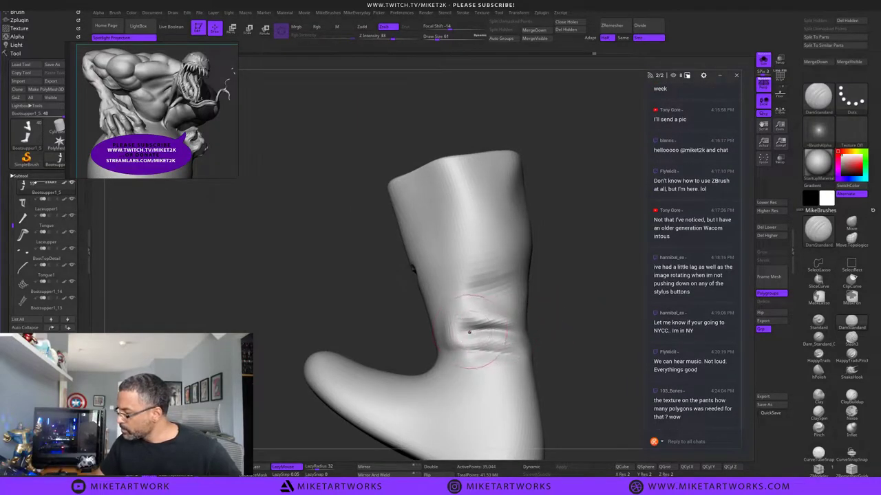
pyautogui.moveTo(468, 330); pyautogui.dragTo(485, 332)
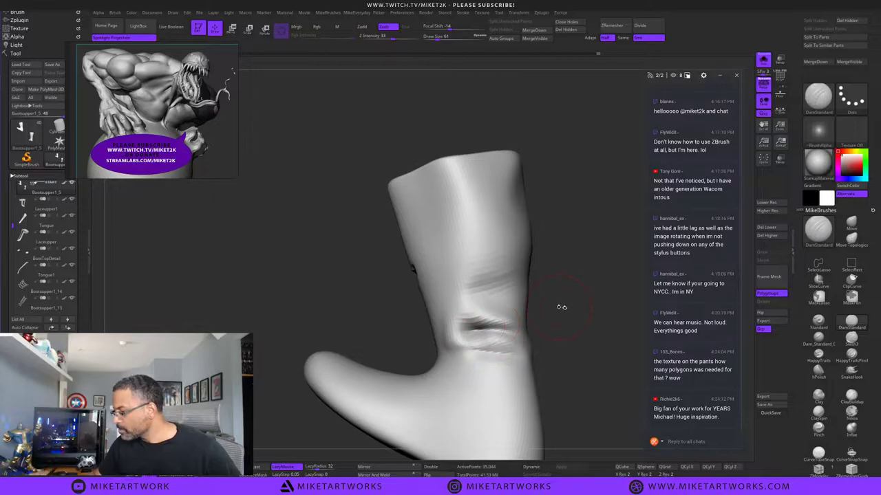
pyautogui.moveTo(562, 307)
pyautogui.mouseDown()
pyautogui.moveTo(573, 311)
pyautogui.moveTo(565, 277)
pyautogui.moveTo(522, 260)
pyautogui.moveTo(537, 287)
pyautogui.mouseUp()
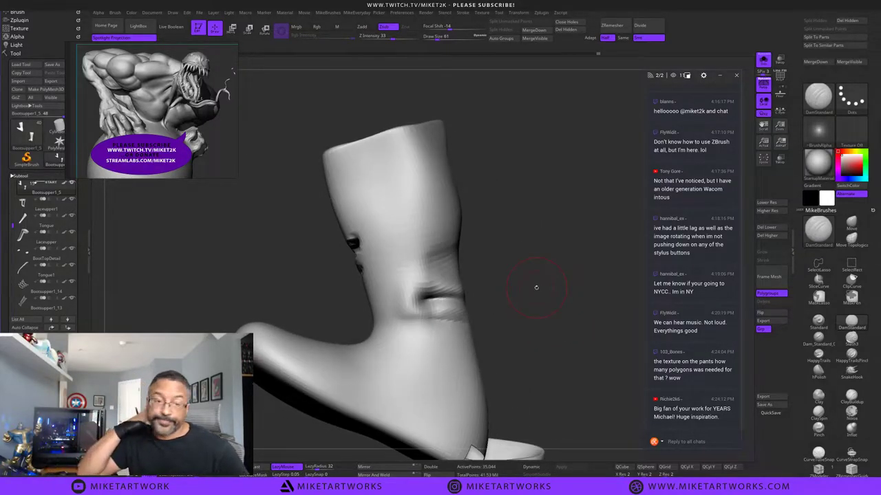
# Carve finer strokes into the ankle crease with the DamStandard brush at draw size 39, then undo the last stroke.
pyautogui.moveTo(555, 304)
pyautogui.mouseDown()
pyautogui.moveTo(524, 303)
pyautogui.moveTo(557, 301)
pyautogui.mouseUp()
pyautogui.press('s')
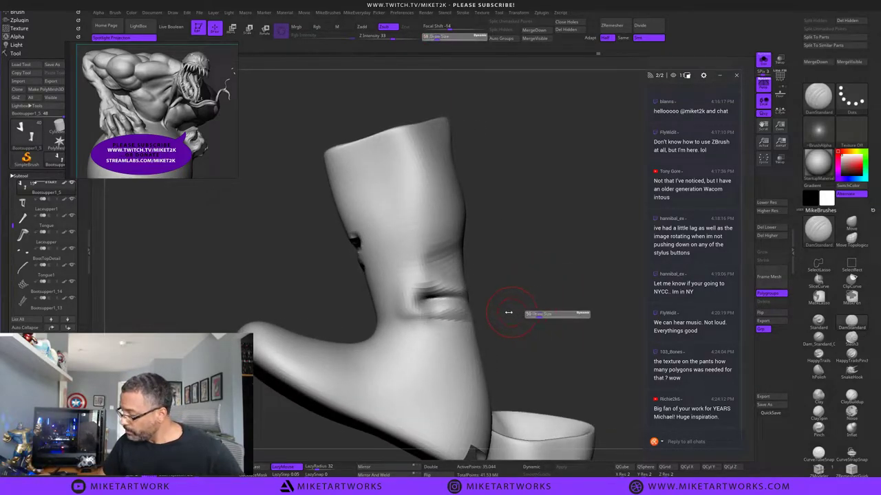
pyautogui.moveTo(471, 319); pyautogui.dragTo(476, 319)
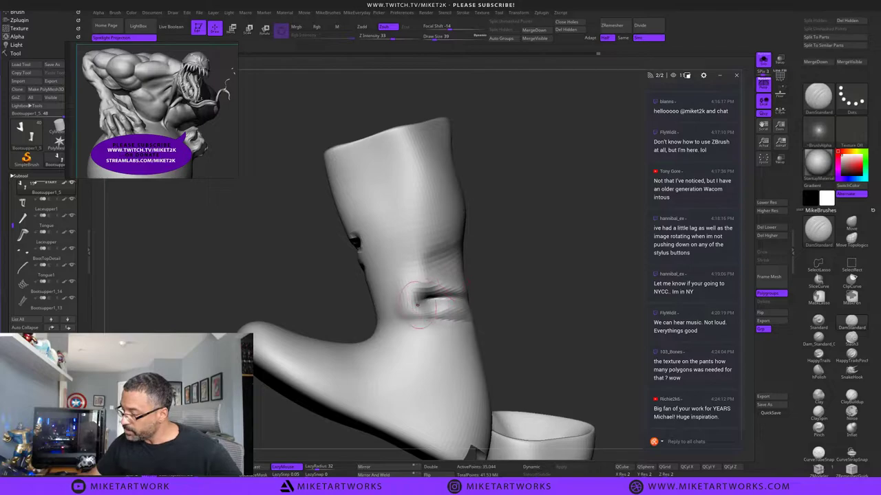
pyautogui.moveTo(417, 305); pyautogui.dragTo(441, 298)
pyautogui.moveTo(516, 246)
pyautogui.mouseDown()
pyautogui.moveTo(490, 241)
pyautogui.moveTo(506, 240)
pyautogui.mouseUp()
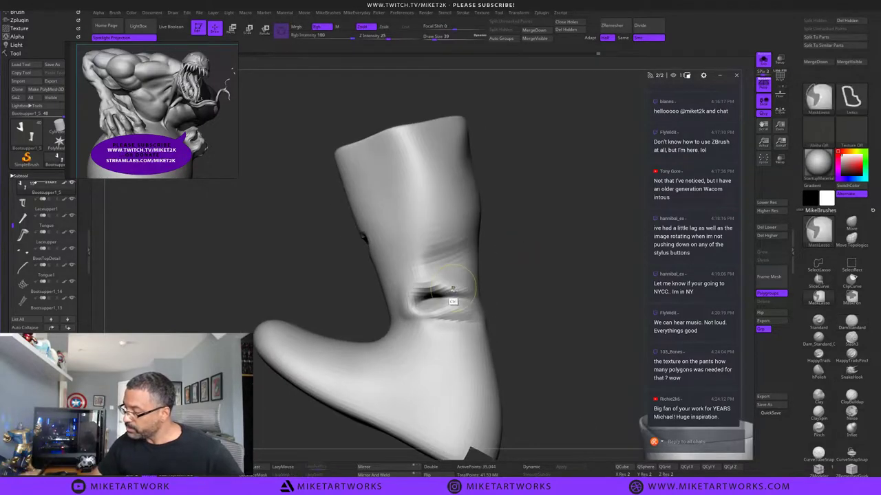
pyautogui.hotkey('ctrl', 'z')
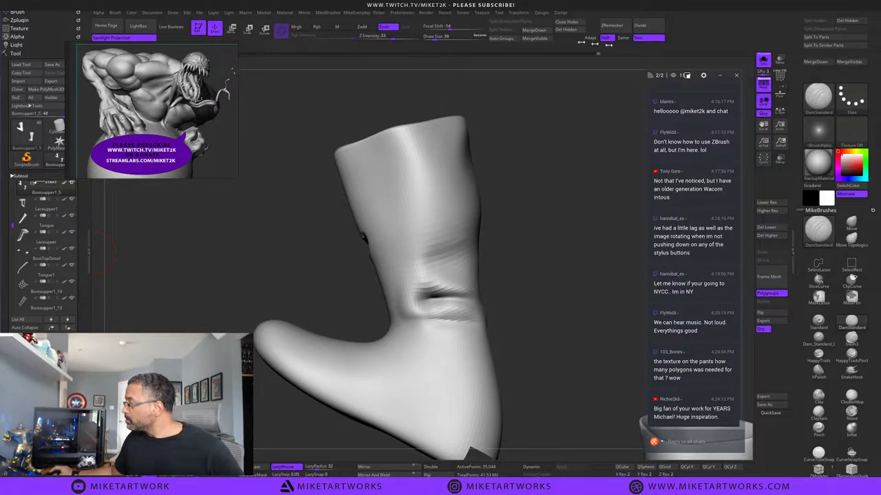
# Bring back the hidden parts and check the creased boot on the full figure.
pyautogui.click(764, 61)
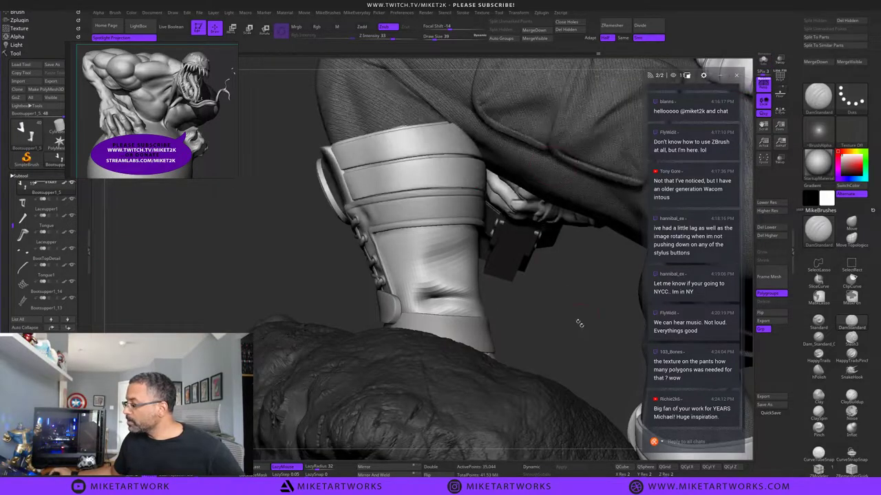
pyautogui.press('f')
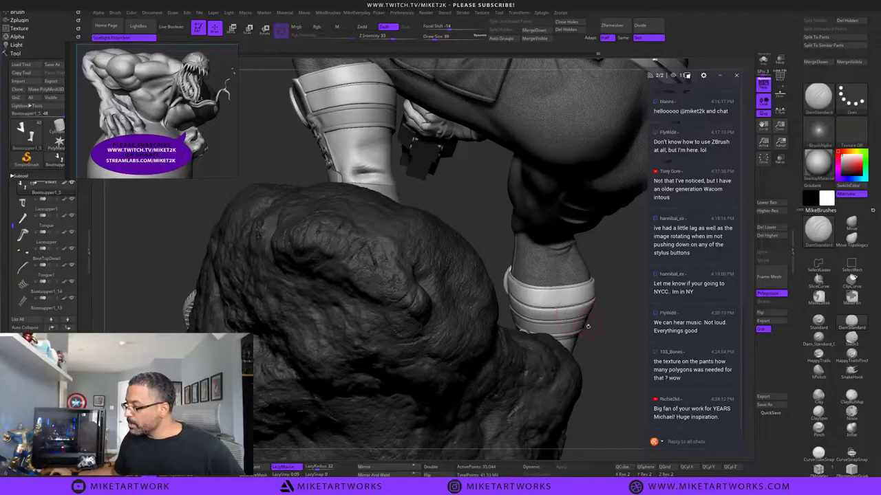
pyautogui.press('f')
pyautogui.moveTo(502, 312); pyautogui.dragTo(608, 222)
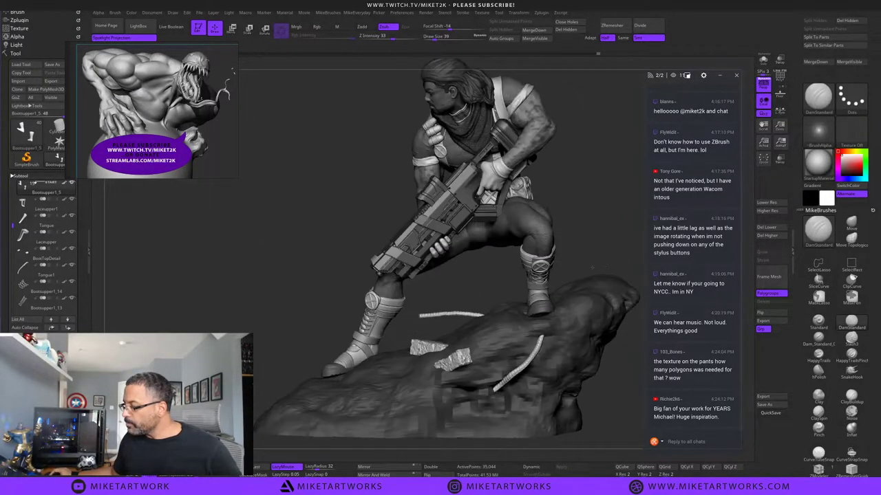
# Select the pants, isolate them and examine their fabric texture up close around the thigh and crotch.
pyautogui.keyDown('alt'); pyautogui.moveTo(575, 190); pyautogui.dragTo(449, 273); pyautogui.keyUp('alt')
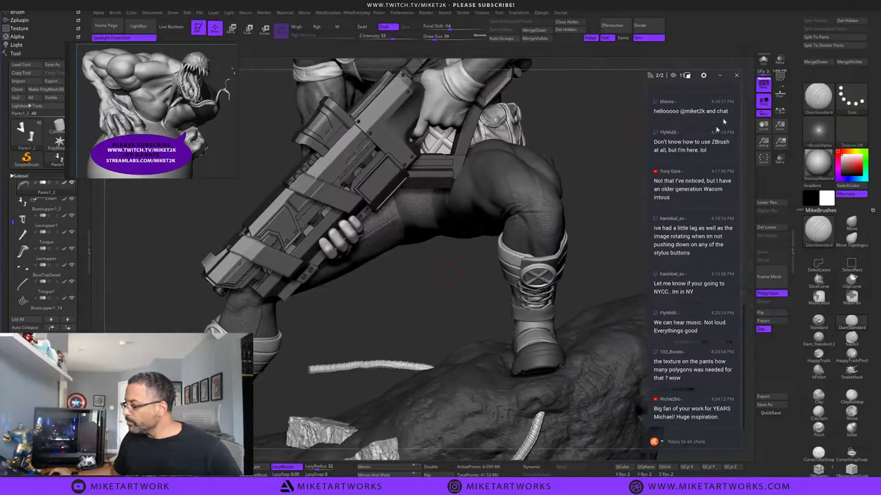
pyautogui.click(762, 61)
pyautogui.moveTo(385, 345); pyautogui.dragTo(447, 368)
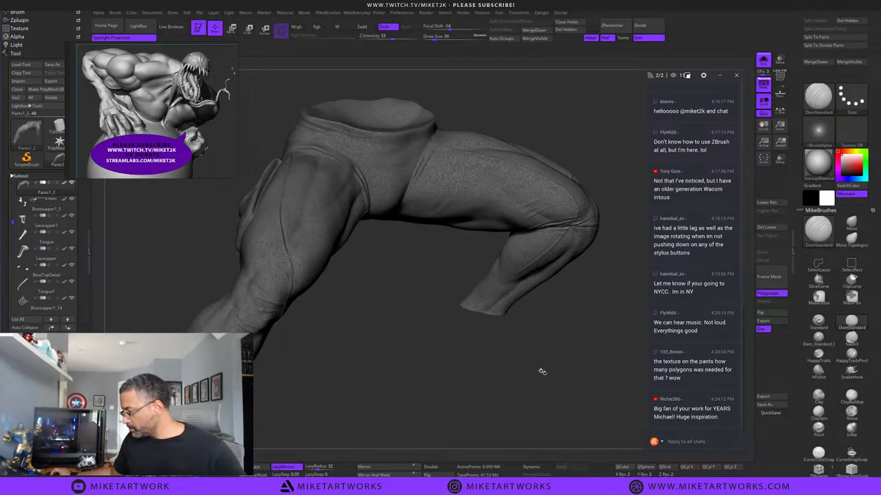
pyautogui.moveTo(542, 372)
pyautogui.mouseDown()
pyautogui.moveTo(387, 361)
pyautogui.moveTo(435, 379)
pyautogui.moveTo(554, 381)
pyautogui.moveTo(479, 377)
pyautogui.moveTo(493, 300)
pyautogui.mouseUp()
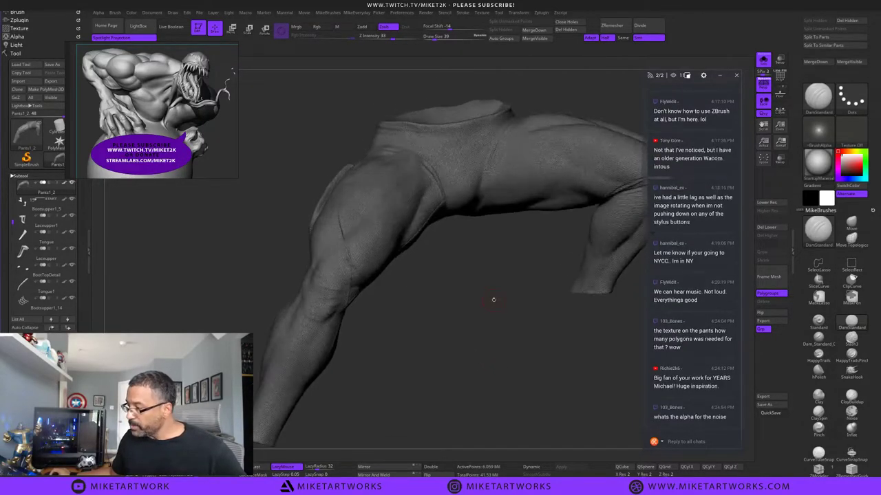
pyautogui.moveTo(513, 334); pyautogui.dragTo(470, 347)
pyautogui.moveTo(486, 379); pyautogui.dragTo(468, 357)
pyautogui.moveTo(436, 326)
pyautogui.keyDown('alt'); pyautogui.mouseDown()
pyautogui.moveTo(380, 307)
pyautogui.moveTo(474, 364)
pyautogui.moveTo(476, 376)
pyautogui.moveTo(473, 362)
pyautogui.moveTo(480, 378)
pyautogui.mouseUp(); pyautogui.keyUp('alt')
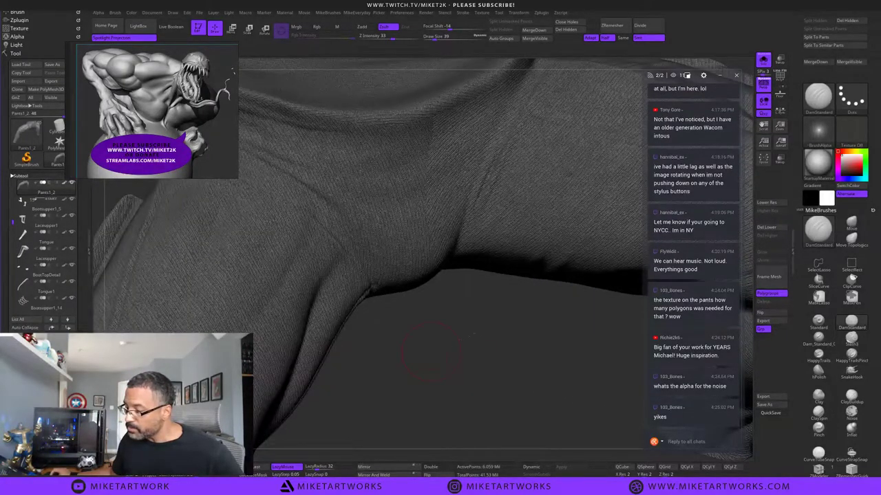
pyautogui.moveTo(431, 349); pyautogui.dragTo(567, 292)
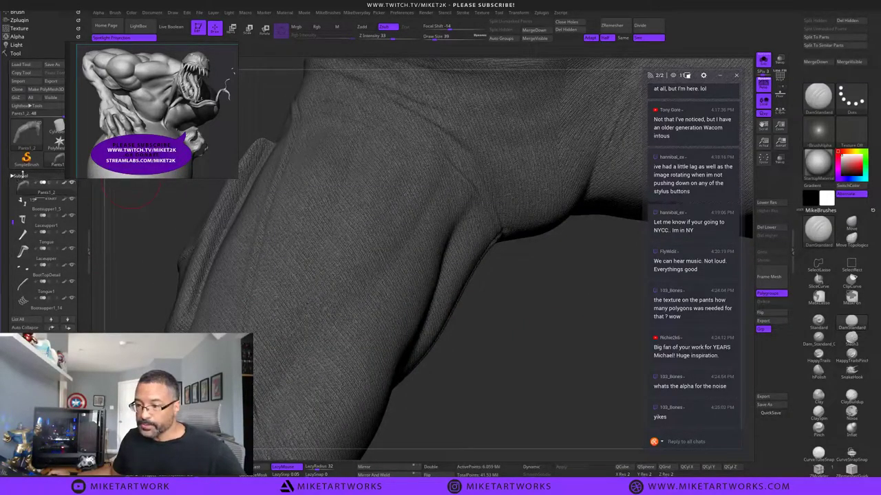
# Open the pants' surface noise settings in NoiseMaker, inspect the noise on the preview and close the editor.
pyautogui.click(20, 176)
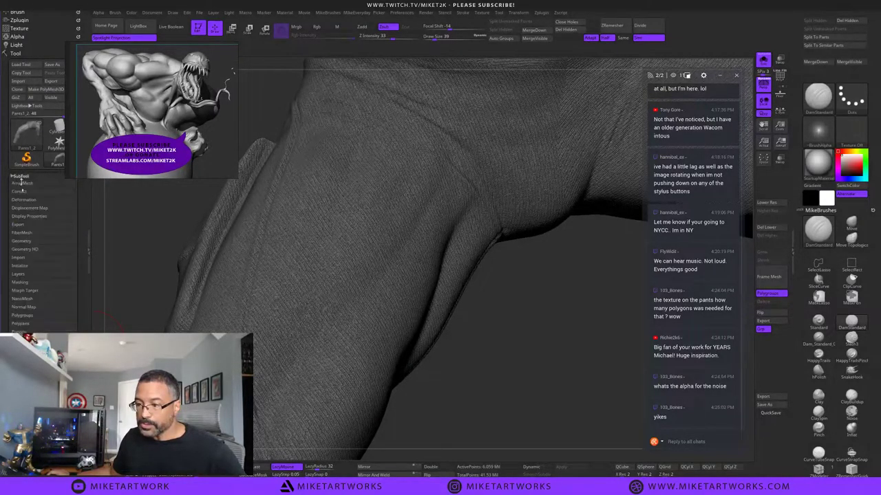
pyautogui.click(20, 340)
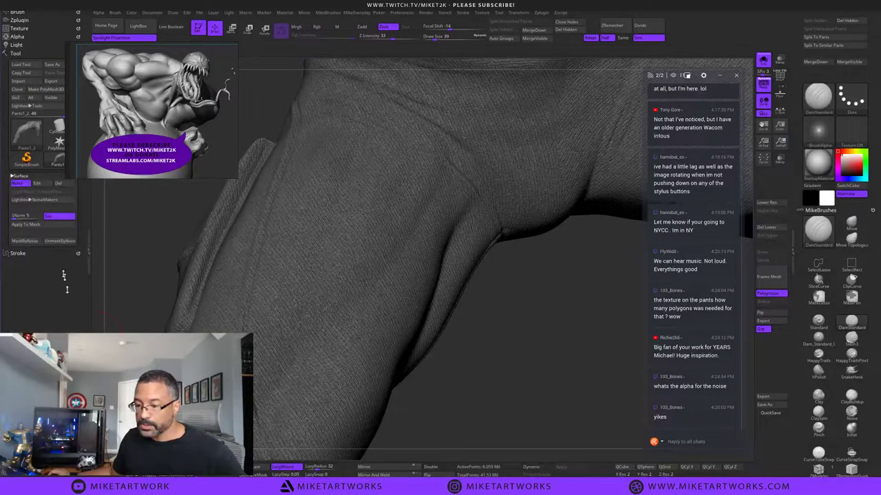
pyautogui.click(38, 183)
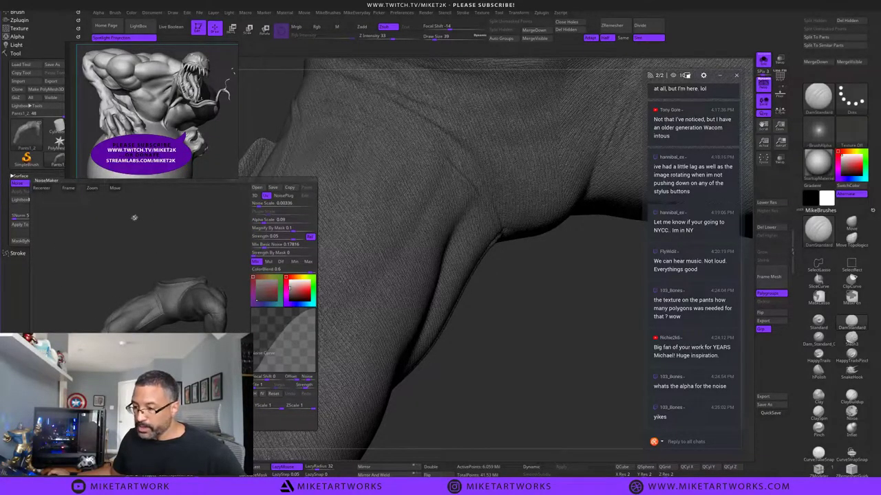
pyautogui.moveTo(172, 221); pyautogui.dragTo(141, 218)
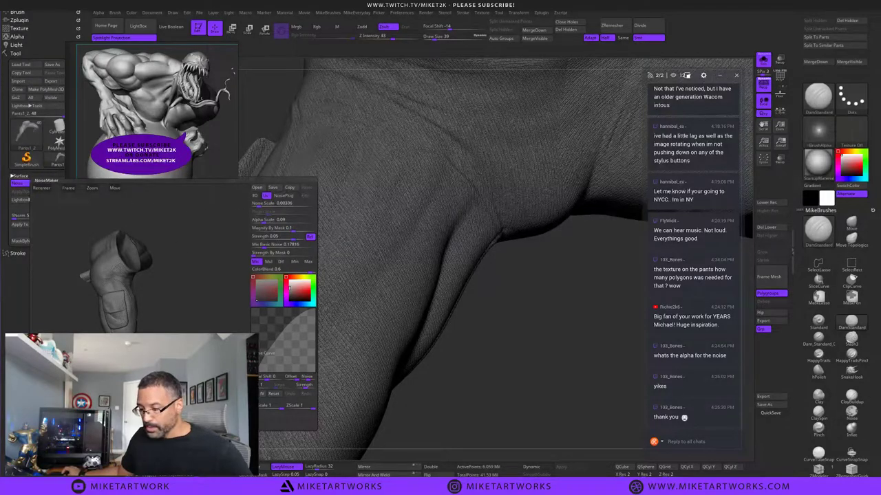
pyautogui.click(86, 423)
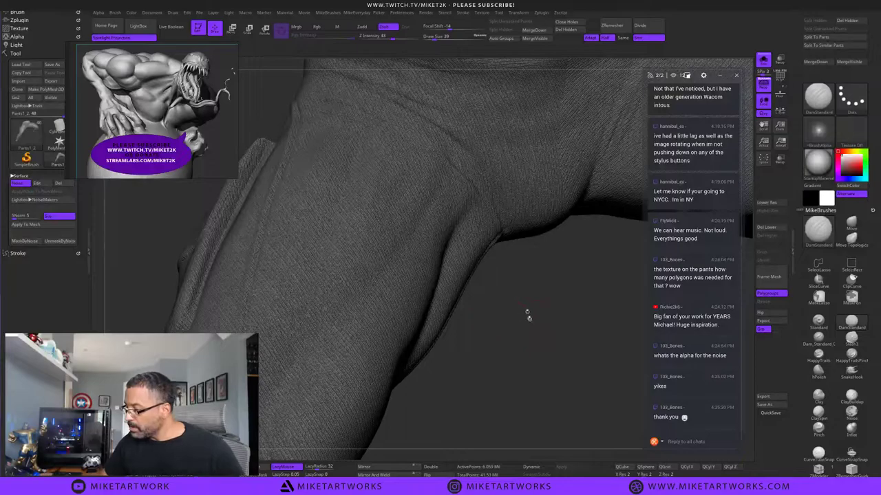
# Show all parts again and examine the textured pants and boots on the figure from several angles.
pyautogui.keyDown('alt'); pyautogui.moveTo(515, 301); pyautogui.dragTo(242, 245); pyautogui.keyUp('alt')
pyautogui.moveTo(540, 359)
pyautogui.keyDown('alt'); pyautogui.mouseDown()
pyautogui.moveTo(526, 340)
pyautogui.moveTo(539, 333)
pyautogui.moveTo(465, 367)
pyautogui.moveTo(544, 373)
pyautogui.moveTo(566, 362)
pyautogui.moveTo(558, 358)
pyautogui.mouseUp(); pyautogui.keyUp('alt')
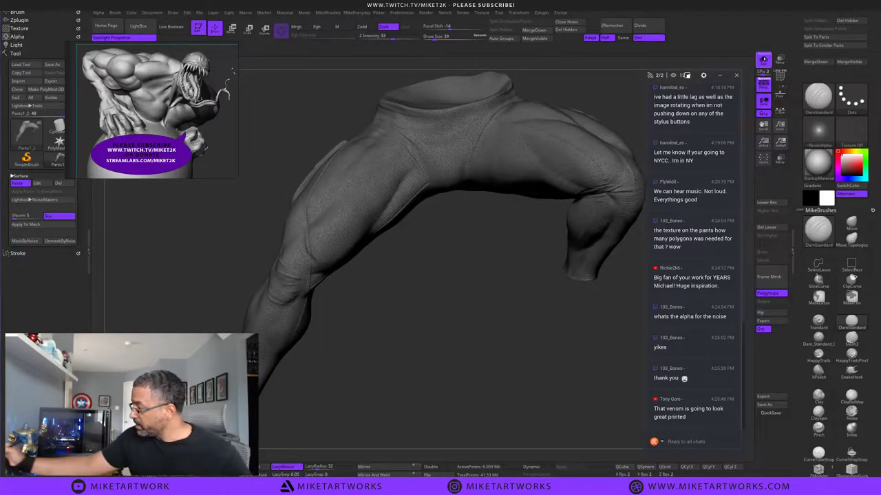
pyautogui.click(763, 61)
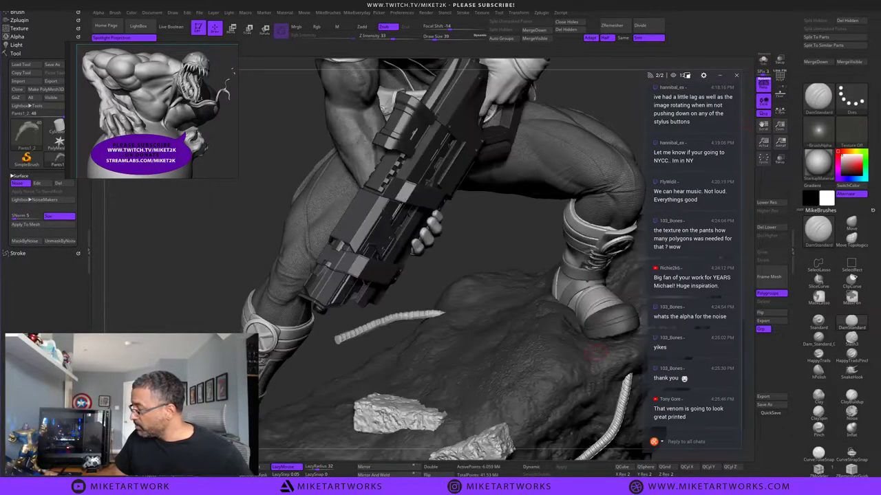
pyautogui.moveTo(518, 232); pyautogui.dragTo(440, 200)
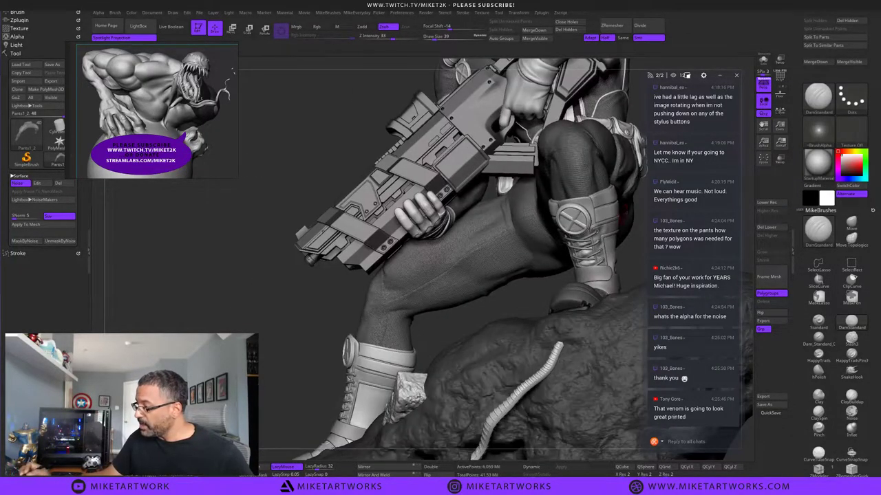
pyautogui.keyDown('alt'); pyautogui.moveTo(539, 293); pyautogui.dragTo(520, 265); pyautogui.keyUp('alt')
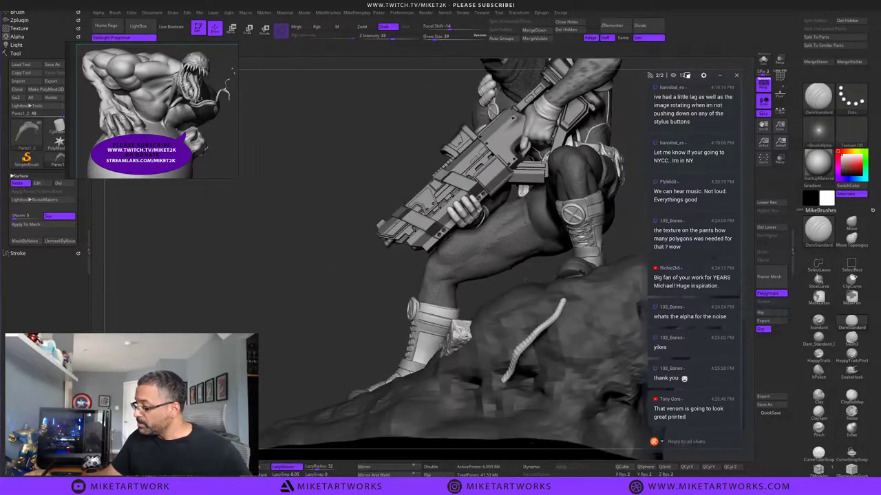
pyautogui.moveTo(357, 318); pyautogui.dragTo(347, 322)
pyautogui.keyDown('alt'); pyautogui.moveTo(623, 291); pyautogui.dragTo(593, 260); pyautogui.keyUp('alt')
# Select the belt, isolate it and examine its pouches and round buckle from the front.
pyautogui.keyDown('alt'); pyautogui.click(492, 219); pyautogui.keyUp('alt')
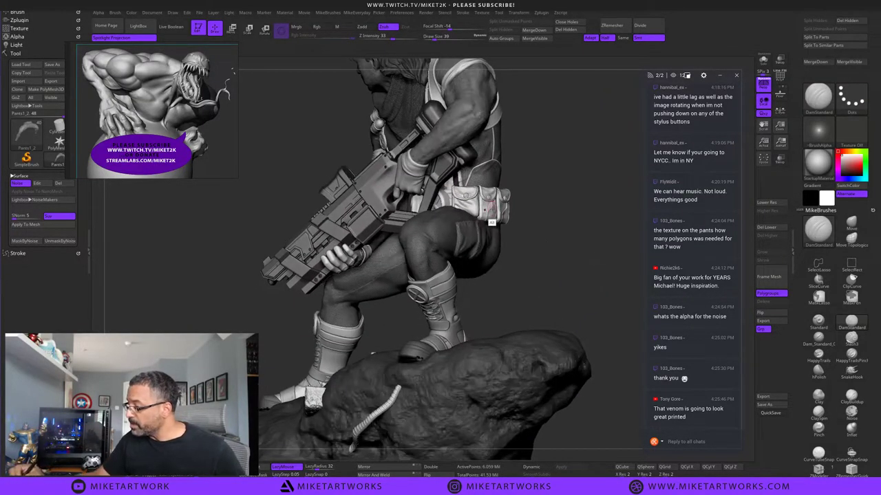
pyautogui.click(763, 62)
pyautogui.moveTo(624, 168); pyautogui.dragTo(612, 219)
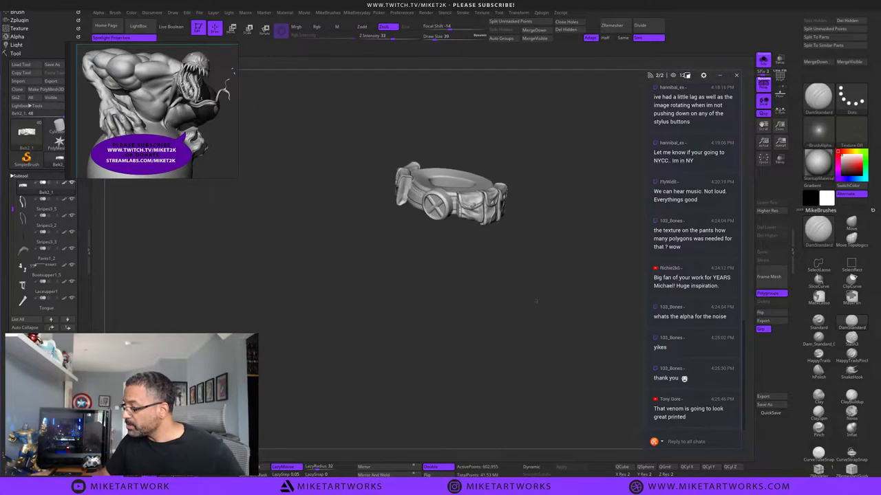
pyautogui.keyDown('alt'); pyautogui.moveTo(536, 296); pyautogui.dragTo(570, 419); pyautogui.keyUp('alt')
pyautogui.press('s')
pyautogui.moveTo(574, 347); pyautogui.dragTo(594, 286)
pyautogui.press('space')
pyautogui.hotkey('shift', 'f')
pyautogui.press('space')
pyautogui.click(609, 437)
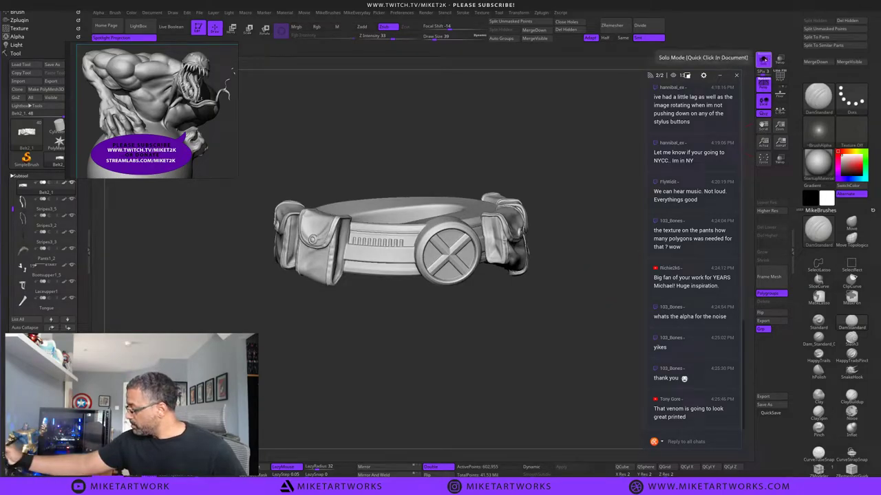
# Show the whole figure again, inspect the belt, legs and boots together, and browse the subtools to the boot parts.
pyautogui.click(763, 60)
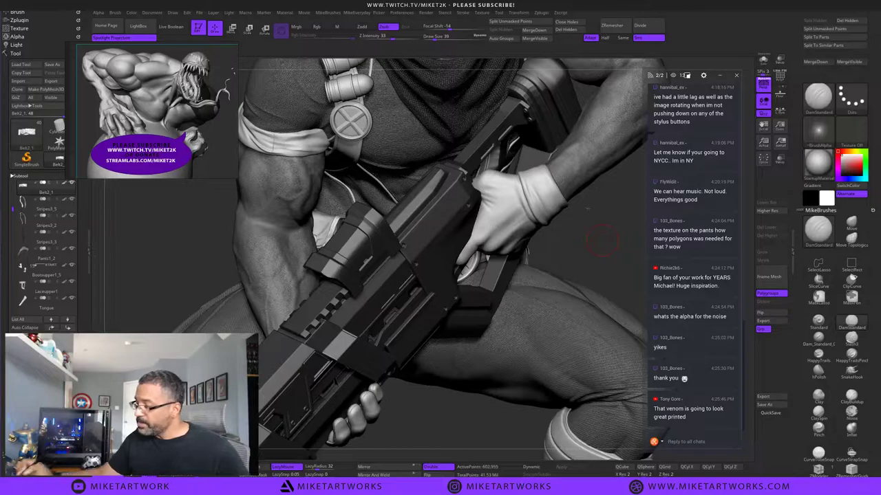
pyautogui.keyDown('alt'); pyautogui.moveTo(602, 241); pyautogui.dragTo(608, 278); pyautogui.keyUp('alt')
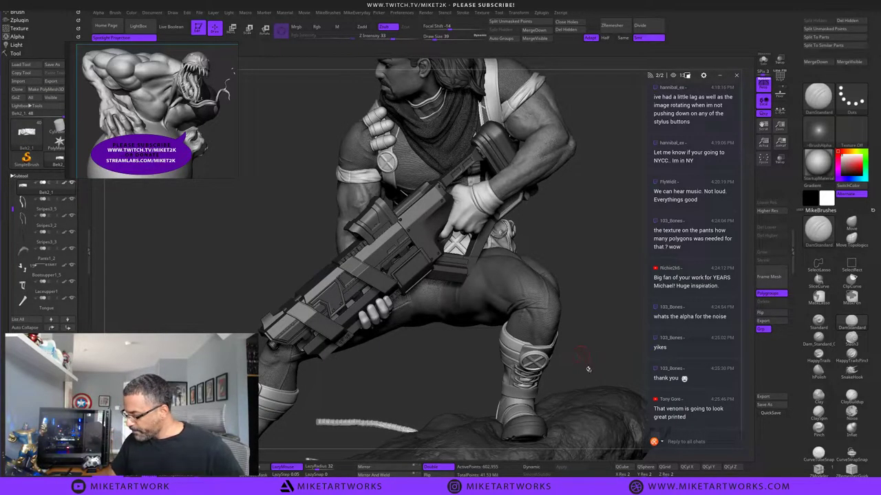
pyautogui.keyDown('alt'); pyautogui.moveTo(583, 358); pyautogui.dragTo(593, 385); pyautogui.keyUp('alt')
pyautogui.moveTo(606, 353); pyautogui.dragTo(609, 386)
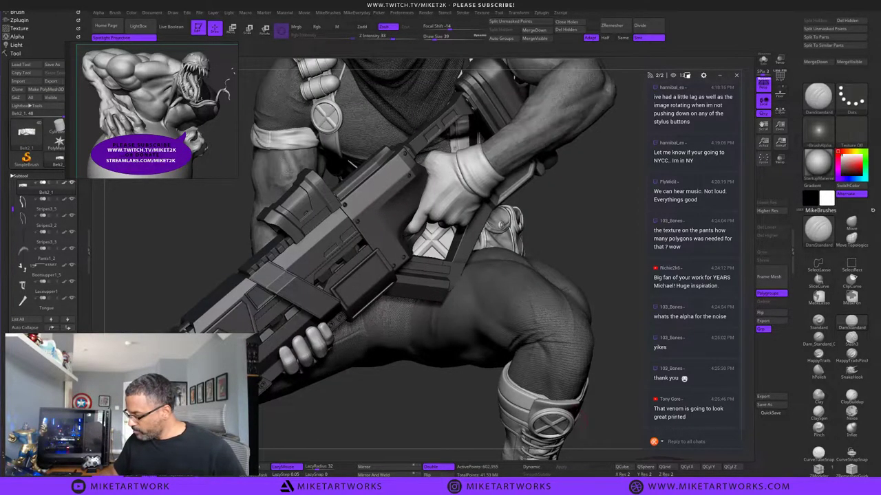
pyautogui.keyDown('alt'); pyautogui.moveTo(604, 282); pyautogui.dragTo(600, 257); pyautogui.keyUp('alt')
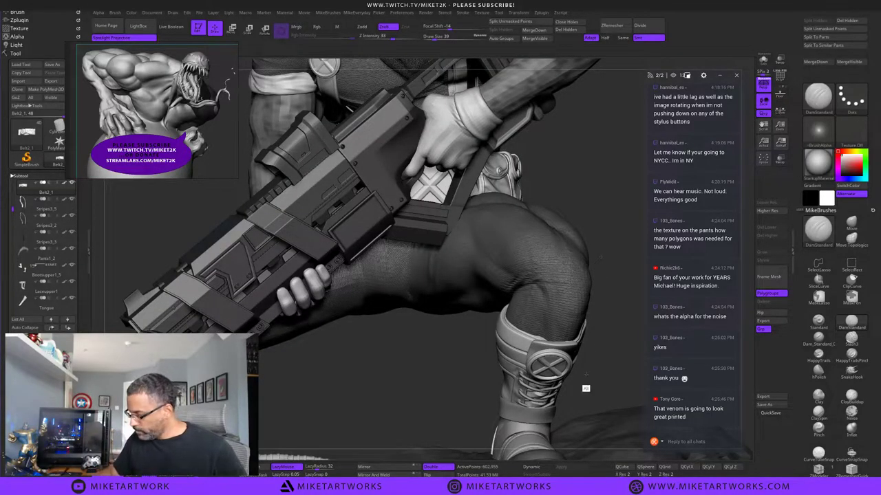
pyautogui.keyDown('alt'); pyautogui.moveTo(589, 375); pyautogui.dragTo(614, 289); pyautogui.keyUp('alt')
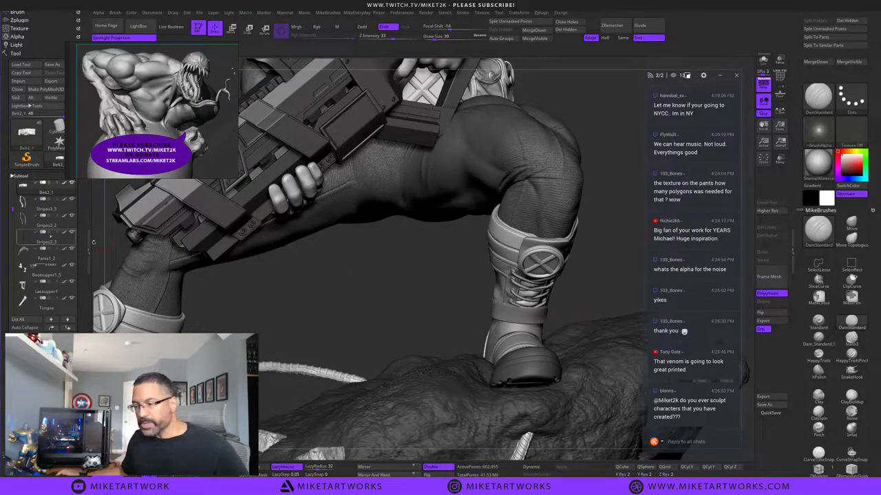
pyautogui.moveTo(12, 208); pyautogui.dragTo(15, 237)
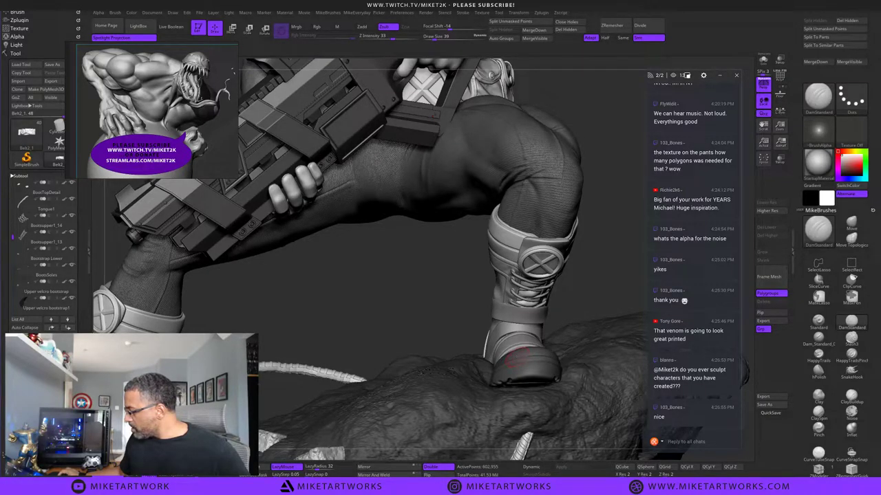
# Select the boot upper subtool and hide the CL_slope2_2, Stones, Gun and Rebar subtools.
pyautogui.moveTo(48, 225)
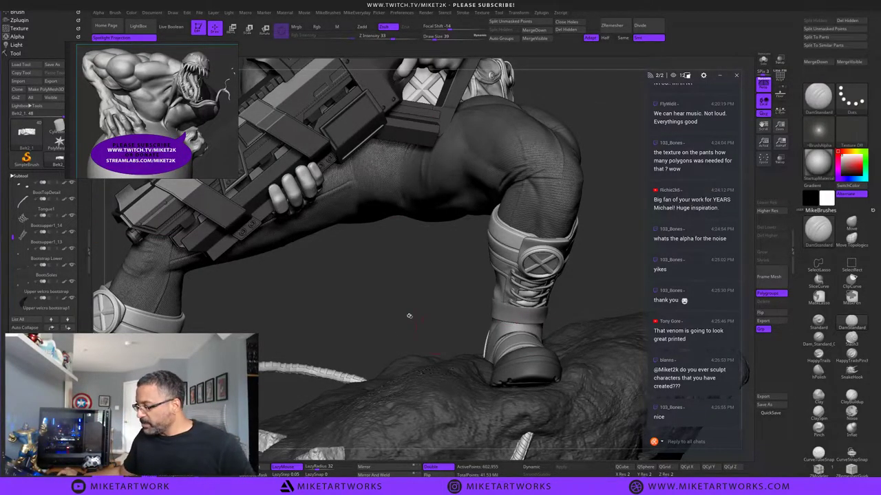
pyautogui.moveTo(451, 327)
pyautogui.mouseDown()
pyautogui.moveTo(462, 328)
pyautogui.moveTo(442, 320)
pyautogui.mouseUp()
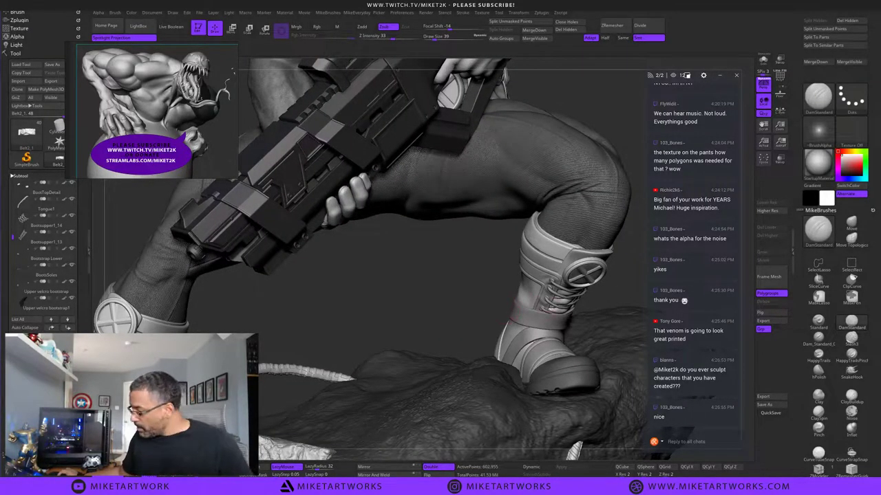
pyautogui.keyDown('alt'); pyautogui.click(533, 294); pyautogui.keyUp('alt')
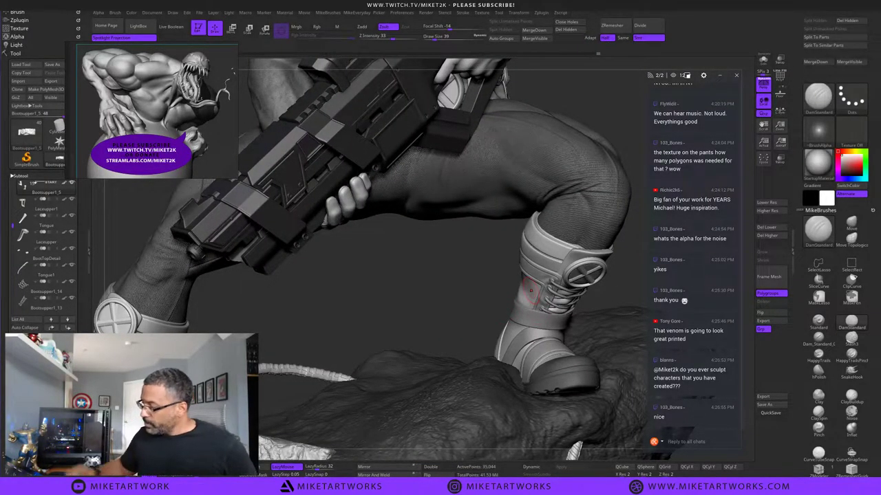
pyautogui.keyDown('alt'); pyautogui.moveTo(624, 275); pyautogui.dragTo(578, 248); pyautogui.keyUp('alt')
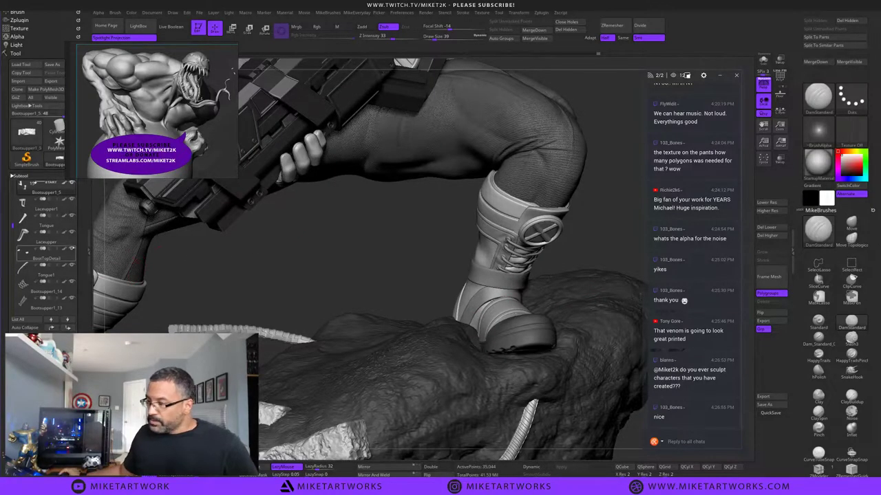
pyautogui.moveTo(12, 227); pyautogui.dragTo(10, 249)
pyautogui.scroll(-4, 10, 249)
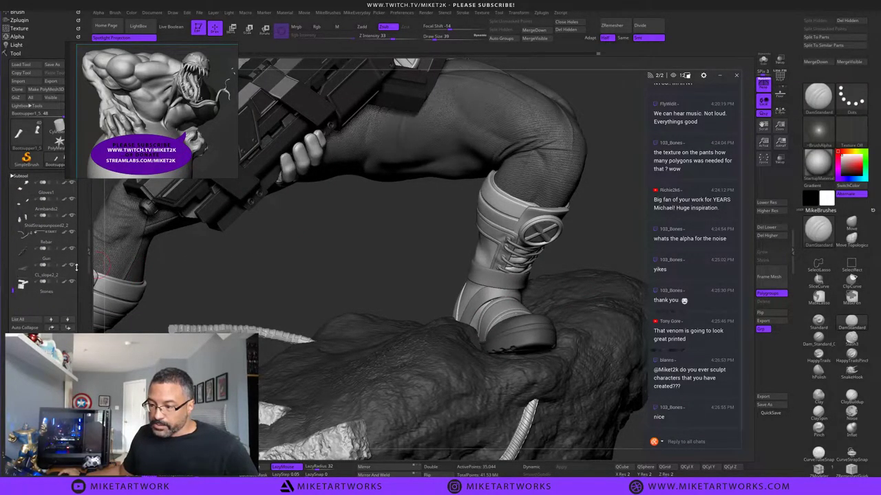
pyautogui.click(71, 266)
pyautogui.click(72, 283)
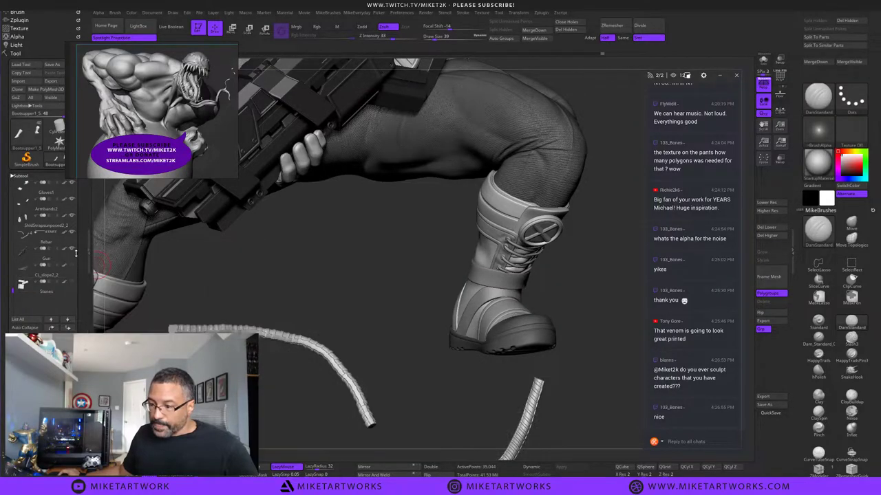
pyautogui.click(72, 249)
pyautogui.click(72, 232)
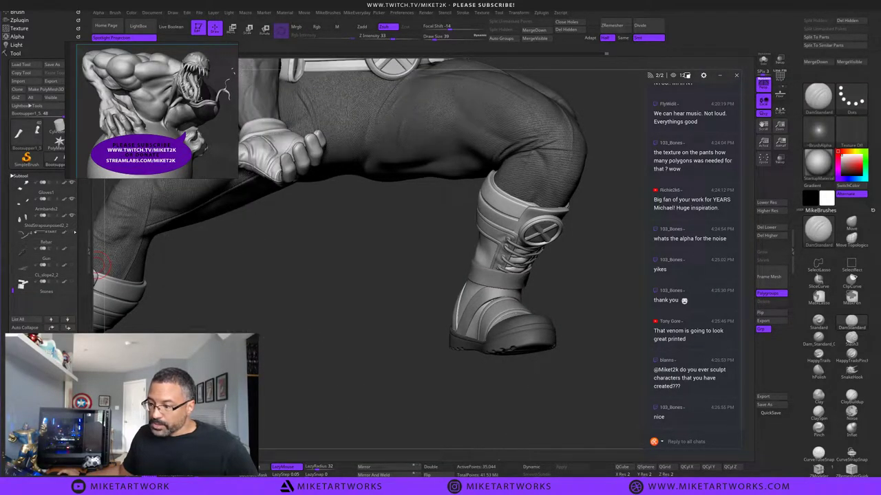
# Examine the whole figure, then its arms, belt and legs up close, with the gun and rock base hidden.
pyautogui.moveTo(350, 344)
pyautogui.keyDown('alt'); pyautogui.mouseDown()
pyautogui.moveTo(341, 286)
pyautogui.moveTo(398, 407)
pyautogui.moveTo(413, 390)
pyautogui.mouseUp(); pyautogui.keyUp('alt')
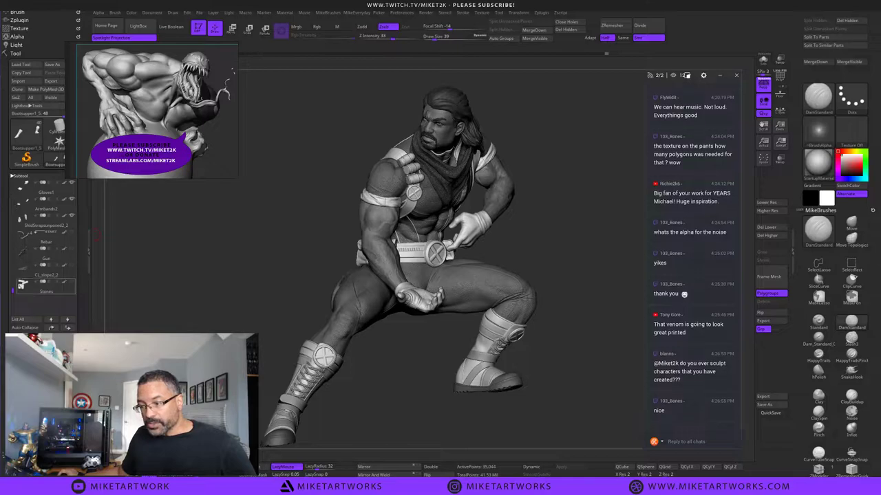
pyautogui.moveTo(13, 291); pyautogui.dragTo(14, 223)
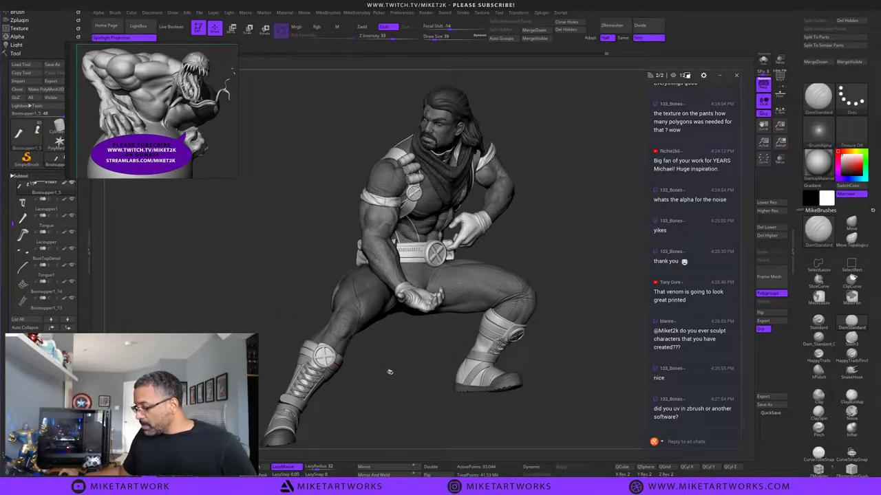
pyautogui.moveTo(389, 371)
pyautogui.mouseDown()
pyautogui.moveTo(377, 366)
pyautogui.moveTo(382, 383)
pyautogui.moveTo(443, 355)
pyautogui.mouseUp()
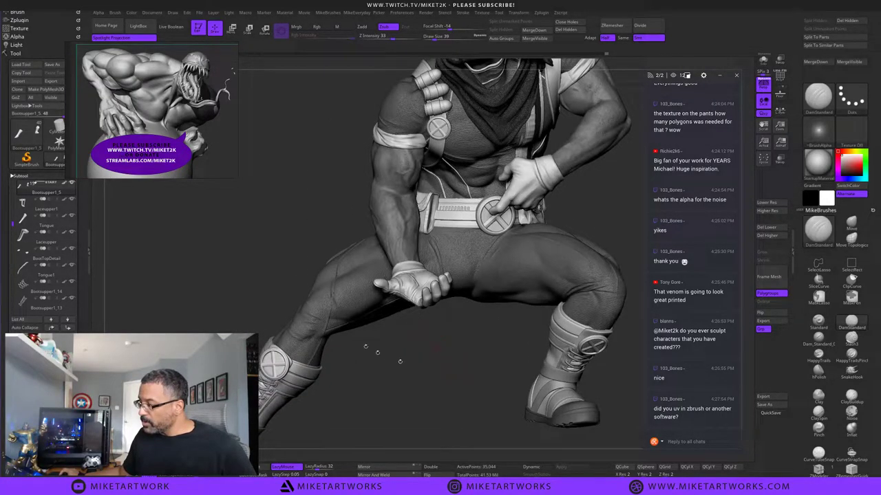
pyautogui.moveTo(258, 286); pyautogui.dragTo(268, 285)
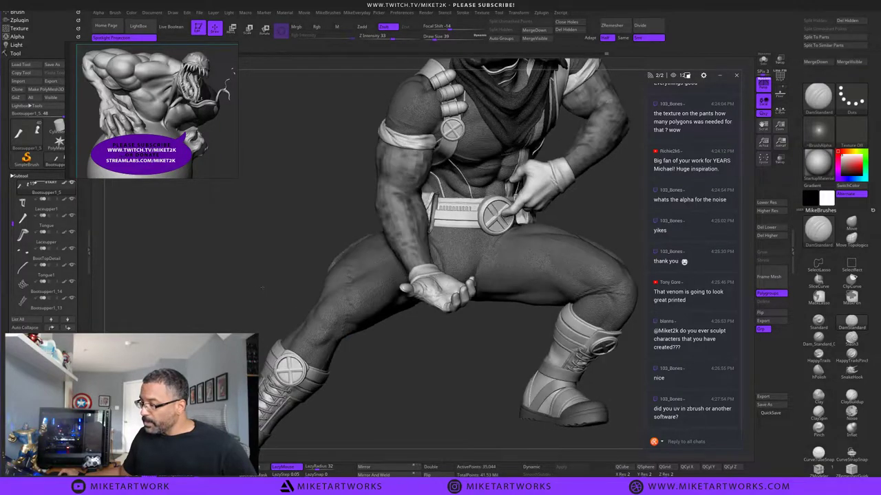
pyautogui.keyDown('alt'); pyautogui.moveTo(206, 244); pyautogui.dragTo(164, 253); pyautogui.keyUp('alt')
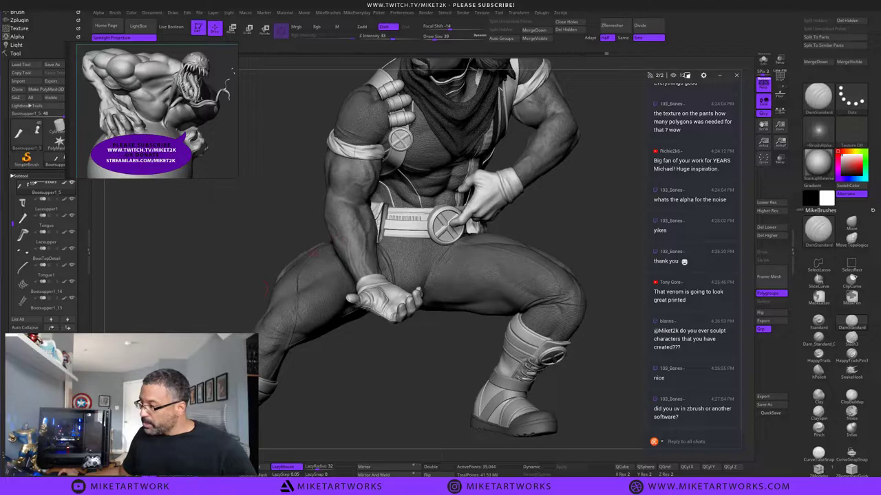
# Select the shirt, isolate it and examine its fabric texture and folds across the chest, waist and side.
pyautogui.keyDown('alt'); pyautogui.click(422, 167); pyautogui.keyUp('alt')
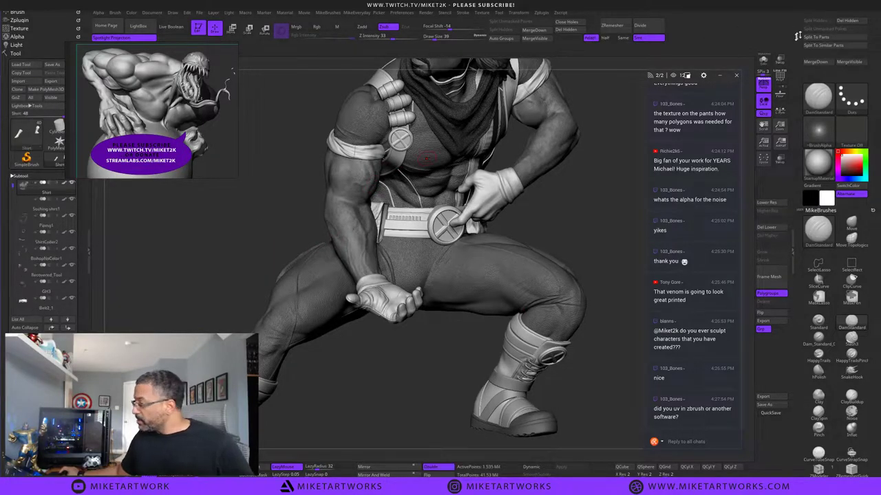
pyautogui.click(763, 62)
pyautogui.keyDown('alt'); pyautogui.moveTo(581, 268); pyautogui.dragTo(566, 441); pyautogui.keyUp('alt')
pyautogui.moveTo(537, 303); pyautogui.dragTo(622, 360)
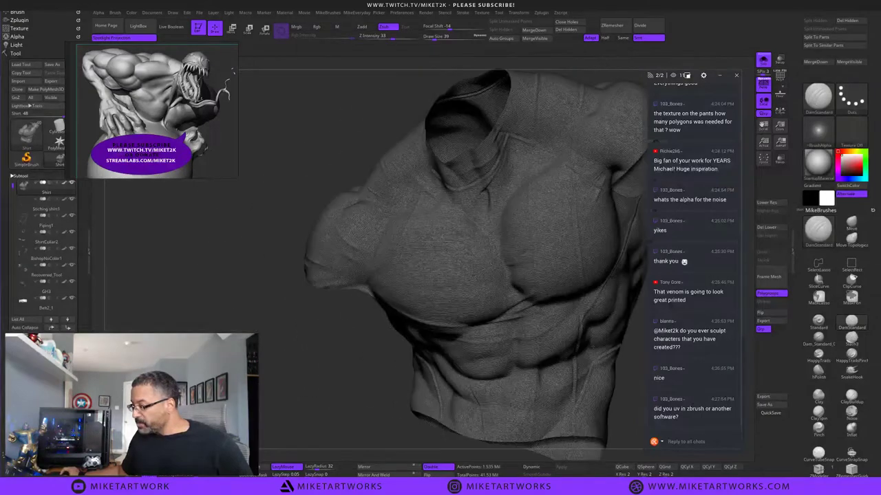
pyautogui.moveTo(387, 383); pyautogui.dragTo(271, 372)
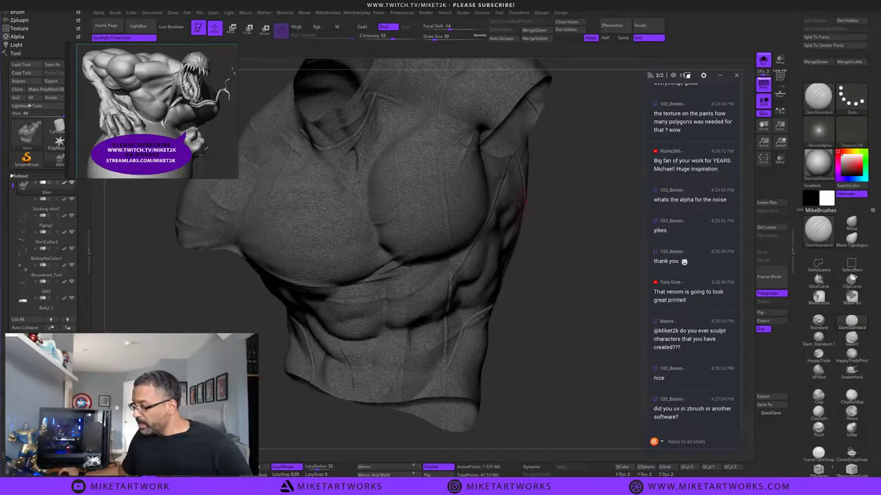
pyautogui.moveTo(608, 260); pyautogui.dragTo(626, 241)
pyautogui.keyDown('alt'); pyautogui.moveTo(619, 296); pyautogui.dragTo(622, 258); pyautogui.keyUp('alt')
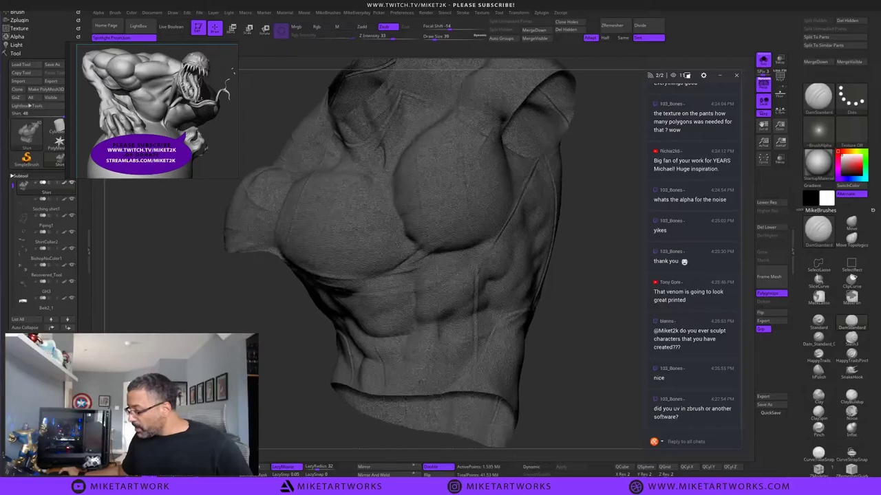
pyautogui.keyDown('alt'); pyautogui.moveTo(595, 298); pyautogui.dragTo(609, 344); pyautogui.keyUp('alt')
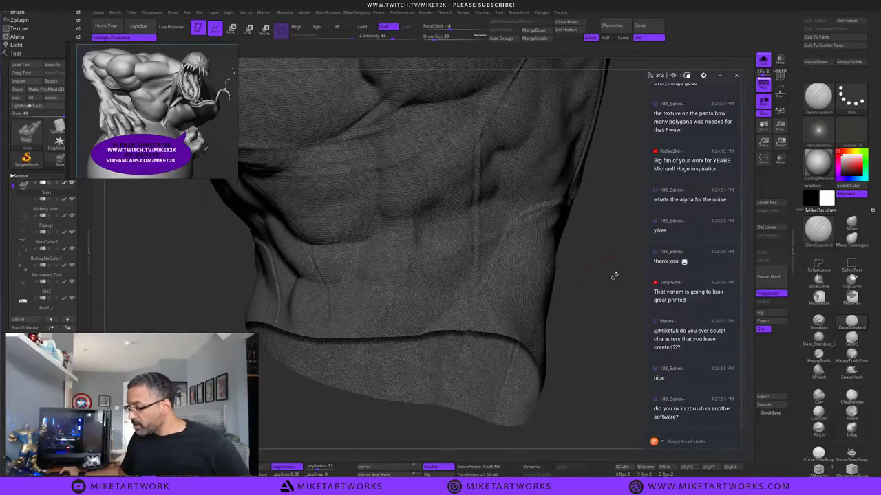
pyautogui.keyDown('alt'); pyautogui.moveTo(621, 121); pyautogui.dragTo(608, 271); pyautogui.keyUp('alt')
pyautogui.keyDown('alt'); pyautogui.moveTo(606, 373); pyautogui.dragTo(600, 435); pyautogui.keyUp('alt')
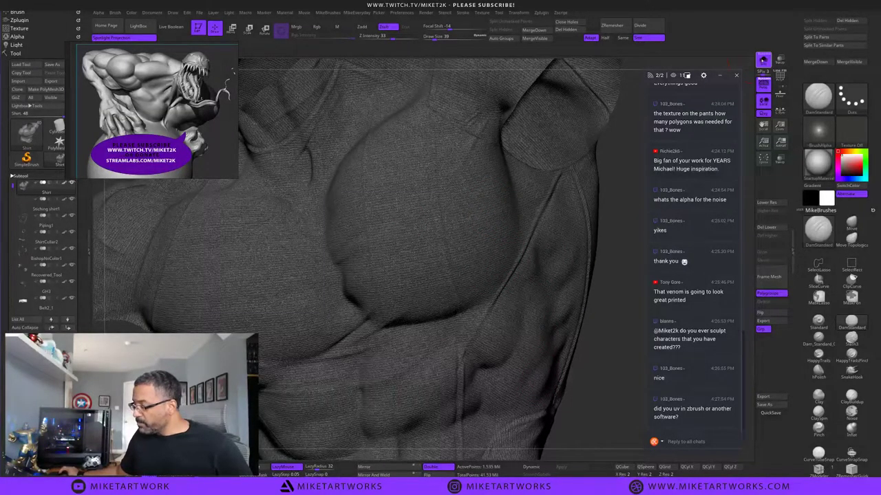
# Compare the isolated shirt with the complete upper body, ending with all the visible figure parts shown.
pyautogui.click(762, 59)
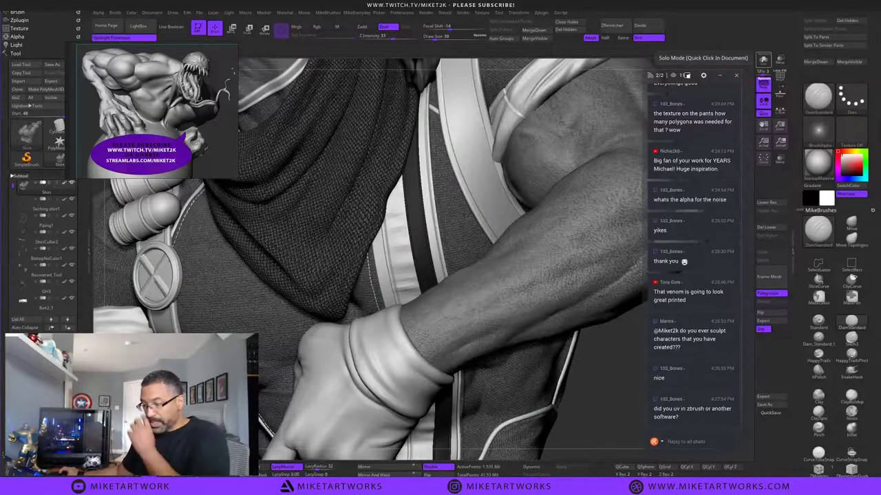
pyautogui.click(762, 59)
pyautogui.moveTo(612, 395); pyautogui.dragTo(607, 344)
pyautogui.press('f')
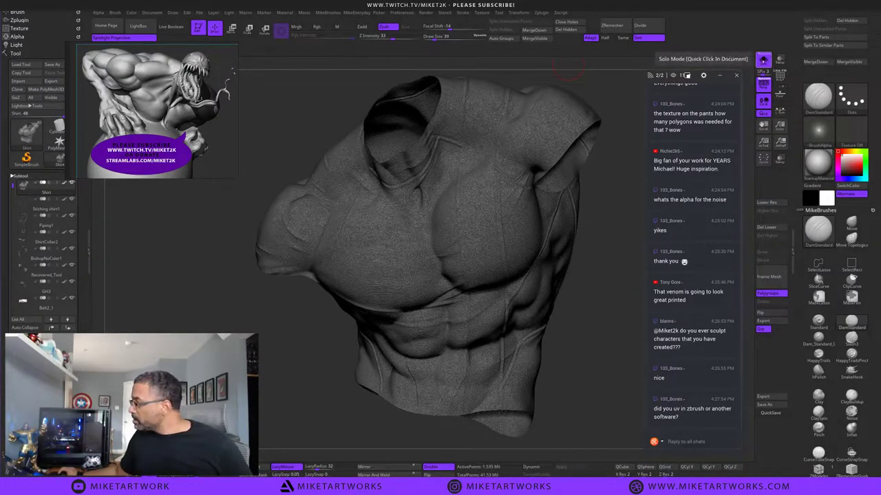
pyautogui.click(763, 60)
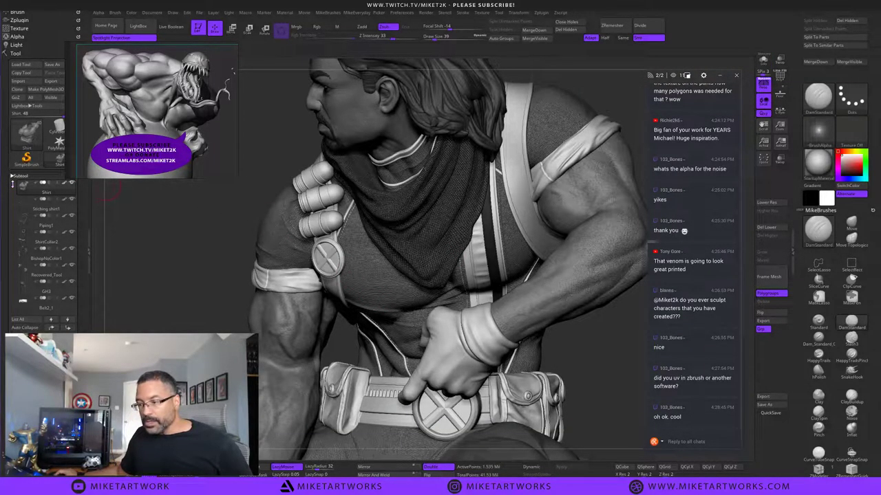
# Select the Pants1_2 subtool and hide all other parts except the boots.
pyautogui.moveTo(12, 185); pyautogui.dragTo(20, 206)
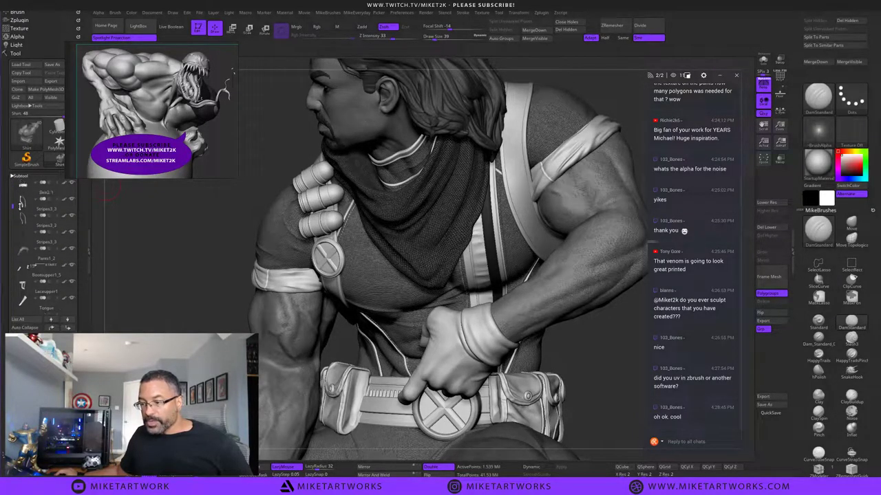
pyautogui.keyDown('shift'); pyautogui.click(72, 249); pyautogui.keyUp('shift')
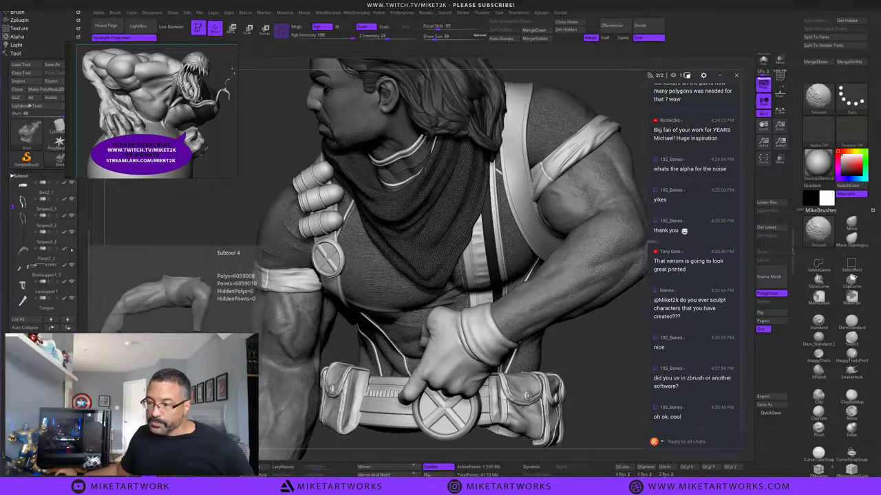
pyautogui.click(64, 259)
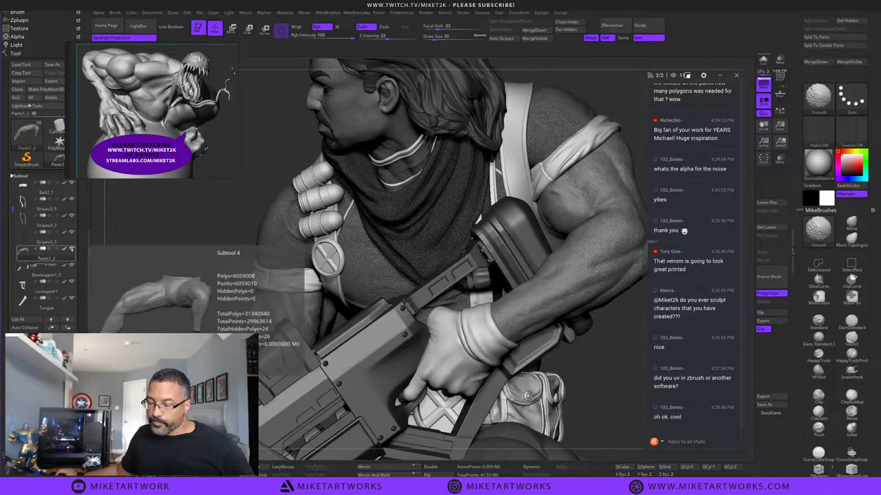
pyautogui.keyDown('shift'); pyautogui.click(71, 250); pyautogui.keyUp('shift')
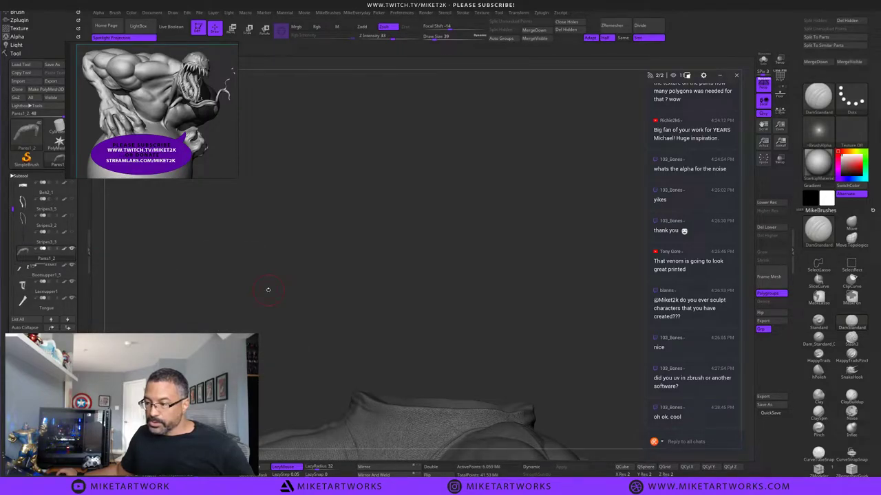
pyautogui.moveTo(553, 274)
pyautogui.keyDown('alt'); pyautogui.mouseDown()
pyautogui.moveTo(549, 267)
pyautogui.moveTo(540, 371)
pyautogui.moveTo(562, 261)
pyautogui.moveTo(484, 262)
pyautogui.moveTo(568, 270)
pyautogui.mouseUp(); pyautogui.keyUp('alt')
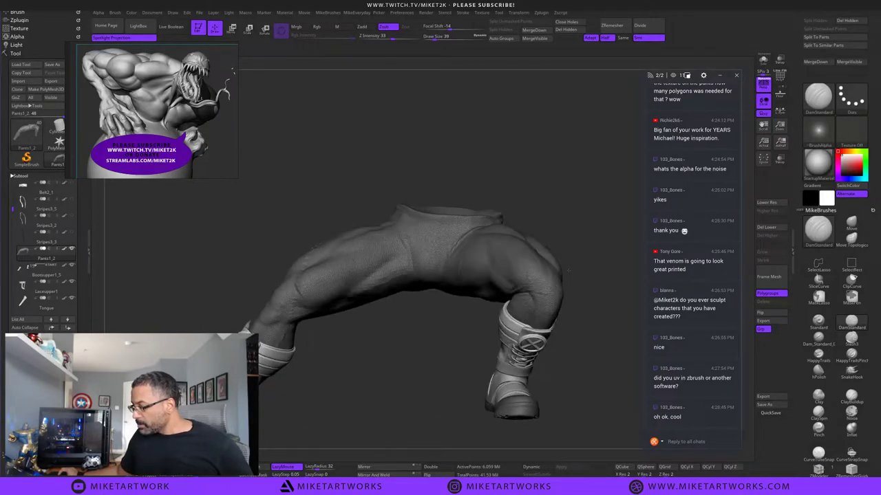
pyautogui.moveTo(576, 326); pyautogui.dragTo(560, 325)
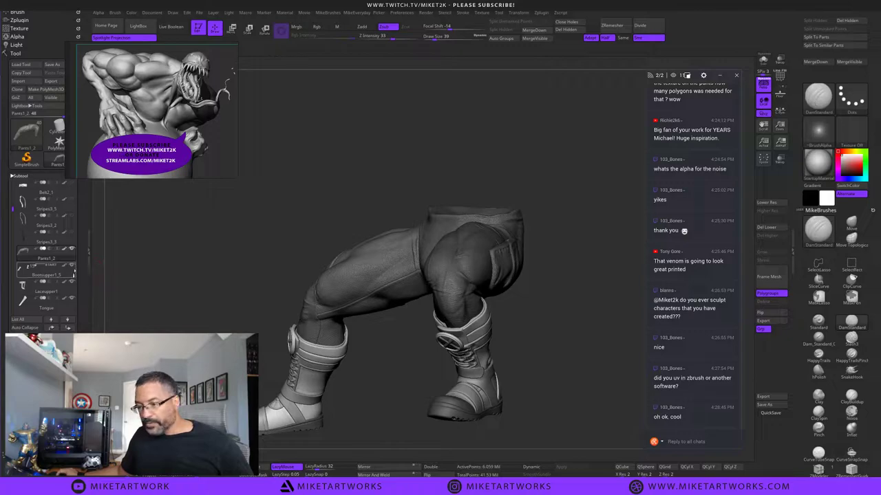
# Select the boot upper subtool and hide the pants so only the pair of boots stays visible.
pyautogui.click(55, 274)
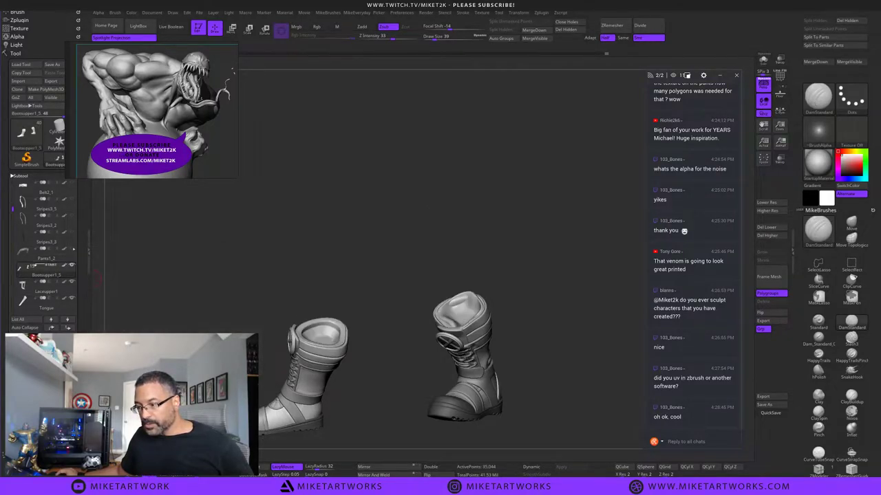
pyautogui.moveTo(550, 330); pyautogui.dragTo(556, 353)
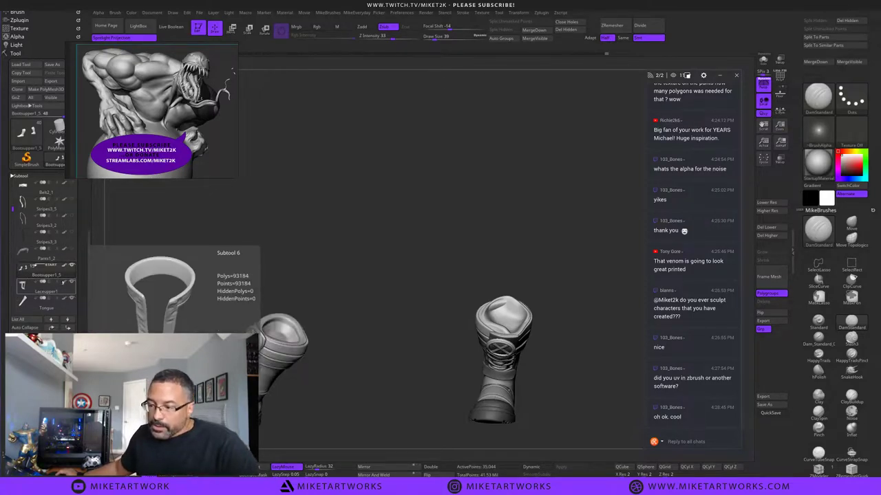
pyautogui.moveTo(13, 208); pyautogui.dragTo(13, 239)
pyautogui.moveTo(571, 412); pyautogui.dragTo(578, 377)
pyautogui.keyDown('alt'); pyautogui.moveTo(454, 203); pyautogui.dragTo(472, 15); pyautogui.keyUp('alt')
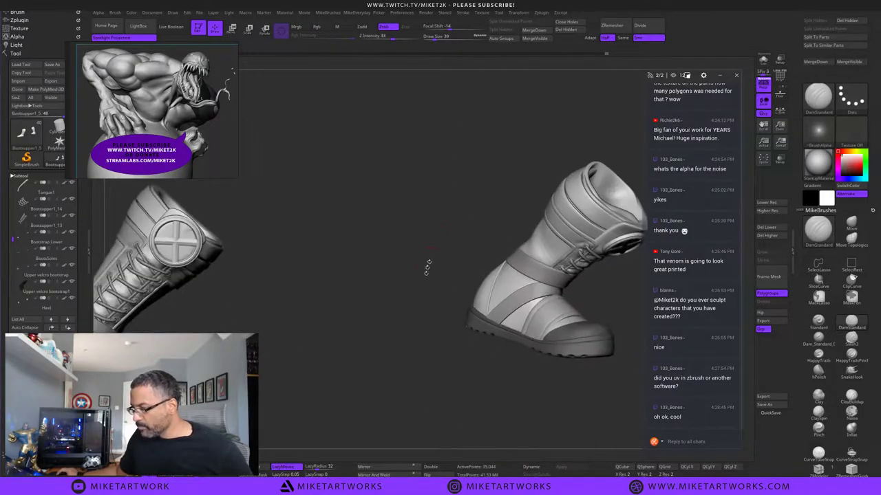
pyautogui.keyDown('alt'); pyautogui.moveTo(309, 323); pyautogui.dragTo(261, 342); pyautogui.keyUp('alt')
pyautogui.keyDown('alt'); pyautogui.moveTo(596, 384); pyautogui.dragTo(564, 386); pyautogui.keyUp('alt')
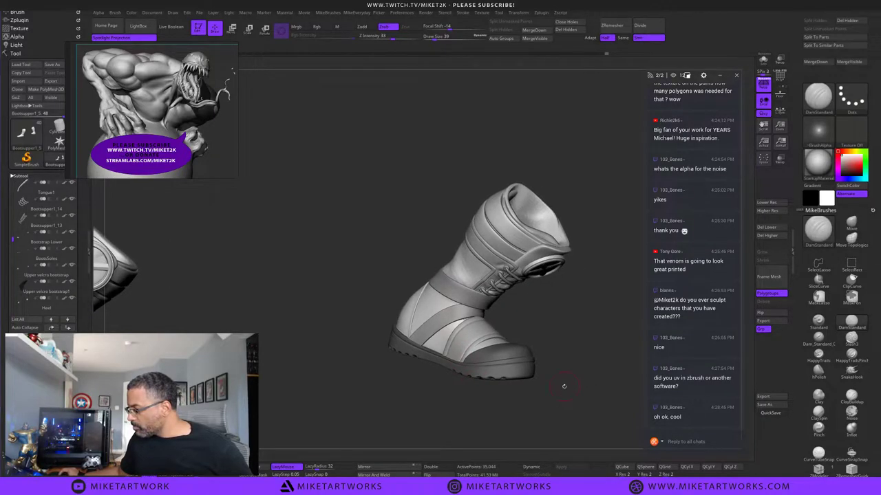
# Set the brush's Draw Size to 25 for close work on the outer side of the boot.
pyautogui.moveTo(560, 326); pyautogui.dragTo(542, 305)
pyautogui.keyDown('alt'); pyautogui.moveTo(507, 277); pyautogui.dragTo(525, 329); pyautogui.keyUp('alt')
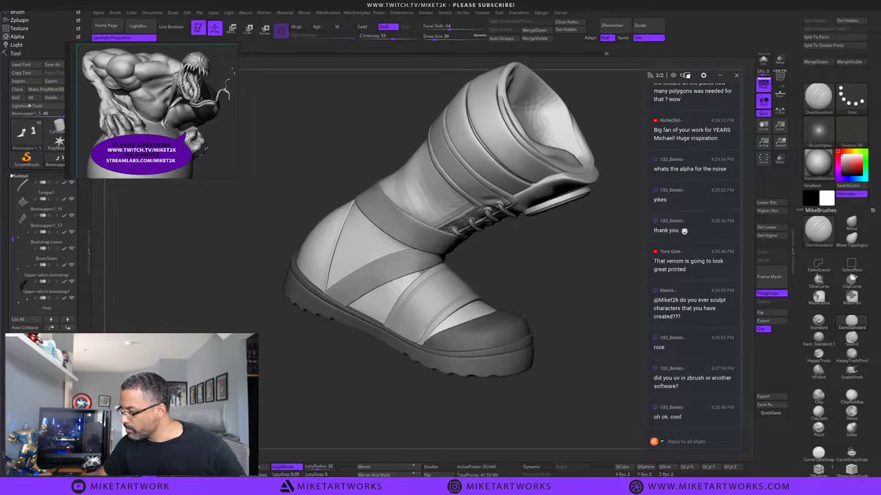
pyautogui.moveTo(555, 281); pyautogui.dragTo(534, 281)
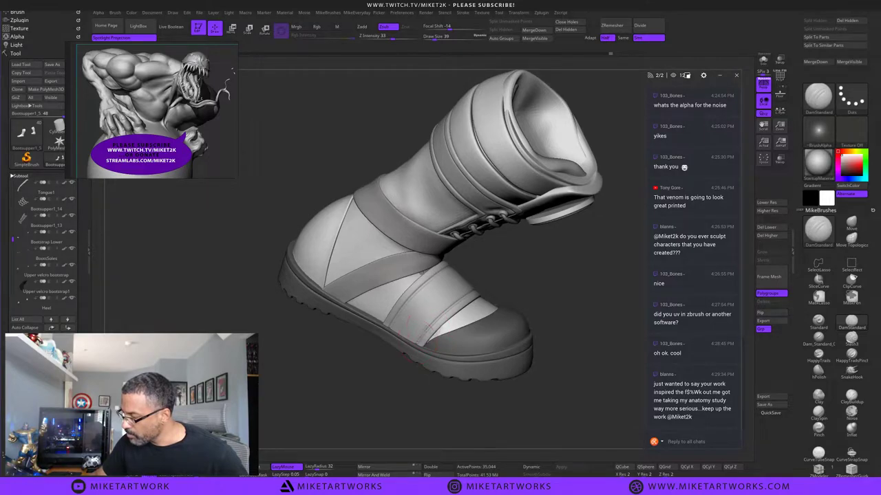
pyautogui.press('s')
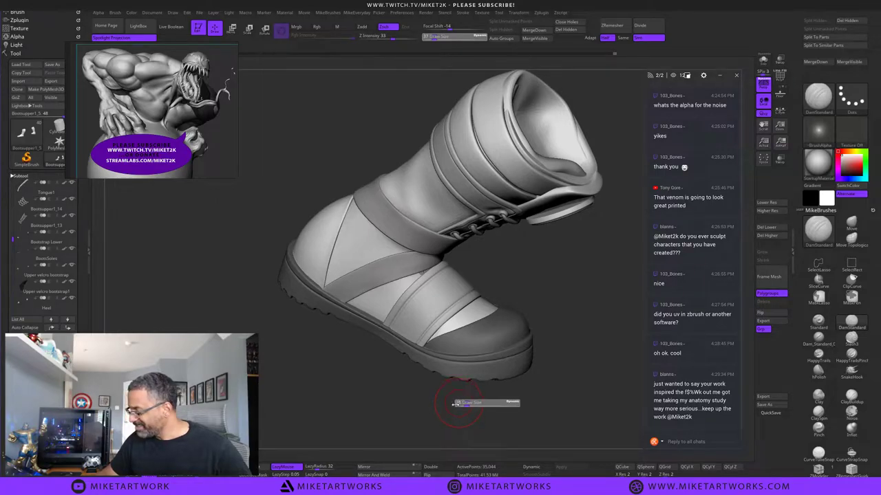
pyautogui.moveTo(417, 415); pyautogui.dragTo(418, 415)
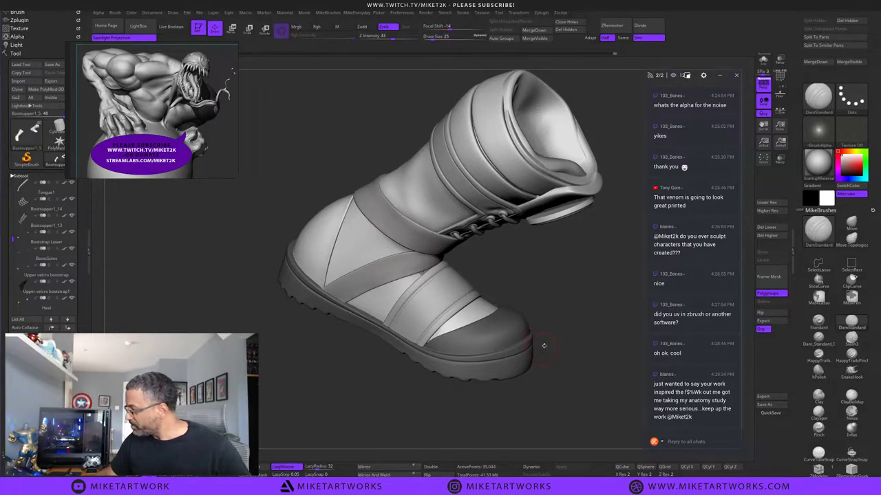
# Carve a short crease into the ankle of the boot upper, just above the lace strap, with the DamStandard brush.
pyautogui.moveTo(545, 345); pyautogui.dragTo(545, 341)
pyautogui.moveTo(500, 274); pyautogui.dragTo(406, 279)
pyautogui.moveTo(560, 255); pyautogui.dragTo(489, 263)
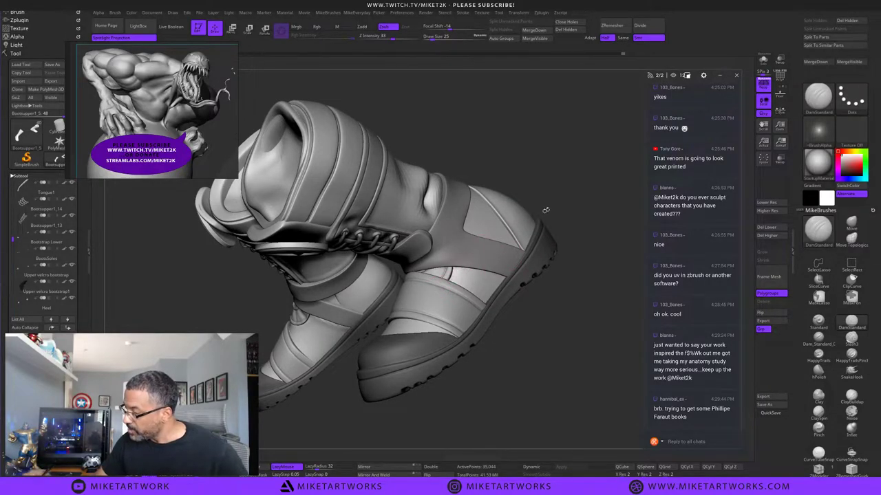
pyautogui.moveTo(545, 210); pyautogui.dragTo(579, 197)
pyautogui.moveTo(547, 355); pyautogui.dragTo(558, 353)
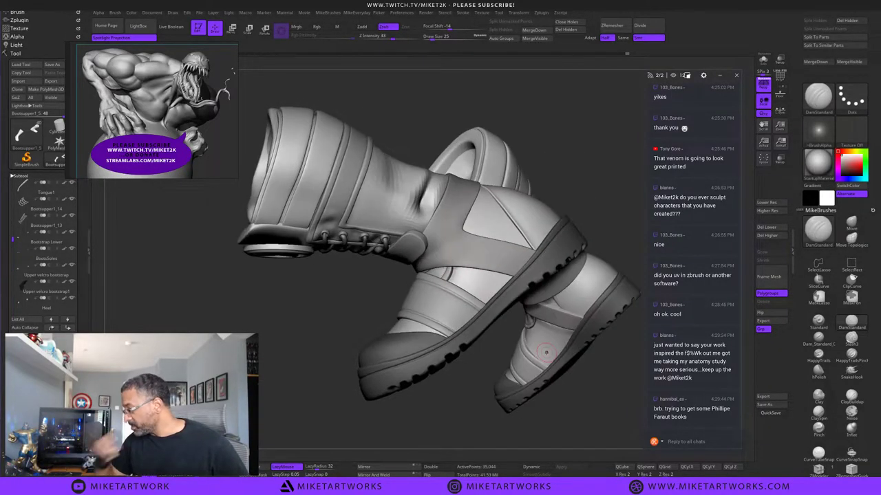
pyautogui.moveTo(546, 353); pyautogui.dragTo(463, 337, button='right')
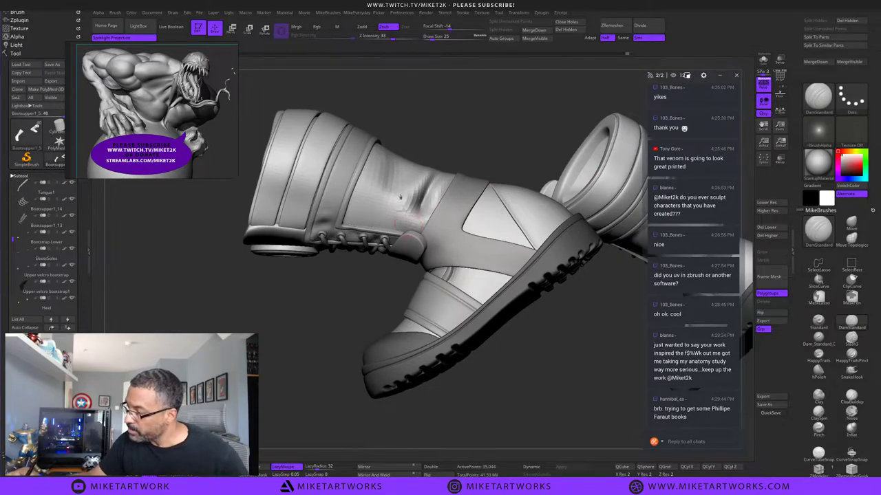
pyautogui.moveTo(409, 221); pyautogui.dragTo(397, 211)
# Smooth the ankle surface around the short crease between the deep fold and the laces.
pyautogui.moveTo(501, 147); pyautogui.dragTo(507, 162)
pyautogui.moveTo(400, 211)
pyautogui.keyDown('shift'); pyautogui.mouseDown()
pyautogui.moveTo(392, 206)
pyautogui.moveTo(405, 210)
pyautogui.moveTo(399, 217)
pyautogui.mouseUp(); pyautogui.keyUp('shift')
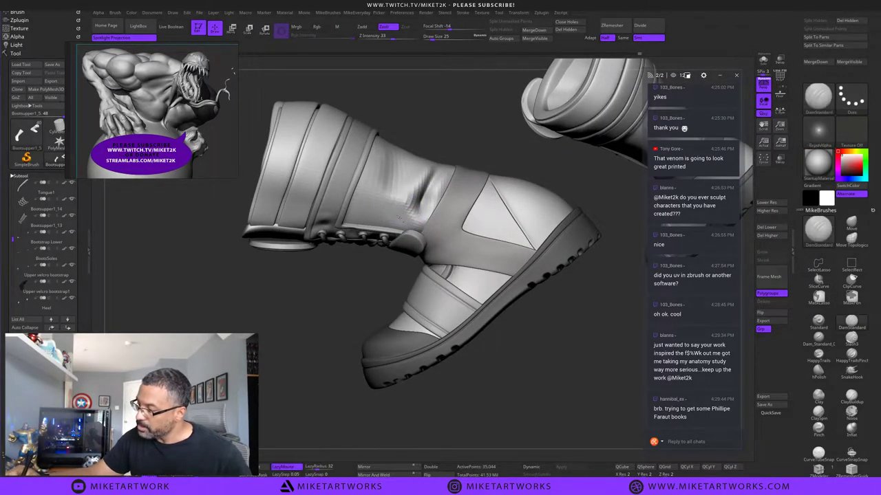
pyautogui.moveTo(464, 145); pyautogui.dragTo(467, 124)
pyautogui.keyDown('shift'); pyautogui.moveTo(393, 210); pyautogui.dragTo(399, 221); pyautogui.keyUp('shift')
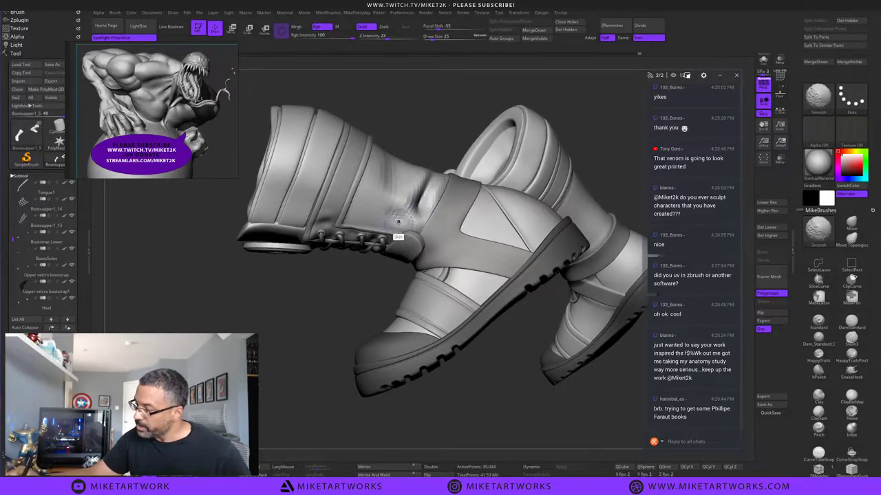
# Smooth the lower end of the deep ankle fold where it meets the strap.
pyautogui.moveTo(513, 344); pyautogui.dragTo(470, 380)
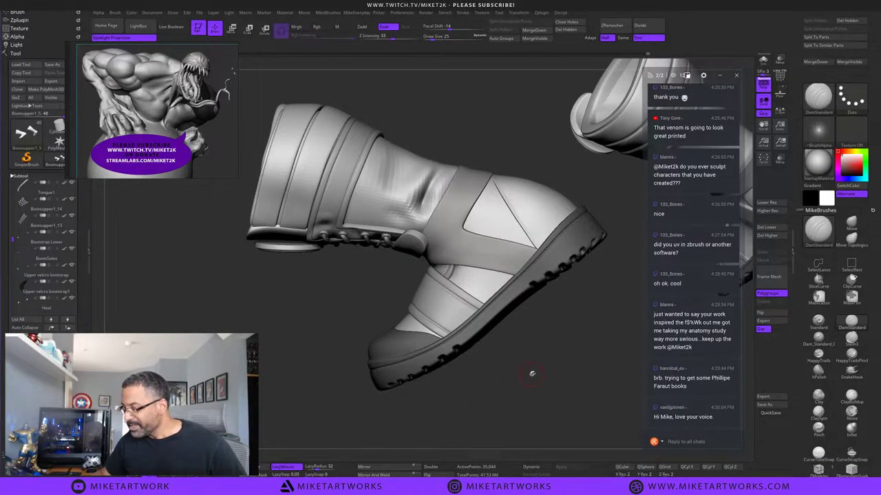
pyautogui.moveTo(531, 374); pyautogui.dragTo(543, 369)
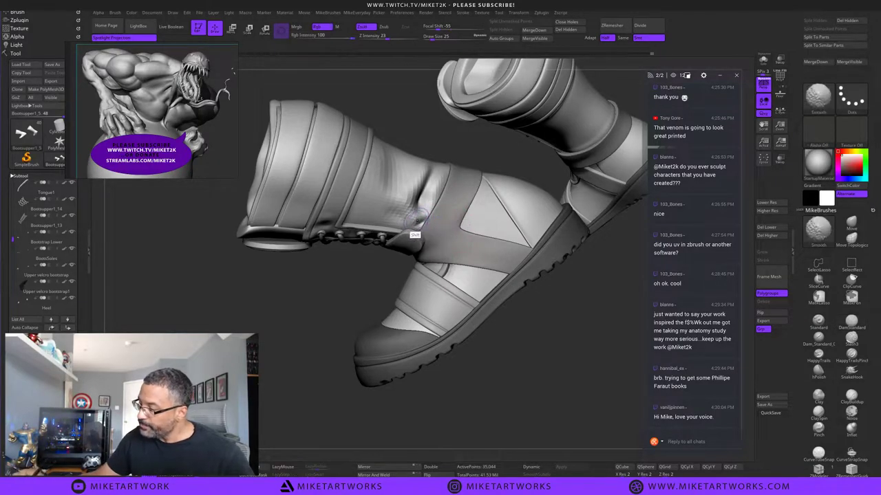
pyautogui.keyDown('shift'); pyautogui.moveTo(415, 235); pyautogui.dragTo(421, 226); pyautogui.keyUp('shift')
pyautogui.moveTo(558, 366); pyautogui.dragTo(558, 364)
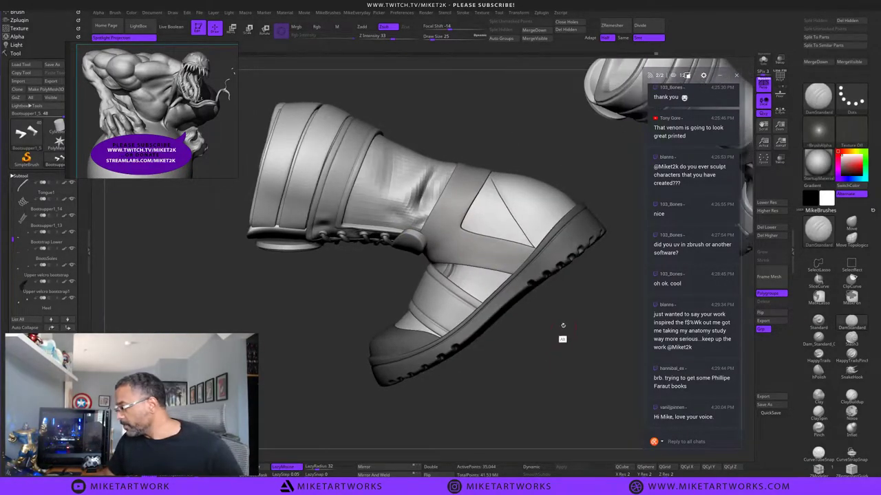
# Switch to the ClaySpin brush for building up the folds at the boot's ankle.
pyautogui.keyDown('alt'); pyautogui.moveTo(562, 329); pyautogui.dragTo(576, 364); pyautogui.keyUp('alt')
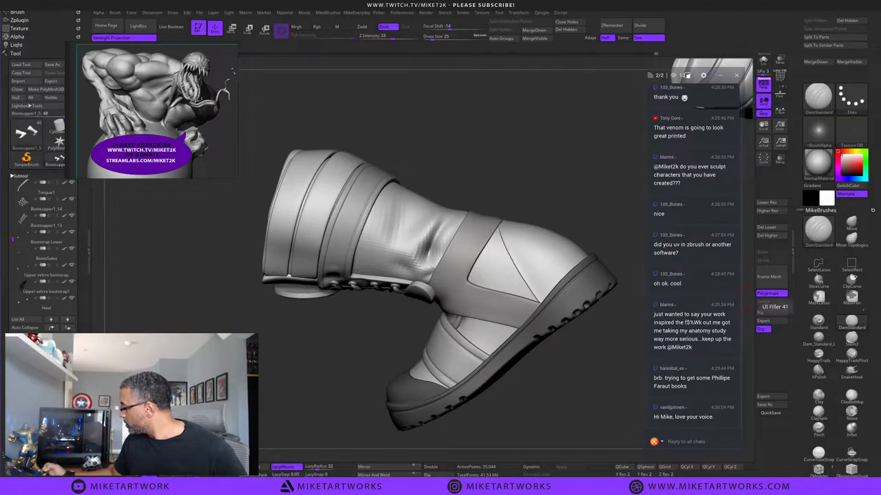
pyautogui.click(819, 411)
pyautogui.moveTo(565, 363); pyautogui.dragTo(554, 372)
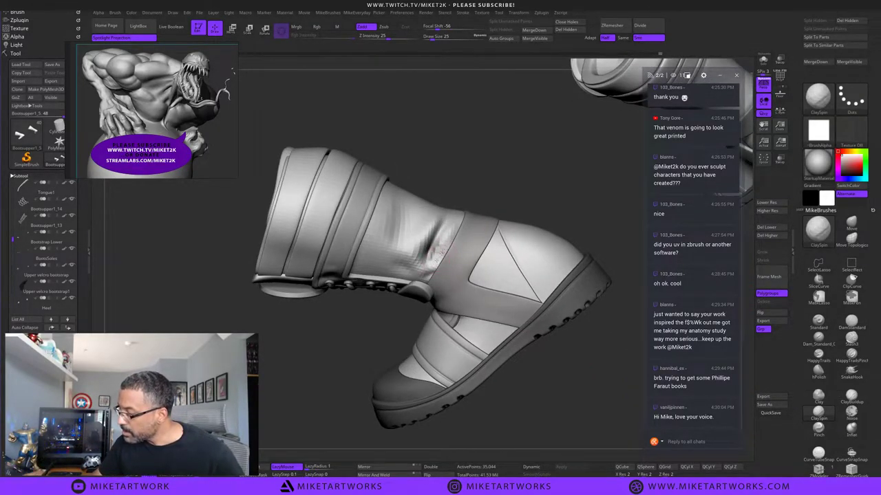
# Build up a raised fold across the back of the boot shaft just above the ankle strap with the ClaySpin brush and smooth it.
pyautogui.press('shift')
pyautogui.keyDown('shift'); pyautogui.moveTo(435, 251); pyautogui.dragTo(438, 248); pyautogui.keyUp('shift')
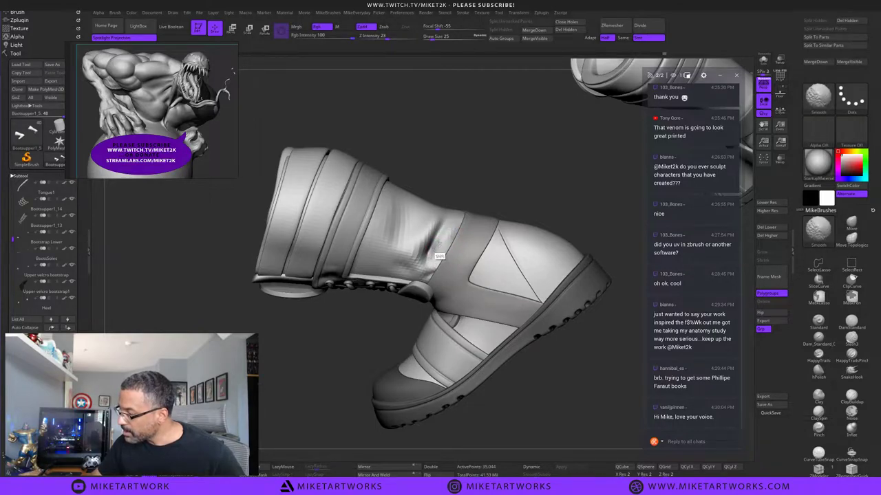
pyautogui.moveTo(550, 192); pyautogui.dragTo(555, 303)
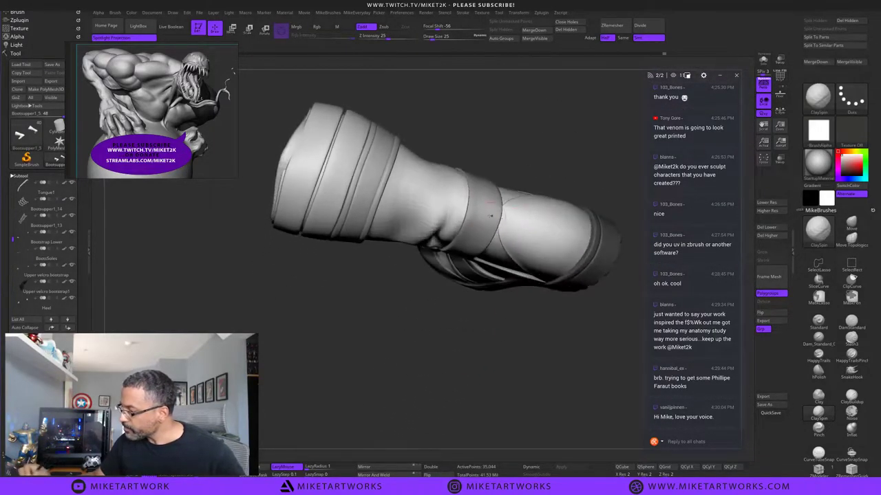
pyautogui.moveTo(459, 180); pyautogui.dragTo(451, 225)
pyautogui.moveTo(460, 178); pyautogui.dragTo(454, 215)
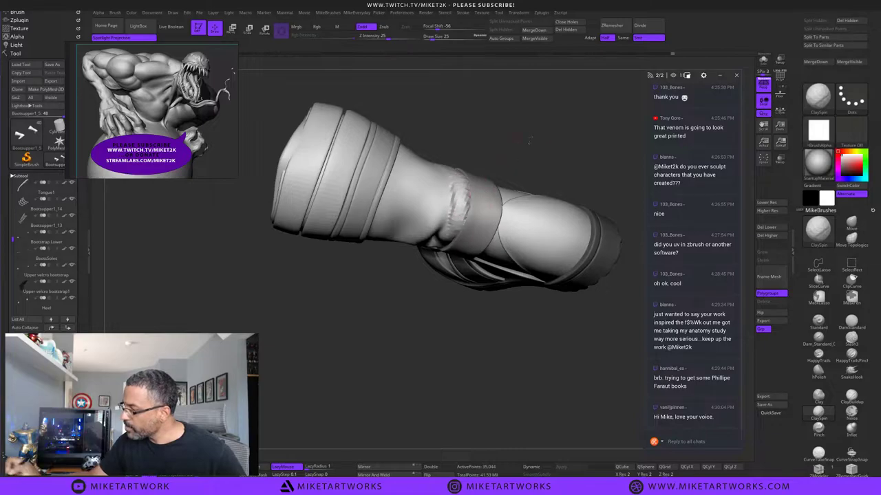
pyautogui.moveTo(498, 131); pyautogui.dragTo(496, 173)
pyautogui.moveTo(456, 216)
pyautogui.keyDown('shift'); pyautogui.mouseDown()
pyautogui.moveTo(455, 235)
pyautogui.moveTo(454, 206)
pyautogui.mouseUp(); pyautogui.keyUp('shift')
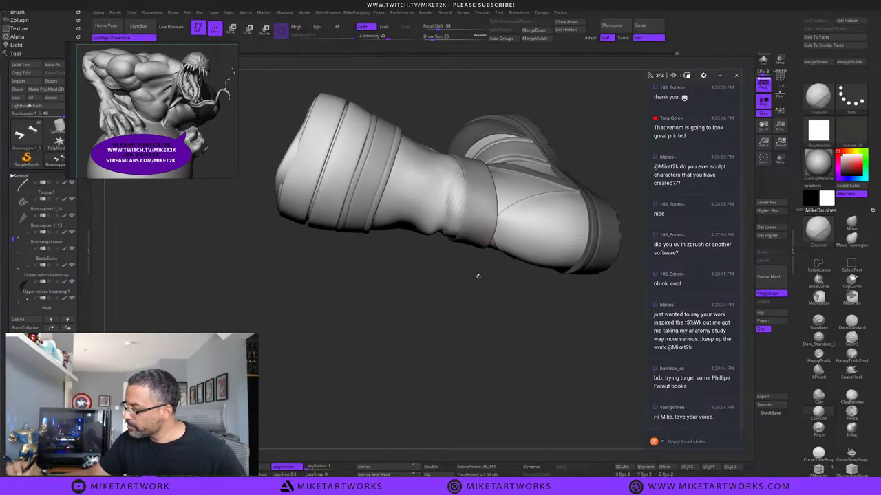
pyautogui.moveTo(478, 276)
pyautogui.mouseDown()
pyautogui.moveTo(474, 219)
pyautogui.moveTo(452, 250)
pyautogui.moveTo(476, 300)
pyautogui.moveTo(478, 337)
pyautogui.mouseUp()
# Carve creases with the DamStandard brush between the back fold and the ankle strap, and smooth the fold.
pyautogui.click(852, 321)
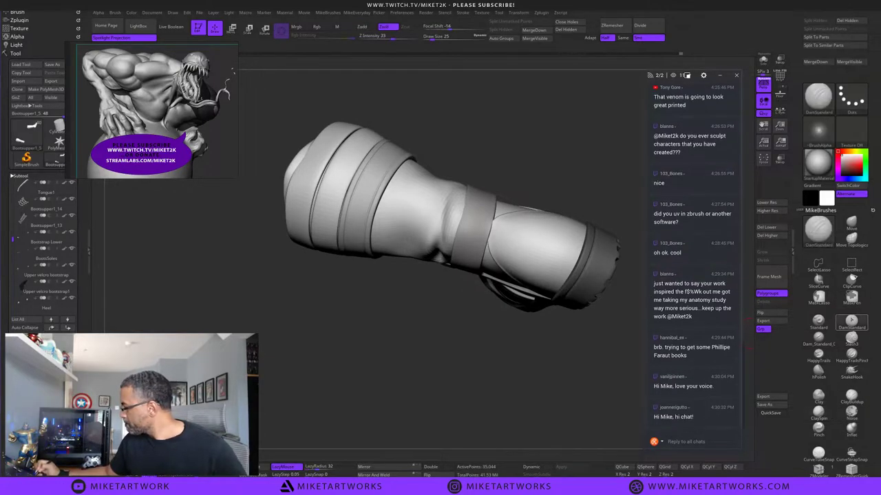
pyautogui.moveTo(470, 373)
pyautogui.mouseDown()
pyautogui.moveTo(481, 329)
pyautogui.moveTo(458, 376)
pyautogui.moveTo(463, 393)
pyautogui.moveTo(454, 385)
pyautogui.mouseUp()
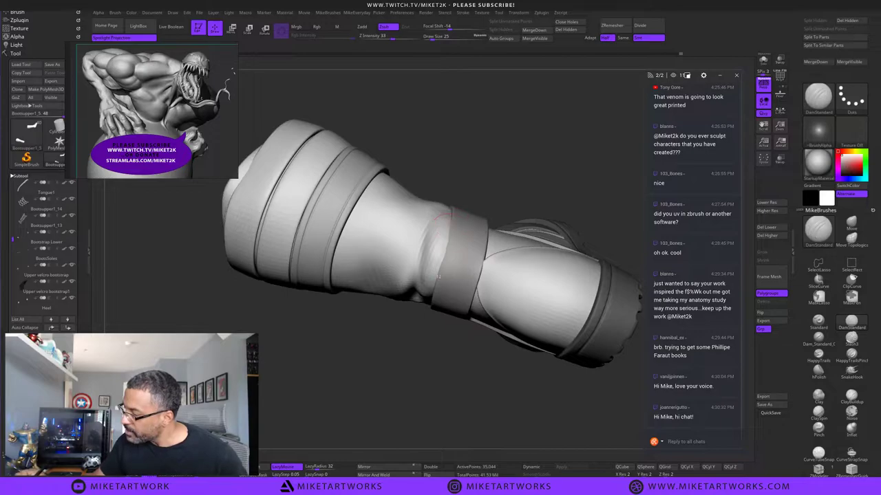
pyautogui.moveTo(497, 205); pyautogui.dragTo(490, 268)
pyautogui.moveTo(447, 330); pyautogui.dragTo(454, 245)
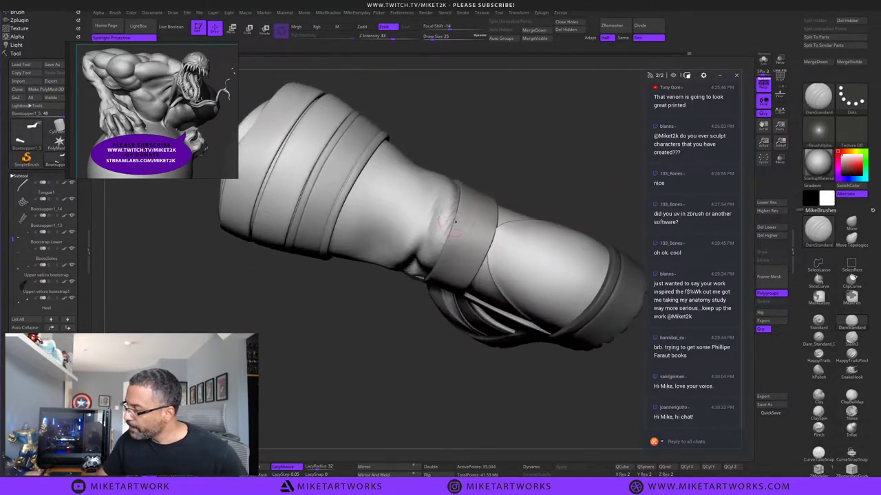
pyautogui.moveTo(478, 163); pyautogui.dragTo(469, 230)
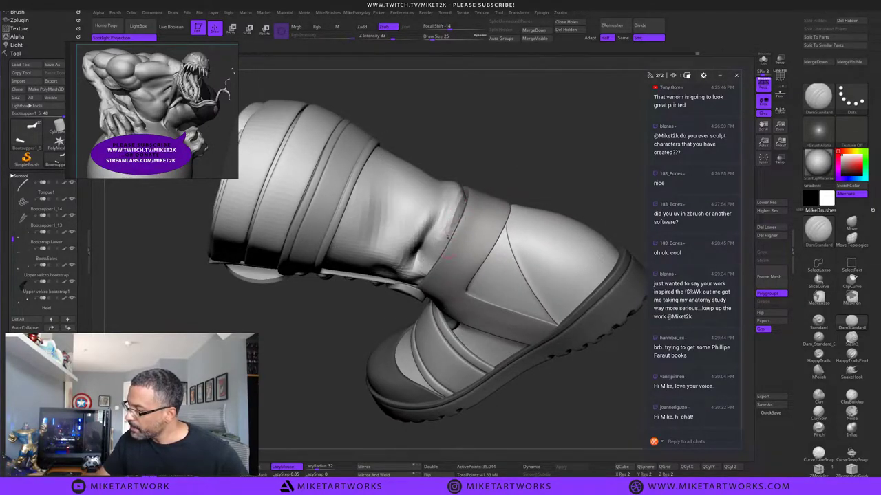
pyautogui.moveTo(482, 236); pyautogui.dragTo(487, 213, button='right')
pyautogui.keyDown('shift'); pyautogui.moveTo(459, 199); pyautogui.dragTo(441, 240); pyautogui.keyUp('shift')
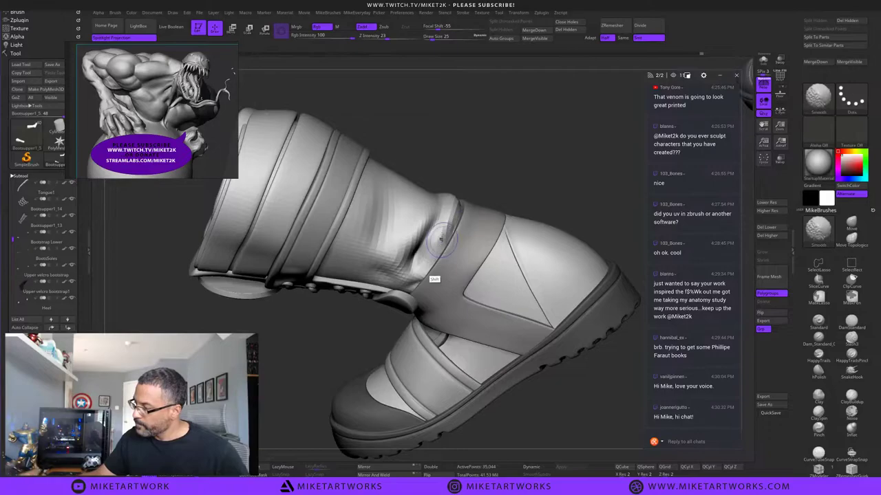
# Deepen the diagonal crease on the side of the shaft near the laces with DamStandard and soften its lower end.
pyautogui.moveTo(468, 194)
pyautogui.mouseDown()
pyautogui.moveTo(550, 191)
pyautogui.moveTo(575, 203)
pyautogui.moveTo(521, 224)
pyautogui.mouseUp()
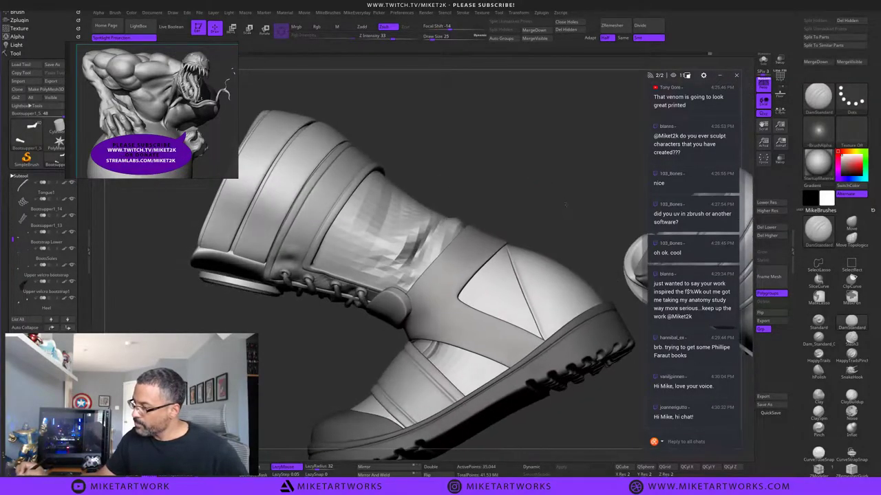
pyautogui.moveTo(385, 271)
pyautogui.mouseDown()
pyautogui.moveTo(423, 241)
pyautogui.moveTo(405, 263)
pyautogui.mouseUp()
pyautogui.moveTo(436, 222); pyautogui.dragTo(405, 261)
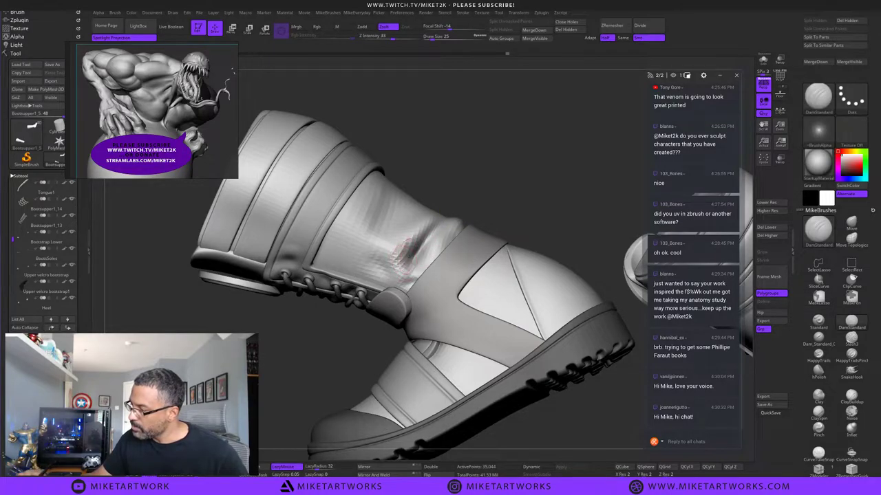
pyautogui.moveTo(503, 181); pyautogui.dragTo(510, 204)
pyautogui.keyDown('shift'); pyautogui.moveTo(417, 267); pyautogui.dragTo(393, 258); pyautogui.keyUp('shift')
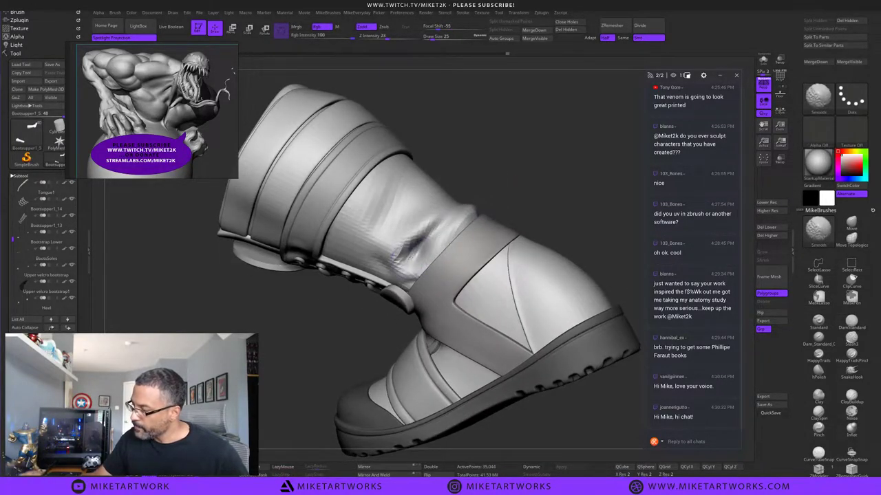
# Carve a crease along the upper edge of the ankle strap on the boot's side and smooth the neighbouring fold.
pyautogui.moveTo(533, 412)
pyautogui.mouseDown()
pyautogui.moveTo(509, 435)
pyautogui.moveTo(381, 410)
pyautogui.moveTo(488, 246)
pyautogui.mouseUp()
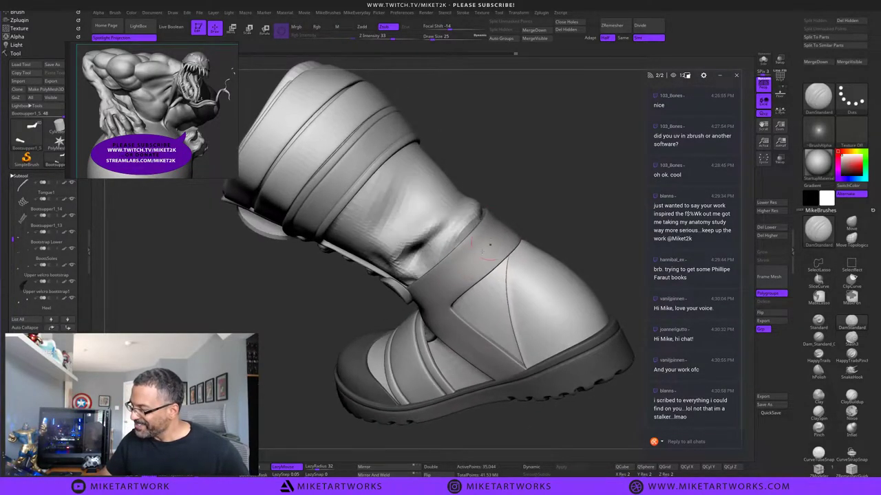
pyautogui.moveTo(524, 184)
pyautogui.mouseDown()
pyautogui.moveTo(535, 202)
pyautogui.moveTo(517, 233)
pyautogui.mouseUp()
pyautogui.moveTo(428, 278); pyautogui.dragTo(479, 234)
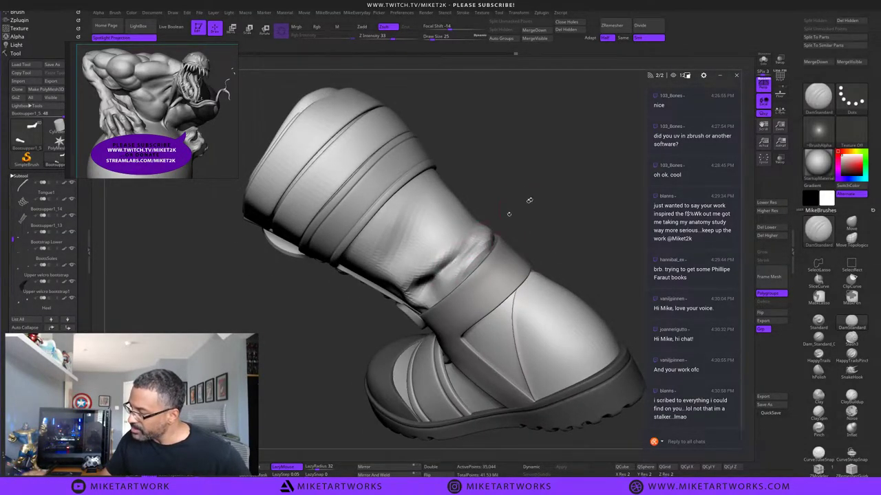
pyautogui.moveTo(529, 200); pyautogui.dragTo(532, 178)
pyautogui.keyDown('shift'); pyautogui.moveTo(482, 238); pyautogui.dragTo(445, 272); pyautogui.keyUp('shift')
# Cut a thin crease along the strap at the back of the ankle using DamStandard with a draw size of 8.
pyautogui.press('s')
pyautogui.moveTo(408, 413); pyautogui.dragTo(399, 413)
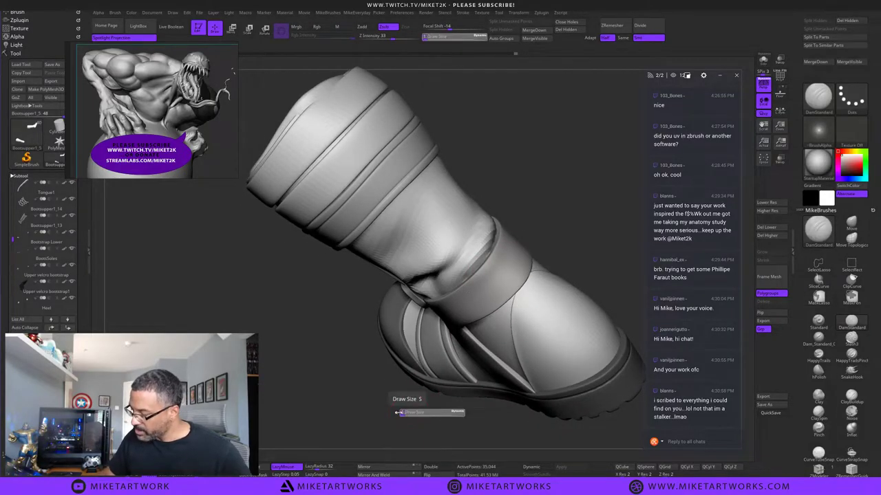
pyautogui.write('8')
pyautogui.press('Return')
pyautogui.moveTo(563, 225); pyautogui.dragTo(530, 268)
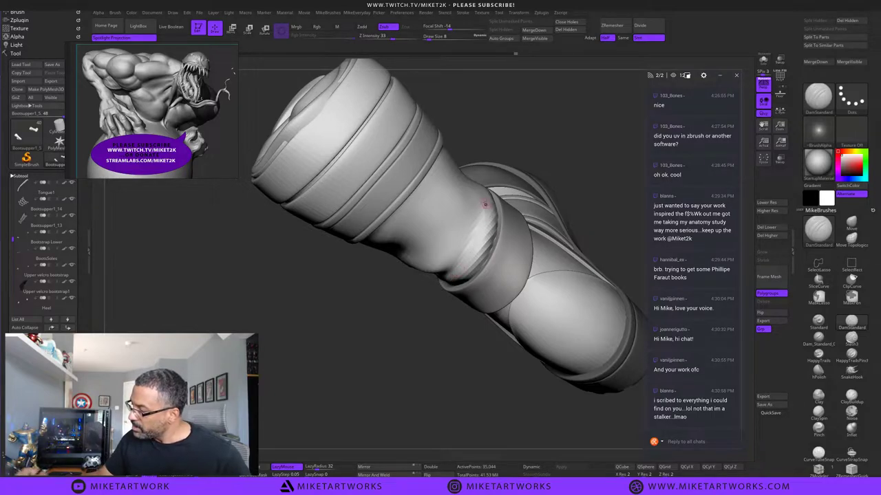
pyautogui.moveTo(486, 202); pyautogui.dragTo(452, 278)
# Smooth the folds around the ankle above the strap on both sides of the boot.
pyautogui.moveTo(469, 367); pyautogui.dragTo(433, 436)
pyautogui.moveTo(443, 404); pyautogui.dragTo(441, 433)
pyautogui.moveTo(450, 282)
pyautogui.keyDown('shift'); pyautogui.mouseDown()
pyautogui.moveTo(438, 305)
pyautogui.moveTo(465, 265)
pyautogui.mouseUp(); pyautogui.keyUp('shift')
pyautogui.moveTo(450, 392); pyautogui.dragTo(454, 393)
pyautogui.moveTo(436, 297)
pyautogui.keyDown('shift'); pyautogui.mouseDown()
pyautogui.moveTo(446, 306)
pyautogui.moveTo(454, 279)
pyautogui.mouseUp(); pyautogui.keyUp('shift')
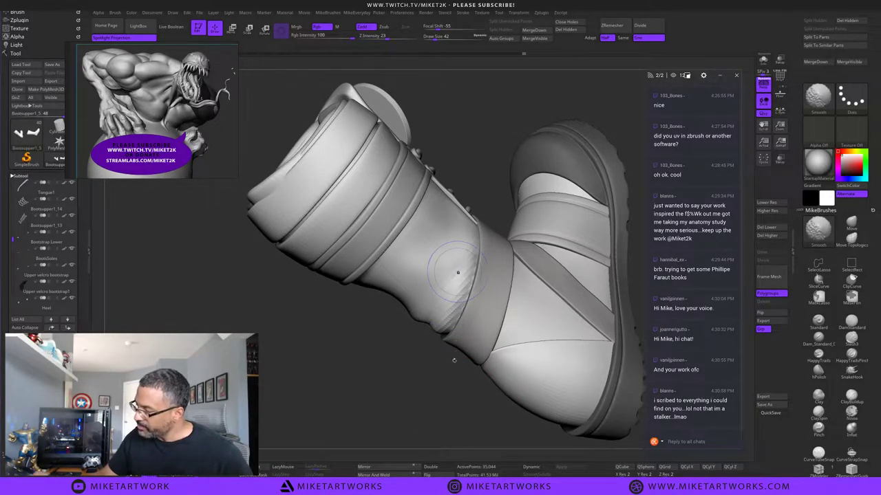
pyautogui.moveTo(454, 360); pyautogui.dragTo(460, 321)
pyautogui.moveTo(511, 293)
pyautogui.keyDown('alt'); pyautogui.mouseDown()
pyautogui.moveTo(541, 248)
pyautogui.moveTo(571, 253)
pyautogui.mouseUp(); pyautogui.keyUp('alt')
pyautogui.moveTo(439, 295)
pyautogui.keyDown('shift'); pyautogui.mouseDown()
pyautogui.moveTo(423, 265)
pyautogui.moveTo(444, 268)
pyautogui.moveTo(457, 256)
pyautogui.mouseUp(); pyautogui.keyUp('shift')
pyautogui.moveTo(518, 247); pyautogui.dragTo(525, 224)
pyautogui.moveTo(482, 282)
pyautogui.keyDown('shift'); pyautogui.mouseDown()
pyautogui.moveTo(473, 298)
pyautogui.moveTo(461, 291)
pyautogui.moveTo(524, 258)
pyautogui.mouseUp(); pyautogui.keyUp('shift')
# Adjust the boot's back contour above the ankle strap using the Move brush at draw size 77, and smooth the side folds.
pyautogui.click(851, 224)
pyautogui.press('s')
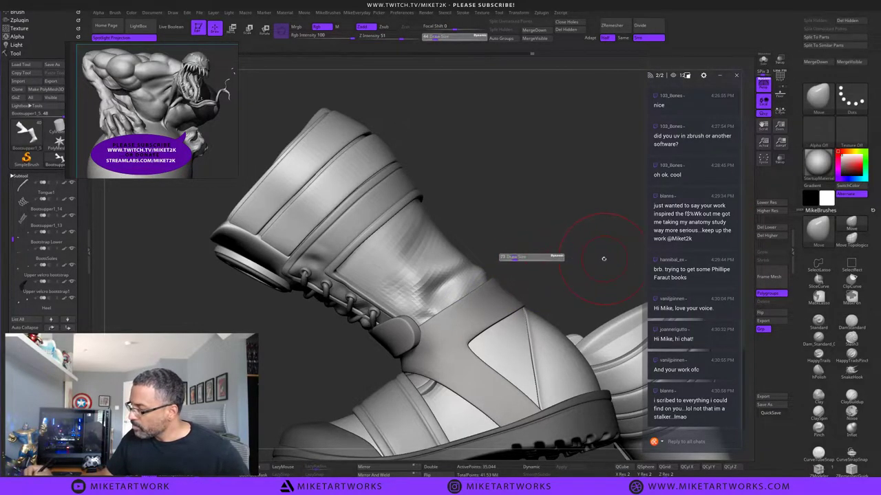
pyautogui.moveTo(603, 259); pyautogui.dragTo(613, 259)
pyautogui.moveTo(476, 274)
pyautogui.mouseDown()
pyautogui.moveTo(490, 269)
pyautogui.moveTo(504, 298)
pyautogui.mouseUp()
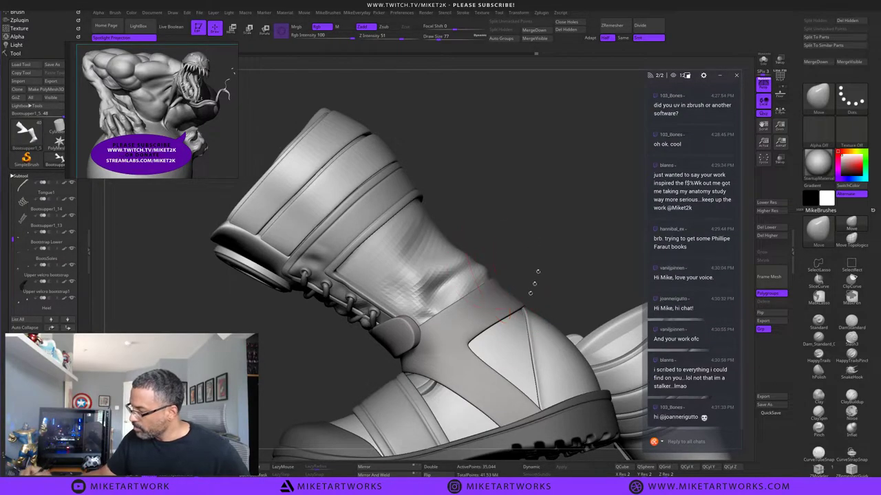
pyautogui.moveTo(497, 221)
pyautogui.keyDown('alt'); pyautogui.mouseDown()
pyautogui.moveTo(509, 198)
pyautogui.moveTo(448, 198)
pyautogui.moveTo(489, 225)
pyautogui.moveTo(465, 255)
pyautogui.moveTo(468, 271)
pyautogui.moveTo(430, 245)
pyautogui.moveTo(385, 282)
pyautogui.mouseUp(); pyautogui.keyUp('alt')
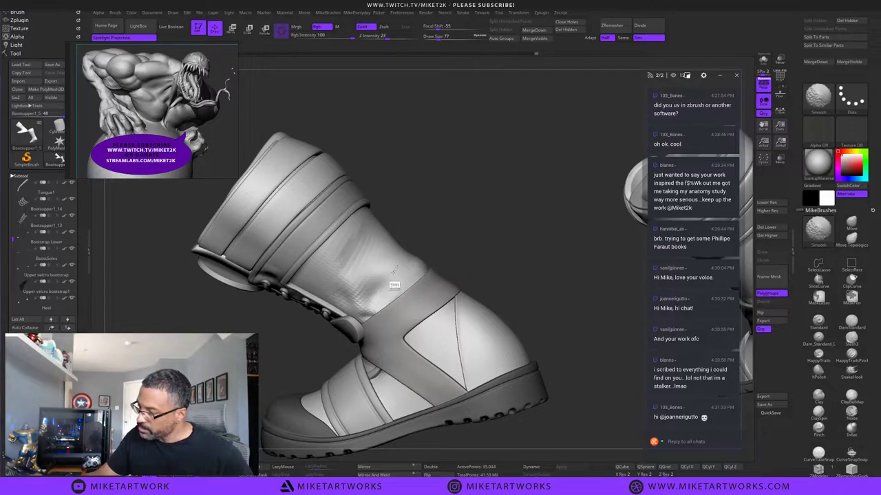
pyautogui.moveTo(427, 245)
pyautogui.mouseDown()
pyautogui.moveTo(482, 215)
pyautogui.moveTo(422, 238)
pyautogui.moveTo(512, 230)
pyautogui.moveTo(437, 221)
pyautogui.mouseUp()
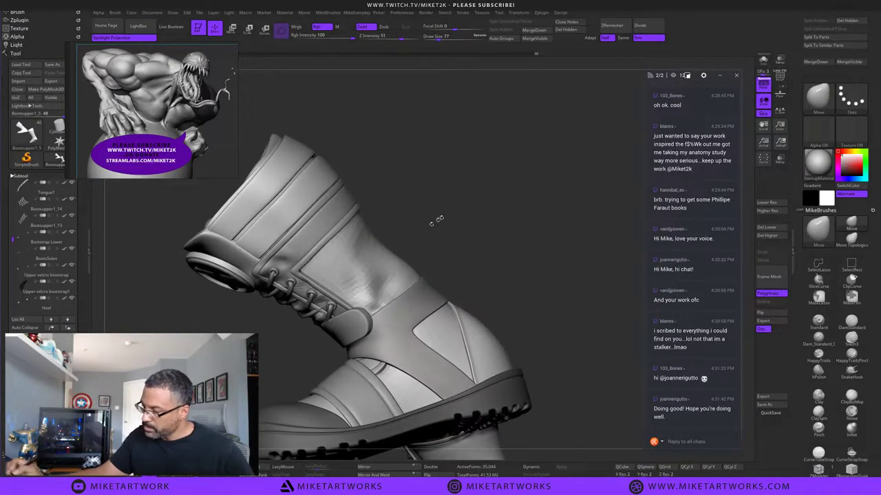
pyautogui.keyDown('alt'); pyautogui.moveTo(336, 286); pyautogui.dragTo(333, 288); pyautogui.keyUp('alt')
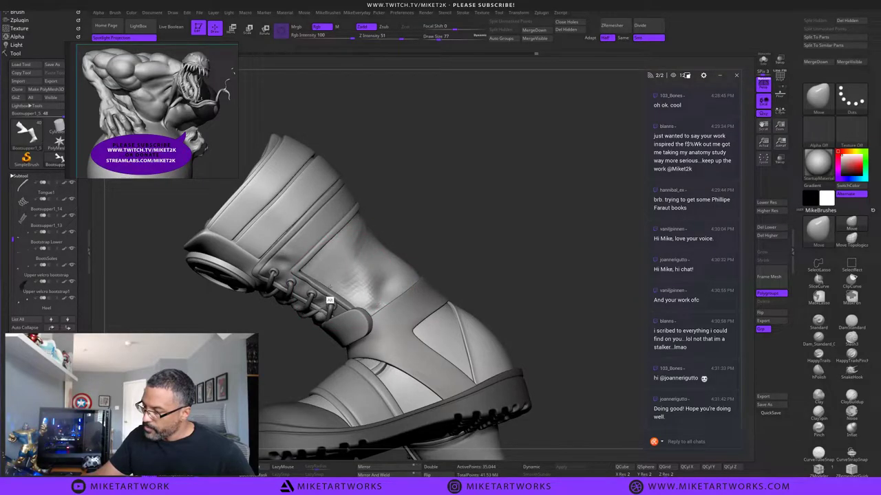
# Lower the upper mesh's subdivision level and carve a broad horizontal fold into the other boot's shaft with the ClaySpin brush.
pyautogui.moveTo(449, 229)
pyautogui.mouseDown()
pyautogui.moveTo(515, 269)
pyautogui.moveTo(530, 253)
pyautogui.mouseUp()
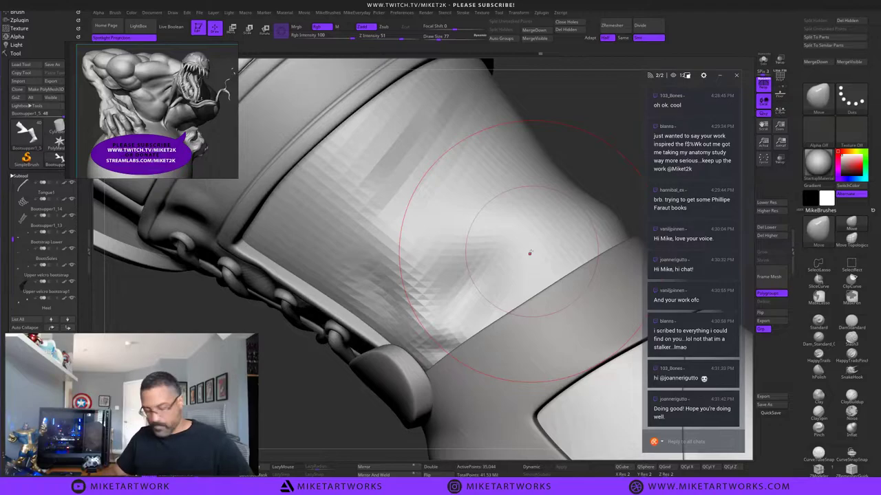
pyautogui.press('f')
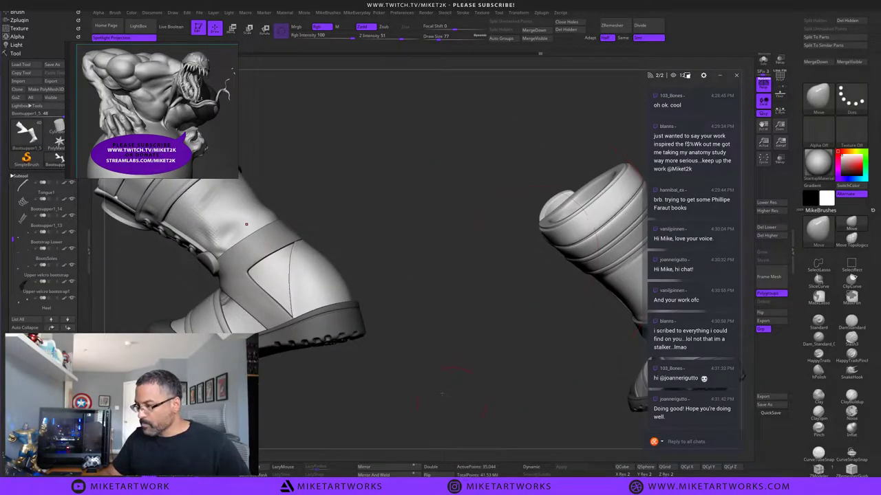
pyautogui.moveTo(442, 394); pyautogui.dragTo(448, 368)
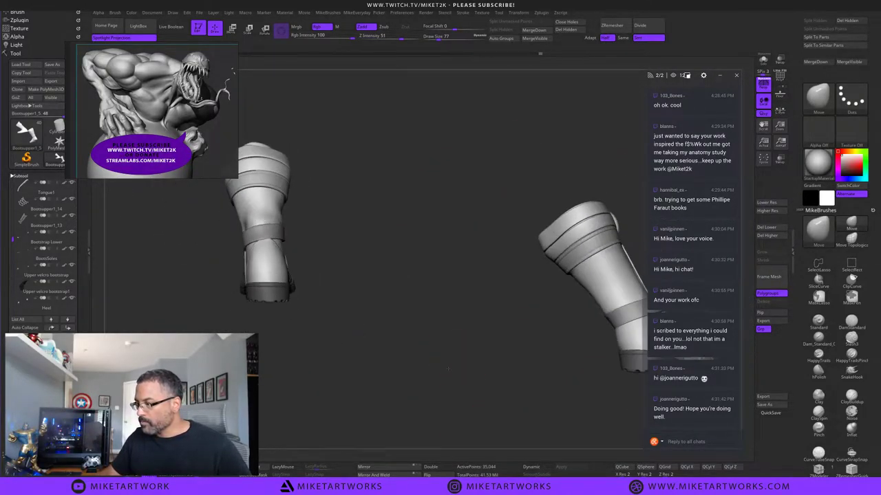
pyautogui.keyDown('alt'); pyautogui.moveTo(652, 200); pyautogui.dragTo(581, 291); pyautogui.keyUp('alt')
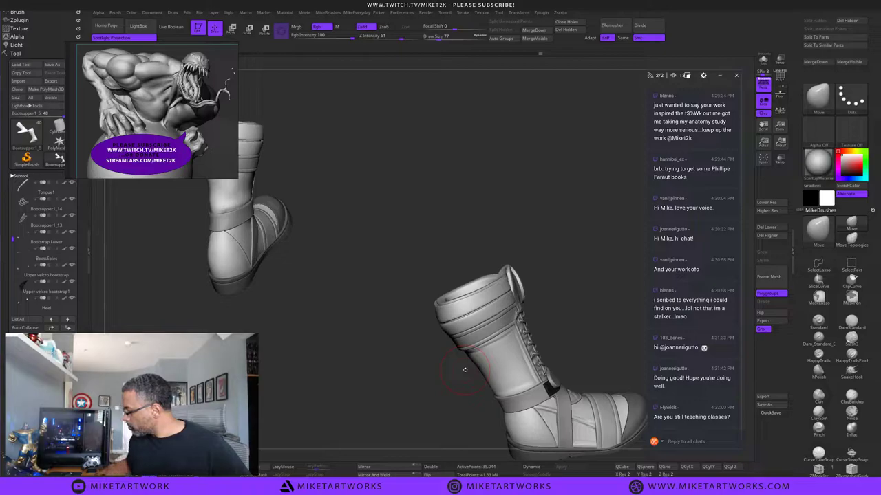
pyautogui.moveTo(552, 254); pyautogui.dragTo(564, 252)
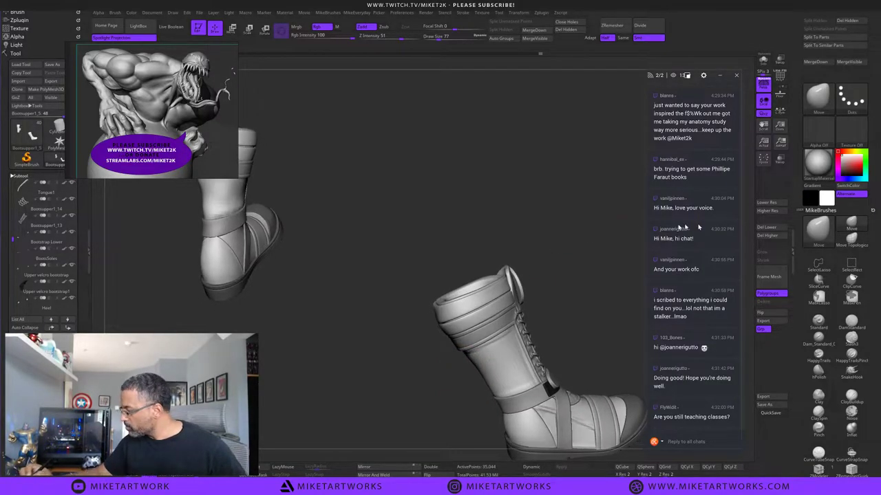
pyautogui.click(818, 412)
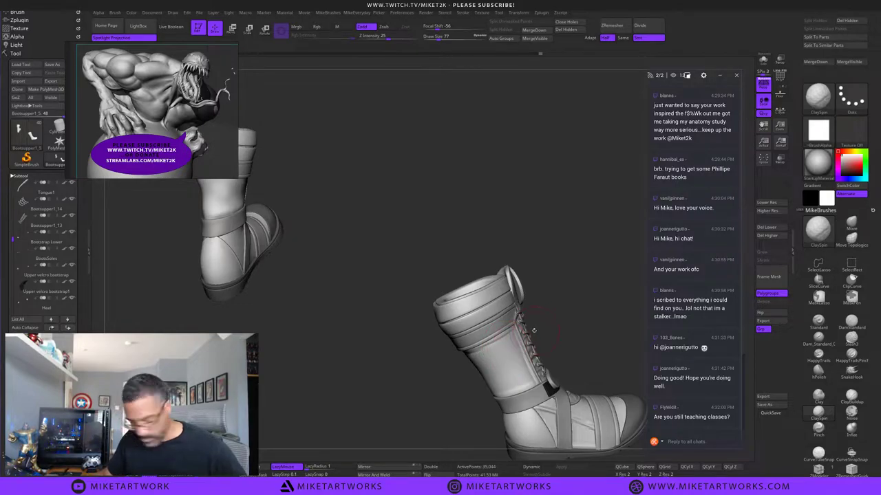
pyautogui.press('shift')
pyautogui.hotkey('shift', 'd')
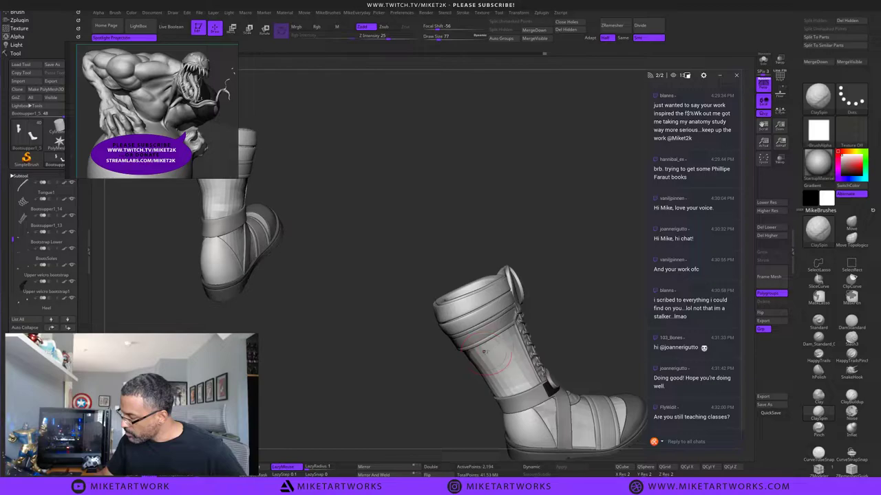
pyautogui.keyDown('alt'); pyautogui.moveTo(520, 362); pyautogui.dragTo(507, 360); pyautogui.keyUp('alt')
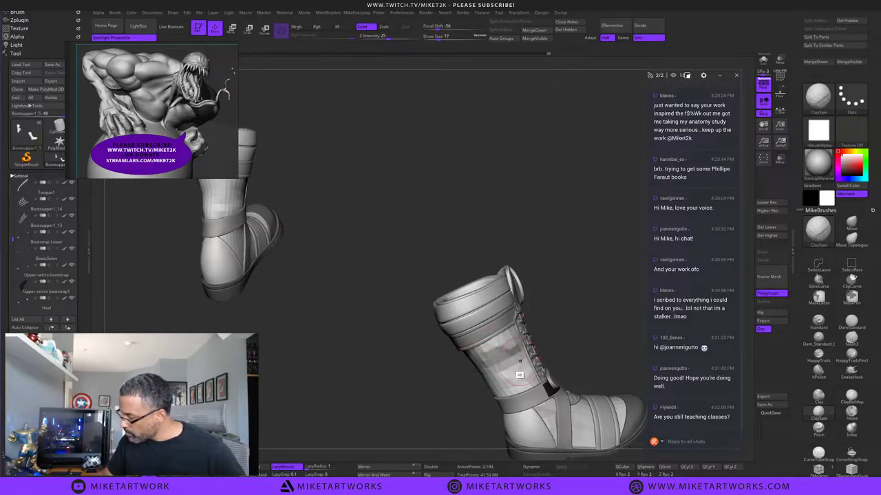
pyautogui.moveTo(554, 339)
pyautogui.mouseDown()
pyautogui.moveTo(578, 320)
pyautogui.moveTo(538, 349)
pyautogui.moveTo(482, 356)
pyautogui.moveTo(494, 362)
pyautogui.mouseUp()
# Set the brush's draw size to 50 and isolate the boot's upper mesh with perspective turned off.
pyautogui.press('s')
pyautogui.moveTo(556, 347); pyautogui.dragTo(572, 330)
pyautogui.click(763, 62)
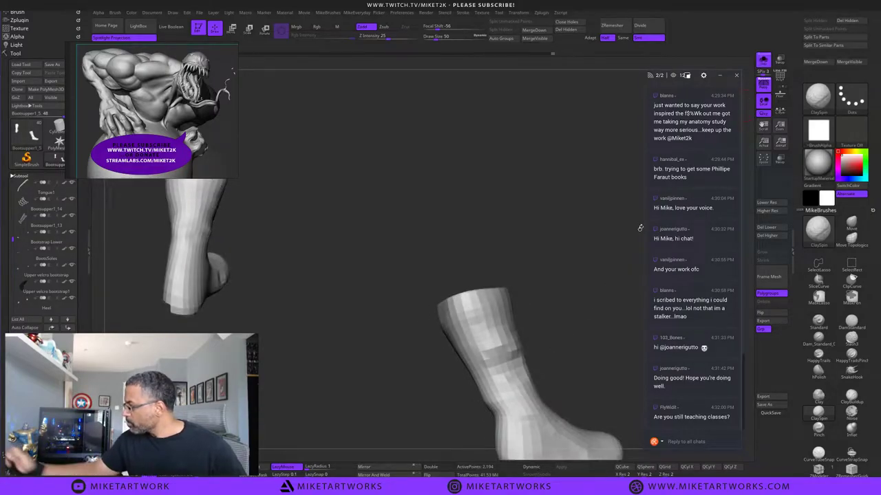
pyautogui.click(763, 84)
pyautogui.moveTo(589, 299)
pyautogui.keyDown('alt'); pyautogui.mouseDown()
pyautogui.moveTo(557, 261)
pyautogui.moveTo(576, 290)
pyautogui.moveTo(561, 291)
pyautogui.mouseUp(); pyautogui.keyUp('alt')
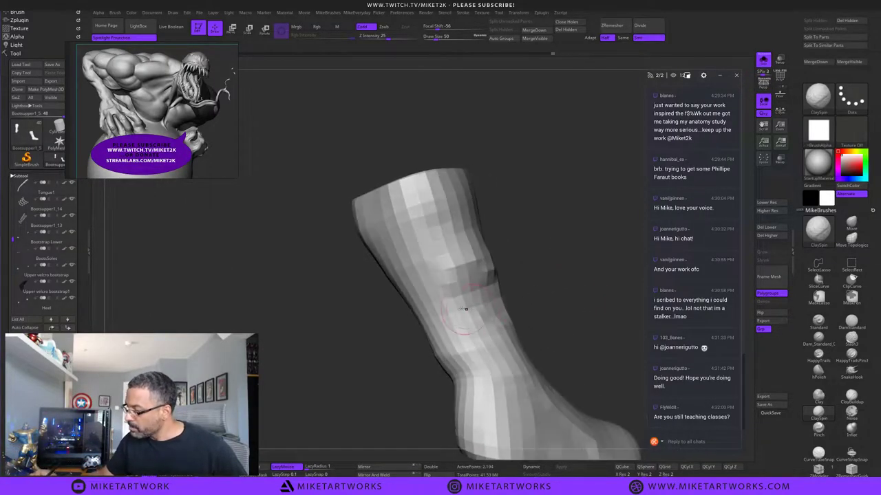
# Build up wrapping folds across the side and back of the isolated shaft above the ankle with ClaySpin and smooth between them.
pyautogui.moveTo(437, 307); pyautogui.dragTo(481, 323)
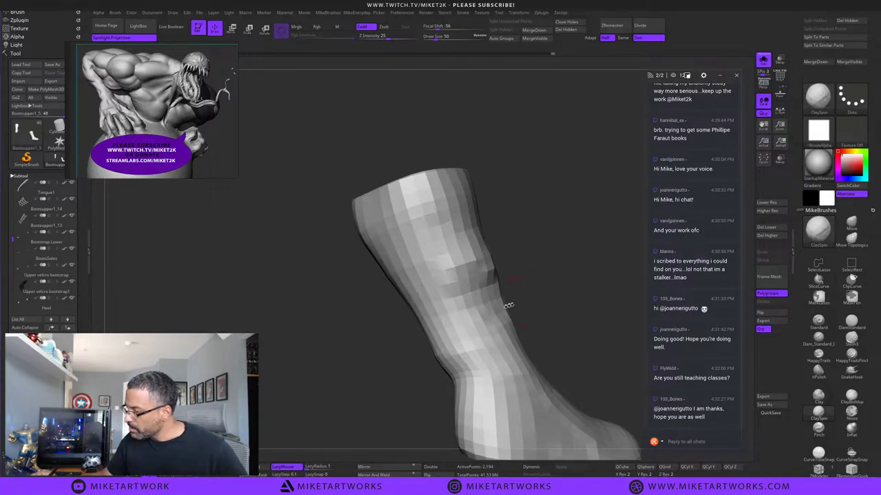
pyautogui.moveTo(426, 296); pyautogui.dragTo(481, 322)
pyautogui.moveTo(519, 299); pyautogui.dragTo(544, 275)
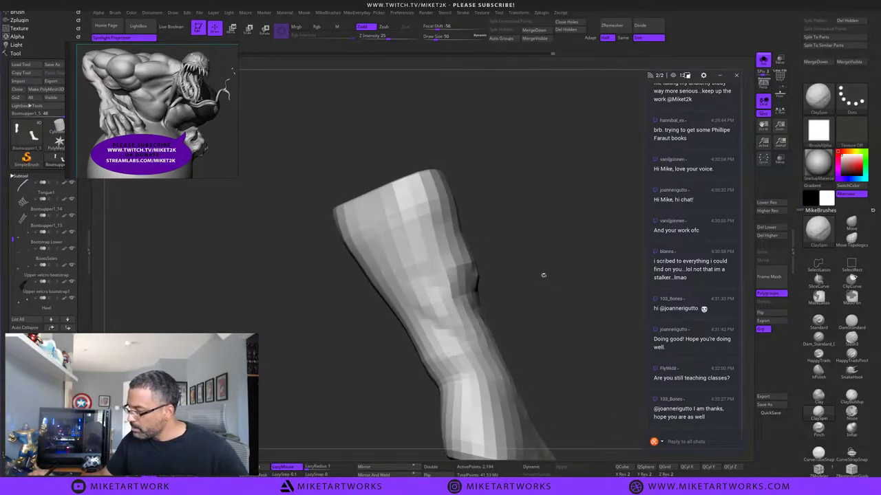
pyautogui.moveTo(427, 325); pyautogui.dragTo(476, 337)
pyautogui.moveTo(533, 305); pyautogui.dragTo(548, 294)
pyautogui.moveTo(433, 311)
pyautogui.keyDown('shift'); pyautogui.mouseDown()
pyautogui.moveTo(471, 354)
pyautogui.moveTo(447, 338)
pyautogui.mouseUp(); pyautogui.keyUp('shift')
pyautogui.moveTo(575, 293); pyautogui.dragTo(588, 280)
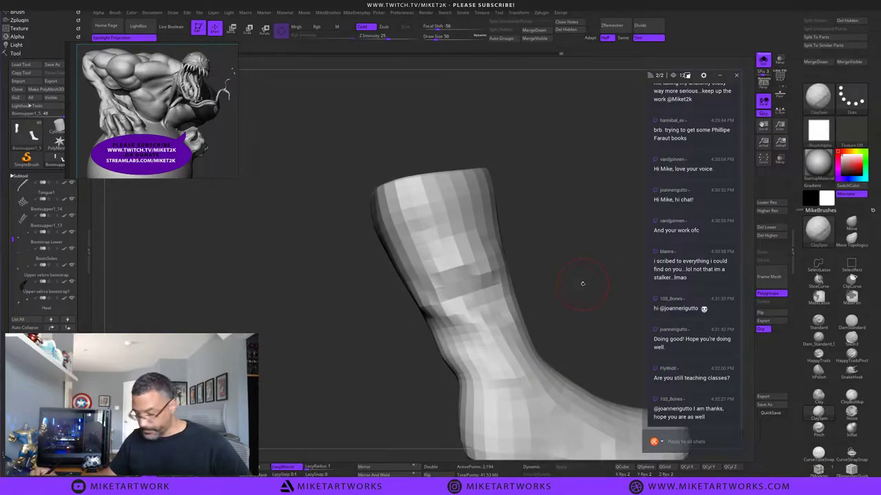
# Raise the boot's upper mesh to its higher subdivision levels and bring the hidden boot parts back into view.
pyautogui.press('f')
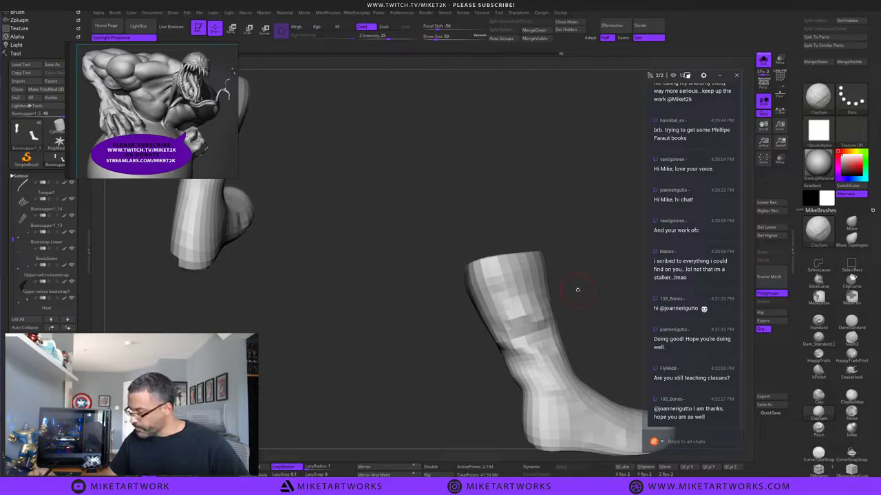
pyautogui.press('d')
pyautogui.press('d')
pyautogui.press('d')
pyautogui.press('d')
pyautogui.press('d')
pyautogui.moveTo(580, 300)
pyautogui.mouseDown()
pyautogui.moveTo(593, 314)
pyautogui.moveTo(590, 302)
pyautogui.mouseUp()
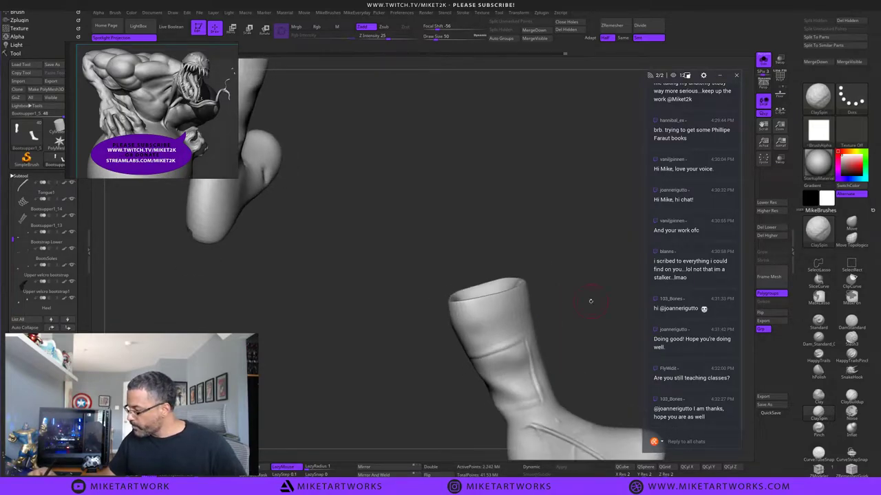
pyautogui.click(761, 65)
# Try building up a small fold on the shaft just above the ankle strap with ClaySpin, and undo the strokes.
pyautogui.moveTo(598, 336); pyautogui.dragTo(597, 282)
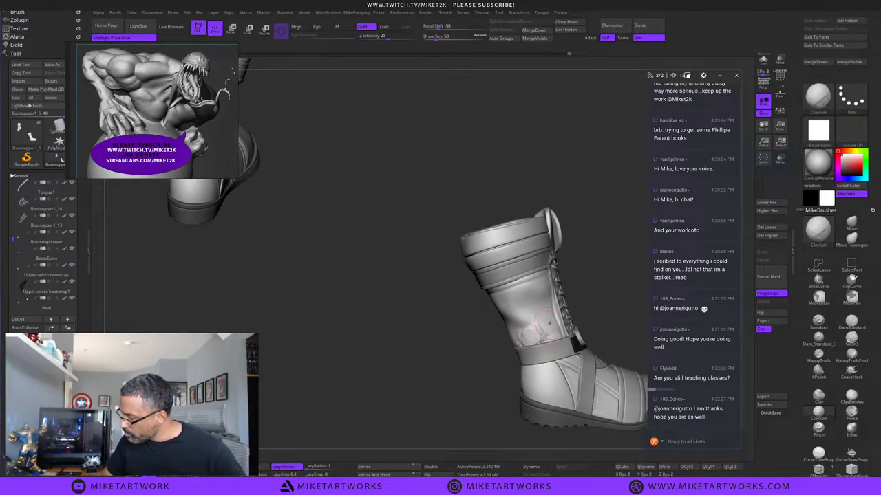
pyautogui.press('shift')
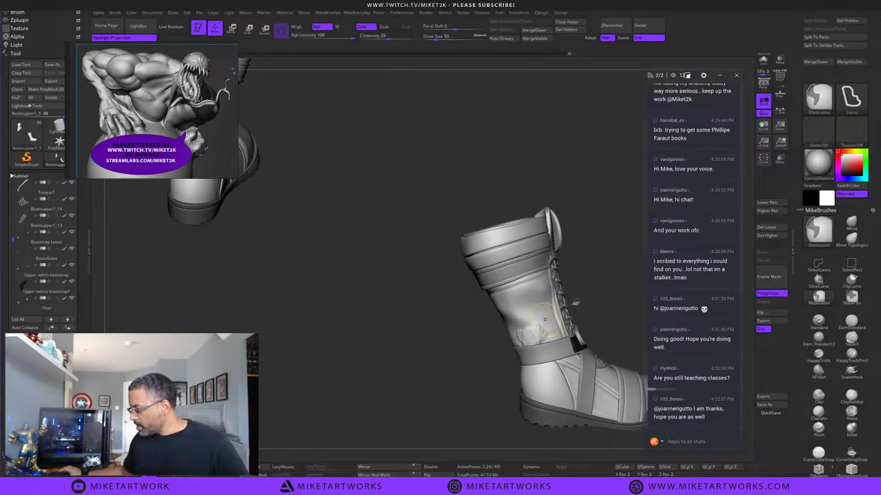
pyautogui.hotkey('ctrl', 'z')
pyautogui.hotkey('ctrl', 'z')
# Isolate the boots' upper mesh and delete its higher subdivision levels.
pyautogui.moveTo(607, 299); pyautogui.dragTo(568, 316)
pyautogui.click(763, 61)
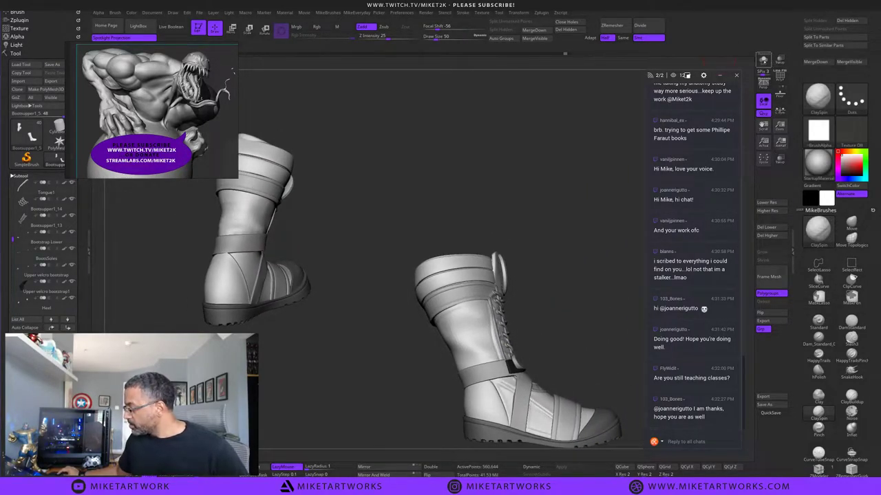
pyautogui.moveTo(609, 262); pyautogui.dragTo(554, 309)
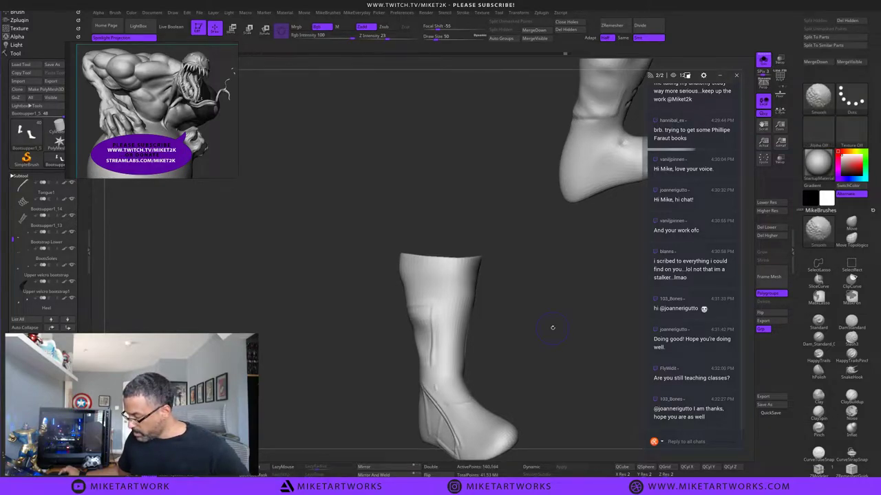
pyautogui.moveTo(543, 362)
pyautogui.mouseDown()
pyautogui.moveTo(564, 368)
pyautogui.moveTo(554, 336)
pyautogui.mouseUp()
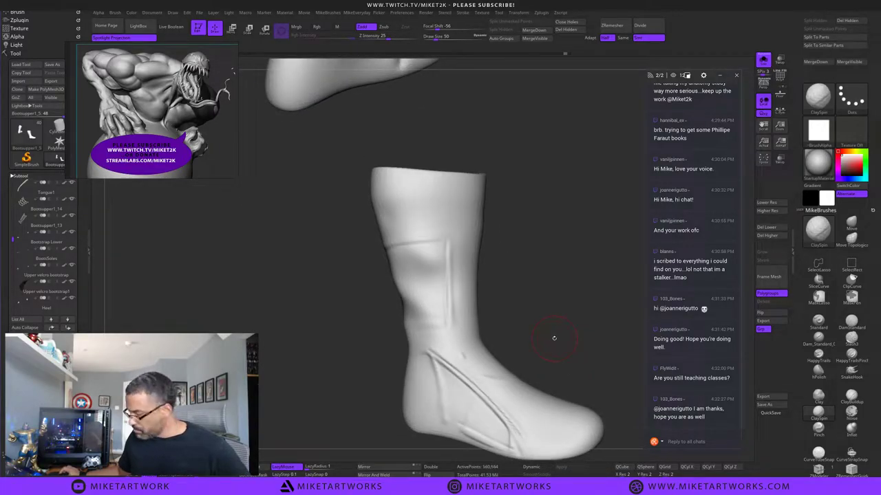
pyautogui.moveTo(559, 339); pyautogui.dragTo(556, 346)
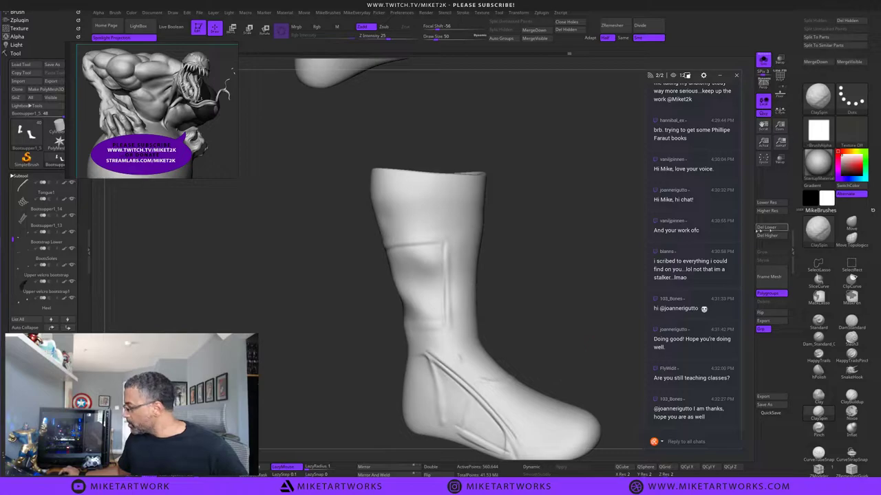
pyautogui.click(766, 236)
# Set the ClaySpin draw size to 34 and build up a diagonal fold across the shaft's side below the horizontal cuff line.
pyautogui.moveTo(629, 311)
pyautogui.mouseDown()
pyautogui.moveTo(600, 300)
pyautogui.moveTo(595, 311)
pyautogui.mouseUp()
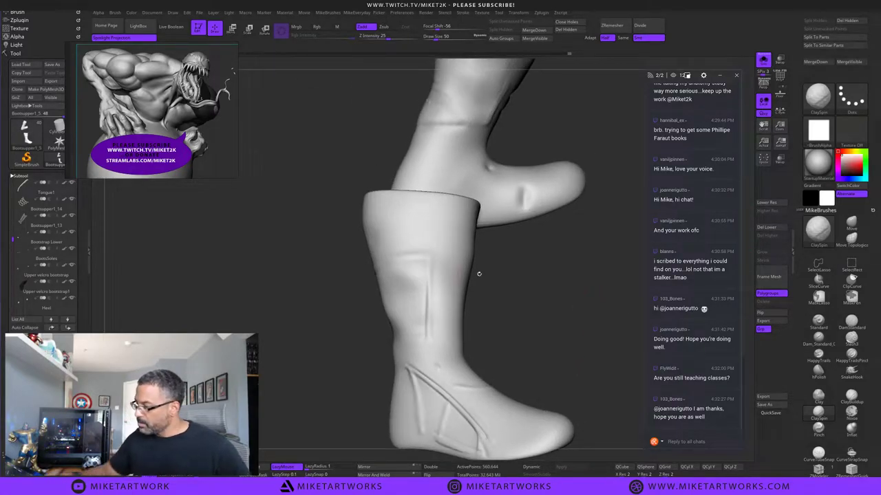
pyautogui.moveTo(500, 309)
pyautogui.mouseDown()
pyautogui.moveTo(527, 289)
pyautogui.moveTo(472, 297)
pyautogui.mouseUp()
pyautogui.press('s')
pyautogui.moveTo(481, 291); pyautogui.dragTo(507, 297)
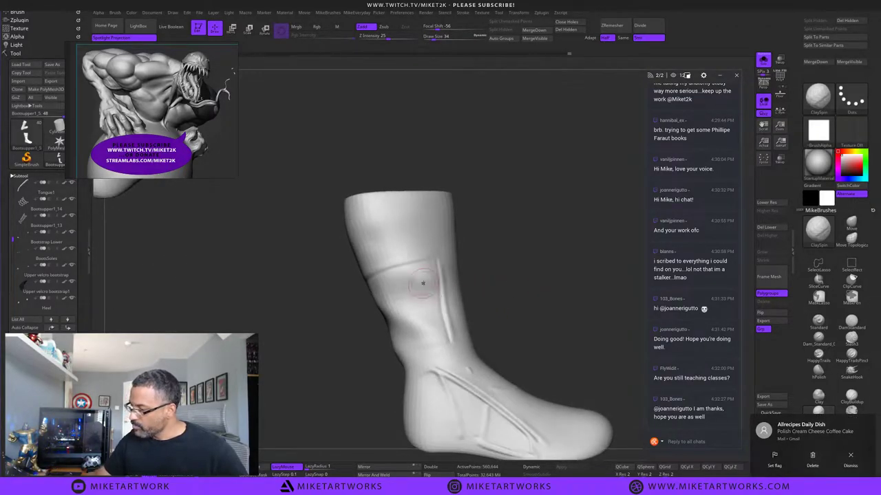
pyautogui.moveTo(395, 294); pyautogui.dragTo(416, 281)
pyautogui.moveTo(490, 269); pyautogui.dragTo(509, 271)
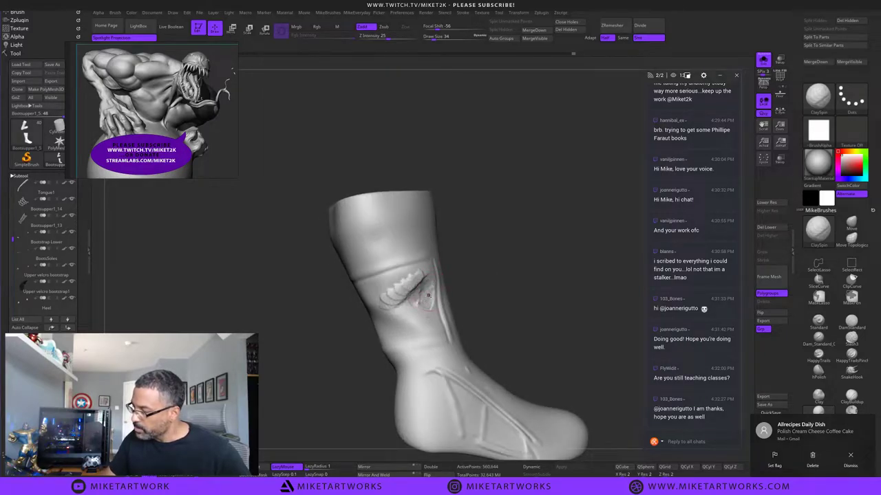
pyautogui.moveTo(490, 276); pyautogui.dragTo(481, 280)
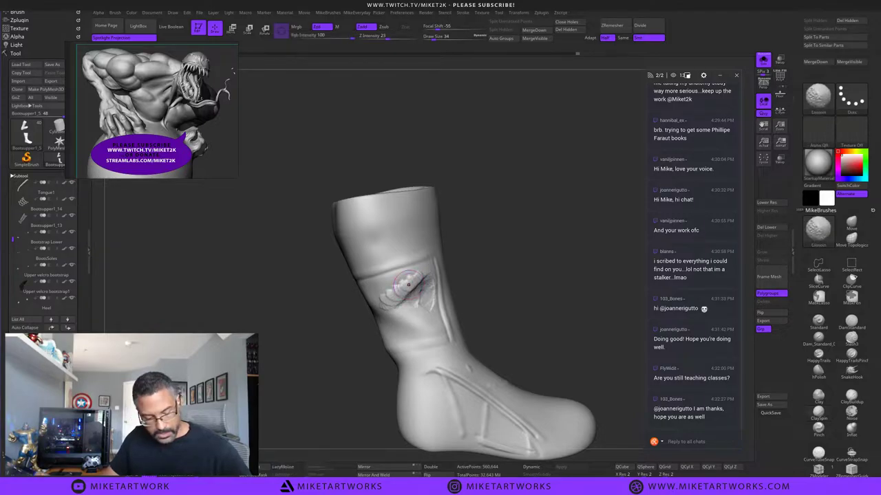
# Lower the upper mesh's subdivision level and smooth the diagonal fold into the side of the shaft.
pyautogui.hotkey('shift', 'd')
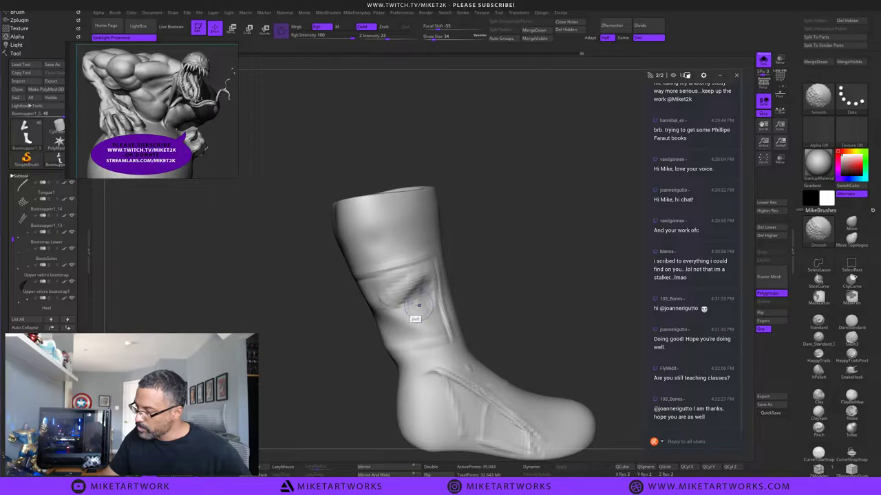
pyautogui.moveTo(488, 269); pyautogui.dragTo(500, 256)
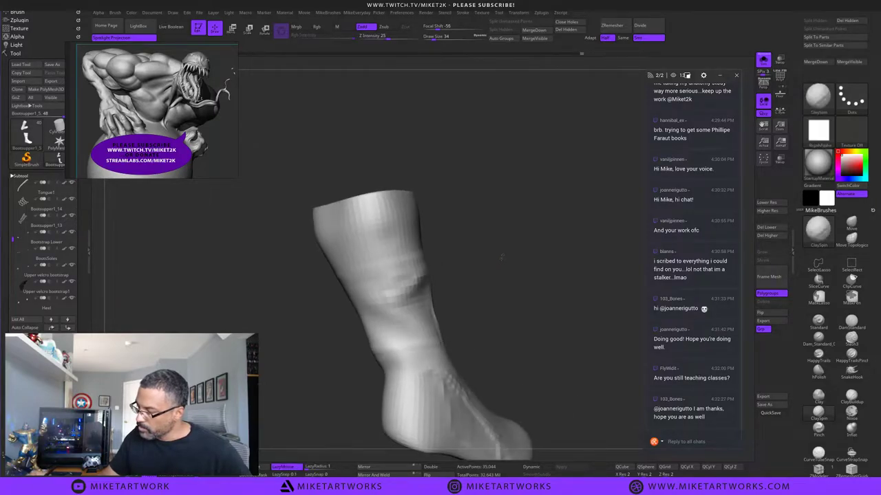
pyautogui.keyDown('shift'); pyautogui.moveTo(415, 285); pyautogui.dragTo(397, 292); pyautogui.keyUp('shift')
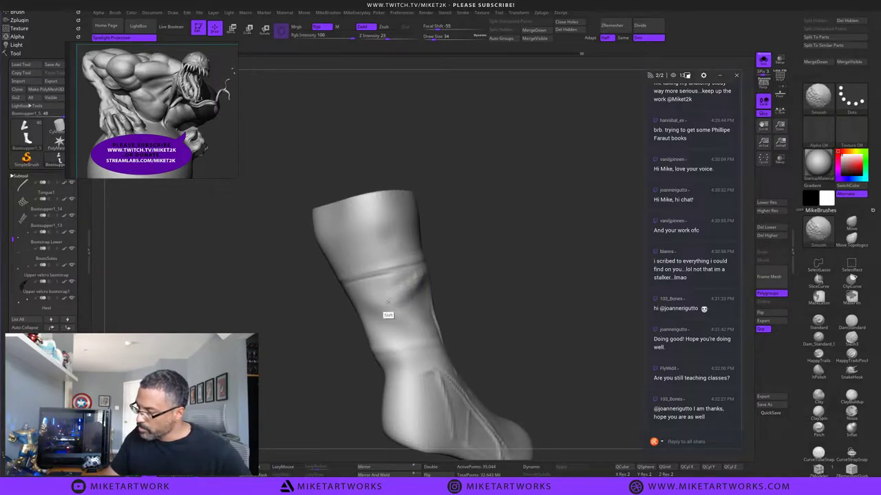
pyautogui.keyDown('shift'); pyautogui.moveTo(417, 275); pyautogui.dragTo(387, 307); pyautogui.keyUp('shift')
pyautogui.moveTo(503, 282); pyautogui.dragTo(532, 276)
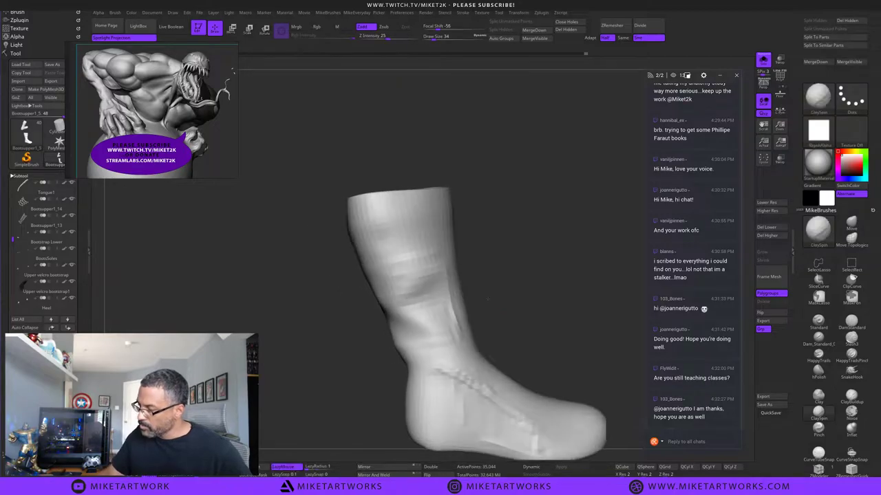
pyautogui.keyDown('shift'); pyautogui.moveTo(419, 298); pyautogui.dragTo(388, 291); pyautogui.keyUp('shift')
pyautogui.moveTo(533, 265); pyautogui.dragTo(511, 263)
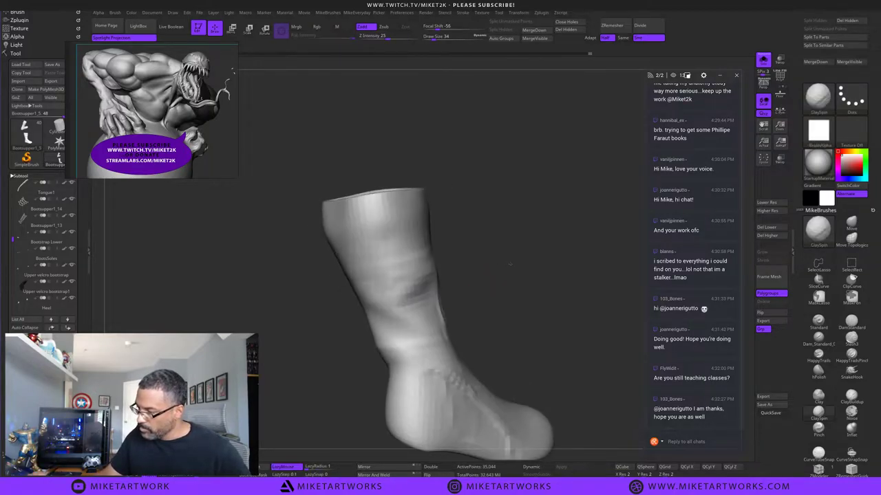
# Carve a short crease along the horizontal line above the side fold with ClaySpin and soften the area around it.
pyautogui.keyDown('alt'); pyautogui.moveTo(383, 280); pyautogui.dragTo(396, 276); pyautogui.keyUp('alt')
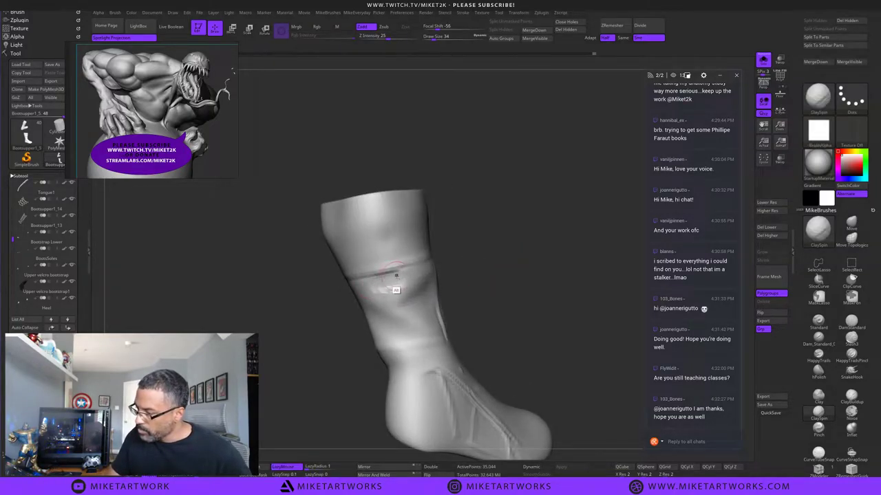
pyautogui.moveTo(466, 255); pyautogui.dragTo(442, 257)
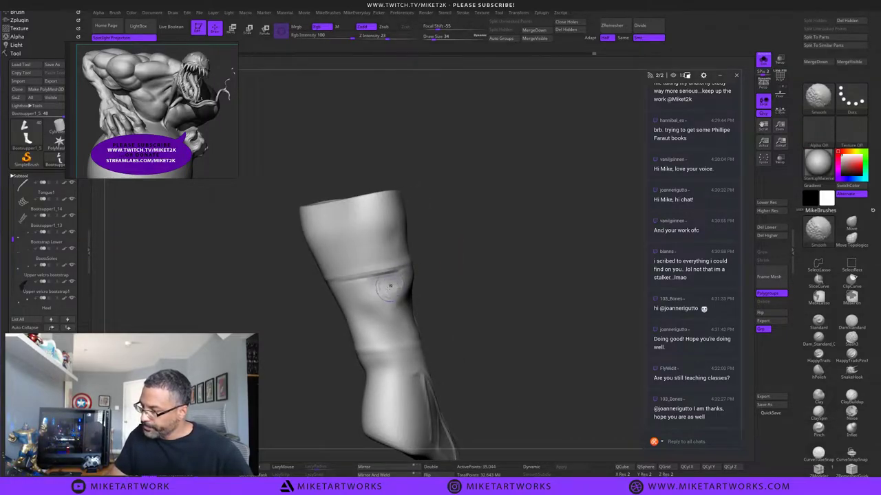
pyautogui.moveTo(486, 307); pyautogui.dragTo(523, 311)
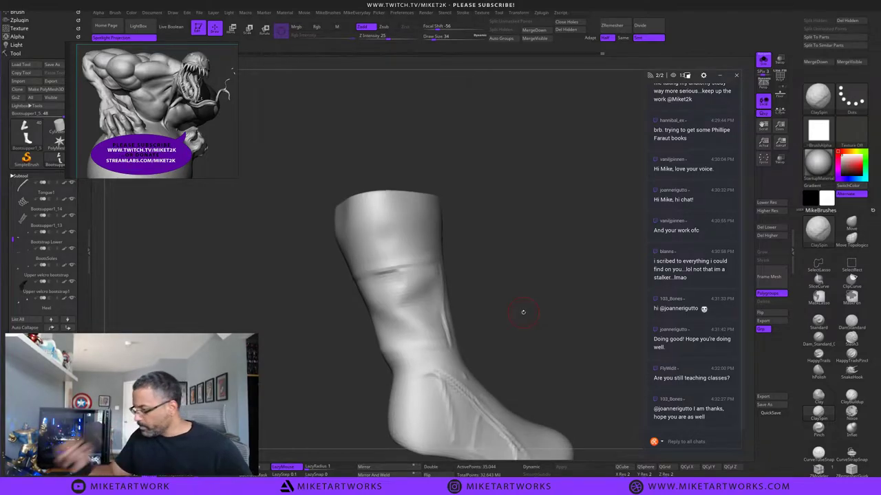
pyautogui.keyDown('shift'); pyautogui.moveTo(406, 276); pyautogui.dragTo(395, 292); pyautogui.keyUp('shift')
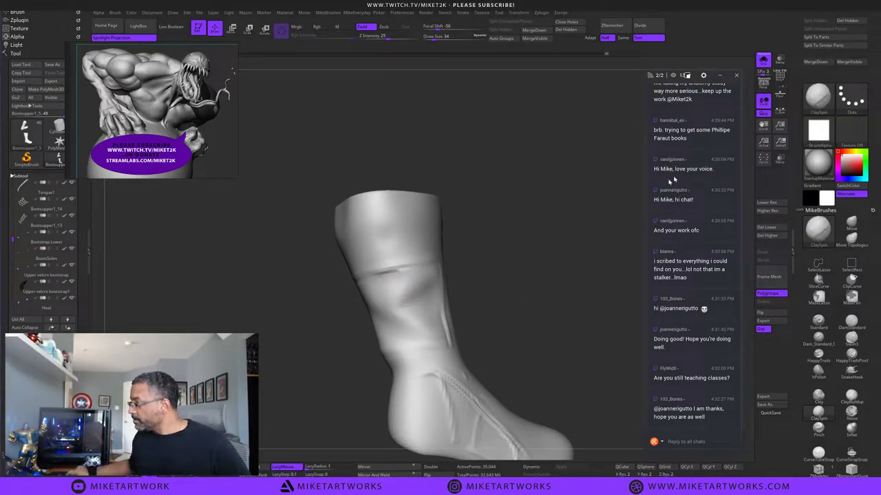
# Bring the remaining boot parts back into view and show the pants subtool above the boots.
pyautogui.moveTo(535, 214); pyautogui.dragTo(525, 209)
pyautogui.click(763, 64)
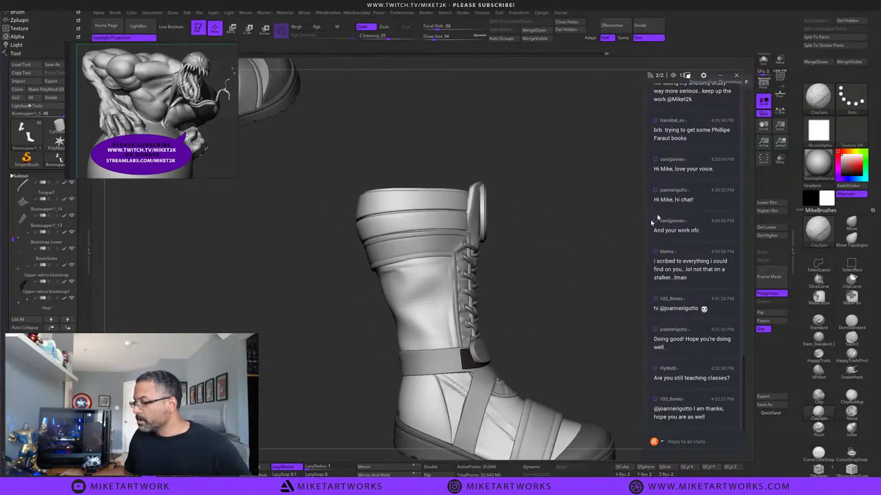
pyautogui.keyDown('alt'); pyautogui.moveTo(579, 283); pyautogui.dragTo(531, 354); pyautogui.keyUp('alt')
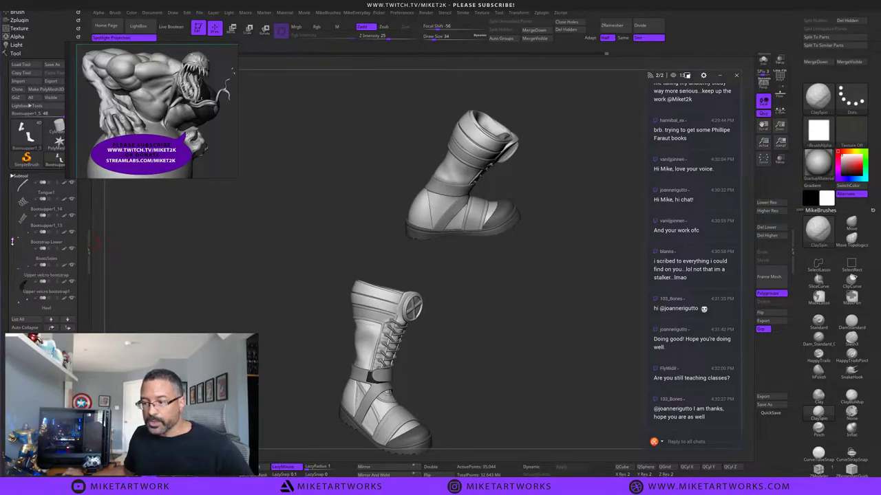
pyautogui.moveTo(12, 241); pyautogui.dragTo(2, 214)
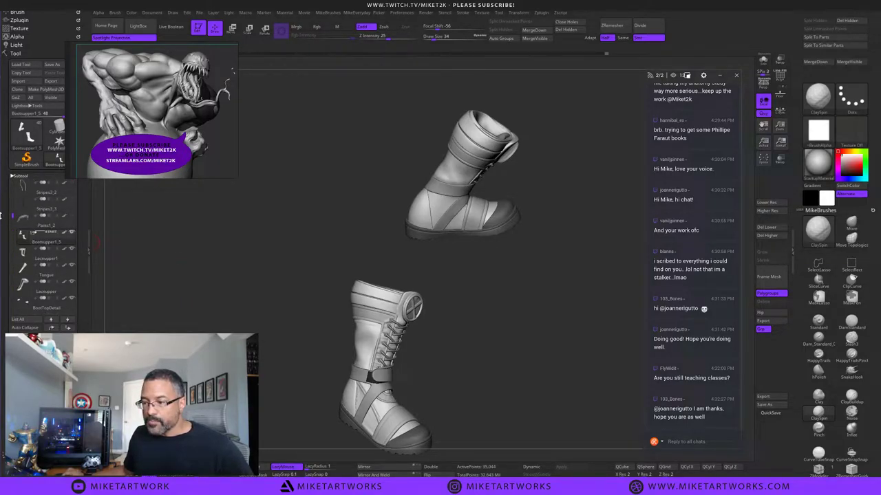
pyautogui.click(72, 216)
pyautogui.moveTo(475, 344); pyautogui.dragTo(581, 344)
# Lower the upper mesh's subdivision level and adjust the shaft's contour between cuff and ankle strap using the Move brush at draw size 67.
pyautogui.click(851, 222)
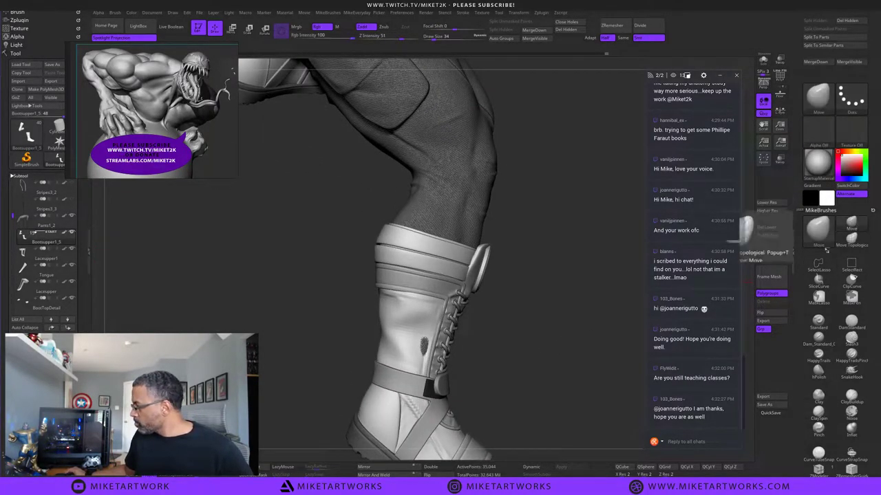
pyautogui.hotkey('shift', 'd')
pyautogui.hotkey('shift', 'd')
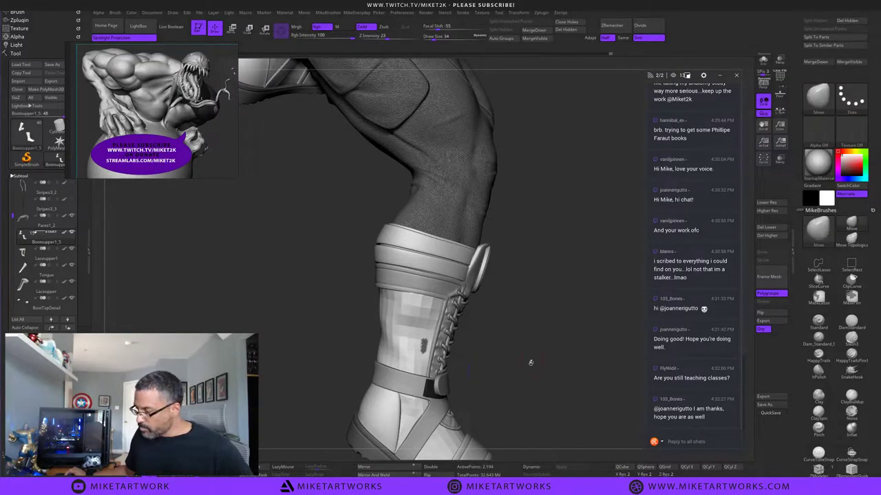
pyautogui.press('s')
pyautogui.moveTo(520, 359)
pyautogui.mouseDown()
pyautogui.moveTo(475, 349)
pyautogui.moveTo(552, 355)
pyautogui.moveTo(516, 332)
pyautogui.moveTo(491, 342)
pyautogui.moveTo(507, 360)
pyautogui.moveTo(496, 337)
pyautogui.moveTo(460, 334)
pyautogui.mouseUp()
pyautogui.moveTo(460, 333); pyautogui.dragTo(446, 355, button='right')
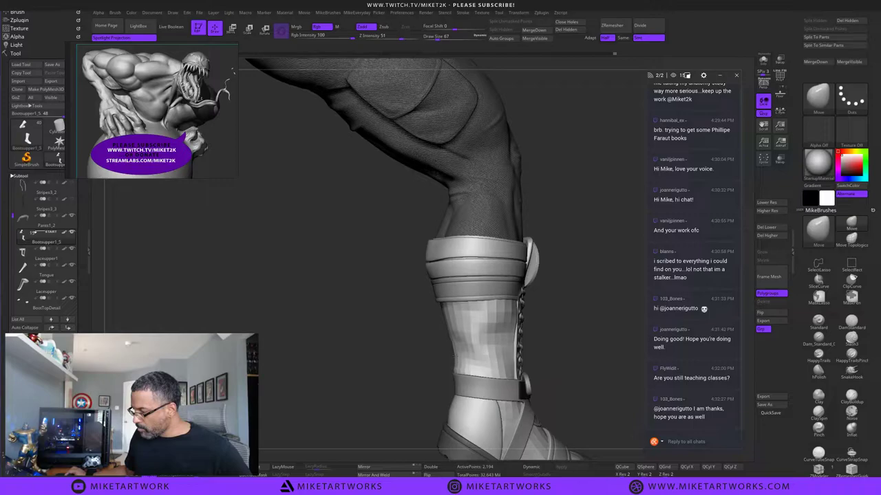
pyautogui.moveTo(546, 308); pyautogui.dragTo(512, 359)
pyautogui.moveTo(464, 335); pyautogui.dragTo(470, 336)
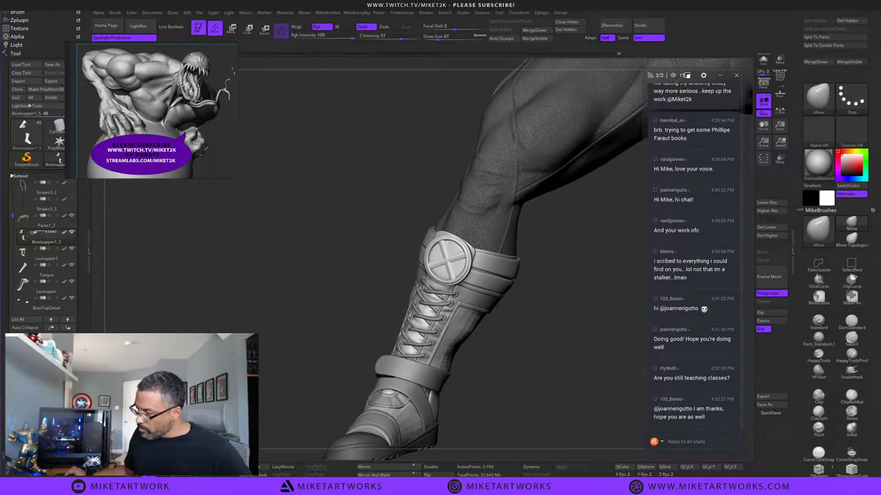
# Refine the contour of the first boot's shaft from the front, side and back with the Move brush.
pyautogui.moveTo(501, 351)
pyautogui.mouseDown()
pyautogui.moveTo(522, 352)
pyautogui.moveTo(525, 364)
pyautogui.moveTo(465, 357)
pyautogui.mouseUp()
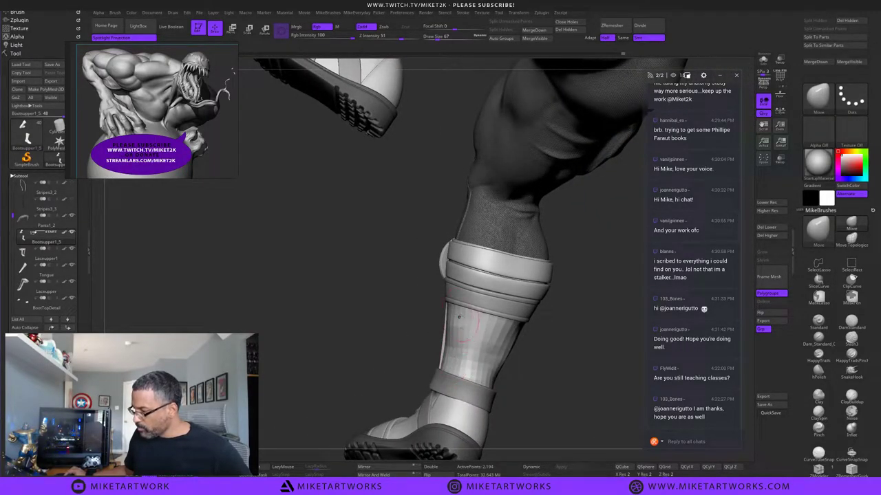
pyautogui.moveTo(545, 342); pyautogui.dragTo(515, 377)
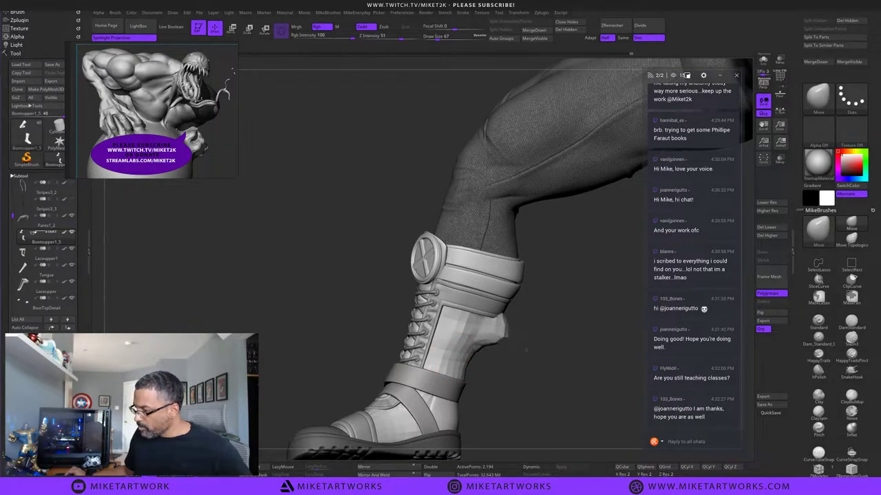
pyautogui.moveTo(531, 350)
pyautogui.mouseDown()
pyautogui.moveTo(573, 355)
pyautogui.moveTo(499, 364)
pyautogui.mouseUp()
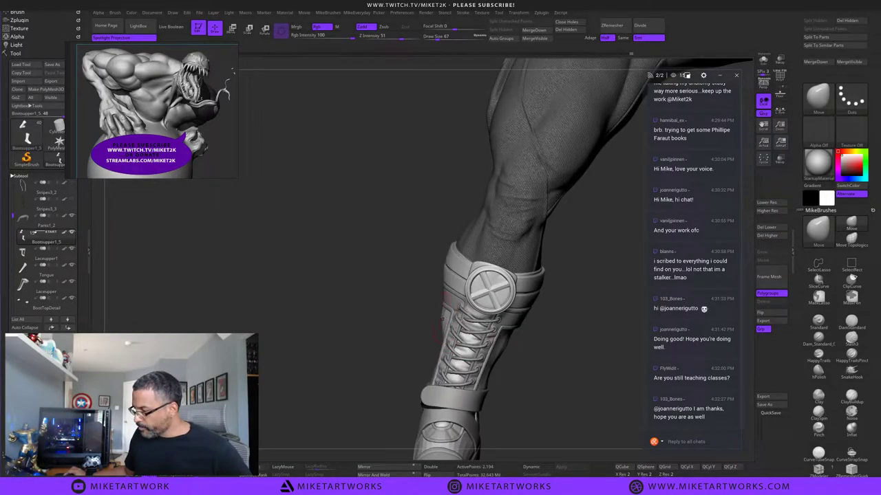
pyautogui.moveTo(568, 367); pyautogui.dragTo(597, 366)
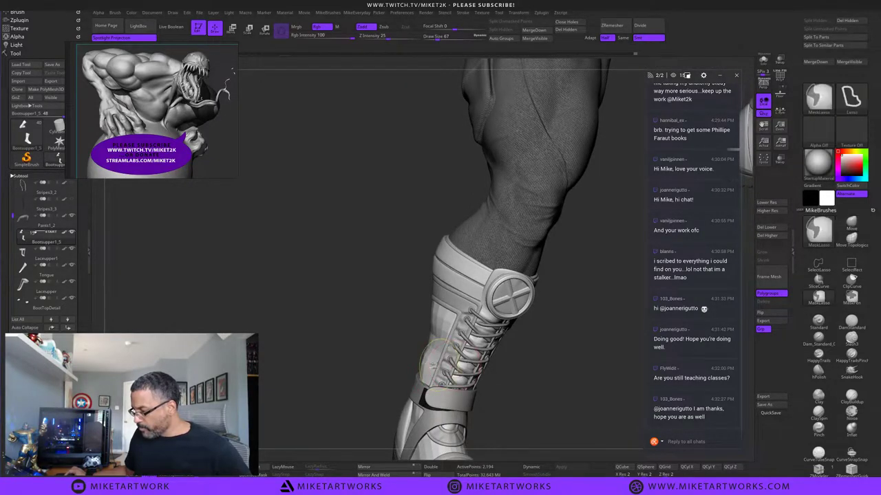
pyautogui.moveTo(574, 403)
pyautogui.mouseDown()
pyautogui.moveTo(589, 390)
pyautogui.moveTo(553, 294)
pyautogui.moveTo(559, 344)
pyautogui.moveTo(527, 320)
pyautogui.moveTo(451, 357)
pyautogui.moveTo(474, 359)
pyautogui.mouseUp()
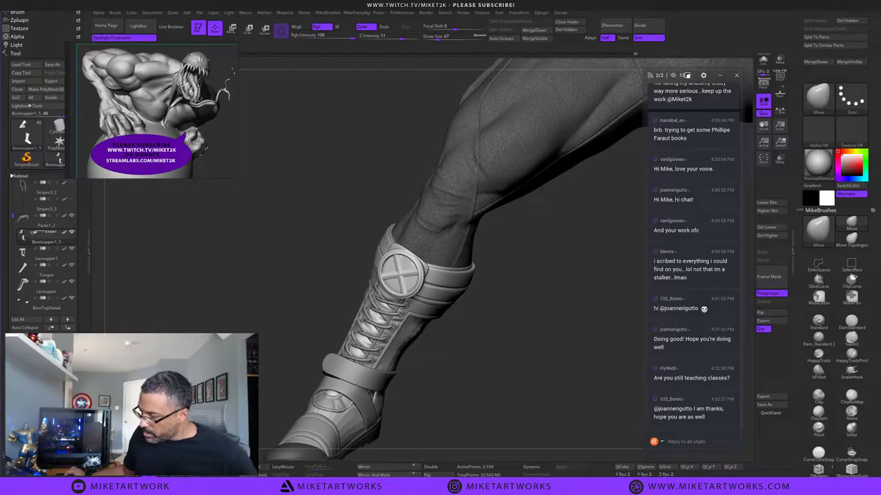
pyautogui.moveTo(509, 383); pyautogui.dragTo(533, 316)
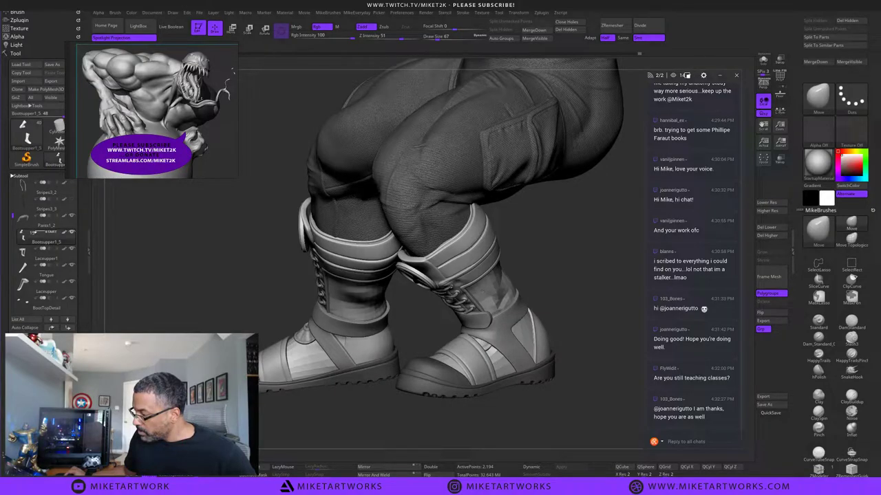
# Adjust the side and back contour of the other boot's shaft between the cuff and the ankle strap with the Move brush.
pyautogui.moveTo(548, 282)
pyautogui.mouseDown()
pyautogui.moveTo(525, 267)
pyautogui.moveTo(511, 289)
pyautogui.mouseUp()
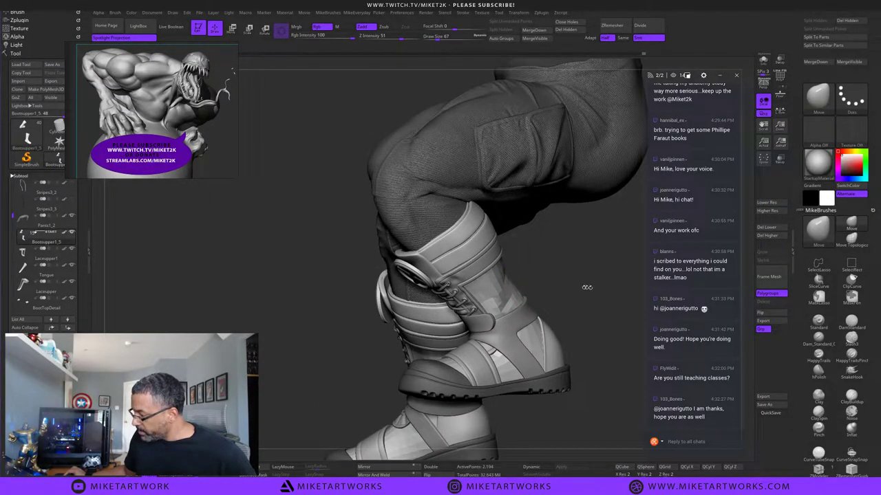
pyautogui.moveTo(587, 288); pyautogui.dragTo(507, 290)
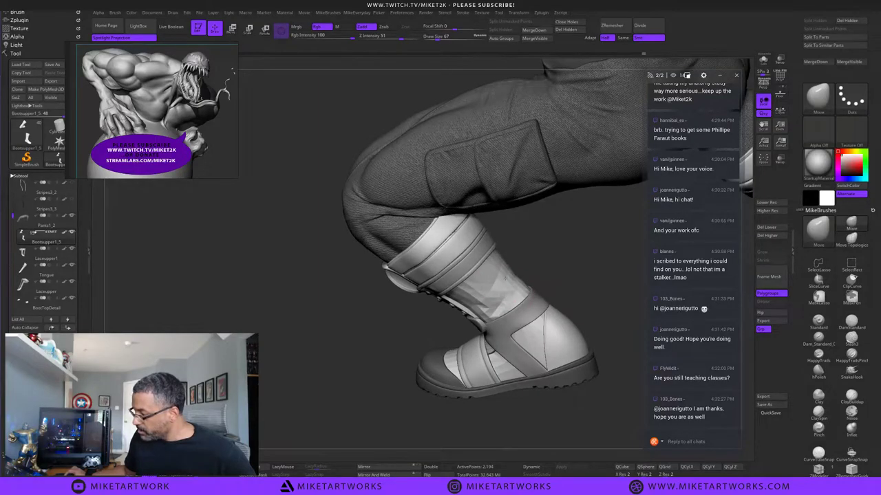
pyautogui.moveTo(569, 282)
pyautogui.mouseDown()
pyautogui.moveTo(528, 277)
pyautogui.moveTo(544, 250)
pyautogui.moveTo(518, 247)
pyautogui.mouseUp()
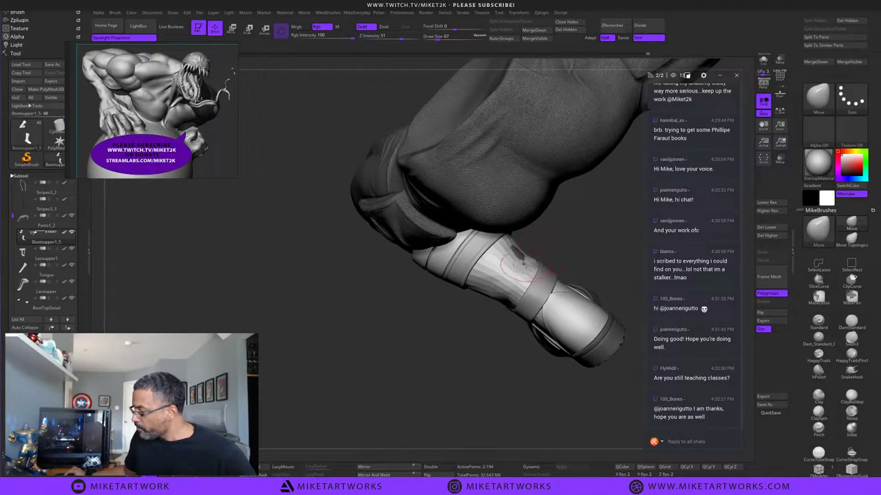
pyautogui.moveTo(583, 249)
pyautogui.mouseDown()
pyautogui.moveTo(575, 230)
pyautogui.moveTo(561, 240)
pyautogui.moveTo(563, 231)
pyautogui.moveTo(605, 199)
pyautogui.moveTo(619, 266)
pyautogui.moveTo(647, 266)
pyautogui.moveTo(608, 275)
pyautogui.moveTo(634, 270)
pyautogui.moveTo(581, 262)
pyautogui.moveTo(657, 267)
pyautogui.moveTo(633, 270)
pyautogui.mouseUp()
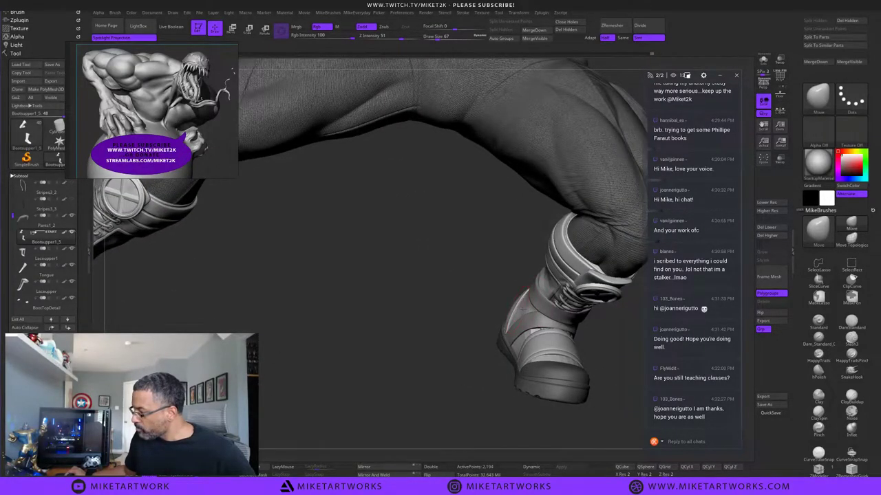
pyautogui.moveTo(617, 367)
pyautogui.mouseDown()
pyautogui.moveTo(630, 359)
pyautogui.moveTo(576, 358)
pyautogui.moveTo(605, 361)
pyautogui.mouseUp()
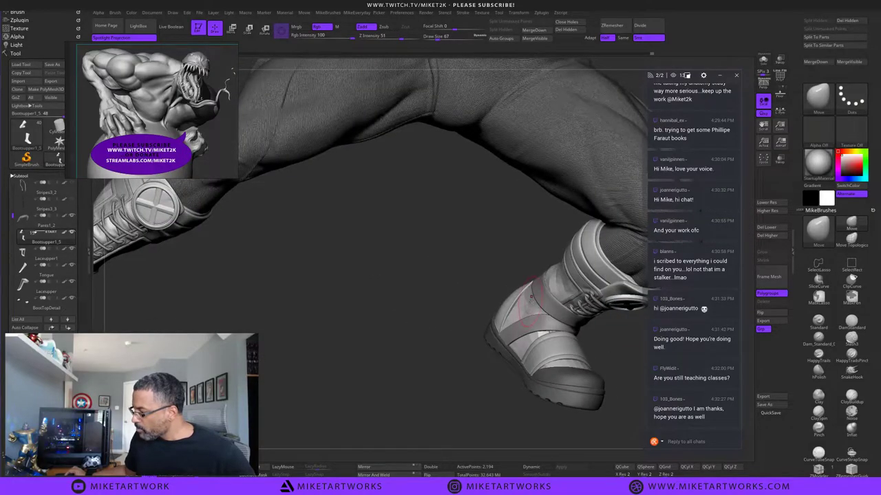
pyautogui.moveTo(420, 321)
pyautogui.mouseDown()
pyautogui.moveTo(482, 318)
pyautogui.moveTo(411, 322)
pyautogui.mouseUp()
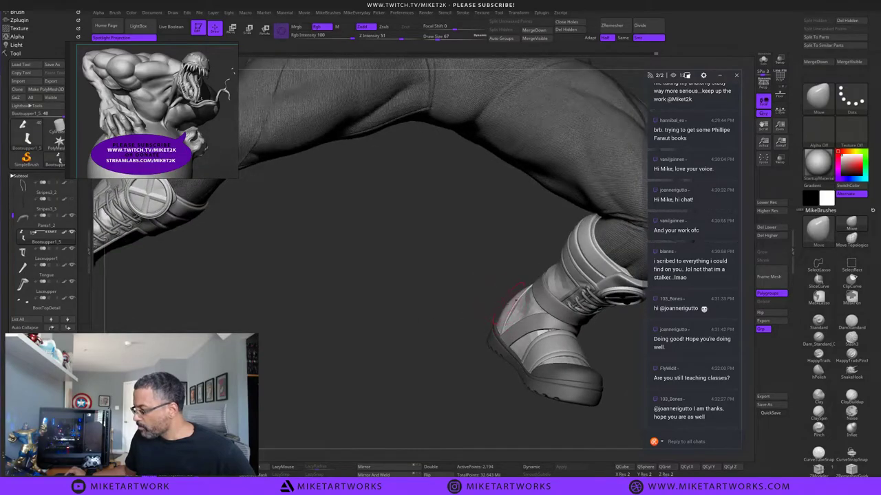
# Select the heel piece of the raised boot and adjust its contour behind the ankle with the Move brush.
pyautogui.keyDown('alt'); pyautogui.click(495, 344); pyautogui.keyUp('alt')
pyautogui.keyDown('alt'); pyautogui.moveTo(454, 374); pyautogui.dragTo(385, 417); pyautogui.keyUp('alt')
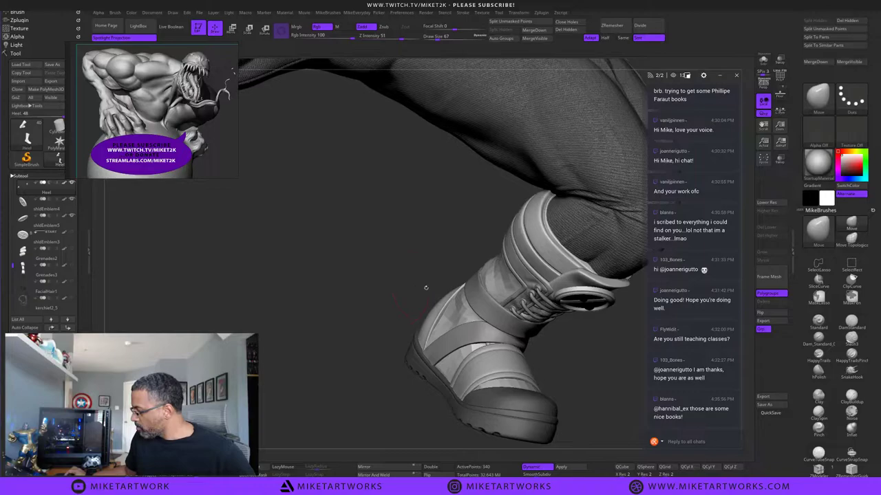
pyautogui.moveTo(426, 288); pyautogui.dragTo(438, 316)
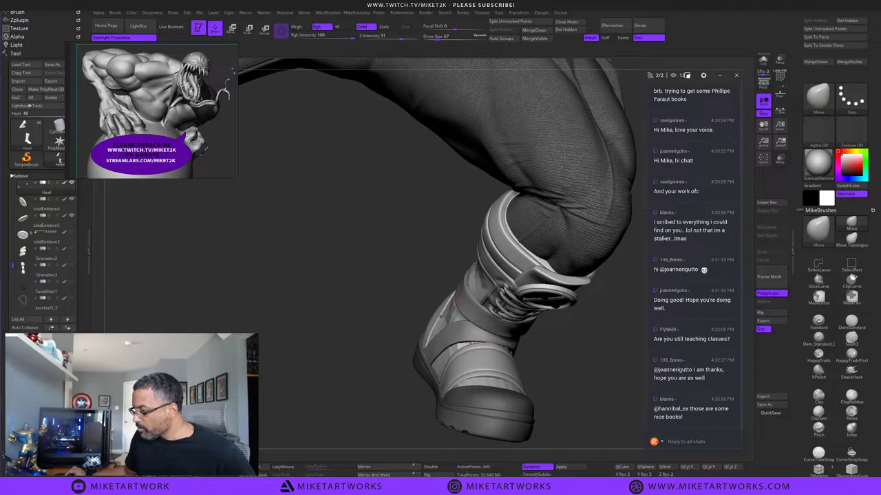
pyautogui.moveTo(409, 272); pyautogui.dragTo(447, 324)
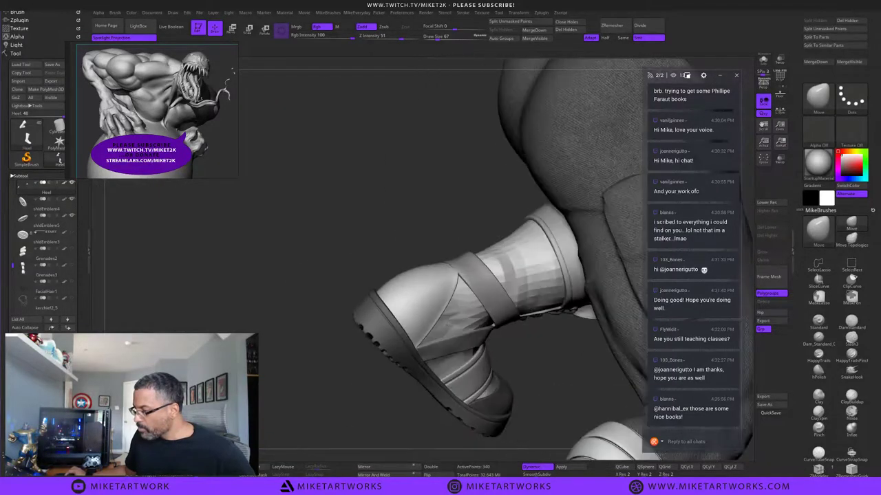
pyautogui.moveTo(517, 372); pyautogui.dragTo(447, 324)
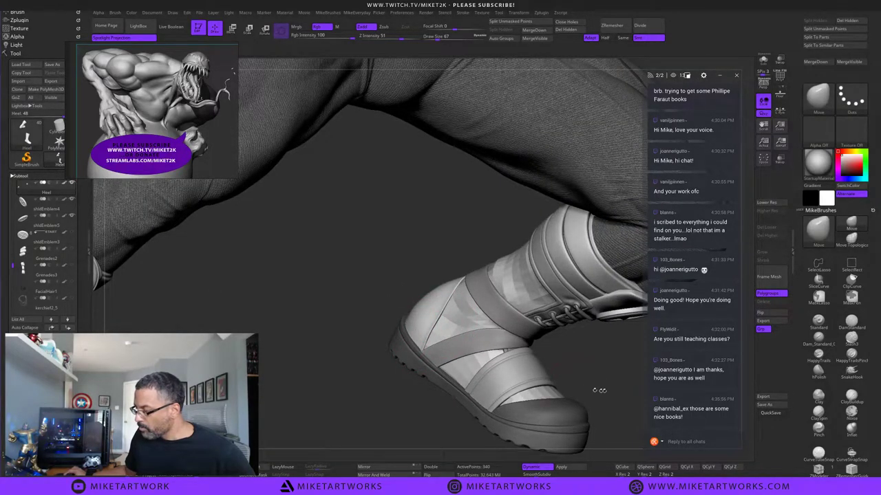
pyautogui.moveTo(596, 390); pyautogui.dragTo(530, 377)
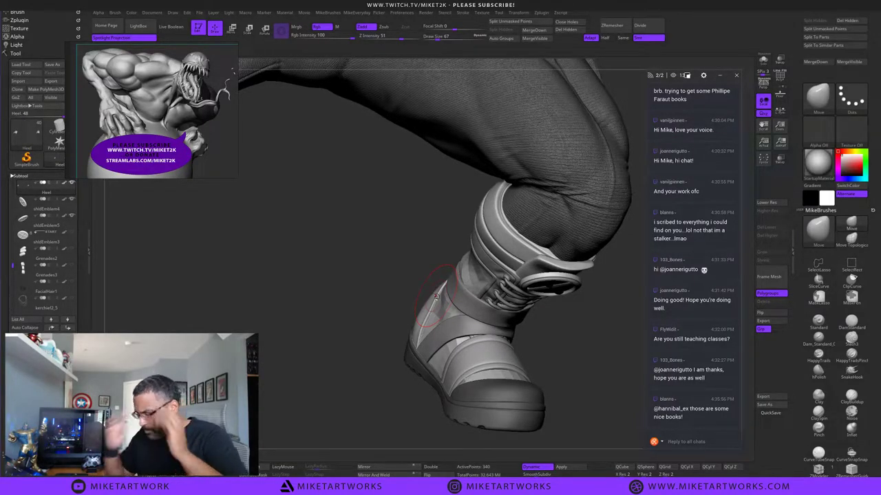
pyautogui.moveTo(576, 344); pyautogui.dragTo(681, 391)
pyautogui.moveTo(425, 378); pyautogui.dragTo(525, 337)
# Set the Move brush's draw size to 37 and adjust the upper mesh in the gap between the ankle strap and heel.
pyautogui.press('s')
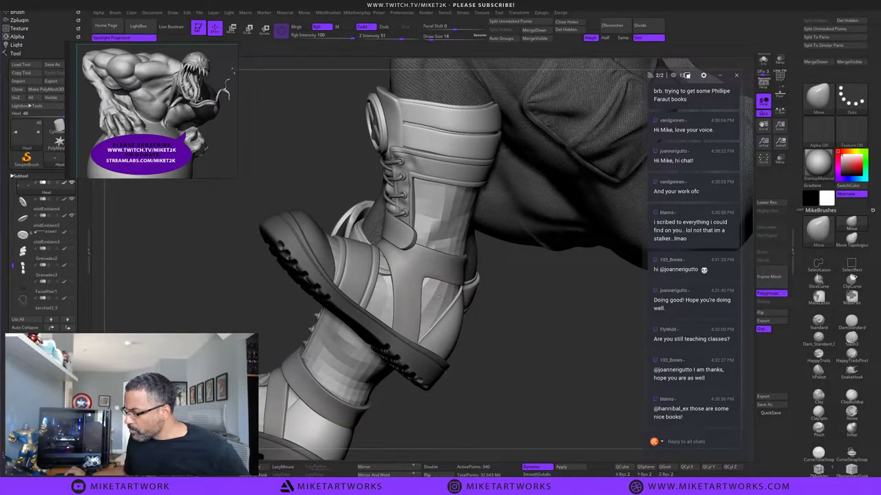
pyautogui.press('s')
pyautogui.click(514, 328)
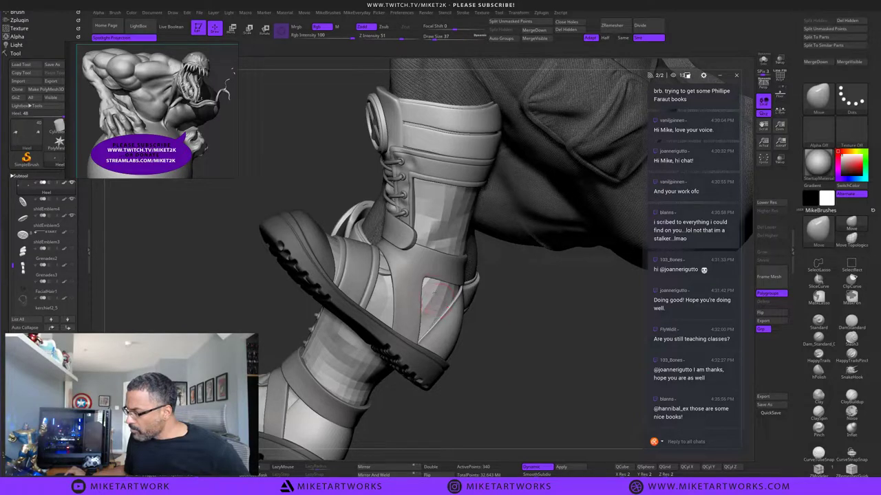
pyautogui.keyDown('alt'); pyautogui.click(433, 294); pyautogui.keyUp('alt')
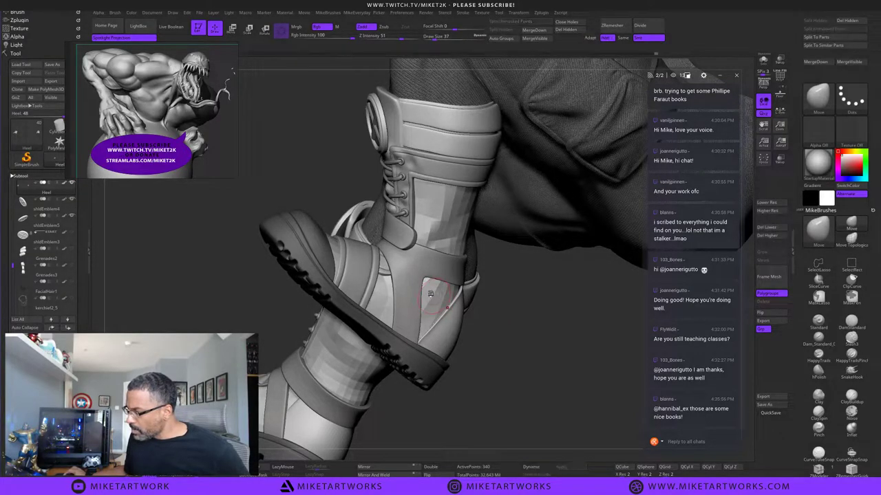
pyautogui.moveTo(546, 329); pyautogui.dragTo(506, 339)
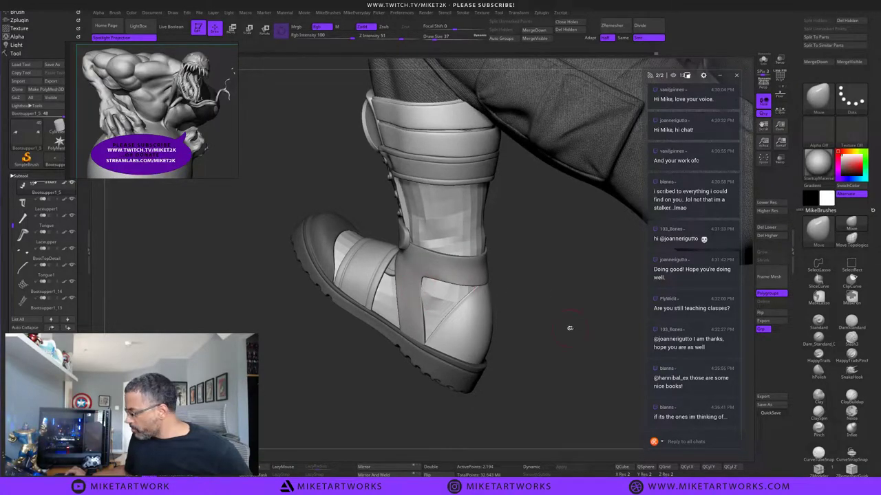
pyautogui.moveTo(570, 327); pyautogui.dragTo(561, 366)
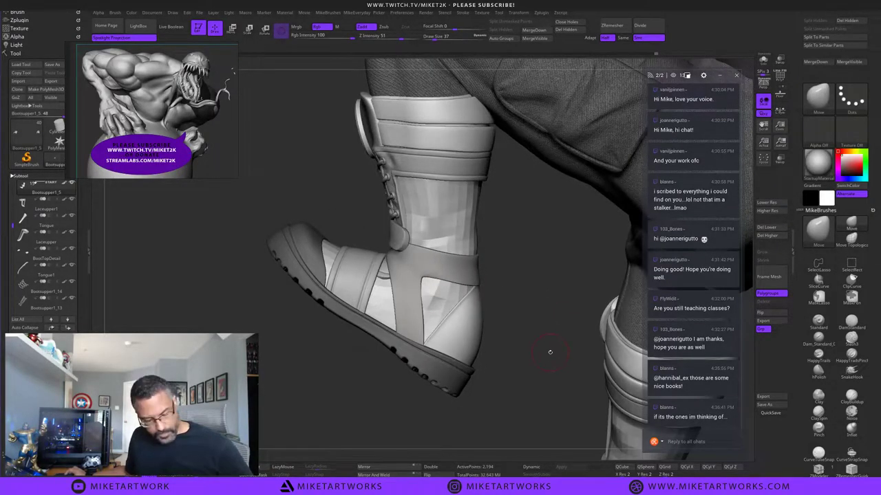
# Raise the upper mesh by four subdivision levels and inspect the folds on the shaft from the side and back.
pyautogui.press('d')
pyautogui.press('d')
pyautogui.press('d')
pyautogui.press('d')
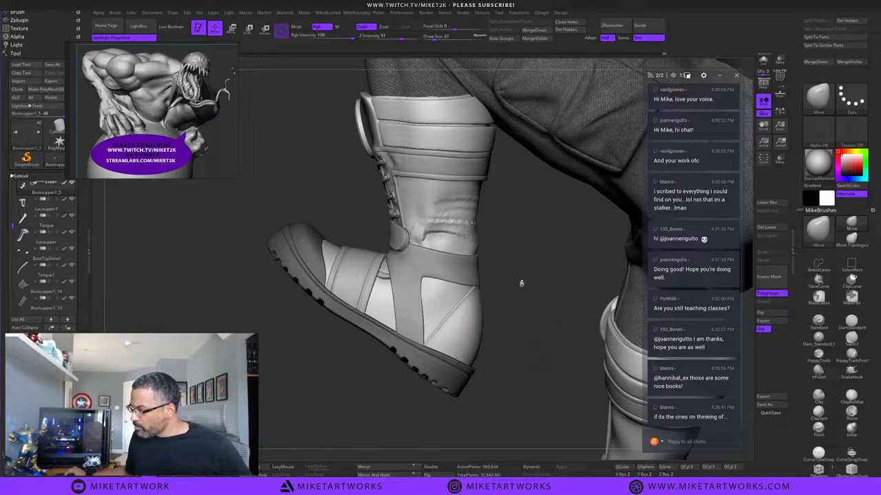
pyautogui.moveTo(525, 234); pyautogui.dragTo(446, 222)
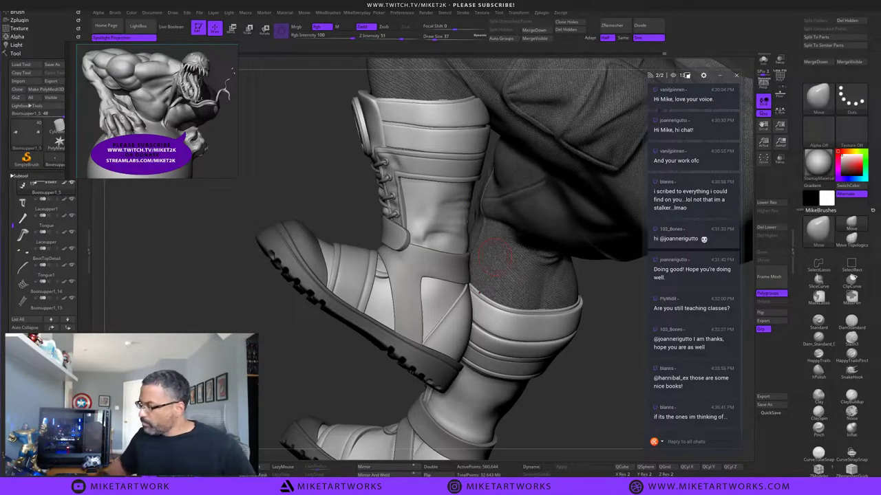
pyautogui.moveTo(615, 355); pyautogui.dragTo(524, 278)
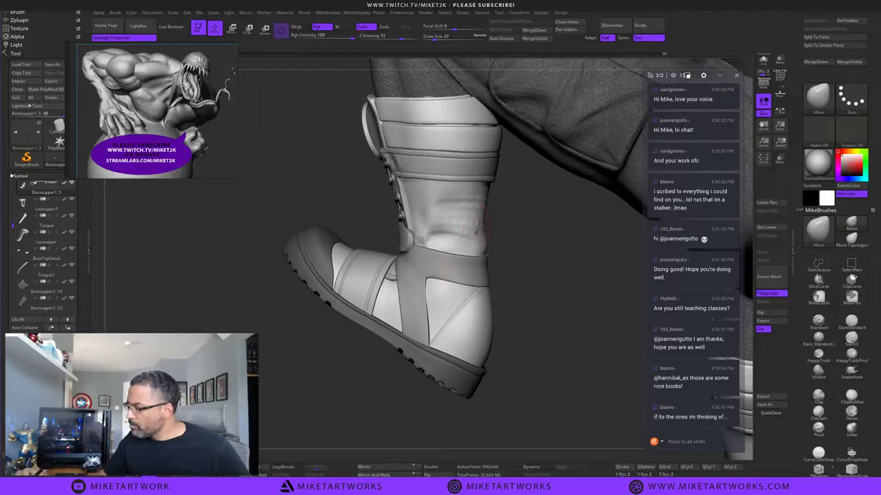
# Smooth the horizontal folds on the side of the shaft between the cuff and the ankle strap.
pyautogui.press('shift')
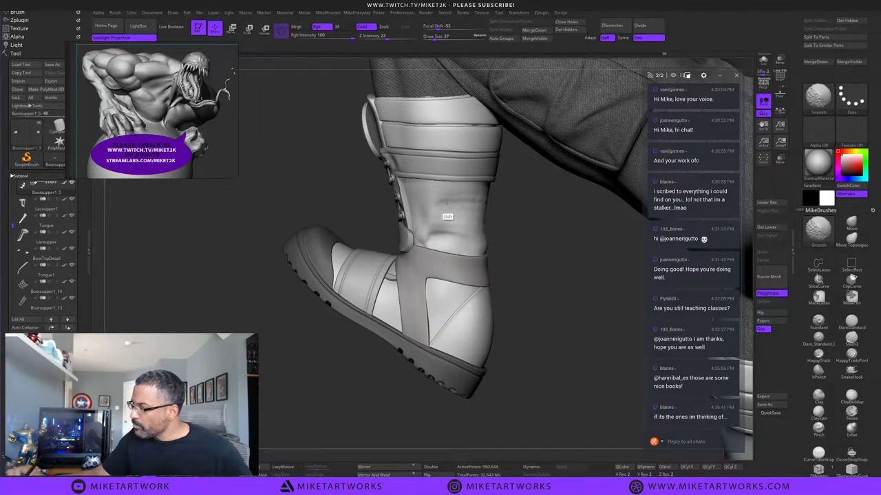
pyautogui.moveTo(447, 203)
pyautogui.keyDown('shift'); pyautogui.mouseDown()
pyautogui.moveTo(475, 217)
pyautogui.moveTo(485, 236)
pyautogui.moveTo(481, 215)
pyautogui.moveTo(472, 224)
pyautogui.moveTo(485, 194)
pyautogui.moveTo(433, 211)
pyautogui.mouseUp(); pyautogui.keyUp('shift')
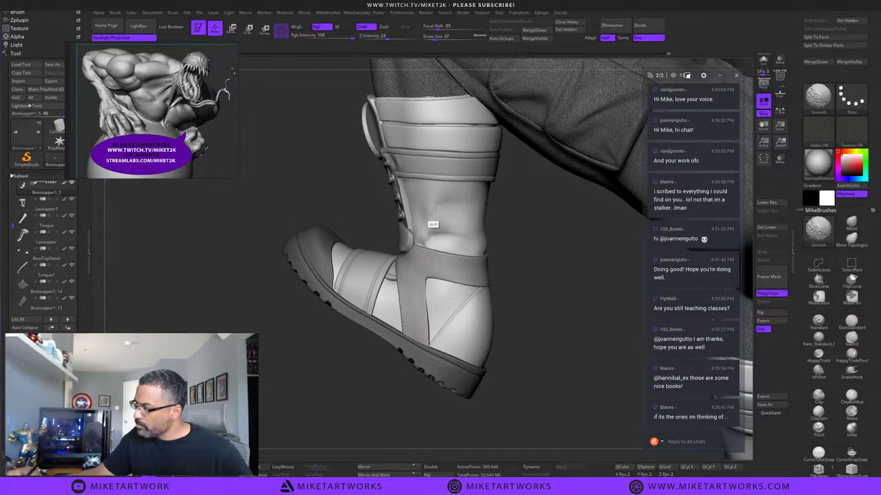
pyautogui.moveTo(513, 224); pyautogui.dragTo(551, 221)
pyautogui.moveTo(430, 223)
pyautogui.keyDown('shift'); pyautogui.mouseDown()
pyautogui.moveTo(421, 238)
pyautogui.moveTo(434, 211)
pyautogui.moveTo(460, 209)
pyautogui.moveTo(423, 226)
pyautogui.moveTo(427, 234)
pyautogui.moveTo(462, 217)
pyautogui.mouseUp(); pyautogui.keyUp('shift')
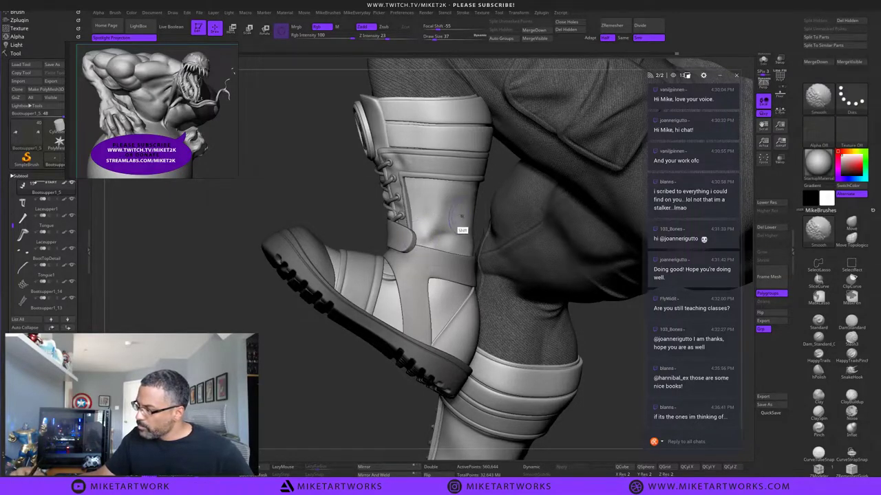
# Flatten the planes around the shaft's folds above the ankle strap with the hPolish brush at Z intensity 37.
pyautogui.click(818, 372)
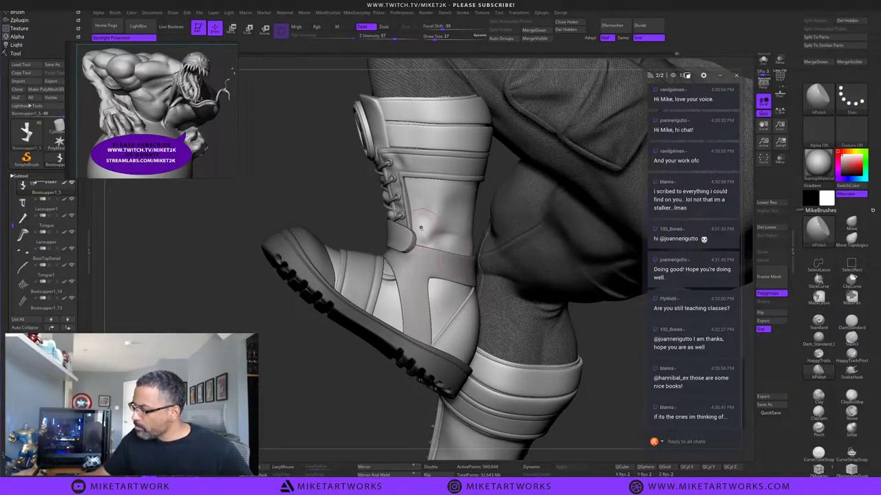
pyautogui.moveTo(432, 242); pyautogui.dragTo(423, 227)
pyautogui.moveTo(376, 421); pyautogui.dragTo(333, 428)
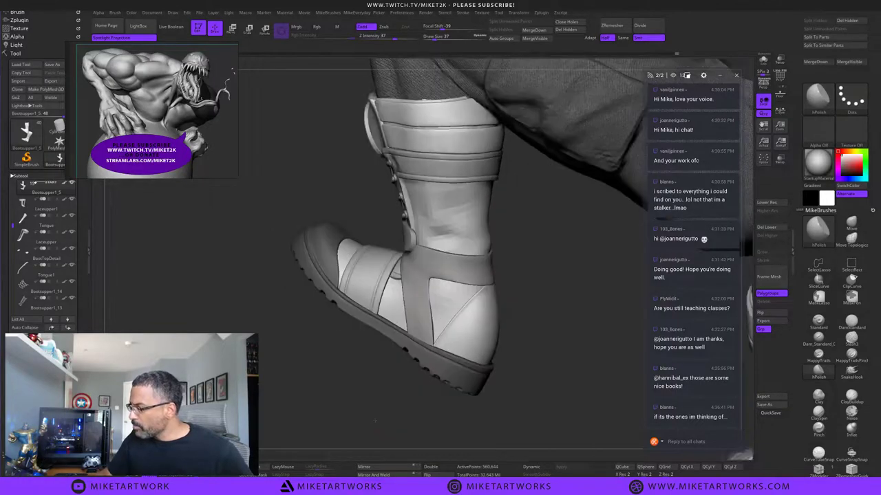
pyautogui.moveTo(435, 220); pyautogui.dragTo(425, 205)
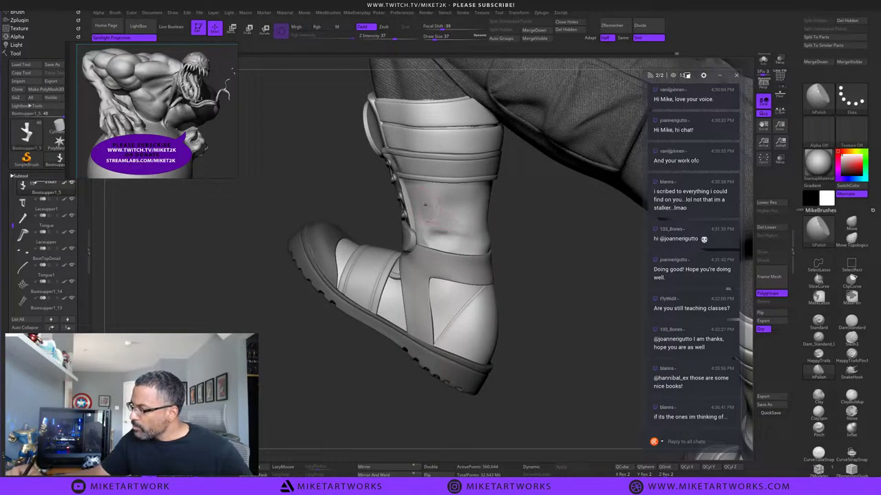
pyautogui.moveTo(530, 253); pyautogui.dragTo(526, 249)
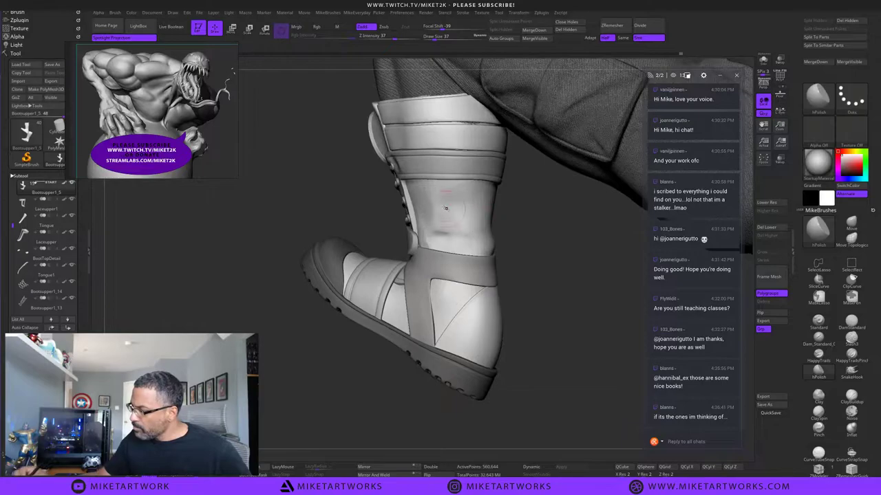
pyautogui.moveTo(452, 204); pyautogui.dragTo(457, 208)
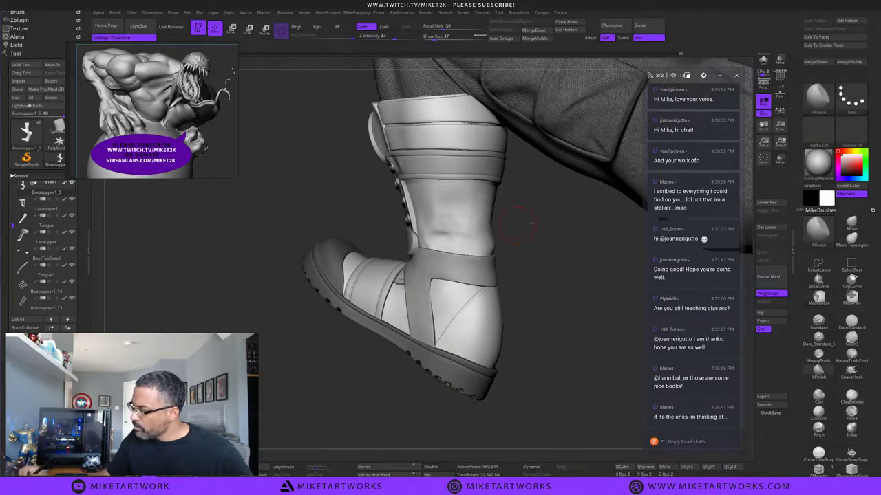
pyautogui.moveTo(518, 223); pyautogui.dragTo(547, 213)
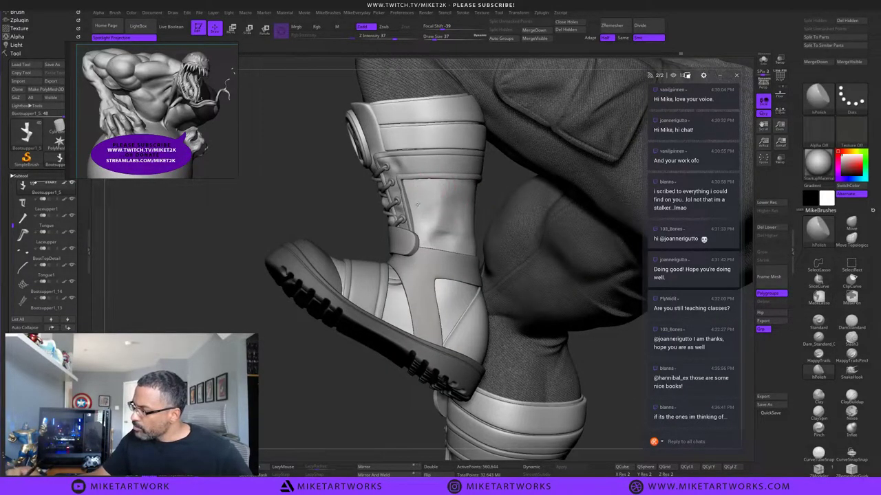
pyautogui.moveTo(409, 413); pyautogui.dragTo(384, 426)
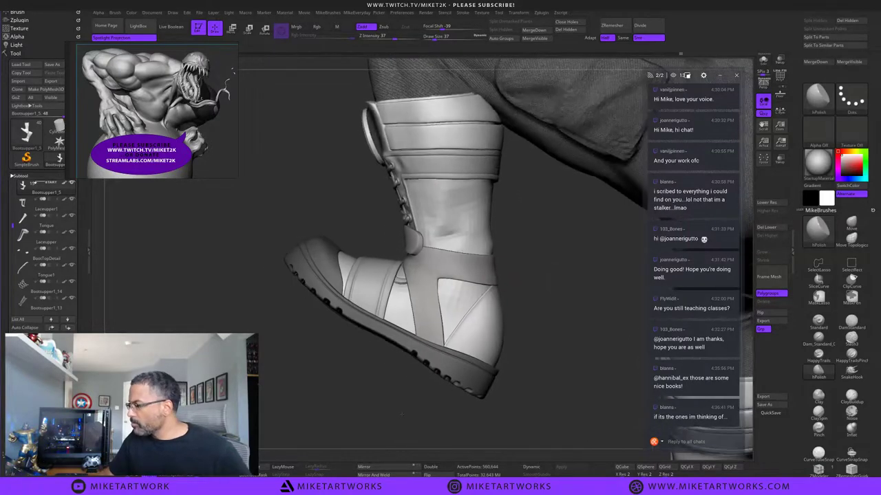
# Isolate the boot upper, set the hPolish draw size to 45, then flatten and smooth the shaft's side above the lower fold.
pyautogui.moveTo(534, 215); pyautogui.dragTo(568, 205)
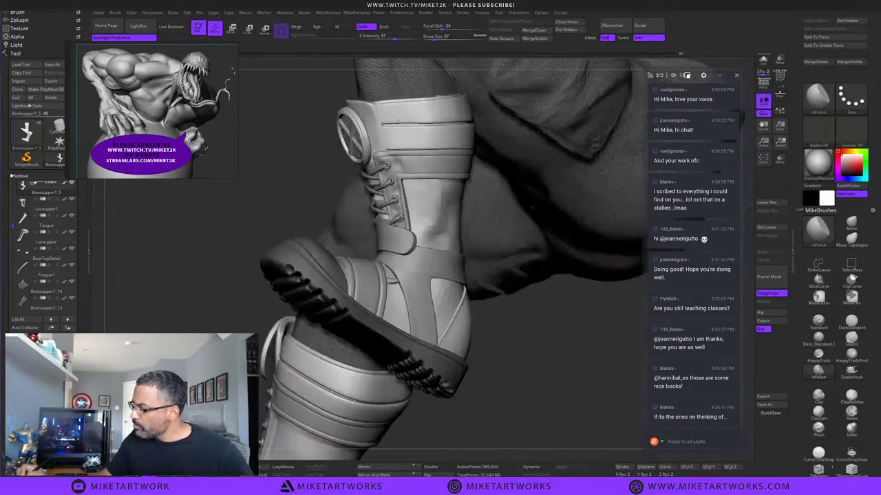
pyautogui.click(763, 60)
pyautogui.keyDown('alt'); pyautogui.moveTo(550, 315); pyautogui.dragTo(542, 394); pyautogui.keyUp('alt')
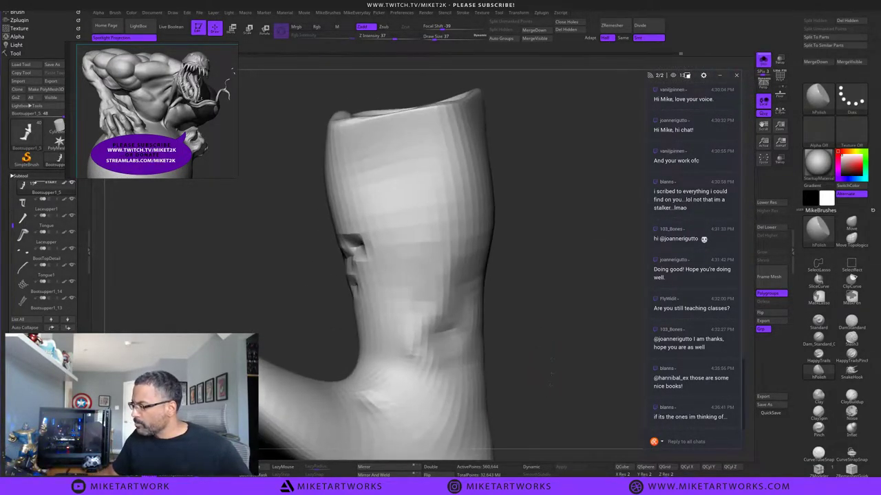
pyautogui.moveTo(533, 297); pyautogui.dragTo(540, 307)
pyautogui.press('s')
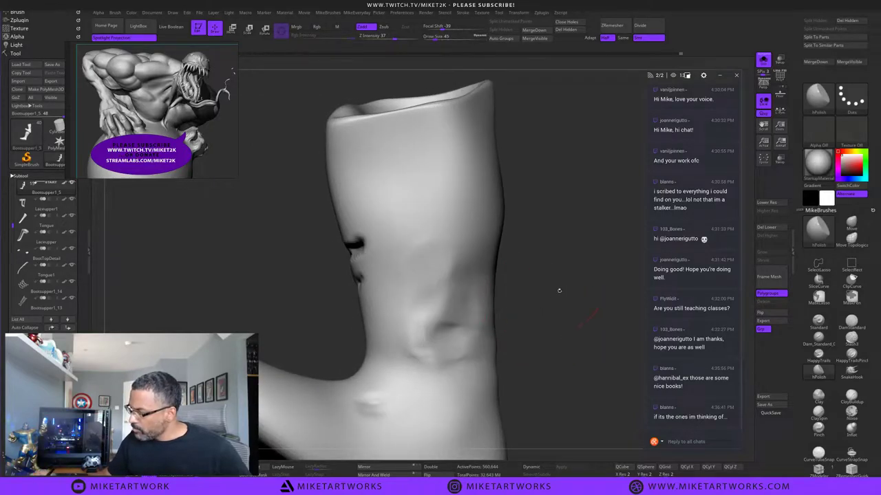
pyautogui.moveTo(434, 265)
pyautogui.mouseDown()
pyautogui.moveTo(423, 289)
pyautogui.moveTo(416, 274)
pyautogui.mouseUp()
pyautogui.hotkey('ctrl', 'z')
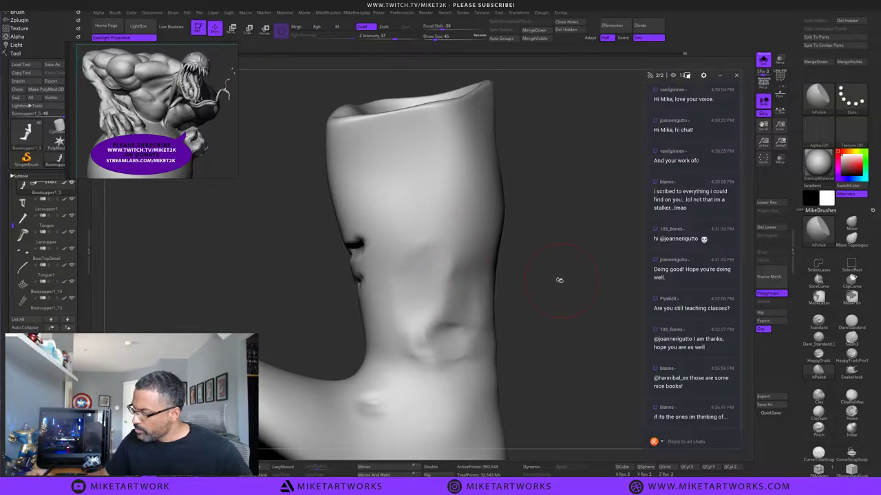
pyautogui.moveTo(558, 279); pyautogui.dragTo(528, 284)
pyautogui.moveTo(469, 271)
pyautogui.mouseDown()
pyautogui.moveTo(456, 288)
pyautogui.moveTo(475, 308)
pyautogui.mouseUp()
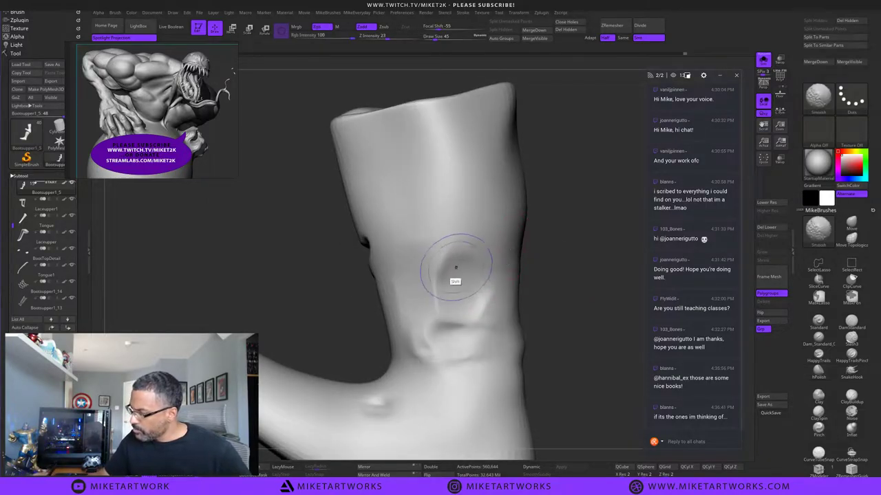
pyautogui.moveTo(456, 269)
pyautogui.keyDown('shift'); pyautogui.mouseDown()
pyautogui.moveTo(444, 277)
pyautogui.moveTo(446, 302)
pyautogui.mouseUp(); pyautogui.keyUp('shift')
# Lower the boot upper by two subdivision levels and soften the folds on the side of the shaft above the ankle.
pyautogui.hotkey('shift', 'd')
pyautogui.hotkey('shift', 'd')
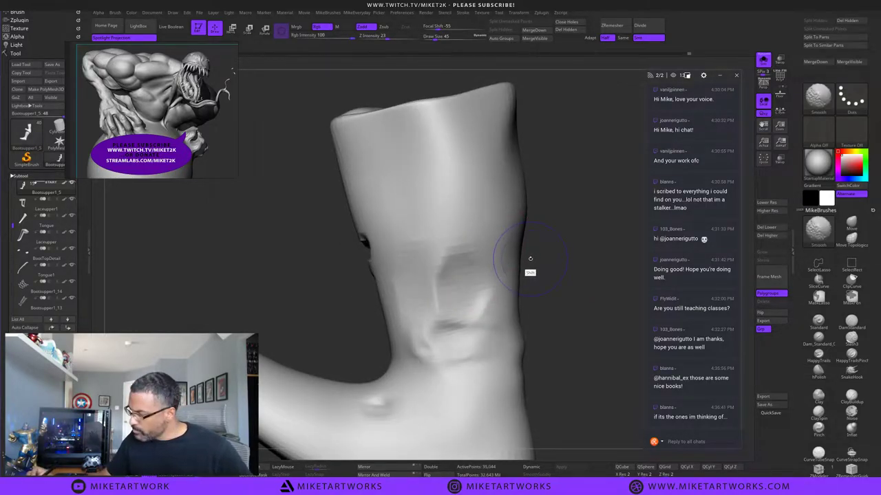
pyautogui.moveTo(465, 267)
pyautogui.mouseDown()
pyautogui.moveTo(442, 273)
pyautogui.moveTo(460, 270)
pyautogui.moveTo(494, 299)
pyautogui.mouseUp()
pyautogui.keyDown('shift'); pyautogui.moveTo(442, 344); pyautogui.dragTo(437, 338); pyautogui.keyUp('shift')
pyautogui.keyDown('shift'); pyautogui.moveTo(447, 287); pyautogui.dragTo(397, 279); pyautogui.keyUp('shift')
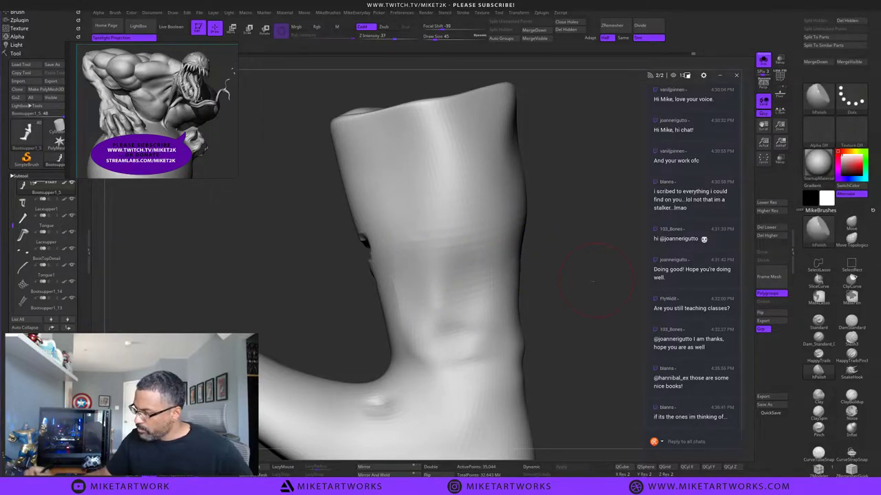
pyautogui.moveTo(576, 277)
pyautogui.mouseDown()
pyautogui.moveTo(595, 276)
pyautogui.moveTo(585, 275)
pyautogui.mouseUp()
pyautogui.keyDown('shift'); pyautogui.moveTo(465, 278); pyautogui.dragTo(523, 301); pyautogui.keyUp('shift')
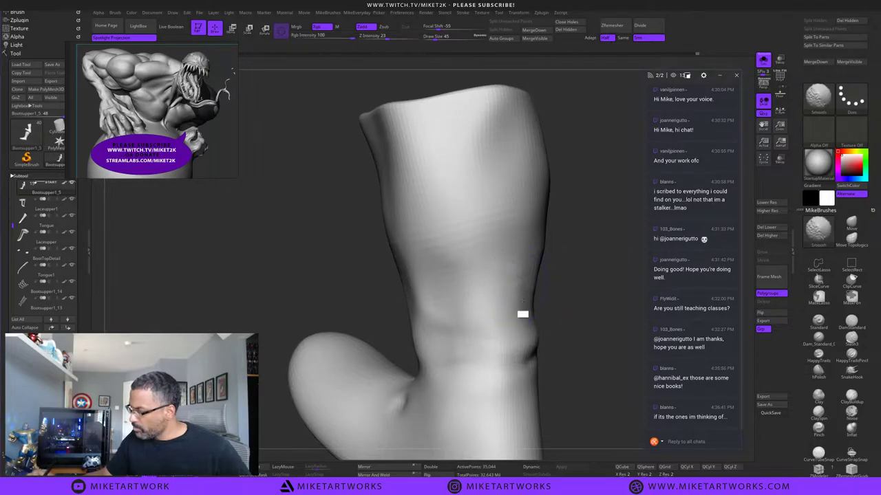
# Smooth the horizontal folds and ridges around the back and opposite side of the shaft.
pyautogui.moveTo(580, 269); pyautogui.dragTo(495, 275)
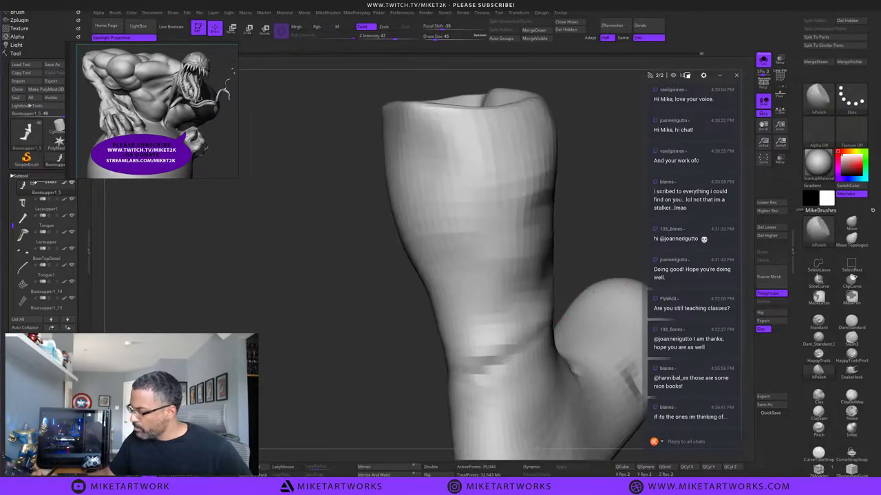
pyautogui.keyDown('shift'); pyautogui.moveTo(469, 384); pyautogui.dragTo(524, 237); pyautogui.keyUp('shift')
pyautogui.moveTo(601, 213); pyautogui.dragTo(638, 219)
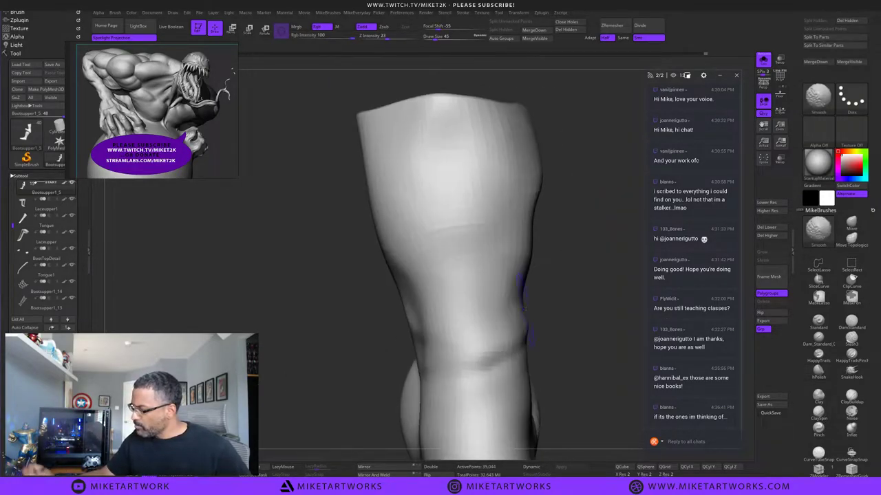
pyautogui.moveTo(578, 293)
pyautogui.mouseDown()
pyautogui.moveTo(603, 291)
pyautogui.moveTo(528, 296)
pyautogui.moveTo(566, 293)
pyautogui.mouseUp()
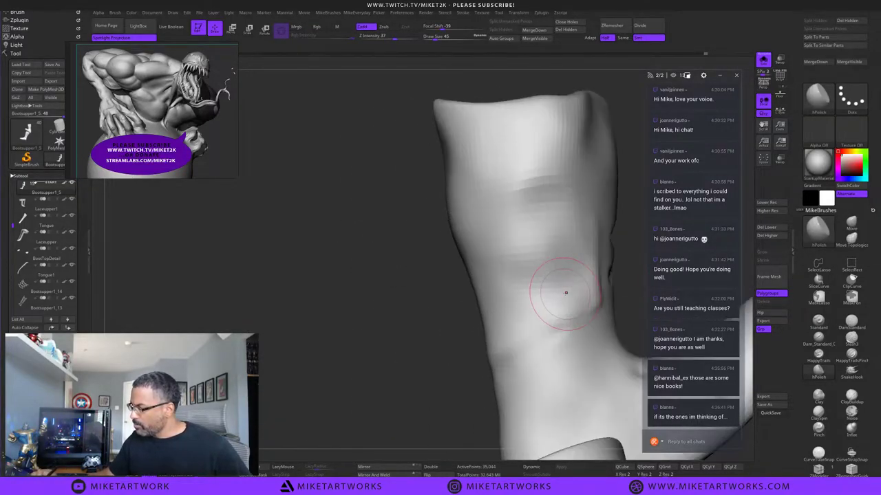
pyautogui.keyDown('shift'); pyautogui.moveTo(553, 193); pyautogui.dragTo(531, 244); pyautogui.keyUp('shift')
pyautogui.moveTo(575, 281); pyautogui.dragTo(608, 278)
pyautogui.moveTo(507, 256)
pyautogui.keyDown('shift'); pyautogui.mouseDown()
pyautogui.moveTo(534, 319)
pyautogui.moveTo(503, 268)
pyautogui.moveTo(480, 276)
pyautogui.mouseUp(); pyautogui.keyUp('shift')
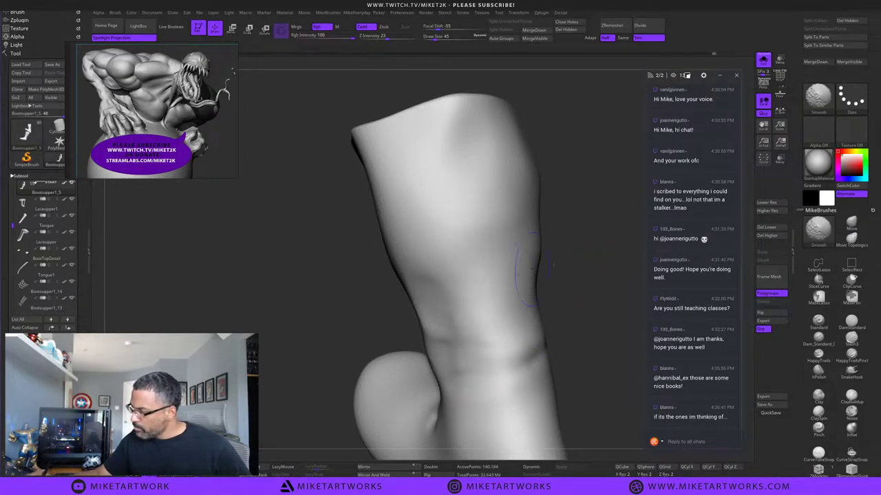
# Smooth the remaining folds on both sides of the shaft at the next higher subdivision level.
pyautogui.moveTo(568, 267); pyautogui.dragTo(597, 267)
pyautogui.keyDown('shift'); pyautogui.moveTo(521, 316); pyautogui.dragTo(476, 350); pyautogui.keyUp('shift')
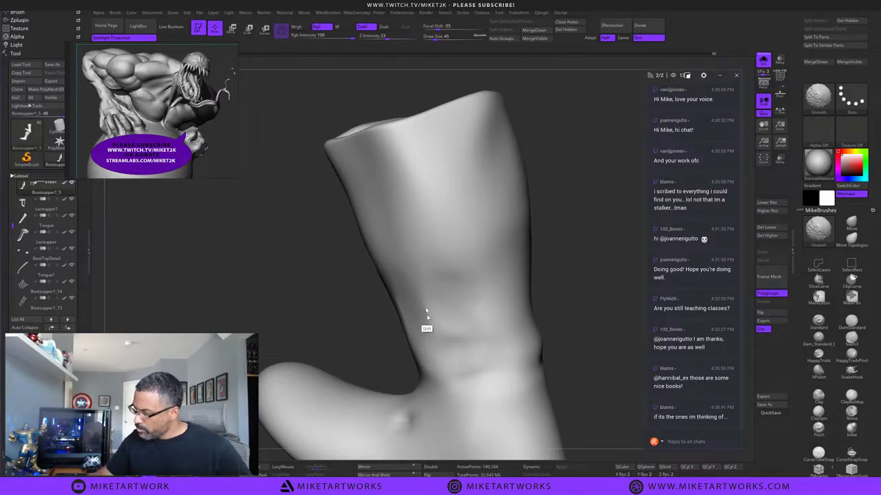
pyautogui.moveTo(554, 274); pyautogui.dragTo(629, 276)
pyautogui.moveTo(488, 239); pyautogui.dragTo(628, 285)
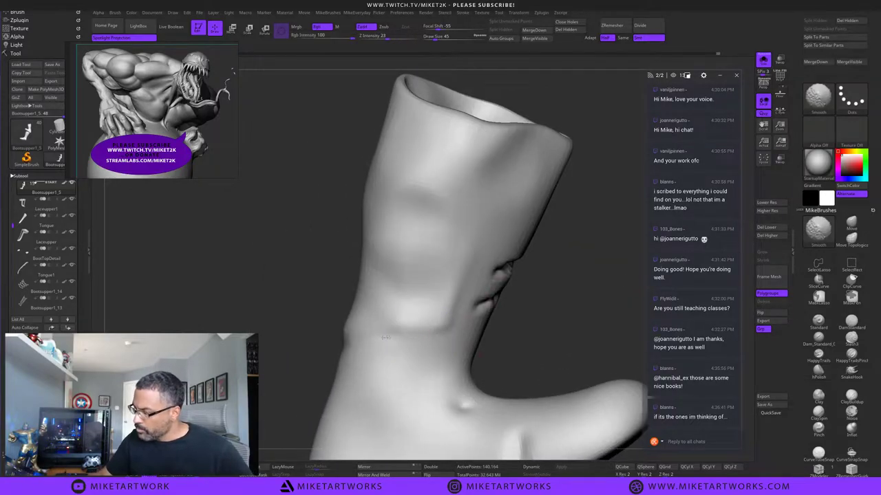
pyautogui.keyDown('shift'); pyautogui.moveTo(419, 207); pyautogui.dragTo(430, 200); pyautogui.keyUp('shift')
# Raise the boot upper to its highest subdivision level and smooth the fold area on the side of the lower shaft.
pyautogui.moveTo(603, 291); pyautogui.dragTo(481, 302)
pyautogui.press('d')
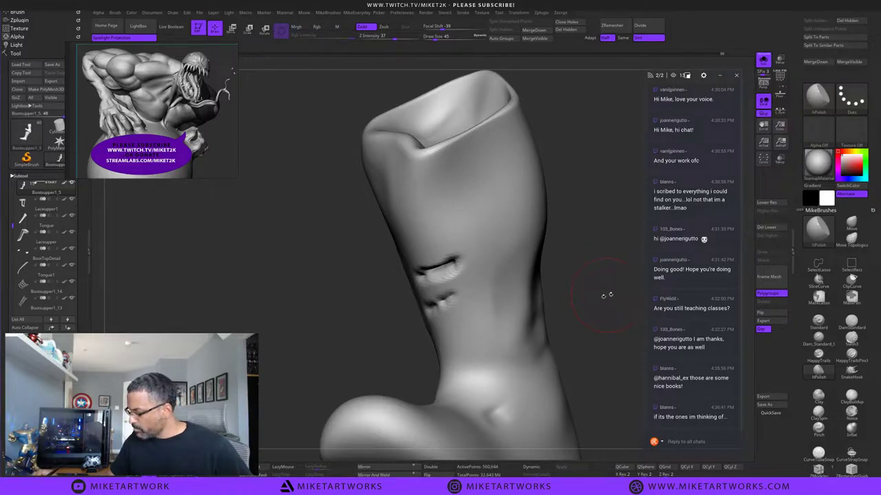
pyautogui.moveTo(607, 299); pyautogui.dragTo(540, 295)
pyautogui.moveTo(442, 297)
pyautogui.keyDown('shift'); pyautogui.mouseDown()
pyautogui.moveTo(434, 337)
pyautogui.moveTo(444, 352)
pyautogui.moveTo(403, 341)
pyautogui.moveTo(453, 358)
pyautogui.mouseUp(); pyautogui.keyUp('shift')
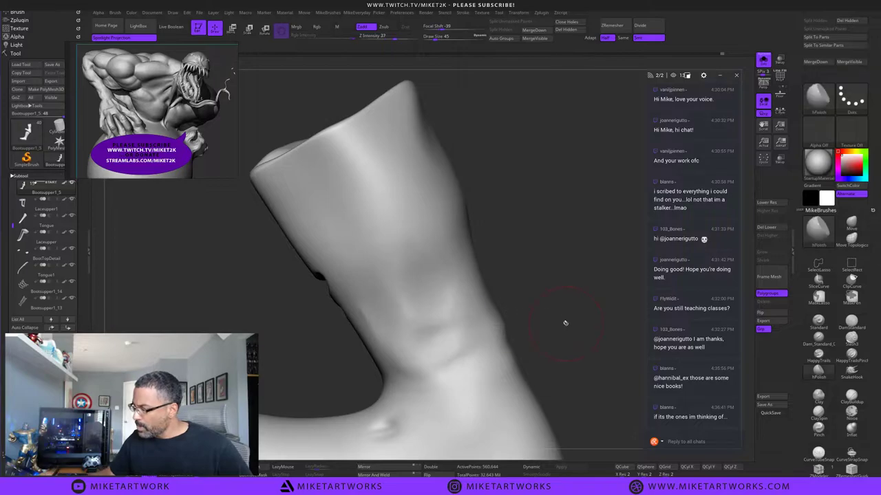
# Step the boot upper down one subdivision level, delete its higher levels, and show all the surrounding parts again.
pyautogui.hotkey('shift', 'd')
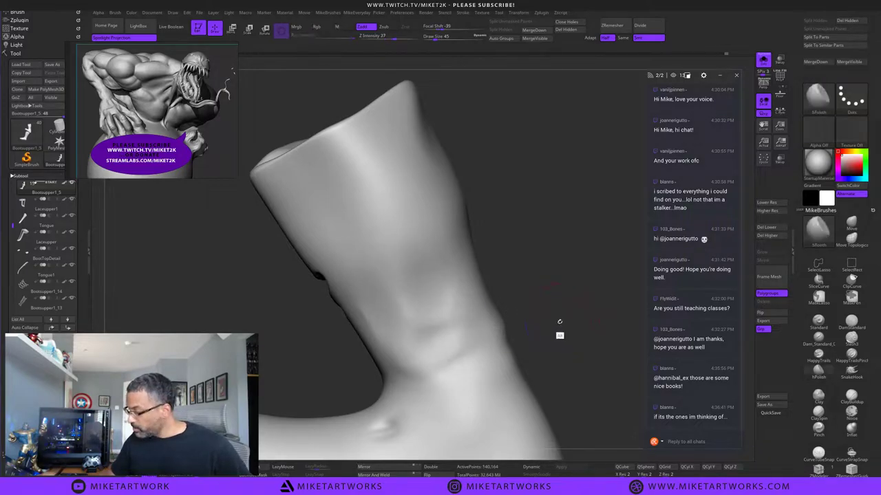
pyautogui.moveTo(575, 309)
pyautogui.keyDown('alt'); pyautogui.mouseDown()
pyautogui.moveTo(554, 321)
pyautogui.moveTo(558, 293)
pyautogui.mouseUp(); pyautogui.keyUp('alt')
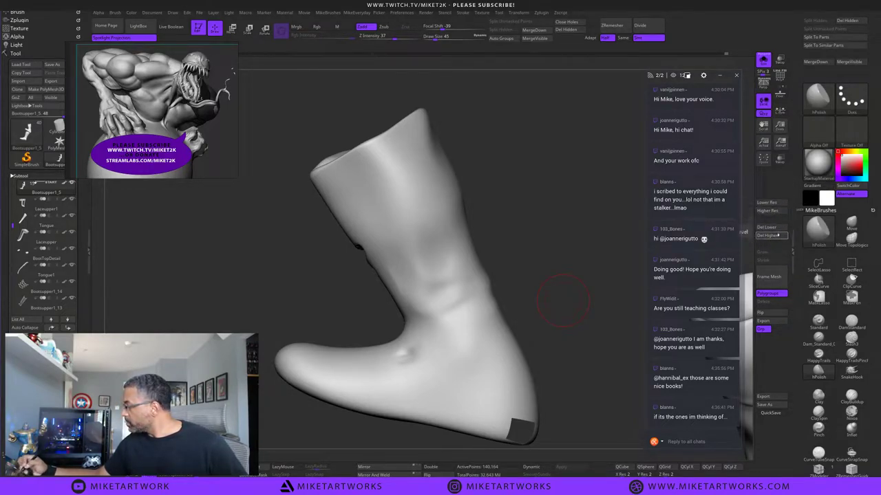
pyautogui.click(778, 236)
pyautogui.click(763, 60)
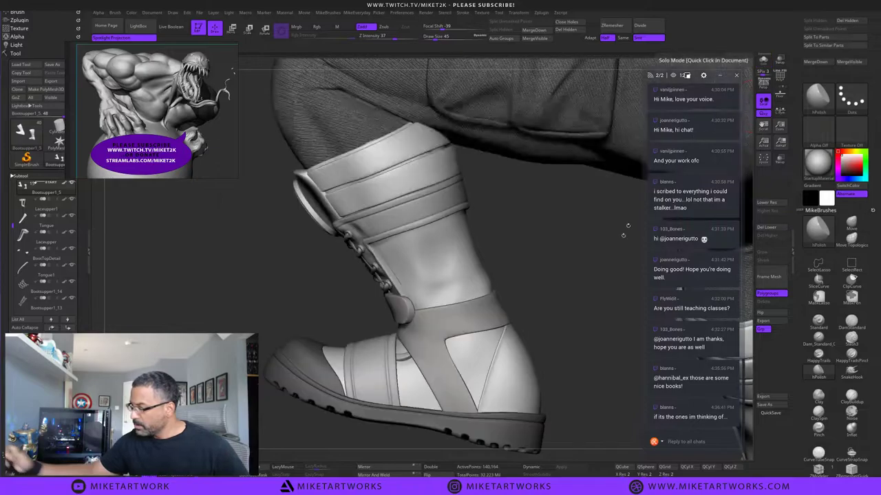
pyautogui.moveTo(591, 284); pyautogui.dragTo(550, 280)
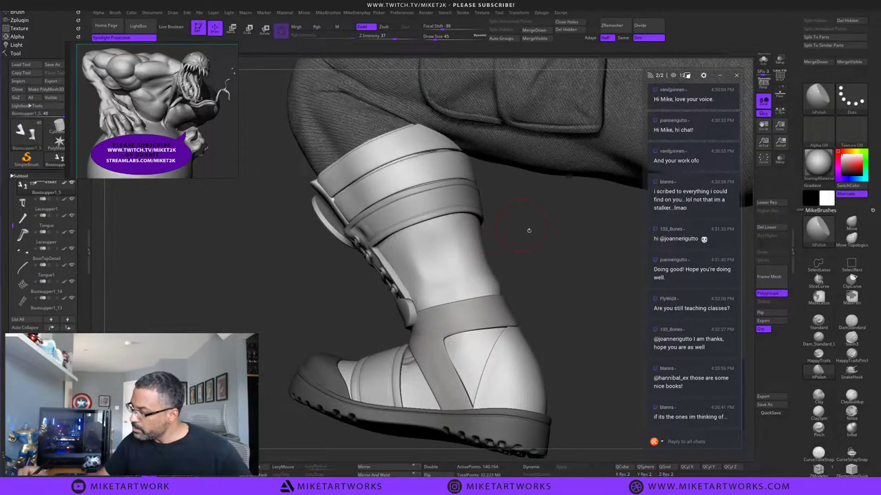
pyautogui.moveTo(528, 230); pyautogui.dragTo(529, 227)
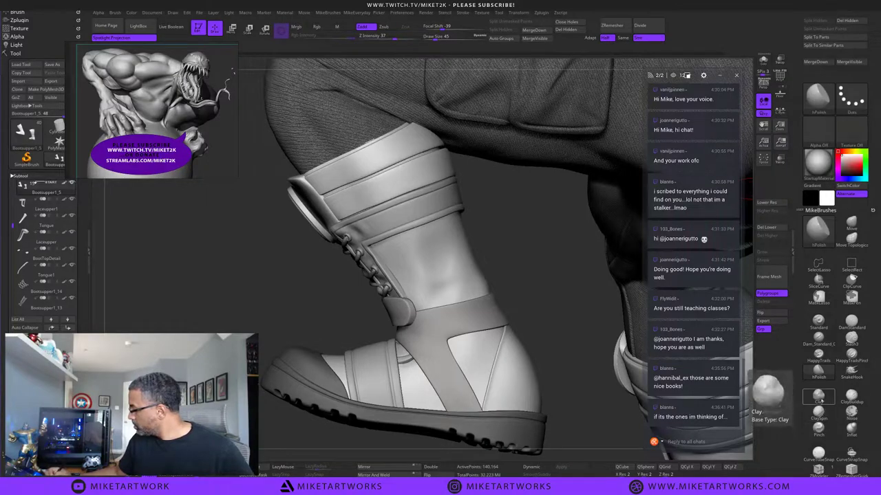
# Try to carve folds into the side of the shaft below the cuff with the Clay brush.
pyautogui.click(818, 396)
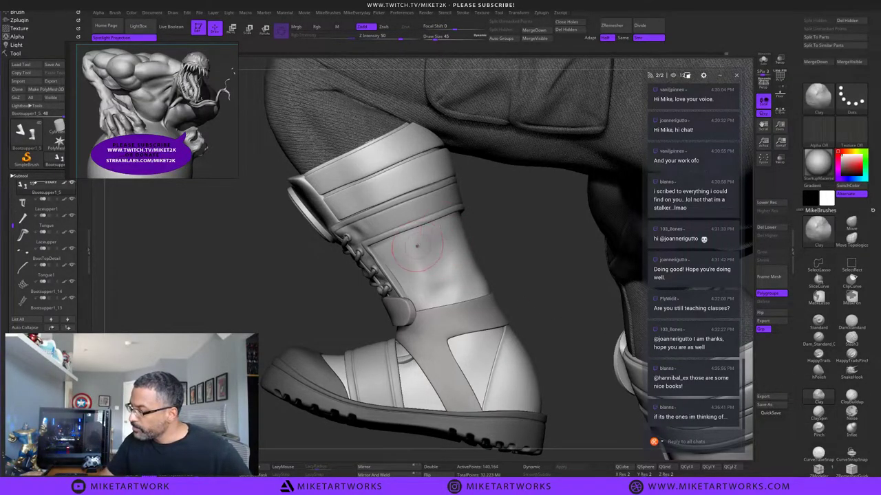
pyautogui.keyDown('alt'); pyautogui.moveTo(418, 250); pyautogui.dragTo(454, 240); pyautogui.keyUp('alt')
pyautogui.hotkey('ctrl', 'z')
pyautogui.hotkey('ctrl', 'z')
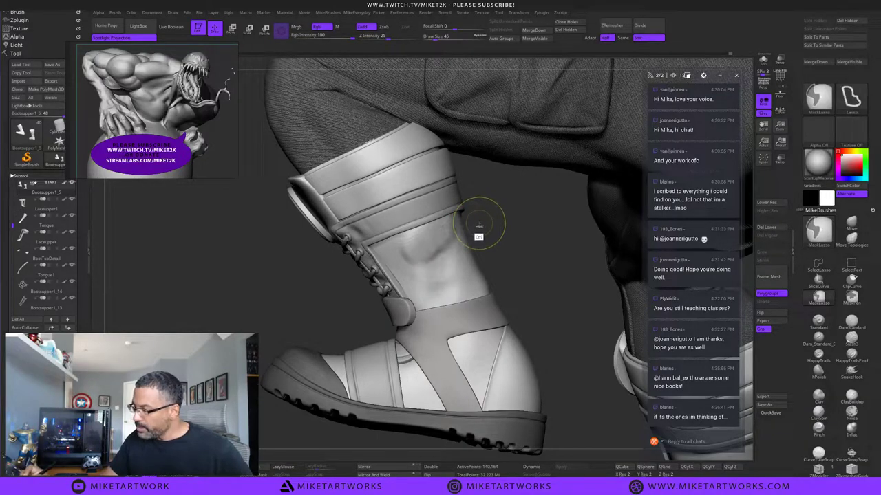
# Save the tool over the existing Bishop4PrintFINAL.ZTL file and quick-save the project.
pyautogui.keyDown('alt'); pyautogui.moveTo(579, 371); pyautogui.dragTo(589, 337); pyautogui.keyUp('alt')
pyautogui.moveTo(512, 373)
pyautogui.mouseDown()
pyautogui.moveTo(500, 428)
pyautogui.moveTo(515, 378)
pyautogui.moveTo(585, 343)
pyautogui.mouseUp()
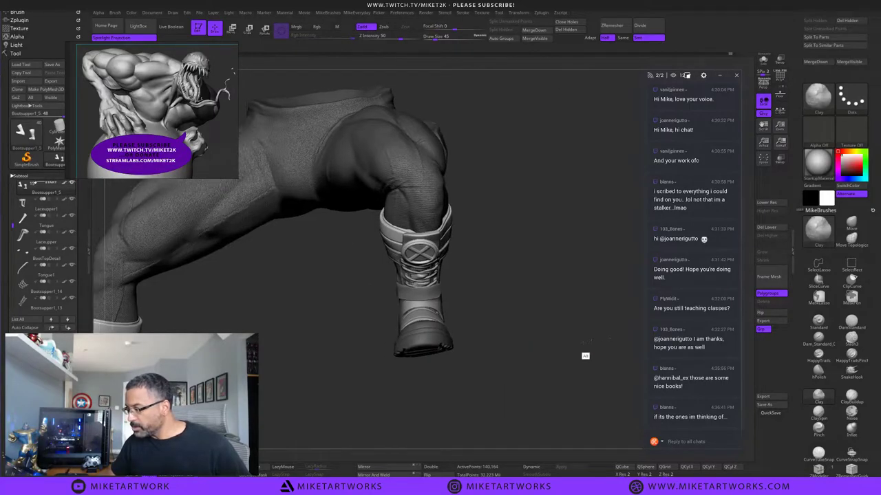
pyautogui.keyDown('alt'); pyautogui.moveTo(462, 368); pyautogui.dragTo(572, 351); pyautogui.keyUp('alt')
pyautogui.moveTo(496, 377)
pyautogui.mouseDown()
pyautogui.moveTo(538, 374)
pyautogui.moveTo(558, 385)
pyautogui.mouseUp()
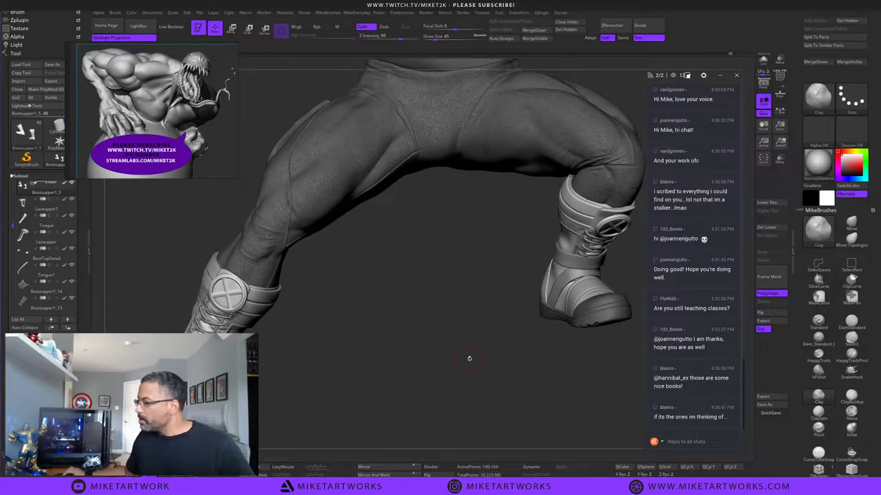
pyautogui.keyDown('alt'); pyautogui.moveTo(469, 358); pyautogui.dragTo(476, 382); pyautogui.keyUp('alt')
pyautogui.keyDown('alt'); pyautogui.moveTo(425, 349); pyautogui.dragTo(468, 336); pyautogui.keyUp('alt')
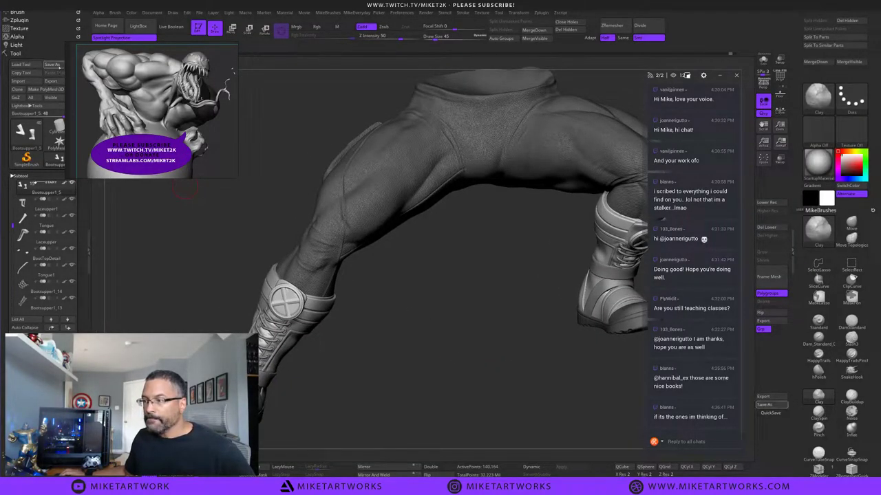
pyautogui.click(55, 65)
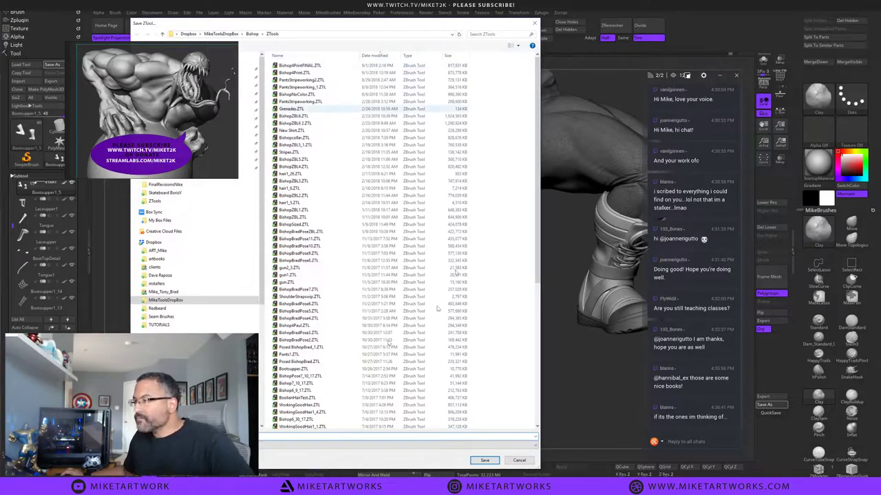
pyautogui.click(485, 461)
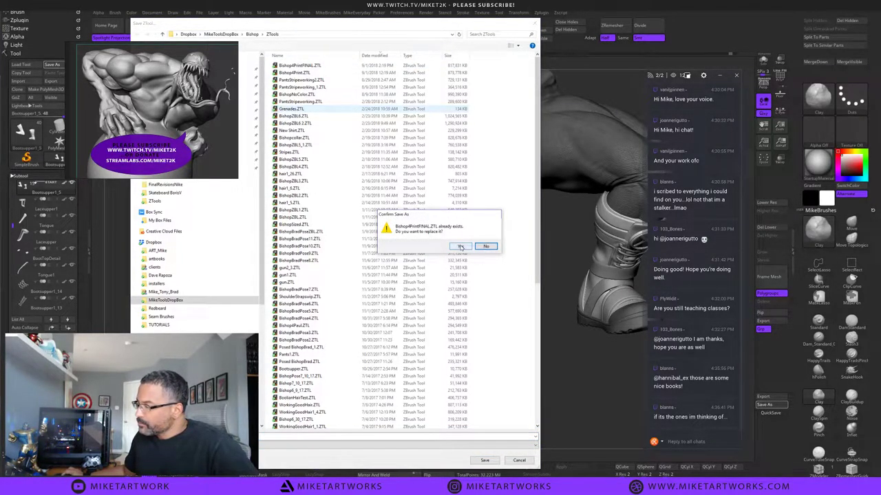
pyautogui.click(460, 246)
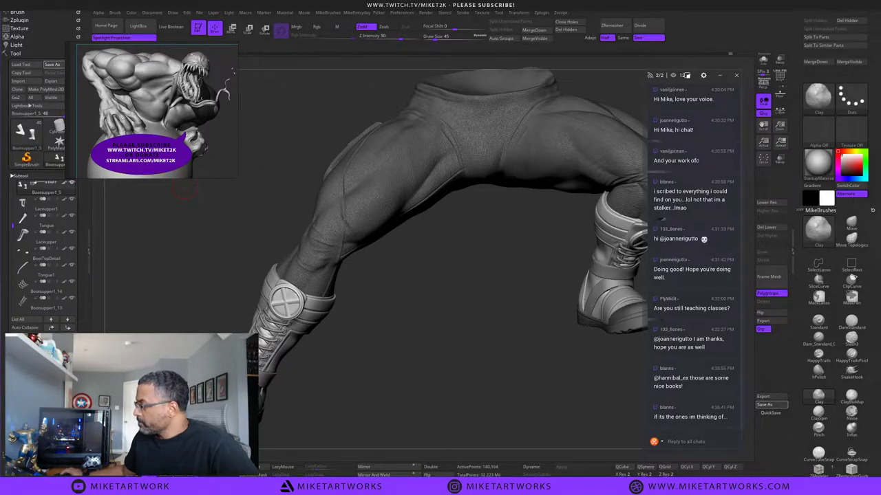
pyautogui.press('9')
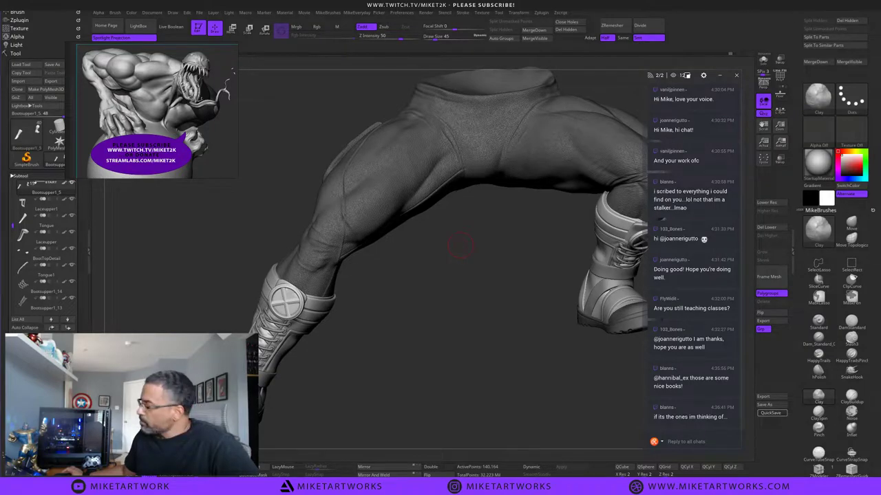
# Restart ZBrush without saving the project changes.
pyautogui.click(875, 6)
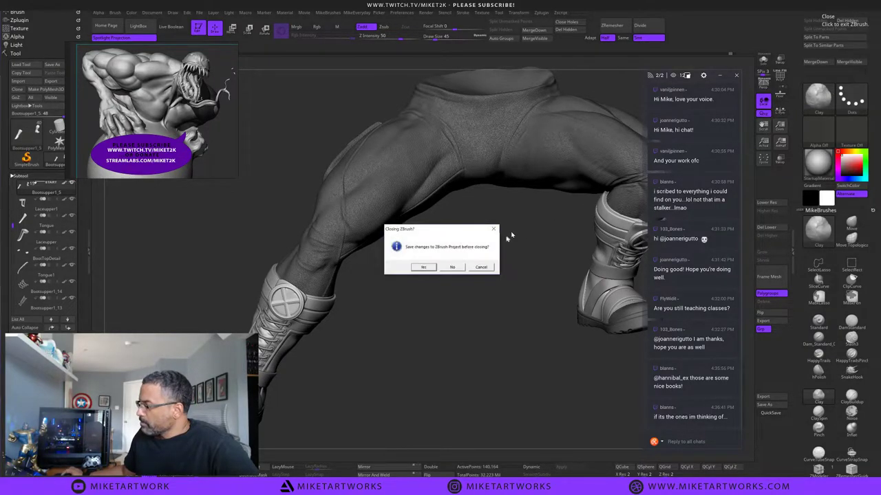
pyautogui.click(454, 266)
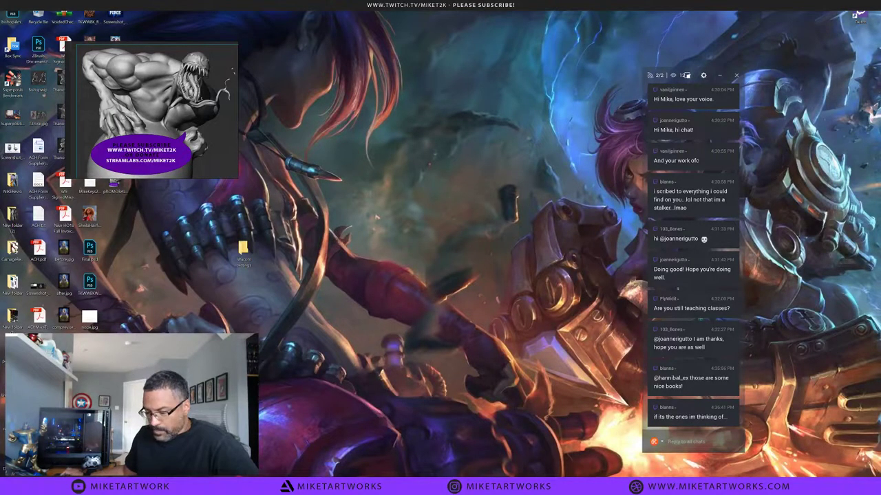
pyautogui.press('super')
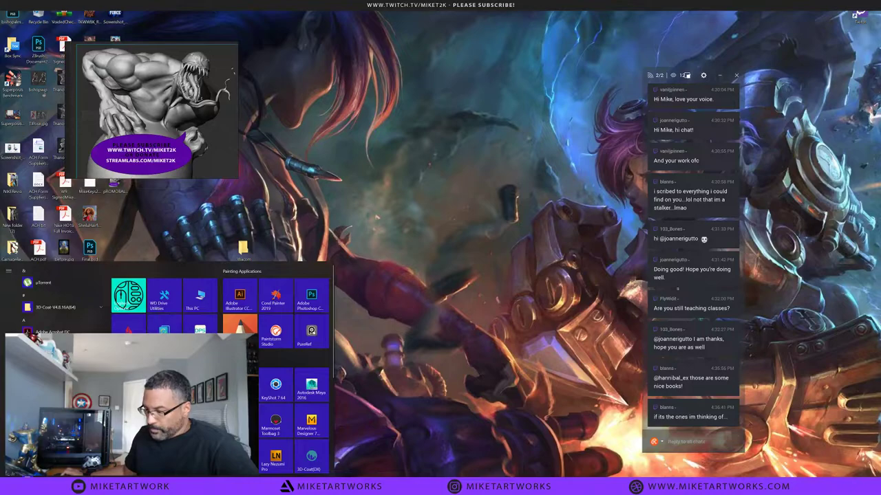
pyautogui.press('super')
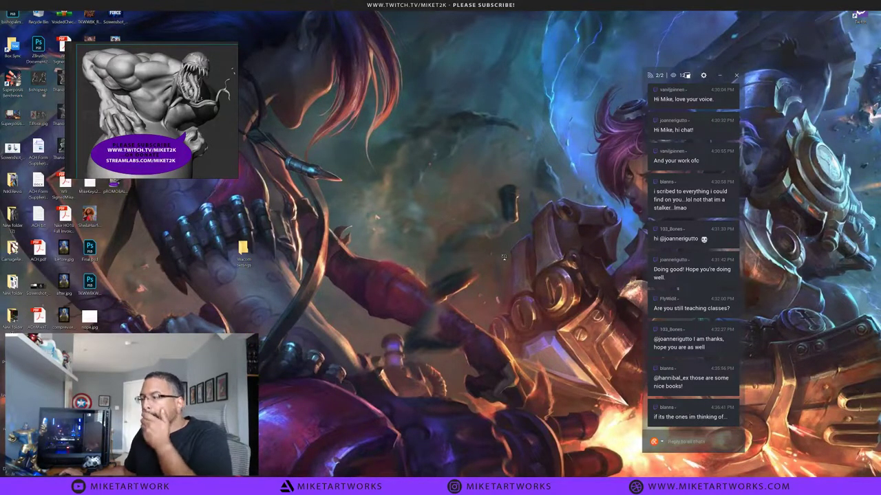
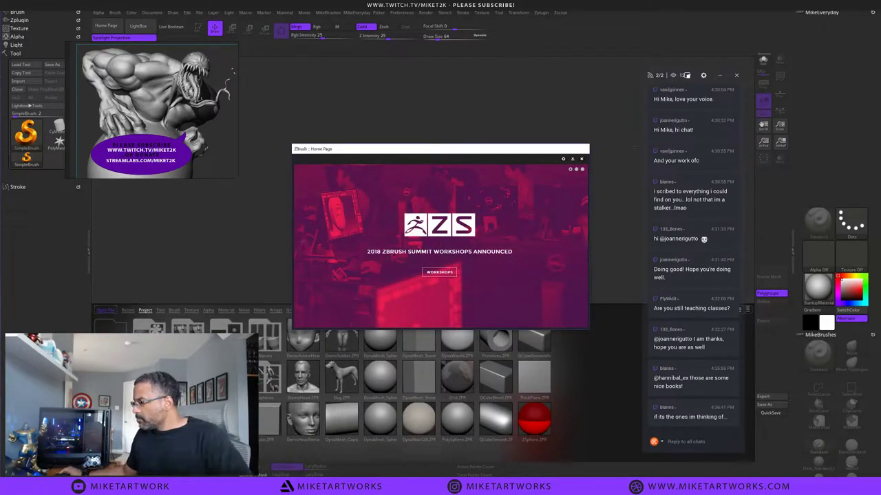
# Dismiss the start-up page and load the Bishop4PrintFINAL.ZTL tool from the ZTools folder.
pyautogui.click(581, 159)
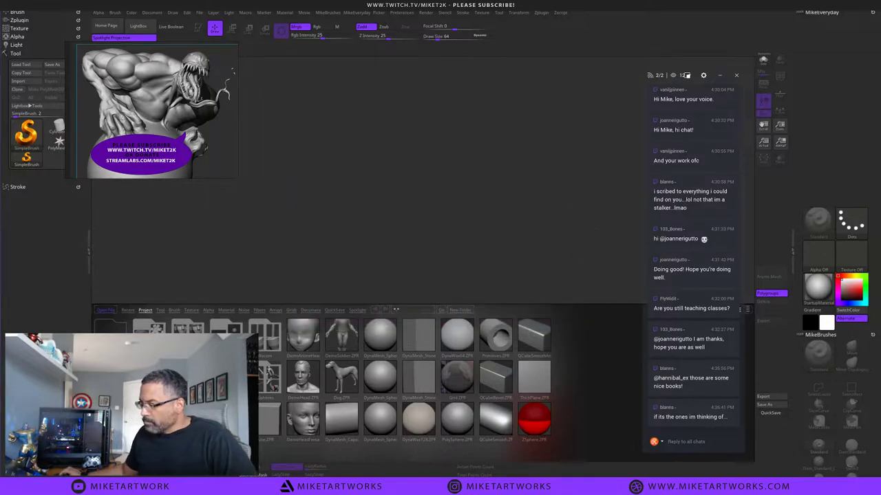
pyautogui.click(24, 65)
pyautogui.click(296, 66)
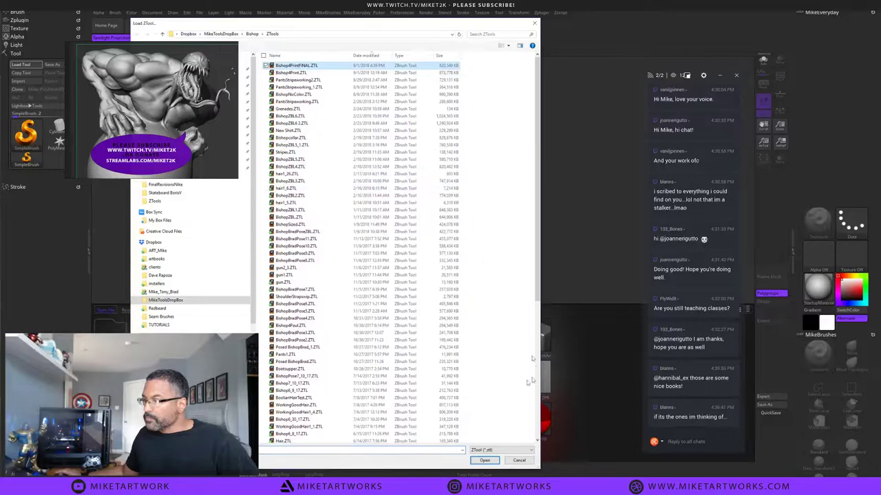
pyautogui.click(485, 461)
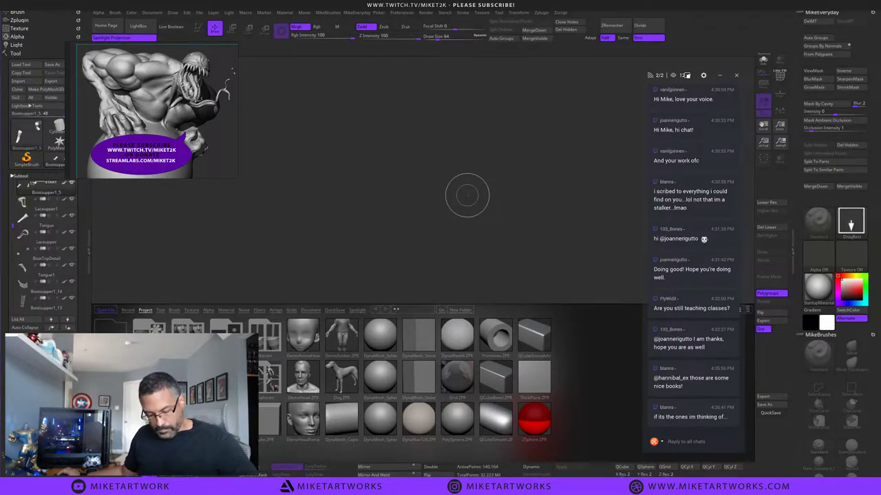
# Hide LightBox, place the loaded tool on the canvas in Edit mode, and frame the side of the boot.
pyautogui.press(',')
pyautogui.moveTo(444, 251)
pyautogui.mouseDown()
pyautogui.moveTo(441, 313)
pyautogui.moveTo(454, 401)
pyautogui.moveTo(490, 420)
pyautogui.mouseUp()
pyautogui.press('t')
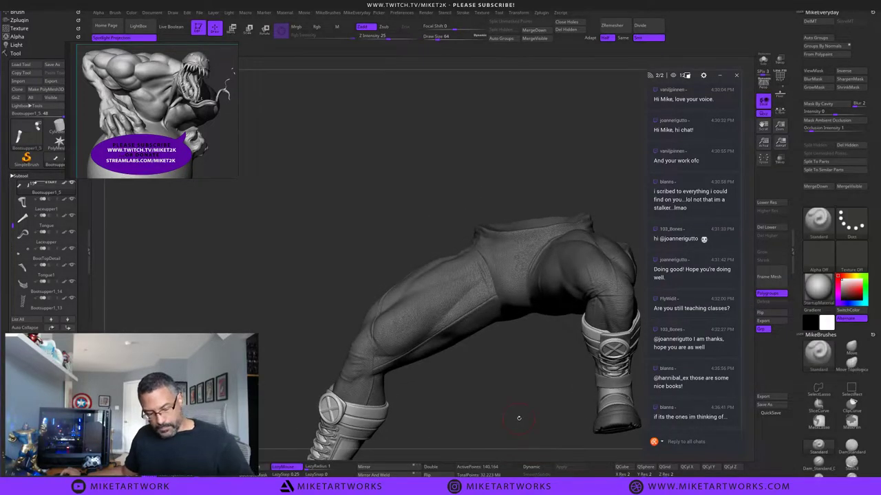
pyautogui.keyDown('alt'); pyautogui.moveTo(504, 403); pyautogui.dragTo(434, 320); pyautogui.keyUp('alt')
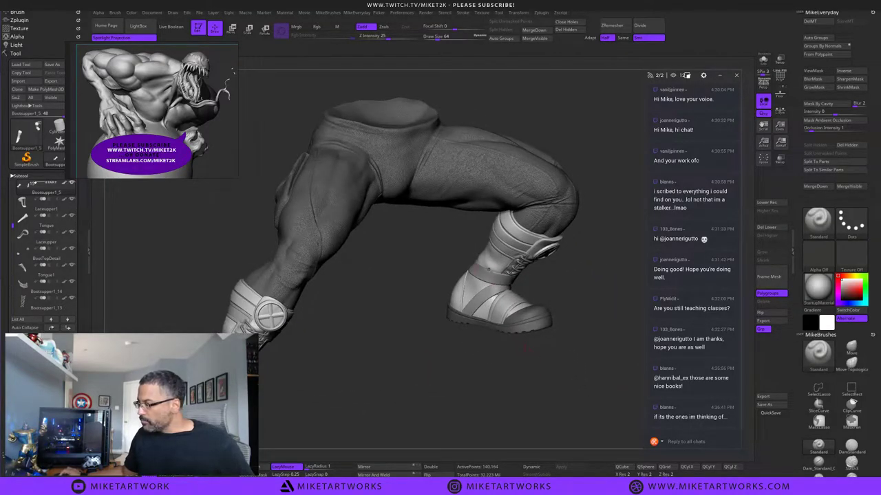
pyautogui.keyDown('alt'); pyautogui.moveTo(582, 305); pyautogui.dragTo(617, 384); pyautogui.keyUp('alt')
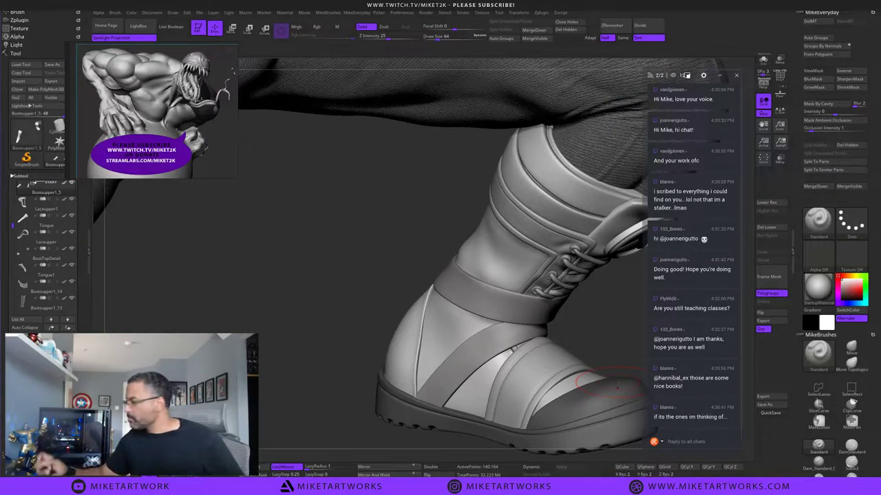
# Carve a dent into the side of the boot shaft below the cuff with the Standard brush at draw size 28, and build up its edge.
pyautogui.press('s')
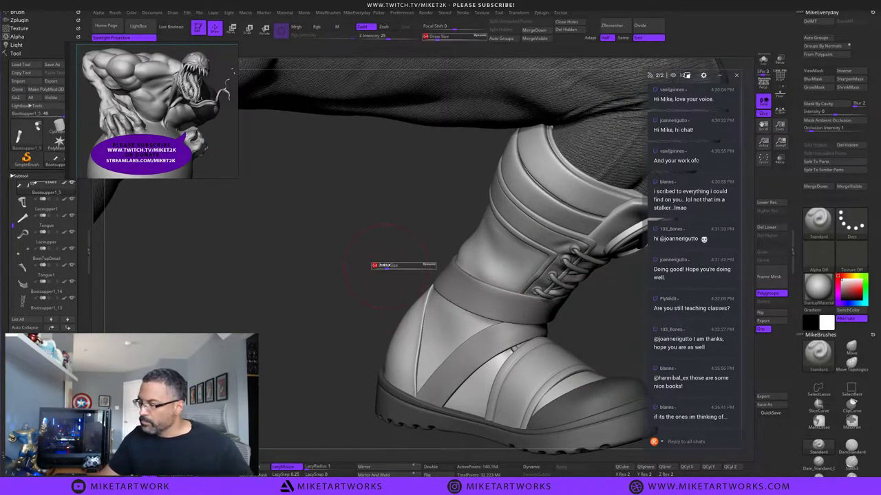
pyautogui.moveTo(276, 276); pyautogui.dragTo(269, 277)
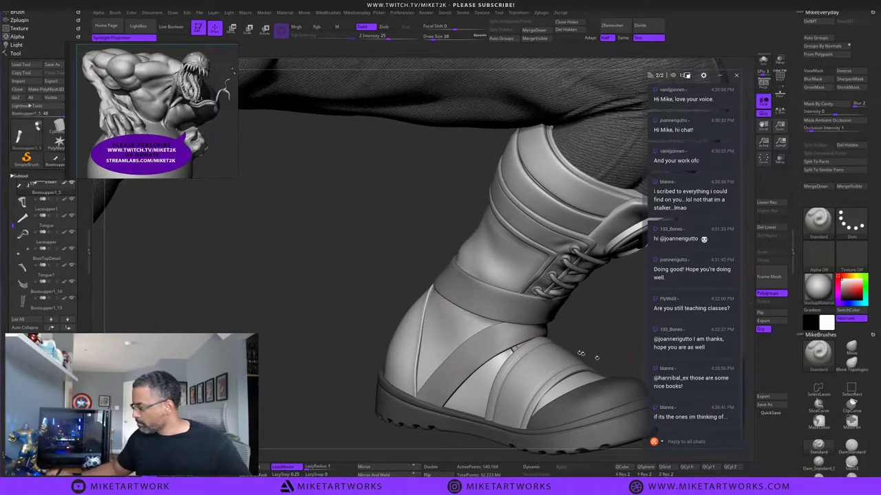
pyautogui.moveTo(492, 235)
pyautogui.keyDown('alt'); pyautogui.mouseDown()
pyautogui.moveTo(508, 262)
pyautogui.moveTo(527, 270)
pyautogui.mouseUp(); pyautogui.keyUp('alt')
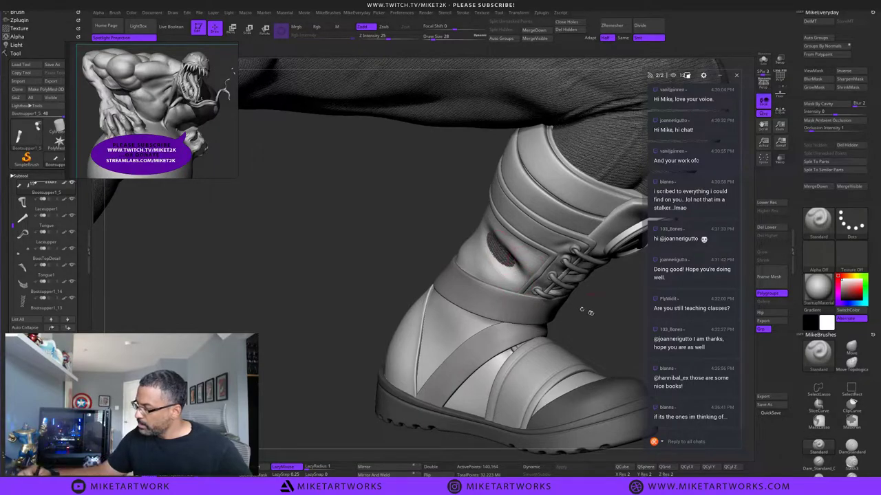
pyautogui.moveTo(582, 309); pyautogui.dragTo(630, 312)
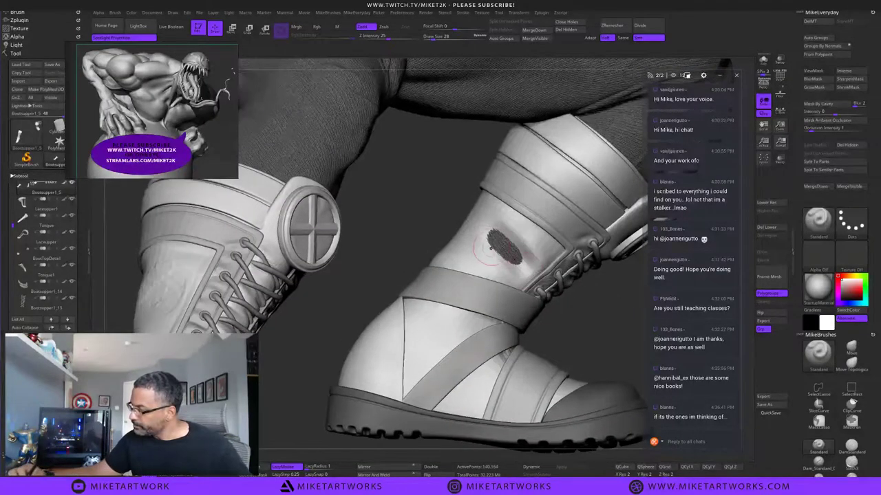
pyautogui.moveTo(487, 240); pyautogui.dragTo(509, 270)
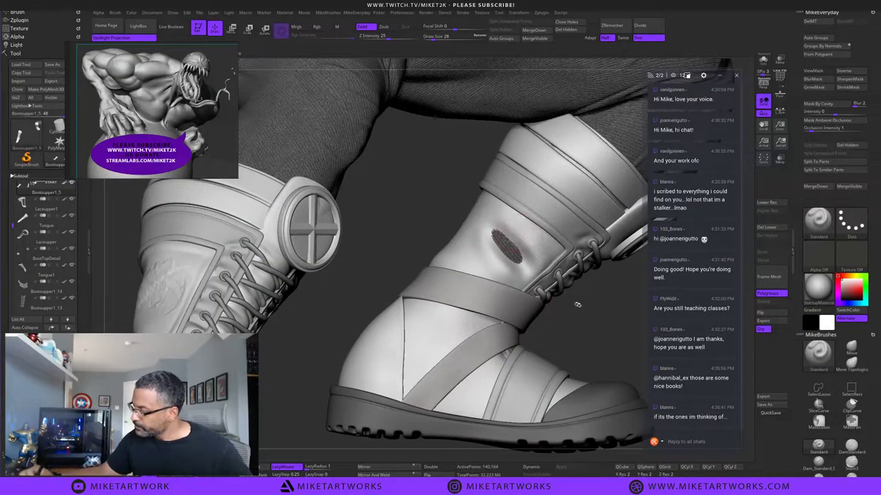
pyautogui.moveTo(584, 313); pyautogui.dragTo(541, 309)
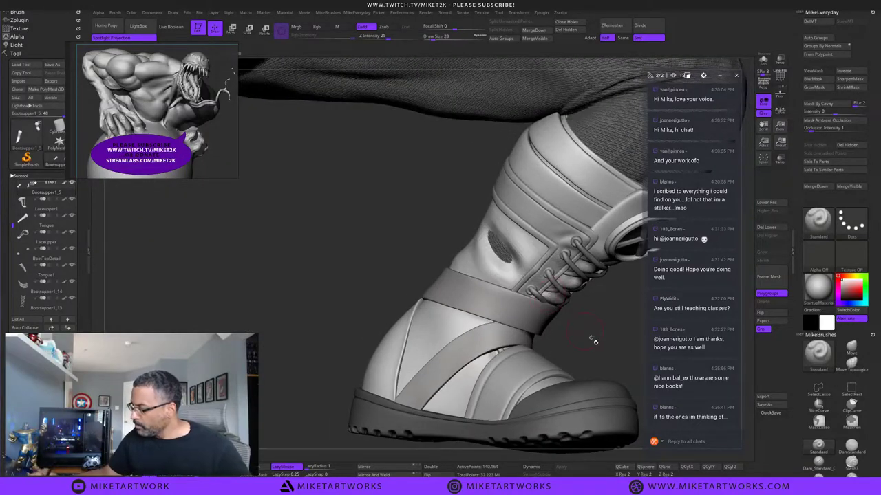
# Try to carve a second dent behind the first one on the side of the shaft.
pyautogui.moveTo(593, 340); pyautogui.dragTo(636, 337)
pyautogui.keyDown('alt'); pyautogui.moveTo(468, 243); pyautogui.dragTo(493, 296); pyautogui.keyUp('alt')
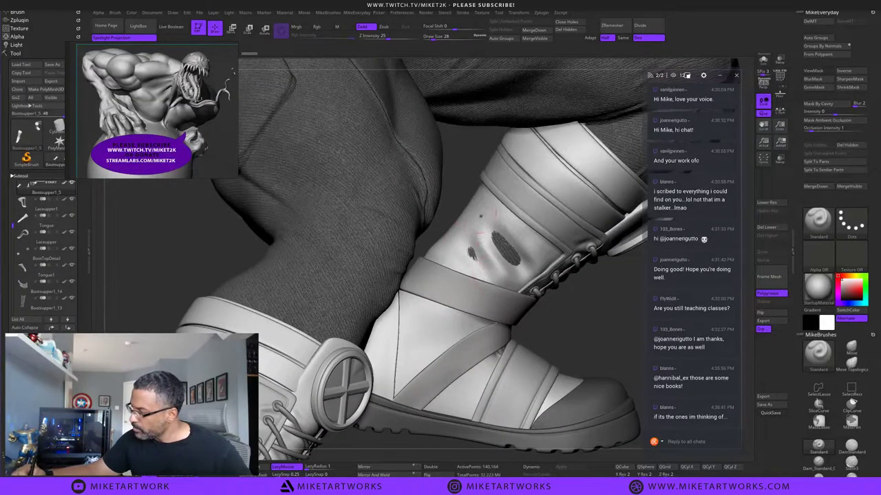
pyautogui.hotkey('ctrl', 'z')
# Carve a narrower groove behind the dent on the side of the shaft using draw size 10.
pyautogui.press('s')
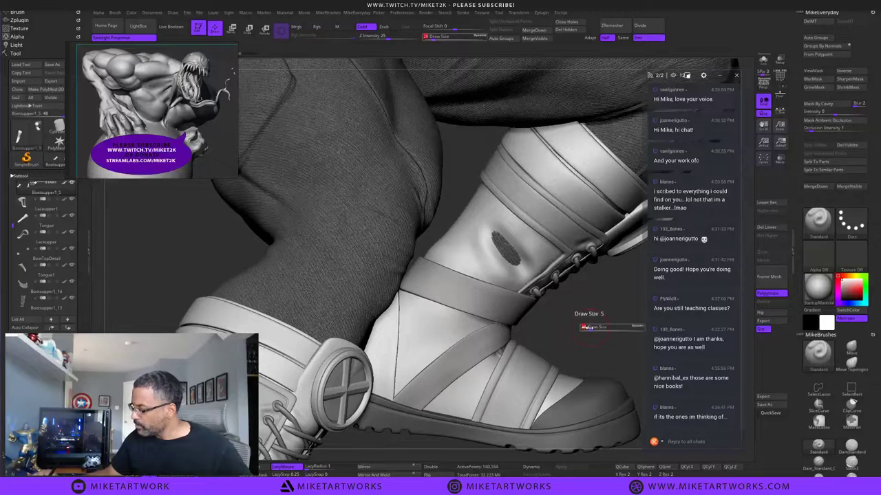
pyautogui.moveTo(587, 330); pyautogui.dragTo(585, 327)
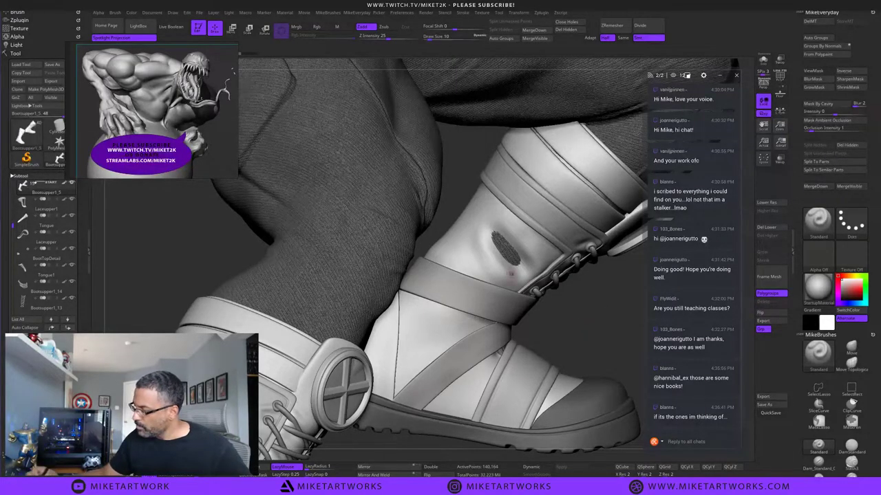
pyautogui.keyDown('alt'); pyautogui.moveTo(462, 240); pyautogui.dragTo(490, 273); pyautogui.keyUp('alt')
pyautogui.moveTo(576, 325); pyautogui.dragTo(540, 325)
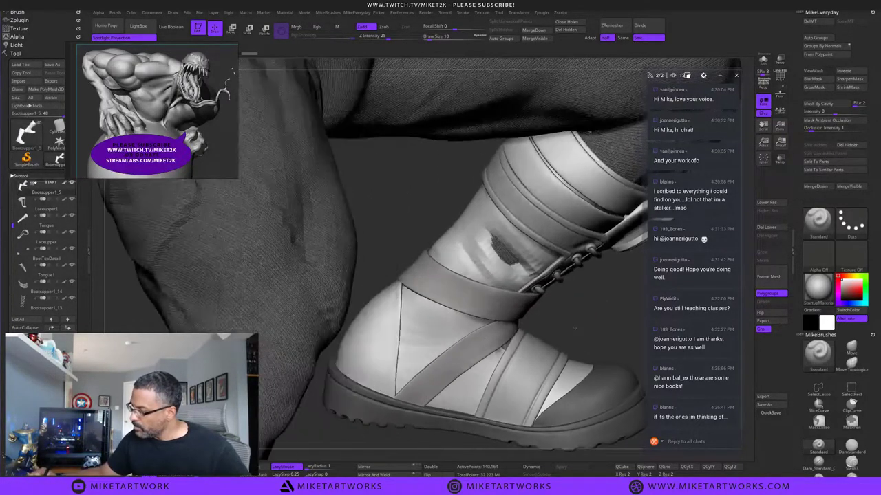
pyautogui.keyDown('alt'); pyautogui.moveTo(460, 246); pyautogui.dragTo(488, 276); pyautogui.keyUp('alt')
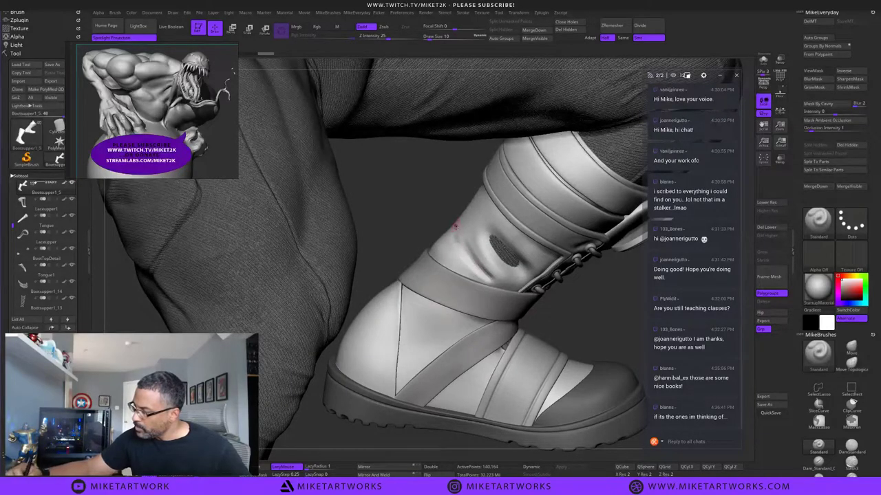
# Set the draw size to 34, then smooth and build up the folds on the side of the shaft into soft transitions.
pyautogui.press('s')
pyautogui.moveTo(579, 317); pyautogui.dragTo(585, 317)
pyautogui.moveTo(475, 249)
pyautogui.keyDown('shift'); pyautogui.mouseDown()
pyautogui.moveTo(497, 264)
pyautogui.moveTo(469, 250)
pyautogui.moveTo(489, 274)
pyautogui.moveTo(509, 256)
pyautogui.moveTo(495, 249)
pyautogui.moveTo(510, 264)
pyautogui.mouseUp(); pyautogui.keyUp('shift')
pyautogui.moveTo(570, 296); pyautogui.dragTo(597, 303)
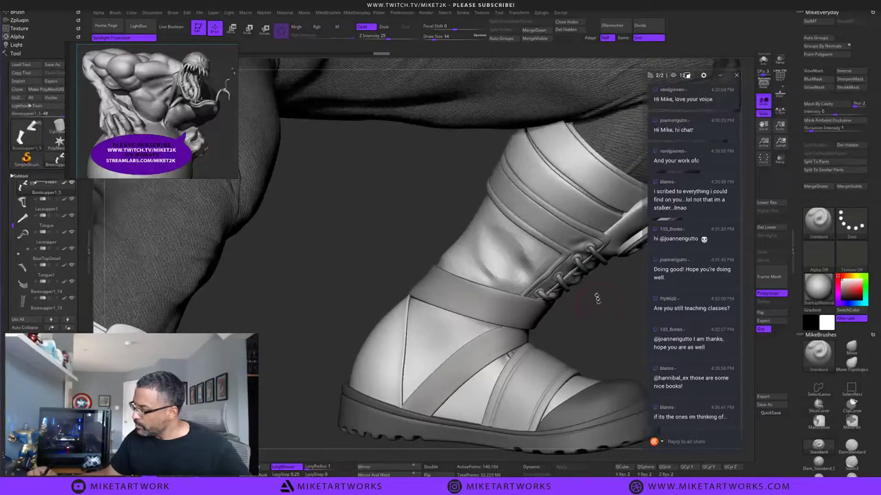
pyautogui.moveTo(515, 242)
pyautogui.mouseDown()
pyautogui.moveTo(491, 237)
pyautogui.moveTo(524, 258)
pyautogui.moveTo(515, 228)
pyautogui.mouseUp()
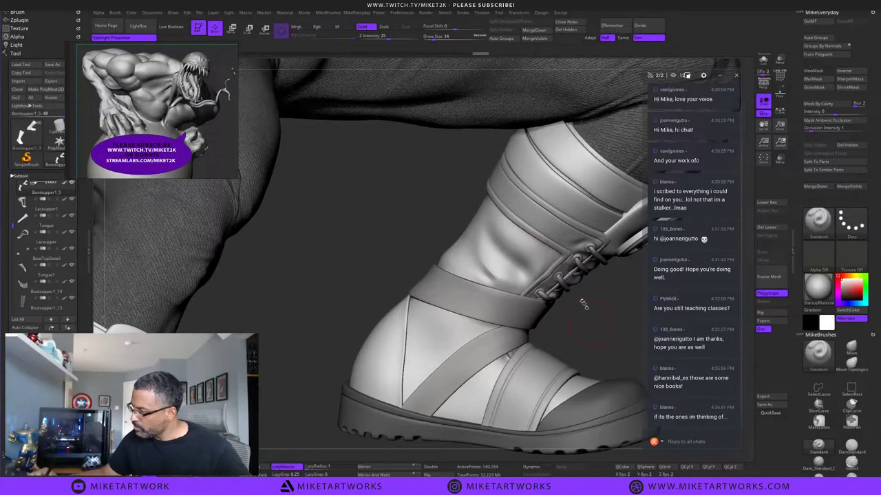
pyautogui.moveTo(490, 256)
pyautogui.keyDown('shift'); pyautogui.mouseDown()
pyautogui.moveTo(499, 269)
pyautogui.moveTo(507, 249)
pyautogui.moveTo(517, 252)
pyautogui.mouseUp(); pyautogui.keyUp('shift')
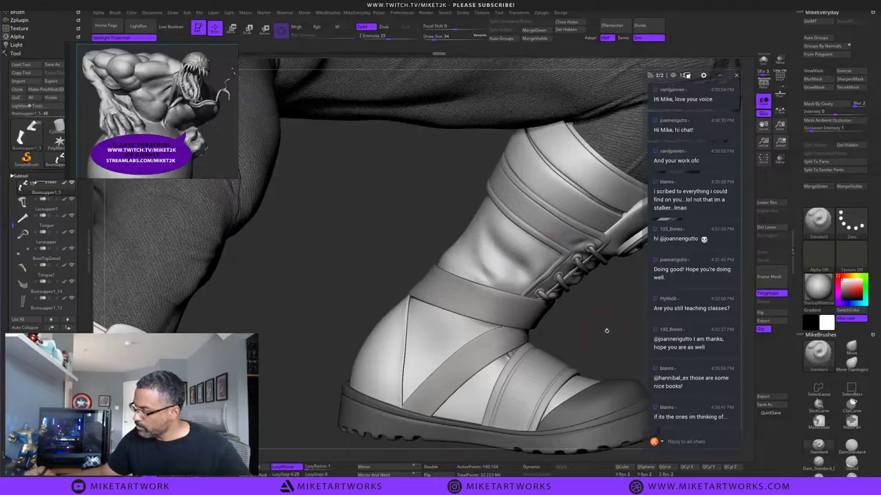
pyautogui.moveTo(607, 331); pyautogui.dragTo(599, 316)
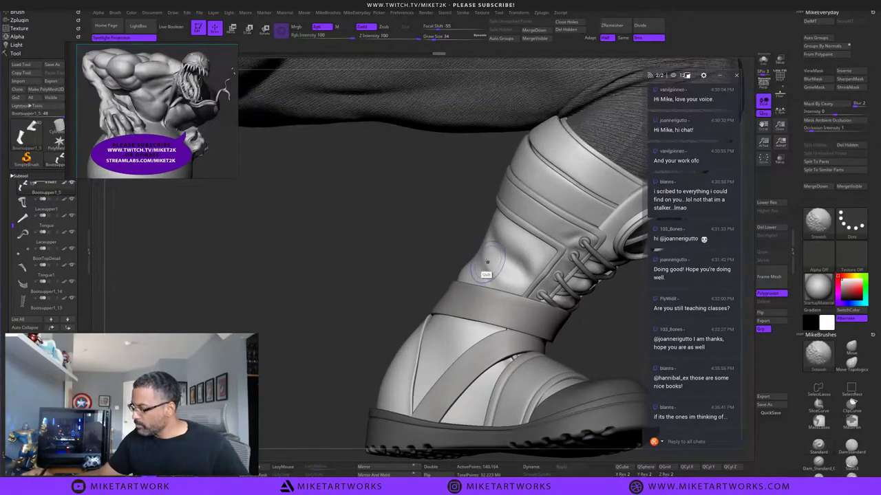
pyautogui.moveTo(486, 271)
pyautogui.keyDown('shift'); pyautogui.mouseDown()
pyautogui.moveTo(491, 261)
pyautogui.moveTo(484, 275)
pyautogui.mouseUp(); pyautogui.keyUp('shift')
# Add fine fold strokes at draw size 10 beneath the cuff and beside the lace panel.
pyautogui.moveTo(597, 315); pyautogui.dragTo(607, 326)
pyautogui.press('s')
pyautogui.moveTo(528, 238)
pyautogui.mouseDown()
pyautogui.moveTo(553, 273)
pyautogui.moveTo(515, 222)
pyautogui.moveTo(548, 259)
pyautogui.mouseUp()
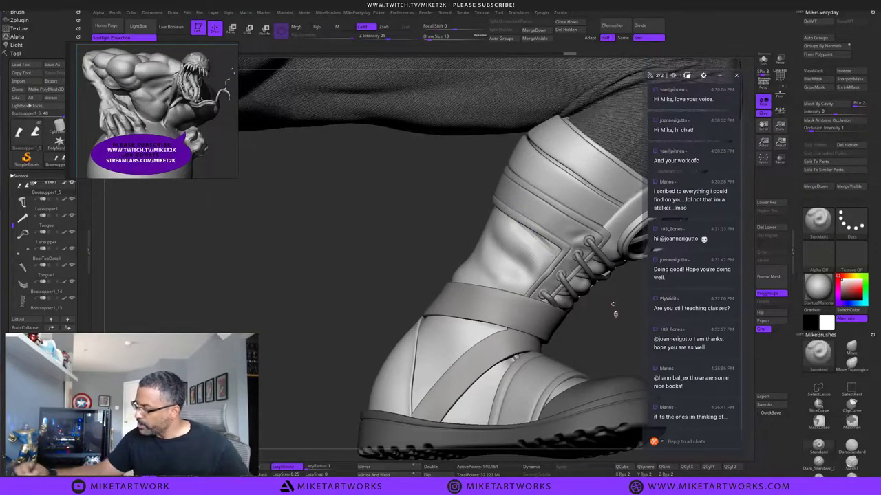
pyautogui.moveTo(613, 309); pyautogui.dragTo(619, 329)
pyautogui.moveTo(521, 205); pyautogui.dragTo(525, 241)
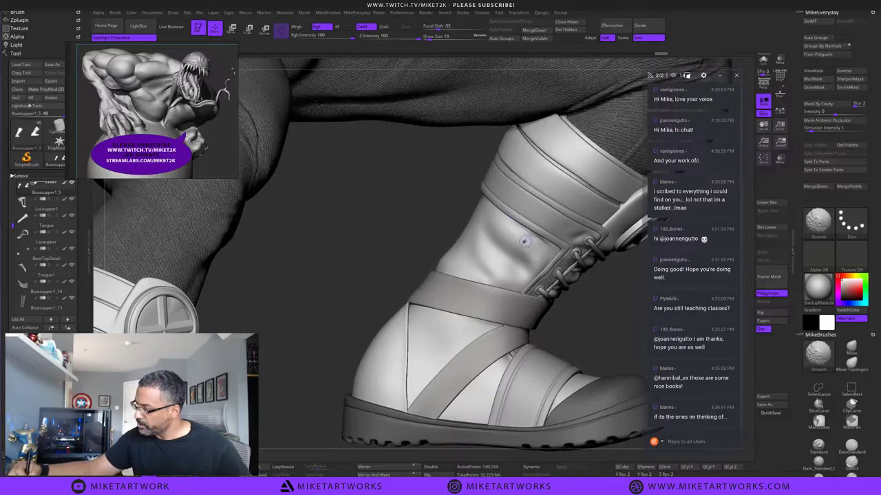
# Try to raise and smooth a narrow ridge along the lace panel seam on the opposite side of the shaft.
pyautogui.moveTo(605, 325)
pyautogui.mouseDown()
pyautogui.moveTo(636, 343)
pyautogui.moveTo(611, 331)
pyautogui.moveTo(593, 344)
pyautogui.moveTo(600, 342)
pyautogui.mouseUp()
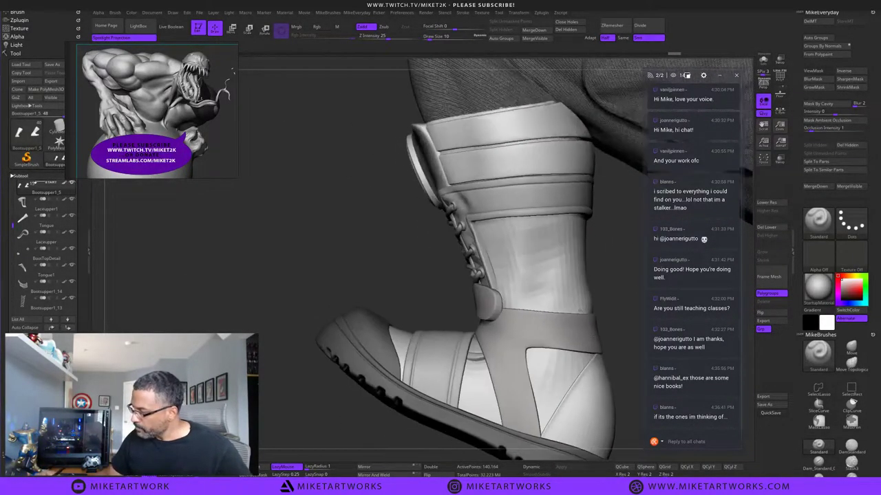
pyautogui.moveTo(477, 228); pyautogui.dragTo(496, 286)
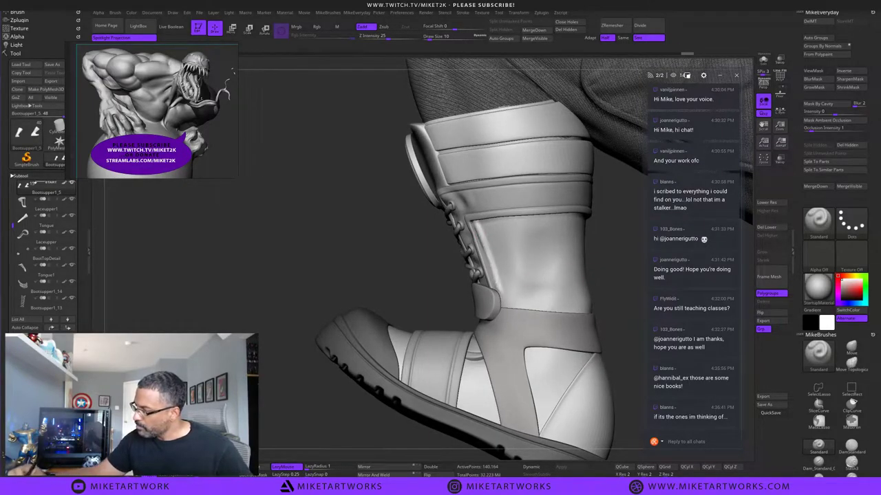
pyautogui.moveTo(485, 245); pyautogui.dragTo(504, 293)
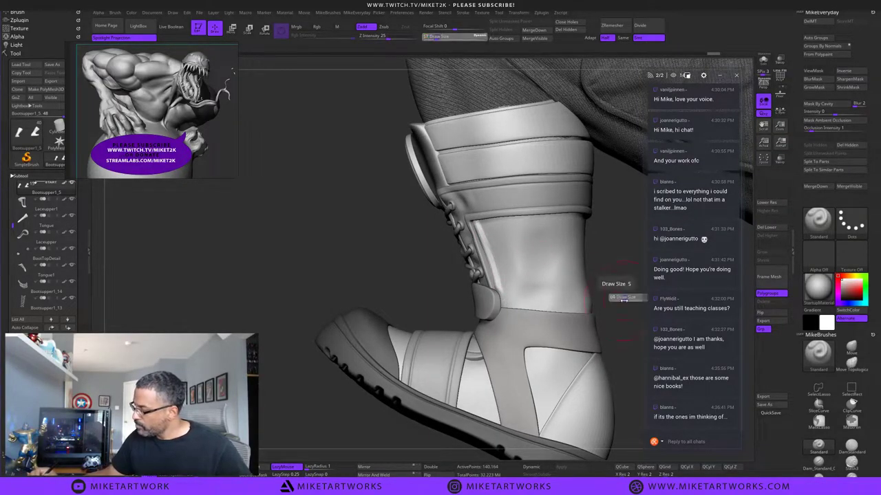
pyautogui.moveTo(616, 299); pyautogui.dragTo(621, 300)
pyautogui.keyDown('shift'); pyautogui.moveTo(481, 231); pyautogui.dragTo(498, 284); pyautogui.keyUp('shift')
pyautogui.hotkey('ctrl', 'z')
pyautogui.hotkey('ctrl', 'z')
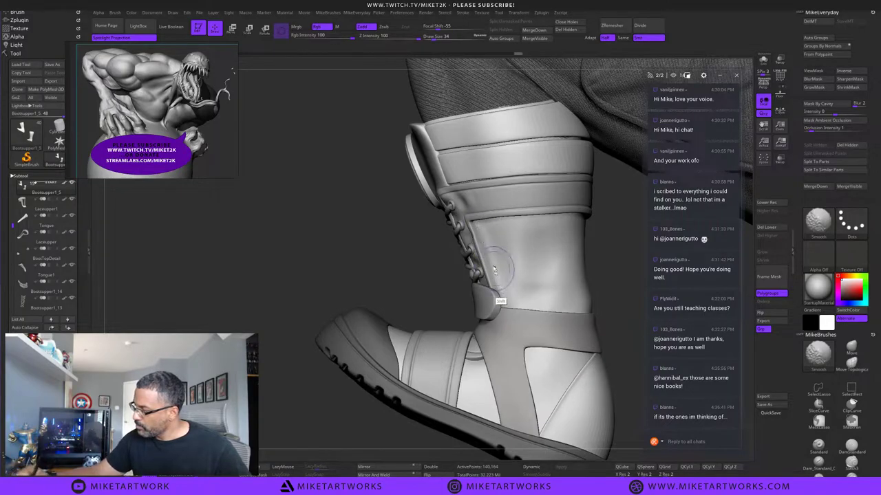
# Build up a broad fold along the lace panel seam at draw size 34 and smooth it into the shaft.
pyautogui.moveTo(478, 229); pyautogui.dragTo(500, 291)
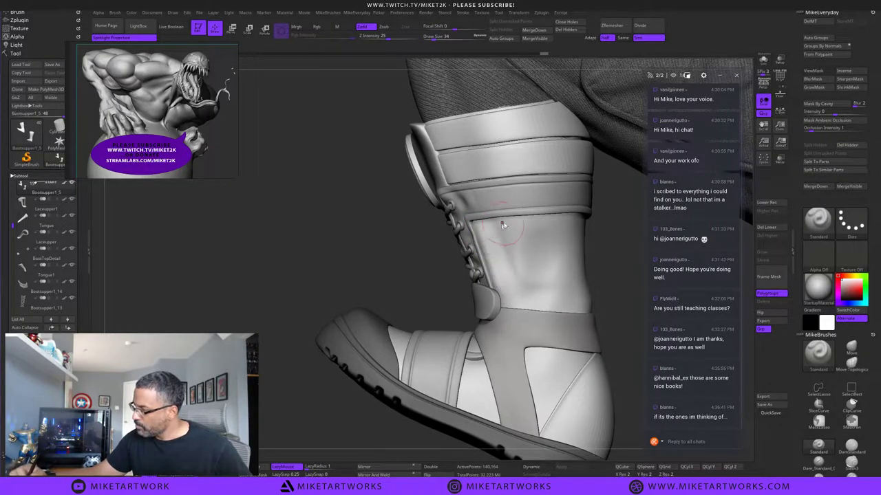
pyautogui.keyDown('shift'); pyautogui.moveTo(480, 233); pyautogui.dragTo(489, 286); pyautogui.keyUp('shift')
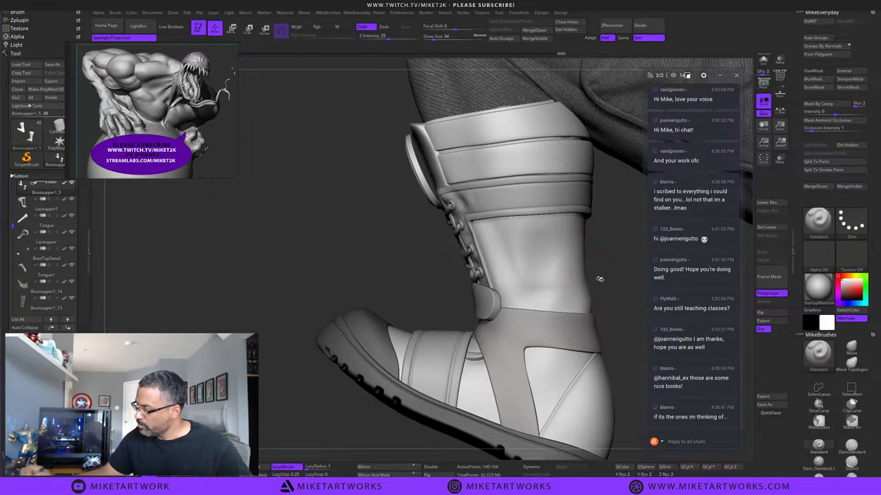
pyautogui.moveTo(609, 272); pyautogui.dragTo(681, 270)
pyautogui.keyDown('shift'); pyautogui.moveTo(507, 265); pyautogui.dragTo(506, 266); pyautogui.keyUp('shift')
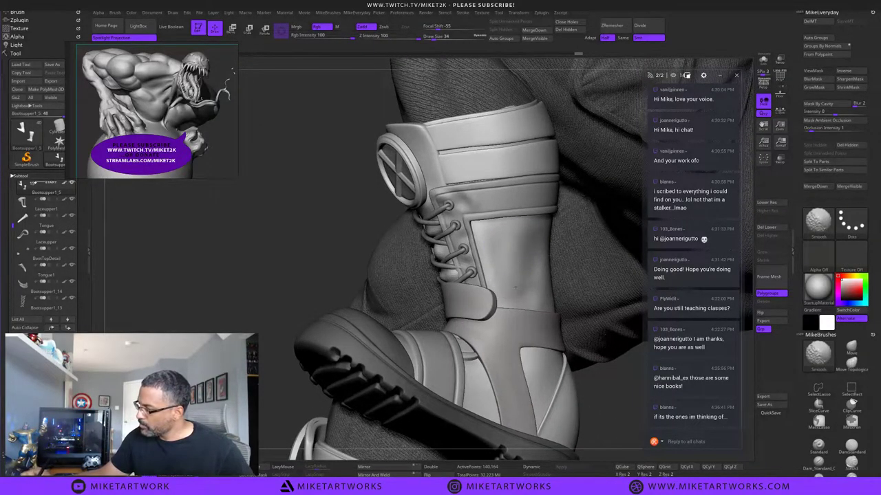
# Sculpt folds beneath the cuff next to the lace panel and smooth them toward the back of the shaft.
pyautogui.moveTo(601, 382); pyautogui.dragTo(540, 420)
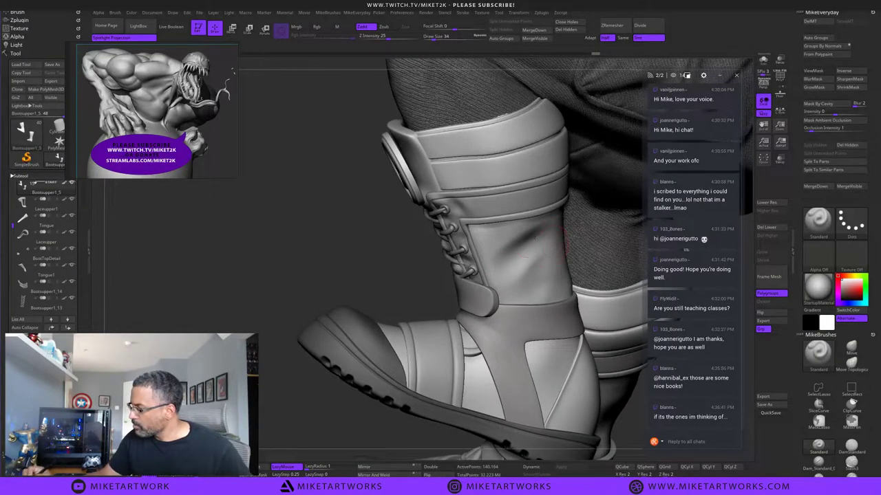
pyautogui.moveTo(486, 235); pyautogui.dragTo(511, 233)
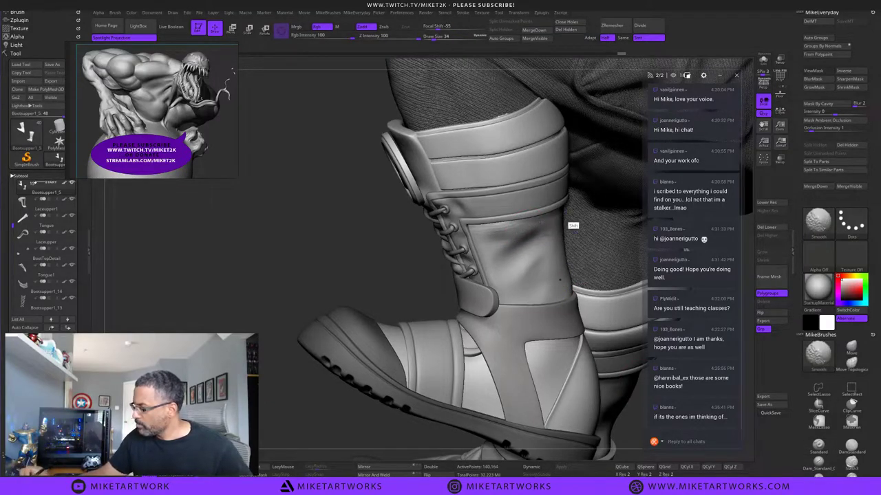
pyautogui.moveTo(401, 278); pyautogui.dragTo(377, 258)
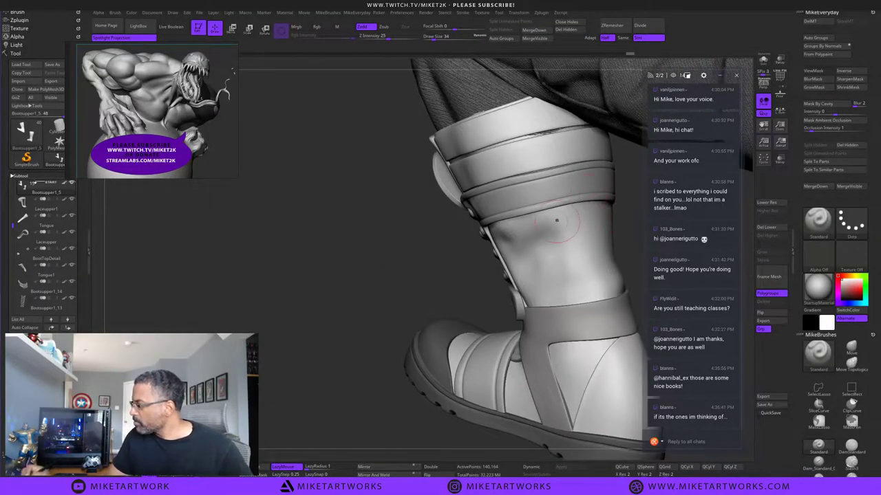
pyautogui.moveTo(517, 227)
pyautogui.mouseDown()
pyautogui.moveTo(584, 219)
pyautogui.moveTo(558, 222)
pyautogui.mouseUp()
pyautogui.hotkey('ctrl', 'z')
pyautogui.moveTo(609, 211)
pyautogui.keyDown('shift'); pyautogui.mouseDown()
pyautogui.moveTo(595, 210)
pyautogui.moveTo(635, 205)
pyautogui.moveTo(524, 220)
pyautogui.mouseUp(); pyautogui.keyUp('shift')
# Strengthen the fold directly under the cuff's lower edge with another Standard brush stroke.
pyautogui.moveTo(425, 304); pyautogui.dragTo(298, 340)
pyautogui.keyDown('alt'); pyautogui.moveTo(593, 288); pyautogui.dragTo(539, 306); pyautogui.keyUp('alt')
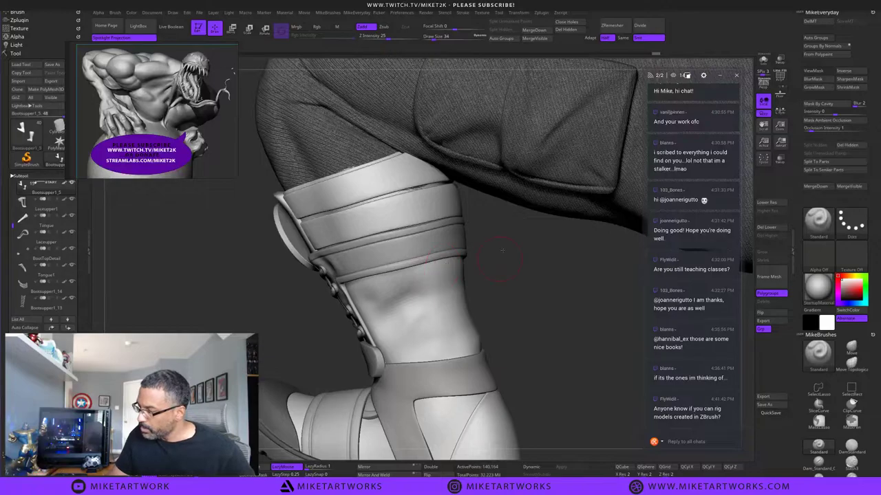
pyautogui.moveTo(502, 251); pyautogui.dragTo(521, 249)
pyautogui.moveTo(391, 277)
pyautogui.mouseDown()
pyautogui.moveTo(433, 270)
pyautogui.moveTo(401, 282)
pyautogui.mouseUp()
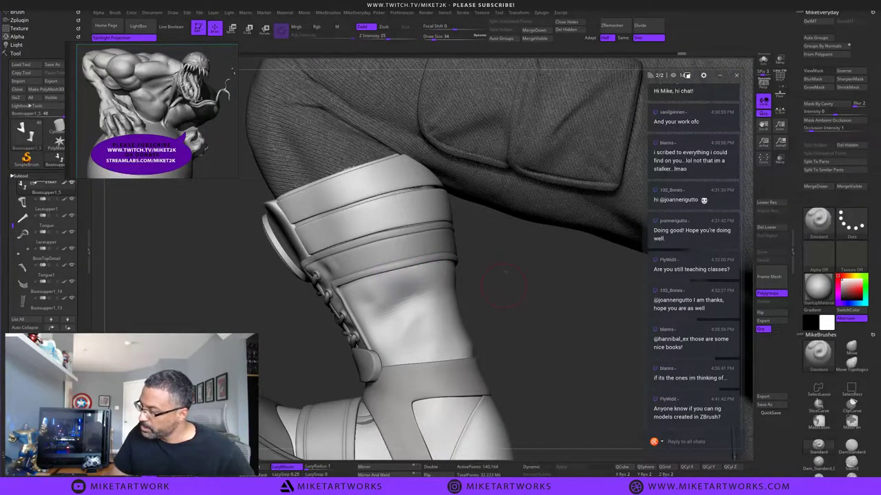
# Carve a diagonal fold down the side of the shaft from the back beneath the cuff toward the ankle strap and smooth it.
pyautogui.moveTo(501, 271); pyautogui.dragTo(519, 276)
pyautogui.moveTo(393, 317)
pyautogui.keyDown('alt'); pyautogui.mouseDown()
pyautogui.moveTo(422, 288)
pyautogui.moveTo(414, 300)
pyautogui.moveTo(377, 310)
pyautogui.moveTo(399, 287)
pyautogui.mouseUp(); pyautogui.keyUp('alt')
pyautogui.moveTo(455, 293)
pyautogui.mouseDown()
pyautogui.moveTo(519, 232)
pyautogui.moveTo(533, 231)
pyautogui.mouseUp()
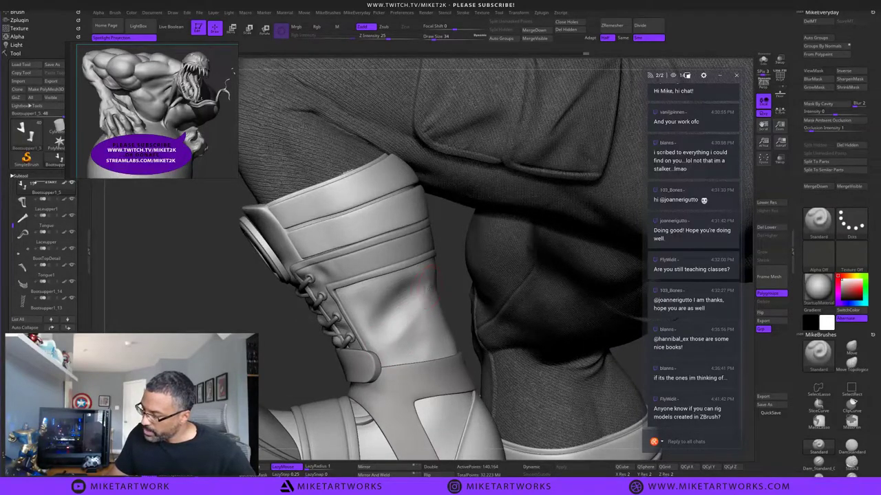
pyautogui.moveTo(429, 286); pyautogui.dragTo(394, 352)
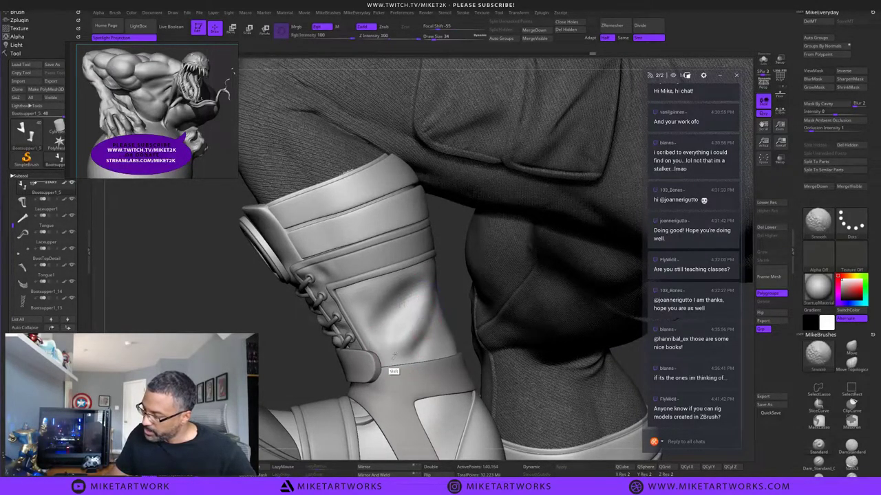
pyautogui.keyDown('shift'); pyautogui.moveTo(418, 311); pyautogui.dragTo(399, 349); pyautogui.keyUp('shift')
pyautogui.keyDown('shift'); pyautogui.moveTo(422, 287); pyautogui.dragTo(383, 339); pyautogui.keyUp('shift')
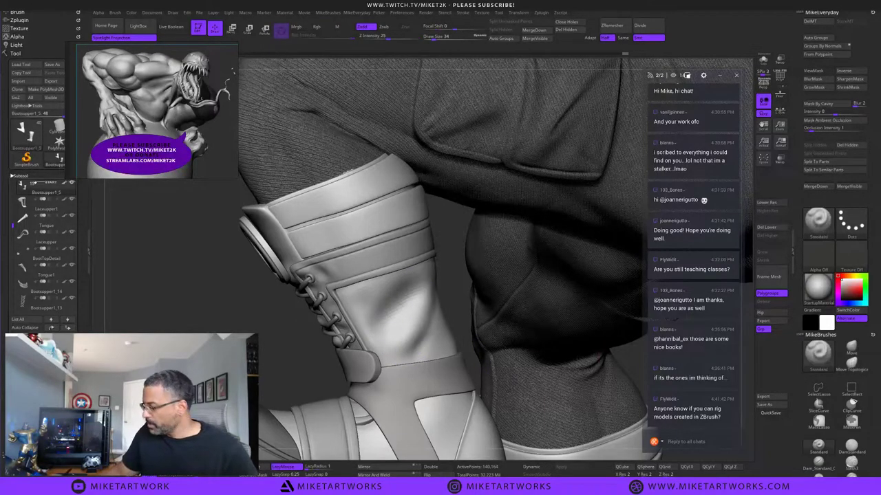
# Build up the lower fold across the shaft above the ankle strap and blend it into the diagonal fold.
pyautogui.moveTo(451, 223); pyautogui.dragTo(425, 226)
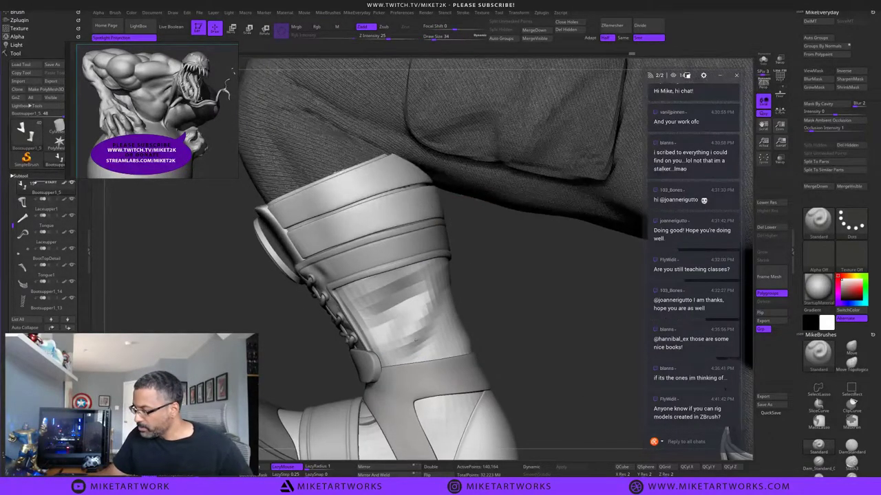
pyautogui.keyDown('shift'); pyautogui.moveTo(411, 333); pyautogui.dragTo(402, 346); pyautogui.keyUp('shift')
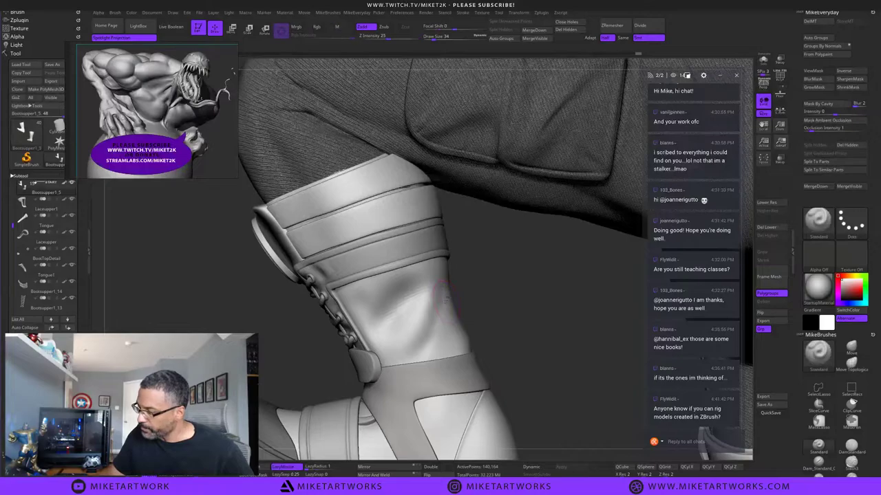
pyautogui.moveTo(430, 307)
pyautogui.keyDown('shift'); pyautogui.mouseDown()
pyautogui.moveTo(402, 346)
pyautogui.moveTo(443, 322)
pyautogui.mouseUp(); pyautogui.keyUp('shift')
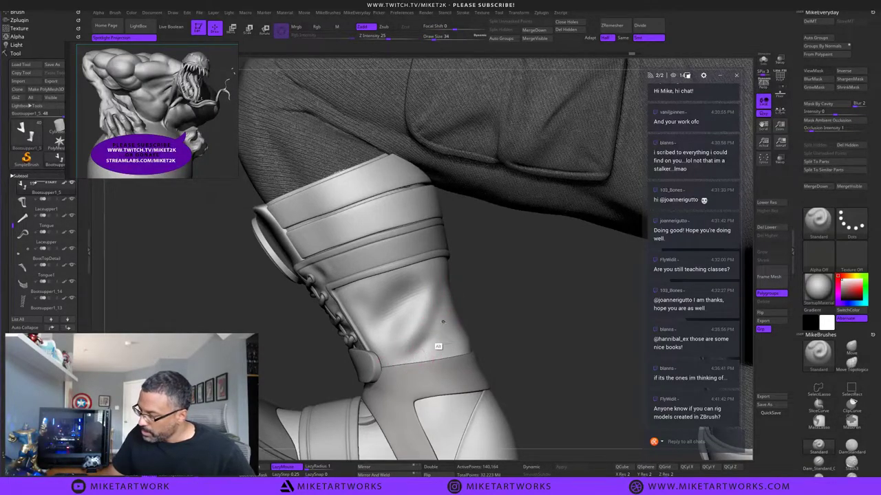
pyautogui.moveTo(394, 359); pyautogui.dragTo(447, 330)
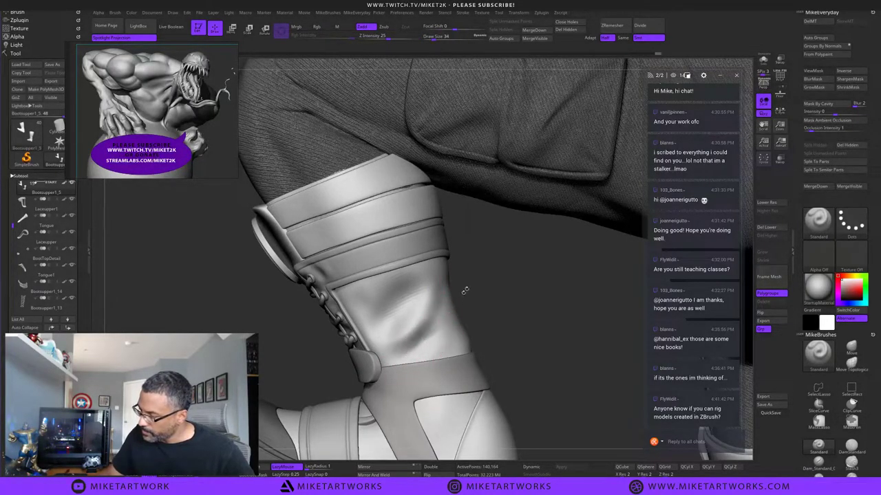
pyautogui.moveTo(442, 295)
pyautogui.mouseDown()
pyautogui.moveTo(407, 323)
pyautogui.moveTo(414, 334)
pyautogui.mouseUp()
pyautogui.moveTo(520, 321); pyautogui.dragTo(481, 318)
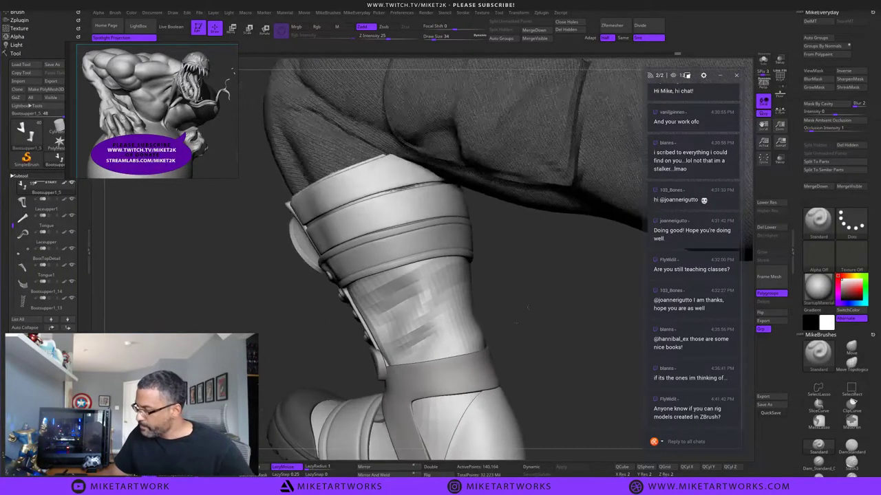
pyautogui.moveTo(425, 335)
pyautogui.keyDown('shift'); pyautogui.mouseDown()
pyautogui.moveTo(447, 311)
pyautogui.moveTo(428, 330)
pyautogui.moveTo(428, 345)
pyautogui.moveTo(458, 327)
pyautogui.mouseUp(); pyautogui.keyUp('shift')
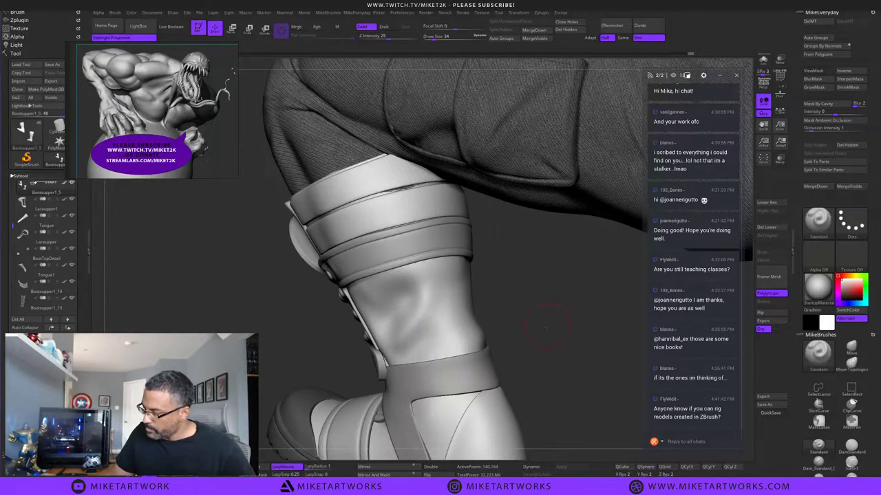
# Try to extend the lower fold toward the back of the shaft with a Standard brush stroke above the ankle strap.
pyautogui.moveTo(544, 328); pyautogui.dragTo(512, 326)
pyautogui.moveTo(417, 304)
pyautogui.keyDown('alt'); pyautogui.mouseDown()
pyautogui.moveTo(428, 344)
pyautogui.moveTo(483, 346)
pyautogui.moveTo(507, 330)
pyautogui.mouseUp(); pyautogui.keyUp('alt')
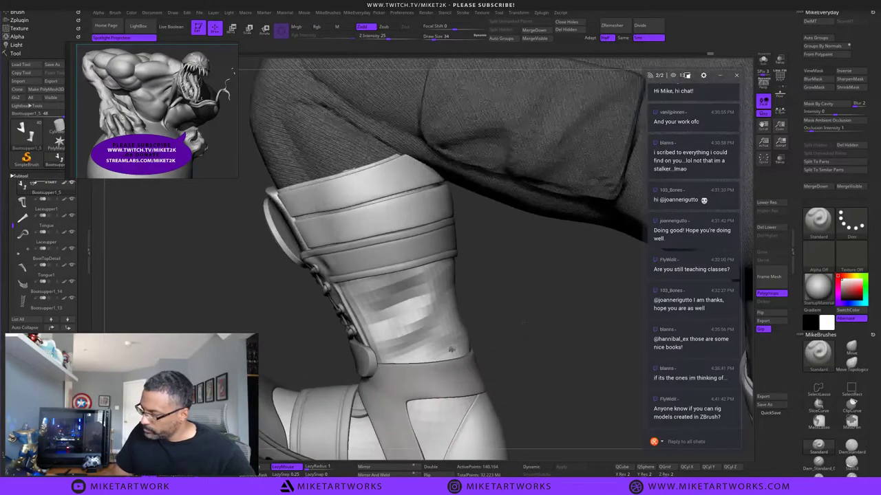
pyautogui.moveTo(406, 344); pyautogui.dragTo(460, 331)
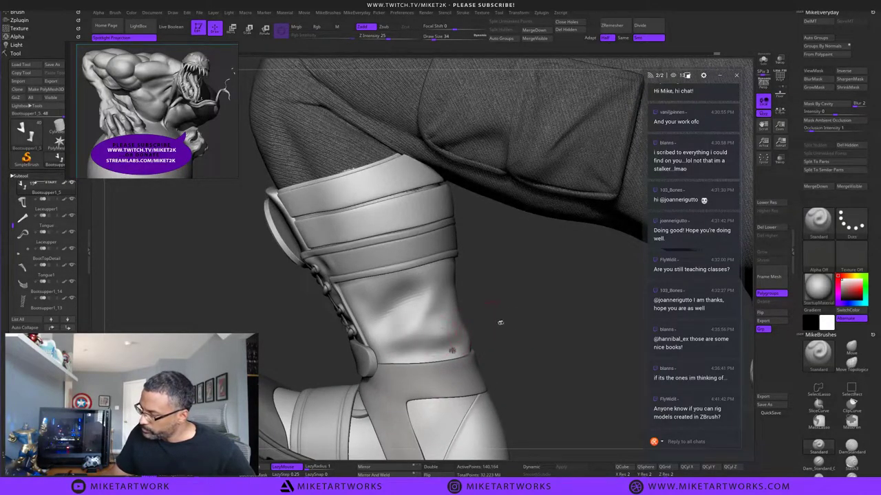
pyautogui.hotkey('ctrl', 'z')
# Assign Alpha 01 to the Standard brush, rework the fold above the ankle strap toward the back, and smooth it.
pyautogui.press('space')
pyautogui.click(487, 342)
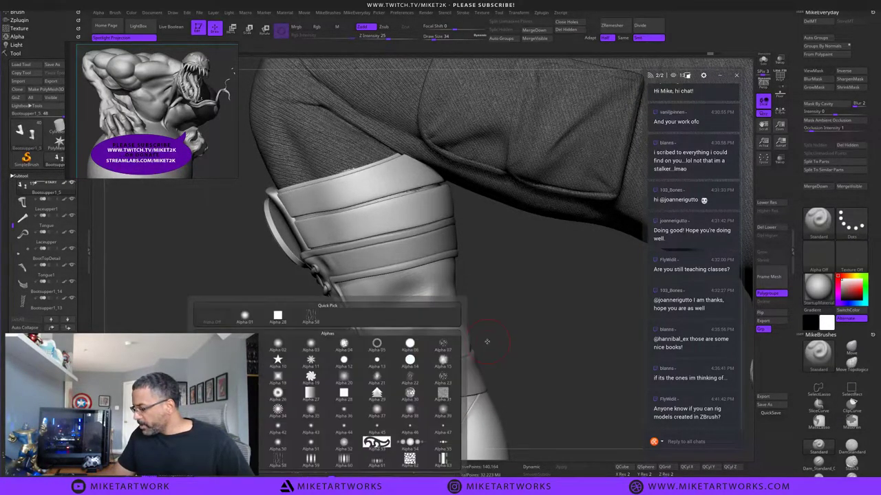
pyautogui.click(248, 318)
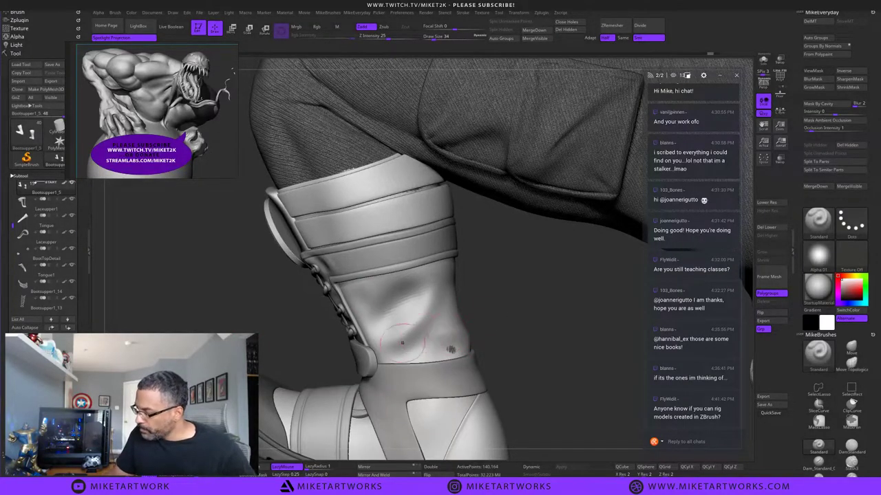
pyautogui.moveTo(411, 340)
pyautogui.mouseDown()
pyautogui.moveTo(461, 334)
pyautogui.moveTo(500, 348)
pyautogui.mouseUp()
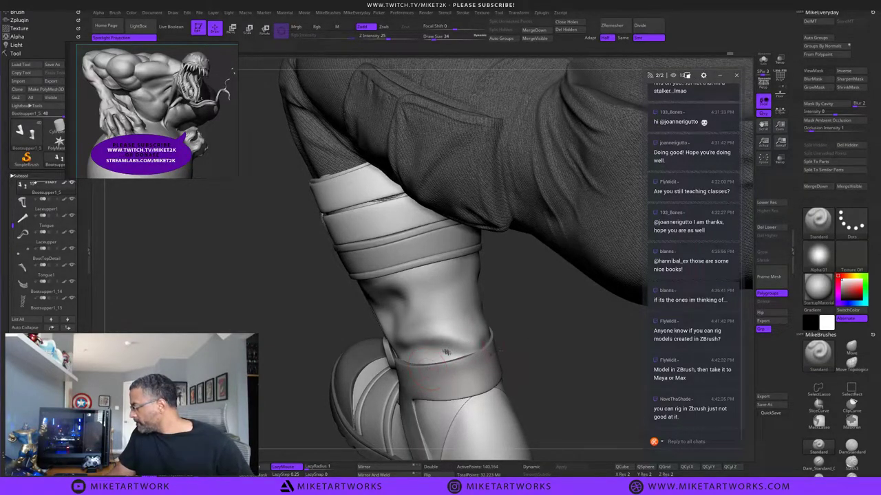
pyautogui.moveTo(529, 328); pyautogui.dragTo(536, 326)
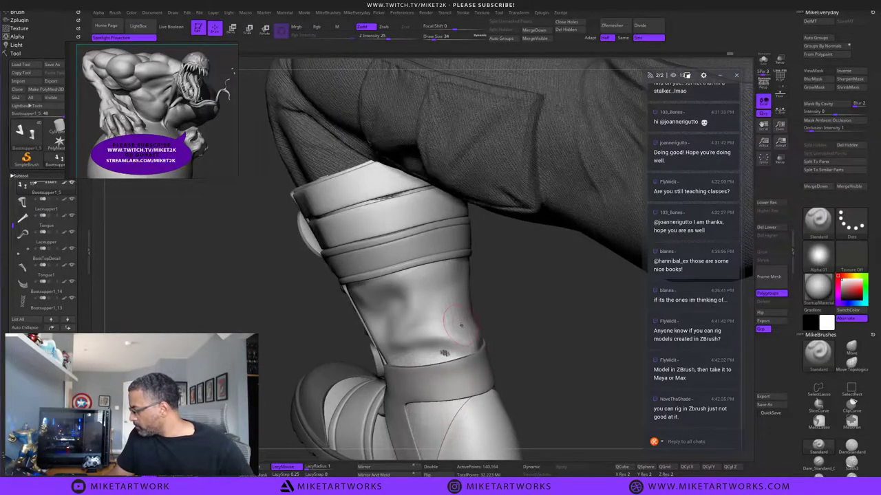
pyautogui.moveTo(473, 342)
pyautogui.keyDown('shift'); pyautogui.mouseDown()
pyautogui.moveTo(454, 351)
pyautogui.moveTo(433, 344)
pyautogui.moveTo(474, 326)
pyautogui.mouseUp(); pyautogui.keyUp('shift')
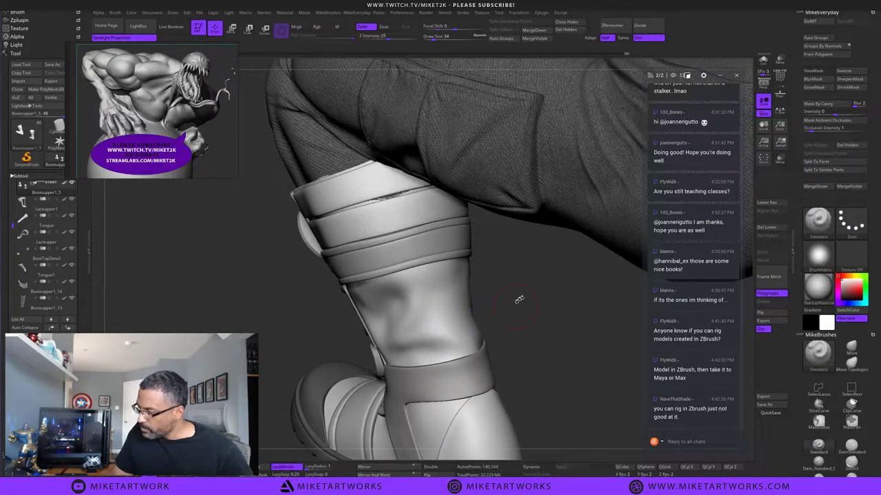
# Deepen the recess between the diagonal and lower folds and smooth their meeting point above the ankle strap.
pyautogui.moveTo(519, 299); pyautogui.dragTo(528, 294)
pyautogui.keyDown('alt'); pyautogui.moveTo(423, 322); pyautogui.dragTo(434, 313); pyautogui.keyUp('alt')
pyautogui.moveTo(407, 352)
pyautogui.keyDown('shift'); pyautogui.mouseDown()
pyautogui.moveTo(423, 344)
pyautogui.moveTo(433, 315)
pyautogui.mouseUp(); pyautogui.keyUp('shift')
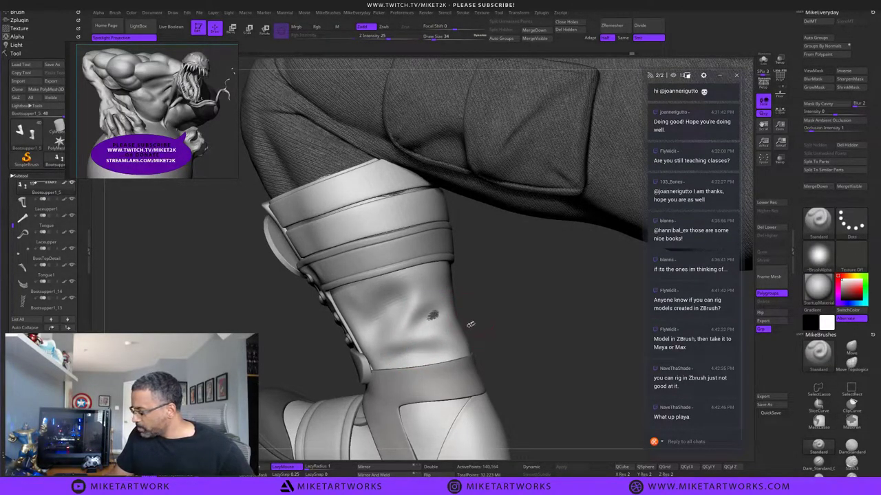
pyautogui.keyDown('shift'); pyautogui.moveTo(433, 316); pyautogui.dragTo(433, 310); pyautogui.keyUp('shift')
pyautogui.moveTo(543, 296); pyautogui.dragTo(592, 296)
pyautogui.moveTo(384, 348)
pyautogui.mouseDown()
pyautogui.moveTo(415, 362)
pyautogui.moveTo(433, 354)
pyautogui.moveTo(427, 359)
pyautogui.moveTo(419, 335)
pyautogui.moveTo(434, 336)
pyautogui.mouseUp()
pyautogui.press('shift')
# Isolate the boot upper, set the draw size to 13 and increase the stroke's LazyRadius.
pyautogui.click(763, 60)
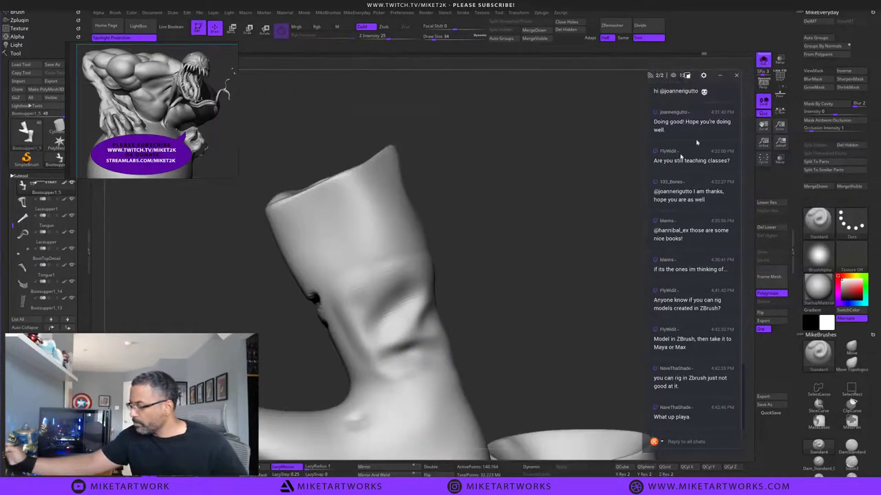
pyautogui.moveTo(551, 296); pyautogui.dragTo(524, 310)
pyautogui.moveTo(516, 344)
pyautogui.keyDown('alt'); pyautogui.mouseDown()
pyautogui.moveTo(550, 331)
pyautogui.moveTo(538, 334)
pyautogui.mouseUp(); pyautogui.keyUp('alt')
pyautogui.press('s')
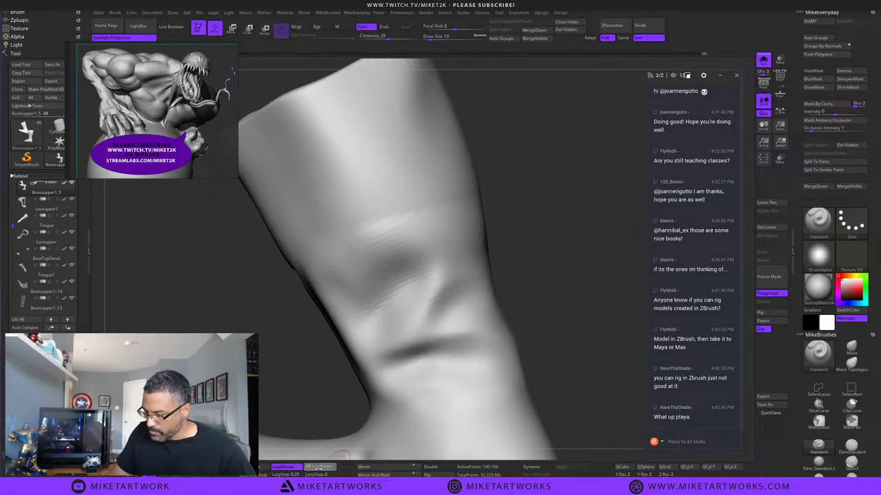
pyautogui.click(318, 468)
# Try to draw a narrow raised crease from the lower fold toward the back of the isolated boot upper.
pyautogui.moveTo(433, 341); pyautogui.dragTo(498, 349)
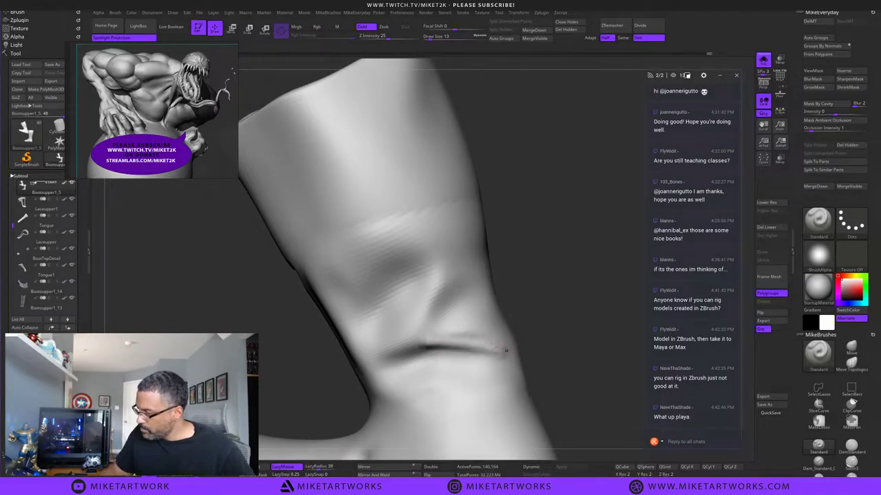
pyautogui.hotkey('ctrl', 'z')
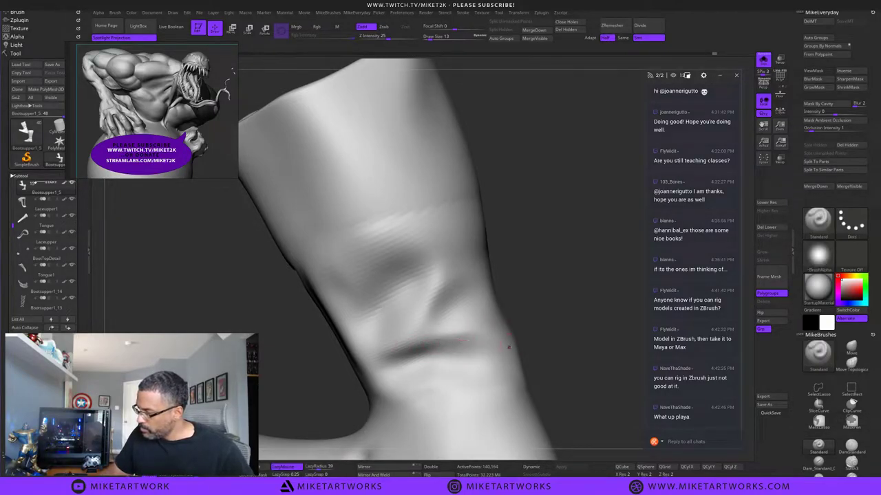
pyautogui.moveTo(432, 337); pyautogui.dragTo(531, 343)
pyautogui.hotkey('ctrl', 'z')
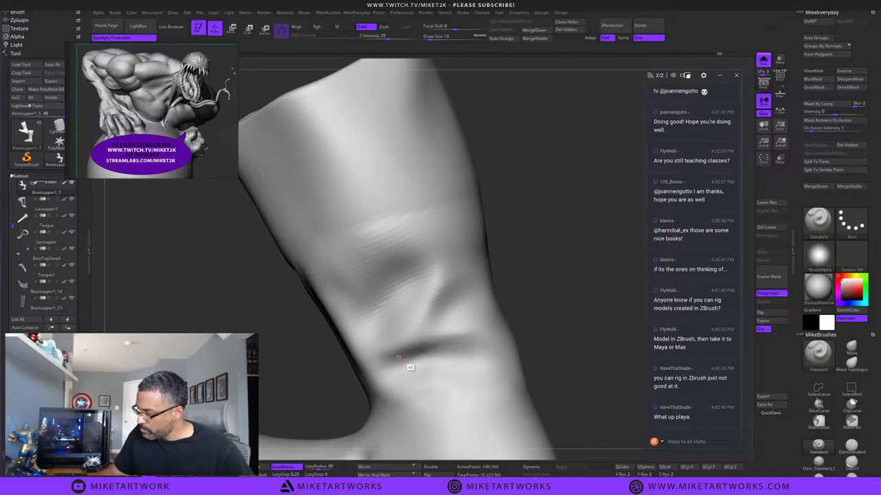
# Carve a sharp crease along the bottom of the lower fold on the isolated boot upper and soften its edges.
pyautogui.keyDown('alt'); pyautogui.moveTo(398, 357); pyautogui.dragTo(492, 352); pyautogui.keyUp('alt')
pyautogui.moveTo(544, 331); pyautogui.dragTo(539, 334)
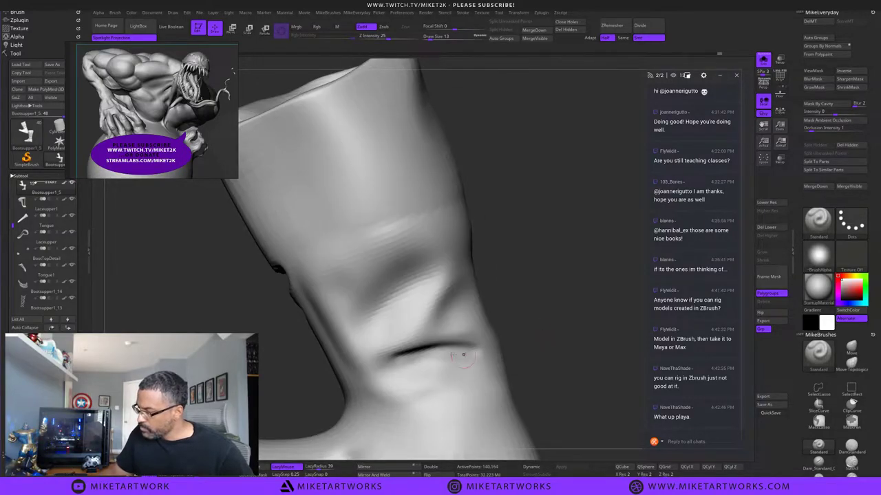
pyautogui.keyDown('alt'); pyautogui.moveTo(391, 360); pyautogui.dragTo(450, 349); pyautogui.keyUp('alt')
pyautogui.moveTo(561, 335); pyautogui.dragTo(553, 336)
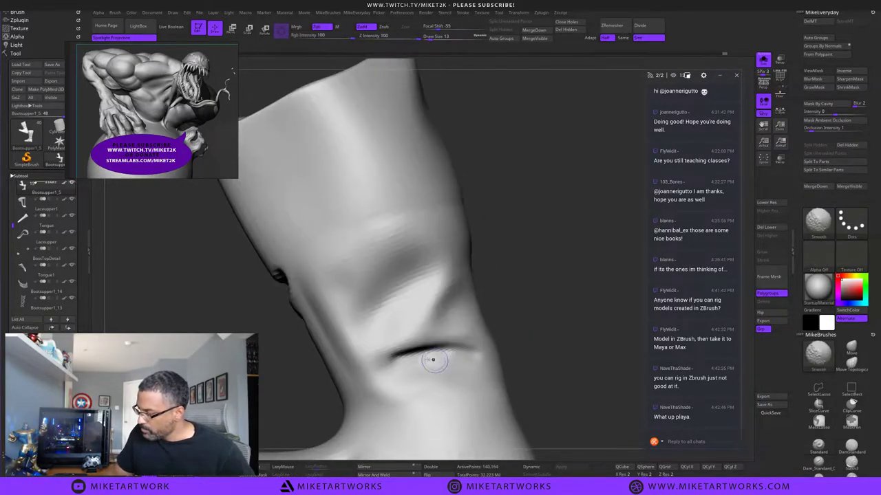
pyautogui.moveTo(391, 358)
pyautogui.keyDown('shift'); pyautogui.mouseDown()
pyautogui.moveTo(500, 355)
pyautogui.moveTo(466, 348)
pyautogui.moveTo(406, 358)
pyautogui.mouseUp(); pyautogui.keyUp('shift')
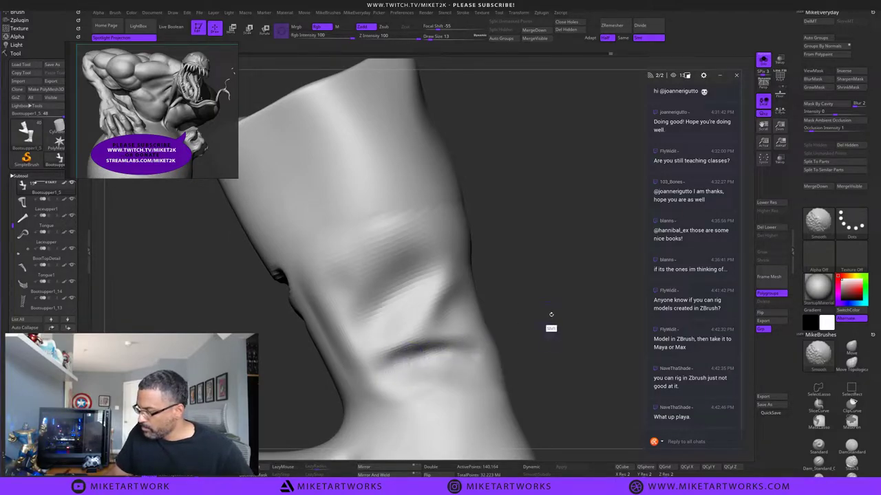
# Lower the Smooth brush's Z Intensity and soften the sharp crease and the folds above it.
pyautogui.moveTo(551, 316)
pyautogui.mouseDown()
pyautogui.moveTo(547, 324)
pyautogui.moveTo(543, 291)
pyautogui.mouseUp()
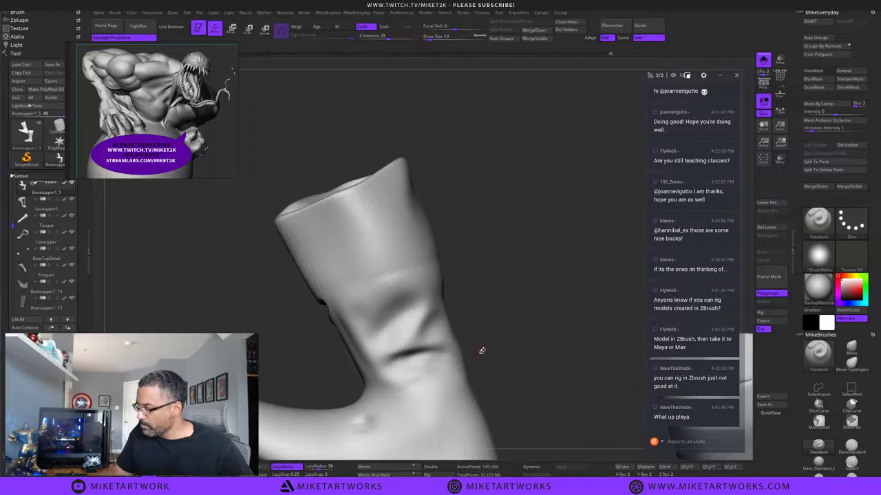
pyautogui.keyDown('shift'); pyautogui.moveTo(421, 362); pyautogui.dragTo(417, 368); pyautogui.keyUp('shift')
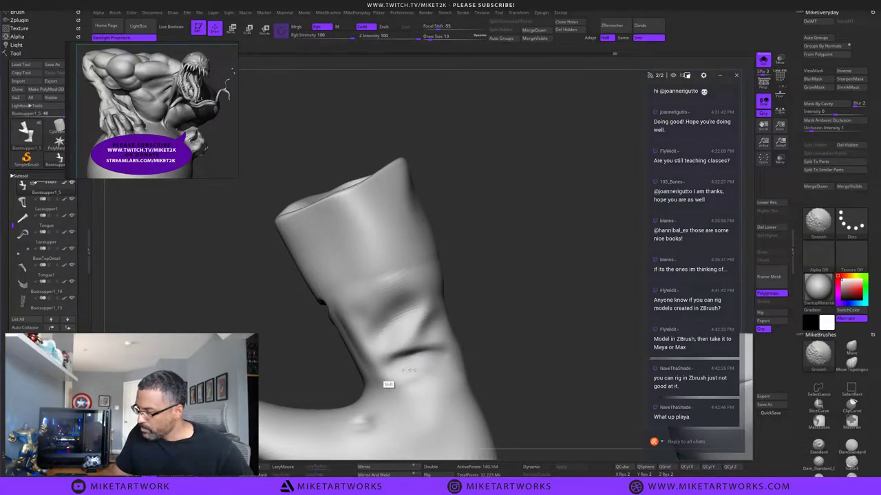
pyautogui.moveTo(471, 136); pyautogui.dragTo(447, 103)
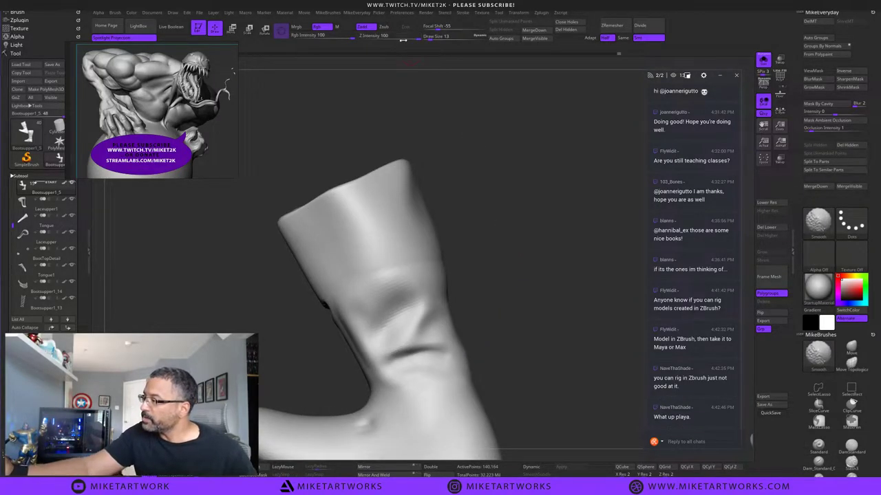
pyautogui.keyDown('shift'); pyautogui.click(389, 39); pyautogui.keyUp('shift')
pyautogui.moveTo(509, 347); pyautogui.dragTo(511, 345)
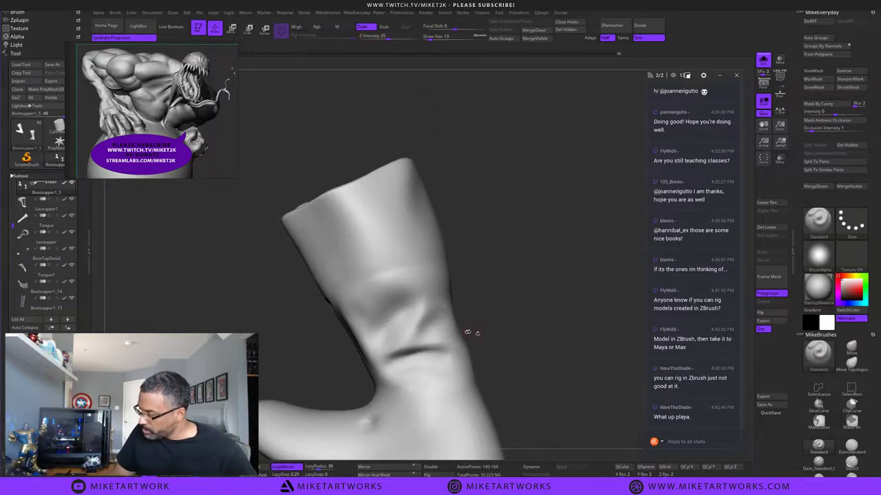
pyautogui.moveTo(431, 340)
pyautogui.keyDown('shift'); pyautogui.mouseDown()
pyautogui.moveTo(401, 388)
pyautogui.moveTo(435, 319)
pyautogui.moveTo(379, 330)
pyautogui.moveTo(389, 313)
pyautogui.mouseUp(); pyautogui.keyUp('shift')
# Set the draw size to 30, then deepen and smooth the folds on the opposite side of the shaft.
pyautogui.moveTo(488, 278)
pyautogui.mouseDown()
pyautogui.moveTo(548, 333)
pyautogui.moveTo(500, 342)
pyautogui.moveTo(496, 362)
pyautogui.moveTo(494, 347)
pyautogui.mouseUp()
pyautogui.press('s')
pyautogui.moveTo(411, 342)
pyautogui.mouseDown()
pyautogui.moveTo(380, 333)
pyautogui.moveTo(406, 331)
pyautogui.moveTo(379, 334)
pyautogui.moveTo(403, 350)
pyautogui.mouseUp()
pyautogui.moveTo(377, 322)
pyautogui.keyDown('alt'); pyautogui.mouseDown()
pyautogui.moveTo(415, 349)
pyautogui.moveTo(392, 327)
pyautogui.moveTo(399, 332)
pyautogui.mouseUp(); pyautogui.keyUp('alt')
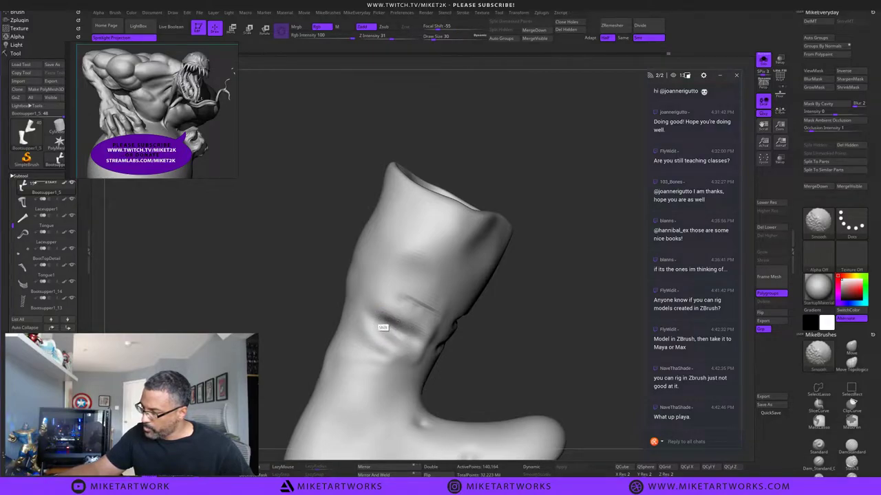
pyautogui.moveTo(521, 330)
pyautogui.mouseDown()
pyautogui.moveTo(552, 269)
pyautogui.moveTo(588, 232)
pyautogui.mouseUp()
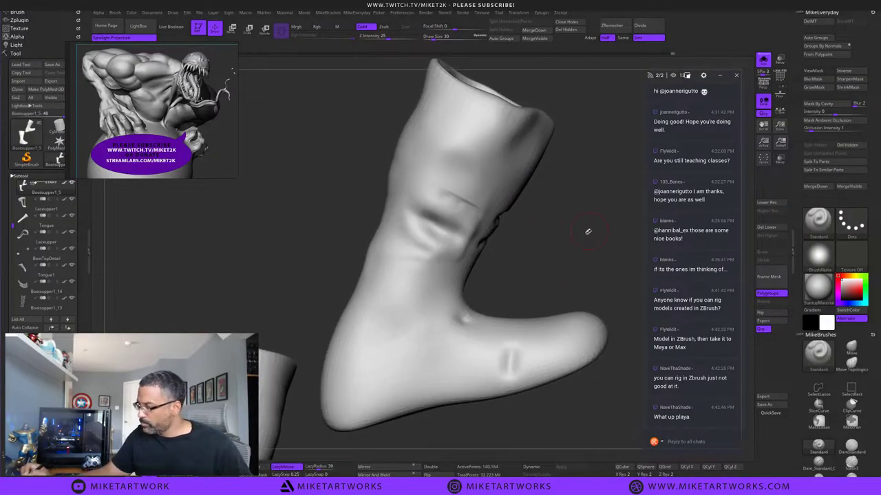
# Show all the subtools again and, using the Move brush at draw size 64, pull the shaft out to cover the leg poking through.
pyautogui.click(763, 60)
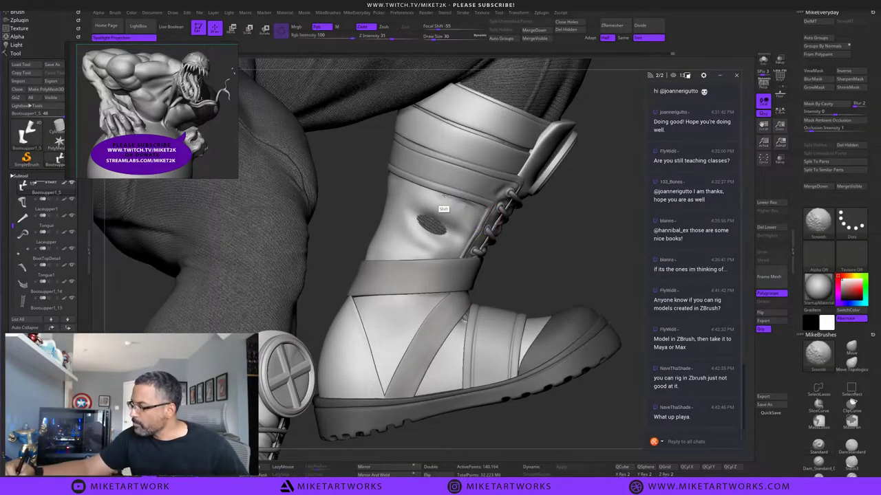
pyautogui.click(850, 347)
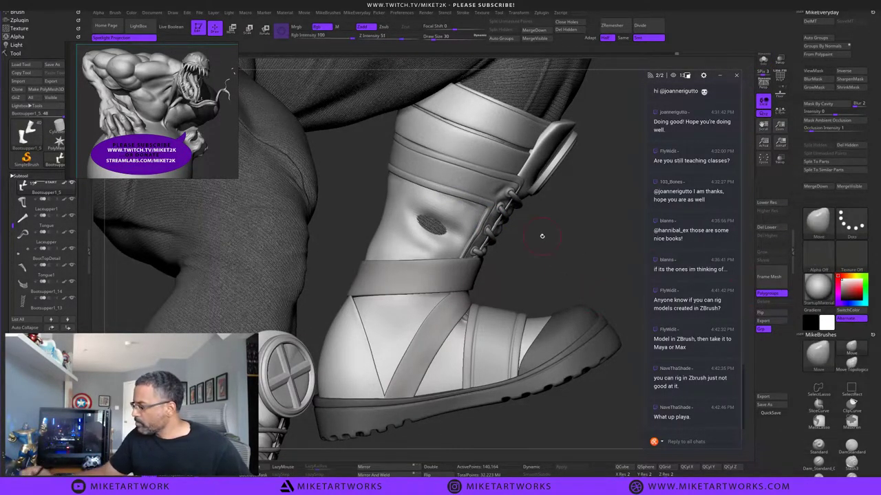
pyautogui.press('s')
pyautogui.moveTo(548, 240); pyautogui.dragTo(549, 240)
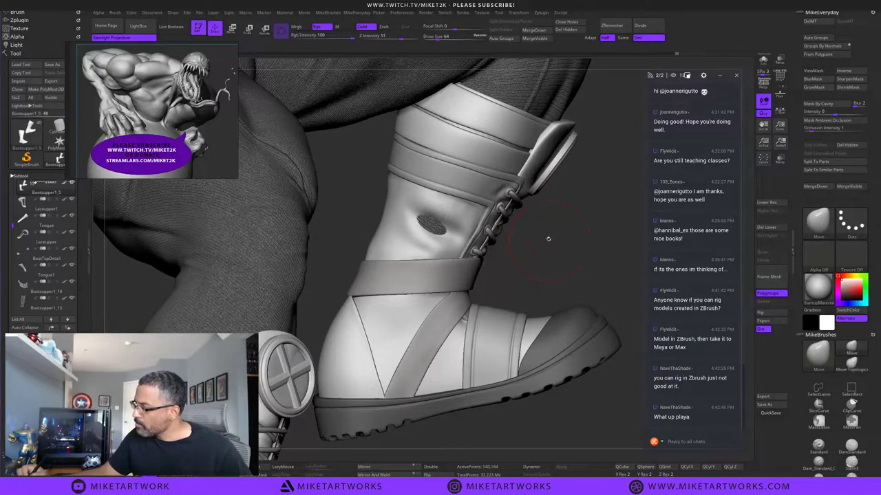
pyautogui.keyDown('alt'); pyautogui.moveTo(460, 203); pyautogui.dragTo(460, 203); pyautogui.keyUp('alt')
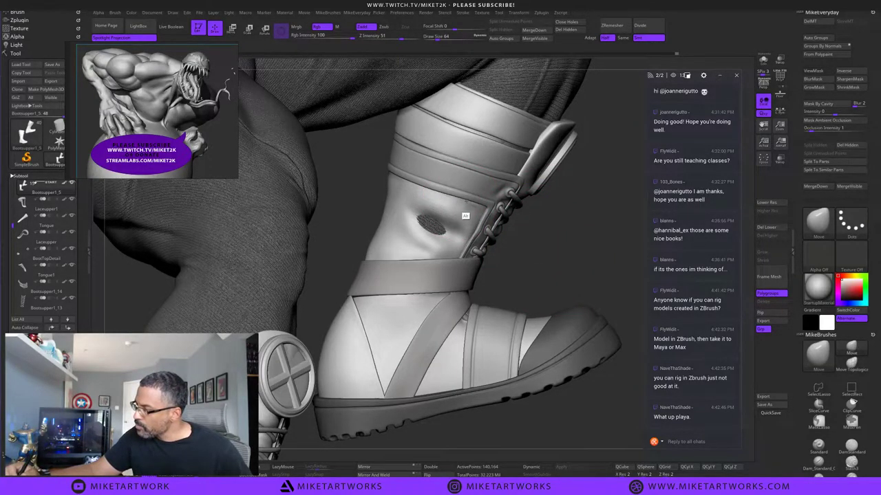
pyautogui.moveTo(428, 227)
pyautogui.keyDown('alt'); pyautogui.mouseDown()
pyautogui.moveTo(461, 209)
pyautogui.moveTo(436, 202)
pyautogui.moveTo(438, 222)
pyautogui.moveTo(418, 229)
pyautogui.mouseUp(); pyautogui.keyUp('alt')
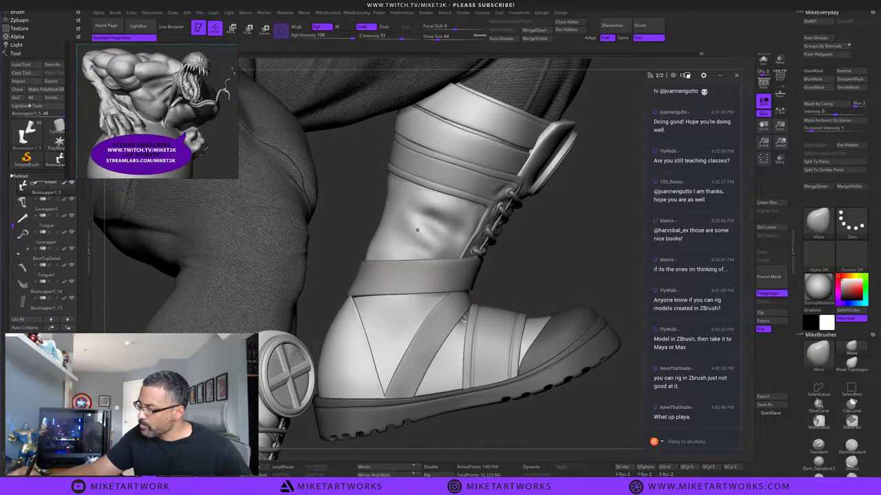
# Reshape the silhouette of the shaft between cuff and ankle strap with the Move brush, working from the front and rear.
pyautogui.moveTo(560, 245); pyautogui.dragTo(510, 242)
pyautogui.moveTo(441, 221); pyautogui.dragTo(418, 223)
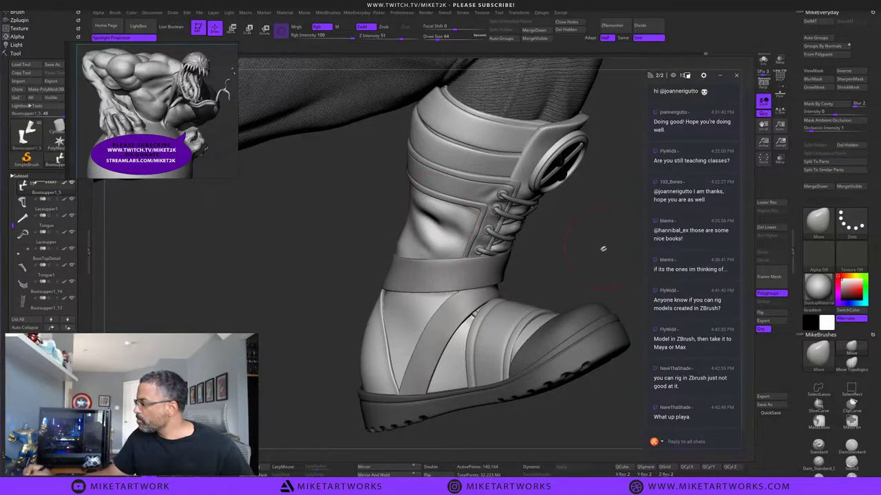
pyautogui.moveTo(604, 248); pyautogui.dragTo(641, 242)
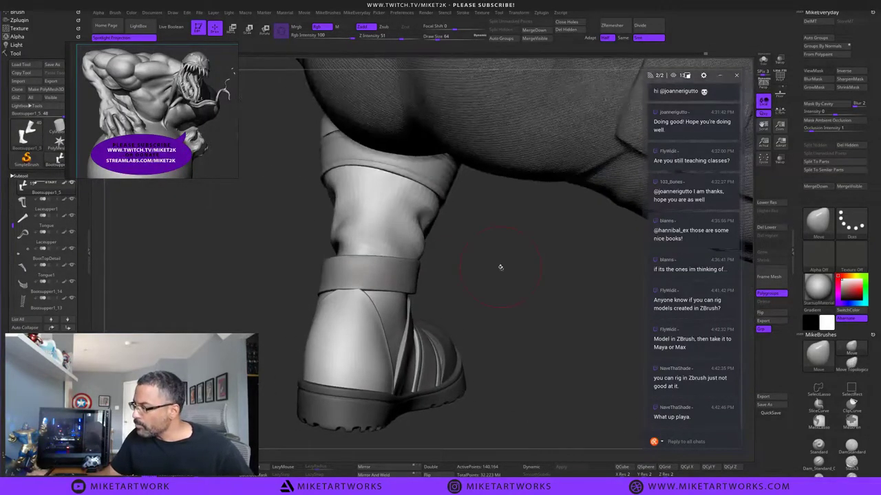
pyautogui.moveTo(500, 267); pyautogui.dragTo(543, 265)
pyautogui.moveTo(414, 240); pyautogui.dragTo(414, 223)
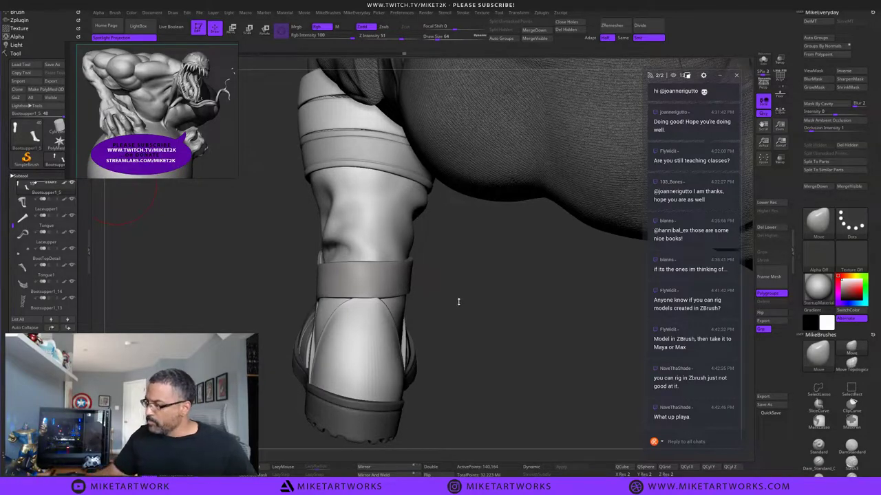
# Smooth the folds across the back and outer side of the boot shaft.
pyautogui.moveTo(461, 277); pyautogui.dragTo(465, 279)
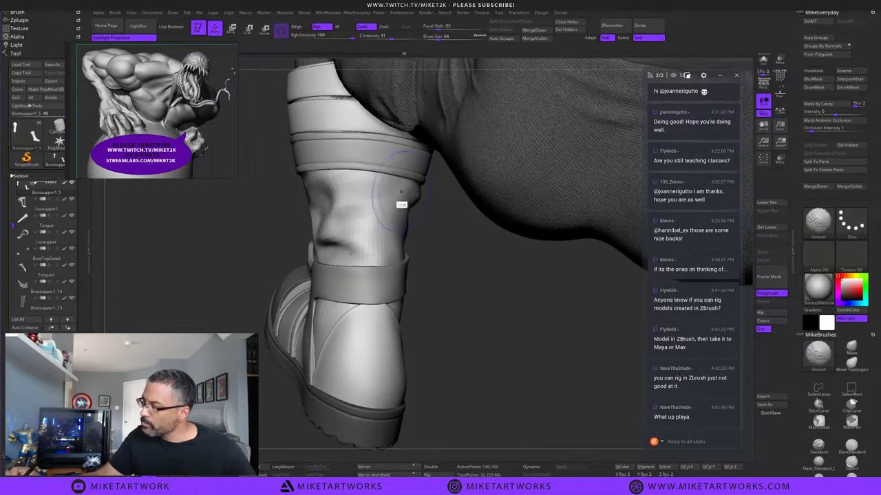
pyautogui.moveTo(388, 188)
pyautogui.keyDown('shift'); pyautogui.mouseDown()
pyautogui.moveTo(366, 186)
pyautogui.moveTo(351, 253)
pyautogui.moveTo(355, 246)
pyautogui.mouseUp(); pyautogui.keyUp('shift')
pyautogui.moveTo(466, 287); pyautogui.dragTo(481, 285)
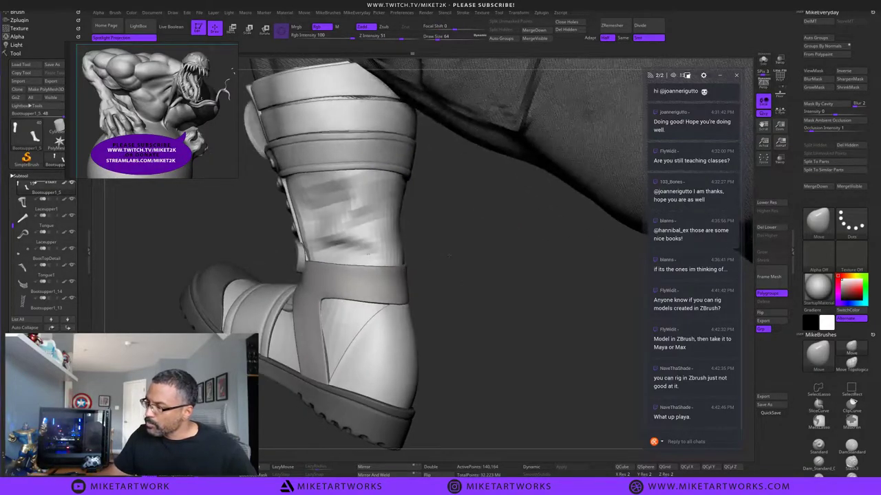
pyautogui.moveTo(344, 252)
pyautogui.keyDown('shift'); pyautogui.mouseDown()
pyautogui.moveTo(373, 267)
pyautogui.moveTo(374, 241)
pyautogui.moveTo(378, 256)
pyautogui.mouseUp(); pyautogui.keyUp('shift')
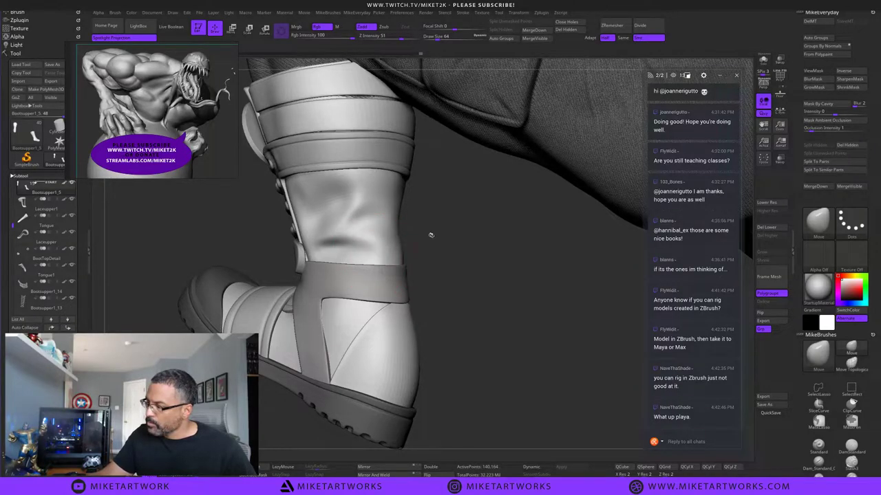
# Select the BootTopDetail subtool and adjust the rear of the boot cuff with the Move brush at draw size 111.
pyautogui.keyDown('alt'); pyautogui.moveTo(466, 276); pyautogui.dragTo(435, 219); pyautogui.keyUp('alt')
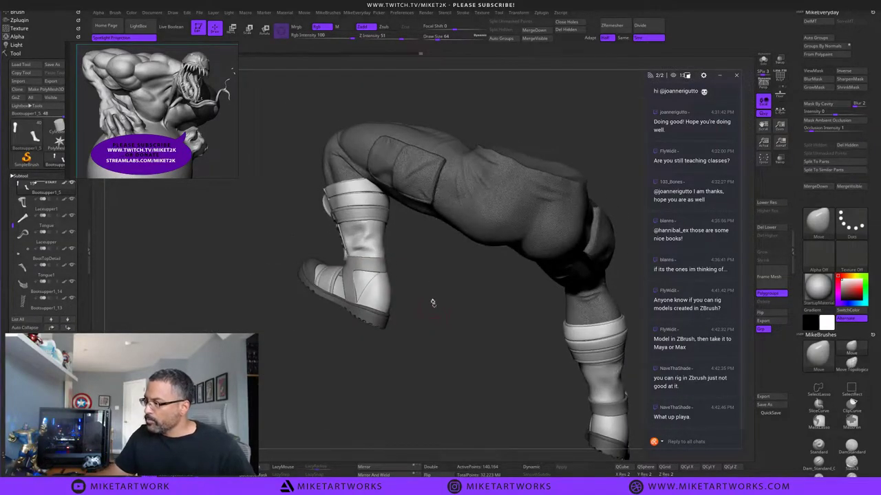
pyautogui.keyDown('alt'); pyautogui.moveTo(424, 266); pyautogui.dragTo(433, 272); pyautogui.keyUp('alt')
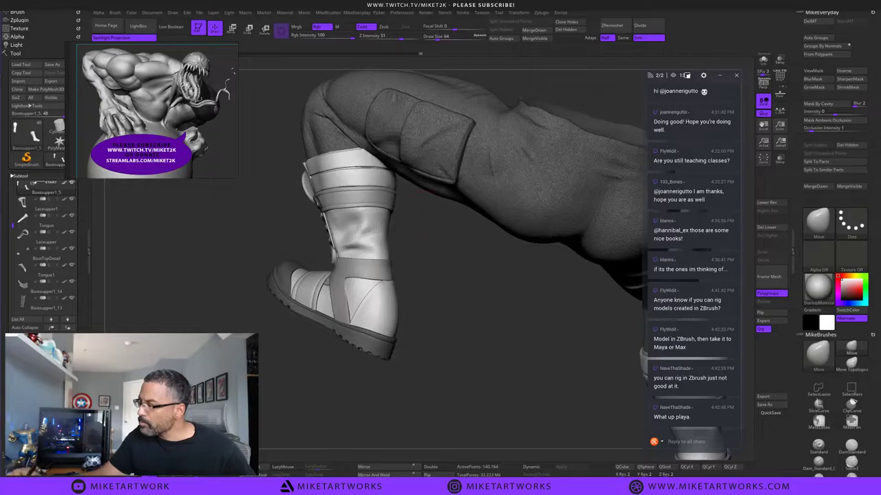
pyautogui.keyDown('alt'); pyautogui.click(364, 171); pyautogui.keyUp('alt')
pyautogui.press('s')
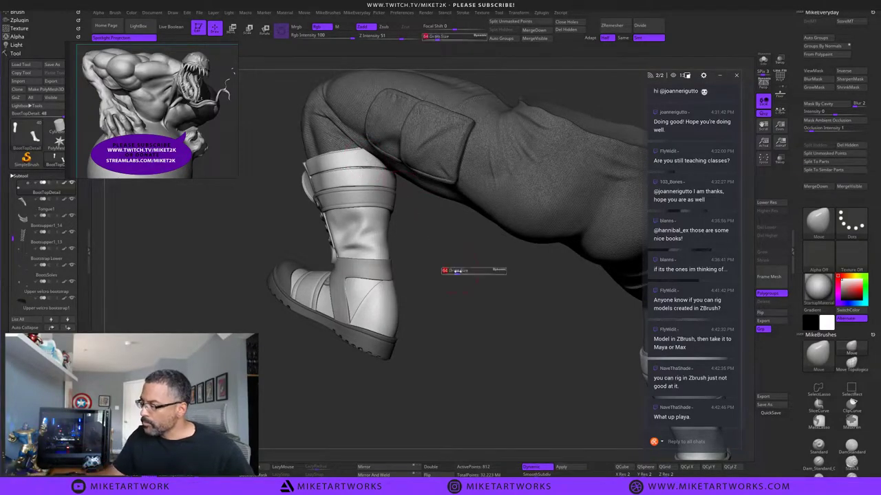
pyautogui.moveTo(455, 272); pyautogui.dragTo(463, 272)
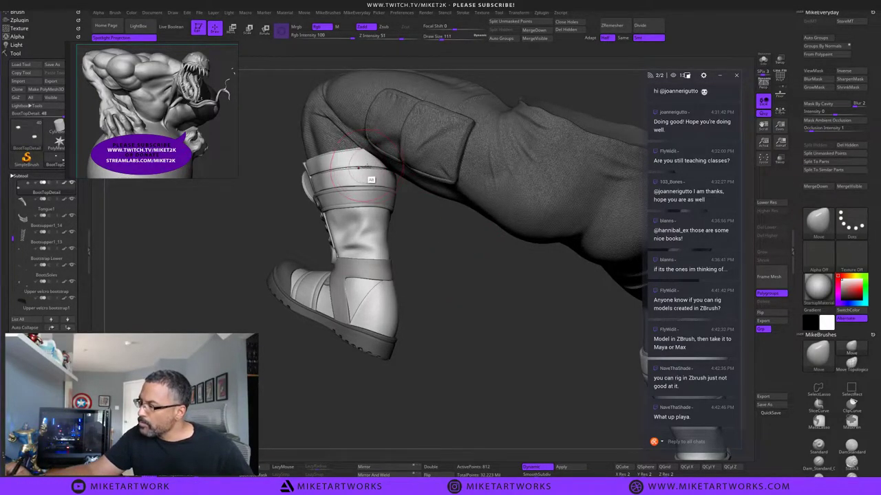
pyautogui.keyDown('alt'); pyautogui.moveTo(369, 165); pyautogui.dragTo(372, 167); pyautogui.keyUp('alt')
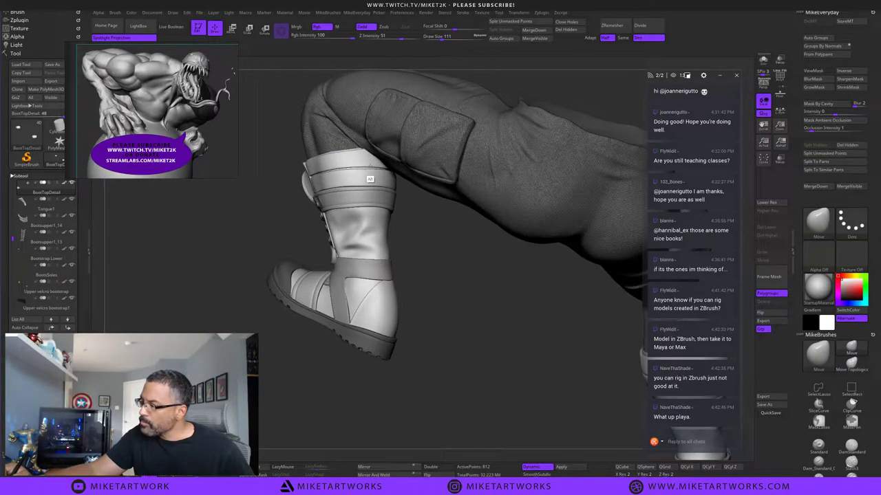
# Reselect the boot upper, set the draw size to 92, and push the back of the shaft inward above the ankle strap.
pyautogui.moveTo(450, 245); pyautogui.dragTo(592, 360)
pyautogui.keyDown('alt'); pyautogui.moveTo(537, 350); pyautogui.dragTo(567, 363); pyautogui.keyUp('alt')
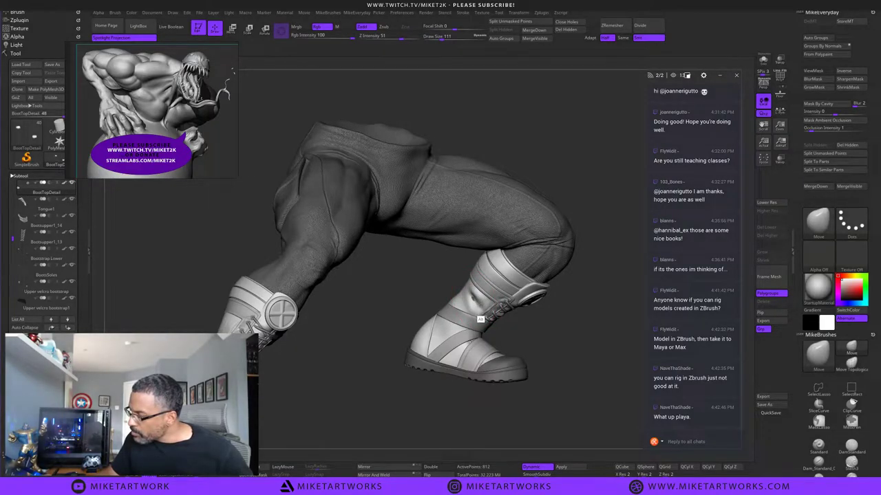
pyautogui.keyDown('alt'); pyautogui.click(460, 300); pyautogui.keyUp('alt')
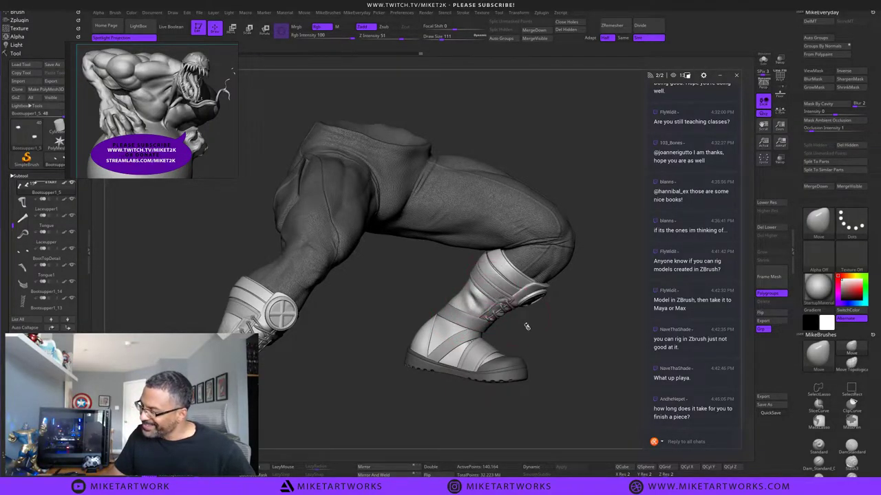
pyautogui.press('s')
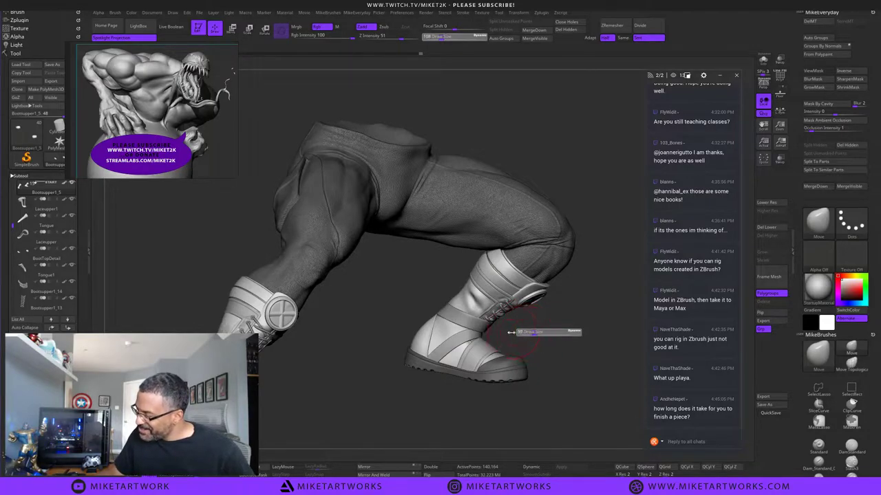
pyautogui.moveTo(511, 332)
pyautogui.mouseDown()
pyautogui.moveTo(501, 331)
pyautogui.moveTo(582, 333)
pyautogui.moveTo(575, 349)
pyautogui.moveTo(535, 350)
pyautogui.mouseUp()
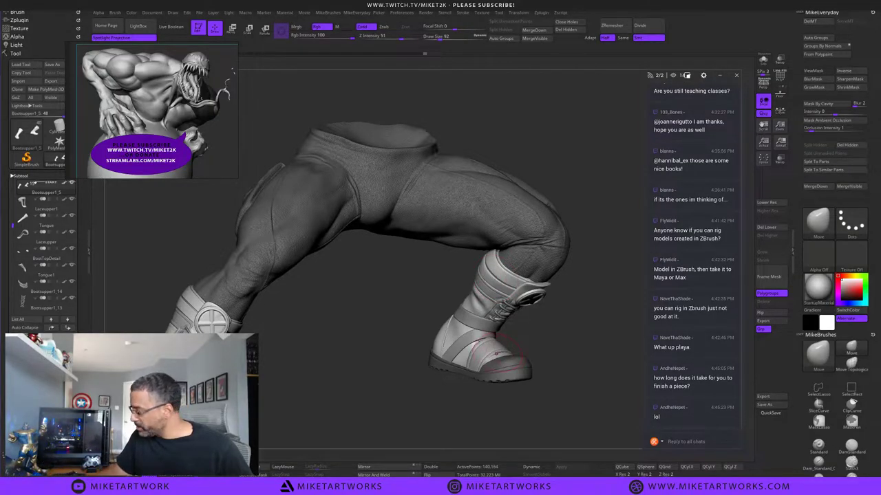
pyautogui.moveTo(531, 326); pyautogui.dragTo(535, 310)
pyautogui.keyDown('alt'); pyautogui.moveTo(568, 342); pyautogui.dragTo(582, 385); pyautogui.keyUp('alt')
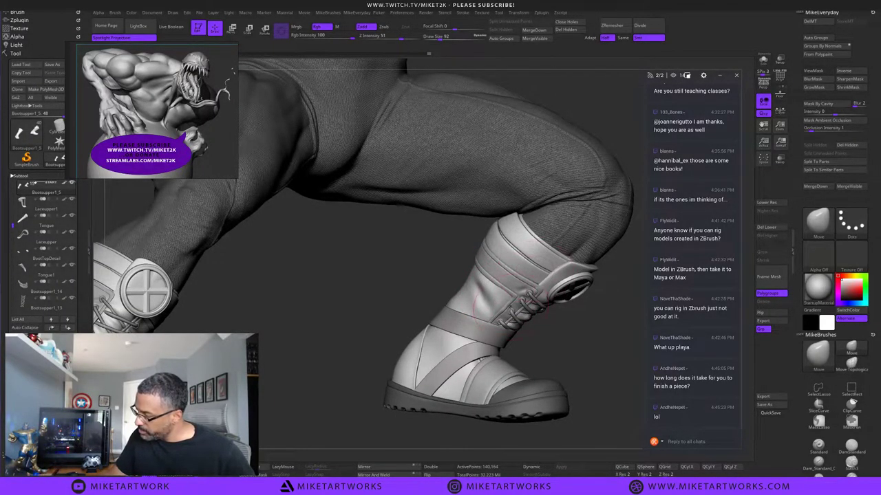
pyautogui.moveTo(593, 357)
pyautogui.mouseDown()
pyautogui.moveTo(614, 340)
pyautogui.moveTo(592, 346)
pyautogui.moveTo(580, 362)
pyautogui.mouseUp()
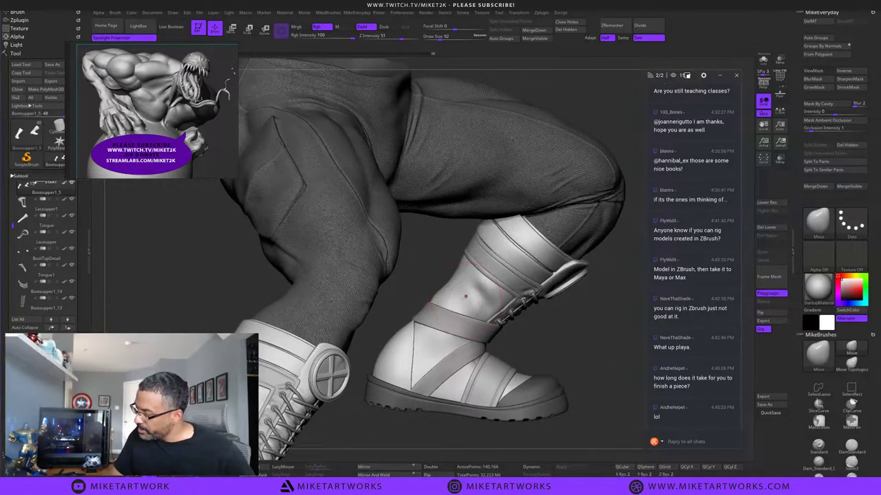
pyautogui.moveTo(583, 334); pyautogui.dragTo(568, 337)
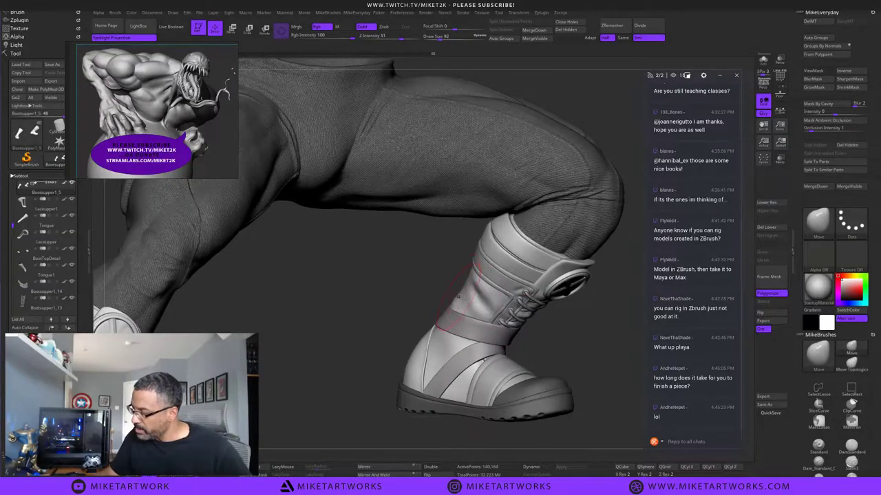
pyautogui.moveTo(458, 297); pyautogui.dragTo(465, 297)
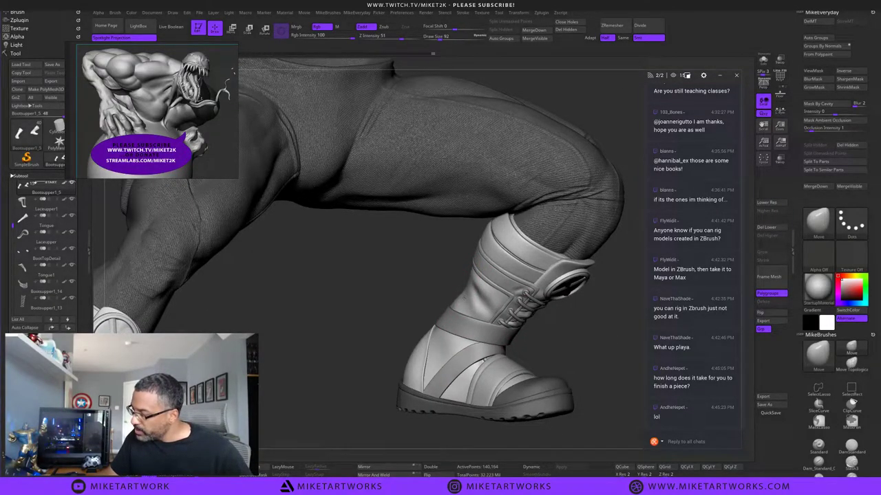
pyautogui.moveTo(580, 349); pyautogui.dragTo(622, 346)
pyautogui.moveTo(449, 288); pyautogui.dragTo(472, 301)
# Reduce the draw size to 47 and refine the fold on the inner side of the shaft above the ankle strap.
pyautogui.moveTo(551, 328)
pyautogui.mouseDown()
pyautogui.moveTo(523, 329)
pyautogui.moveTo(506, 309)
pyautogui.moveTo(543, 326)
pyautogui.moveTo(543, 336)
pyautogui.moveTo(463, 339)
pyautogui.mouseUp()
pyautogui.press('s')
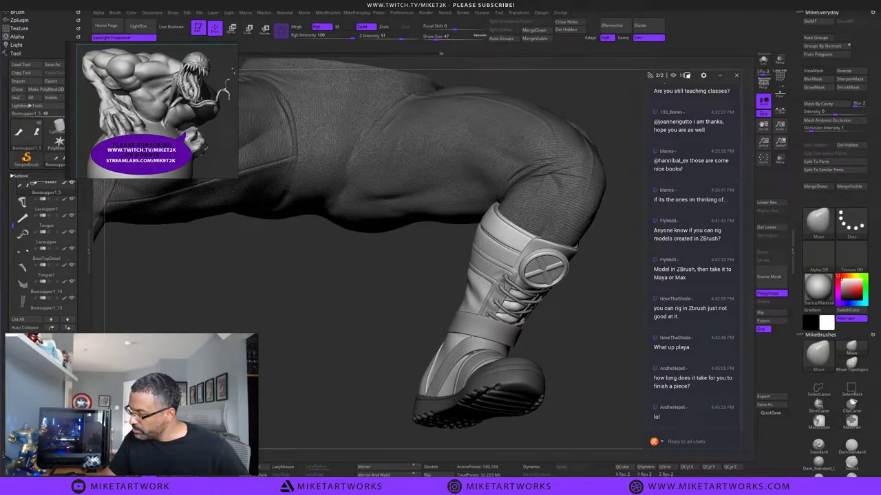
pyautogui.moveTo(593, 327); pyautogui.dragTo(623, 348)
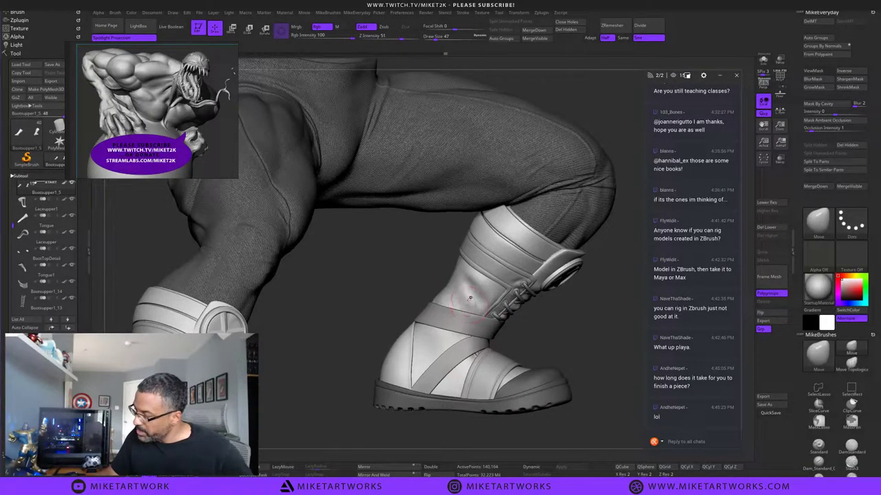
pyautogui.moveTo(582, 335); pyautogui.dragTo(647, 324)
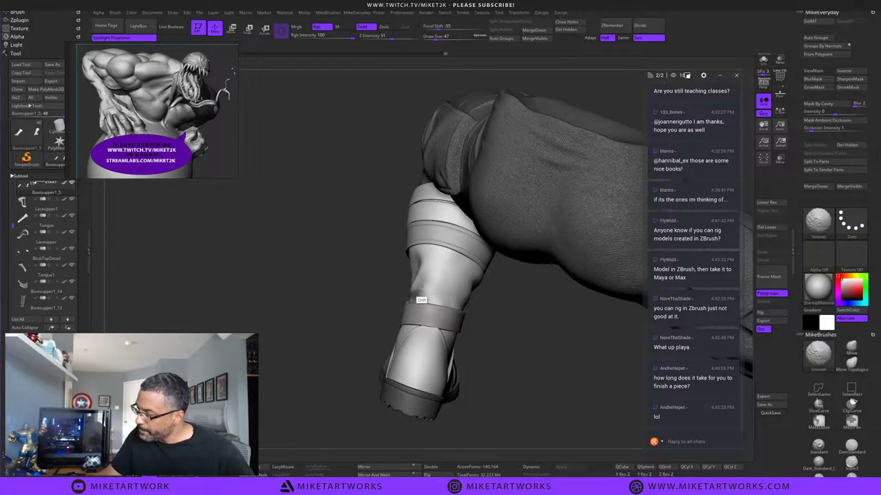
pyautogui.moveTo(476, 350)
pyautogui.mouseDown()
pyautogui.moveTo(526, 359)
pyautogui.moveTo(491, 393)
pyautogui.moveTo(515, 408)
pyautogui.moveTo(568, 336)
pyautogui.mouseUp()
# Set the draw size to 102 and soften the folds on the outer side of the shaft below the cuff.
pyautogui.press('s')
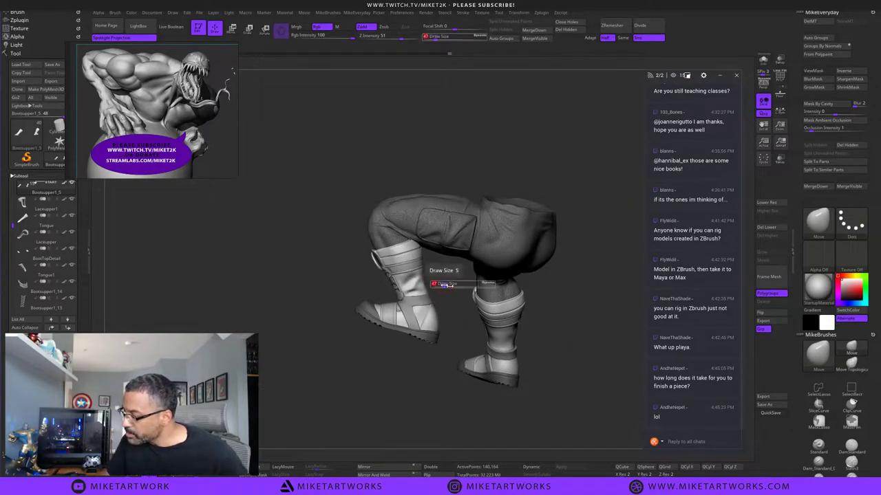
pyautogui.moveTo(448, 285); pyautogui.dragTo(446, 285)
pyautogui.moveTo(605, 310); pyautogui.dragTo(543, 309)
pyautogui.keyDown('alt'); pyautogui.moveTo(498, 330); pyautogui.dragTo(525, 373); pyautogui.keyUp('alt')
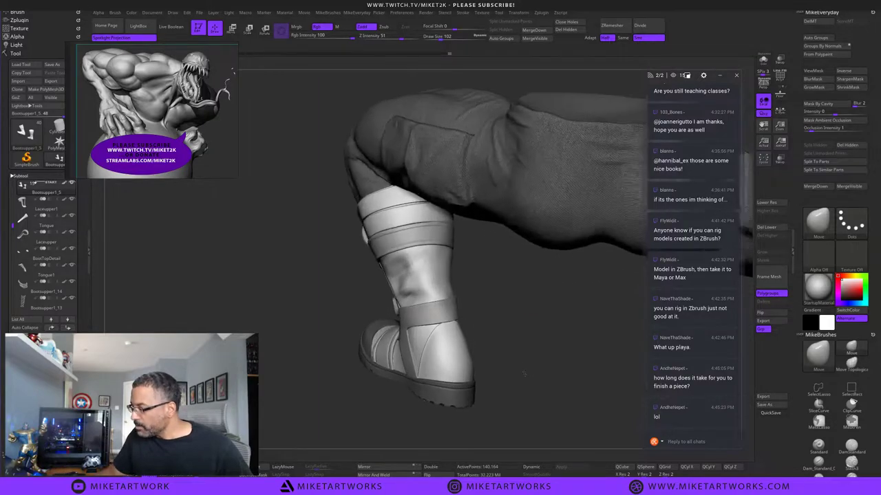
pyautogui.moveTo(412, 269)
pyautogui.keyDown('shift'); pyautogui.mouseDown()
pyautogui.moveTo(397, 277)
pyautogui.moveTo(413, 278)
pyautogui.mouseUp(); pyautogui.keyUp('shift')
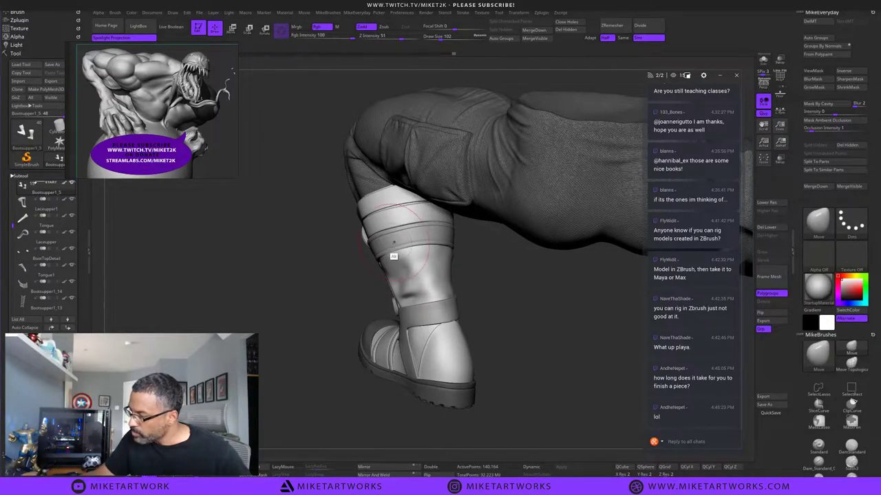
pyautogui.keyDown('shift'); pyautogui.moveTo(415, 275); pyautogui.dragTo(408, 265); pyautogui.keyUp('shift')
# Lower the boot upper by one subdivision level and smooth out the broad folds on the outer side of the shaft.
pyautogui.hotkey('shift', 'd')
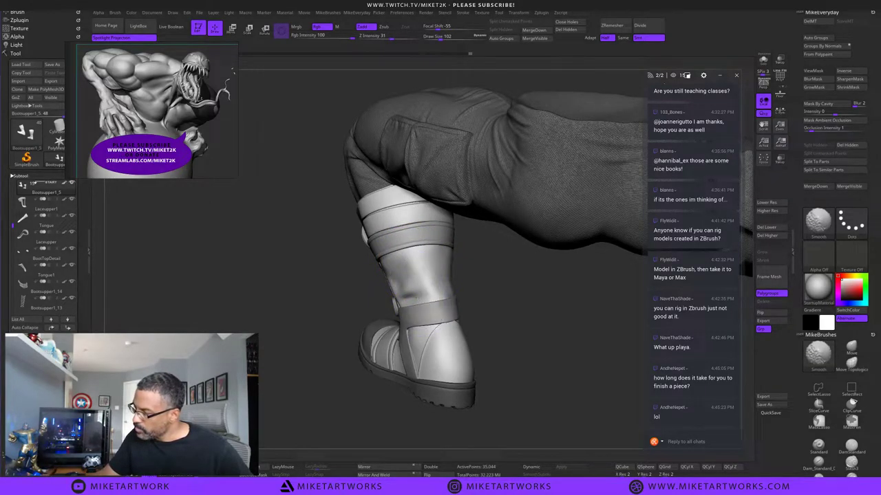
pyautogui.keyDown('shift'); pyautogui.moveTo(423, 300); pyautogui.dragTo(435, 291); pyautogui.keyUp('shift')
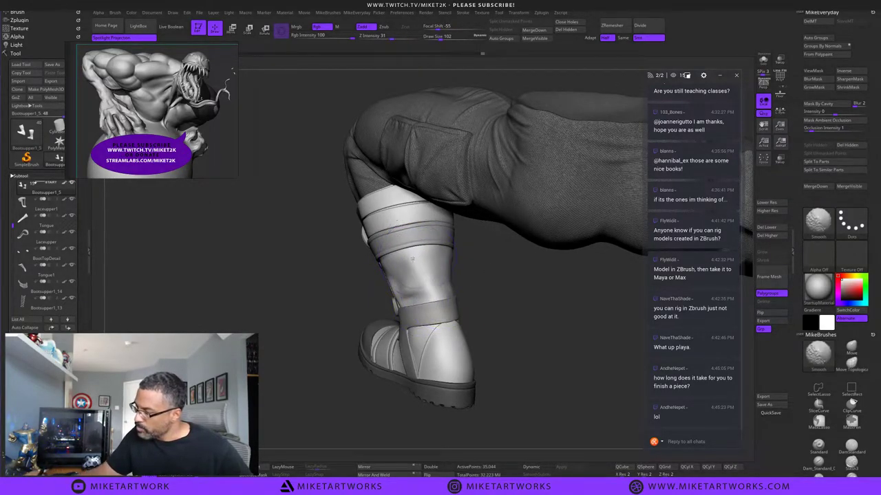
pyautogui.moveTo(509, 294); pyautogui.dragTo(412, 270)
pyautogui.moveTo(460, 310)
pyautogui.mouseDown()
pyautogui.moveTo(414, 274)
pyautogui.moveTo(428, 273)
pyautogui.moveTo(432, 297)
pyautogui.mouseUp()
# Set the Move brush's draw size to 74 and nudge the boot shaft's surface between the cuff and the ankle strap.
pyautogui.write('s')
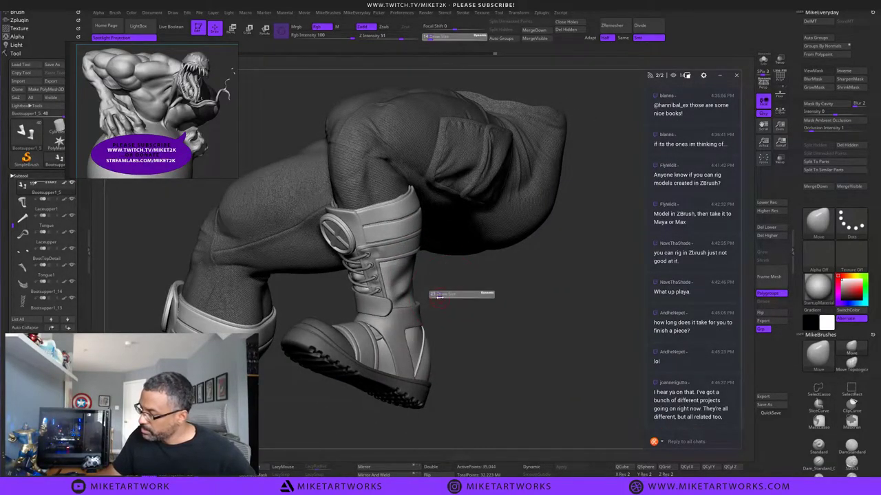
pyautogui.write('30')
pyautogui.press('Return')
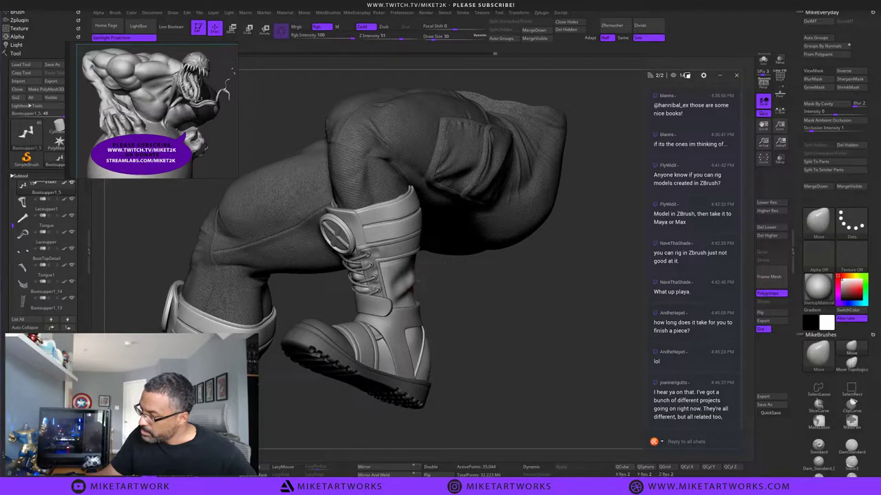
pyautogui.press('s')
pyautogui.moveTo(442, 297); pyautogui.dragTo(479, 304)
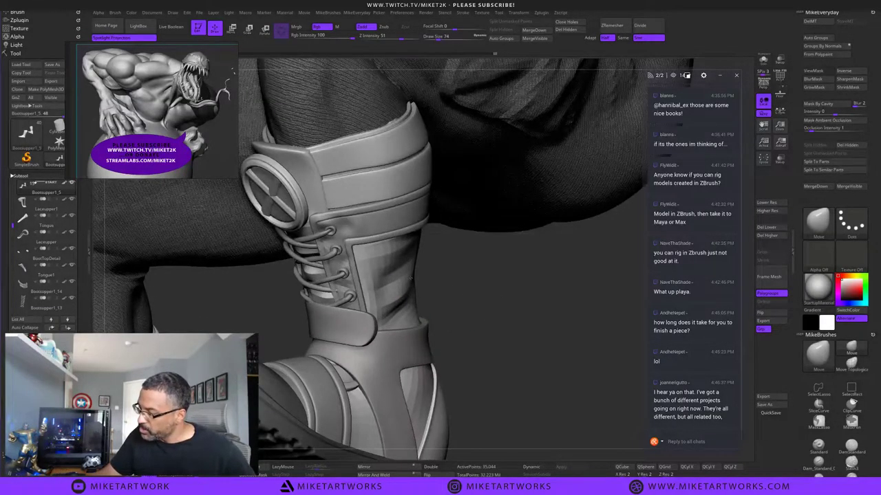
pyautogui.moveTo(411, 278); pyautogui.dragTo(413, 278)
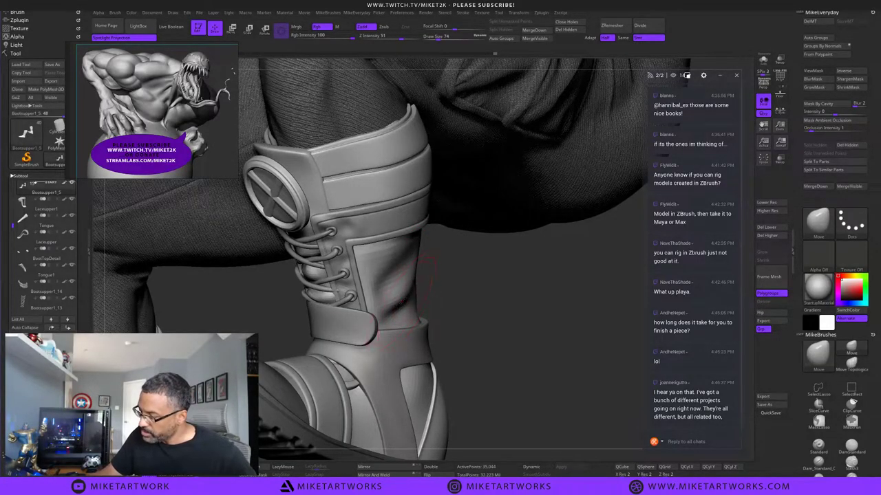
# Launch Lazy Nezumi Pro and close its settings window to return to the boot sculpt.
pyautogui.hotkey('alt', 'Tab')
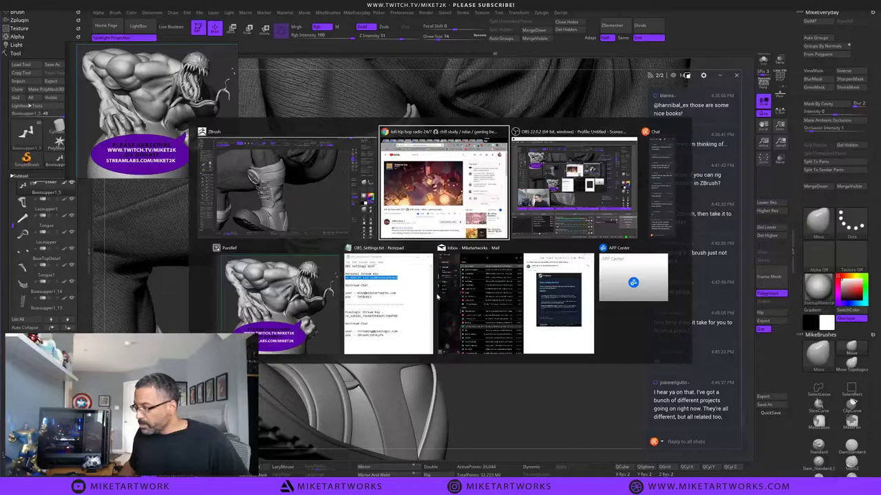
pyautogui.click(283, 208)
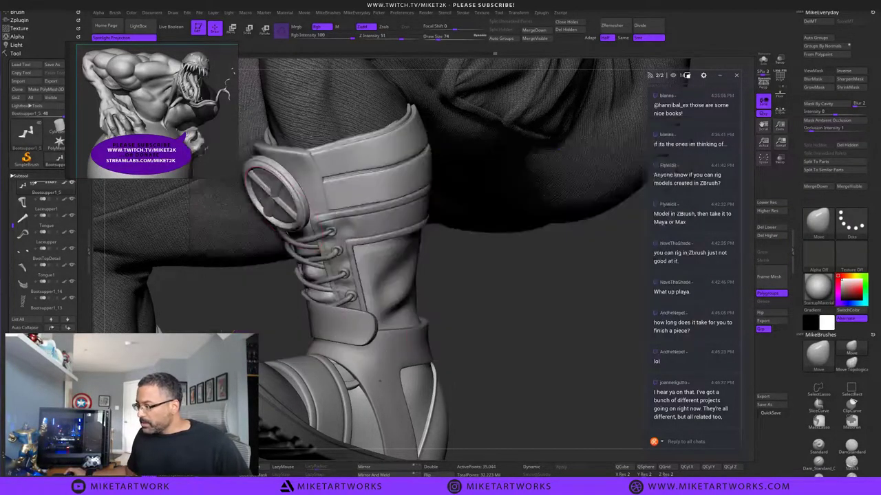
pyautogui.press('super')
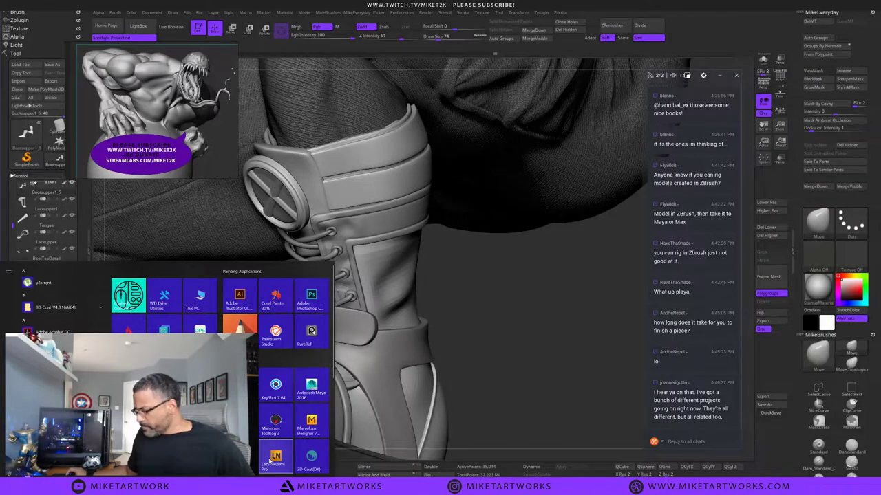
pyautogui.click(273, 458)
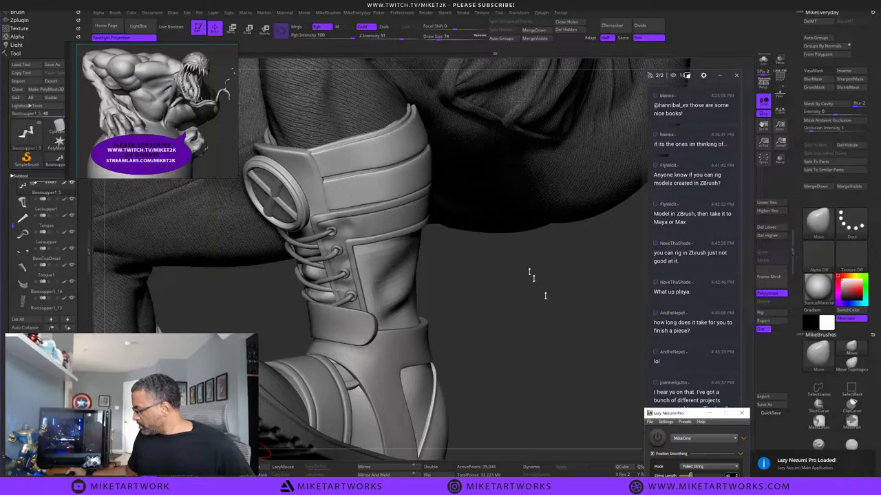
pyautogui.click(745, 413)
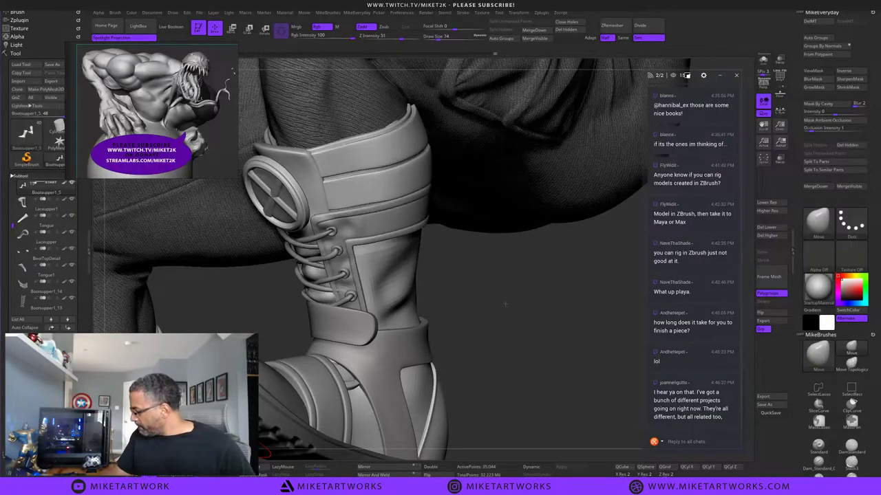
# Select the upper velcro strap around the ankle and move its front section to sit closer to the boot shaft.
pyautogui.moveTo(502, 303)
pyautogui.mouseDown()
pyautogui.moveTo(399, 304)
pyautogui.moveTo(511, 308)
pyautogui.moveTo(582, 322)
pyautogui.moveTo(464, 317)
pyautogui.moveTo(511, 316)
pyautogui.mouseUp()
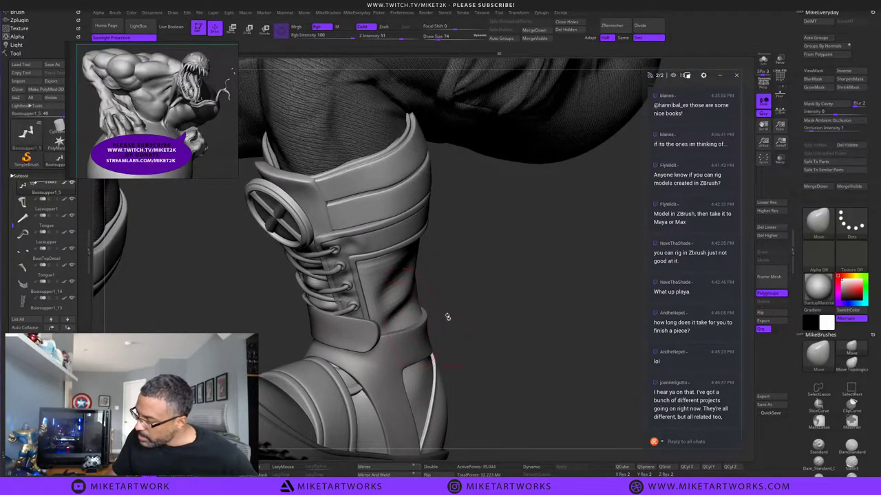
pyautogui.moveTo(447, 317); pyautogui.dragTo(444, 349)
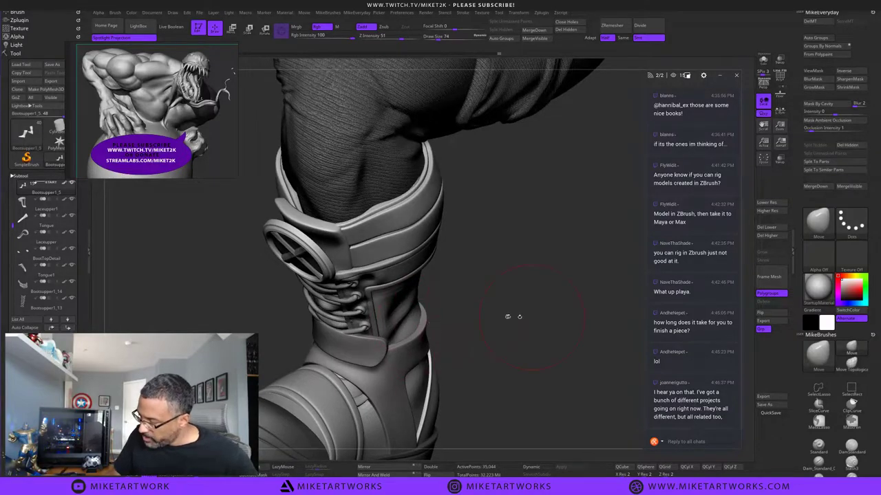
pyautogui.moveTo(513, 317)
pyautogui.mouseDown()
pyautogui.moveTo(565, 302)
pyautogui.moveTo(572, 337)
pyautogui.moveTo(533, 305)
pyautogui.mouseUp()
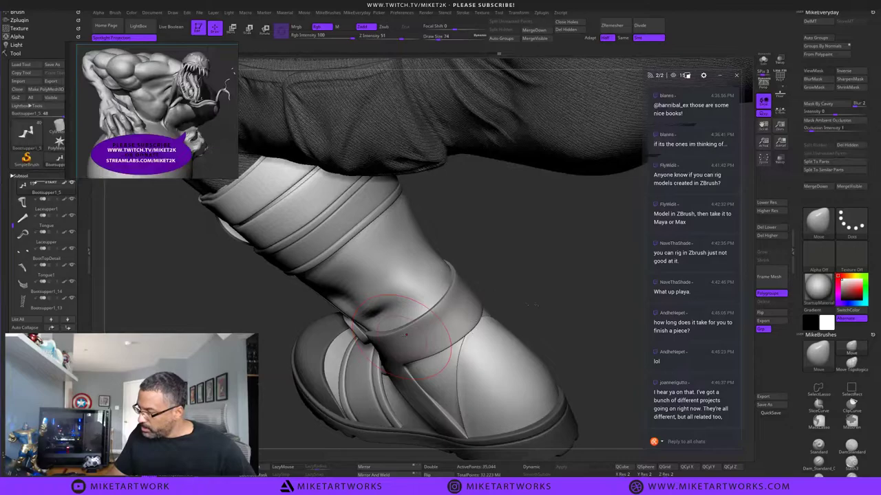
pyautogui.keyDown('alt'); pyautogui.click(405, 335); pyautogui.keyUp('alt')
pyautogui.moveTo(406, 335); pyautogui.dragTo(383, 338, button='right')
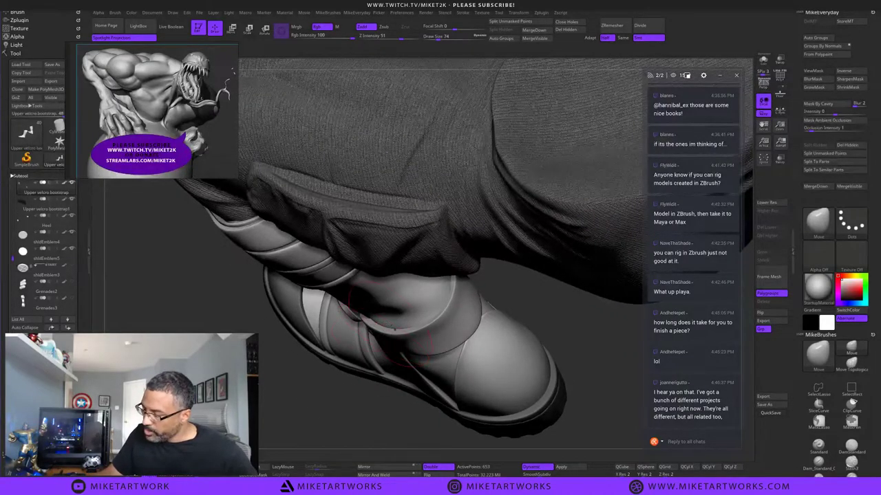
pyautogui.moveTo(385, 331); pyautogui.dragTo(408, 325)
pyautogui.moveTo(428, 353); pyautogui.dragTo(436, 355)
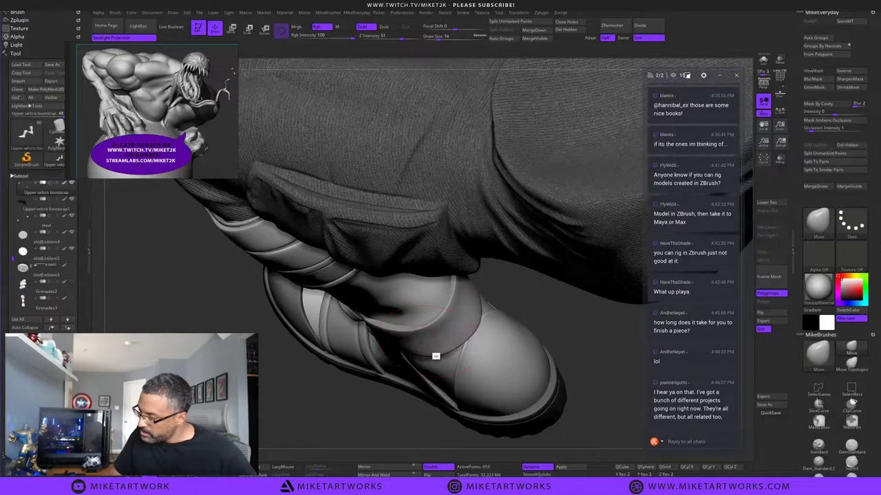
pyautogui.moveTo(554, 323); pyautogui.dragTo(553, 311)
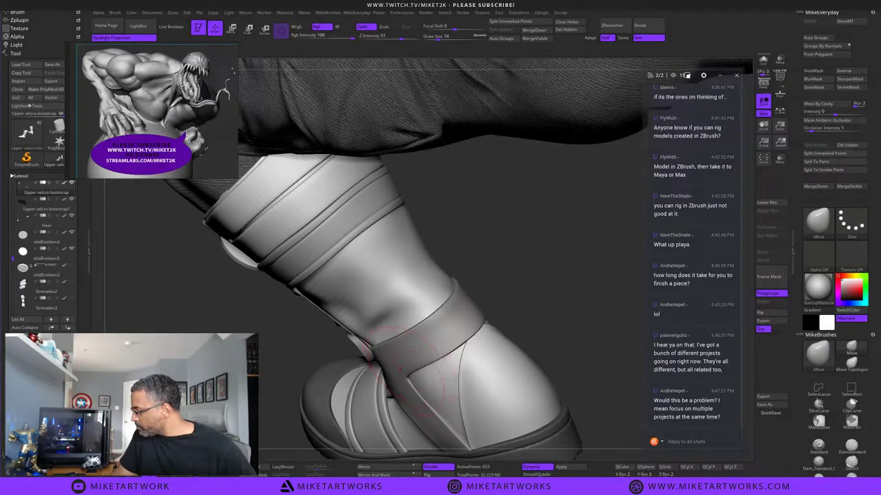
pyautogui.moveTo(558, 311); pyautogui.dragTo(526, 329)
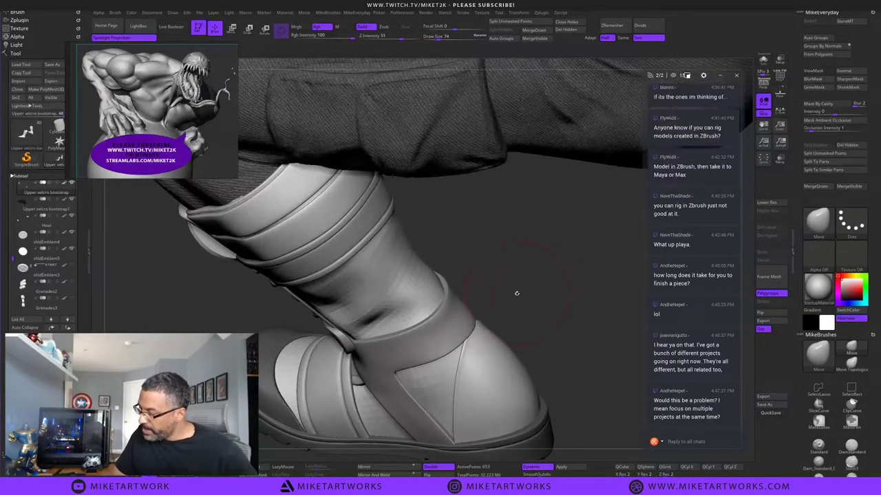
# Reduce the draw size to 45 and refine the ankle strap's edge where it meets the shaft near the laces.
pyautogui.press('s')
pyautogui.moveTo(516, 293); pyautogui.dragTo(446, 300)
pyautogui.moveTo(487, 269); pyautogui.dragTo(497, 290)
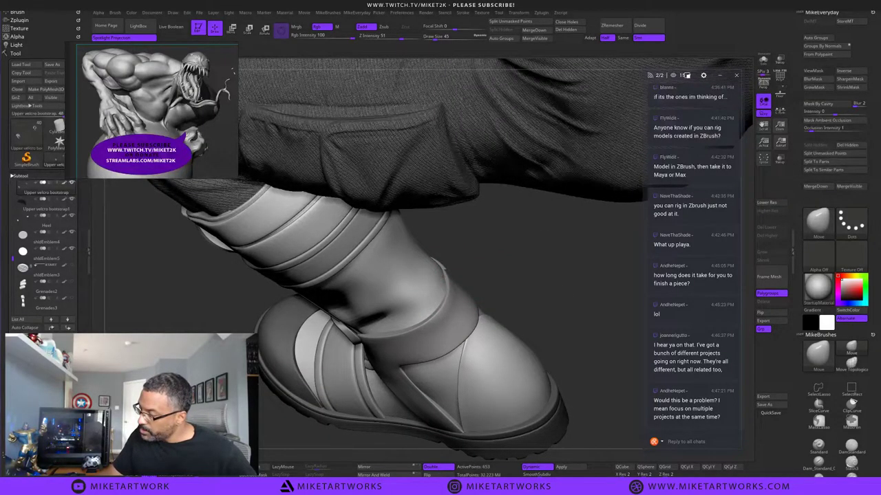
pyautogui.moveTo(527, 276)
pyautogui.mouseDown()
pyautogui.moveTo(507, 291)
pyautogui.moveTo(558, 282)
pyautogui.moveTo(402, 336)
pyautogui.mouseUp()
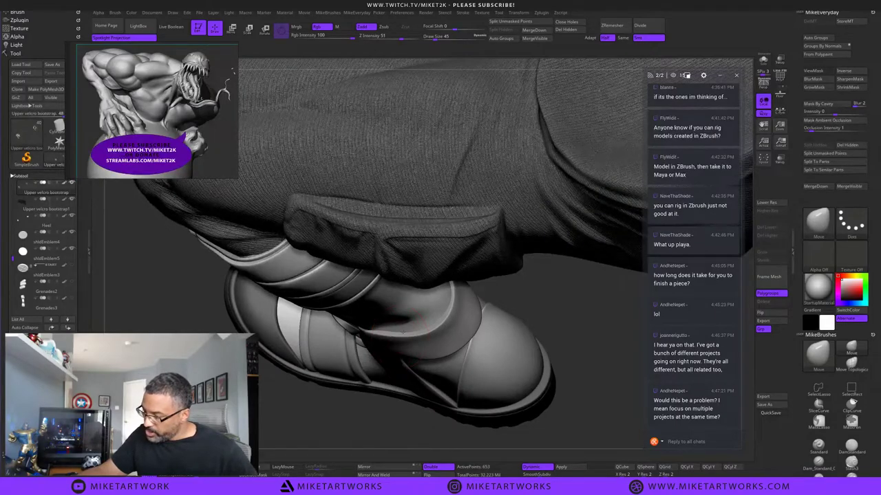
pyautogui.moveTo(581, 292); pyautogui.dragTo(584, 270)
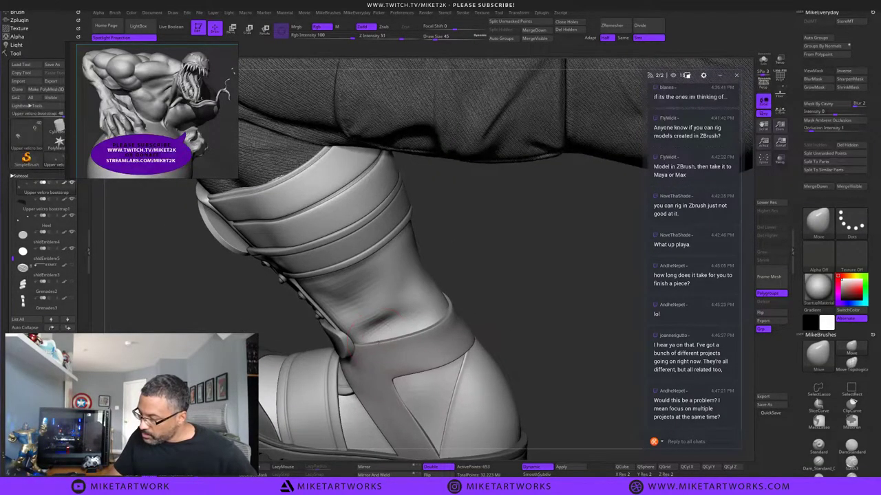
pyautogui.moveTo(540, 303); pyautogui.dragTo(539, 277)
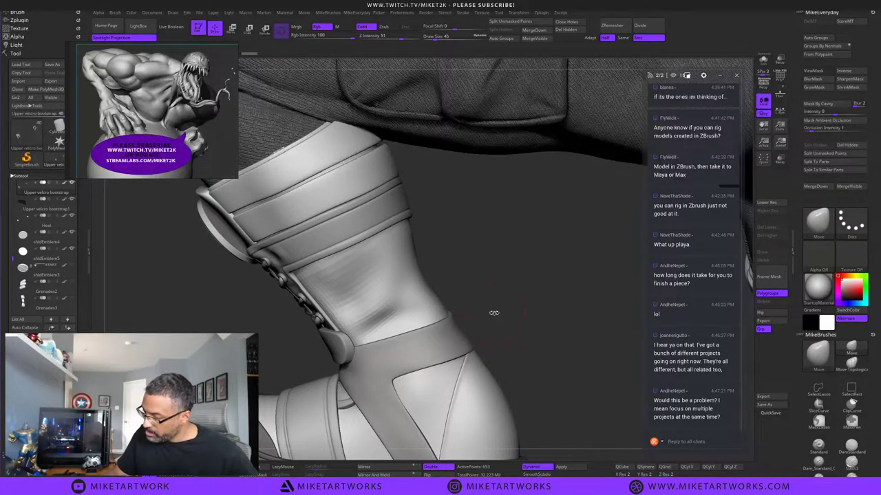
# Fit the ankle strap around the back and opposite side of the ankle, following the heel and shaft contours.
pyautogui.moveTo(530, 298); pyautogui.dragTo(477, 310)
pyautogui.moveTo(469, 357); pyautogui.dragTo(473, 362)
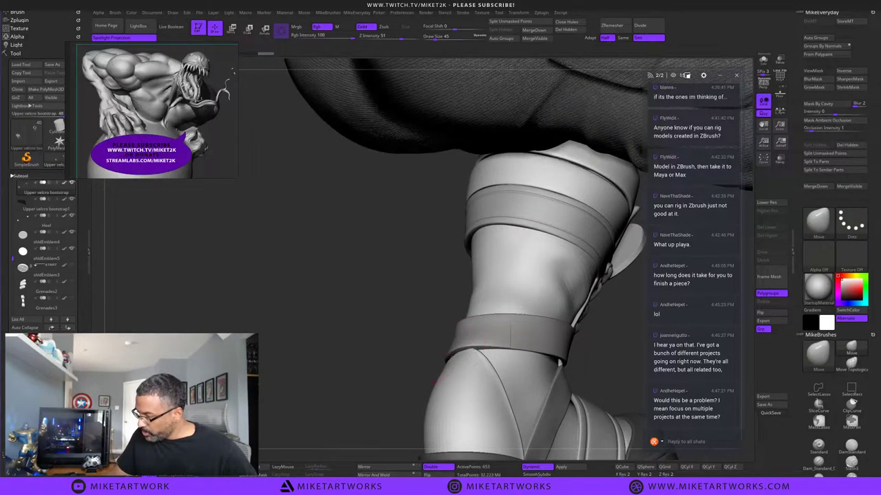
pyautogui.moveTo(417, 382); pyautogui.dragTo(440, 377)
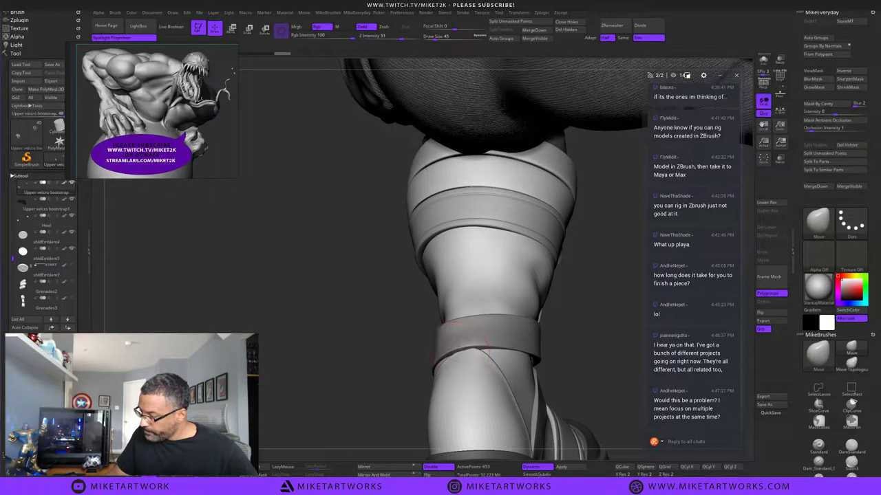
pyautogui.moveTo(460, 350); pyautogui.dragTo(466, 346)
pyautogui.moveTo(610, 310)
pyautogui.mouseDown()
pyautogui.moveTo(596, 336)
pyautogui.moveTo(590, 302)
pyautogui.moveTo(569, 286)
pyautogui.moveTo(487, 281)
pyautogui.moveTo(475, 322)
pyautogui.mouseUp()
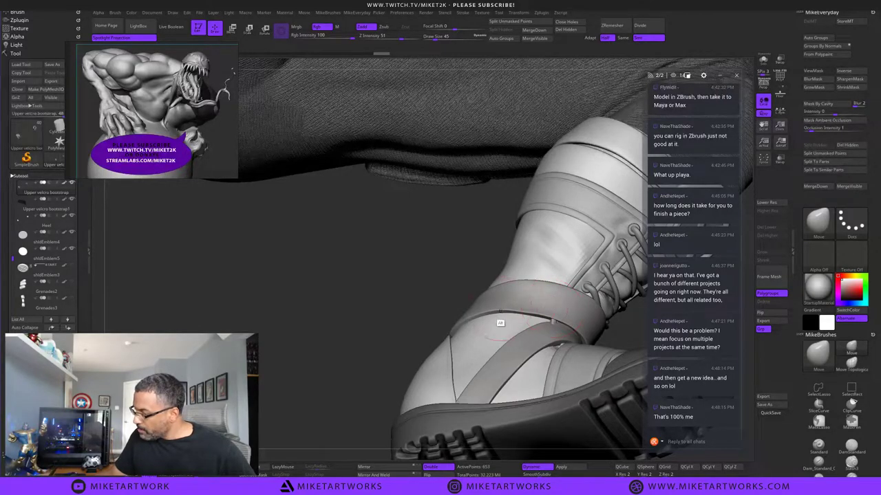
pyautogui.moveTo(381, 342); pyautogui.dragTo(388, 337)
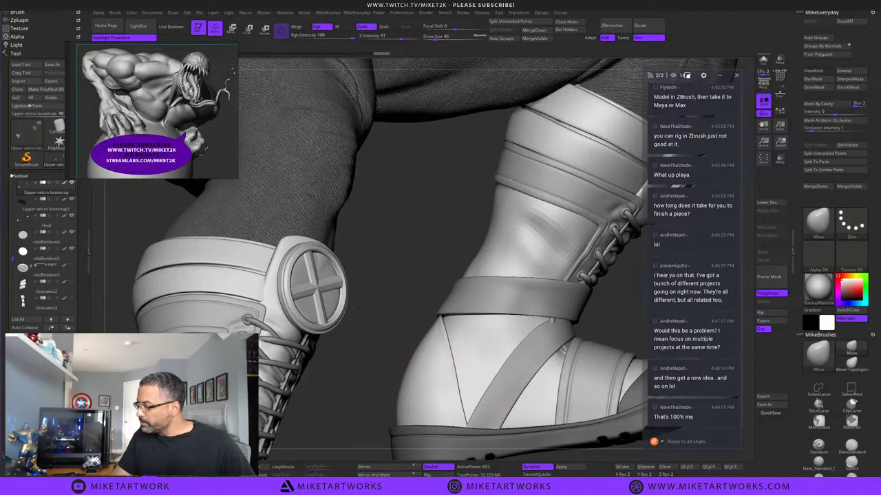
pyautogui.keyDown('alt'); pyautogui.moveTo(354, 309); pyautogui.dragTo(385, 371); pyautogui.keyUp('alt')
pyautogui.moveTo(582, 405); pyautogui.dragTo(619, 297)
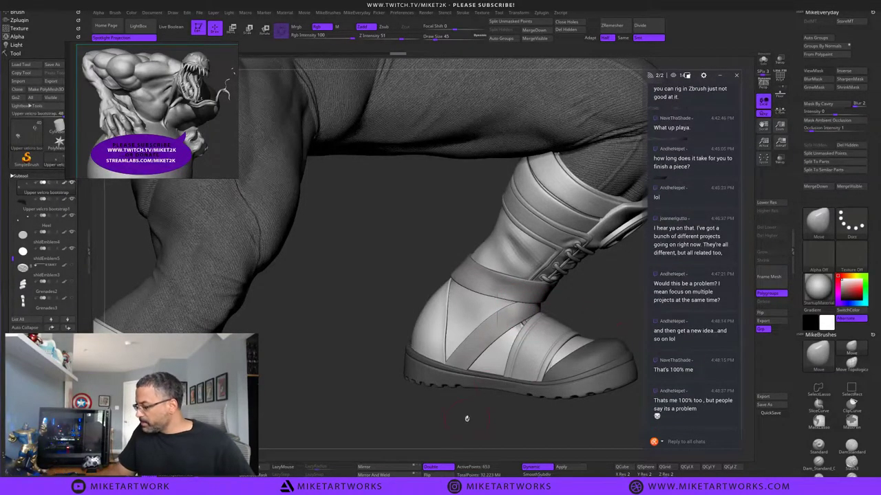
pyautogui.moveTo(466, 417)
pyautogui.mouseDown()
pyautogui.moveTo(442, 425)
pyautogui.moveTo(459, 425)
pyautogui.mouseUp()
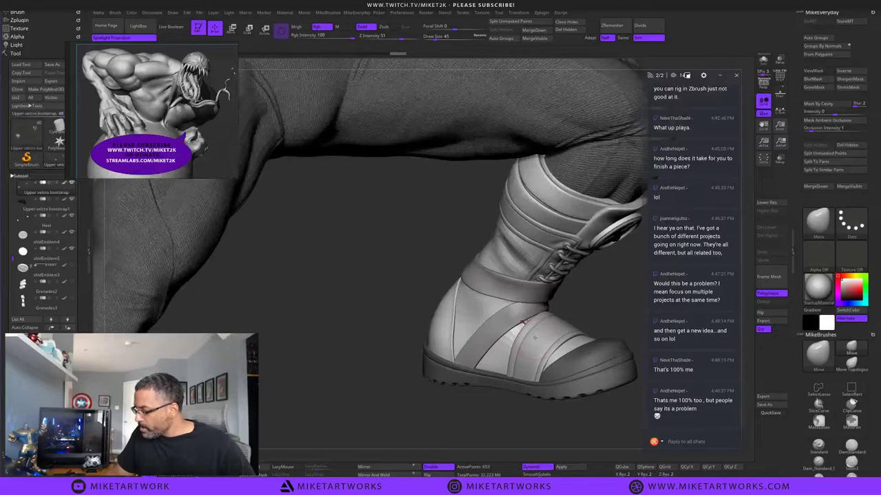
# Turn on the polyframe display with the lower foot strap selected and reselect the boot upper.
pyautogui.keyDown('alt'); pyautogui.click(521, 340); pyautogui.keyUp('alt')
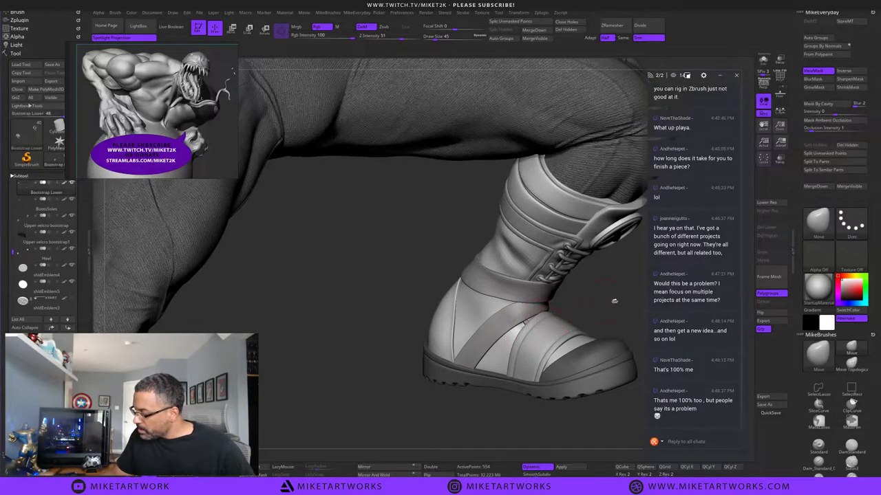
pyautogui.press('space')
pyautogui.hotkey('shift', 'f')
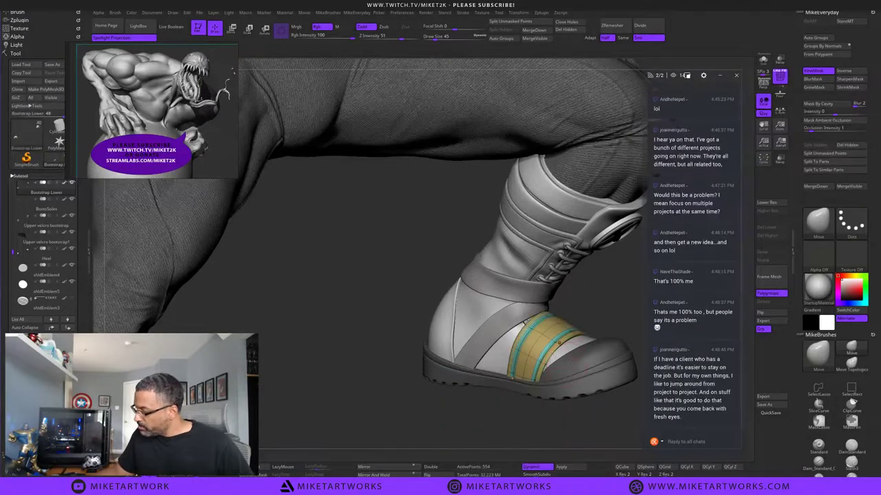
pyautogui.keyDown('alt'); pyautogui.click(502, 360); pyautogui.keyUp('alt')
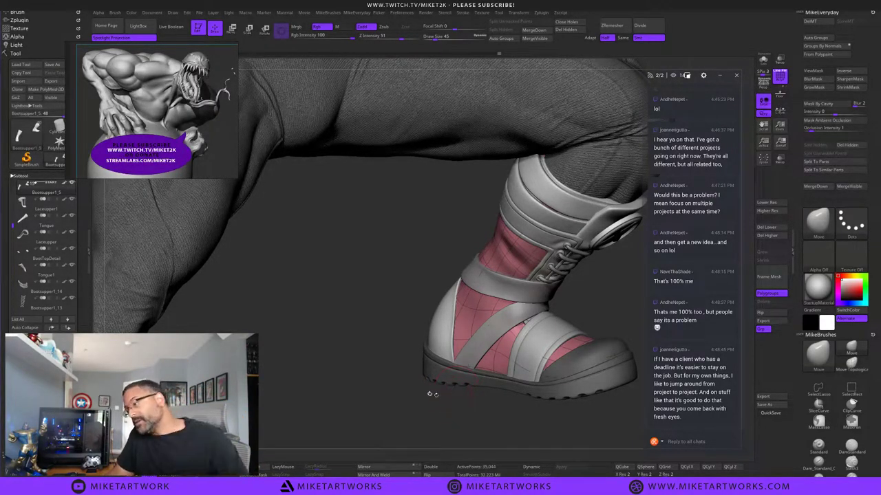
# Examine the boot upper's polyframe and its fit under the straps from the side, front and full-leg views.
pyautogui.moveTo(439, 409)
pyautogui.mouseDown()
pyautogui.moveTo(455, 412)
pyautogui.moveTo(406, 407)
pyautogui.mouseUp()
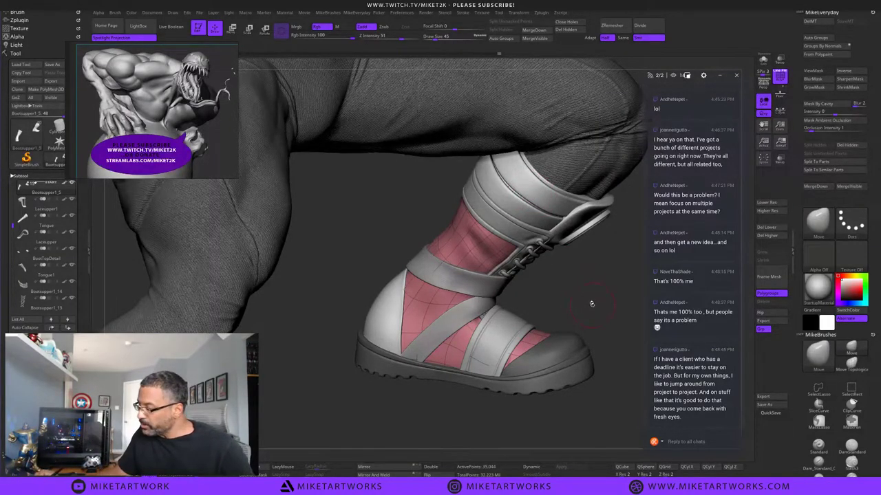
pyautogui.moveTo(593, 304); pyautogui.dragTo(569, 298)
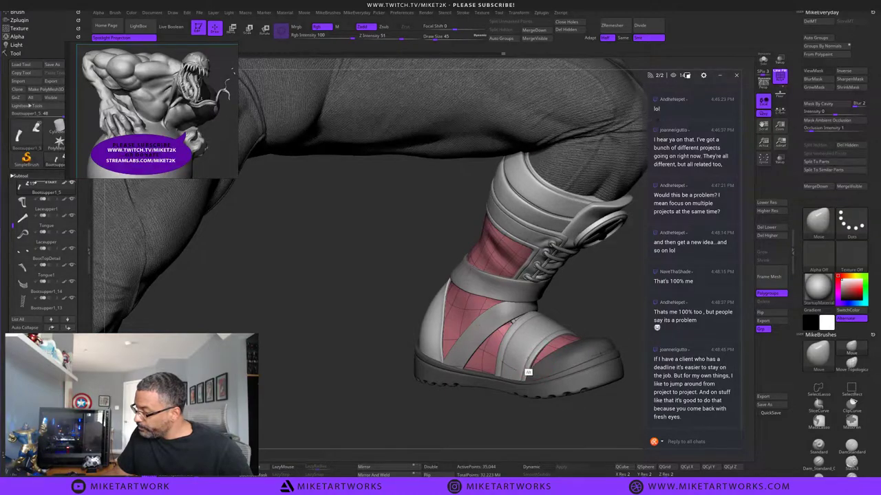
pyautogui.moveTo(573, 422); pyautogui.dragTo(472, 411)
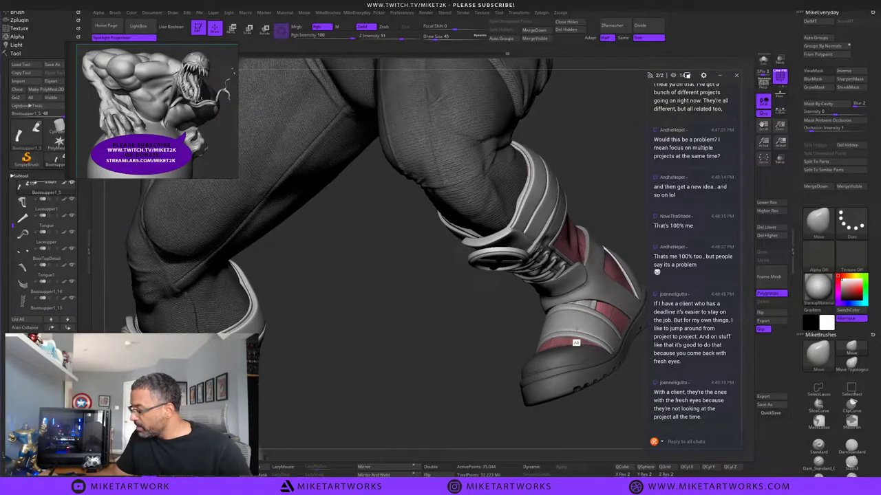
pyautogui.keyDown('alt'); pyautogui.moveTo(590, 421); pyautogui.dragTo(486, 419); pyautogui.keyUp('alt')
pyautogui.moveTo(583, 403)
pyautogui.mouseDown()
pyautogui.moveTo(559, 394)
pyautogui.moveTo(492, 407)
pyautogui.moveTo(432, 440)
pyautogui.moveTo(438, 422)
pyautogui.moveTo(463, 413)
pyautogui.moveTo(543, 326)
pyautogui.moveTo(549, 381)
pyautogui.mouseUp()
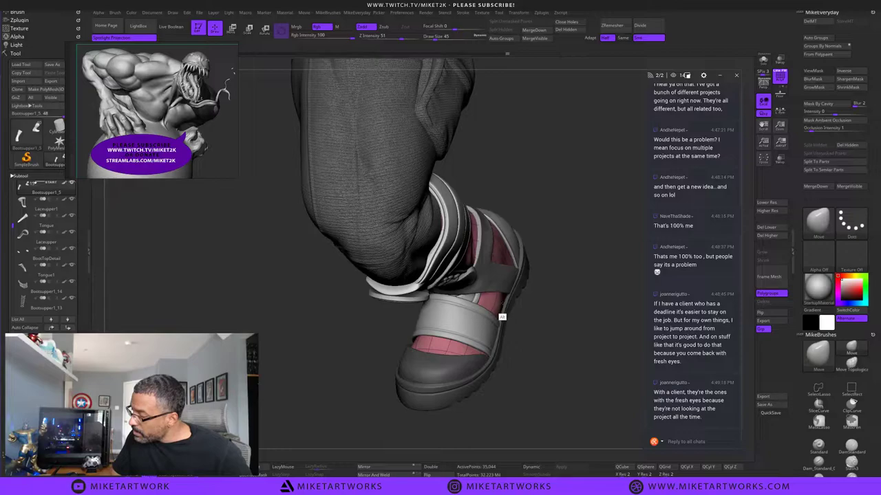
pyautogui.moveTo(584, 365); pyautogui.dragTo(507, 375)
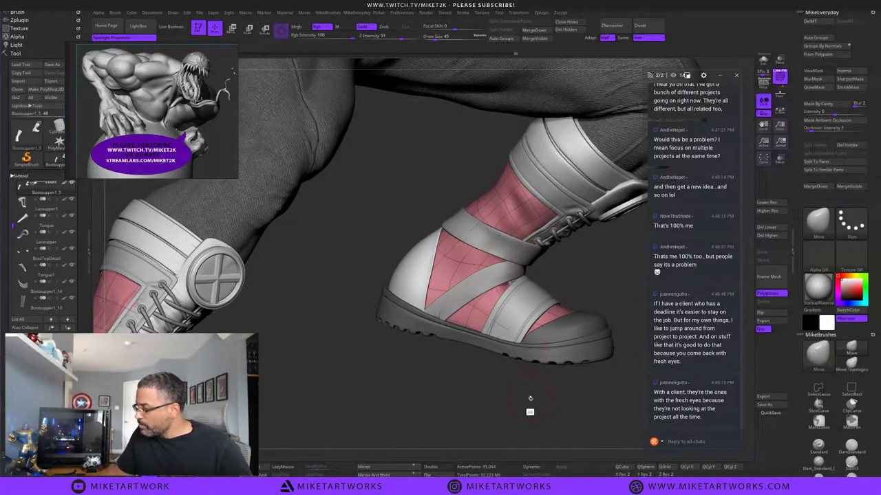
pyautogui.keyDown('alt'); pyautogui.moveTo(530, 399); pyautogui.dragTo(471, 386); pyautogui.keyUp('alt')
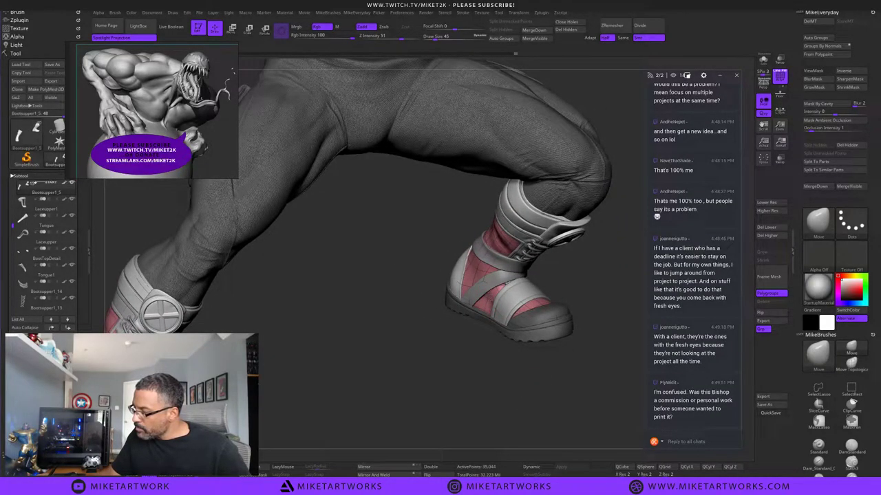
# Turn off the polyframe display and smooth the boot upper between the foot straps.
pyautogui.moveTo(512, 395)
pyautogui.mouseDown()
pyautogui.moveTo(490, 389)
pyautogui.moveTo(505, 386)
pyautogui.mouseUp()
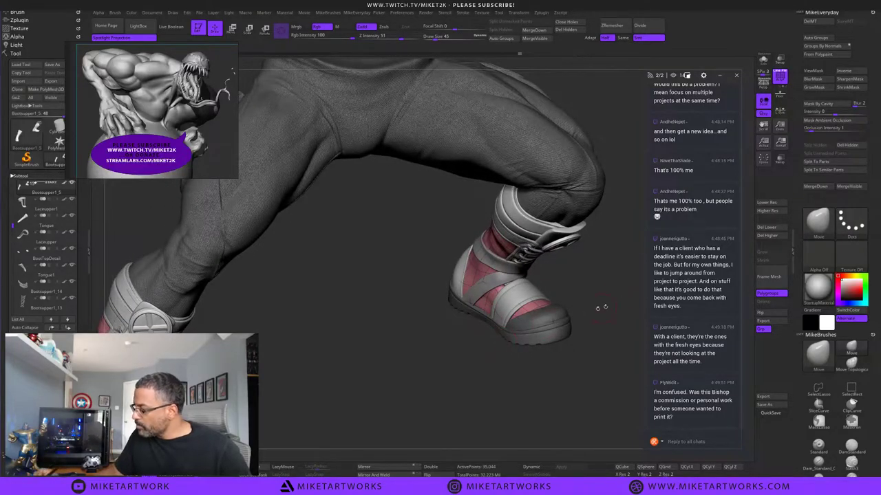
pyautogui.press('space')
pyautogui.click(569, 412)
pyautogui.moveTo(573, 361); pyautogui.dragTo(589, 338)
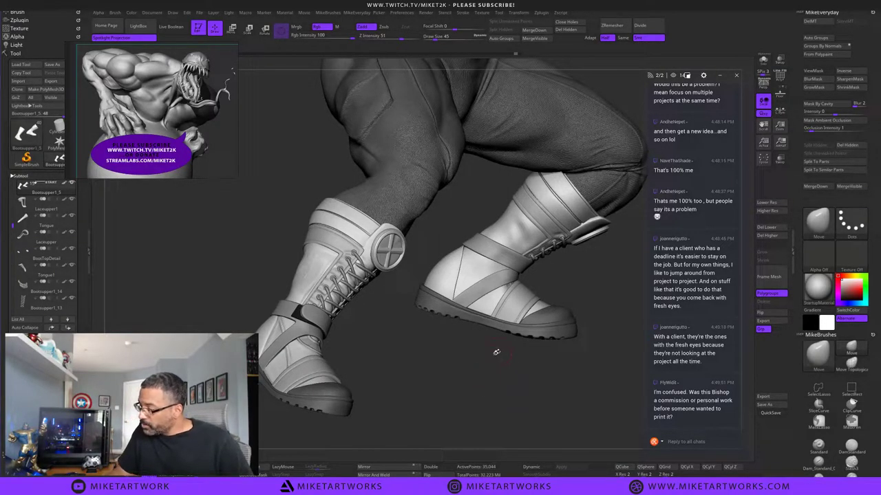
pyautogui.moveTo(503, 365)
pyautogui.mouseDown()
pyautogui.moveTo(486, 374)
pyautogui.moveTo(473, 401)
pyautogui.mouseUp()
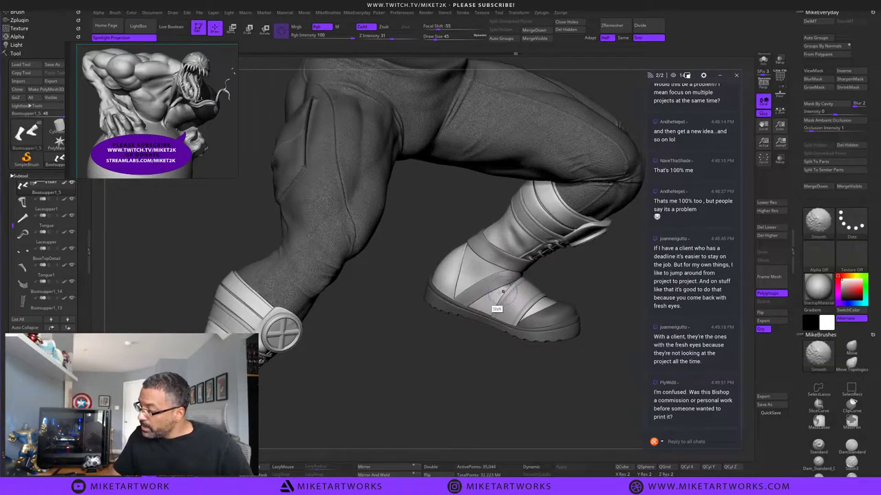
pyautogui.keyDown('shift'); pyautogui.moveTo(503, 293); pyautogui.dragTo(505, 285); pyautogui.keyUp('shift')
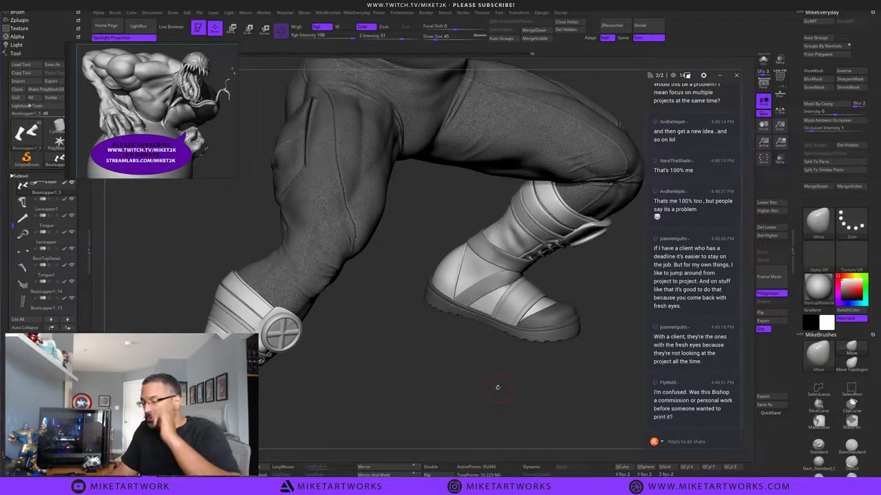
# Smooth the side of the other boot's shaft between the cuff and the ankle strap, beside the laces.
pyautogui.keyDown('alt'); pyautogui.moveTo(422, 369); pyautogui.dragTo(550, 377); pyautogui.keyUp('alt')
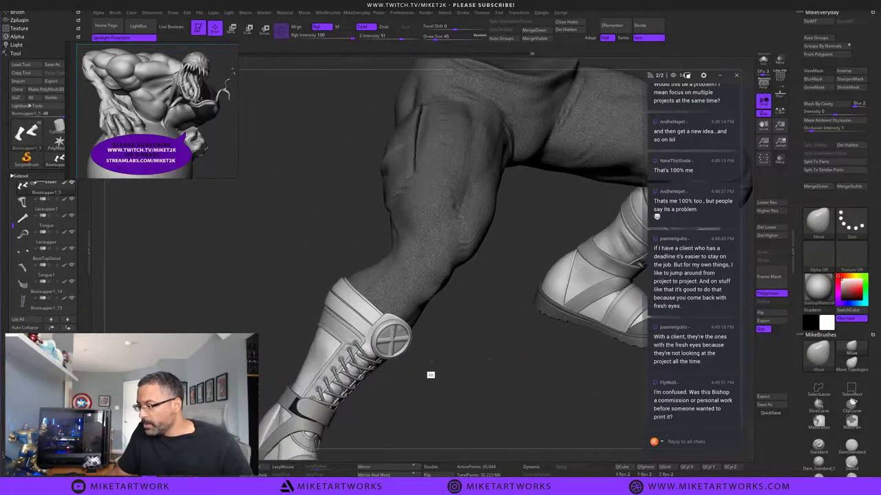
pyautogui.moveTo(430, 375); pyautogui.dragTo(333, 339)
pyautogui.moveTo(479, 364); pyautogui.dragTo(289, 232)
pyautogui.keyDown('alt'); pyautogui.moveTo(482, 420); pyautogui.dragTo(432, 372); pyautogui.keyUp('alt')
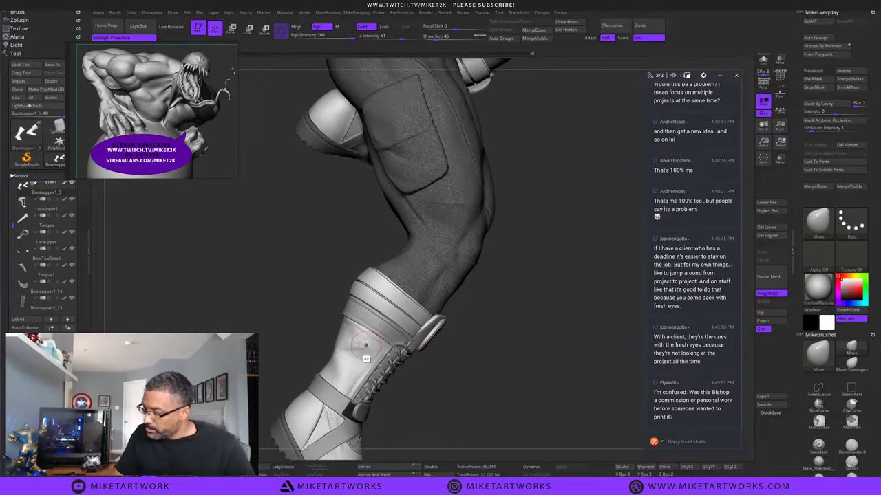
pyautogui.moveTo(364, 341)
pyautogui.keyDown('shift'); pyautogui.mouseDown()
pyautogui.moveTo(355, 344)
pyautogui.moveTo(365, 330)
pyautogui.moveTo(361, 375)
pyautogui.mouseUp(); pyautogui.keyUp('shift')
pyautogui.press('shift')
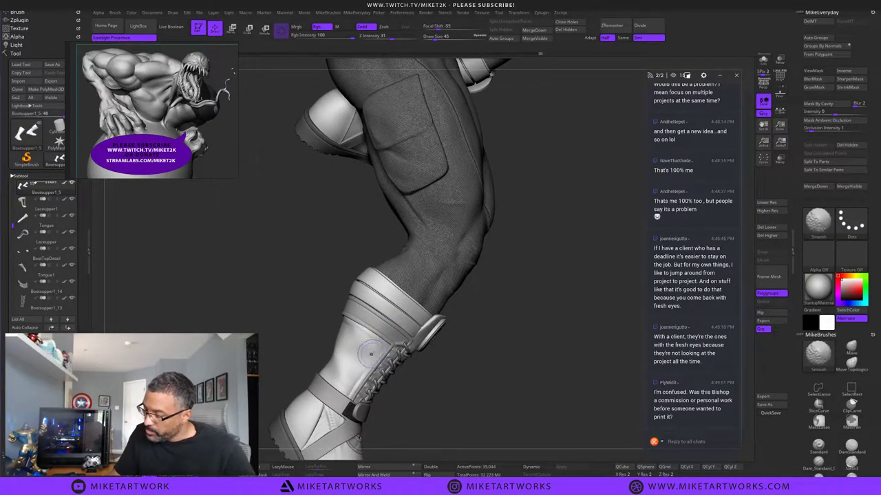
# Pull the surface fold beside the laces along its normals, then smooth it and the back edge of the shaft.
pyautogui.moveTo(475, 380); pyautogui.dragTo(486, 380)
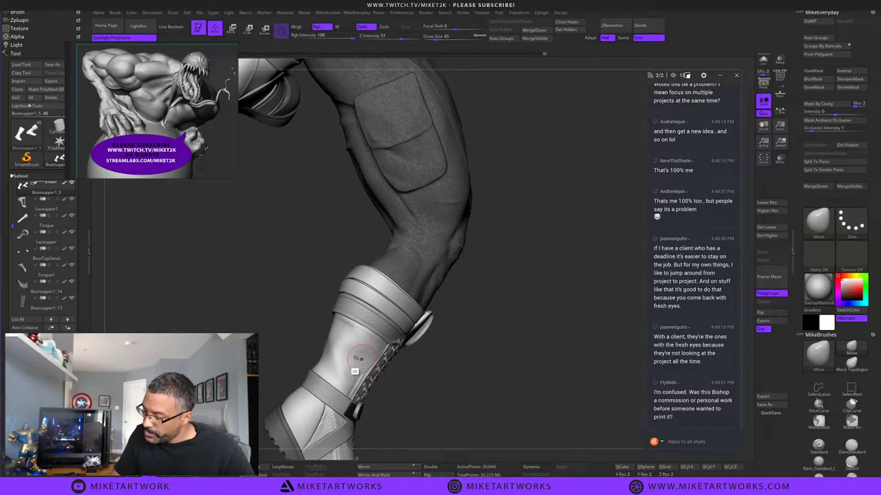
pyautogui.keyDown('alt'); pyautogui.moveTo(357, 359); pyautogui.dragTo(358, 359); pyautogui.keyUp('alt')
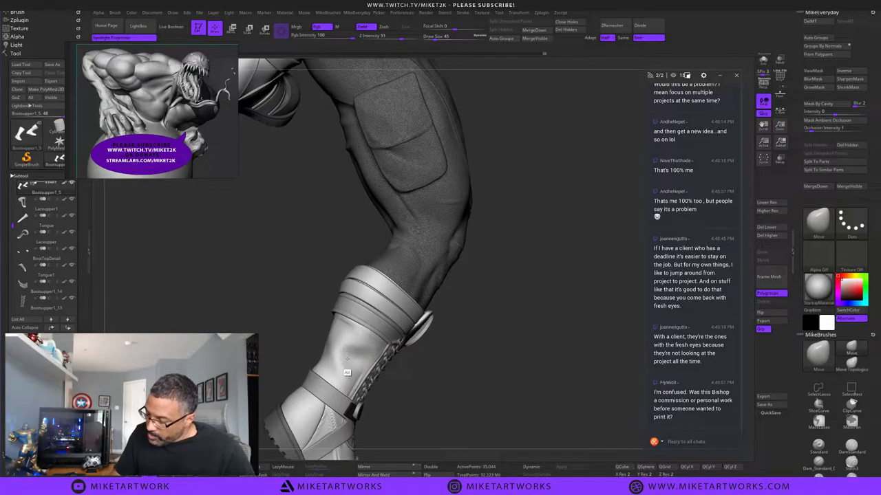
pyautogui.keyDown('shift'); pyautogui.moveTo(350, 351); pyautogui.dragTo(377, 359); pyautogui.keyUp('shift')
pyautogui.moveTo(447, 368)
pyautogui.mouseDown()
pyautogui.moveTo(488, 371)
pyautogui.moveTo(481, 351)
pyautogui.moveTo(461, 372)
pyautogui.moveTo(417, 368)
pyautogui.mouseUp()
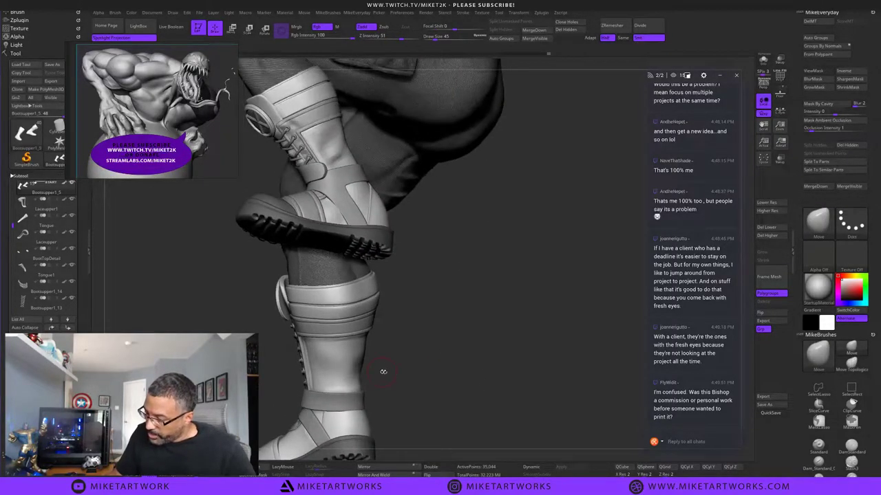
pyautogui.keyDown('shift'); pyautogui.moveTo(354, 370); pyautogui.dragTo(359, 359); pyautogui.keyUp('shift')
# Increase the draw size to 91 and step the boot upper down to a lower subdivision level.
pyautogui.moveTo(460, 365)
pyautogui.mouseDown()
pyautogui.moveTo(492, 377)
pyautogui.moveTo(470, 354)
pyautogui.moveTo(496, 386)
pyautogui.moveTo(454, 373)
pyautogui.moveTo(483, 385)
pyautogui.moveTo(457, 389)
pyautogui.mouseUp()
pyautogui.press('f')
pyautogui.moveTo(457, 388)
pyautogui.keyDown('alt'); pyautogui.mouseDown()
pyautogui.moveTo(456, 403)
pyautogui.moveTo(465, 356)
pyautogui.moveTo(449, 347)
pyautogui.moveTo(510, 405)
pyautogui.moveTo(529, 376)
pyautogui.moveTo(514, 384)
pyautogui.mouseUp(); pyautogui.keyUp('alt')
pyautogui.press('s')
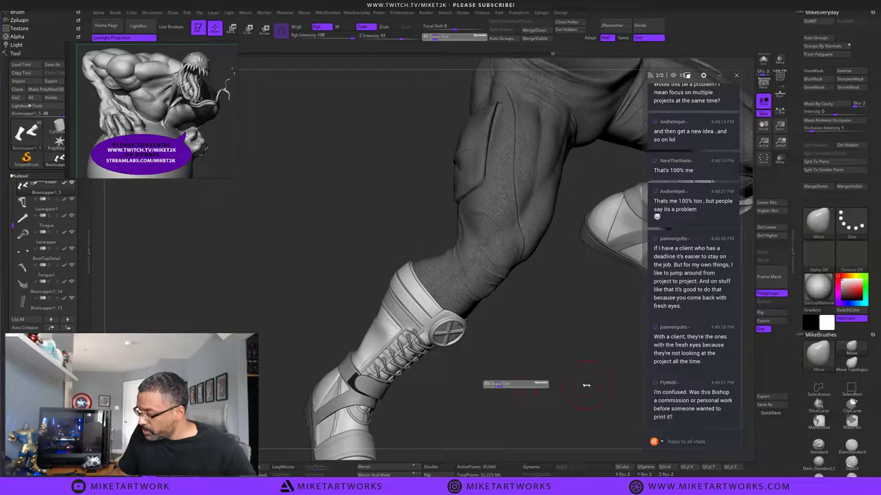
pyautogui.moveTo(586, 385); pyautogui.dragTo(609, 384)
pyautogui.moveTo(454, 383); pyautogui.dragTo(479, 382)
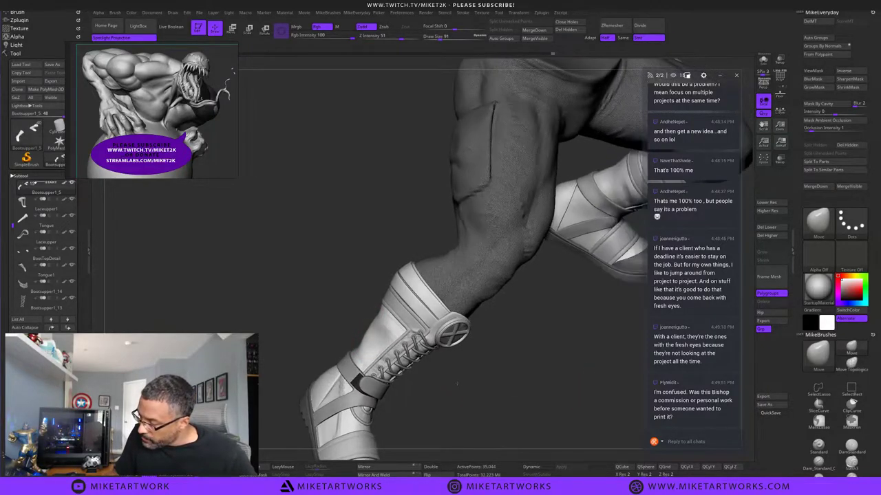
pyautogui.moveTo(368, 329); pyautogui.dragTo(374, 331)
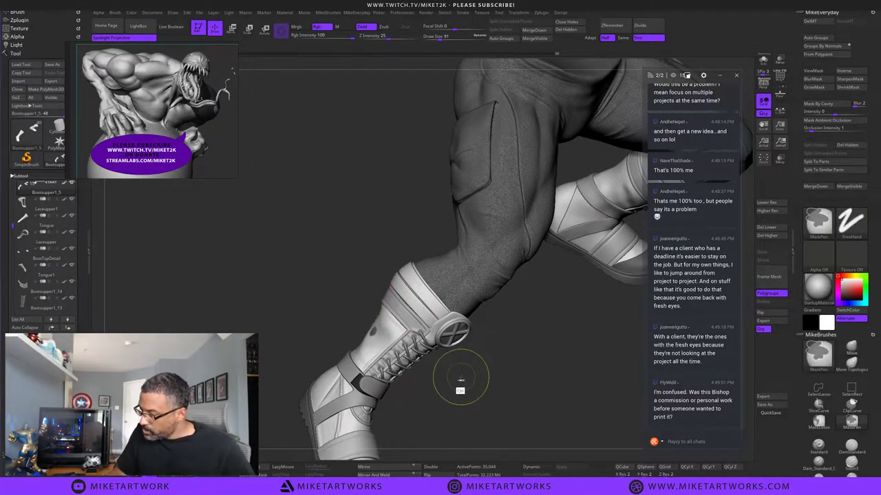
pyautogui.hotkey('ctrl', 'z')
pyautogui.press('shift')
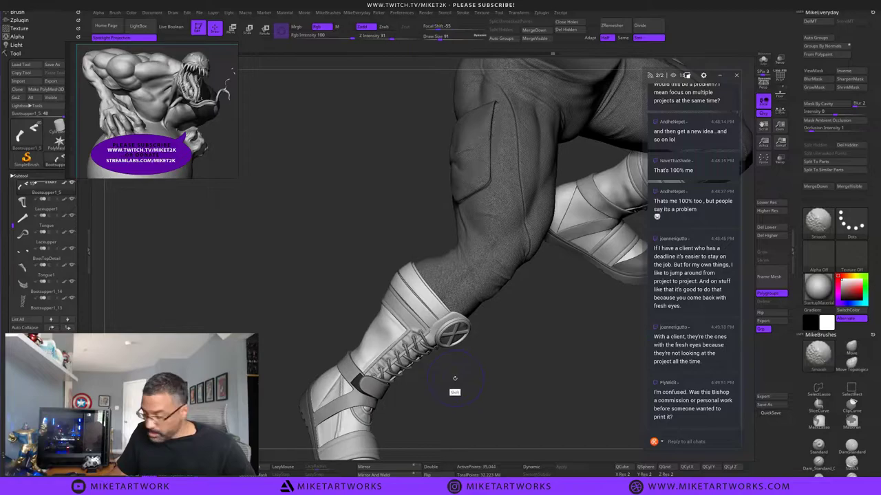
pyautogui.hotkey('shift', 'd')
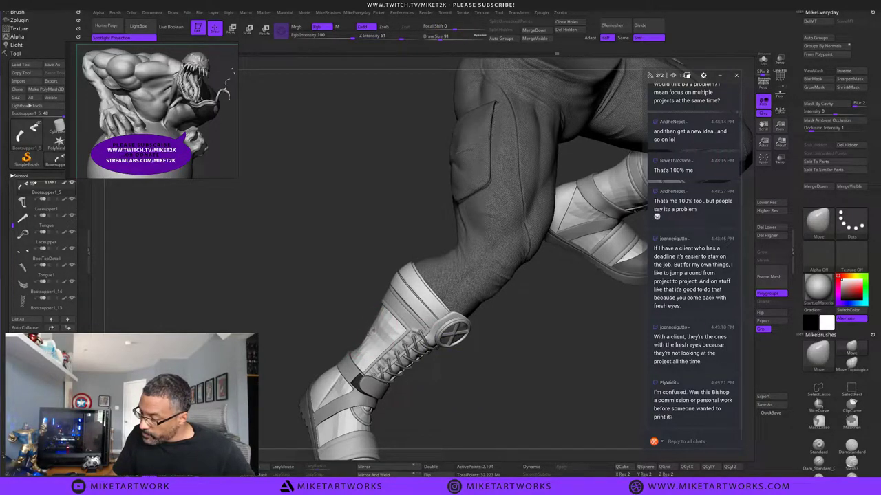
# Reshape the broad form of the low-resolution boot shaft beside the laces and at the back above the ankle strap.
pyautogui.moveTo(476, 372)
pyautogui.mouseDown()
pyautogui.moveTo(428, 372)
pyautogui.moveTo(435, 369)
pyautogui.mouseUp()
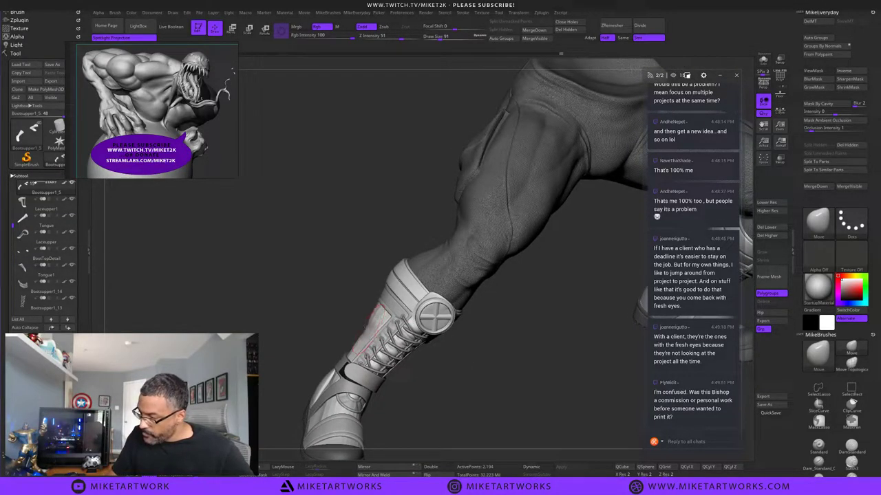
pyautogui.moveTo(472, 375)
pyautogui.mouseDown()
pyautogui.moveTo(473, 360)
pyautogui.moveTo(462, 358)
pyautogui.moveTo(521, 392)
pyautogui.moveTo(438, 341)
pyautogui.moveTo(438, 355)
pyautogui.mouseUp()
pyautogui.moveTo(379, 349); pyautogui.dragTo(376, 348)
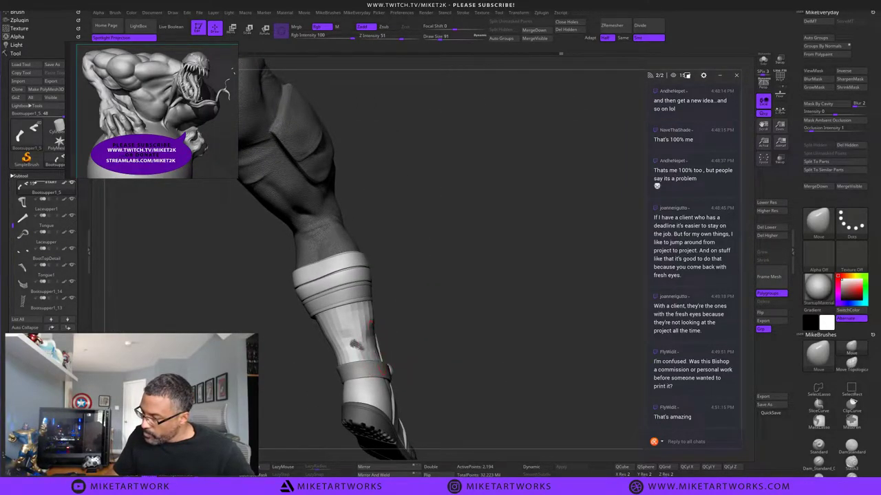
pyautogui.moveTo(417, 332); pyautogui.dragTo(428, 319)
pyautogui.keyDown('alt'); pyautogui.moveTo(336, 341); pyautogui.dragTo(344, 346); pyautogui.keyUp('alt')
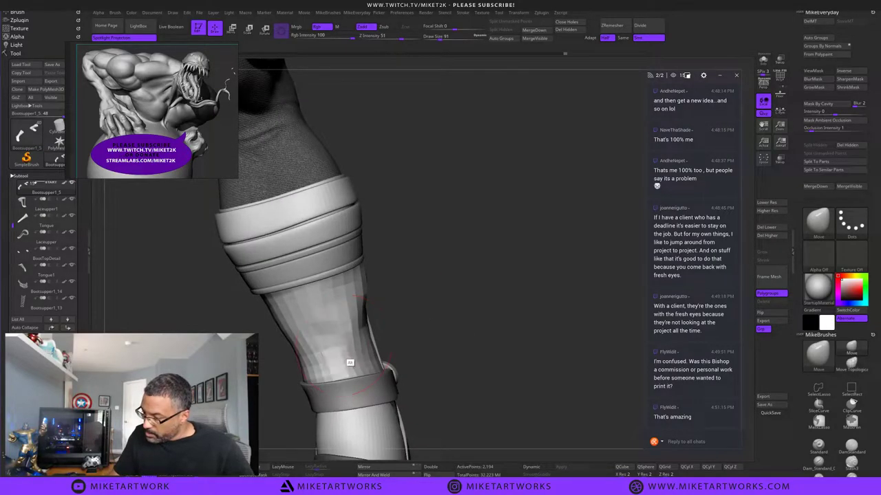
# Reduce the draw size to 42 and refine the planes on the back of the shaft below the cuff.
pyautogui.moveTo(438, 332)
pyautogui.mouseDown()
pyautogui.moveTo(417, 326)
pyautogui.moveTo(428, 317)
pyautogui.moveTo(390, 347)
pyautogui.mouseUp()
pyautogui.press('s')
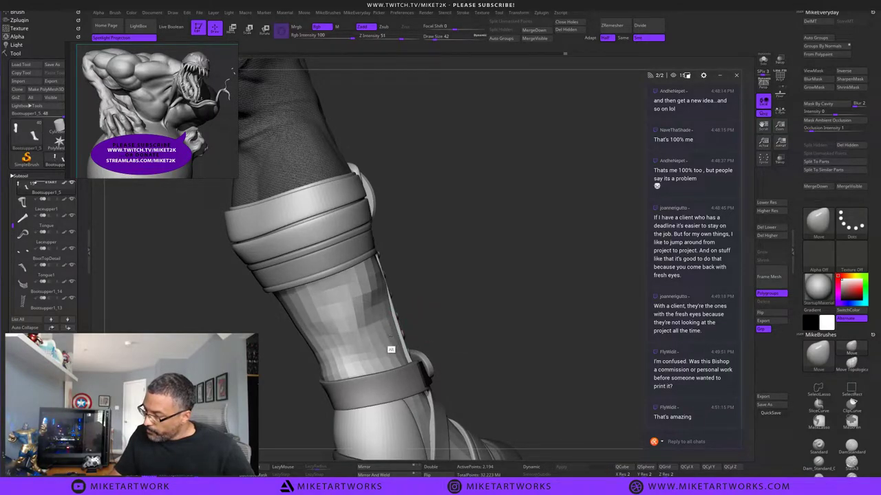
pyautogui.moveTo(470, 311)
pyautogui.mouseDown()
pyautogui.moveTo(434, 329)
pyautogui.moveTo(413, 328)
pyautogui.moveTo(446, 328)
pyautogui.mouseUp()
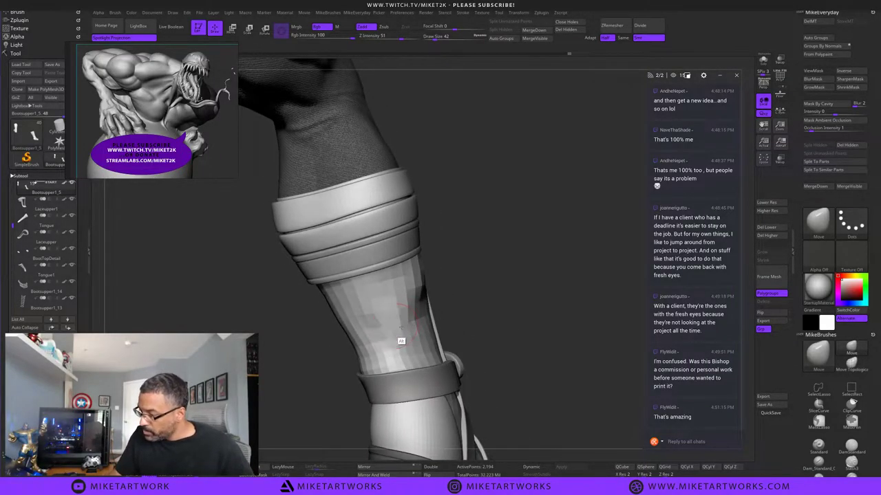
pyautogui.moveTo(480, 295); pyautogui.dragTo(501, 297)
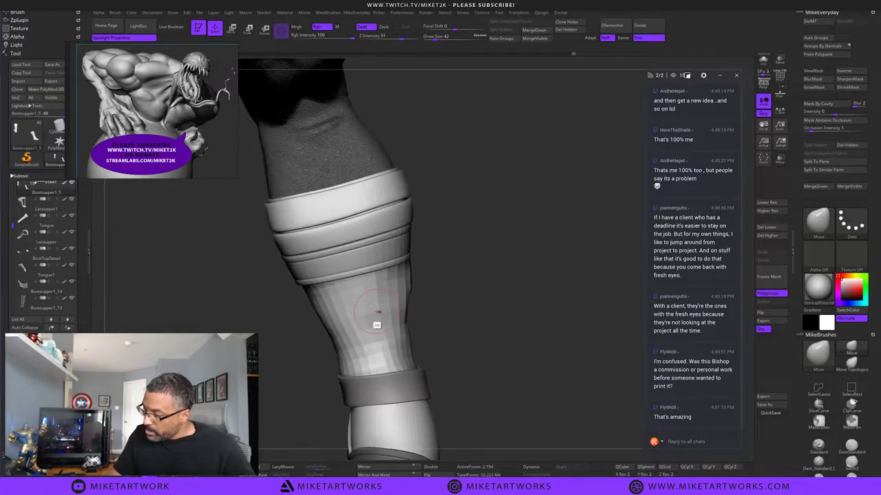
pyautogui.keyDown('alt'); pyautogui.moveTo(376, 311); pyautogui.dragTo(371, 311); pyautogui.keyUp('alt')
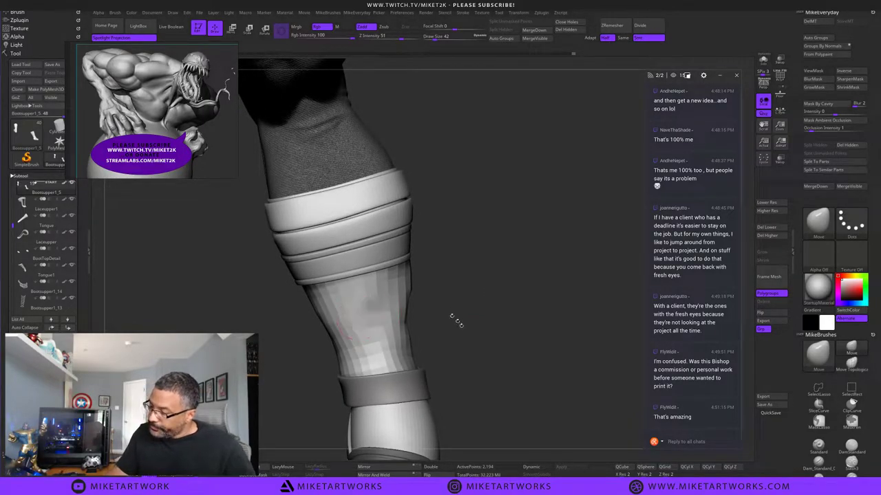
pyautogui.moveTo(457, 320); pyautogui.dragTo(504, 320)
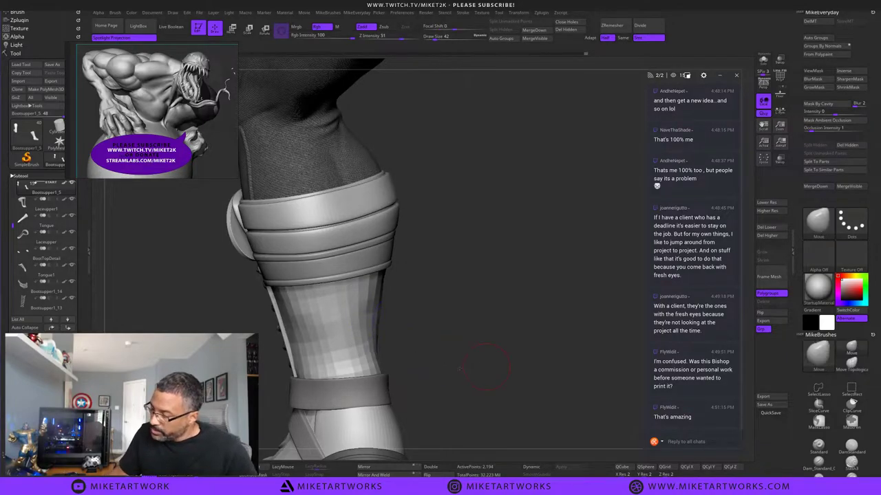
# Refine the shaft's side and back contour between the cuff and ankle strap, raising the draw size to 76.
pyautogui.moveTo(460, 371)
pyautogui.mouseDown()
pyautogui.moveTo(351, 373)
pyautogui.moveTo(493, 373)
pyautogui.moveTo(389, 338)
pyautogui.moveTo(339, 341)
pyautogui.mouseUp()
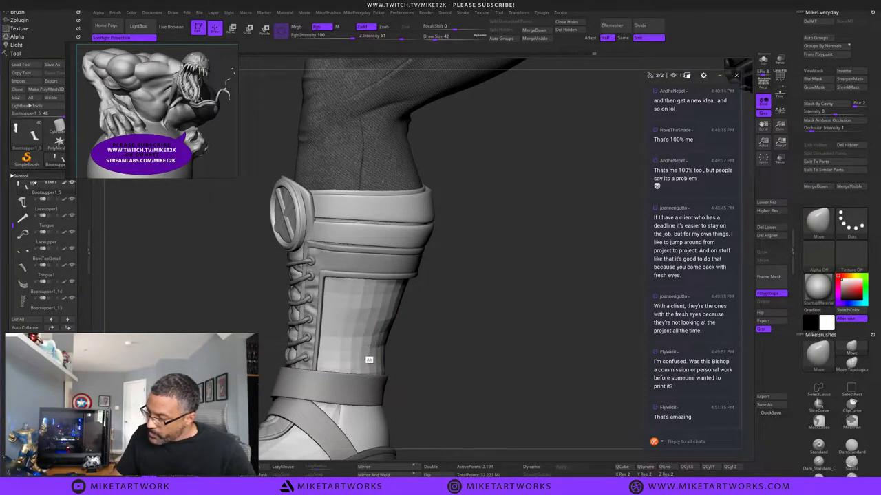
pyautogui.moveTo(431, 338)
pyautogui.mouseDown()
pyautogui.moveTo(466, 352)
pyautogui.moveTo(444, 339)
pyautogui.moveTo(385, 346)
pyautogui.mouseUp()
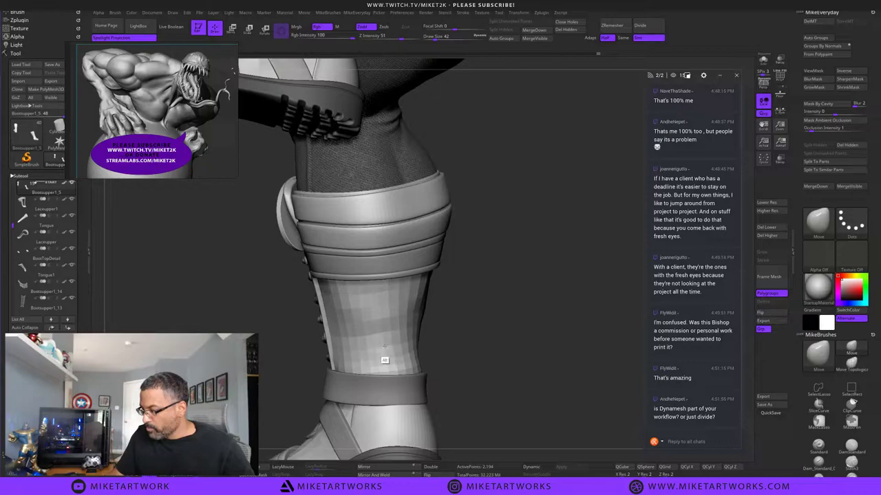
pyautogui.moveTo(495, 374)
pyautogui.mouseDown()
pyautogui.moveTo(521, 319)
pyautogui.moveTo(502, 344)
pyautogui.moveTo(474, 344)
pyautogui.moveTo(456, 359)
pyautogui.mouseUp()
pyautogui.press('s')
pyautogui.moveTo(510, 334)
pyautogui.mouseDown()
pyautogui.moveTo(472, 333)
pyautogui.moveTo(417, 353)
pyautogui.mouseUp()
pyautogui.press('s')
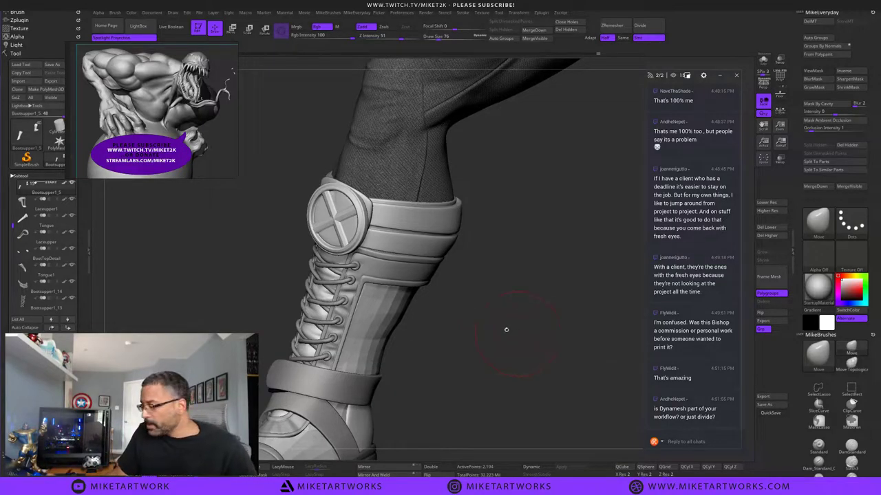
pyautogui.moveTo(506, 330)
pyautogui.mouseDown()
pyautogui.moveTo(489, 346)
pyautogui.moveTo(490, 360)
pyautogui.moveTo(480, 355)
pyautogui.moveTo(517, 359)
pyautogui.moveTo(518, 341)
pyautogui.moveTo(448, 344)
pyautogui.mouseUp()
# Set the draw size to 54 and adjust the shaft along its normals where it tucks under the cuff.
pyautogui.press('s')
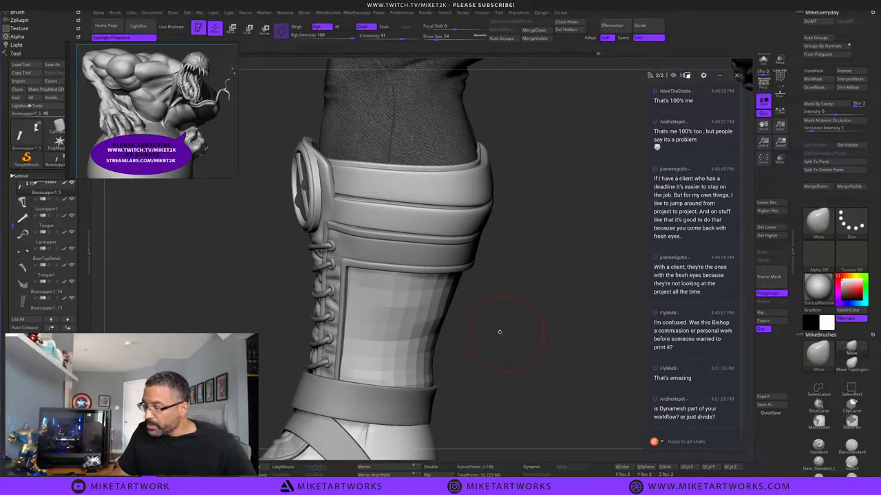
pyautogui.moveTo(500, 332); pyautogui.dragTo(529, 283)
pyautogui.moveTo(430, 279)
pyautogui.keyDown('alt'); pyautogui.mouseDown()
pyautogui.moveTo(387, 282)
pyautogui.moveTo(433, 280)
pyautogui.mouseUp(); pyautogui.keyUp('alt')
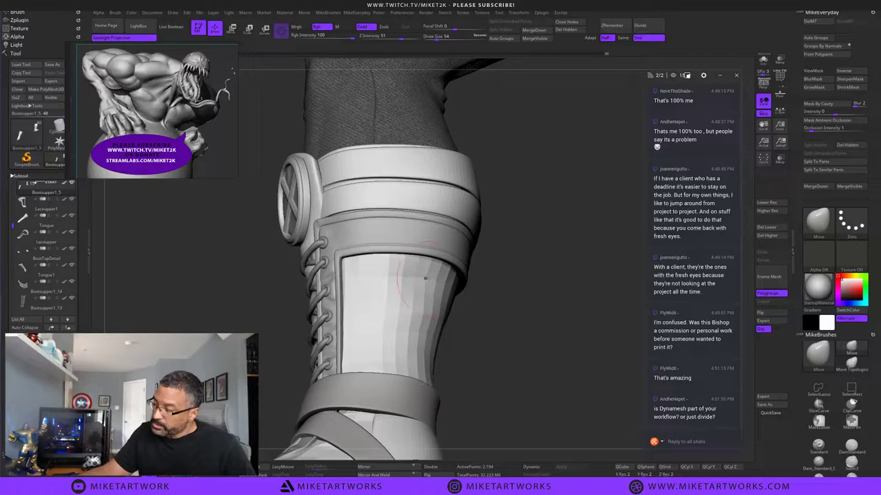
pyautogui.moveTo(524, 322); pyautogui.dragTo(506, 244)
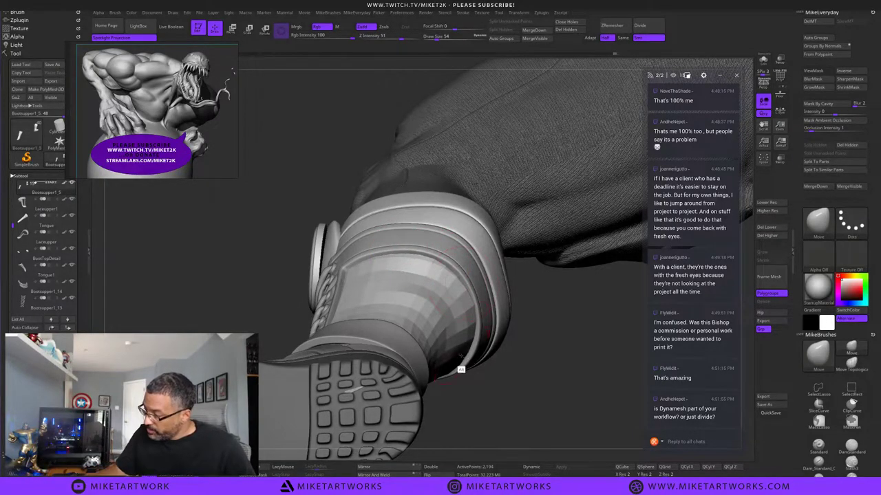
pyautogui.keyDown('alt'); pyautogui.moveTo(461, 356); pyautogui.dragTo(468, 357); pyautogui.keyUp('alt')
# Pull back to the full leg view and make all the figure's subtools visible.
pyautogui.moveTo(536, 373); pyautogui.dragTo(551, 399)
pyautogui.keyDown('alt'); pyautogui.moveTo(550, 357); pyautogui.dragTo(499, 389); pyautogui.keyUp('alt')
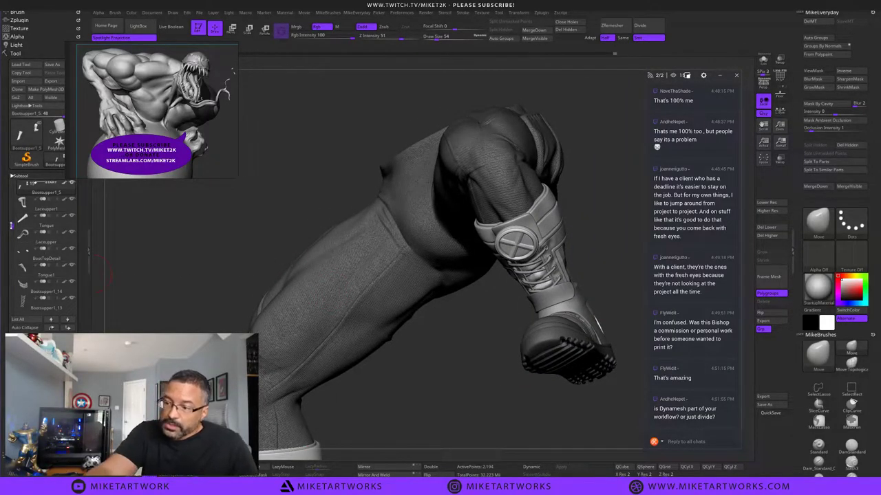
pyautogui.keyDown('shift'); pyautogui.click(72, 184); pyautogui.keyUp('shift')
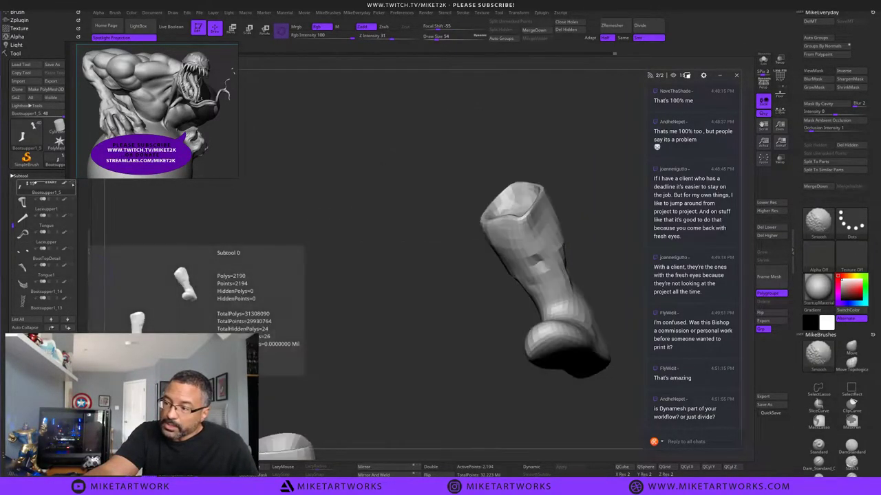
pyautogui.keyDown('shift'); pyautogui.click(72, 185); pyautogui.keyUp('shift')
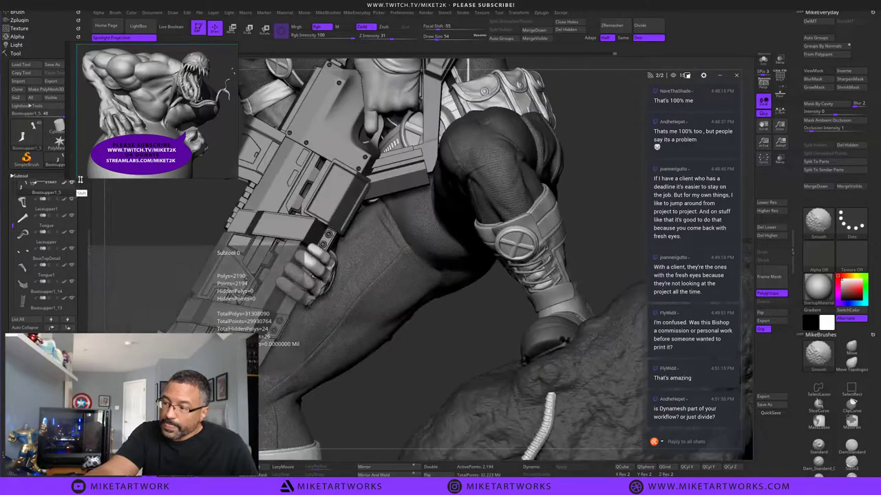
# Select the utility belt subtool on the full figure and isolate it from the other subtools.
pyautogui.moveTo(467, 372); pyautogui.dragTo(294, 265)
pyautogui.keyDown('alt'); pyautogui.click(294, 265); pyautogui.keyUp('alt')
pyautogui.moveTo(430, 320)
pyautogui.keyDown('alt'); pyautogui.mouseDown()
pyautogui.moveTo(599, 331)
pyautogui.moveTo(581, 336)
pyautogui.moveTo(586, 349)
pyautogui.moveTo(637, 344)
pyautogui.mouseUp(); pyautogui.keyUp('alt')
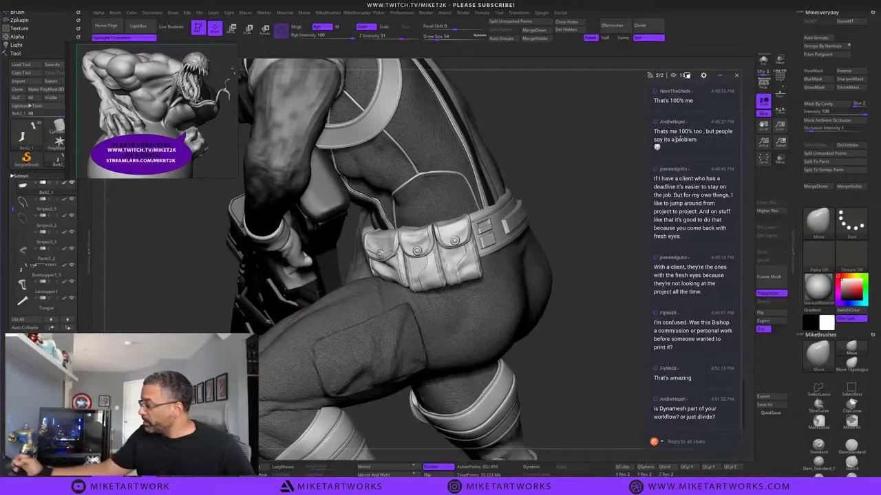
pyautogui.click(763, 61)
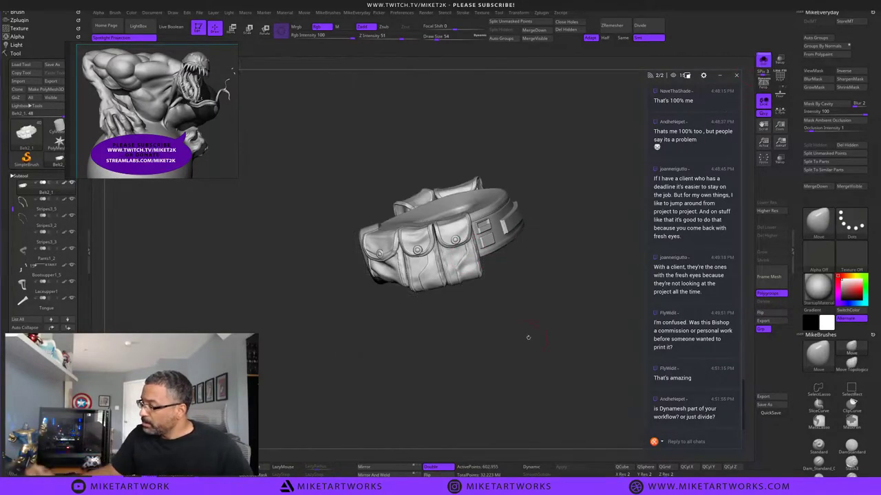
pyautogui.moveTo(527, 337); pyautogui.dragTo(584, 407)
# Turn on the wireframe display for the isolated belt and inspect its topology around the buckle and pouches.
pyautogui.press('space')
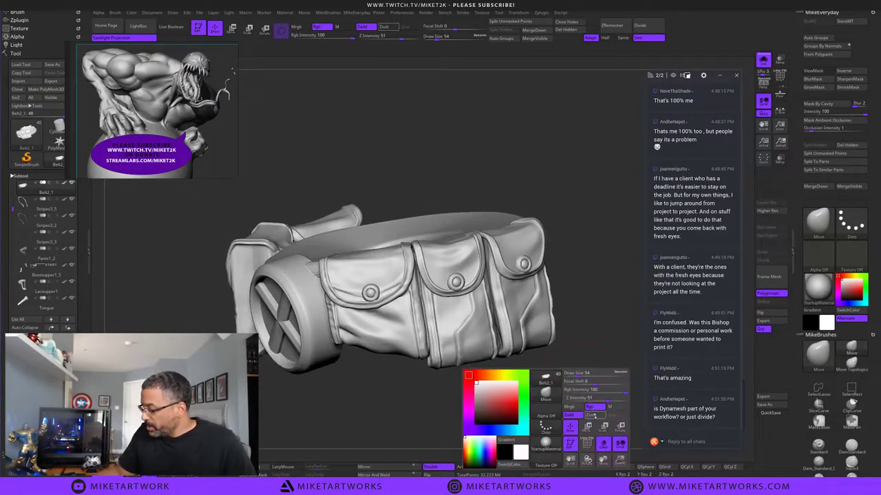
pyautogui.press('space')
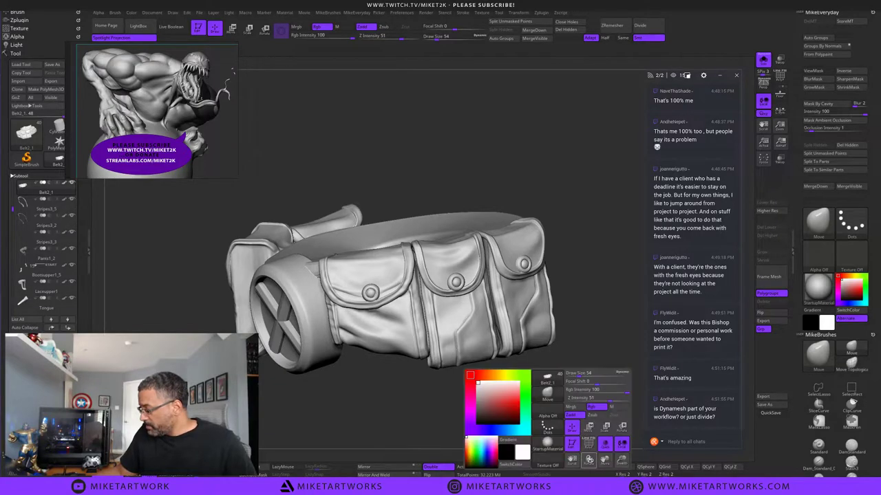
pyautogui.click(590, 445)
pyautogui.moveTo(590, 357)
pyautogui.mouseDown()
pyautogui.moveTo(583, 394)
pyautogui.moveTo(593, 402)
pyautogui.moveTo(613, 349)
pyautogui.moveTo(605, 360)
pyautogui.mouseUp()
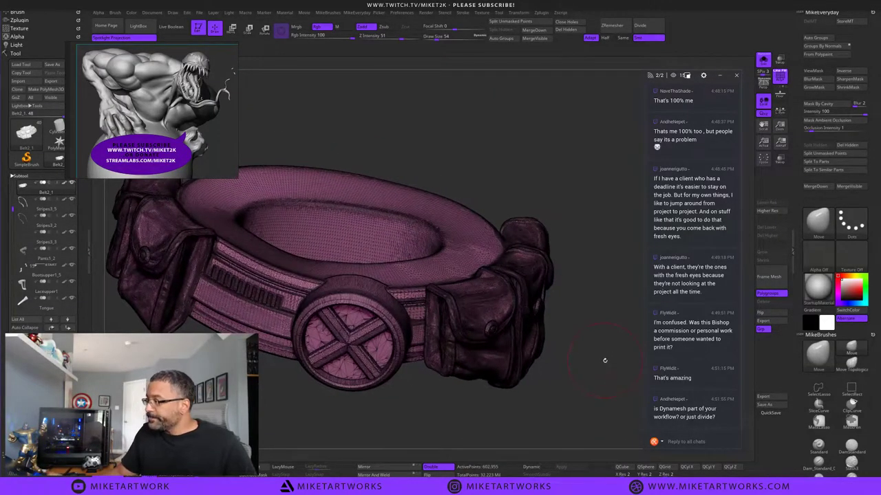
pyautogui.click(547, 13)
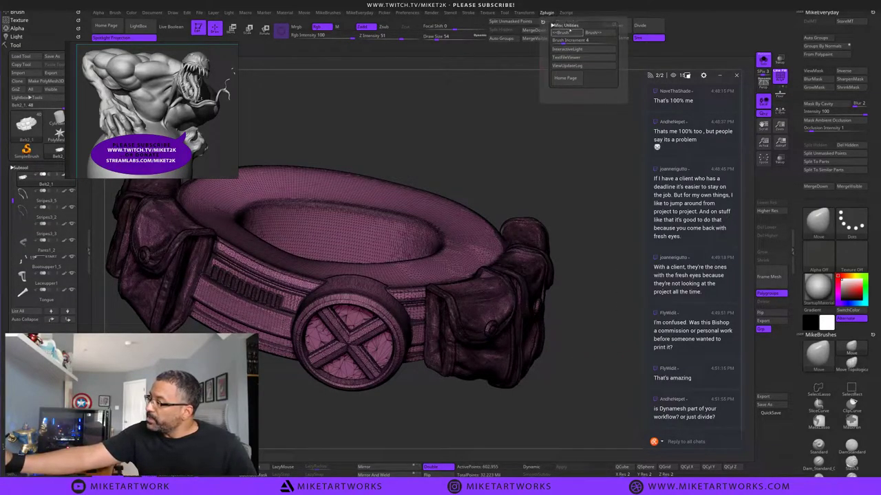
pyautogui.click(564, 26)
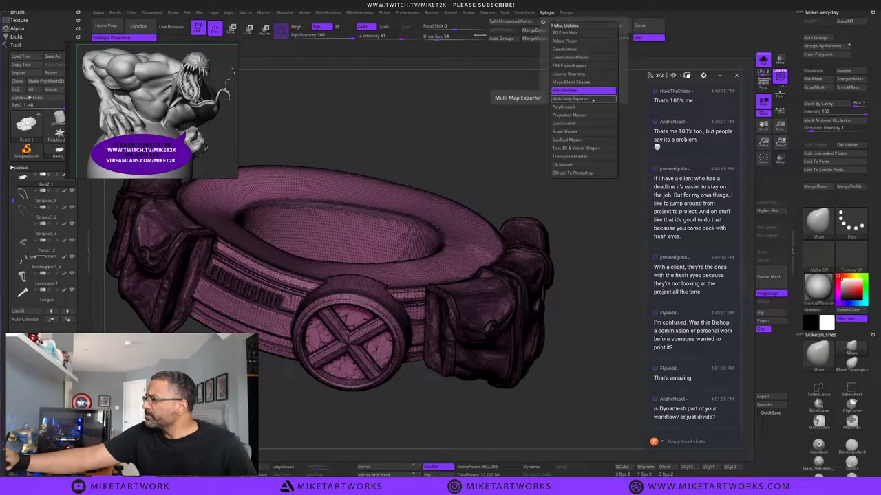
pyautogui.moveTo(582, 372)
pyautogui.mouseDown()
pyautogui.moveTo(572, 389)
pyautogui.moveTo(588, 375)
pyautogui.mouseUp()
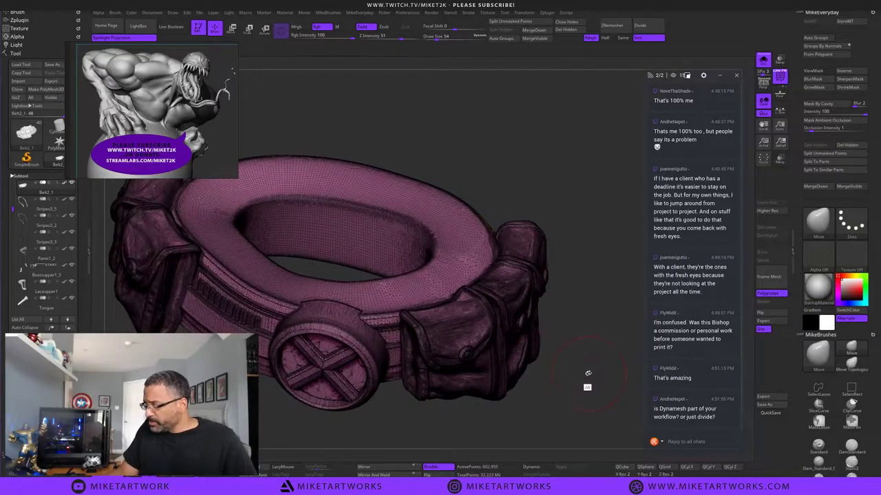
# Hide the wireframe, set the draw size to 45, and examine the belt's shaded surface from the front, above and pouch side.
pyautogui.moveTo(641, 392)
pyautogui.mouseDown()
pyautogui.moveTo(612, 393)
pyautogui.moveTo(640, 399)
pyautogui.moveTo(601, 368)
pyautogui.moveTo(537, 417)
pyautogui.moveTo(593, 399)
pyautogui.moveTo(573, 396)
pyautogui.moveTo(578, 410)
pyautogui.mouseUp()
pyautogui.rightClick(629, 396)
pyautogui.hotkey('shift', 'f')
pyautogui.moveTo(485, 216)
pyautogui.keyDown('alt'); pyautogui.mouseDown()
pyautogui.moveTo(490, 232)
pyautogui.moveTo(581, 269)
pyautogui.mouseUp(); pyautogui.keyUp('alt')
pyautogui.moveTo(393, 233)
pyautogui.keyDown('alt'); pyautogui.mouseDown()
pyautogui.moveTo(456, 258)
pyautogui.moveTo(448, 258)
pyautogui.moveTo(449, 278)
pyautogui.moveTo(482, 291)
pyautogui.mouseUp(); pyautogui.keyUp('alt')
pyautogui.press('s')
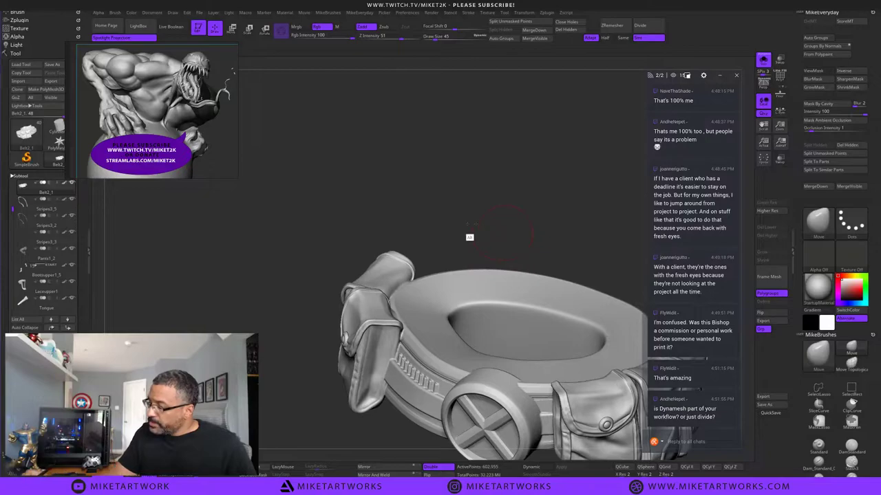
pyautogui.keyDown('alt'); pyautogui.moveTo(470, 225); pyautogui.dragTo(350, 219); pyautogui.keyUp('alt')
pyautogui.keyDown('alt'); pyautogui.moveTo(497, 230); pyautogui.dragTo(490, 225); pyautogui.keyUp('alt')
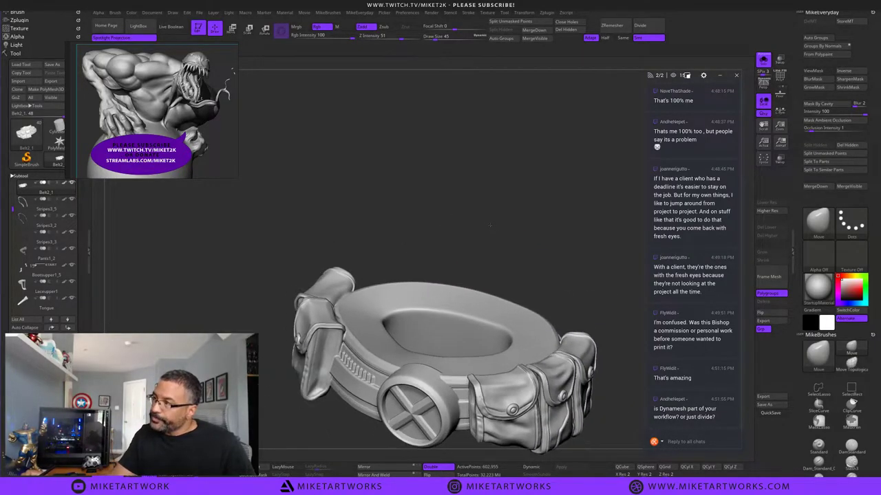
pyautogui.moveTo(563, 246); pyautogui.dragTo(565, 272)
pyautogui.keyDown('alt'); pyautogui.moveTo(559, 228); pyautogui.dragTo(532, 165); pyautogui.keyUp('alt')
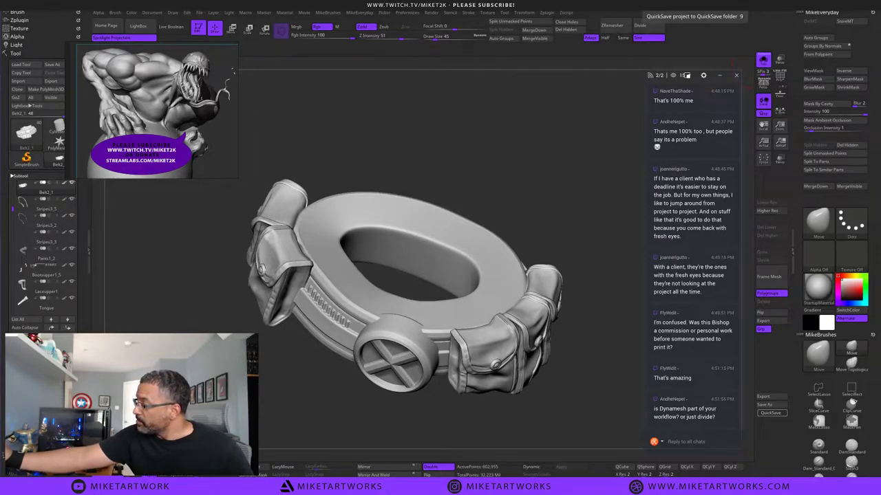
pyautogui.moveTo(564, 402)
pyautogui.mouseDown()
pyautogui.moveTo(563, 364)
pyautogui.moveTo(530, 387)
pyautogui.moveTo(578, 395)
pyautogui.moveTo(524, 389)
pyautogui.moveTo(563, 385)
pyautogui.mouseUp()
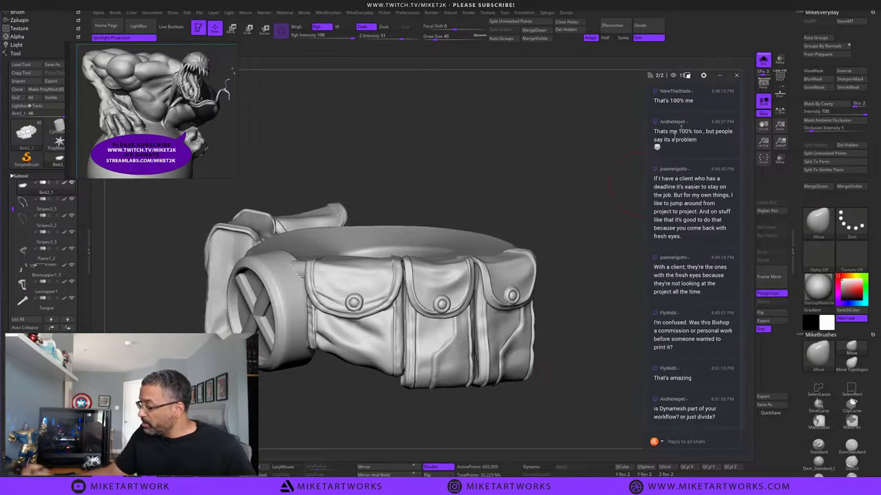
# Bring the rest of the figure back around the belt and frame the complete statue with its rock base.
pyautogui.click(763, 61)
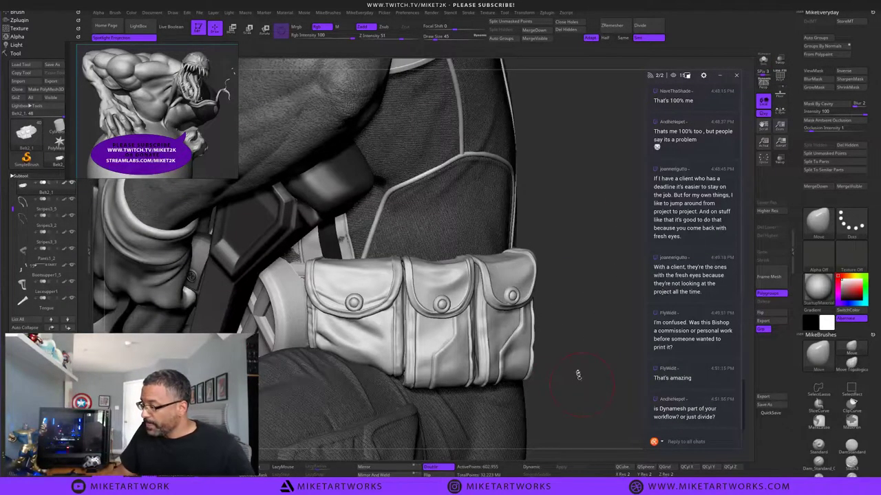
pyautogui.moveTo(582, 386)
pyautogui.keyDown('alt'); pyautogui.mouseDown()
pyautogui.moveTo(569, 350)
pyautogui.moveTo(575, 357)
pyautogui.moveTo(581, 281)
pyautogui.mouseUp(); pyautogui.keyUp('alt')
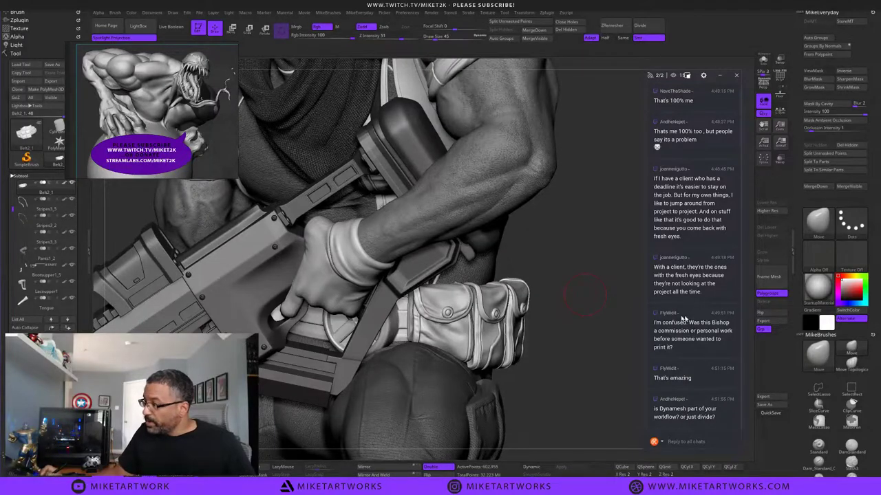
pyautogui.keyDown('alt'); pyautogui.moveTo(680, 317); pyautogui.dragTo(752, 344); pyautogui.keyUp('alt')
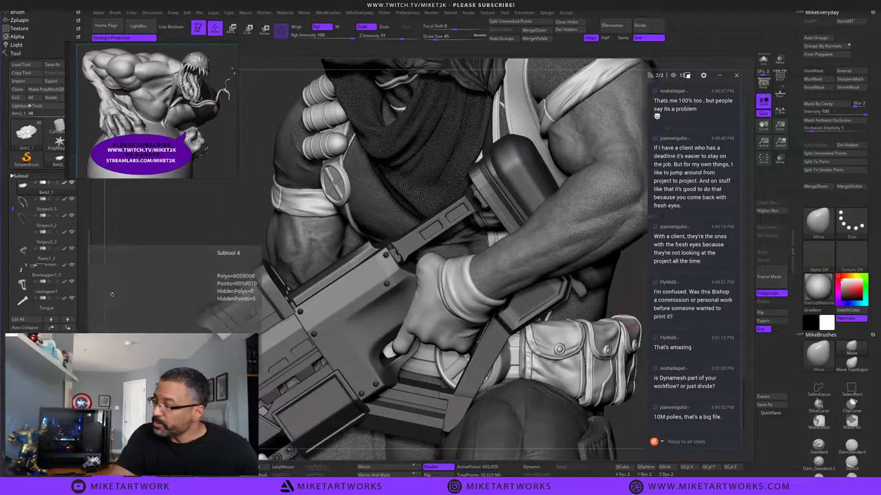
pyautogui.press('f')
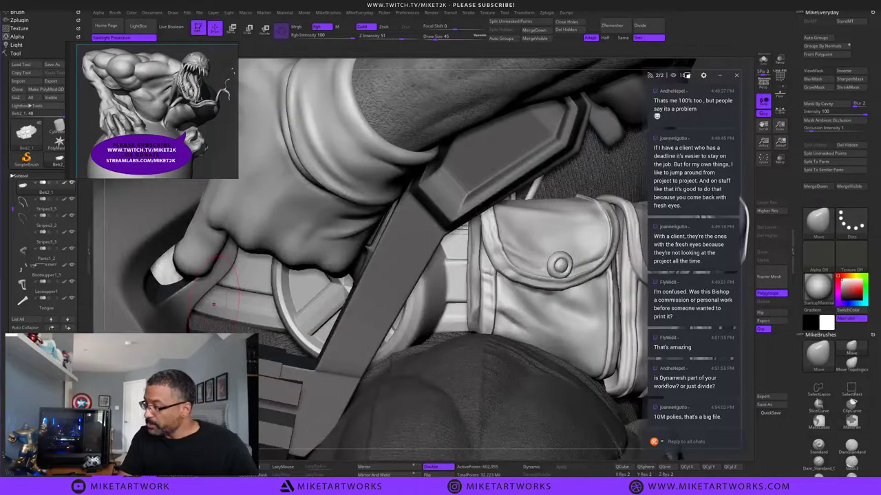
pyautogui.press('f')
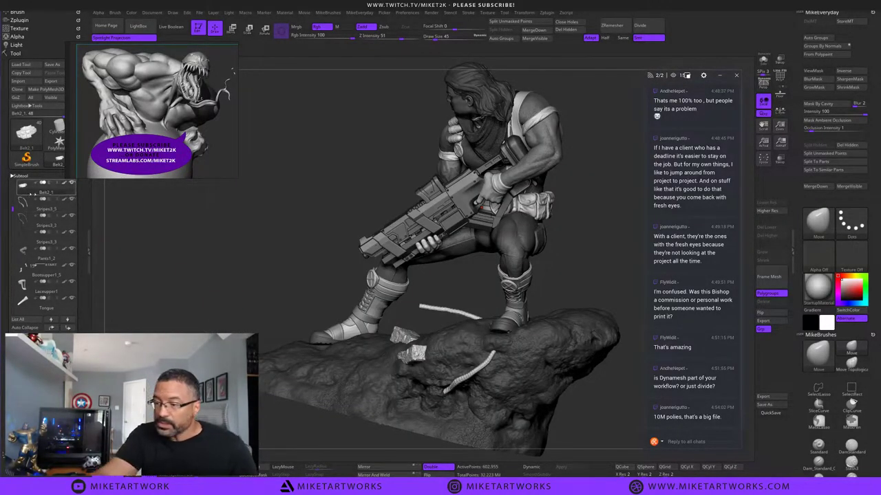
# Hide every subtool except Shirt.
pyautogui.moveTo(12, 207); pyautogui.dragTo(14, 168)
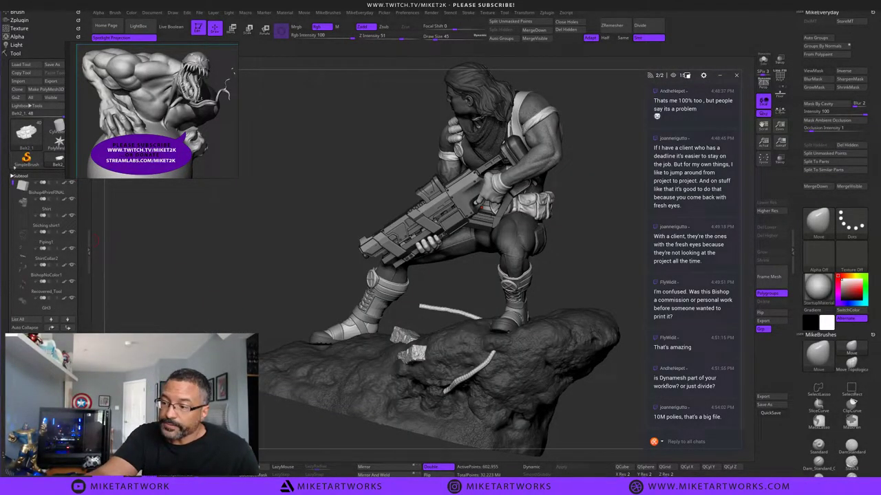
pyautogui.keyDown('shift'); pyautogui.click(74, 200); pyautogui.keyUp('shift')
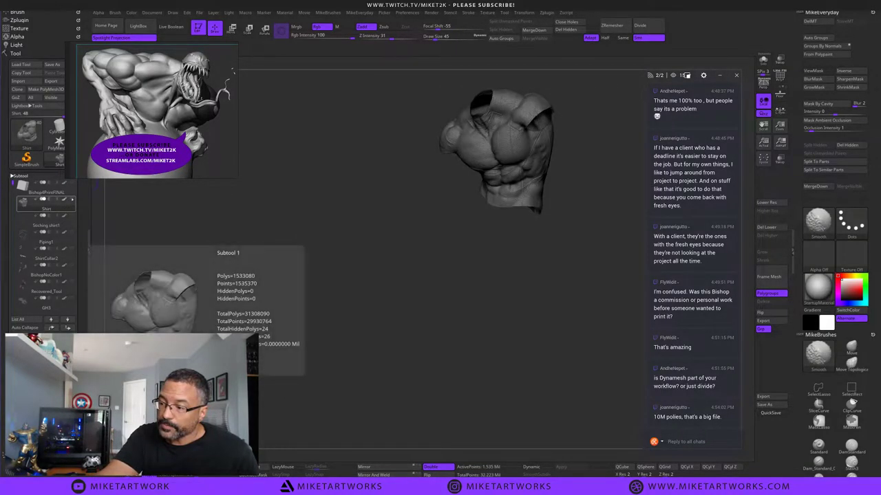
pyautogui.keyDown('shift'); pyautogui.click(74, 200); pyautogui.keyUp('shift')
pyautogui.keyDown('shift'); pyautogui.click(73, 199); pyautogui.keyUp('shift')
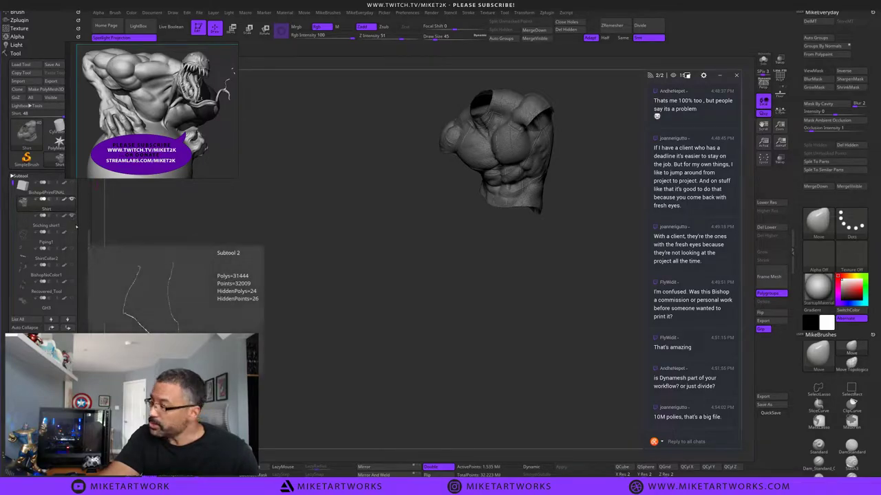
# Make the shirt's stitching, piping and collar subtools visible together with the Shirt, and frame the torso.
pyautogui.click(73, 216)
pyautogui.press('f')
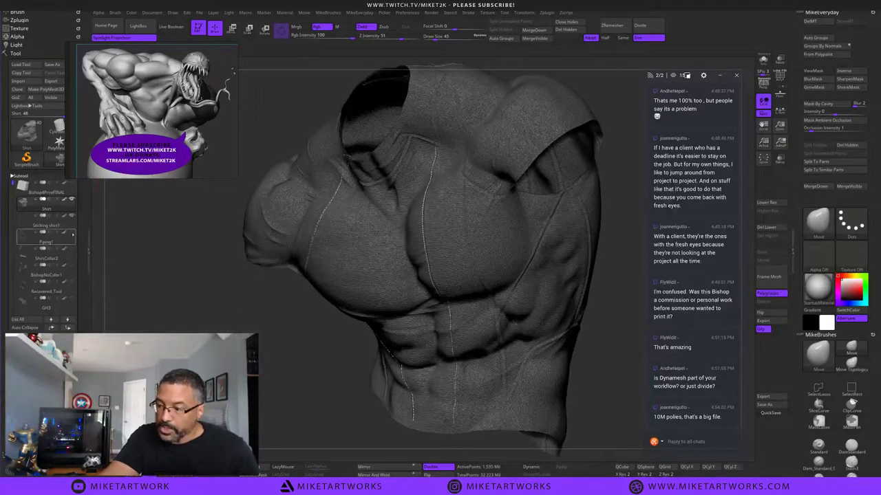
pyautogui.click(72, 234)
pyautogui.click(73, 249)
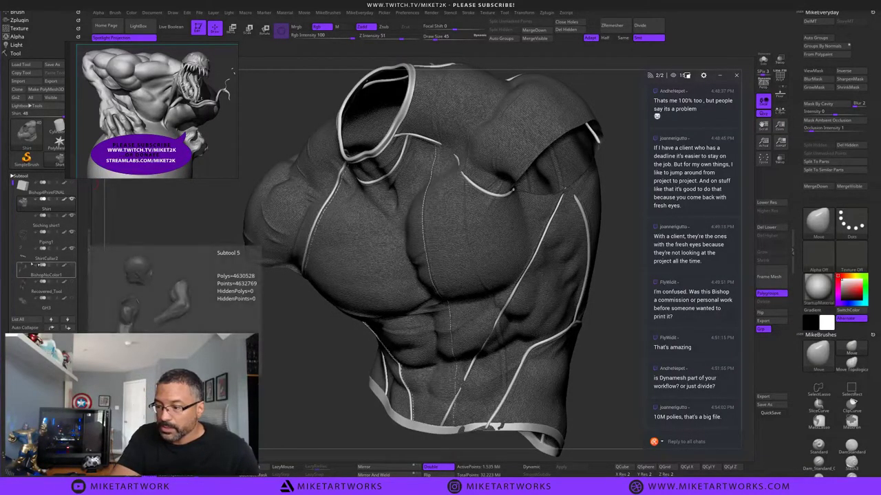
pyautogui.moveTo(53, 207)
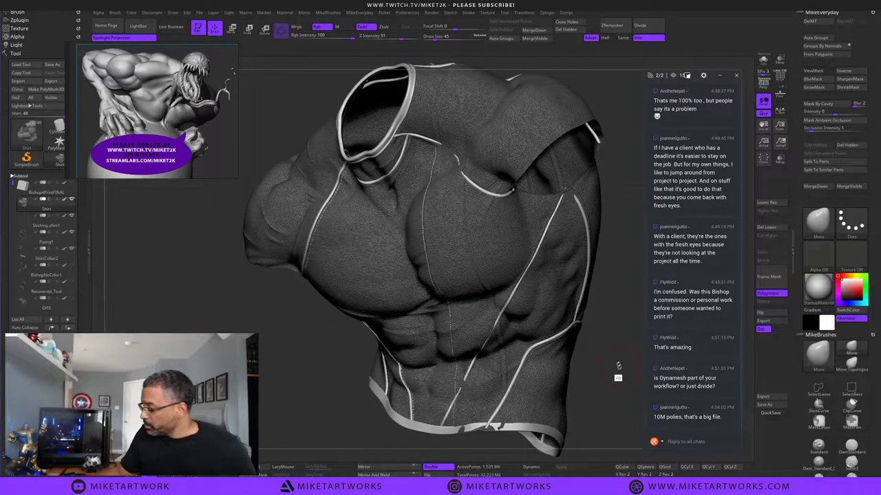
pyautogui.keyDown('alt'); pyautogui.moveTo(617, 369); pyautogui.dragTo(609, 356); pyautogui.keyUp('alt')
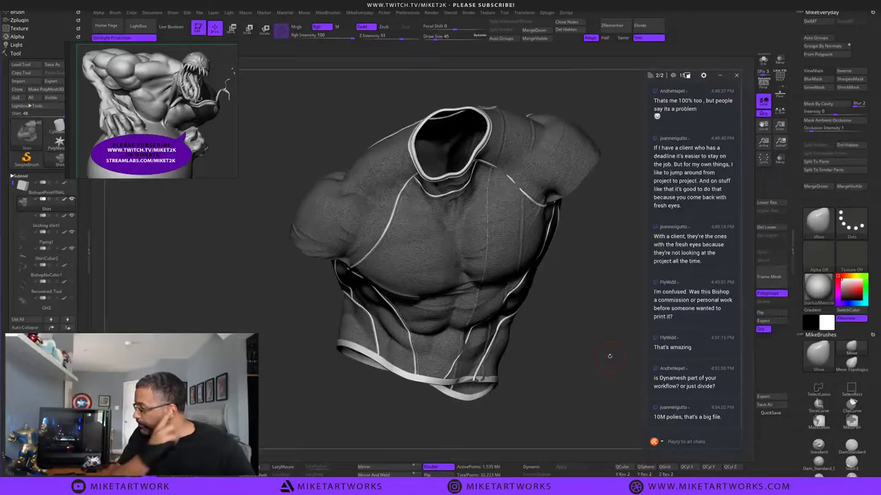
# Make the Stripes3_5, Stripes3_2 and Stripes3_3 subtools visible over the shirt and check them around the torso.
pyautogui.moveTo(12, 187); pyautogui.dragTo(12, 207)
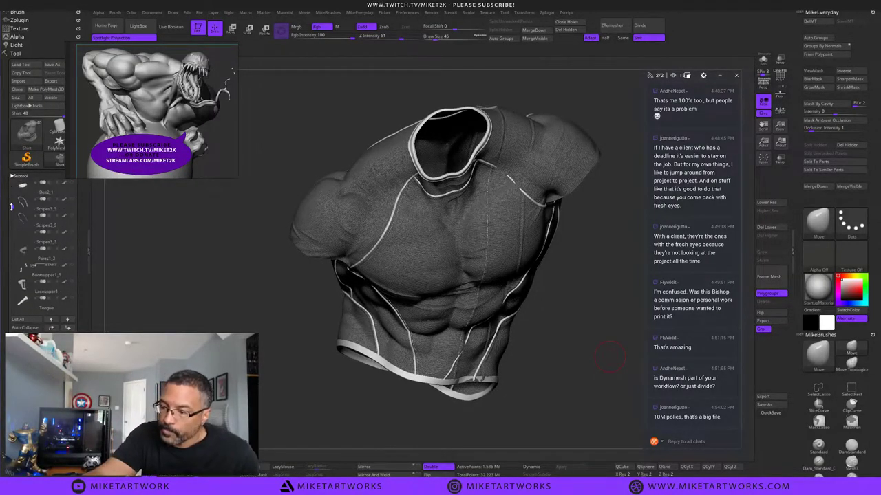
pyautogui.click(71, 200)
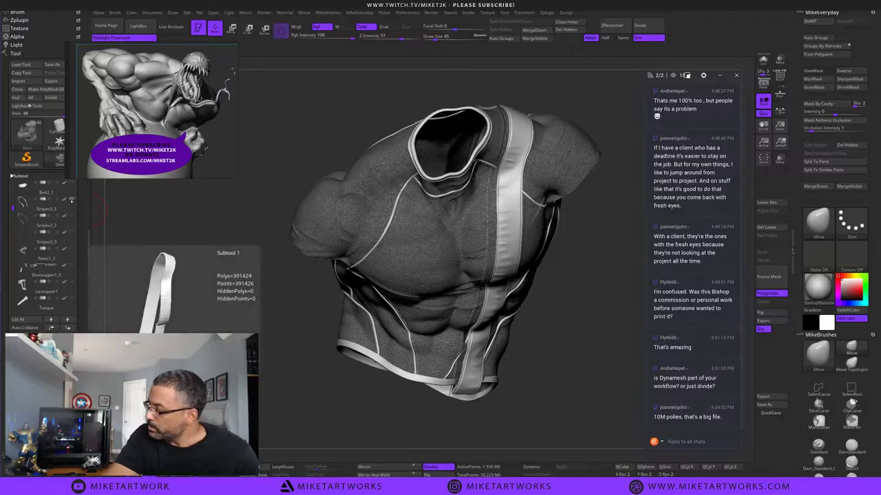
pyautogui.click(72, 216)
pyautogui.click(72, 233)
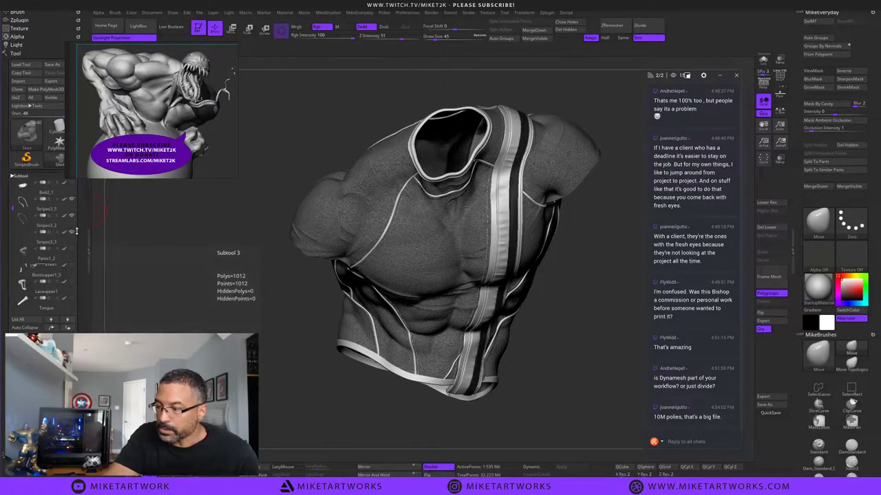
pyautogui.moveTo(564, 361); pyautogui.dragTo(592, 350)
pyautogui.moveTo(592, 350); pyautogui.dragTo(583, 360)
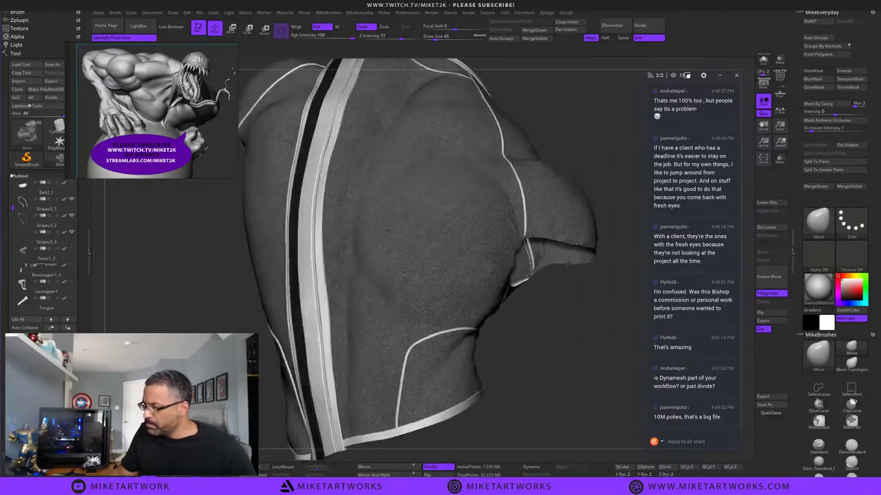
pyautogui.moveTo(600, 372); pyautogui.dragTo(612, 365)
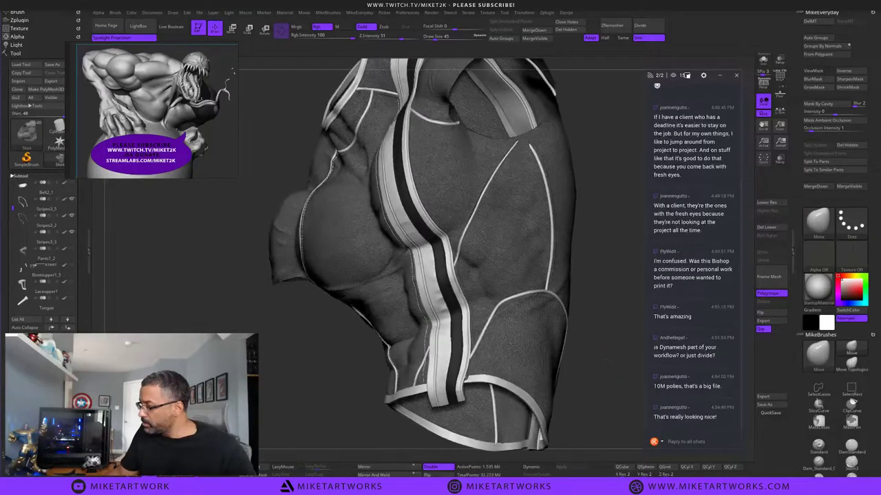
pyautogui.keyDown('alt'); pyautogui.moveTo(571, 417); pyautogui.dragTo(530, 384); pyautogui.keyUp('alt')
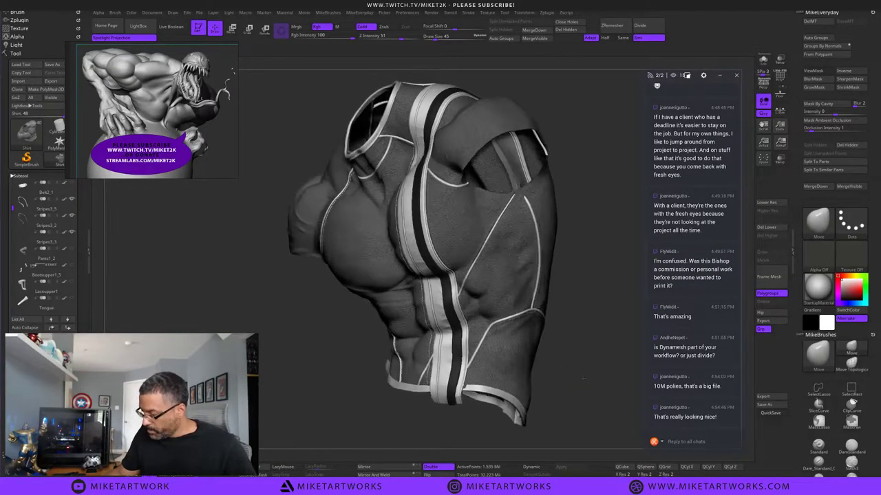
pyautogui.moveTo(587, 380); pyautogui.dragTo(524, 360)
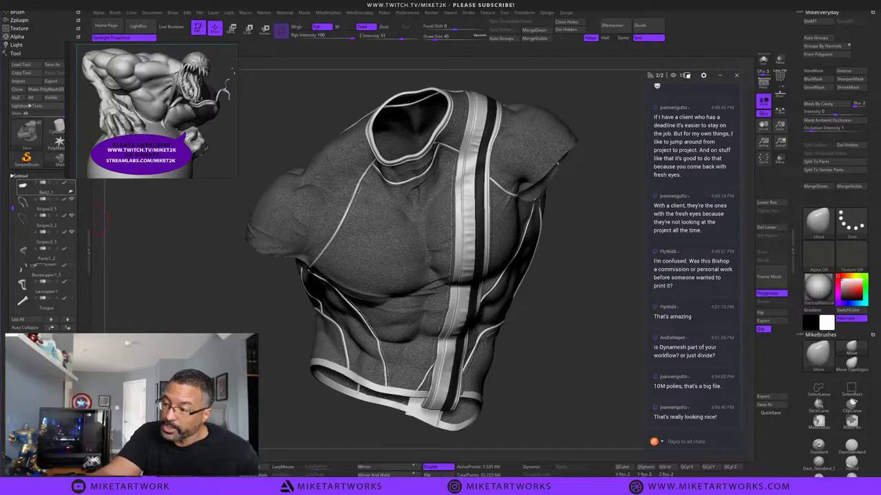
# Make the Belt2_1 subtool visible with the shirt and stripes.
pyautogui.click(71, 185)
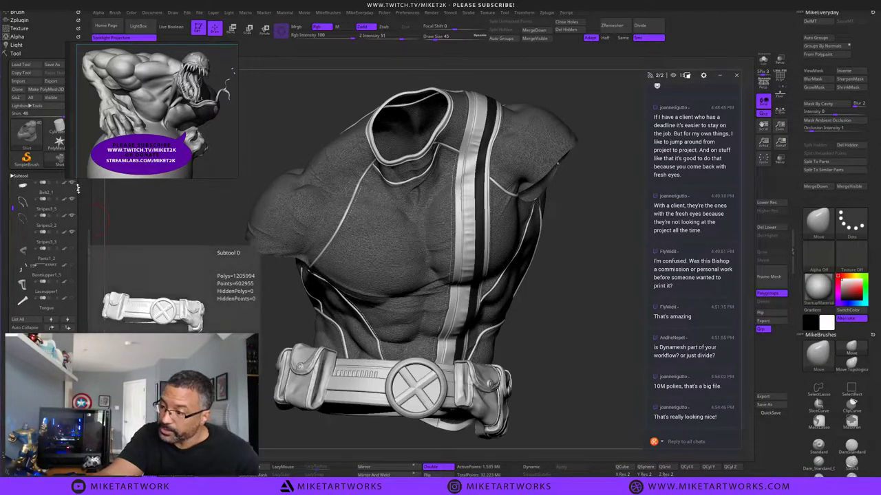
pyautogui.moveTo(583, 387)
pyautogui.mouseDown()
pyautogui.moveTo(482, 385)
pyautogui.moveTo(475, 375)
pyautogui.moveTo(575, 366)
pyautogui.moveTo(580, 376)
pyautogui.mouseUp()
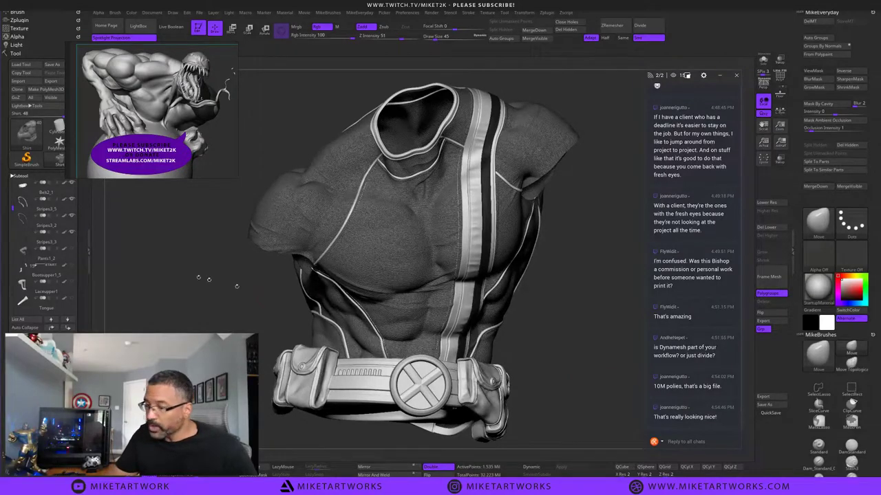
pyautogui.moveTo(12, 207); pyautogui.dragTo(11, 199)
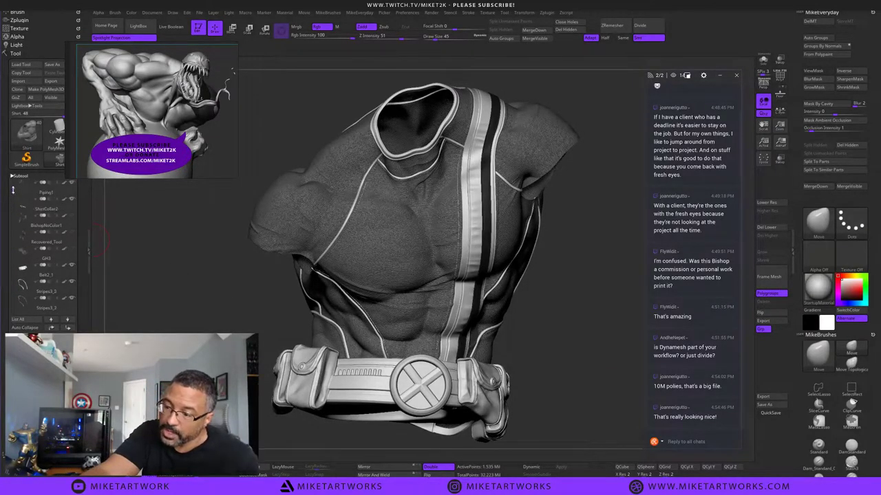
pyautogui.scroll(4, 14, 186)
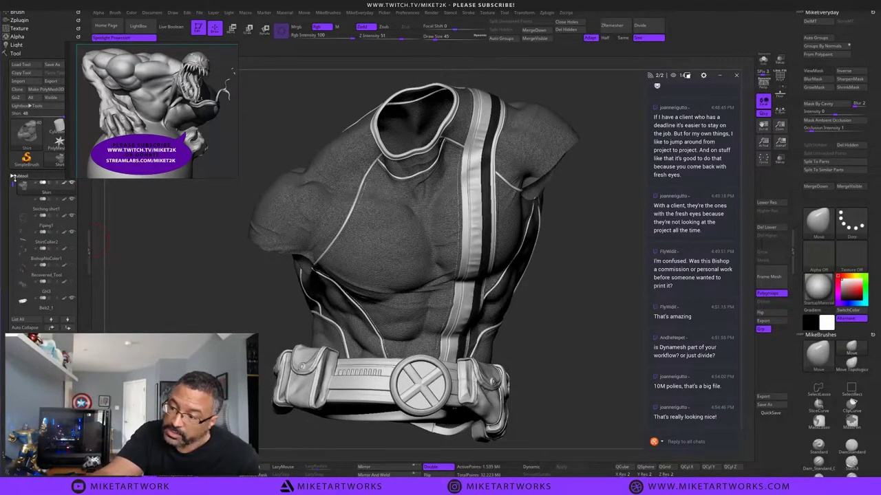
# Examine the shirt, stripes and belt together from several angles around the torso.
pyautogui.moveTo(586, 352)
pyautogui.mouseDown()
pyautogui.moveTo(581, 360)
pyautogui.moveTo(581, 338)
pyautogui.mouseUp()
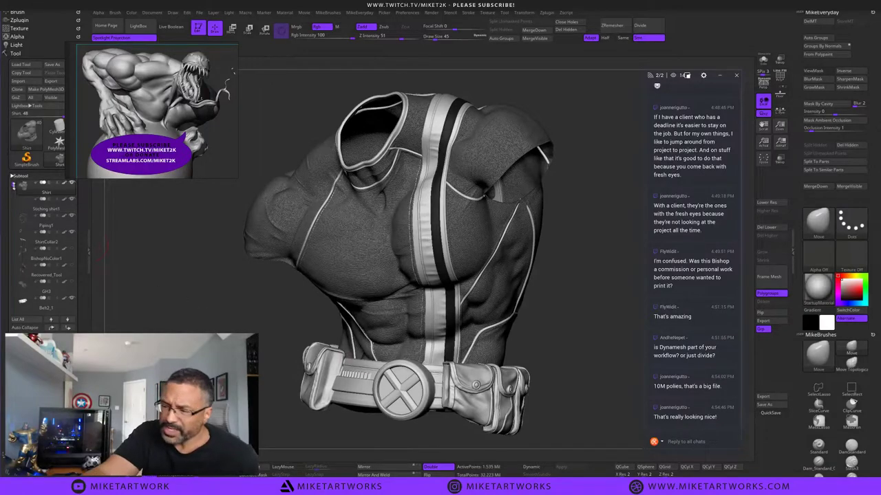
pyautogui.moveTo(12, 185); pyautogui.dragTo(13, 188)
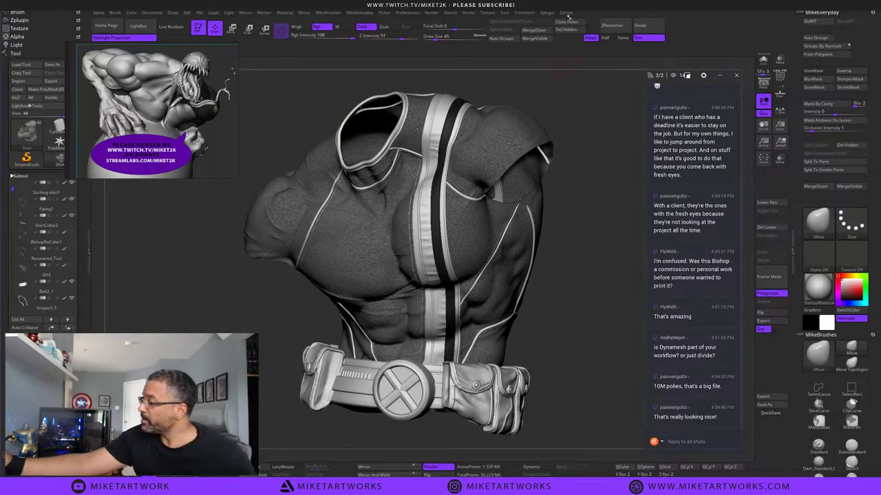
pyautogui.click(566, 12)
pyautogui.click(546, 12)
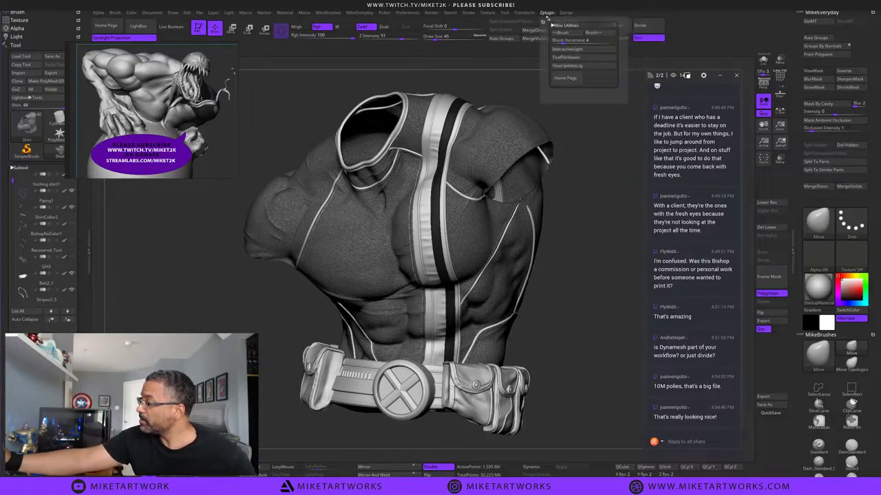
pyautogui.click(543, 22)
pyautogui.moveTo(548, 371); pyautogui.dragTo(577, 368)
pyautogui.moveTo(13, 189); pyautogui.dragTo(15, 201)
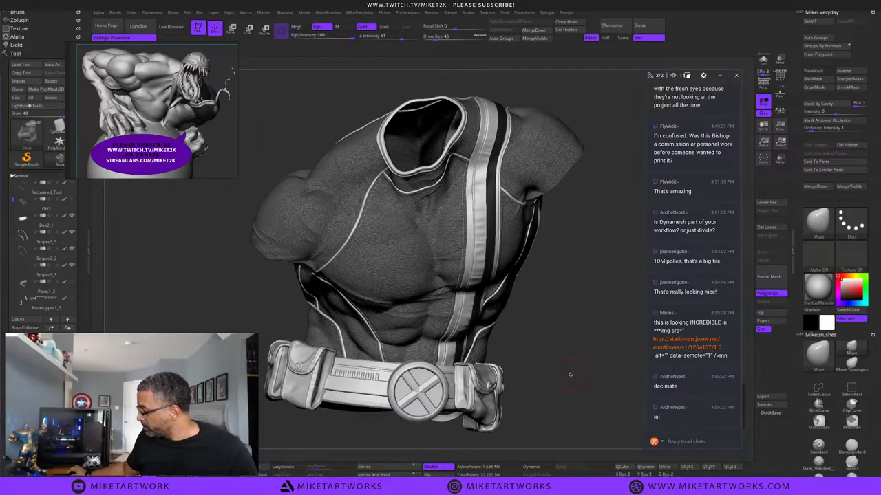
pyautogui.moveTo(567, 379); pyautogui.dragTo(461, 360)
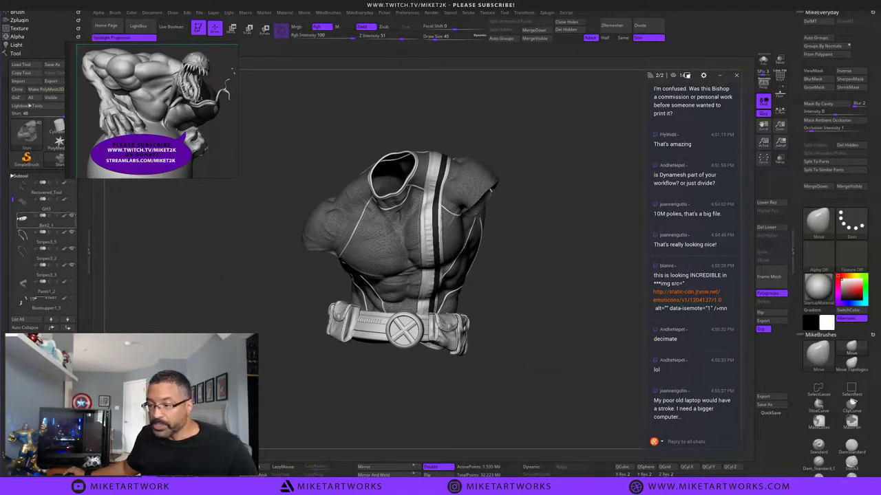
# Select the Stripes3_5 subtool, make all subtools visible again and view the complete figure from both sides.
pyautogui.click(38, 235)
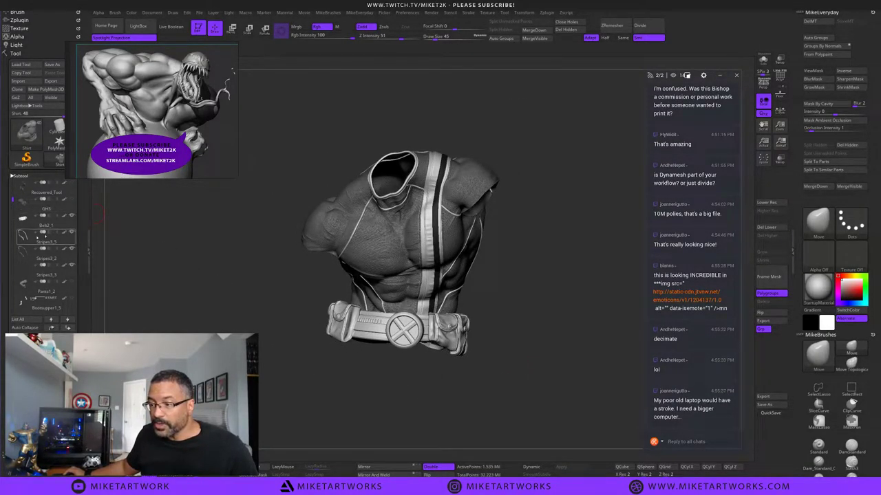
pyautogui.click(56, 242)
pyautogui.keyDown('shift'); pyautogui.click(73, 233); pyautogui.keyUp('shift')
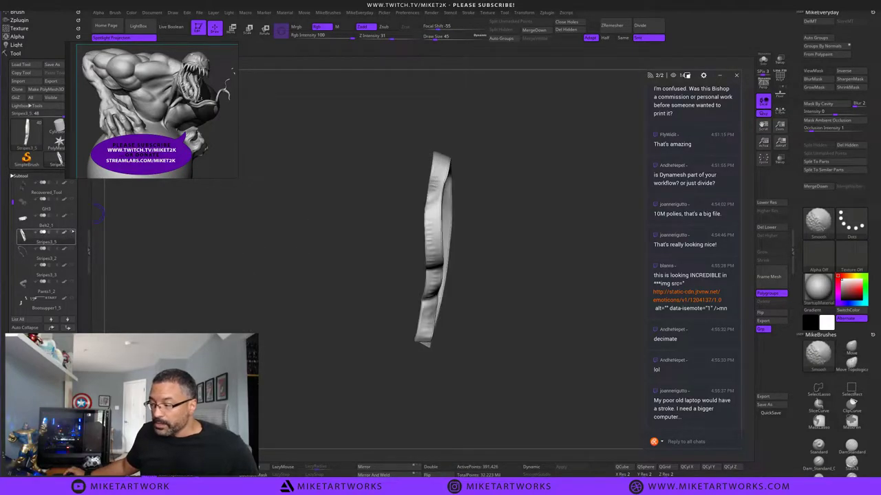
pyautogui.keyDown('shift'); pyautogui.click(72, 232); pyautogui.keyUp('shift')
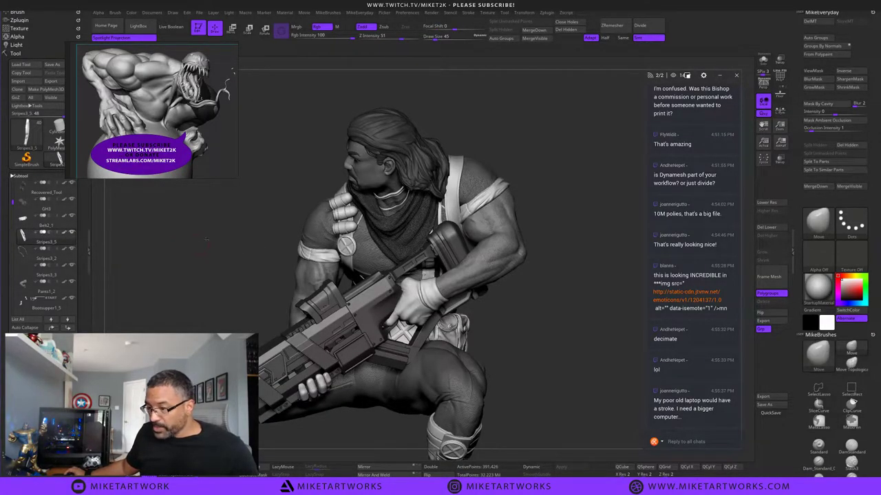
pyautogui.moveTo(206, 239); pyautogui.dragTo(269, 257)
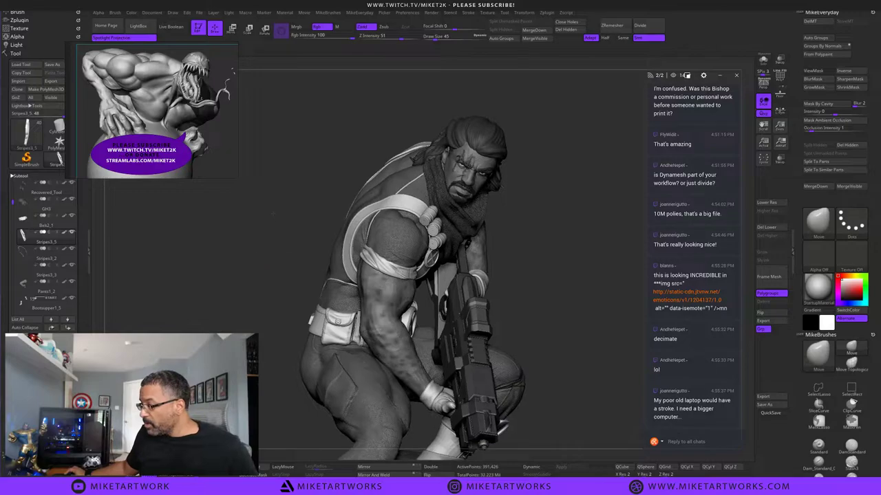
pyautogui.keyDown('alt'); pyautogui.moveTo(273, 213); pyautogui.dragTo(291, 172); pyautogui.keyUp('alt')
pyautogui.moveTo(309, 205); pyautogui.dragTo(263, 216)
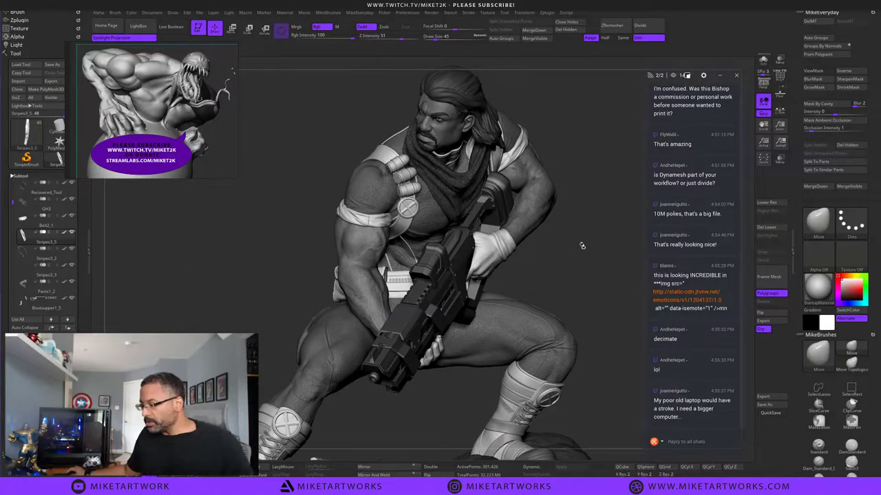
pyautogui.moveTo(586, 267); pyautogui.dragTo(582, 297)
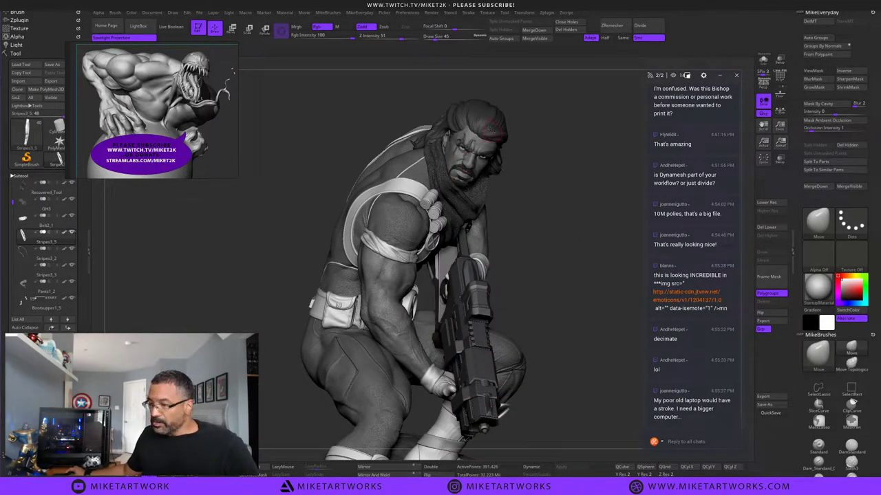
# Hide the GH3 hair subtool, select Belt2_1 and view the bald version of the figure.
pyautogui.keyDown('alt'); pyautogui.click(492, 128); pyautogui.keyUp('alt')
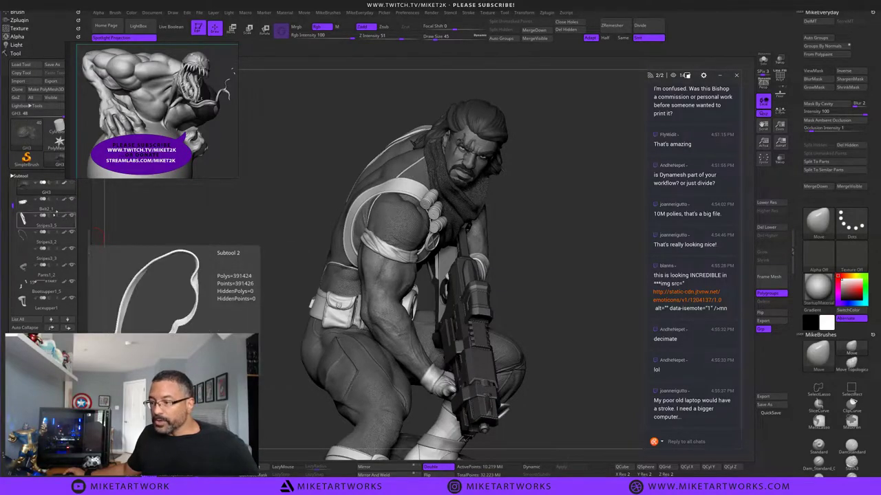
pyautogui.click(55, 206)
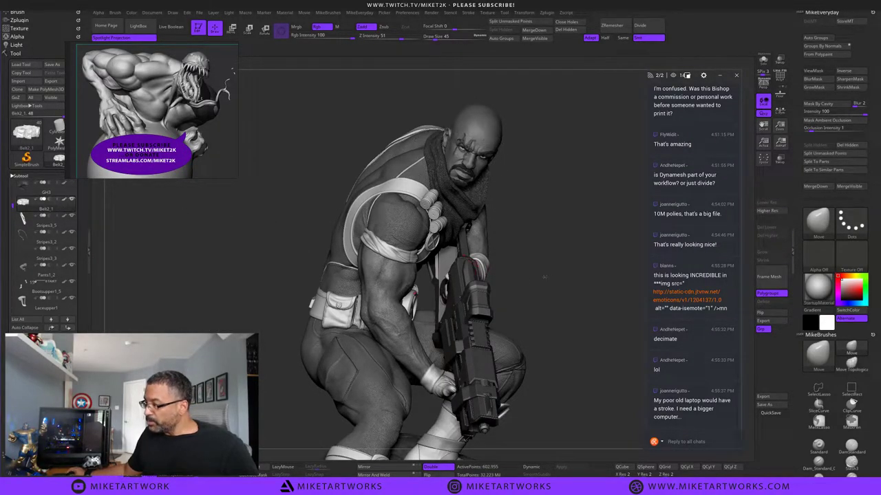
pyautogui.moveTo(543, 278)
pyautogui.mouseDown()
pyautogui.moveTo(559, 282)
pyautogui.moveTo(592, 248)
pyautogui.moveTo(586, 240)
pyautogui.moveTo(595, 253)
pyautogui.moveTo(561, 264)
pyautogui.mouseUp()
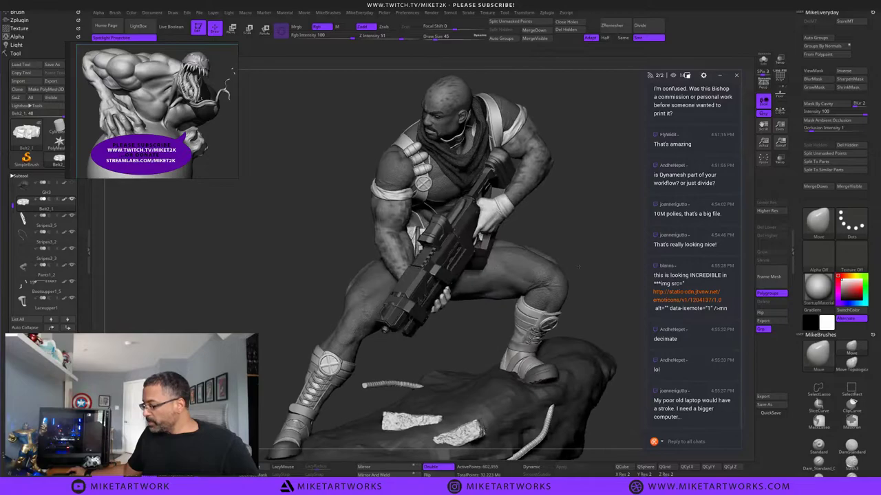
pyautogui.keyDown('alt'); pyautogui.moveTo(613, 283); pyautogui.dragTo(592, 269); pyautogui.keyUp('alt')
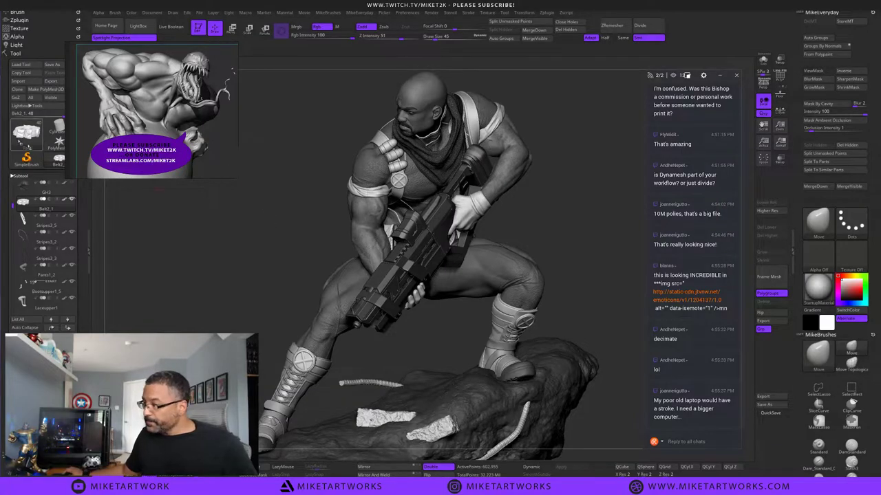
# Save the tool as a ZTL file in the Bishop project's ZTools folder.
pyautogui.click(52, 64)
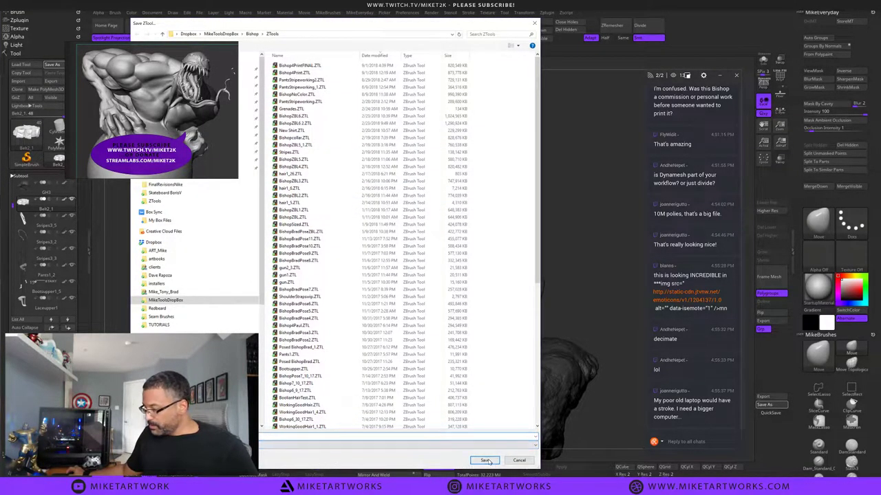
pyautogui.click(485, 460)
pyautogui.click(459, 247)
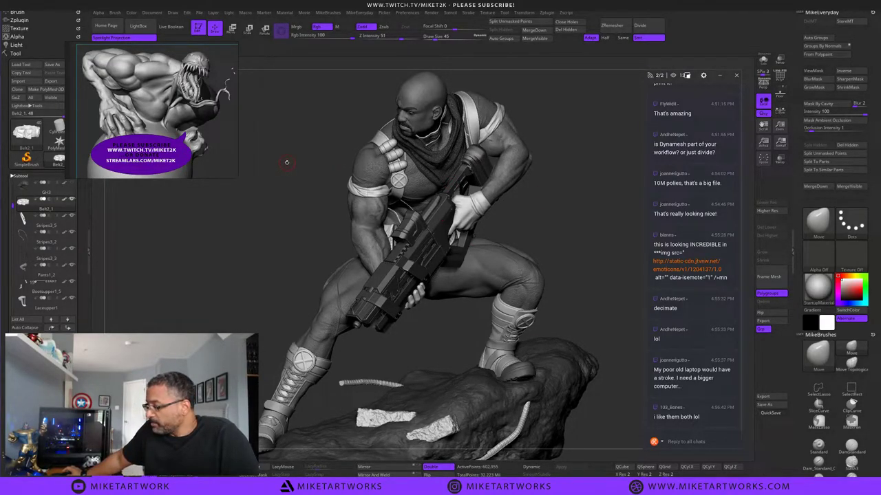
# Make the GH3 hair subtool visible again and check the figure with hair.
pyautogui.click(74, 184)
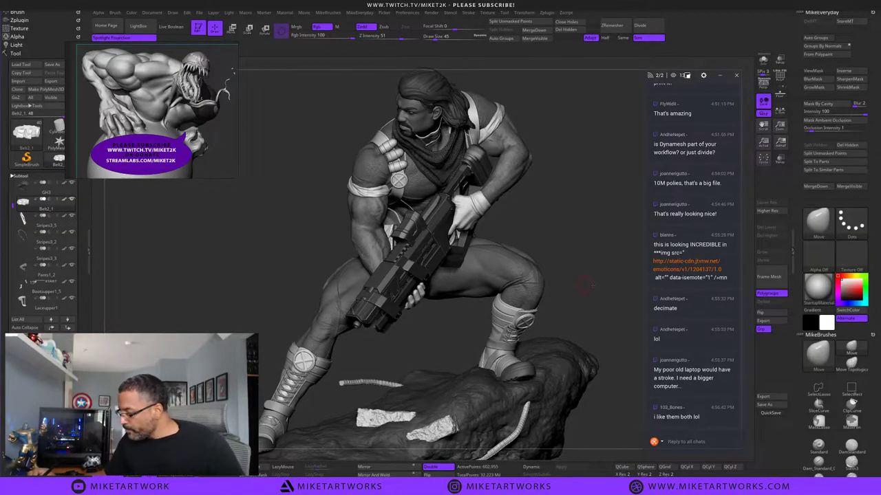
pyautogui.moveTo(588, 283); pyautogui.dragTo(593, 281)
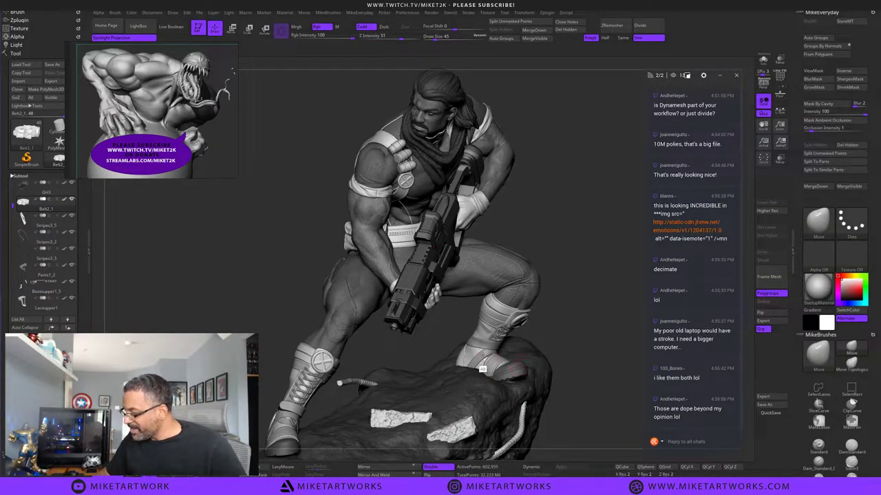
# Select the Laceupper subtool on the boot of the extended leg, frame it and inspect the lacing up close.
pyautogui.keyDown('alt'); pyautogui.click(472, 370); pyautogui.keyUp('alt')
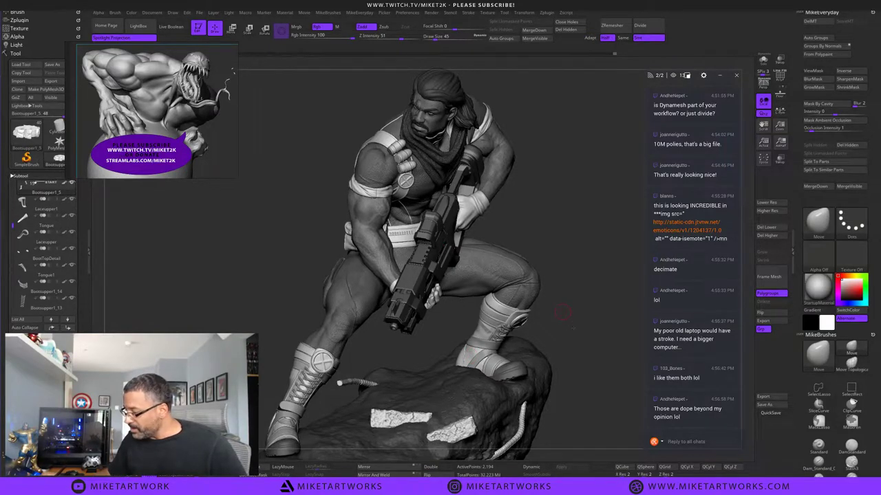
pyautogui.keyDown('alt'); pyautogui.moveTo(573, 328); pyautogui.dragTo(585, 375); pyautogui.keyUp('alt')
pyautogui.keyDown('alt'); pyautogui.moveTo(597, 214); pyautogui.dragTo(594, 195); pyautogui.keyUp('alt')
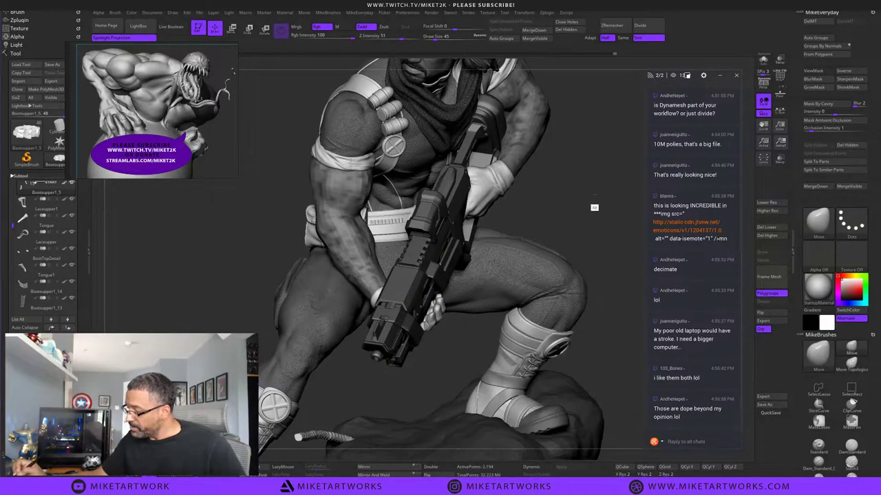
pyautogui.keyDown('alt'); pyautogui.moveTo(595, 234); pyautogui.dragTo(593, 200); pyautogui.keyUp('alt')
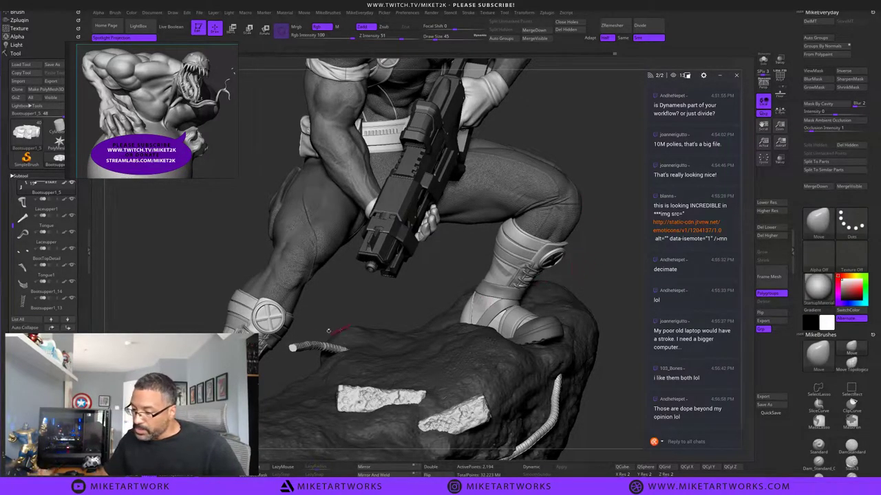
pyautogui.keyDown('alt'); pyautogui.click(246, 317); pyautogui.keyUp('alt')
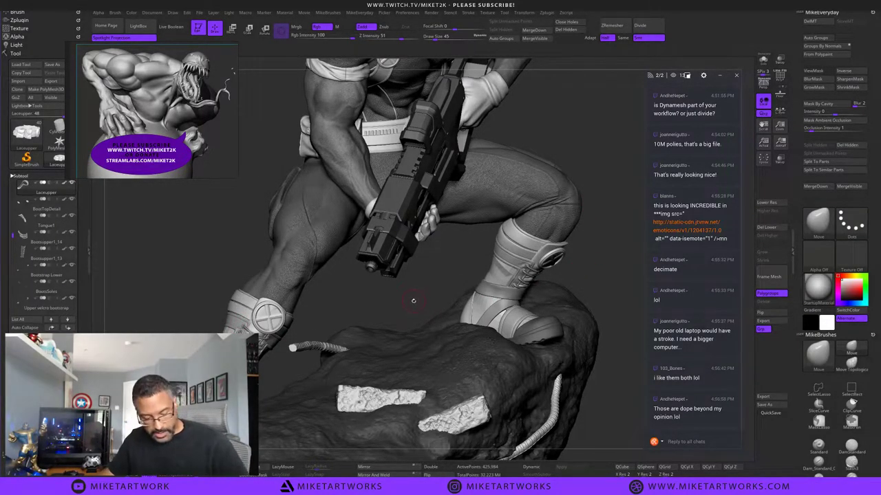
pyautogui.press('f')
pyautogui.press('f')
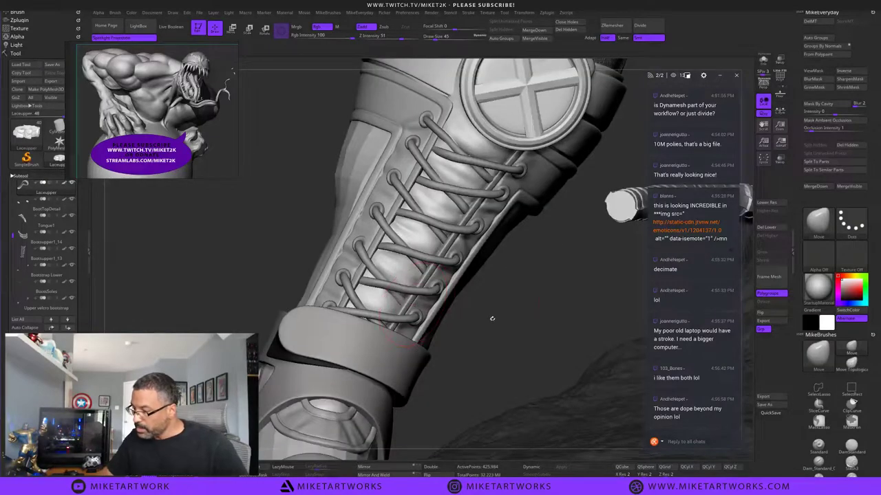
pyautogui.moveTo(516, 288); pyautogui.dragTo(531, 290)
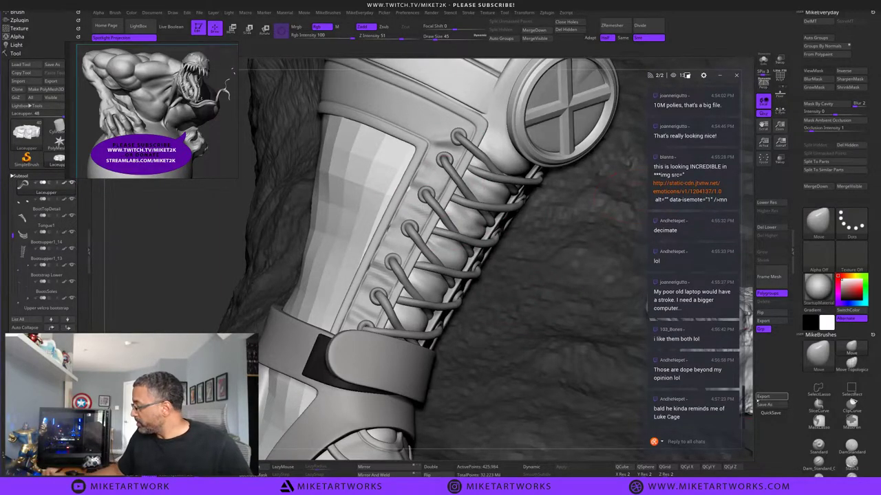
pyautogui.keyDown('alt'); pyautogui.moveTo(750, 353); pyautogui.dragTo(442, 411); pyautogui.keyUp('alt')
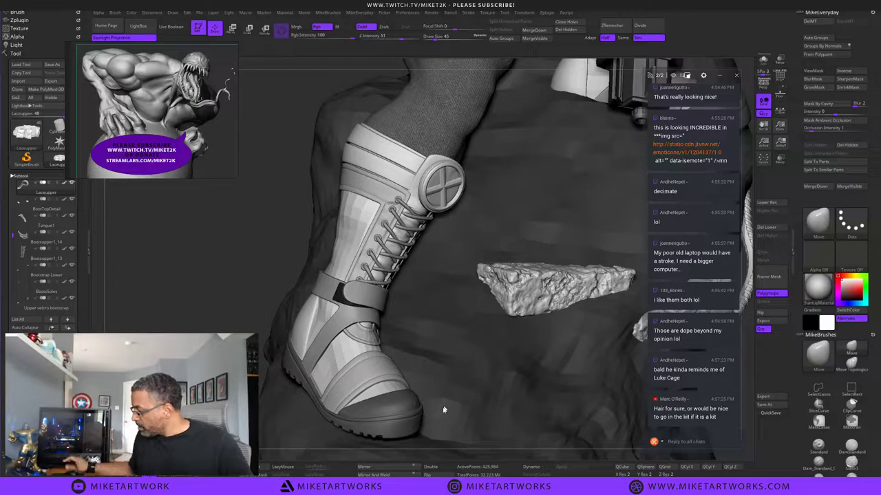
pyautogui.press('f')
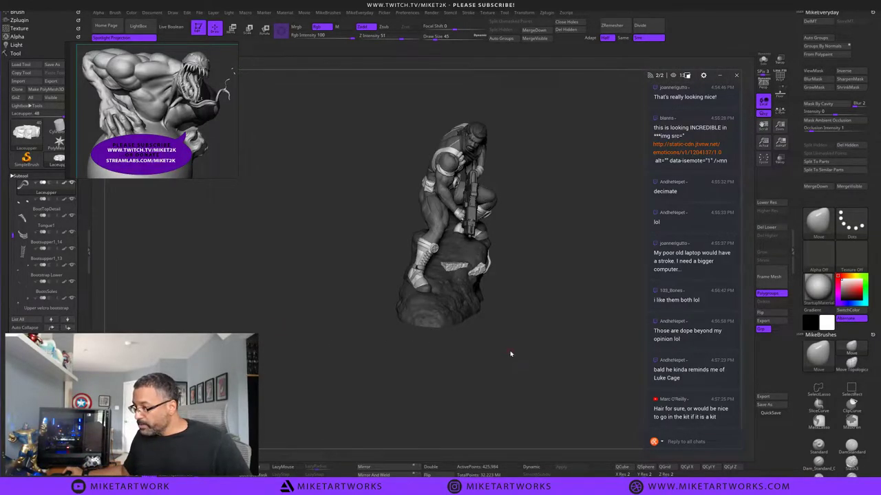
pyautogui.press('f')
pyautogui.press('f')
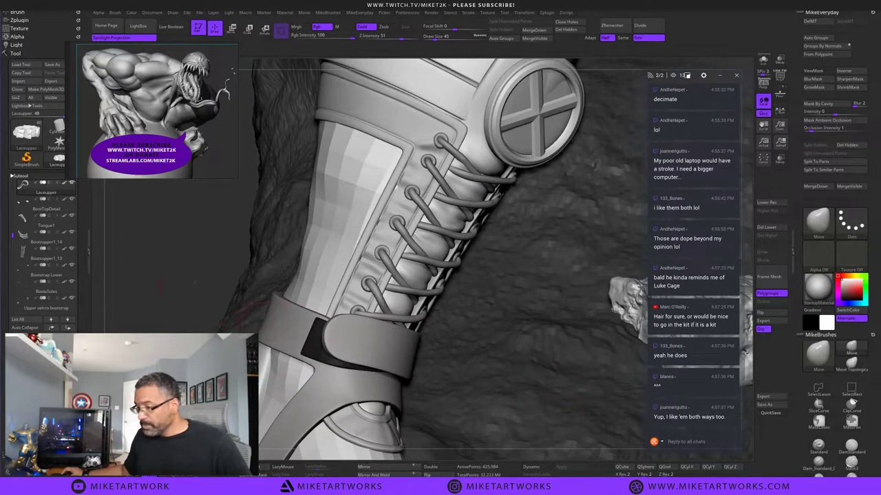
# Select the Laceupper1 subtool on the boot of the bent leg, frame it and turn on Draw Polyframe.
pyautogui.moveTo(195, 282); pyautogui.dragTo(182, 234)
pyautogui.keyDown('alt'); pyautogui.moveTo(553, 216); pyautogui.dragTo(388, 294); pyautogui.keyUp('alt')
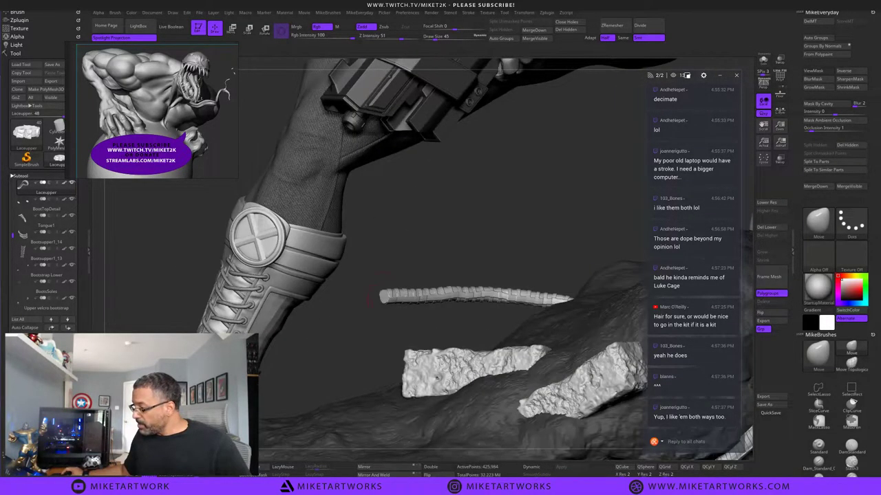
pyautogui.keyDown('alt'); pyautogui.moveTo(424, 212); pyautogui.dragTo(385, 289); pyautogui.keyUp('alt')
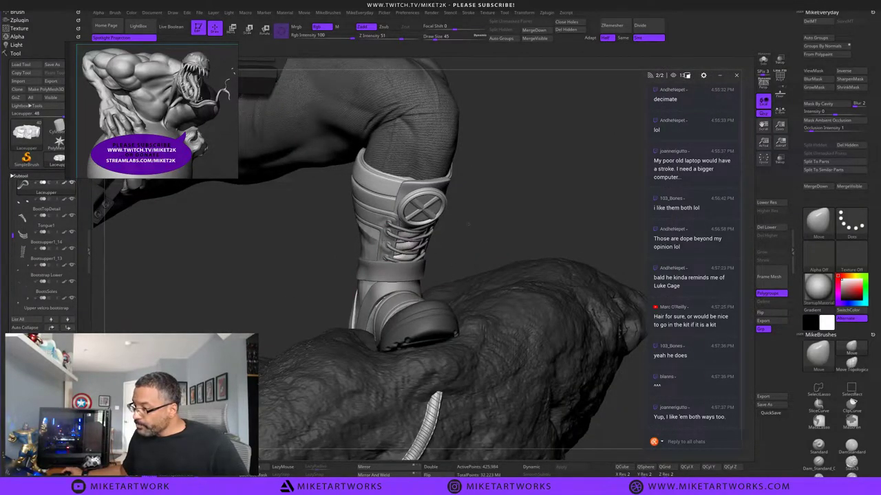
pyautogui.press('Up')
pyautogui.press('Up')
pyautogui.moveTo(484, 266); pyautogui.dragTo(485, 270)
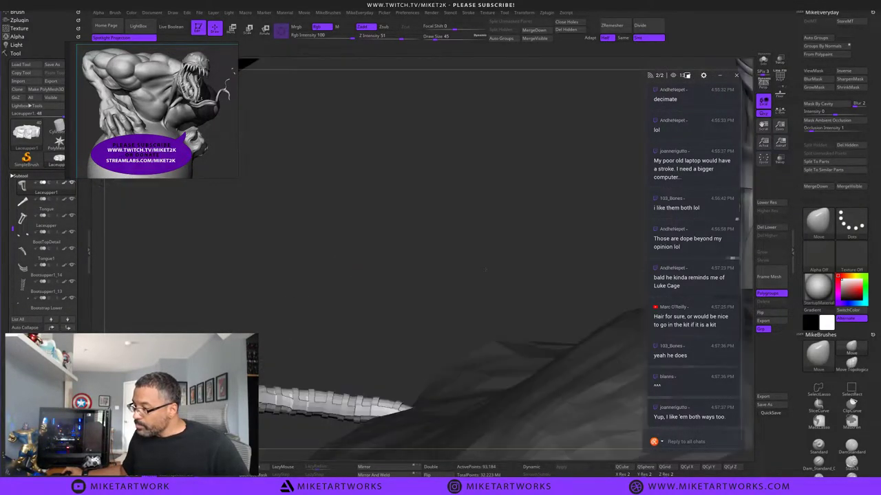
pyautogui.press('f')
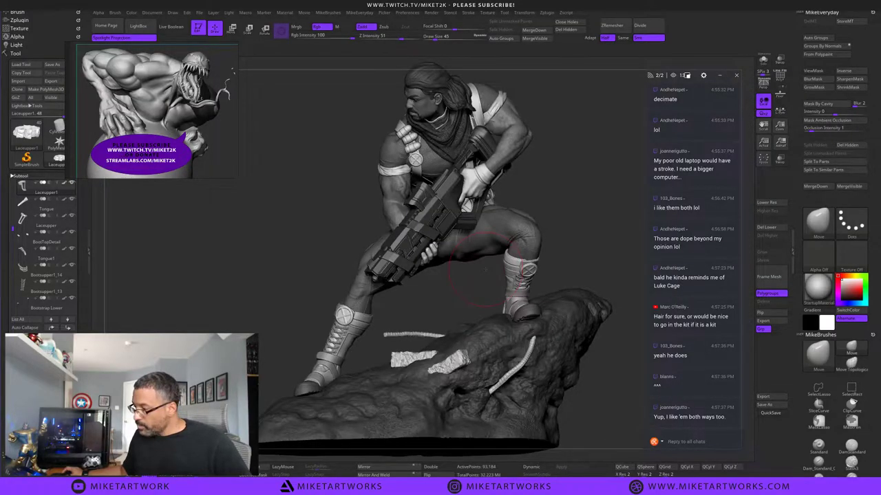
pyautogui.press('f')
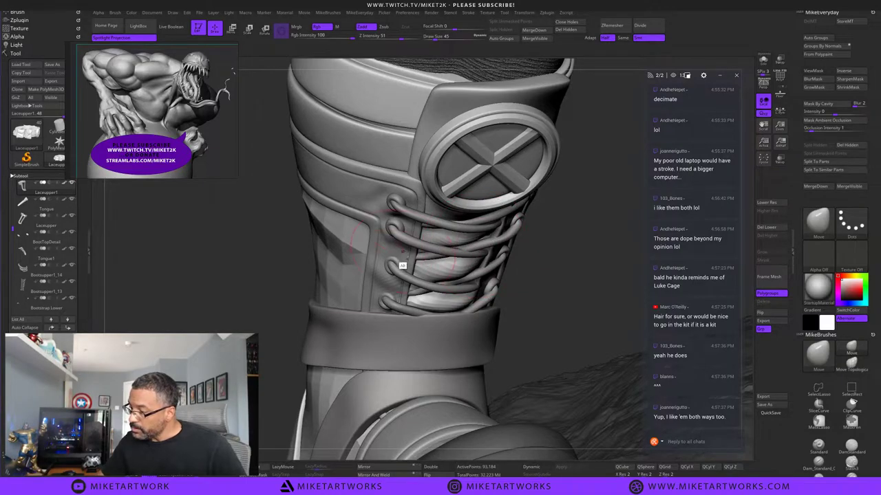
pyautogui.press('space')
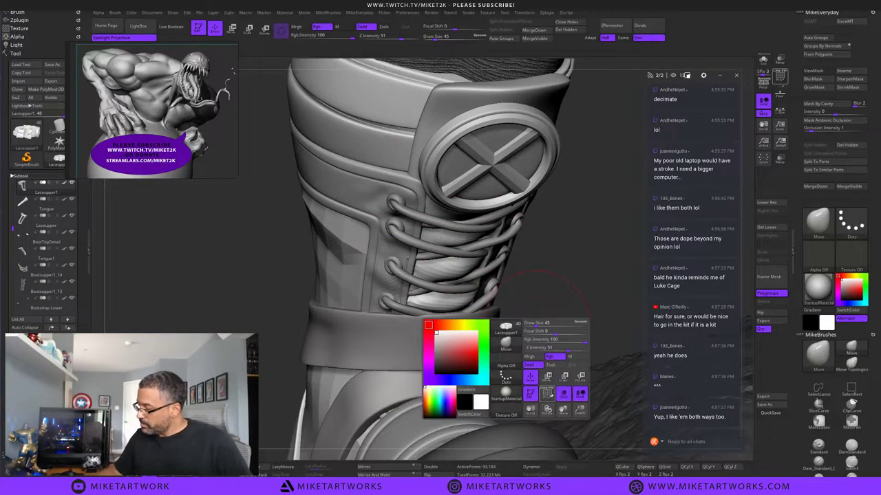
pyautogui.click(549, 397)
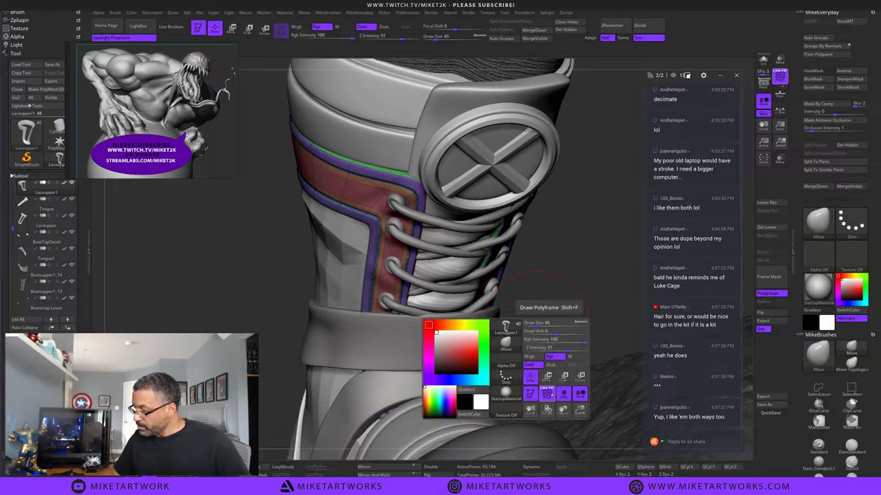
# Turn off the polyframe display and choose the Standard brush with a draw size of 14.
pyautogui.click(549, 396)
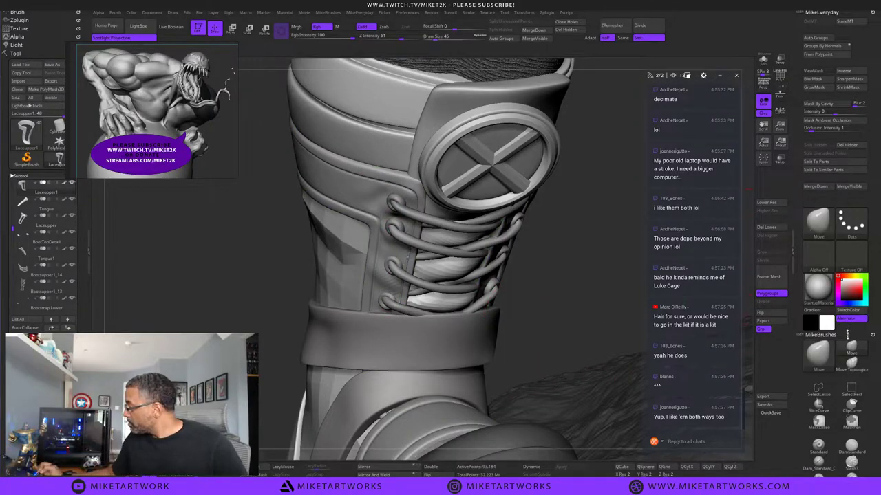
pyautogui.click(817, 447)
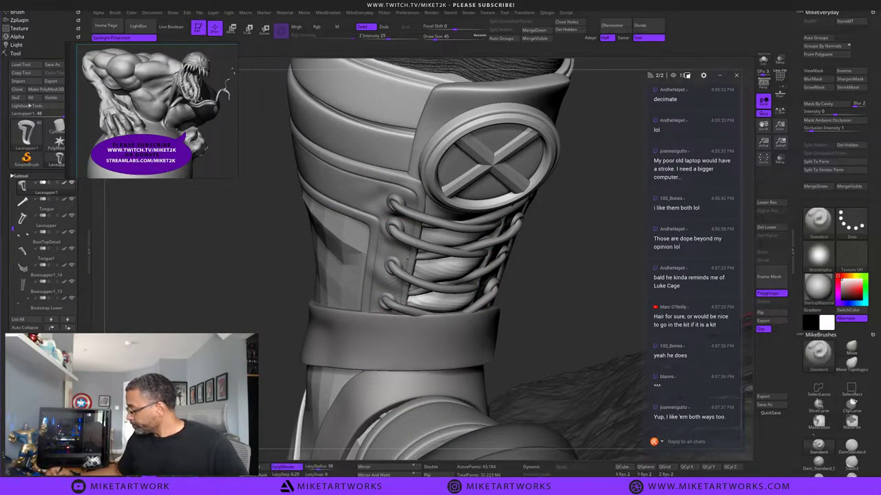
pyautogui.press('s')
pyautogui.moveTo(562, 266); pyautogui.dragTo(557, 265)
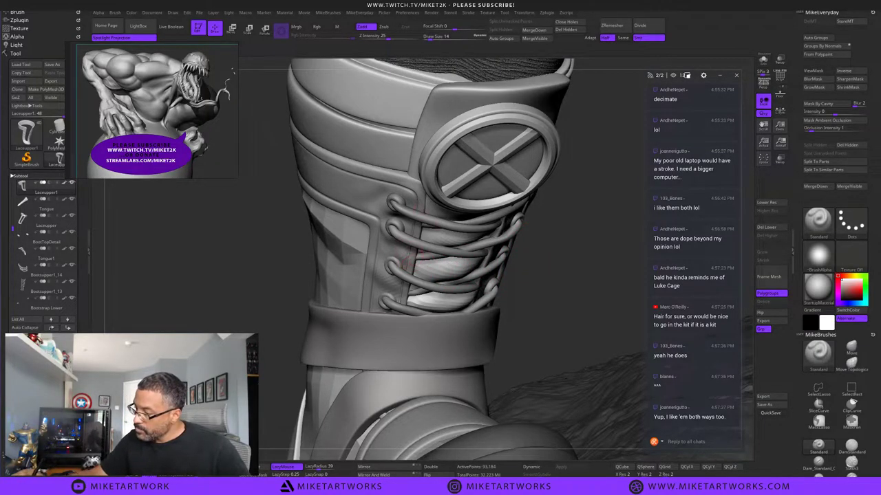
# Sculpt pull creases around the lace holes on one side of the Laceupper1 panel, undoing the last two strokes.
pyautogui.moveTo(585, 275); pyautogui.dragTo(590, 259)
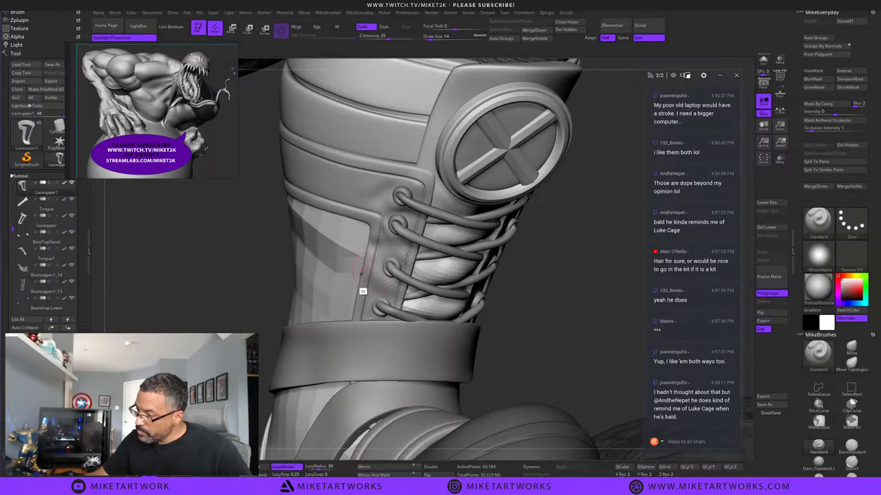
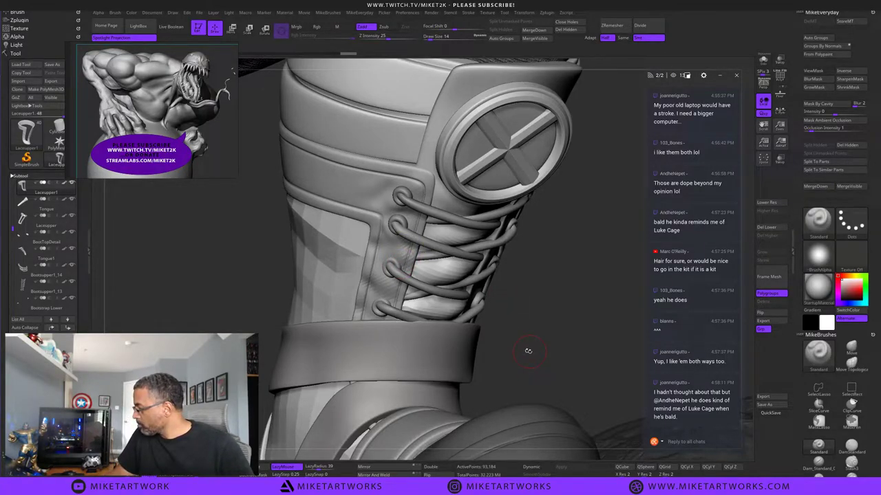
pyautogui.moveTo(561, 304); pyautogui.dragTo(545, 311)
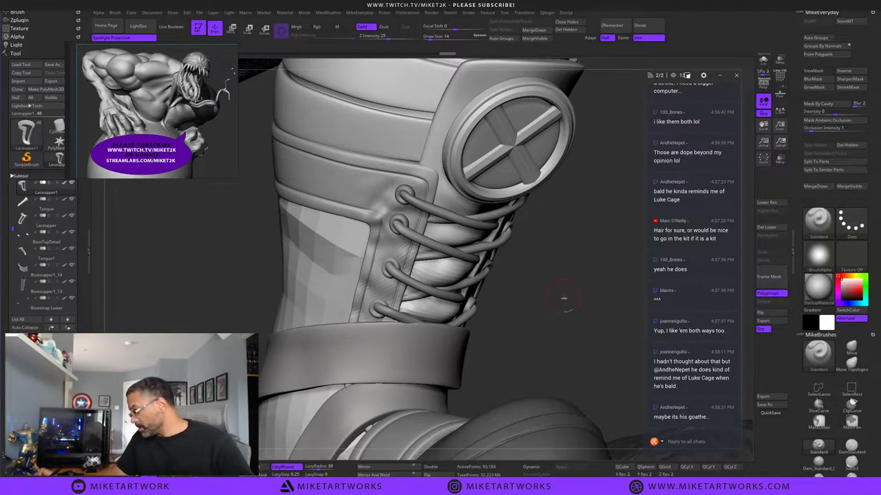
pyautogui.press('ctrl')
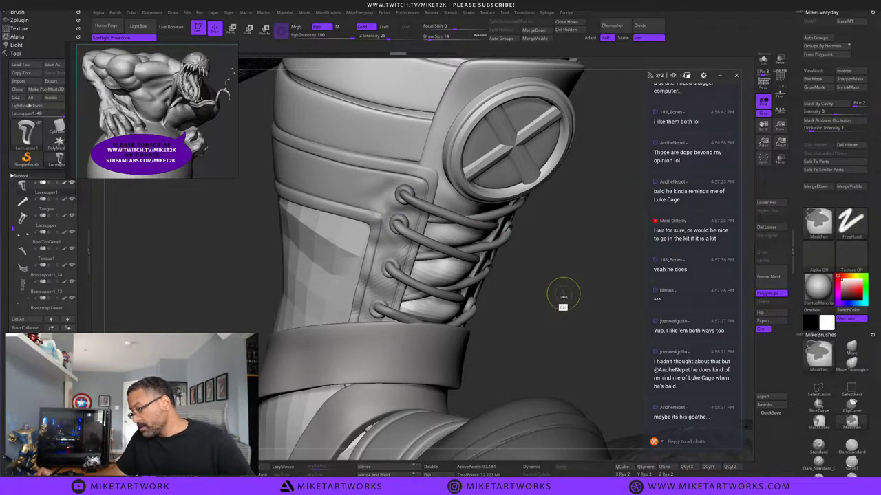
pyautogui.hotkey('ctrl', 'z')
pyautogui.hotkey('ctrl', 'z')
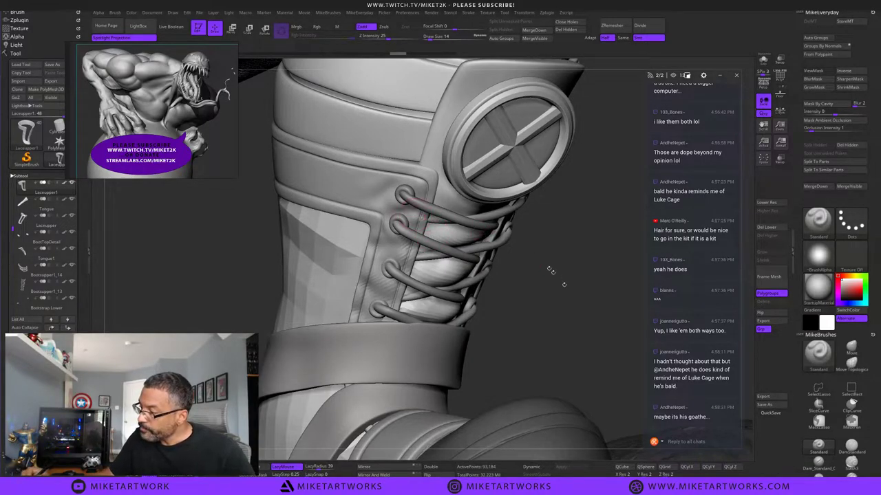
# Sculpt dents and pull creases around the lace holes on the opposite side of the lace panel, undoing the last stroke.
pyautogui.moveTo(606, 301); pyautogui.dragTo(568, 290)
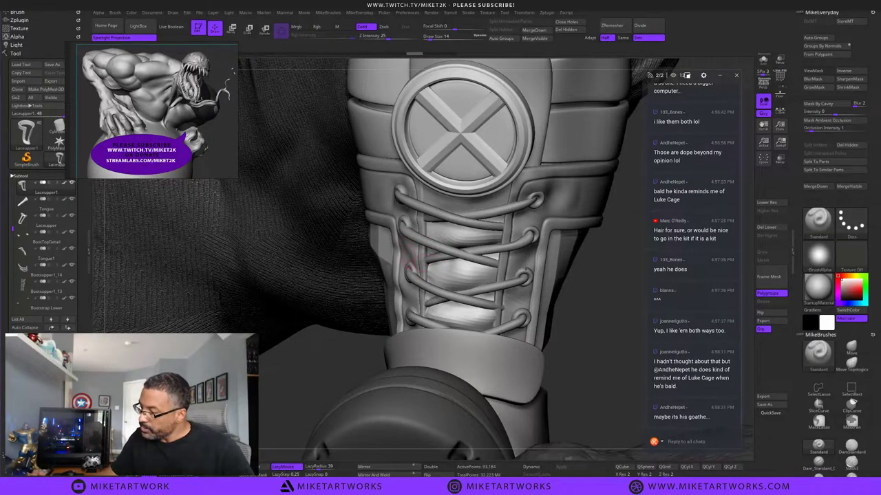
pyautogui.keyDown('alt'); pyautogui.moveTo(599, 332); pyautogui.dragTo(529, 356); pyautogui.keyUp('alt')
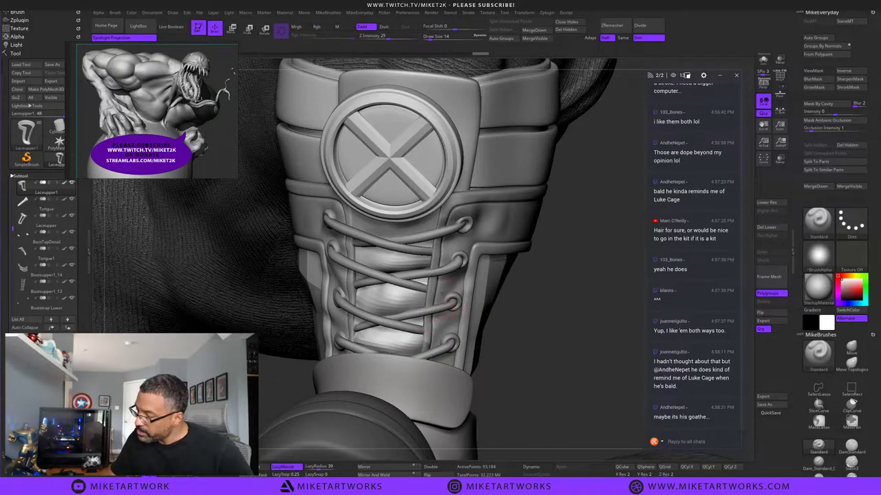
pyautogui.moveTo(548, 307); pyautogui.dragTo(469, 310)
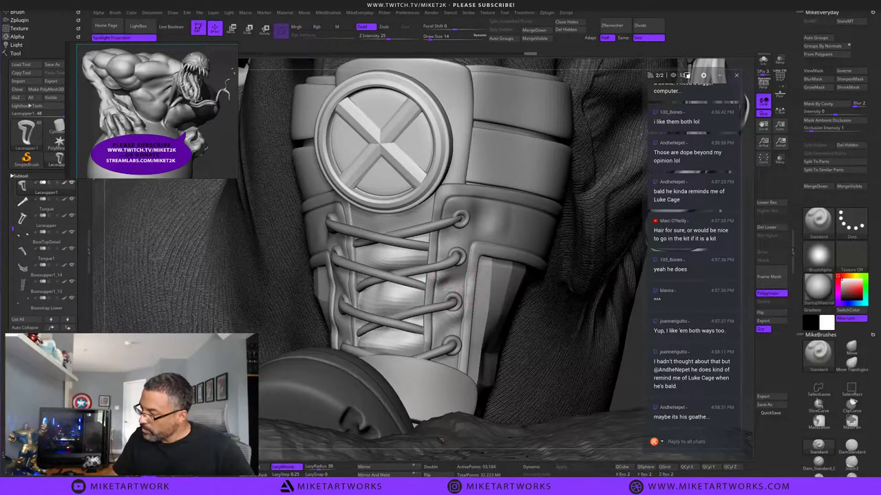
pyautogui.press('shift')
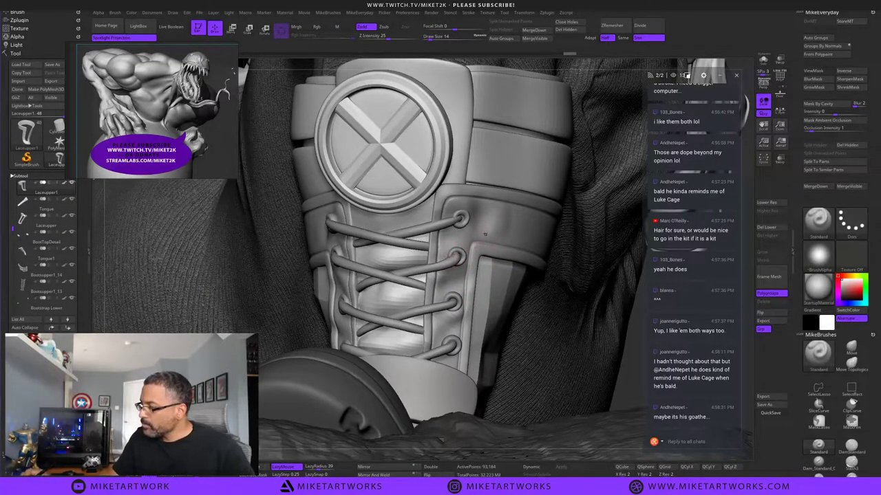
pyautogui.moveTo(447, 235); pyautogui.dragTo(462, 245)
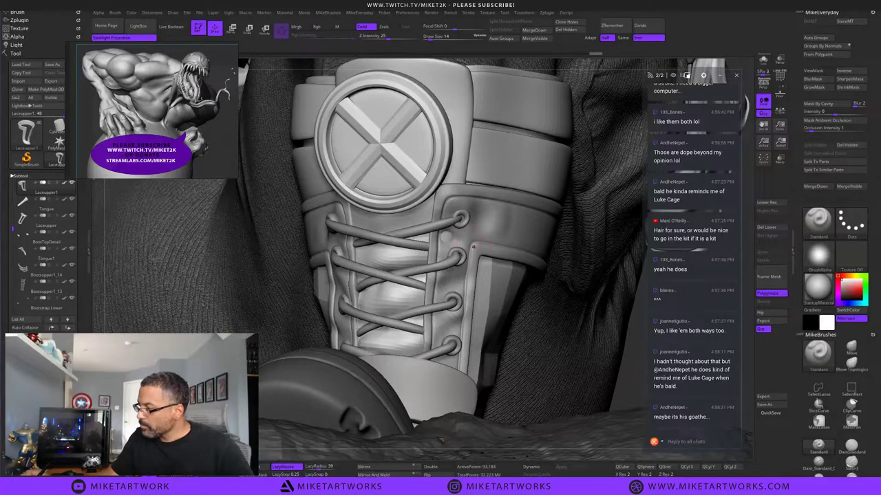
pyautogui.press('ctrl')
pyautogui.hotkey('ctrl', 'z')
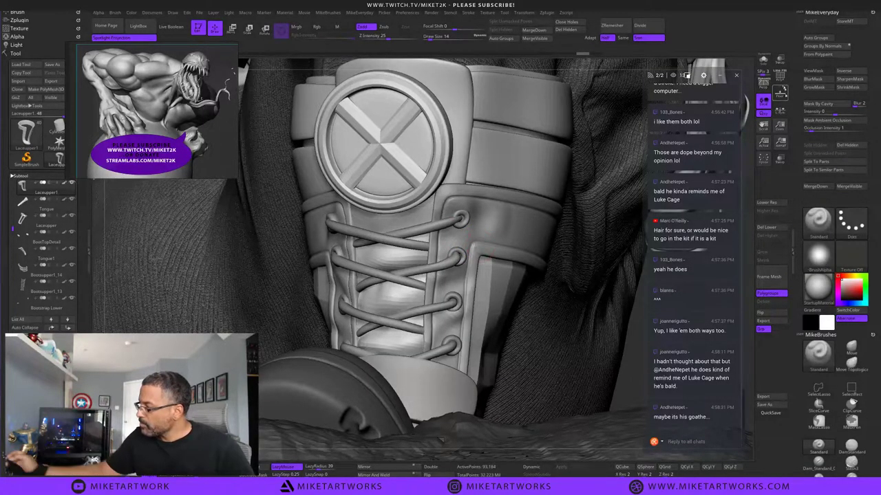
# Isolate the Laceupper1 subtool in Solo mode and smooth the creases at its upper corner and lower down the strip.
pyautogui.click(763, 60)
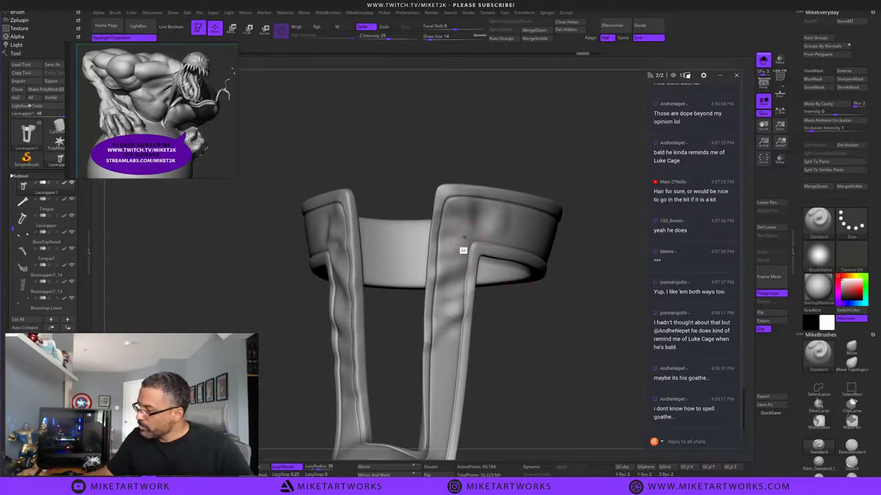
pyautogui.moveTo(522, 350)
pyautogui.mouseDown()
pyautogui.moveTo(512, 344)
pyautogui.moveTo(521, 330)
pyautogui.moveTo(492, 333)
pyautogui.moveTo(527, 318)
pyautogui.moveTo(530, 305)
pyautogui.mouseUp()
pyautogui.press('shift')
pyautogui.keyDown('shift'); pyautogui.moveTo(444, 229); pyautogui.dragTo(469, 223); pyautogui.keyUp('shift')
pyautogui.moveTo(457, 370)
pyautogui.keyDown('shift'); pyautogui.mouseDown()
pyautogui.moveTo(454, 361)
pyautogui.moveTo(452, 371)
pyautogui.mouseUp(); pyautogui.keyUp('shift')
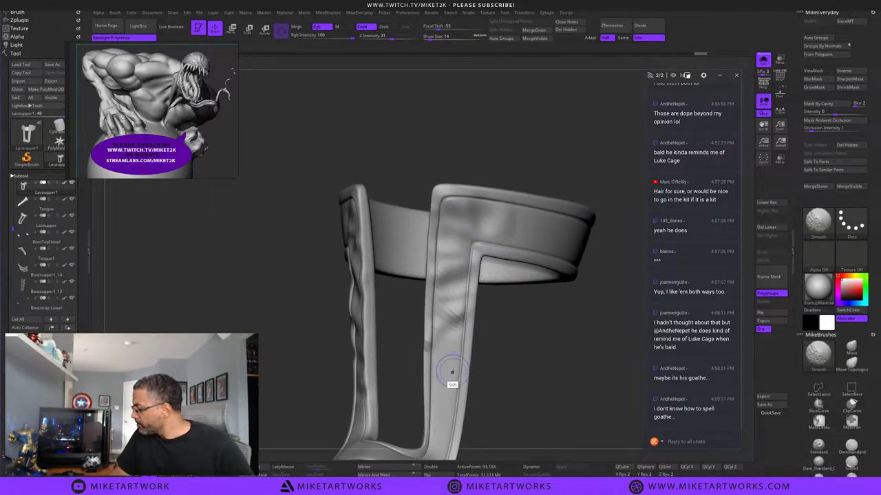
# Smooth the dents along the vertical strip of the lace panel and check both sides of the piece.
pyautogui.moveTo(499, 347)
pyautogui.mouseDown()
pyautogui.moveTo(493, 351)
pyautogui.moveTo(503, 334)
pyautogui.mouseUp()
pyautogui.press('shift')
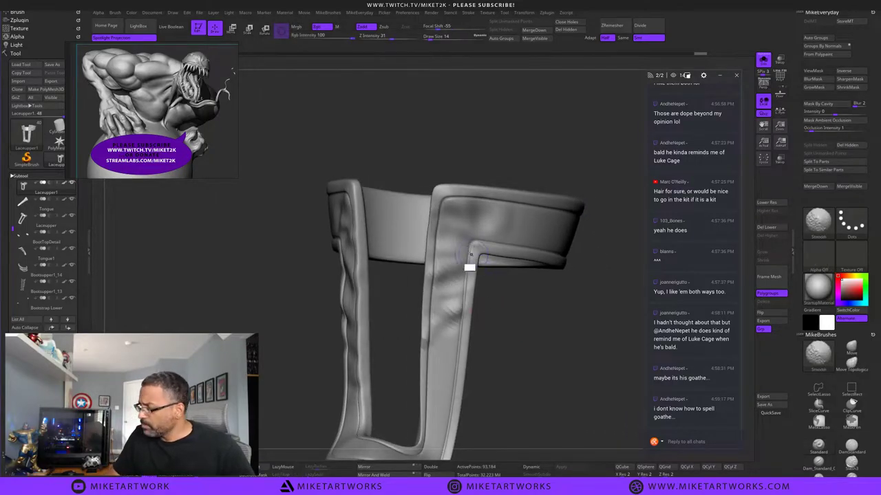
pyautogui.moveTo(450, 271)
pyautogui.keyDown('shift'); pyautogui.mouseDown()
pyautogui.moveTo(451, 326)
pyautogui.moveTo(438, 369)
pyautogui.moveTo(442, 363)
pyautogui.mouseUp(); pyautogui.keyUp('shift')
pyautogui.moveTo(527, 359); pyautogui.dragTo(525, 359)
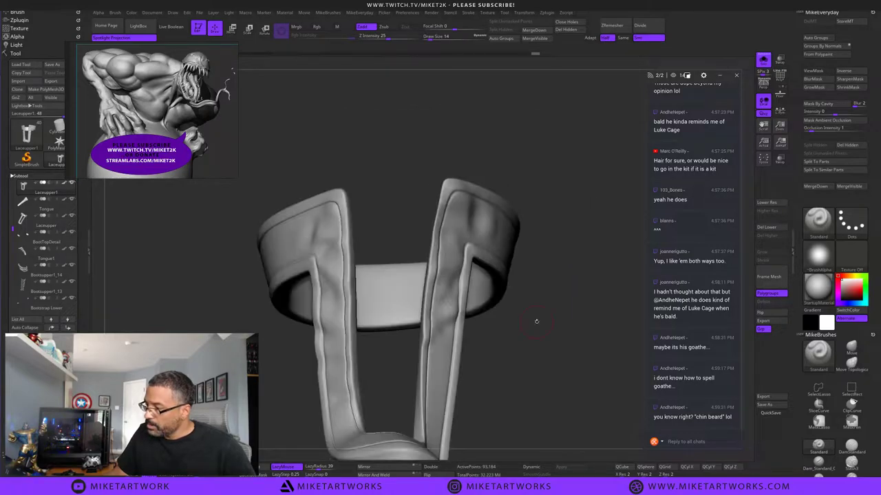
pyautogui.moveTo(574, 311); pyautogui.dragTo(562, 329)
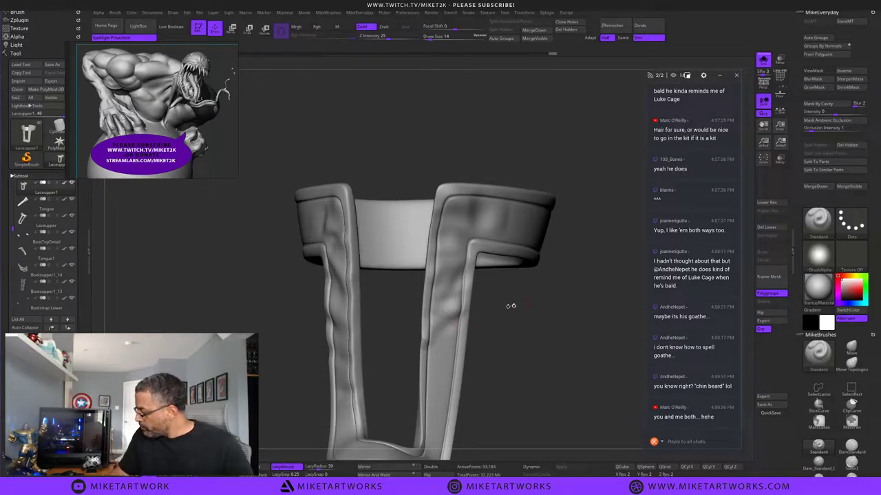
# Carve further creases into the upper corner of the lace panel's front strip and soften them with the Smooth brush.
pyautogui.moveTo(511, 306)
pyautogui.mouseDown()
pyautogui.moveTo(469, 308)
pyautogui.moveTo(502, 311)
pyautogui.moveTo(451, 287)
pyautogui.moveTo(460, 218)
pyautogui.moveTo(472, 219)
pyautogui.mouseUp()
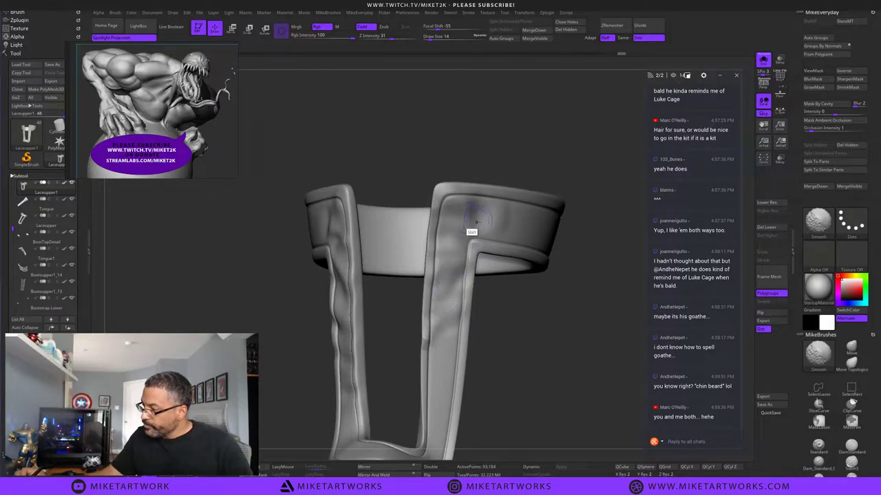
pyautogui.moveTo(593, 156); pyautogui.dragTo(551, 144)
pyautogui.keyDown('alt'); pyautogui.moveTo(440, 196); pyautogui.dragTo(466, 227); pyautogui.keyUp('alt')
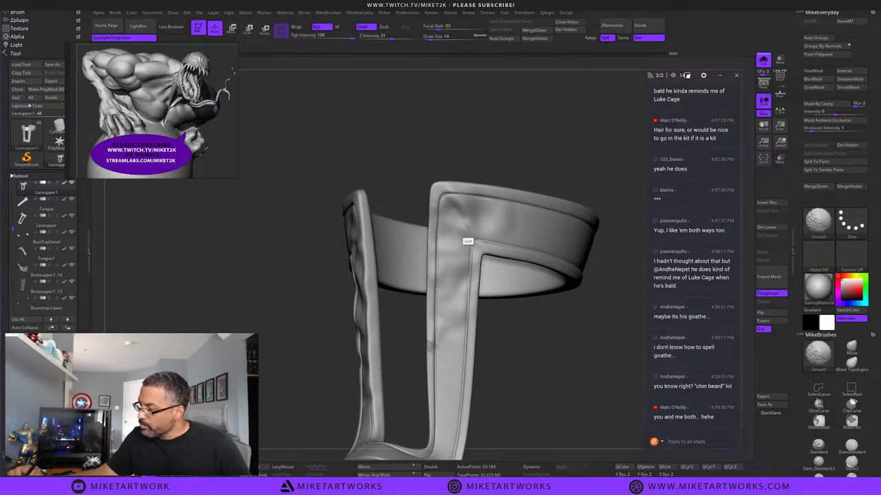
pyautogui.moveTo(565, 323)
pyautogui.mouseDown()
pyautogui.moveTo(533, 323)
pyautogui.moveTo(549, 320)
pyautogui.mouseUp()
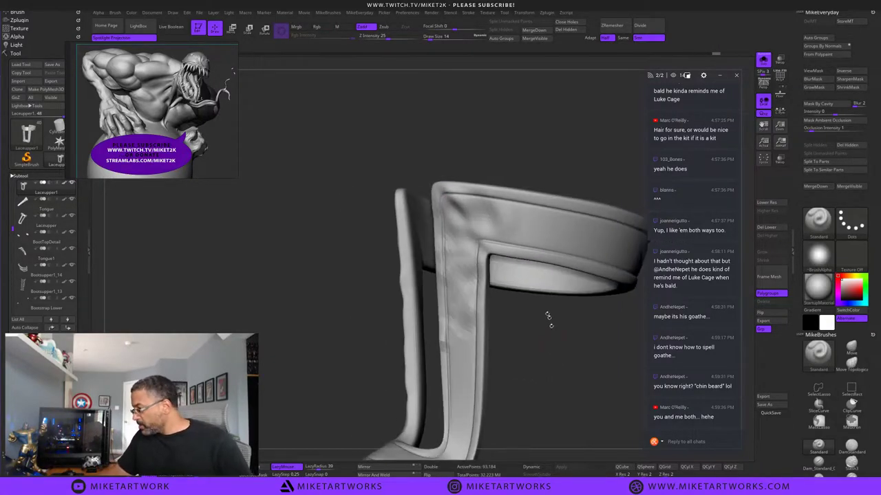
pyautogui.press('shift')
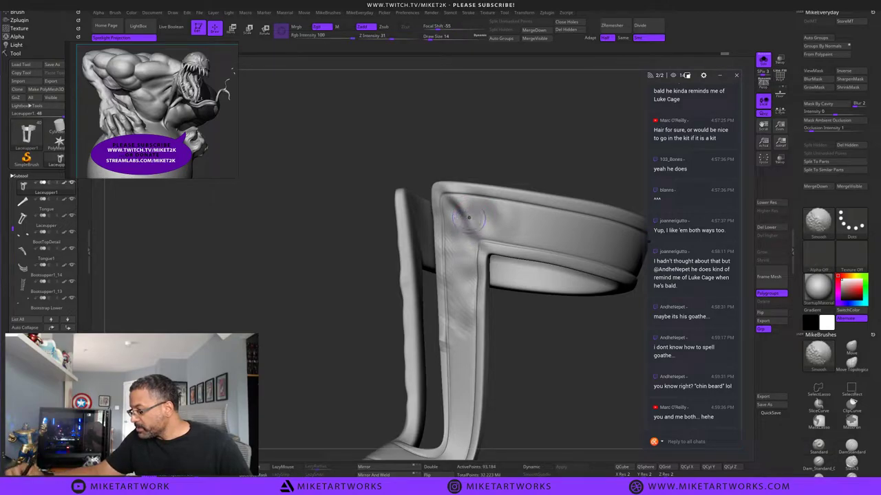
# Refine the dented upper corner of the isolated lace panel with the Standard brush at draw size 14 and smooth it.
pyautogui.keyDown('shift'); pyautogui.moveTo(466, 210); pyautogui.dragTo(478, 245); pyautogui.keyUp('shift')
pyautogui.moveTo(533, 351)
pyautogui.mouseDown()
pyautogui.moveTo(506, 375)
pyautogui.moveTo(520, 385)
pyautogui.moveTo(452, 419)
pyautogui.mouseUp()
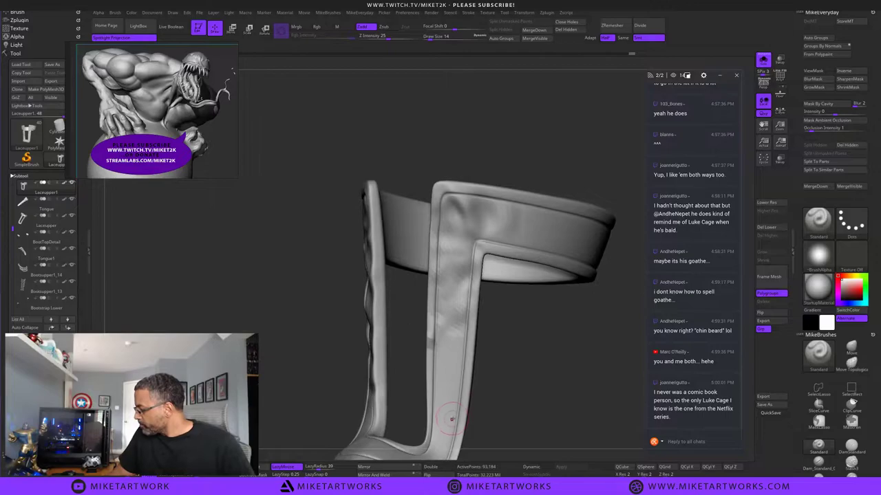
pyautogui.press('shift')
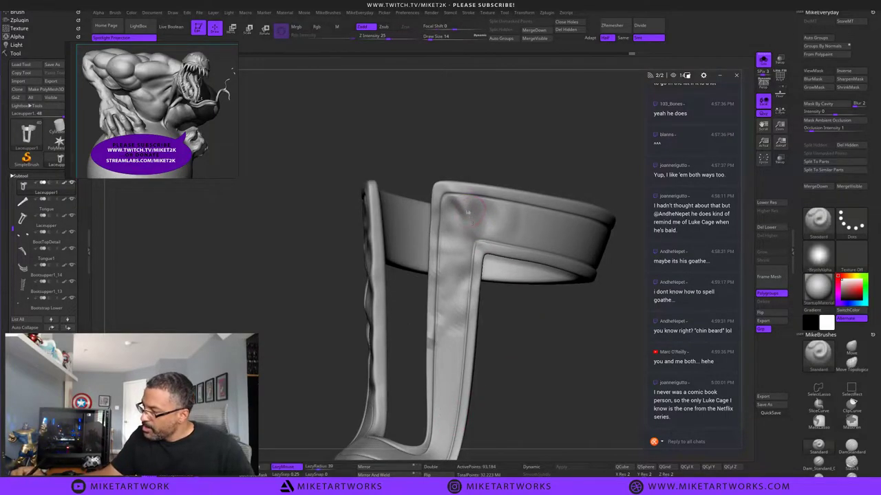
pyautogui.moveTo(466, 211)
pyautogui.mouseDown()
pyautogui.moveTo(482, 218)
pyautogui.moveTo(471, 212)
pyautogui.mouseUp()
pyautogui.press('shift')
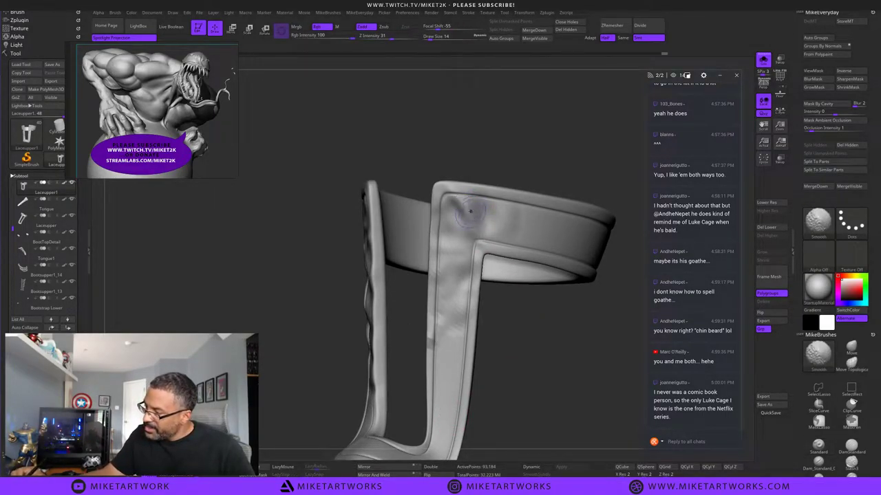
pyautogui.moveTo(553, 381)
pyautogui.mouseDown()
pyautogui.moveTo(573, 368)
pyautogui.moveTo(560, 357)
pyautogui.mouseUp()
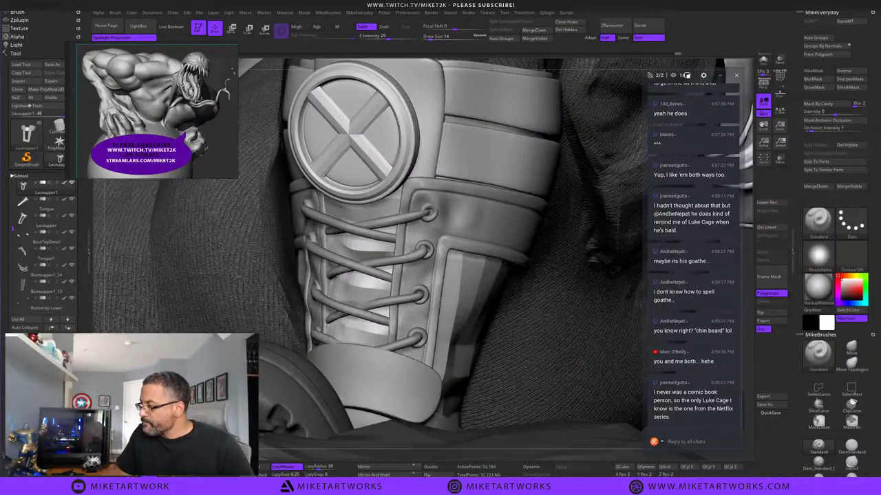
# Reshape the lace panel's upper edge below the boot strap with the Move brush at draw size 51, leaving no mask.
pyautogui.moveTo(592, 352); pyautogui.dragTo(548, 325)
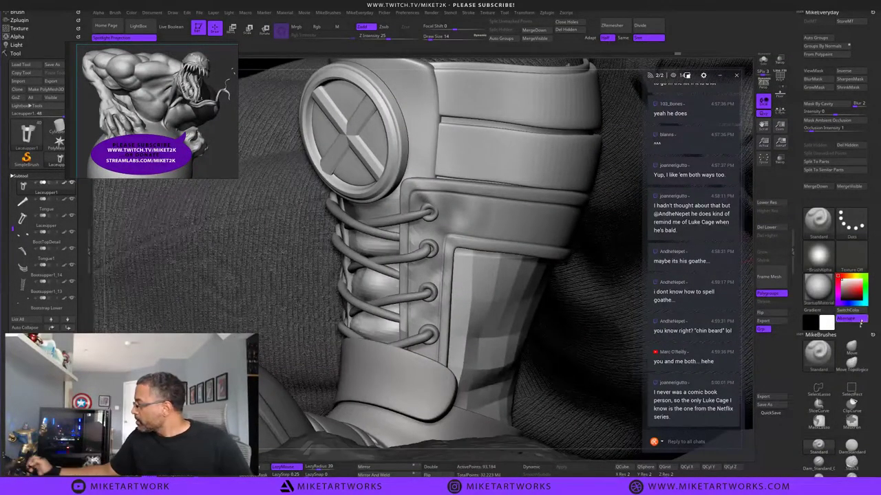
pyautogui.click(850, 347)
pyautogui.press('s')
pyautogui.moveTo(577, 292)
pyautogui.mouseDown()
pyautogui.moveTo(590, 293)
pyautogui.moveTo(582, 292)
pyautogui.mouseUp()
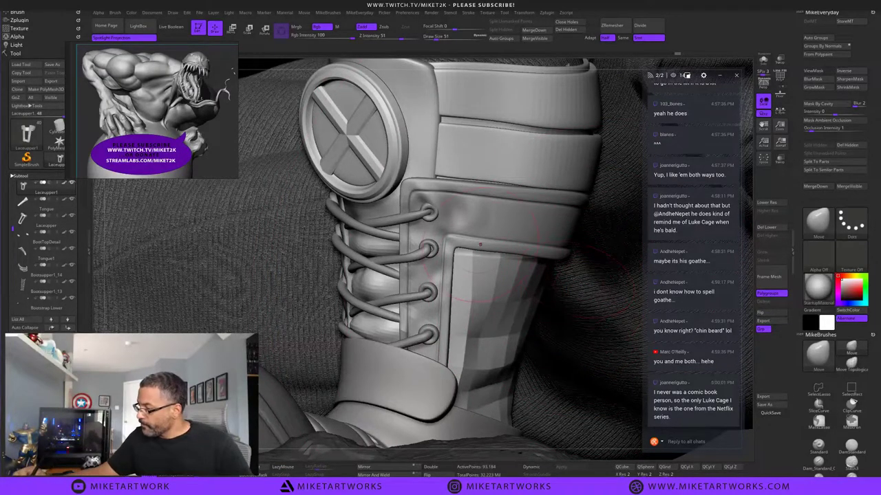
pyautogui.keyDown('ctrl'); pyautogui.moveTo(471, 267); pyautogui.dragTo(406, 183); pyautogui.keyUp('ctrl')
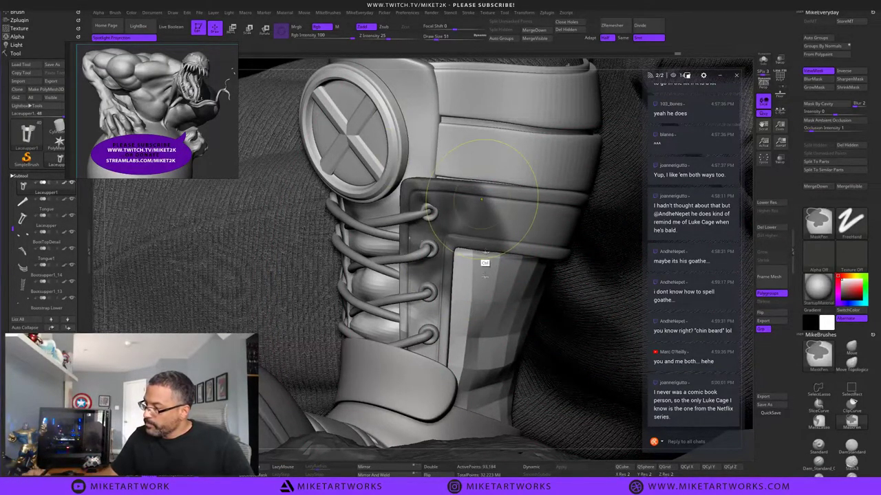
pyautogui.keyDown('ctrl'); pyautogui.moveTo(485, 252); pyautogui.dragTo(483, 271); pyautogui.keyUp('ctrl')
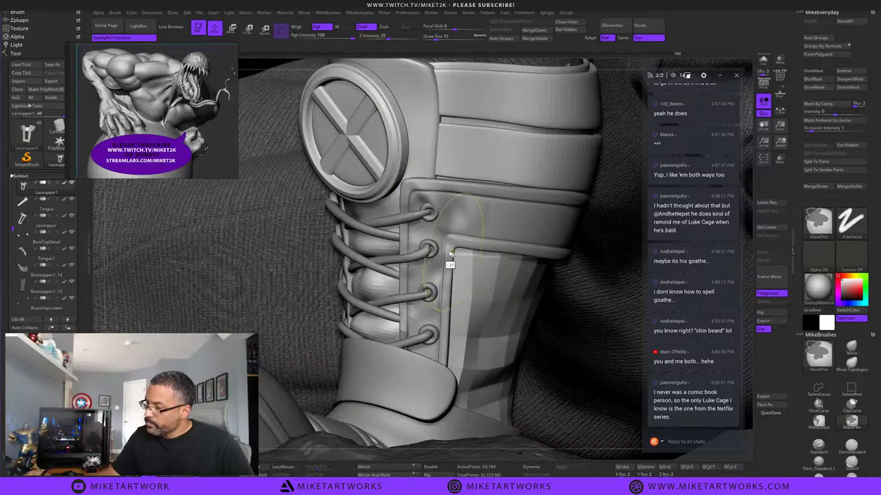
pyautogui.keyDown('ctrl'); pyautogui.click(413, 274); pyautogui.keyUp('ctrl')
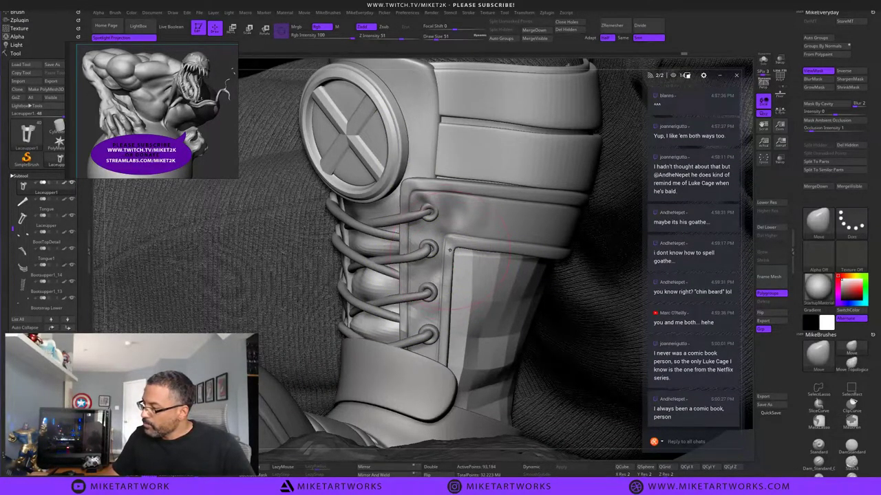
pyautogui.keyDown('ctrl'); pyautogui.click(420, 265); pyautogui.keyUp('ctrl')
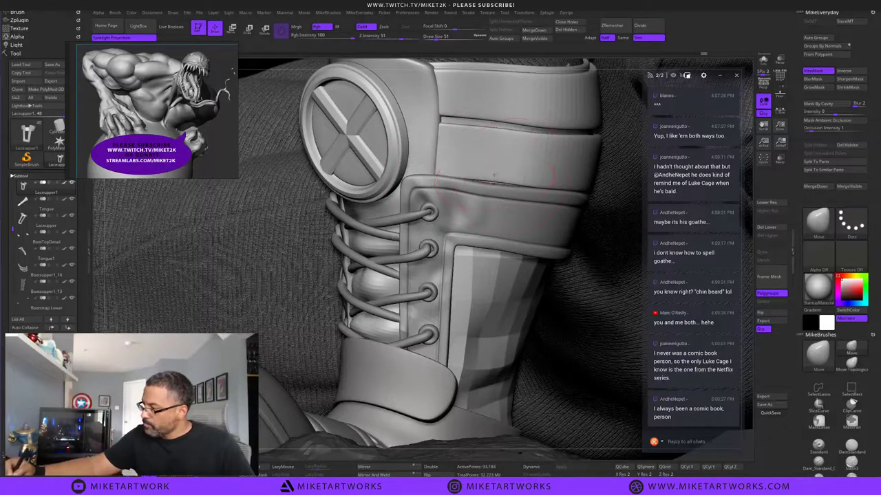
pyautogui.moveTo(490, 190); pyautogui.dragTo(480, 186)
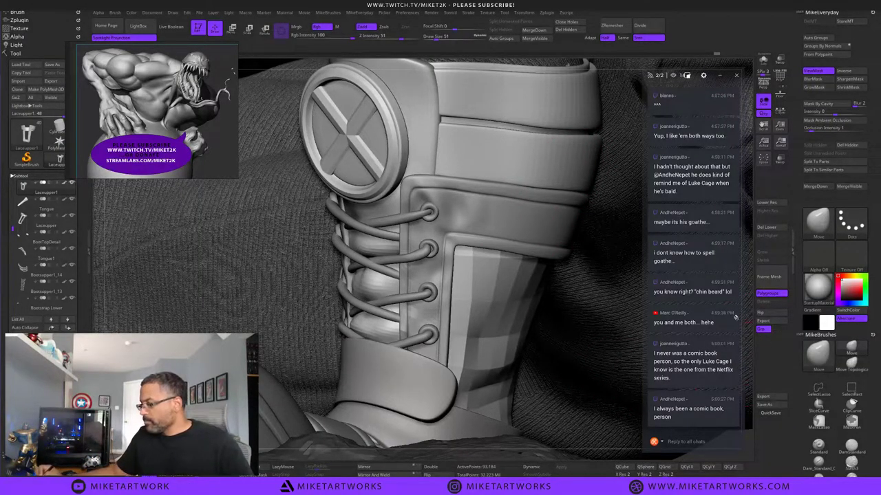
# Reduce the brush to draw size 11 and smooth the lace panel's surface around its top eyelet.
pyautogui.keyDown('alt'); pyautogui.moveTo(734, 312); pyautogui.dragTo(734, 268); pyautogui.keyUp('alt')
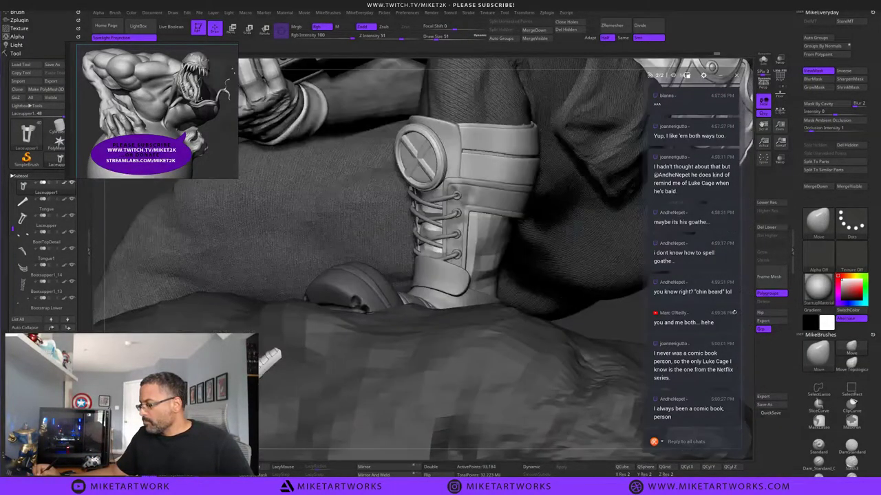
pyautogui.moveTo(623, 325); pyautogui.dragTo(666, 301)
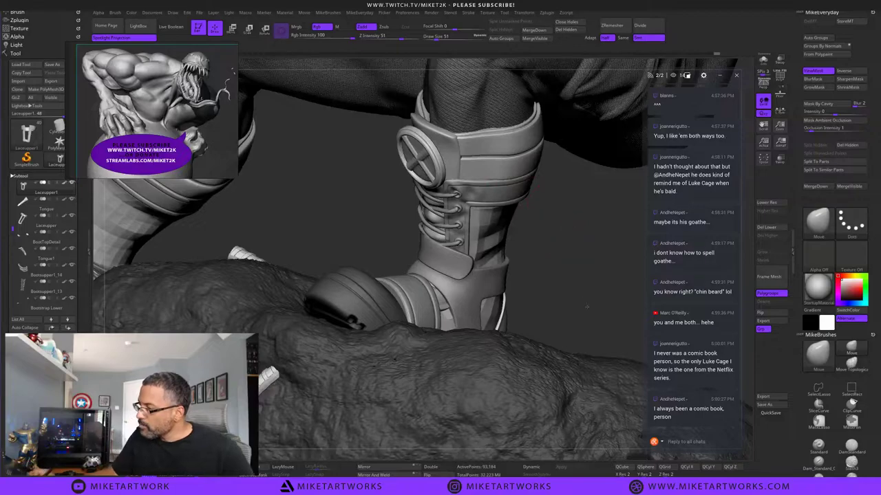
pyautogui.press('f')
pyautogui.press('s')
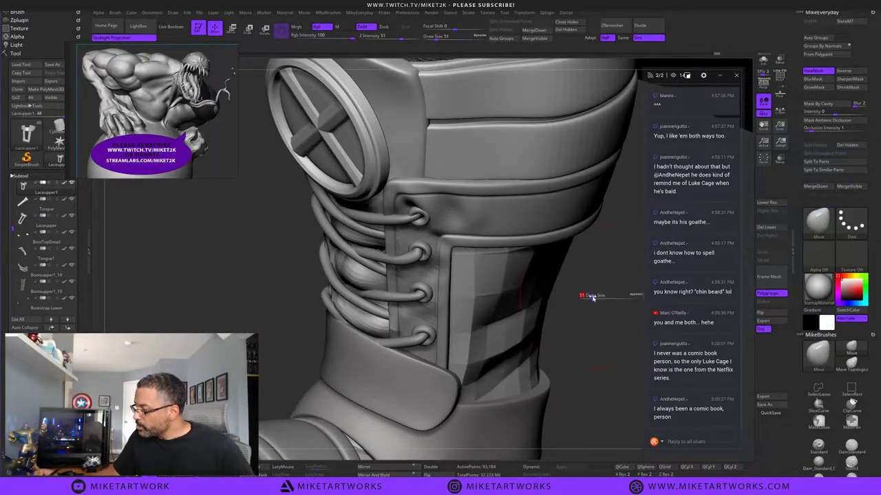
pyautogui.moveTo(586, 301); pyautogui.dragTo(584, 301)
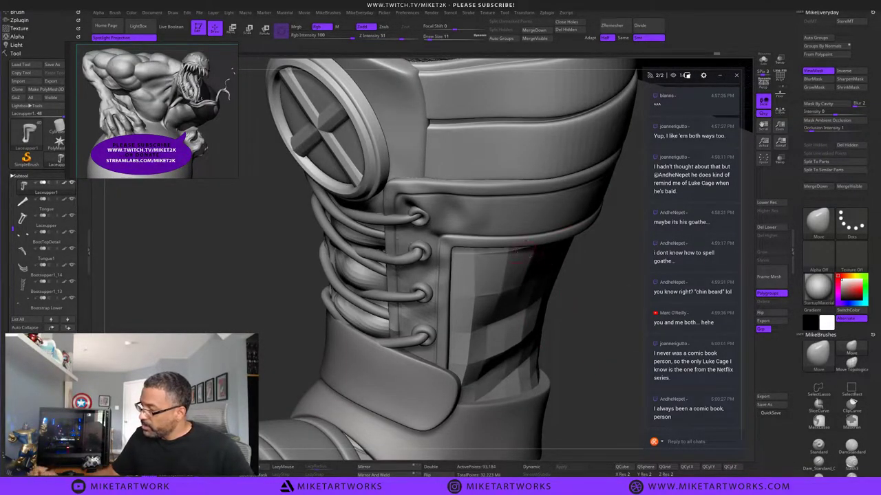
pyautogui.moveTo(422, 222)
pyautogui.keyDown('shift'); pyautogui.mouseDown()
pyautogui.moveTo(417, 216)
pyautogui.moveTo(436, 222)
pyautogui.mouseUp(); pyautogui.keyUp('shift')
pyautogui.keyDown('shift'); pyautogui.moveTo(432, 221); pyautogui.dragTo(433, 221); pyautogui.keyUp('shift')
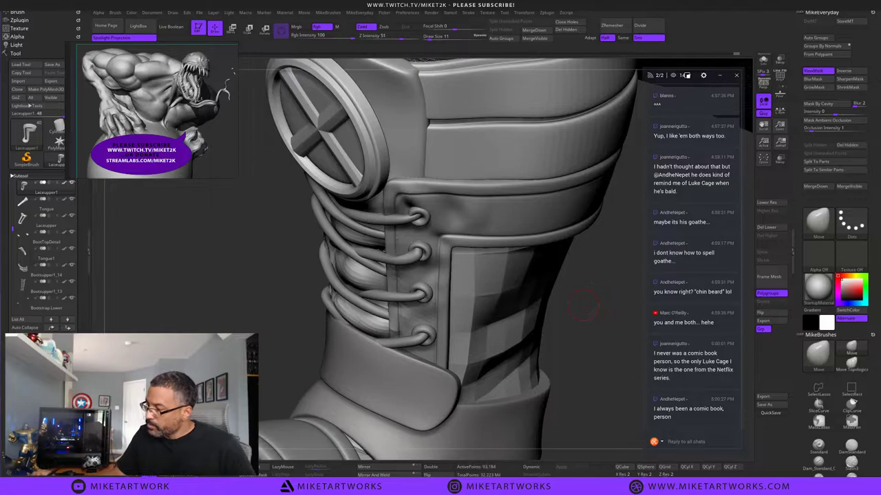
pyautogui.moveTo(583, 304); pyautogui.dragTo(636, 302)
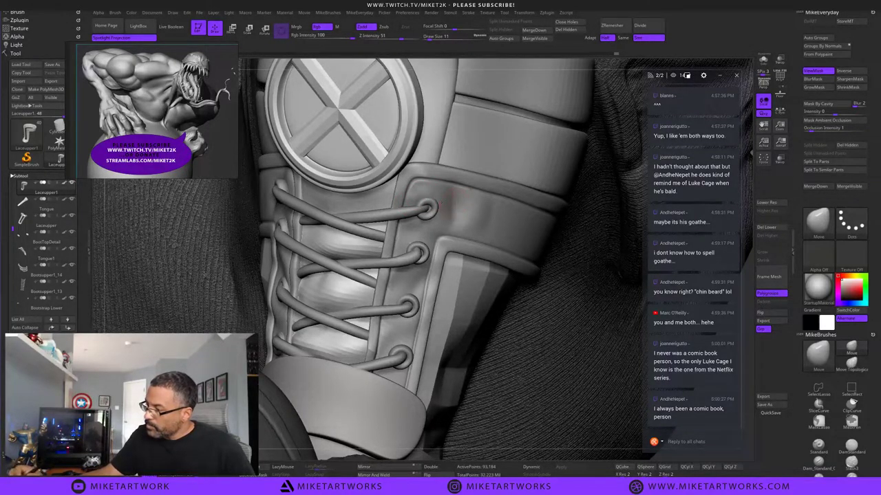
pyautogui.press('shift')
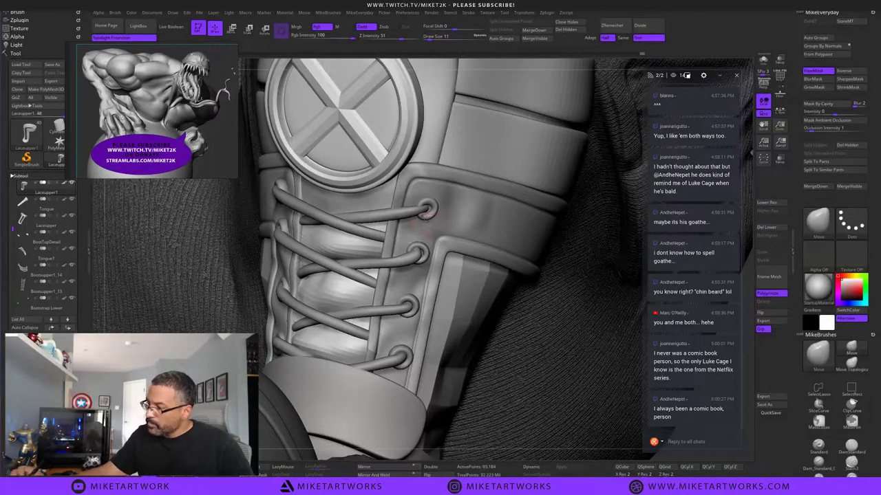
pyautogui.press('shift')
pyautogui.press('alt')
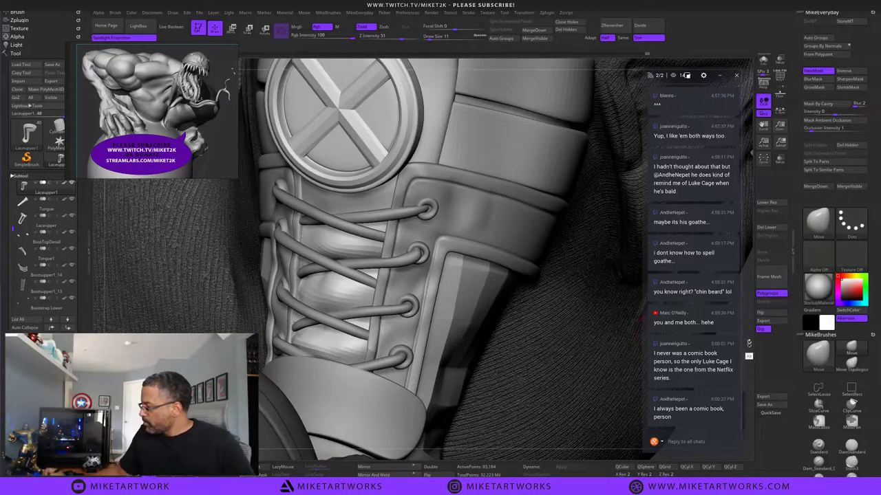
# Carve fold creases into the Tongue1 subtool between the laces using the DamStandard brush with a LazyRadius of 34.
pyautogui.keyDown('alt'); pyautogui.moveTo(738, 285); pyautogui.dragTo(590, 326); pyautogui.keyUp('alt')
pyautogui.moveTo(542, 300); pyautogui.dragTo(502, 303)
pyautogui.moveTo(487, 245); pyautogui.dragTo(425, 255)
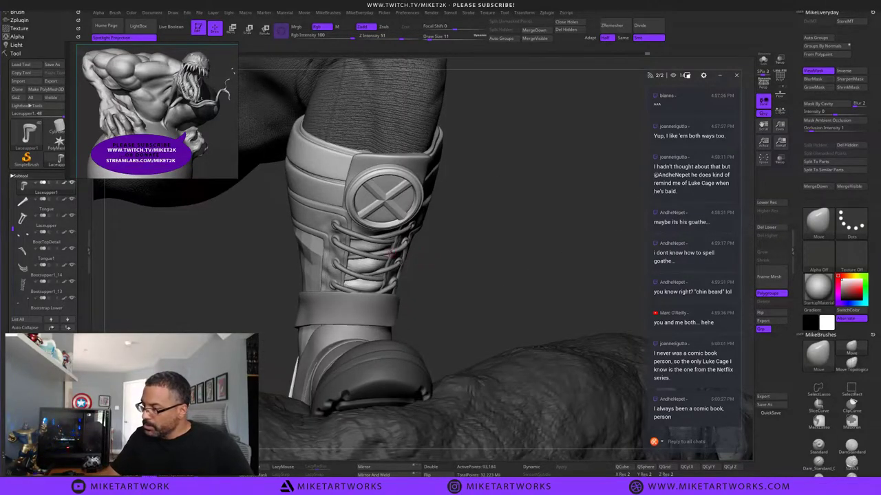
pyautogui.keyDown('alt'); pyautogui.moveTo(488, 316); pyautogui.dragTo(490, 406); pyautogui.keyUp('alt')
pyautogui.keyDown('alt'); pyautogui.click(354, 258); pyautogui.keyUp('alt')
pyautogui.keyDown('alt'); pyautogui.click(413, 287); pyautogui.keyUp('alt')
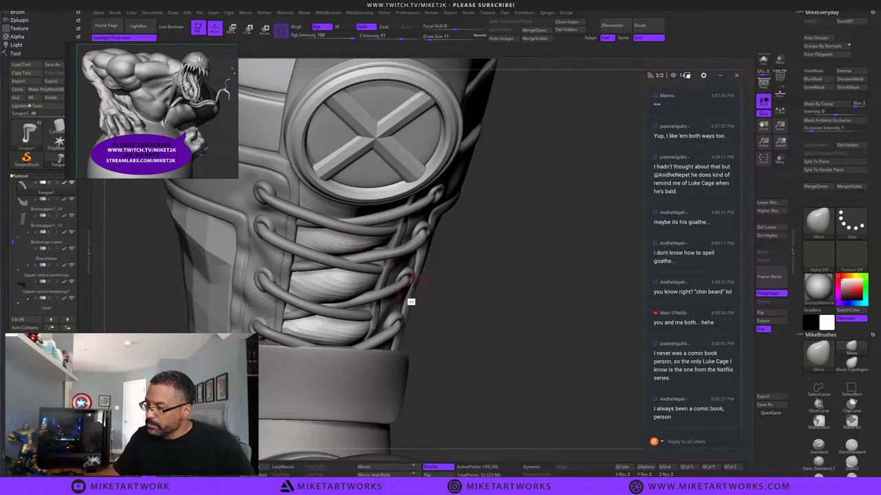
pyautogui.moveTo(472, 295); pyautogui.dragTo(473, 279)
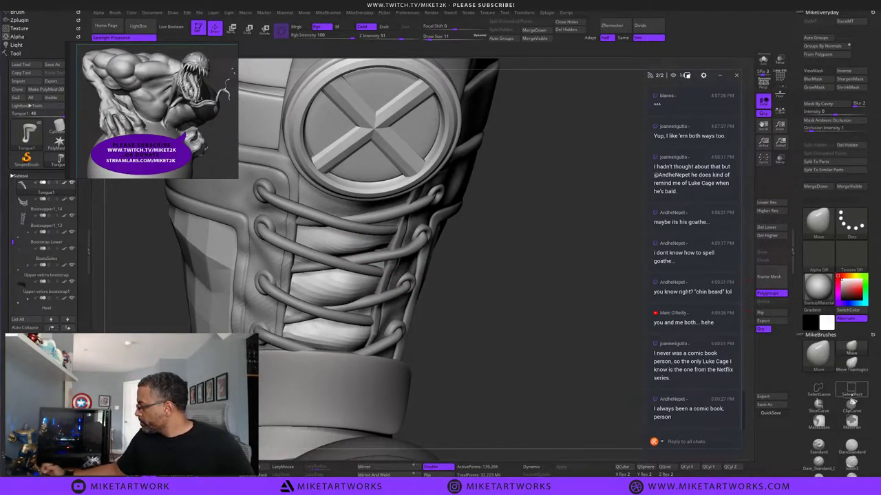
pyautogui.click(851, 452)
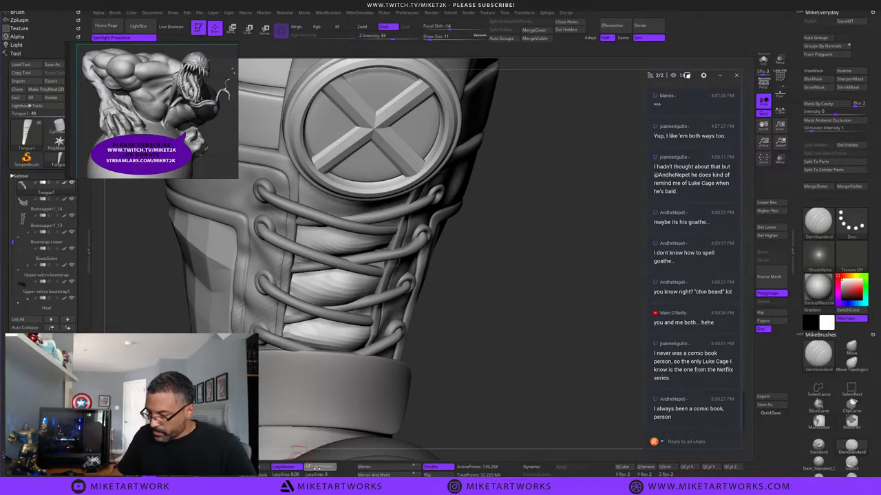
pyautogui.click(317, 468)
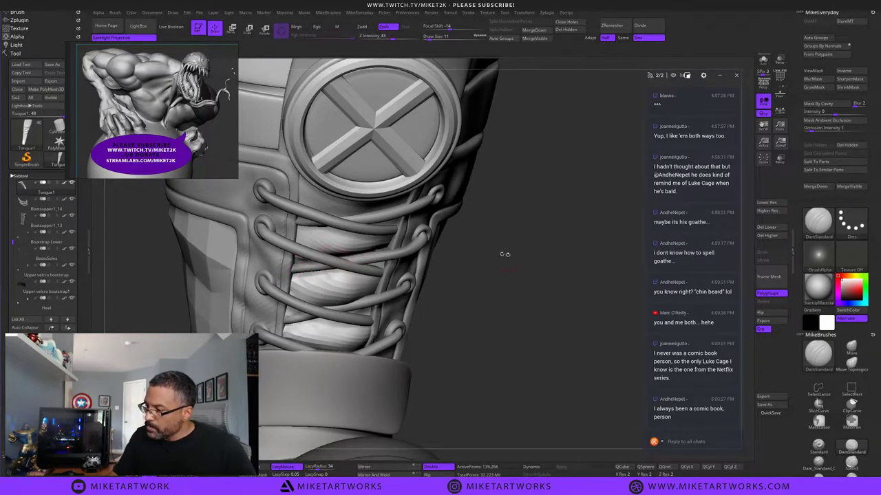
pyautogui.moveTo(508, 256); pyautogui.dragTo(504, 238)
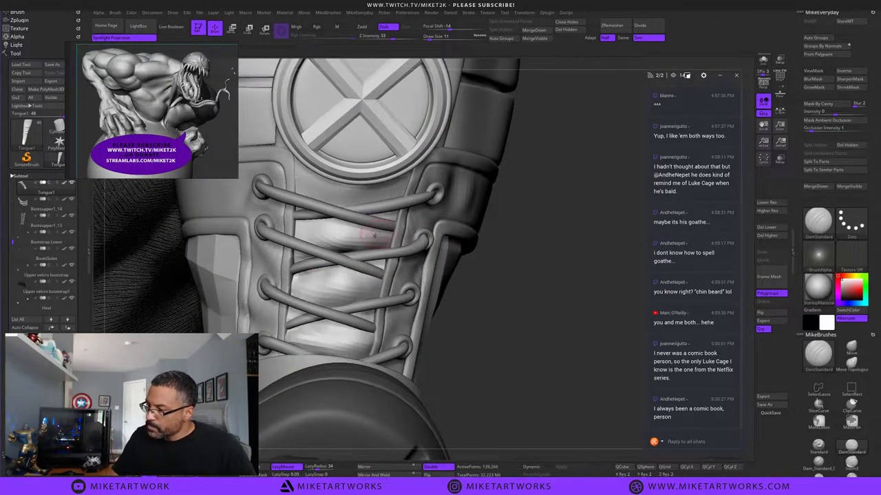
pyautogui.moveTo(344, 221); pyautogui.dragTo(298, 218)
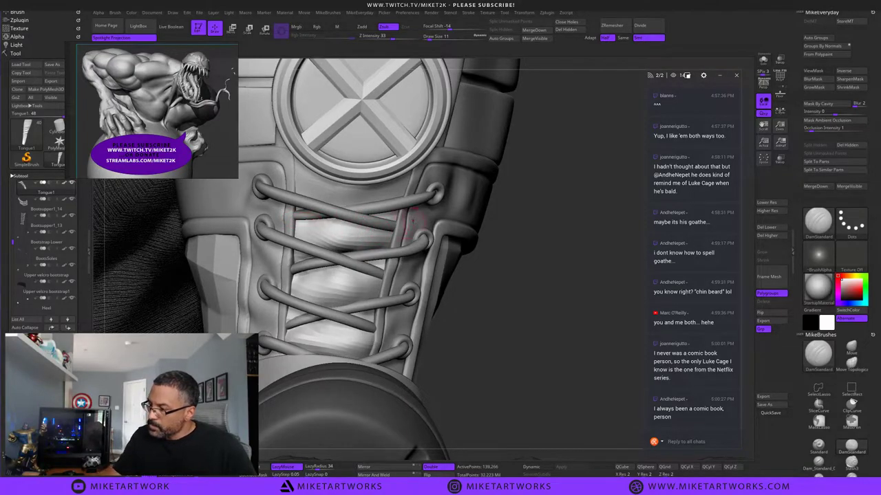
pyautogui.moveTo(371, 232); pyautogui.dragTo(340, 221)
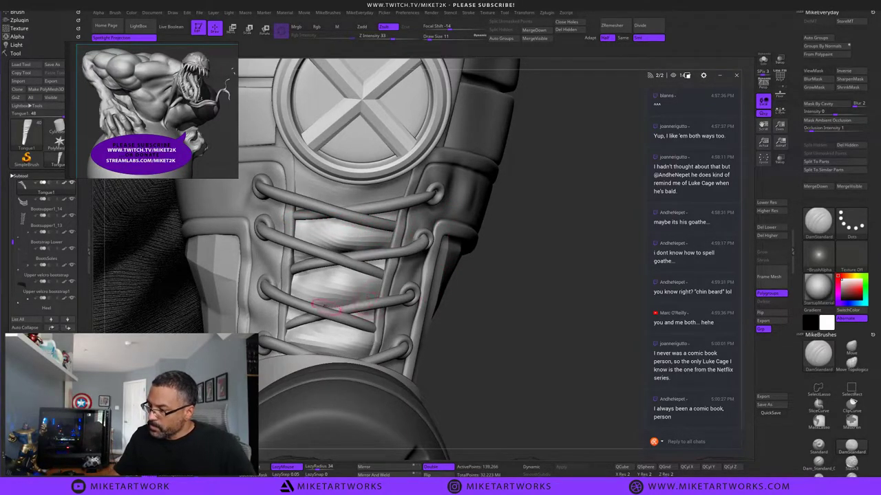
pyautogui.moveTo(335, 305)
pyautogui.mouseDown()
pyautogui.moveTo(369, 297)
pyautogui.moveTo(337, 308)
pyautogui.mouseUp()
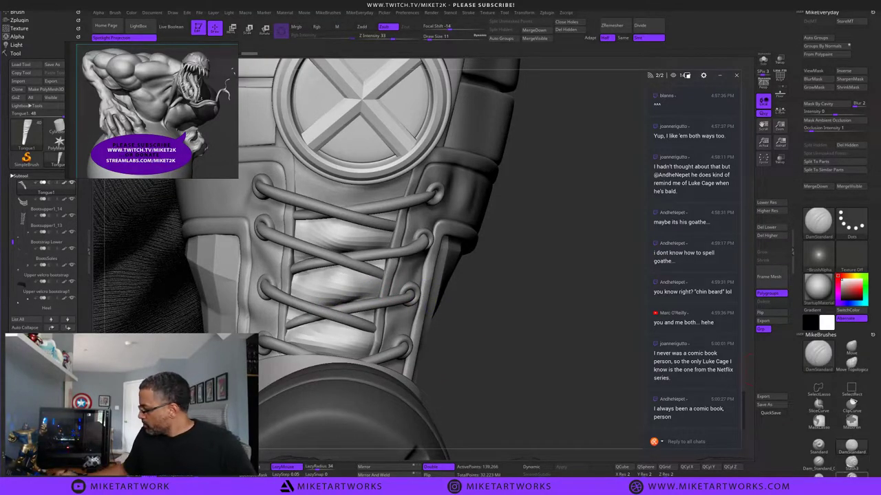
# Inflate the tongue fold between the lower laces with the Inflat brush at draw size 11 and smooth it.
pyautogui.click(818, 421)
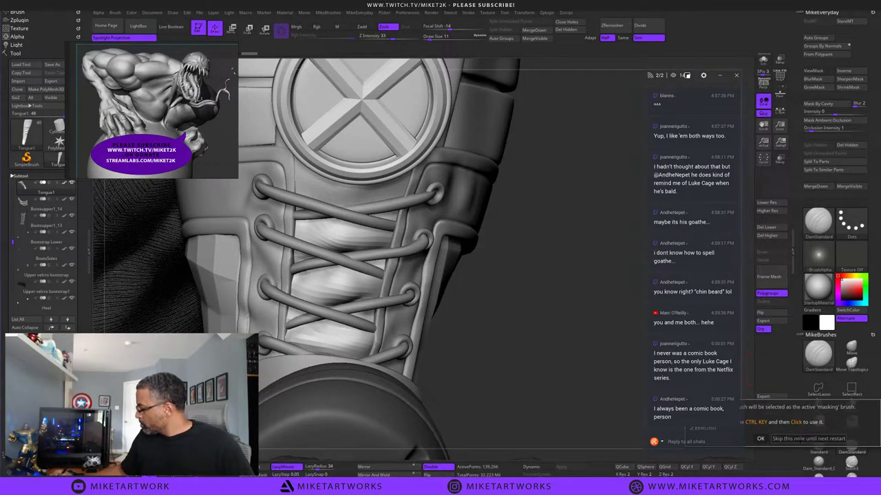
pyautogui.click(780, 438)
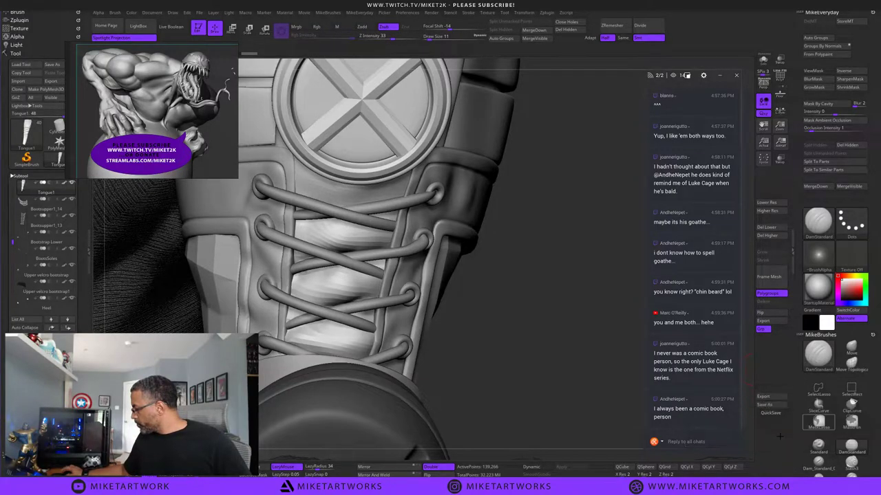
pyautogui.moveTo(799, 453); pyautogui.dragTo(796, 375)
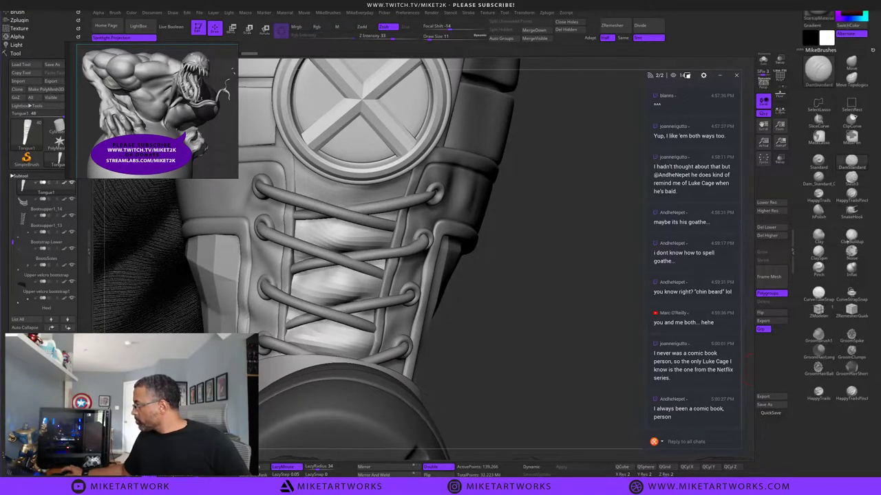
pyautogui.click(851, 269)
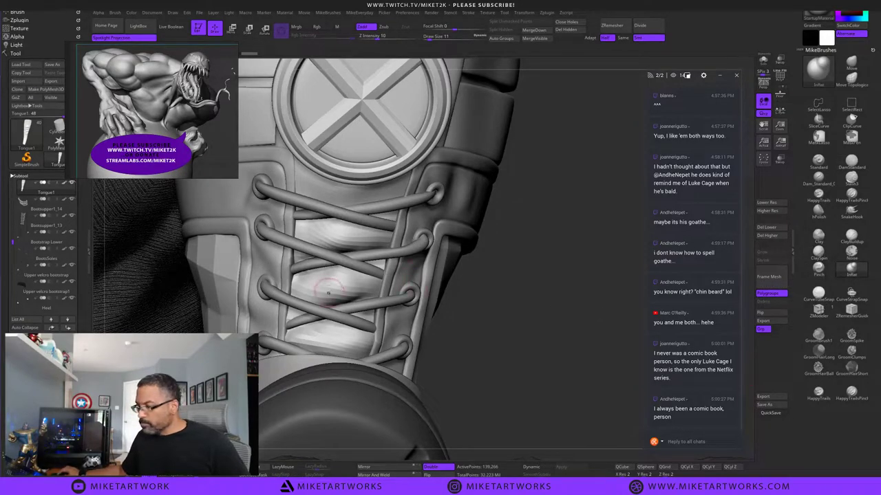
pyautogui.moveTo(349, 299)
pyautogui.mouseDown()
pyautogui.moveTo(373, 299)
pyautogui.moveTo(332, 285)
pyautogui.moveTo(327, 290)
pyautogui.moveTo(337, 300)
pyautogui.moveTo(326, 304)
pyautogui.mouseUp()
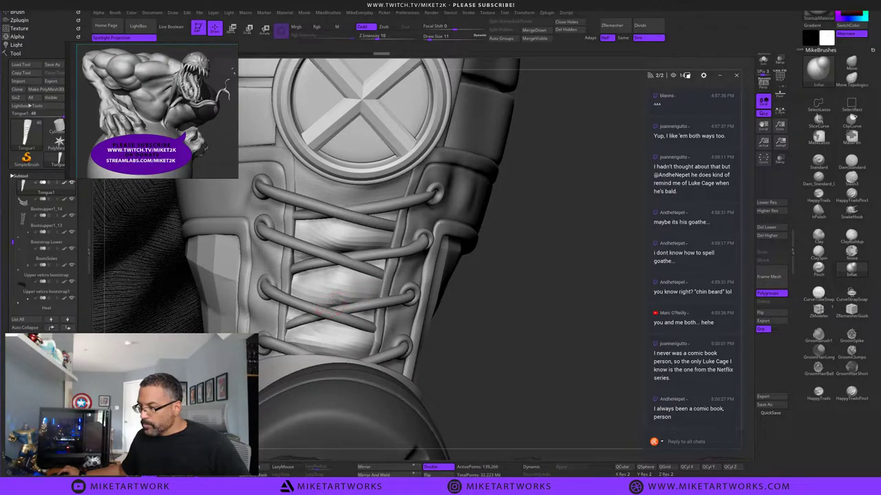
pyautogui.press('shift')
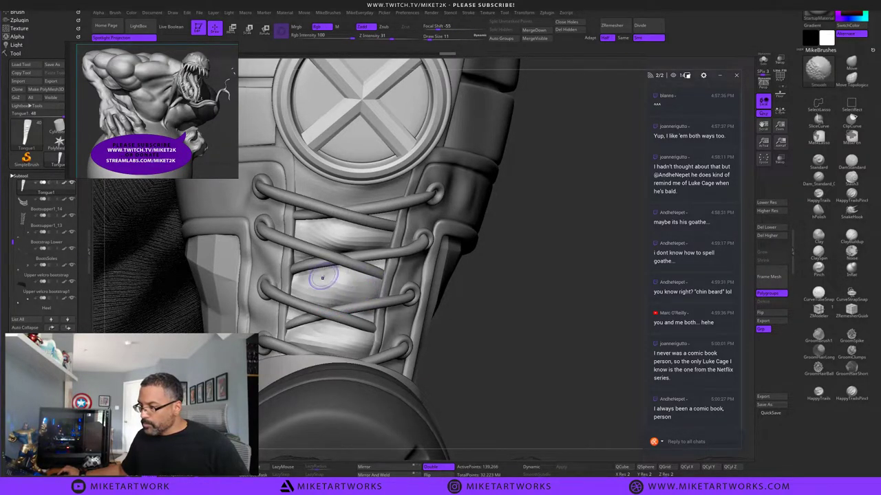
# Puff up the tongue between the middle and upper laces with the Inflat brush at draw size 37 and smooth it.
pyautogui.press('s')
pyautogui.moveTo(511, 310); pyautogui.dragTo(517, 310)
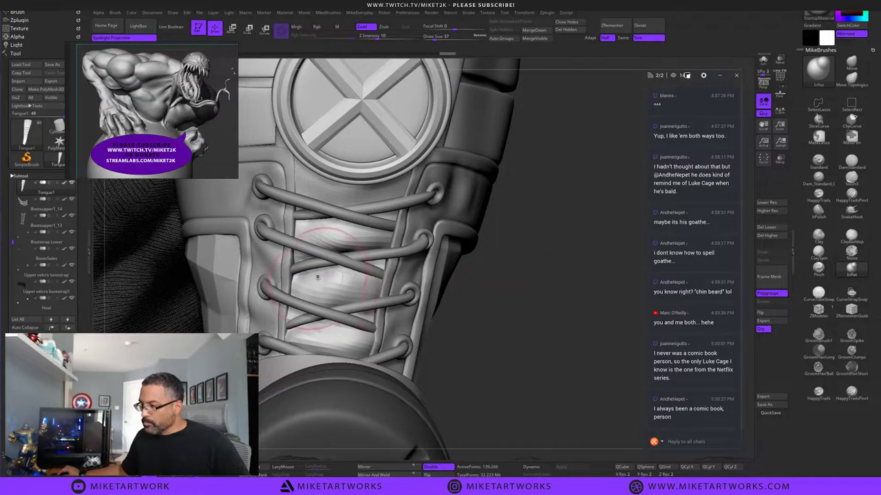
pyautogui.moveTo(317, 276); pyautogui.dragTo(338, 240)
pyautogui.press('shift')
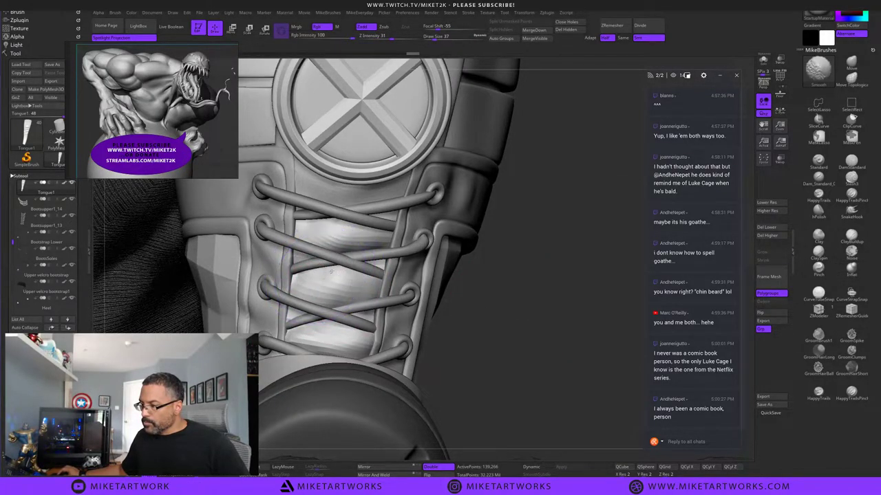
pyautogui.moveTo(391, 232)
pyautogui.mouseDown()
pyautogui.moveTo(350, 232)
pyautogui.moveTo(359, 242)
pyautogui.moveTo(332, 243)
pyautogui.mouseUp()
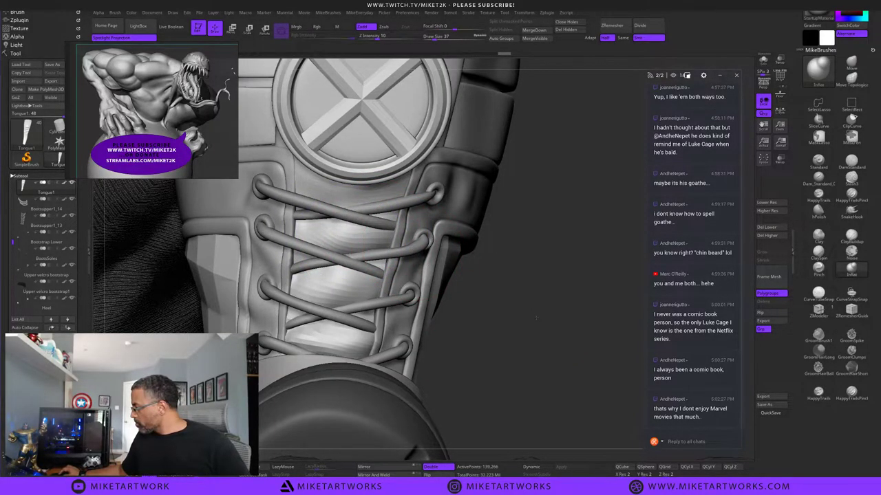
# Swell the tongue behind the top laces and below the round emblem with the Inflat brush at draw size 25, smoothing the fold.
pyautogui.moveTo(536, 317); pyautogui.dragTo(506, 329)
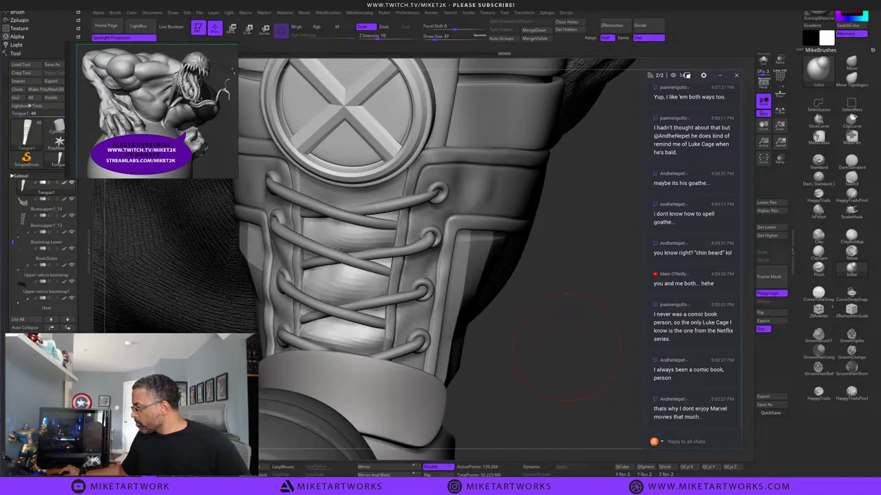
pyautogui.moveTo(566, 346)
pyautogui.mouseDown()
pyautogui.moveTo(540, 346)
pyautogui.moveTo(567, 344)
pyautogui.mouseUp()
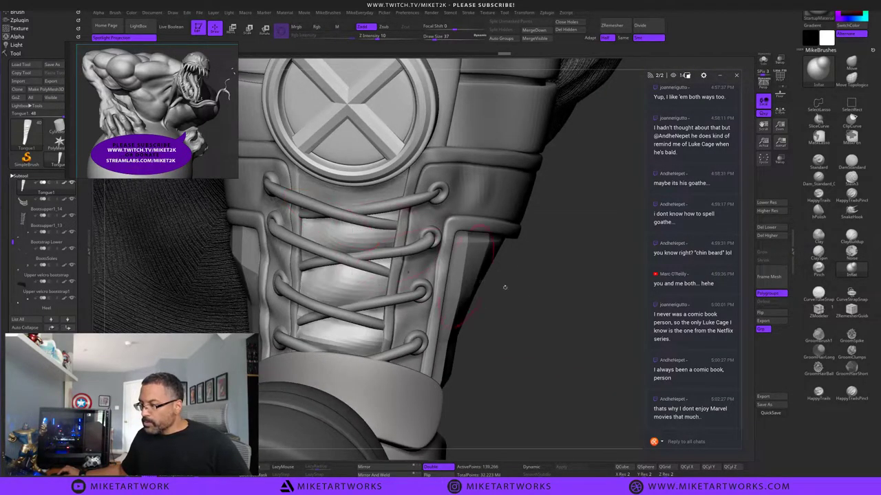
pyautogui.press('s')
pyautogui.click(546, 320)
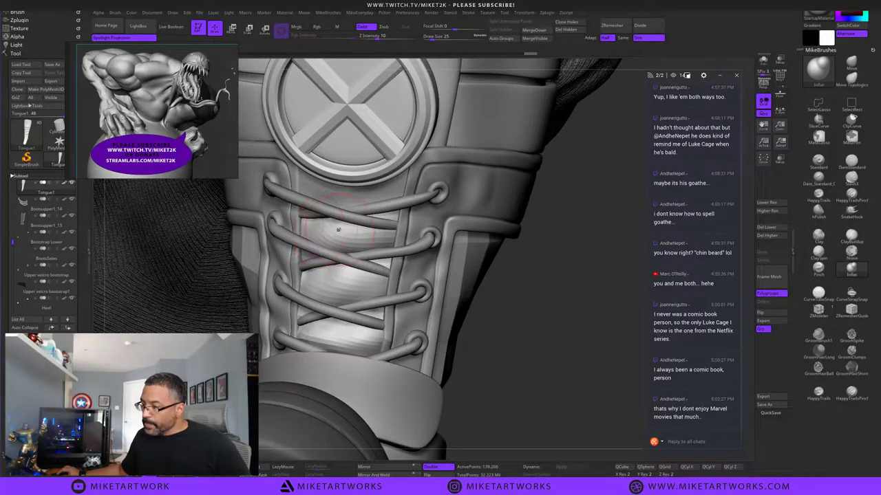
pyautogui.keyDown('shift'); pyautogui.moveTo(328, 230); pyautogui.dragTo(335, 232); pyautogui.keyUp('shift')
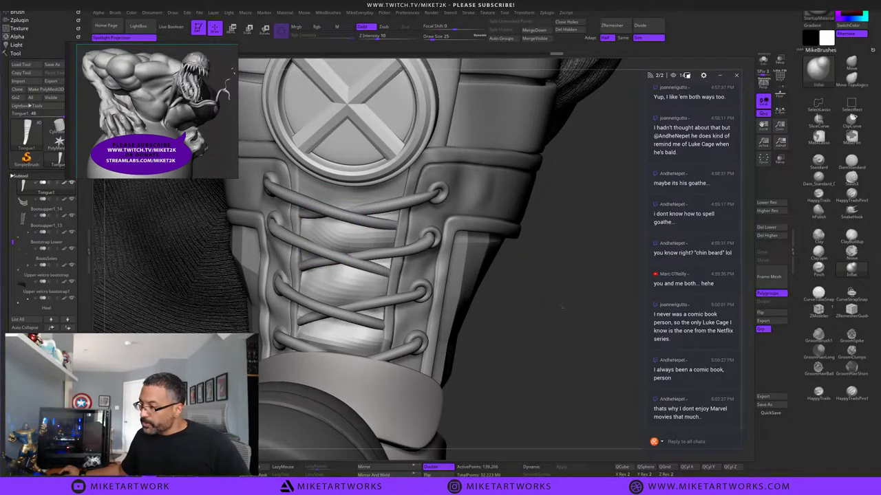
pyautogui.moveTo(562, 307); pyautogui.dragTo(562, 310)
pyautogui.moveTo(308, 250); pyautogui.dragTo(310, 246)
pyautogui.moveTo(476, 290); pyautogui.dragTo(420, 289)
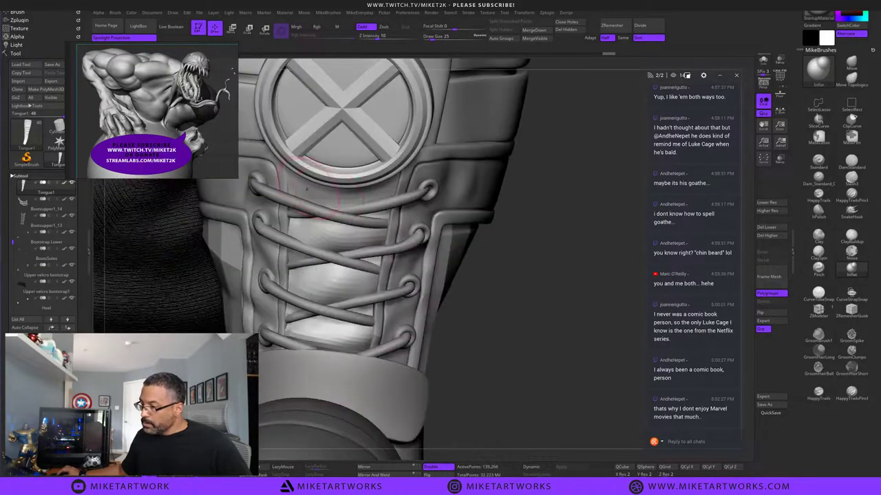
pyautogui.moveTo(308, 193)
pyautogui.mouseDown()
pyautogui.moveTo(317, 198)
pyautogui.moveTo(300, 190)
pyautogui.moveTo(382, 187)
pyautogui.moveTo(307, 211)
pyautogui.moveTo(336, 203)
pyautogui.mouseUp()
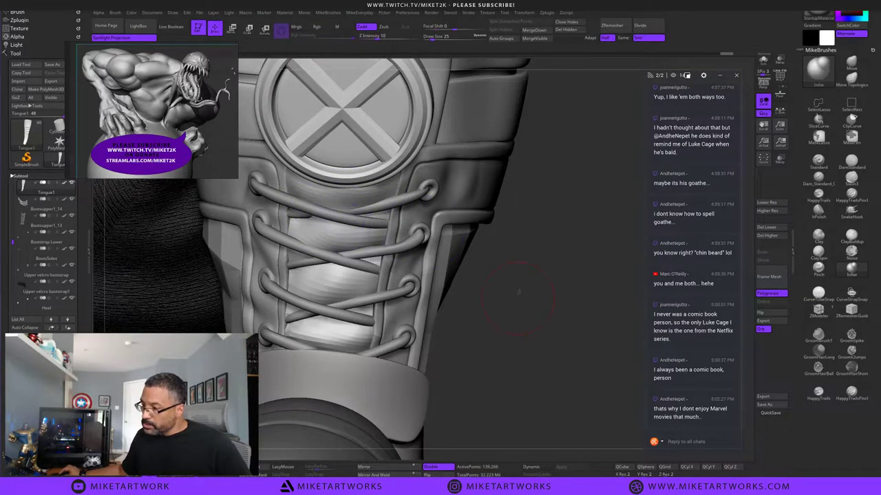
# Isolate the tongue and carve a deep crease across its upper fold with the Standard brush at draw size 8.
pyautogui.moveTo(519, 292); pyautogui.dragTo(522, 290)
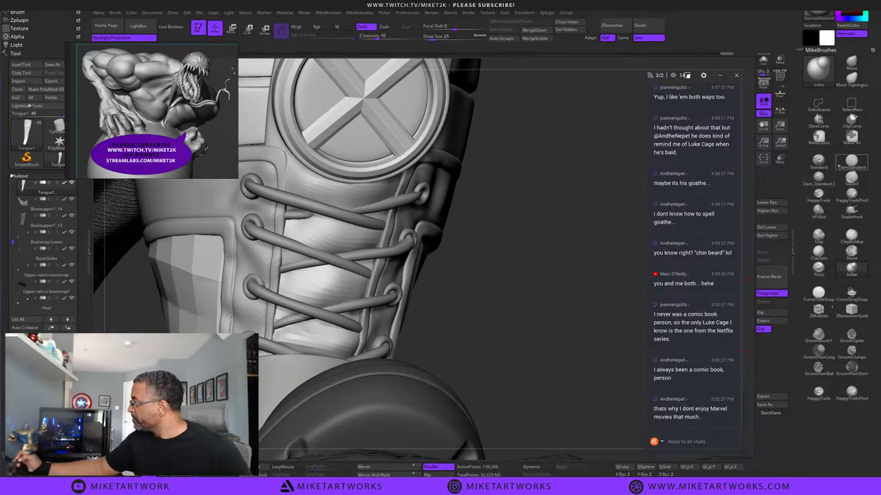
pyautogui.click(820, 164)
pyautogui.press('s')
pyautogui.moveTo(560, 333); pyautogui.dragTo(470, 344)
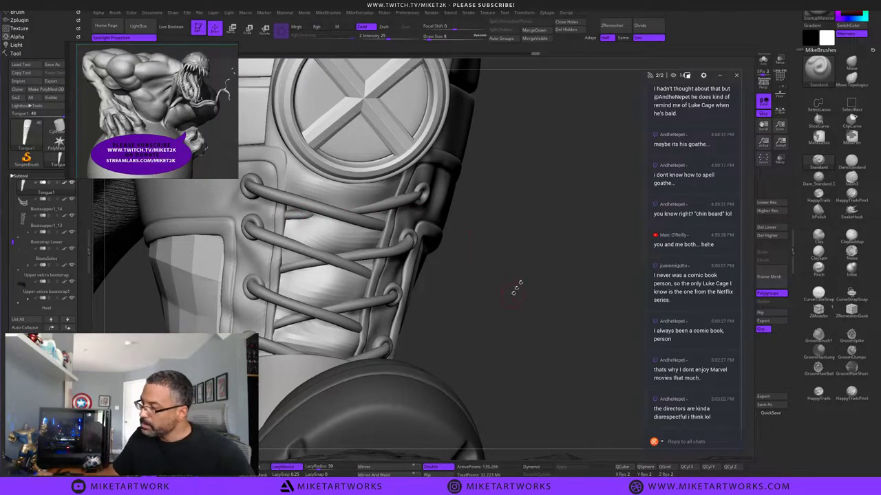
pyautogui.click(763, 61)
pyautogui.moveTo(301, 213)
pyautogui.keyDown('alt'); pyautogui.mouseDown()
pyautogui.moveTo(392, 204)
pyautogui.moveTo(379, 207)
pyautogui.mouseUp(); pyautogui.keyUp('alt')
pyautogui.keyDown('alt'); pyautogui.moveTo(300, 212); pyautogui.dragTo(413, 198); pyautogui.keyUp('alt')
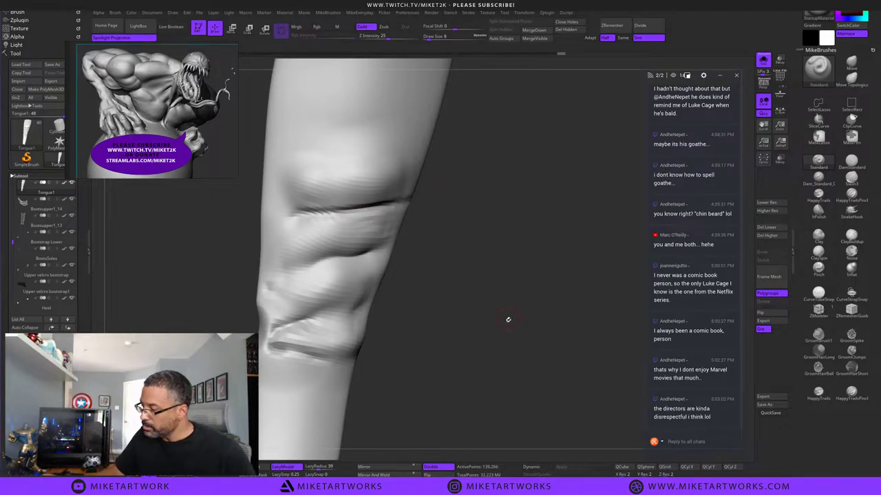
# Soften the tongue's upper crease and the bulge above it by smoothing at draw size 34, and show the whole boot again.
pyautogui.moveTo(334, 211)
pyautogui.keyDown('shift'); pyautogui.mouseDown()
pyautogui.moveTo(308, 215)
pyautogui.moveTo(395, 207)
pyautogui.mouseUp(); pyautogui.keyUp('shift')
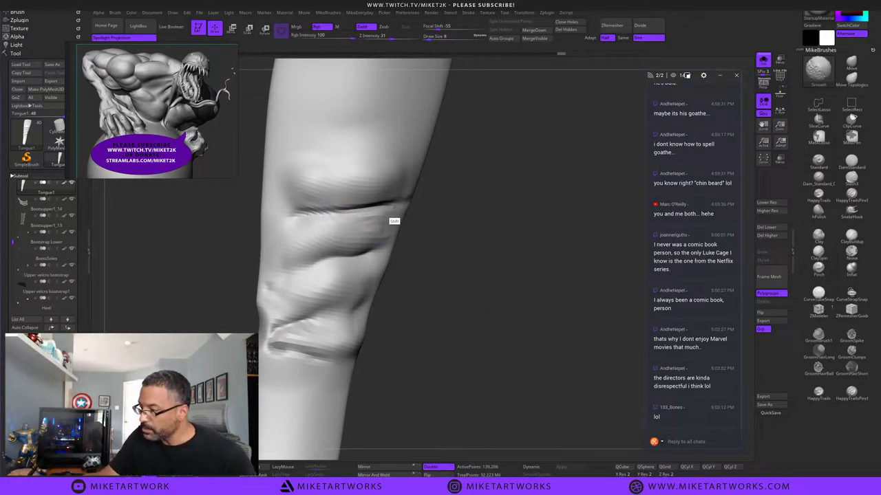
pyautogui.press('s')
pyautogui.moveTo(476, 303); pyautogui.dragTo(461, 303)
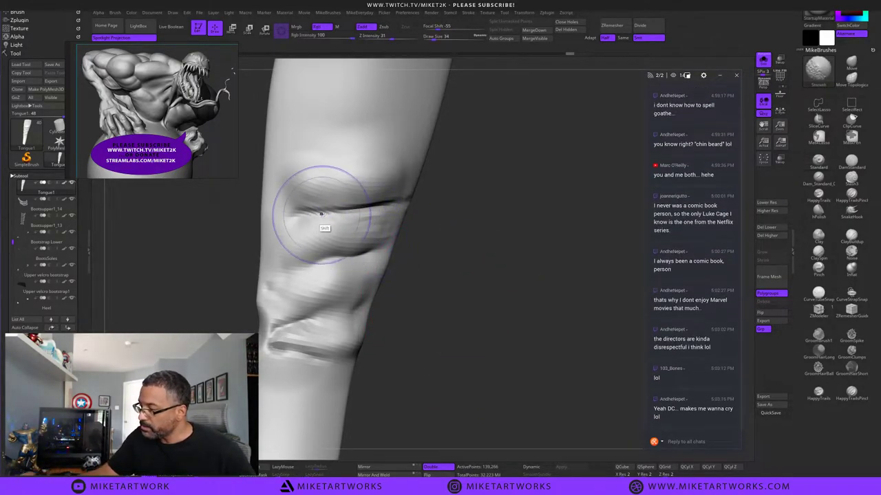
pyautogui.moveTo(324, 213)
pyautogui.keyDown('shift'); pyautogui.mouseDown()
pyautogui.moveTo(389, 197)
pyautogui.moveTo(380, 209)
pyautogui.mouseUp(); pyautogui.keyUp('shift')
pyautogui.moveTo(496, 323); pyautogui.dragTo(494, 321)
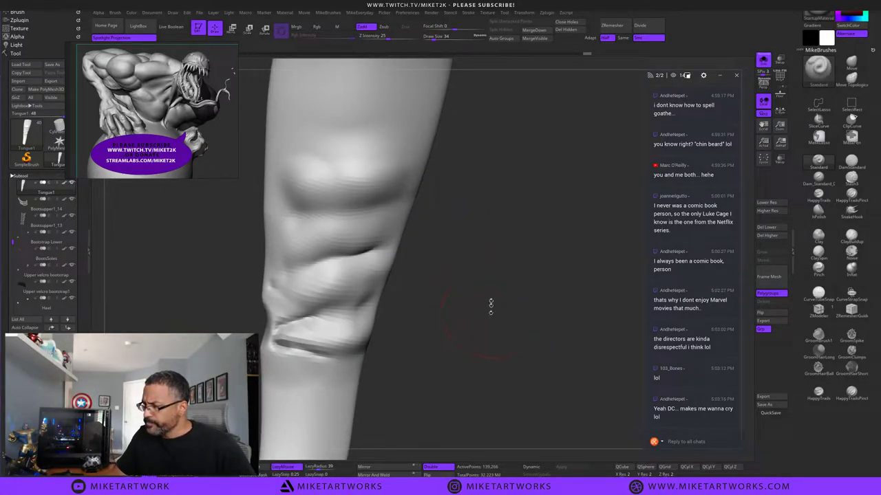
pyautogui.keyDown('shift'); pyautogui.moveTo(337, 167); pyautogui.dragTo(379, 165); pyautogui.keyUp('shift')
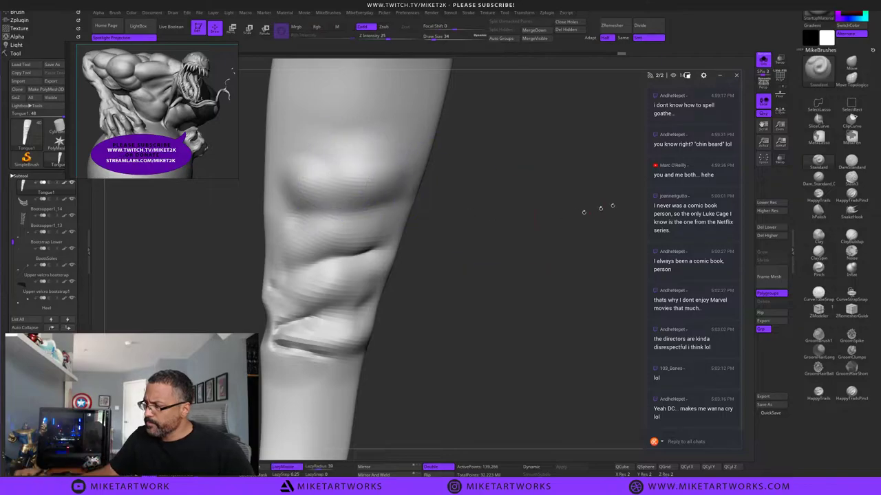
pyautogui.click(761, 63)
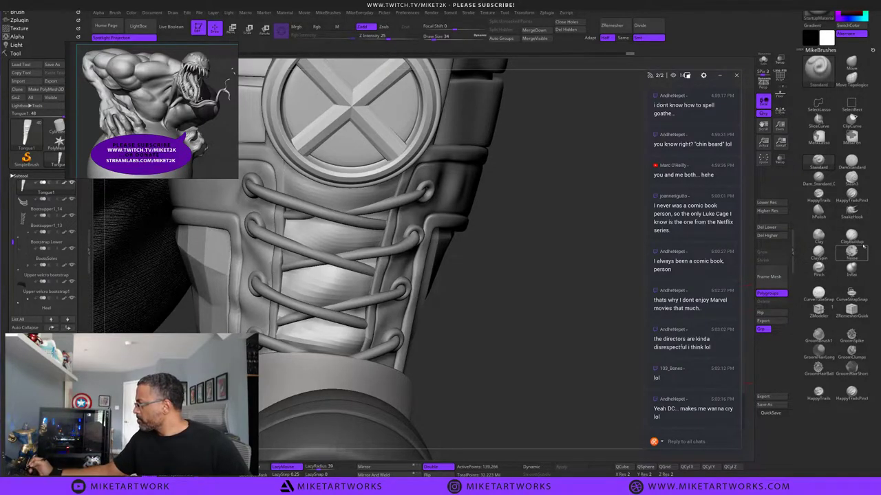
# Set up the HappyTrailsPinch brush at draw size 19 and try a stroke across the tongue between the middle laces.
pyautogui.click(852, 196)
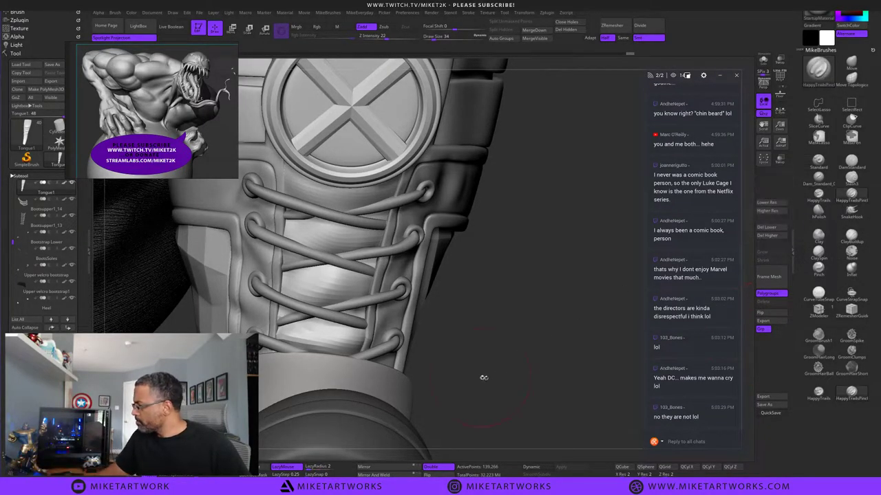
pyautogui.moveTo(506, 356); pyautogui.dragTo(371, 355)
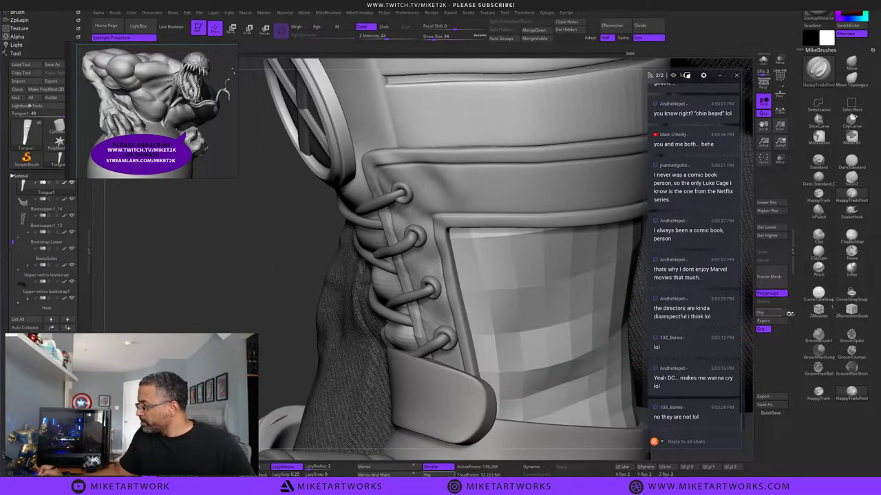
pyautogui.moveTo(578, 318); pyautogui.dragTo(813, 315)
pyautogui.moveTo(531, 362); pyautogui.dragTo(434, 362)
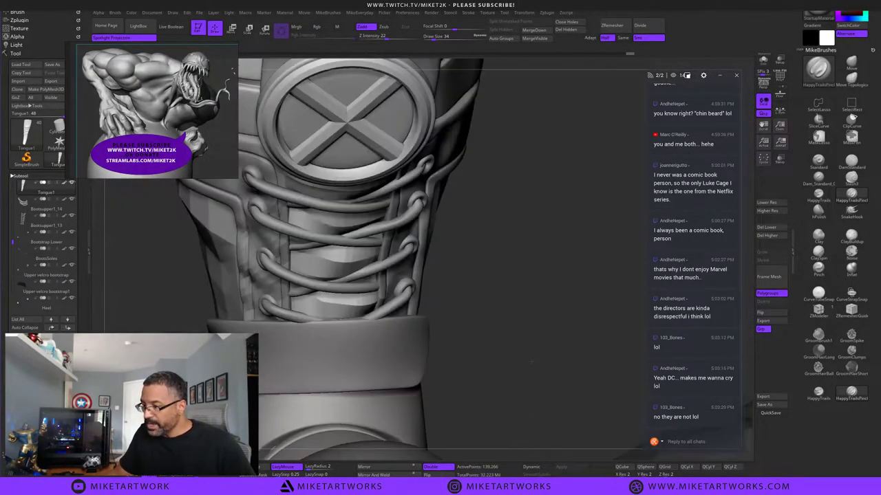
pyautogui.moveTo(528, 318); pyautogui.dragTo(527, 331)
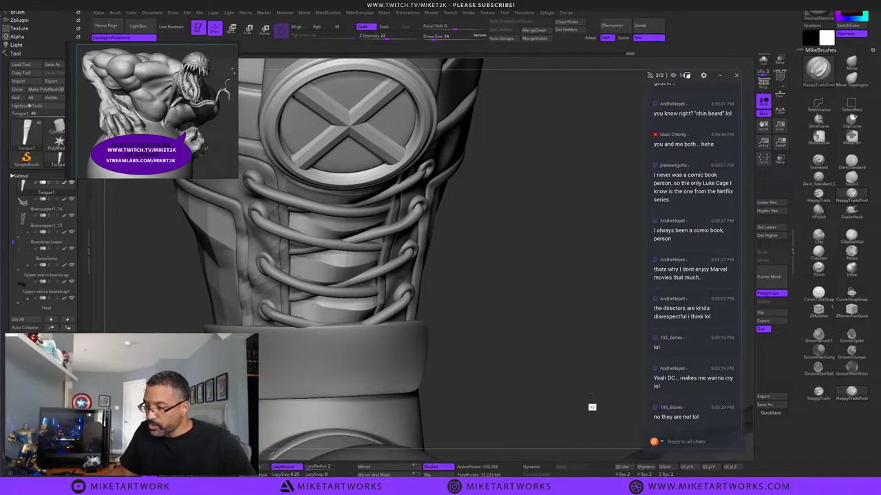
pyautogui.keyDown('alt'); pyautogui.moveTo(559, 362); pyautogui.dragTo(590, 390); pyautogui.keyUp('alt')
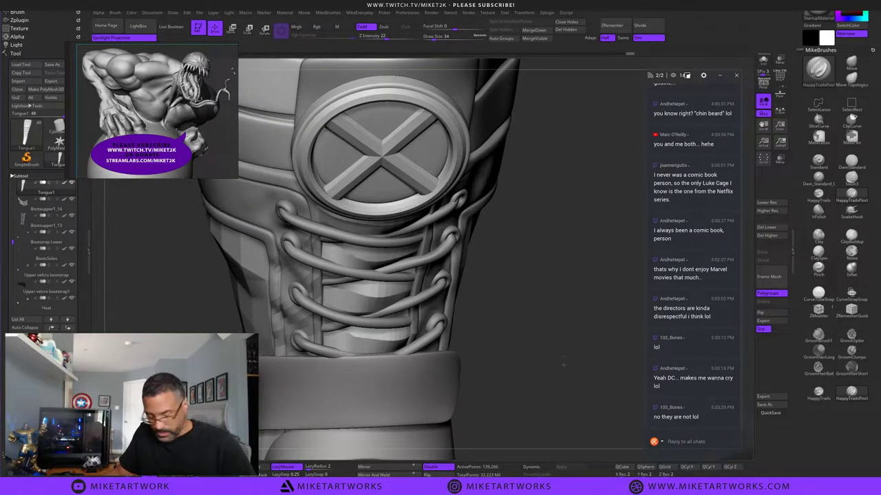
pyautogui.moveTo(558, 359)
pyautogui.keyDown('alt'); pyautogui.mouseDown()
pyautogui.moveTo(589, 384)
pyautogui.moveTo(566, 363)
pyautogui.moveTo(586, 360)
pyautogui.moveTo(582, 342)
pyautogui.moveTo(550, 332)
pyautogui.mouseUp(); pyautogui.keyUp('alt')
pyautogui.press('s')
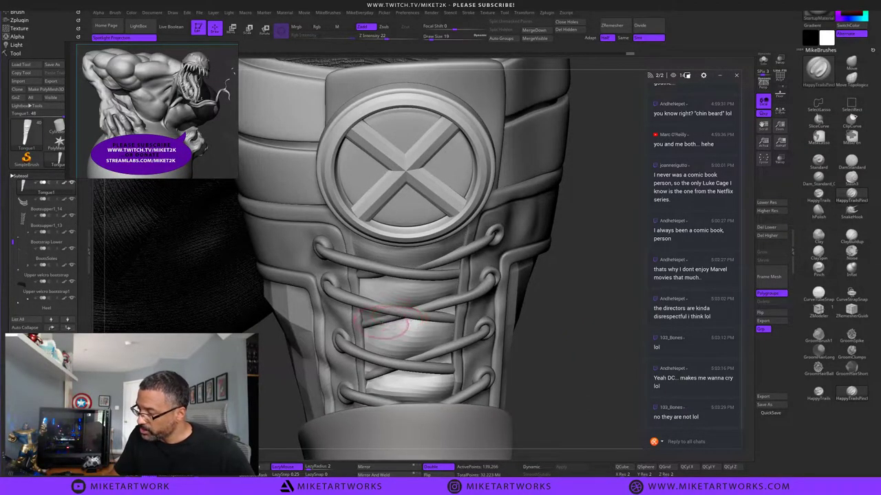
pyautogui.moveTo(417, 314)
pyautogui.mouseDown()
pyautogui.moveTo(386, 320)
pyautogui.moveTo(399, 304)
pyautogui.moveTo(387, 296)
pyautogui.moveTo(467, 292)
pyautogui.moveTo(362, 302)
pyautogui.mouseUp()
pyautogui.hotkey('ctrl', 'z')
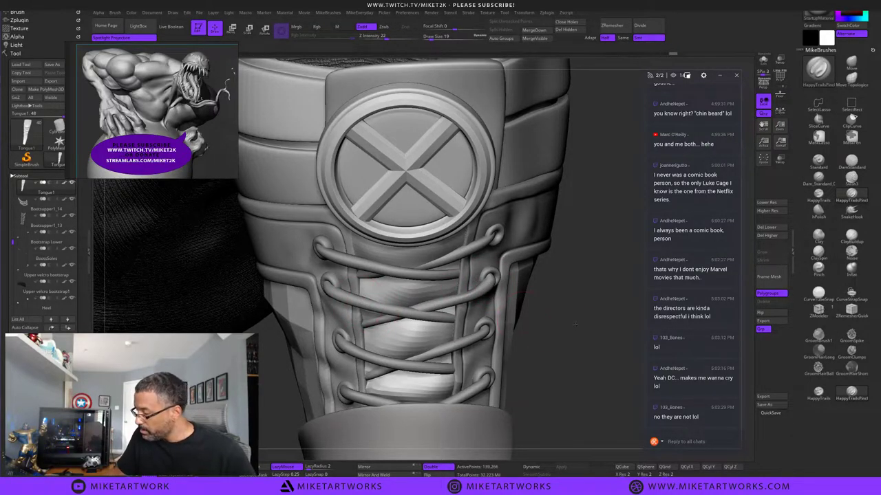
# Pinch fold lines into the tongue behind the upper and middle laces with the HappyTrailsPinch brush and smooth the surface.
pyautogui.moveTo(575, 324); pyautogui.dragTo(590, 321)
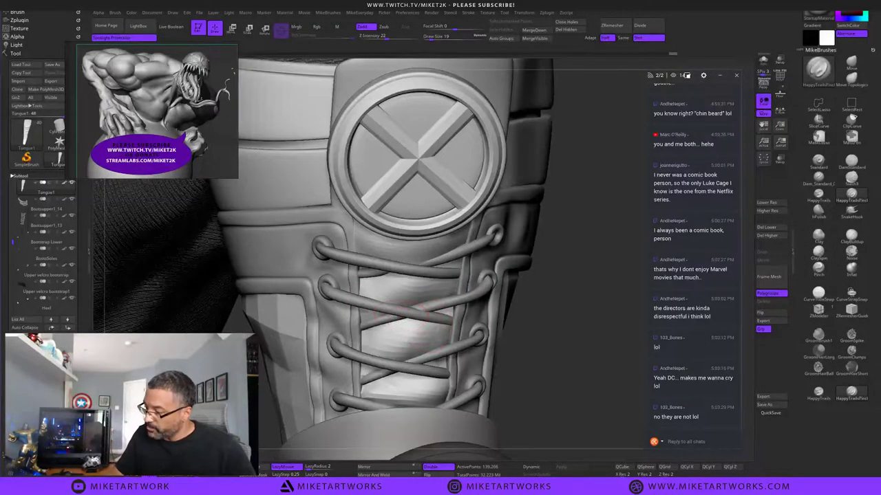
pyautogui.moveTo(412, 329); pyautogui.dragTo(463, 317)
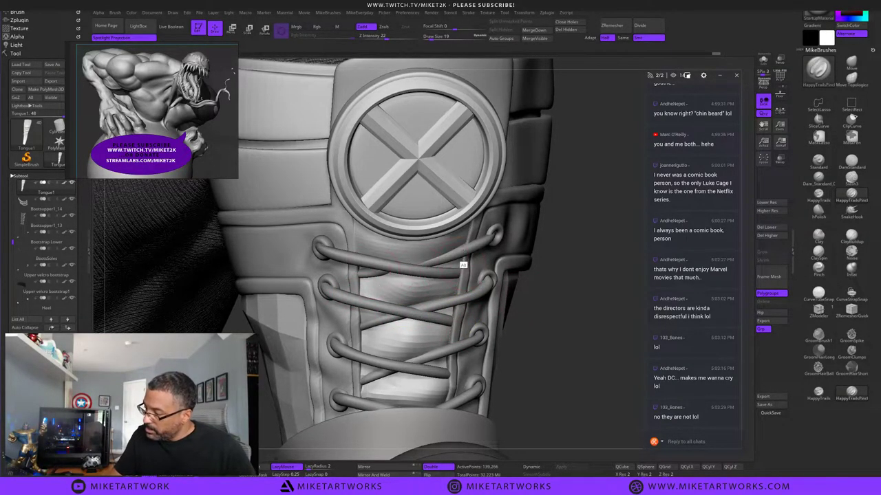
pyautogui.moveTo(405, 268); pyautogui.dragTo(435, 269)
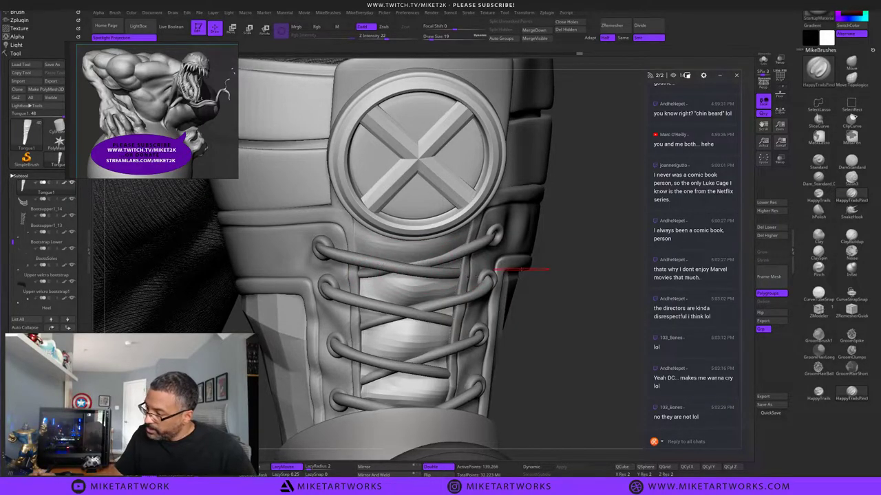
pyautogui.moveTo(570, 284); pyautogui.dragTo(597, 273)
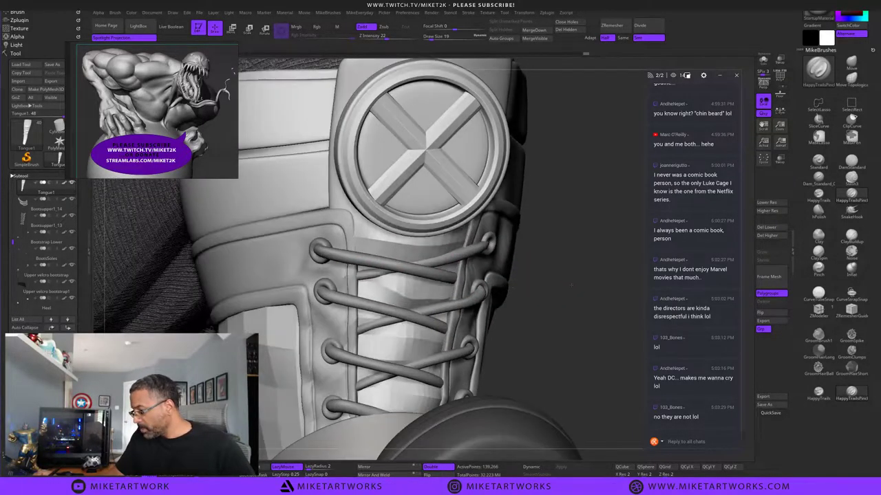
pyautogui.moveTo(409, 292)
pyautogui.keyDown('shift'); pyautogui.mouseDown()
pyautogui.moveTo(420, 289)
pyautogui.moveTo(385, 281)
pyautogui.moveTo(447, 288)
pyautogui.mouseUp(); pyautogui.keyUp('shift')
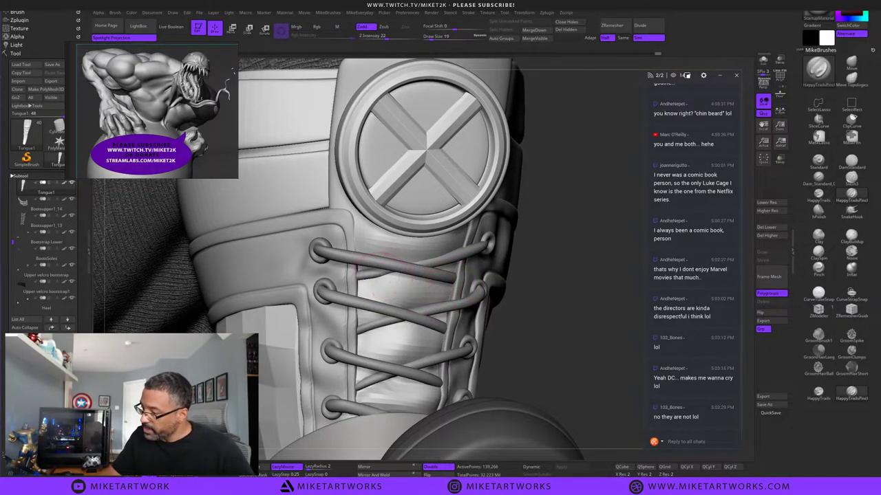
# Pinch a fold across the tongue behind the upper laces with the HappyTrailsPinch brush and smooth the folds behind the lower laces.
pyautogui.moveTo(377, 277); pyautogui.dragTo(426, 265)
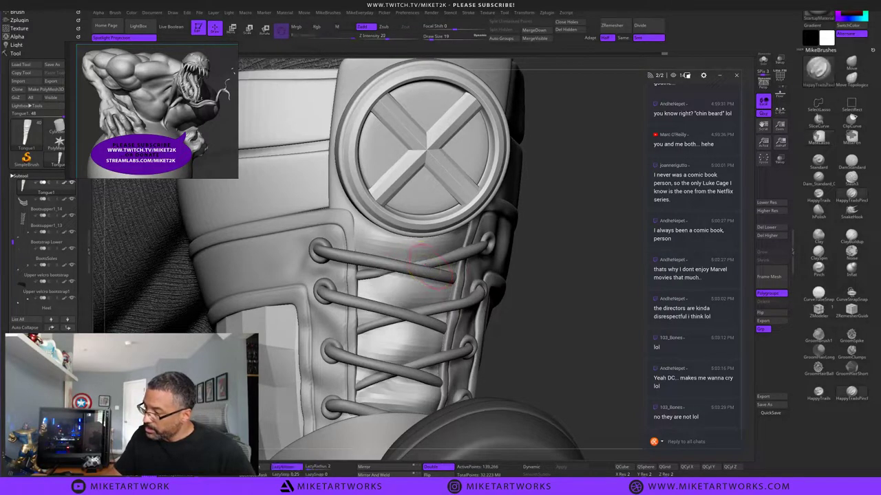
pyautogui.moveTo(399, 395)
pyautogui.keyDown('shift'); pyautogui.mouseDown()
pyautogui.moveTo(368, 394)
pyautogui.moveTo(370, 372)
pyautogui.moveTo(421, 377)
pyautogui.mouseUp(); pyautogui.keyUp('shift')
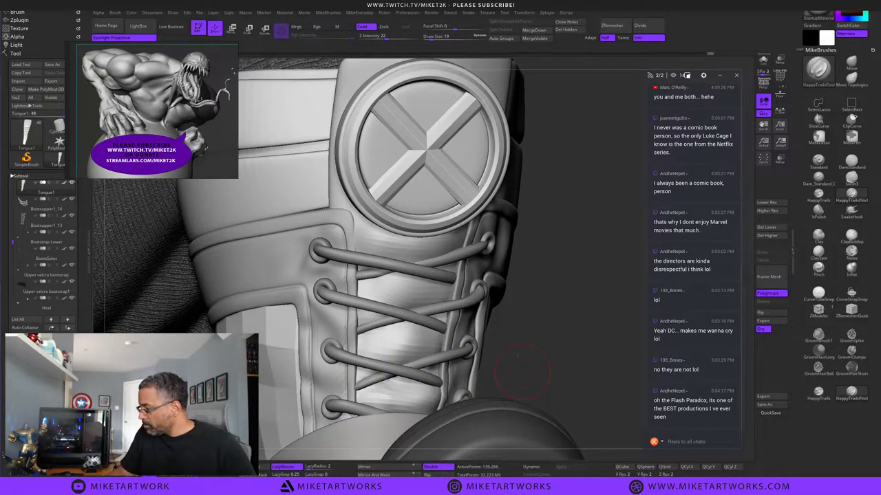
pyautogui.keyDown('ctrl'); pyautogui.moveTo(517, 355); pyautogui.dragTo(517, 337, button='right'); pyautogui.keyUp('ctrl')
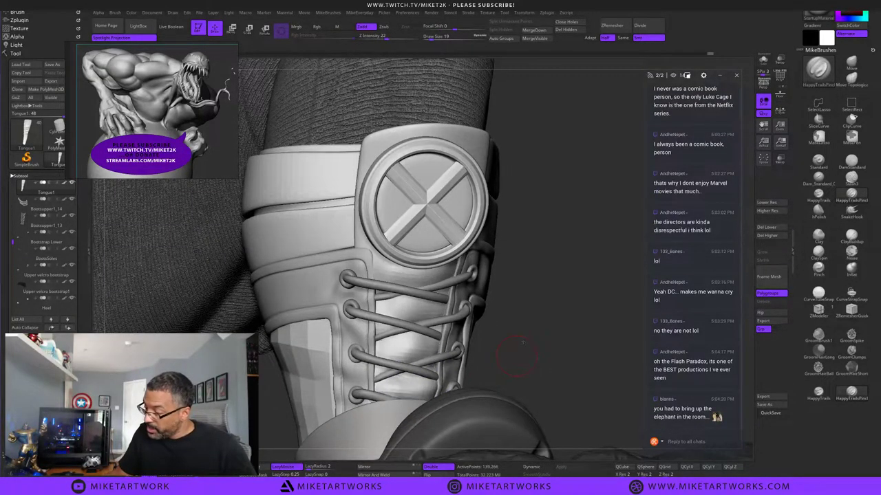
pyautogui.moveTo(521, 360)
pyautogui.mouseDown()
pyautogui.moveTo(538, 377)
pyautogui.moveTo(536, 369)
pyautogui.mouseUp()
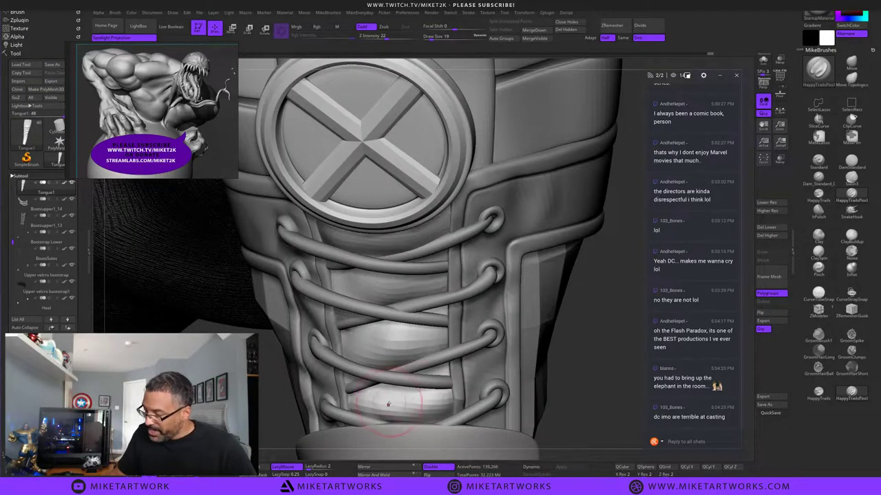
pyautogui.moveTo(387, 403)
pyautogui.keyDown('shift'); pyautogui.mouseDown()
pyautogui.moveTo(401, 422)
pyautogui.moveTo(391, 403)
pyautogui.moveTo(354, 409)
pyautogui.moveTo(386, 397)
pyautogui.moveTo(376, 387)
pyautogui.moveTo(399, 392)
pyautogui.moveTo(363, 387)
pyautogui.moveTo(420, 362)
pyautogui.mouseUp(); pyautogui.keyUp('shift')
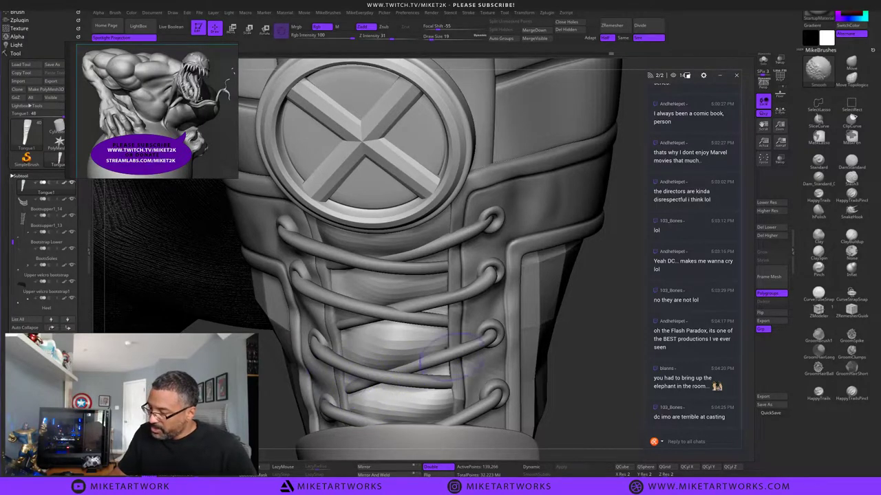
pyautogui.moveTo(451, 424)
pyautogui.keyDown('shift'); pyautogui.mouseDown()
pyautogui.moveTo(454, 393)
pyautogui.moveTo(455, 416)
pyautogui.mouseUp(); pyautogui.keyUp('shift')
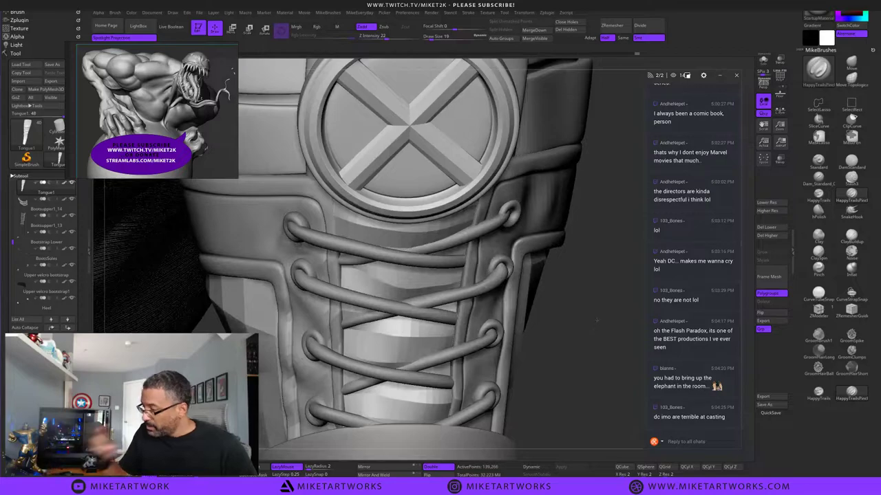
# Smooth the tongue bulge below the top laces and add a short pinch stroke near its edge under the round emblem.
pyautogui.hotkey('ctrl', 'd')
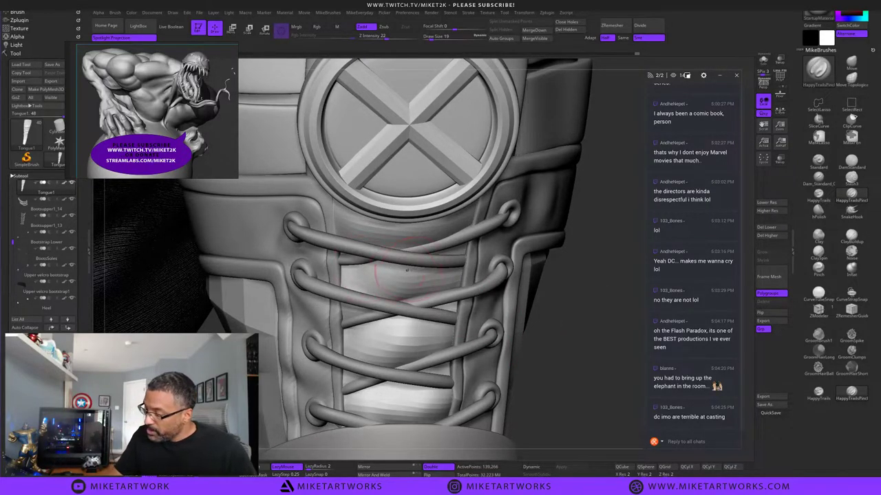
pyautogui.keyDown('shift'); pyautogui.moveTo(383, 271); pyautogui.dragTo(413, 291); pyautogui.keyUp('shift')
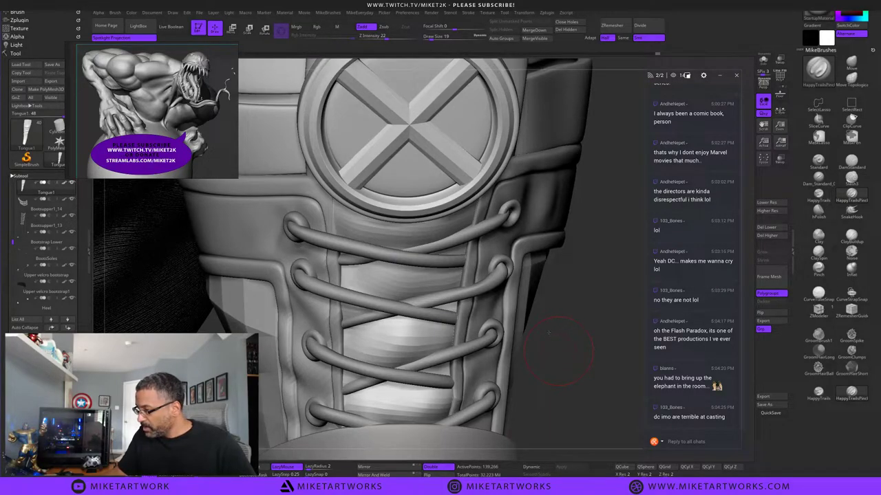
pyautogui.keyDown('ctrl'); pyautogui.moveTo(558, 350); pyautogui.dragTo(548, 333, button='right'); pyautogui.keyUp('ctrl')
pyautogui.moveTo(366, 244)
pyautogui.mouseDown()
pyautogui.moveTo(351, 223)
pyautogui.moveTo(359, 241)
pyautogui.mouseUp()
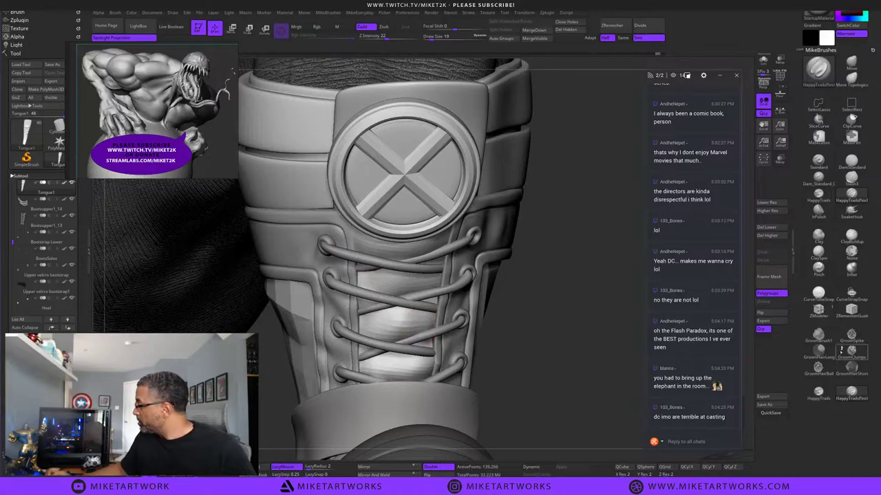
# Carve the tongue along the edge of the lace panel below the emblem with the DamStandard brush and smooth the marks.
pyautogui.click(851, 162)
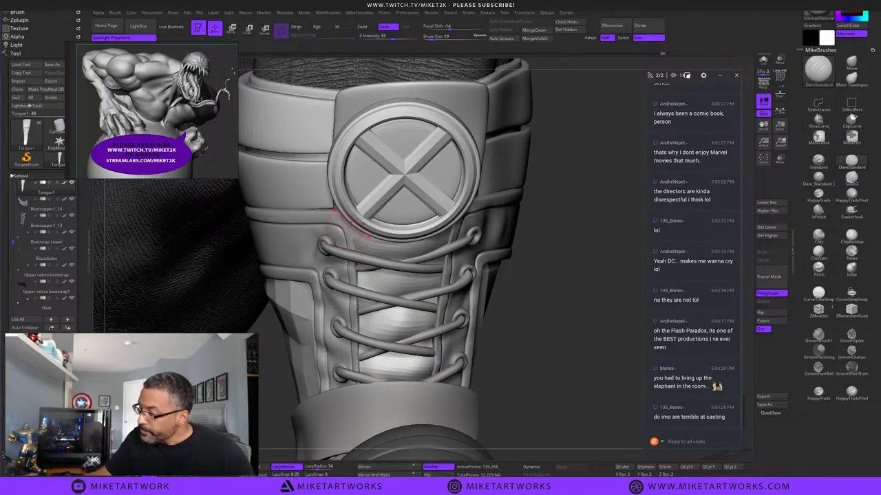
pyautogui.press('shift')
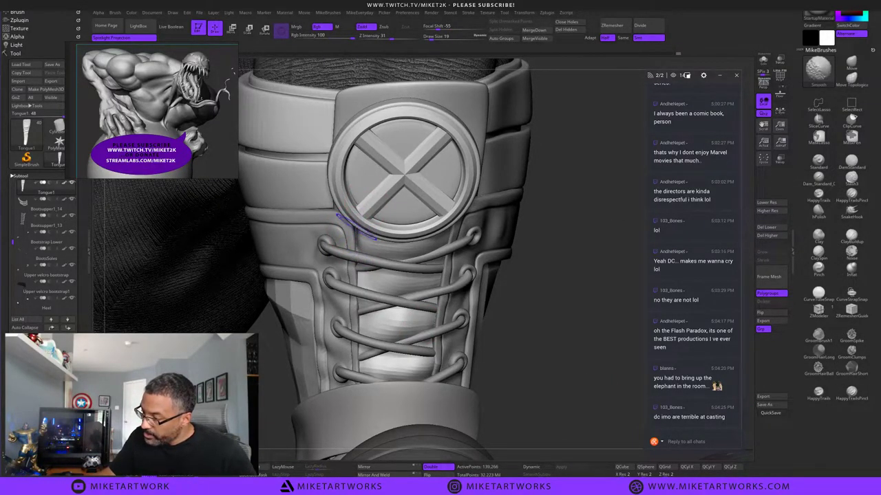
pyautogui.keyDown('shift'); pyautogui.moveTo(363, 213); pyautogui.dragTo(367, 232); pyautogui.keyUp('shift')
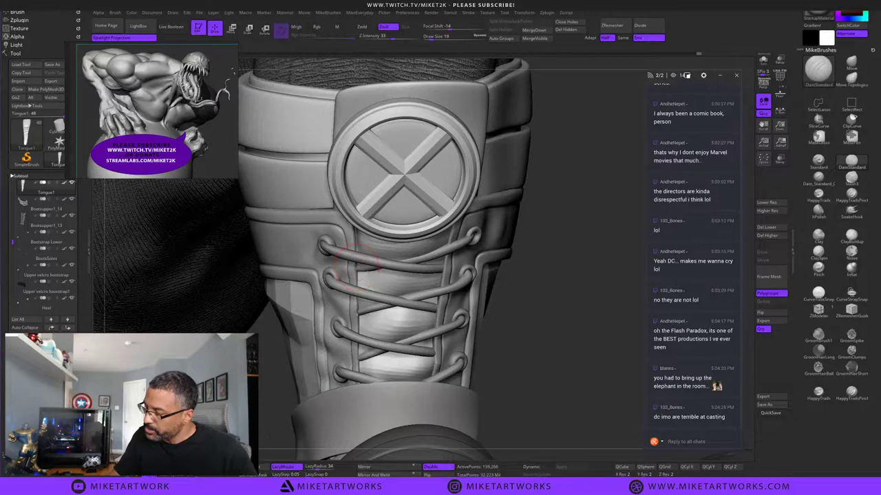
pyautogui.moveTo(358, 281); pyautogui.dragTo(358, 301)
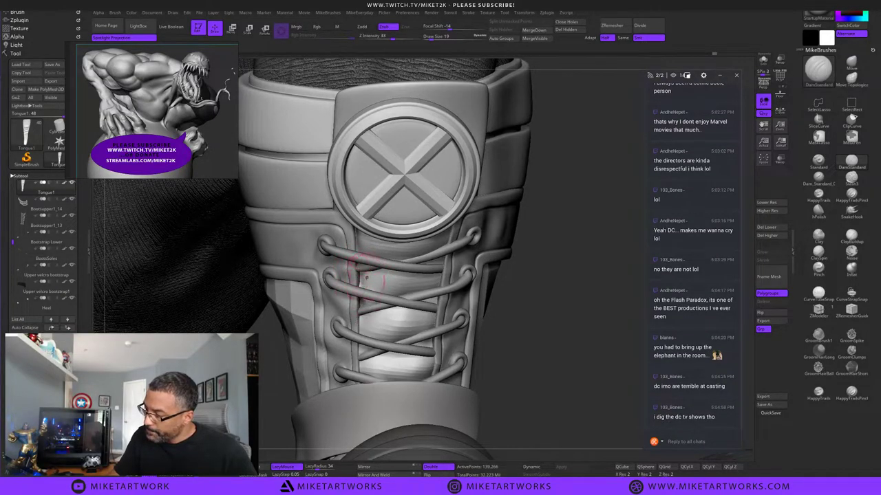
pyautogui.keyDown('shift'); pyautogui.moveTo(359, 271); pyautogui.dragTo(362, 290); pyautogui.keyUp('shift')
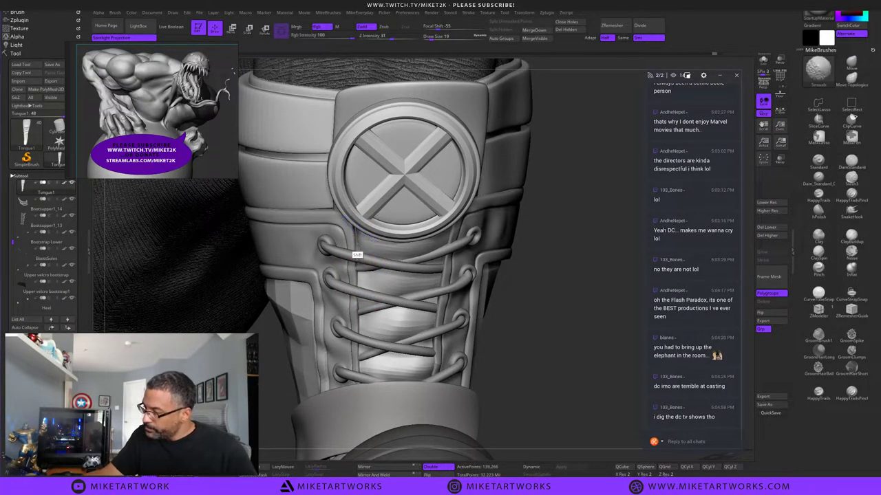
pyautogui.moveTo(356, 232)
pyautogui.keyDown('shift'); pyautogui.mouseDown()
pyautogui.moveTo(367, 241)
pyautogui.moveTo(359, 234)
pyautogui.mouseUp(); pyautogui.keyUp('shift')
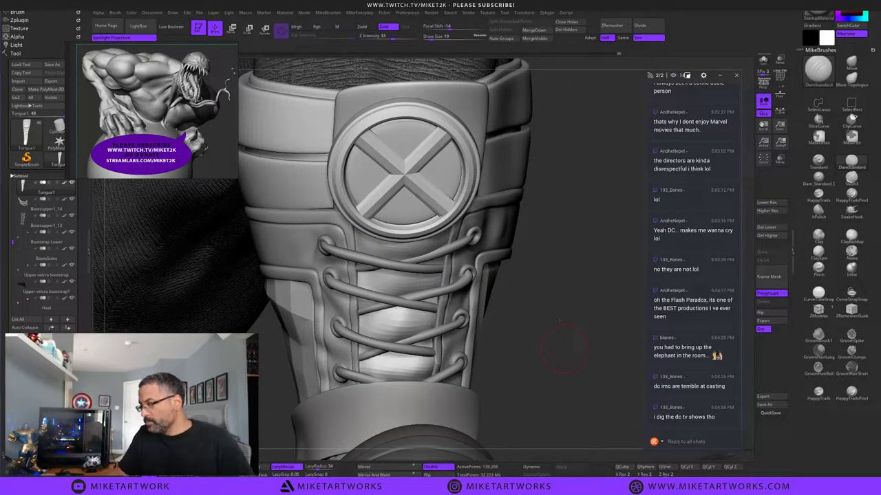
# Hide the rest of the figure so that only the tongue and the other boot subtools are shown.
pyautogui.keyDown('alt'); pyautogui.moveTo(559, 320); pyautogui.dragTo(559, 346); pyautogui.keyUp('alt')
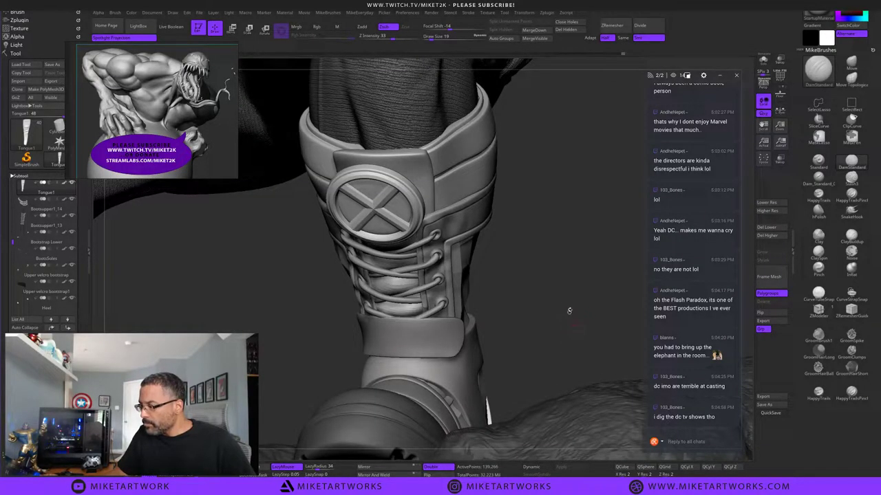
pyautogui.moveTo(564, 265); pyautogui.dragTo(570, 246)
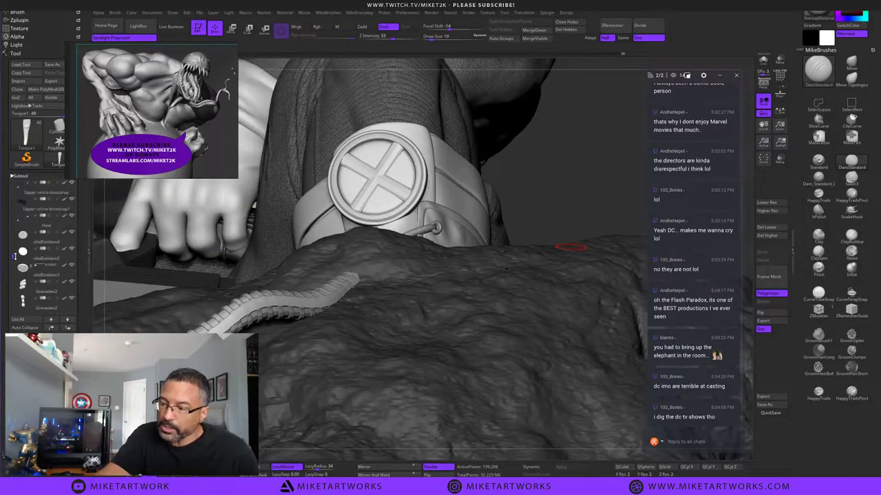
pyautogui.moveTo(13, 239); pyautogui.dragTo(13, 236)
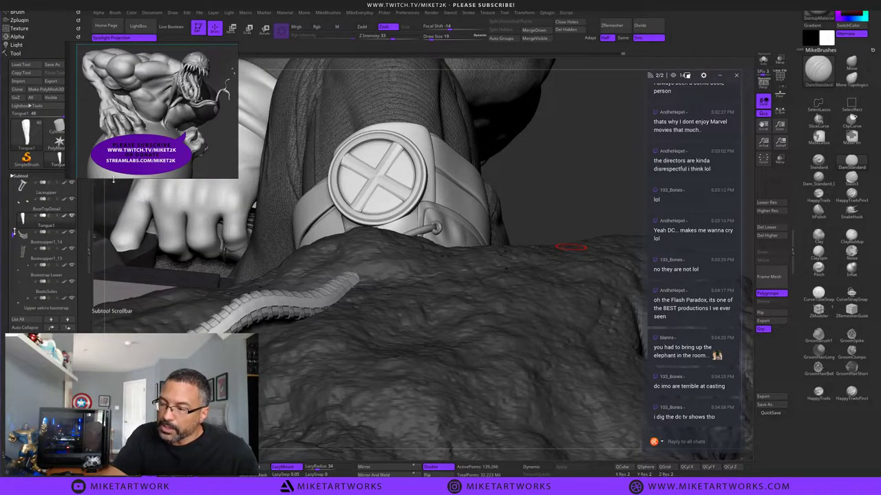
pyautogui.keyDown('shift'); pyautogui.click(74, 218); pyautogui.keyUp('shift')
pyautogui.moveTo(12, 235); pyautogui.dragTo(10, 203)
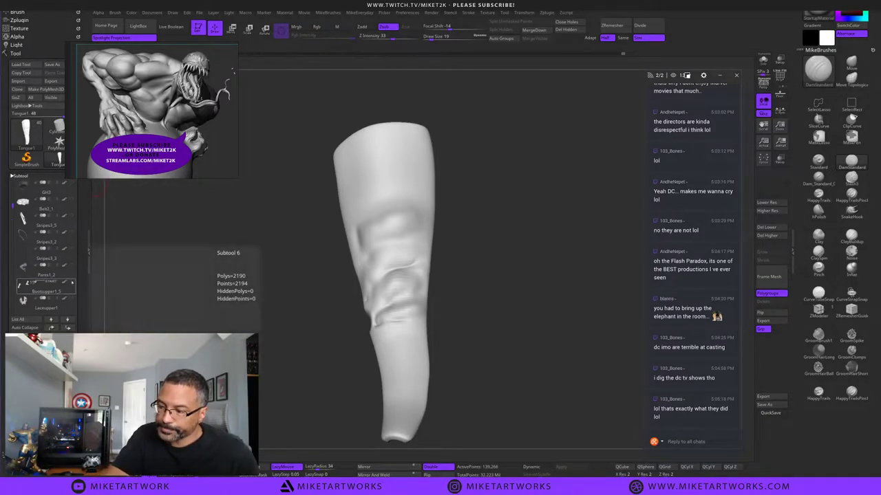
pyautogui.moveTo(71, 282); pyautogui.dragTo(71, 298)
pyautogui.moveTo(562, 322); pyautogui.dragTo(550, 394)
pyautogui.moveTo(13, 206); pyautogui.dragTo(11, 239)
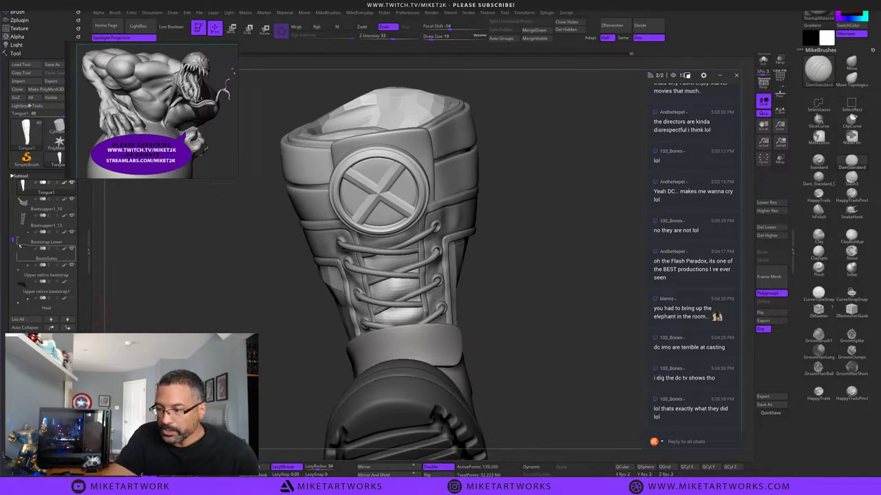
pyautogui.moveTo(13, 240); pyautogui.dragTo(11, 266)
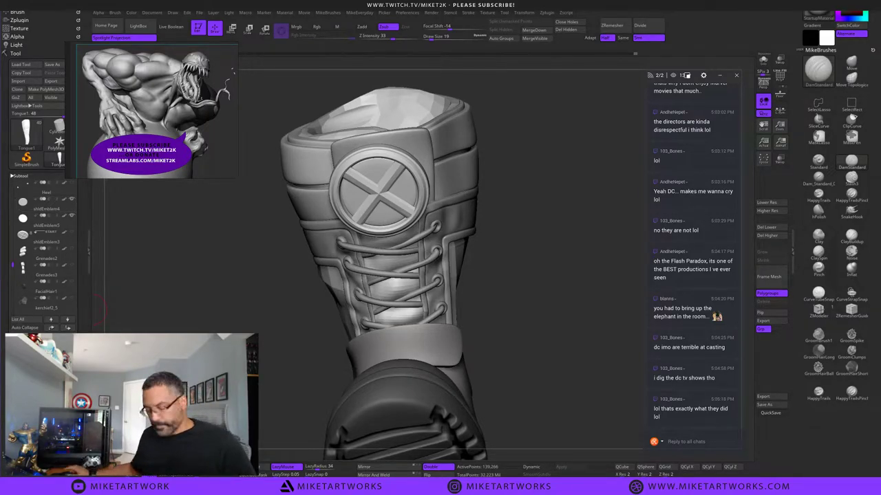
# Find the BootsSoles subtool, hide it, and make the tongue the active subtool again.
pyautogui.press('n')
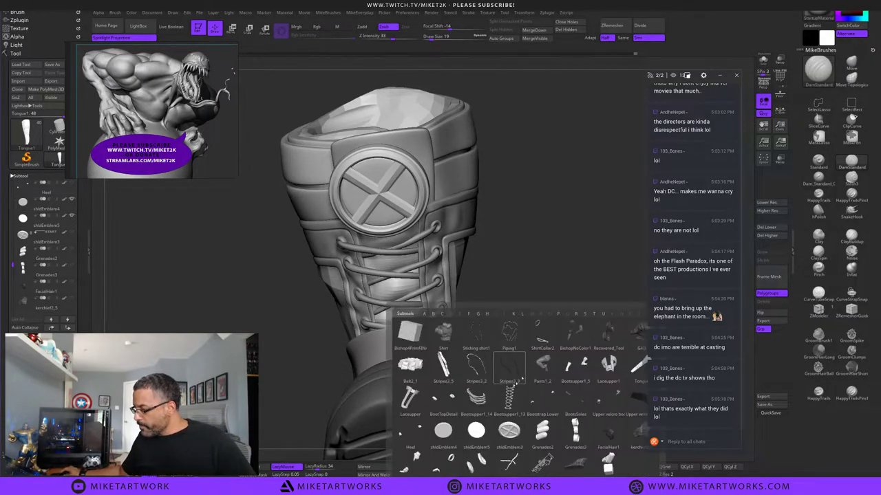
pyautogui.press('n')
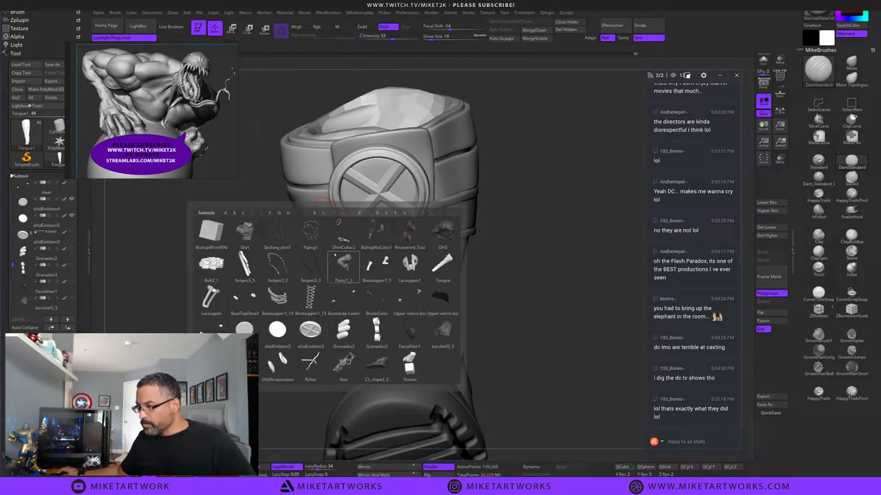
pyautogui.moveTo(335, 255)
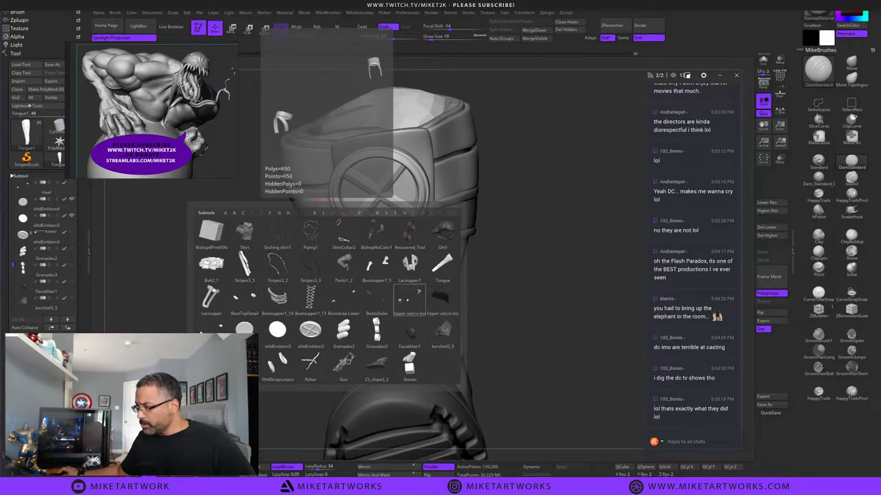
pyautogui.click(372, 303)
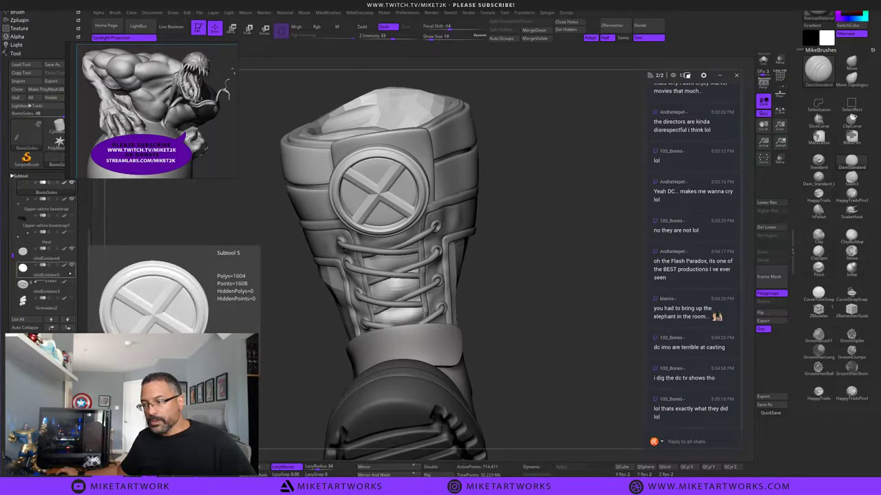
pyautogui.click(72, 183)
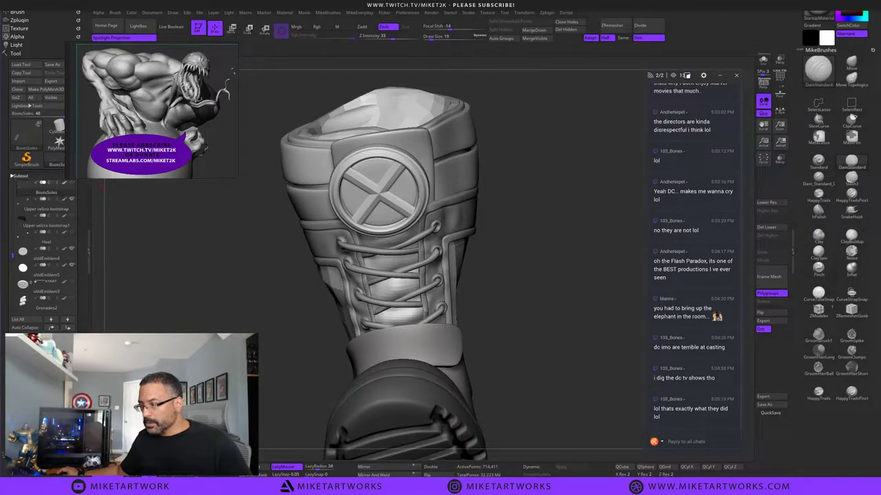
pyautogui.keyDown('alt'); pyautogui.click(392, 283); pyautogui.keyUp('alt')
# Raise the tongue to its next subdivision level and set the DamStandard brush to draw size 9.
pyautogui.moveTo(557, 352)
pyautogui.mouseDown()
pyautogui.moveTo(571, 385)
pyautogui.moveTo(577, 369)
pyautogui.moveTo(550, 364)
pyautogui.moveTo(548, 385)
pyautogui.moveTo(556, 365)
pyautogui.mouseUp()
pyautogui.moveTo(427, 270)
pyautogui.keyDown('alt'); pyautogui.mouseDown()
pyautogui.moveTo(562, 359)
pyautogui.moveTo(566, 375)
pyautogui.mouseUp(); pyautogui.keyUp('alt')
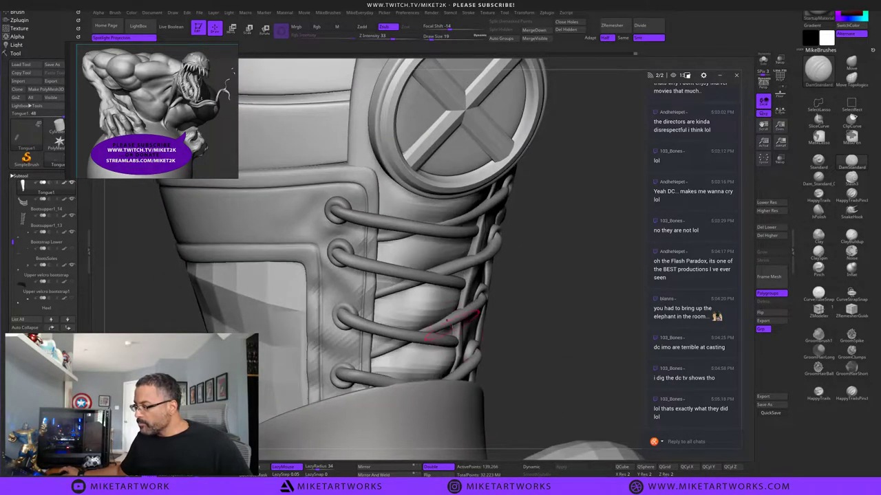
pyautogui.press('d')
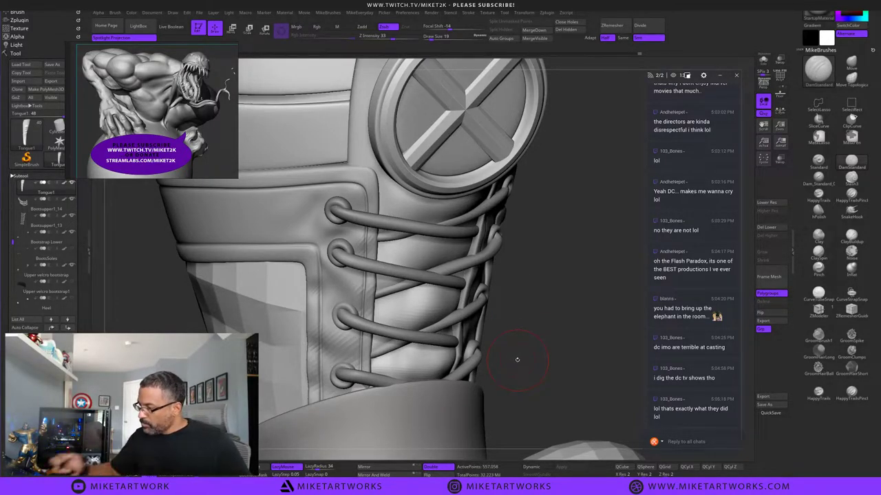
pyautogui.press('s')
pyautogui.moveTo(565, 227); pyautogui.dragTo(564, 226)
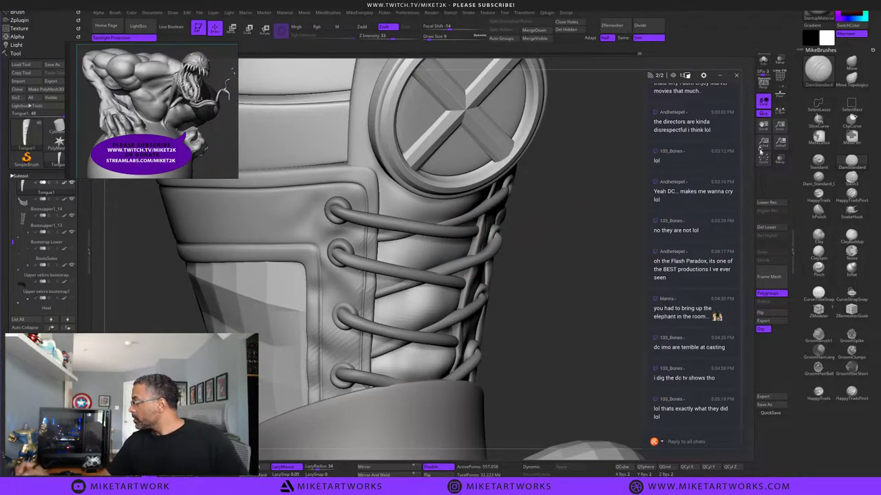
pyautogui.click(851, 162)
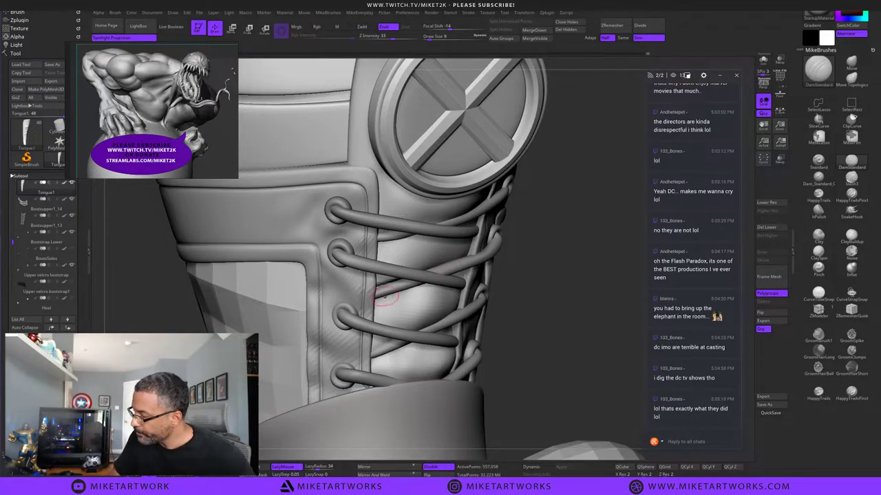
# Carve a thin crease across the tongue behind the middle laces with DamStandard, smooth it, and isolate the tongue.
pyautogui.moveTo(569, 270); pyautogui.dragTo(517, 264)
pyautogui.moveTo(426, 286); pyautogui.dragTo(480, 299)
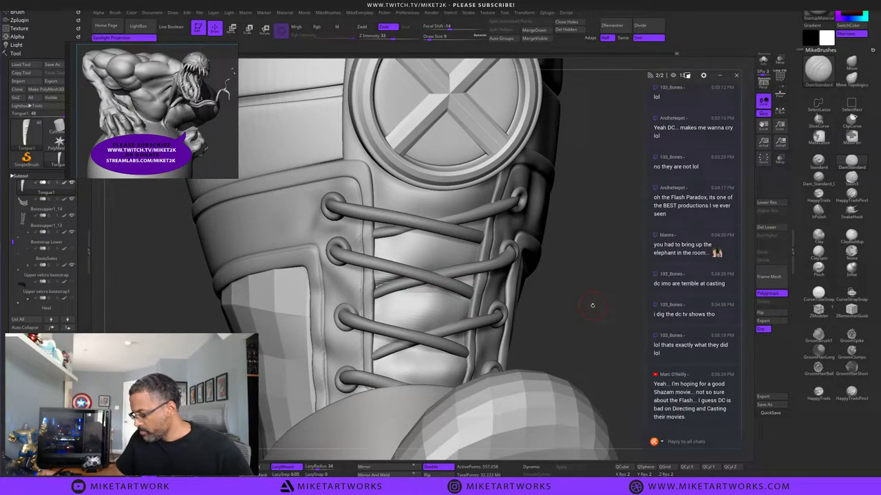
pyautogui.press('shift')
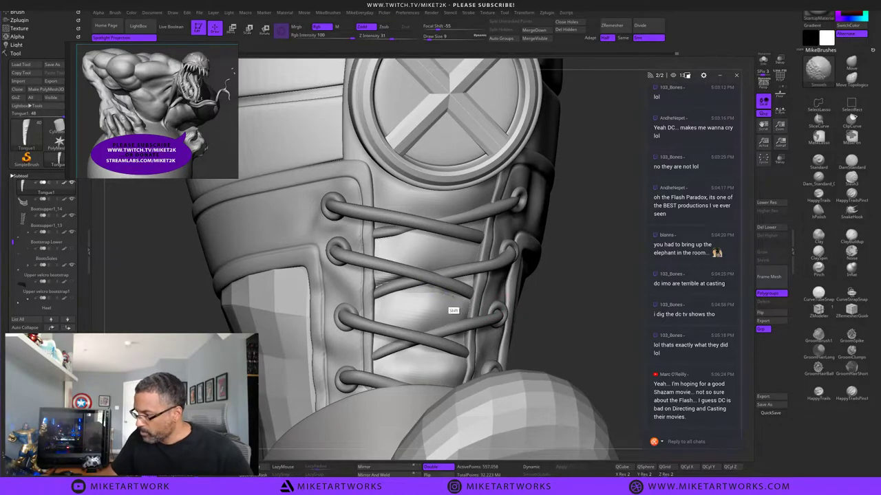
pyautogui.moveTo(429, 291)
pyautogui.keyDown('shift'); pyautogui.mouseDown()
pyautogui.moveTo(407, 296)
pyautogui.moveTo(435, 292)
pyautogui.mouseUp(); pyautogui.keyUp('shift')
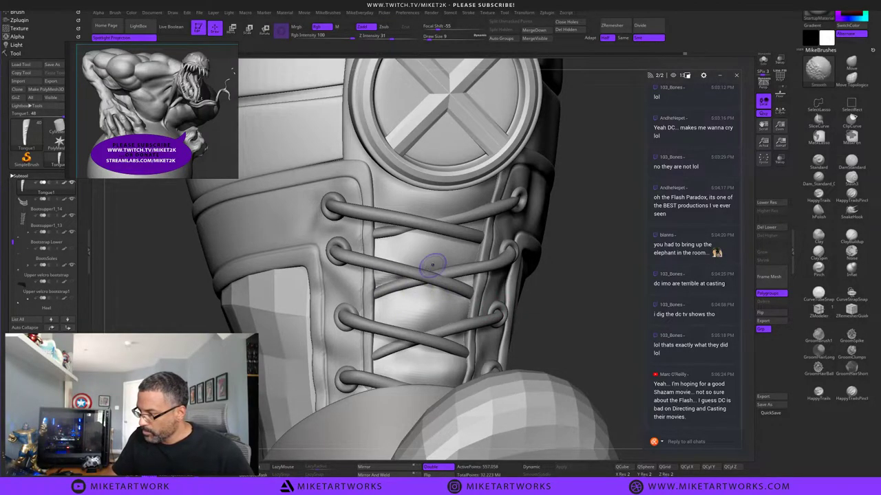
pyautogui.moveTo(579, 317); pyautogui.dragTo(576, 325)
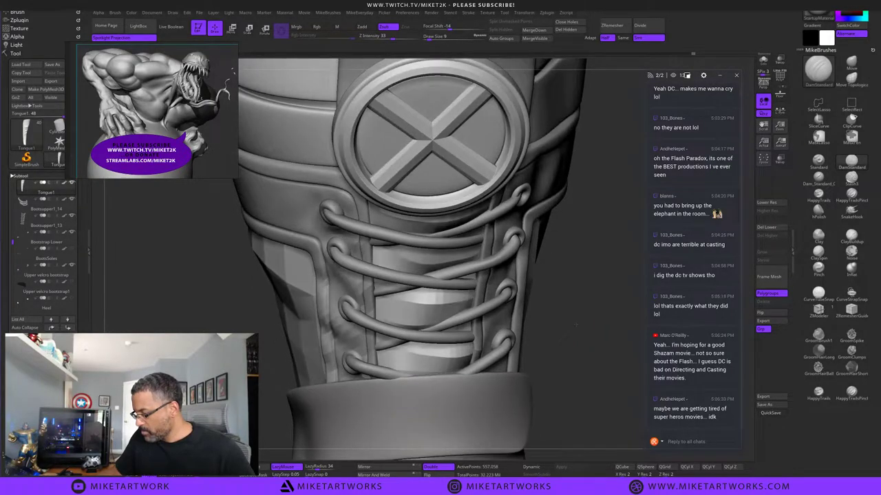
pyautogui.click(764, 60)
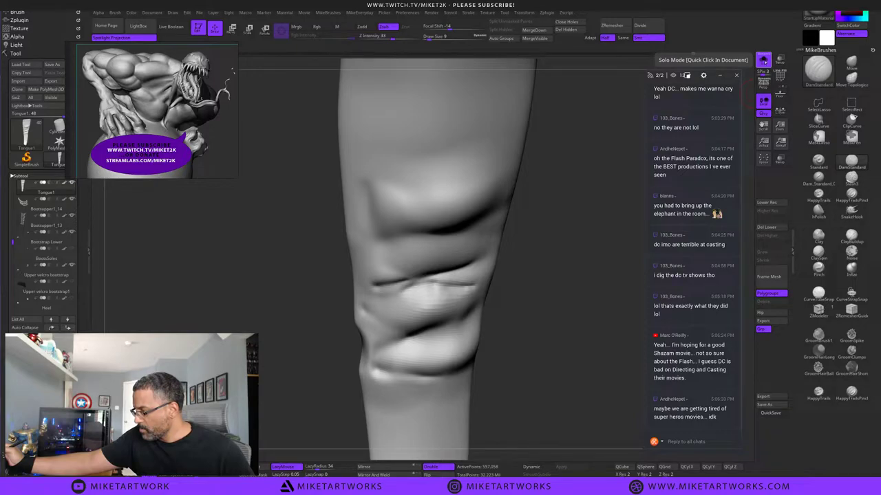
# Smooth the isolated tongue's surface with a light Polish By Features deformation.
pyautogui.click(764, 60)
pyautogui.click(764, 61)
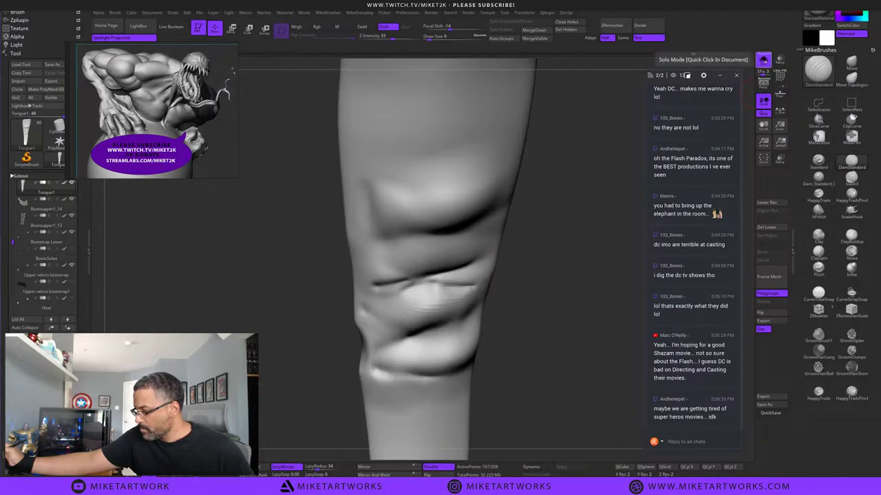
pyautogui.moveTo(549, 432); pyautogui.dragTo(568, 400)
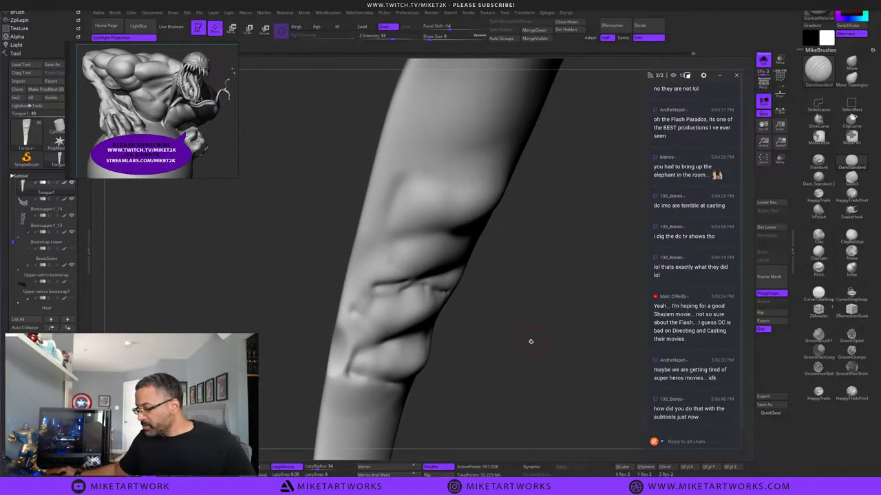
pyautogui.moveTo(532, 342)
pyautogui.keyDown('alt'); pyautogui.mouseDown()
pyautogui.moveTo(525, 322)
pyautogui.moveTo(541, 341)
pyautogui.mouseUp(); pyautogui.keyUp('alt')
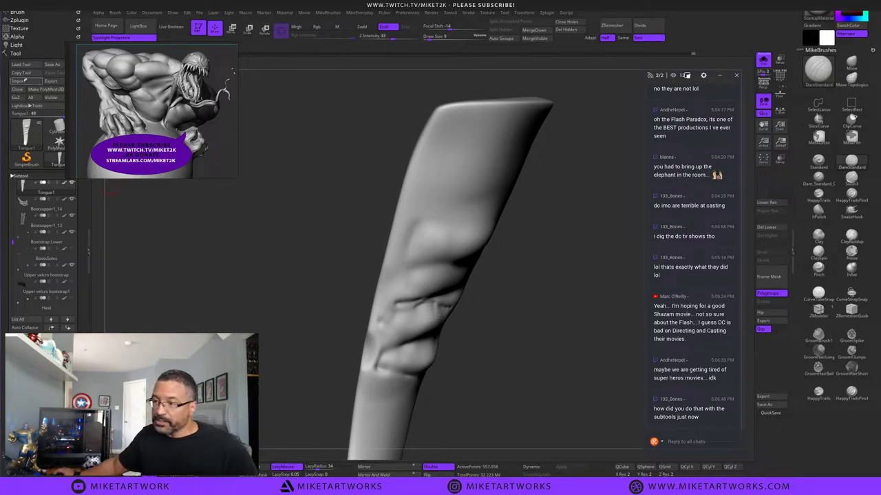
pyautogui.click(21, 176)
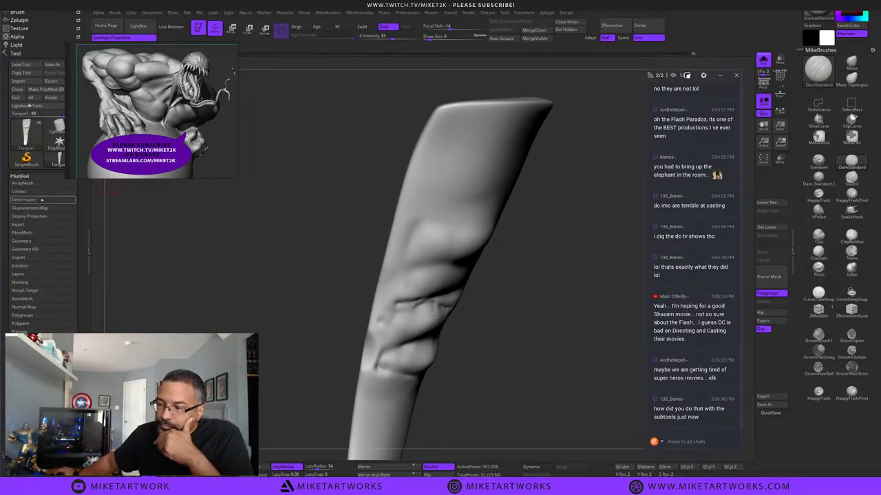
pyautogui.click(33, 199)
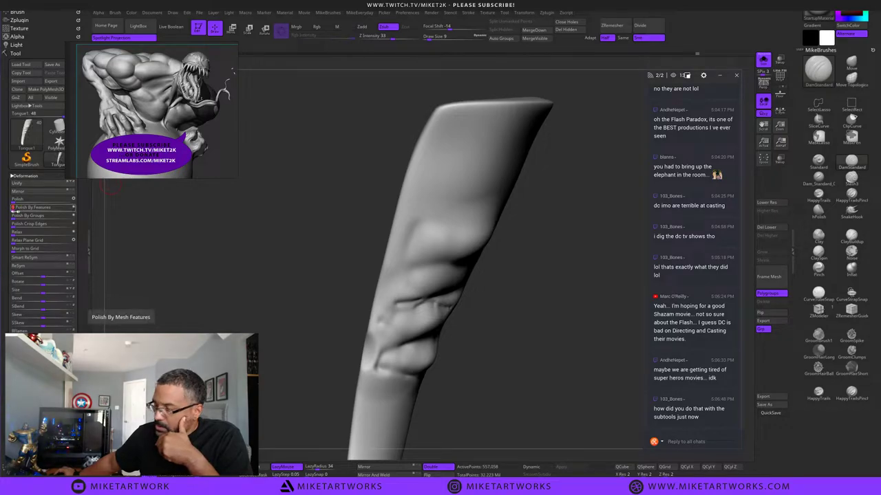
pyautogui.moveTo(14, 211); pyautogui.dragTo(24, 211)
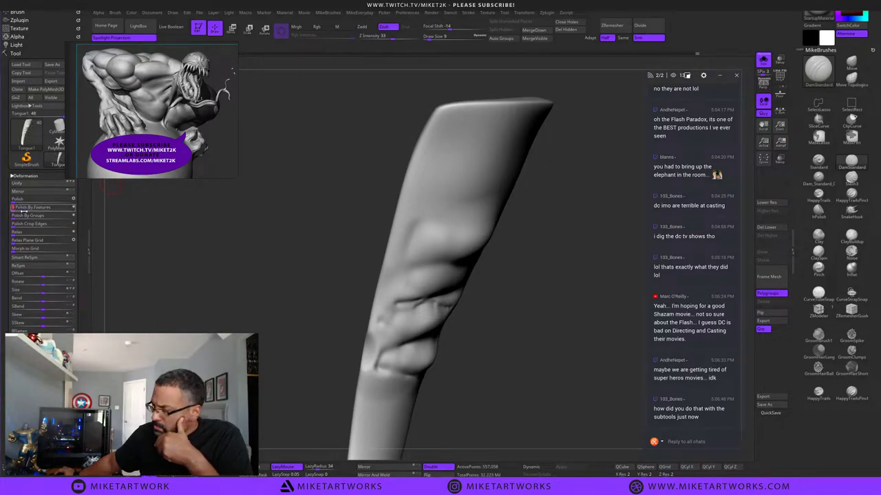
# Soften the tongue's folds further with a Polish deformation of 32.
pyautogui.moveTo(258, 242); pyautogui.dragTo(268, 273)
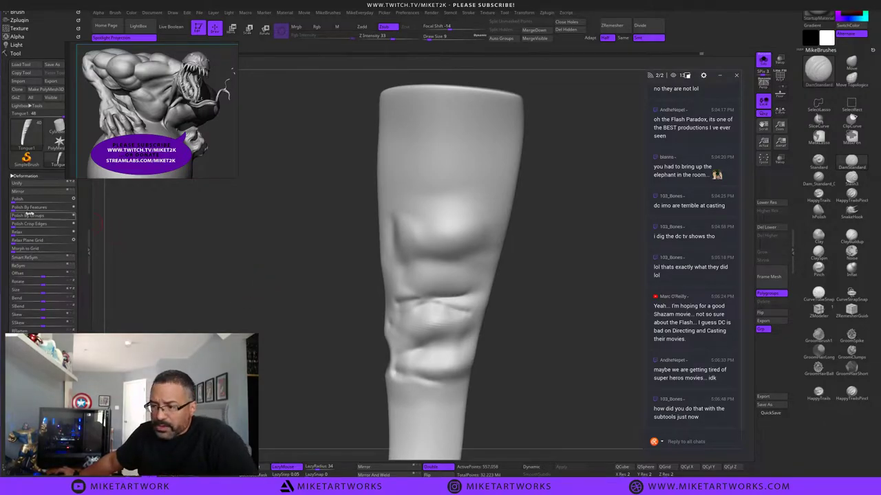
pyautogui.moveTo(15, 203); pyautogui.dragTo(31, 203)
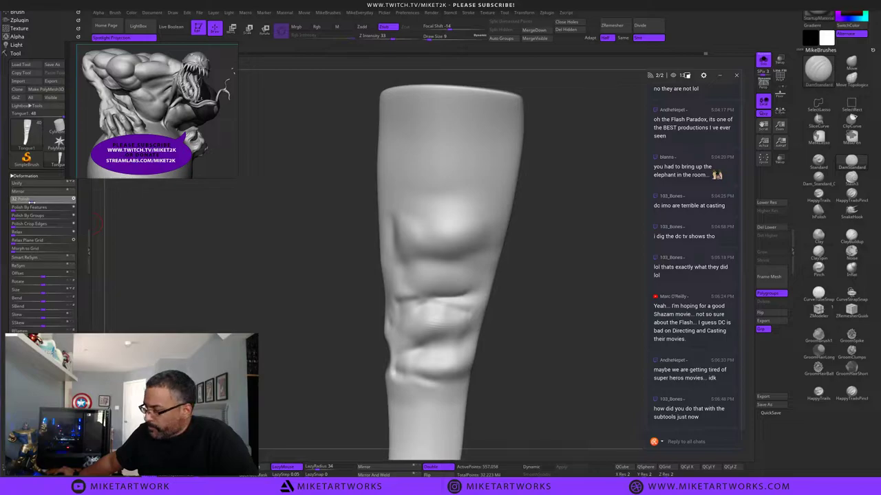
pyautogui.moveTo(561, 294)
pyautogui.mouseDown()
pyautogui.moveTo(557, 312)
pyautogui.moveTo(564, 296)
pyautogui.mouseUp()
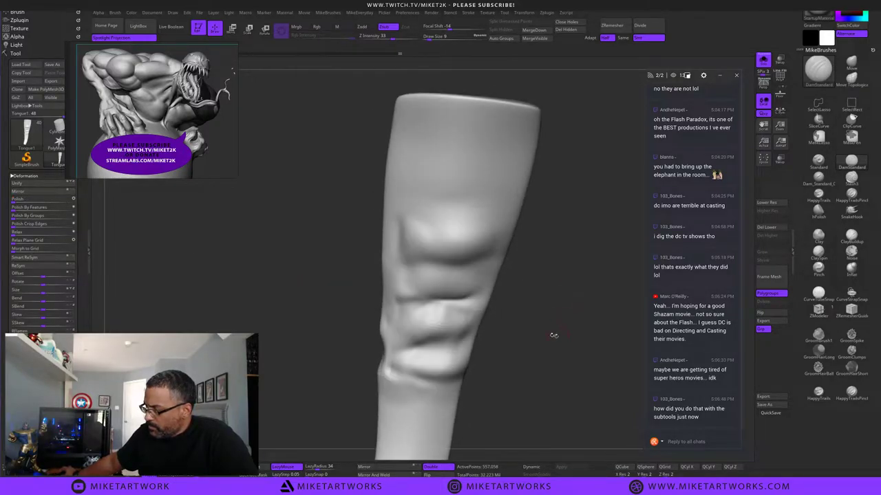
# Display the tongue's polyframe, assign the whole mesh to one new polygroup, and hide the polyframe.
pyautogui.press('space')
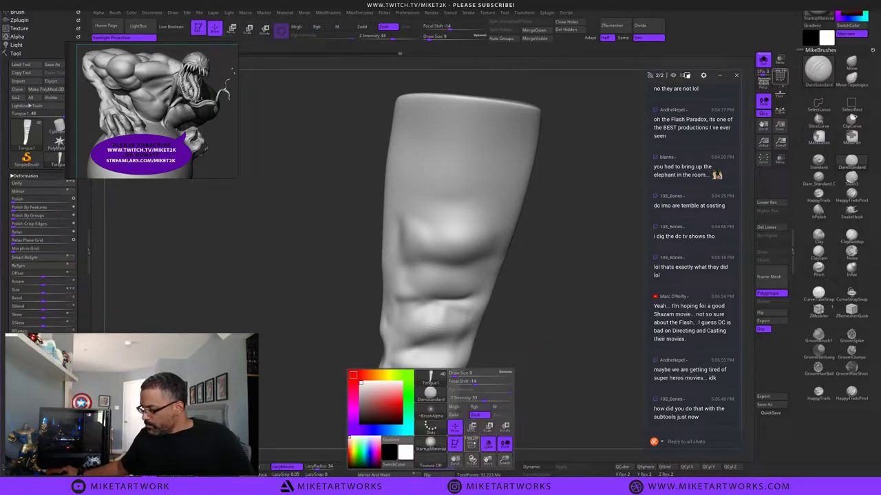
pyautogui.click(473, 443)
pyautogui.moveTo(521, 414); pyautogui.dragTo(519, 385)
pyautogui.hotkey('ctrl', 'w')
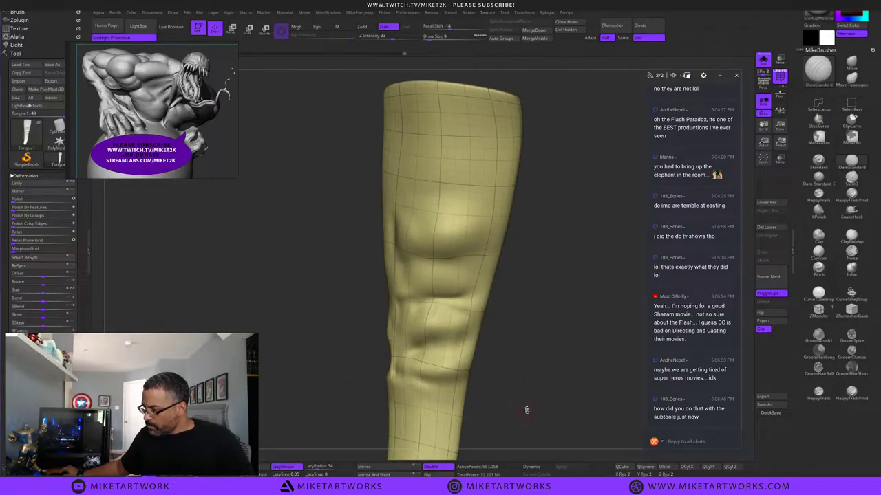
pyautogui.press('space')
pyautogui.click(536, 444)
pyautogui.moveTo(548, 419); pyautogui.dragTo(534, 371)
pyautogui.keyDown('alt'); pyautogui.moveTo(469, 343); pyautogui.dragTo(489, 357); pyautogui.keyUp('alt')
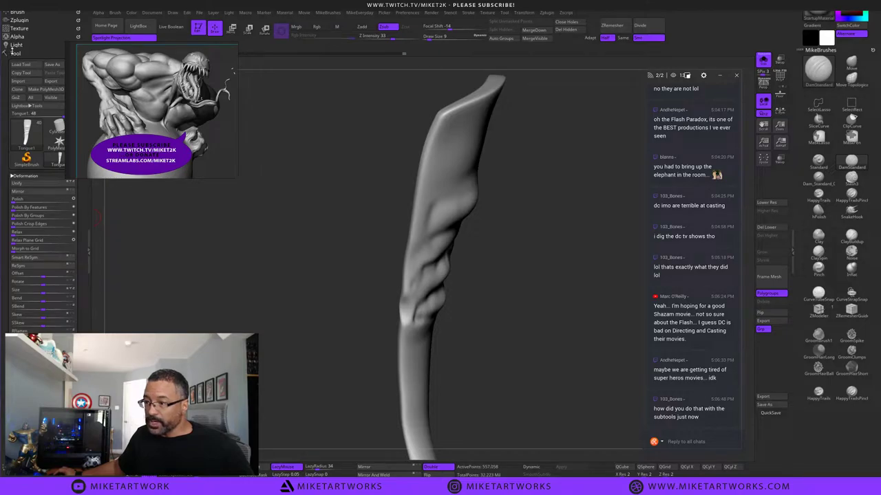
# Clone the tongue as a separate tool, switch to the clone, and duplicate its subtool.
pyautogui.click(17, 89)
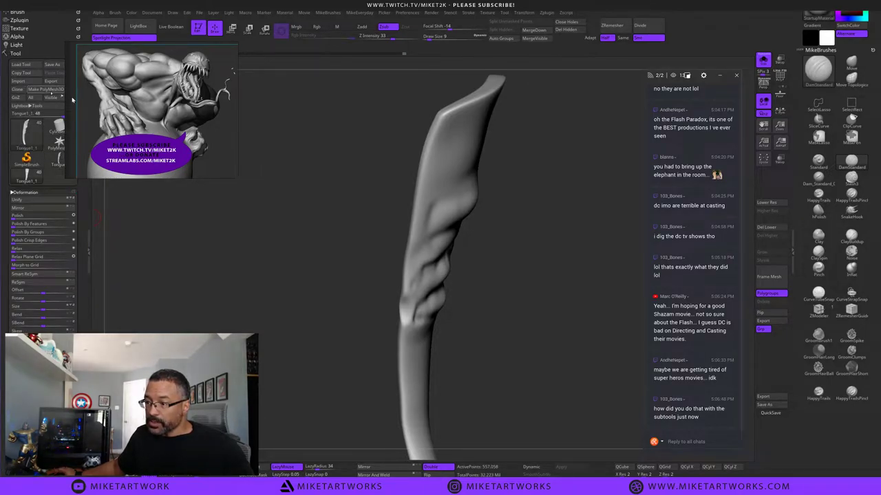
pyautogui.click(58, 160)
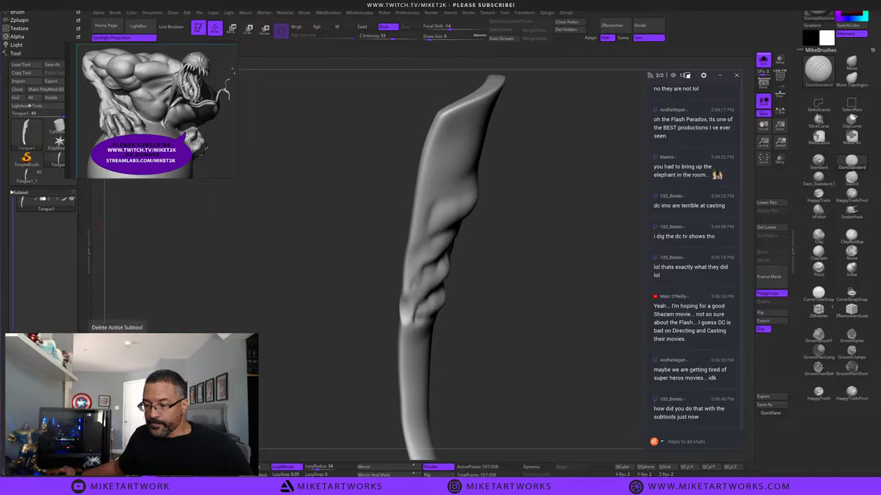
pyautogui.hotkey('ctrl', 'shift', 'd')
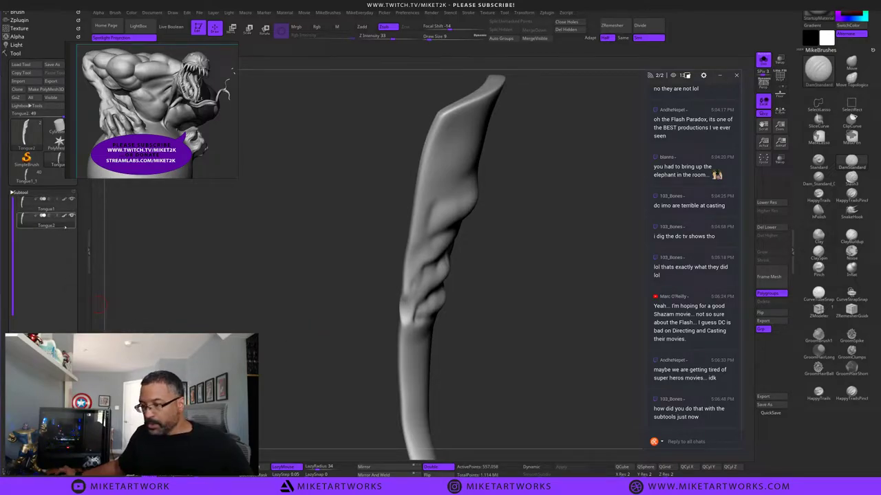
pyautogui.moveTo(480, 289)
pyautogui.mouseDown()
pyautogui.moveTo(496, 306)
pyautogui.moveTo(490, 296)
pyautogui.moveTo(475, 305)
pyautogui.moveTo(513, 319)
pyautogui.mouseUp()
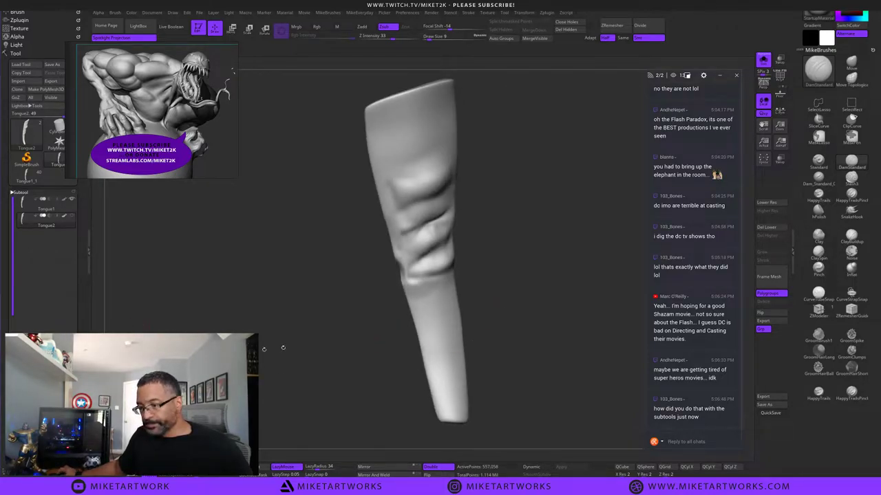
# Try to ZRemesh the duplicate tongue with its subdivision levels intact, displaying its polyframe.
pyautogui.click(21, 193)
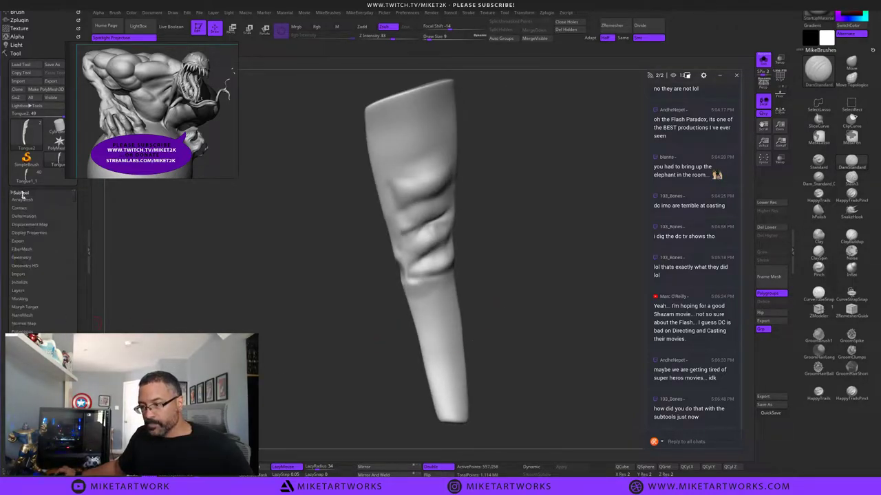
pyautogui.click(32, 257)
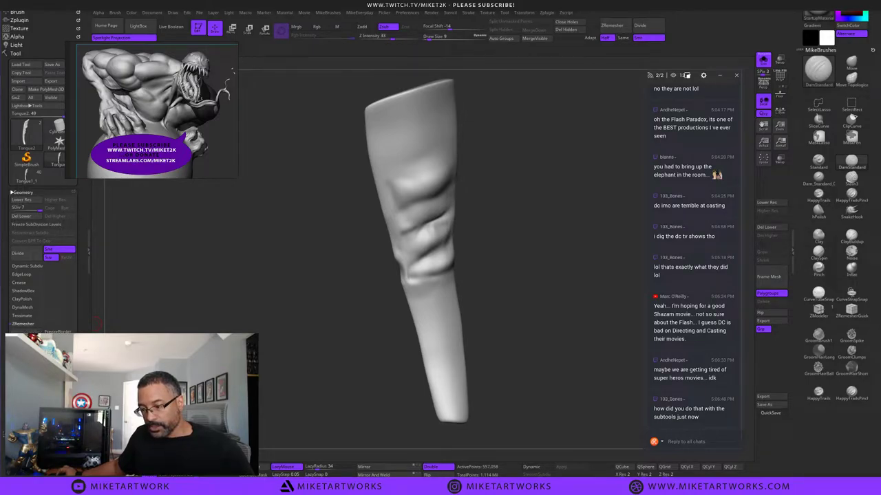
pyautogui.press('space')
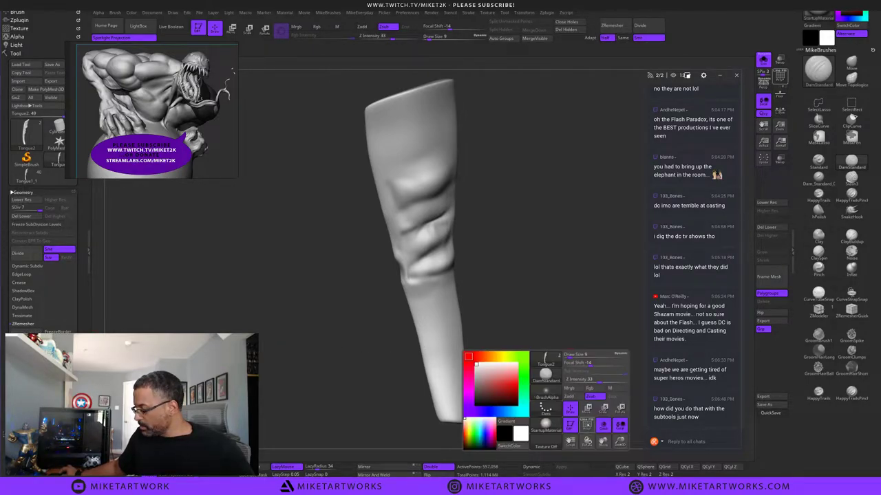
pyautogui.click(587, 425)
pyautogui.click(612, 27)
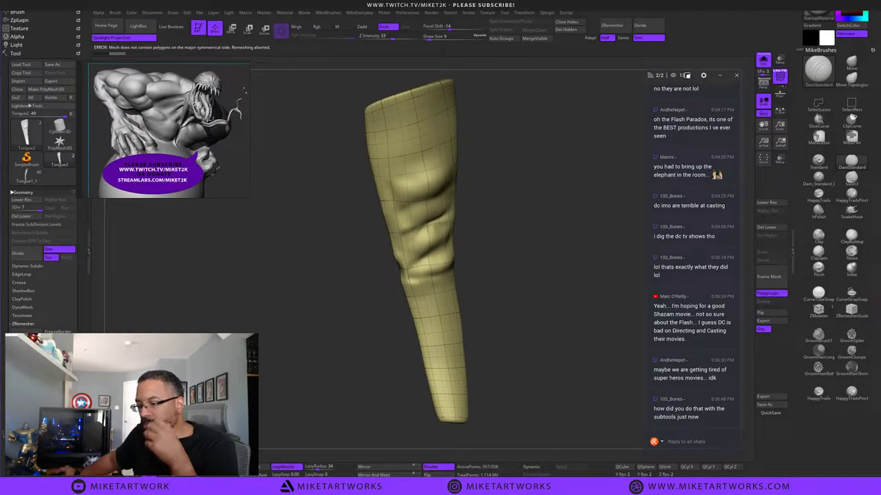
pyautogui.moveTo(274, 212); pyautogui.dragTo(248, 212)
pyautogui.moveTo(241, 351); pyautogui.dragTo(260, 357)
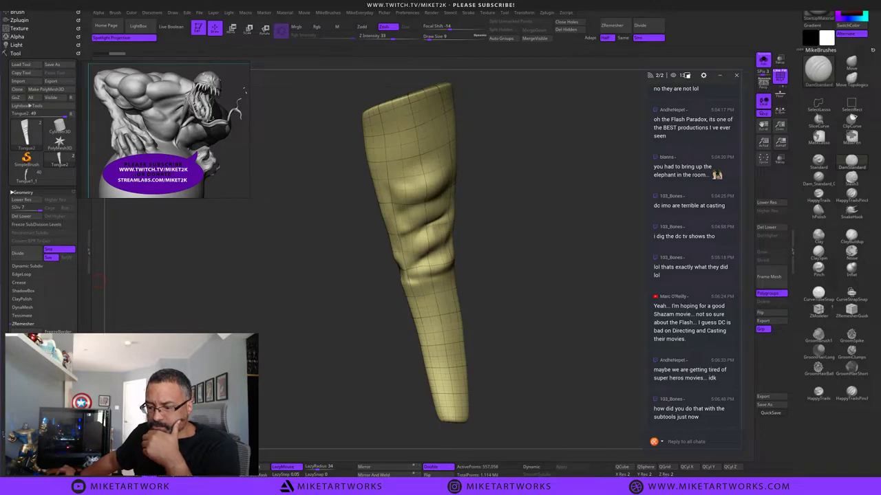
pyautogui.click(23, 324)
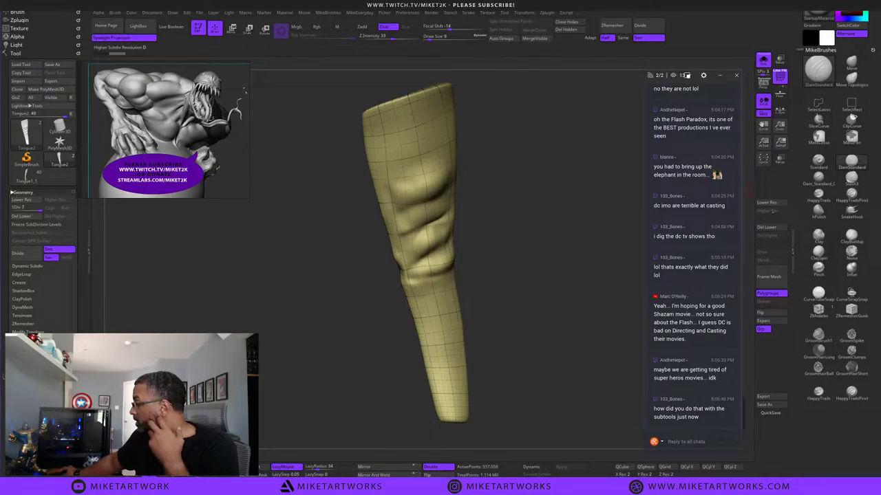
# Delete the duplicate tongue's lower subdivision levels and hide its polyframe.
pyautogui.click(771, 227)
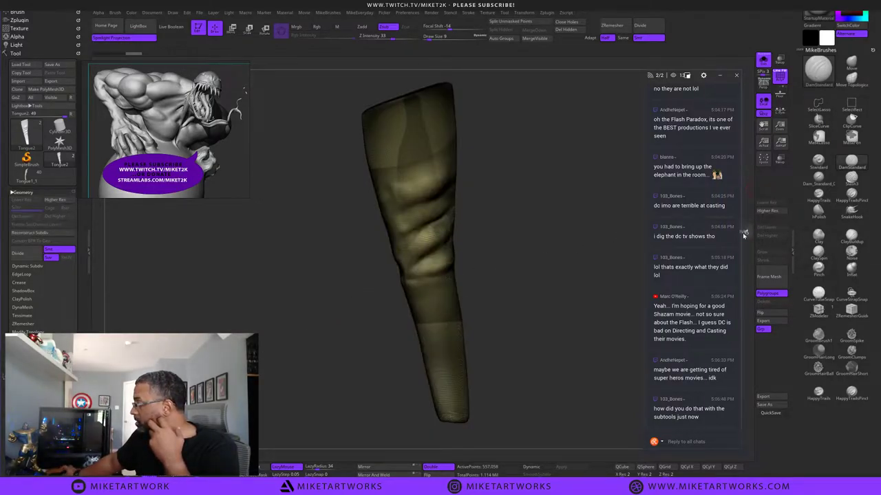
pyautogui.press('space')
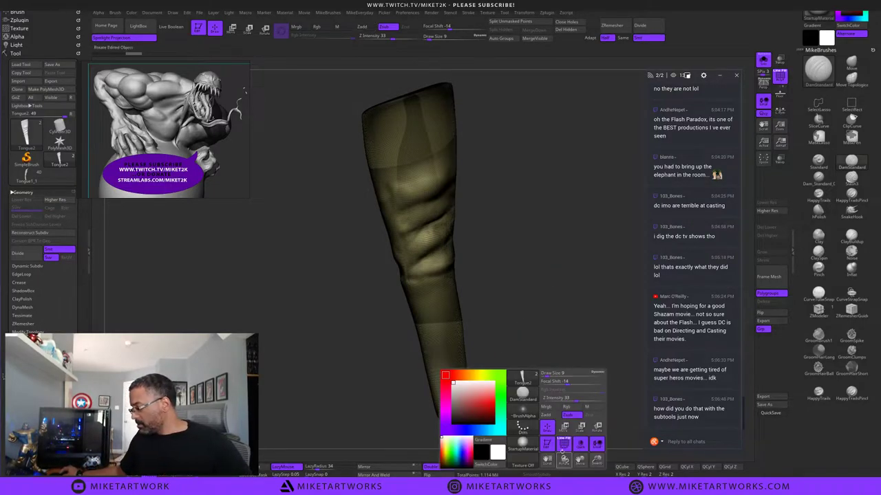
pyautogui.click(563, 447)
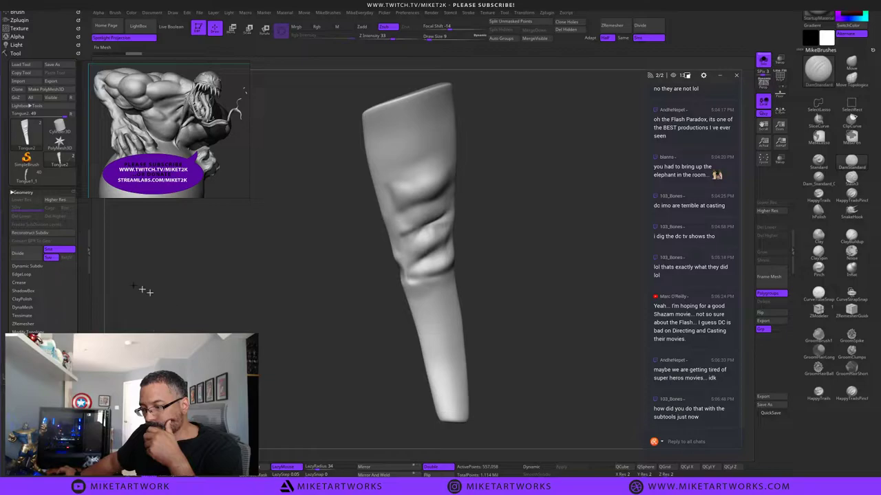
# Try again to ZRemesh the duplicate tongue without its lower subdivision levels.
pyautogui.click(22, 324)
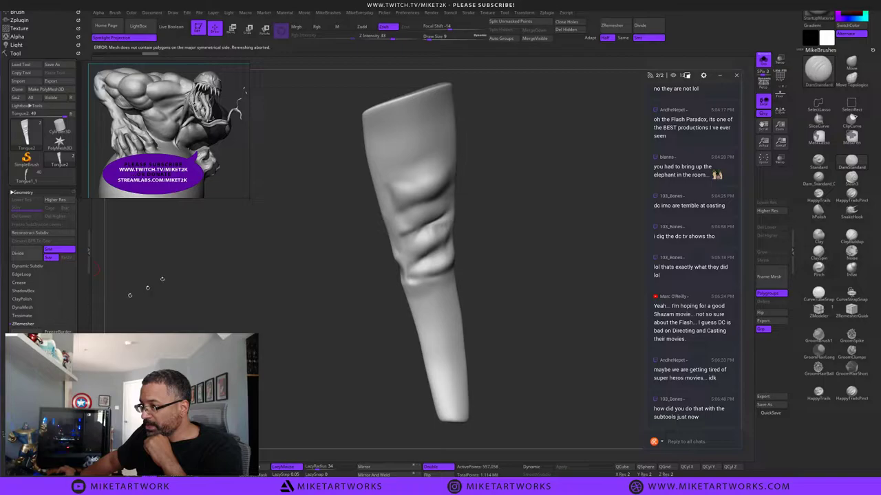
pyautogui.moveTo(327, 273)
pyautogui.mouseDown()
pyautogui.moveTo(307, 280)
pyautogui.moveTo(327, 284)
pyautogui.mouseUp()
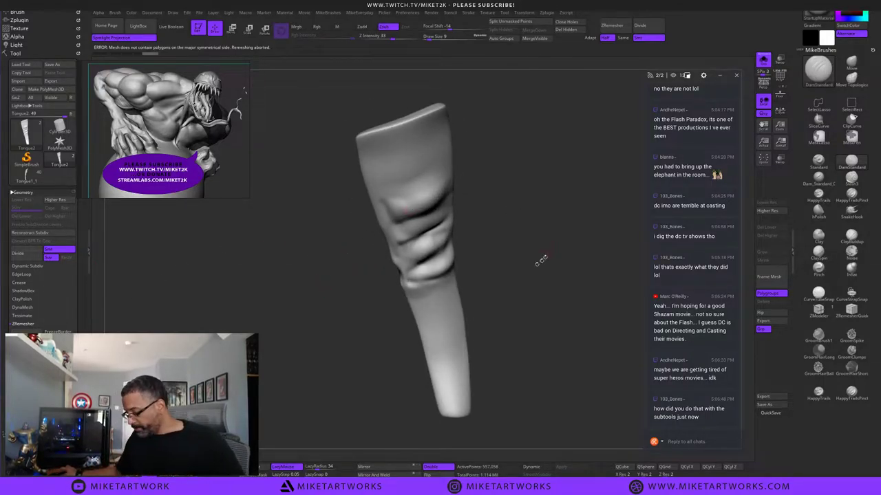
pyautogui.keyDown('alt'); pyautogui.moveTo(545, 324); pyautogui.dragTo(499, 245); pyautogui.keyUp('alt')
pyautogui.moveTo(501, 318); pyautogui.dragTo(498, 343)
pyautogui.press('space')
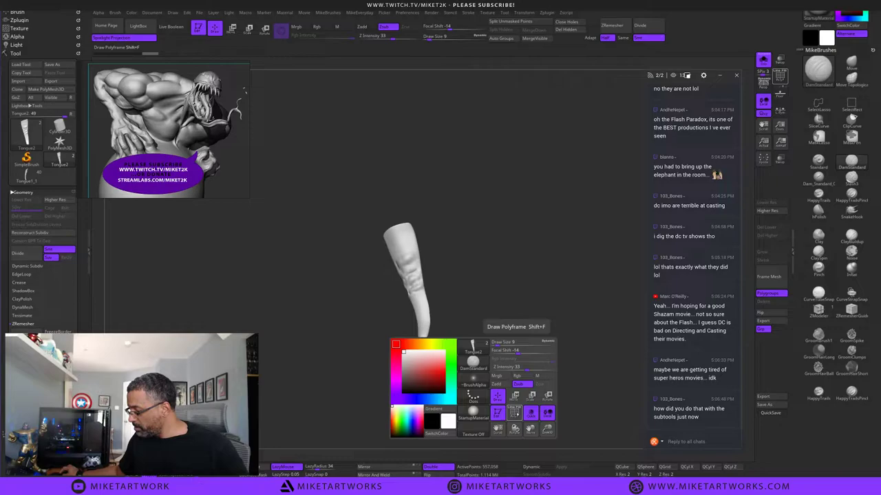
pyautogui.moveTo(516, 415); pyautogui.dragTo(534, 333)
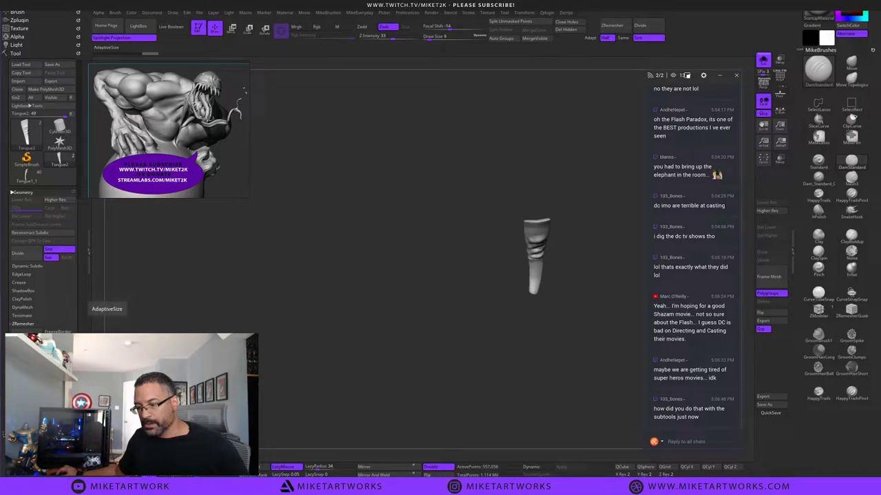
# Turn off ZRemesher's Half option, remesh the duplicate tongue, and display its polyframe to check the new topology.
pyautogui.click(19, 365)
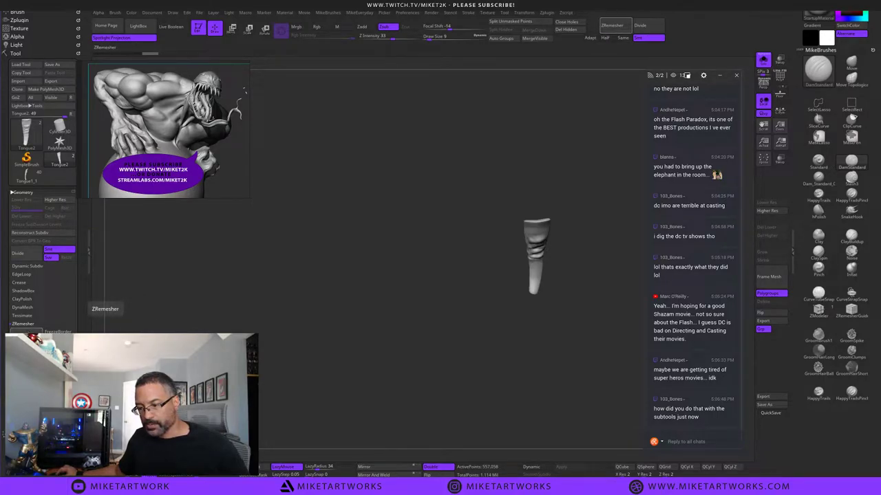
pyautogui.click(26, 336)
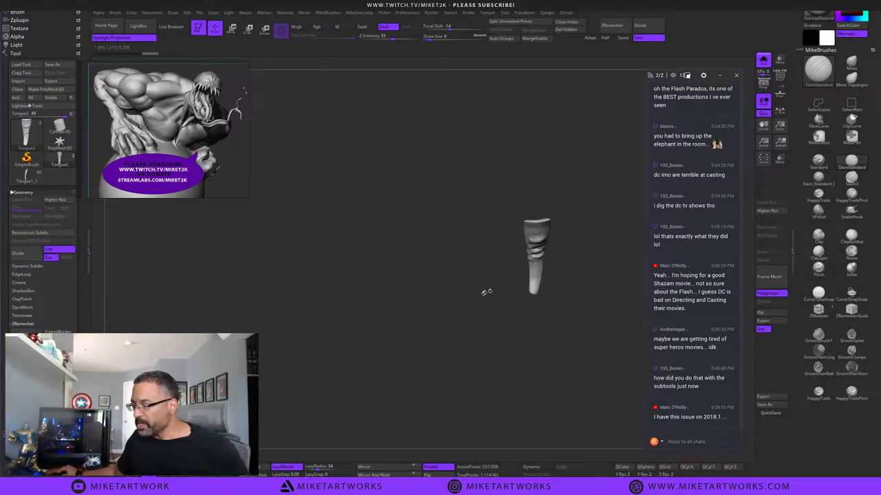
pyautogui.keyDown('alt'); pyautogui.moveTo(486, 291); pyautogui.dragTo(373, 382); pyautogui.keyUp('alt')
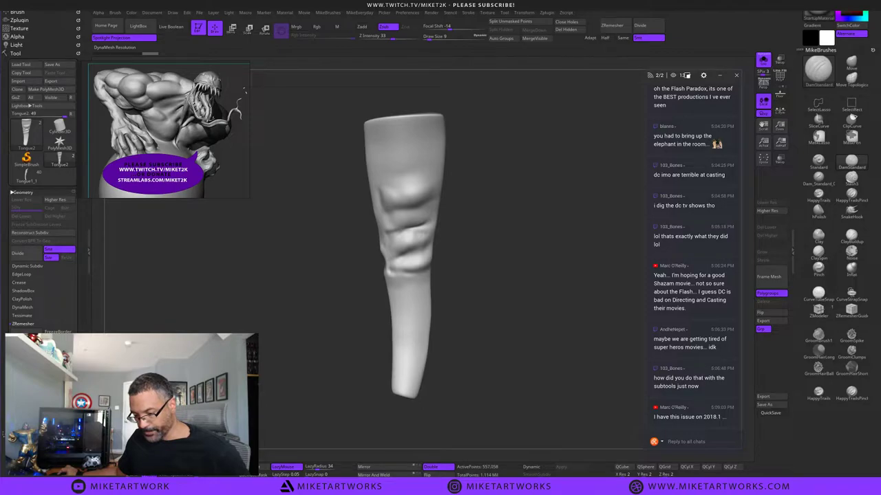
pyautogui.press('space')
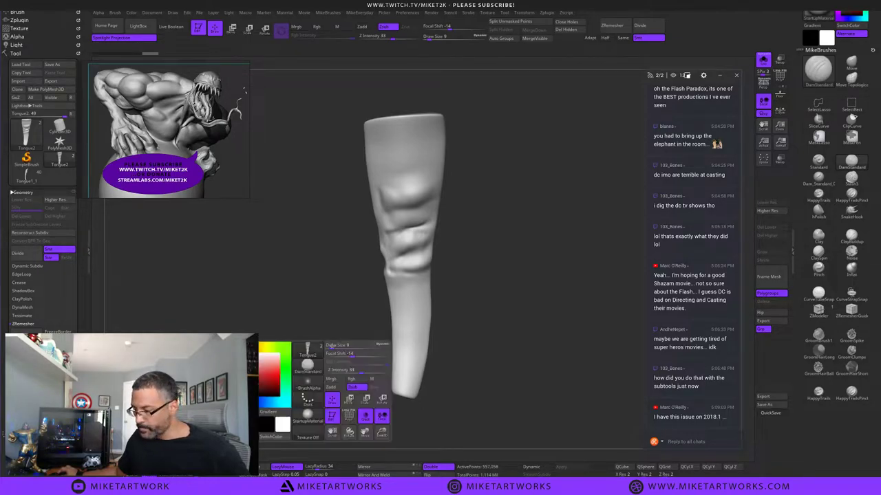
pyautogui.click(346, 420)
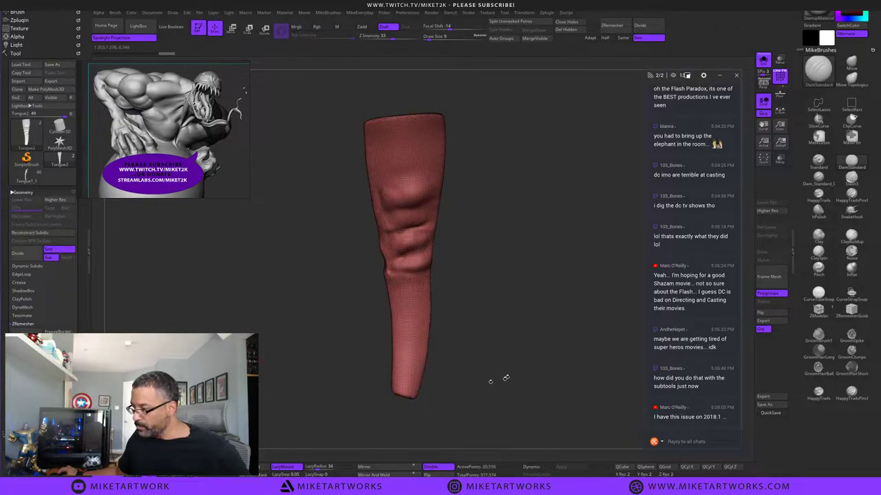
pyautogui.moveTo(505, 378); pyautogui.dragTo(515, 355)
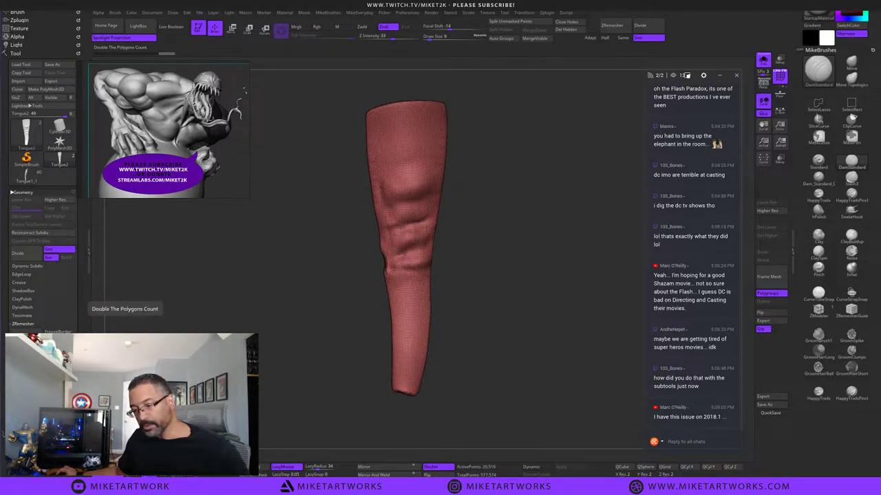
# Retry ZRemesher on the duplicate tongue with the Half option left off.
pyautogui.click(26, 337)
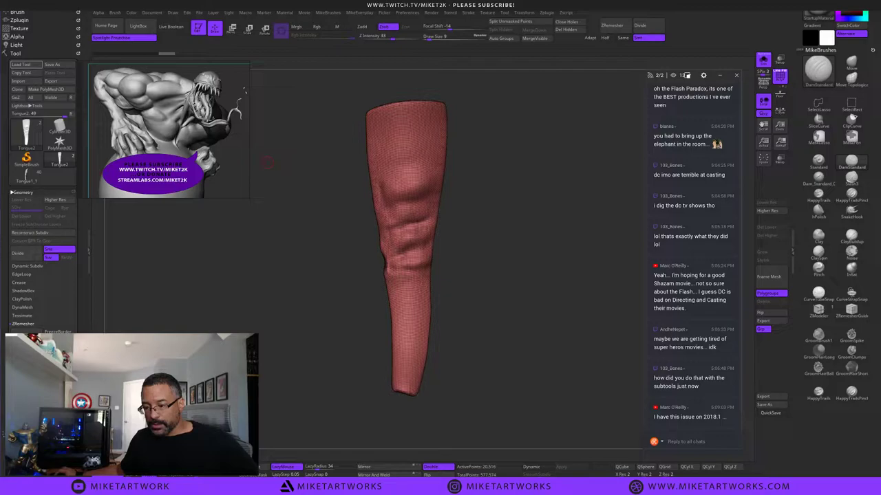
pyautogui.click(26, 336)
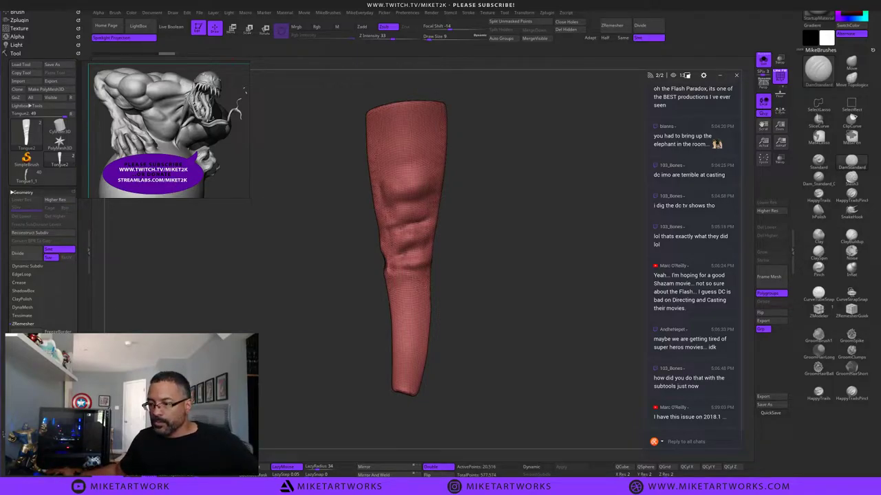
pyautogui.click(26, 337)
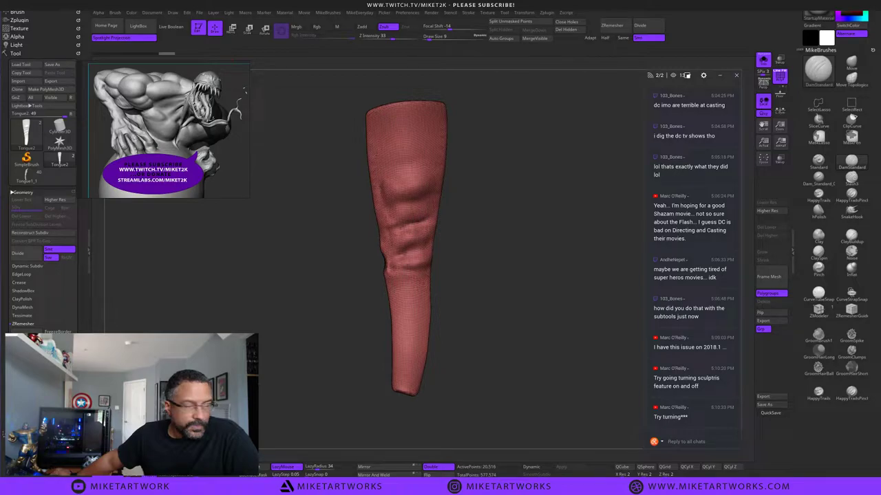
pyautogui.click(31, 194)
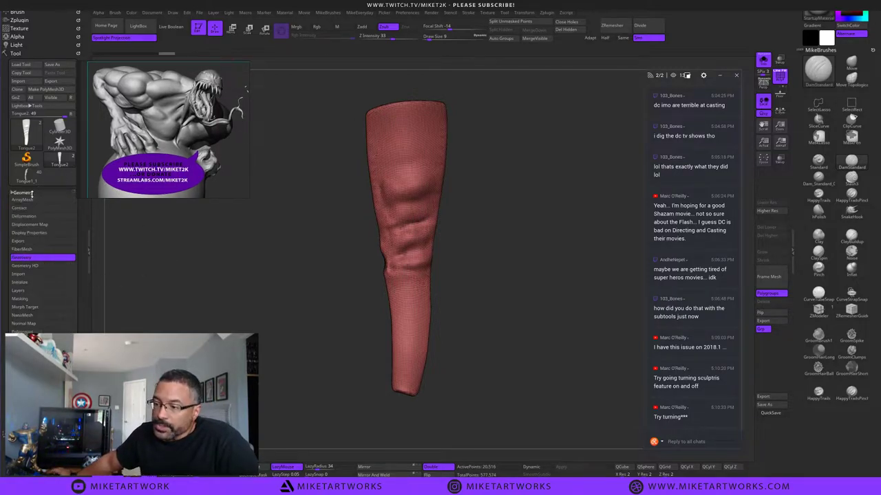
pyautogui.click(32, 194)
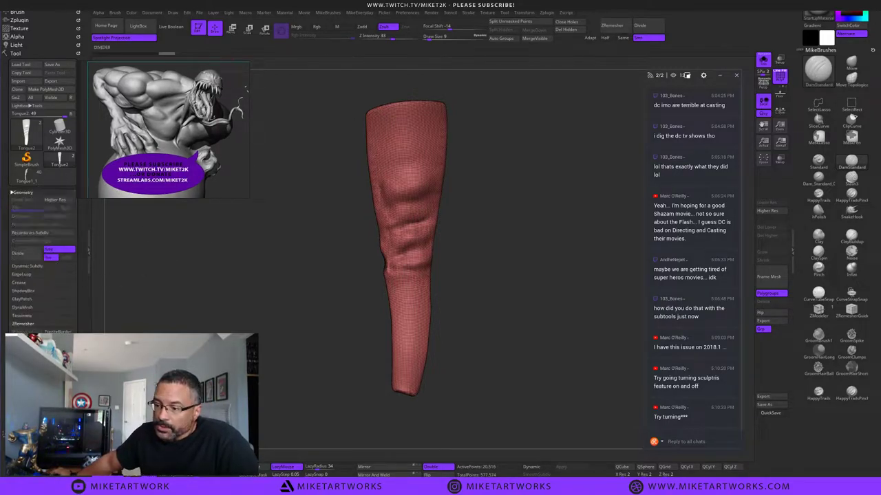
pyautogui.click(25, 194)
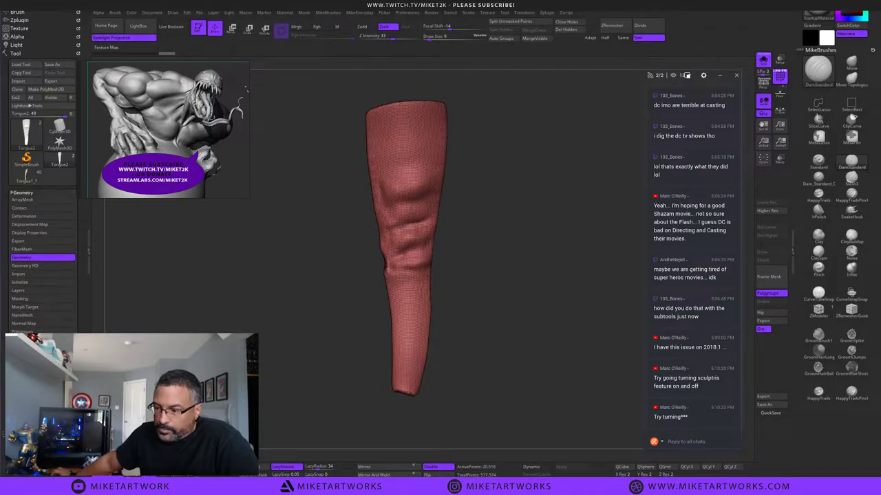
pyautogui.click(25, 193)
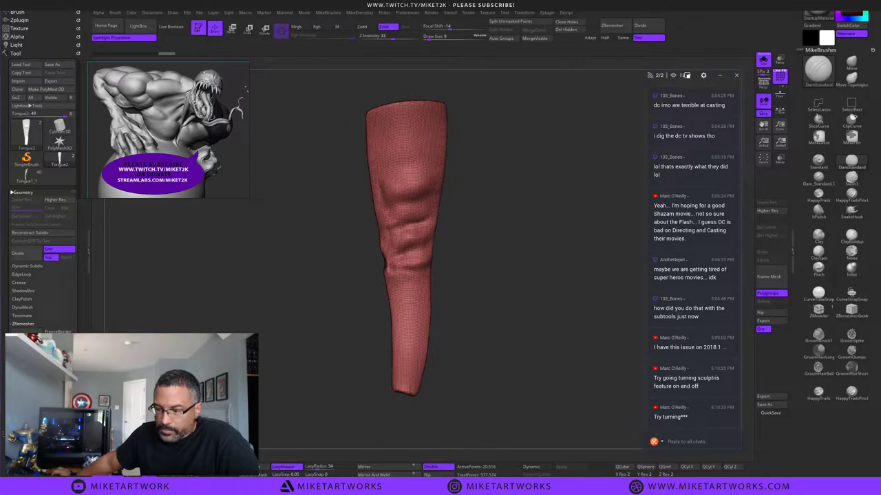
pyautogui.click(22, 193)
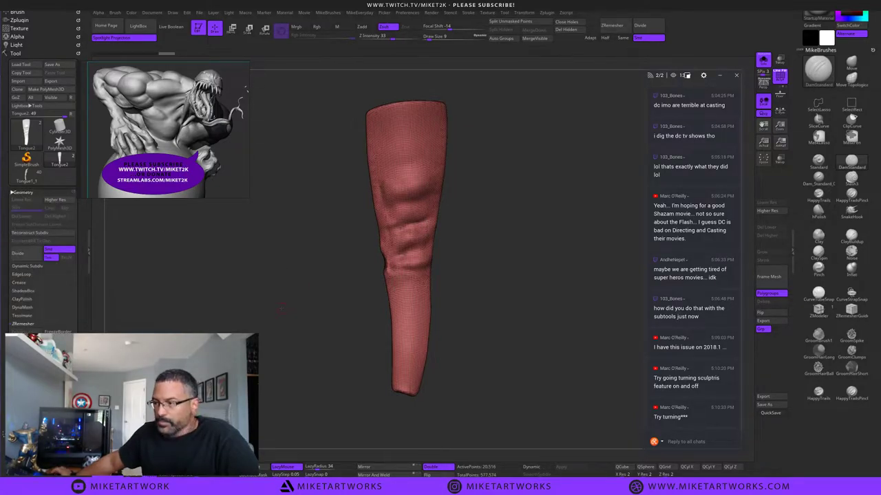
# Turn off double-sided display for the duplicate tongue.
pyautogui.keyDown('alt'); pyautogui.moveTo(469, 363); pyautogui.dragTo(492, 334); pyautogui.keyUp('alt')
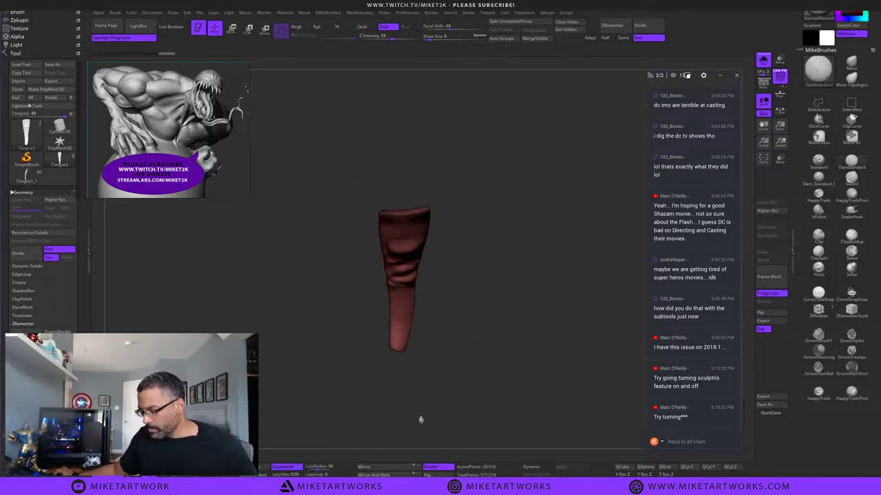
pyautogui.moveTo(421, 419); pyautogui.dragTo(517, 303)
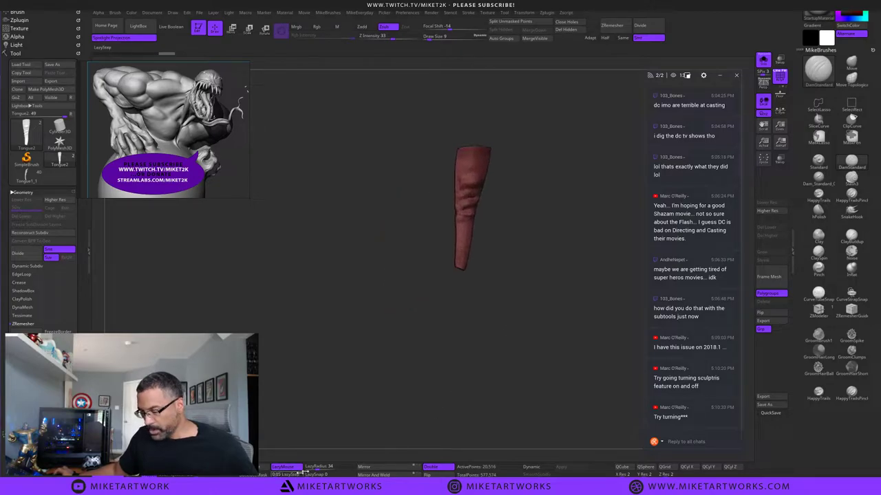
pyautogui.click(438, 468)
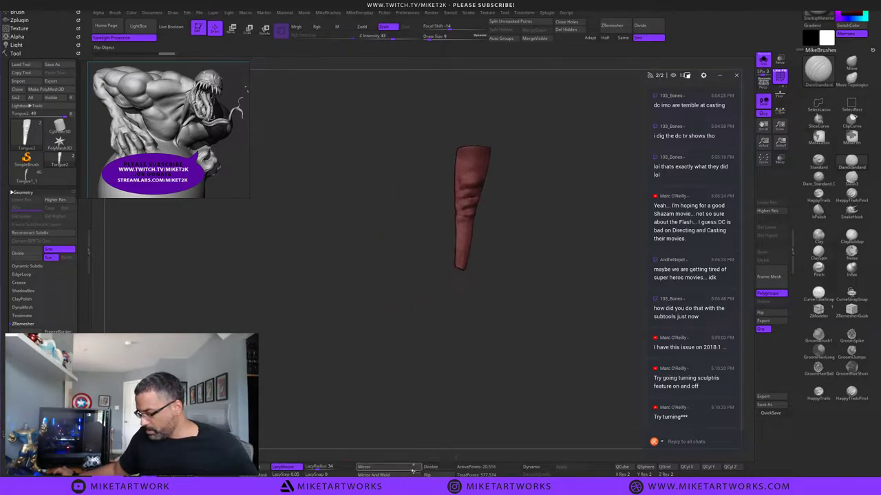
# Try mirroring the duplicate tongue to the opposite side and ZRemeshing it there, and undo that remesh.
pyautogui.click(402, 468)
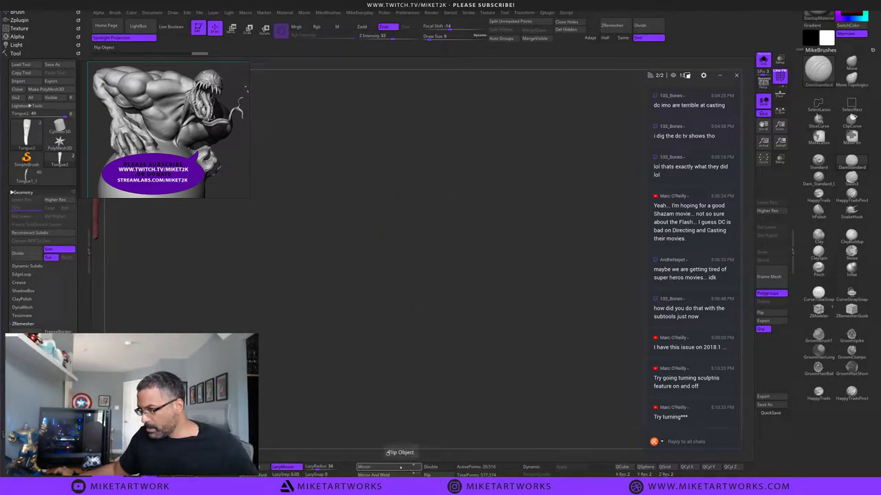
pyautogui.keyDown('alt'); pyautogui.moveTo(270, 345); pyautogui.dragTo(548, 376); pyautogui.keyUp('alt')
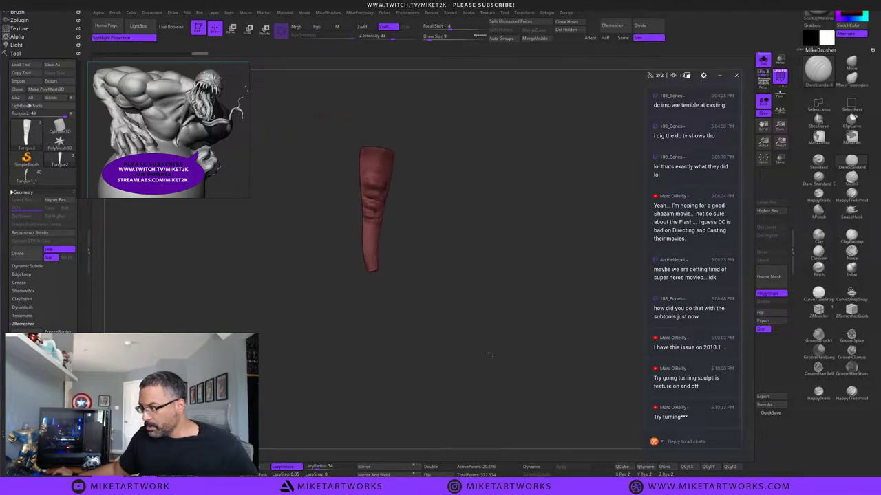
pyautogui.click(23, 323)
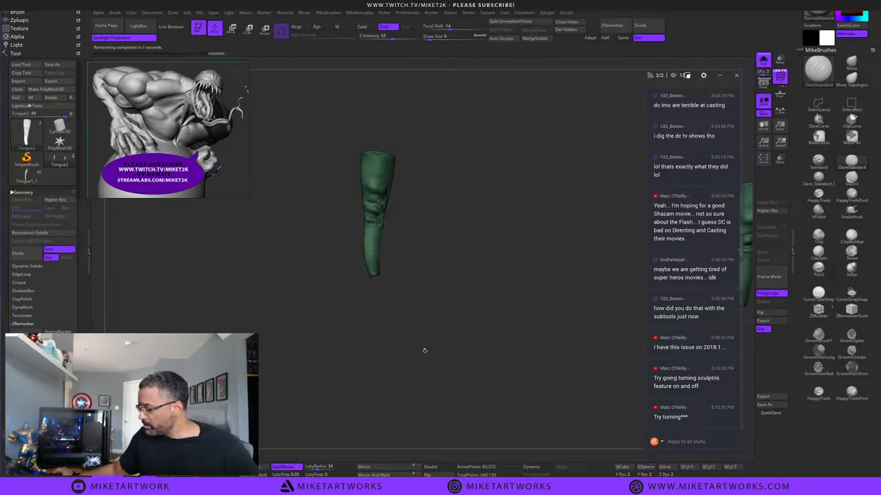
pyautogui.hotkey('ctrl', 'z')
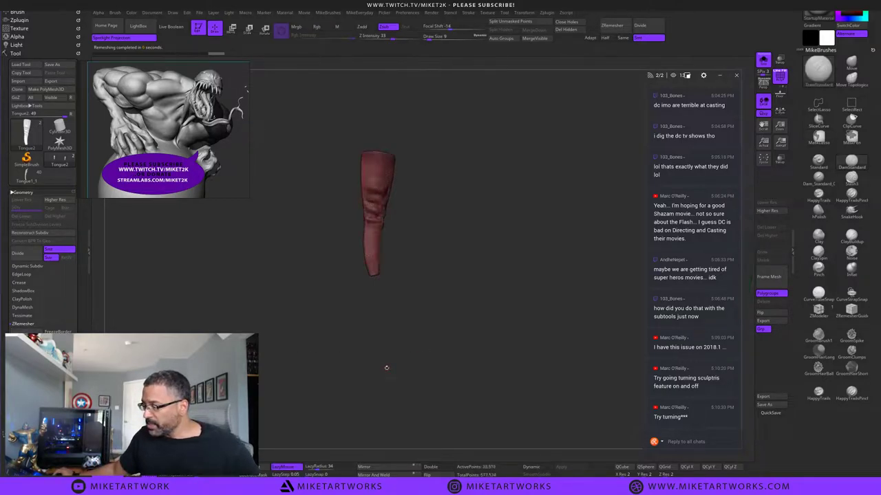
# Mirror the duplicate tongue back to its original side.
pyautogui.click(392, 467)
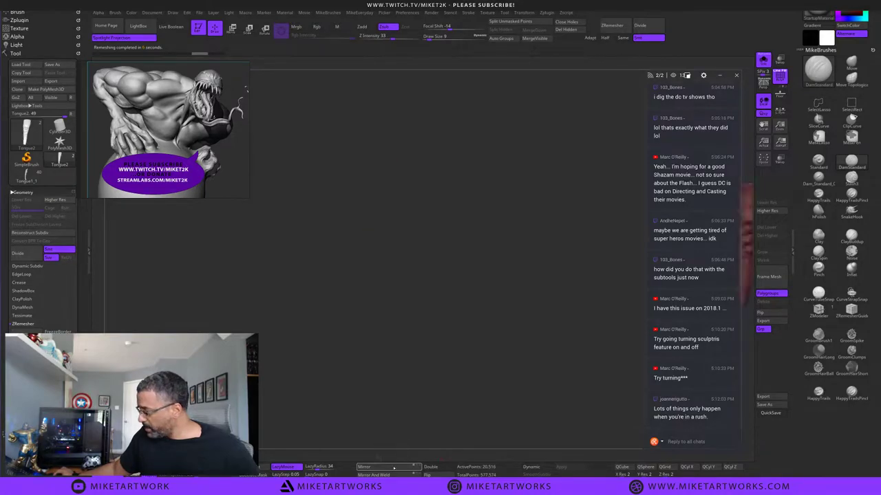
pyautogui.keyDown('alt'); pyautogui.moveTo(619, 341); pyautogui.dragTo(271, 359); pyautogui.keyUp('alt')
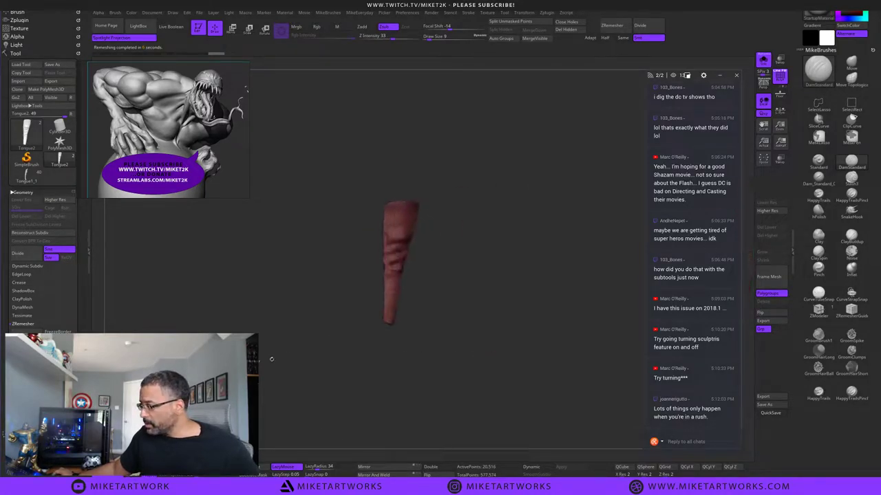
pyautogui.keyDown('alt'); pyautogui.moveTo(367, 368); pyautogui.dragTo(391, 448); pyautogui.keyUp('alt')
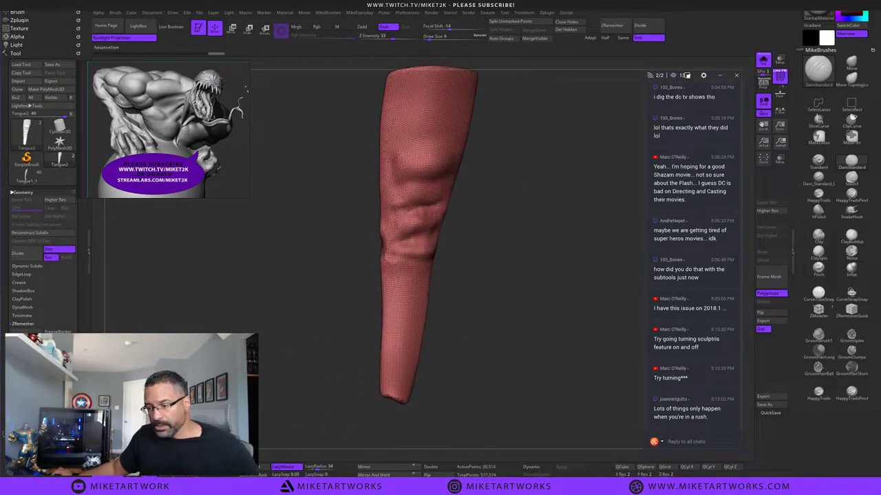
# Turn on ZRemesher's Adapt option and remesh the duplicate tongue.
pyautogui.click(65, 356)
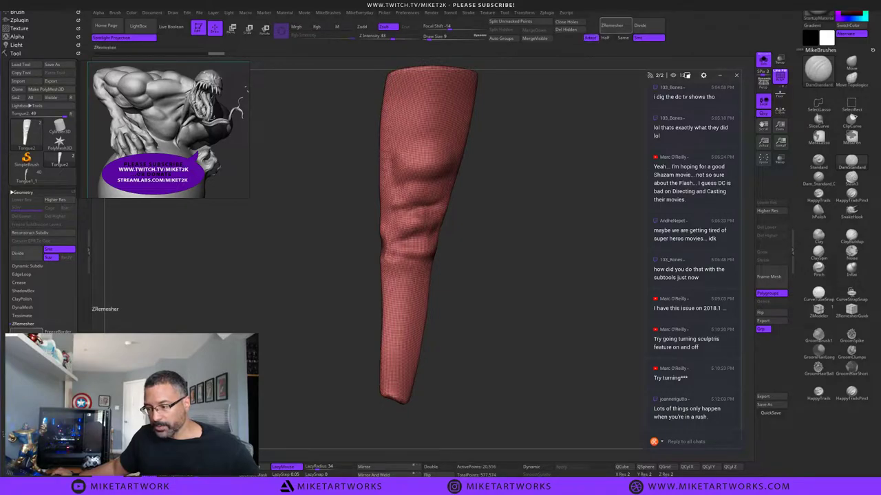
pyautogui.click(28, 337)
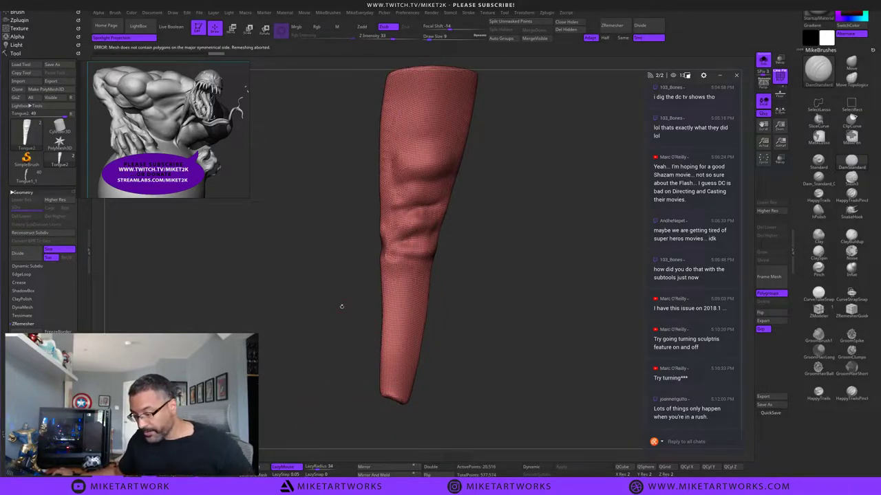
pyautogui.moveTo(495, 358)
pyautogui.keyDown('alt'); pyautogui.mouseDown()
pyautogui.moveTo(444, 291)
pyautogui.moveTo(531, 324)
pyautogui.mouseUp(); pyautogui.keyUp('alt')
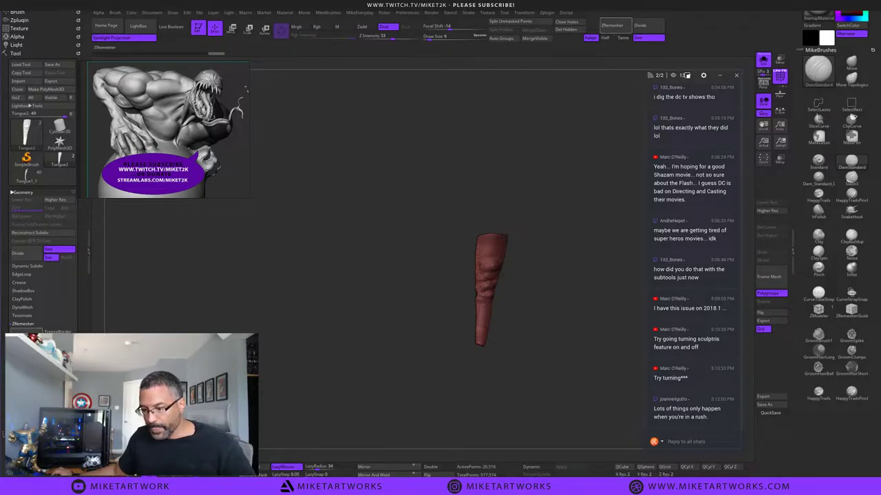
pyautogui.click(26, 340)
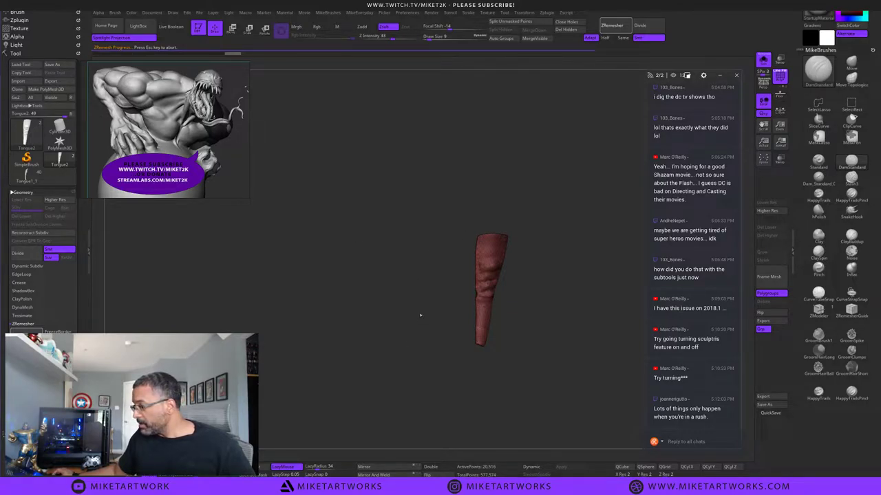
pyautogui.keyDown('alt'); pyautogui.moveTo(421, 316); pyautogui.dragTo(451, 383); pyautogui.keyUp('alt')
pyautogui.keyDown('alt'); pyautogui.moveTo(430, 341); pyautogui.dragTo(377, 379); pyautogui.keyUp('alt')
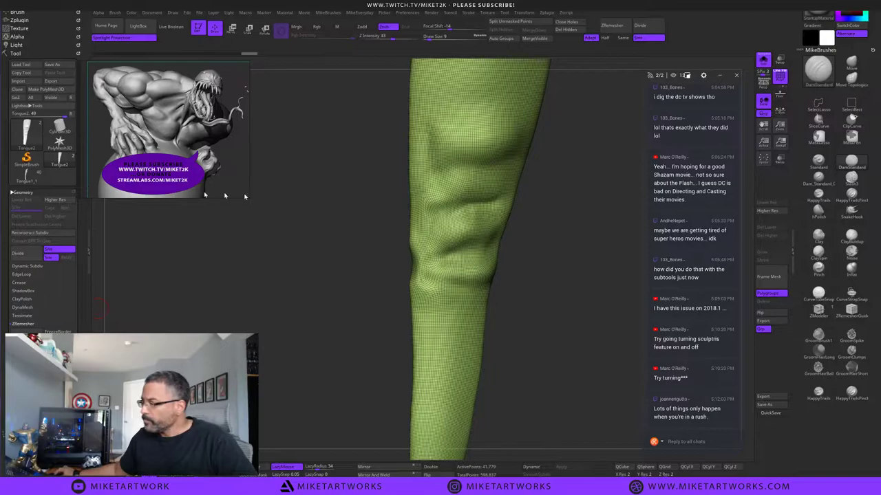
pyautogui.keyDown('alt'); pyautogui.moveTo(559, 325); pyautogui.dragTo(501, 363); pyautogui.keyUp('alt')
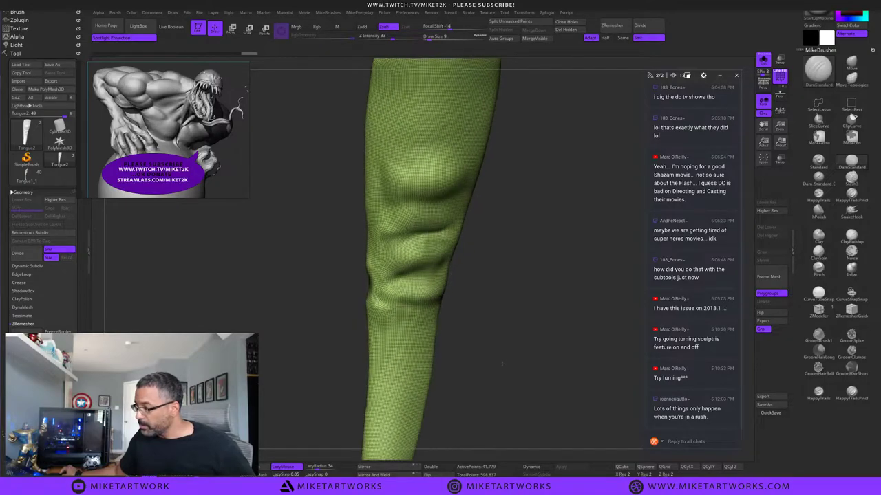
# Hide the polyframe on the remeshed tongue.
pyautogui.press('space')
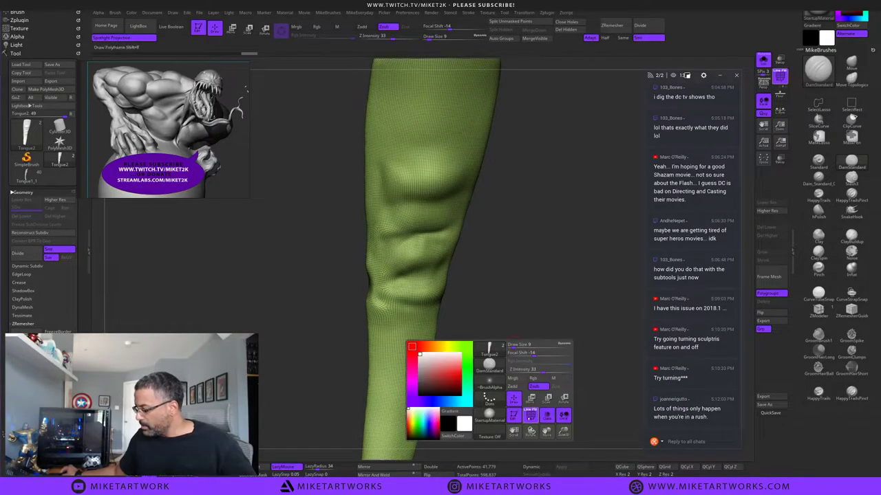
pyautogui.click(531, 416)
pyautogui.moveTo(511, 374); pyautogui.dragTo(502, 379)
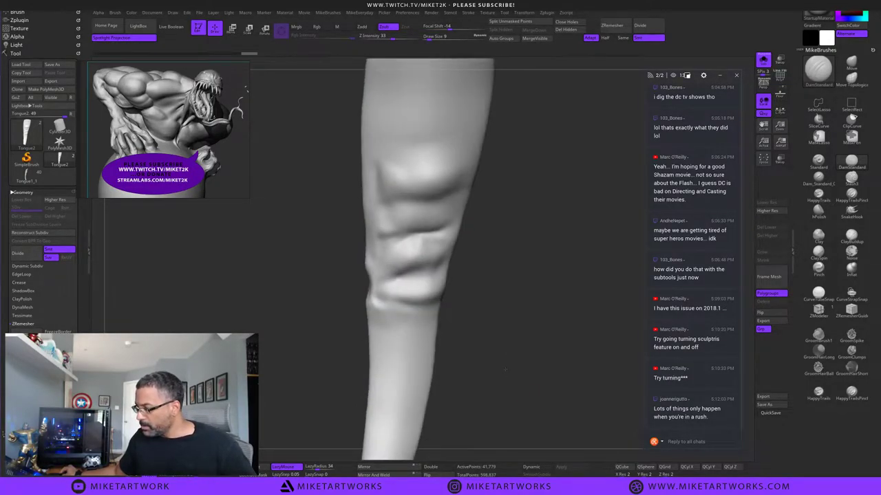
# Apply a slight Polish By Features deformation to the remeshed tongue.
pyautogui.click(29, 193)
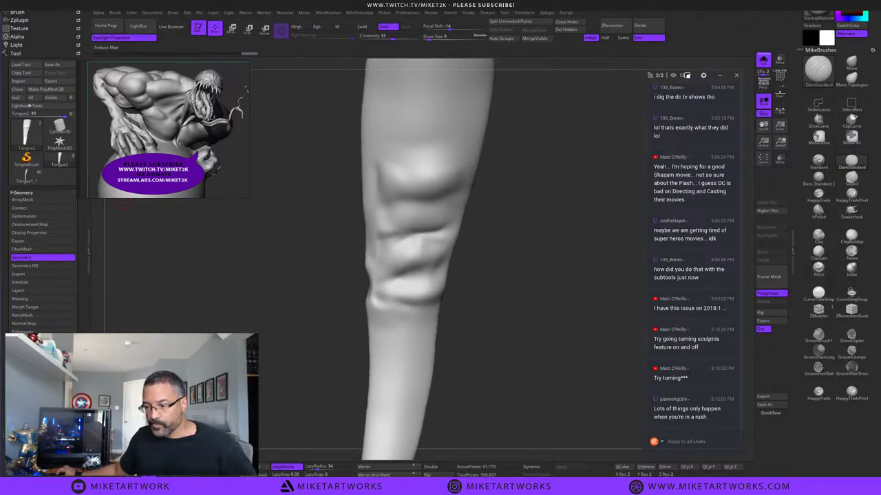
pyautogui.click(24, 216)
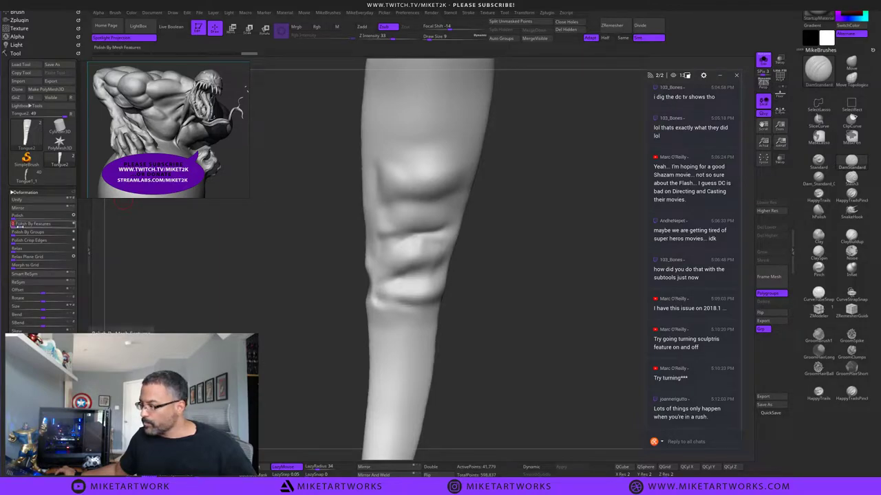
pyautogui.moveTo(14, 224); pyautogui.dragTo(19, 224)
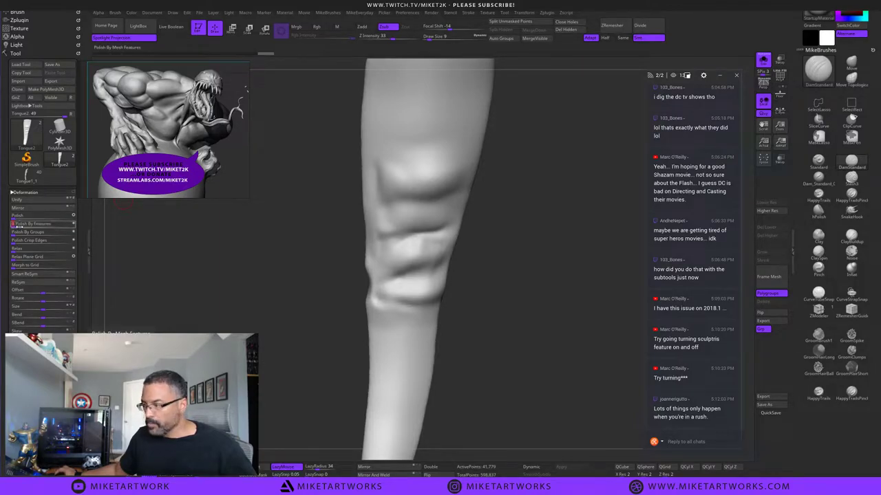
pyautogui.moveTo(523, 338)
pyautogui.mouseDown()
pyautogui.moveTo(528, 352)
pyautogui.moveTo(505, 356)
pyautogui.moveTo(515, 355)
pyautogui.moveTo(495, 355)
pyautogui.moveTo(498, 338)
pyautogui.moveTo(474, 345)
pyautogui.mouseUp()
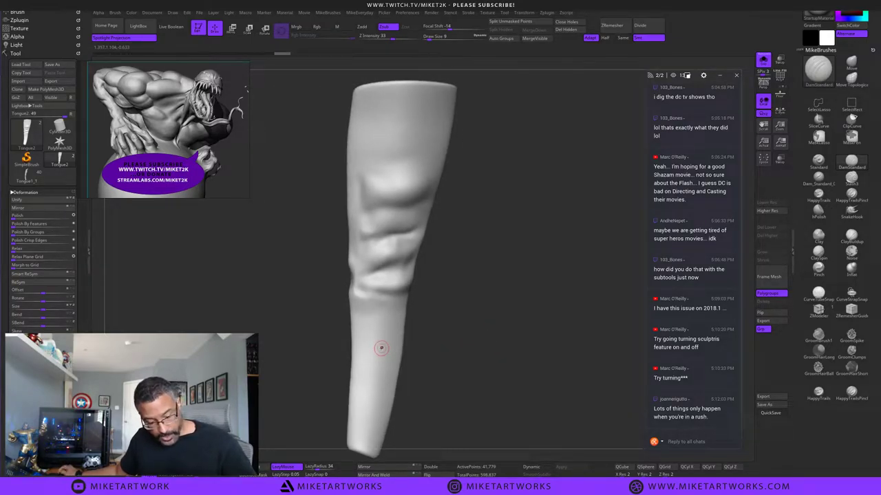
# Subdivide the remeshed tongue once and lightly smooth its middle folds.
pyautogui.press('ctrl')
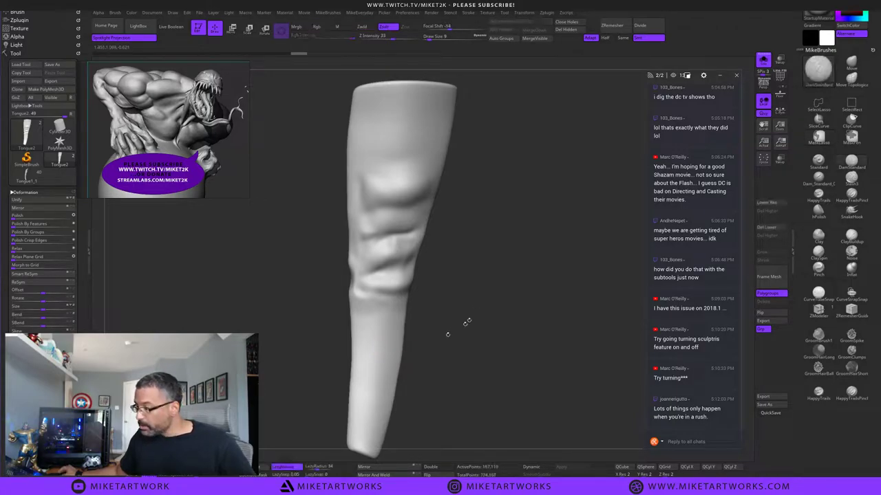
pyautogui.press('d')
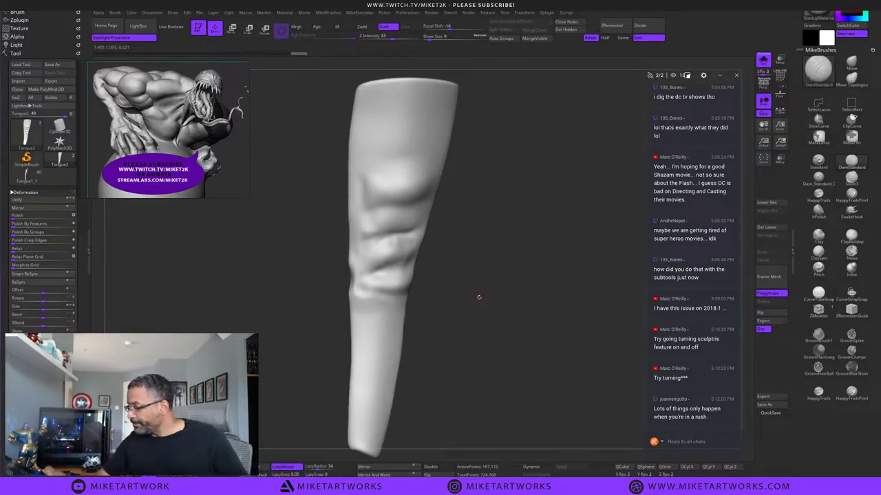
pyautogui.moveTo(468, 255)
pyautogui.keyDown('alt'); pyautogui.mouseDown()
pyautogui.moveTo(498, 244)
pyautogui.moveTo(510, 319)
pyautogui.mouseUp(); pyautogui.keyUp('alt')
pyautogui.keyDown('shift'); pyautogui.moveTo(438, 286); pyautogui.dragTo(428, 284); pyautogui.keyUp('shift')
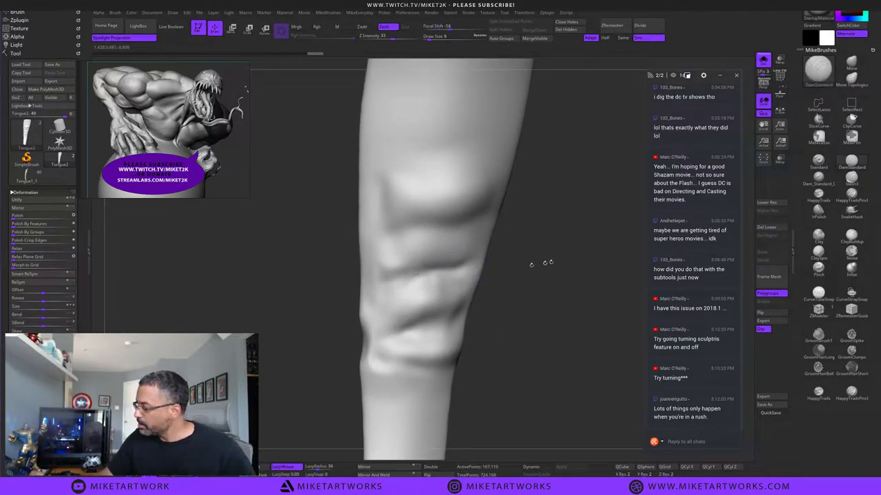
# Carve a long diagonal crease with the DamStandard brush from the tongue's upper edge down into the folds.
pyautogui.click(851, 163)
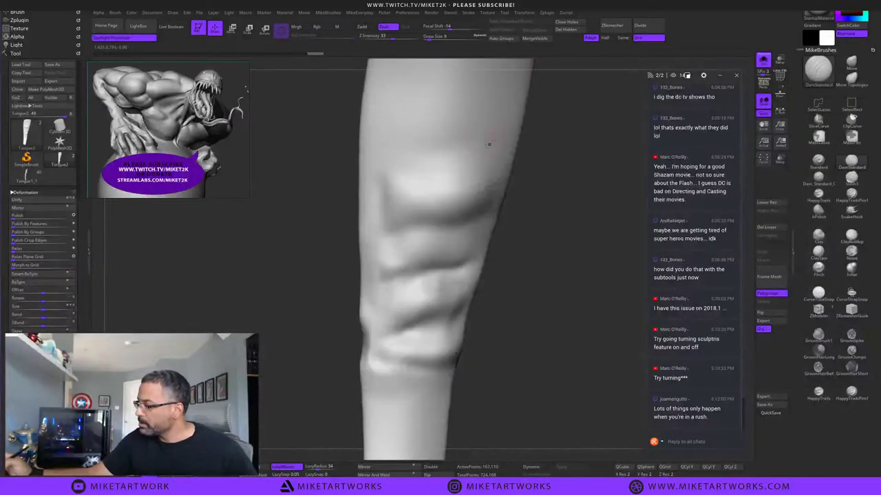
pyautogui.moveTo(484, 87); pyautogui.dragTo(409, 239)
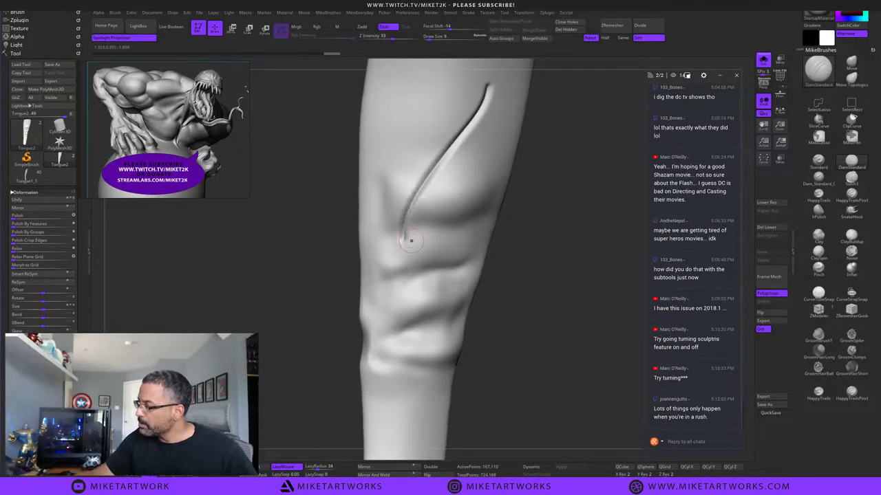
# Undo the diagonal crease strokes carved across the tongue's folds.
pyautogui.hotkey('ctrl', 'z')
pyautogui.moveTo(486, 84); pyautogui.dragTo(413, 209)
pyautogui.hotkey('ctrl', 'z')
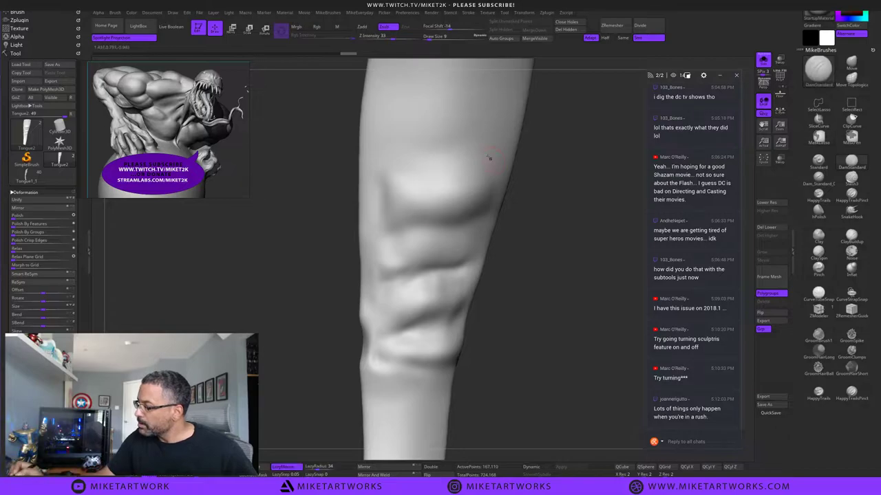
pyautogui.hotkey('ctrl', 'z')
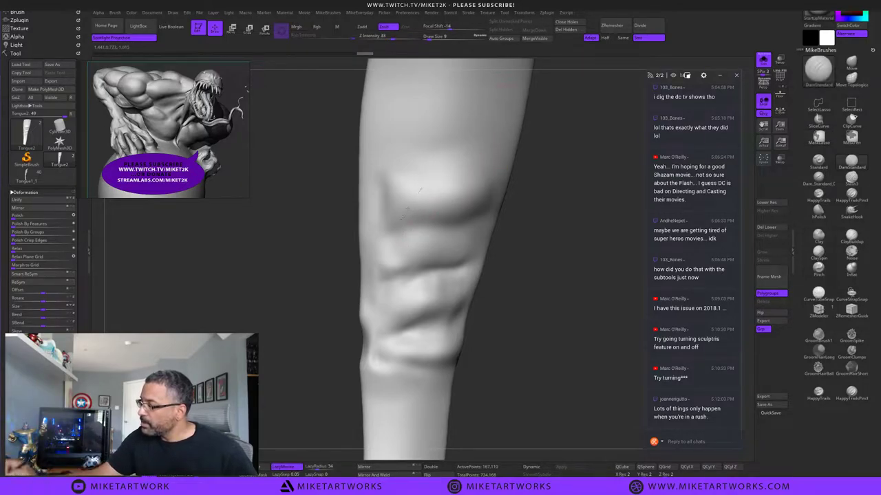
pyautogui.hotkey('ctrl', 'z')
pyautogui.moveTo(542, 164); pyautogui.dragTo(559, 158)
pyautogui.moveTo(505, 101); pyautogui.dragTo(414, 268)
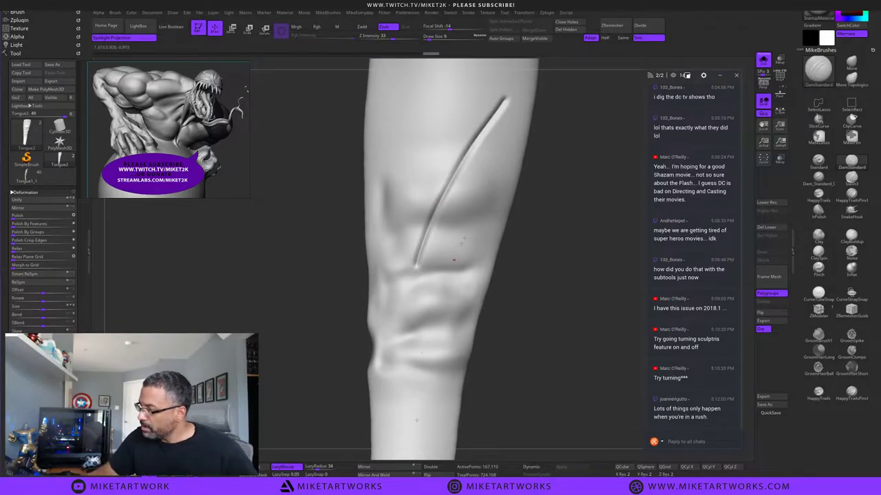
pyautogui.moveTo(479, 230); pyautogui.dragTo(428, 446)
pyautogui.hotkey('ctrl', 'z')
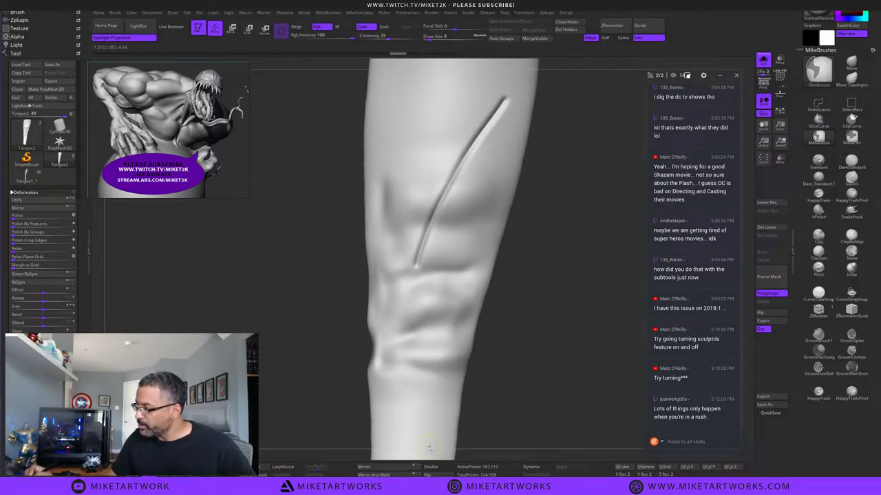
pyautogui.hotkey('ctrl', 'z')
# Smooth the tongue's folds, stepping down one subdivision level to soften their ends.
pyautogui.moveTo(542, 233)
pyautogui.mouseDown()
pyautogui.moveTo(558, 252)
pyautogui.moveTo(553, 243)
pyautogui.mouseUp()
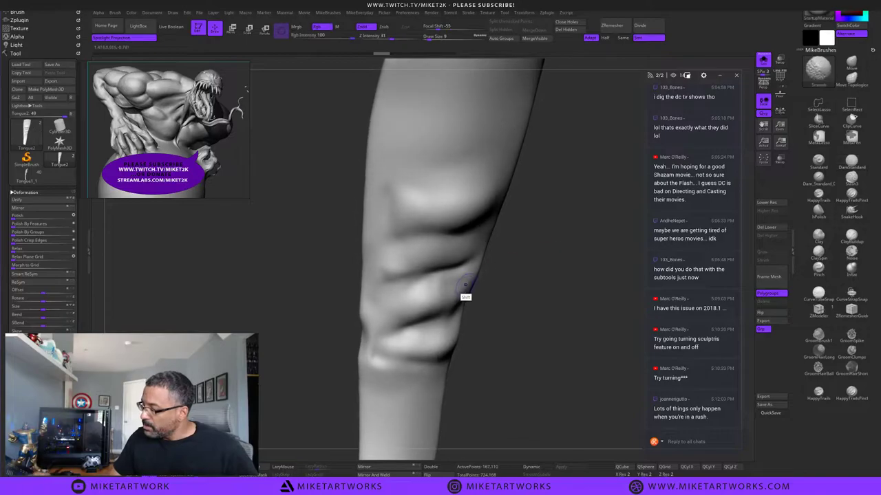
pyautogui.moveTo(465, 285)
pyautogui.keyDown('shift'); pyautogui.mouseDown()
pyautogui.moveTo(456, 281)
pyautogui.moveTo(463, 273)
pyautogui.moveTo(394, 292)
pyautogui.moveTo(395, 279)
pyautogui.moveTo(464, 274)
pyautogui.moveTo(444, 292)
pyautogui.moveTo(459, 277)
pyautogui.mouseUp(); pyautogui.keyUp('shift')
pyautogui.hotkey('shift', 'd')
pyautogui.moveTo(393, 267)
pyautogui.keyDown('shift'); pyautogui.mouseDown()
pyautogui.moveTo(380, 270)
pyautogui.moveTo(381, 281)
pyautogui.moveTo(379, 265)
pyautogui.mouseUp(); pyautogui.keyUp('shift')
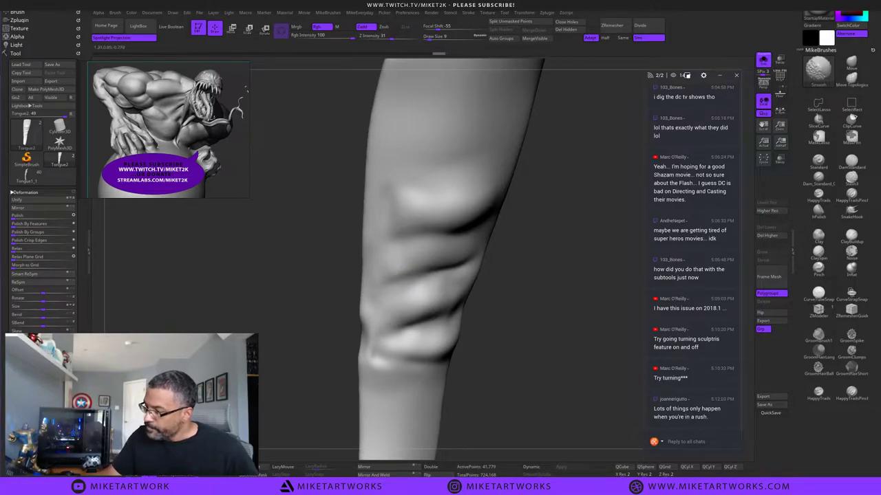
pyautogui.moveTo(389, 309)
pyautogui.keyDown('shift'); pyautogui.mouseDown()
pyautogui.moveTo(383, 341)
pyautogui.moveTo(397, 335)
pyautogui.moveTo(387, 357)
pyautogui.moveTo(402, 321)
pyautogui.mouseUp(); pyautogui.keyUp('shift')
pyautogui.keyDown('shift'); pyautogui.moveTo(403, 233); pyautogui.dragTo(383, 192); pyautogui.keyUp('shift')
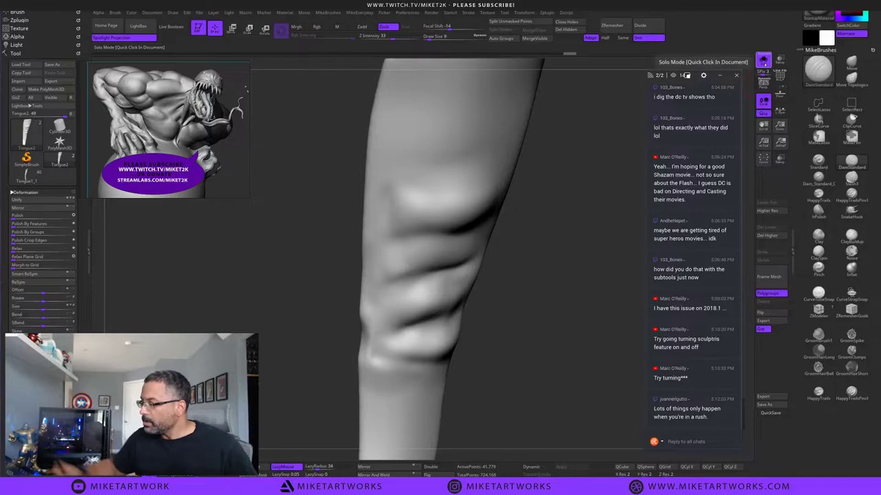
# Copy the reworked Tongue2 subtool and switch to the main Tongue1_1 tool that holds the full figure.
pyautogui.click(26, 194)
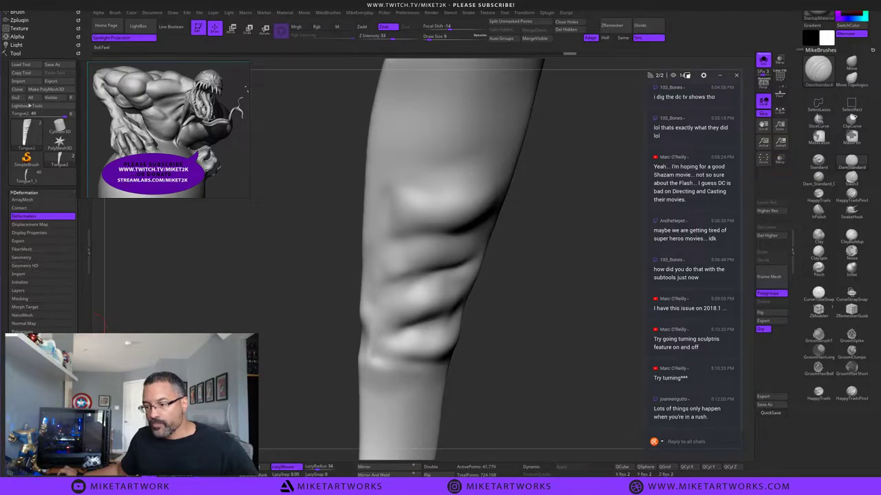
pyautogui.click(35, 364)
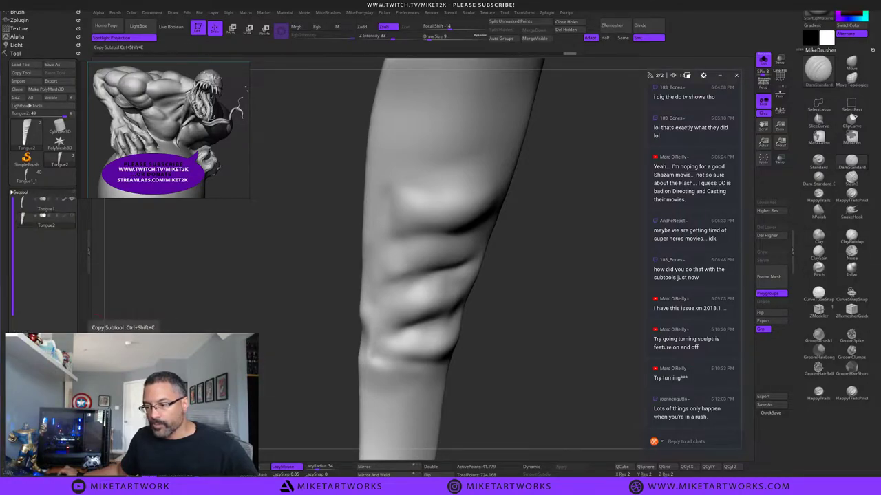
pyautogui.click(33, 179)
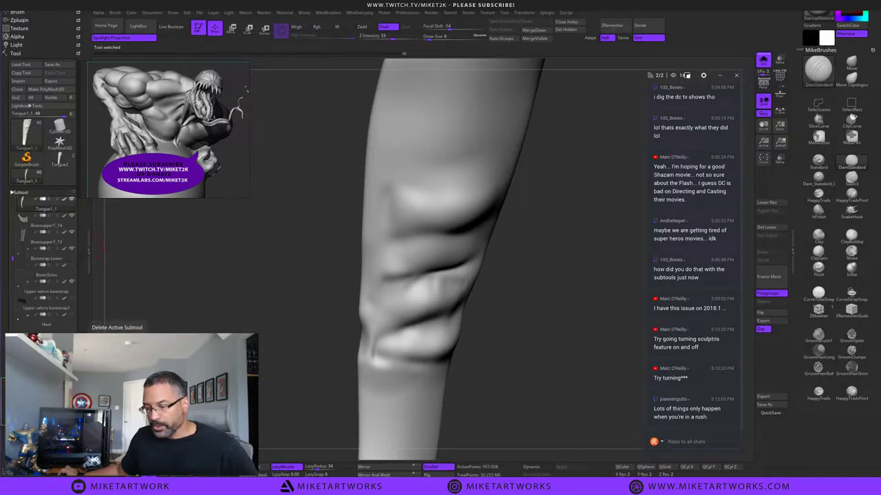
# Replace the old Tongue1_1 subtool with the pasted copy of the reworked tongue, placed above Bootsupper1_14.
pyautogui.click(26, 404)
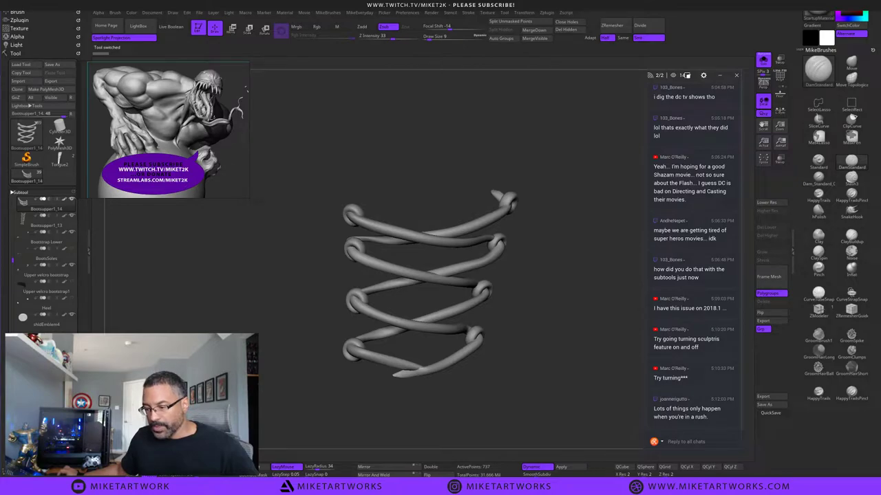
pyautogui.click(59, 397)
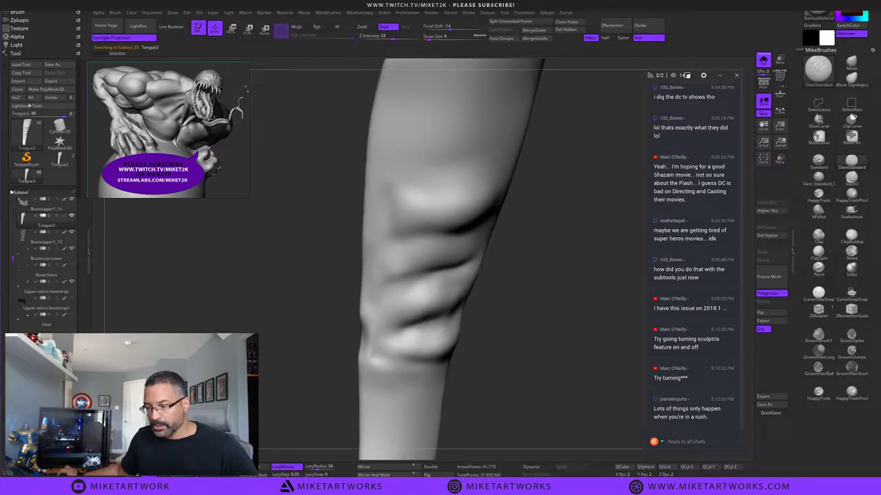
pyautogui.click(51, 348)
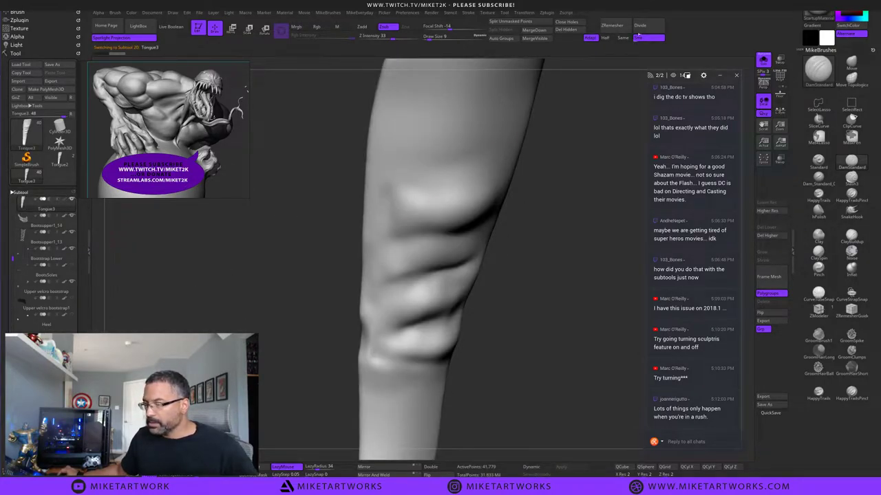
# Turn off Solo mode and raise the Bootsupper1_5 subtool to its highest subdivision level.
pyautogui.click(764, 60)
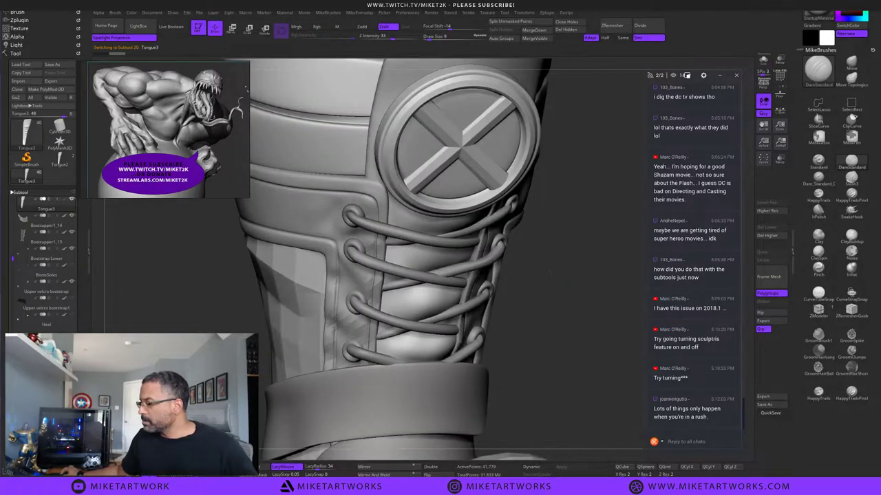
pyautogui.keyDown('alt'); pyautogui.moveTo(603, 226); pyautogui.dragTo(488, 280); pyautogui.keyUp('alt')
pyautogui.keyDown('alt'); pyautogui.click(478, 282); pyautogui.keyUp('alt')
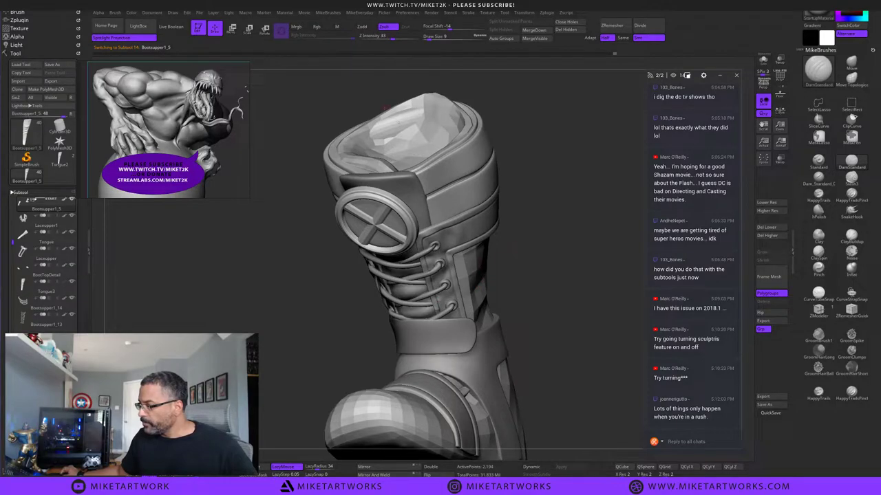
pyautogui.keyDown('alt'); pyautogui.click(392, 126); pyautogui.keyUp('alt')
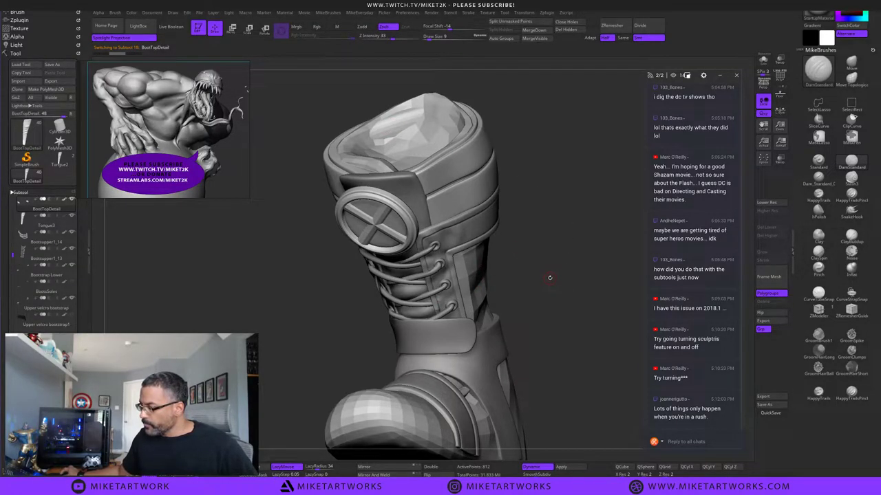
pyautogui.keyDown('alt'); pyautogui.click(419, 137); pyautogui.keyUp('alt')
pyautogui.press('d')
pyautogui.press('d')
pyautogui.press('d')
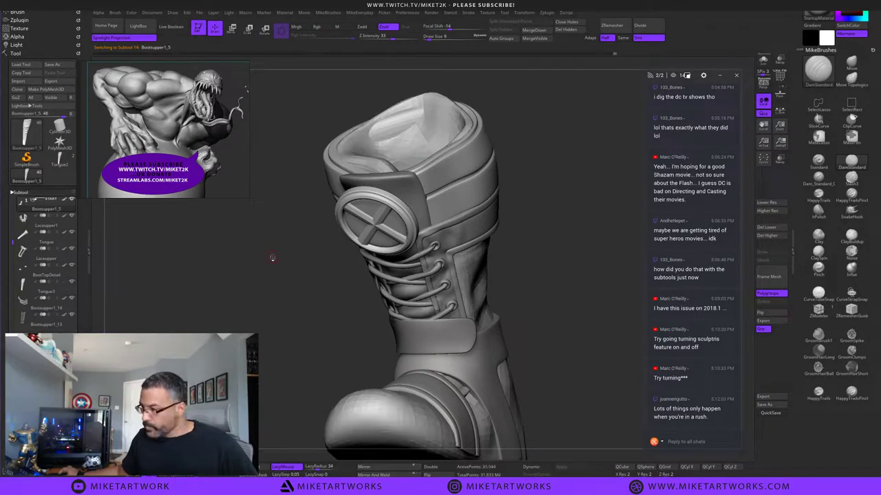
# Make all subtools visible and look over the full figure on its rock base.
pyautogui.moveTo(555, 212); pyautogui.dragTo(577, 239)
pyautogui.moveTo(552, 215); pyautogui.dragTo(616, 238)
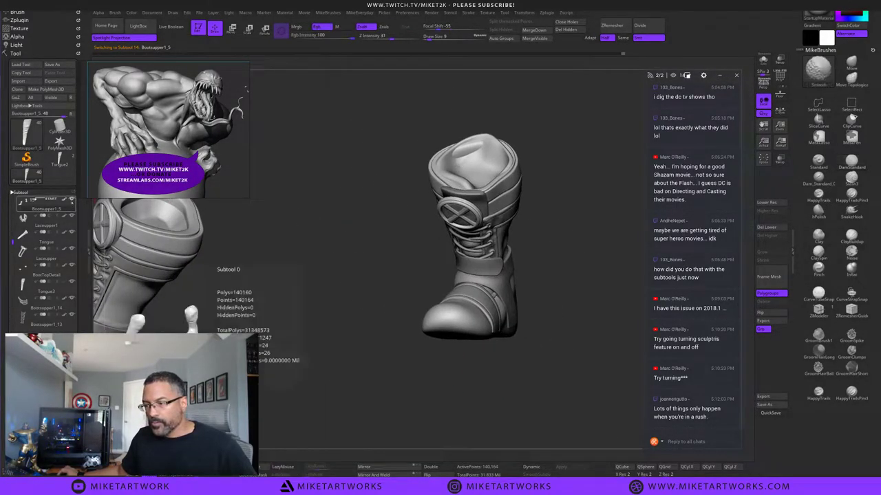
pyautogui.keyDown('shift'); pyautogui.click(71, 202); pyautogui.keyUp('shift')
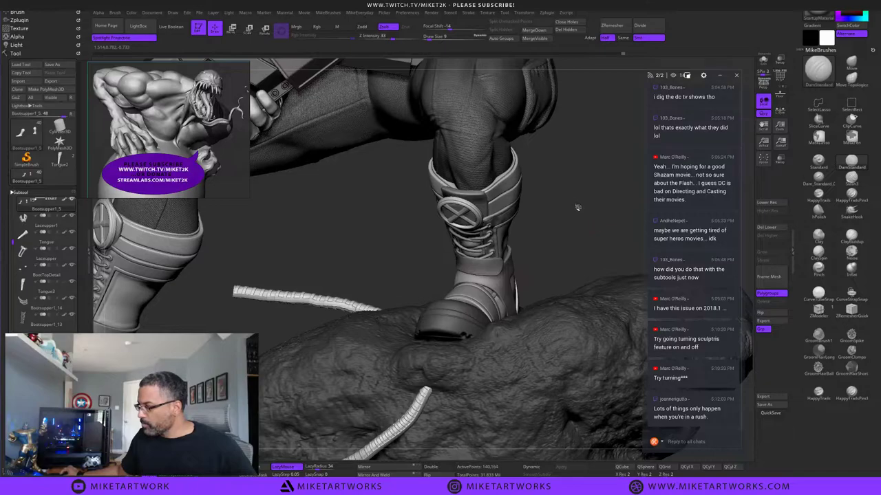
pyautogui.keyDown('ctrl'); pyautogui.moveTo(572, 203); pyautogui.dragTo(572, 201, button='right'); pyautogui.keyUp('ctrl')
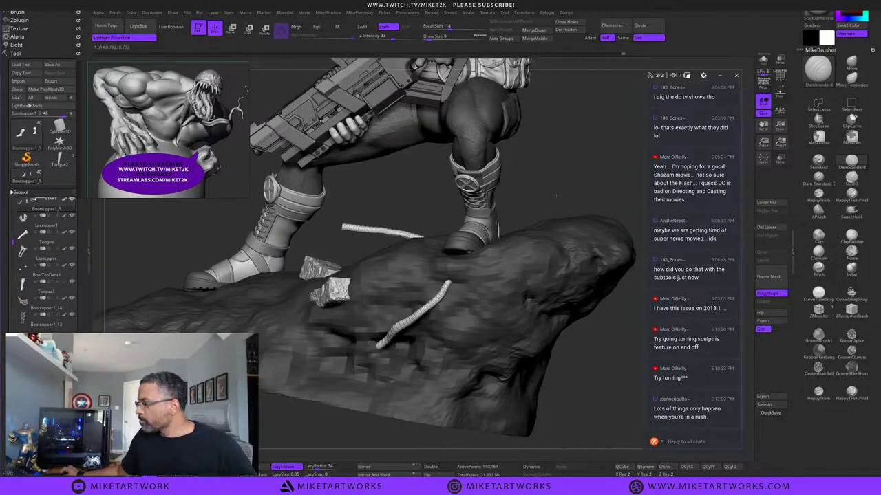
pyautogui.moveTo(556, 195); pyautogui.dragTo(620, 163)
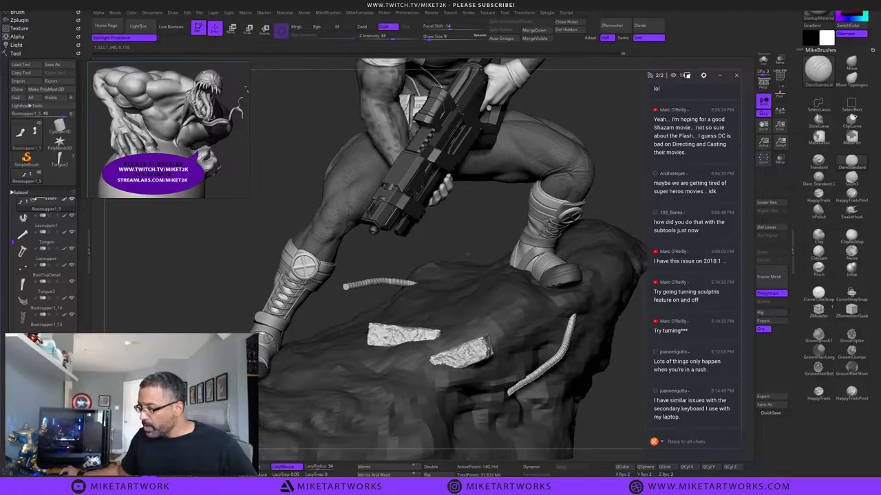
pyautogui.moveTo(461, 246)
pyautogui.keyDown('alt'); pyautogui.mouseDown()
pyautogui.moveTo(430, 249)
pyautogui.moveTo(445, 250)
pyautogui.mouseUp(); pyautogui.keyUp('alt')
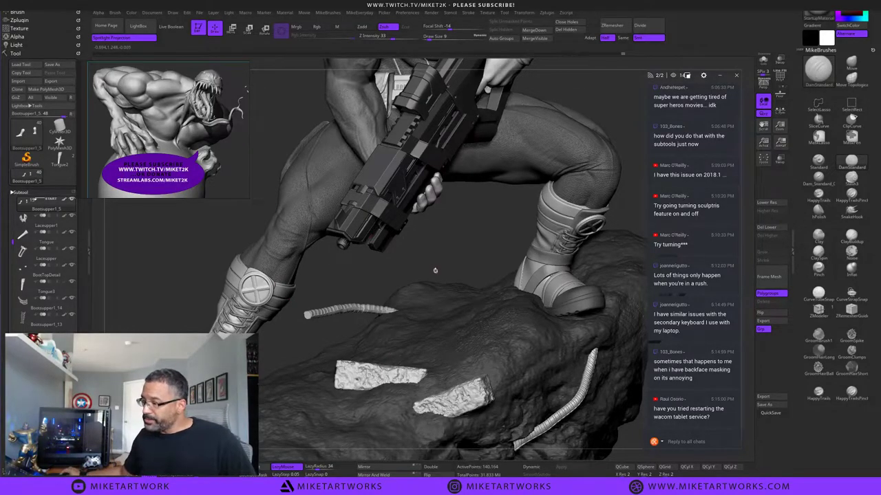
pyautogui.keyDown('alt'); pyautogui.moveTo(445, 258); pyautogui.dragTo(457, 272); pyautogui.keyUp('alt')
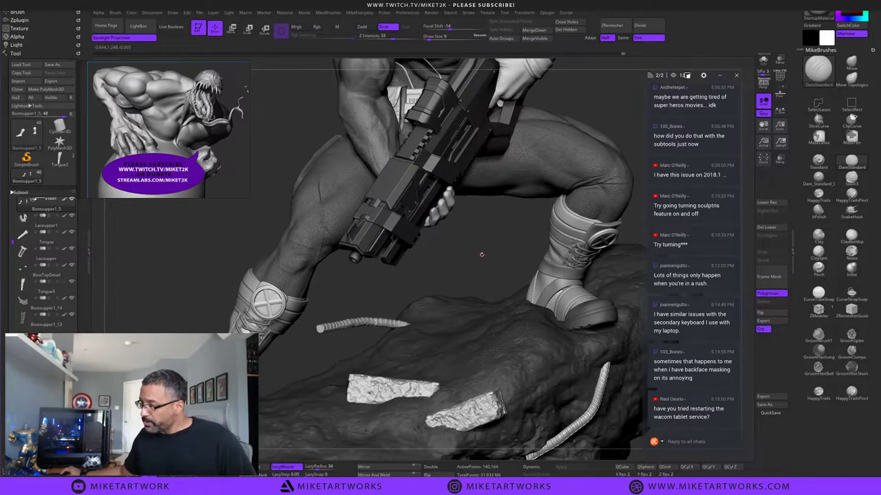
pyautogui.keyDown('alt'); pyautogui.moveTo(473, 232); pyautogui.dragTo(440, 282); pyautogui.keyUp('alt')
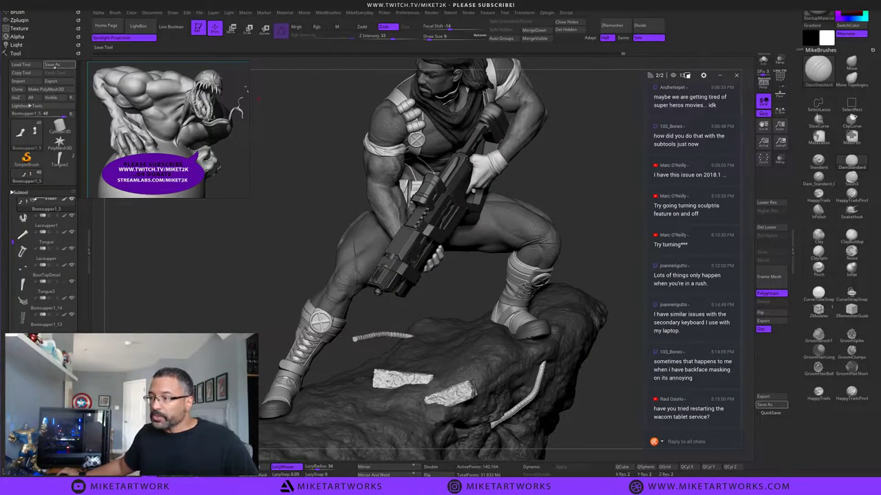
# Save the tool over the existing Bishop4PrintFINAL.ZTL file.
pyautogui.click(52, 64)
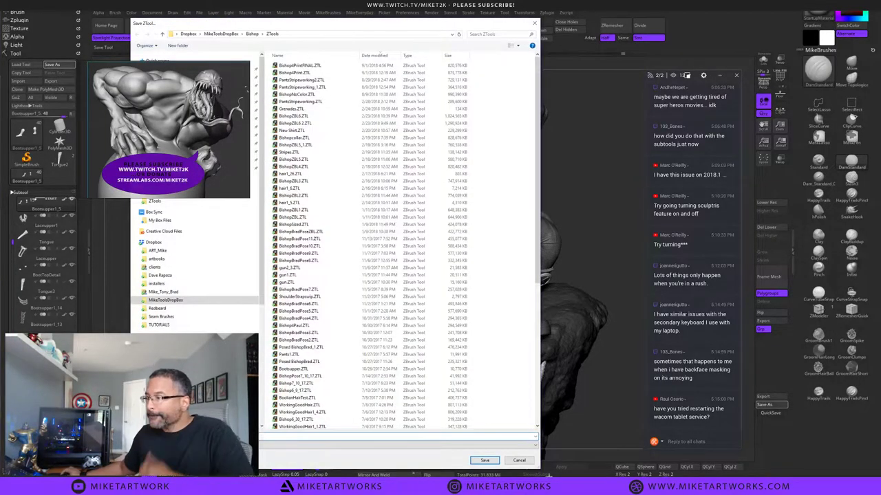
pyautogui.click(484, 460)
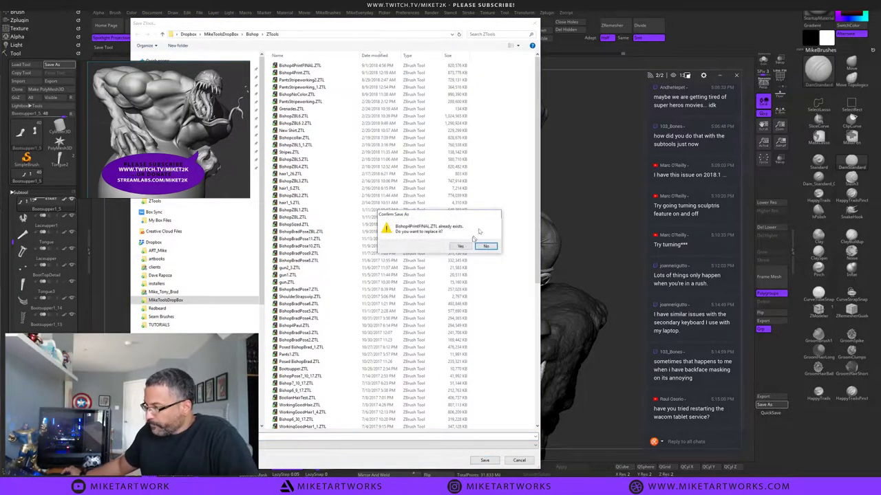
pyautogui.click(468, 248)
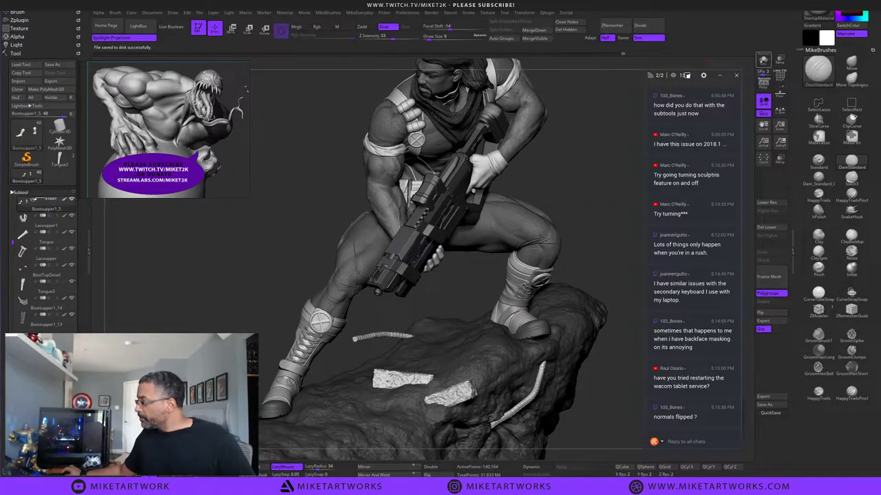
# Isolate the boots to check their normals, and restore the full figure to view it from several angles.
pyautogui.click(763, 61)
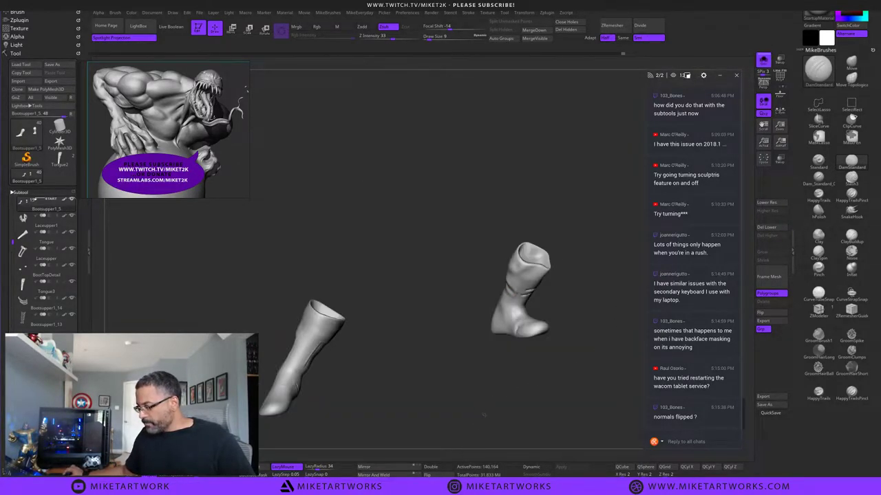
pyautogui.moveTo(483, 415); pyautogui.dragTo(500, 417)
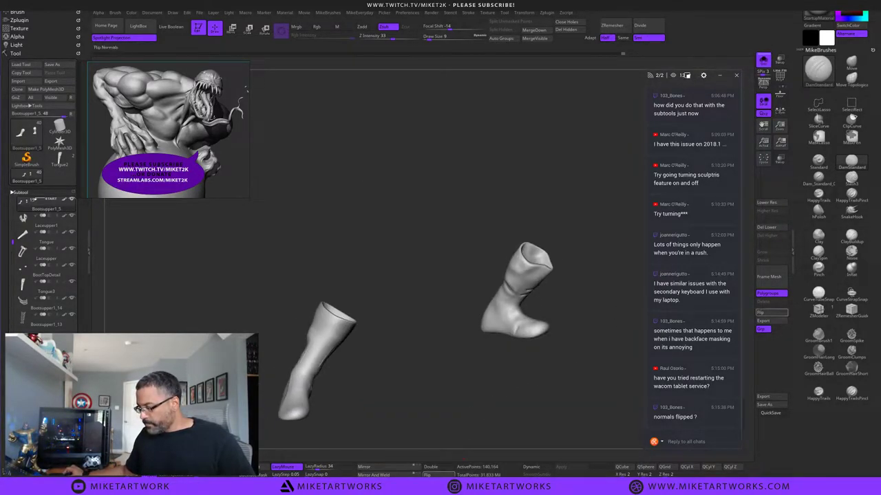
pyautogui.click(435, 467)
pyautogui.click(435, 467)
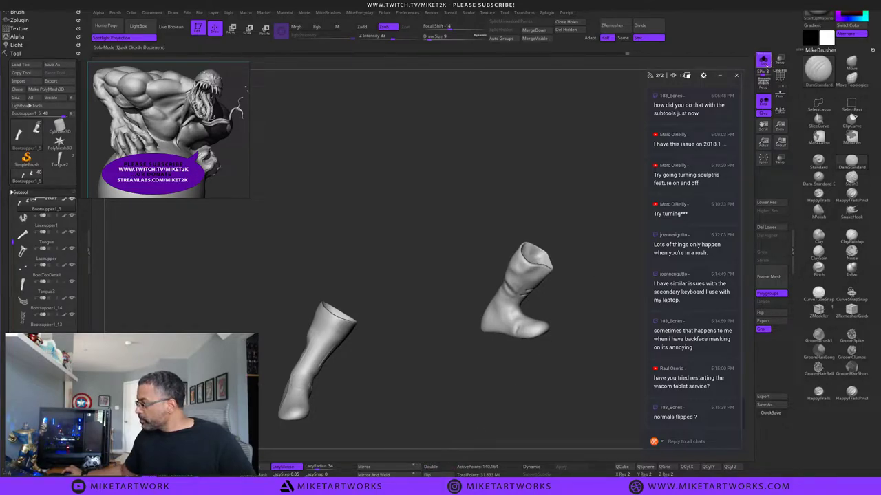
pyautogui.click(763, 60)
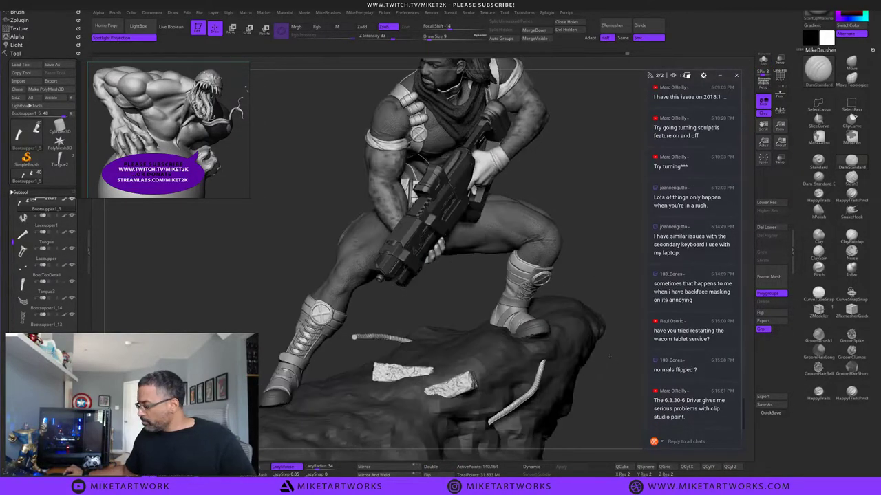
pyautogui.moveTo(610, 357); pyautogui.dragTo(596, 357)
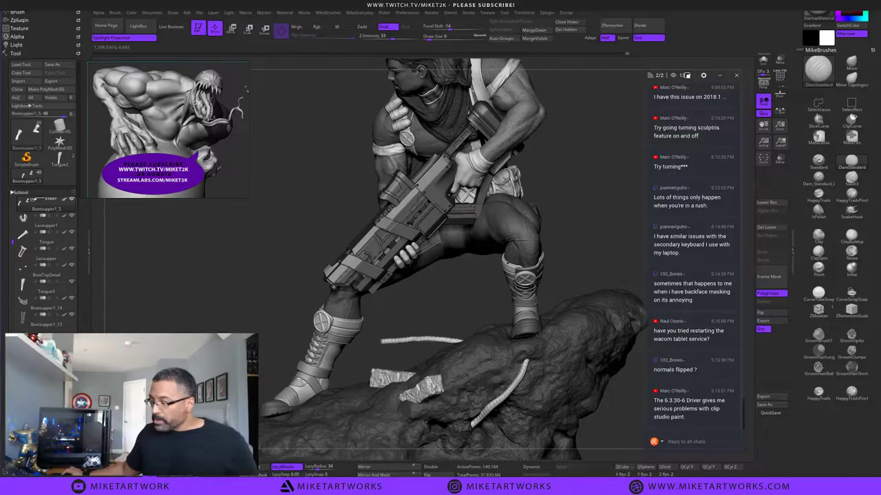
pyautogui.moveTo(562, 178); pyautogui.dragTo(571, 180)
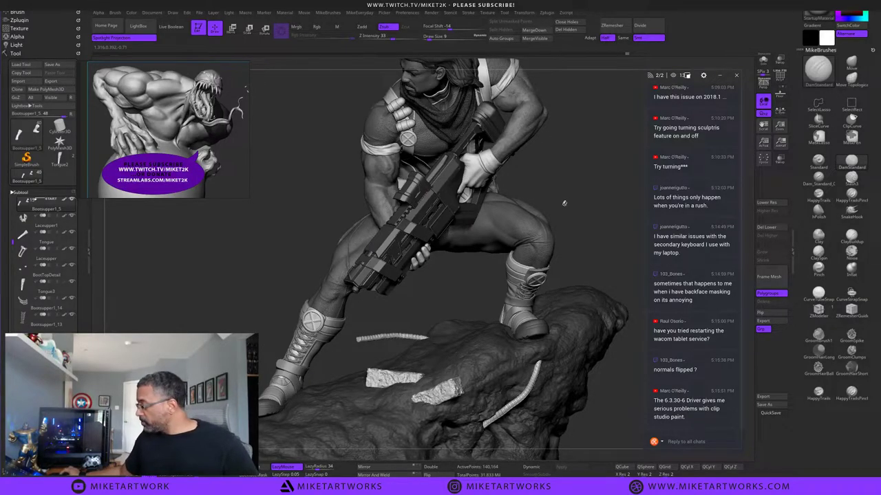
pyautogui.moveTo(564, 186); pyautogui.dragTo(587, 197)
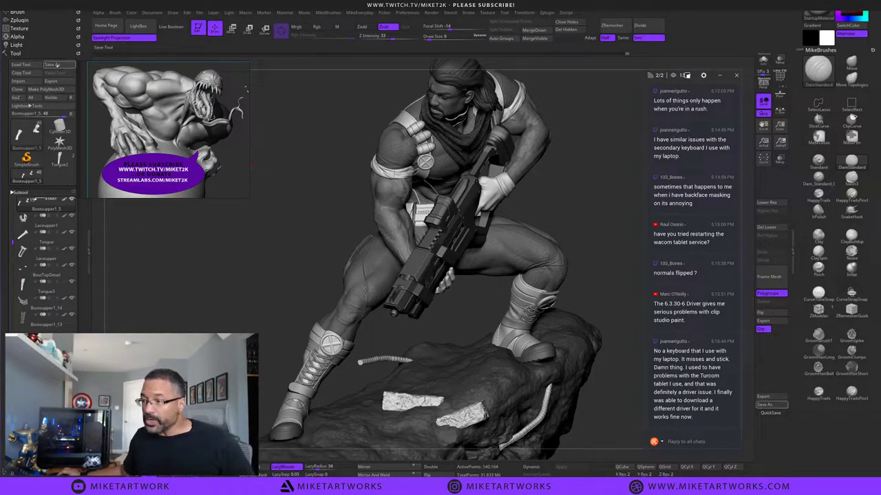
# Open the Windows Services console, find Wacom Professional Service in the list and restart it.
pyautogui.press('super')
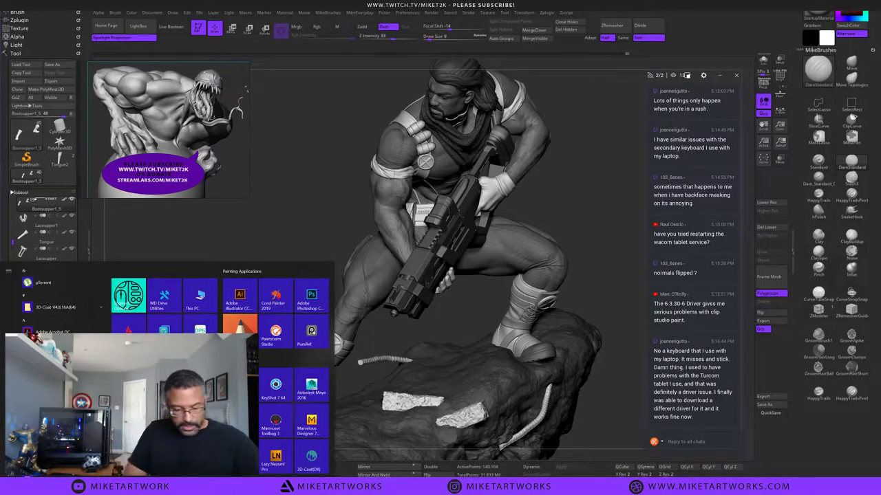
pyautogui.write('s')
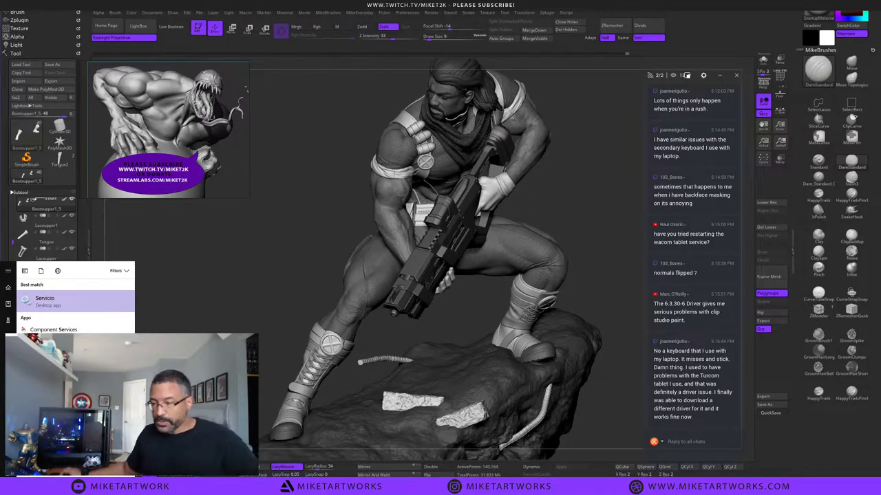
pyautogui.click(89, 306)
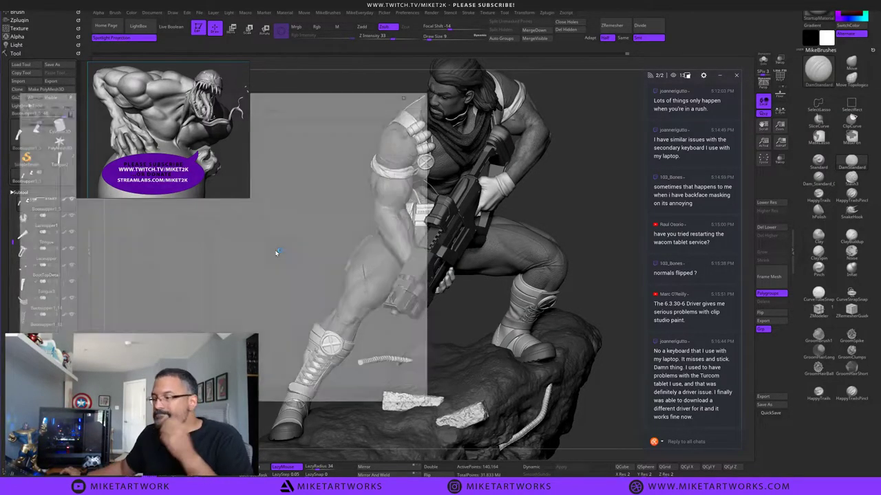
pyautogui.moveTo(327, 91); pyautogui.dragTo(568, 101)
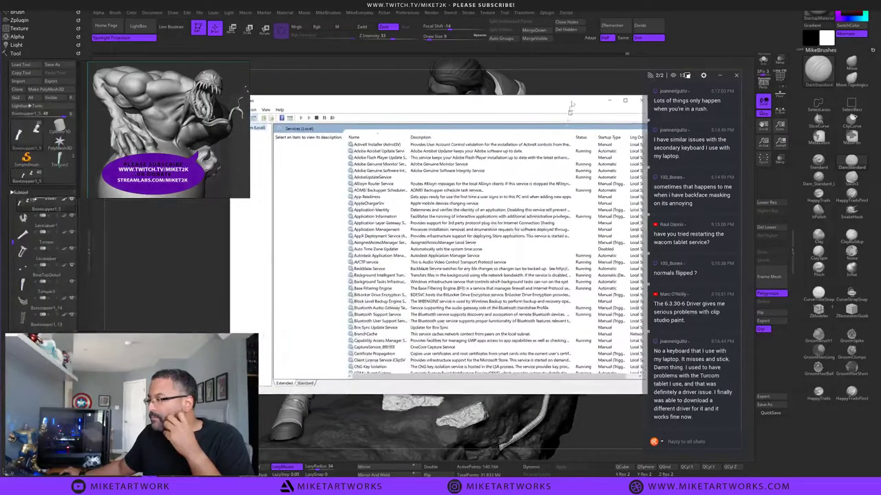
pyautogui.scroll(-1, 425, 251)
pyautogui.scroll(-20, 390, 321)
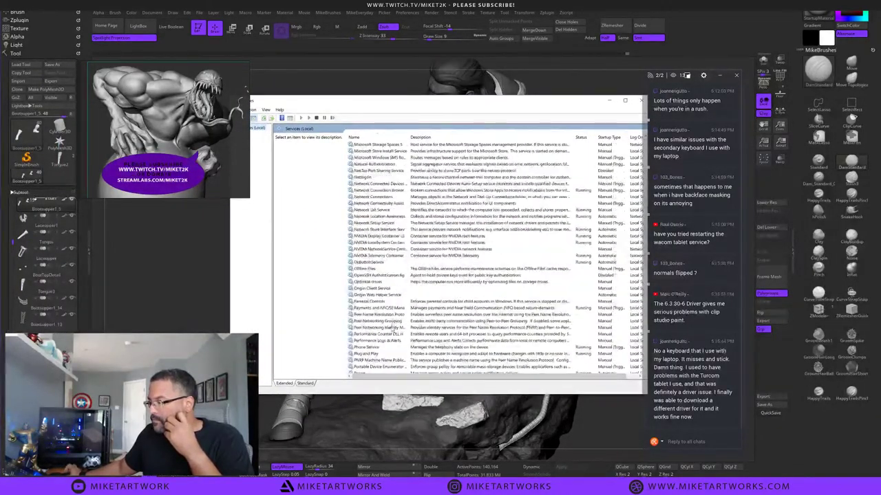
pyautogui.scroll(10, 374, 208)
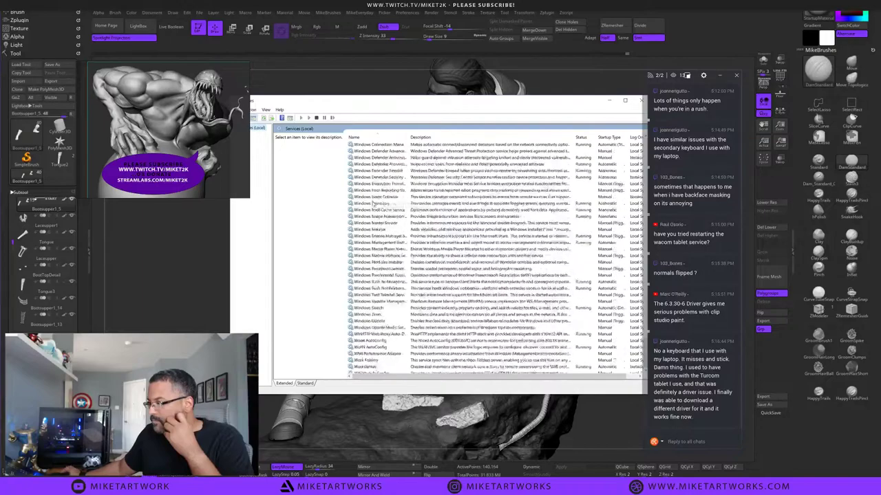
pyautogui.scroll(1, 371, 210)
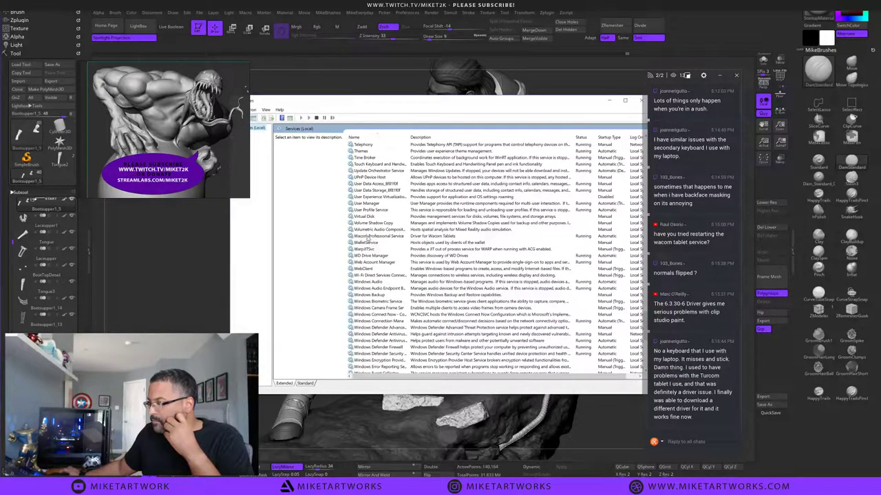
pyautogui.rightClick(370, 237)
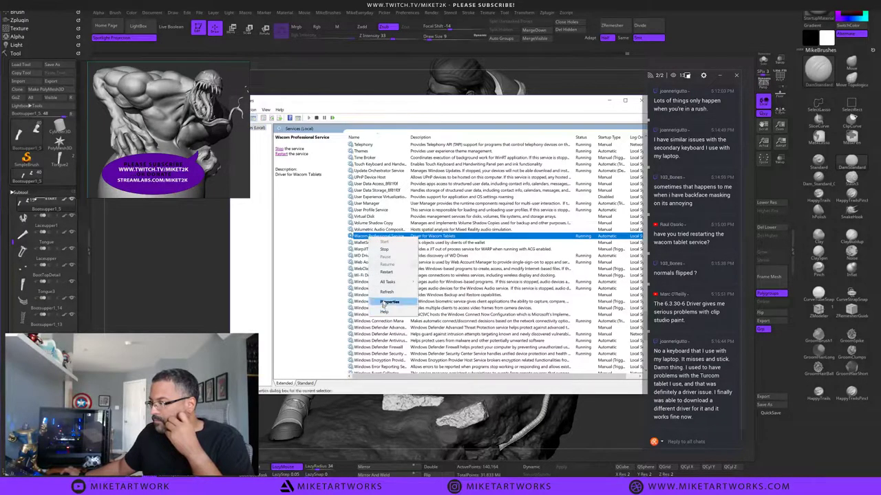
pyautogui.click(384, 249)
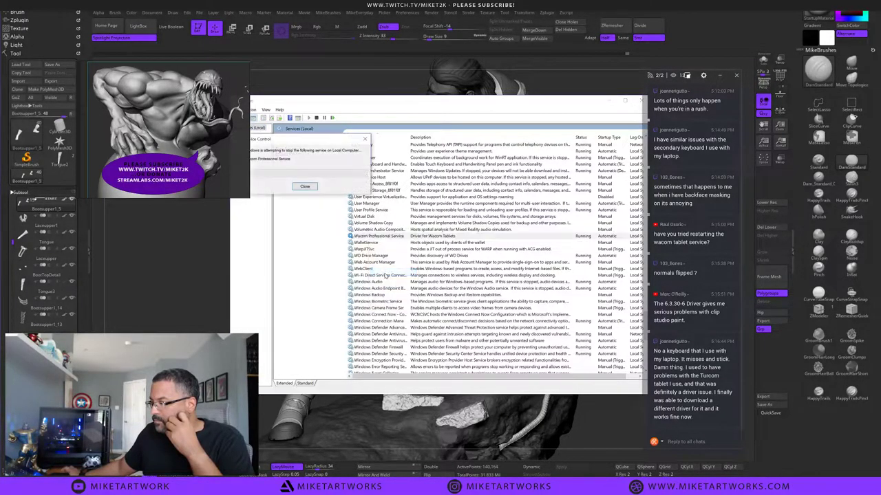
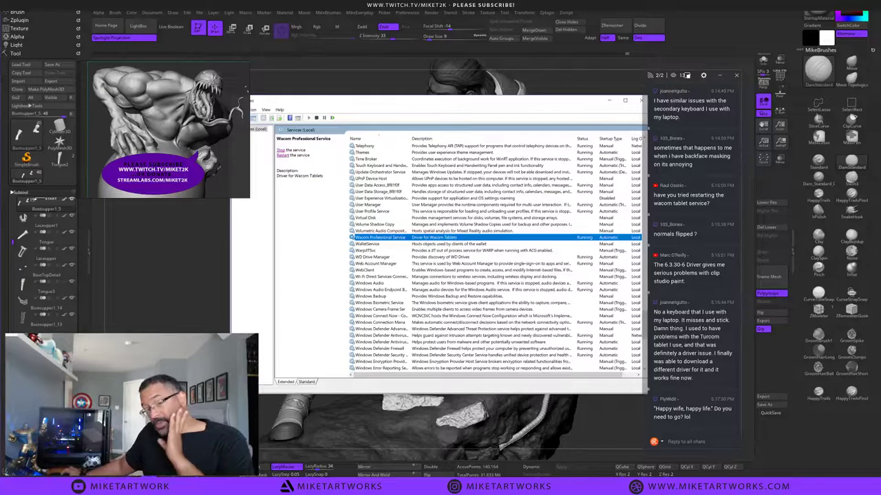
# Switch to Wacom Desktop Center and open the pen settings of the Cintiq Pro 32.
pyautogui.moveTo(315, 485)
pyautogui.moveTo(315, 455)
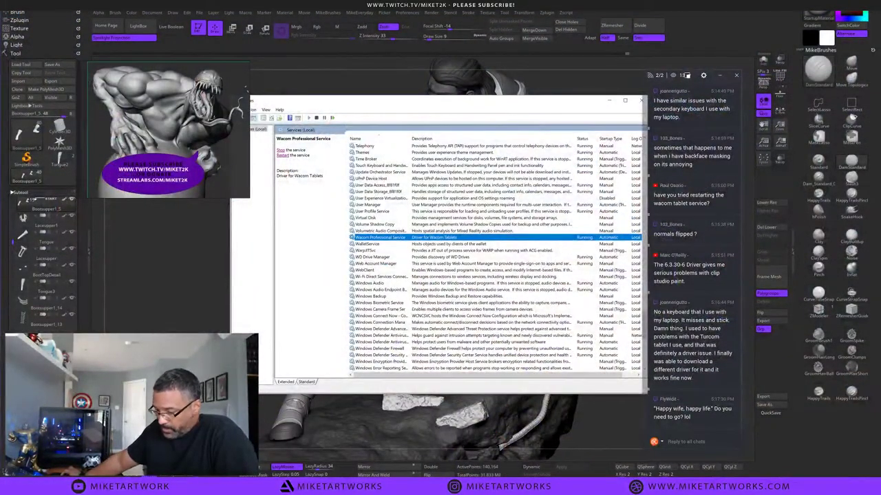
pyautogui.press('super')
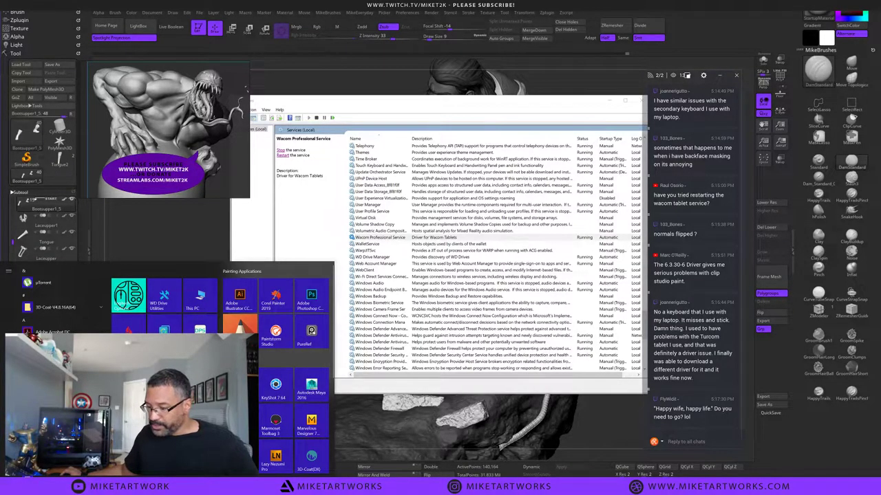
pyautogui.scroll(-2, 277, 421)
pyautogui.click(201, 286)
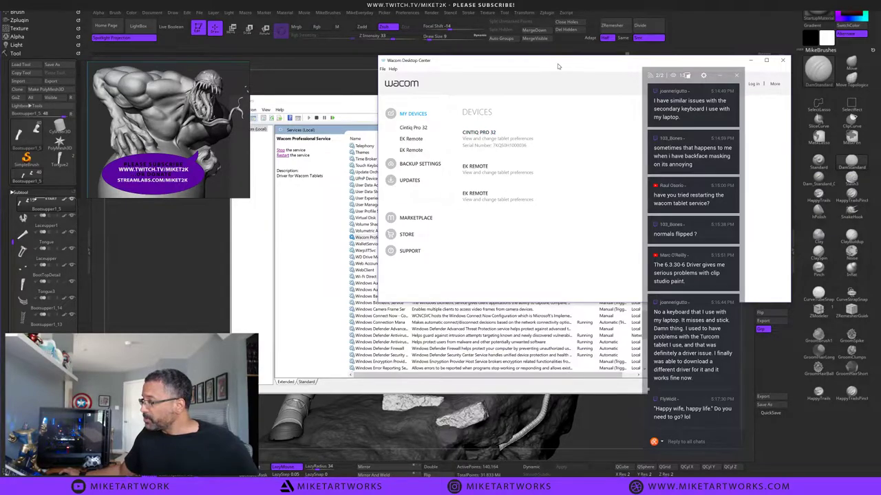
pyautogui.moveTo(557, 63); pyautogui.dragTo(383, 189)
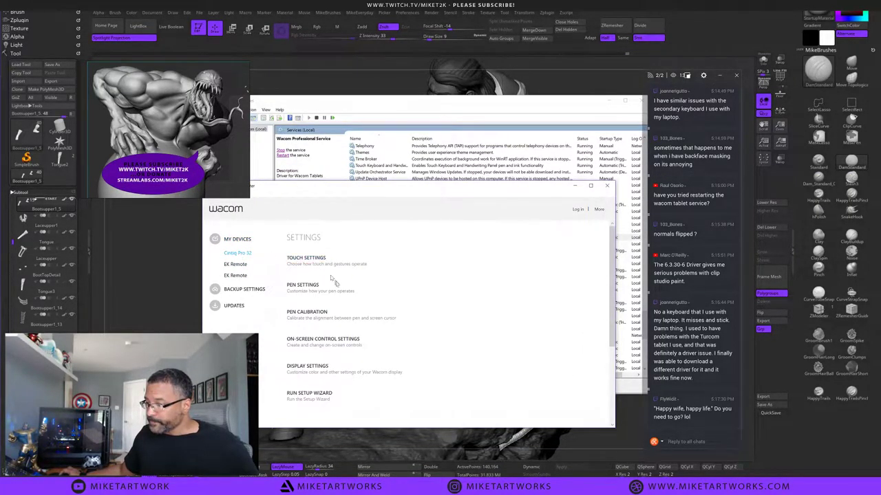
pyautogui.click(306, 287)
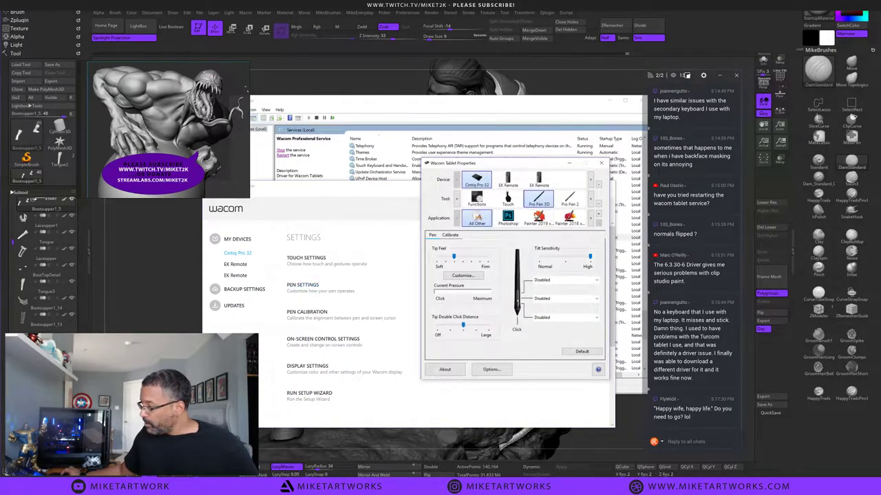
# Check the Pro Pen 3D settings stored for ZBrush, dismiss the driver and Services windows and return to ZBrush.
pyautogui.click(592, 220)
pyautogui.click(592, 220)
pyautogui.click(591, 221)
pyautogui.click(591, 221)
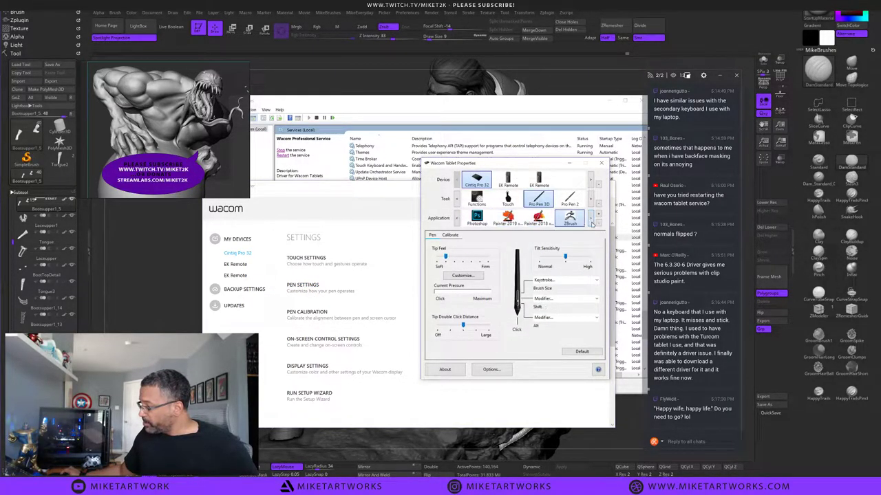
pyautogui.click(601, 163)
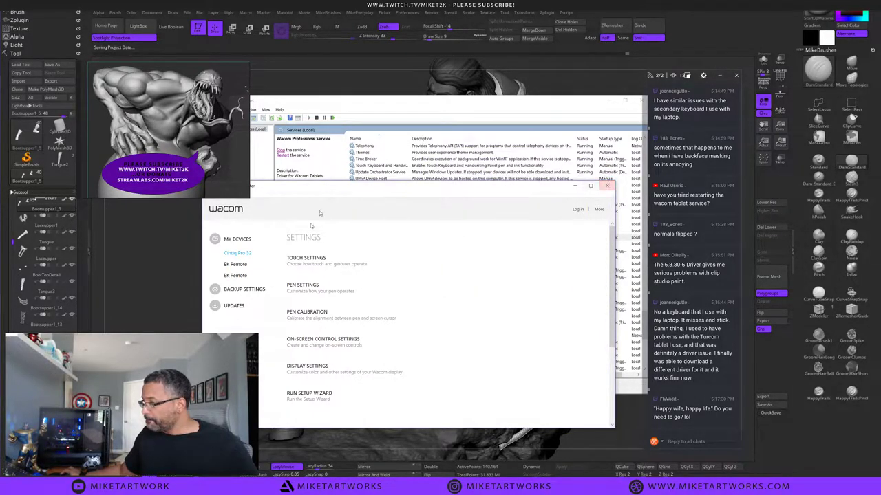
pyautogui.click(157, 310)
pyautogui.click(576, 186)
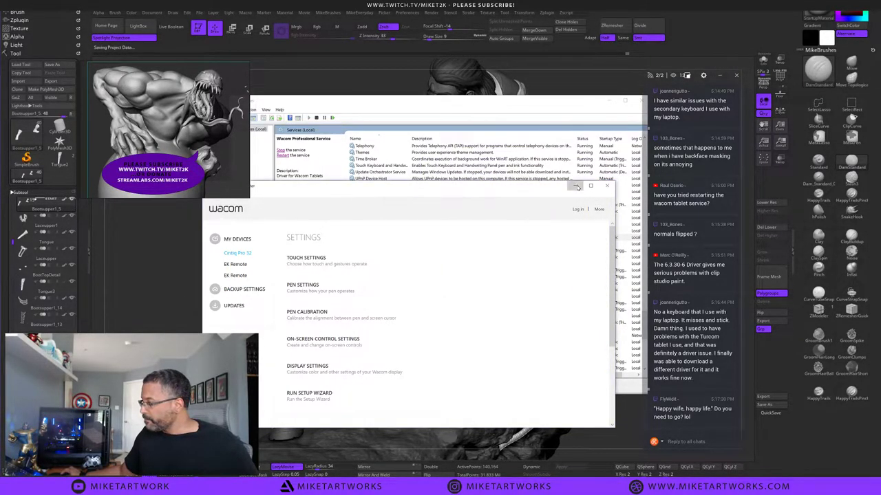
pyautogui.click(607, 101)
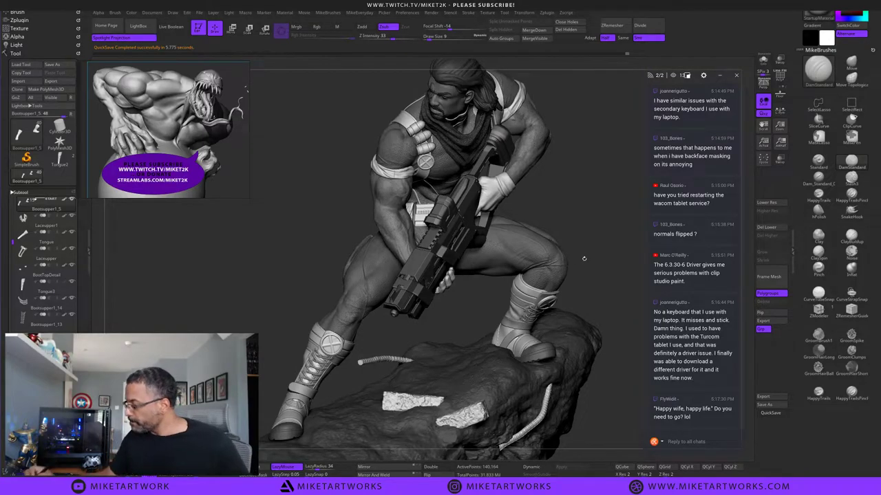
# Isolate the boots subtool in Solo mode and set the brush Draw Size to 25.
pyautogui.moveTo(595, 284); pyautogui.dragTo(602, 270)
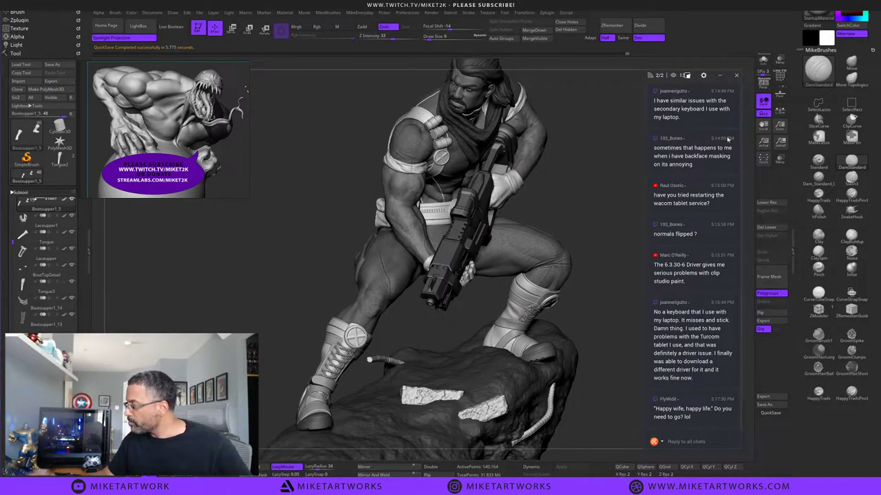
pyautogui.click(763, 61)
pyautogui.moveTo(600, 313)
pyautogui.keyDown('alt'); pyautogui.mouseDown()
pyautogui.moveTo(591, 357)
pyautogui.moveTo(555, 320)
pyautogui.moveTo(556, 332)
pyautogui.moveTo(569, 313)
pyautogui.mouseUp(); pyautogui.keyUp('alt')
pyautogui.press('s')
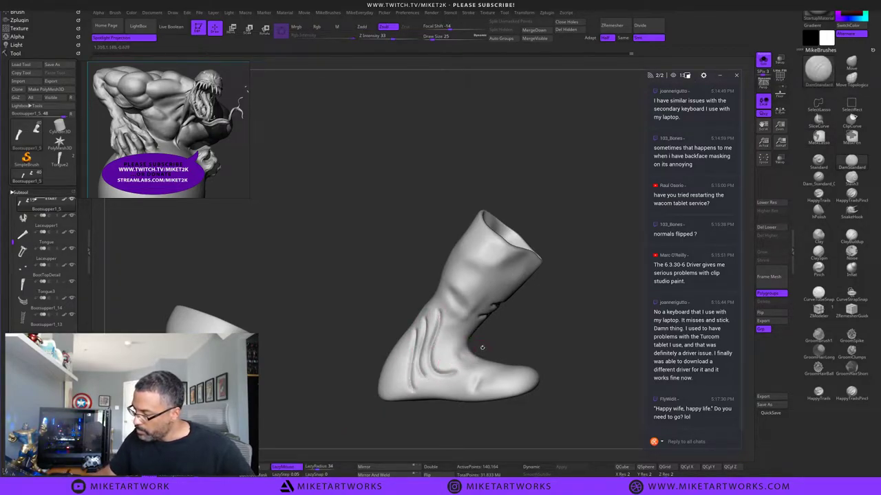
# Undo the test crease strokes carved around the boot's ankle.
pyautogui.hotkey('ctrl', 'z')
pyautogui.hotkey('ctrl', 'z')
pyautogui.hotkey('ctrl', 'z')
pyautogui.moveTo(533, 318)
pyautogui.mouseDown()
pyautogui.moveTo(527, 310)
pyautogui.moveTo(492, 328)
pyautogui.moveTo(517, 345)
pyautogui.moveTo(505, 311)
pyautogui.moveTo(521, 343)
pyautogui.moveTo(529, 327)
pyautogui.moveTo(521, 339)
pyautogui.mouseUp()
pyautogui.keyDown('alt'); pyautogui.moveTo(533, 279); pyautogui.dragTo(540, 319); pyautogui.keyUp('alt')
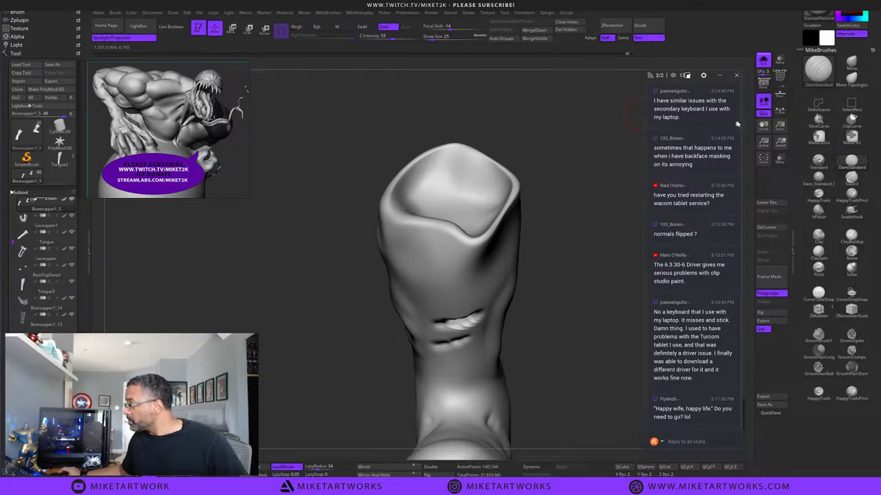
pyautogui.scroll(1, 737, 124)
pyautogui.scroll(2, 701, 156)
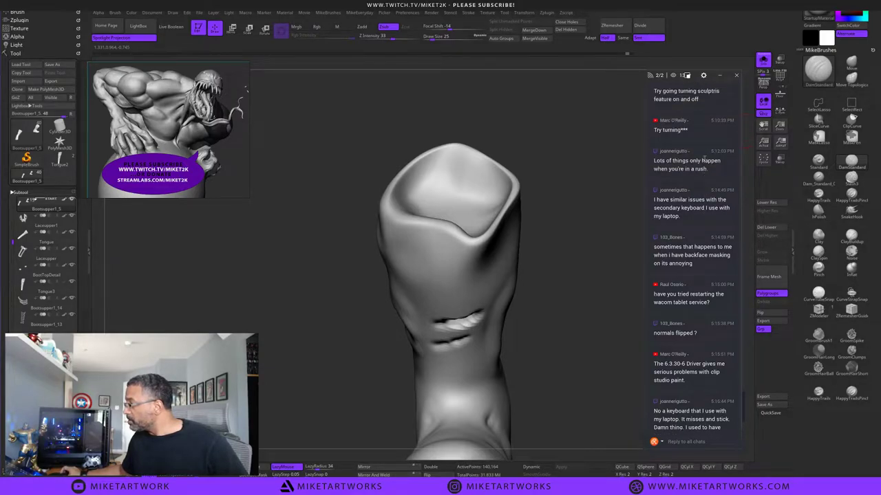
pyautogui.scroll(-1, 675, 241)
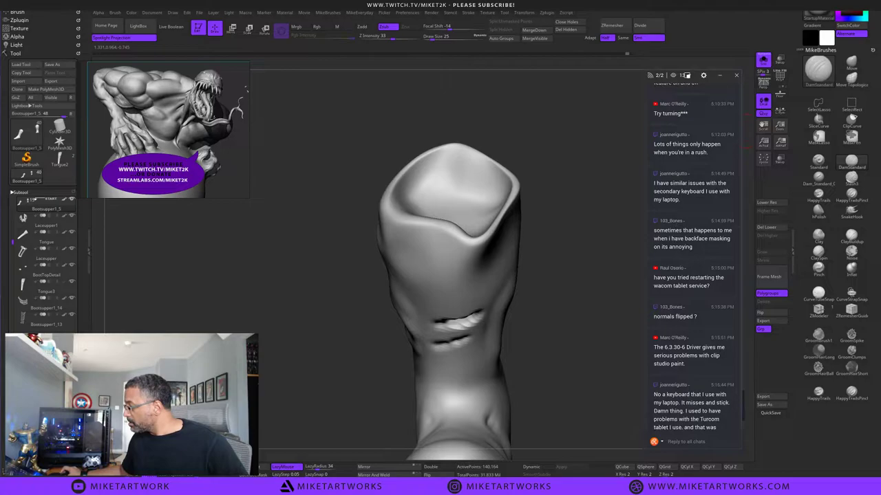
# Carve a diagonal crease into the side of the boot shaft above the ankle with DamStandard and smooth its upper end.
pyautogui.moveTo(579, 313)
pyautogui.mouseDown()
pyautogui.moveTo(573, 361)
pyautogui.moveTo(560, 328)
pyautogui.moveTo(514, 337)
pyautogui.moveTo(547, 348)
pyautogui.mouseUp()
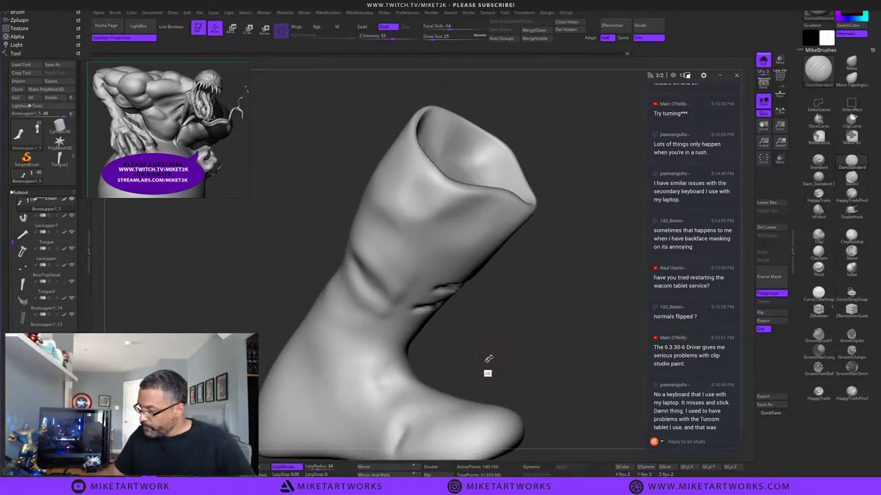
pyautogui.keyDown('alt'); pyautogui.moveTo(488, 360); pyautogui.dragTo(556, 316); pyautogui.keyUp('alt')
pyautogui.moveTo(423, 225); pyautogui.dragTo(455, 273)
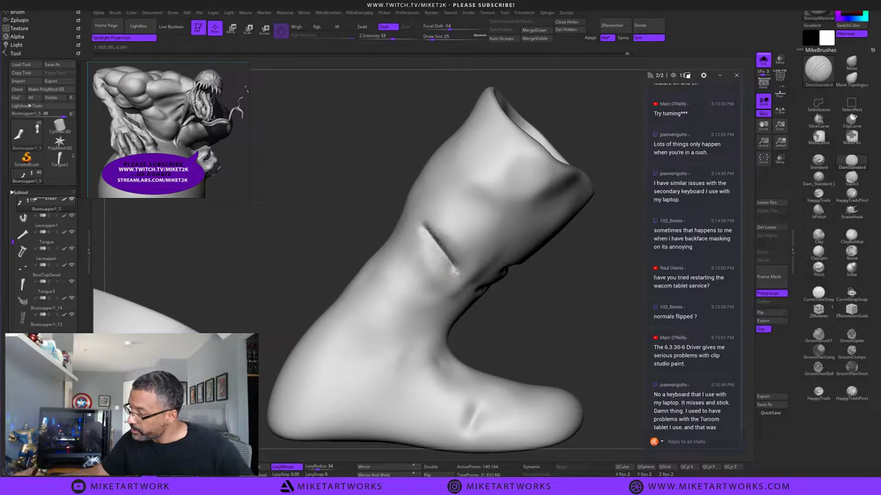
pyautogui.moveTo(414, 227)
pyautogui.keyDown('shift'); pyautogui.mouseDown()
pyautogui.moveTo(453, 278)
pyautogui.moveTo(465, 268)
pyautogui.moveTo(440, 253)
pyautogui.moveTo(430, 230)
pyautogui.mouseUp(); pyautogui.keyUp('shift')
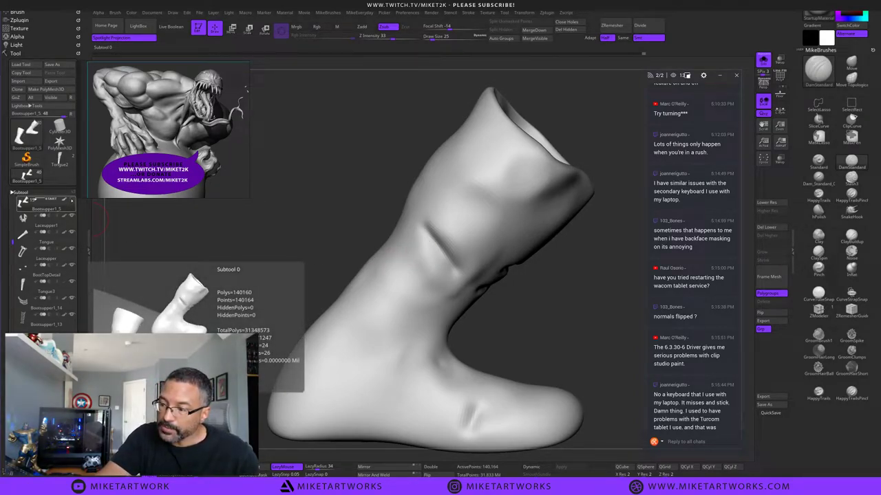
# Limit the visible subtools to the boots and their raised upper trim, and turn off Solo mode.
pyautogui.keyDown('shift'); pyautogui.click(71, 201); pyautogui.keyUp('shift')
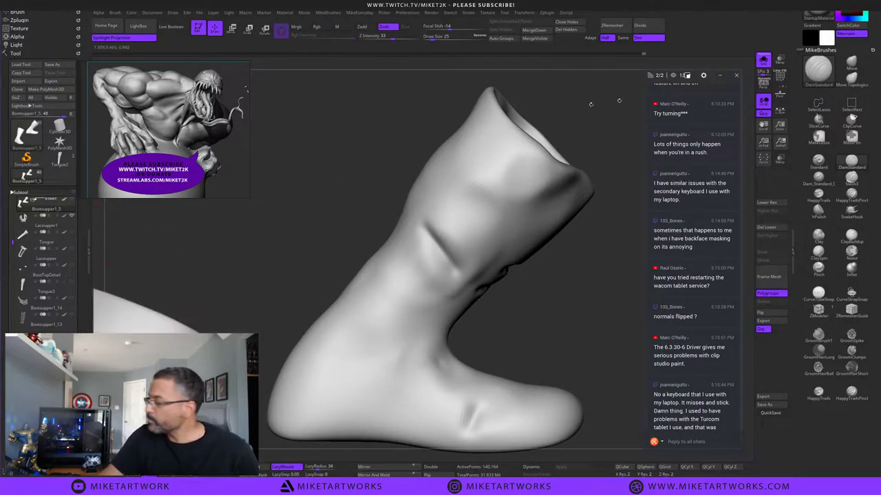
pyautogui.click(763, 61)
pyautogui.moveTo(580, 307)
pyautogui.mouseDown()
pyautogui.moveTo(567, 314)
pyautogui.moveTo(533, 292)
pyautogui.mouseUp()
# Undo the last stroke, carve a short crease in the fold area between the boot's trim edges and smooth beside it.
pyautogui.hotkey('ctrl', 'z')
pyautogui.moveTo(487, 254)
pyautogui.mouseDown()
pyautogui.moveTo(463, 233)
pyautogui.moveTo(491, 263)
pyautogui.mouseUp()
pyautogui.moveTo(565, 301); pyautogui.dragTo(558, 289)
pyautogui.moveTo(480, 253)
pyautogui.keyDown('shift'); pyautogui.mouseDown()
pyautogui.moveTo(462, 235)
pyautogui.moveTo(471, 241)
pyautogui.moveTo(460, 244)
pyautogui.mouseUp(); pyautogui.keyUp('shift')
# Examine the boot and its trim from several angles, and set the brush Draw Size to 74.
pyautogui.moveTo(570, 309)
pyautogui.mouseDown()
pyautogui.moveTo(582, 300)
pyautogui.moveTo(510, 311)
pyautogui.moveTo(536, 335)
pyautogui.mouseUp()
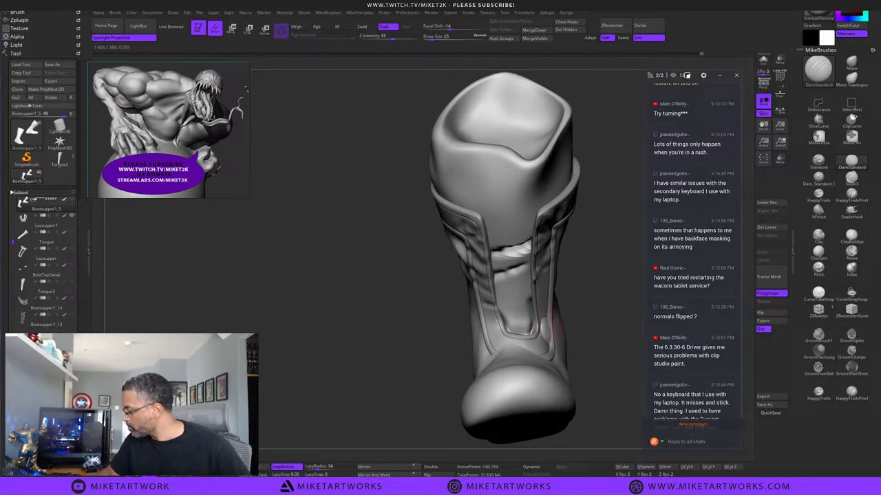
pyautogui.scroll(-3, 713, 283)
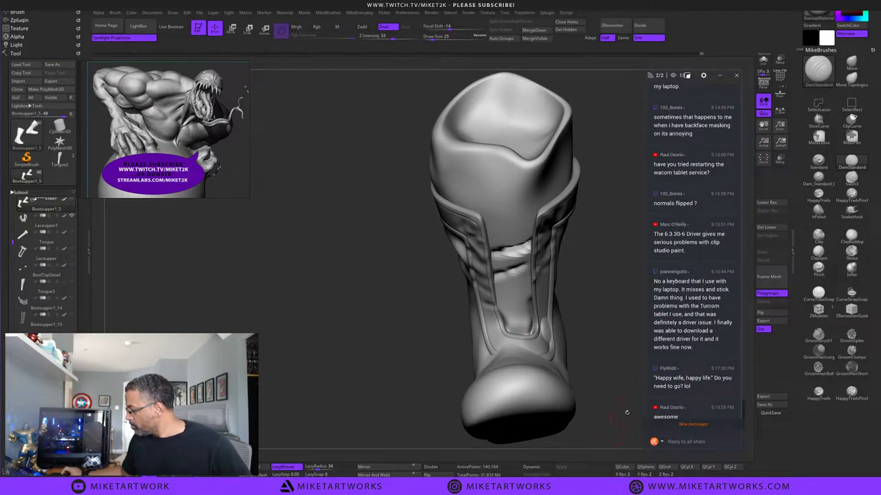
pyautogui.moveTo(627, 413); pyautogui.dragTo(632, 392)
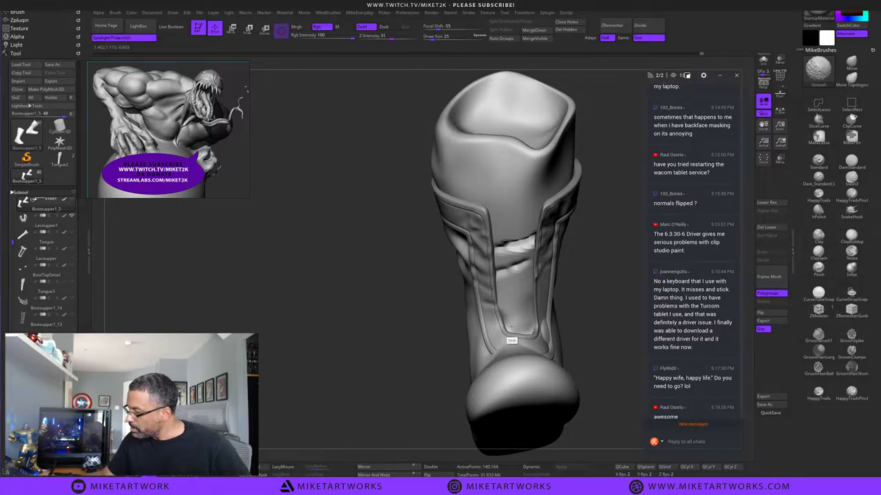
pyautogui.moveTo(582, 306)
pyautogui.mouseDown()
pyautogui.moveTo(603, 292)
pyautogui.moveTo(526, 298)
pyautogui.moveTo(541, 307)
pyautogui.moveTo(470, 359)
pyautogui.mouseUp()
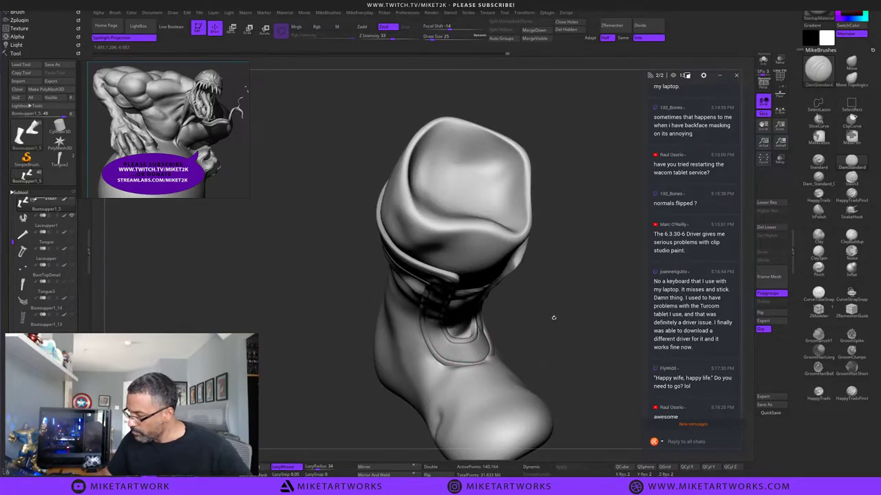
pyautogui.moveTo(554, 318); pyautogui.dragTo(505, 348)
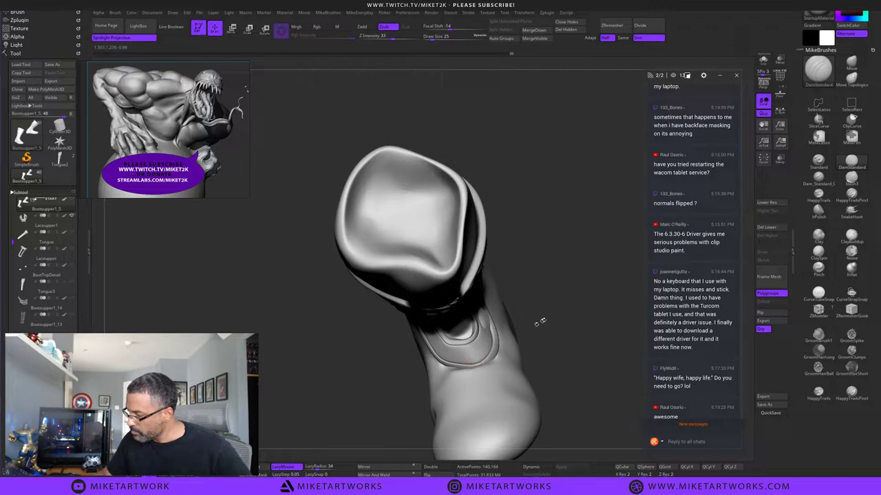
pyautogui.moveTo(540, 322); pyautogui.dragTo(488, 321)
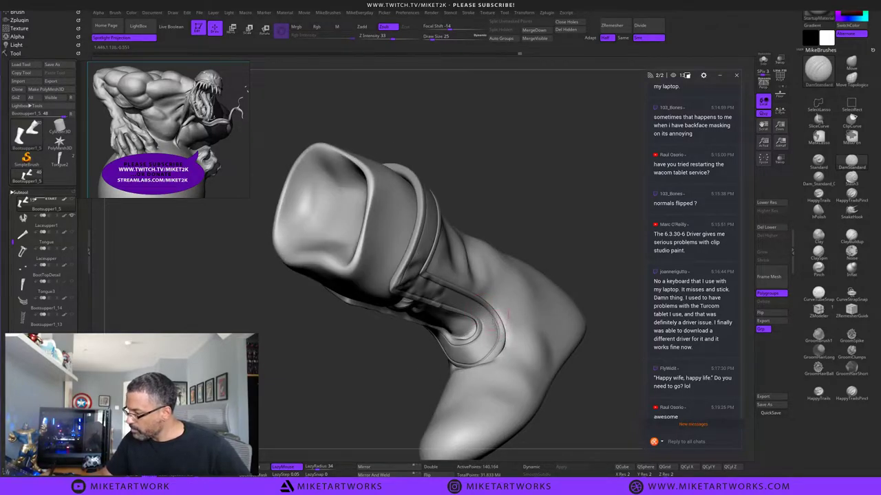
pyautogui.moveTo(573, 255)
pyautogui.mouseDown()
pyautogui.moveTo(578, 212)
pyautogui.moveTo(584, 231)
pyautogui.moveTo(599, 219)
pyautogui.moveTo(586, 226)
pyautogui.moveTo(586, 241)
pyautogui.mouseUp()
pyautogui.press('s')
pyautogui.moveTo(542, 262); pyautogui.dragTo(549, 262)
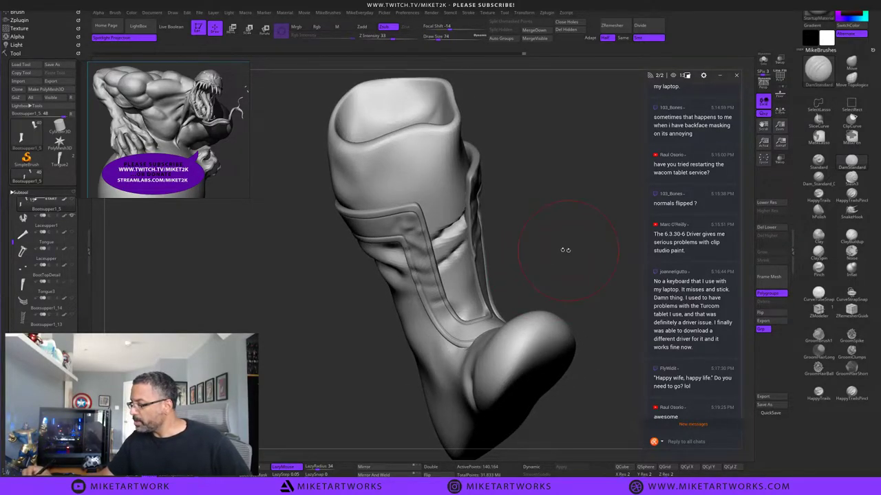
# Set the brush Draw Size to 53, lasso-mask the boot shaft area between the trim edges, and invert the mask.
pyautogui.press('s')
pyautogui.moveTo(500, 228); pyautogui.dragTo(529, 240)
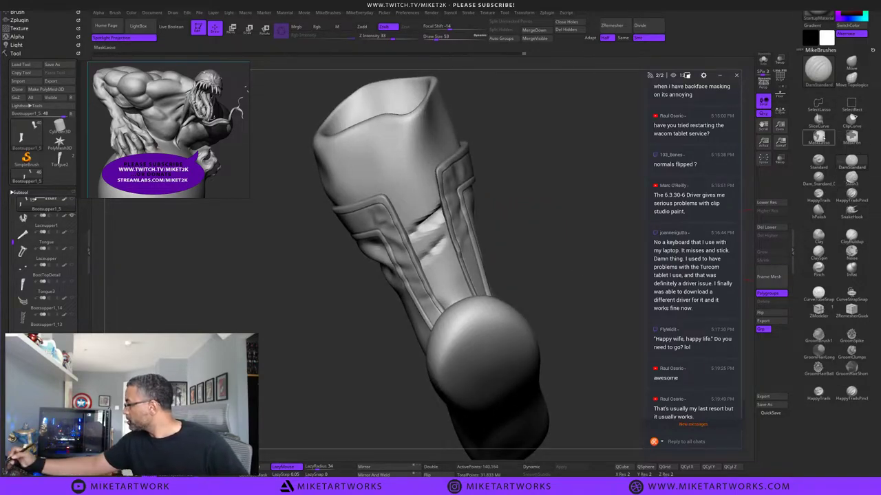
pyautogui.moveTo(543, 260); pyautogui.dragTo(537, 290)
pyautogui.moveTo(450, 241)
pyautogui.keyDown('ctrl'); pyautogui.mouseDown()
pyautogui.moveTo(475, 314)
pyautogui.moveTo(403, 275)
pyautogui.moveTo(401, 175)
pyautogui.mouseUp(); pyautogui.keyUp('ctrl')
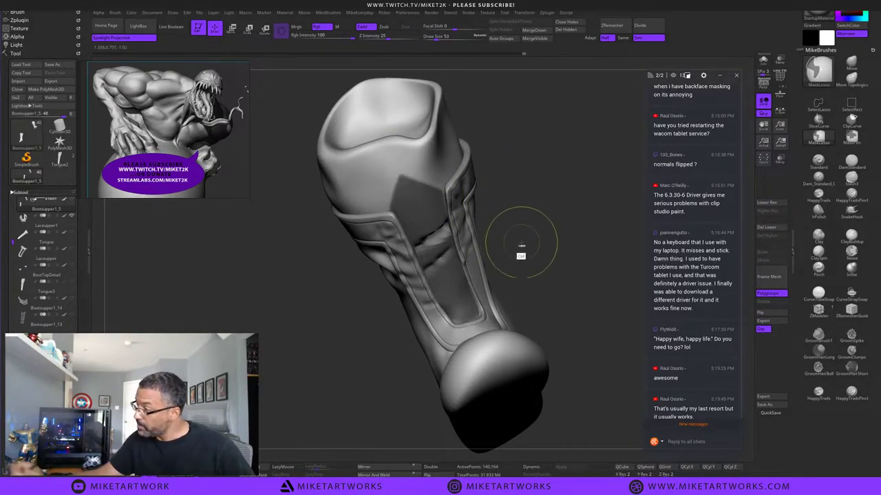
pyautogui.moveTo(397, 221)
pyautogui.keyDown('ctrl'); pyautogui.mouseDown()
pyautogui.moveTo(405, 184)
pyautogui.moveTo(473, 277)
pyautogui.moveTo(477, 299)
pyautogui.mouseUp(); pyautogui.keyUp('ctrl')
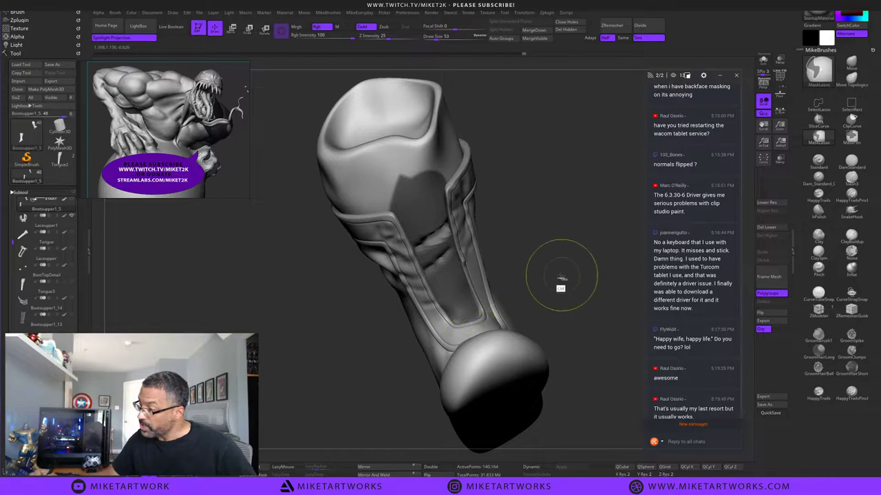
pyautogui.keyDown('ctrl'); pyautogui.click(540, 278); pyautogui.keyUp('ctrl')
# Smooth away the creases in the unmasked front area of the boot shaft.
pyautogui.moveTo(539, 272)
pyautogui.mouseDown()
pyautogui.moveTo(563, 268)
pyautogui.moveTo(511, 269)
pyautogui.mouseUp()
pyautogui.moveTo(440, 242)
pyautogui.keyDown('shift'); pyautogui.mouseDown()
pyautogui.moveTo(433, 232)
pyautogui.moveTo(447, 253)
pyautogui.mouseUp(); pyautogui.keyUp('shift')
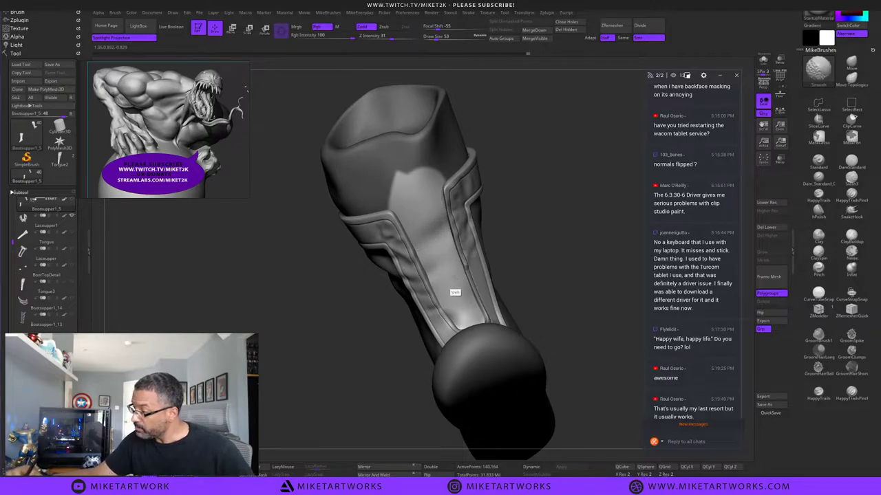
pyautogui.moveTo(541, 279)
pyautogui.mouseDown()
pyautogui.moveTo(569, 288)
pyautogui.moveTo(536, 272)
pyautogui.moveTo(531, 286)
pyautogui.mouseUp()
# Use the Move brush at Draw Size 65 to push the unmasked front of the boot shaft beneath the raised trim.
pyautogui.click(851, 63)
pyautogui.press('s')
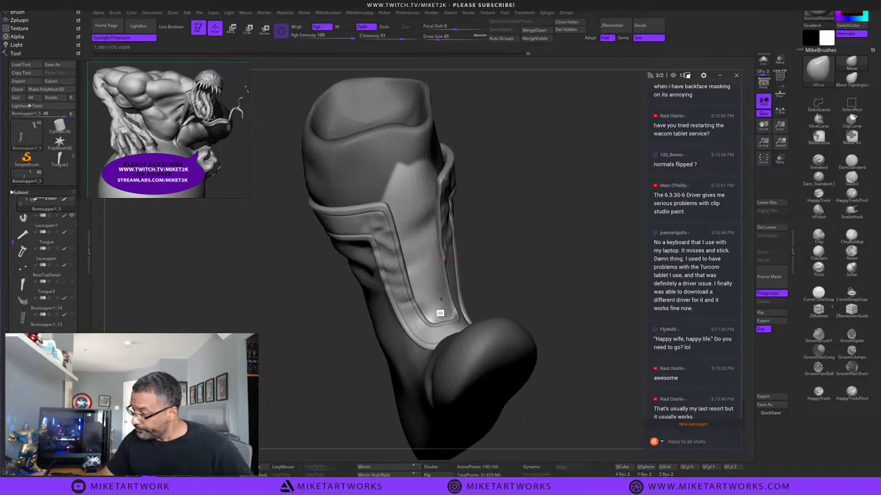
pyautogui.keyDown('alt'); pyautogui.moveTo(425, 269); pyautogui.dragTo(415, 271); pyautogui.keyUp('alt')
pyautogui.keyDown('alt'); pyautogui.moveTo(420, 238); pyautogui.dragTo(403, 201); pyautogui.keyUp('alt')
pyautogui.keyDown('alt'); pyautogui.moveTo(431, 271); pyautogui.dragTo(422, 270); pyautogui.keyUp('alt')
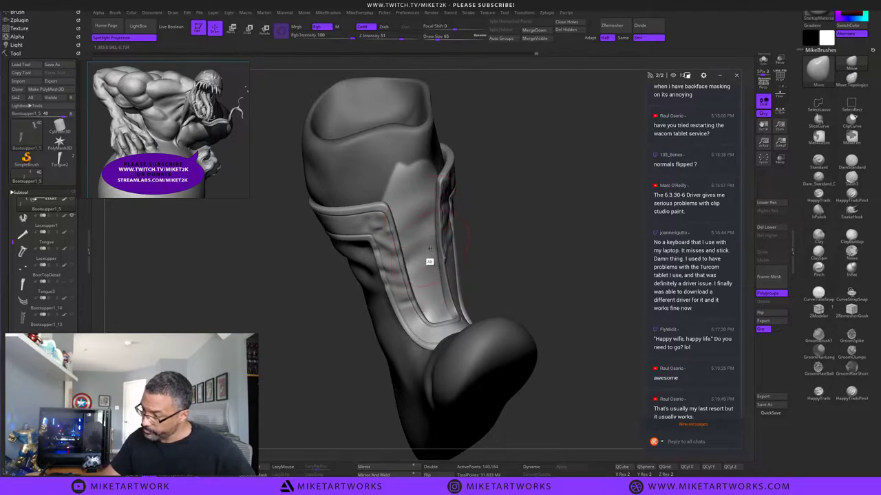
pyautogui.moveTo(524, 278); pyautogui.dragTo(529, 295)
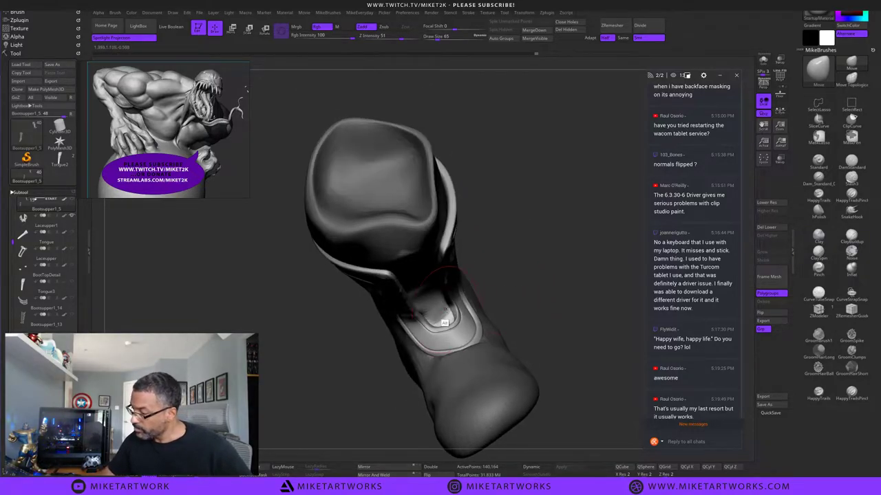
pyautogui.keyDown('alt'); pyautogui.moveTo(446, 311); pyautogui.dragTo(454, 312); pyautogui.keyUp('alt')
pyautogui.moveTo(517, 278)
pyautogui.mouseDown()
pyautogui.moveTo(500, 266)
pyautogui.moveTo(519, 292)
pyautogui.mouseUp()
# Clear the mask and smooth the boot shaft surface where the masked border ran near the upper trim.
pyautogui.moveTo(464, 235); pyautogui.dragTo(506, 193)
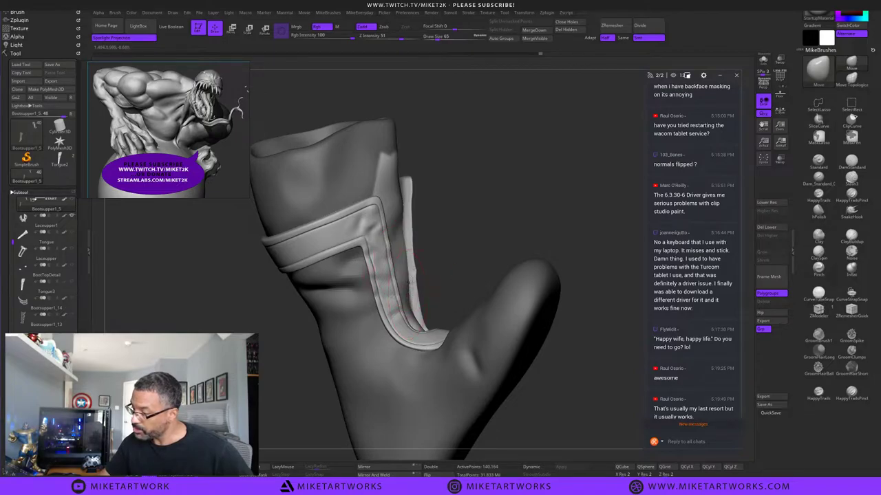
pyautogui.press('shift')
pyautogui.moveTo(457, 238)
pyautogui.mouseDown()
pyautogui.moveTo(552, 192)
pyautogui.moveTo(439, 224)
pyautogui.mouseUp()
pyautogui.press('shift')
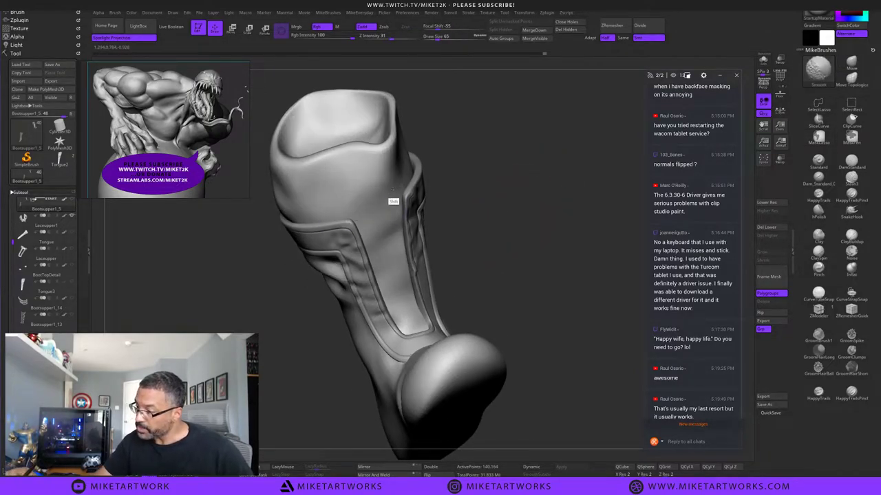
pyautogui.moveTo(507, 214); pyautogui.dragTo(535, 223)
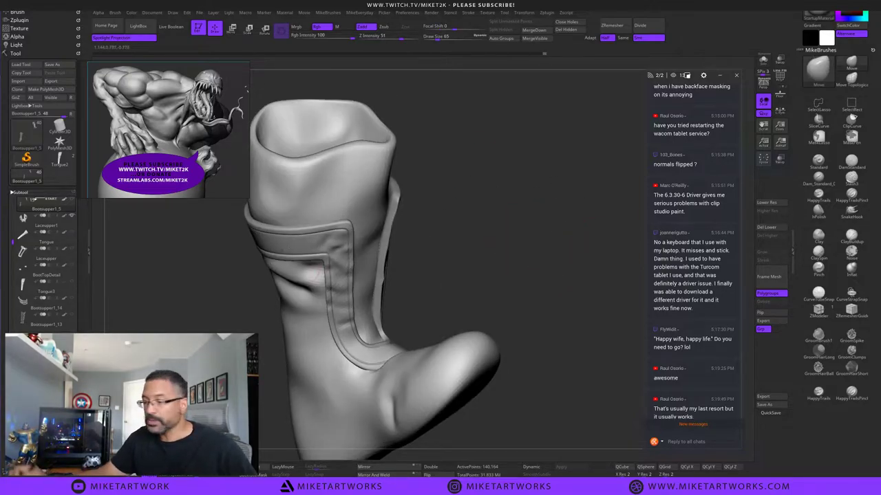
# Make the Lacesupper1 trim the active subtool and show all the boot's parts again.
pyautogui.click(58, 220)
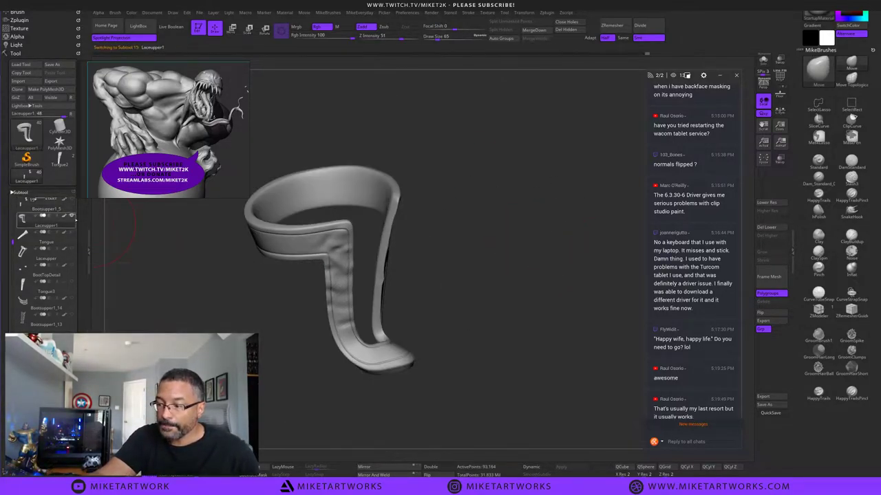
pyautogui.press('shift')
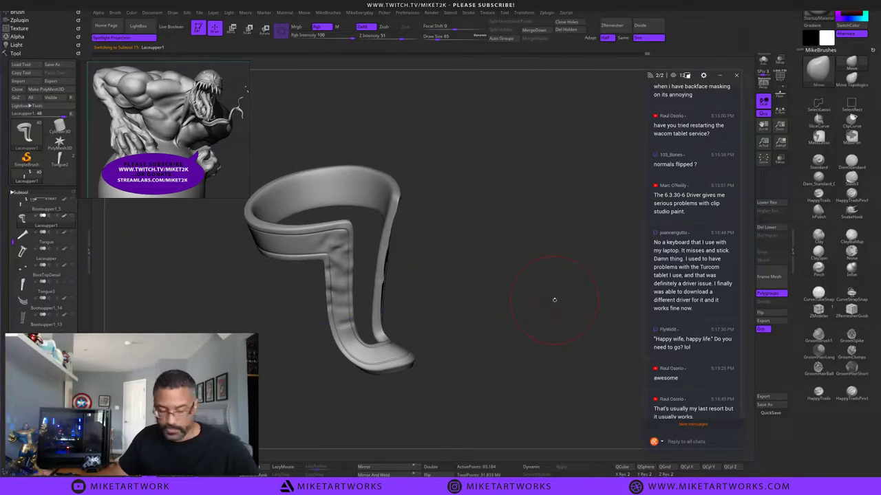
pyautogui.click(71, 216)
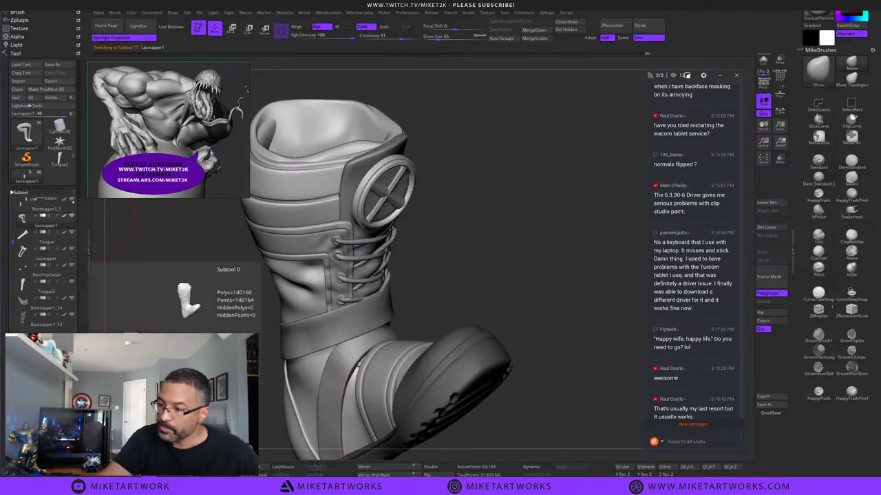
# Select the round X emblem on the boot front and clone it as a separate tool.
pyautogui.moveTo(573, 282)
pyautogui.mouseDown()
pyautogui.moveTo(557, 296)
pyautogui.moveTo(531, 296)
pyautogui.moveTo(580, 276)
pyautogui.moveTo(582, 285)
pyautogui.mouseUp()
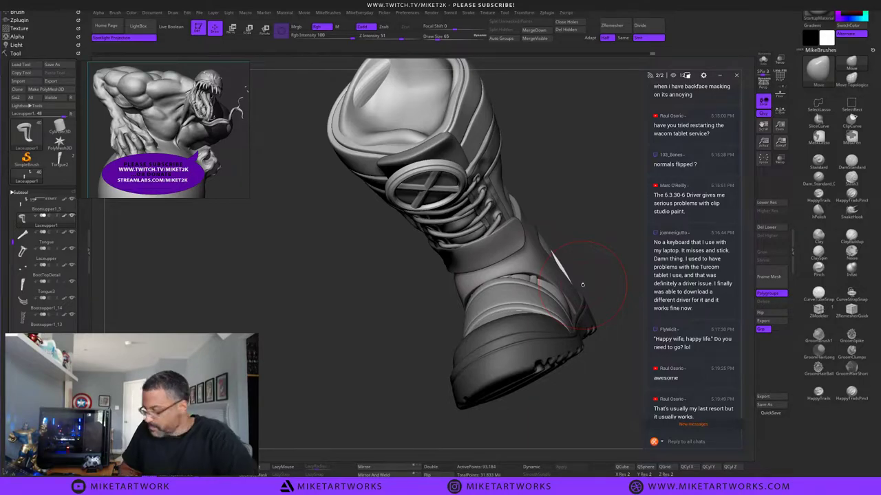
pyautogui.moveTo(583, 285); pyautogui.dragTo(576, 266)
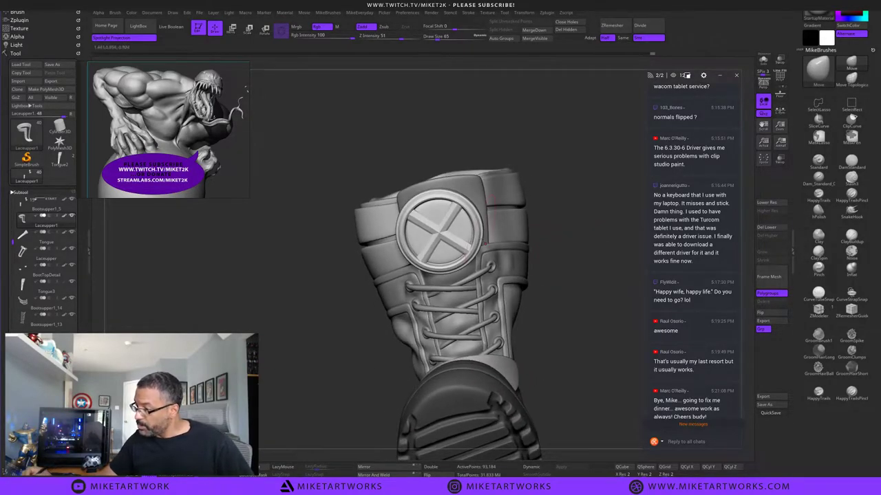
pyautogui.keyDown('alt'); pyautogui.click(439, 245); pyautogui.keyUp('alt')
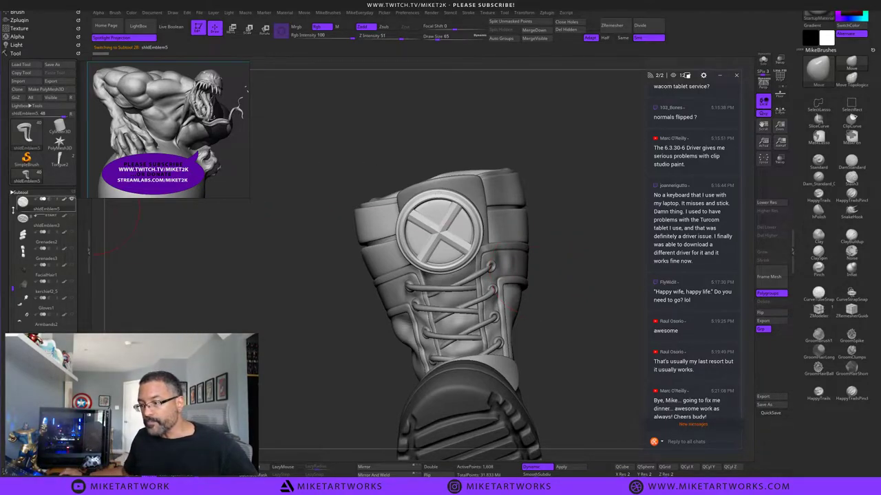
pyautogui.click(71, 116)
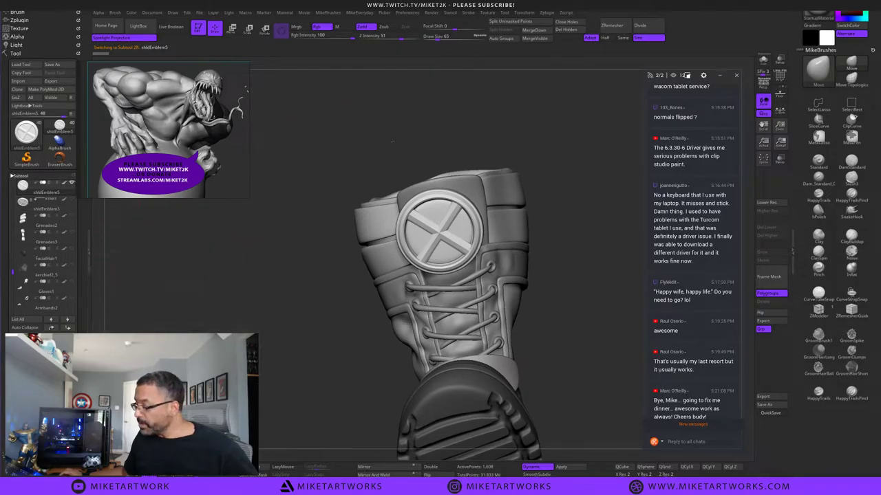
pyautogui.moveTo(339, 123); pyautogui.dragTo(335, 148)
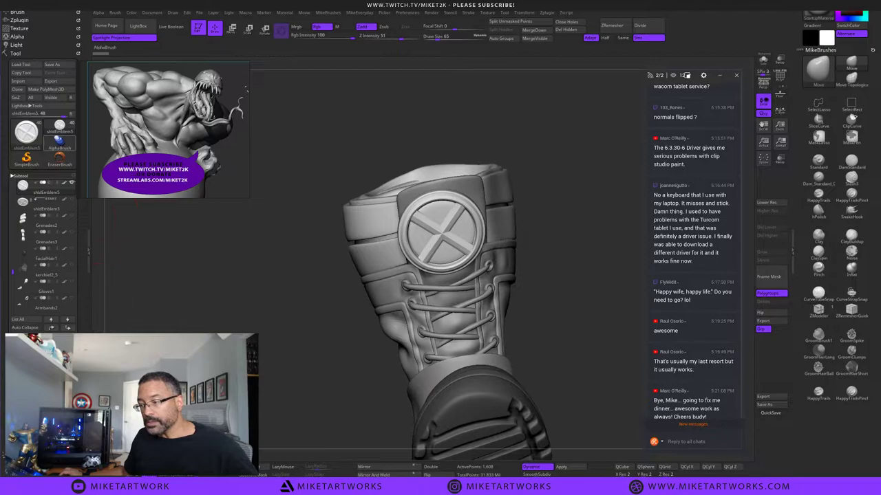
pyautogui.click(18, 89)
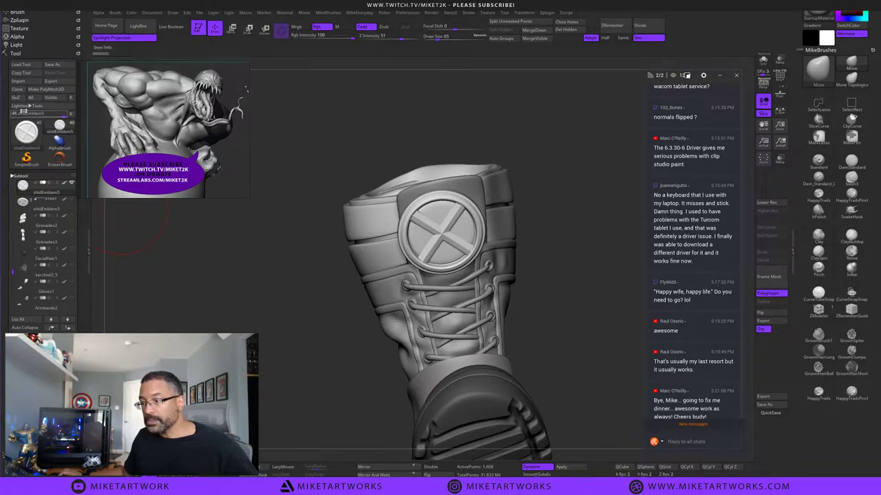
# Select the boot's tongue and add a copy of it as a second subtool in the cloned emblem tool.
pyautogui.keyDown('alt'); pyautogui.click(465, 194); pyautogui.keyUp('alt')
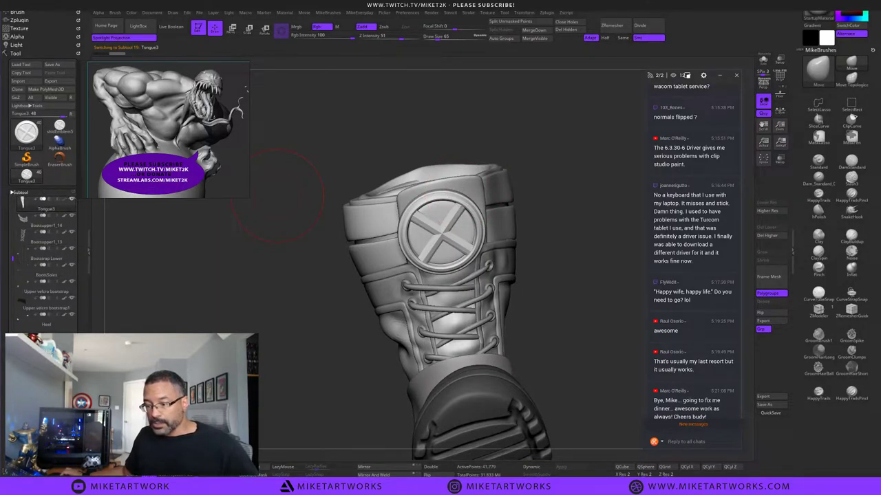
pyautogui.click(61, 128)
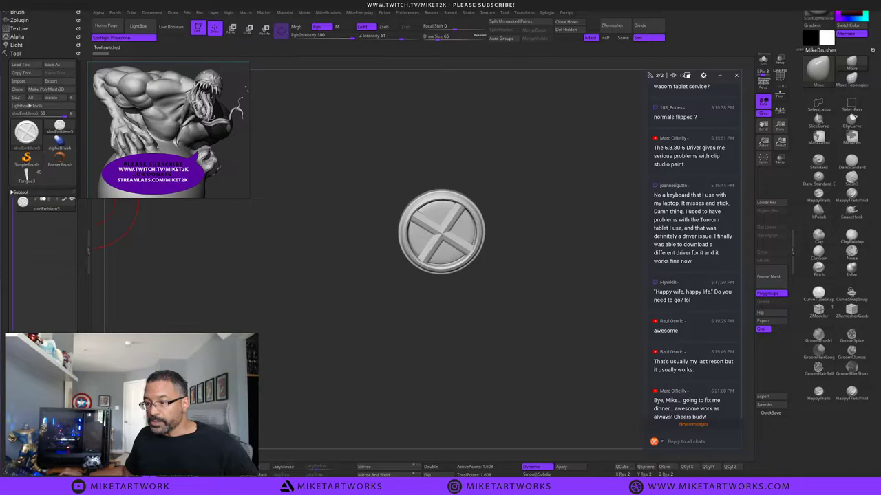
pyautogui.hotkey('ctrl', 'shift', 'v')
pyautogui.keyDown('alt'); pyautogui.moveTo(582, 342); pyautogui.dragTo(645, 344); pyautogui.keyUp('alt')
pyautogui.moveTo(573, 276); pyautogui.dragTo(531, 294)
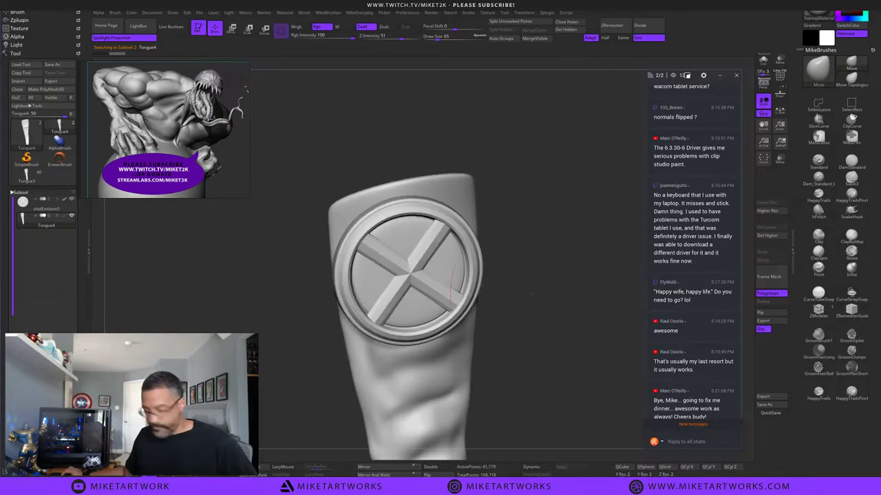
# Reposition the emblem with the transform gizmo so it sits centred just in front of the tongue's upper end.
pyautogui.press('w')
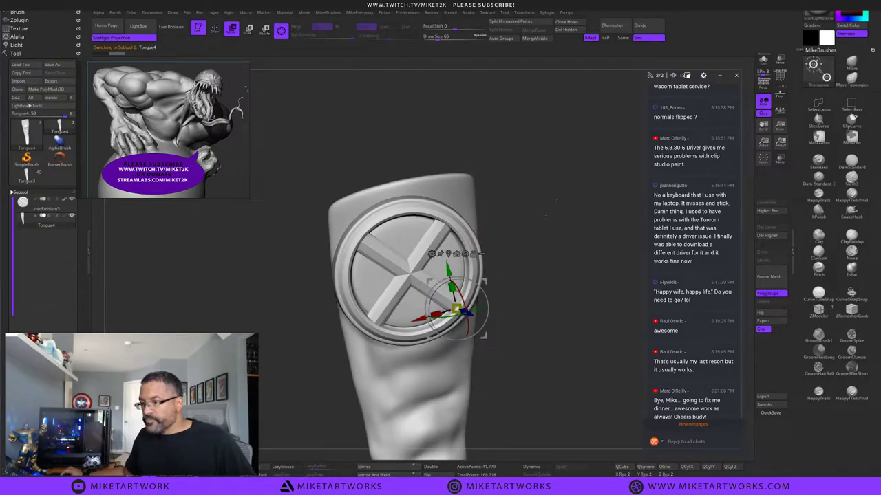
pyautogui.keyDown('alt'); pyautogui.click(443, 216); pyautogui.keyUp('alt')
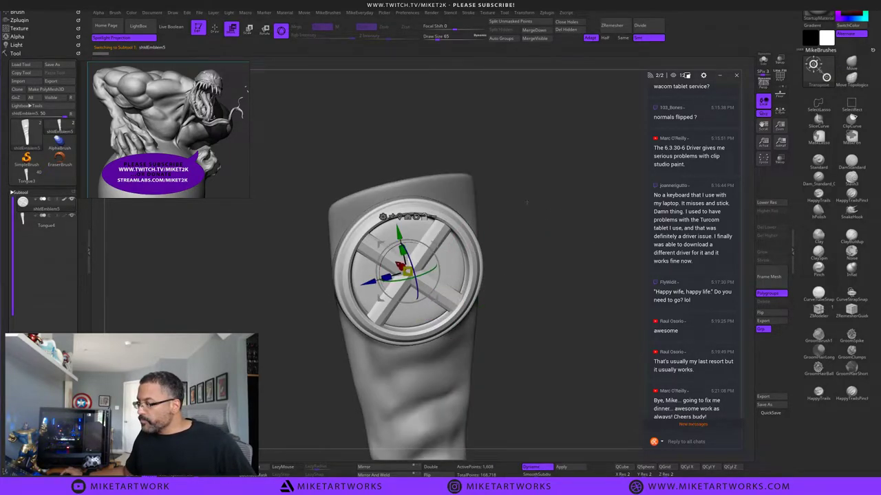
pyautogui.moveTo(527, 202); pyautogui.dragTo(506, 215)
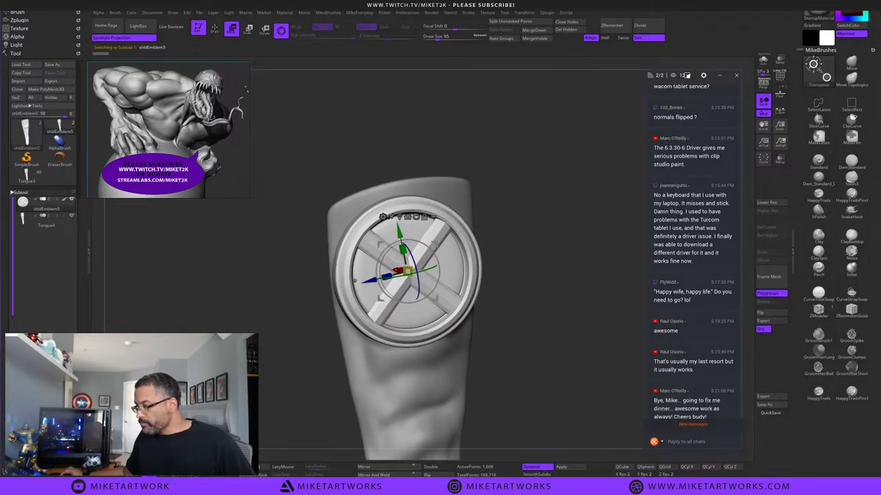
pyautogui.moveTo(363, 281); pyautogui.dragTo(374, 278)
pyautogui.moveTo(525, 326); pyautogui.dragTo(562, 313)
pyautogui.moveTo(412, 317); pyautogui.dragTo(432, 322)
pyautogui.moveTo(444, 235); pyautogui.dragTo(446, 226)
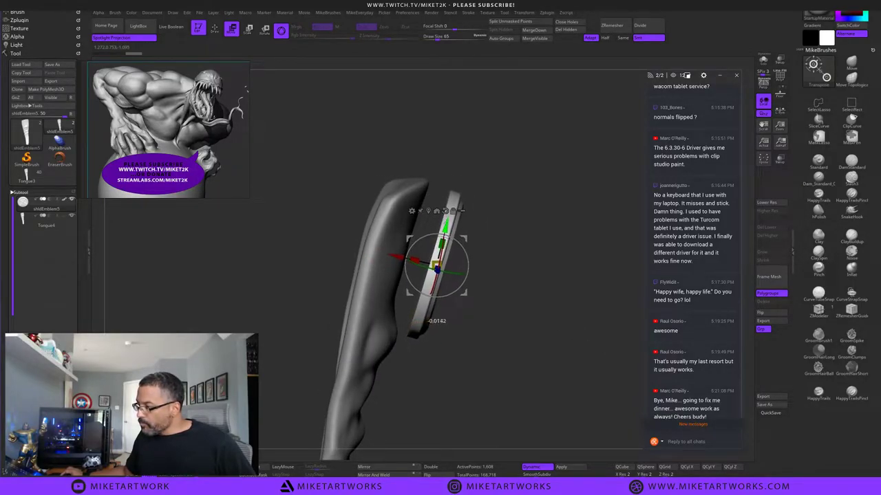
pyautogui.moveTo(544, 313); pyautogui.dragTo(477, 313)
pyautogui.moveTo(559, 327)
pyautogui.mouseDown()
pyautogui.moveTo(564, 245)
pyautogui.moveTo(554, 315)
pyautogui.moveTo(582, 321)
pyautogui.moveTo(558, 321)
pyautogui.moveTo(567, 320)
pyautogui.mouseUp()
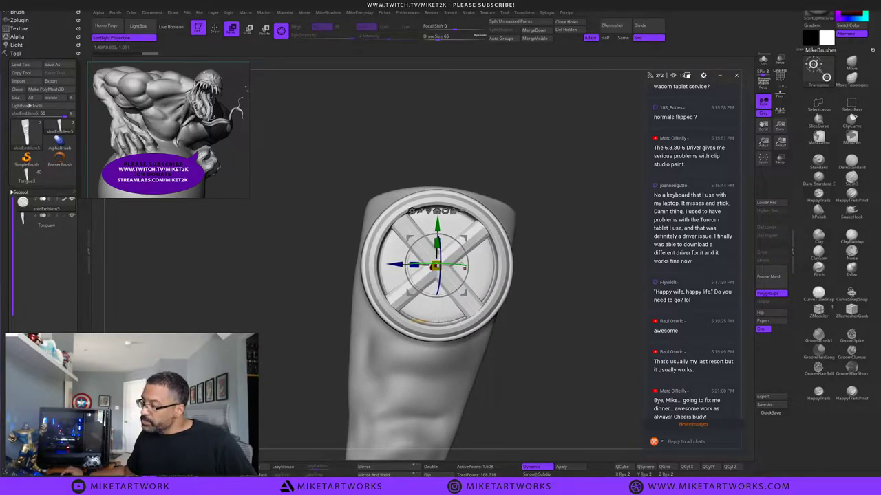
pyautogui.moveTo(460, 287); pyautogui.dragTo(458, 290)
# Return to Draw mode, toggle Dynamic Subdivision on the emblem to compare, and apply it as real geometry.
pyautogui.press('q')
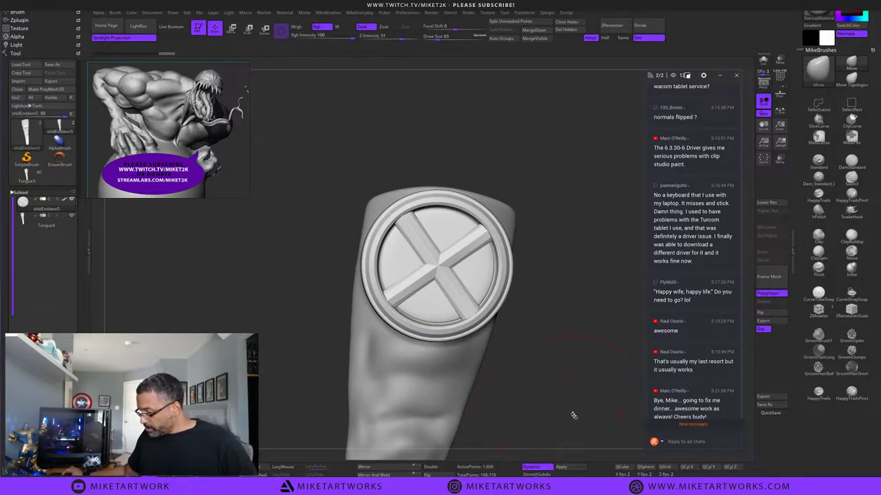
pyautogui.click(536, 467)
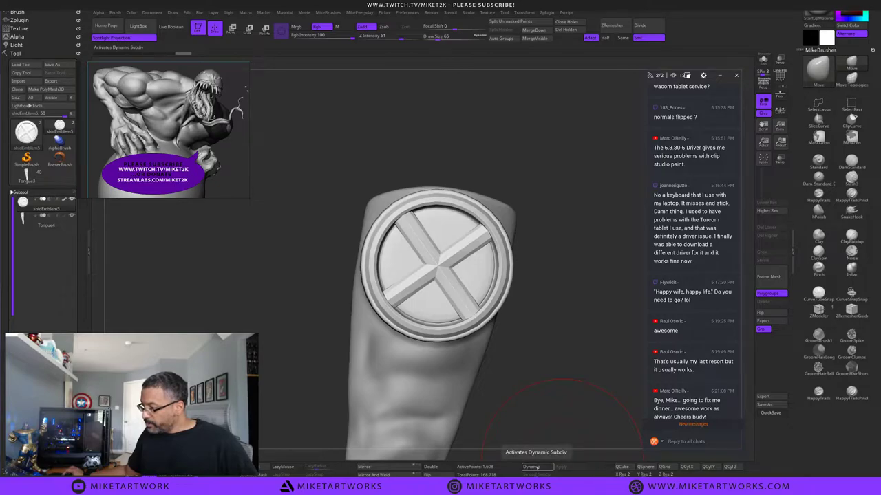
pyautogui.moveTo(584, 398); pyautogui.dragTo(571, 380)
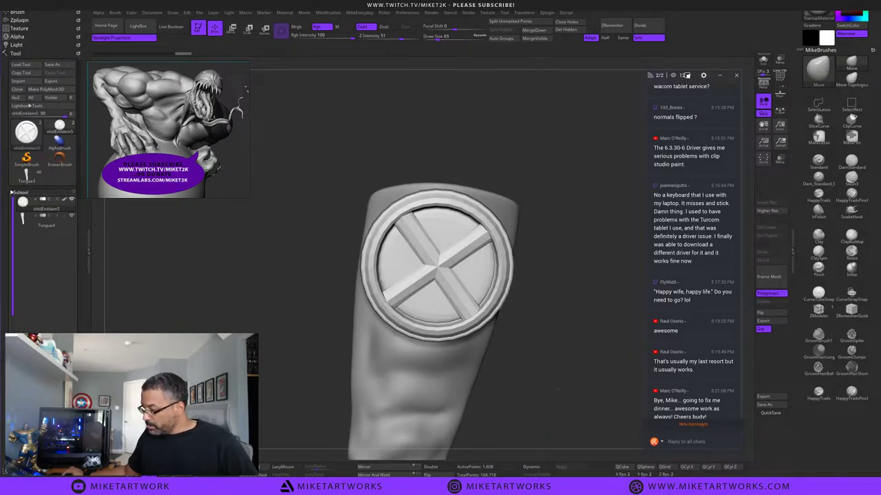
pyautogui.click(536, 467)
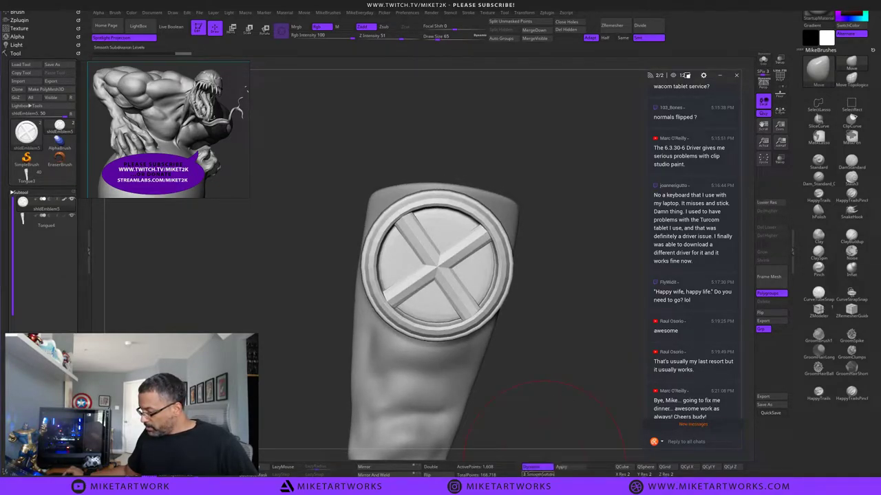
pyautogui.click(560, 467)
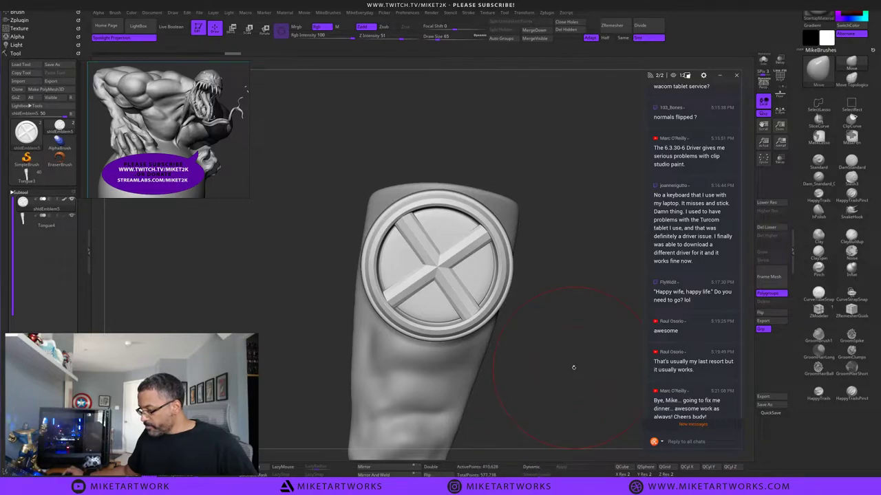
# Try to conform the round X emblem to the tongue's curvature with the MatchMaker brush, and undo the attempt.
pyautogui.moveTo(578, 368); pyautogui.dragTo(422, 293)
pyautogui.moveTo(461, 250); pyautogui.dragTo(471, 260)
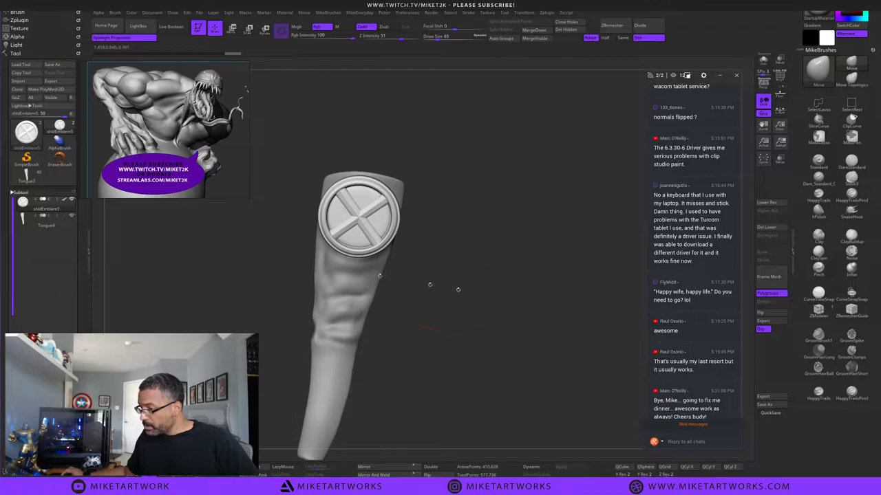
pyautogui.press('b')
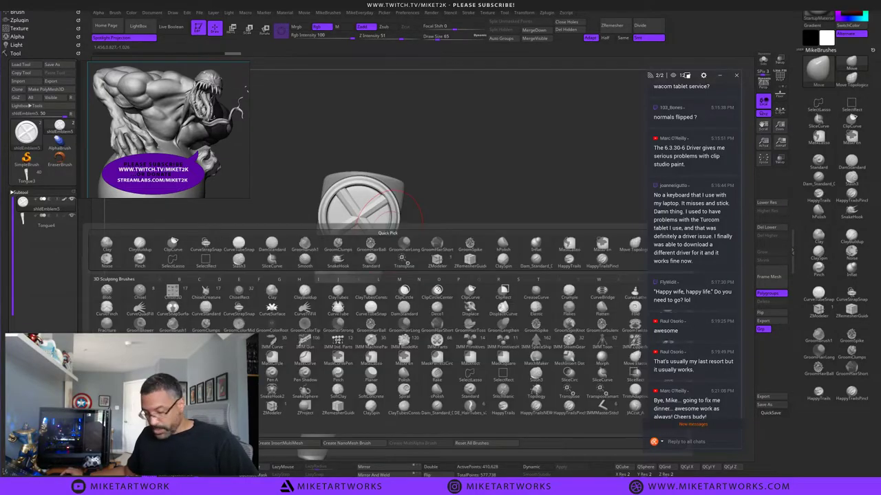
pyautogui.press('m')
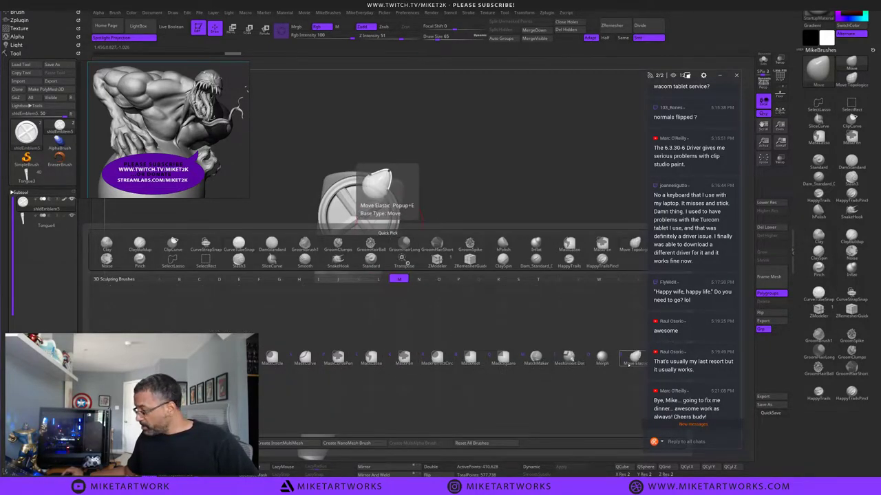
pyautogui.click(536, 360)
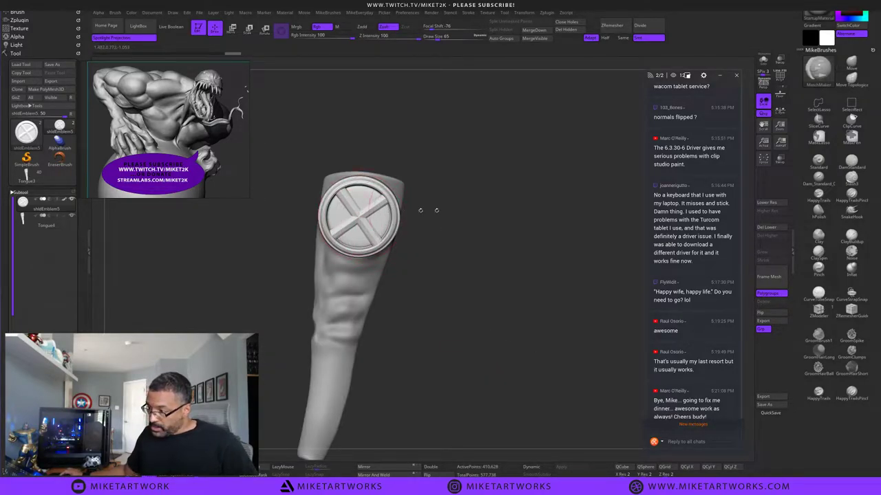
pyautogui.moveTo(459, 224); pyautogui.dragTo(464, 226)
pyautogui.moveTo(504, 295)
pyautogui.mouseDown()
pyautogui.moveTo(495, 215)
pyautogui.moveTo(505, 209)
pyautogui.moveTo(524, 235)
pyautogui.moveTo(436, 287)
pyautogui.mouseUp()
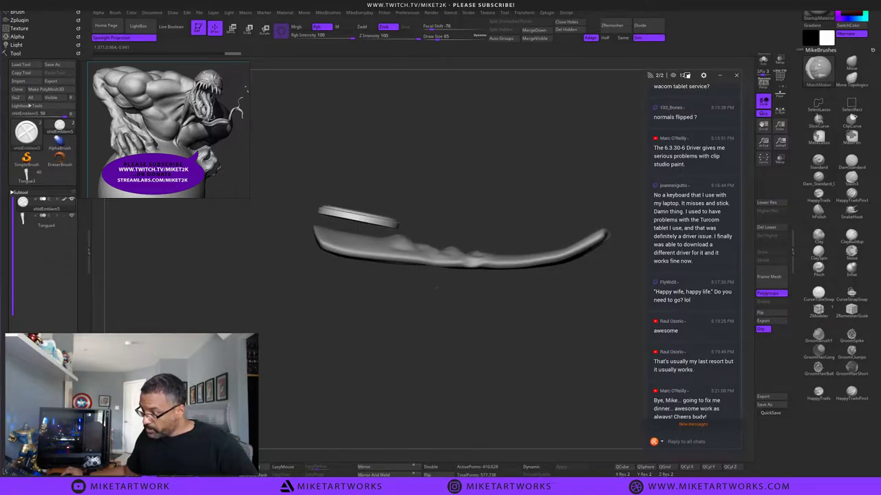
pyautogui.moveTo(475, 152); pyautogui.dragTo(486, 228)
pyautogui.moveTo(519, 131); pyautogui.dragTo(535, 245)
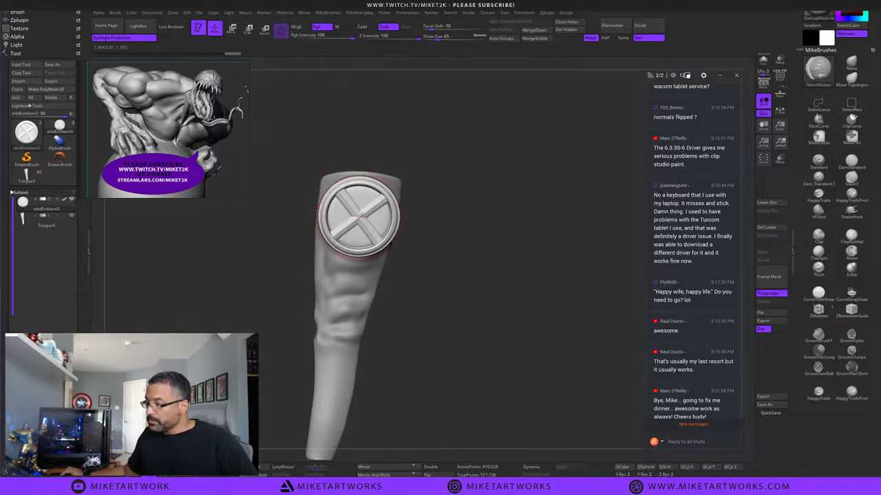
pyautogui.moveTo(360, 215); pyautogui.dragTo(376, 258)
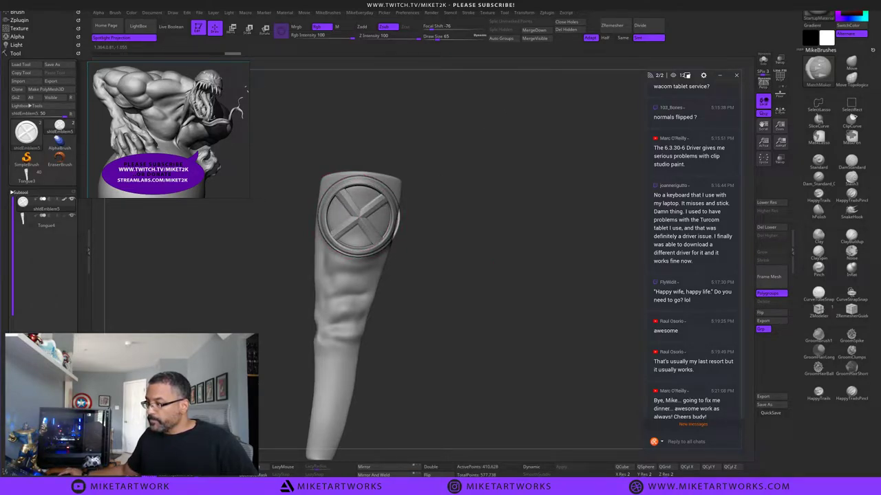
pyautogui.hotkey('ctrl', 'z')
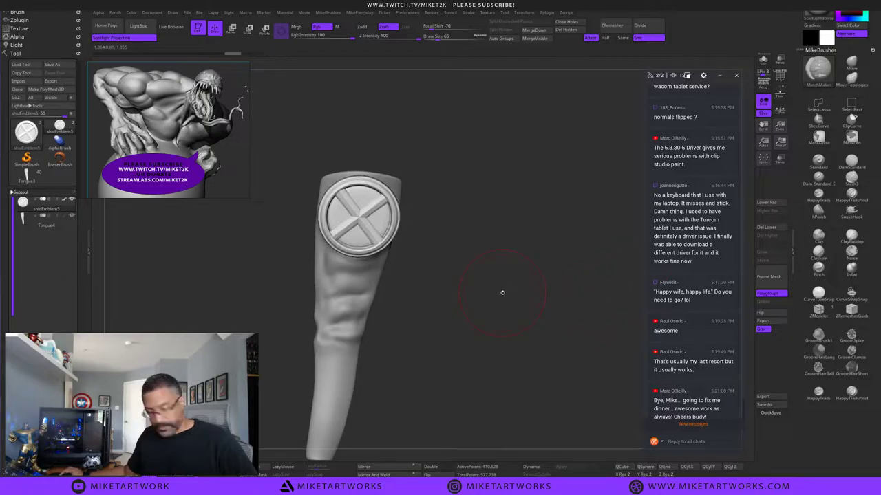
# Select the tongue and pull both side edges of its upper end outward with the Move brush.
pyautogui.keyDown('alt'); pyautogui.click(397, 184); pyautogui.keyUp('alt')
pyautogui.press('w')
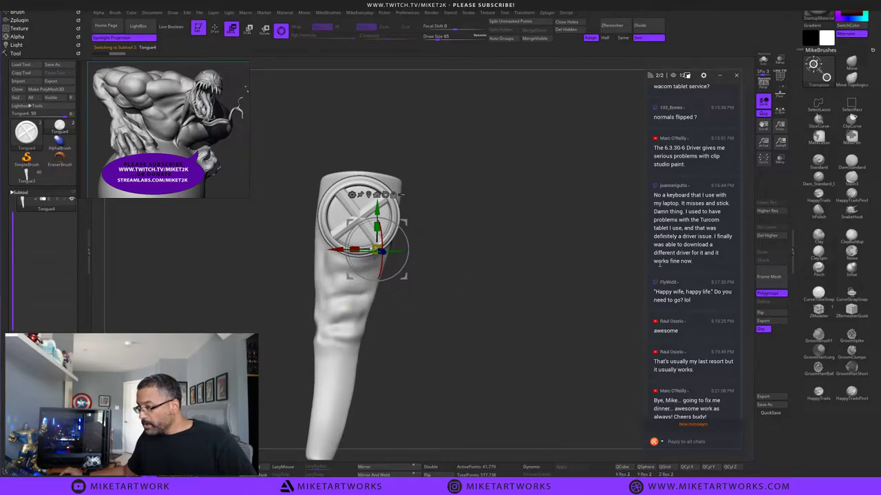
pyautogui.press('q')
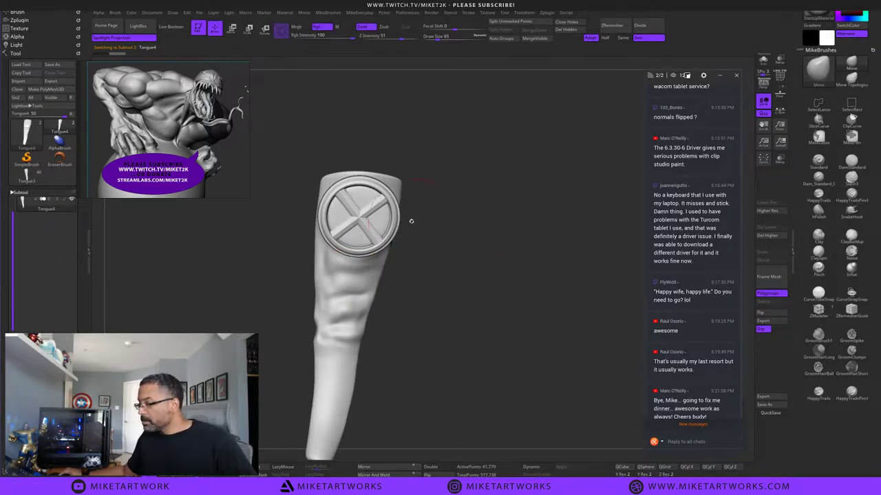
pyautogui.moveTo(465, 252)
pyautogui.mouseDown()
pyautogui.moveTo(462, 240)
pyautogui.moveTo(450, 364)
pyautogui.moveTo(413, 344)
pyautogui.moveTo(405, 303)
pyautogui.moveTo(372, 294)
pyautogui.mouseUp()
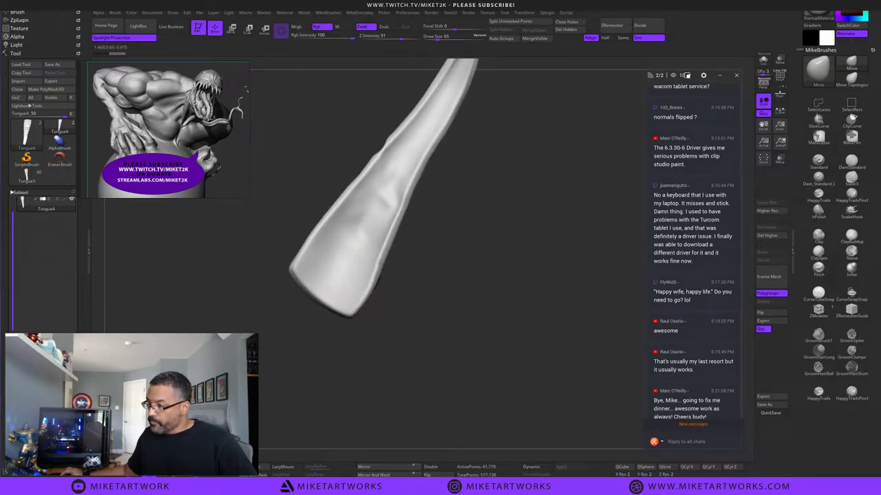
pyautogui.moveTo(381, 255); pyautogui.dragTo(388, 259)
pyautogui.moveTo(361, 298); pyautogui.dragTo(365, 301)
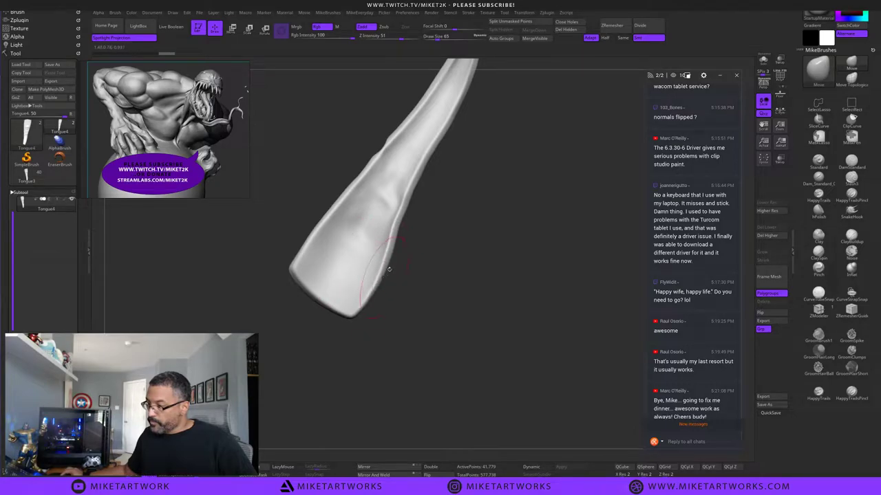
pyautogui.moveTo(301, 247); pyautogui.dragTo(326, 224)
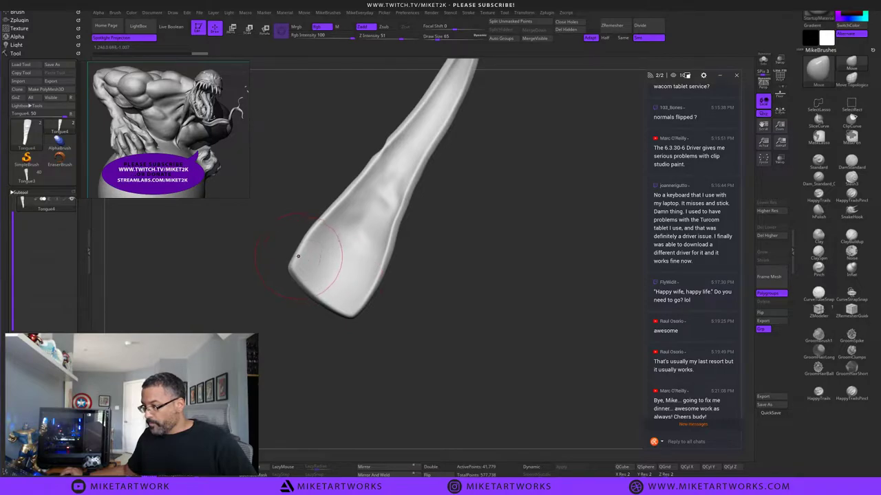
pyautogui.moveTo(298, 254); pyautogui.dragTo(293, 254)
pyautogui.moveTo(419, 300)
pyautogui.mouseDown()
pyautogui.moveTo(494, 333)
pyautogui.moveTo(527, 307)
pyautogui.moveTo(512, 326)
pyautogui.mouseUp()
pyautogui.keyDown('alt'); pyautogui.moveTo(440, 365); pyautogui.dragTo(523, 319); pyautogui.keyUp('alt')
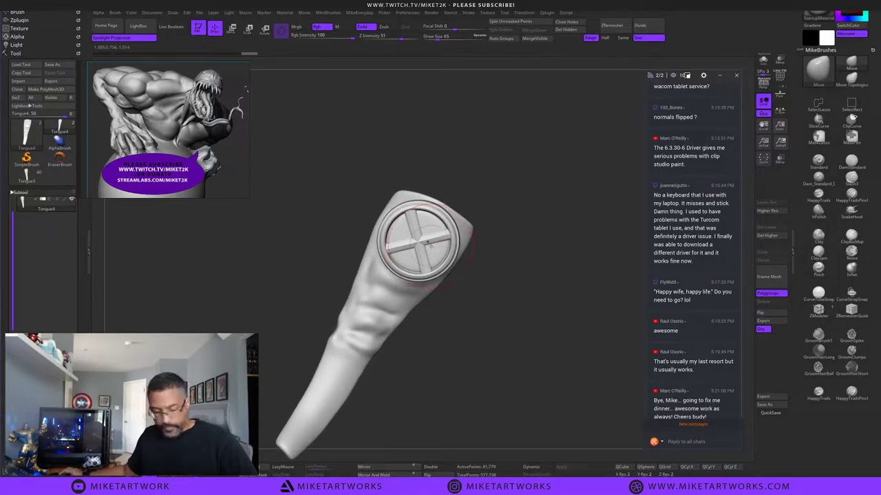
# Return to Draw mode and choose the MatchMaker brush again.
pyautogui.press('w')
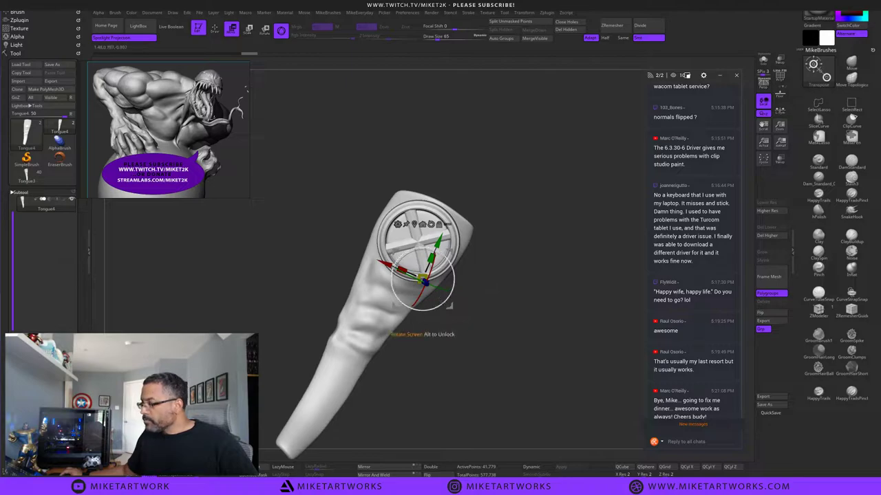
pyautogui.keyDown('alt'); pyautogui.moveTo(449, 306); pyautogui.dragTo(622, 397); pyautogui.keyUp('alt')
pyautogui.press('b')
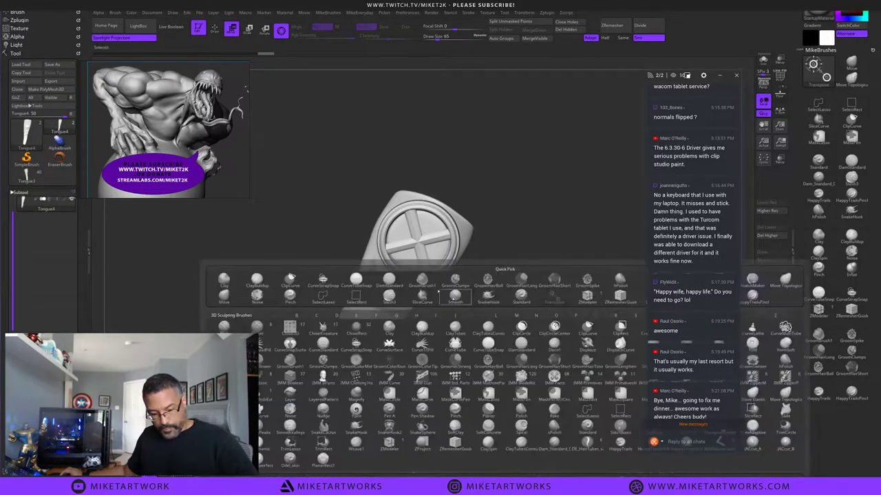
pyautogui.press('q')
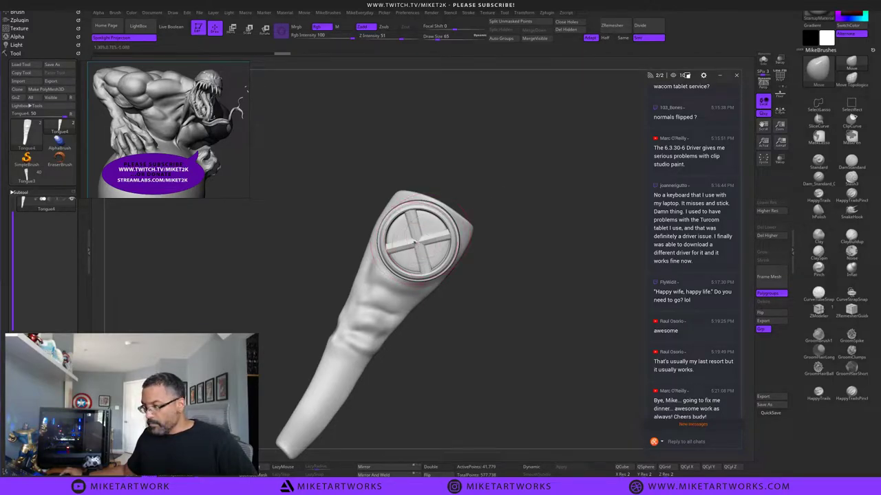
pyautogui.press('b')
pyautogui.press('m')
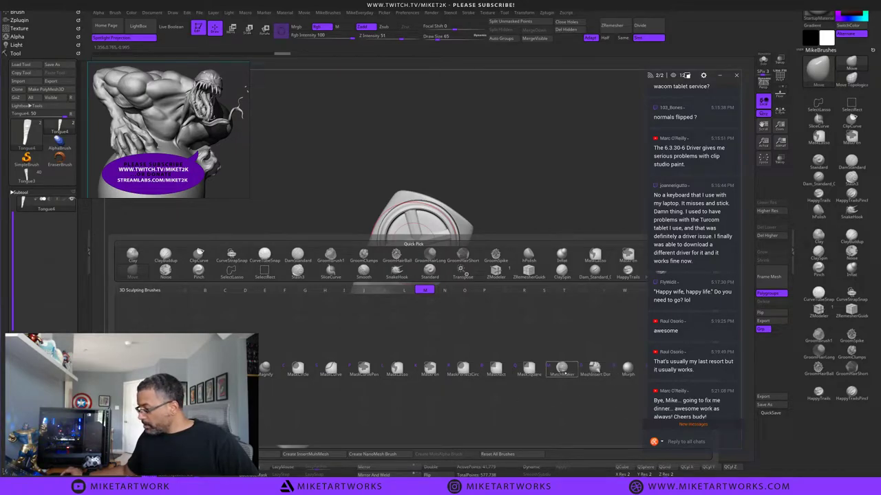
pyautogui.click(562, 370)
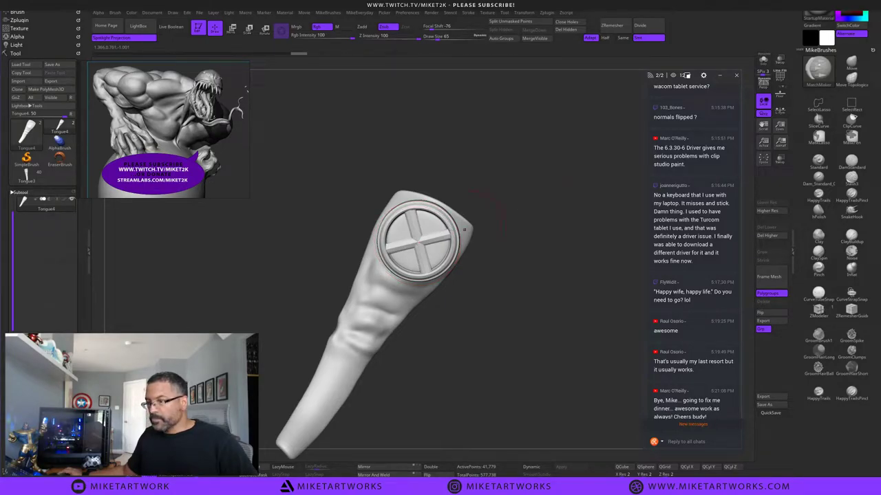
# Select the emblem, try to wrap it onto the reshaped tongue with MatchMaker, and undo the stroke.
pyautogui.keyDown('alt'); pyautogui.click(421, 248); pyautogui.keyUp('alt')
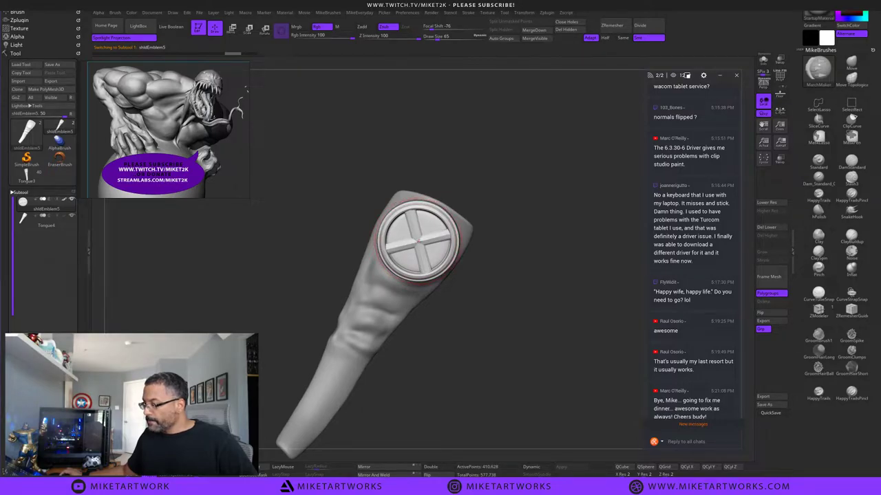
pyautogui.moveTo(418, 241); pyautogui.dragTo(447, 274)
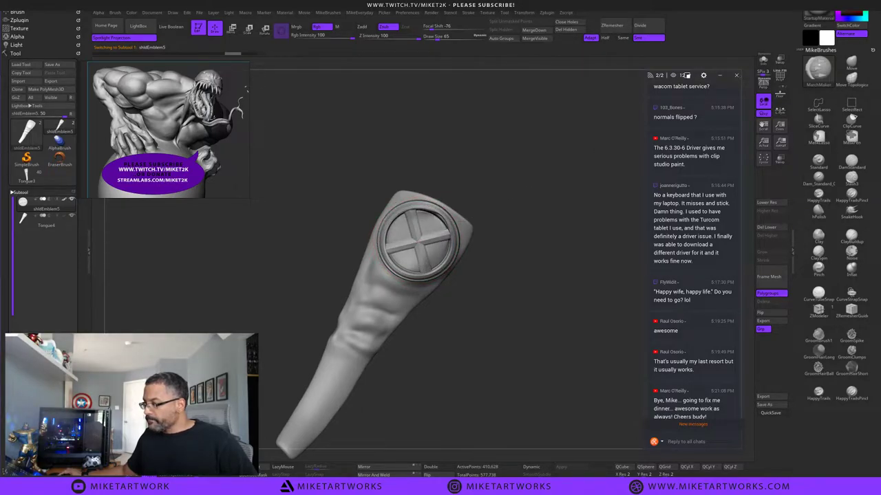
pyautogui.moveTo(594, 290); pyautogui.dragTo(539, 252)
pyautogui.hotkey('ctrl', 'z')
# Select the tongue and undo the four Move brush edits on its upper end.
pyautogui.keyDown('alt'); pyautogui.click(457, 228); pyautogui.keyUp('alt')
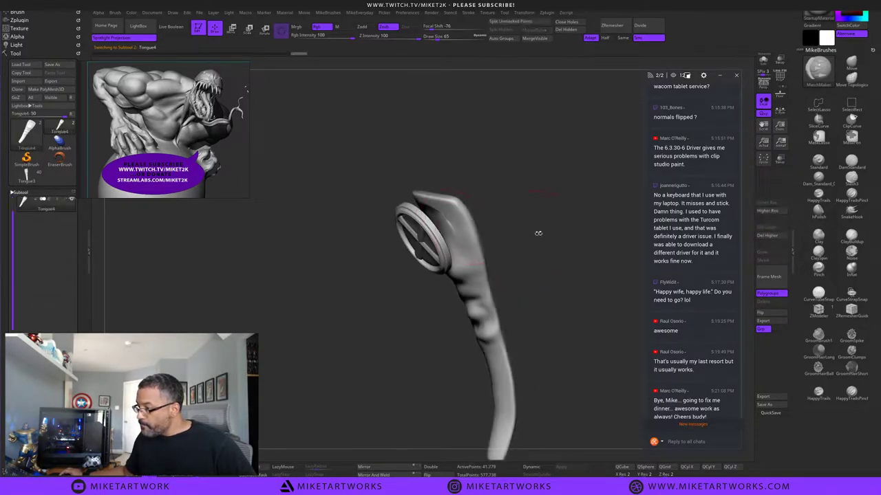
pyautogui.hotkey('ctrl', 'z')
pyautogui.hotkey('ctrl', 'z')
pyautogui.hotkey('ctrl', 'z')
pyautogui.hotkey('ctrl', 'z')
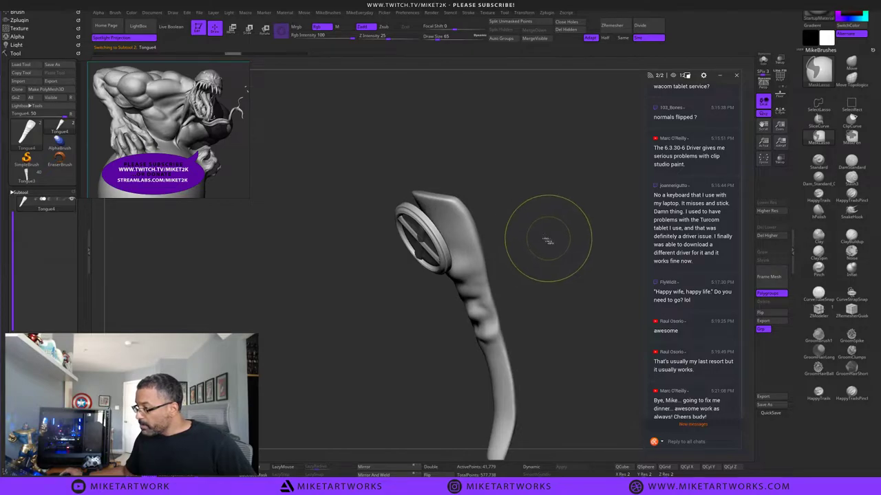
# From a straight front view, select the emblem and conform it to the tongue's curved surface with the MatchMaker brush.
pyautogui.moveTo(581, 274); pyautogui.dragTo(591, 232)
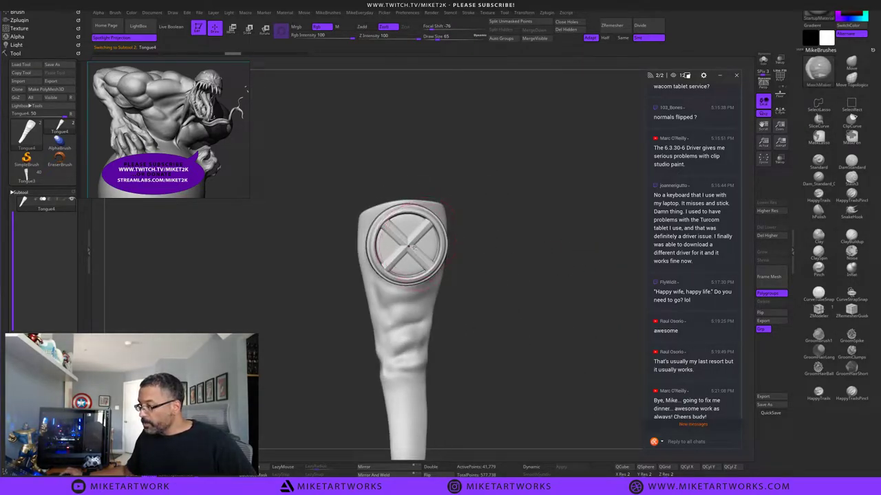
pyautogui.keyDown('alt'); pyautogui.click(410, 247); pyautogui.keyUp('alt')
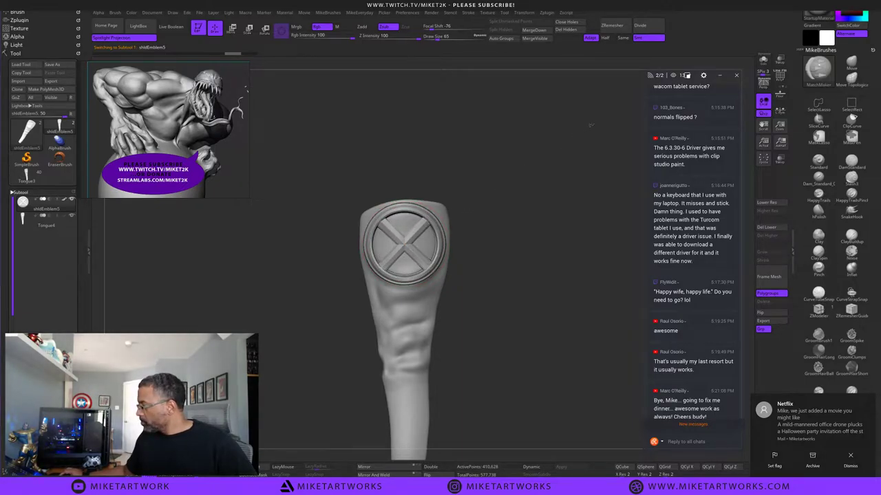
pyautogui.moveTo(564, 223)
pyautogui.mouseDown()
pyautogui.moveTo(584, 148)
pyautogui.moveTo(560, 156)
pyautogui.moveTo(557, 305)
pyautogui.moveTo(569, 234)
pyautogui.mouseUp()
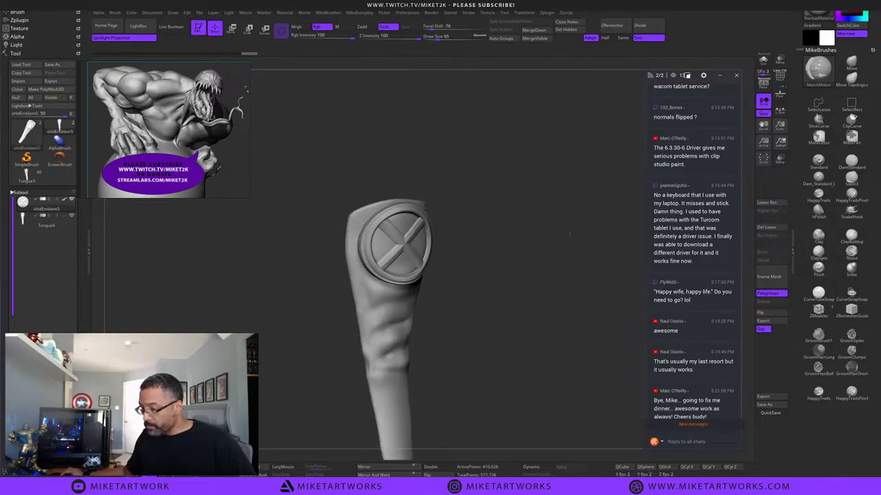
# Nudge the curved emblem slightly inward toward the tongue with the transform gizmo, and return to Draw mode.
pyautogui.press('w')
pyautogui.moveTo(506, 241); pyautogui.dragTo(555, 244)
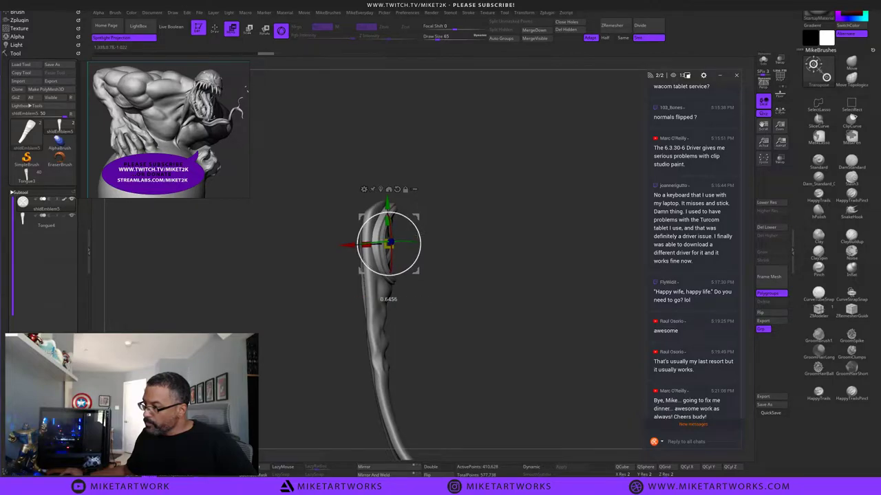
pyautogui.moveTo(349, 246); pyautogui.dragTo(347, 247)
pyautogui.moveTo(584, 291); pyautogui.dragTo(546, 277)
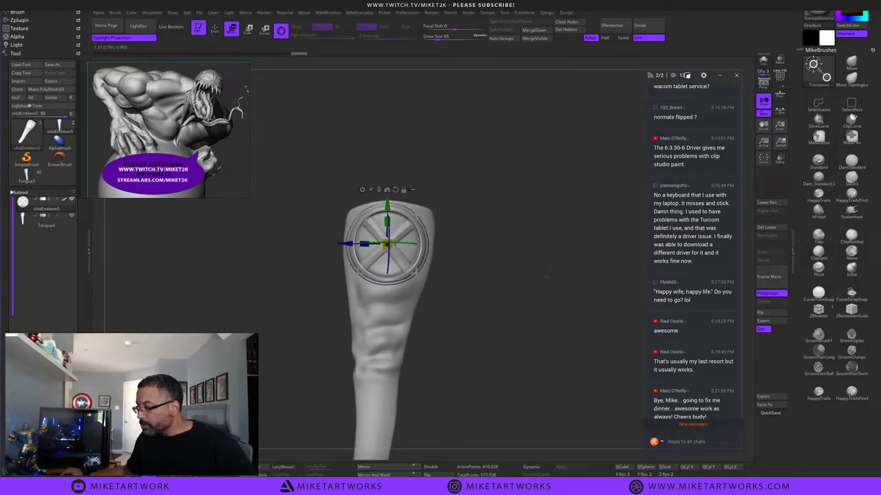
pyautogui.press('q')
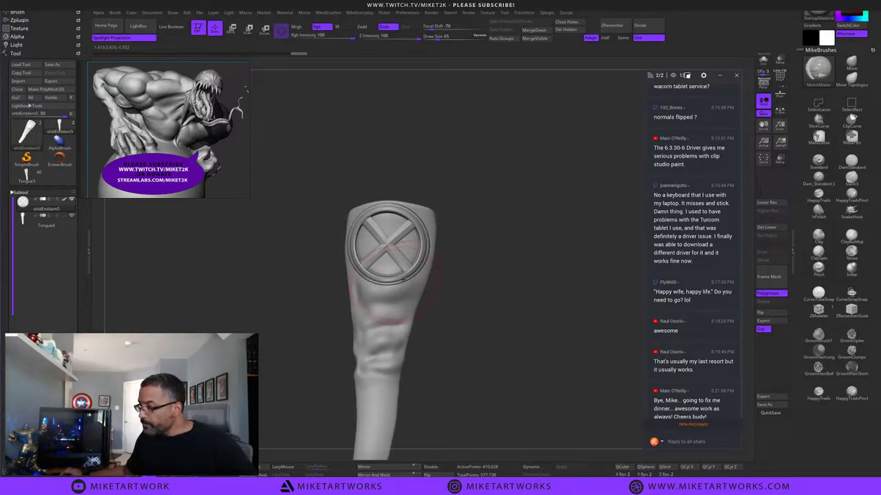
# Adjust the emblem's rim against the tongue using the Move brush with a draw size of 82.
pyautogui.click(851, 68)
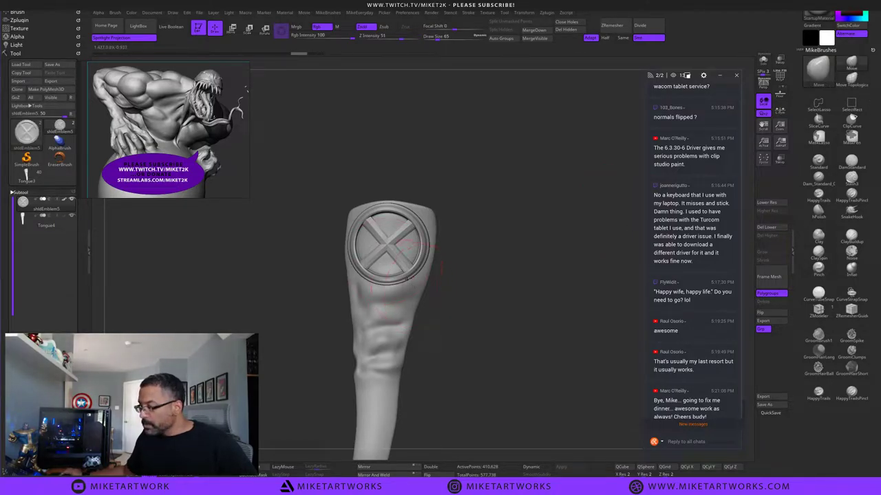
pyautogui.moveTo(467, 311); pyautogui.dragTo(465, 312)
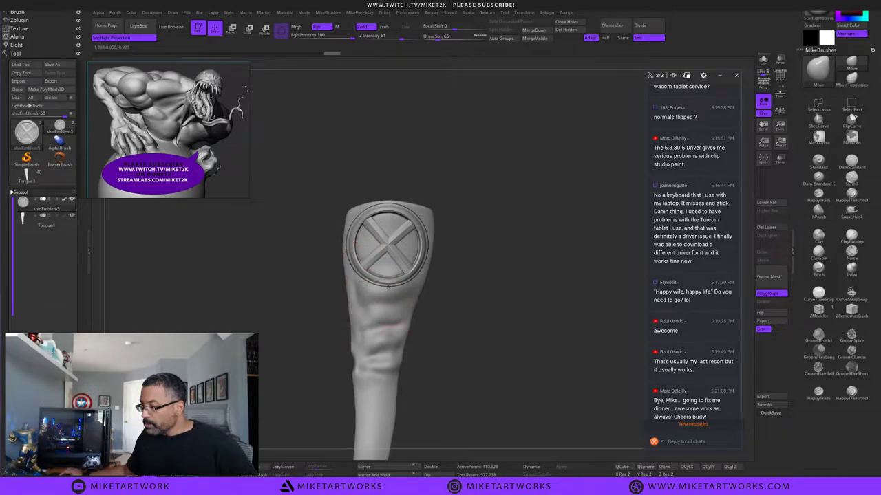
pyautogui.moveTo(500, 317)
pyautogui.mouseDown()
pyautogui.moveTo(500, 274)
pyautogui.moveTo(481, 294)
pyautogui.moveTo(506, 303)
pyautogui.moveTo(480, 304)
pyautogui.mouseUp()
pyautogui.keyDown('alt'); pyautogui.moveTo(506, 293); pyautogui.dragTo(520, 311); pyautogui.keyUp('alt')
pyautogui.press('s')
pyautogui.moveTo(505, 296)
pyautogui.mouseDown()
pyautogui.moveTo(496, 312)
pyautogui.moveTo(520, 310)
pyautogui.mouseUp()
pyautogui.moveTo(385, 300); pyautogui.dragTo(392, 300)
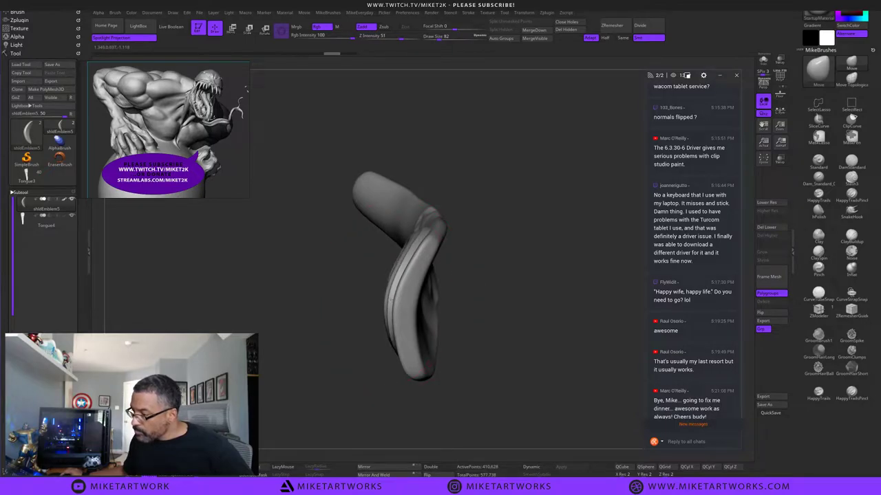
pyautogui.moveTo(412, 262); pyautogui.dragTo(423, 199)
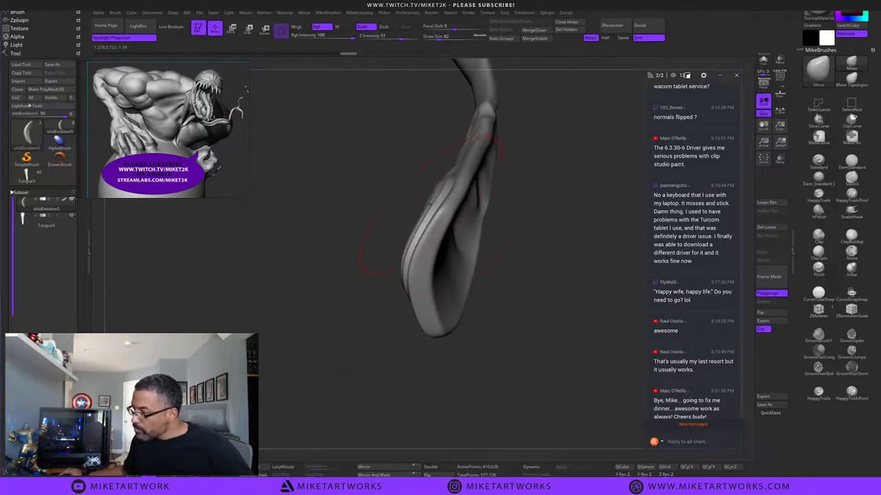
# Reduce the brush's draw size to 56 and push the emblem's side closer to the tongue from a side view.
pyautogui.moveTo(551, 291); pyautogui.dragTo(548, 315)
pyautogui.press('s')
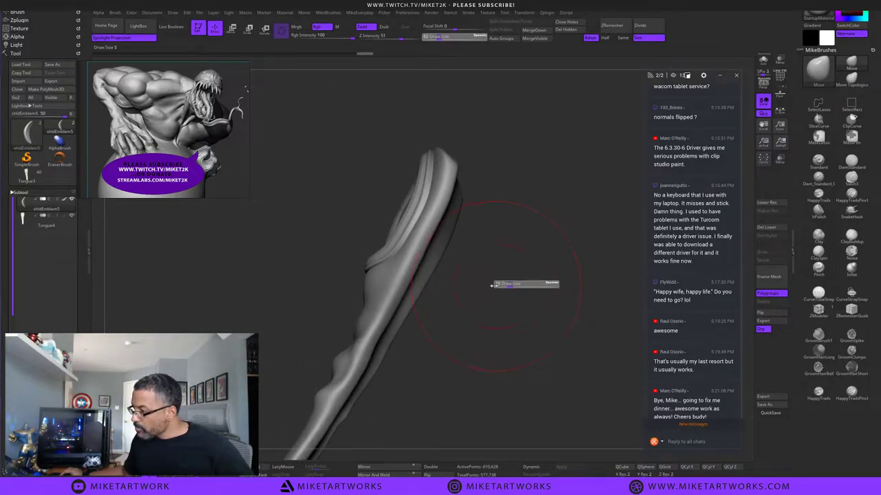
pyautogui.moveTo(404, 225); pyautogui.dragTo(410, 224)
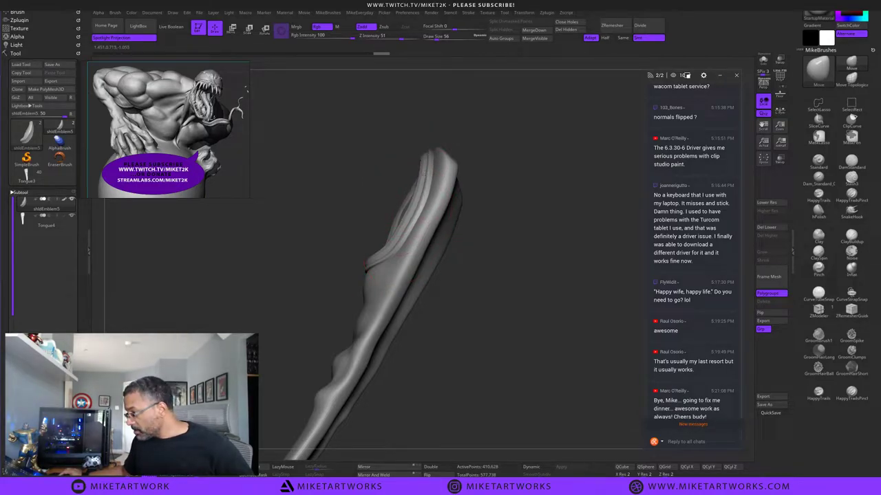
# Push the emblem's lower rim against the boot tongue with the Move brush at a draw size of 56.
pyautogui.moveTo(476, 238); pyautogui.dragTo(525, 258)
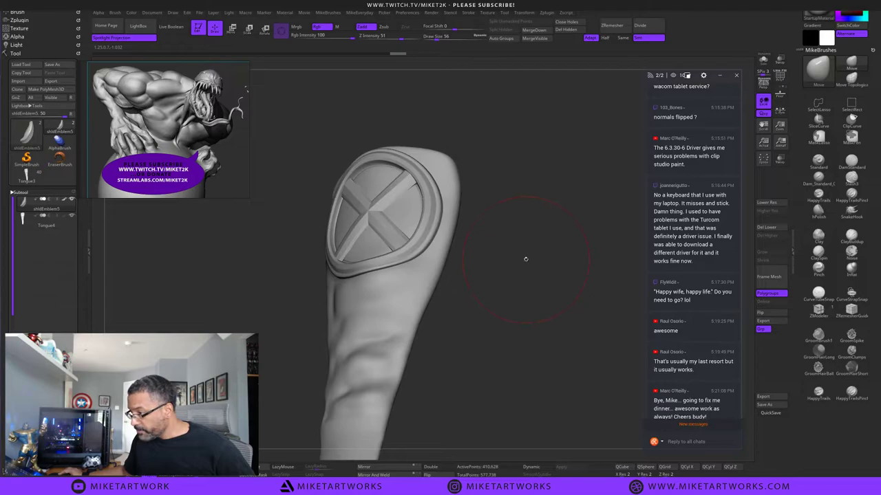
pyautogui.moveTo(459, 282)
pyautogui.mouseDown()
pyautogui.moveTo(491, 293)
pyautogui.moveTo(494, 278)
pyautogui.moveTo(522, 319)
pyautogui.mouseUp()
pyautogui.moveTo(432, 303); pyautogui.dragTo(436, 299)
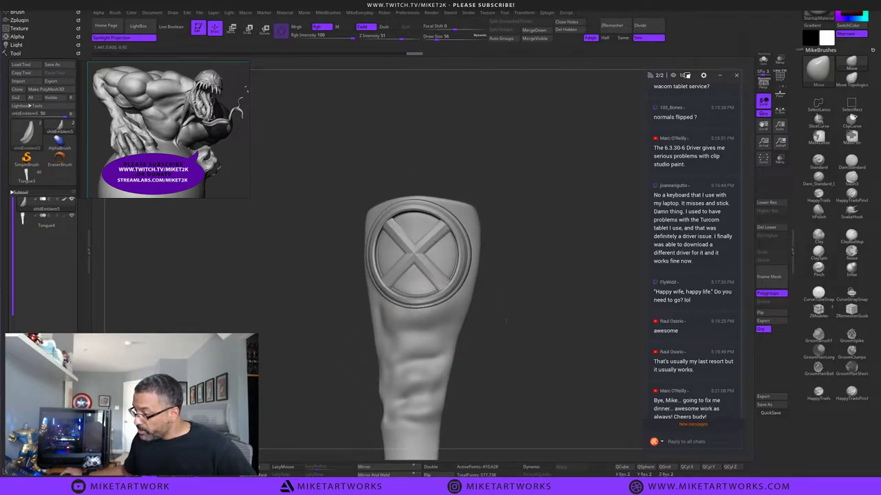
# Try to press the emblem's side edges closer to the tongue with the Move brush, checking from side views.
pyautogui.moveTo(513, 325); pyautogui.dragTo(512, 316)
pyautogui.moveTo(452, 289); pyautogui.dragTo(448, 287)
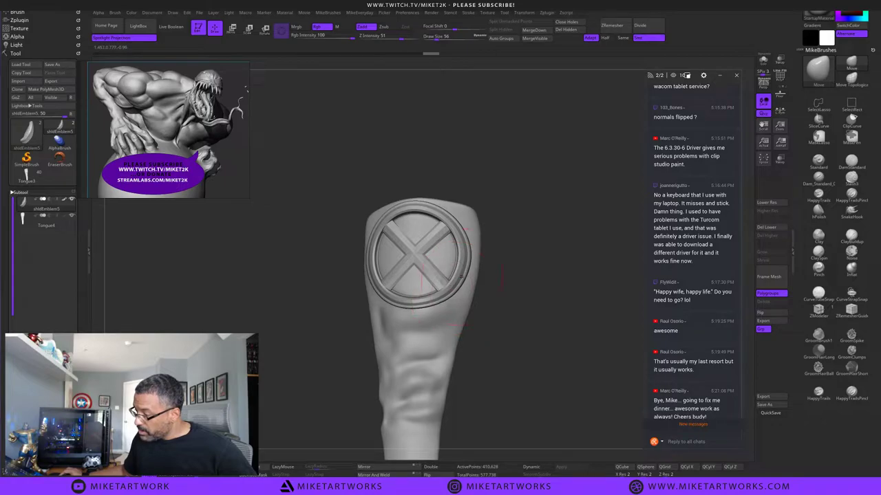
pyautogui.moveTo(513, 310)
pyautogui.mouseDown()
pyautogui.moveTo(530, 310)
pyautogui.moveTo(528, 318)
pyautogui.mouseUp()
pyautogui.moveTo(525, 350)
pyautogui.mouseDown()
pyautogui.moveTo(522, 289)
pyautogui.moveTo(520, 337)
pyautogui.moveTo(506, 364)
pyautogui.moveTo(479, 317)
pyautogui.mouseUp()
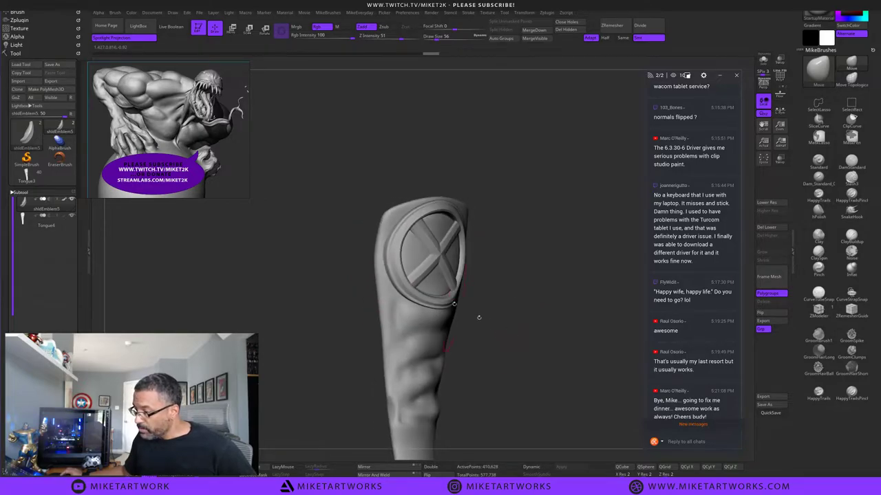
pyautogui.moveTo(501, 347); pyautogui.dragTo(540, 343)
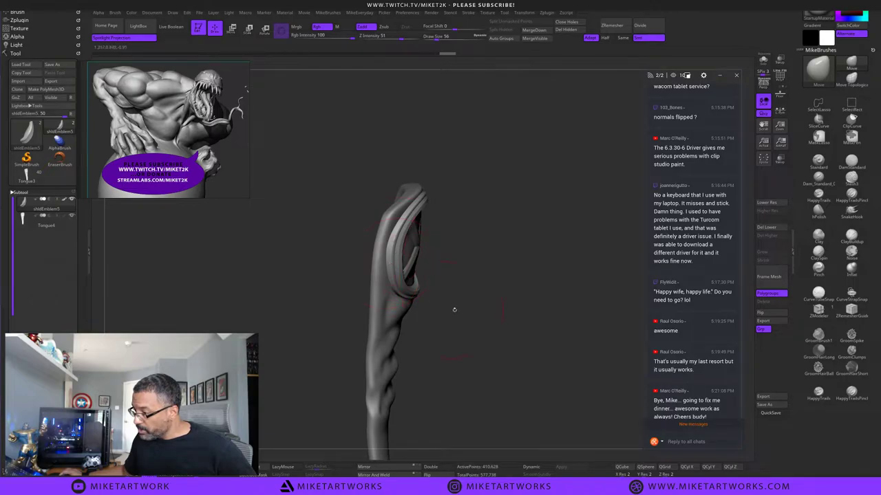
pyautogui.moveTo(454, 309)
pyautogui.mouseDown()
pyautogui.moveTo(421, 277)
pyautogui.moveTo(441, 284)
pyautogui.mouseUp()
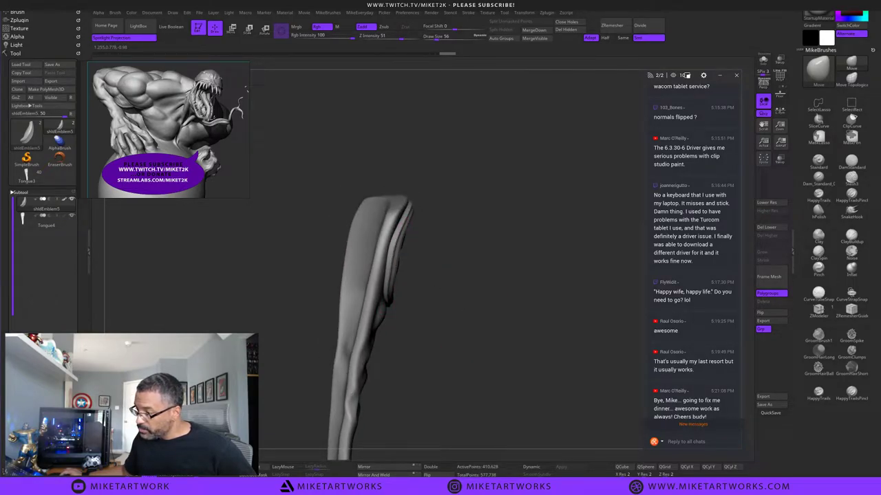
pyautogui.moveTo(543, 306)
pyautogui.mouseDown()
pyautogui.moveTo(517, 298)
pyautogui.moveTo(490, 305)
pyautogui.mouseUp()
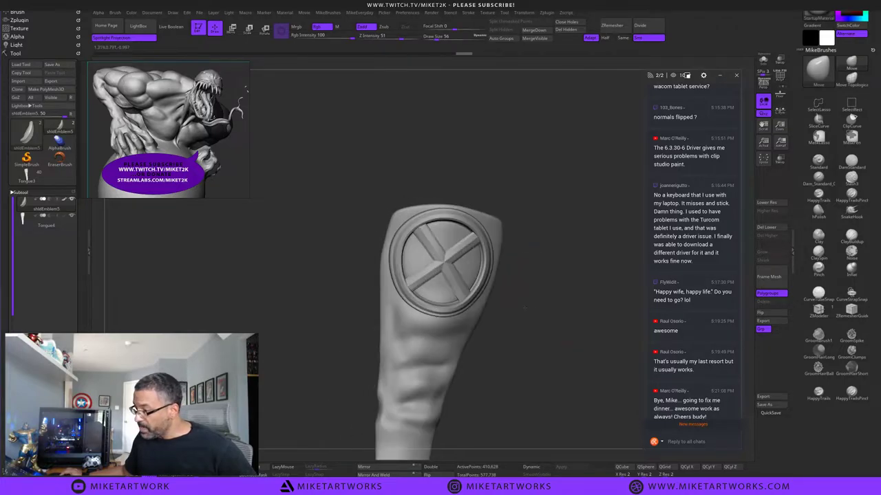
# Reduce the brush's draw size to 54 and undo the recent Move brush adjustments to the emblem's rim.
pyautogui.moveTo(524, 347)
pyautogui.mouseDown()
pyautogui.moveTo(541, 346)
pyautogui.moveTo(523, 344)
pyautogui.moveTo(532, 344)
pyautogui.mouseUp()
pyautogui.press('s')
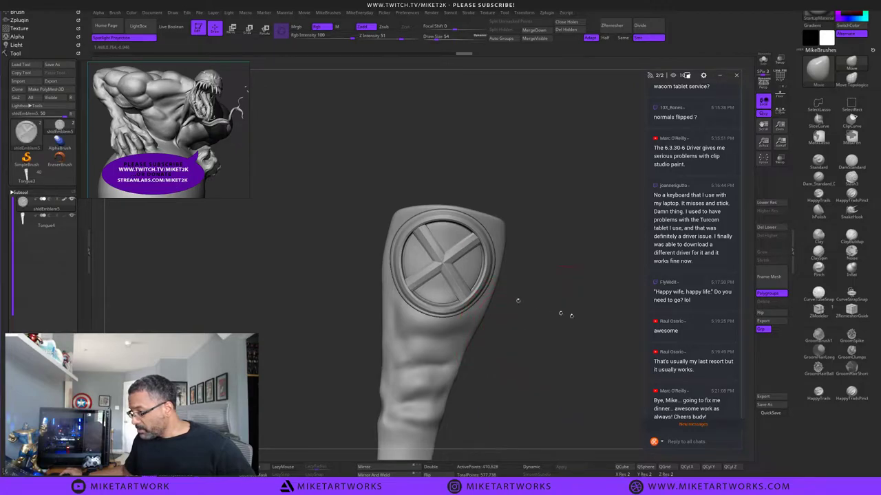
pyautogui.moveTo(560, 313); pyautogui.dragTo(584, 314)
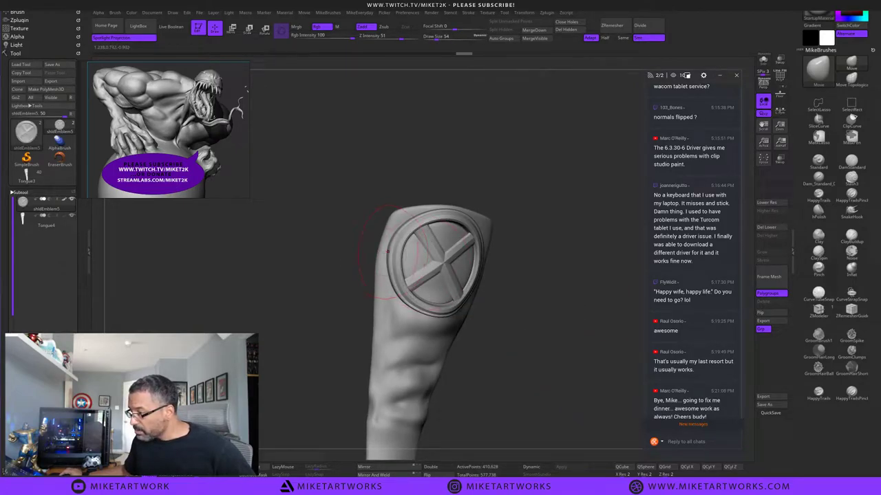
pyautogui.hotkey('ctrl', 'z')
pyautogui.hotkey('ctrl', 'z')
pyautogui.hotkey('ctrl', 'z')
pyautogui.hotkey('ctrl', 'z')
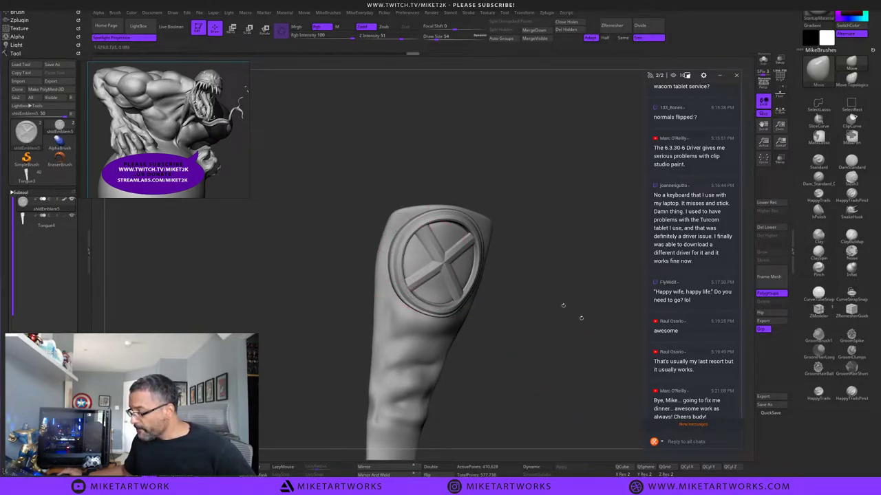
# Refit the emblem's rim to the tongue on both sides with short Move brush strokes, undoing the misplaced one.
pyautogui.moveTo(597, 318); pyautogui.dragTo(584, 325)
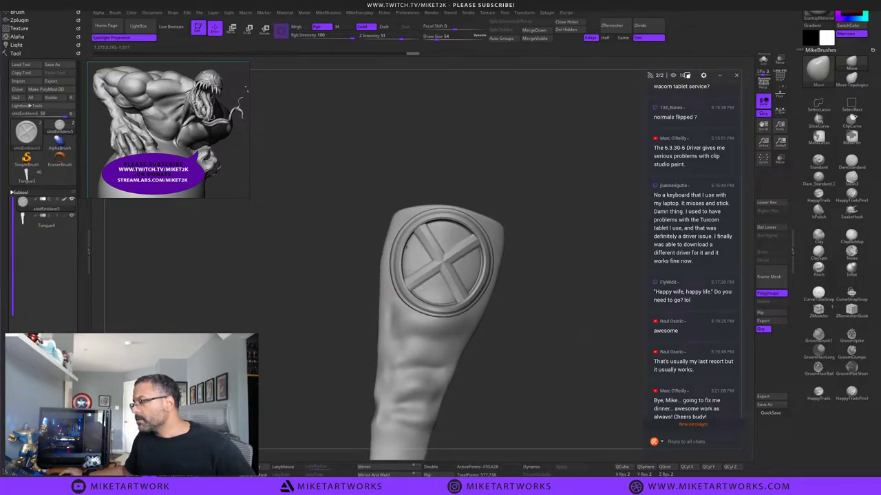
pyautogui.moveTo(404, 256); pyautogui.dragTo(402, 255)
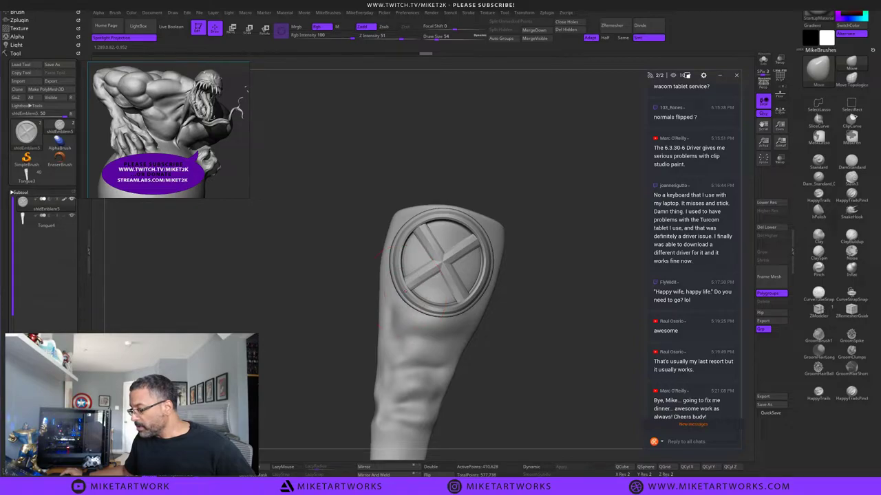
pyautogui.moveTo(404, 290); pyautogui.dragTo(403, 293)
pyautogui.moveTo(551, 337); pyautogui.dragTo(549, 335)
pyautogui.hotkey('ctrl', 'z')
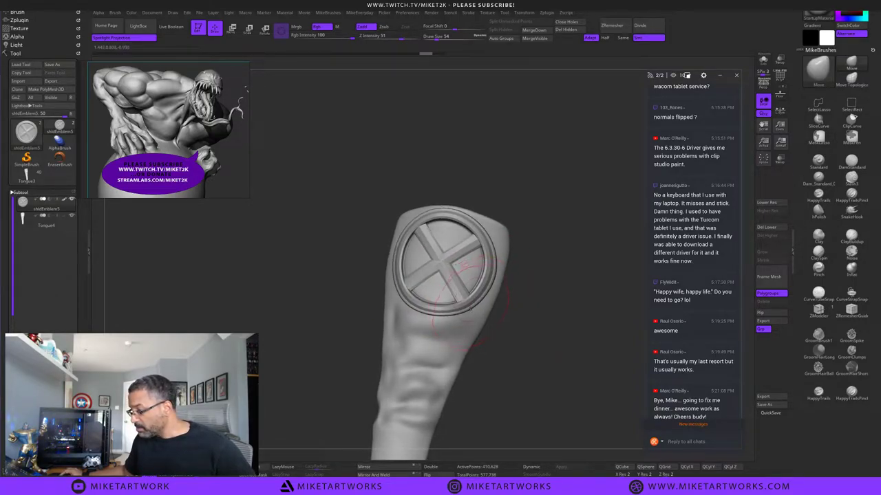
pyautogui.moveTo(544, 303); pyautogui.dragTo(489, 270)
pyautogui.moveTo(544, 304)
pyautogui.mouseDown()
pyautogui.moveTo(532, 291)
pyautogui.moveTo(564, 320)
pyautogui.moveTo(571, 315)
pyautogui.moveTo(560, 312)
pyautogui.moveTo(569, 332)
pyautogui.mouseUp()
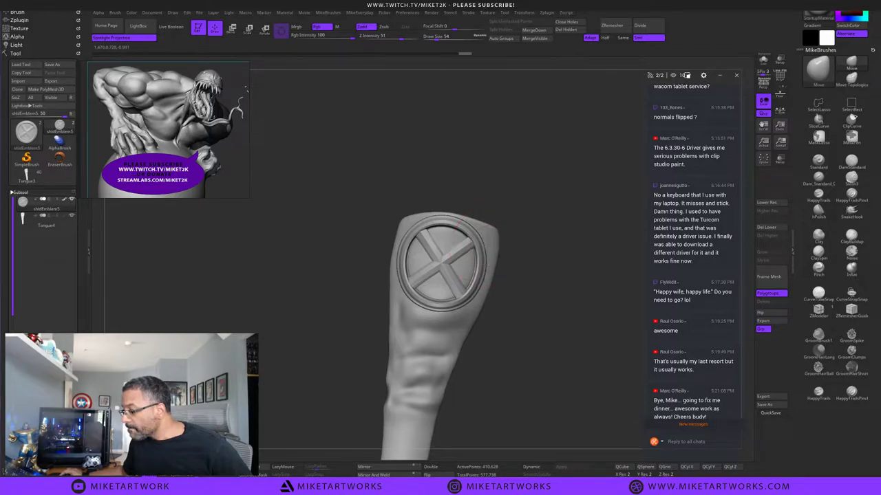
pyautogui.moveTo(542, 320); pyautogui.dragTo(534, 372)
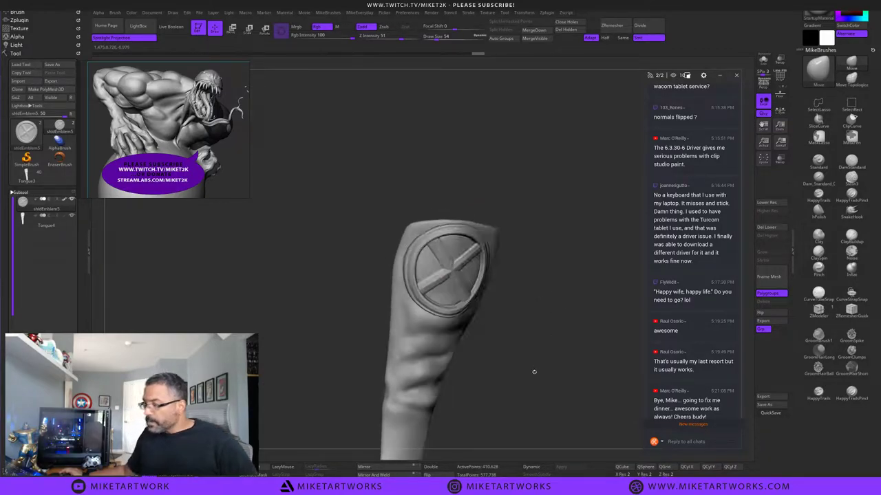
pyautogui.moveTo(561, 345); pyautogui.dragTo(601, 342)
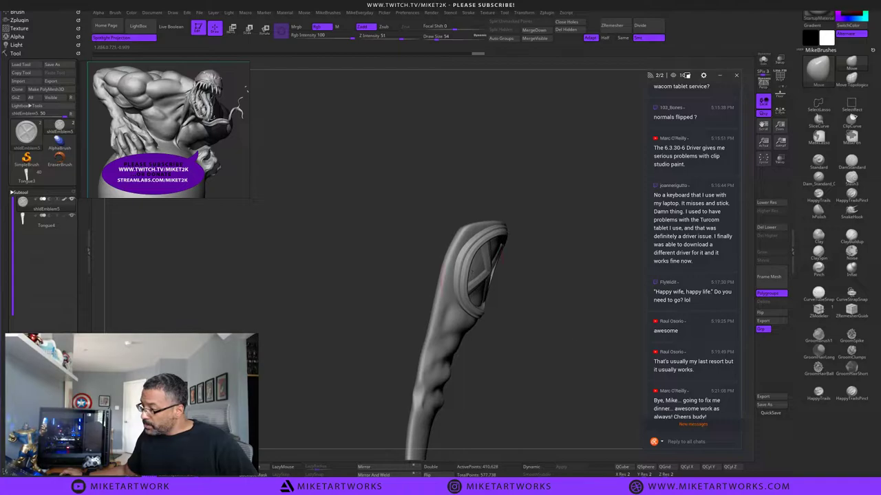
pyautogui.moveTo(543, 301); pyautogui.dragTo(518, 300)
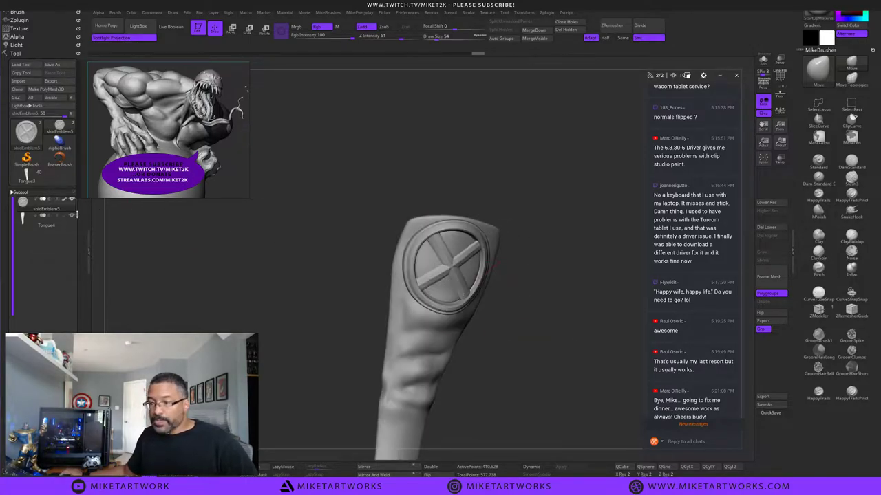
# Switch back to the full figure's tool, select the original boot emblem, and paste in the curved emblem as a subtool.
pyautogui.click(29, 181)
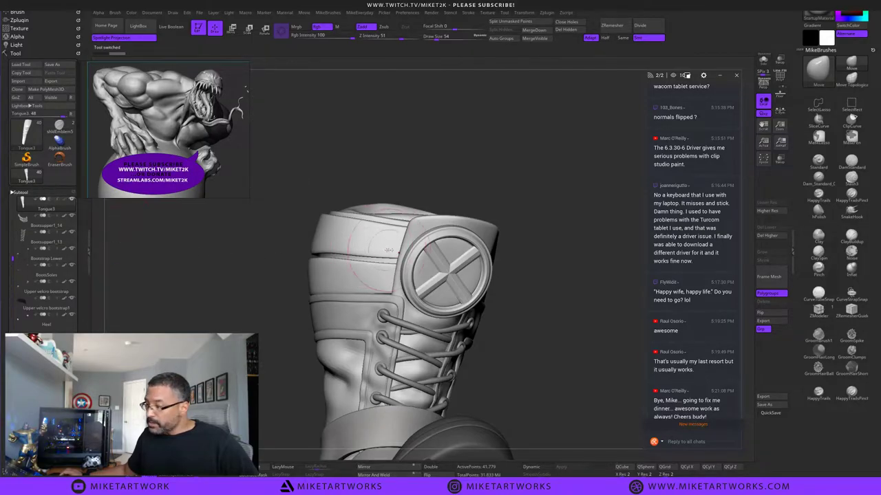
pyautogui.keyDown('alt'); pyautogui.click(446, 260); pyautogui.keyUp('alt')
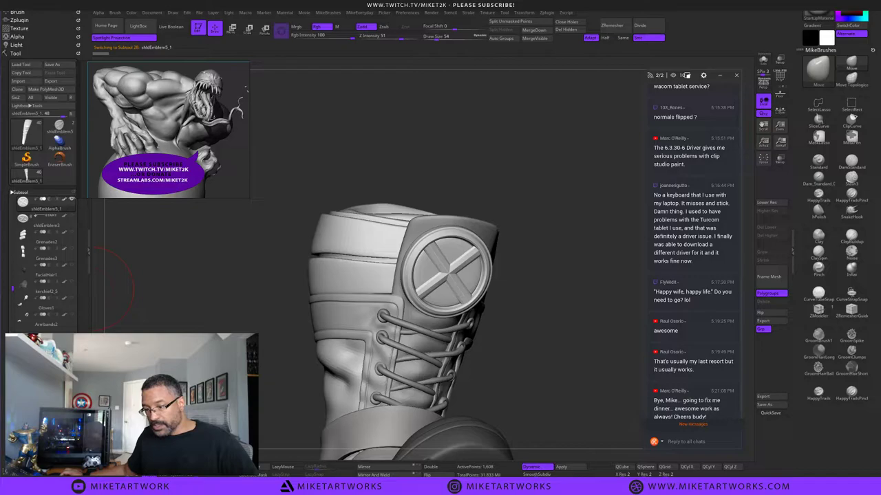
pyautogui.hotkey('ctrl', 'shift', 'v')
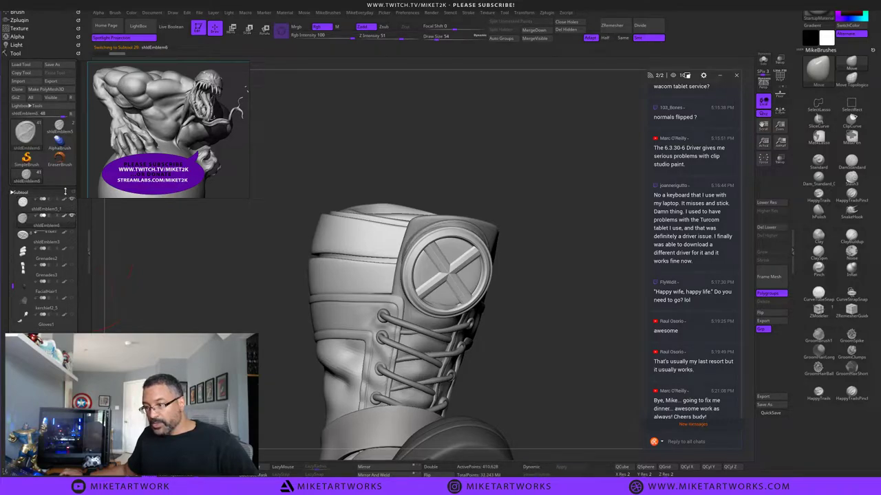
# Delete the original shldEmblem5_1 subtool so only the curved emblem remains on the boot tongue.
pyautogui.click(54, 206)
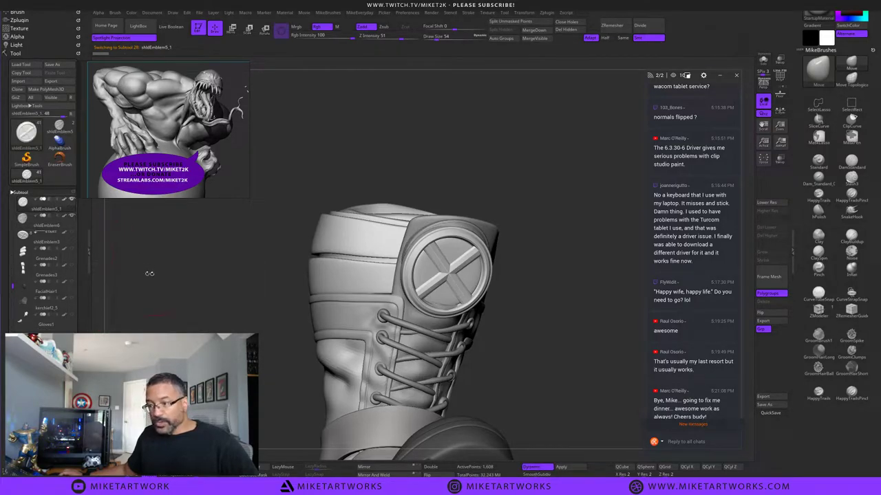
pyautogui.click(30, 386)
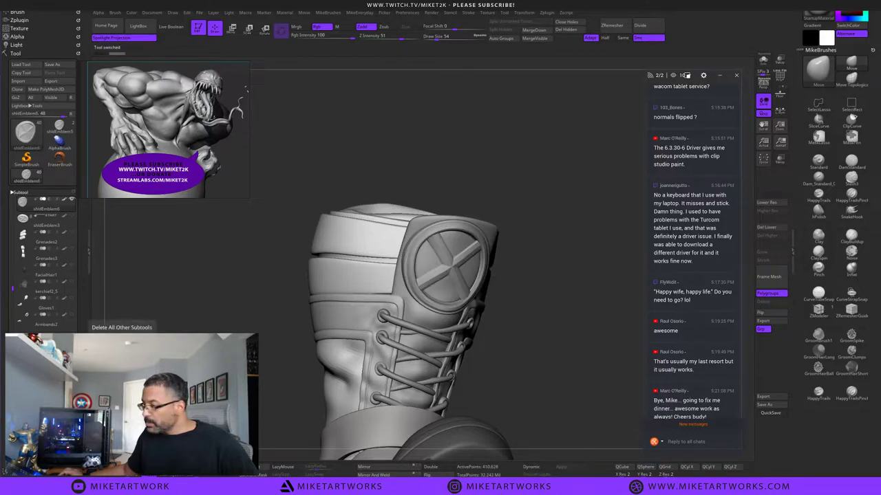
pyautogui.moveTo(637, 382); pyautogui.dragTo(613, 375)
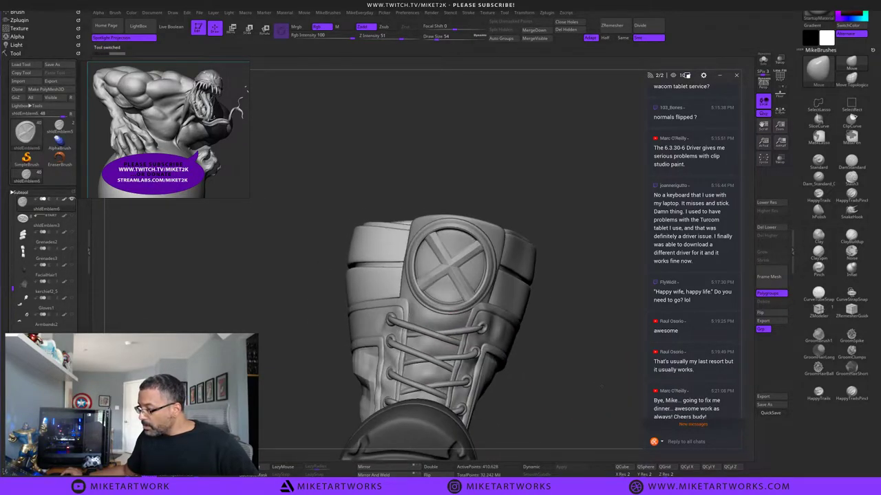
pyautogui.moveTo(573, 333)
pyautogui.mouseDown()
pyautogui.moveTo(560, 298)
pyautogui.moveTo(619, 355)
pyautogui.moveTo(573, 343)
pyautogui.mouseUp()
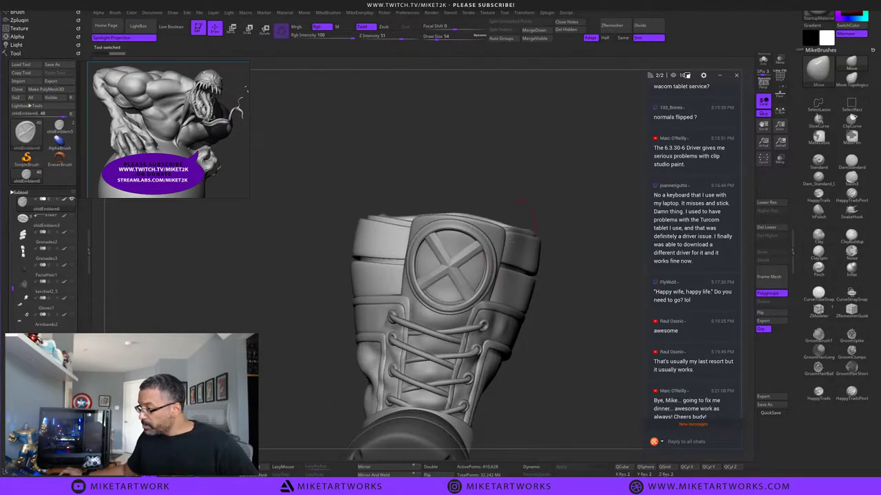
# Select the boot's Tongue3 subtool and set the brush's draw size to 16 for close work around the emblem.
pyautogui.keyDown('alt'); pyautogui.click(501, 230); pyautogui.keyUp('alt')
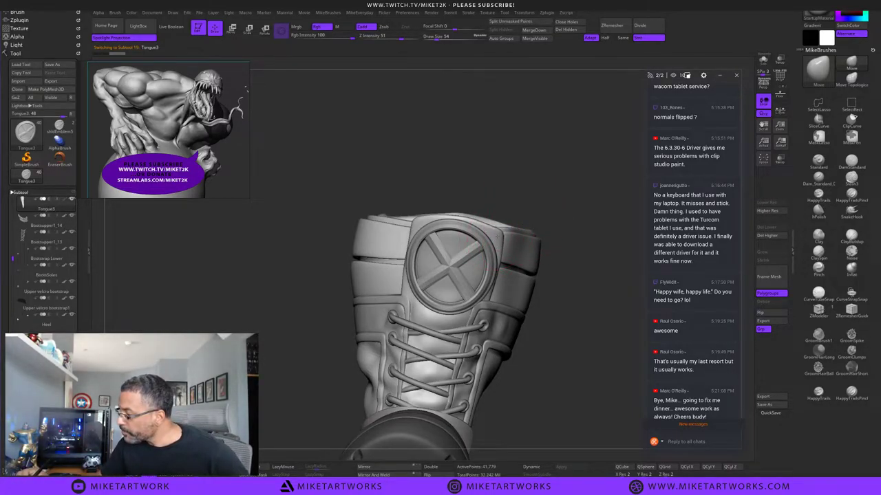
pyautogui.moveTo(549, 187); pyautogui.dragTo(572, 208)
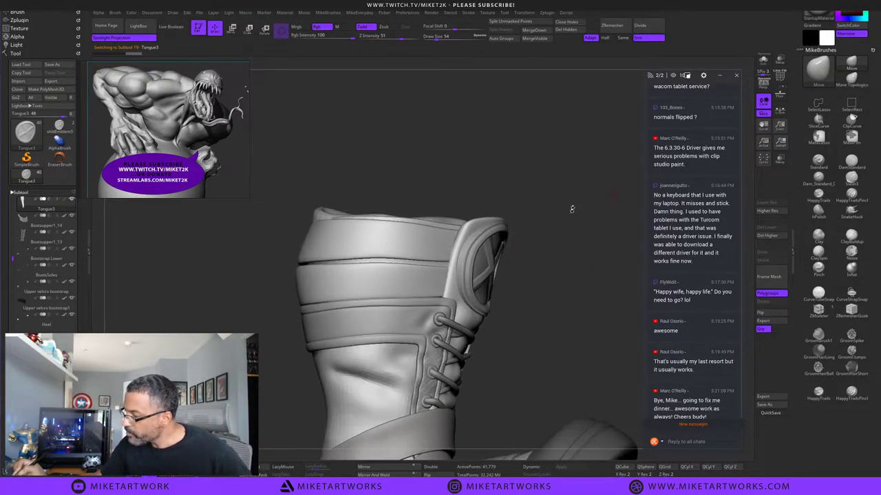
pyautogui.moveTo(548, 295); pyautogui.dragTo(538, 358)
pyautogui.press('s')
# Try to build up the tongue's side edge beside the emblem with the Standard brush.
pyautogui.click(818, 163)
pyautogui.moveTo(402, 291); pyautogui.dragTo(399, 329)
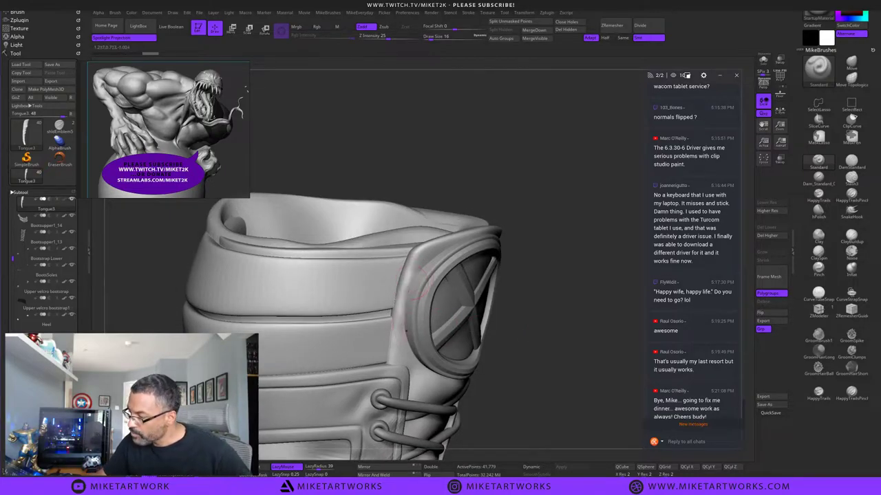
pyautogui.moveTo(488, 279)
pyautogui.mouseDown()
pyautogui.moveTo(487, 308)
pyautogui.moveTo(533, 308)
pyautogui.mouseUp()
pyautogui.hotkey('ctrl', 'z')
pyautogui.hotkey('ctrl', 'z')
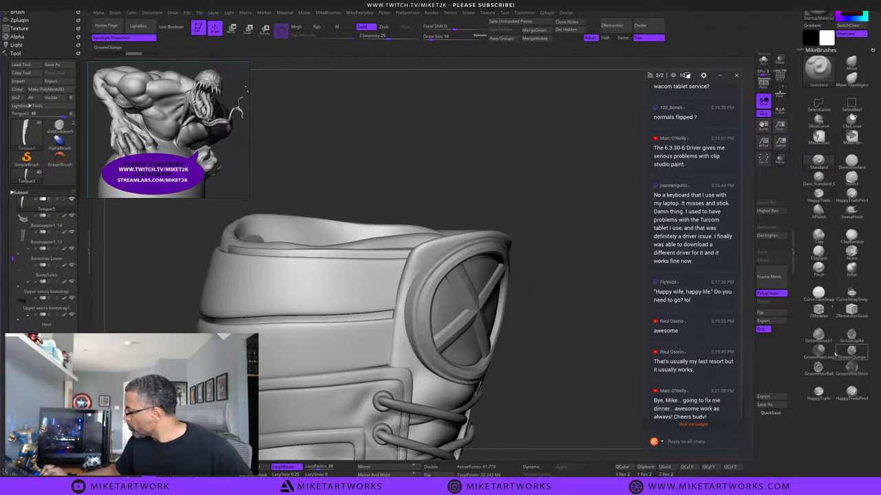
# Thicken the tongue's side edge beside the emblem using the Inflat brush with a Z Intensity of 10 and draw size of 16.
pyautogui.click(851, 270)
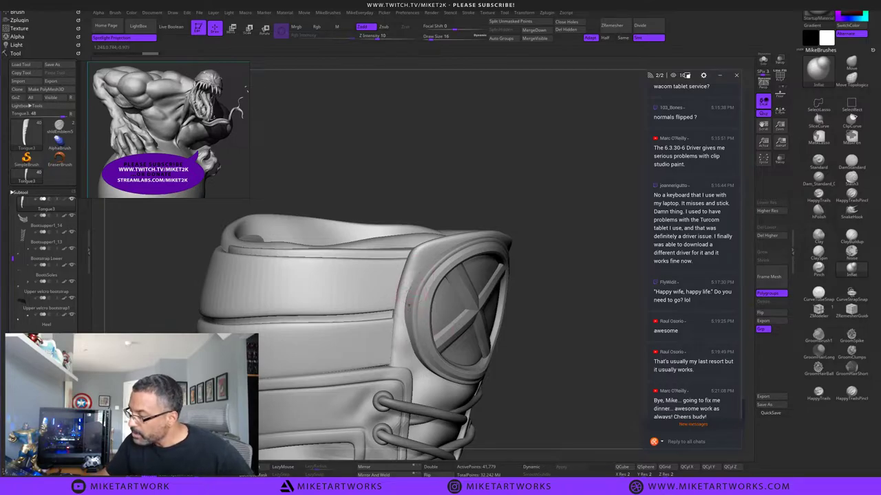
pyautogui.hotkey('ctrl', 'z')
pyautogui.moveTo(405, 300); pyautogui.dragTo(399, 339)
pyautogui.moveTo(408, 281); pyautogui.dragTo(400, 331)
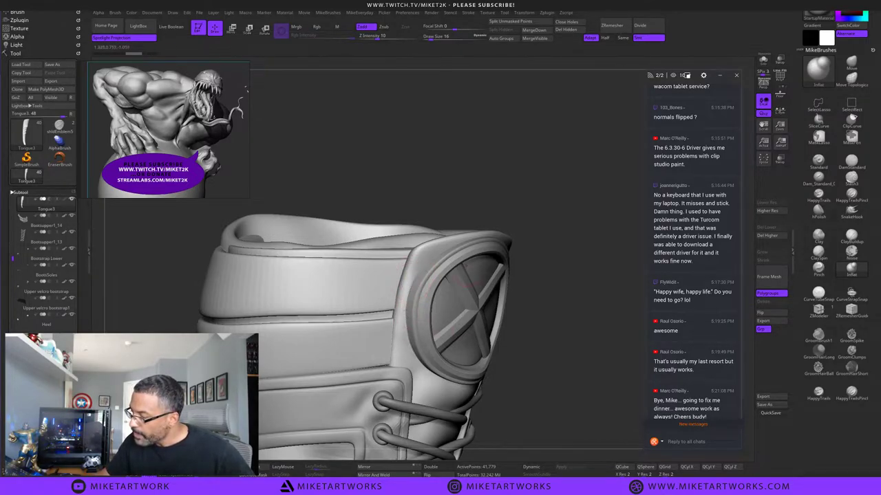
pyautogui.moveTo(564, 251); pyautogui.dragTo(564, 264)
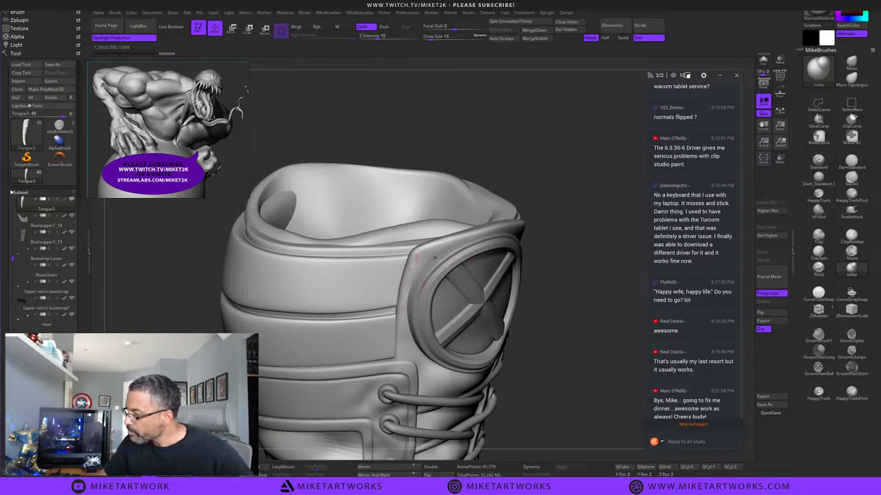
pyautogui.moveTo(408, 287); pyautogui.dragTo(400, 314)
# Inflate the tongue's top edge and its opposite side edge around the emblem with the Inflat brush.
pyautogui.moveTo(542, 265); pyautogui.dragTo(563, 274)
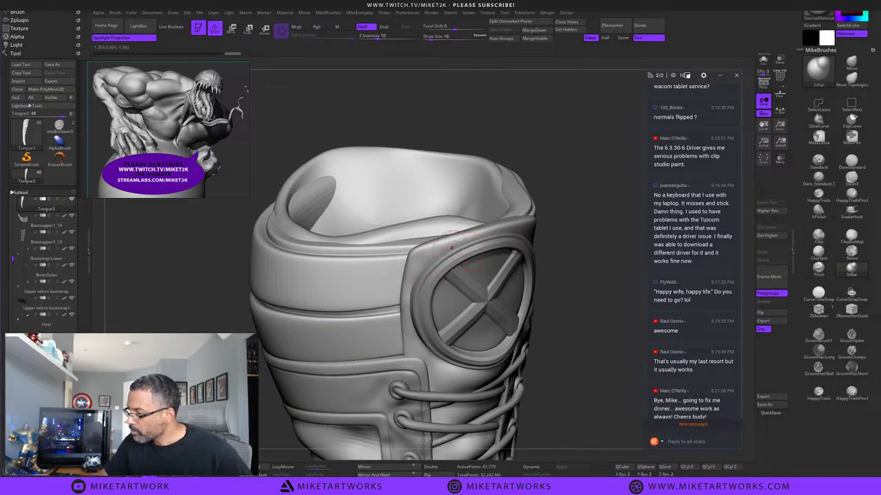
pyautogui.moveTo(451, 248); pyautogui.dragTo(466, 241)
pyautogui.moveTo(605, 289); pyautogui.dragTo(582, 259)
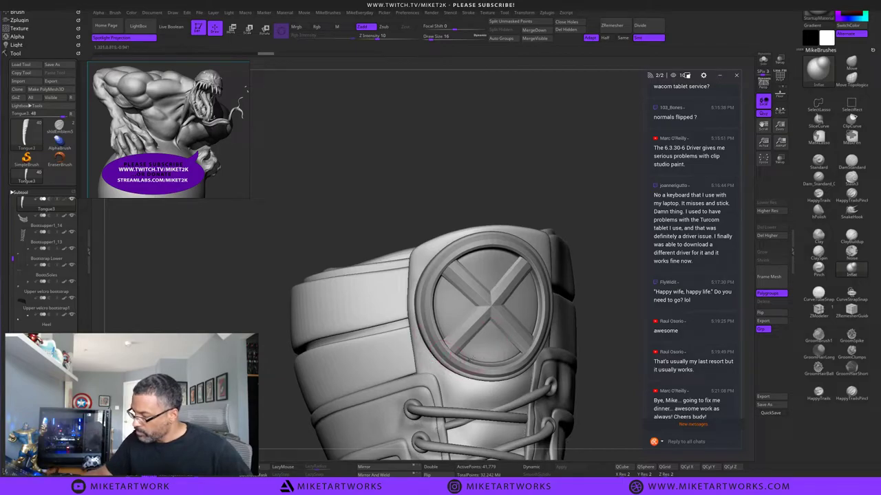
pyautogui.moveTo(606, 323); pyautogui.dragTo(562, 322)
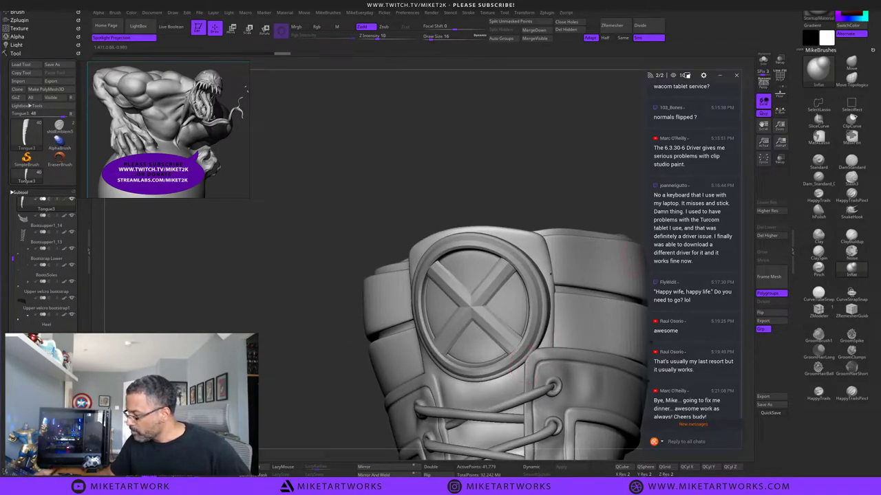
pyautogui.moveTo(618, 216); pyautogui.dragTo(570, 213)
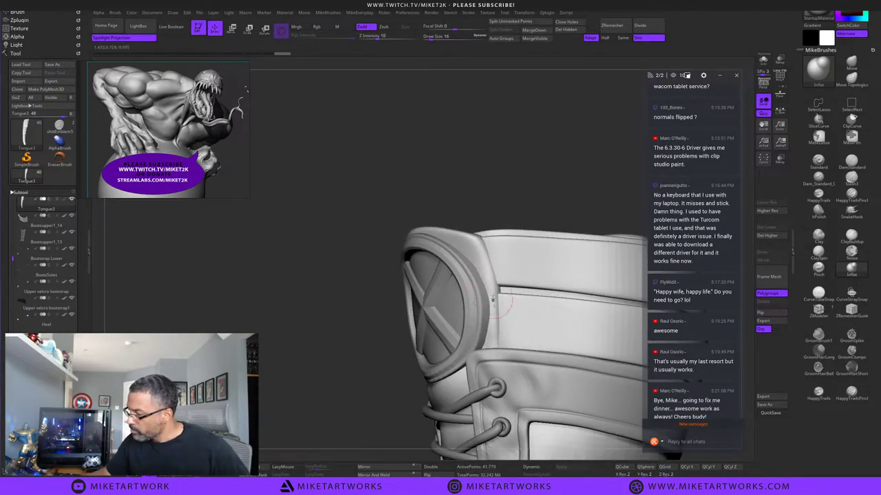
pyautogui.moveTo(492, 300)
pyautogui.mouseDown()
pyautogui.moveTo(489, 267)
pyautogui.moveTo(491, 344)
pyautogui.mouseUp()
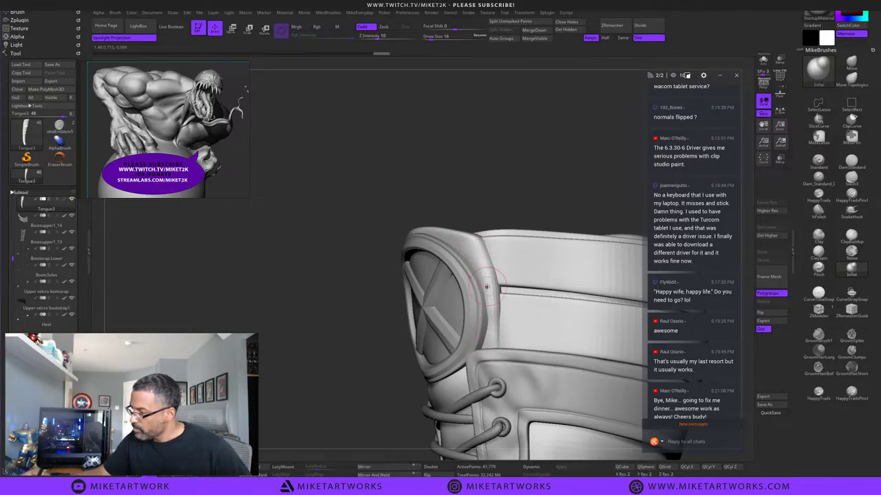
# Smooth the inflated rim of the tongue along its upper edge and side beside the emblem.
pyautogui.moveTo(538, 233); pyautogui.dragTo(543, 292, button='right')
pyautogui.moveTo(446, 239)
pyautogui.keyDown('shift'); pyautogui.mouseDown()
pyautogui.moveTo(487, 297)
pyautogui.moveTo(450, 251)
pyautogui.moveTo(459, 235)
pyautogui.moveTo(497, 303)
pyautogui.moveTo(491, 339)
pyautogui.moveTo(489, 289)
pyautogui.mouseUp(); pyautogui.keyUp('shift')
pyautogui.moveTo(443, 244)
pyautogui.keyDown('shift'); pyautogui.mouseDown()
pyautogui.moveTo(467, 277)
pyautogui.moveTo(426, 226)
pyautogui.mouseUp(); pyautogui.keyUp('shift')
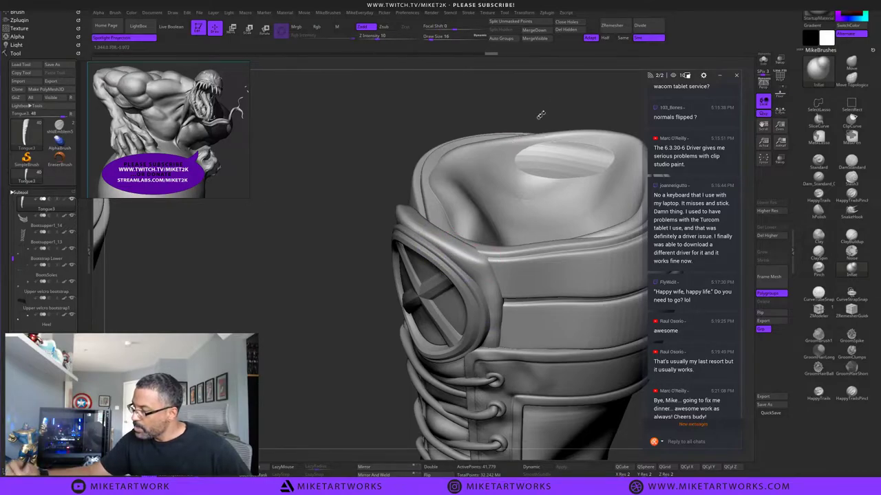
pyautogui.moveTo(541, 115)
pyautogui.mouseDown()
pyautogui.moveTo(574, 102)
pyautogui.moveTo(559, 88)
pyautogui.moveTo(501, 77)
pyautogui.mouseUp()
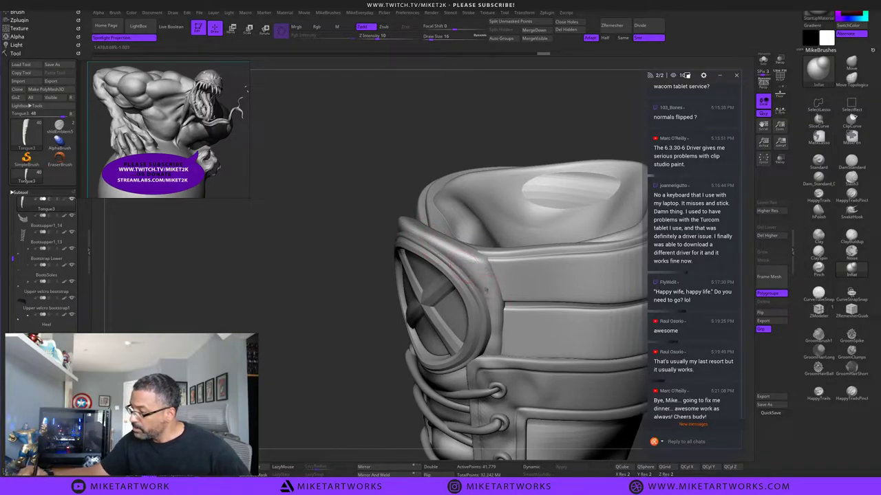
pyautogui.keyDown('shift'); pyautogui.moveTo(491, 298); pyautogui.dragTo(426, 244); pyautogui.keyUp('shift')
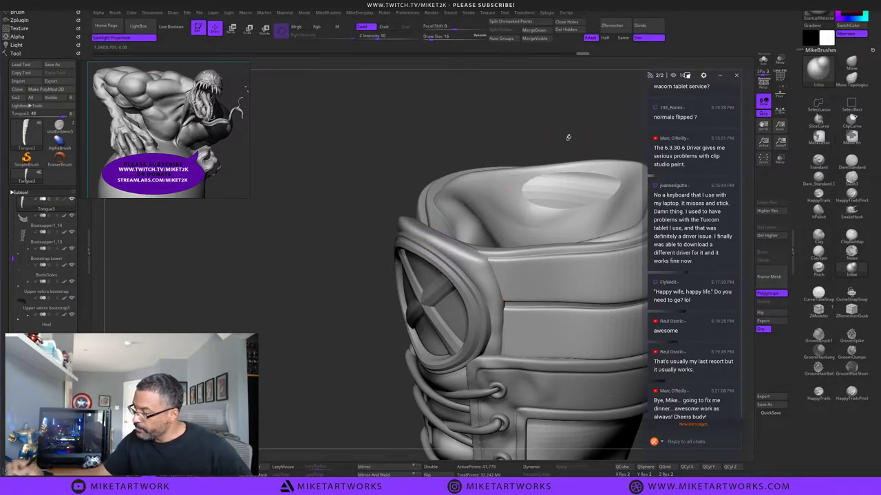
# Switch to the Move brush with a draw size of 37 and lasso-mask the middle of the tongue around the emblem.
pyautogui.moveTo(568, 138); pyautogui.dragTo(587, 113)
pyautogui.moveTo(570, 239); pyautogui.dragTo(599, 235)
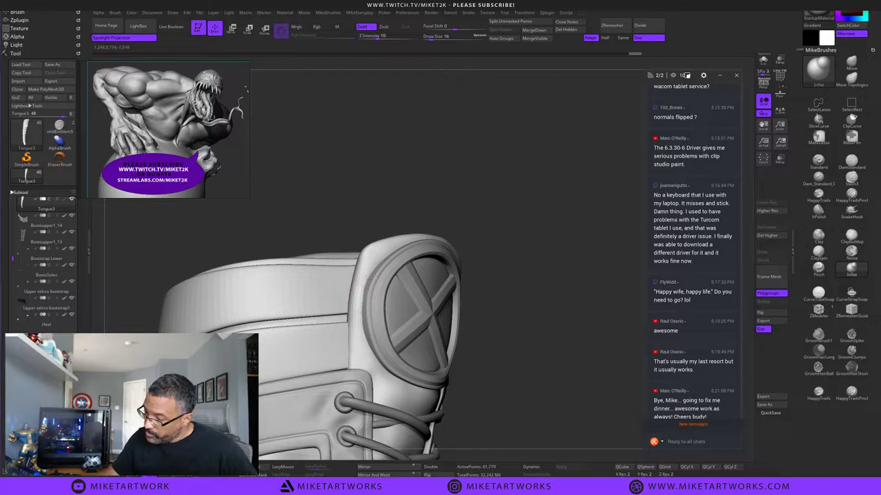
pyautogui.moveTo(553, 289)
pyautogui.mouseDown()
pyautogui.moveTo(520, 289)
pyautogui.moveTo(557, 298)
pyautogui.mouseUp()
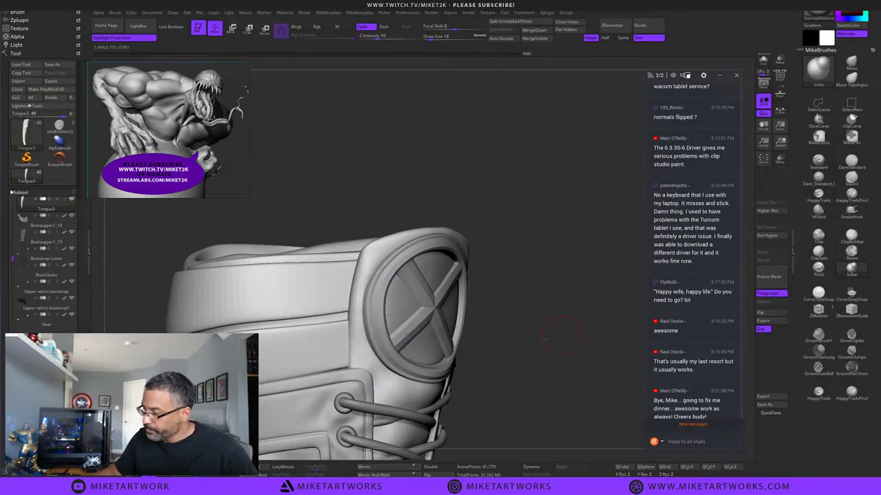
pyautogui.moveTo(545, 338); pyautogui.dragTo(576, 307)
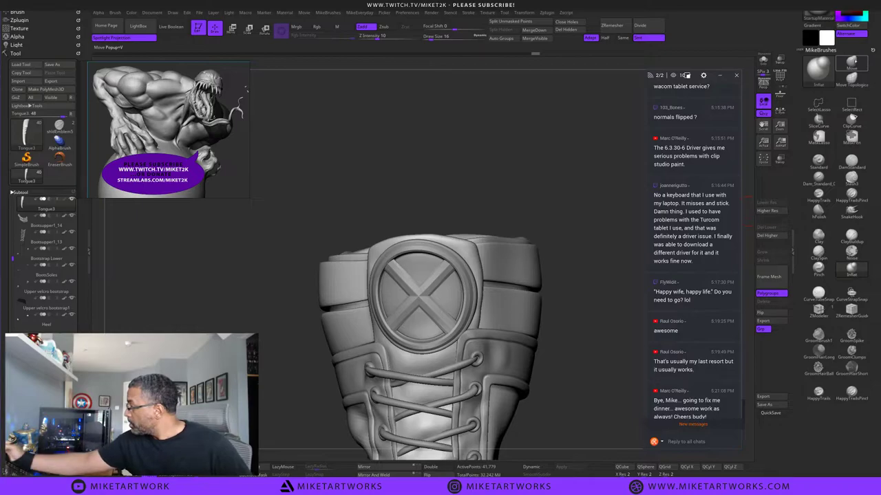
pyautogui.click(851, 63)
pyautogui.press('s')
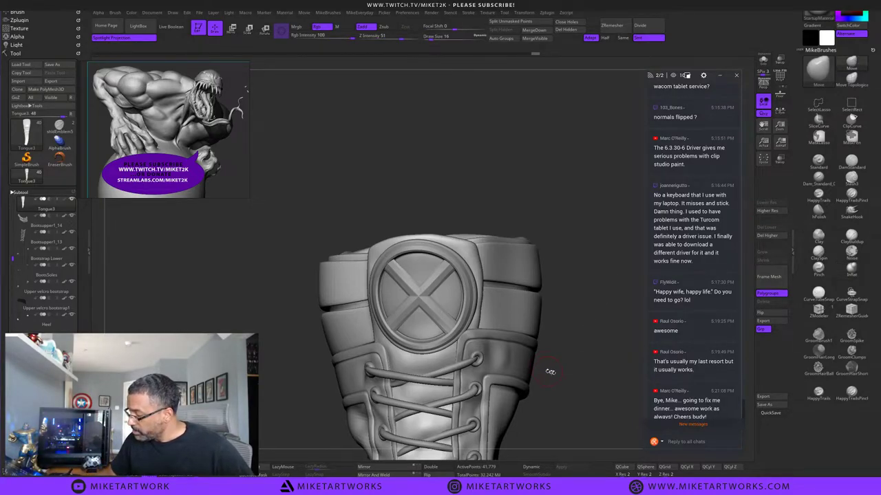
pyautogui.moveTo(550, 372)
pyautogui.mouseDown()
pyautogui.moveTo(606, 374)
pyautogui.moveTo(558, 349)
pyautogui.moveTo(594, 370)
pyautogui.moveTo(583, 372)
pyautogui.moveTo(628, 365)
pyautogui.mouseUp()
pyautogui.press('s')
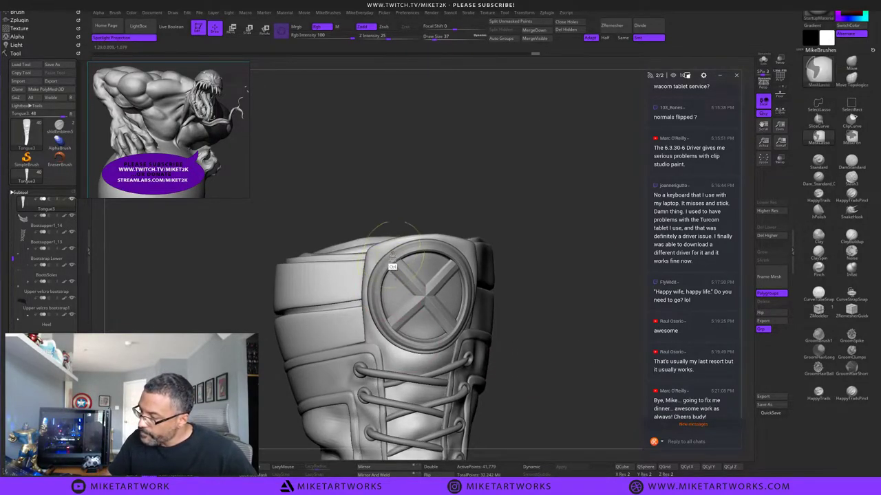
pyautogui.moveTo(400, 238)
pyautogui.keyDown('ctrl'); pyautogui.mouseDown()
pyautogui.moveTo(381, 252)
pyautogui.moveTo(365, 284)
pyautogui.moveTo(375, 349)
pyautogui.moveTo(462, 399)
pyautogui.mouseUp(); pyautogui.keyUp('ctrl')
# Pull the tongue's unmasked side edge outward with the Move brush and clear the mask.
pyautogui.moveTo(469, 225); pyautogui.dragTo(502, 219)
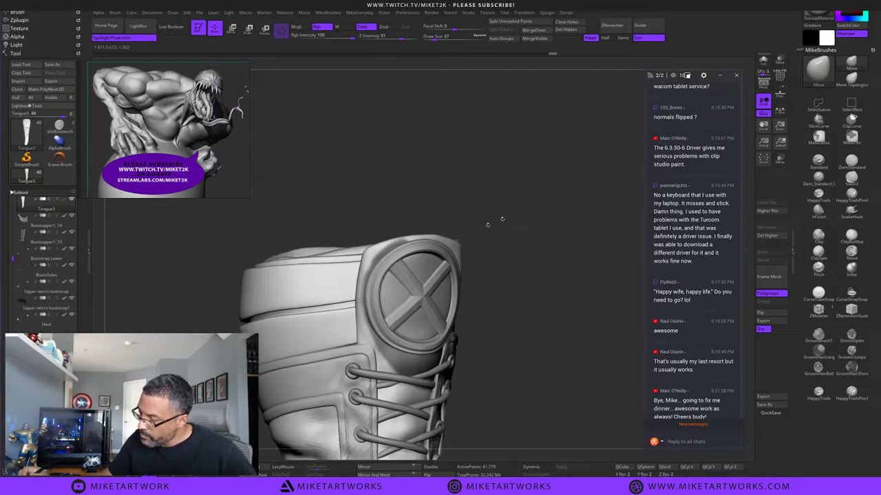
pyautogui.moveTo(352, 322); pyautogui.dragTo(346, 322)
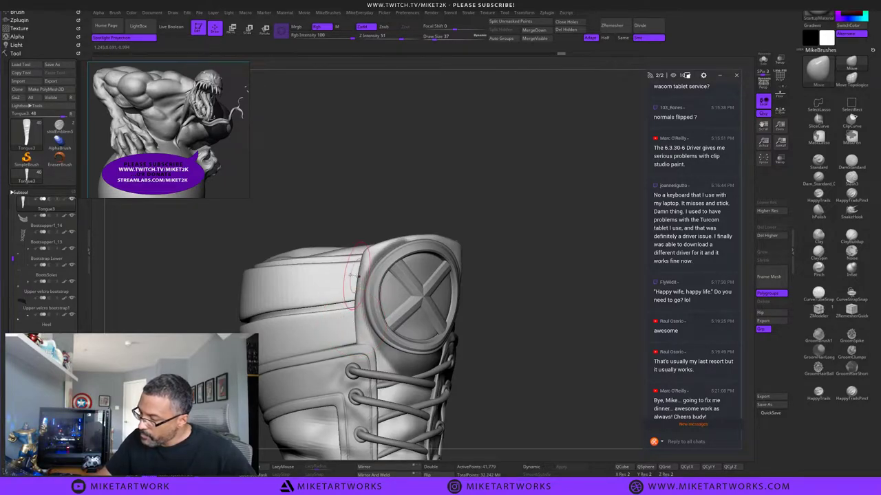
pyautogui.moveTo(593, 292)
pyautogui.mouseDown()
pyautogui.moveTo(548, 292)
pyautogui.moveTo(548, 300)
pyautogui.mouseUp()
pyautogui.keyDown('ctrl'); pyautogui.moveTo(560, 331); pyautogui.dragTo(556, 364); pyautogui.keyUp('ctrl')
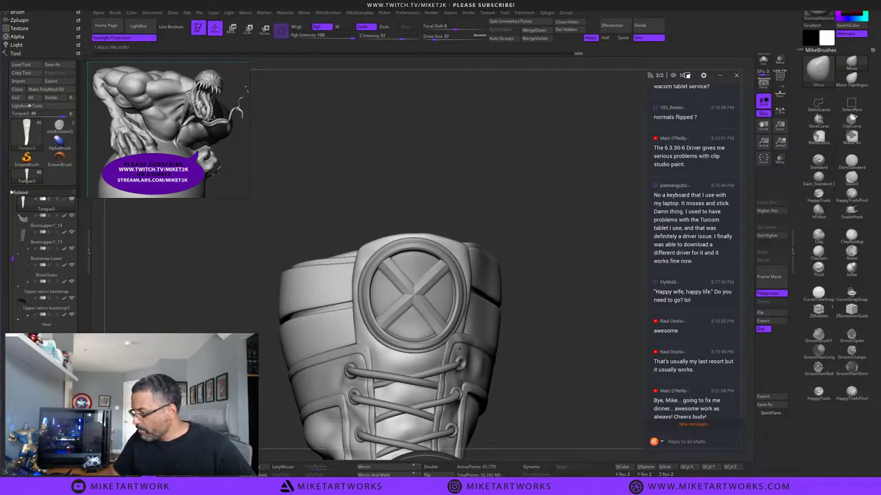
# Select the Laceupper1 subtool and lower it by two subdivision levels for broad shape changes.
pyautogui.keyDown('alt'); pyautogui.click(462, 357); pyautogui.keyUp('alt')
pyautogui.moveTo(556, 352); pyautogui.dragTo(480, 354)
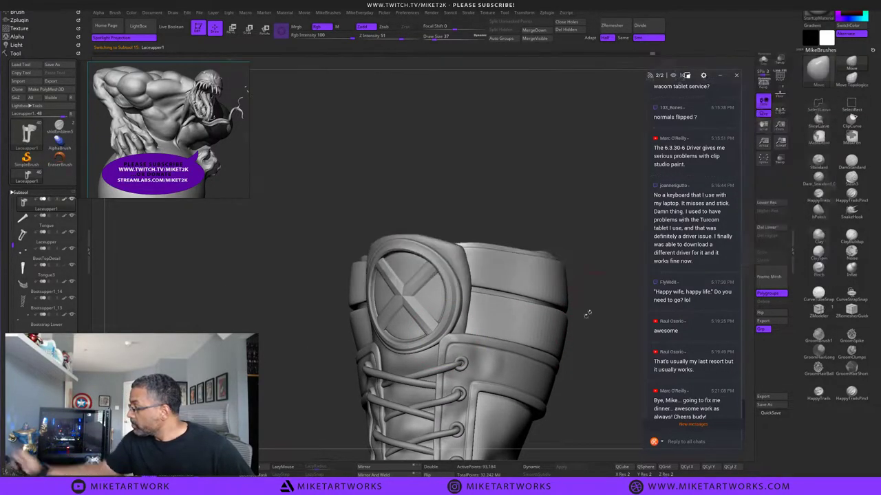
pyautogui.press('s')
pyautogui.moveTo(591, 353)
pyautogui.mouseDown()
pyautogui.moveTo(604, 362)
pyautogui.moveTo(625, 355)
pyautogui.mouseUp()
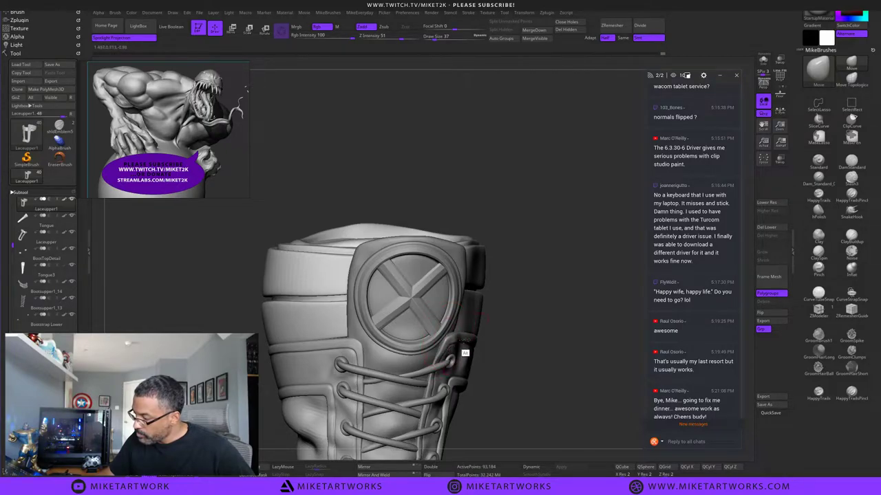
pyautogui.moveTo(586, 342); pyautogui.dragTo(509, 335)
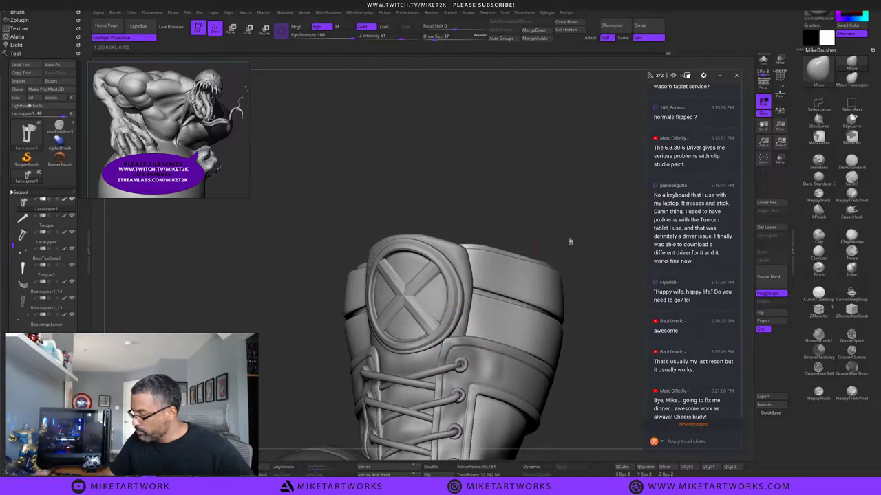
pyautogui.moveTo(570, 241); pyautogui.dragTo(520, 243)
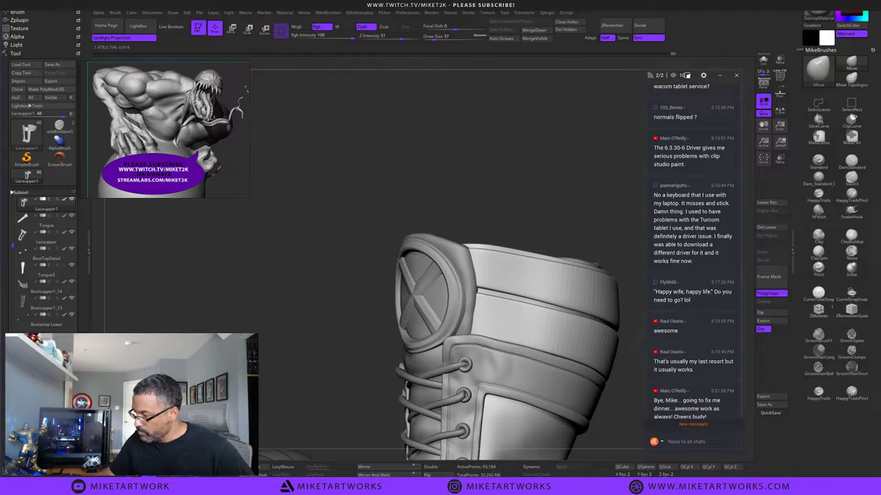
pyautogui.moveTo(385, 275); pyautogui.dragTo(565, 278)
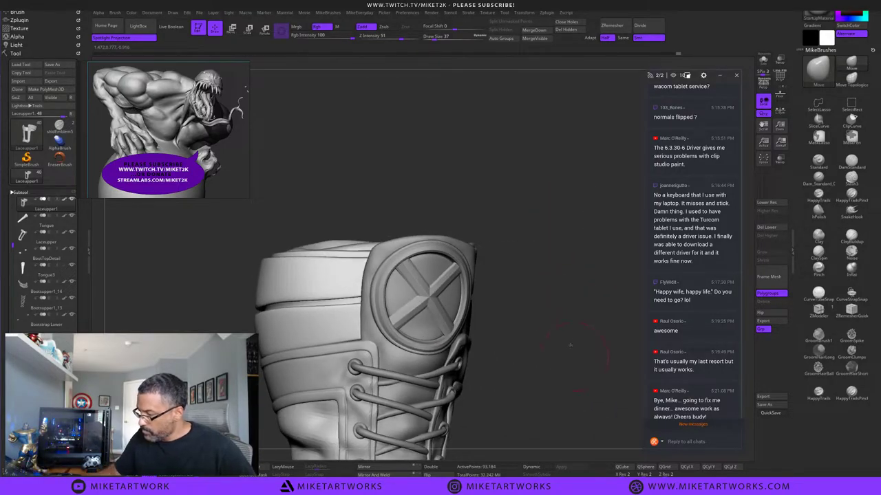
pyautogui.keyDown('alt'); pyautogui.moveTo(571, 345); pyautogui.dragTo(546, 350); pyautogui.keyUp('alt')
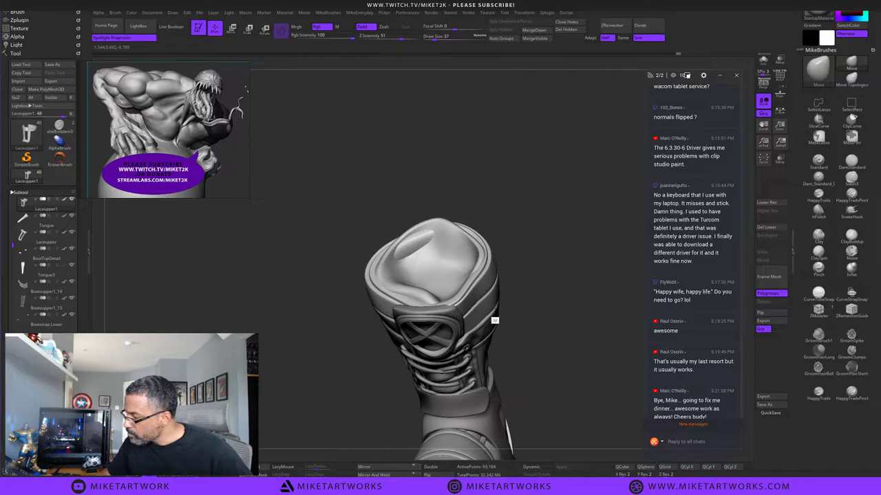
pyautogui.moveTo(513, 318); pyautogui.dragTo(559, 362)
pyautogui.keyDown('alt'); pyautogui.moveTo(560, 362); pyautogui.dragTo(573, 347); pyautogui.keyUp('alt')
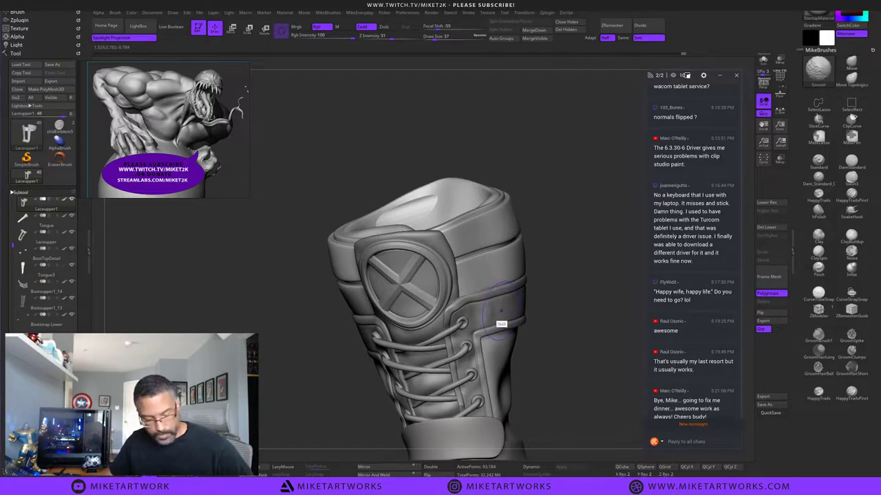
pyautogui.hotkey('shift', 'd')
pyautogui.hotkey('shift', 'd')
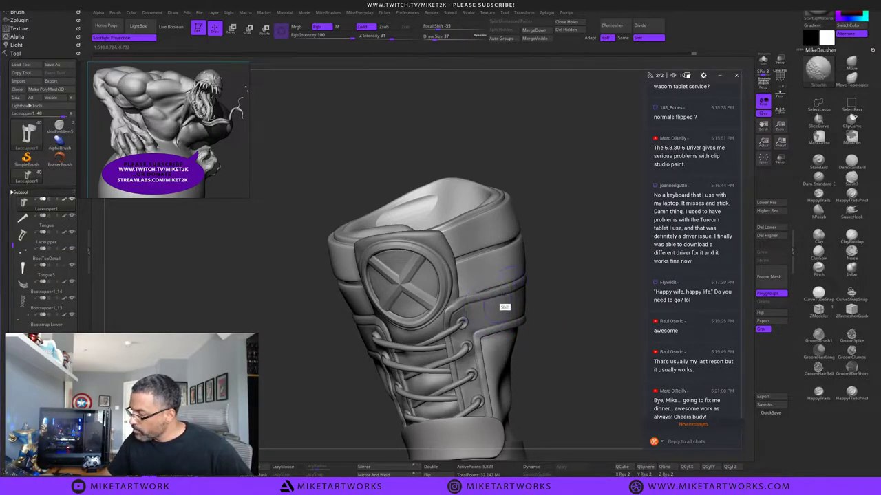
# Adjust the upper edge of the Laceupper1 panel beside the tongue with the Move brush.
pyautogui.rightClick(500, 303)
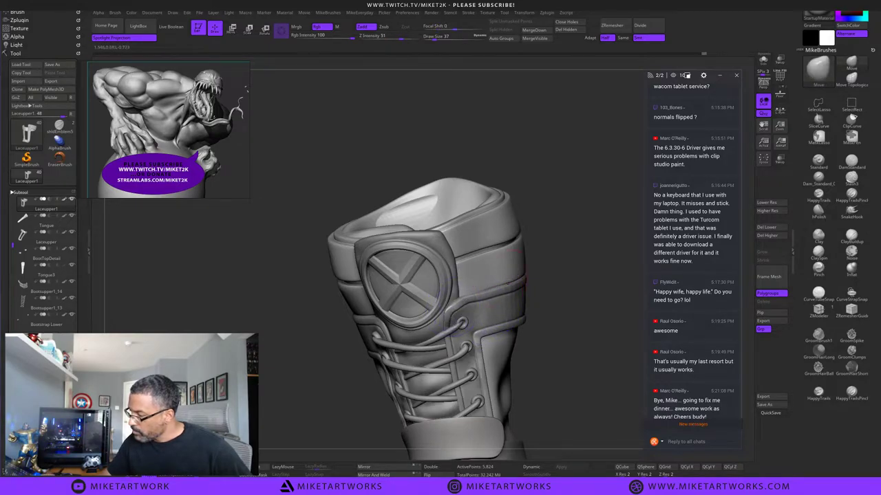
pyautogui.moveTo(568, 267); pyautogui.dragTo(560, 258)
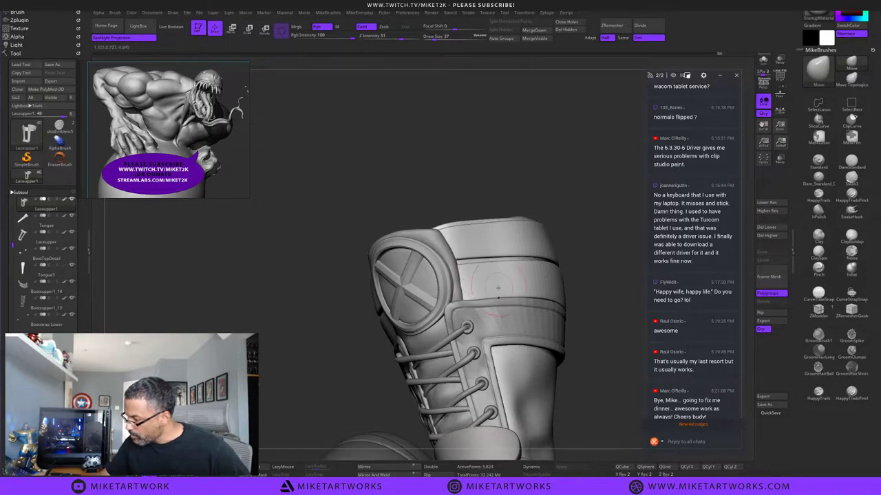
pyautogui.moveTo(586, 223); pyautogui.dragTo(524, 229)
pyautogui.moveTo(527, 298); pyautogui.dragTo(527, 295)
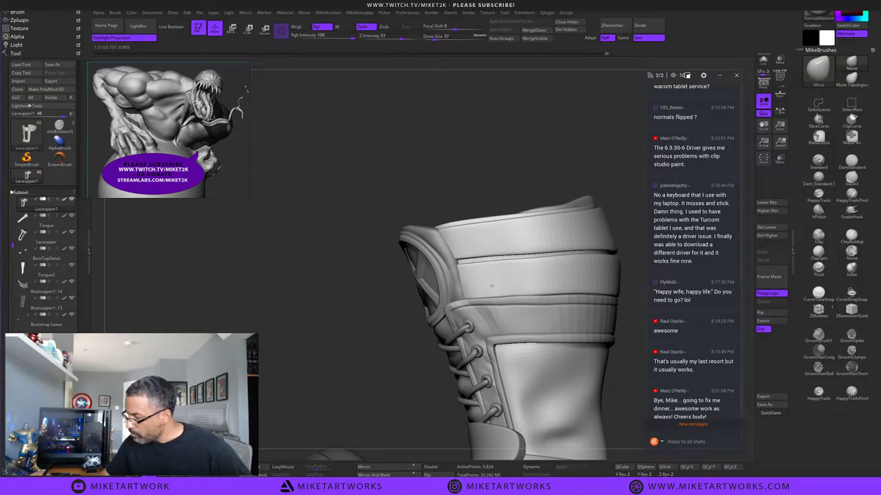
pyautogui.moveTo(534, 168); pyautogui.dragTo(569, 154)
pyautogui.moveTo(590, 285); pyautogui.dragTo(576, 284)
# Set the Move brush's draw size to 21 and refine the Laceupper1 panel near the upper eyelets on both sides.
pyautogui.press('s')
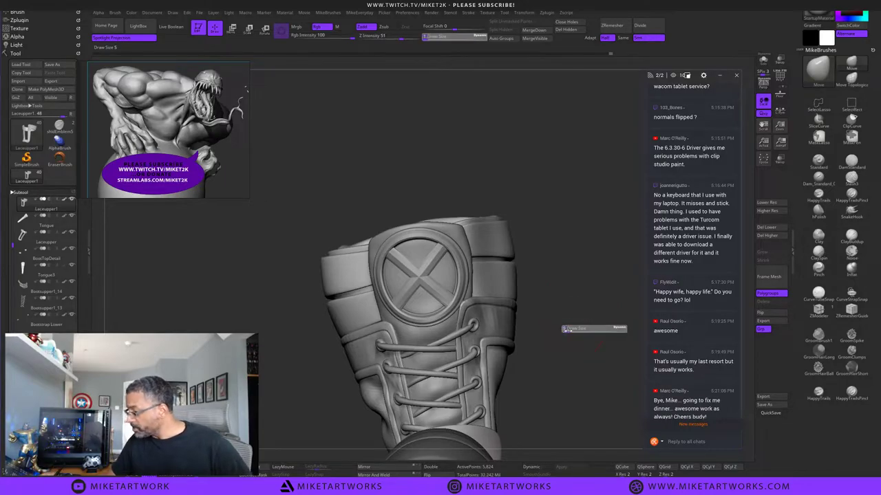
pyautogui.click(570, 331)
pyautogui.moveTo(580, 322); pyautogui.dragTo(552, 323)
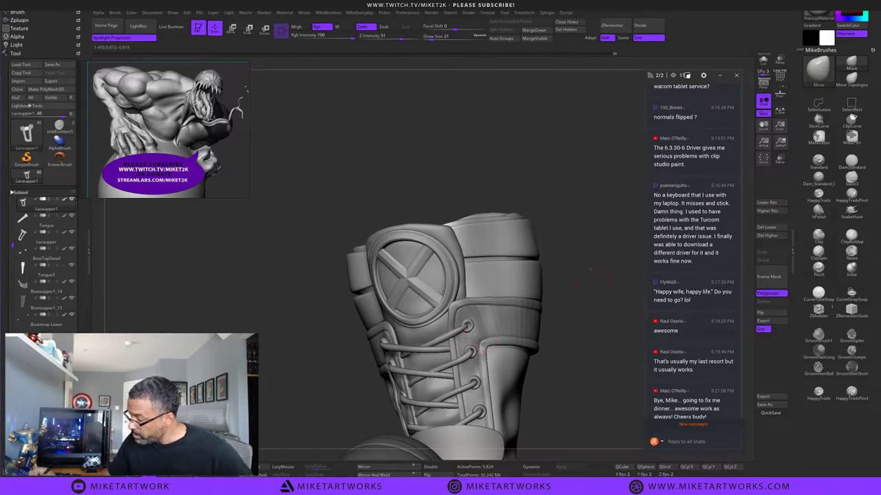
pyautogui.moveTo(590, 270); pyautogui.dragTo(635, 274)
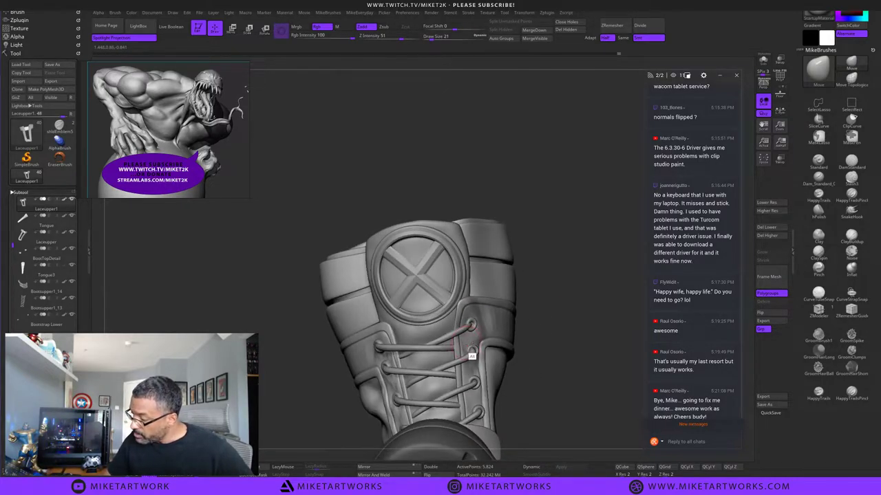
pyautogui.moveTo(578, 279); pyautogui.dragTo(391, 324)
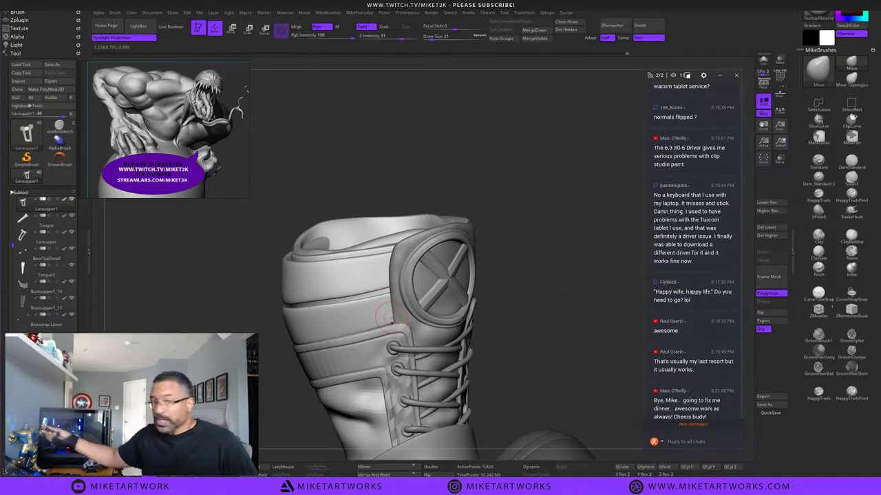
pyautogui.moveTo(593, 310)
pyautogui.mouseDown()
pyautogui.moveTo(577, 348)
pyautogui.moveTo(564, 316)
pyautogui.moveTo(580, 342)
pyautogui.moveTo(566, 360)
pyautogui.moveTo(570, 304)
pyautogui.moveTo(559, 268)
pyautogui.mouseUp()
# Select the BootTopDetail subtool and nudge its band against the tongue using the Move brush at draw size 71.
pyautogui.keyDown('alt'); pyautogui.click(484, 231); pyautogui.keyUp('alt')
pyautogui.press('s')
pyautogui.moveTo(558, 269); pyautogui.dragTo(526, 267)
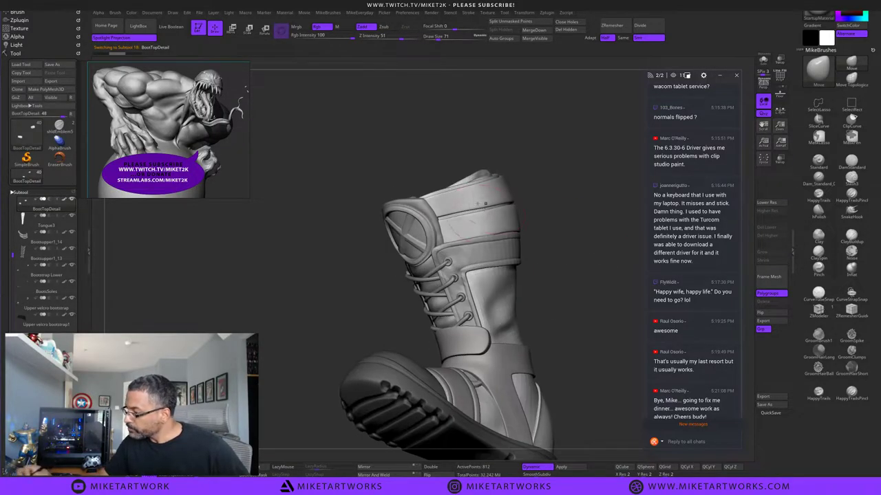
pyautogui.moveTo(523, 136); pyautogui.dragTo(559, 141)
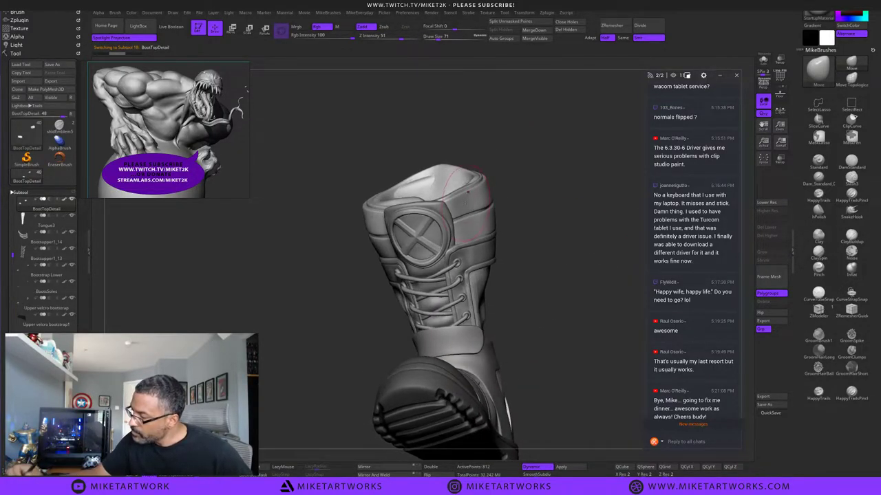
pyautogui.moveTo(466, 203); pyautogui.dragTo(467, 207)
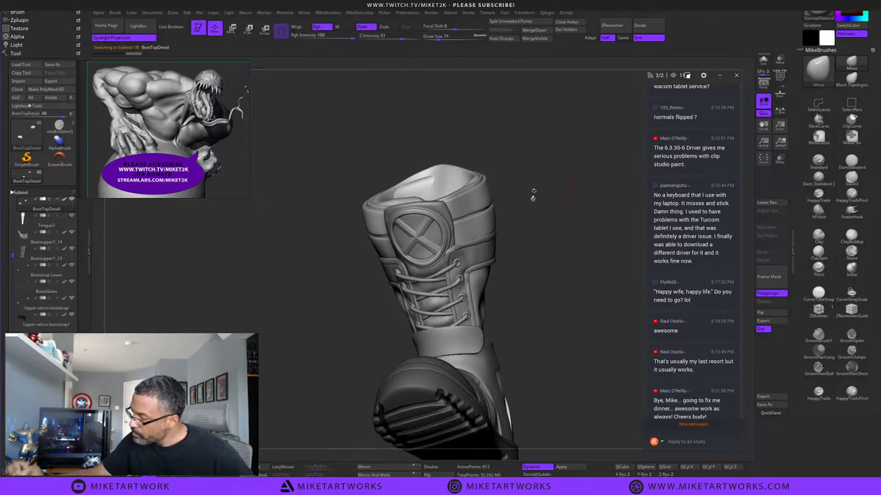
pyautogui.moveTo(527, 207)
pyautogui.mouseDown()
pyautogui.moveTo(556, 207)
pyautogui.moveTo(519, 210)
pyautogui.mouseUp()
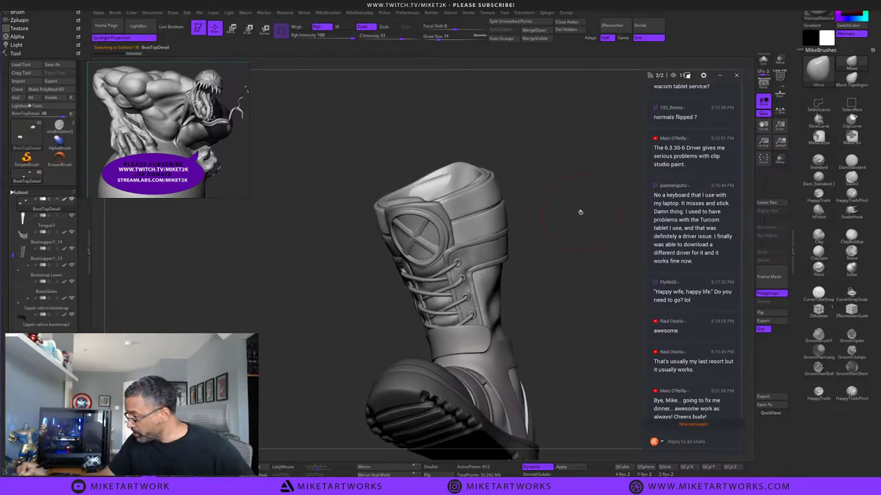
# Adjust the BootTopDetail band on the outer side of the boot with the Move brush.
pyautogui.moveTo(580, 212); pyautogui.dragTo(537, 210)
pyautogui.moveTo(555, 157)
pyautogui.mouseDown()
pyautogui.moveTo(585, 178)
pyautogui.moveTo(589, 192)
pyautogui.moveTo(576, 198)
pyautogui.mouseUp()
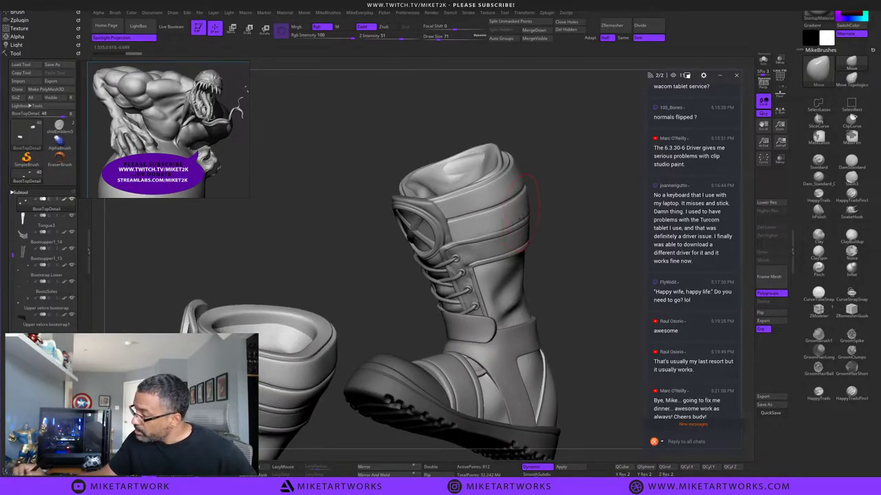
pyautogui.moveTo(517, 196); pyautogui.dragTo(497, 188)
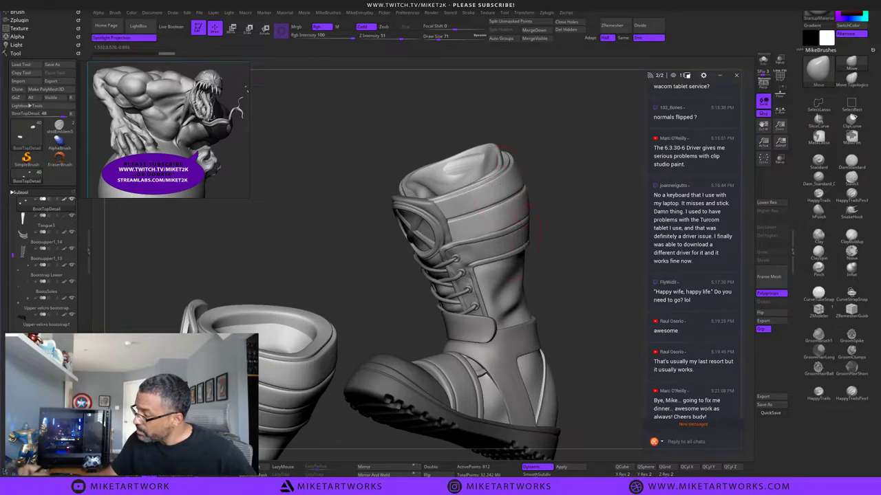
# Select the Laceupper1 subtool and examine how it fits the top bands and tongue from the side, above and front.
pyautogui.keyDown('alt'); pyautogui.click(516, 252); pyautogui.keyUp('alt')
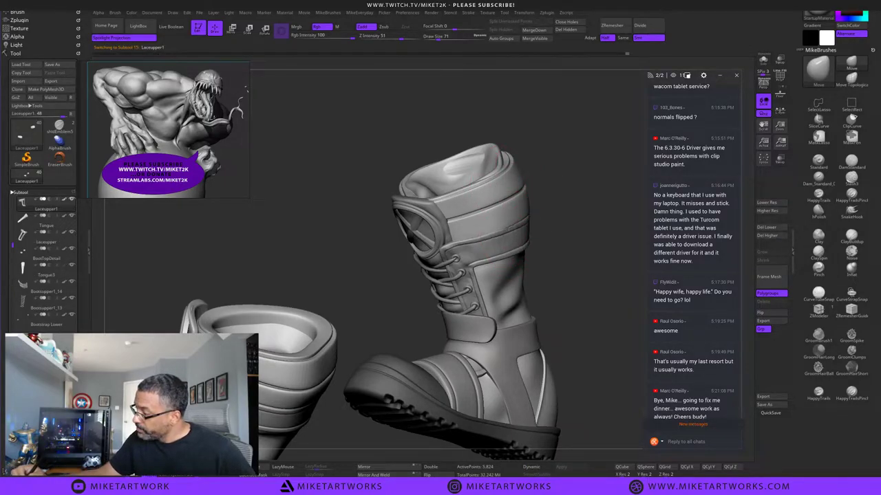
pyautogui.moveTo(564, 200); pyautogui.dragTo(511, 209)
pyautogui.moveTo(579, 190); pyautogui.dragTo(539, 213)
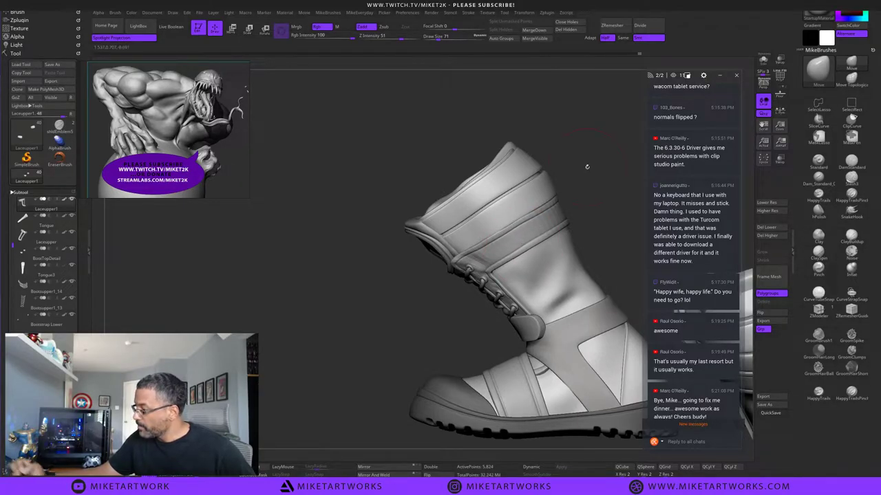
pyautogui.moveTo(586, 167)
pyautogui.mouseDown()
pyautogui.moveTo(561, 170)
pyautogui.moveTo(568, 171)
pyautogui.mouseUp()
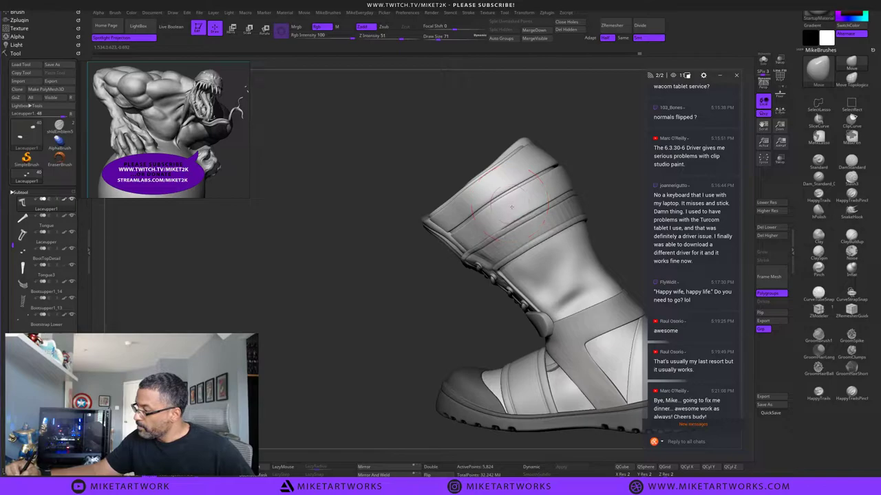
pyautogui.moveTo(510, 201); pyautogui.dragTo(554, 189, button='right')
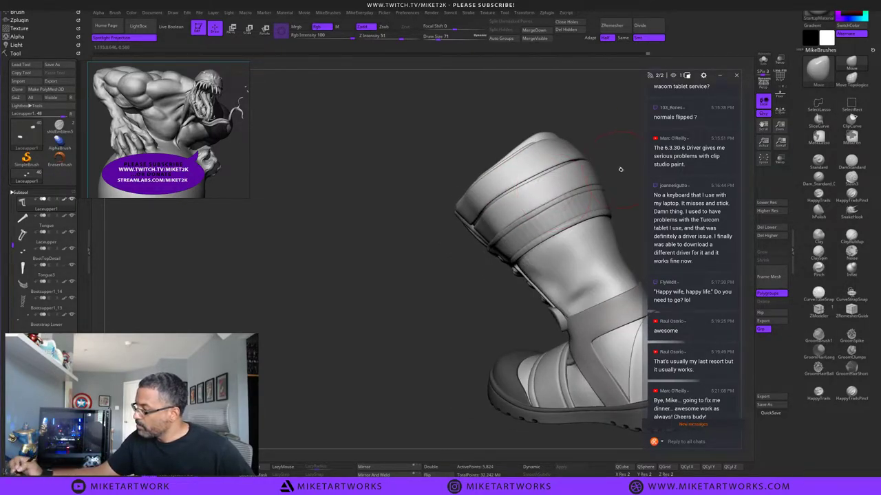
pyautogui.moveTo(619, 169); pyautogui.dragTo(624, 227)
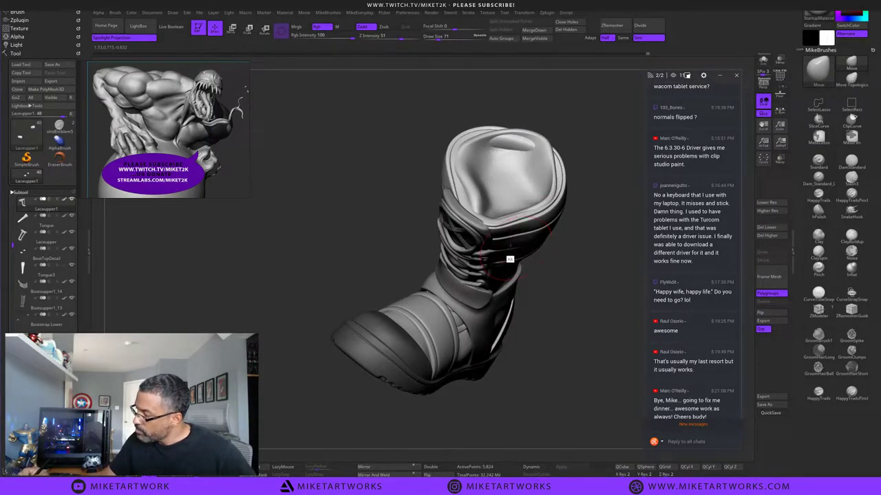
pyautogui.moveTo(598, 265); pyautogui.dragTo(580, 241)
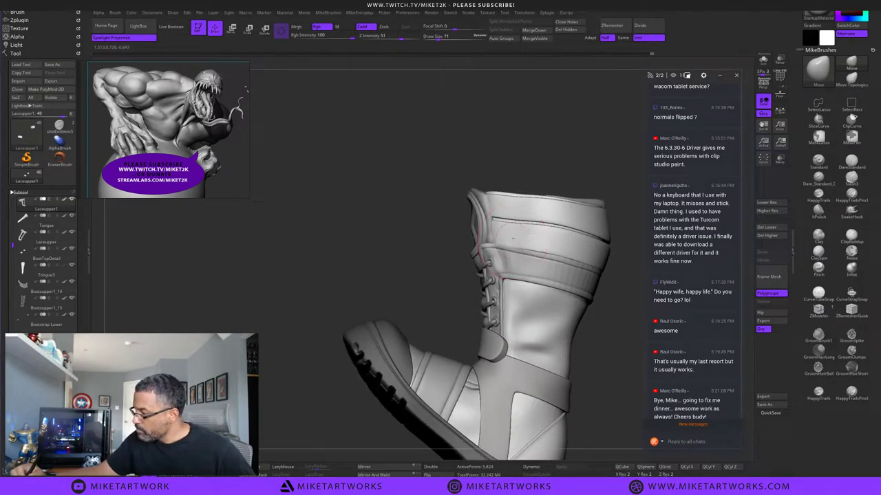
pyautogui.moveTo(584, 156); pyautogui.dragTo(613, 186)
pyautogui.keyDown('alt'); pyautogui.moveTo(601, 303); pyautogui.dragTo(584, 299); pyautogui.keyUp('alt')
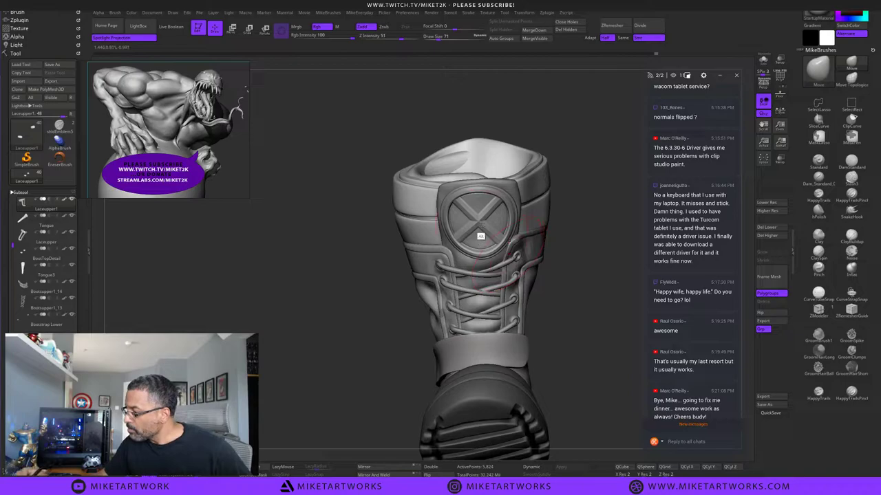
# Select the shldEmblem6 subtool and fit the X emblem to the boot tongue using the Move brush at draw size 42.
pyautogui.keyDown('alt'); pyautogui.click(480, 236); pyautogui.keyUp('alt')
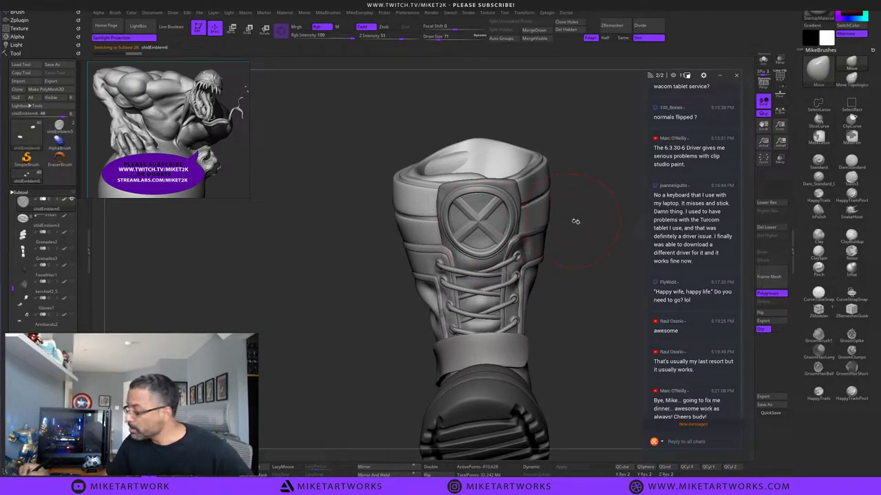
pyautogui.moveTo(576, 222); pyautogui.dragTo(570, 190)
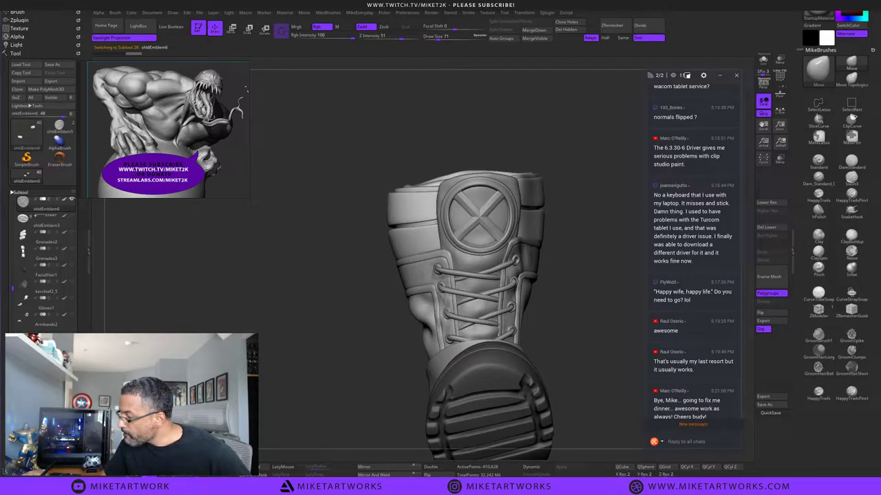
pyautogui.moveTo(584, 238)
pyautogui.mouseDown()
pyautogui.moveTo(593, 252)
pyautogui.moveTo(588, 240)
pyautogui.moveTo(544, 231)
pyautogui.moveTo(550, 246)
pyautogui.mouseUp()
pyautogui.press('s')
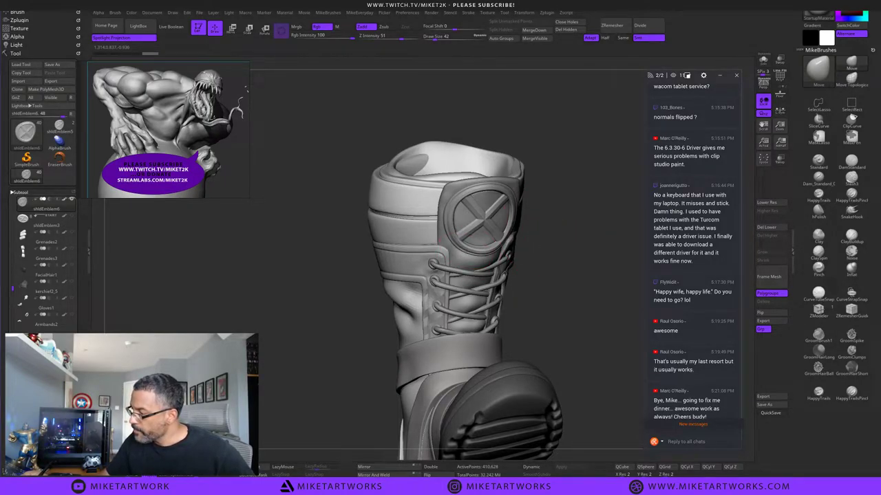
pyautogui.moveTo(571, 274)
pyautogui.mouseDown()
pyautogui.moveTo(569, 263)
pyautogui.moveTo(581, 281)
pyautogui.moveTo(559, 292)
pyautogui.moveTo(578, 304)
pyautogui.mouseUp()
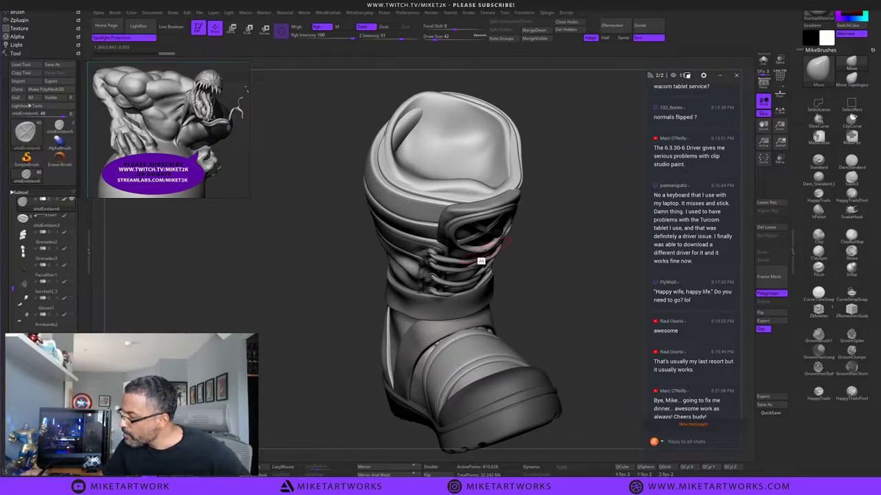
pyautogui.moveTo(553, 240); pyautogui.dragTo(560, 211)
pyautogui.moveTo(560, 211)
pyautogui.mouseDown(button='right')
pyautogui.moveTo(548, 218)
pyautogui.moveTo(577, 222)
pyautogui.mouseUp(button='right')
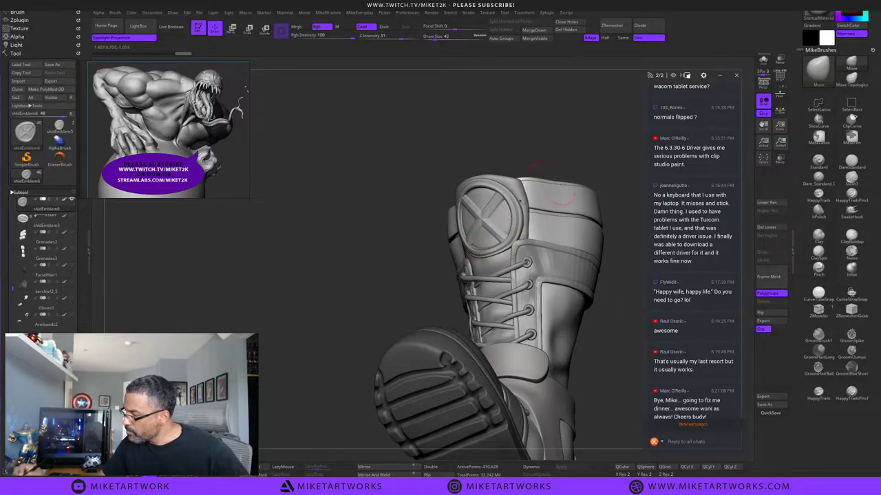
# Refine the X emblem's edge against the tongue with the Move brush at draw size 19, then 28.
pyautogui.press('s')
pyautogui.moveTo(559, 169); pyautogui.dragTo(559, 169)
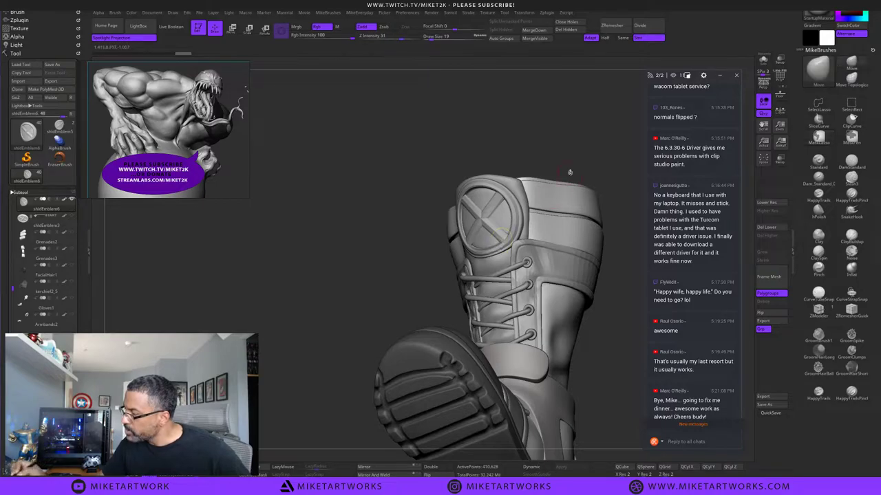
pyautogui.press('s')
pyautogui.moveTo(591, 170)
pyautogui.mouseDown()
pyautogui.moveTo(602, 170)
pyautogui.moveTo(578, 161)
pyautogui.moveTo(595, 187)
pyautogui.moveTo(616, 196)
pyautogui.mouseUp()
pyautogui.press('s')
pyautogui.moveTo(542, 221); pyautogui.dragTo(559, 222)
pyautogui.moveTo(517, 245); pyautogui.dragTo(538, 251)
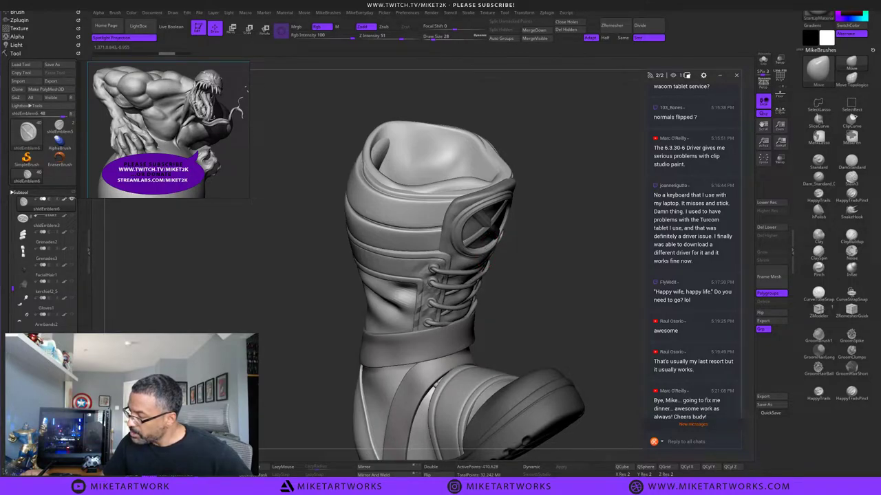
# Set the Move brush's draw size to 37, refine the X emblem's lower part and compare it with the emblem on the other boot.
pyautogui.moveTo(582, 211); pyautogui.dragTo(565, 209)
pyautogui.moveTo(563, 199); pyautogui.dragTo(495, 229)
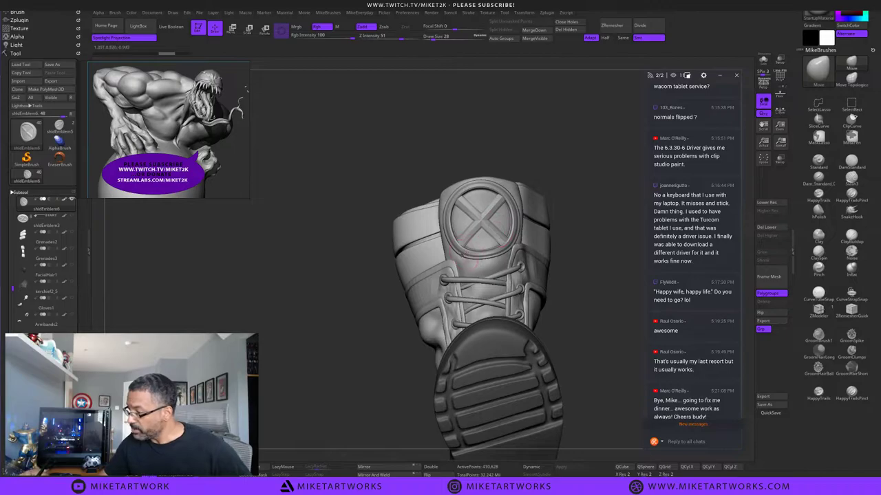
pyautogui.press('s')
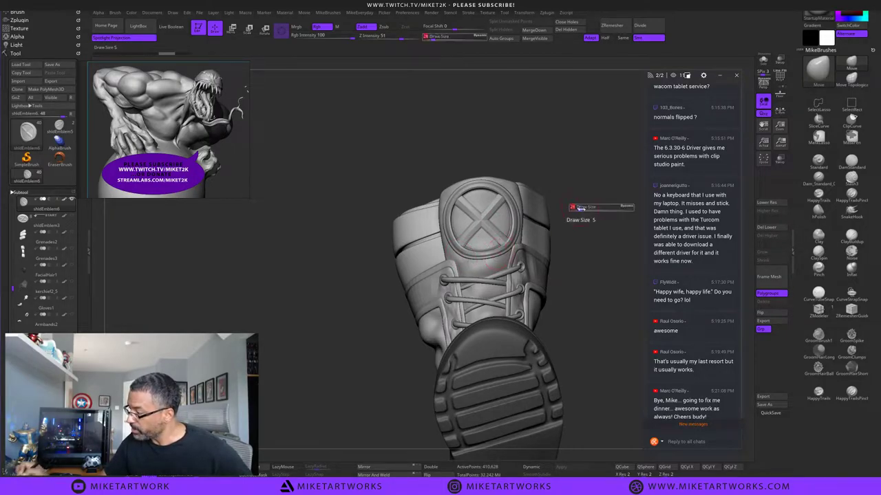
pyautogui.moveTo(579, 208)
pyautogui.mouseDown()
pyautogui.moveTo(597, 210)
pyautogui.moveTo(580, 210)
pyautogui.mouseUp()
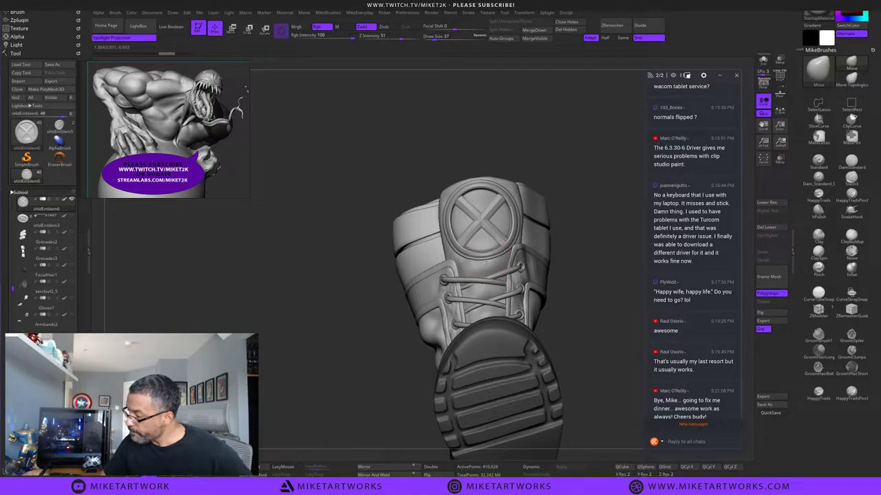
pyautogui.moveTo(580, 203); pyautogui.dragTo(562, 353)
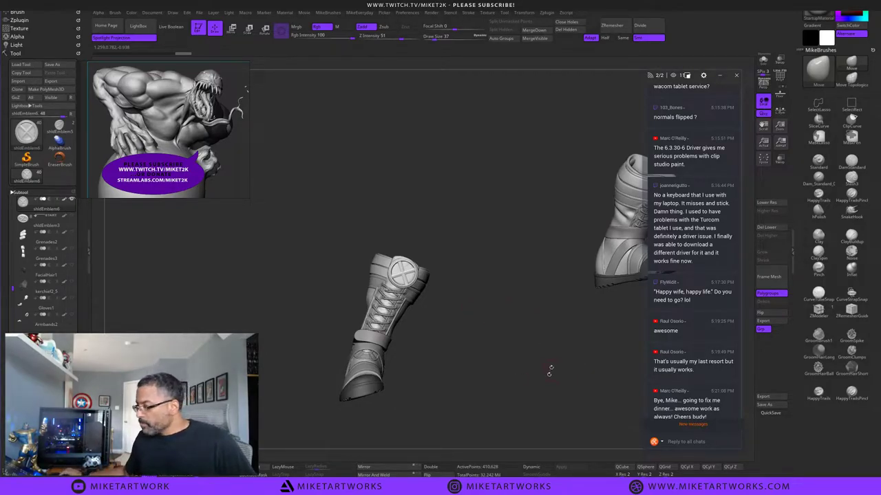
pyautogui.keyDown('alt'); pyautogui.moveTo(548, 370); pyautogui.dragTo(577, 463); pyautogui.keyUp('alt')
pyautogui.moveTo(513, 435); pyautogui.dragTo(457, 385)
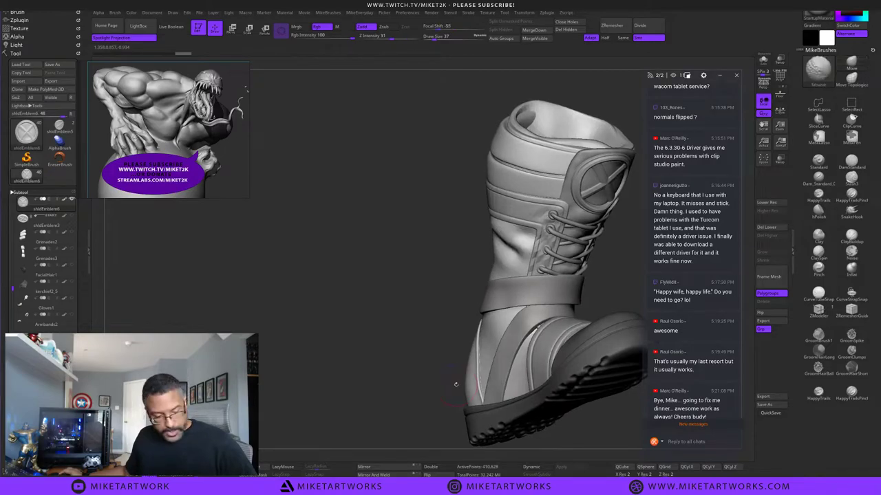
pyautogui.moveTo(380, 332); pyautogui.dragTo(412, 283)
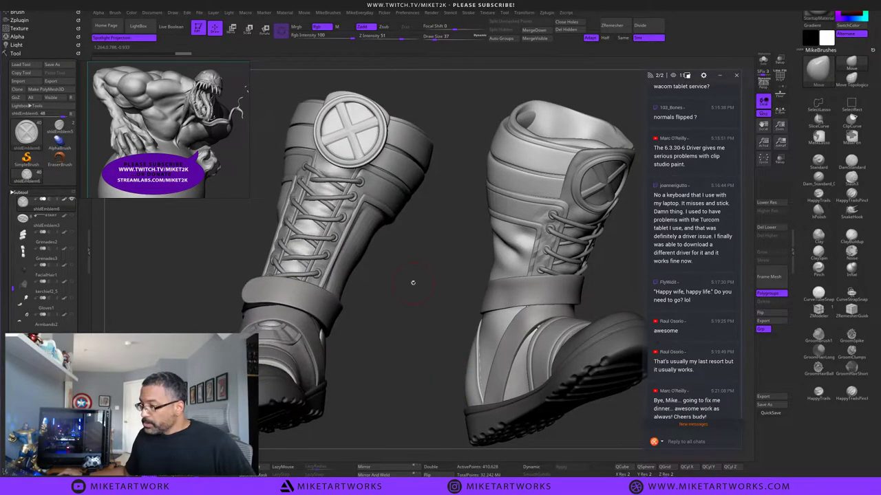
# Clone the X emblem subtool from the top of the boot as a separate tool.
pyautogui.keyDown('alt'); pyautogui.click(348, 129); pyautogui.keyUp('alt')
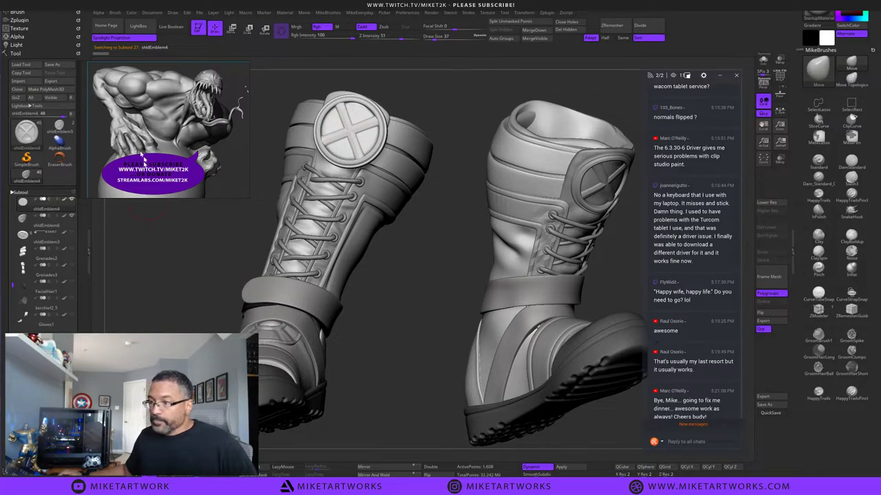
pyautogui.click(72, 115)
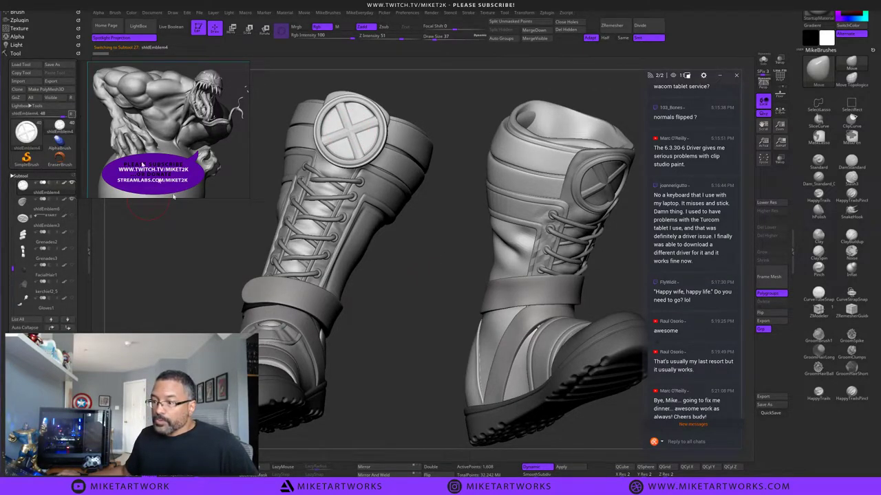
pyautogui.click(15, 89)
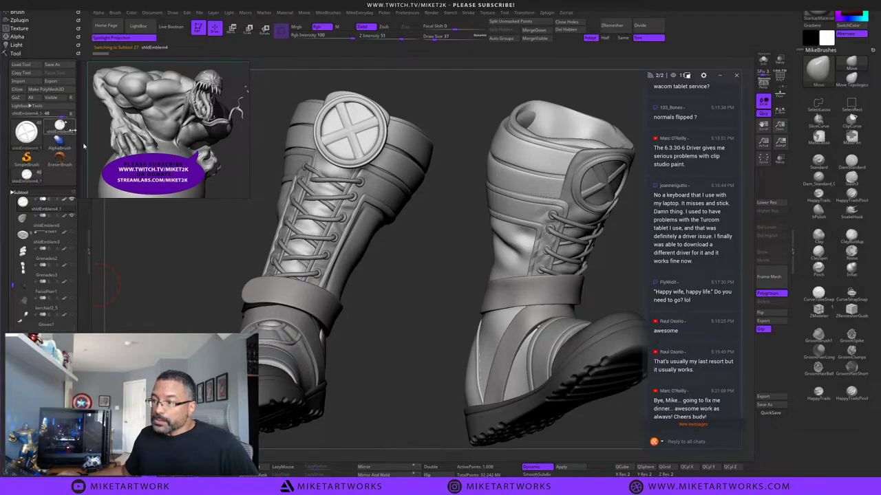
# Isolate a clone of the boot's tongue together with the emblem, placing Tongue1 above the emblem in the subtool order.
pyautogui.keyDown('alt'); pyautogui.click(330, 100); pyautogui.keyUp('alt')
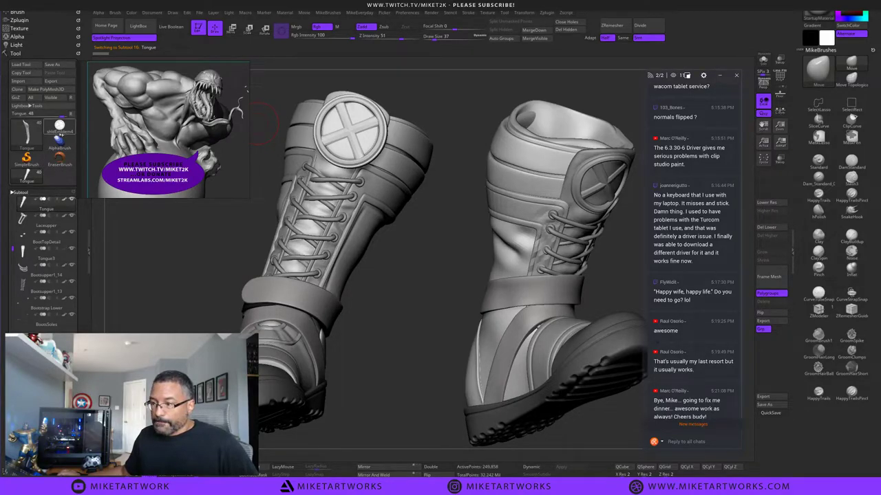
pyautogui.click(61, 132)
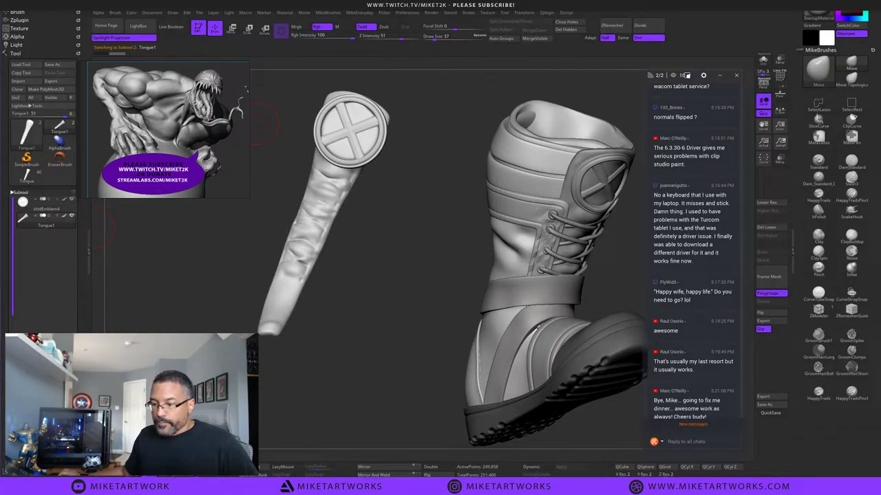
pyautogui.moveTo(46, 222); pyautogui.dragTo(46, 204)
pyautogui.moveTo(388, 225)
pyautogui.mouseDown()
pyautogui.moveTo(386, 244)
pyautogui.moveTo(342, 302)
pyautogui.moveTo(339, 333)
pyautogui.mouseUp()
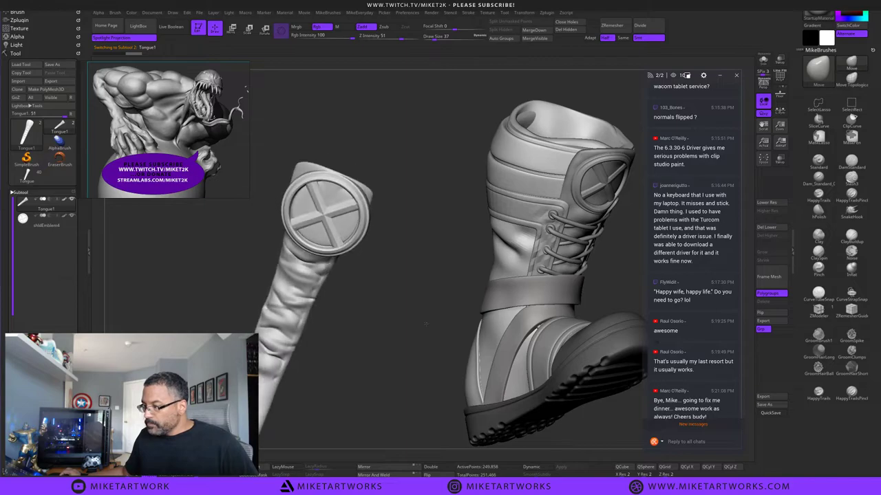
pyautogui.moveTo(376, 311)
pyautogui.mouseDown()
pyautogui.moveTo(420, 278)
pyautogui.moveTo(414, 296)
pyautogui.moveTo(443, 333)
pyautogui.moveTo(411, 289)
pyautogui.mouseUp()
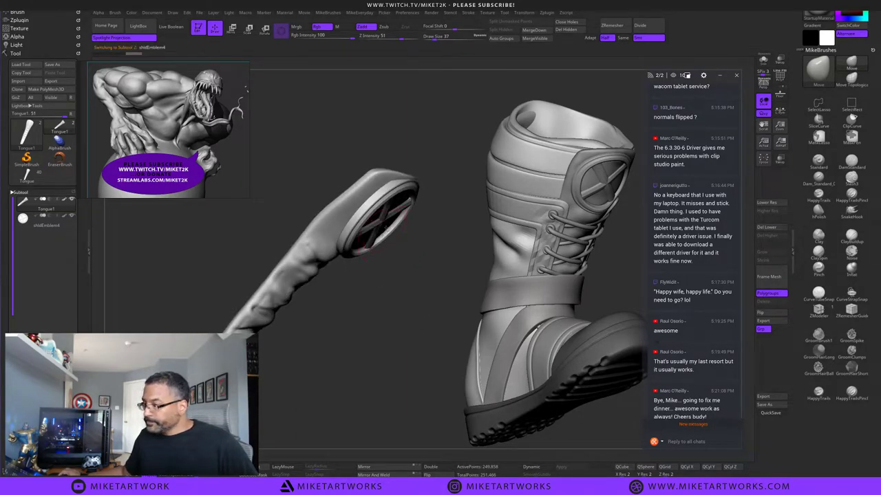
# Move the X emblem outward from the tongue's surface with the transform gizmo.
pyautogui.press('w')
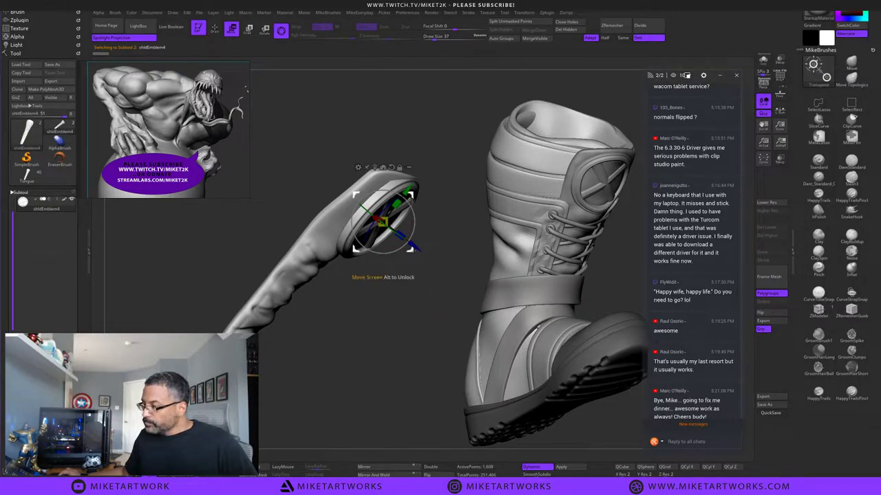
pyautogui.moveTo(413, 245); pyautogui.dragTo(379, 408)
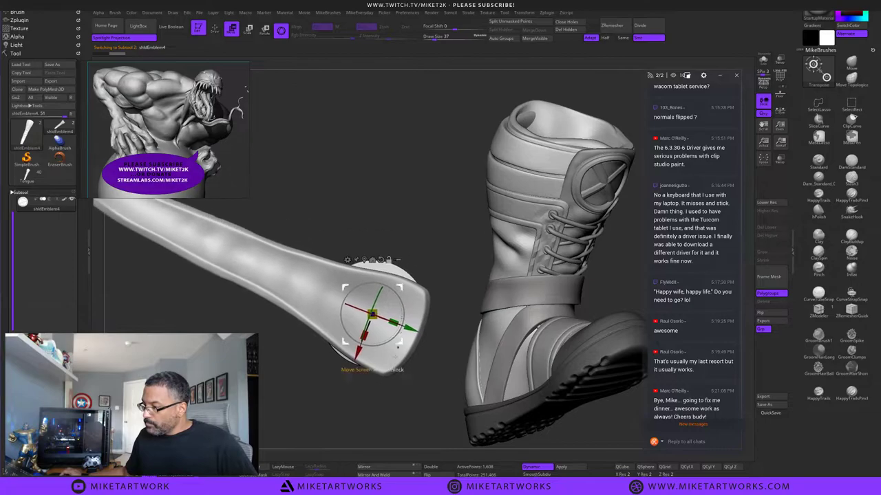
pyautogui.moveTo(397, 212); pyautogui.dragTo(396, 201)
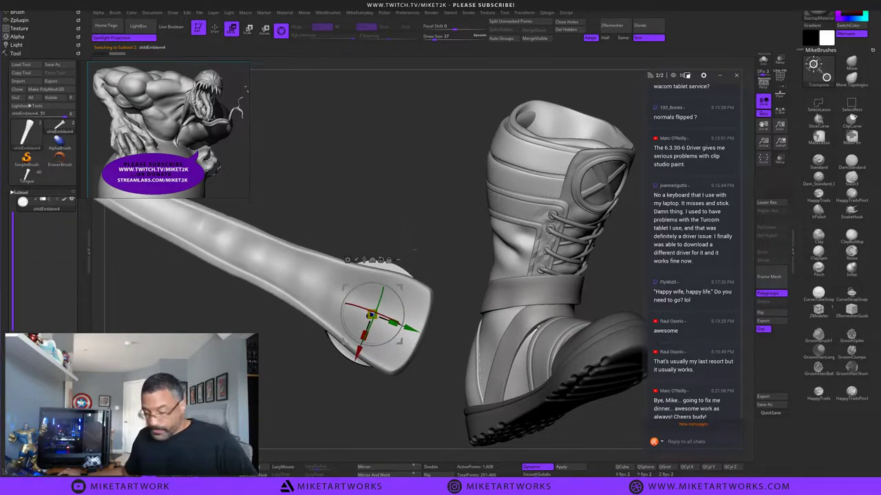
# Return to the Move brush with a draw size of 54 and turn off the emblem's dynamic subdivision smoothing.
pyautogui.press('q')
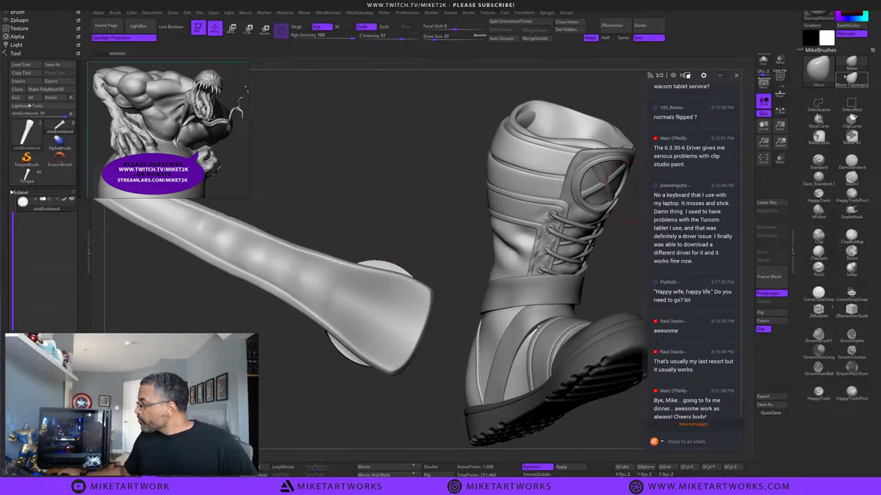
pyautogui.press('s')
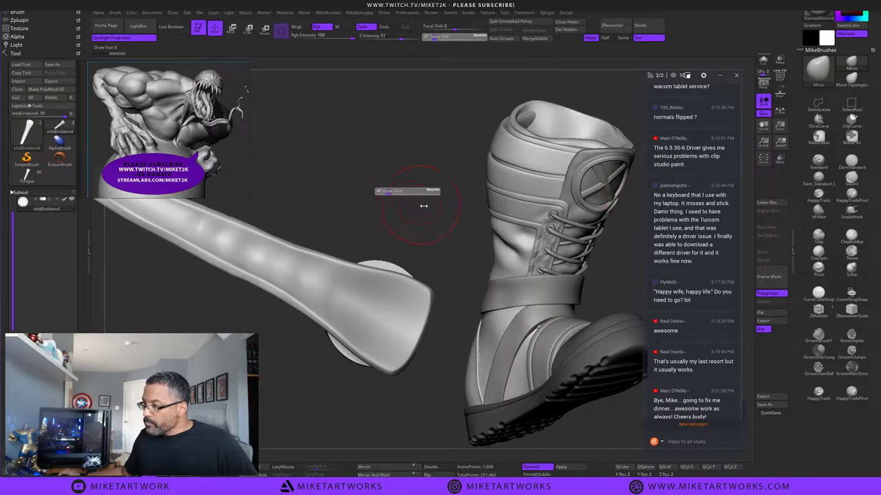
pyautogui.moveTo(424, 206); pyautogui.dragTo(436, 210)
pyautogui.press('shift')
pyautogui.hotkey('shift', 'd')
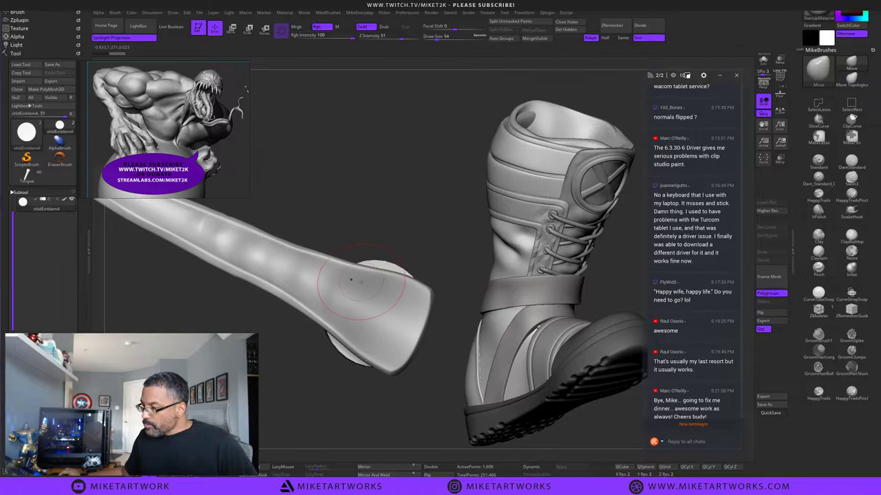
pyautogui.press('shift')
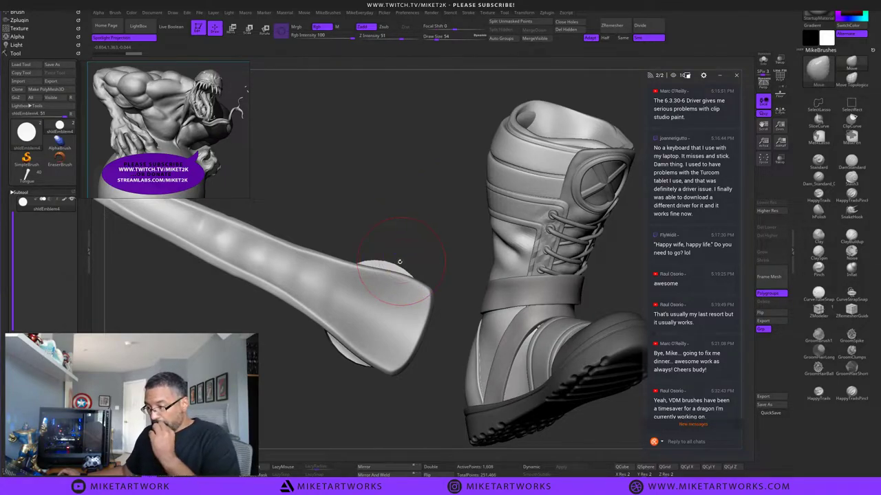
pyautogui.moveTo(413, 246); pyautogui.dragTo(411, 242)
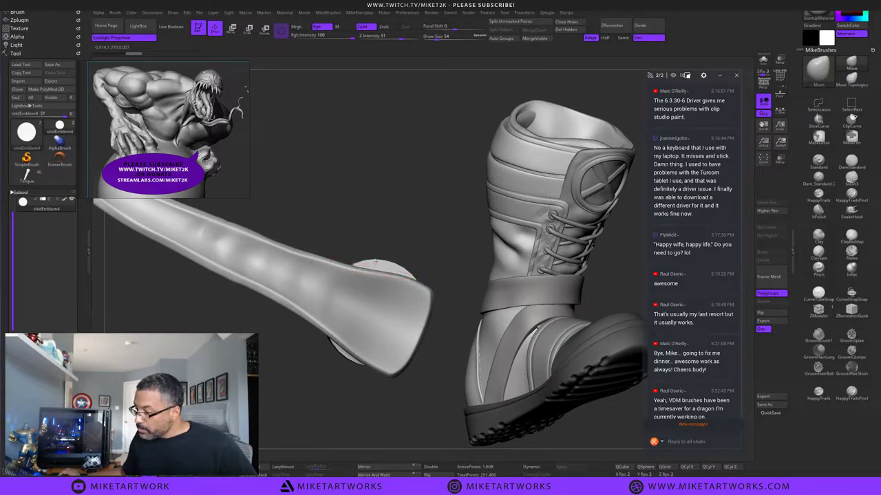
# Select the Tongue1 subtool and lower it to its lowest subdivision level.
pyautogui.keyDown('alt'); pyautogui.click(378, 314); pyautogui.keyUp('alt')
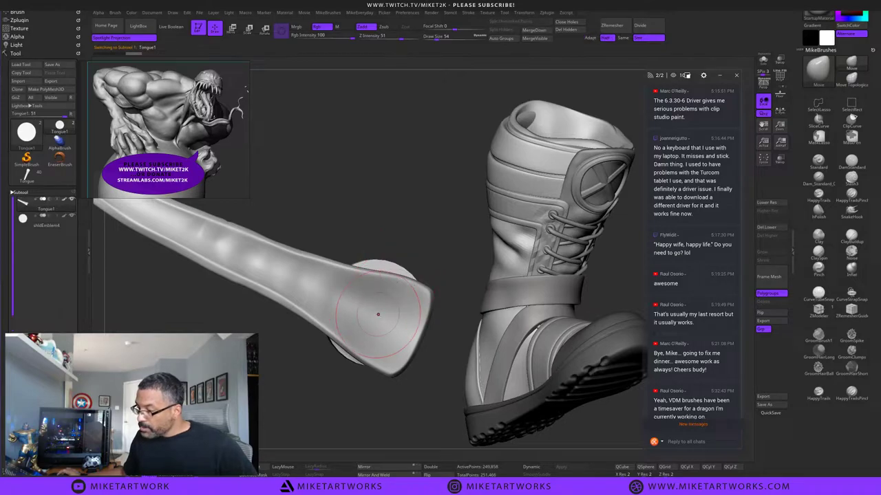
pyautogui.hotkey('shift', 'd')
pyautogui.hotkey('shift', 'd')
pyautogui.hotkey('shift', 'd')
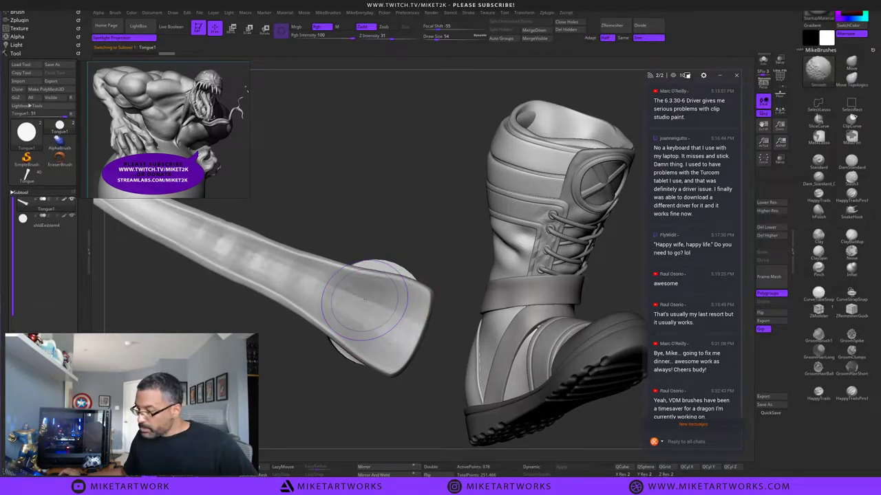
# Widen and round the tongue's upper end with the Move brush so it extends around the emblem's rim.
pyautogui.moveTo(375, 270); pyautogui.dragTo(379, 252)
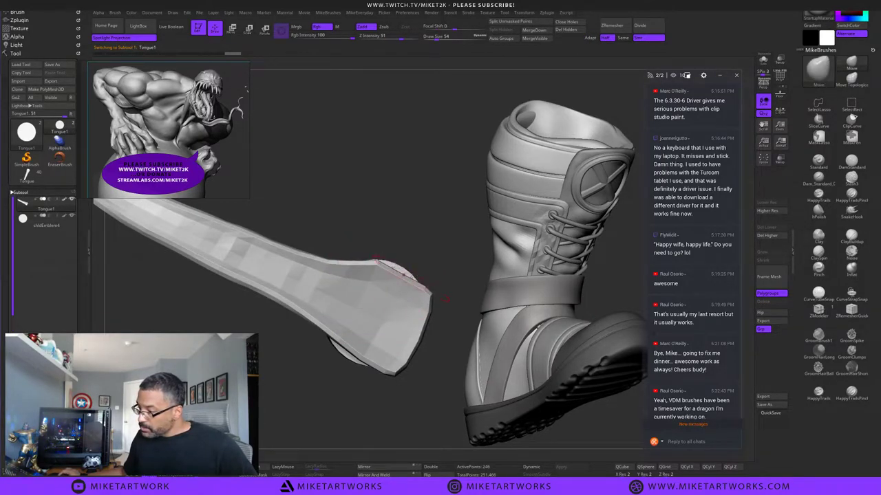
pyautogui.moveTo(403, 280)
pyautogui.mouseDown()
pyautogui.moveTo(409, 269)
pyautogui.moveTo(344, 261)
pyautogui.mouseUp()
pyautogui.moveTo(349, 343)
pyautogui.mouseDown()
pyautogui.moveTo(340, 354)
pyautogui.moveTo(361, 365)
pyautogui.moveTo(340, 356)
pyautogui.moveTo(415, 366)
pyautogui.moveTo(414, 298)
pyautogui.moveTo(296, 179)
pyautogui.mouseUp()
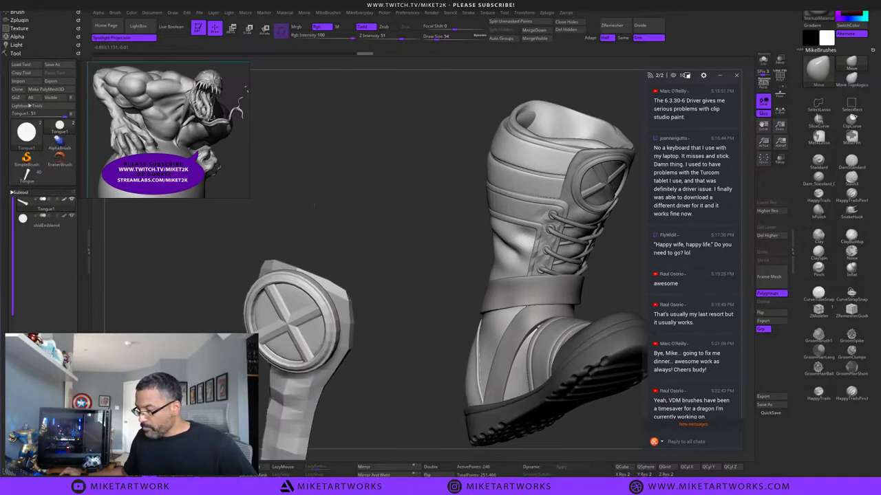
pyautogui.moveTo(356, 234); pyautogui.dragTo(418, 287)
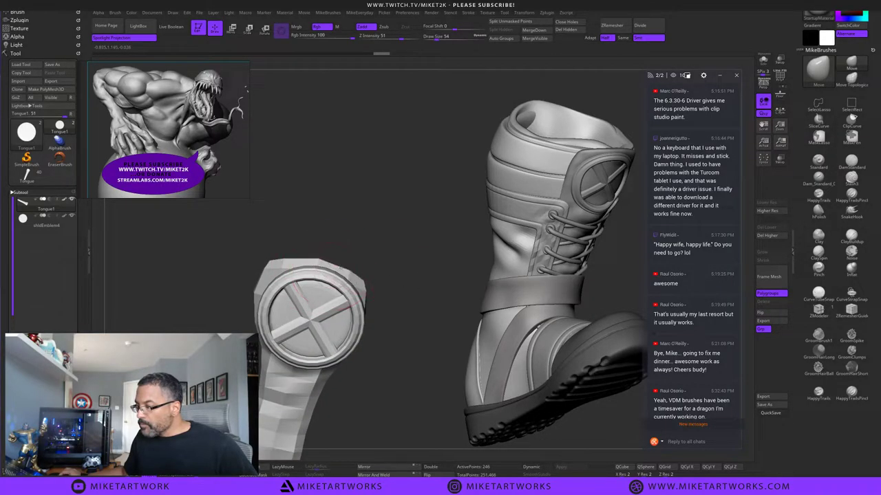
pyautogui.moveTo(320, 277); pyautogui.dragTo(337, 283)
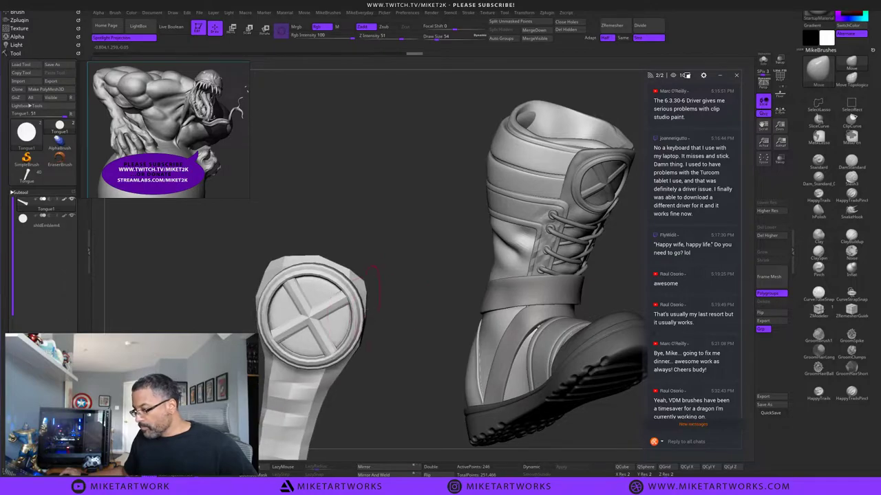
pyautogui.moveTo(391, 371); pyautogui.dragTo(384, 353)
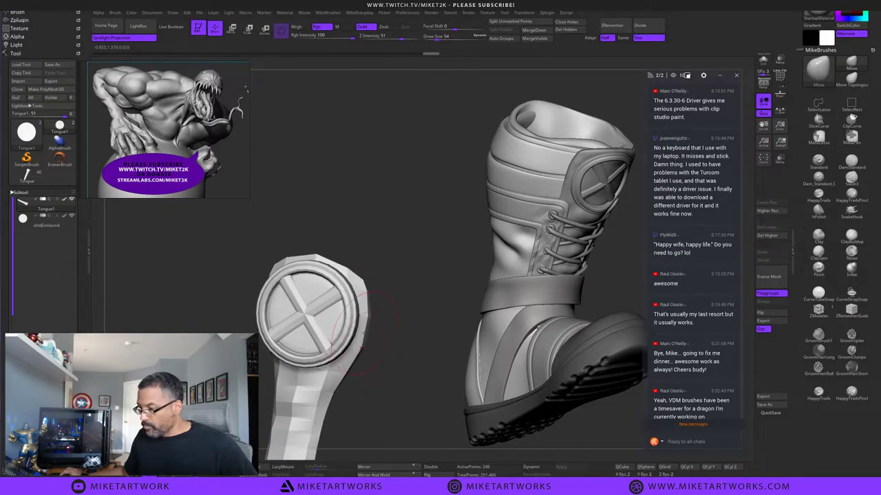
pyautogui.moveTo(412, 268); pyautogui.dragTo(423, 279)
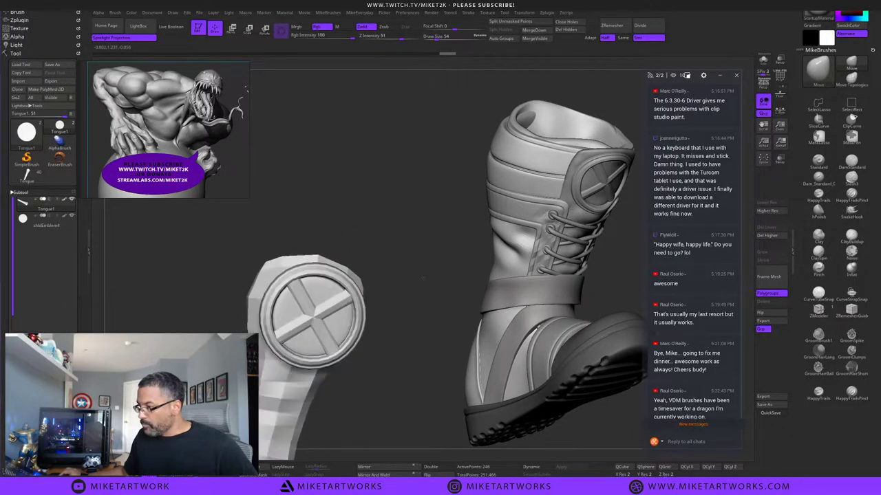
# Select the emblem and rotate it with the gizmo to follow the slope of the tongue's upper end.
pyautogui.moveTo(416, 314)
pyautogui.keyDown('alt'); pyautogui.mouseDown()
pyautogui.moveTo(407, 328)
pyautogui.moveTo(409, 252)
pyautogui.moveTo(422, 261)
pyautogui.moveTo(432, 299)
pyautogui.moveTo(441, 291)
pyautogui.moveTo(431, 298)
pyautogui.moveTo(468, 308)
pyautogui.moveTo(398, 306)
pyautogui.moveTo(407, 303)
pyautogui.mouseUp(); pyautogui.keyUp('alt')
pyautogui.keyDown('alt'); pyautogui.click(365, 242); pyautogui.keyUp('alt')
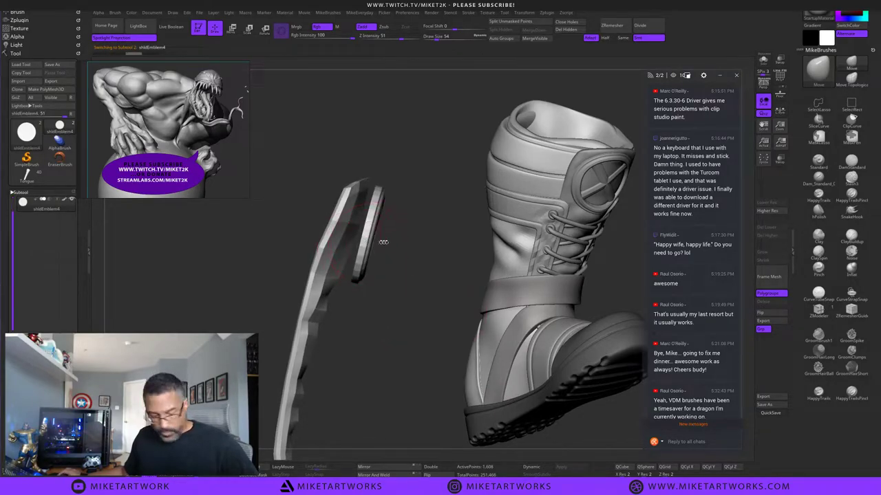
pyautogui.press('w')
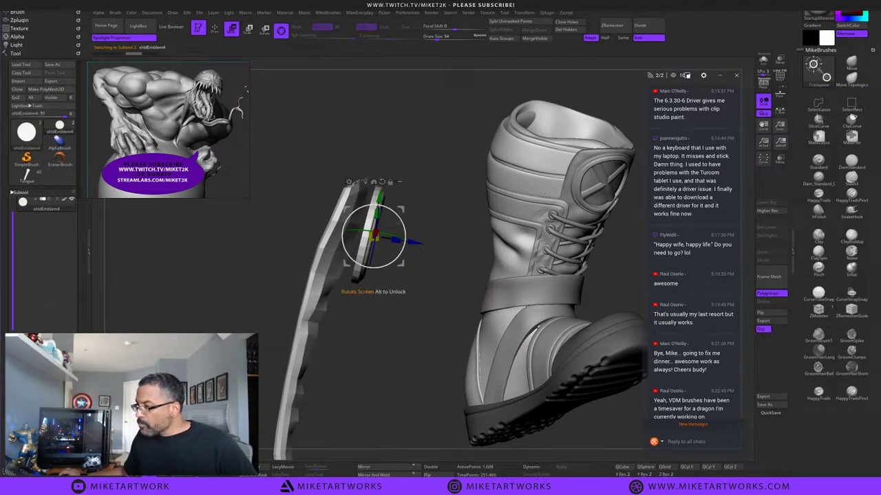
pyautogui.moveTo(399, 220); pyautogui.dragTo(405, 233)
pyautogui.moveTo(449, 295); pyautogui.dragTo(423, 252)
# Enable dynamic subdivision on the emblem, always accepting auto-activation, and apply it as real geometry.
pyautogui.press('q')
pyautogui.press('d')
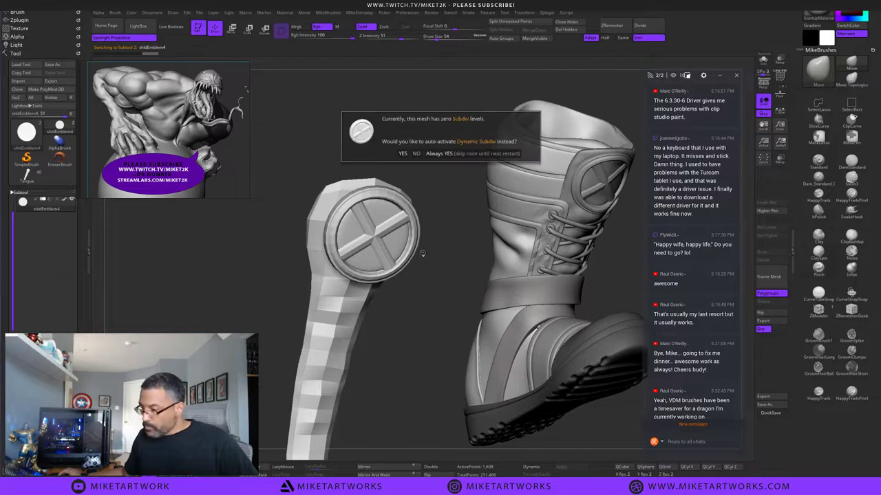
pyautogui.click(439, 152)
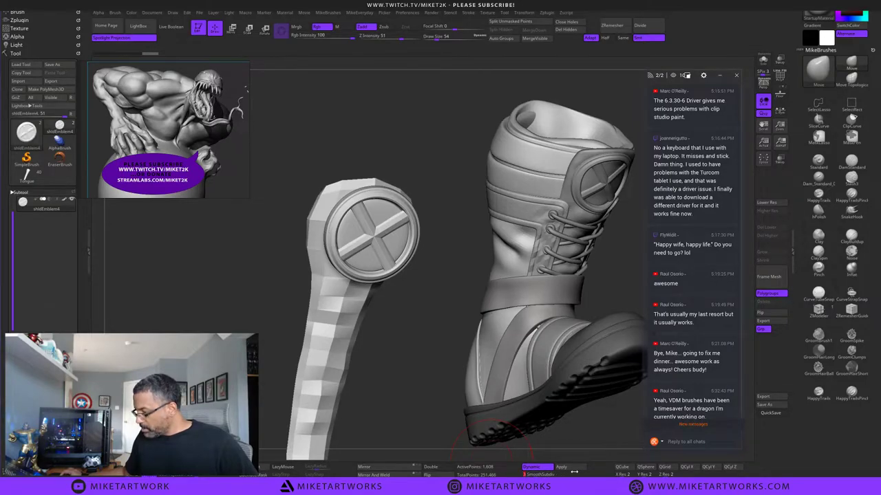
pyautogui.click(562, 467)
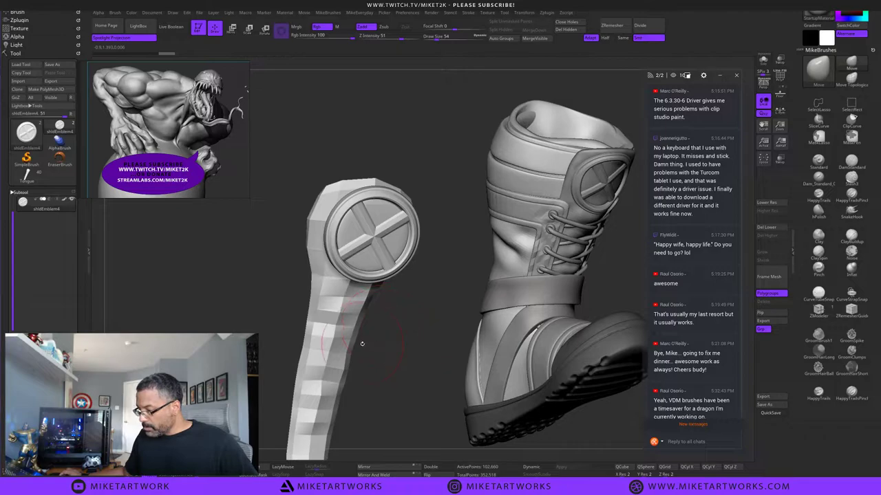
# Select the Tongue1 subtool and raise it back to its highest subdivision level.
pyautogui.keyDown('alt'); pyautogui.click(339, 340); pyautogui.keyUp('alt')
pyautogui.press('d')
pyautogui.press('d')
pyautogui.press('d')
pyautogui.press('d')
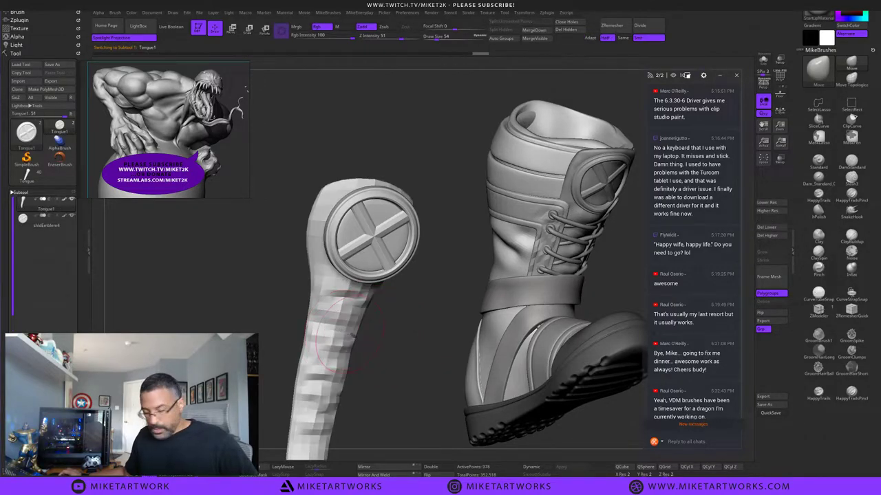
pyautogui.moveTo(419, 339); pyautogui.dragTo(421, 320)
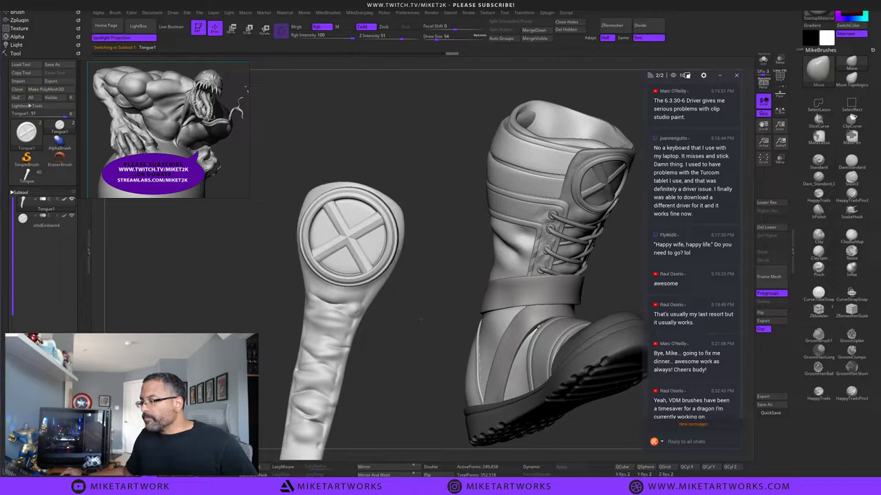
# Choose the MatchMaker brush from the sculpting brushes.
pyautogui.press('b')
pyautogui.press('m')
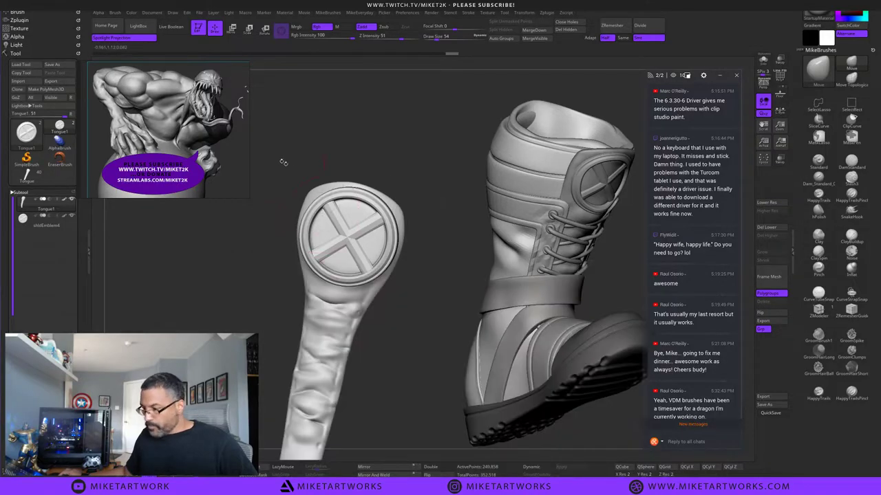
pyautogui.press('b')
pyautogui.press('m')
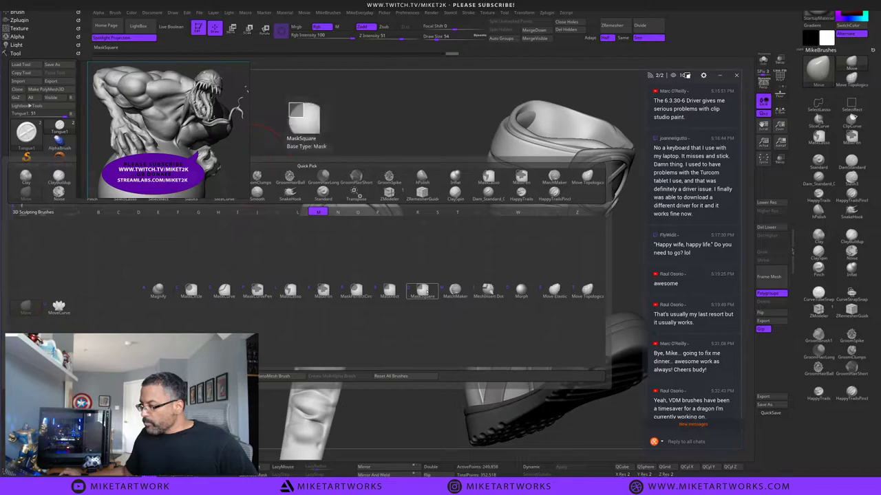
pyautogui.click(454, 291)
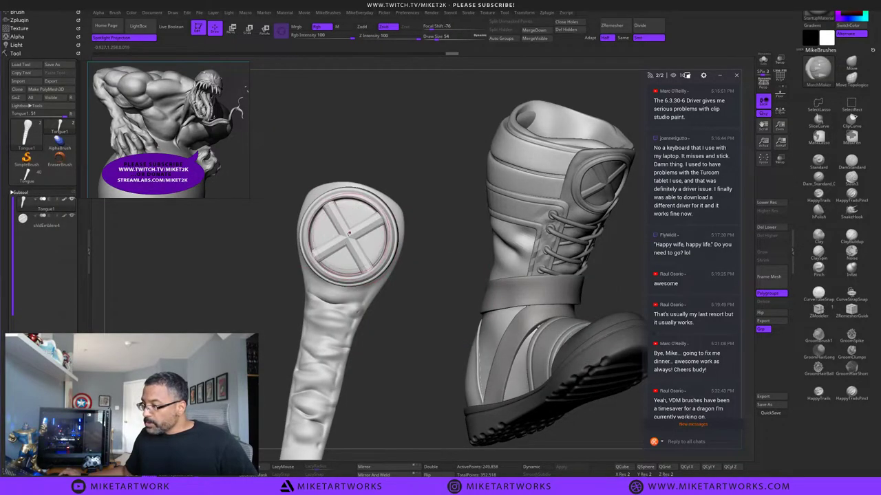
# Select the shldEmblem4 subtool and rotate and move it with the gizmo to line it up with the tongue's upper end.
pyautogui.click(58, 224)
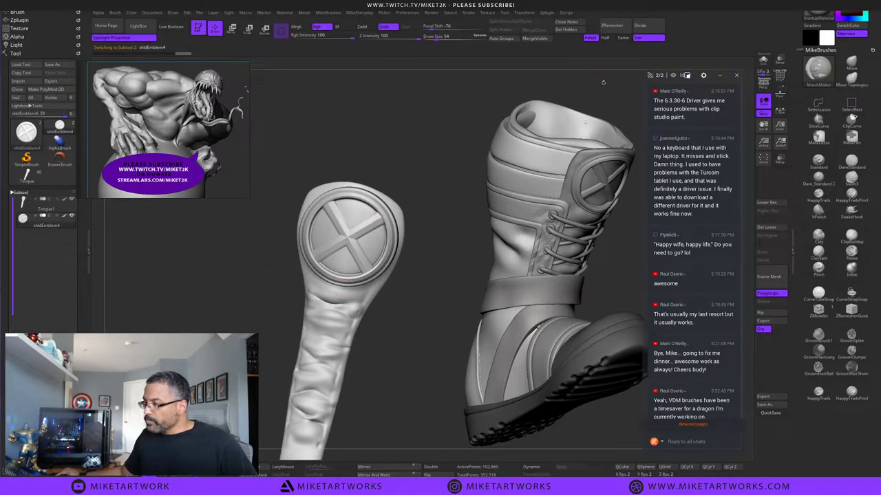
pyautogui.moveTo(473, 144); pyautogui.dragTo(462, 196)
pyautogui.press('w')
pyautogui.moveTo(418, 286); pyautogui.dragTo(425, 242)
pyautogui.moveTo(425, 205); pyautogui.dragTo(427, 274)
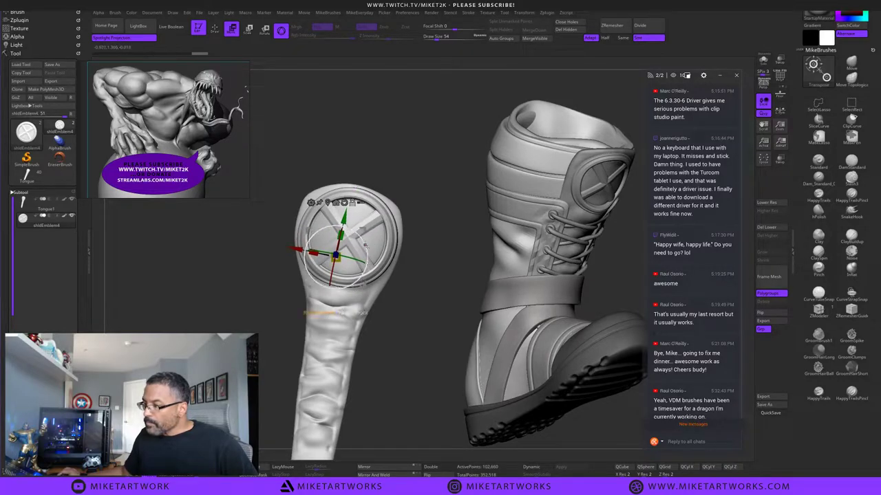
pyautogui.moveTo(417, 275); pyautogui.dragTo(406, 350)
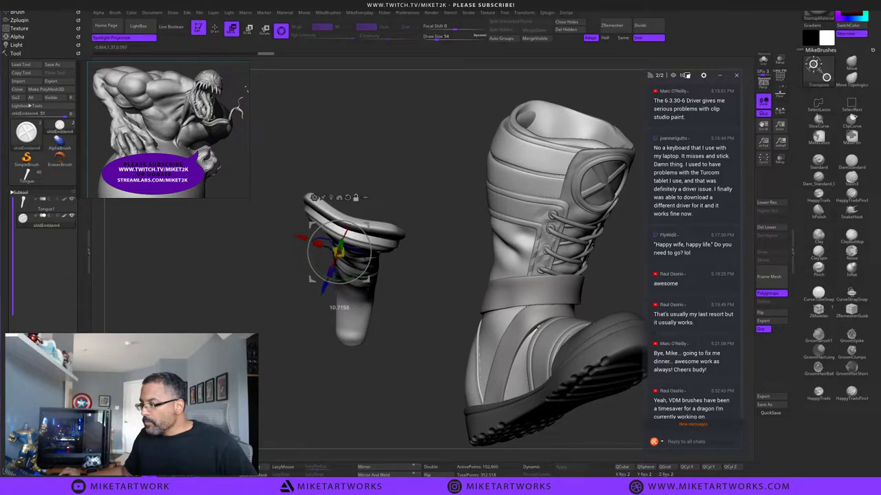
pyautogui.moveTo(369, 225); pyautogui.dragTo(339, 195)
pyautogui.moveTo(327, 247); pyautogui.dragTo(331, 246)
pyautogui.moveTo(449, 205); pyautogui.dragTo(460, 252)
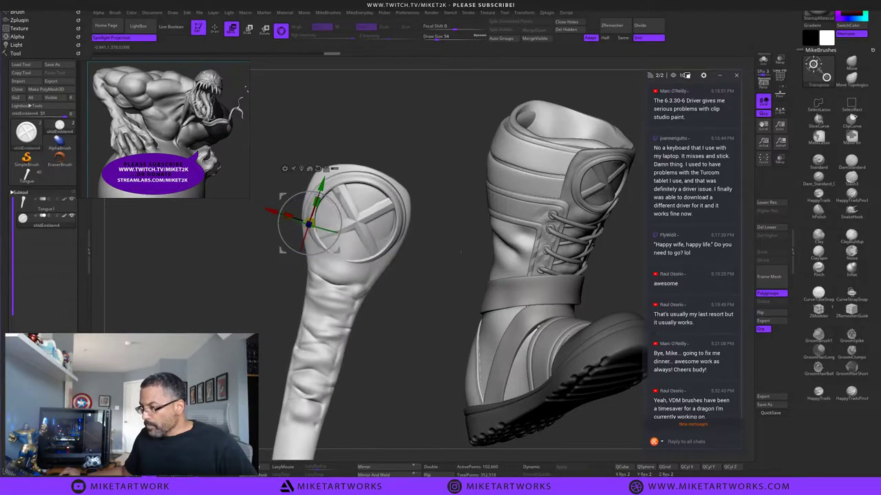
pyautogui.moveTo(417, 311); pyautogui.dragTo(420, 294)
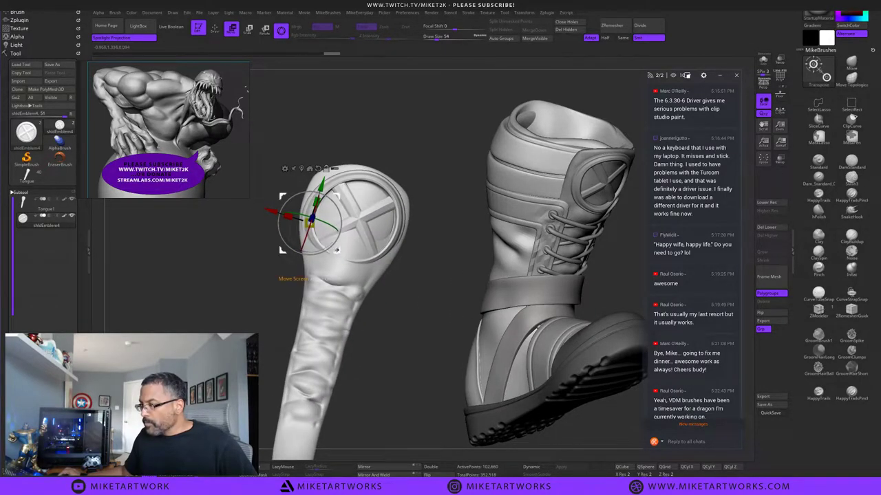
# Relocate the gizmo pivot to the emblem's upper edge and adjust the emblem so it sits on the tongue's surface.
pyautogui.keyDown('alt'); pyautogui.moveTo(337, 250); pyautogui.dragTo(397, 212); pyautogui.keyUp('alt')
pyautogui.moveTo(431, 269); pyautogui.dragTo(428, 266)
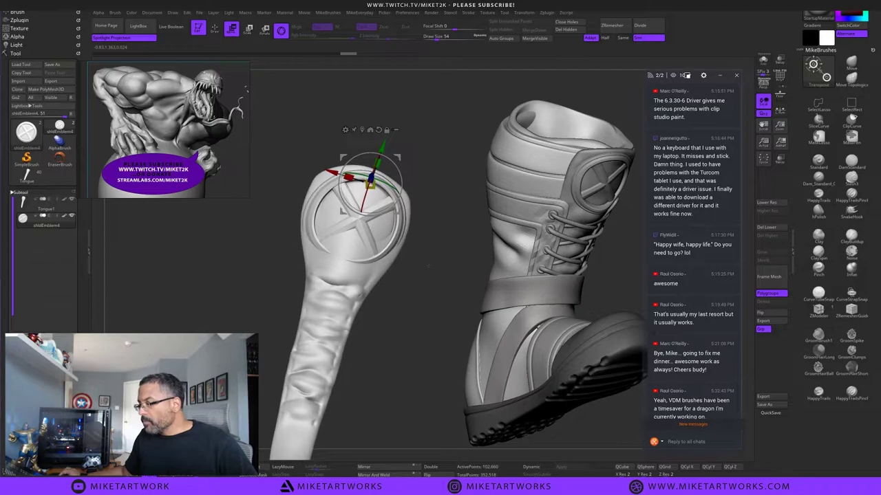
pyautogui.moveTo(363, 201); pyautogui.dragTo(365, 197)
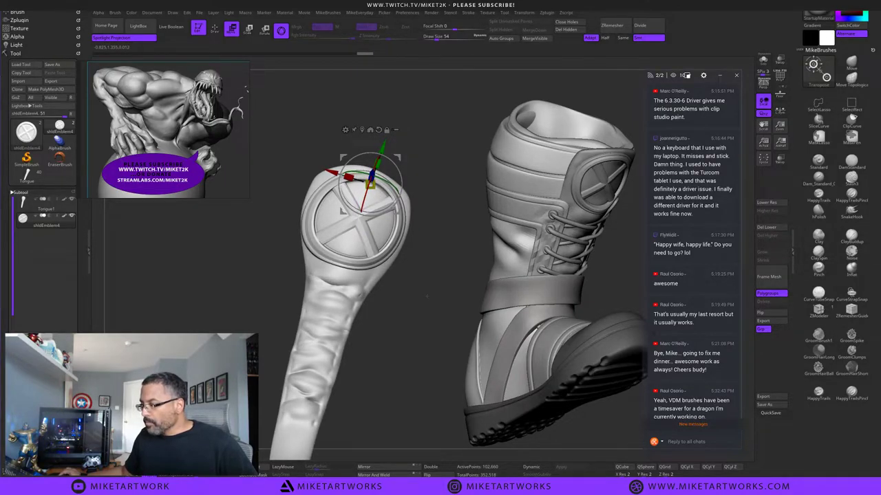
# Turn on the polyframe display for the emblem and return to draw mode.
pyautogui.press('space')
pyautogui.click(431, 372)
pyautogui.moveTo(440, 310); pyautogui.dragTo(457, 302)
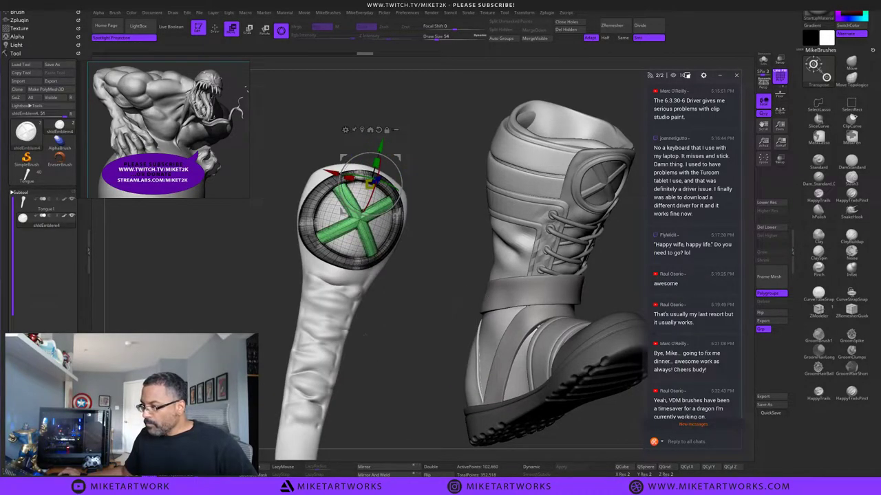
pyautogui.press('q')
pyautogui.moveTo(381, 338); pyautogui.dragTo(412, 315)
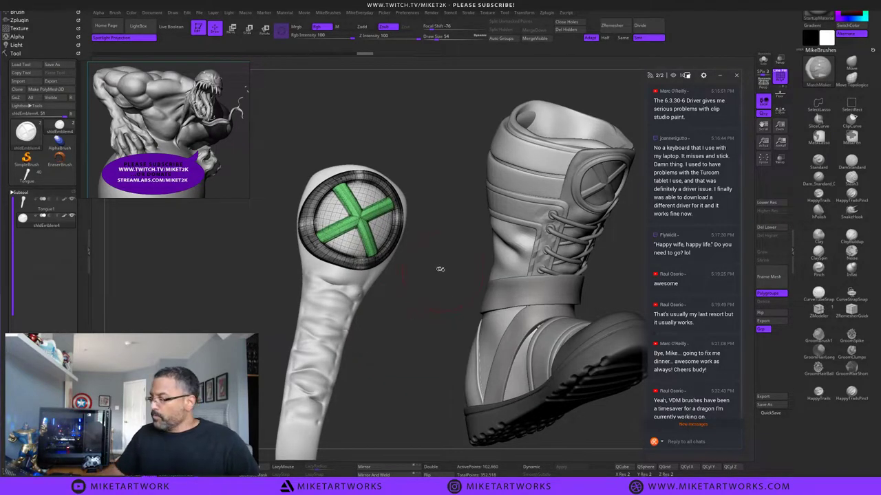
pyautogui.moveTo(438, 269); pyautogui.dragTo(434, 259)
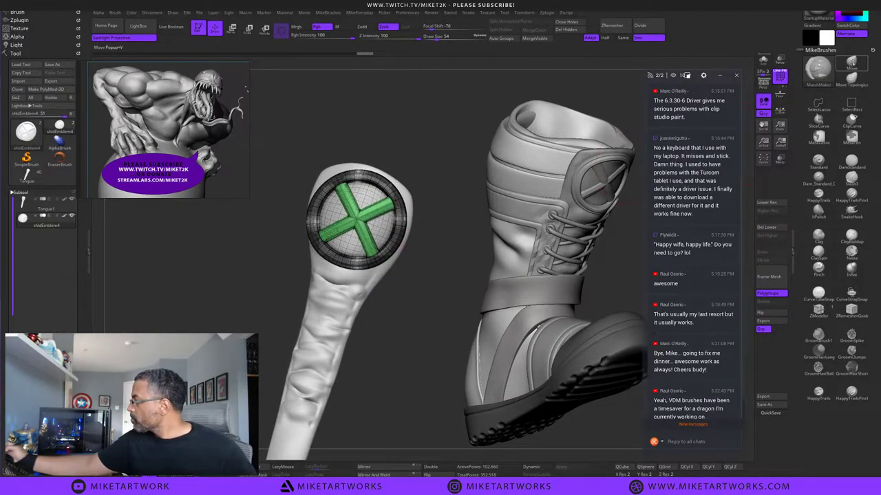
# Choose the Move brush, set the draw size to 90, and lower the emblem to its lowest subdivision level.
pyautogui.click(851, 64)
pyautogui.moveTo(427, 306); pyautogui.dragTo(428, 288)
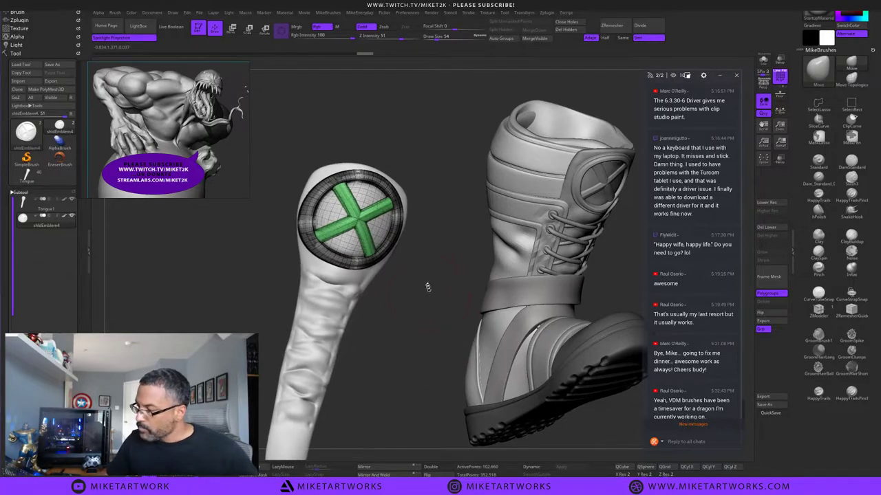
pyautogui.press('s')
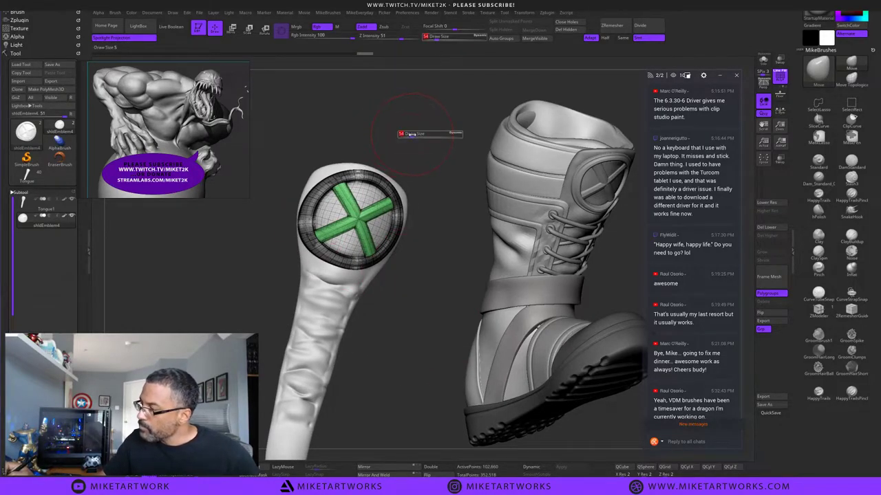
pyautogui.moveTo(414, 135); pyautogui.dragTo(416, 137)
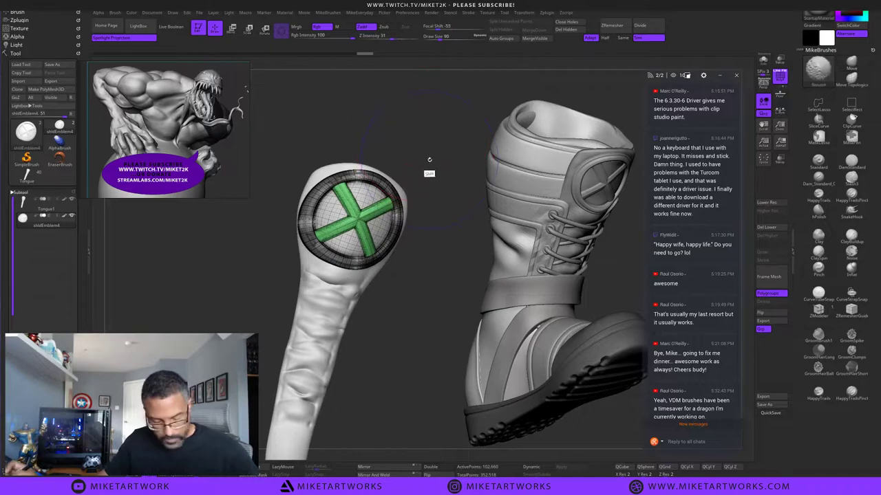
pyautogui.hotkey('shift', 'd')
pyautogui.hotkey('shift', 'd')
pyautogui.hotkey('shift', 'd')
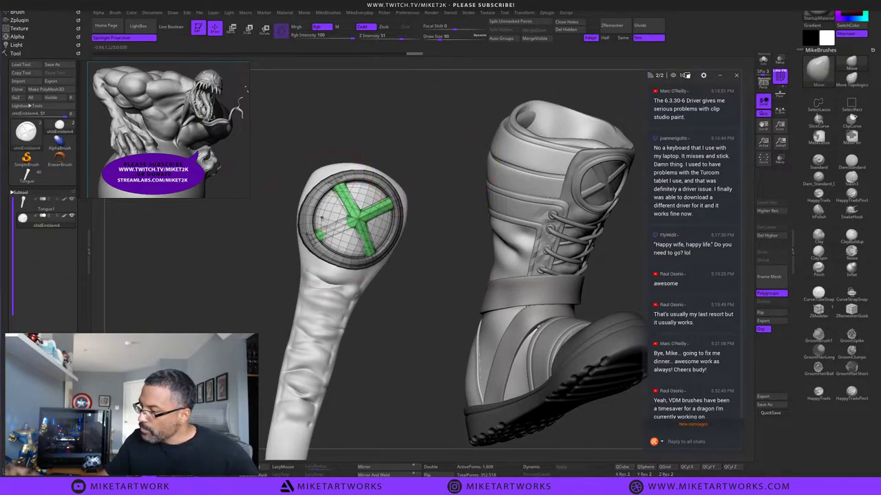
# Try to bend the emblem's rim around the tongue with the Move brush, undoing the last stroke.
pyautogui.moveTo(377, 142)
pyautogui.mouseDown()
pyautogui.moveTo(409, 142)
pyautogui.moveTo(385, 143)
pyautogui.mouseUp()
pyautogui.moveTo(296, 225); pyautogui.dragTo(303, 223)
pyautogui.moveTo(427, 273); pyautogui.dragTo(403, 278)
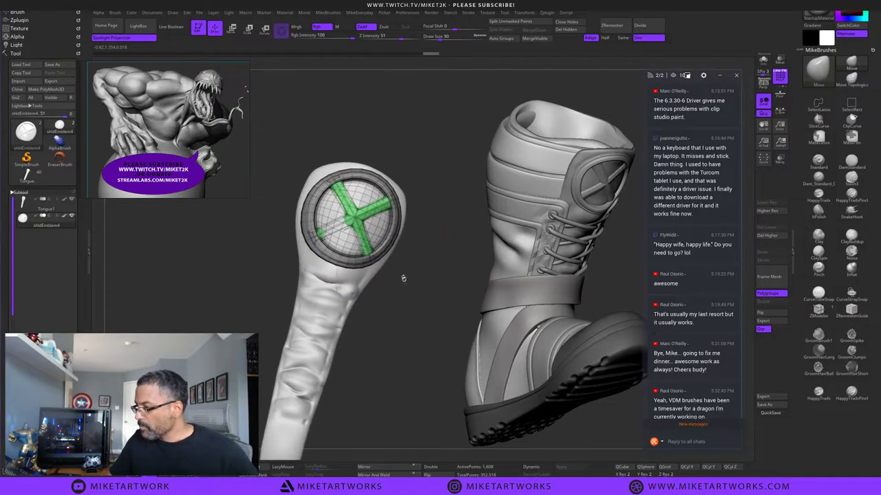
pyautogui.keyDown('alt'); pyautogui.moveTo(341, 231); pyautogui.dragTo(343, 226); pyautogui.keyUp('alt')
pyautogui.hotkey('ctrl', 'z')
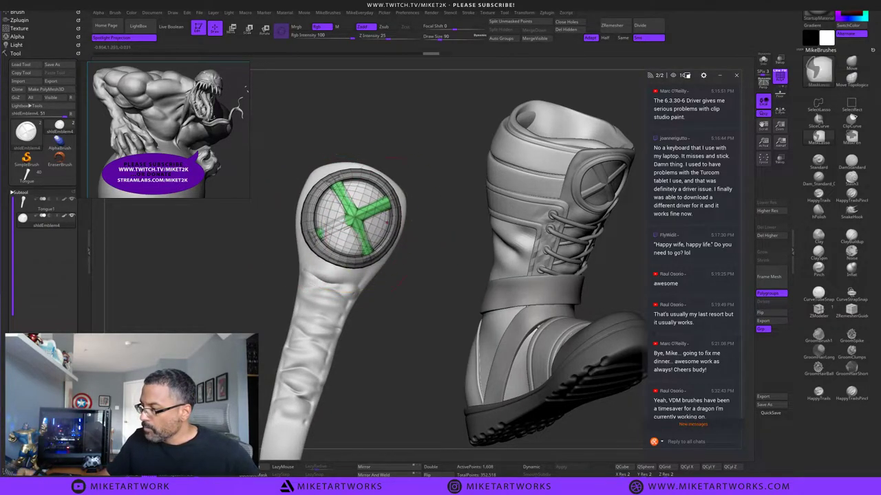
pyautogui.moveTo(408, 274)
pyautogui.mouseDown()
pyautogui.moveTo(433, 283)
pyautogui.moveTo(403, 252)
pyautogui.moveTo(394, 258)
pyautogui.mouseUp()
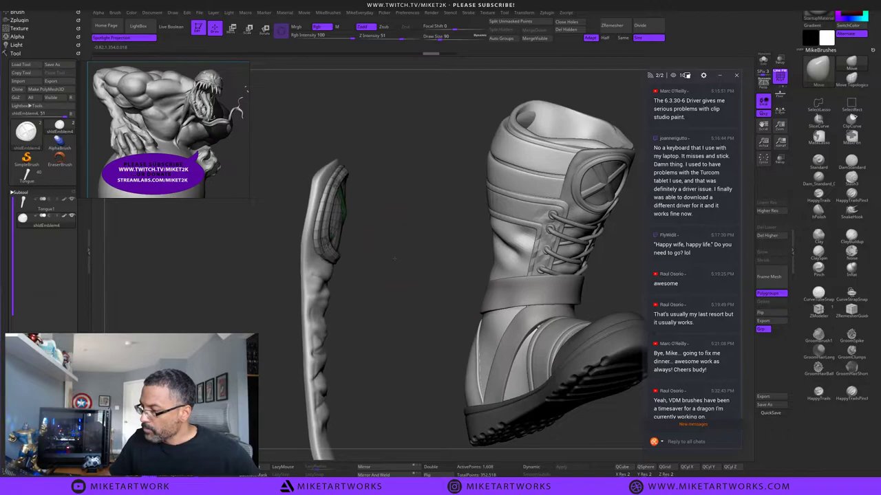
# Center the gizmo on the emblem, shift it slightly off the tongue, and return to the Move brush.
pyautogui.press('w')
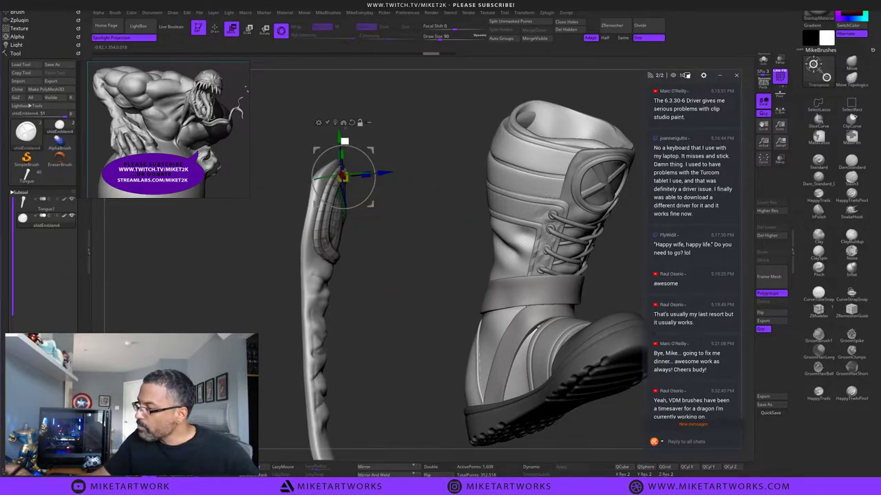
pyautogui.click(360, 123)
pyautogui.click(335, 123)
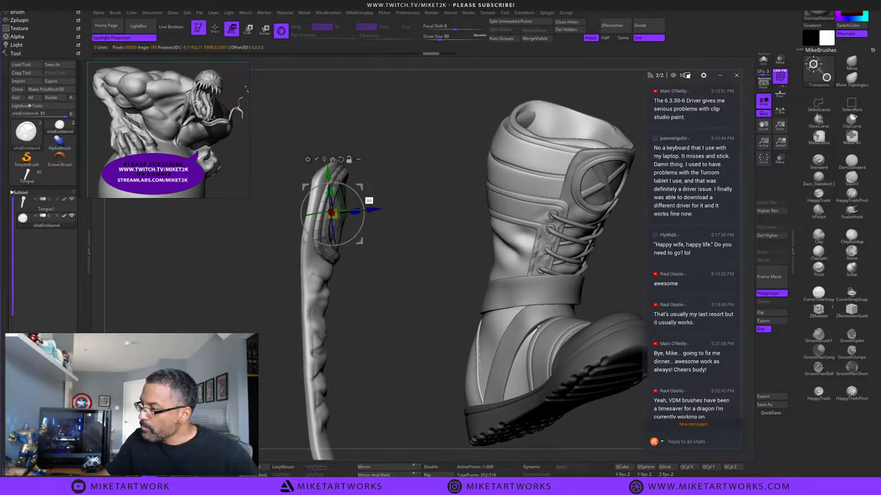
pyautogui.keyDown('alt'); pyautogui.click(341, 159); pyautogui.keyUp('alt')
pyautogui.moveTo(382, 238)
pyautogui.mouseDown()
pyautogui.moveTo(350, 243)
pyautogui.moveTo(393, 248)
pyautogui.moveTo(395, 239)
pyautogui.mouseUp()
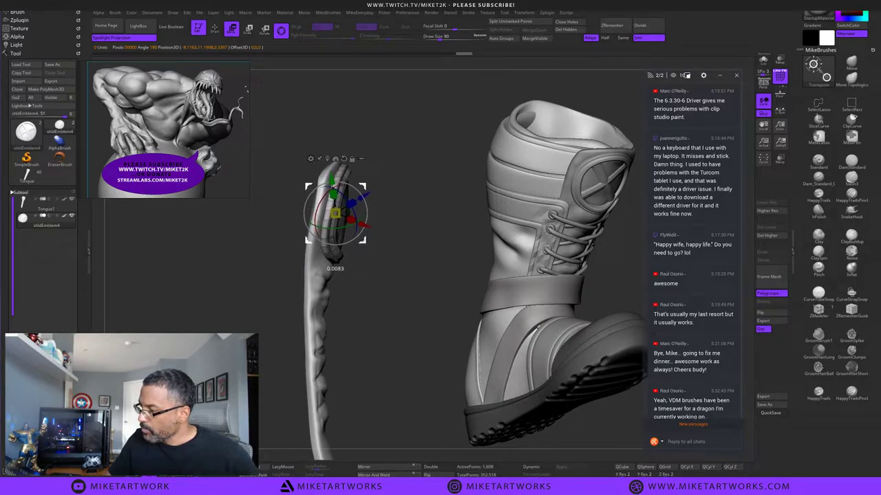
pyautogui.press('q')
pyautogui.press('space')
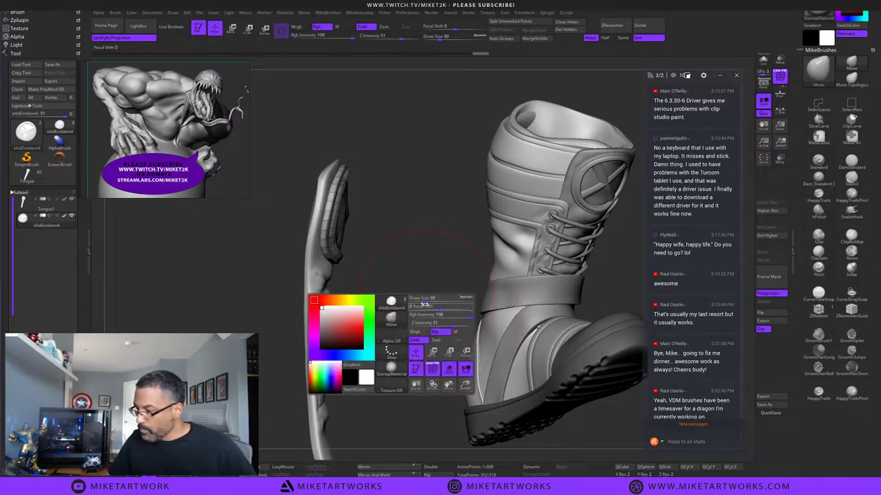
pyautogui.moveTo(462, 321)
pyautogui.mouseDown()
pyautogui.moveTo(420, 300)
pyautogui.moveTo(413, 225)
pyautogui.moveTo(388, 242)
pyautogui.mouseUp()
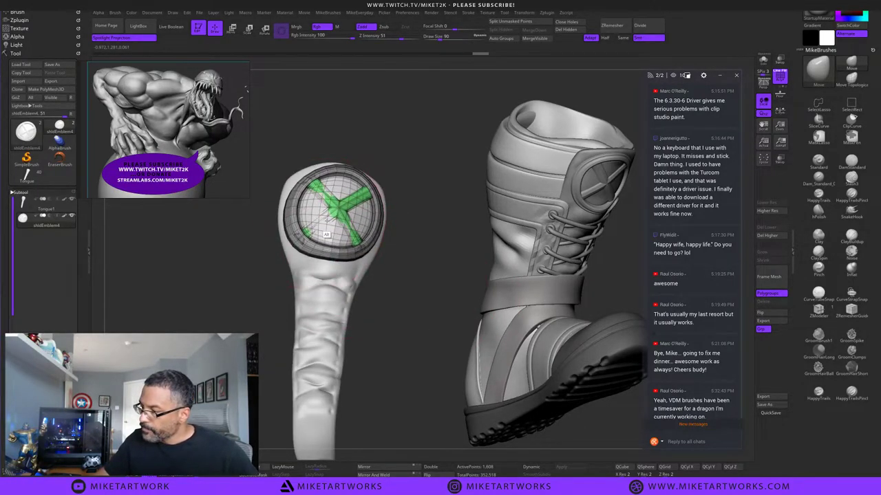
# Undo the recent gizmo shift and Move brush edits to restore the emblem's round shape.
pyautogui.hotkey('ctrl', 'z')
pyautogui.hotkey('ctrl', 'z')
pyautogui.hotkey('ctrl', 'z')
pyautogui.hotkey('ctrl', 'z')
pyautogui.hotkey('ctrl', 'z')
pyautogui.hotkey('ctrl', 'z')
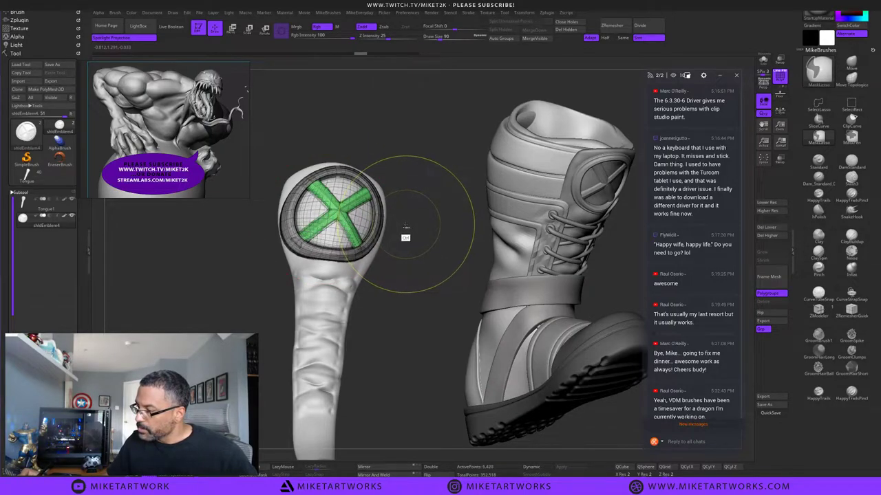
pyautogui.hotkey('ctrl', 'z')
pyautogui.hotkey('ctrl', 'z')
pyautogui.moveTo(410, 251); pyautogui.dragTo(415, 245)
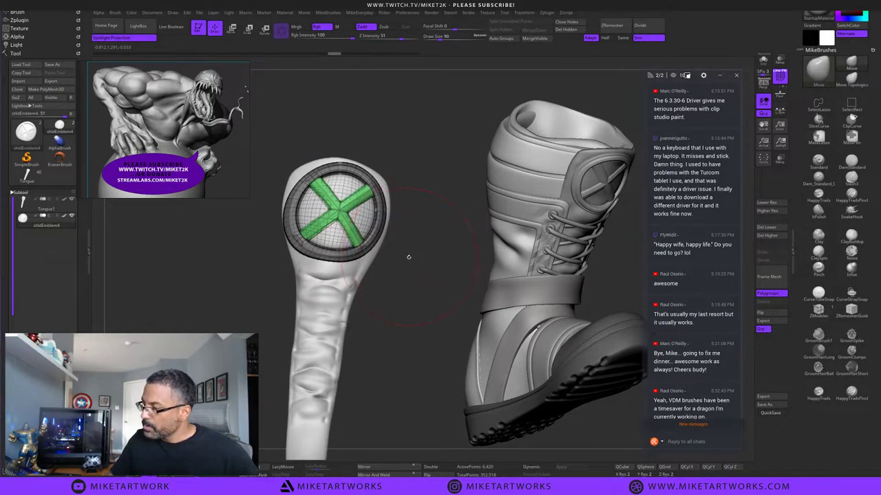
# Make the whole emblem one polygroup and bend it with the Move brush to the tongue's curve, undoing the last stroke.
pyautogui.hotkey('ctrl', 'w')
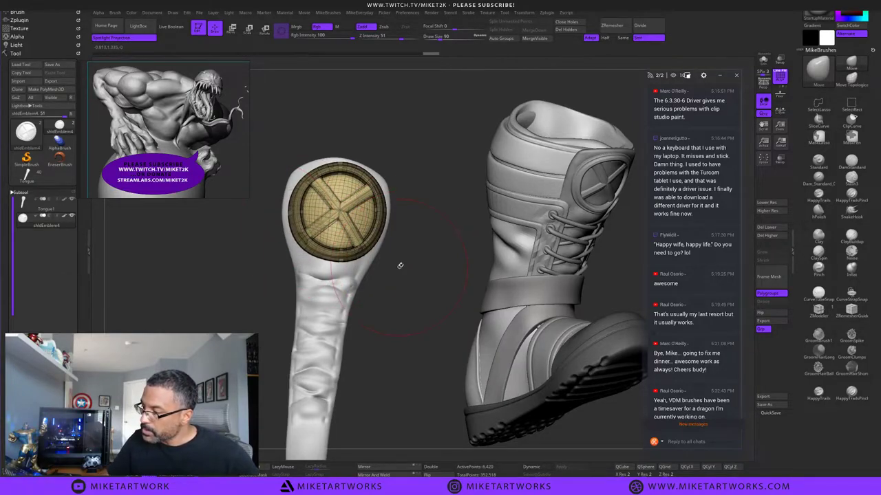
pyautogui.moveTo(400, 265); pyautogui.dragTo(440, 259)
pyautogui.moveTo(382, 244); pyautogui.dragTo(409, 249)
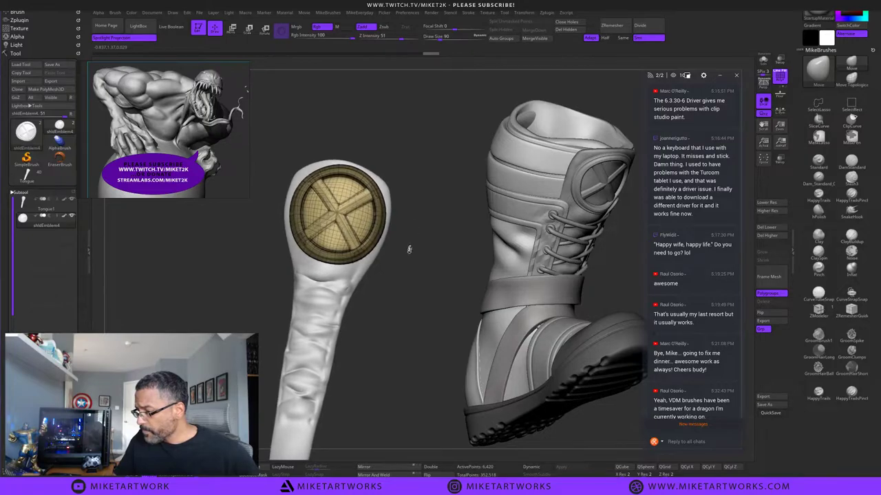
pyautogui.moveTo(409, 340); pyautogui.dragTo(377, 273)
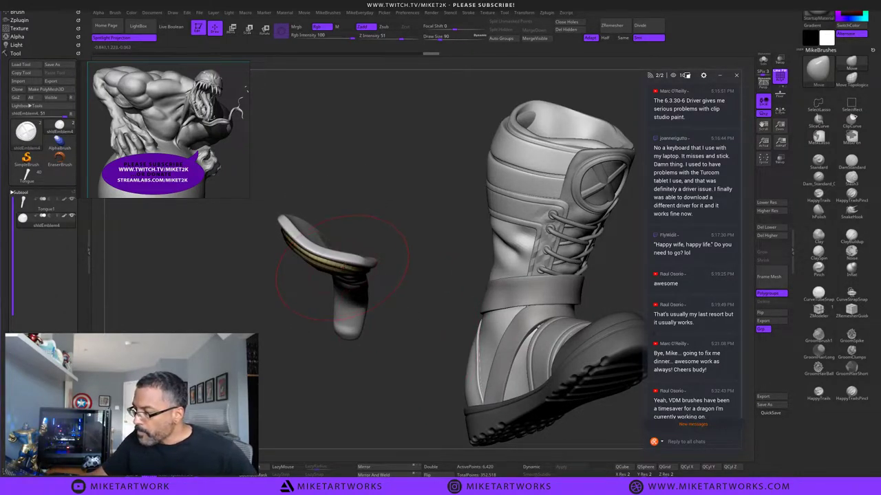
pyautogui.moveTo(344, 263); pyautogui.dragTo(423, 194)
pyautogui.keyDown('alt'); pyautogui.moveTo(313, 382); pyautogui.dragTo(402, 200); pyautogui.keyUp('alt')
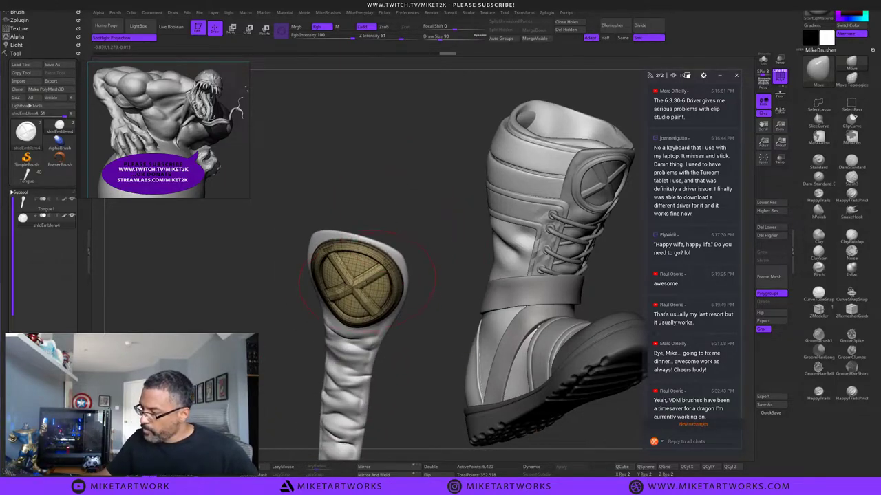
pyautogui.moveTo(479, 273)
pyautogui.mouseDown()
pyautogui.moveTo(378, 289)
pyautogui.moveTo(427, 257)
pyautogui.moveTo(432, 224)
pyautogui.moveTo(428, 233)
pyautogui.moveTo(438, 225)
pyautogui.mouseUp()
pyautogui.hotkey('ctrl', 'z')
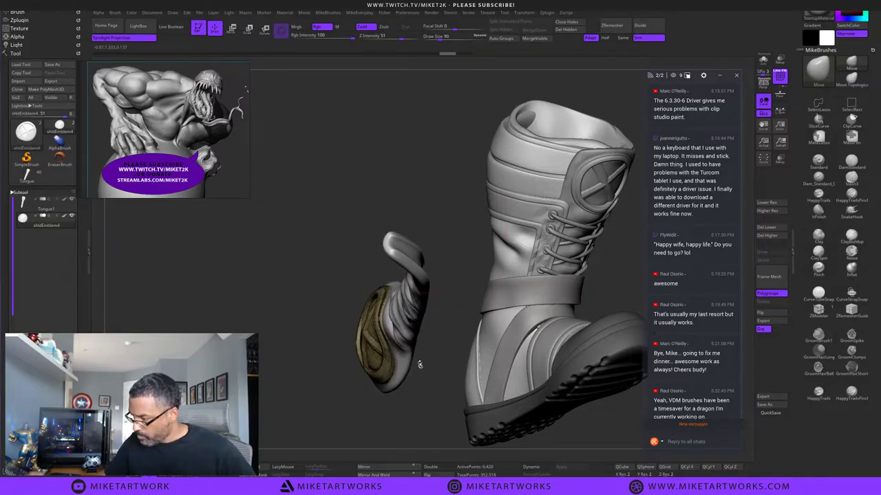
# Set the draw size to 57 and refine the emblem's rim against the tongue with the Move brush.
pyautogui.moveTo(418, 362); pyautogui.dragTo(417, 410)
pyautogui.press('s')
pyautogui.moveTo(430, 336)
pyautogui.mouseDown()
pyautogui.moveTo(416, 335)
pyautogui.moveTo(427, 338)
pyautogui.mouseUp()
pyautogui.moveTo(427, 337)
pyautogui.mouseDown()
pyautogui.moveTo(454, 323)
pyautogui.moveTo(445, 321)
pyautogui.mouseUp()
pyautogui.moveTo(435, 390)
pyautogui.mouseDown()
pyautogui.moveTo(447, 393)
pyautogui.moveTo(409, 376)
pyautogui.mouseUp()
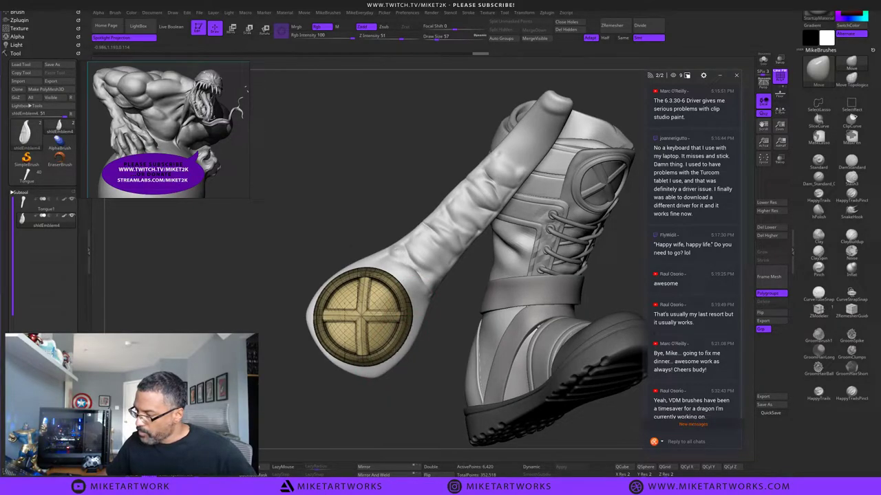
pyautogui.moveTo(422, 374); pyautogui.dragTo(411, 315)
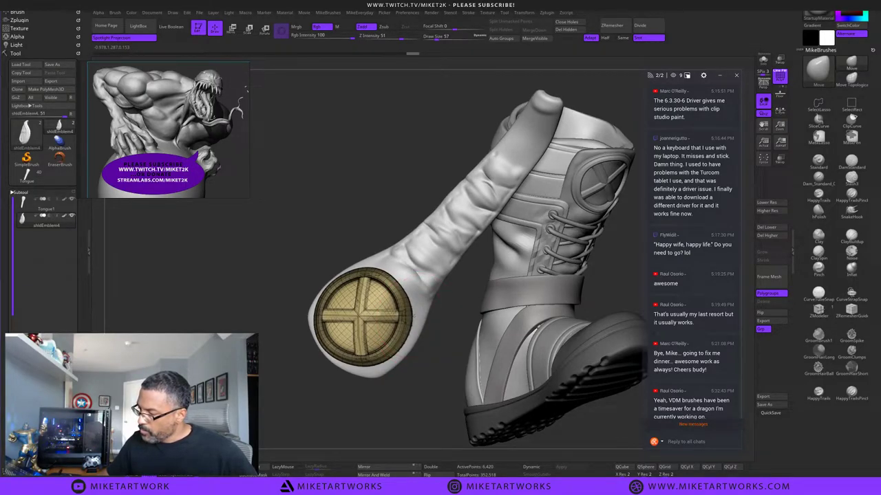
pyautogui.moveTo(366, 252)
pyautogui.keyDown('ctrl'); pyautogui.mouseDown()
pyautogui.moveTo(391, 278)
pyautogui.moveTo(398, 304)
pyautogui.moveTo(339, 379)
pyautogui.moveTo(302, 253)
pyautogui.mouseUp(); pyautogui.keyUp('ctrl')
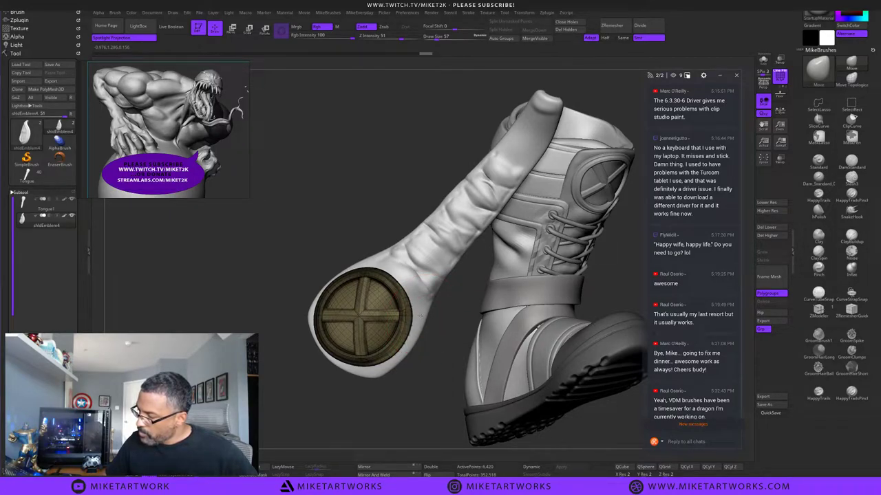
pyautogui.moveTo(438, 382); pyautogui.dragTo(433, 205)
# Turn off the polyframe display and raise the emblem back to its highest subdivision level.
pyautogui.rightClick(442, 317)
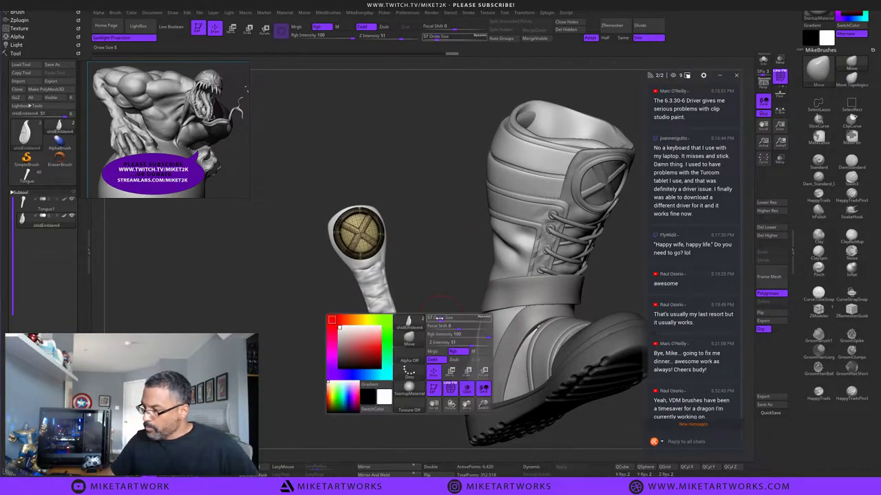
pyautogui.click(452, 390)
pyautogui.moveTo(435, 328); pyautogui.dragTo(438, 366)
pyautogui.press('d')
pyautogui.press('d')
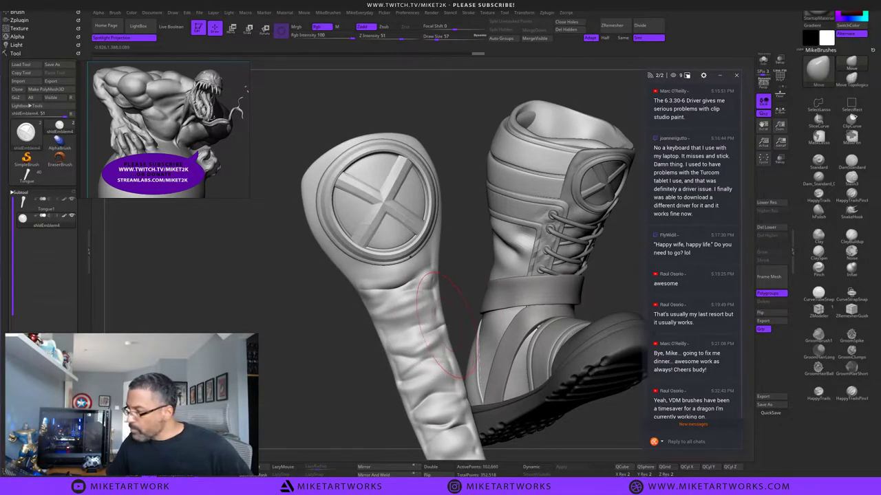
pyautogui.moveTo(365, 404); pyautogui.dragTo(356, 402)
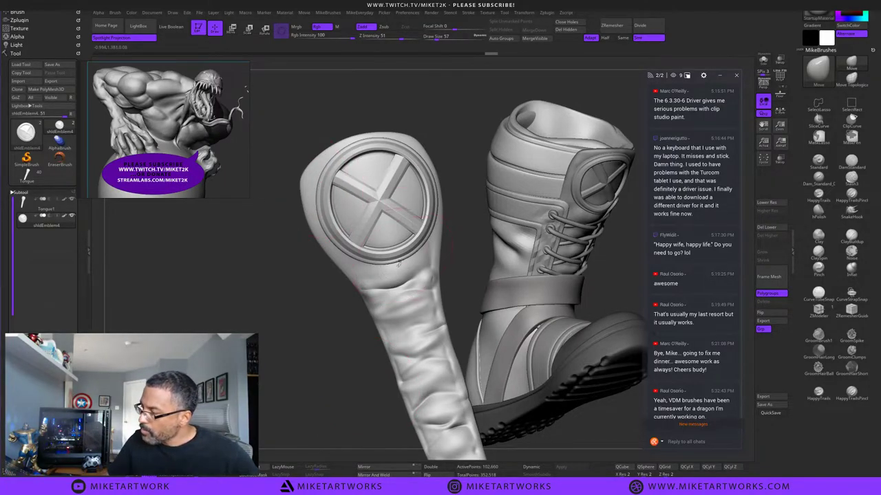
# Copy the bent emblem subtool, switch to the full character tool and paste it in place of the flat boot emblem.
pyautogui.moveTo(358, 374); pyautogui.dragTo(357, 398)
pyautogui.keyDown('alt'); pyautogui.moveTo(359, 441); pyautogui.dragTo(308, 451); pyautogui.keyUp('alt')
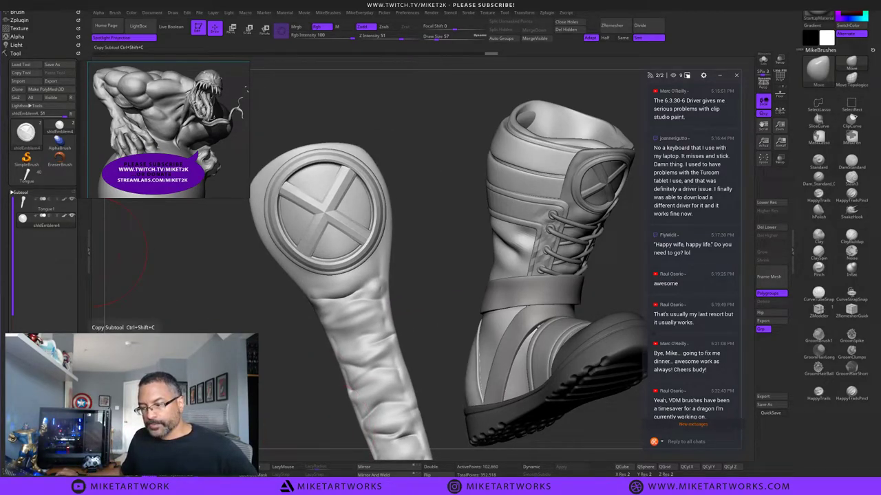
pyautogui.click(28, 177)
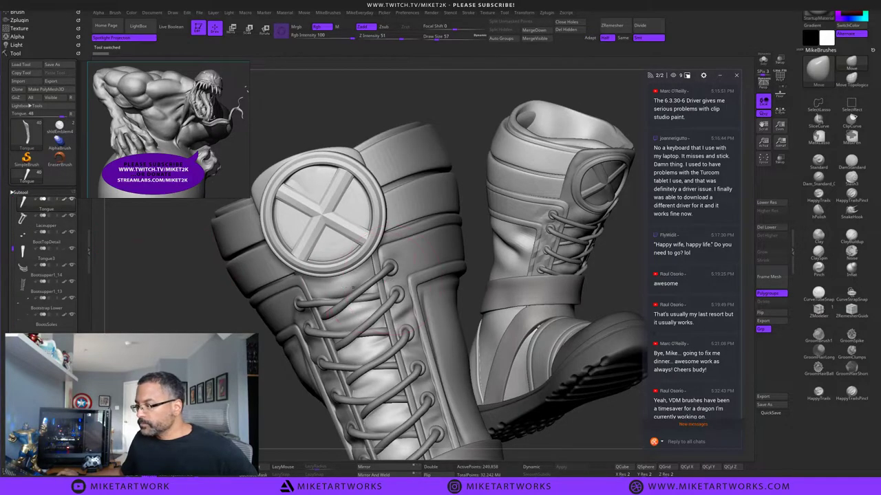
pyautogui.keyDown('alt'); pyautogui.click(317, 226); pyautogui.keyUp('alt')
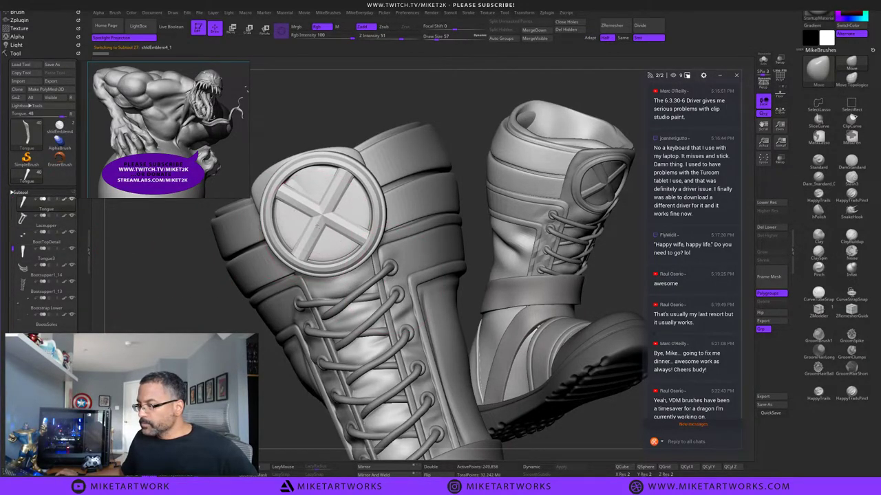
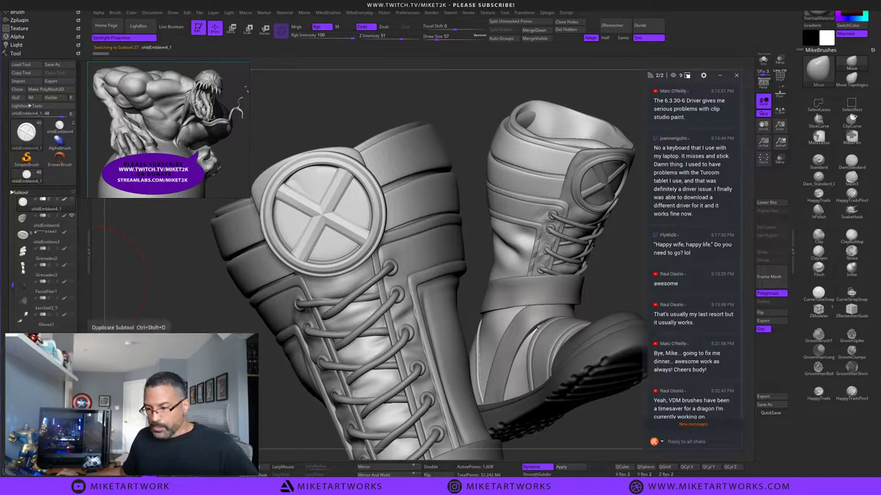
pyautogui.click(62, 357)
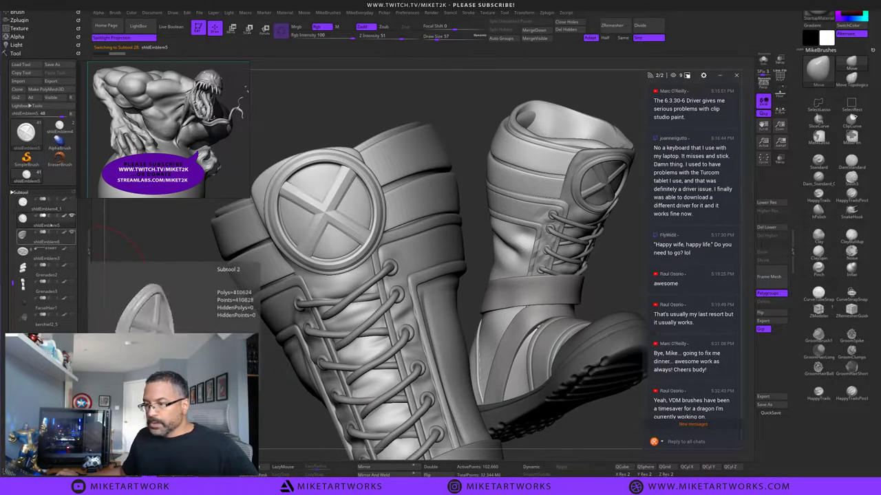
pyautogui.moveTo(251, 372); pyautogui.dragTo(274, 375)
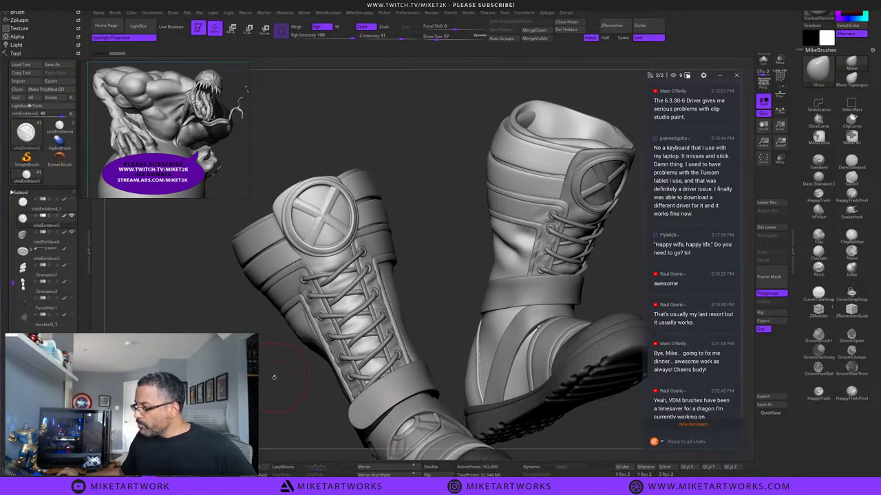
# Center the gizmo on the pasted emblem and scale the emblem down slightly on the boot tongue.
pyautogui.moveTo(437, 220); pyautogui.dragTo(380, 205)
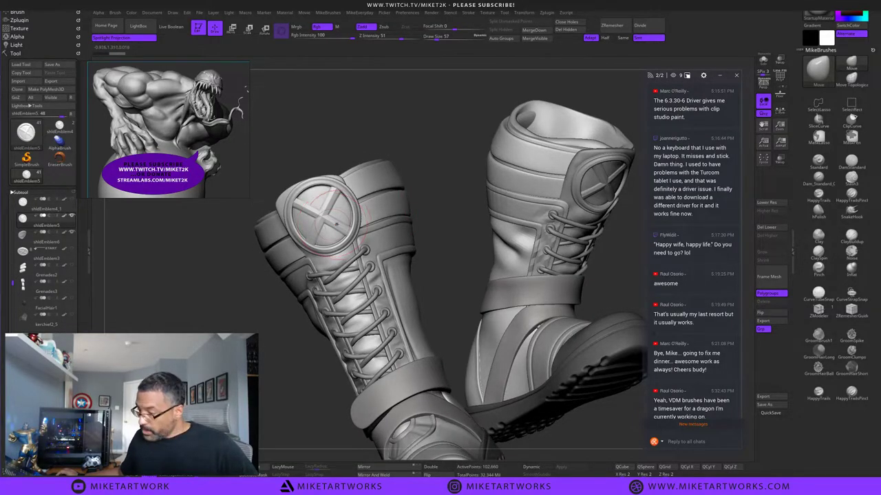
pyautogui.press('w')
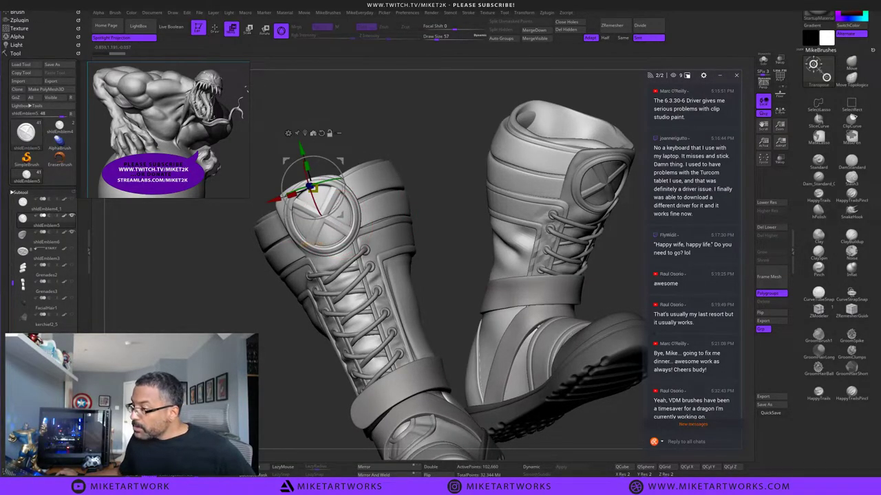
pyautogui.click(305, 133)
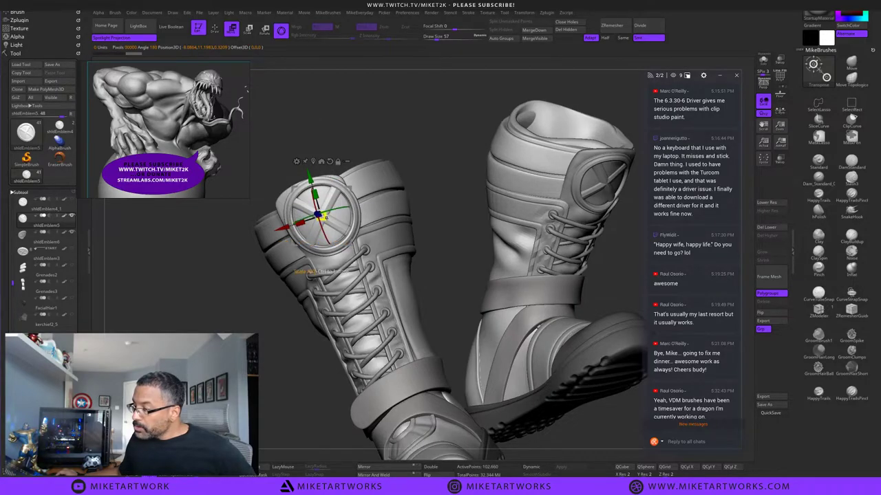
pyautogui.moveTo(326, 218); pyautogui.dragTo(321, 218)
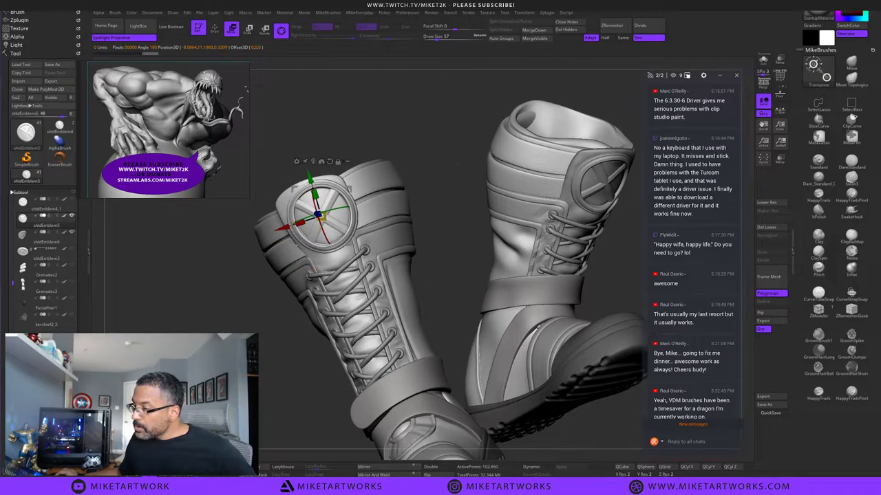
pyautogui.moveTo(242, 241); pyautogui.dragTo(279, 230)
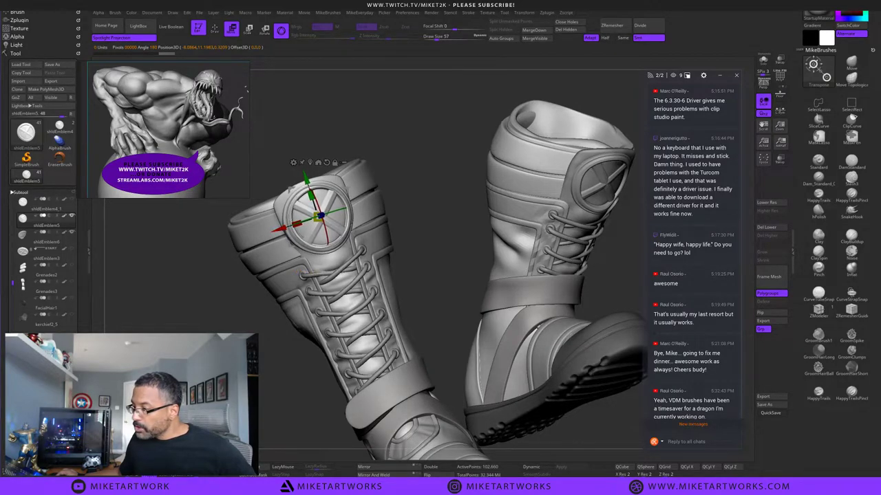
pyautogui.moveTo(429, 221); pyautogui.dragTo(402, 220)
pyautogui.moveTo(417, 232); pyautogui.dragTo(357, 220)
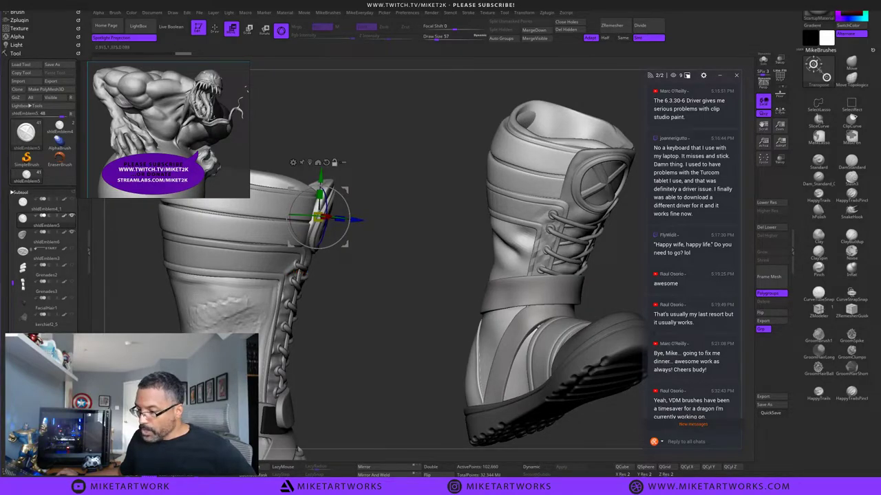
# Select the Bootsupper1_5 subtool and smooth the rough patch on the side of the boot upper.
pyautogui.keyDown('alt'); pyautogui.click(297, 212); pyautogui.keyUp('alt')
pyautogui.press('q')
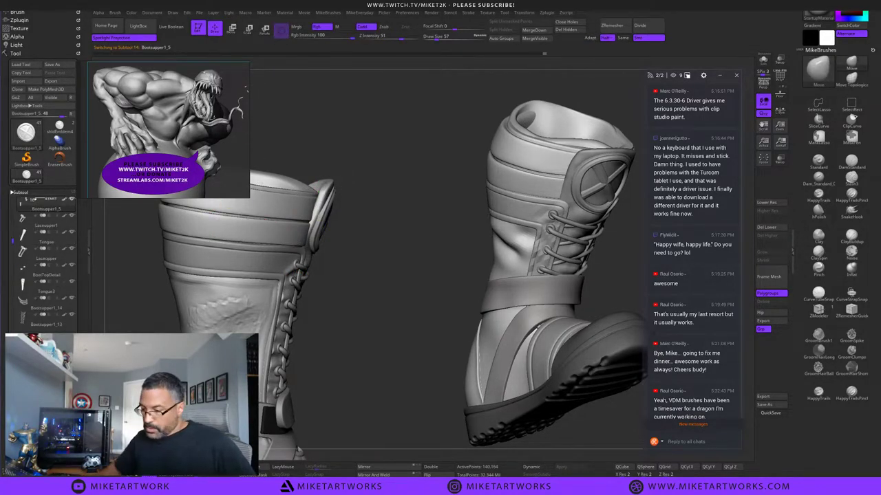
pyautogui.keyDown('alt'); pyautogui.moveTo(333, 335); pyautogui.dragTo(436, 304); pyautogui.keyUp('alt')
pyautogui.moveTo(335, 311)
pyautogui.keyDown('shift'); pyautogui.mouseDown()
pyautogui.moveTo(328, 293)
pyautogui.moveTo(346, 304)
pyautogui.mouseUp(); pyautogui.keyUp('shift')
pyautogui.moveTo(300, 281)
pyautogui.keyDown('shift'); pyautogui.mouseDown()
pyautogui.moveTo(296, 295)
pyautogui.moveTo(303, 294)
pyautogui.mouseUp(); pyautogui.keyUp('shift')
# Select the shldEmblem5 subtool and nudge the emblem's side edge with the Move brush from the front.
pyautogui.moveTo(485, 337); pyautogui.dragTo(434, 331)
pyautogui.keyDown('alt'); pyautogui.moveTo(407, 303); pyautogui.dragTo(449, 399); pyautogui.keyUp('alt')
pyautogui.keyDown('alt'); pyautogui.click(360, 277); pyautogui.keyUp('alt')
pyautogui.keyDown('alt'); pyautogui.moveTo(425, 354); pyautogui.dragTo(429, 396); pyautogui.keyUp('alt')
pyautogui.moveTo(430, 189); pyautogui.dragTo(426, 172)
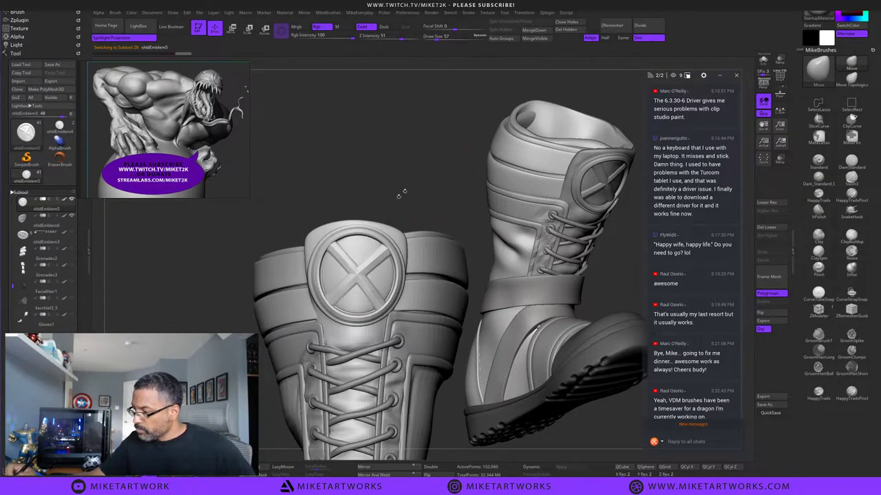
pyautogui.moveTo(307, 283); pyautogui.dragTo(310, 279)
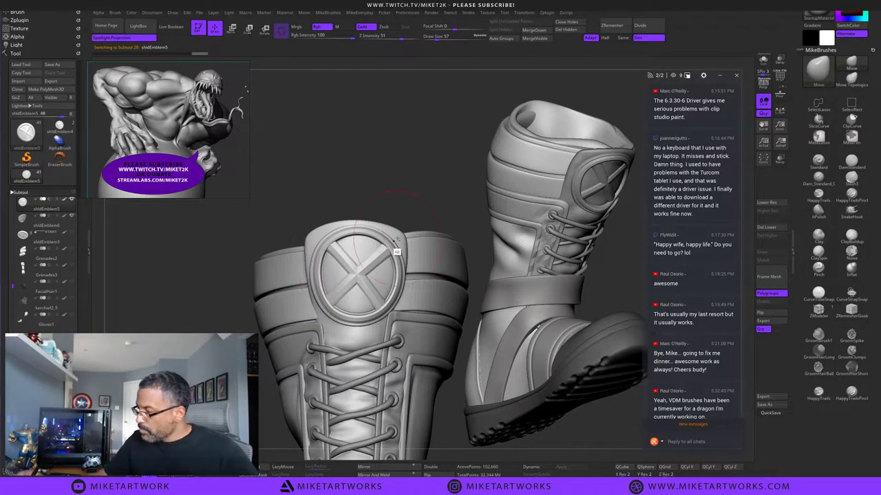
# Select the Tongue subtool and reshape its side edges around the emblem with the Move brush.
pyautogui.keyDown('alt'); pyautogui.click(403, 250); pyautogui.keyUp('alt')
pyautogui.moveTo(436, 202); pyautogui.dragTo(419, 176)
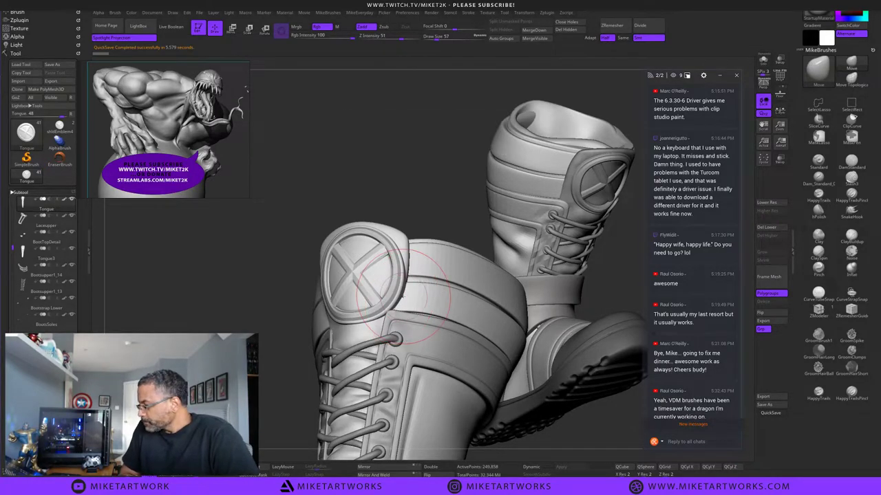
pyautogui.moveTo(457, 193); pyautogui.dragTo(506, 196)
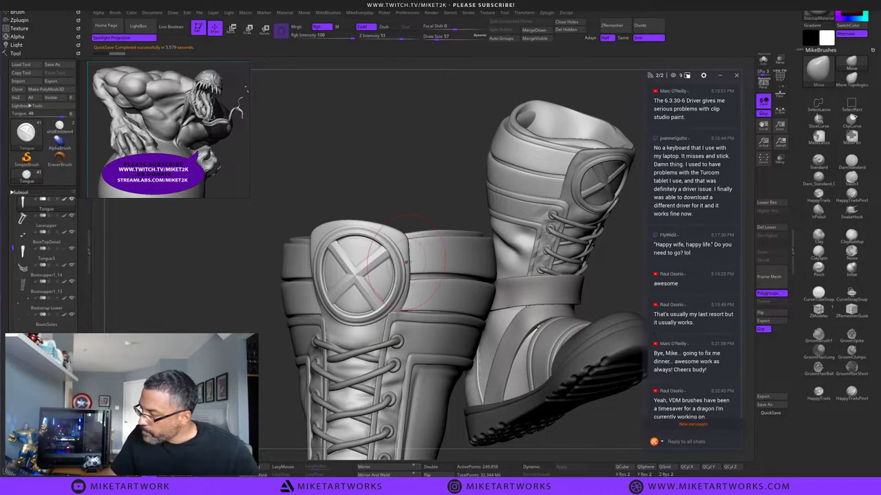
pyautogui.moveTo(406, 189); pyautogui.dragTo(424, 178)
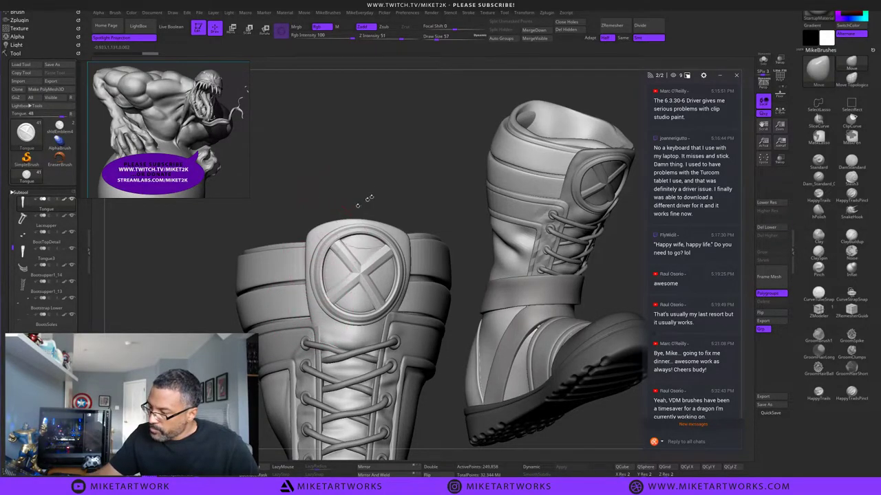
pyautogui.moveTo(387, 171)
pyautogui.mouseDown()
pyautogui.moveTo(415, 172)
pyautogui.moveTo(397, 175)
pyautogui.mouseUp()
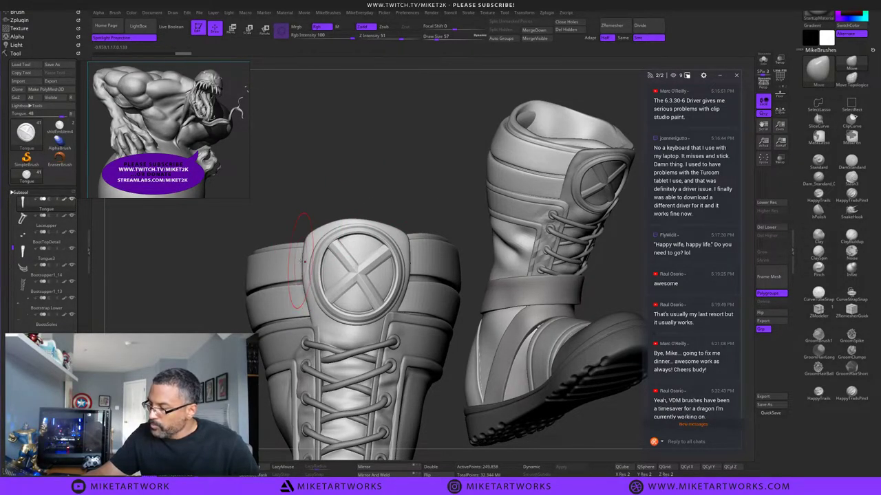
pyautogui.moveTo(417, 179); pyautogui.dragTo(431, 182)
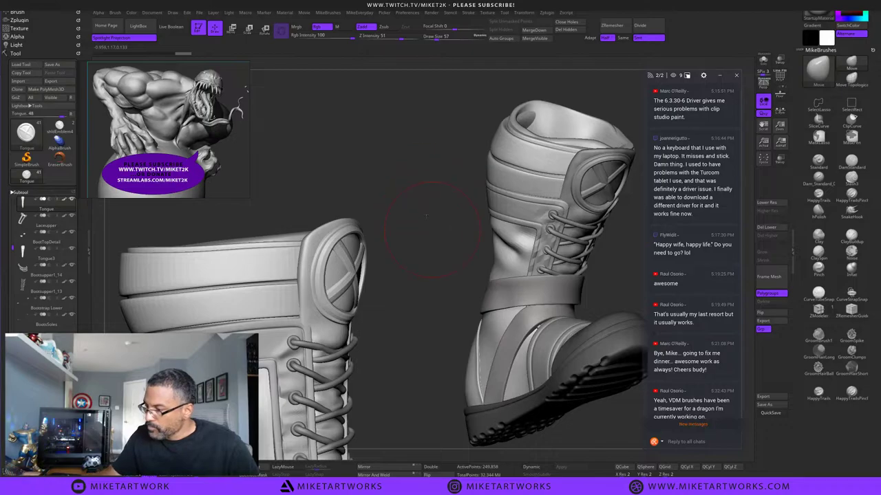
pyautogui.moveTo(427, 217); pyautogui.dragTo(399, 213)
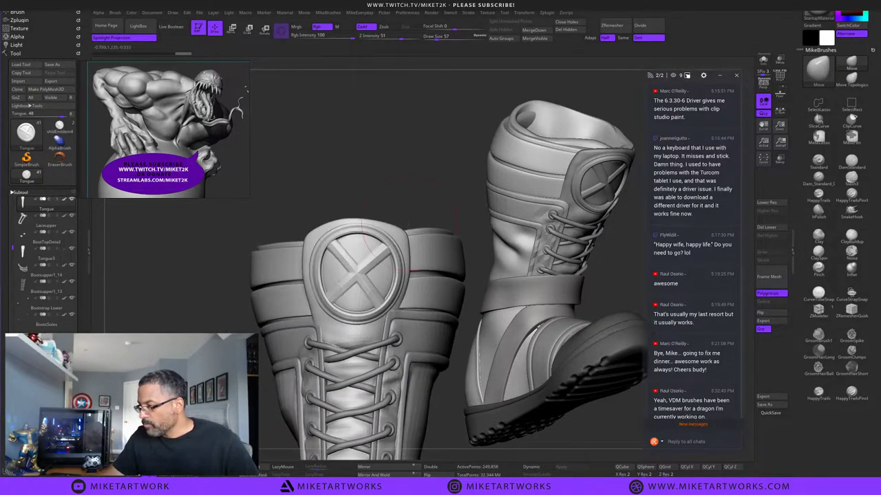
# Set the draw size to 14 and thicken the tongue's border around the emblem with the Inflat brush.
pyautogui.press('s')
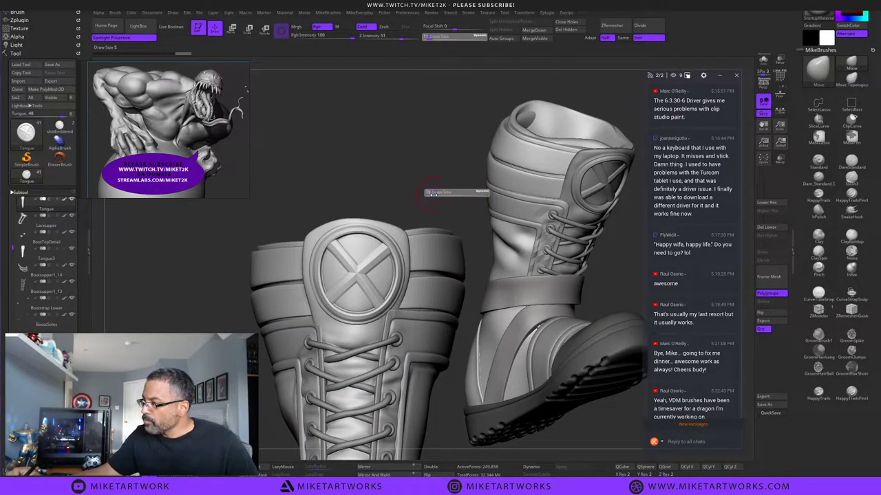
pyautogui.moveTo(434, 195); pyautogui.dragTo(431, 193)
pyautogui.click(851, 270)
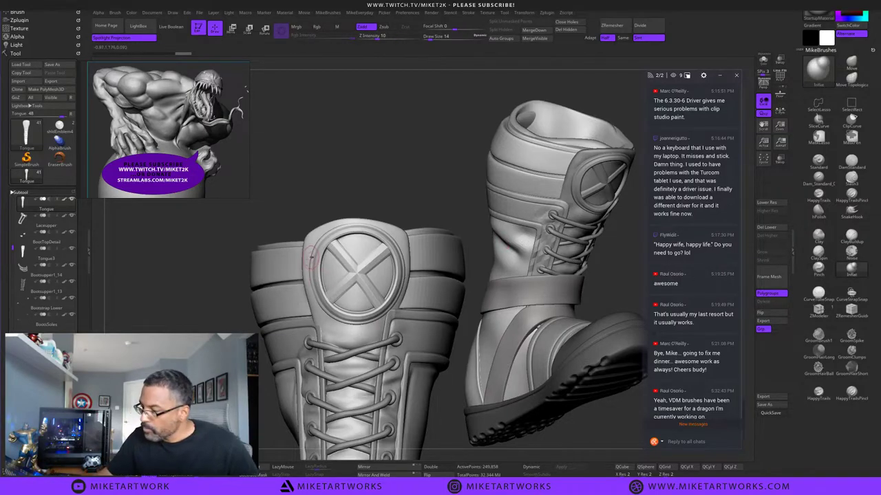
pyautogui.moveTo(336, 322); pyautogui.dragTo(352, 328)
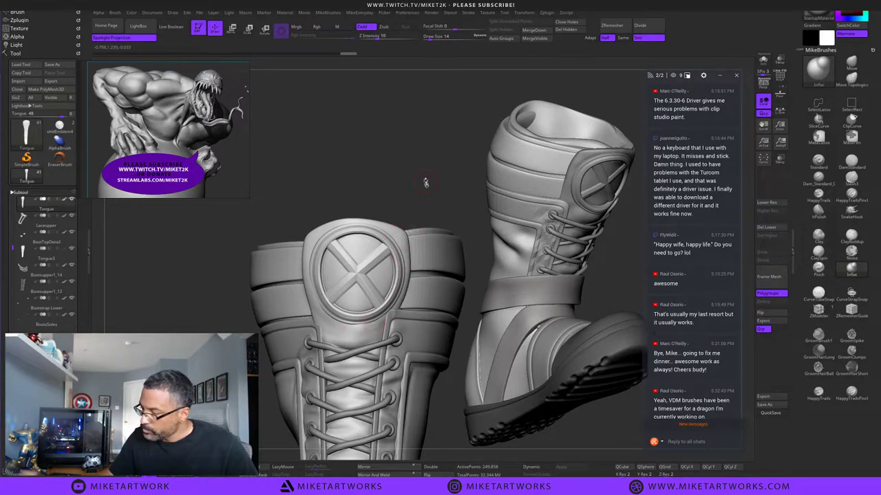
pyautogui.moveTo(426, 182); pyautogui.dragTo(416, 231)
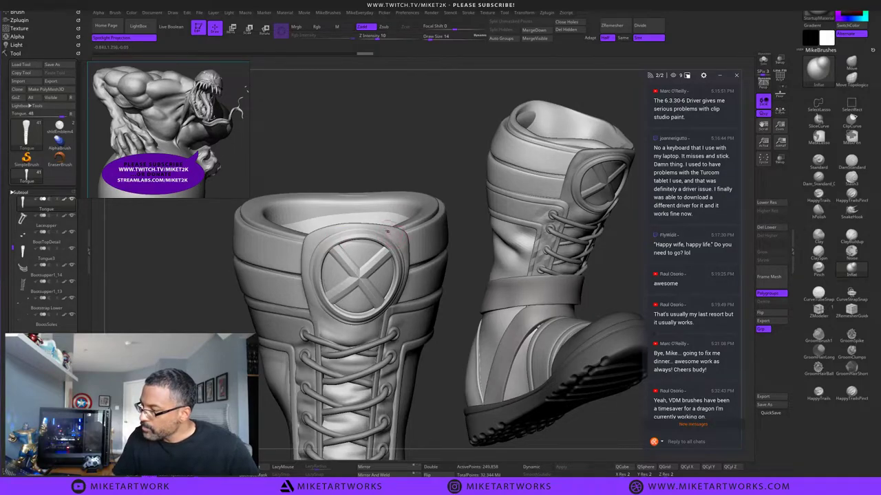
# Even out the tongue's inflated upper and side edges around the emblem by smoothing them.
pyautogui.moveTo(444, 150)
pyautogui.mouseDown()
pyautogui.moveTo(441, 219)
pyautogui.moveTo(432, 198)
pyautogui.moveTo(418, 220)
pyautogui.moveTo(386, 227)
pyautogui.moveTo(403, 232)
pyautogui.mouseUp()
pyautogui.press('shift')
pyautogui.moveTo(432, 258); pyautogui.dragTo(448, 224)
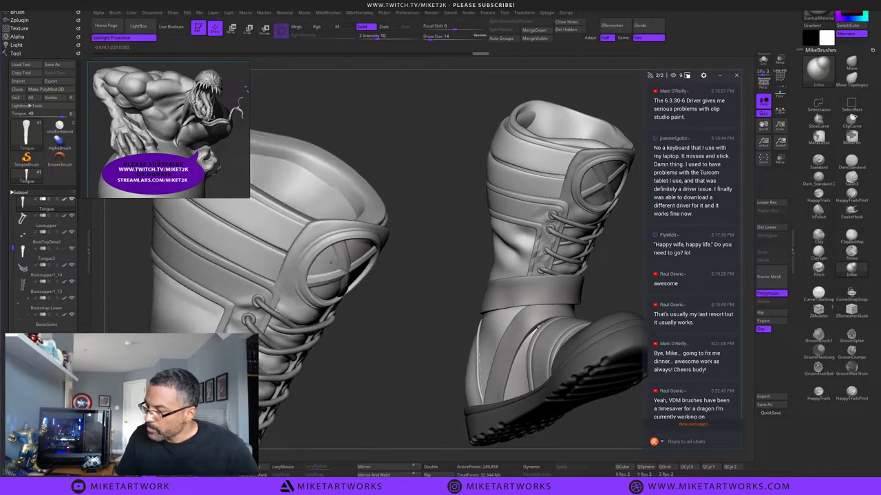
pyautogui.press('shift')
pyautogui.keyDown('shift'); pyautogui.moveTo(296, 267); pyautogui.dragTo(294, 260); pyautogui.keyUp('shift')
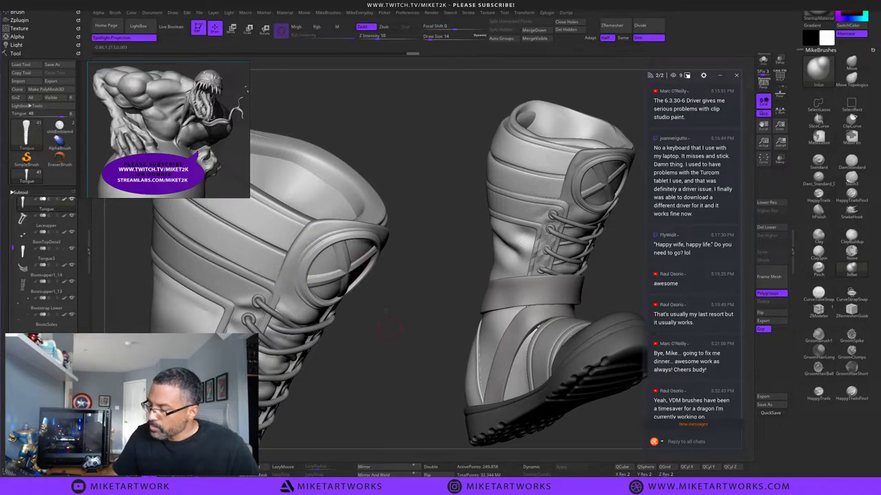
# Carve a crease along the tongue's border beside the emblem with the DamStandard brush at draw size 5.
pyautogui.moveTo(435, 368)
pyautogui.mouseDown()
pyautogui.moveTo(397, 350)
pyautogui.moveTo(420, 405)
pyautogui.moveTo(449, 424)
pyautogui.mouseUp()
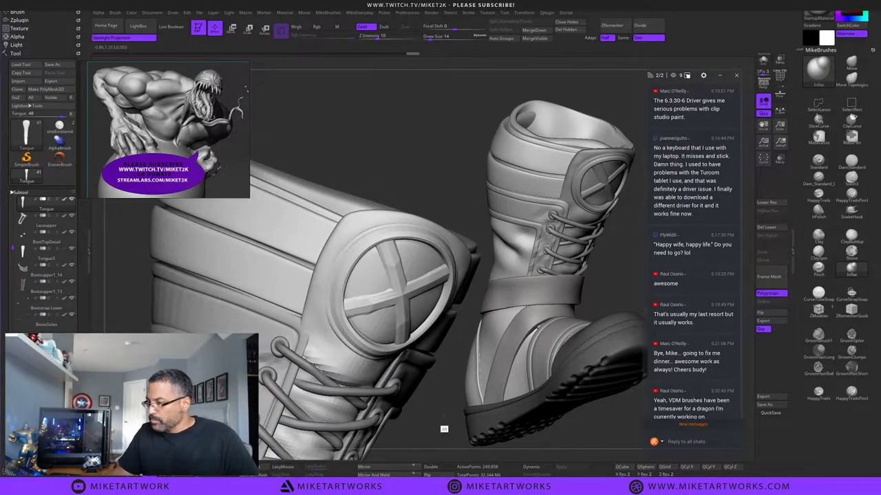
pyautogui.click(852, 161)
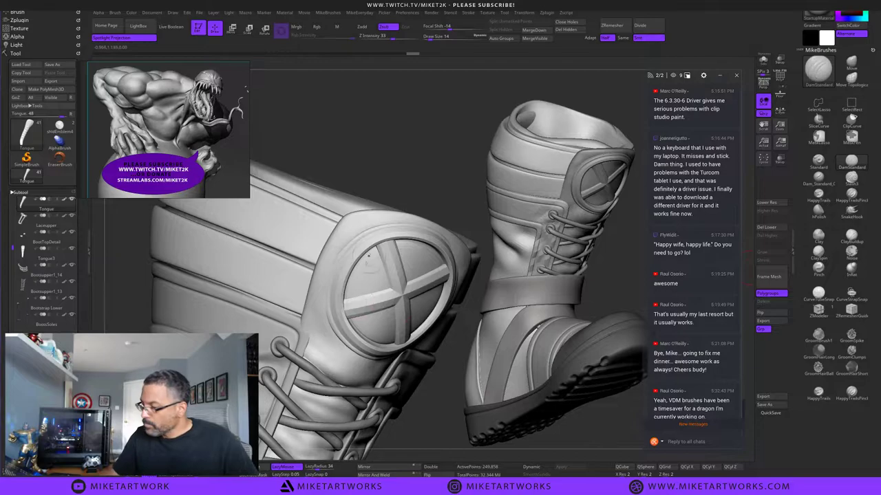
pyautogui.press('s')
pyautogui.click(421, 178)
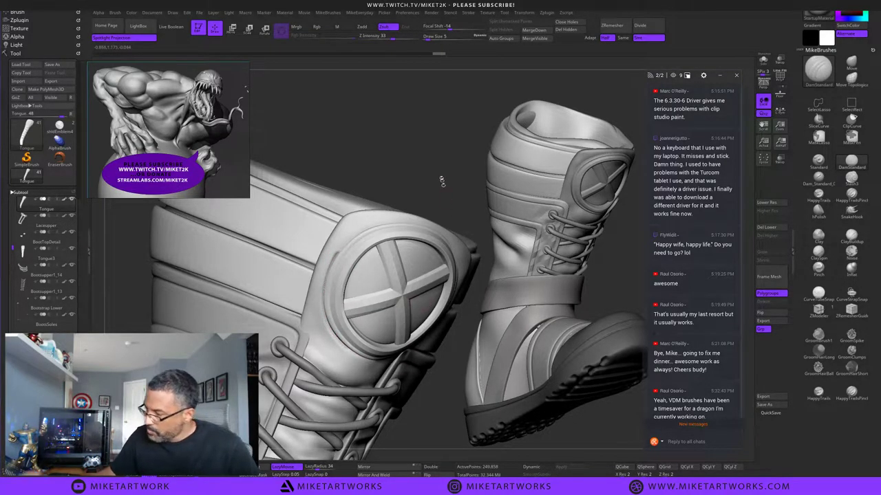
pyautogui.moveTo(442, 182); pyautogui.dragTo(418, 221)
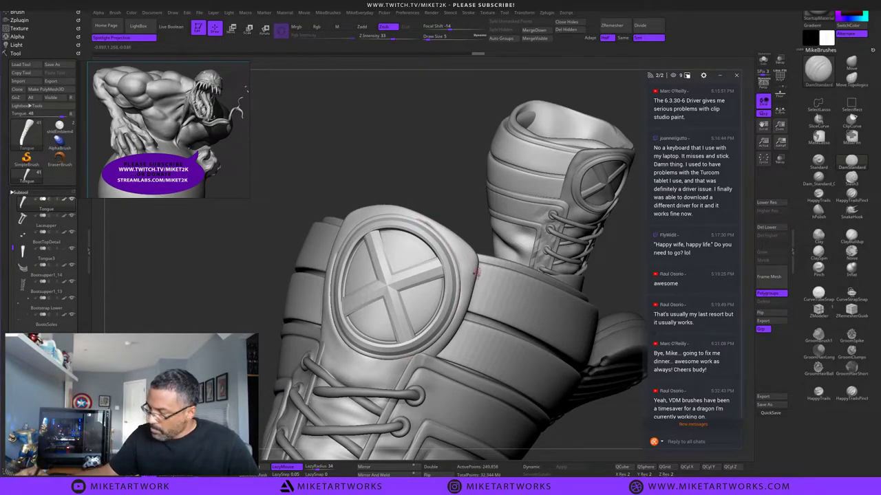
# Continue the DamStandard crease along the opposite side of the tongue's border and undo the last stroke.
pyautogui.press('XF86AudioLowerVolume')
pyautogui.moveTo(467, 212); pyautogui.dragTo(468, 196)
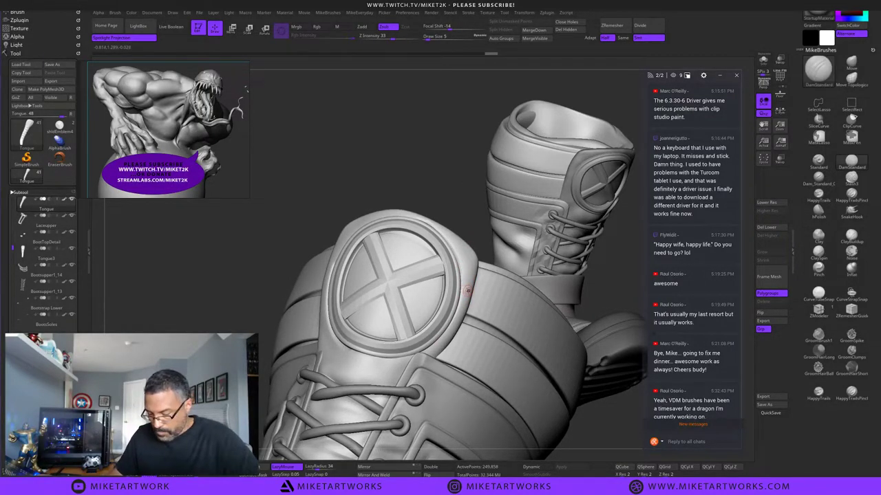
pyautogui.press('XF86AudioLowerVolume')
pyautogui.hotkey('ctrl', 'z')
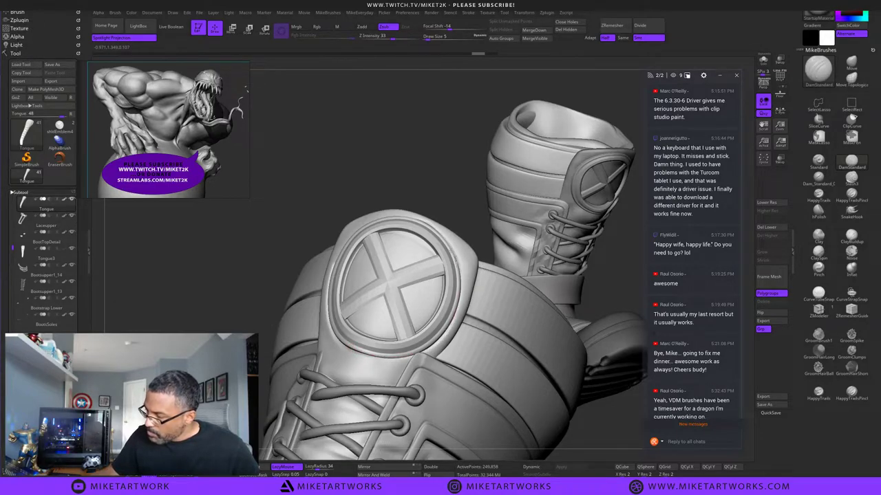
# Set the draw size to 23 and smooth the crease and border along the tongue's side beside the emblem.
pyautogui.moveTo(469, 180)
pyautogui.mouseDown()
pyautogui.moveTo(518, 204)
pyautogui.moveTo(526, 218)
pyautogui.mouseUp()
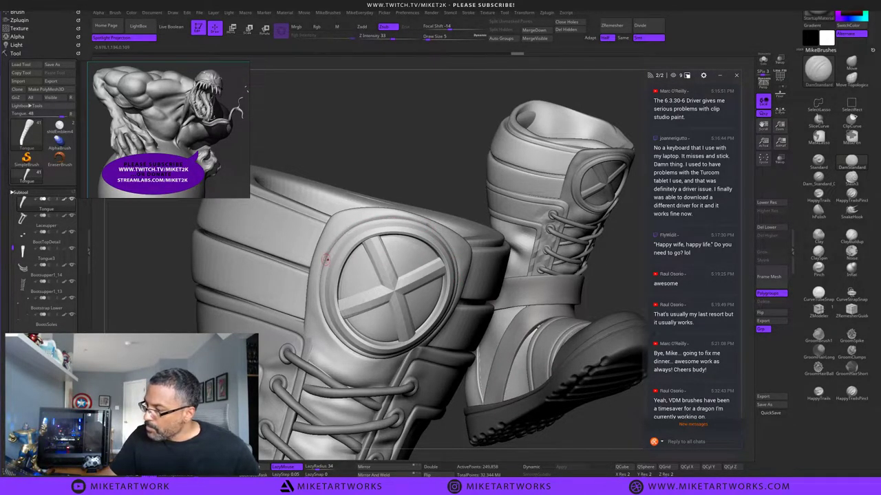
pyautogui.moveTo(426, 168); pyautogui.dragTo(475, 145)
pyautogui.press('s')
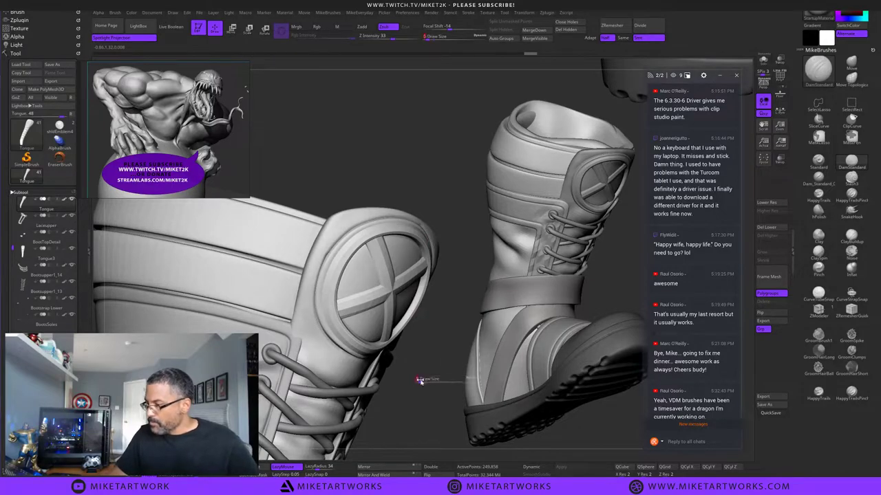
pyautogui.moveTo(420, 381); pyautogui.dragTo(430, 381)
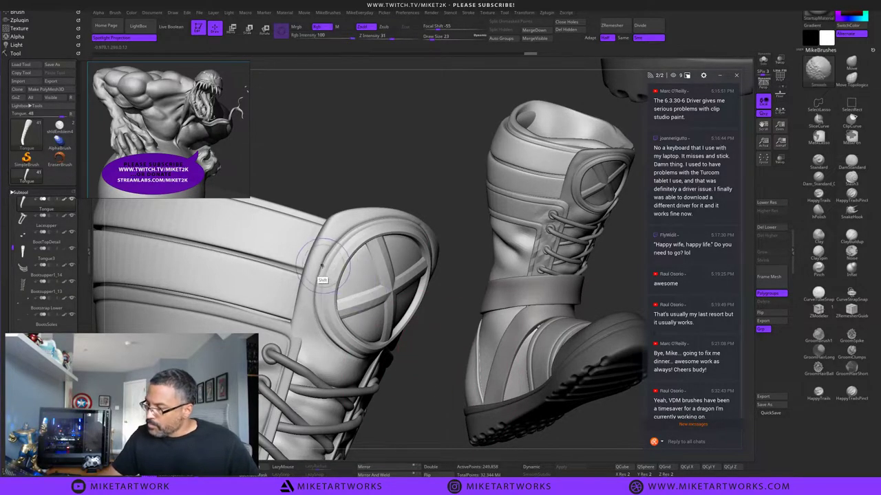
pyautogui.moveTo(321, 265)
pyautogui.keyDown('shift'); pyautogui.mouseDown()
pyautogui.moveTo(340, 239)
pyautogui.moveTo(386, 219)
pyautogui.mouseUp(); pyautogui.keyUp('shift')
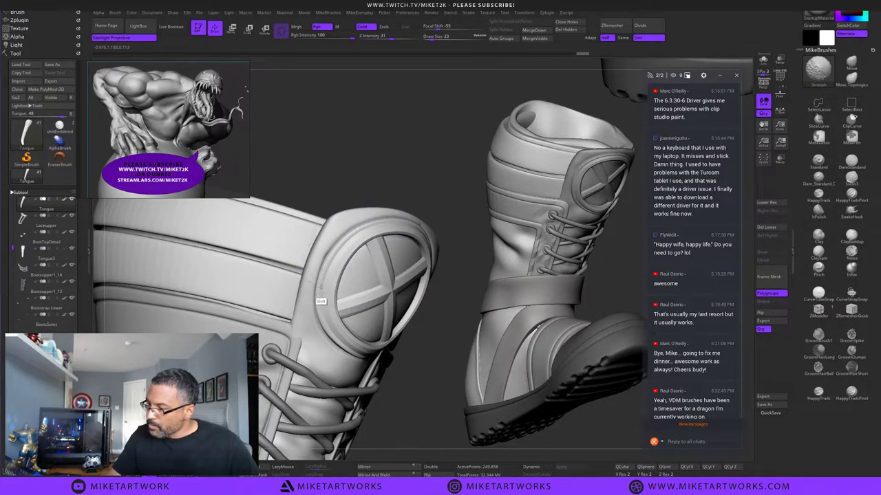
pyautogui.moveTo(320, 283)
pyautogui.keyDown('shift'); pyautogui.mouseDown()
pyautogui.moveTo(337, 248)
pyautogui.moveTo(320, 319)
pyautogui.mouseUp(); pyautogui.keyUp('shift')
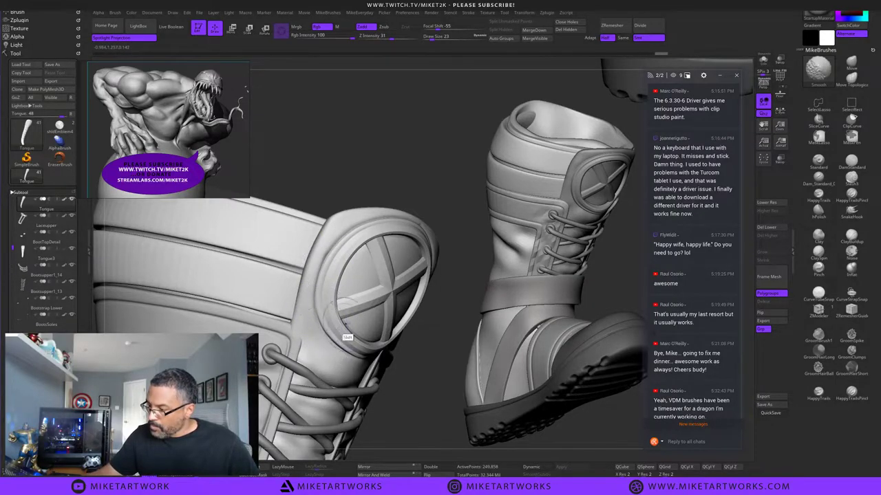
pyautogui.moveTo(428, 382); pyautogui.dragTo(458, 373)
pyautogui.keyDown('shift'); pyautogui.moveTo(377, 362); pyautogui.dragTo(362, 363); pyautogui.keyUp('shift')
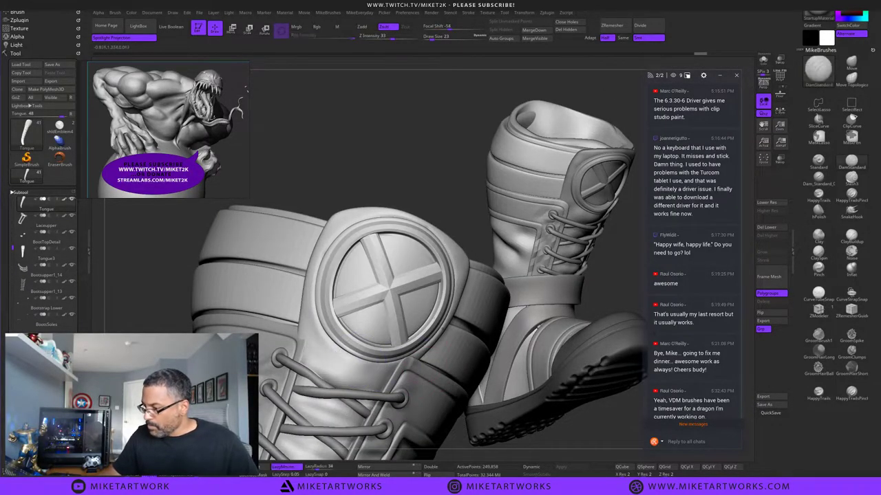
# Smooth the opposite side of the tongue's border and its upper corner around the emblem.
pyautogui.moveTo(471, 218)
pyautogui.mouseDown()
pyautogui.moveTo(424, 232)
pyautogui.moveTo(451, 271)
pyautogui.moveTo(453, 292)
pyautogui.moveTo(454, 272)
pyautogui.mouseUp()
pyautogui.moveTo(465, 197); pyautogui.dragTo(440, 200)
pyautogui.moveTo(454, 258)
pyautogui.keyDown('shift'); pyautogui.mouseDown()
pyautogui.moveTo(446, 337)
pyautogui.moveTo(421, 351)
pyautogui.mouseUp(); pyautogui.keyUp('shift')
pyautogui.moveTo(419, 196)
pyautogui.mouseDown()
pyautogui.moveTo(462, 192)
pyautogui.moveTo(426, 188)
pyautogui.mouseUp()
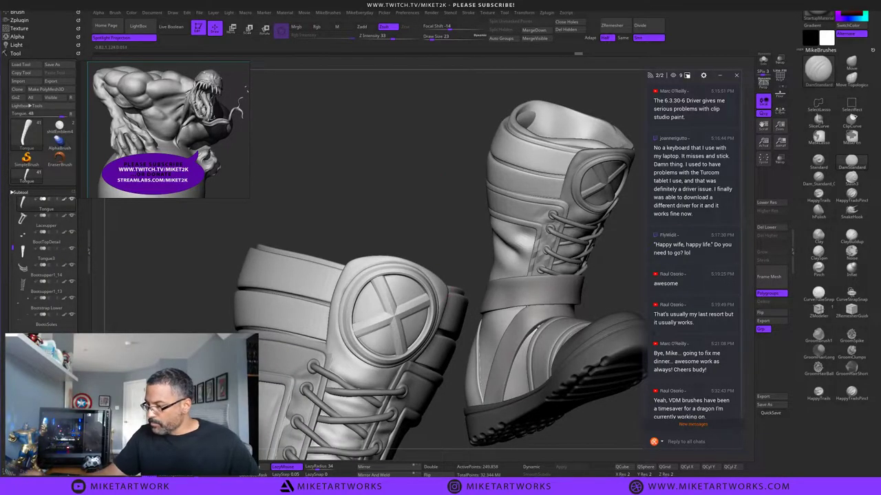
pyautogui.keyDown('alt'); pyautogui.moveTo(459, 270); pyautogui.dragTo(430, 243); pyautogui.keyUp('alt')
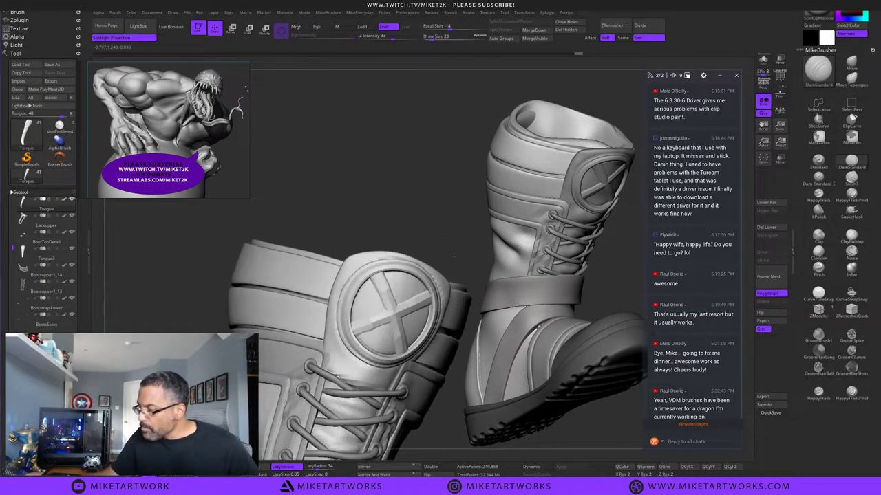
pyautogui.moveTo(348, 276)
pyautogui.keyDown('shift'); pyautogui.mouseDown()
pyautogui.moveTo(337, 294)
pyautogui.moveTo(368, 263)
pyautogui.mouseUp(); pyautogui.keyUp('shift')
pyautogui.moveTo(439, 210)
pyautogui.mouseDown()
pyautogui.moveTo(430, 197)
pyautogui.moveTo(438, 221)
pyautogui.mouseUp()
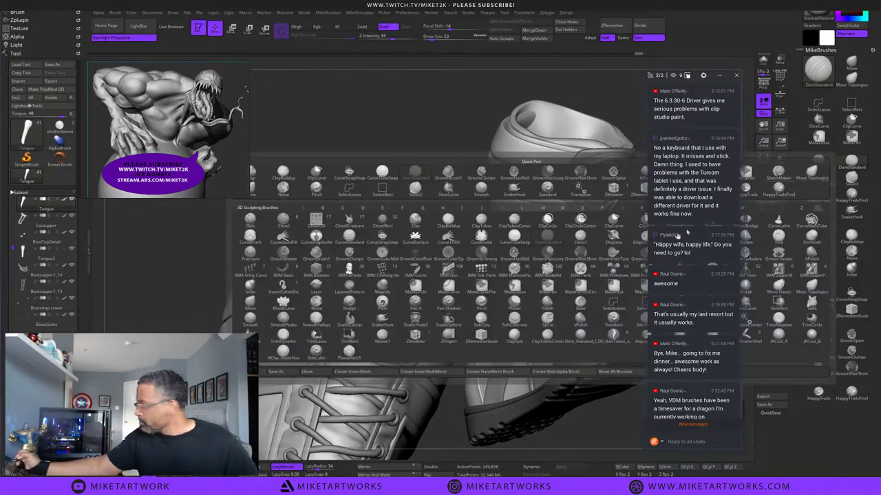
# Set the Inflat brush to draw size 17 and smooth the tongue's side edge below the emblem near the top lace.
pyautogui.press('b')
pyautogui.press('d')
pyautogui.press('s')
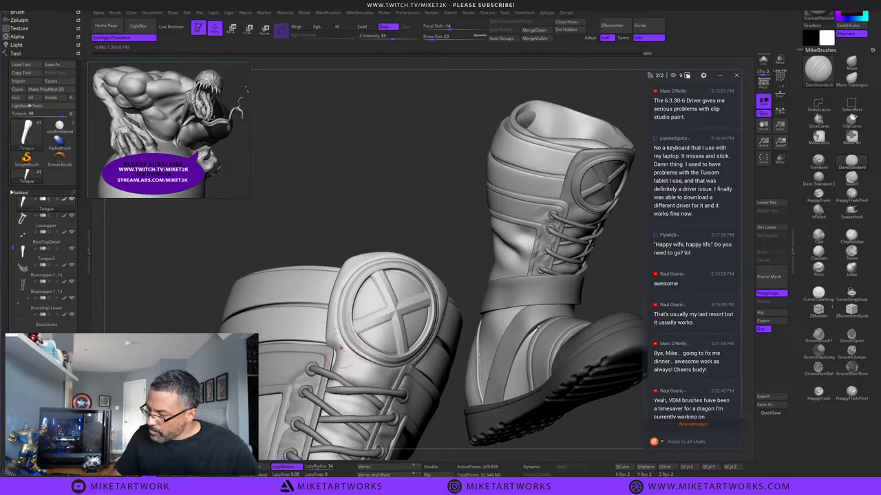
pyautogui.click(851, 271)
pyautogui.press('s')
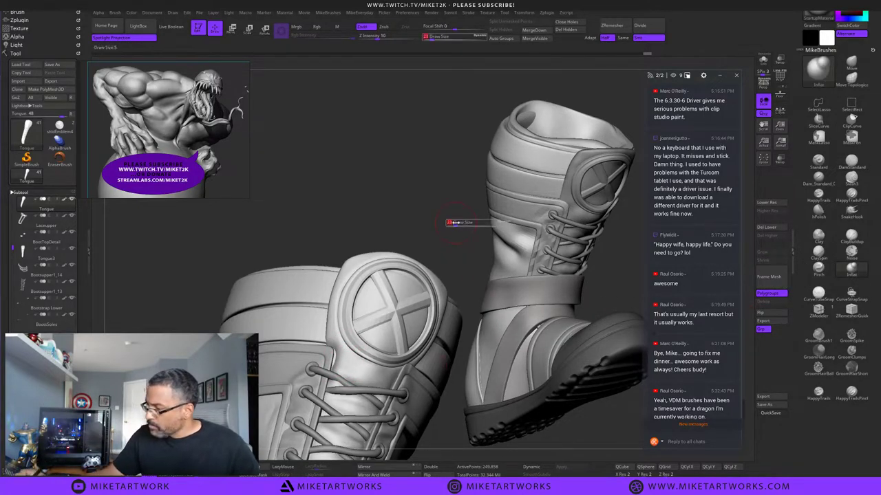
pyautogui.moveTo(425, 227); pyautogui.dragTo(427, 227)
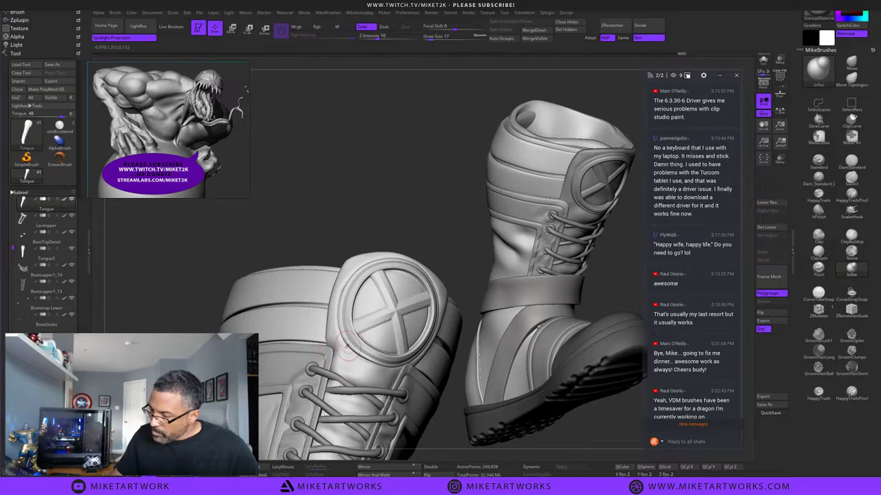
pyautogui.moveTo(337, 349)
pyautogui.keyDown('shift'); pyautogui.mouseDown()
pyautogui.moveTo(327, 355)
pyautogui.moveTo(328, 371)
pyautogui.mouseUp(); pyautogui.keyUp('shift')
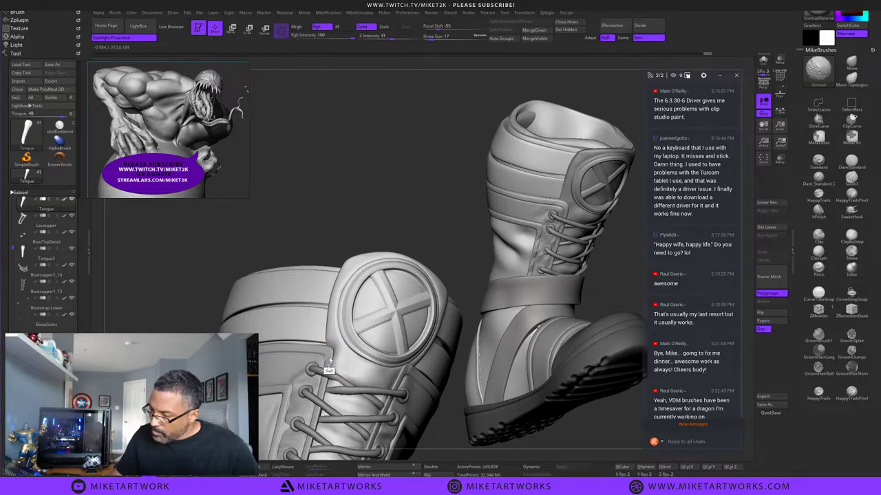
# Recess the tongue's surface beneath the emblem with the Standard brush and smooth it around the upper laces.
pyautogui.click(852, 166)
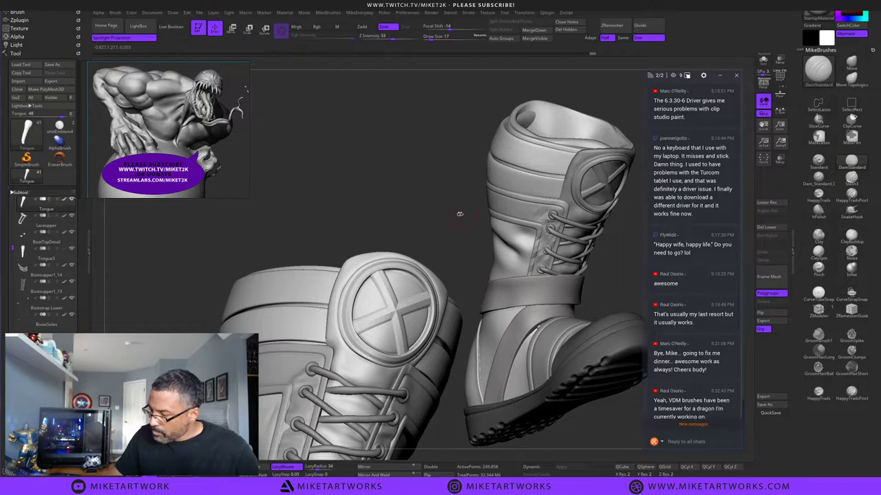
pyautogui.moveTo(460, 214); pyautogui.dragTo(432, 270)
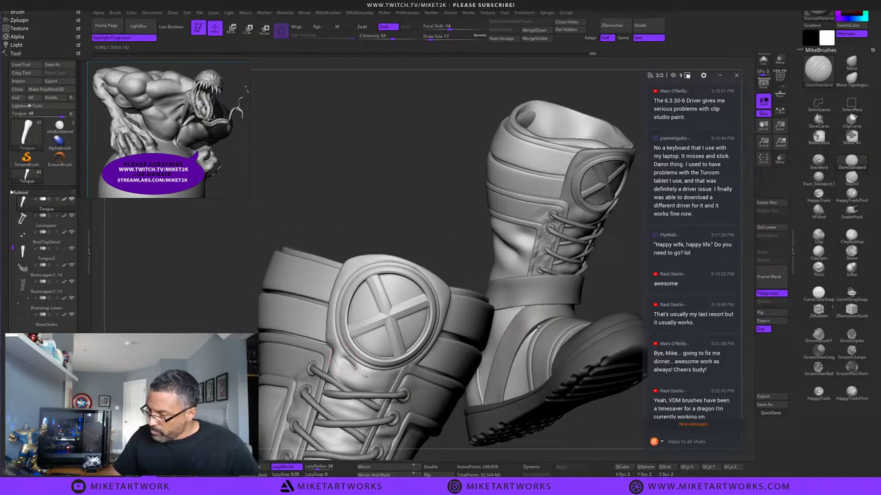
pyautogui.click(818, 162)
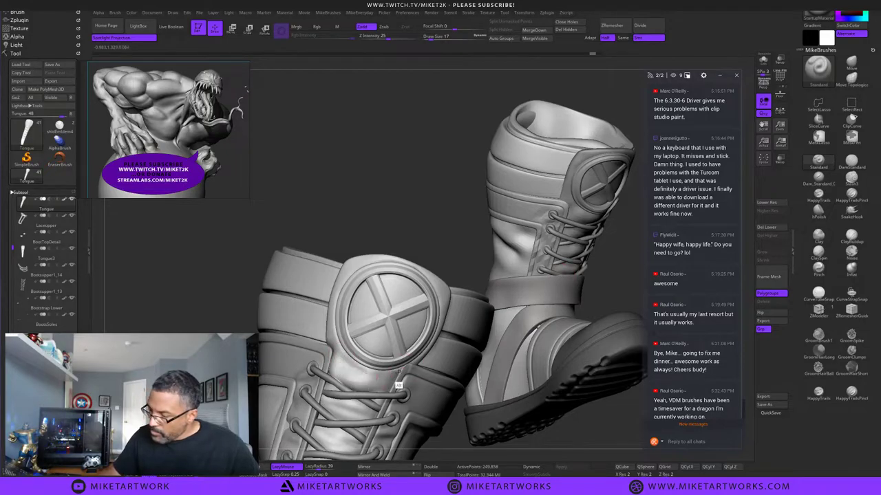
pyautogui.moveTo(399, 371)
pyautogui.keyDown('alt'); pyautogui.mouseDown()
pyautogui.moveTo(361, 373)
pyautogui.moveTo(415, 370)
pyautogui.mouseUp(); pyautogui.keyUp('alt')
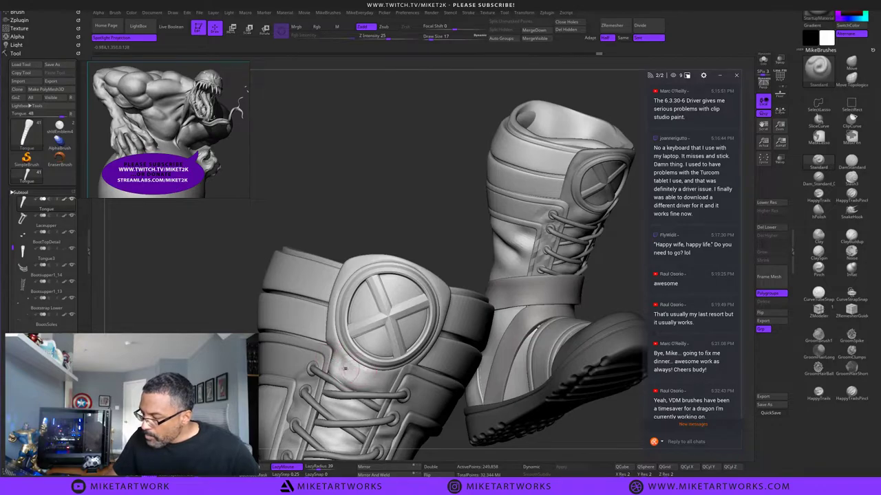
pyautogui.press('shift')
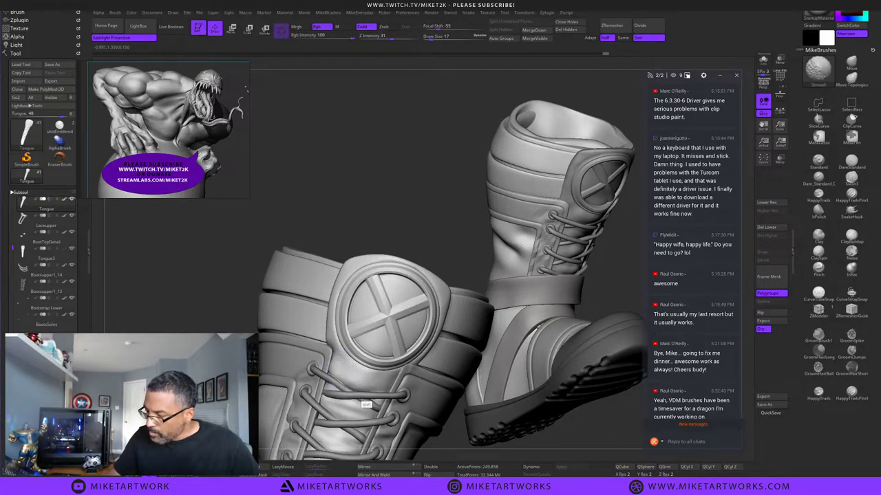
pyautogui.keyDown('shift'); pyautogui.moveTo(356, 393); pyautogui.dragTo(361, 392); pyautogui.keyUp('shift')
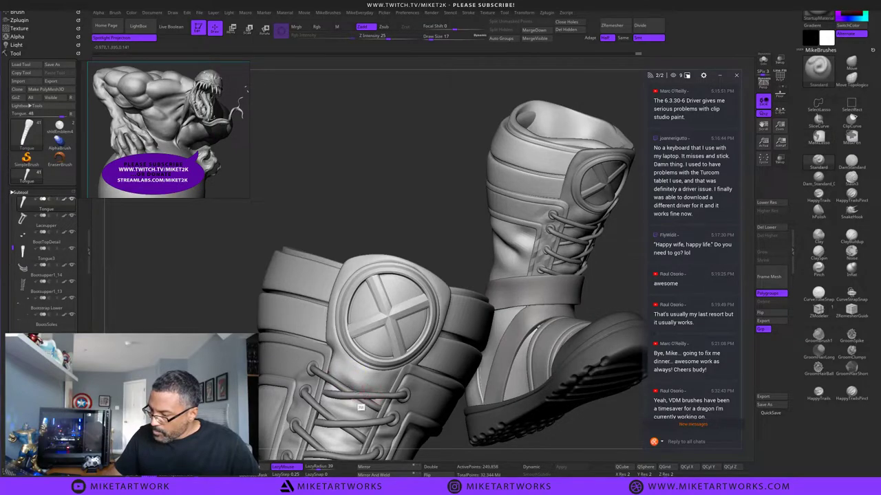
pyautogui.press('shift')
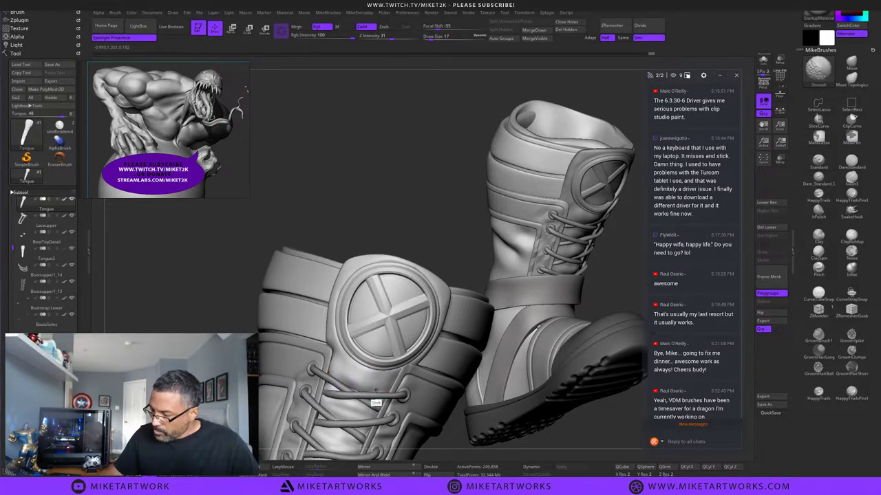
pyautogui.keyDown('shift'); pyautogui.moveTo(377, 391); pyautogui.dragTo(379, 390); pyautogui.keyUp('shift')
# Make the other boot's tongue the active subtool and frame its X emblem.
pyautogui.moveTo(449, 223)
pyautogui.mouseDown()
pyautogui.moveTo(483, 233)
pyautogui.moveTo(461, 241)
pyautogui.moveTo(454, 233)
pyautogui.moveTo(458, 256)
pyautogui.moveTo(445, 251)
pyautogui.moveTo(455, 173)
pyautogui.mouseUp()
pyautogui.keyDown('alt'); pyautogui.moveTo(417, 370); pyautogui.dragTo(417, 344); pyautogui.keyUp('alt')
pyautogui.moveTo(441, 406); pyautogui.dragTo(433, 352)
pyautogui.moveTo(435, 385); pyautogui.dragTo(422, 364)
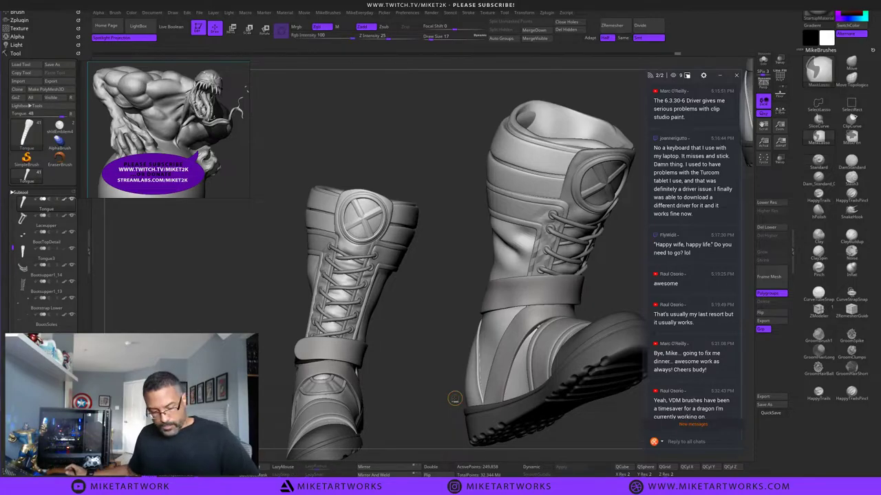
pyautogui.hotkey('ctrl', 'n')
pyautogui.keyDown('alt'); pyautogui.moveTo(532, 409); pyautogui.dragTo(440, 486); pyautogui.keyUp('alt')
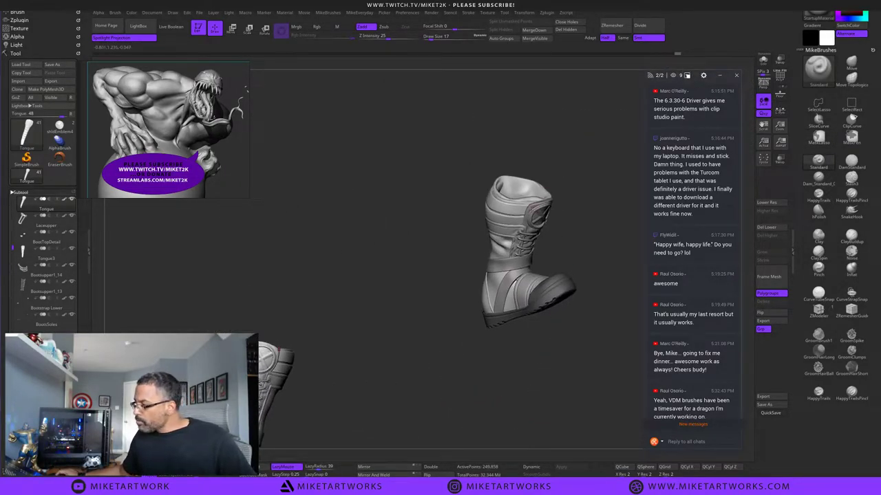
pyautogui.keyDown('alt'); pyautogui.click(537, 209); pyautogui.keyUp('alt')
pyautogui.keyDown('alt'); pyautogui.moveTo(510, 319); pyautogui.dragTo(549, 346); pyautogui.keyUp('alt')
pyautogui.press('f')
pyautogui.moveTo(517, 309); pyautogui.dragTo(398, 443)
pyautogui.keyDown('alt'); pyautogui.moveTo(606, 312); pyautogui.dragTo(549, 352); pyautogui.keyUp('alt')
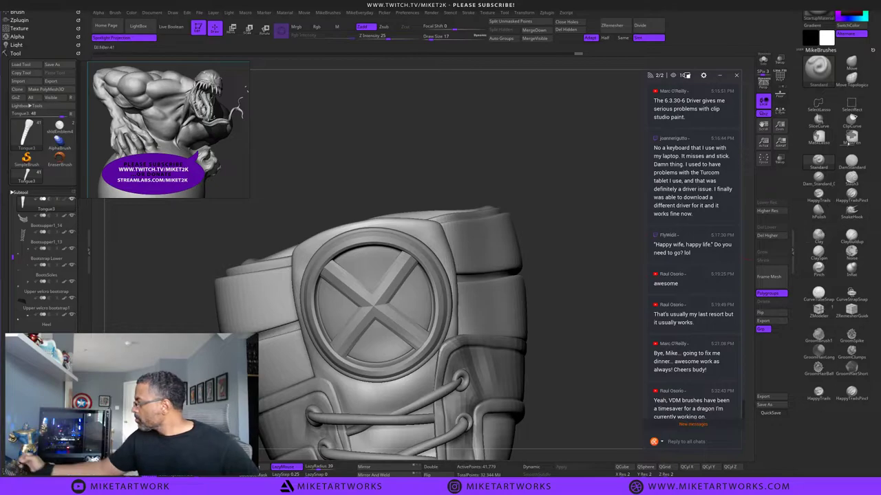
# Set DamStandard to draw size 9, try creasing the tongue around the emblem's side and lower rim, and undo the stroke.
pyautogui.click(851, 162)
pyautogui.press('s')
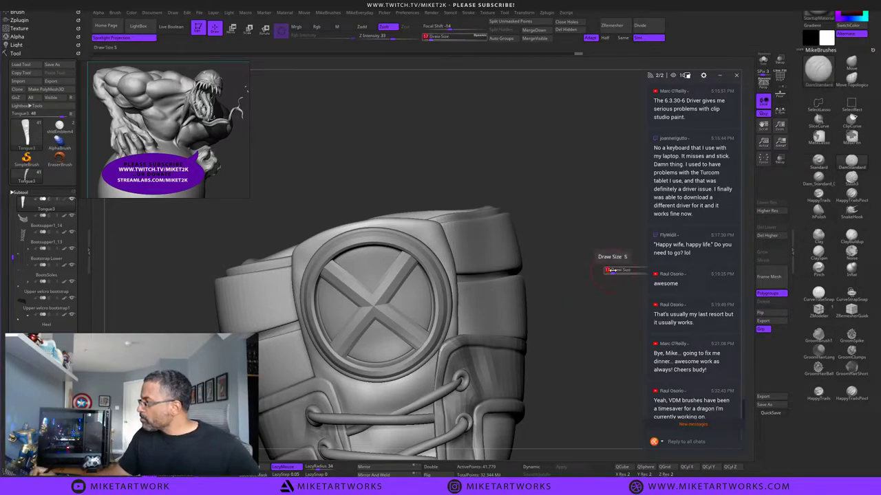
pyautogui.moveTo(611, 270)
pyautogui.mouseDown()
pyautogui.moveTo(603, 273)
pyautogui.moveTo(664, 280)
pyautogui.mouseUp()
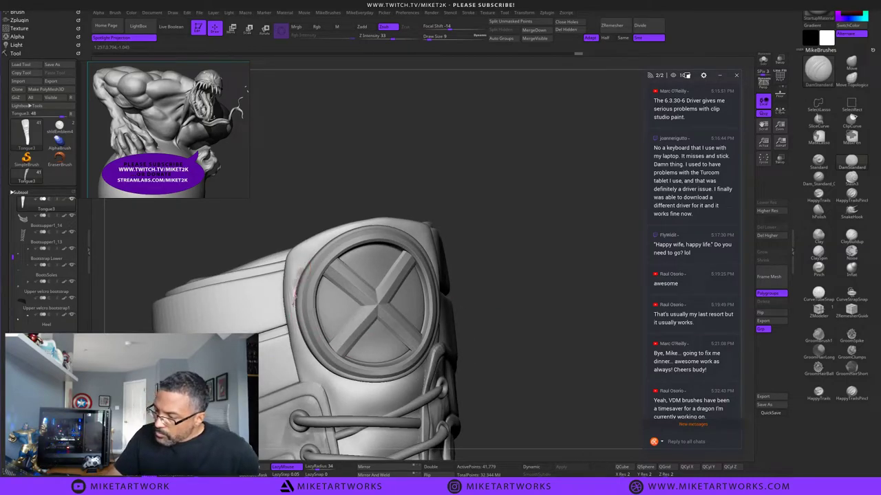
pyautogui.moveTo(295, 302); pyautogui.dragTo(311, 355)
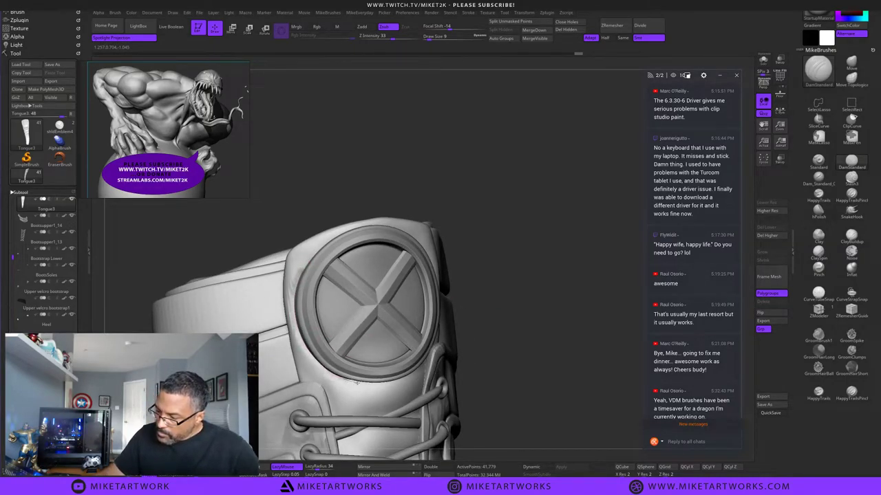
pyautogui.moveTo(356, 383); pyautogui.dragTo(387, 384)
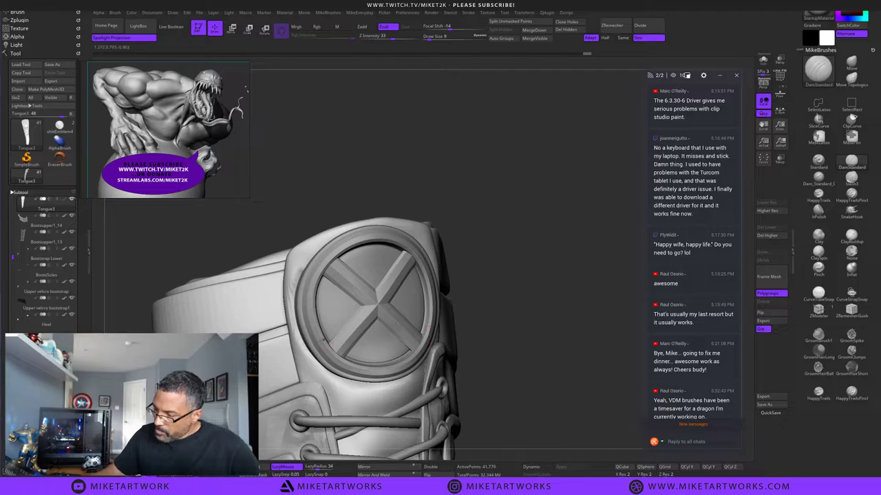
pyautogui.hotkey('ctrl', 'z')
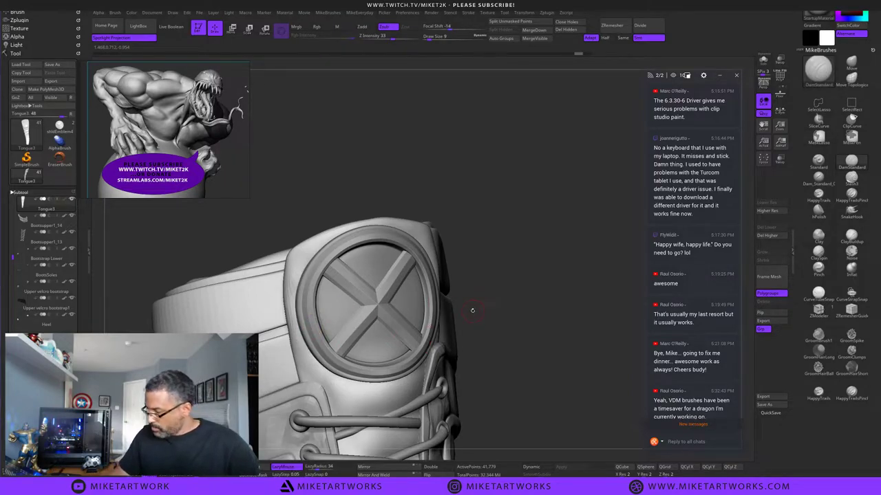
# Raise the tongue one subdivision level and carve DamStandard creases along both sides of the emblem's rim.
pyautogui.press('d')
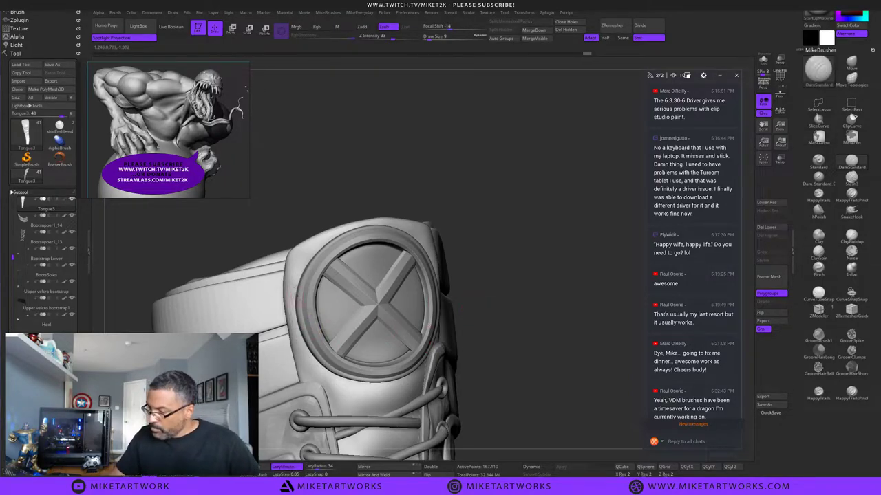
pyautogui.moveTo(301, 273)
pyautogui.mouseDown()
pyautogui.moveTo(294, 301)
pyautogui.moveTo(312, 356)
pyautogui.mouseUp()
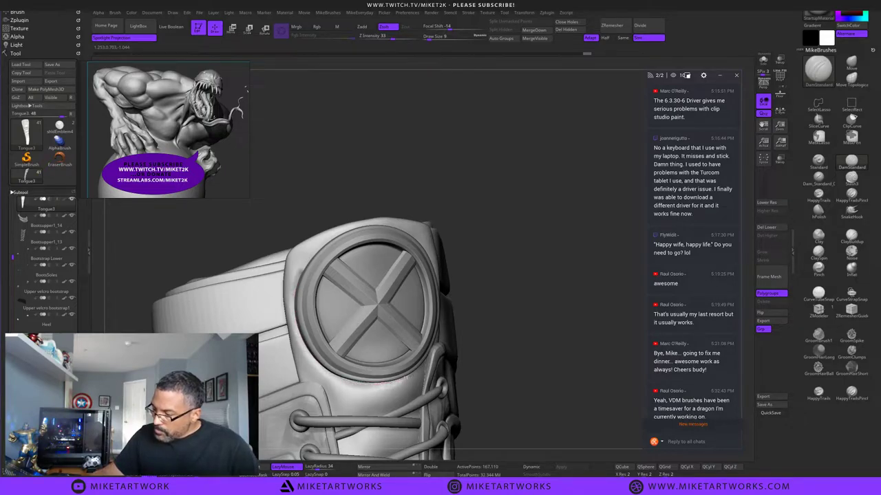
pyautogui.moveTo(533, 296); pyautogui.dragTo(481, 291)
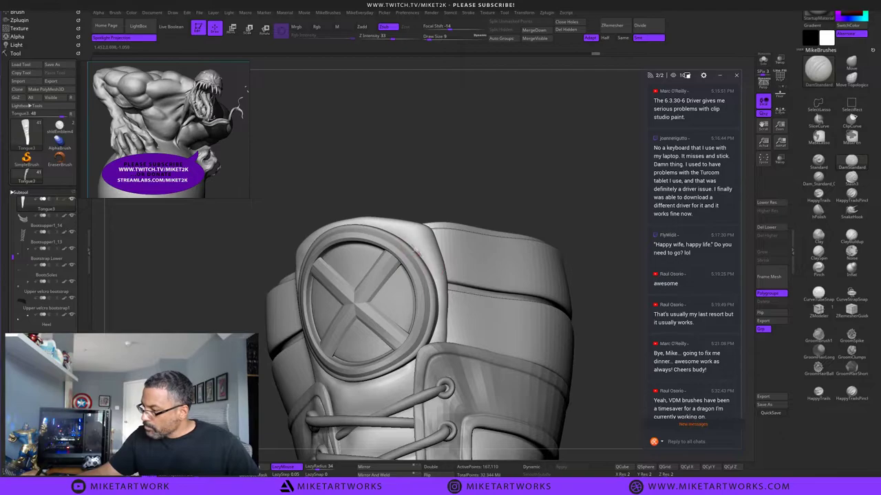
pyautogui.moveTo(416, 252)
pyautogui.mouseDown()
pyautogui.moveTo(439, 318)
pyautogui.moveTo(424, 350)
pyautogui.mouseUp()
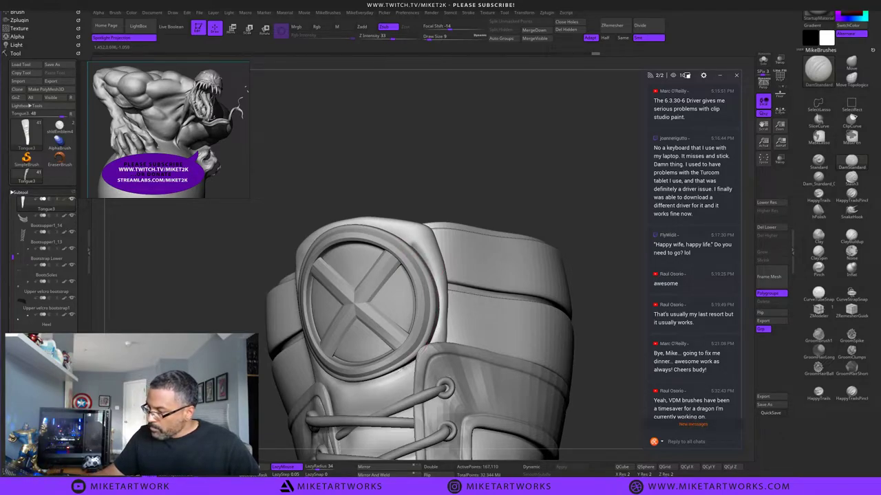
# Carve the DamStandard crease above the emblem's rim and smooth the tongue's upper edge.
pyautogui.moveTo(531, 199); pyautogui.dragTo(587, 203)
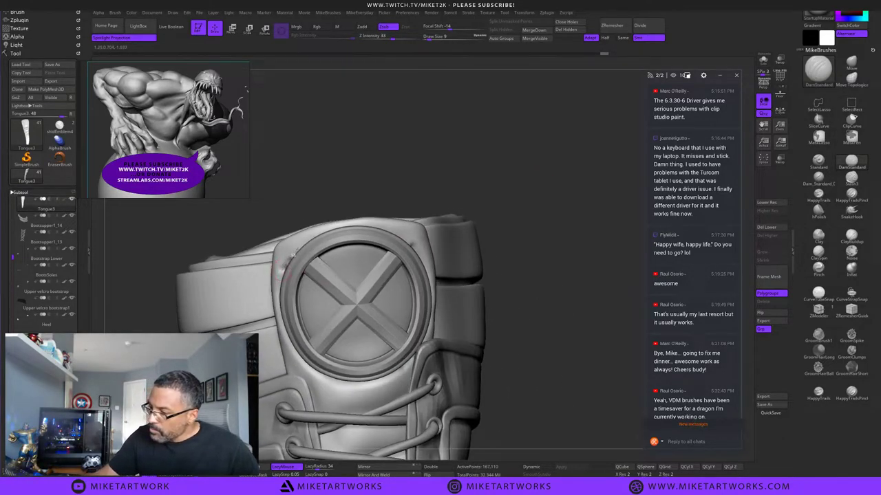
pyautogui.moveTo(317, 236); pyautogui.dragTo(356, 231)
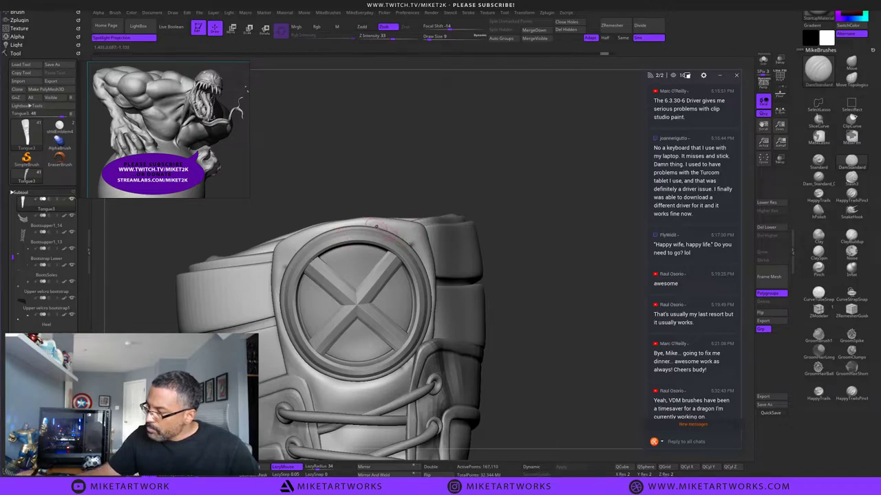
pyautogui.moveTo(384, 227)
pyautogui.keyDown('shift'); pyautogui.mouseDown()
pyautogui.moveTo(406, 238)
pyautogui.moveTo(378, 225)
pyautogui.mouseUp(); pyautogui.keyUp('shift')
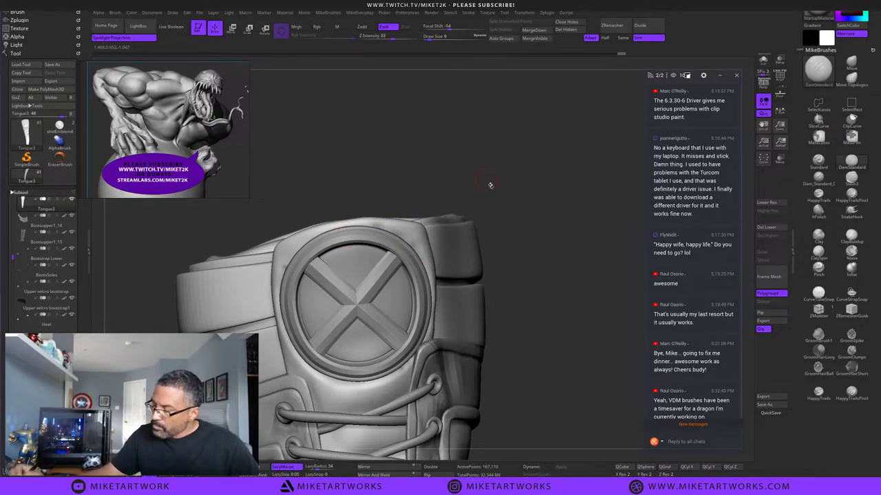
# Smooth the tongue border along the emblem's sides and beside its lower rim.
pyautogui.moveTo(489, 185)
pyautogui.mouseDown()
pyautogui.moveTo(502, 192)
pyautogui.moveTo(506, 183)
pyautogui.mouseUp()
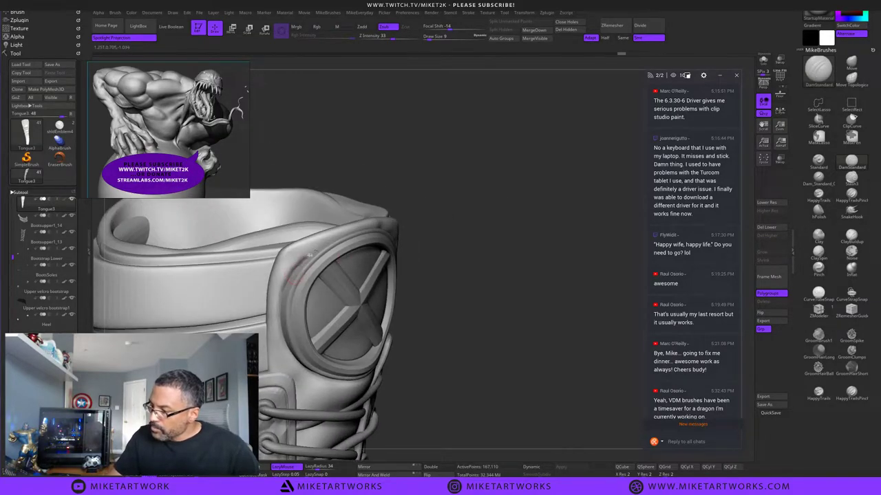
pyautogui.moveTo(293, 269)
pyautogui.keyDown('shift'); pyautogui.mouseDown()
pyautogui.moveTo(290, 321)
pyautogui.moveTo(303, 352)
pyautogui.mouseUp(); pyautogui.keyUp('shift')
pyautogui.moveTo(485, 261); pyautogui.dragTo(454, 253)
pyautogui.press('shift')
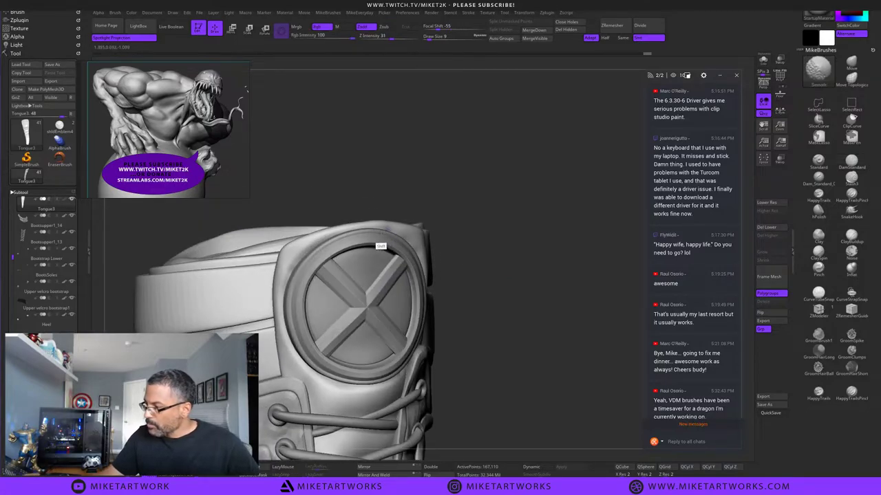
pyautogui.keyDown('shift'); pyautogui.moveTo(287, 274); pyautogui.dragTo(316, 253); pyautogui.keyUp('shift')
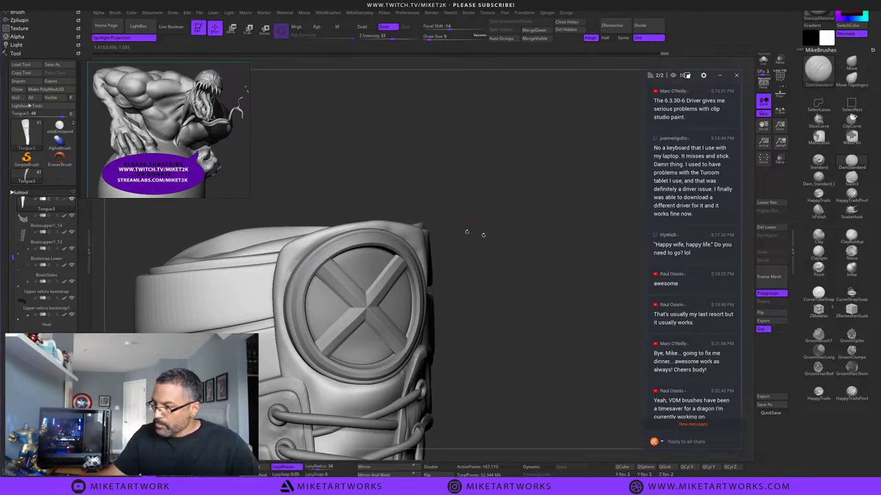
pyautogui.moveTo(484, 236); pyautogui.dragTo(447, 242)
pyautogui.moveTo(408, 373)
pyautogui.keyDown('shift'); pyautogui.mouseDown()
pyautogui.moveTo(418, 362)
pyautogui.moveTo(407, 374)
pyautogui.mouseUp(); pyautogui.keyUp('shift')
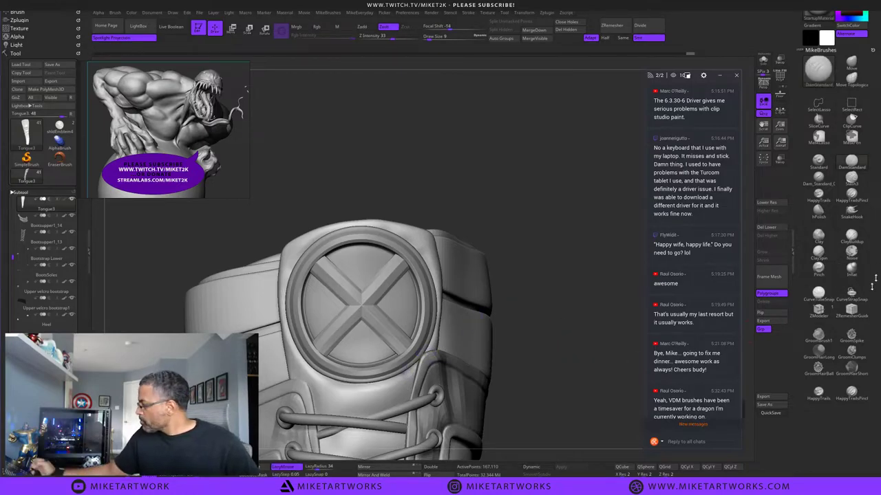
# Use the Inflat brush with LazyMouse on to build up the tongue border around the emblem, smoothing it on both sides.
pyautogui.click(852, 269)
pyautogui.click(287, 467)
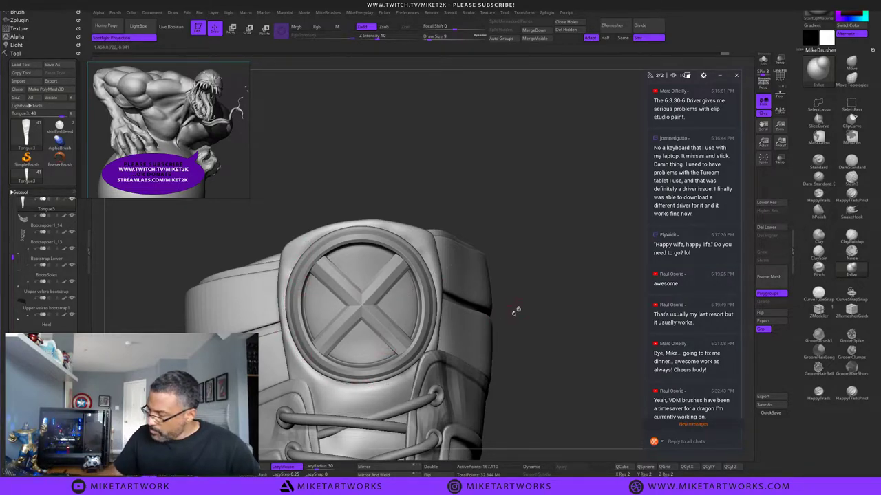
pyautogui.moveTo(516, 312); pyautogui.dragTo(466, 314)
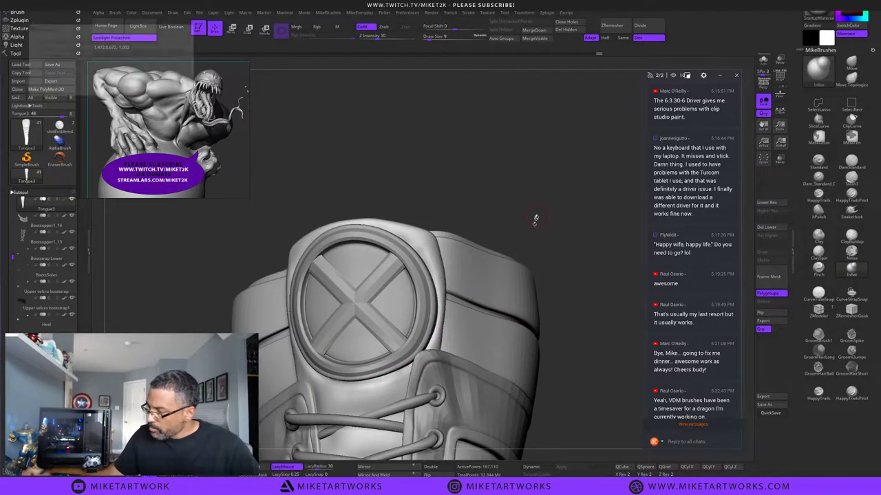
pyautogui.moveTo(536, 217); pyautogui.dragTo(522, 242)
pyautogui.click(175, 88)
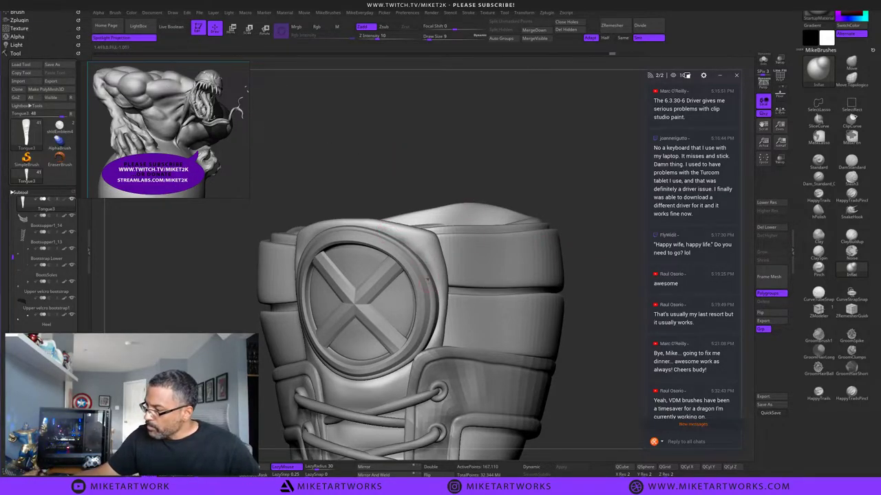
pyautogui.moveTo(410, 256)
pyautogui.keyDown('shift'); pyautogui.mouseDown()
pyautogui.moveTo(431, 279)
pyautogui.moveTo(400, 254)
pyautogui.mouseUp(); pyautogui.keyUp('shift')
pyautogui.moveTo(406, 151)
pyautogui.mouseDown()
pyautogui.moveTo(489, 169)
pyautogui.moveTo(473, 213)
pyautogui.moveTo(421, 211)
pyautogui.mouseUp()
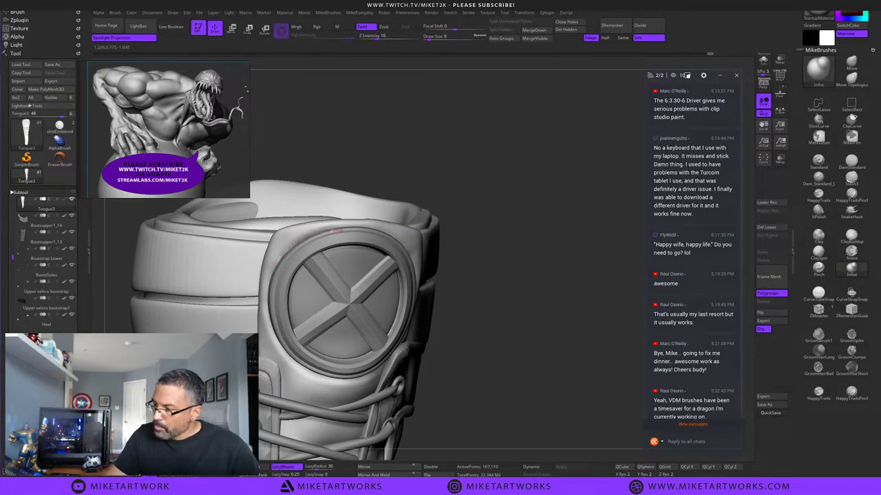
pyautogui.moveTo(271, 297)
pyautogui.keyDown('shift'); pyautogui.mouseDown()
pyautogui.moveTo(321, 243)
pyautogui.moveTo(303, 247)
pyautogui.moveTo(271, 293)
pyautogui.mouseUp(); pyautogui.keyUp('shift')
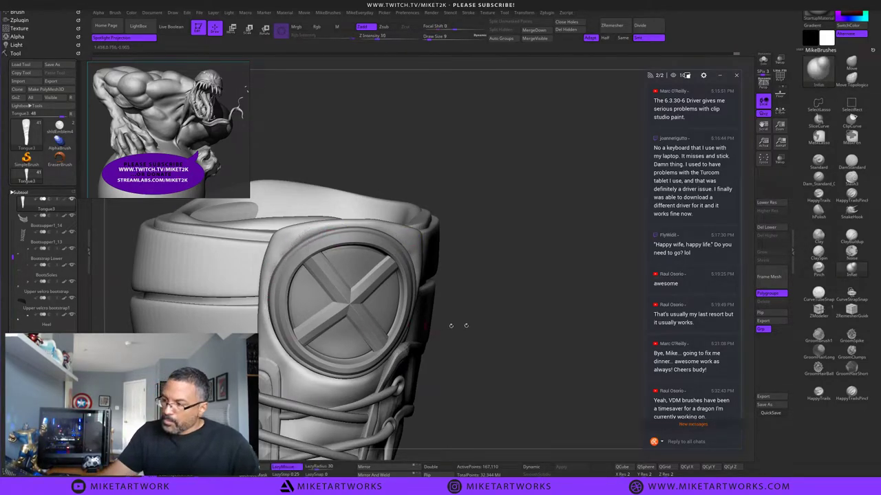
pyautogui.moveTo(551, 360)
pyautogui.mouseDown()
pyautogui.moveTo(460, 358)
pyautogui.moveTo(554, 351)
pyautogui.moveTo(542, 346)
pyautogui.mouseUp()
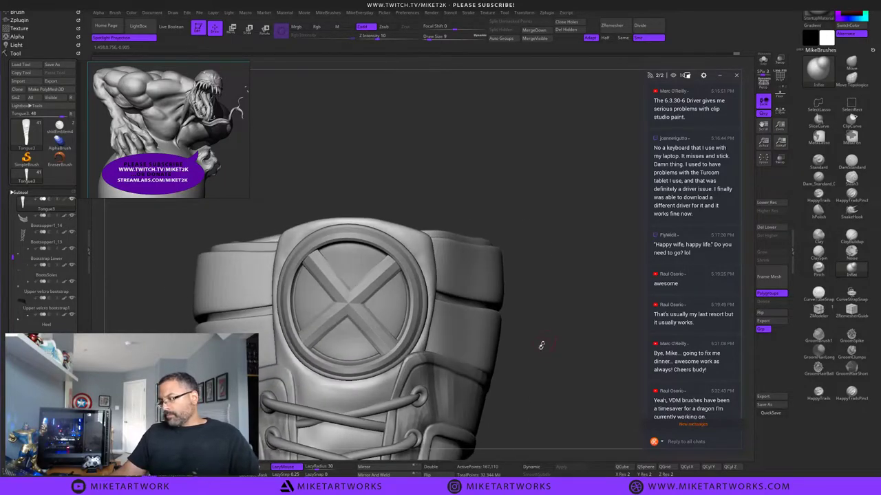
# Set the brush draw size to 17 and smooth the tongue's upper corners on both sides of the emblem.
pyautogui.press('s')
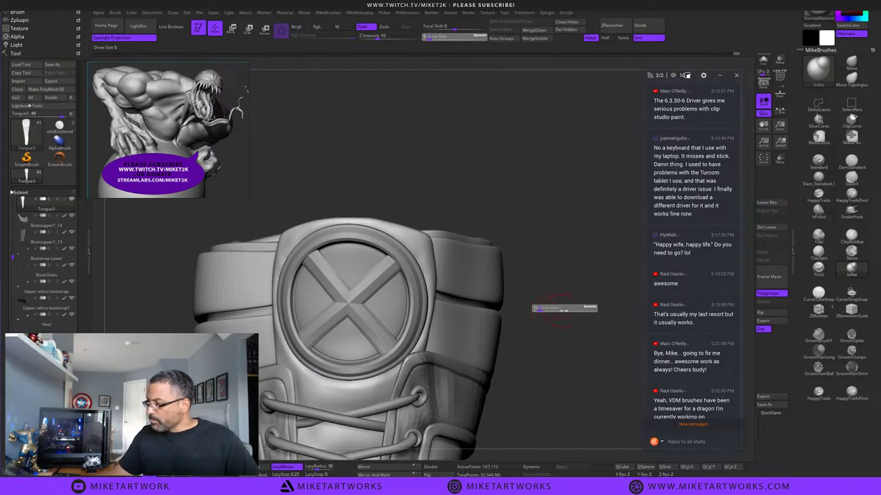
pyautogui.moveTo(410, 247)
pyautogui.keyDown('shift'); pyautogui.mouseDown()
pyautogui.moveTo(410, 238)
pyautogui.moveTo(418, 255)
pyautogui.moveTo(408, 232)
pyautogui.mouseUp(); pyautogui.keyUp('shift')
pyautogui.keyDown('shift'); pyautogui.moveTo(291, 236); pyautogui.dragTo(278, 279); pyautogui.keyUp('shift')
pyautogui.moveTo(564, 355)
pyautogui.mouseDown()
pyautogui.moveTo(560, 317)
pyautogui.moveTo(534, 337)
pyautogui.moveTo(621, 335)
pyautogui.moveTo(584, 337)
pyautogui.moveTo(577, 351)
pyautogui.moveTo(597, 384)
pyautogui.moveTo(600, 340)
pyautogui.mouseUp()
# Carve diagonal DamStandard creases across the tongue below the emblem and between the laces.
pyautogui.click(852, 162)
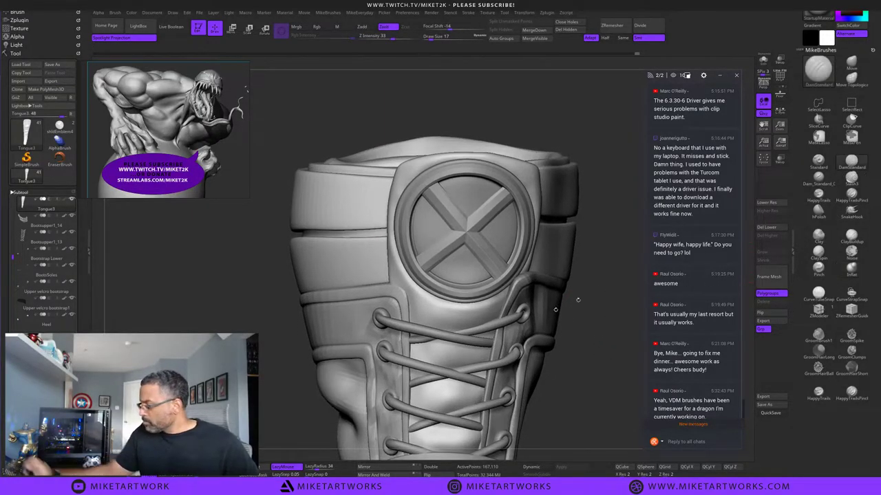
pyautogui.moveTo(416, 356); pyautogui.dragTo(524, 313)
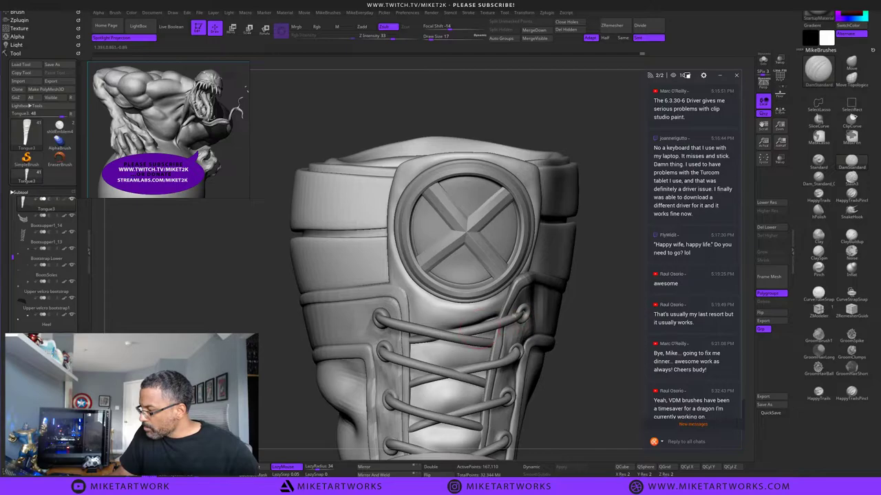
pyautogui.moveTo(585, 332); pyautogui.dragTo(568, 318)
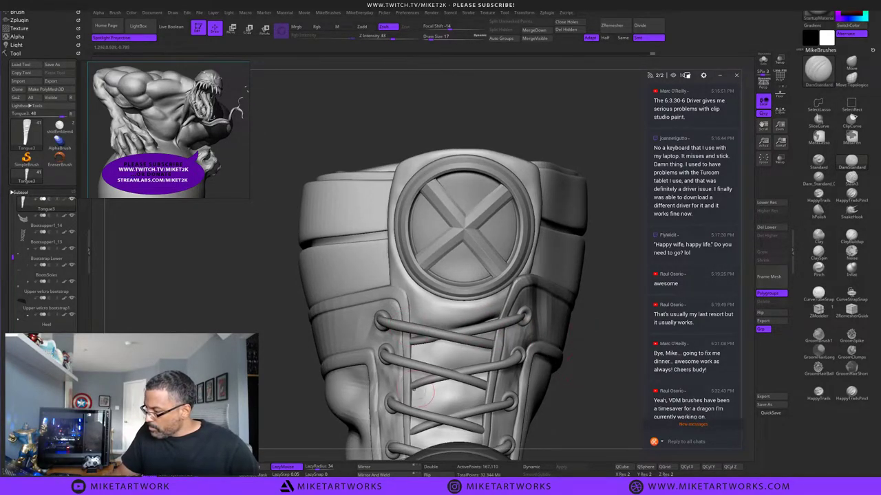
pyautogui.moveTo(414, 389); pyautogui.dragTo(514, 353)
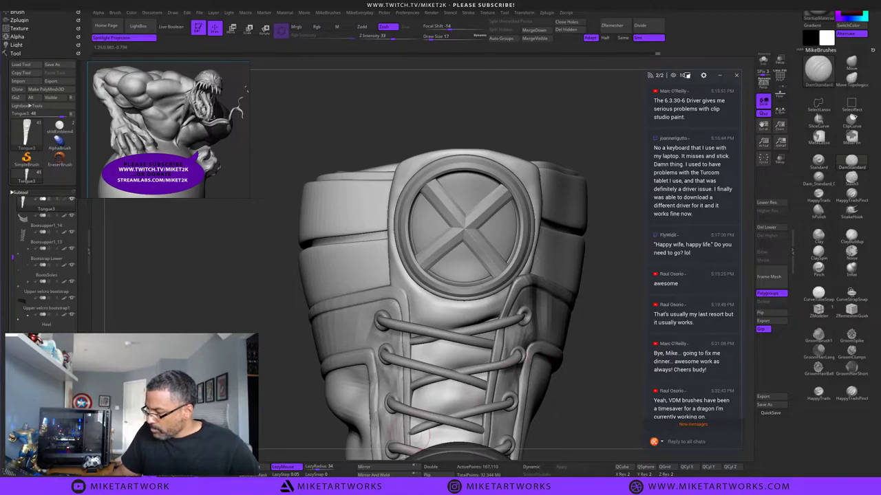
pyautogui.moveTo(414, 436); pyautogui.dragTo(498, 403)
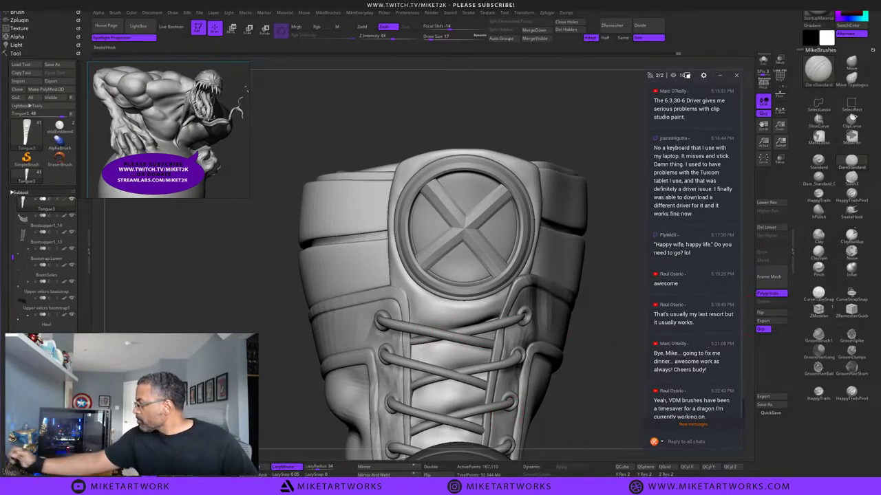
# Switch to the Inflat brush and puff and smooth the tongue folds below the emblem and between the upper laces.
pyautogui.click(851, 269)
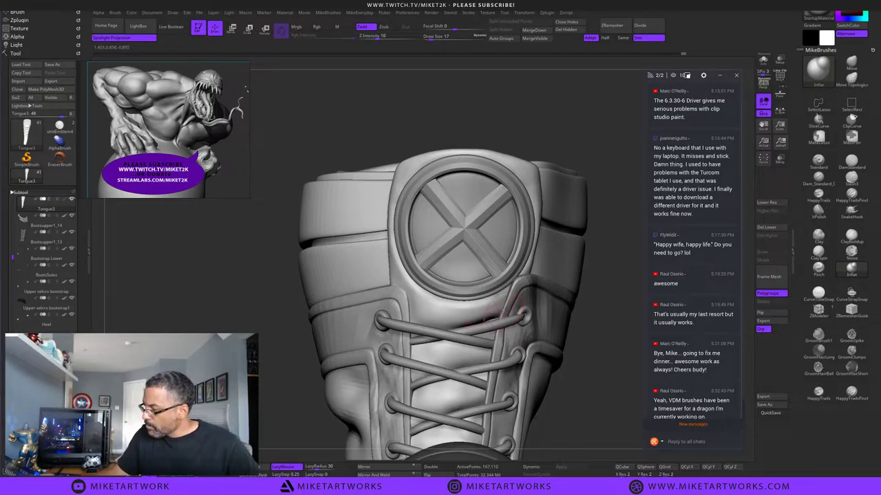
pyautogui.moveTo(480, 311)
pyautogui.keyDown('shift'); pyautogui.mouseDown()
pyautogui.moveTo(449, 306)
pyautogui.moveTo(417, 321)
pyautogui.moveTo(458, 318)
pyautogui.moveTo(441, 307)
pyautogui.mouseUp(); pyautogui.keyUp('shift')
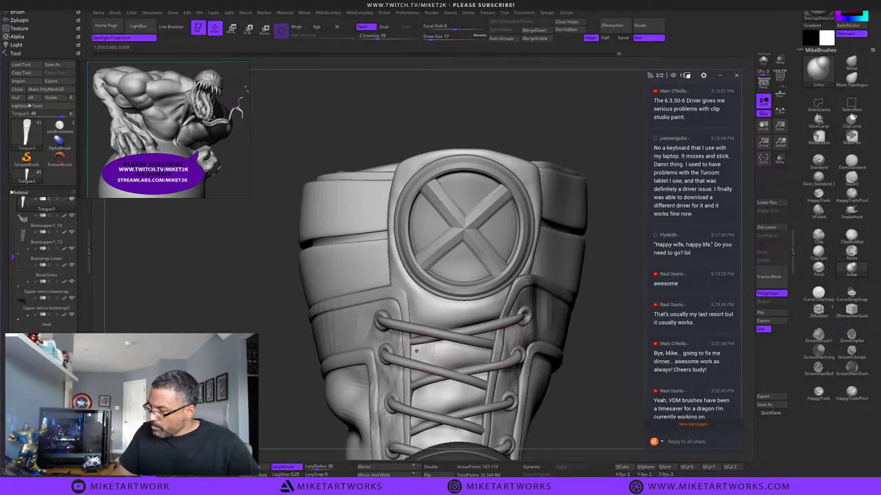
pyautogui.moveTo(415, 349)
pyautogui.keyDown('shift'); pyautogui.mouseDown()
pyautogui.moveTo(432, 348)
pyautogui.moveTo(428, 320)
pyautogui.mouseUp(); pyautogui.keyUp('shift')
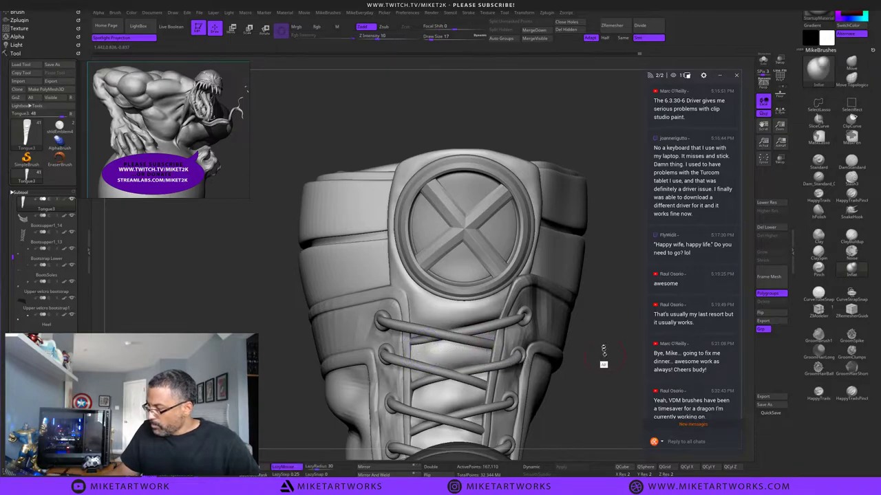
# Inflate and smooth the tongue sections showing between the middle and lower laces.
pyautogui.moveTo(603, 355)
pyautogui.keyDown('alt'); pyautogui.mouseDown()
pyautogui.moveTo(593, 283)
pyautogui.moveTo(580, 262)
pyautogui.moveTo(588, 301)
pyautogui.moveTo(519, 303)
pyautogui.mouseUp(); pyautogui.keyUp('alt')
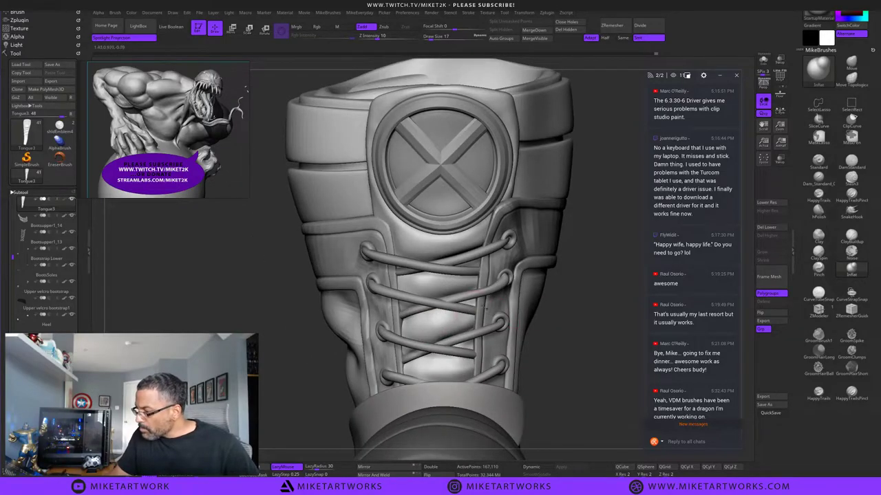
pyautogui.press('shift')
pyautogui.moveTo(458, 327)
pyautogui.keyDown('shift'); pyautogui.mouseDown()
pyautogui.moveTo(502, 317)
pyautogui.moveTo(475, 328)
pyautogui.moveTo(440, 326)
pyautogui.moveTo(461, 322)
pyautogui.mouseUp(); pyautogui.keyUp('shift')
pyautogui.moveTo(583, 301)
pyautogui.mouseDown()
pyautogui.moveTo(597, 308)
pyautogui.moveTo(589, 307)
pyautogui.mouseUp()
pyautogui.keyDown('alt'); pyautogui.moveTo(414, 343); pyautogui.dragTo(421, 338); pyautogui.keyUp('alt')
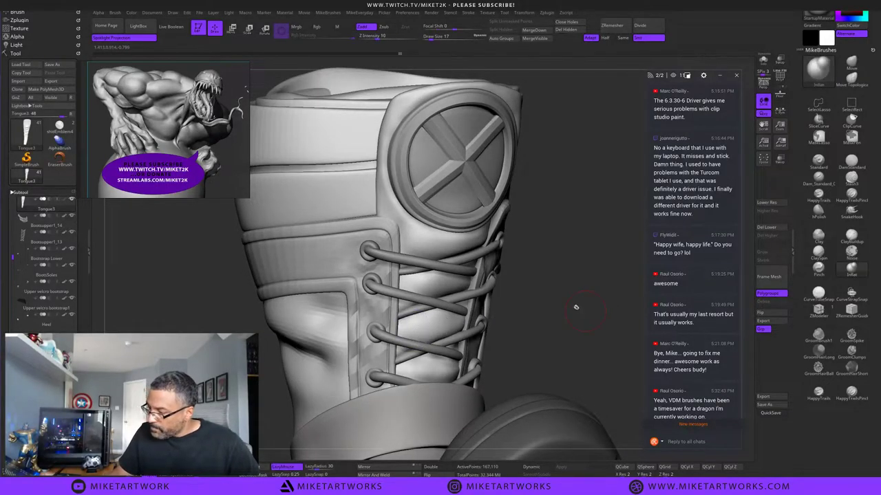
pyautogui.moveTo(576, 308); pyautogui.dragTo(576, 333)
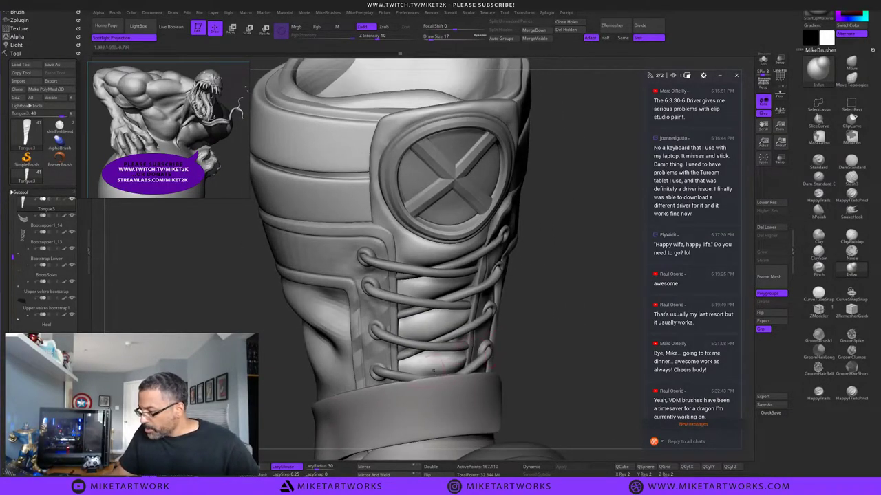
pyautogui.moveTo(449, 353)
pyautogui.keyDown('shift'); pyautogui.mouseDown()
pyautogui.moveTo(451, 365)
pyautogui.moveTo(438, 368)
pyautogui.mouseUp(); pyautogui.keyUp('shift')
pyautogui.moveTo(608, 325); pyautogui.dragTo(589, 302)
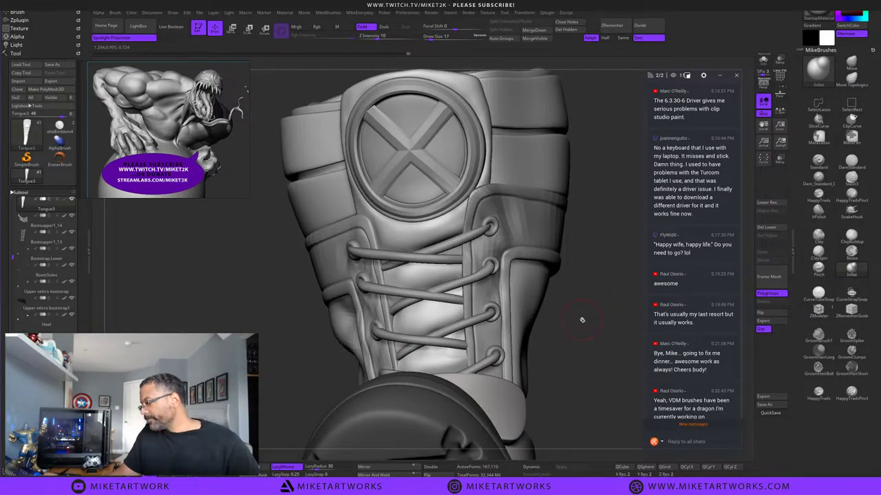
# Sculpt inward grooves with the Standard brush across the tongue below the emblem and between the middle laces, undoing and redoing one stroke.
pyautogui.click(818, 162)
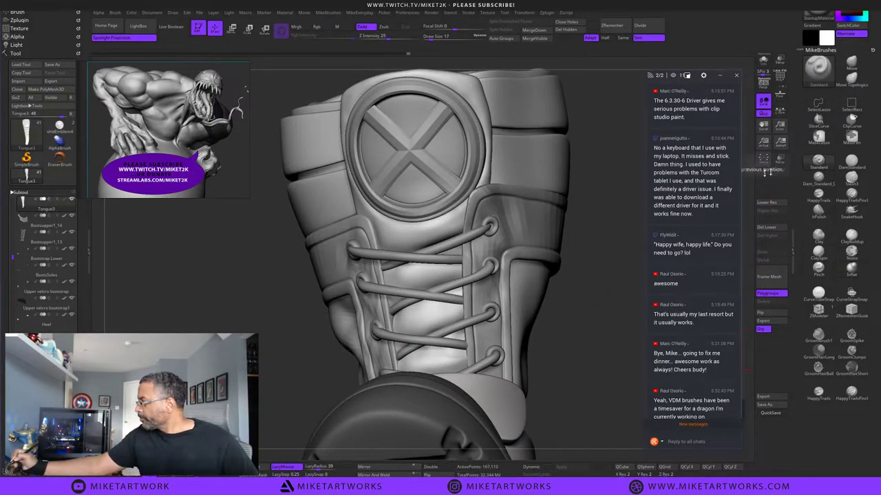
pyautogui.keyDown('alt'); pyautogui.moveTo(384, 234); pyautogui.dragTo(450, 240); pyautogui.keyUp('alt')
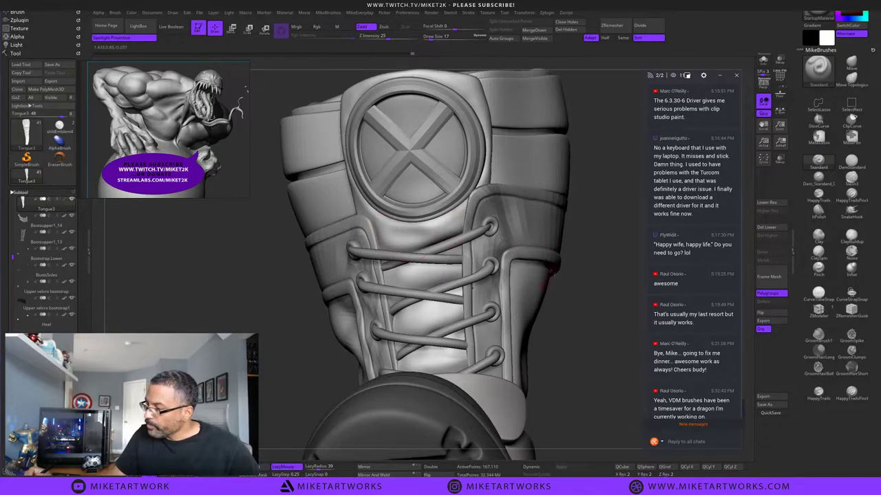
pyautogui.moveTo(583, 295); pyautogui.dragTo(609, 327)
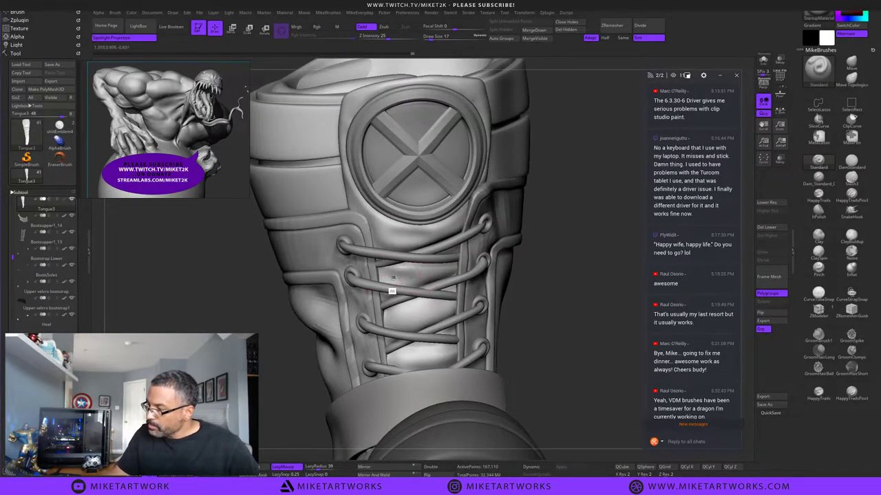
pyautogui.keyDown('alt'); pyautogui.moveTo(397, 331); pyautogui.dragTo(468, 313); pyautogui.keyUp('alt')
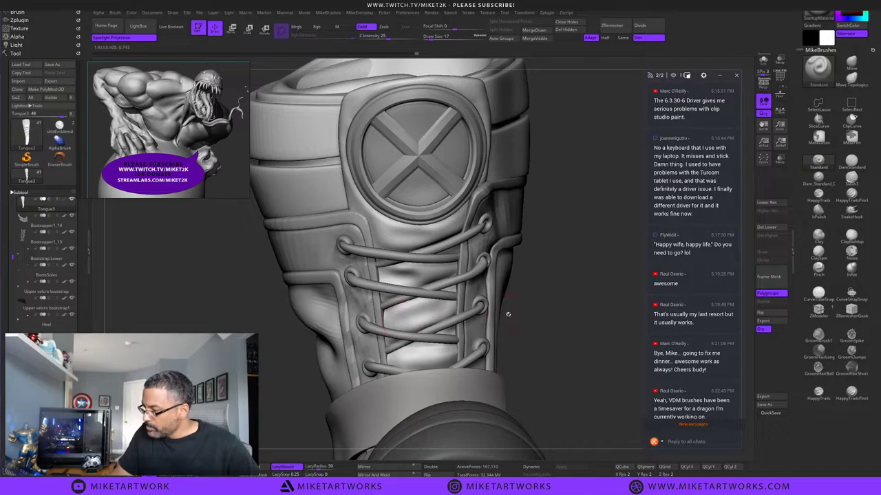
pyautogui.hotkey('ctrl', 'z')
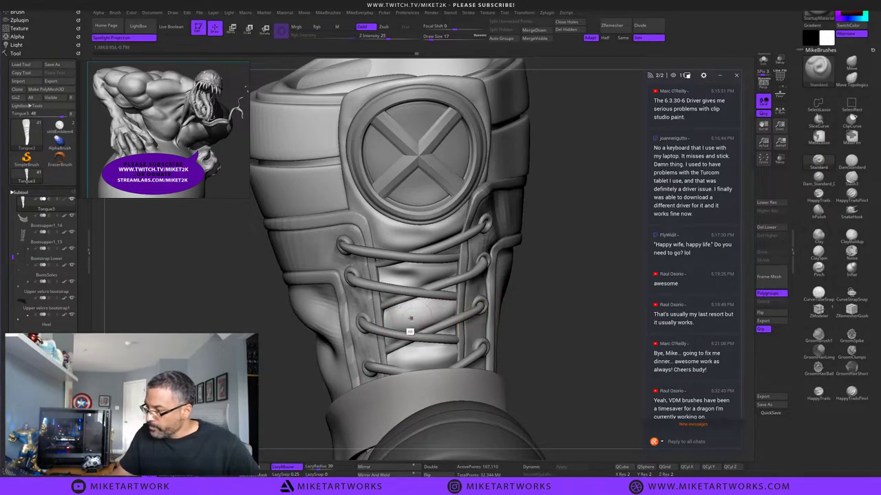
pyautogui.keyDown('alt'); pyautogui.moveTo(404, 318); pyautogui.dragTo(467, 311); pyautogui.keyUp('alt')
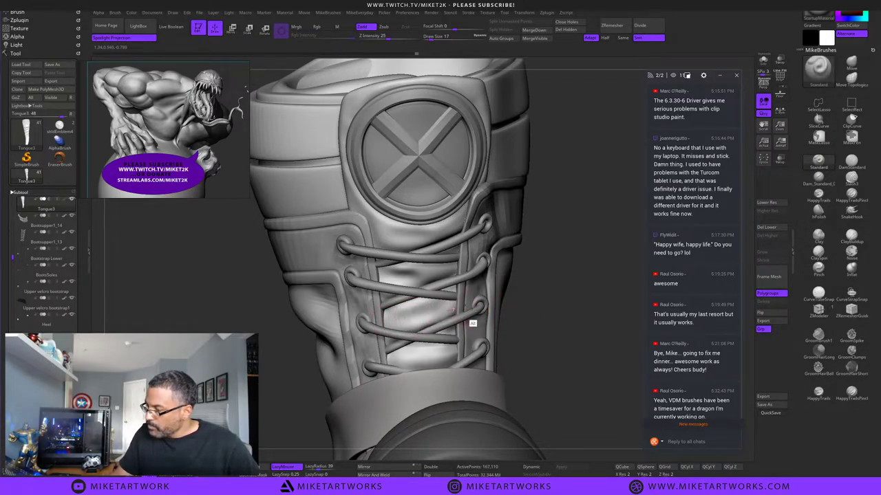
# Sculpt an inward Standard brush groove across the tongue between the lowest laces, just above the ankle strap.
pyautogui.moveTo(562, 324); pyautogui.dragTo(583, 344)
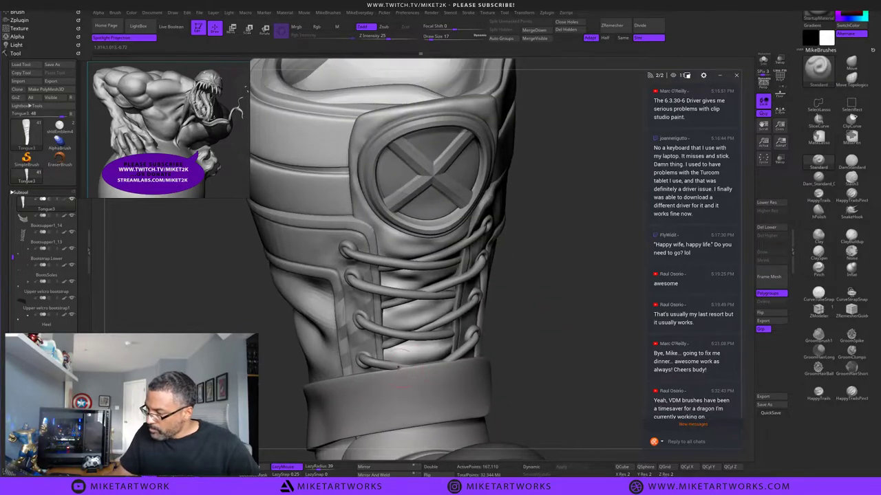
pyautogui.keyDown('alt'); pyautogui.moveTo(375, 360); pyautogui.dragTo(426, 371); pyautogui.keyUp('alt')
pyautogui.moveTo(562, 331)
pyautogui.mouseDown()
pyautogui.moveTo(548, 329)
pyautogui.moveTo(563, 319)
pyautogui.moveTo(565, 330)
pyautogui.moveTo(558, 311)
pyautogui.moveTo(561, 326)
pyautogui.mouseUp()
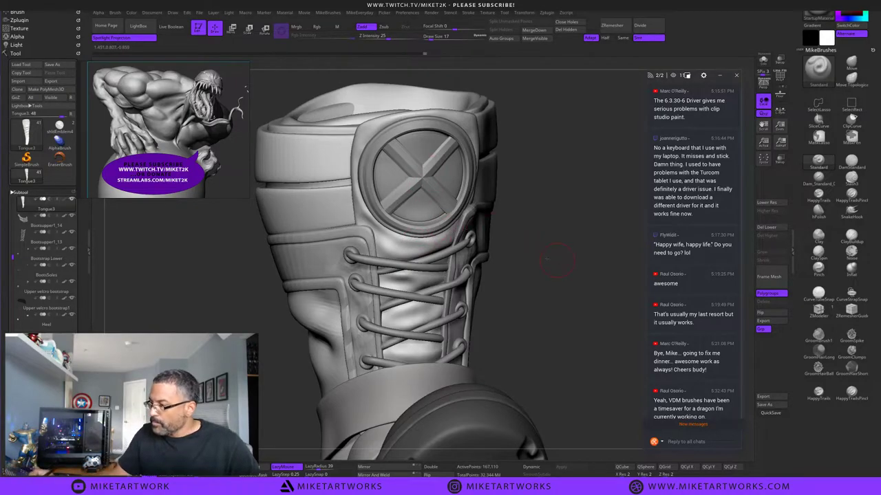
pyautogui.moveTo(575, 257); pyautogui.dragTo(545, 255)
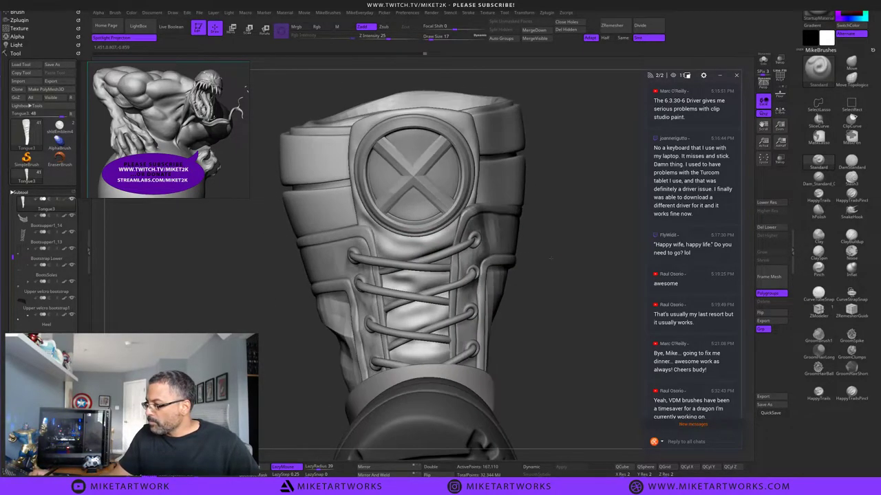
# Carve DamStandard creases down both edges of the tongue where it meets the lace panels.
pyautogui.click(851, 163)
pyautogui.moveTo(369, 225); pyautogui.dragTo(383, 255)
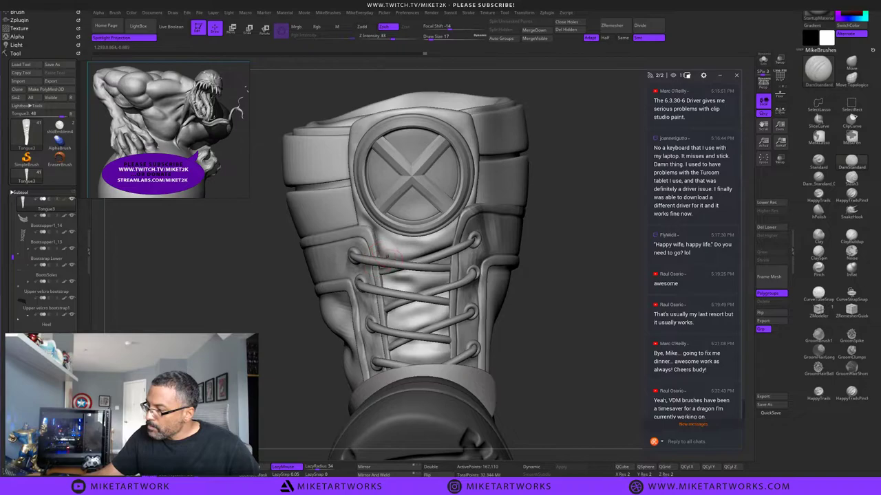
pyautogui.moveTo(587, 261)
pyautogui.mouseDown()
pyautogui.moveTo(623, 260)
pyautogui.moveTo(569, 267)
pyautogui.moveTo(583, 265)
pyautogui.mouseUp()
pyautogui.moveTo(455, 224); pyautogui.dragTo(448, 245)
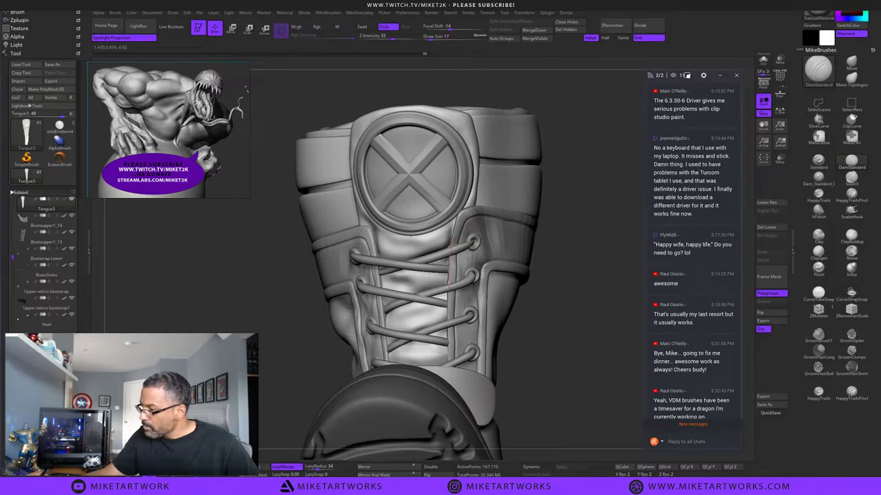
pyautogui.moveTo(447, 282); pyautogui.dragTo(452, 377)
pyautogui.moveTo(580, 305)
pyautogui.mouseDown()
pyautogui.moveTo(561, 305)
pyautogui.moveTo(588, 296)
pyautogui.mouseUp()
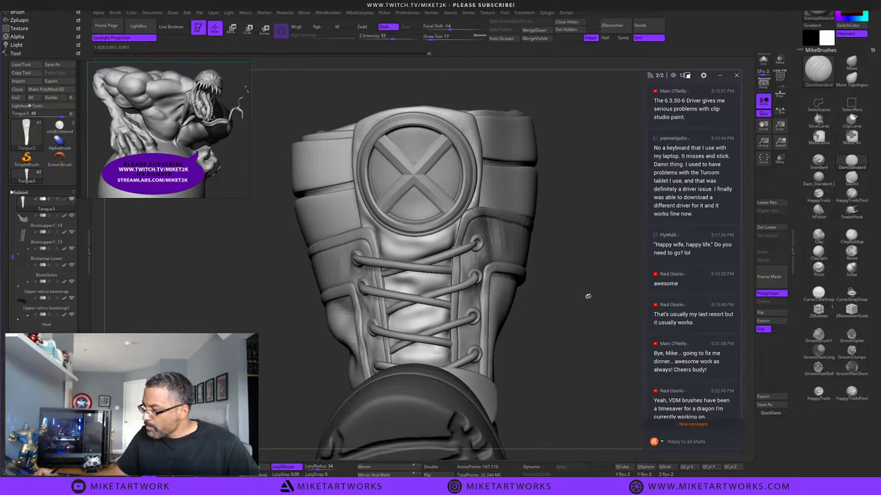
# Smooth the tongue just below the emblem with the Inflat brush selected, checking the folds from the front and side.
pyautogui.click(851, 270)
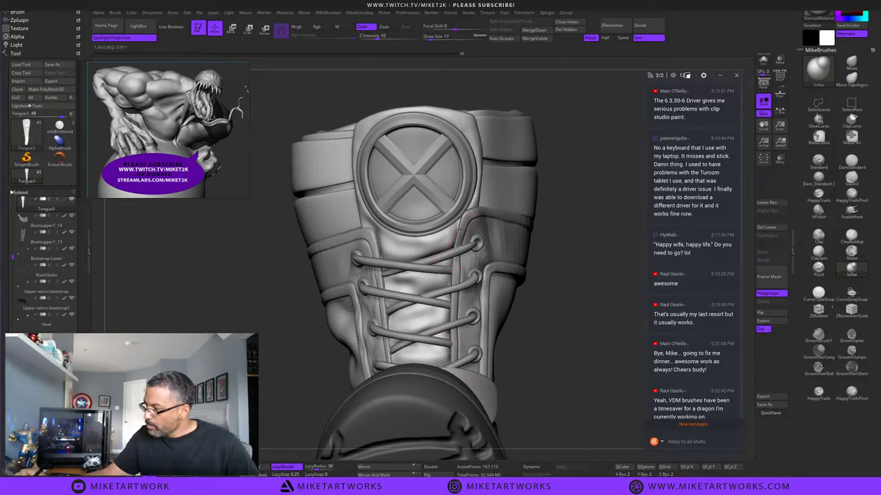
pyautogui.moveTo(450, 234)
pyautogui.keyDown('shift'); pyautogui.mouseDown()
pyautogui.moveTo(465, 222)
pyautogui.moveTo(448, 245)
pyautogui.mouseUp(); pyautogui.keyUp('shift')
pyautogui.moveTo(564, 327)
pyautogui.mouseDown()
pyautogui.moveTo(562, 350)
pyautogui.moveTo(560, 332)
pyautogui.mouseUp()
pyautogui.moveTo(555, 322); pyautogui.dragTo(553, 296)
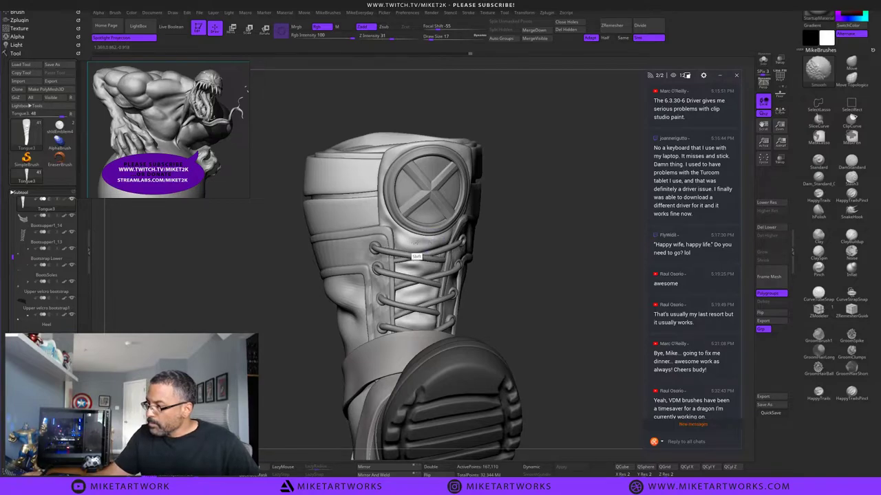
pyautogui.moveTo(526, 287)
pyautogui.mouseDown()
pyautogui.moveTo(537, 317)
pyautogui.moveTo(559, 311)
pyautogui.moveTo(576, 358)
pyautogui.moveTo(588, 347)
pyautogui.moveTo(582, 305)
pyautogui.moveTo(583, 313)
pyautogui.moveTo(604, 261)
pyautogui.moveTo(571, 399)
pyautogui.moveTo(570, 354)
pyautogui.moveTo(559, 359)
pyautogui.mouseUp()
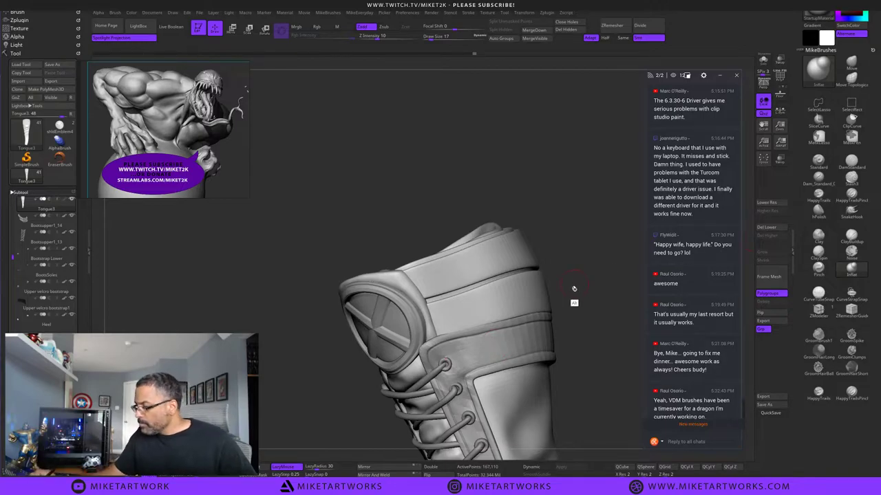
pyautogui.keyDown('alt'); pyautogui.moveTo(573, 289); pyautogui.dragTo(576, 320); pyautogui.keyUp('alt')
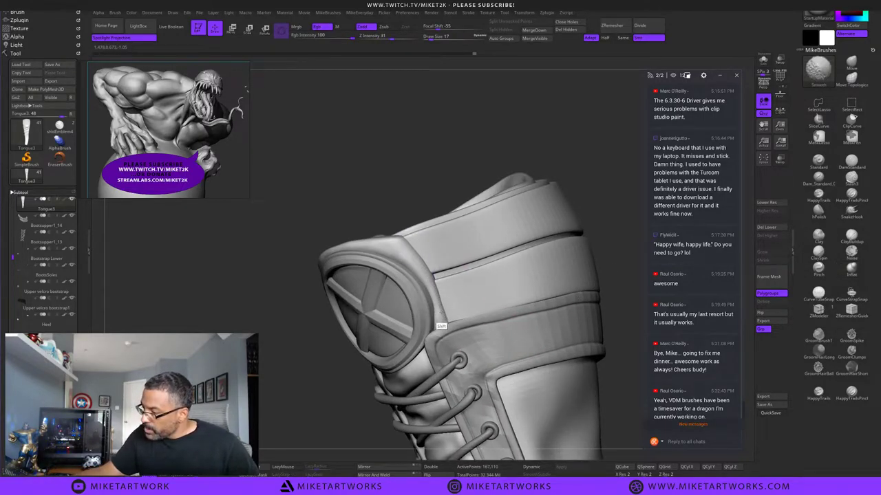
pyautogui.keyDown('shift'); pyautogui.moveTo(505, 288); pyautogui.dragTo(533, 286); pyautogui.keyUp('shift')
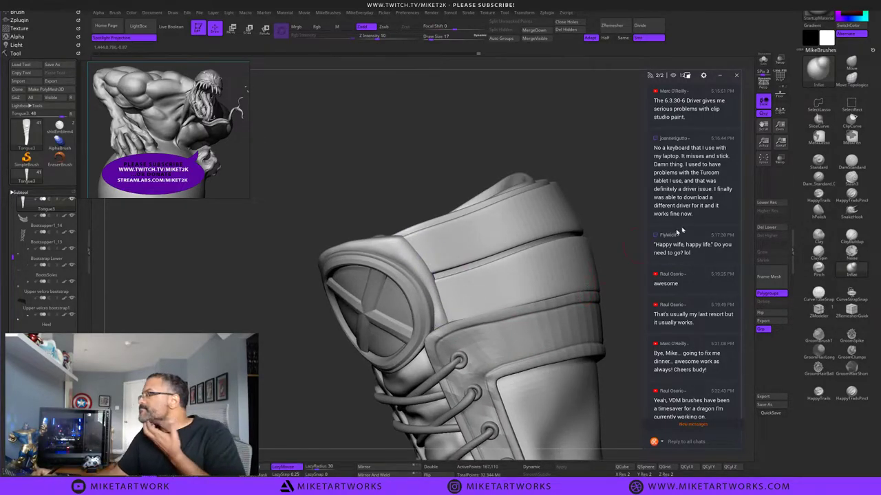
# Select the Move brush and isolate the Tongue3 subtool to expose its edges.
pyautogui.click(850, 67)
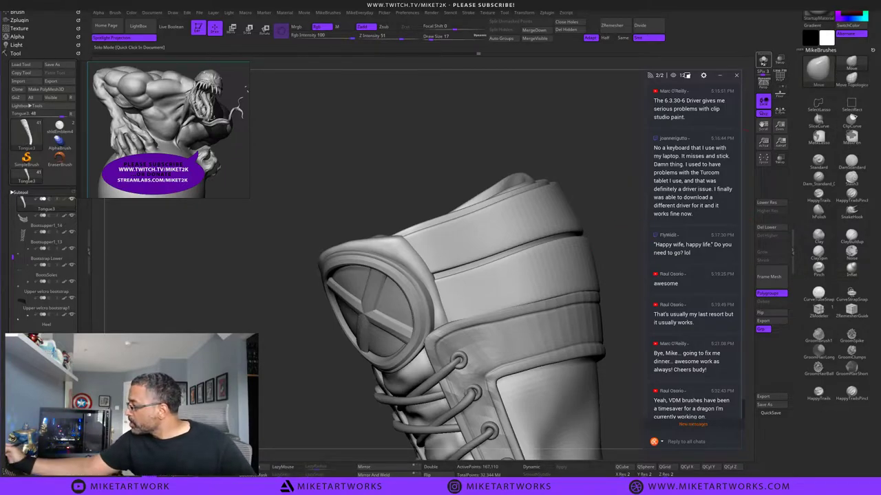
pyautogui.click(763, 62)
pyautogui.moveTo(576, 269); pyautogui.dragTo(551, 323)
pyautogui.keyDown('alt'); pyautogui.moveTo(551, 324); pyautogui.dragTo(570, 313); pyautogui.keyUp('alt')
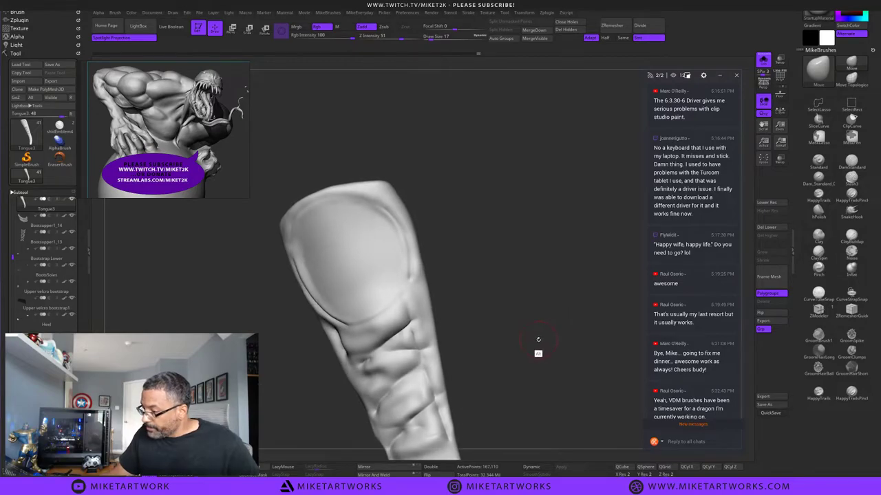
pyautogui.keyDown('alt'); pyautogui.moveTo(538, 339); pyautogui.dragTo(566, 319); pyautogui.keyUp('alt')
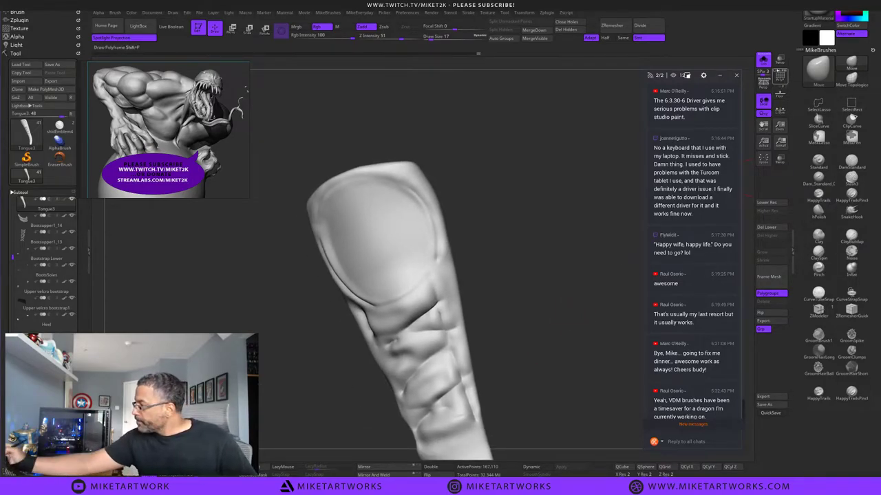
# Carve a DamStandard groove along the tongue's upper rim and down its side edge at draw size 10.
pyautogui.moveTo(599, 215)
pyautogui.mouseDown()
pyautogui.moveTo(558, 261)
pyautogui.moveTo(585, 247)
pyautogui.moveTo(566, 236)
pyautogui.moveTo(560, 273)
pyautogui.moveTo(586, 272)
pyautogui.moveTo(544, 295)
pyautogui.moveTo(516, 297)
pyautogui.mouseUp()
pyautogui.press('s')
pyautogui.press('s')
pyautogui.press('s')
pyautogui.moveTo(534, 286)
pyautogui.mouseDown()
pyautogui.moveTo(560, 293)
pyautogui.moveTo(562, 215)
pyautogui.moveTo(568, 340)
pyautogui.moveTo(529, 307)
pyautogui.mouseUp()
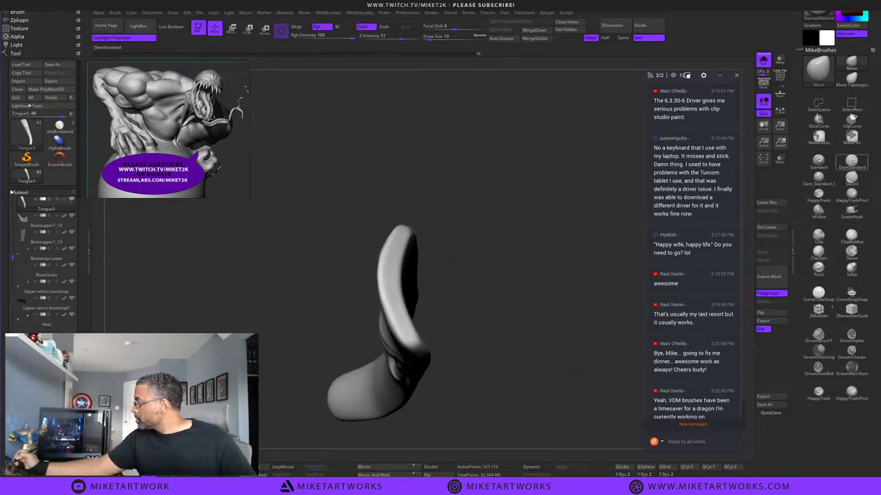
pyautogui.click(851, 162)
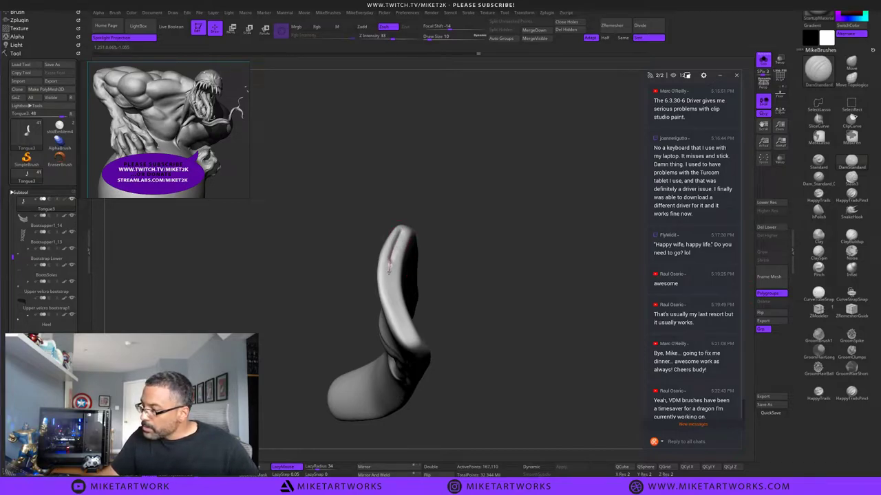
pyautogui.moveTo(535, 390); pyautogui.dragTo(508, 334)
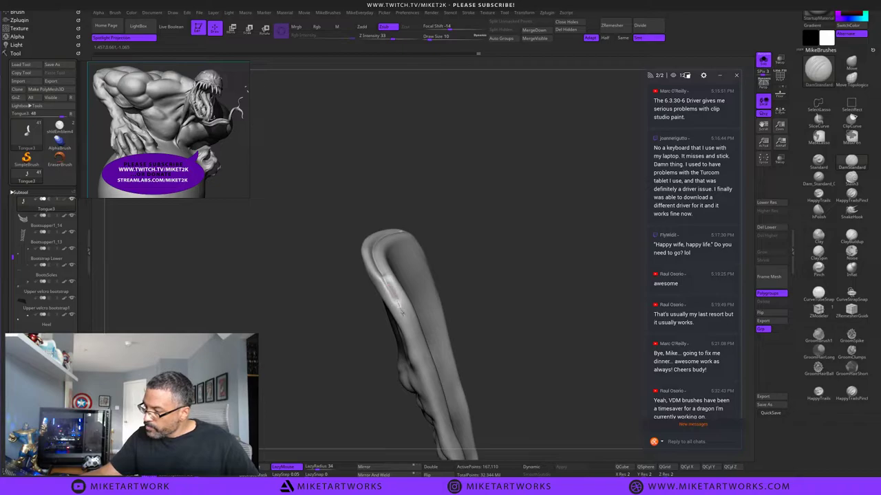
pyautogui.moveTo(535, 314); pyautogui.dragTo(530, 321)
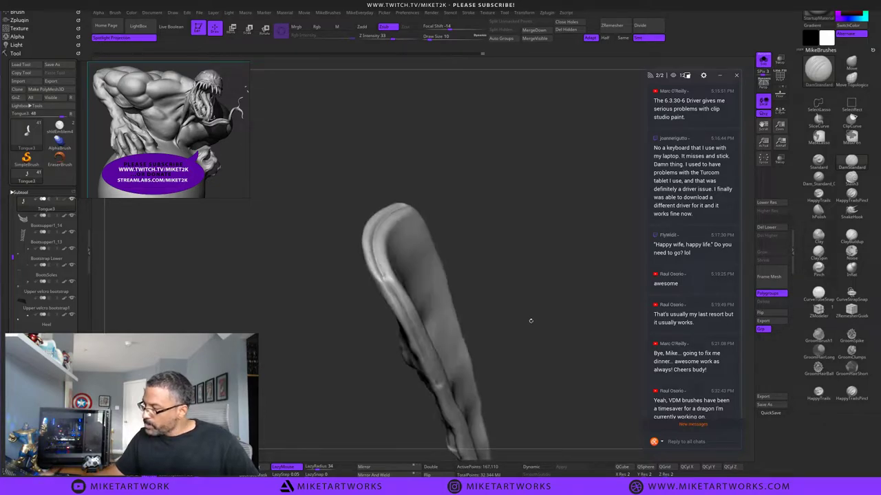
# Compare the tongue's rim with the whole boot's top opening, and isolate the tongue again.
pyautogui.click(763, 61)
pyautogui.moveTo(382, 425); pyautogui.dragTo(388, 447)
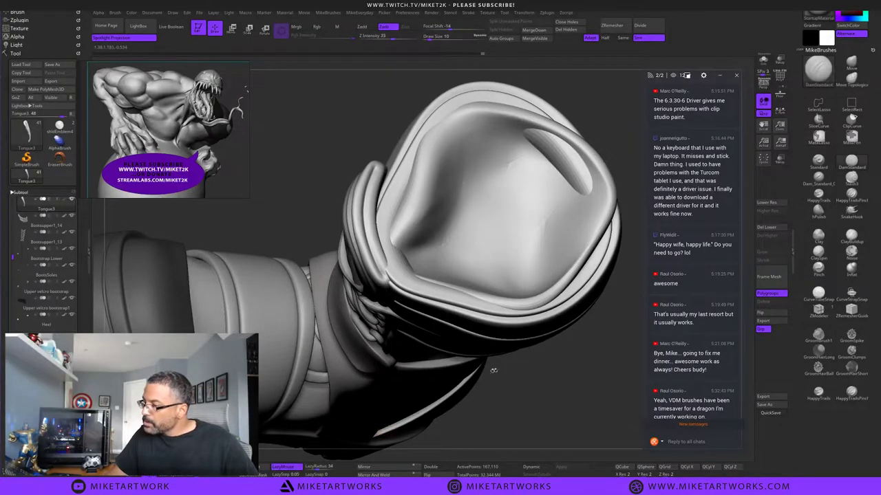
pyautogui.moveTo(552, 376)
pyautogui.keyDown('ctrl'); pyautogui.mouseDown()
pyautogui.moveTo(564, 398)
pyautogui.moveTo(504, 403)
pyautogui.mouseUp(); pyautogui.keyUp('ctrl')
pyautogui.click(763, 60)
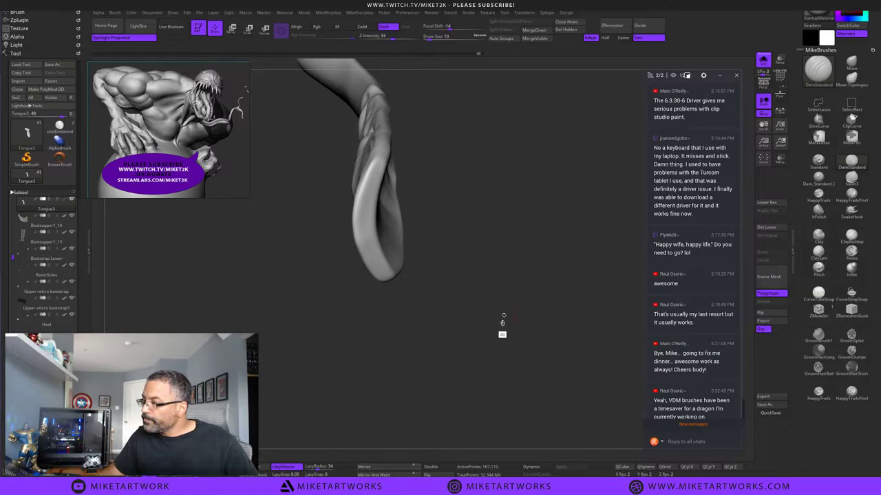
pyautogui.moveTo(502, 323)
pyautogui.keyDown('alt'); pyautogui.mouseDown()
pyautogui.moveTo(524, 408)
pyautogui.moveTo(552, 360)
pyautogui.mouseUp(); pyautogui.keyUp('alt')
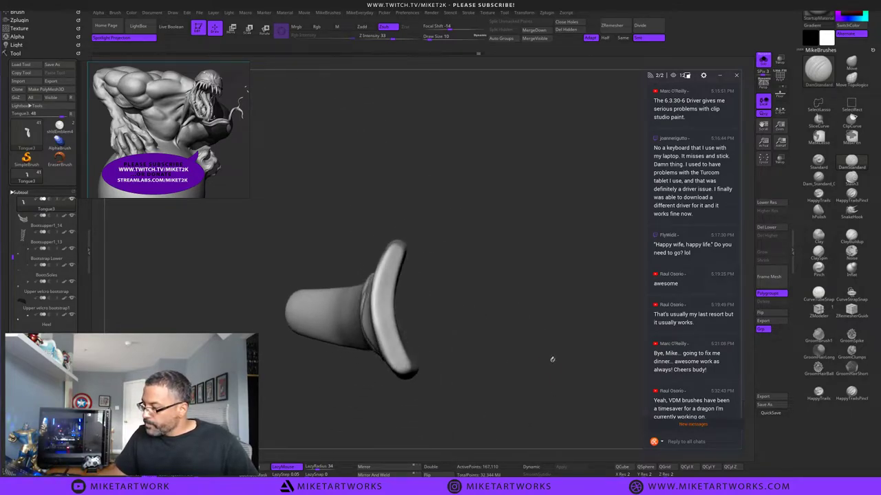
# Rework the groove around the tongue's outer rim, following the top and both side edges.
pyautogui.moveTo(399, 243)
pyautogui.keyDown('ctrl'); pyautogui.mouseDown()
pyautogui.moveTo(387, 285)
pyautogui.moveTo(392, 333)
pyautogui.moveTo(414, 376)
pyautogui.moveTo(494, 436)
pyautogui.mouseUp(); pyautogui.keyUp('ctrl')
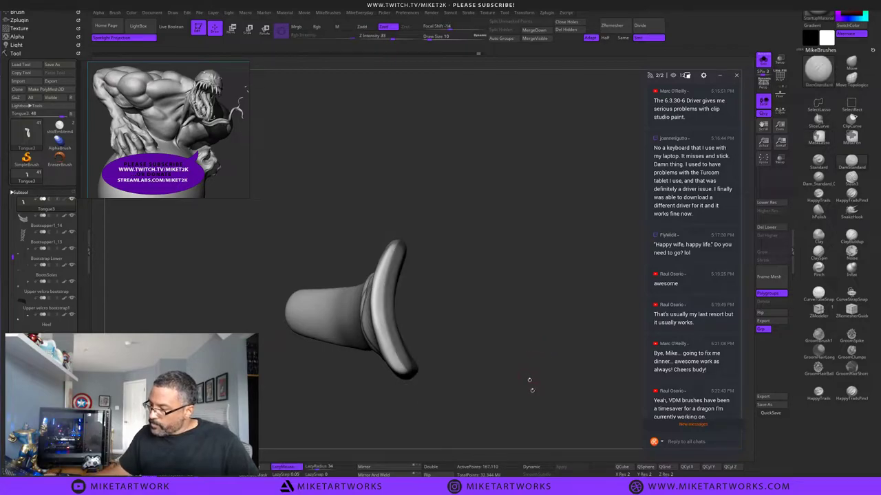
pyautogui.keyDown('alt'); pyautogui.moveTo(531, 387); pyautogui.dragTo(543, 433); pyautogui.keyUp('alt')
pyautogui.moveTo(542, 332); pyautogui.dragTo(527, 346)
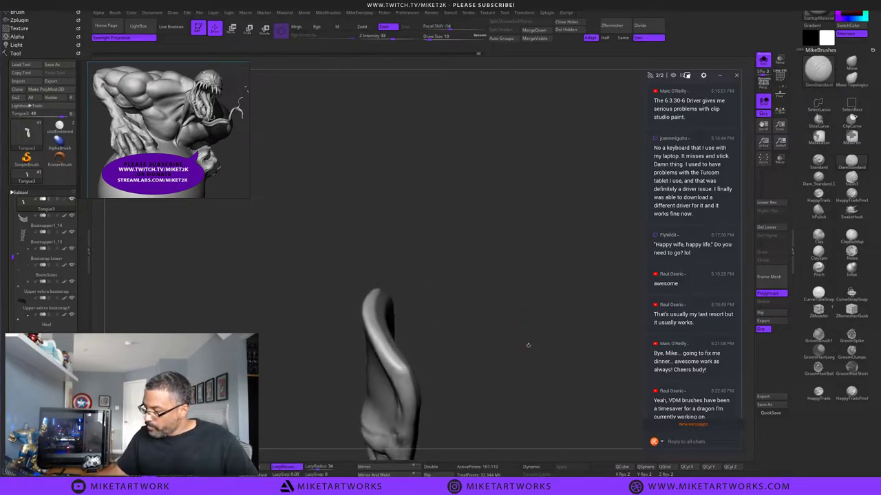
pyautogui.moveTo(485, 320); pyautogui.dragTo(482, 341)
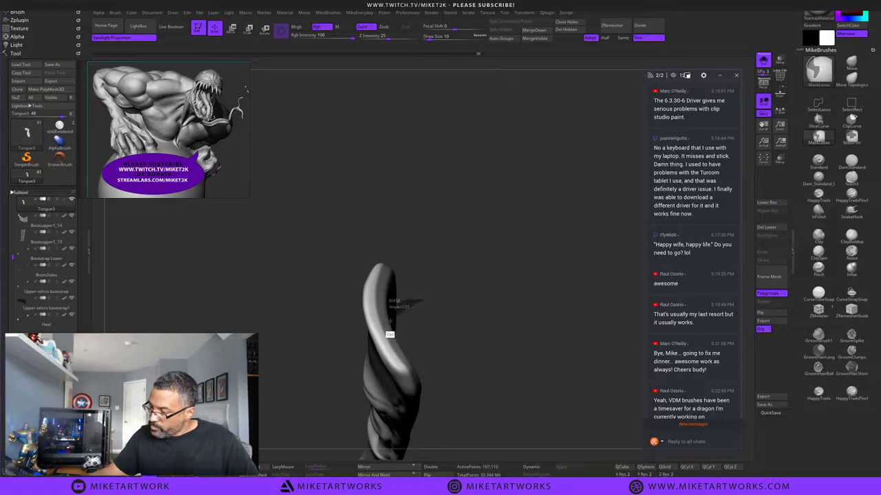
pyautogui.keyDown('ctrl'); pyautogui.moveTo(396, 350); pyautogui.dragTo(436, 415); pyautogui.keyUp('ctrl')
pyautogui.moveTo(560, 346); pyautogui.dragTo(571, 297)
pyautogui.keyDown('ctrl'); pyautogui.click(527, 329); pyautogui.keyUp('ctrl')
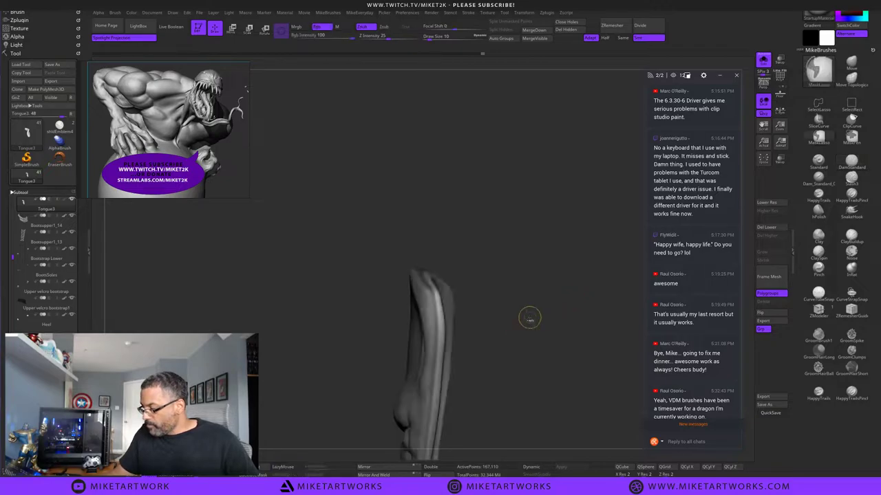
pyautogui.keyDown('ctrl'); pyautogui.click(430, 362); pyautogui.keyUp('ctrl')
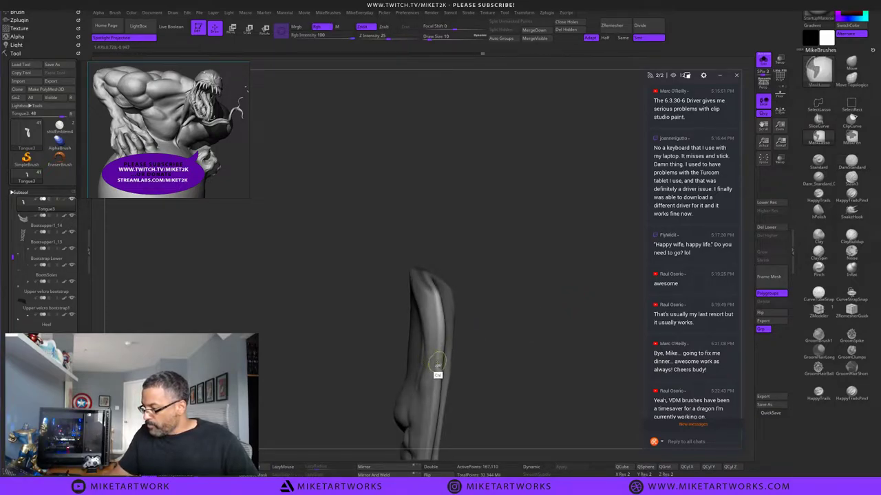
pyautogui.moveTo(573, 331); pyautogui.dragTo(569, 247)
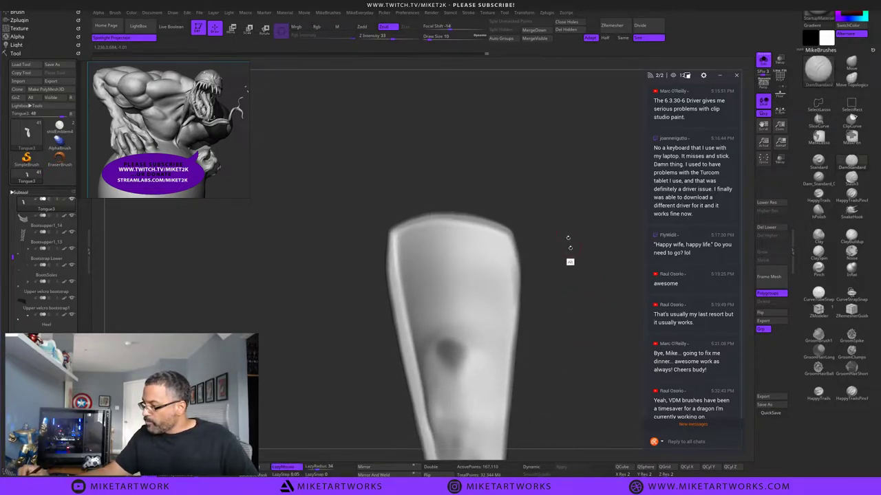
# Reshape the tongue's top edge and upper corners with the Move brush at draw size 57.
pyautogui.click(851, 63)
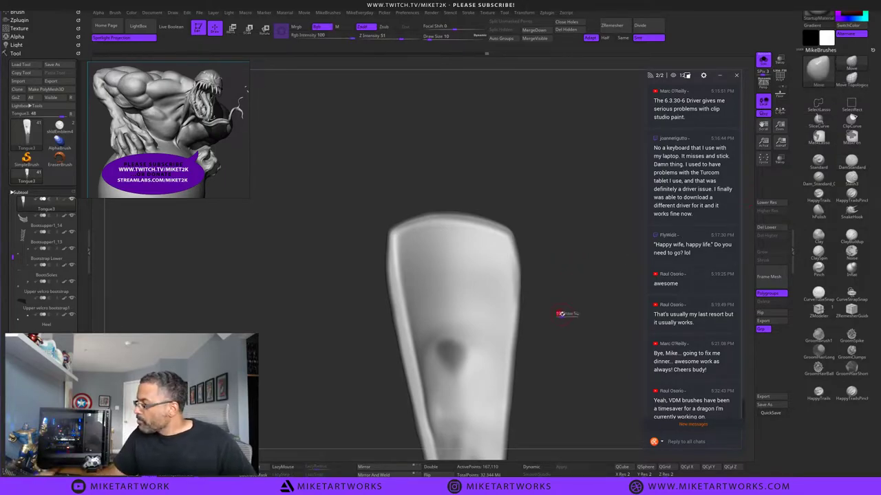
pyautogui.press('s')
pyautogui.moveTo(562, 315); pyautogui.dragTo(597, 305)
pyautogui.moveTo(392, 293); pyautogui.dragTo(398, 293)
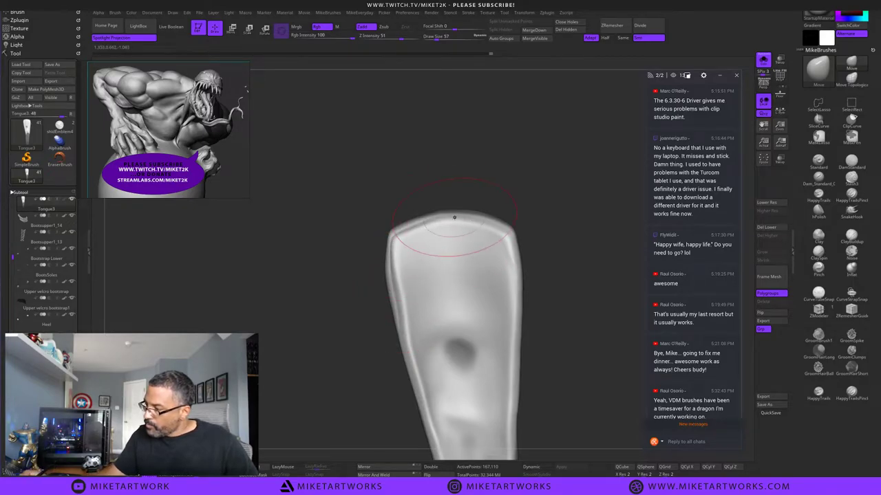
pyautogui.moveTo(454, 217); pyautogui.dragTo(454, 226)
pyautogui.moveTo(595, 246); pyautogui.dragTo(583, 240)
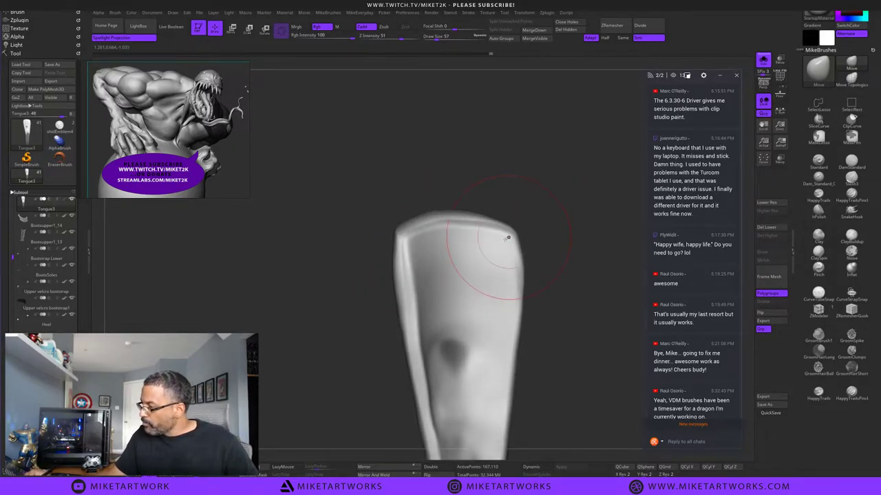
pyautogui.moveTo(508, 238); pyautogui.dragTo(497, 243)
# Push the tongue's side edge inward with the Move brush along its upper half, as seen from the back.
pyautogui.moveTo(573, 274); pyautogui.dragTo(570, 270)
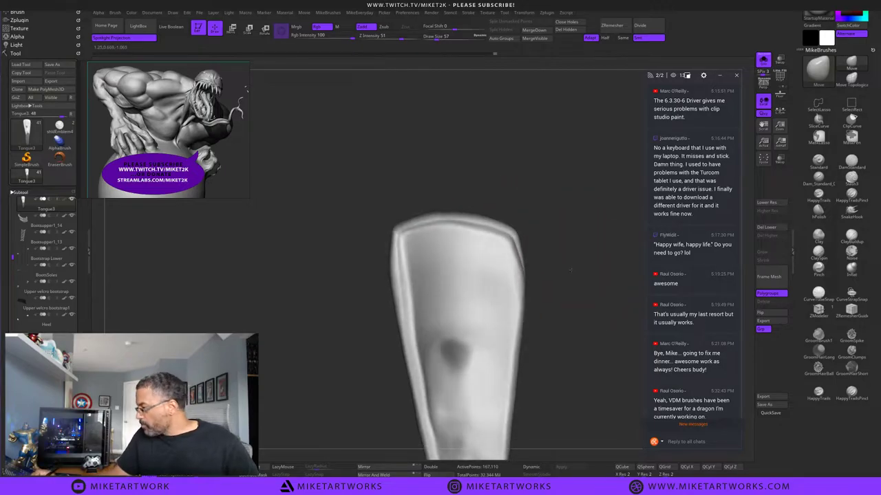
pyautogui.moveTo(518, 292); pyautogui.dragTo(509, 289)
pyautogui.moveTo(515, 325); pyautogui.dragTo(504, 322)
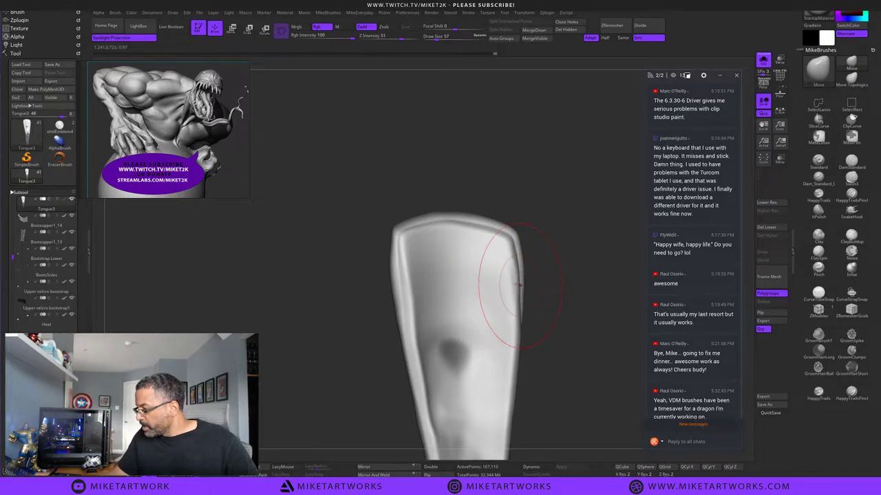
pyautogui.moveTo(513, 283); pyautogui.dragTo(513, 284)
pyautogui.moveTo(517, 332); pyautogui.dragTo(505, 331)
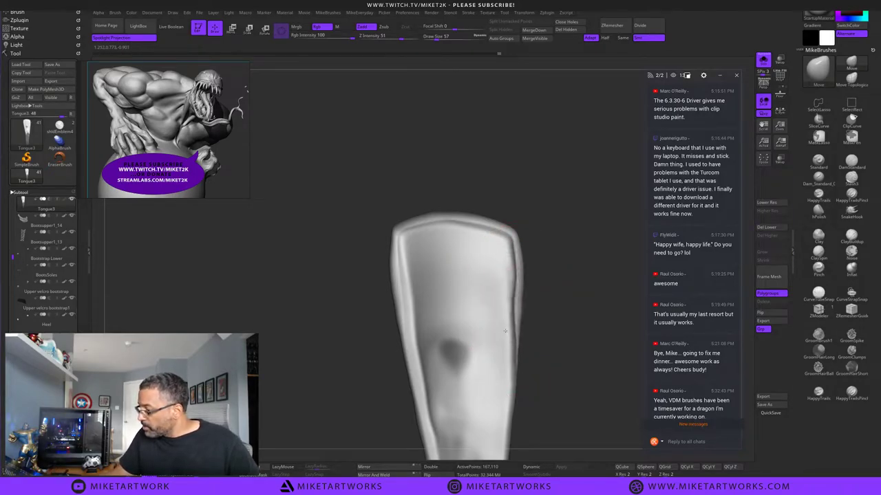
# Adjust the curve of the tongue's top rim from the side with the Move brush.
pyautogui.moveTo(561, 297)
pyautogui.mouseDown()
pyautogui.moveTo(569, 296)
pyautogui.moveTo(510, 280)
pyautogui.mouseUp()
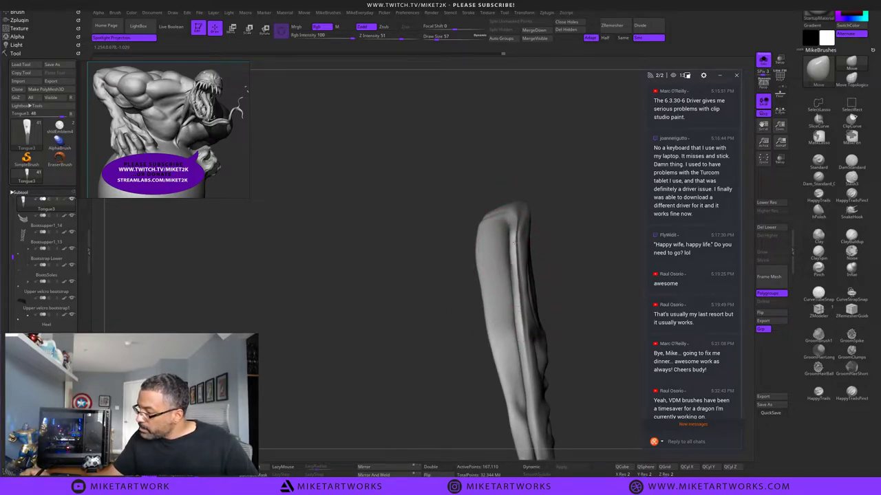
pyautogui.moveTo(510, 216)
pyautogui.mouseDown()
pyautogui.moveTo(606, 229)
pyautogui.moveTo(621, 265)
pyautogui.moveTo(555, 263)
pyautogui.moveTo(556, 252)
pyautogui.mouseUp()
pyautogui.moveTo(517, 200); pyautogui.dragTo(510, 197)
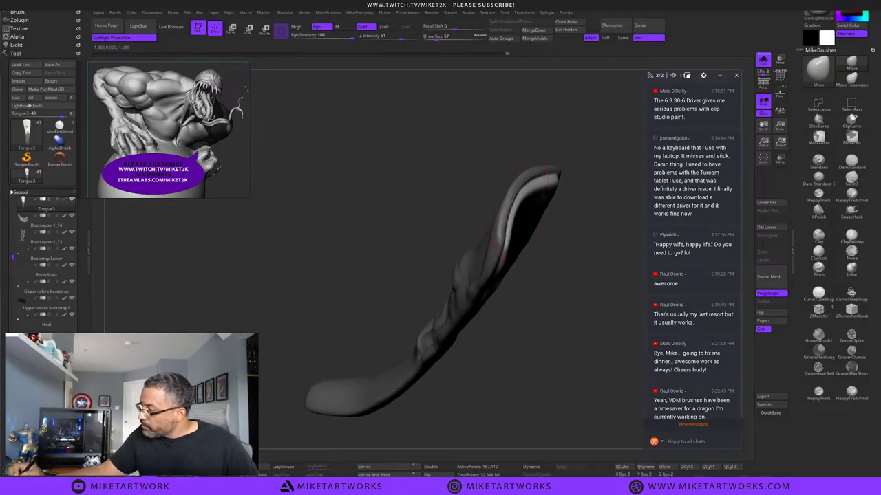
pyautogui.moveTo(577, 278)
pyautogui.mouseDown()
pyautogui.moveTo(497, 310)
pyautogui.moveTo(473, 303)
pyautogui.mouseUp()
pyautogui.moveTo(568, 303); pyautogui.dragTo(489, 317)
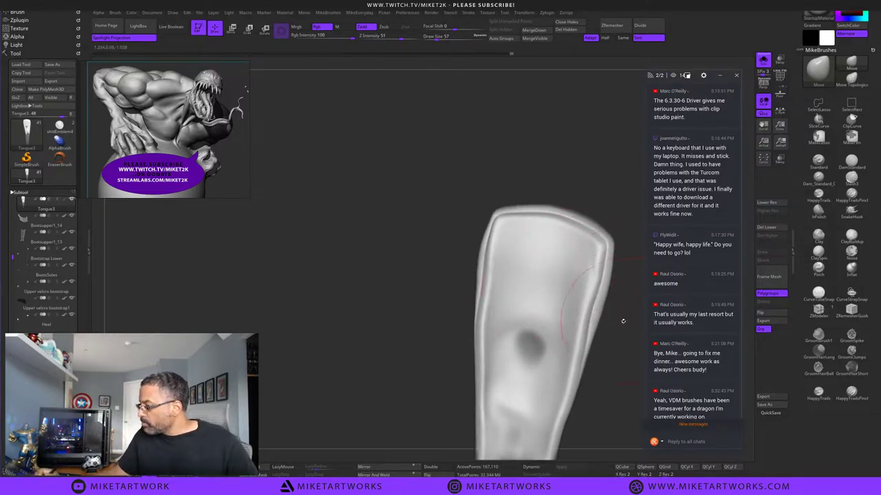
pyautogui.moveTo(622, 320); pyautogui.dragTo(638, 304)
# Refine the tongue's side edge with the Move brush at draw size 23, and show the full boot again.
pyautogui.press('s')
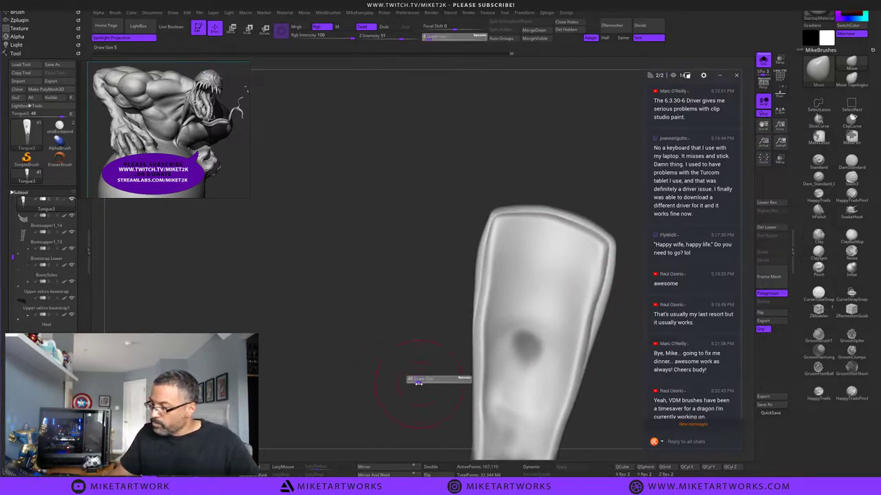
pyautogui.moveTo(418, 383); pyautogui.dragTo(416, 384)
pyautogui.moveTo(600, 370); pyautogui.dragTo(599, 344)
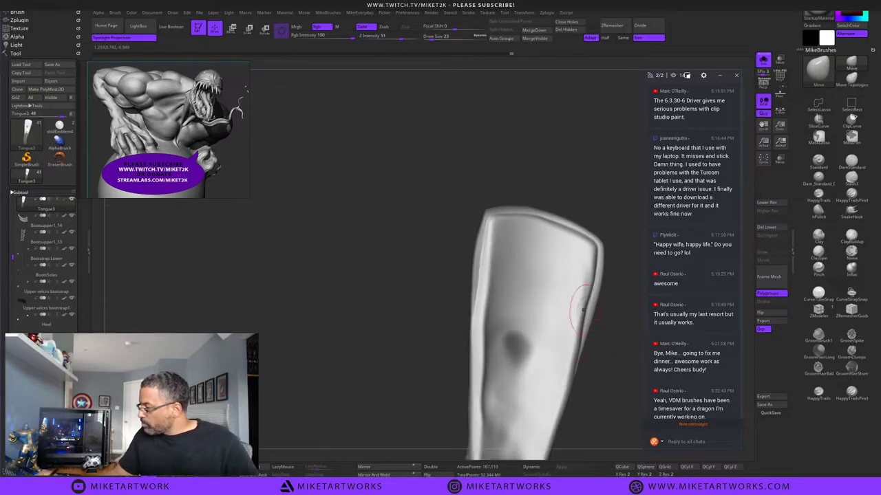
pyautogui.press('shift')
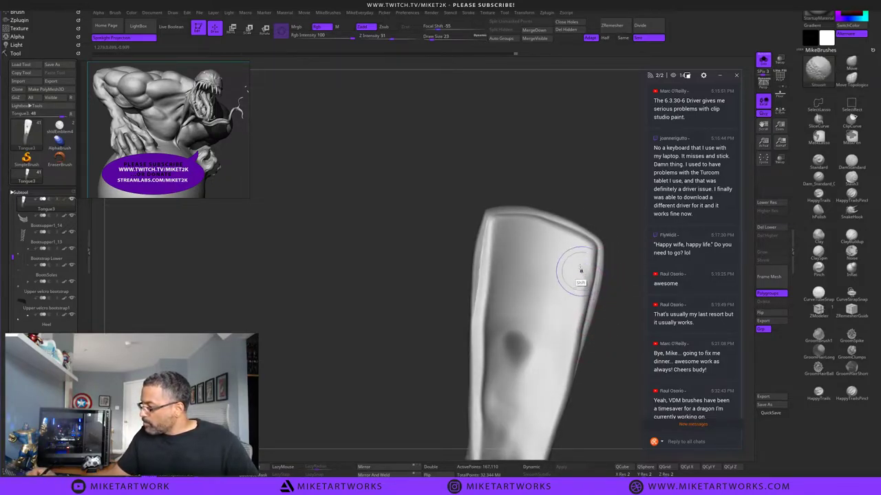
pyautogui.moveTo(610, 359)
pyautogui.mouseDown()
pyautogui.moveTo(601, 352)
pyautogui.moveTo(627, 387)
pyautogui.moveTo(585, 383)
pyautogui.moveTo(552, 348)
pyautogui.mouseUp()
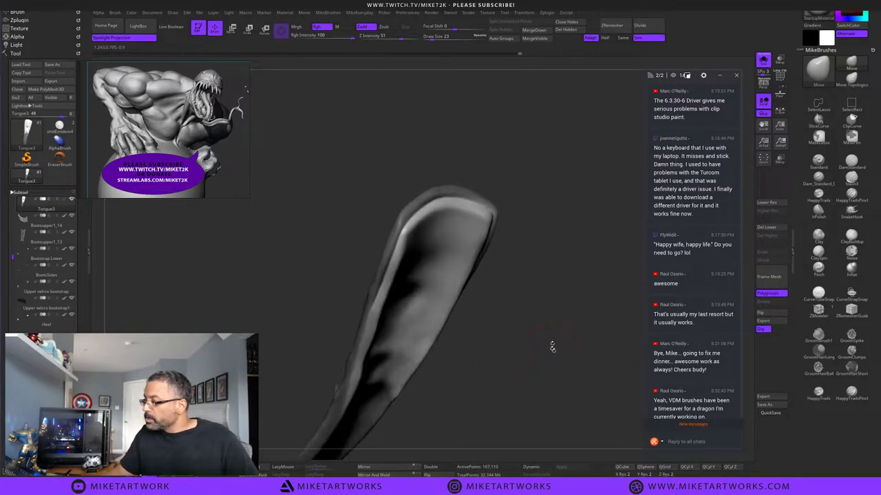
pyautogui.click(763, 60)
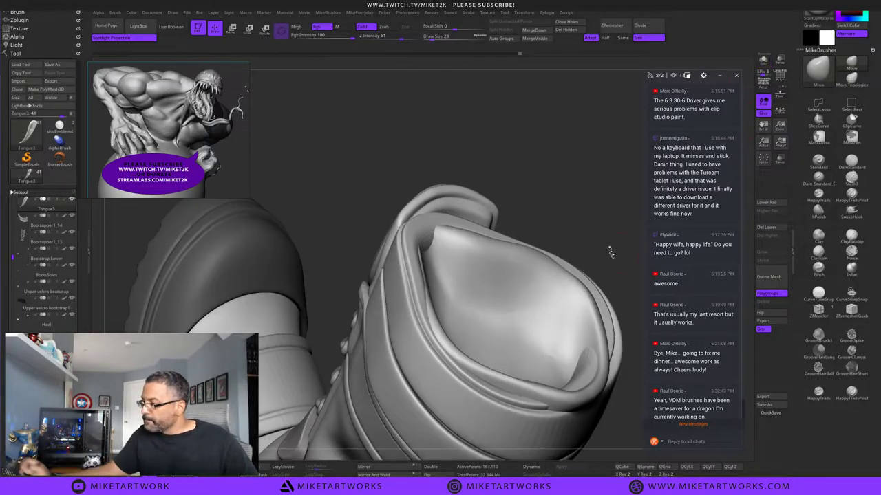
# Select the BootTopDetail trim around the boot opening and nudge it beside the tongue with the Move brush at draw size 56.
pyautogui.moveTo(610, 250); pyautogui.dragTo(615, 221)
pyautogui.moveTo(592, 259)
pyautogui.mouseDown()
pyautogui.moveTo(609, 249)
pyautogui.moveTo(597, 244)
pyautogui.moveTo(590, 255)
pyautogui.moveTo(605, 296)
pyautogui.moveTo(592, 206)
pyautogui.moveTo(575, 181)
pyautogui.mouseUp()
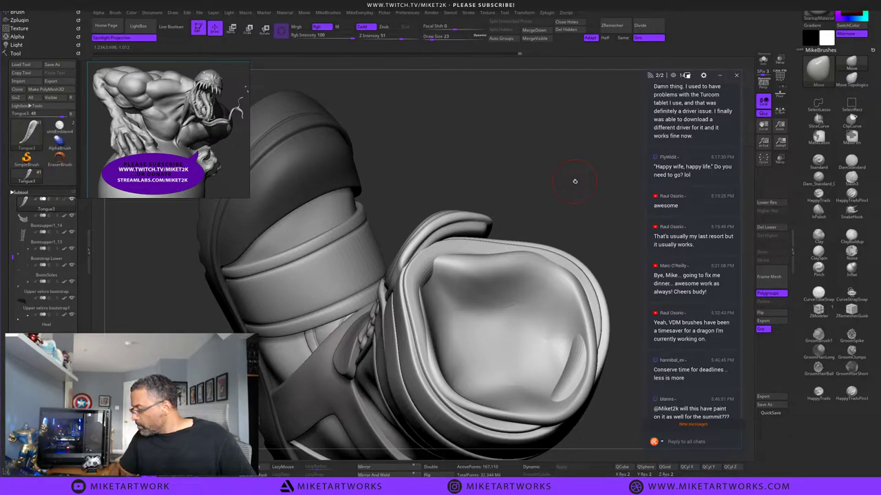
pyautogui.moveTo(551, 227)
pyautogui.mouseDown()
pyautogui.moveTo(546, 197)
pyautogui.moveTo(559, 233)
pyautogui.mouseUp()
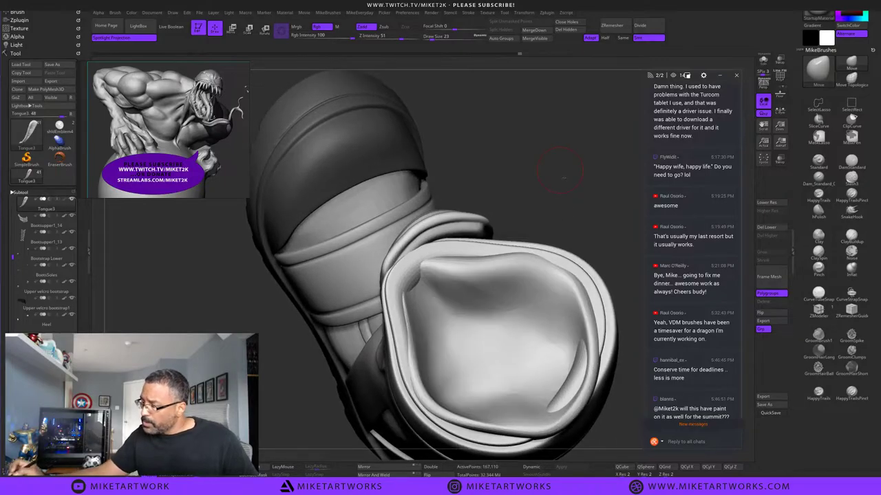
pyautogui.moveTo(562, 177); pyautogui.dragTo(513, 218)
pyautogui.keyDown('alt'); pyautogui.click(404, 308); pyautogui.keyUp('alt')
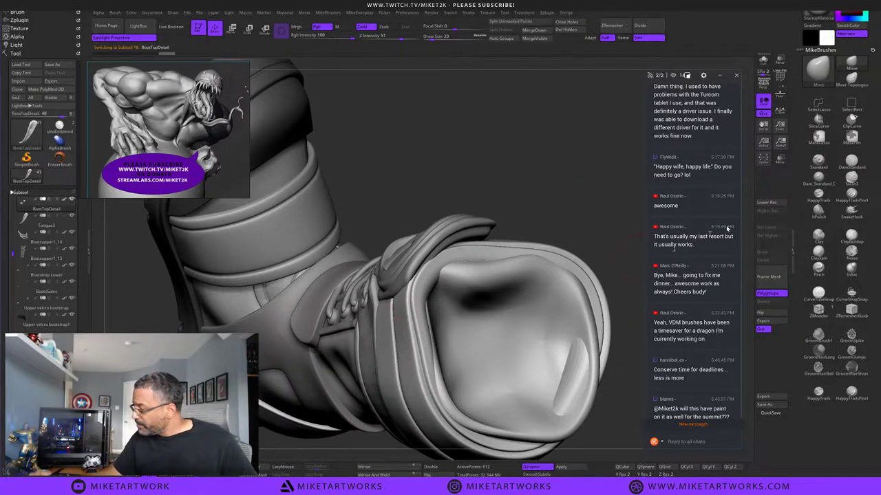
pyautogui.click(818, 71)
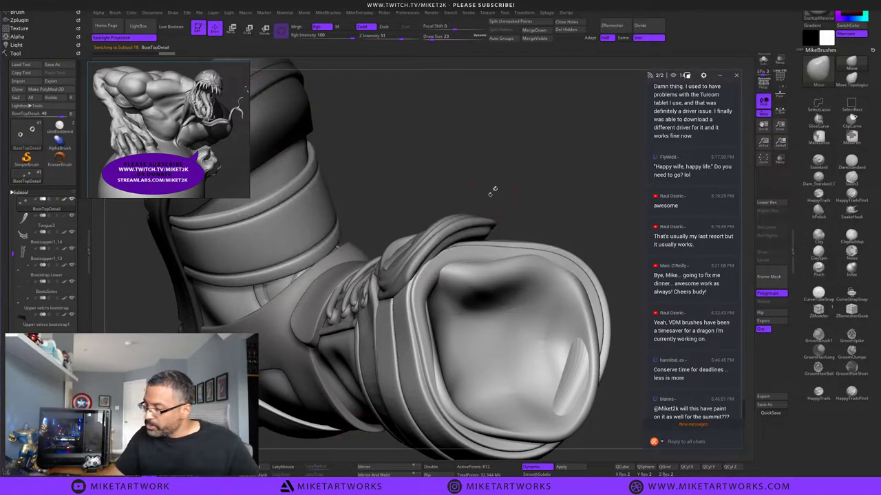
pyautogui.press('s')
pyautogui.moveTo(587, 194)
pyautogui.mouseDown()
pyautogui.moveTo(596, 195)
pyautogui.moveTo(526, 239)
pyautogui.mouseUp()
pyautogui.moveTo(409, 291); pyautogui.dragTo(415, 291)
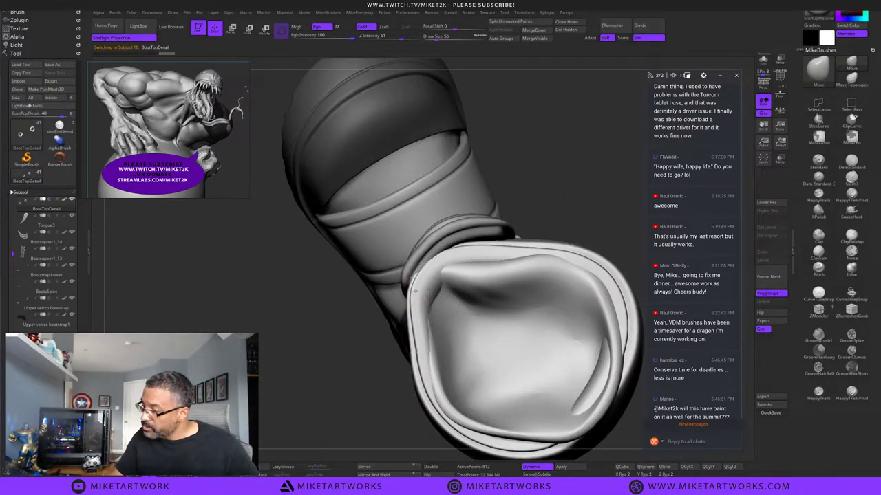
# Fit the boot opening's trim more closely against the tongue's edge from several angles with the Move brush.
pyautogui.moveTo(562, 199); pyautogui.dragTo(521, 225)
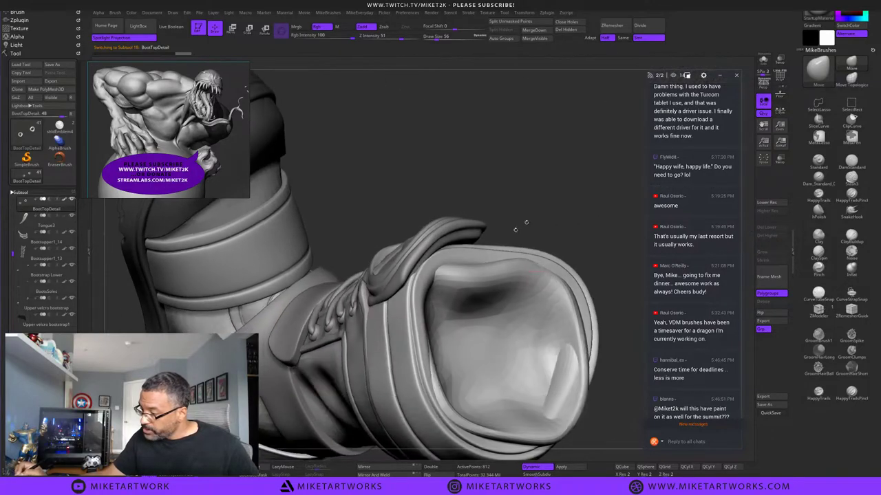
pyautogui.moveTo(380, 314); pyautogui.dragTo(382, 310)
pyautogui.moveTo(530, 213)
pyautogui.mouseDown()
pyautogui.moveTo(494, 224)
pyautogui.moveTo(477, 238)
pyautogui.moveTo(486, 245)
pyautogui.moveTo(477, 251)
pyautogui.mouseUp()
pyautogui.moveTo(542, 212); pyautogui.dragTo(576, 217)
pyautogui.moveTo(406, 294); pyautogui.dragTo(413, 296)
pyautogui.moveTo(556, 199); pyautogui.dragTo(585, 189)
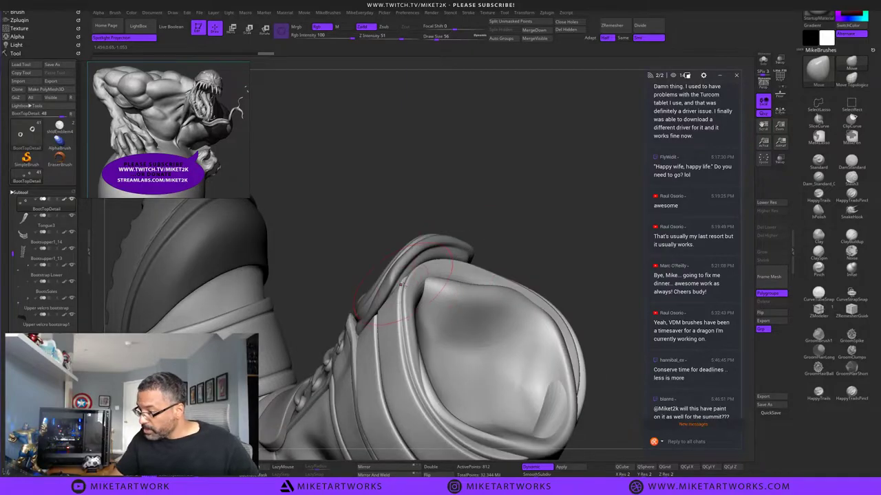
pyautogui.moveTo(401, 284); pyautogui.dragTo(405, 283)
# Switch to the other boot, select its Tongue subtool beneath the X emblem and show it on its own.
pyautogui.moveTo(537, 208)
pyautogui.mouseDown()
pyautogui.moveTo(524, 223)
pyautogui.moveTo(519, 206)
pyautogui.moveTo(544, 218)
pyautogui.moveTo(502, 310)
pyautogui.mouseUp()
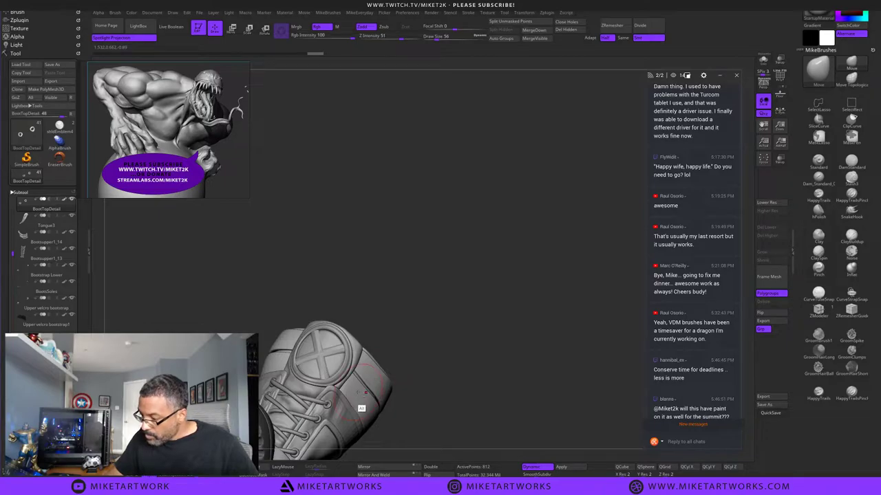
pyautogui.moveTo(463, 360); pyautogui.dragTo(622, 297)
pyautogui.keyDown('alt'); pyautogui.moveTo(468, 389); pyautogui.dragTo(558, 360); pyautogui.keyUp('alt')
pyautogui.keyDown('alt'); pyautogui.moveTo(470, 369); pyautogui.dragTo(539, 373); pyautogui.keyUp('alt')
pyautogui.keyDown('alt'); pyautogui.click(428, 300); pyautogui.keyUp('alt')
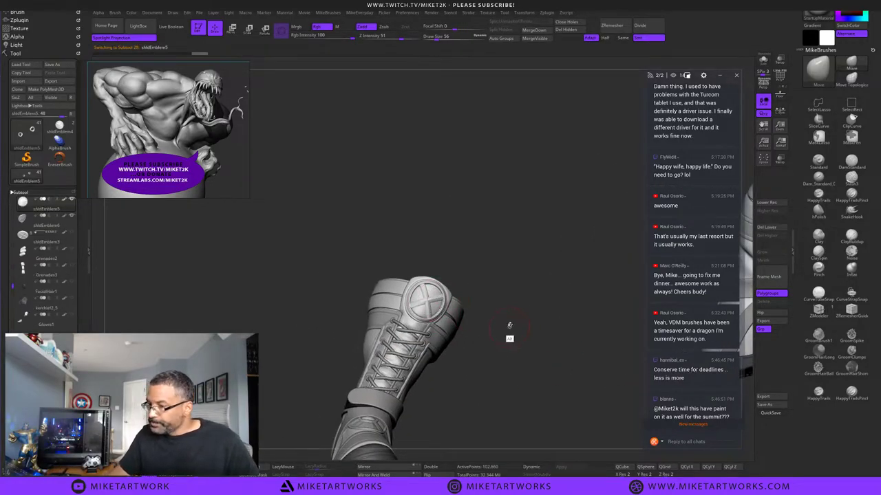
pyautogui.moveTo(509, 325); pyautogui.dragTo(492, 375)
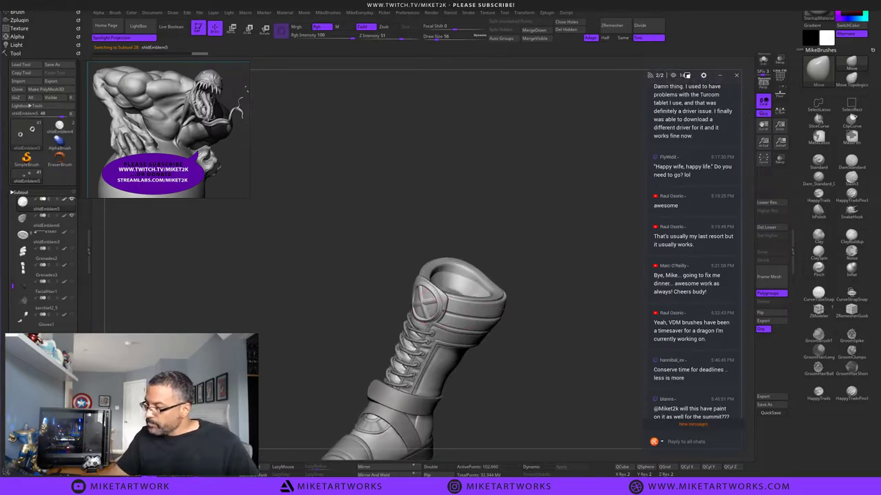
pyautogui.keyDown('alt'); pyautogui.moveTo(564, 357); pyautogui.dragTo(589, 404); pyautogui.keyUp('alt')
pyautogui.moveTo(610, 157); pyautogui.dragTo(575, 184)
pyautogui.keyDown('alt'); pyautogui.click(450, 320); pyautogui.keyUp('alt')
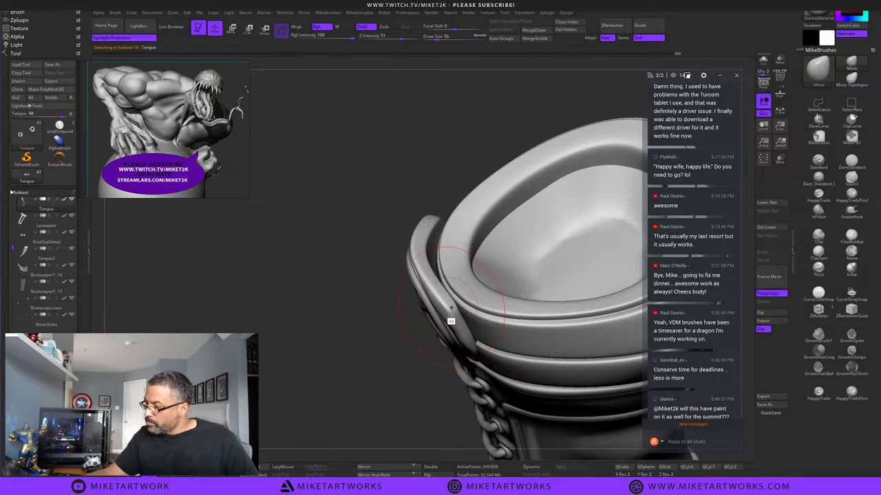
pyautogui.click(763, 61)
pyautogui.moveTo(557, 378); pyautogui.dragTo(611, 272)
pyautogui.moveTo(603, 363); pyautogui.dragTo(578, 287)
pyautogui.keyDown('alt'); pyautogui.moveTo(552, 271); pyautogui.dragTo(563, 310); pyautogui.keyUp('alt')
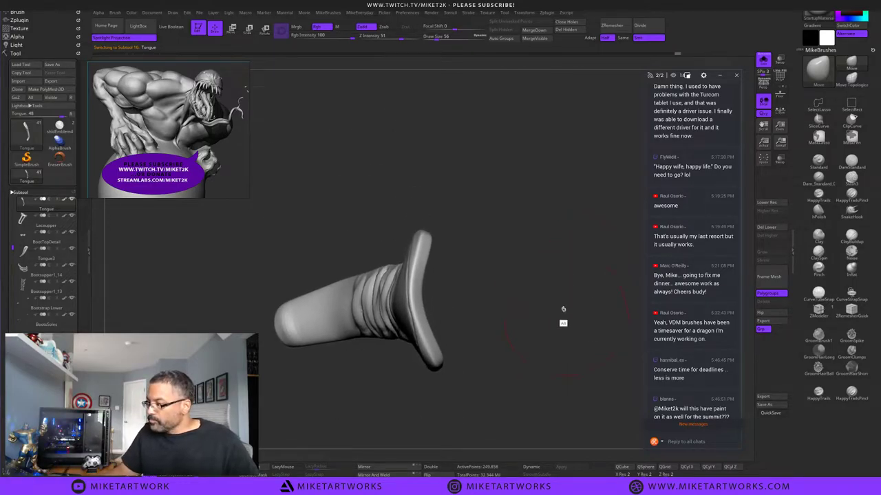
# Clear any mask on the isolated tongue and choose the MaskPen brush for masking its back.
pyautogui.moveTo(535, 232)
pyautogui.mouseDown()
pyautogui.moveTo(487, 234)
pyautogui.moveTo(535, 235)
pyautogui.mouseUp()
pyautogui.hotkey('ctrl', 'z')
pyautogui.hotkey('ctrl', 'z')
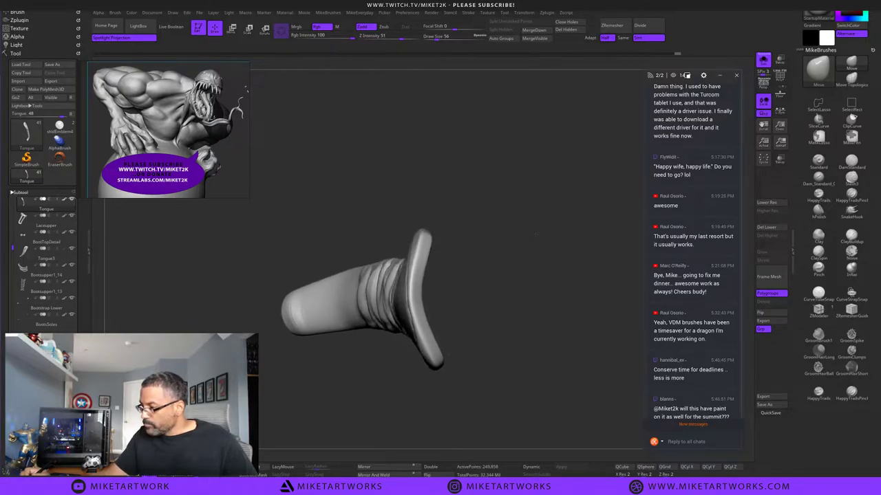
pyautogui.moveTo(536, 192)
pyautogui.keyDown('ctrl'); pyautogui.mouseDown()
pyautogui.moveTo(447, 182)
pyautogui.moveTo(421, 206)
pyautogui.moveTo(420, 336)
pyautogui.moveTo(437, 373)
pyautogui.moveTo(544, 425)
pyautogui.moveTo(567, 358)
pyautogui.mouseUp(); pyautogui.keyUp('ctrl')
pyautogui.moveTo(576, 311)
pyautogui.mouseDown()
pyautogui.moveTo(576, 260)
pyautogui.moveTo(576, 304)
pyautogui.moveTo(592, 300)
pyautogui.moveTo(536, 248)
pyautogui.moveTo(559, 296)
pyautogui.moveTo(570, 260)
pyautogui.moveTo(568, 306)
pyautogui.moveTo(591, 276)
pyautogui.moveTo(578, 289)
pyautogui.mouseUp()
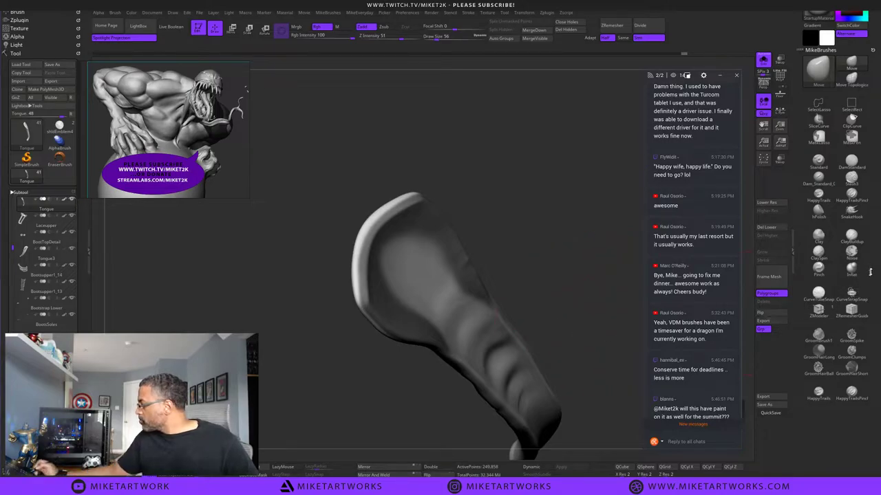
pyautogui.click(852, 138)
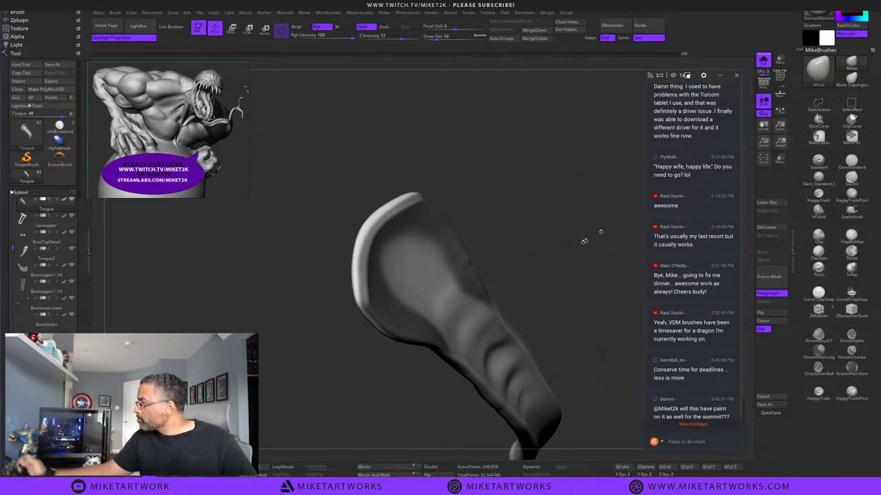
pyautogui.moveTo(532, 242); pyautogui.dragTo(529, 238)
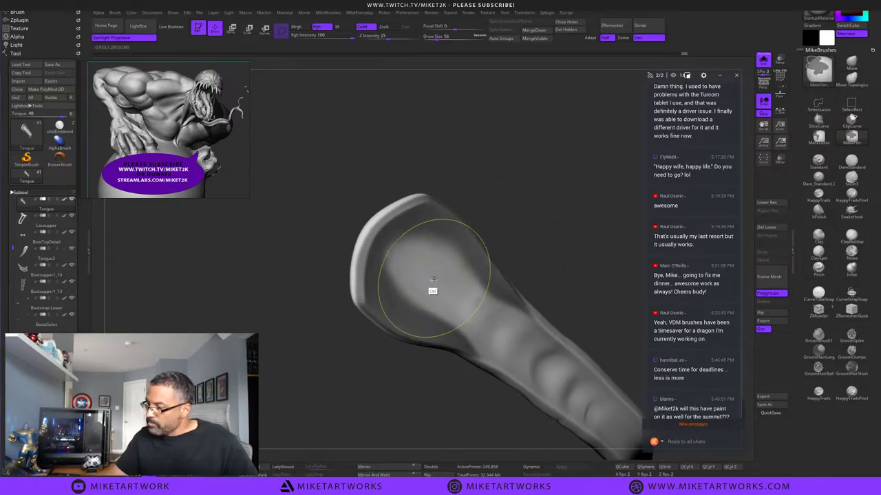
# Try to mask the back of the tongue's upper section with the MaskPen brush, and undo the masking.
pyautogui.moveTo(427, 281)
pyautogui.keyDown('ctrl'); pyautogui.mouseDown()
pyautogui.moveTo(470, 315)
pyautogui.moveTo(406, 257)
pyautogui.mouseUp(); pyautogui.keyUp('ctrl')
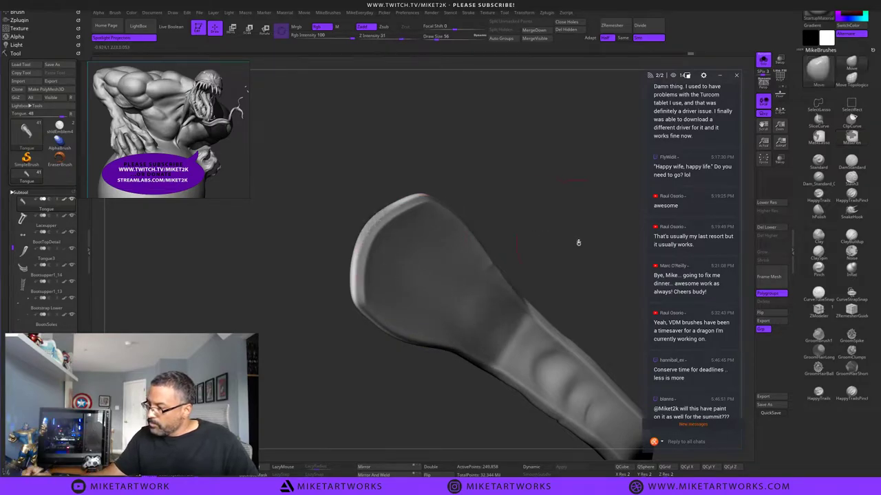
pyautogui.keyDown('ctrl'); pyautogui.moveTo(566, 258); pyautogui.dragTo(532, 275); pyautogui.keyUp('ctrl')
pyautogui.moveTo(485, 292)
pyautogui.keyDown('ctrl'); pyautogui.mouseDown()
pyautogui.moveTo(423, 274)
pyautogui.moveTo(468, 283)
pyautogui.moveTo(483, 310)
pyautogui.mouseUp(); pyautogui.keyUp('ctrl')
pyautogui.moveTo(540, 254); pyautogui.dragTo(605, 223)
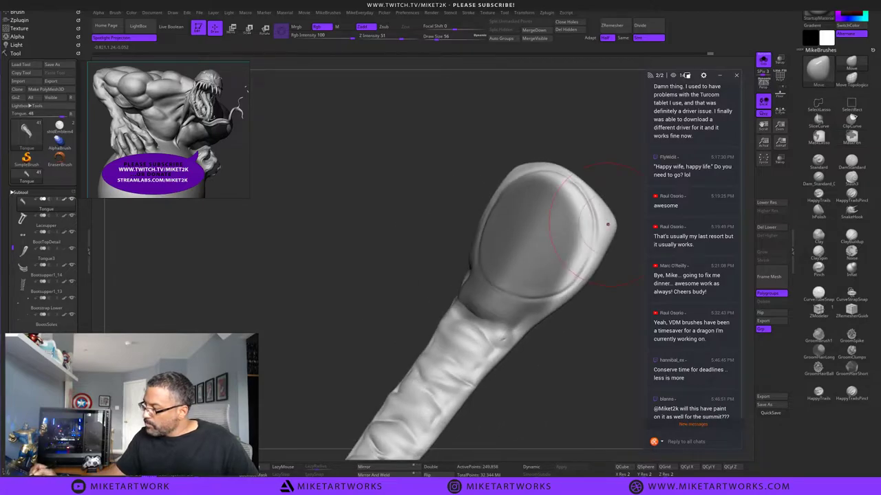
pyautogui.hotkey('ctrl', 'z')
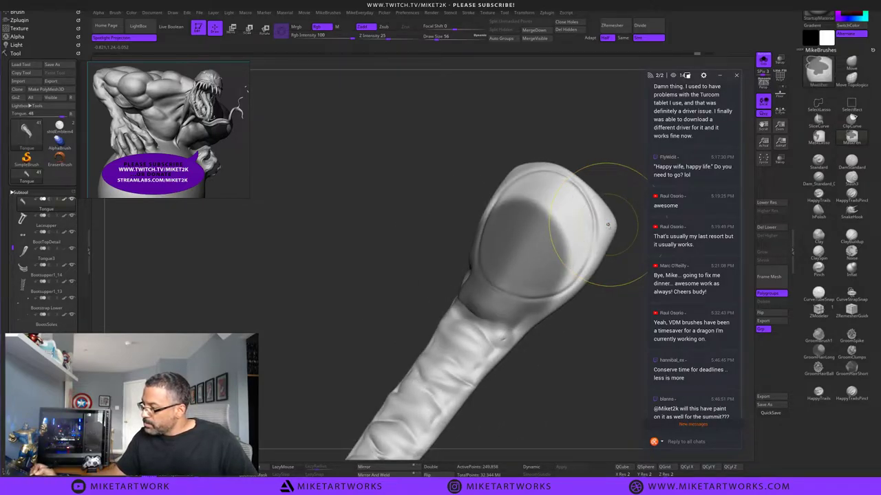
pyautogui.hotkey('ctrl', 'z')
pyautogui.hotkey('ctrl', 'z')
# Turn on Backface Auto Mask for the MaskPen brush and mask the inner face of the tongue's upper section.
pyautogui.moveTo(579, 303)
pyautogui.mouseDown()
pyautogui.moveTo(595, 326)
pyautogui.moveTo(543, 322)
pyautogui.moveTo(572, 314)
pyautogui.mouseUp()
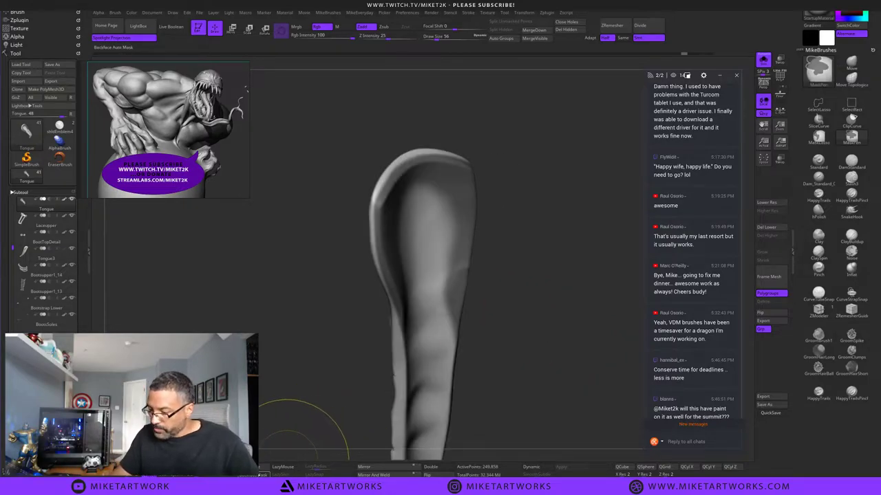
pyautogui.moveTo(551, 243); pyautogui.dragTo(542, 235)
pyautogui.moveTo(405, 239)
pyautogui.keyDown('ctrl'); pyautogui.mouseDown()
pyautogui.moveTo(405, 216)
pyautogui.moveTo(431, 327)
pyautogui.mouseUp(); pyautogui.keyUp('ctrl')
pyautogui.moveTo(561, 282)
pyautogui.mouseDown()
pyautogui.moveTo(617, 281)
pyautogui.moveTo(565, 290)
pyautogui.moveTo(573, 304)
pyautogui.moveTo(529, 310)
pyautogui.moveTo(539, 326)
pyautogui.moveTo(521, 306)
pyautogui.mouseUp()
# Extend the mask along the tongue's inner side edge with the MaskPen brush at draw size 18, and invert it.
pyautogui.press('s')
pyautogui.keyDown('ctrl'); pyautogui.click(425, 312); pyautogui.keyUp('ctrl')
pyautogui.keyDown('ctrl'); pyautogui.moveTo(405, 287); pyautogui.dragTo(399, 380); pyautogui.keyUp('ctrl')
pyautogui.moveTo(538, 298); pyautogui.dragTo(520, 302)
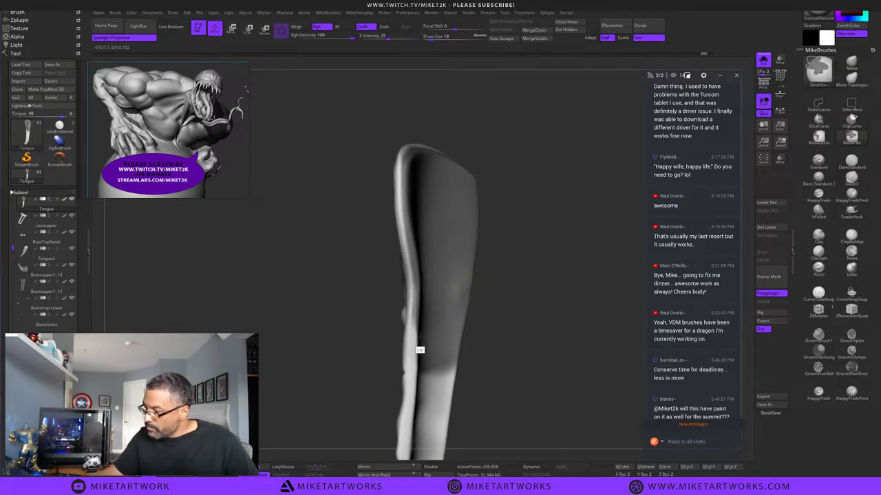
pyautogui.moveTo(552, 280); pyautogui.dragTo(597, 320)
pyautogui.keyDown('ctrl'); pyautogui.click(576, 290); pyautogui.keyUp('ctrl')
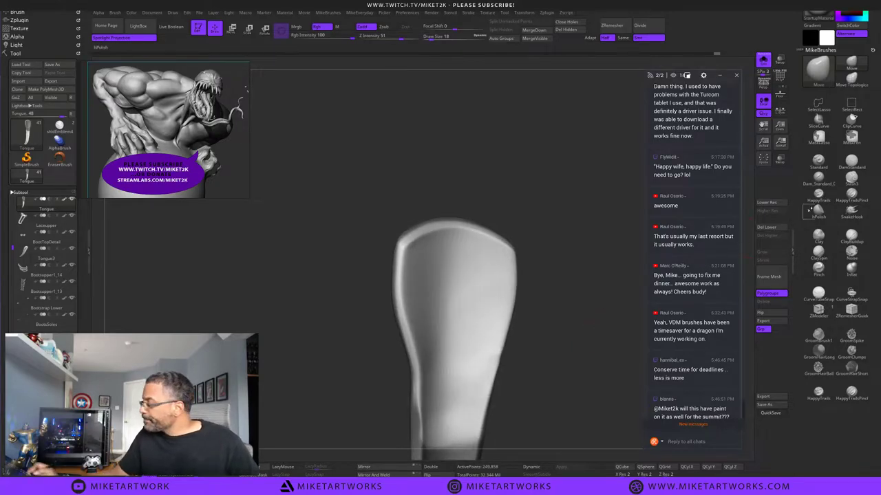
# Try to push the tongue's back surface along one side edge with the Move brush at draw size 30, and undo it.
pyautogui.click(852, 64)
pyautogui.press('s')
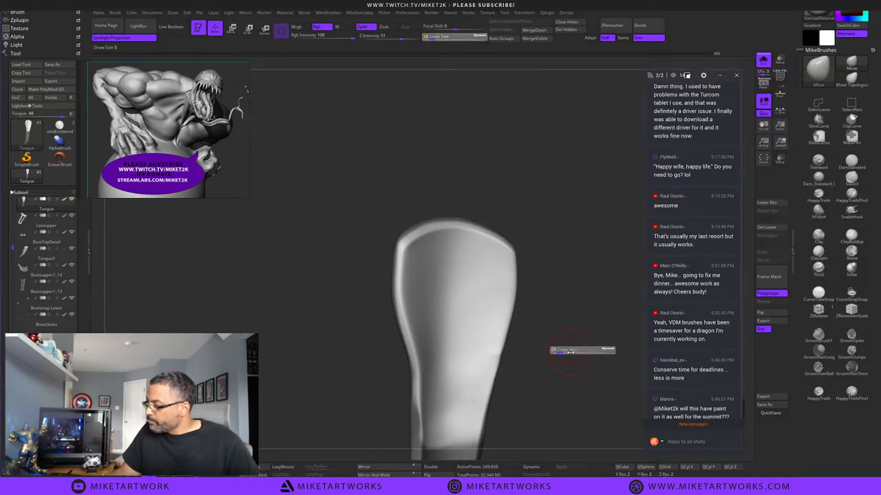
pyautogui.moveTo(584, 353); pyautogui.dragTo(583, 347)
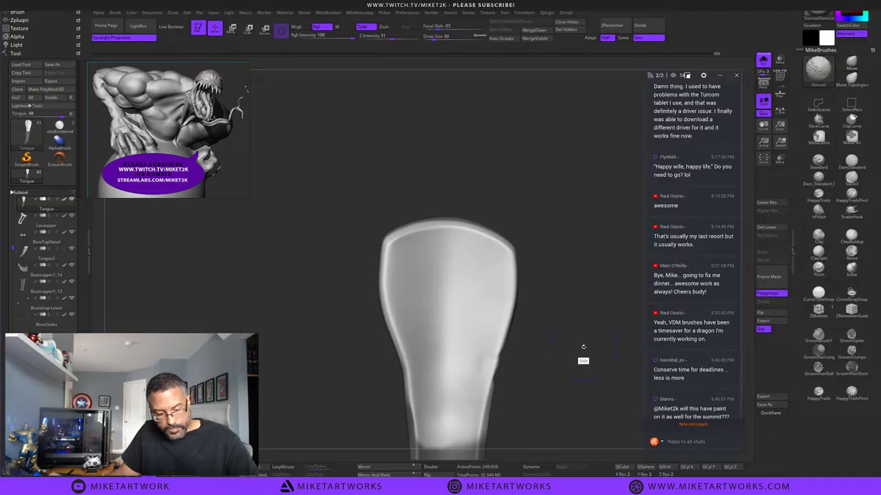
pyautogui.moveTo(548, 319); pyautogui.dragTo(531, 316)
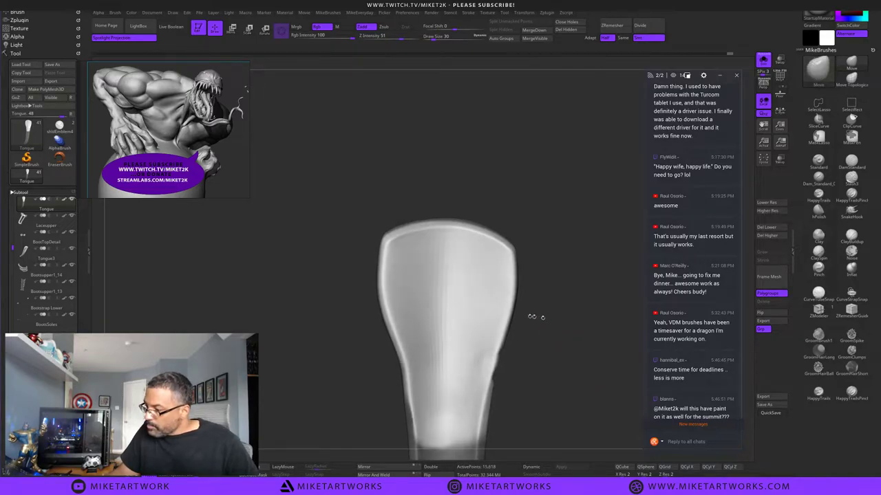
pyautogui.moveTo(388, 303); pyautogui.dragTo(390, 246)
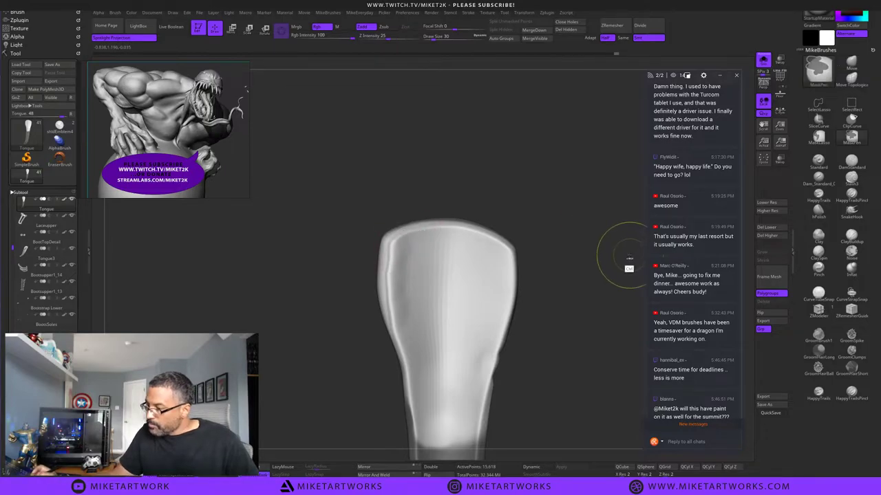
pyautogui.hotkey('ctrl', 'z')
pyautogui.hotkey('ctrl', 'z')
pyautogui.hotkey('ctrl', 'z')
# Form a border along one side of the tongue's back with the Move brush at draw size 62 on a lower subdivision level.
pyautogui.press('shift')
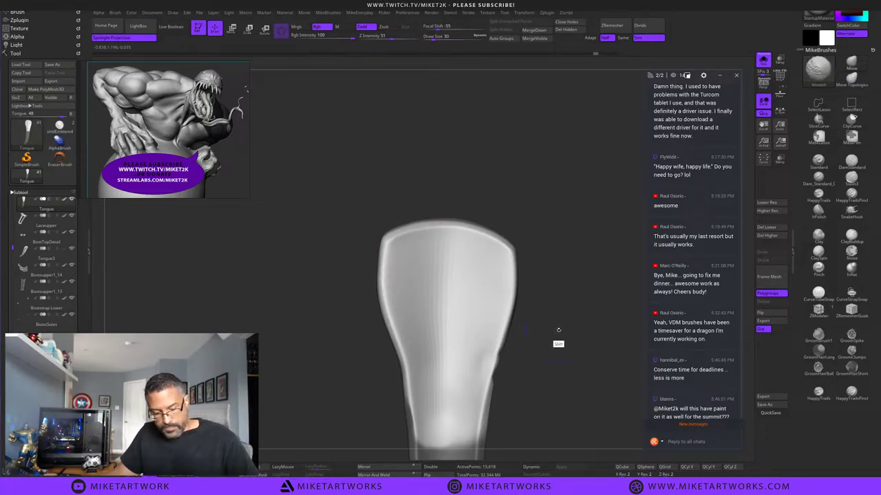
pyautogui.press('s')
pyautogui.moveTo(564, 327); pyautogui.dragTo(580, 328)
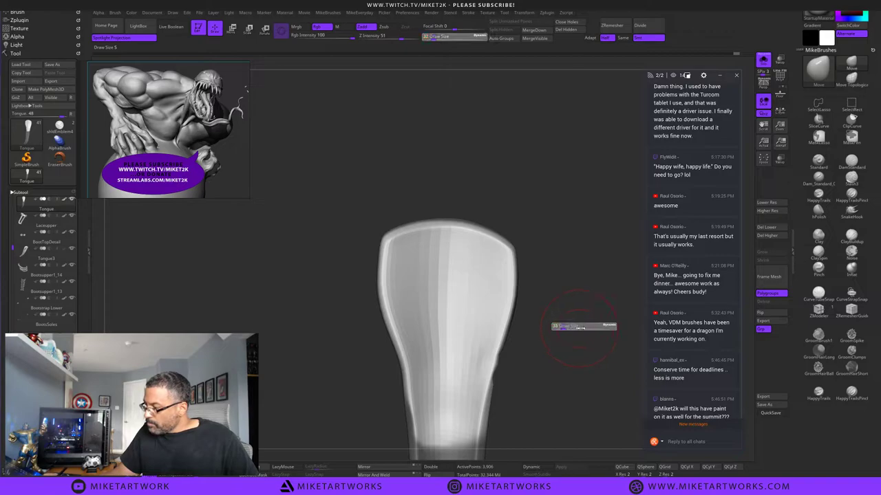
pyautogui.moveTo(654, 337); pyautogui.dragTo(659, 337)
pyautogui.moveTo(391, 302); pyautogui.dragTo(392, 301)
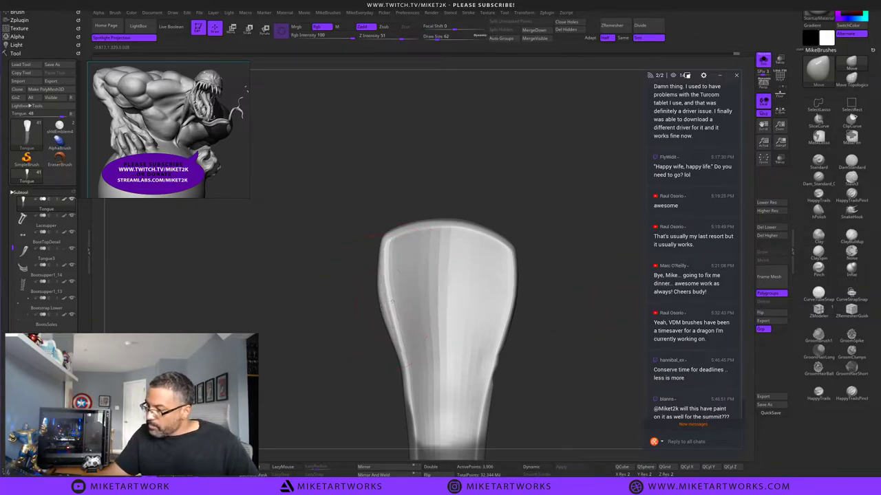
pyautogui.moveTo(406, 354); pyautogui.dragTo(409, 355)
pyautogui.moveTo(405, 292); pyautogui.dragTo(393, 271)
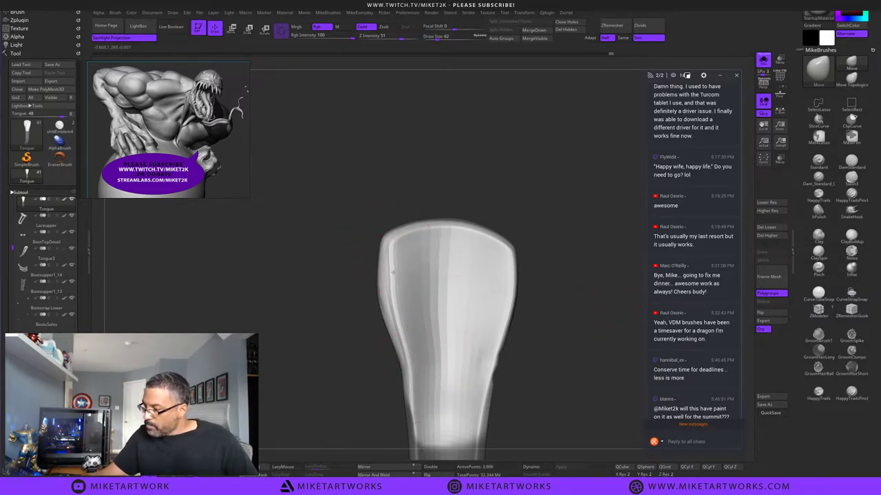
# Continue the back border across the tongue's top edge and down its opposite side with the Move brush.
pyautogui.moveTo(433, 228)
pyautogui.mouseDown()
pyautogui.moveTo(432, 240)
pyautogui.moveTo(398, 246)
pyautogui.mouseUp()
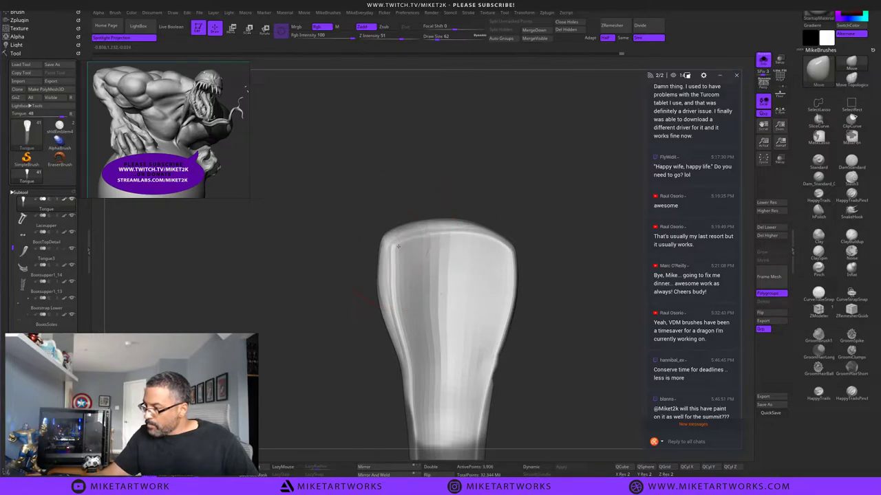
pyautogui.moveTo(494, 243); pyautogui.dragTo(479, 252)
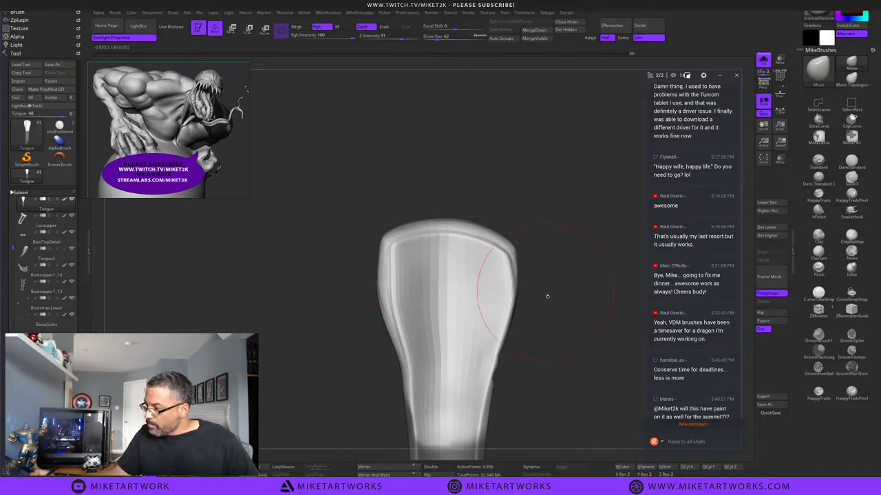
pyautogui.moveTo(548, 297); pyautogui.dragTo(495, 305)
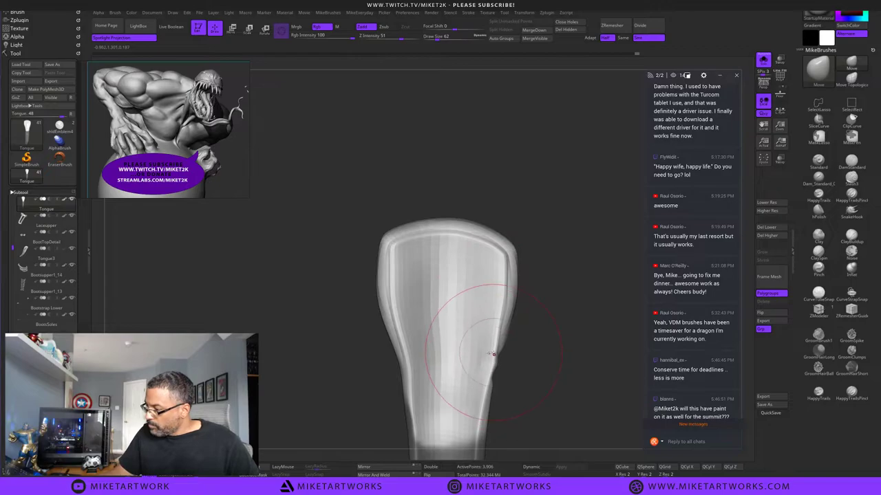
pyautogui.moveTo(492, 354); pyautogui.dragTo(487, 354)
# Adjust the new border near the tongue's upper edge from the side and above with the Move brush at a higher subdivision level.
pyautogui.moveTo(593, 302)
pyautogui.mouseDown()
pyautogui.moveTo(575, 309)
pyautogui.moveTo(562, 300)
pyautogui.moveTo(582, 296)
pyautogui.moveTo(592, 296)
pyautogui.moveTo(498, 322)
pyautogui.mouseUp()
pyautogui.moveTo(497, 257); pyautogui.dragTo(501, 256)
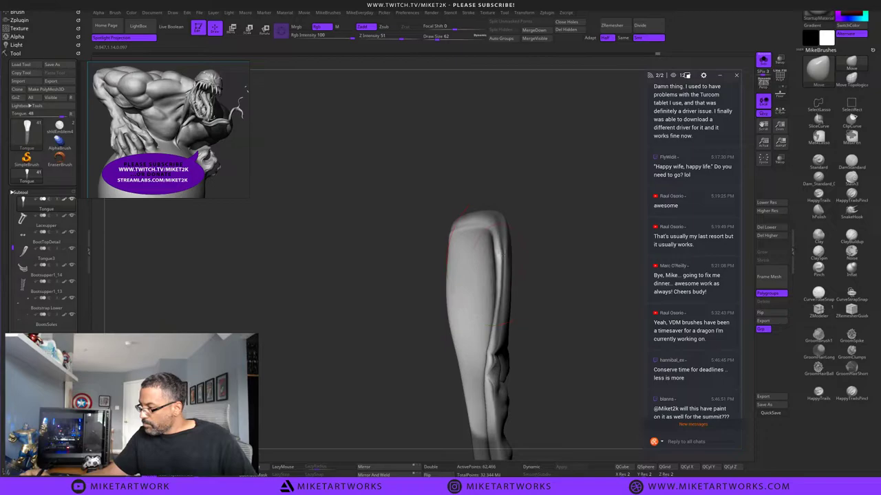
pyautogui.moveTo(548, 230); pyautogui.dragTo(555, 294)
pyautogui.moveTo(474, 224); pyautogui.dragTo(476, 223)
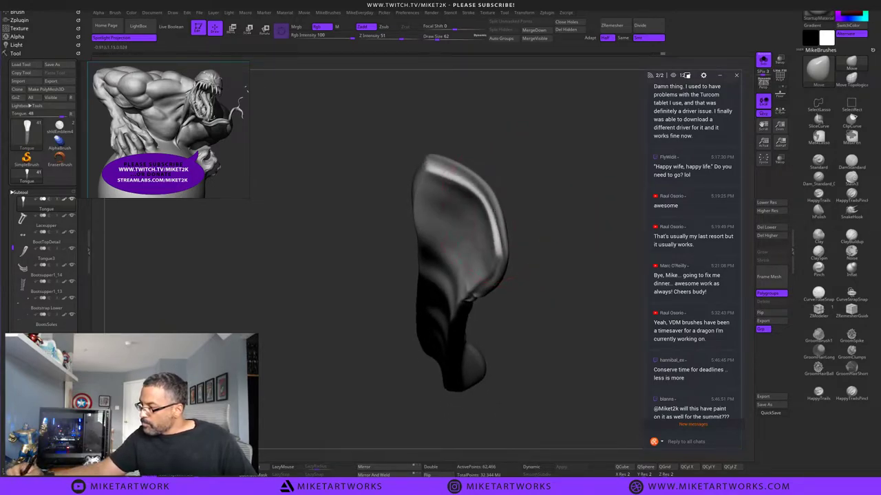
# Smooth out the back border along the tongue's top edge and side using the Move brush at draw size 62.
pyautogui.moveTo(438, 167); pyautogui.dragTo(441, 165)
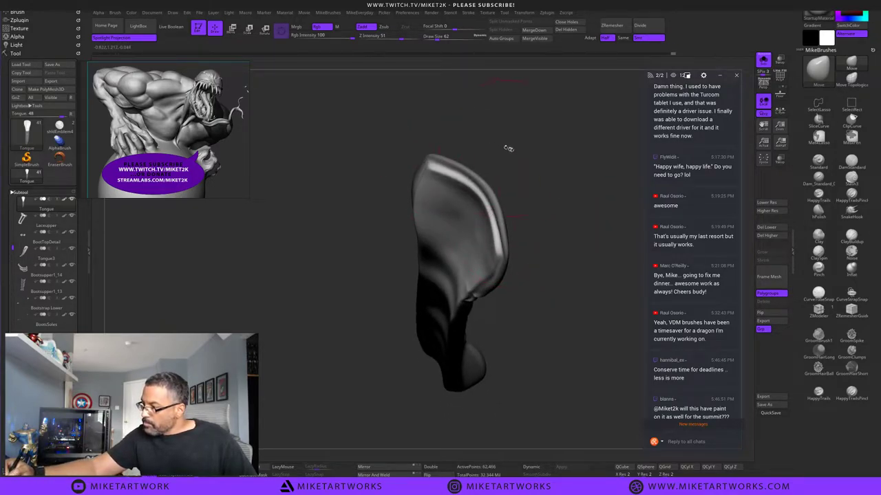
pyautogui.moveTo(507, 149); pyautogui.dragTo(500, 238)
pyautogui.moveTo(383, 221); pyautogui.dragTo(381, 216)
pyautogui.moveTo(336, 254); pyautogui.dragTo(333, 250)
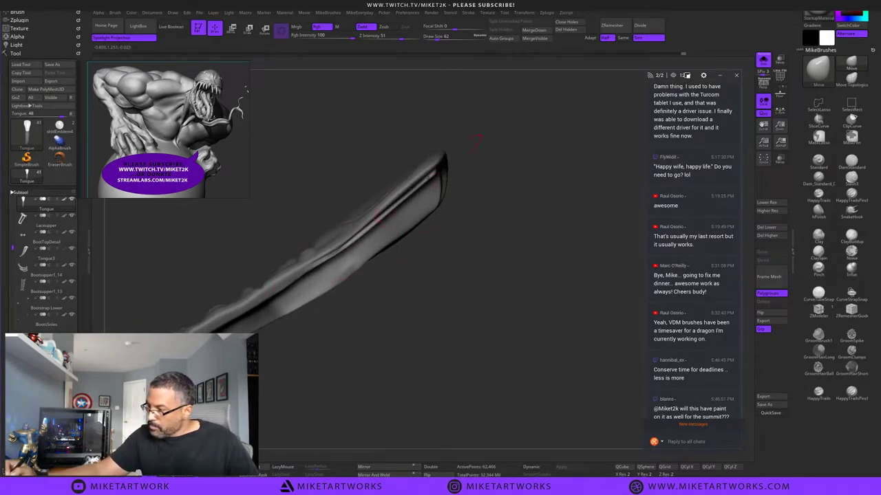
pyautogui.moveTo(544, 254); pyautogui.dragTo(544, 212)
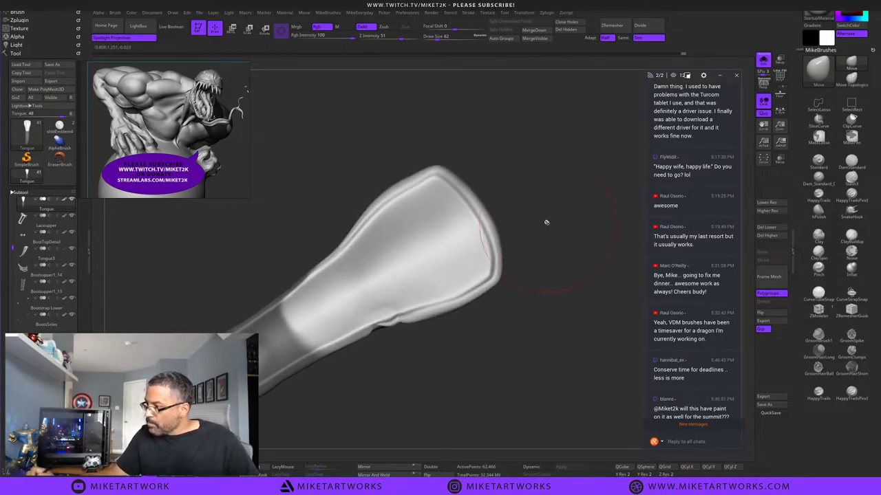
# Refine the outline of the tongue's back border with the Move brush at draw sizes 14 and 23.
pyautogui.press('s')
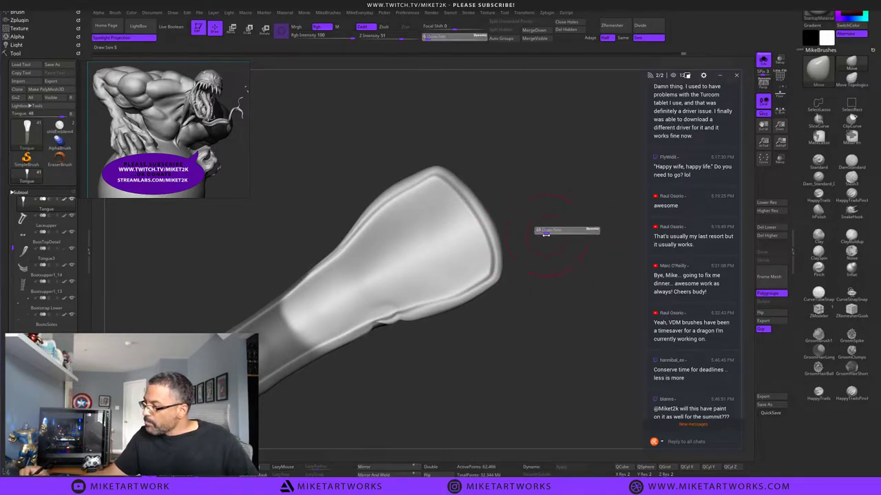
pyautogui.moveTo(542, 236); pyautogui.dragTo(541, 235)
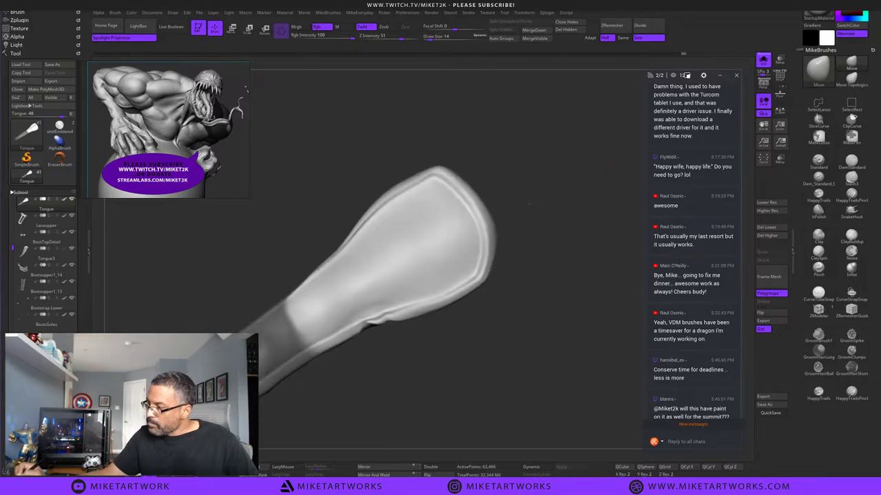
pyautogui.press('s')
pyautogui.moveTo(564, 202); pyautogui.dragTo(552, 203)
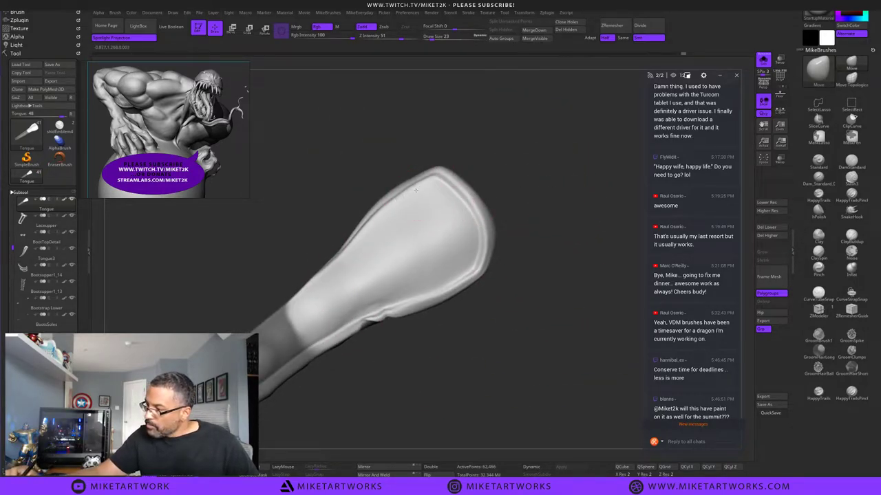
pyautogui.moveTo(549, 297)
pyautogui.mouseDown()
pyautogui.moveTo(561, 282)
pyautogui.moveTo(549, 387)
pyautogui.moveTo(572, 324)
pyautogui.mouseUp()
# Thicken the tongue's back border with the Inflat brush at draw size 18 and Z Intensity 10.
pyautogui.press('s')
pyautogui.click(851, 270)
pyautogui.moveTo(597, 257); pyautogui.dragTo(575, 254)
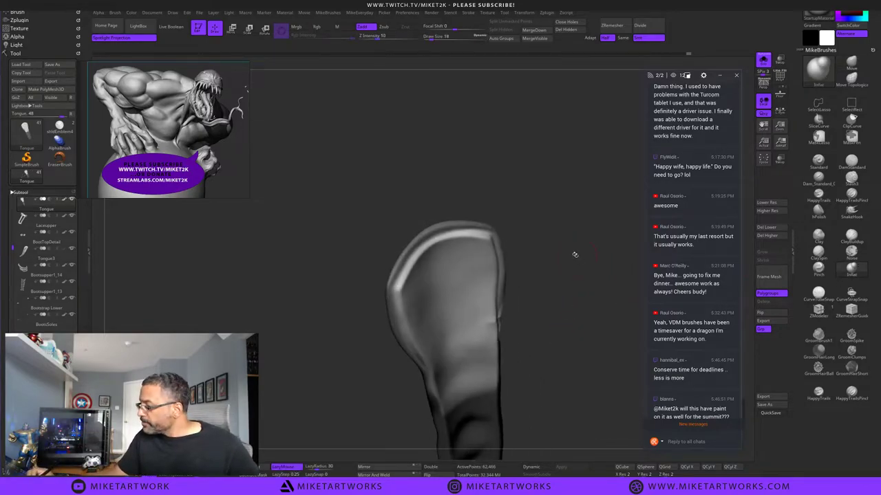
pyautogui.moveTo(528, 222); pyautogui.dragTo(554, 224)
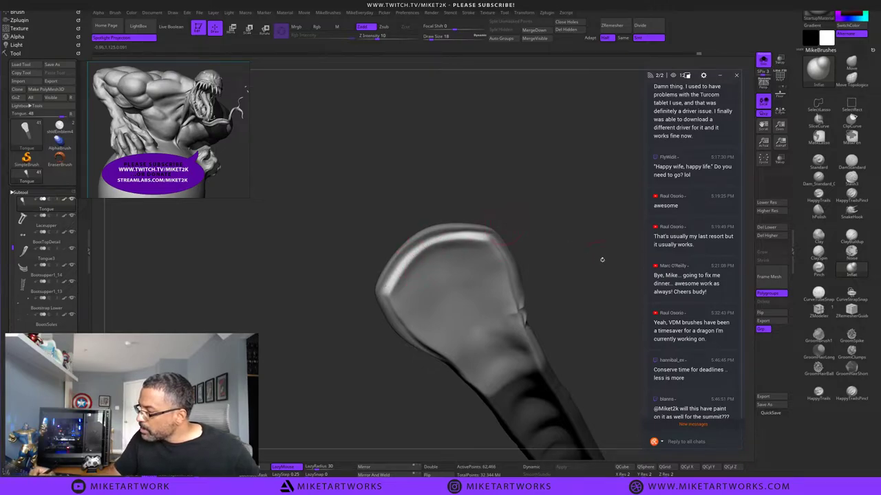
pyautogui.moveTo(576, 280); pyautogui.dragTo(584, 260)
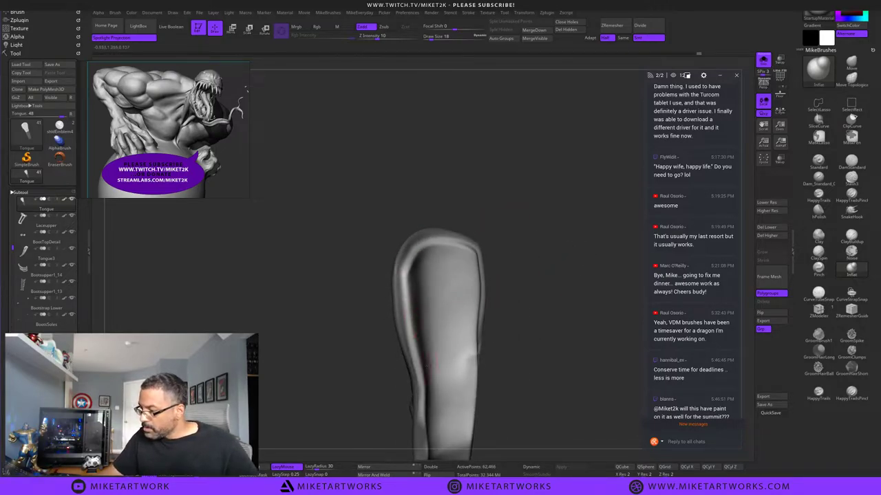
pyautogui.moveTo(521, 292); pyautogui.dragTo(550, 291)
pyautogui.moveTo(608, 301)
pyautogui.mouseDown()
pyautogui.moveTo(559, 303)
pyautogui.moveTo(601, 323)
pyautogui.moveTo(594, 303)
pyautogui.mouseUp()
# Reshape the tongue's sides and upper rim with the Move brush at draw size 67.
pyautogui.click(852, 63)
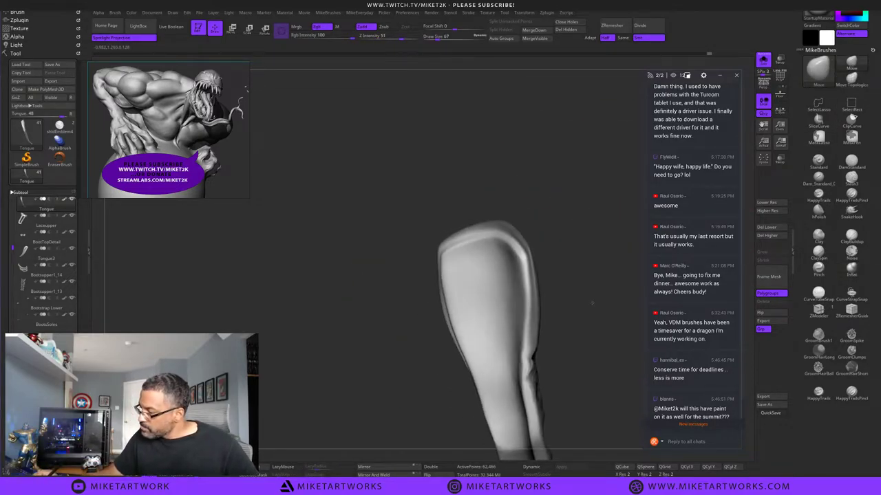
pyautogui.moveTo(529, 324); pyautogui.dragTo(535, 321)
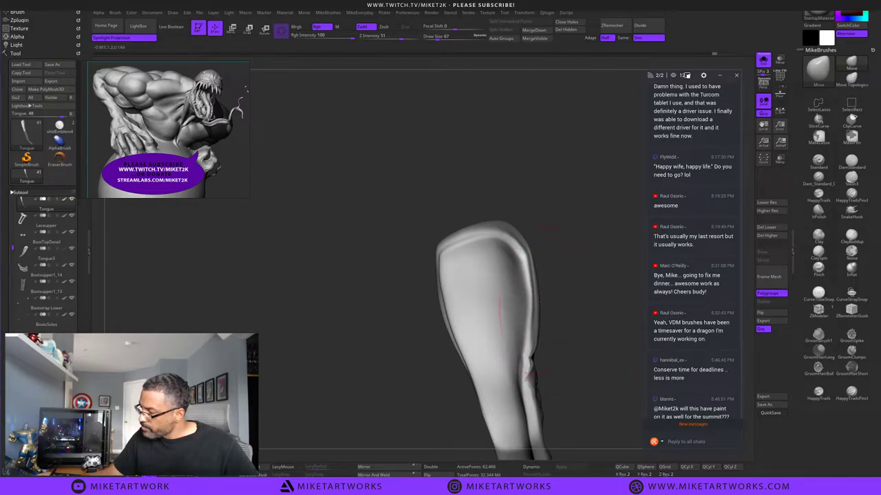
pyautogui.moveTo(581, 305)
pyautogui.mouseDown()
pyautogui.moveTo(600, 307)
pyautogui.moveTo(613, 326)
pyautogui.mouseUp()
pyautogui.moveTo(491, 253); pyautogui.dragTo(506, 243)
pyautogui.moveTo(562, 282); pyautogui.dragTo(594, 264)
pyautogui.moveTo(467, 260)
pyautogui.mouseDown()
pyautogui.moveTo(454, 253)
pyautogui.moveTo(417, 274)
pyautogui.mouseUp()
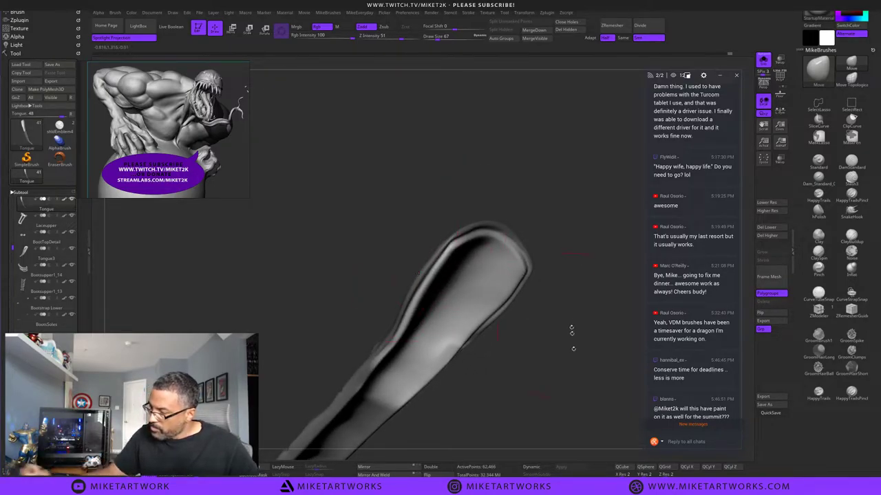
pyautogui.moveTo(571, 331)
pyautogui.mouseDown()
pyautogui.moveTo(590, 317)
pyautogui.moveTo(585, 350)
pyautogui.moveTo(574, 313)
pyautogui.moveTo(593, 358)
pyautogui.moveTo(570, 394)
pyautogui.moveTo(569, 360)
pyautogui.moveTo(486, 361)
pyautogui.mouseUp()
# Puff up the border around the tongue's wide end with the Inflat brush at draw size 22.
pyautogui.press('s')
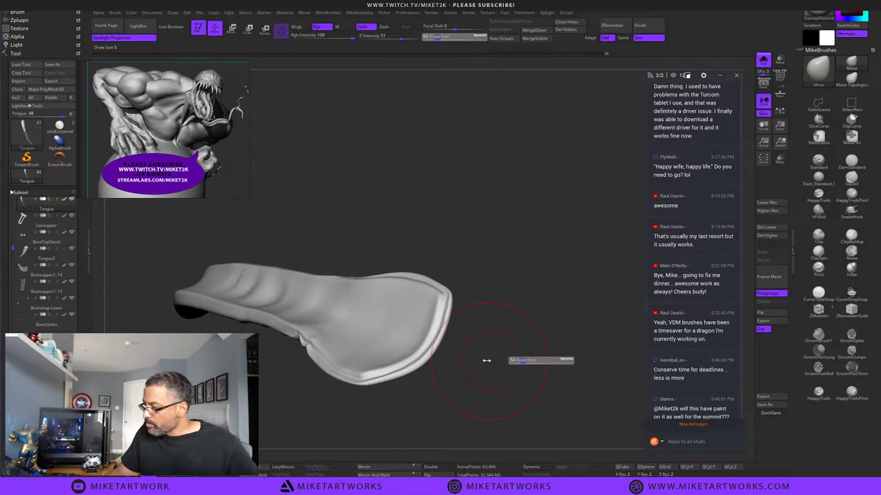
pyautogui.click(851, 269)
pyautogui.moveTo(539, 332); pyautogui.dragTo(503, 379)
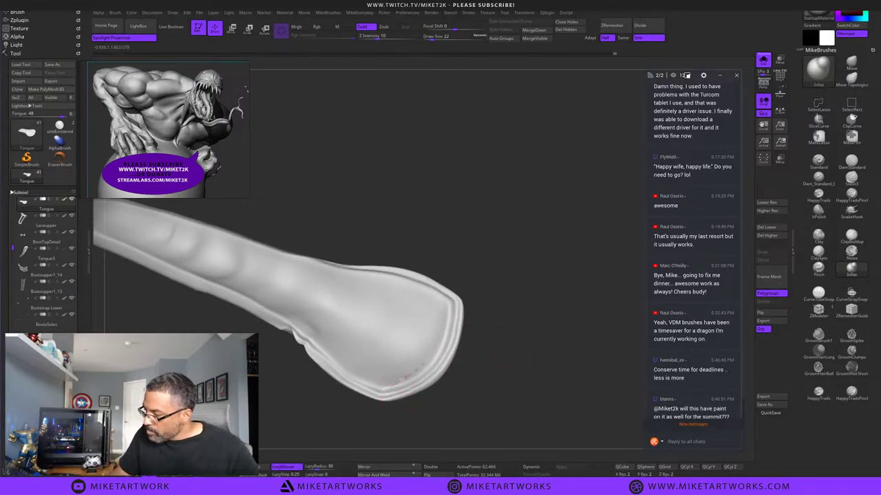
pyautogui.moveTo(476, 364); pyautogui.dragTo(474, 406)
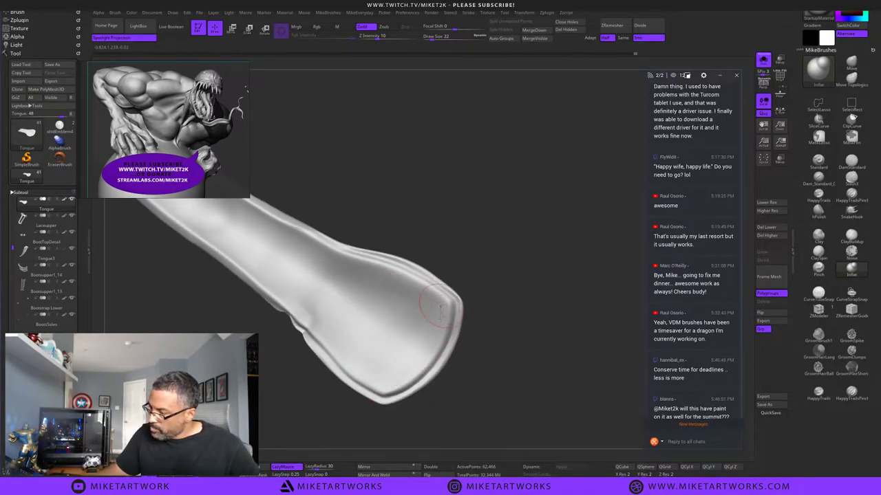
pyautogui.moveTo(533, 378)
pyautogui.mouseDown()
pyautogui.moveTo(545, 345)
pyautogui.moveTo(552, 357)
pyautogui.moveTo(542, 400)
pyautogui.mouseUp()
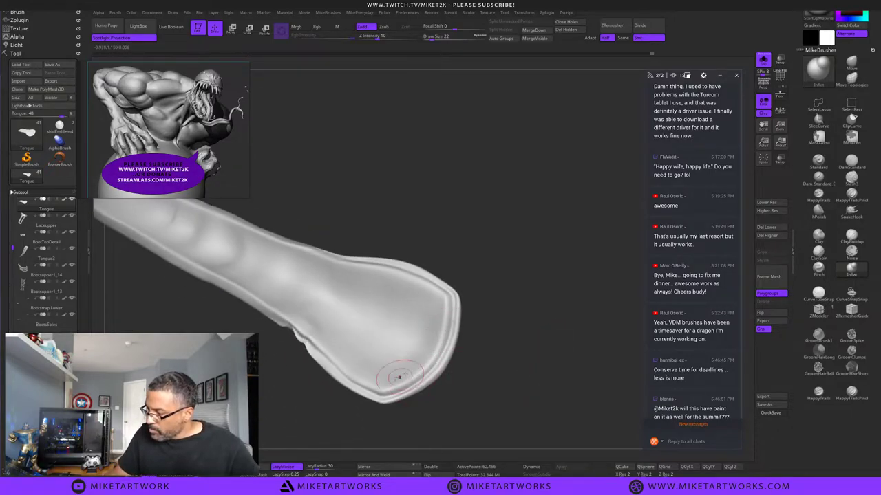
pyautogui.moveTo(529, 368); pyautogui.dragTo(552, 330)
pyautogui.moveTo(566, 362)
pyautogui.mouseDown()
pyautogui.moveTo(550, 379)
pyautogui.moveTo(513, 361)
pyautogui.mouseUp()
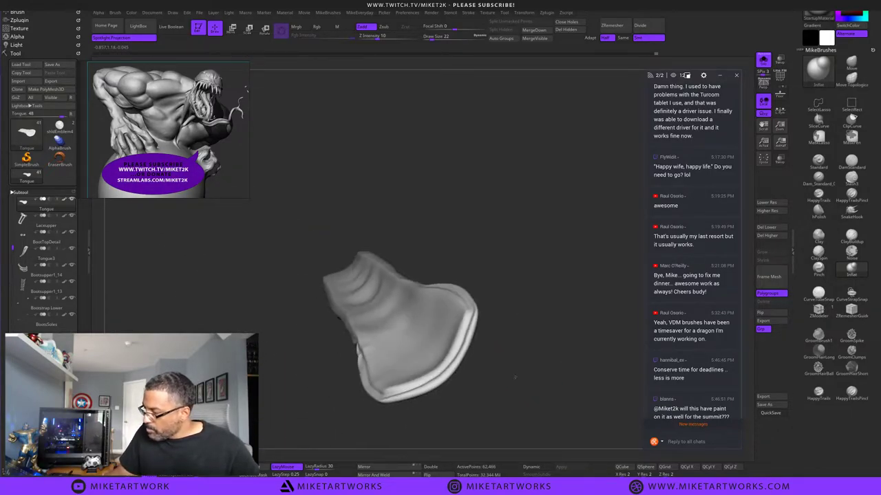
pyautogui.moveTo(518, 307)
pyautogui.mouseDown()
pyautogui.moveTo(511, 334)
pyautogui.moveTo(500, 320)
pyautogui.moveTo(507, 320)
pyautogui.mouseUp()
# Even out the border along the tongue's end and both sides with the Inflat brush at draw size 11.
pyautogui.press('s')
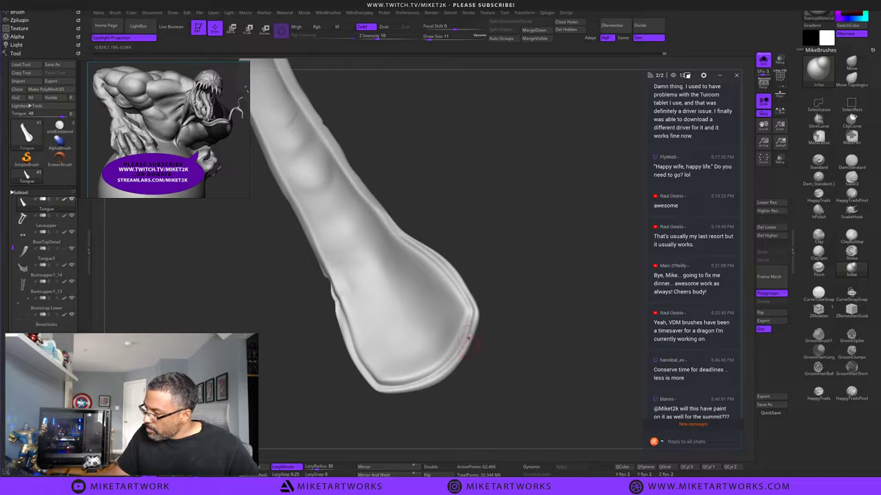
pyautogui.moveTo(504, 374); pyautogui.dragTo(525, 370)
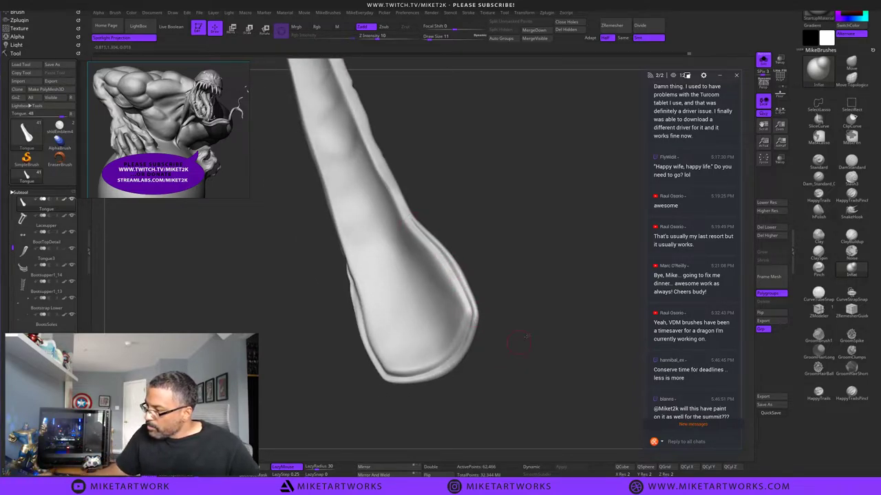
pyautogui.moveTo(504, 314)
pyautogui.mouseDown()
pyautogui.moveTo(505, 344)
pyautogui.moveTo(539, 358)
pyautogui.mouseUp()
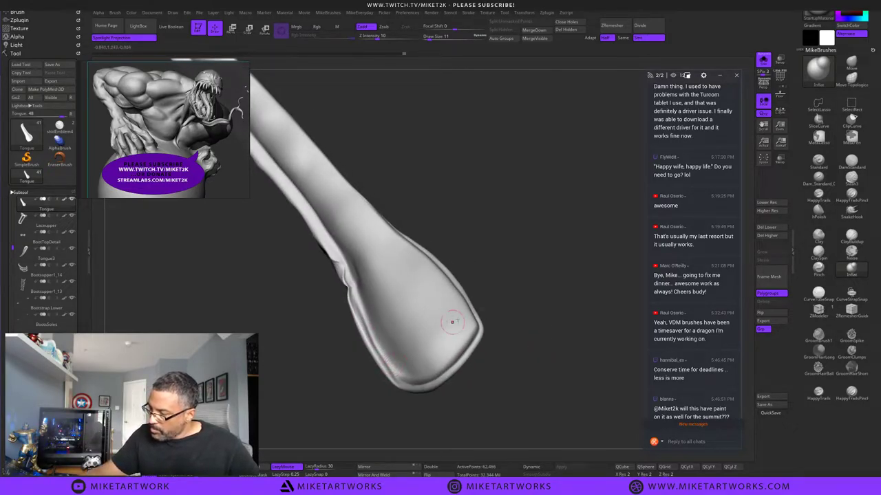
pyautogui.moveTo(514, 326); pyautogui.dragTo(506, 339)
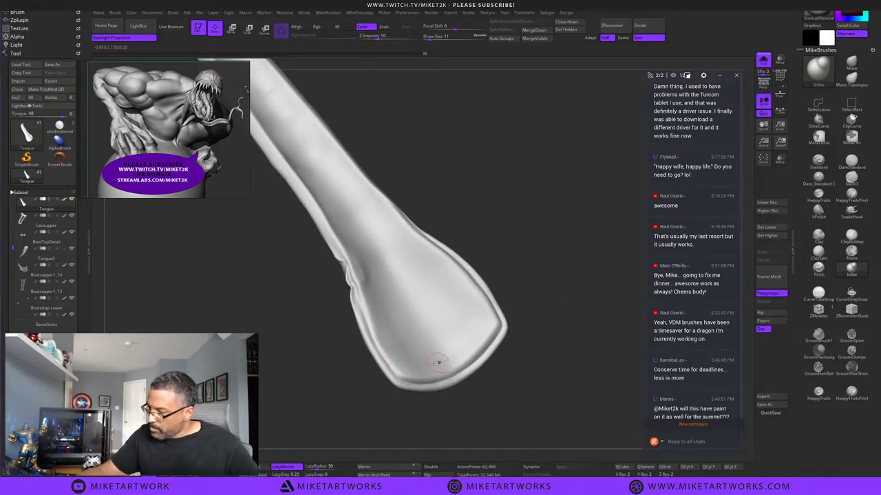
pyautogui.moveTo(565, 372); pyautogui.dragTo(576, 307)
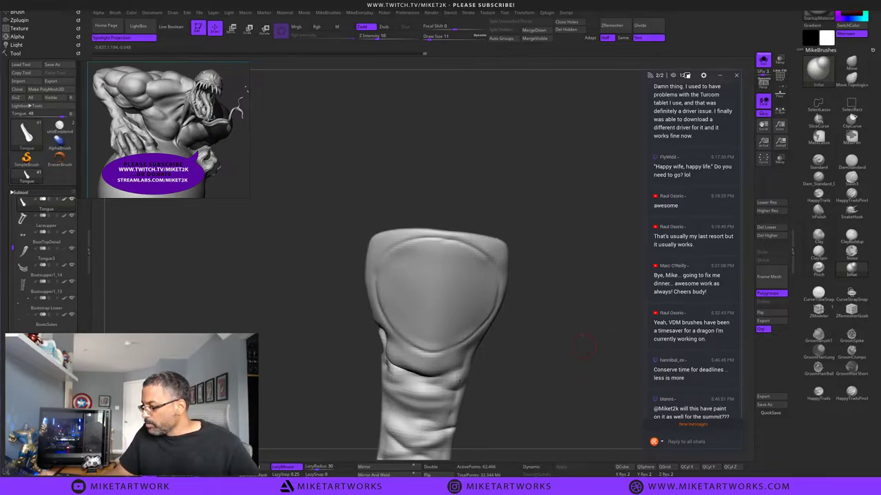
# Leave Solo mode and check the tongue against the straps and emblem from the boot's front.
pyautogui.moveTo(584, 344); pyautogui.dragTo(606, 316)
pyautogui.click(763, 62)
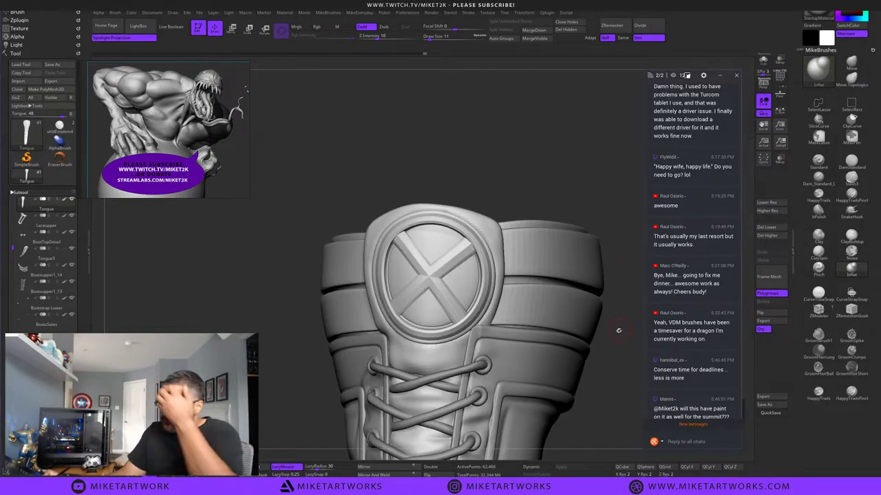
pyautogui.moveTo(602, 166); pyautogui.dragTo(599, 276)
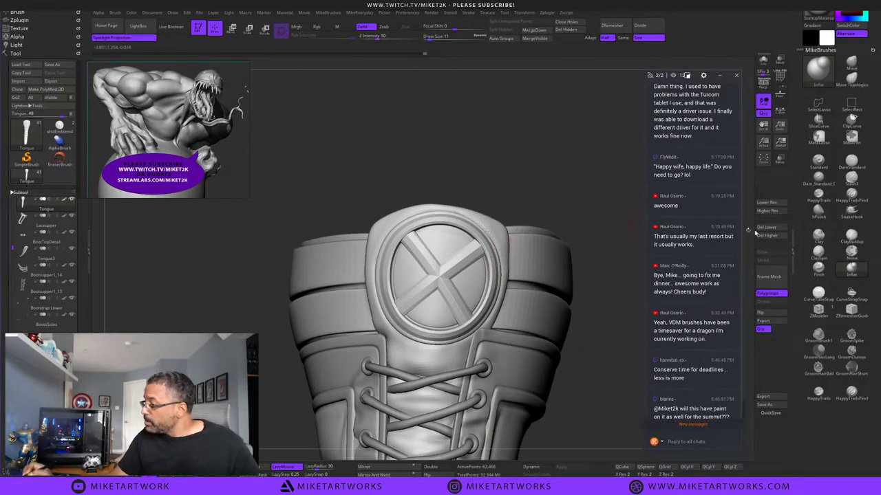
# Show the tongue's polyframe, mask all of it except the area behind the emblem, and set the Move brush's draw size to 64.
pyautogui.press('space')
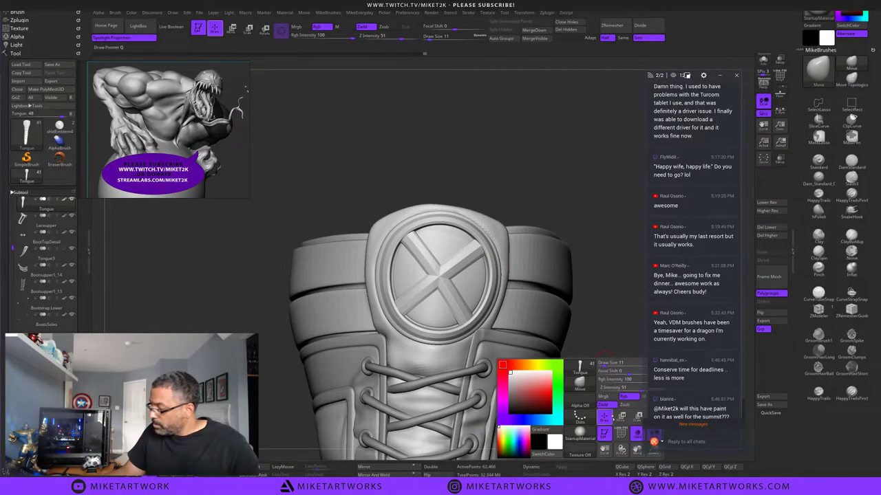
pyautogui.hotkey('shift', 'f')
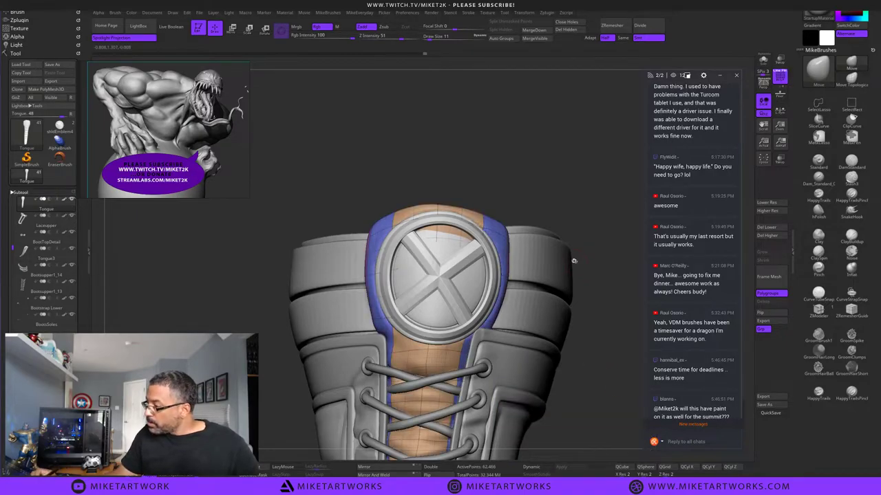
pyautogui.press('ctrl')
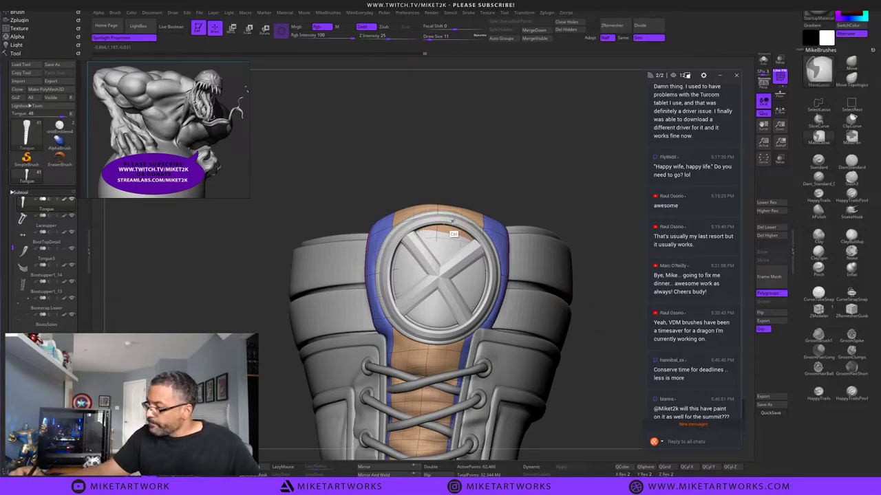
pyautogui.moveTo(463, 222)
pyautogui.keyDown('ctrl'); pyautogui.mouseDown()
pyautogui.moveTo(492, 261)
pyautogui.moveTo(476, 314)
pyautogui.moveTo(435, 335)
pyautogui.moveTo(414, 332)
pyautogui.mouseUp(); pyautogui.keyUp('ctrl')
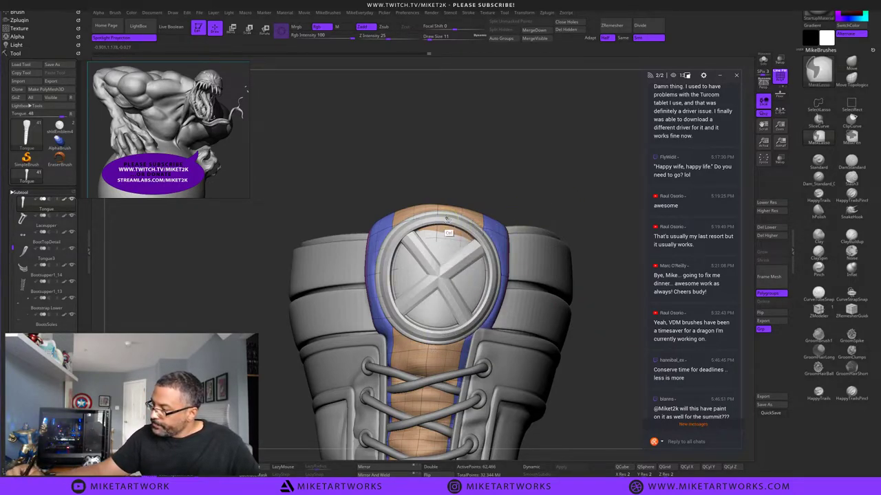
pyautogui.moveTo(447, 220)
pyautogui.keyDown('ctrl'); pyautogui.mouseDown()
pyautogui.moveTo(492, 270)
pyautogui.moveTo(478, 330)
pyautogui.moveTo(419, 350)
pyautogui.moveTo(379, 293)
pyautogui.moveTo(404, 224)
pyautogui.moveTo(429, 218)
pyautogui.mouseUp(); pyautogui.keyUp('ctrl')
pyautogui.keyDown('ctrl'); pyautogui.click(606, 278); pyautogui.keyUp('ctrl')
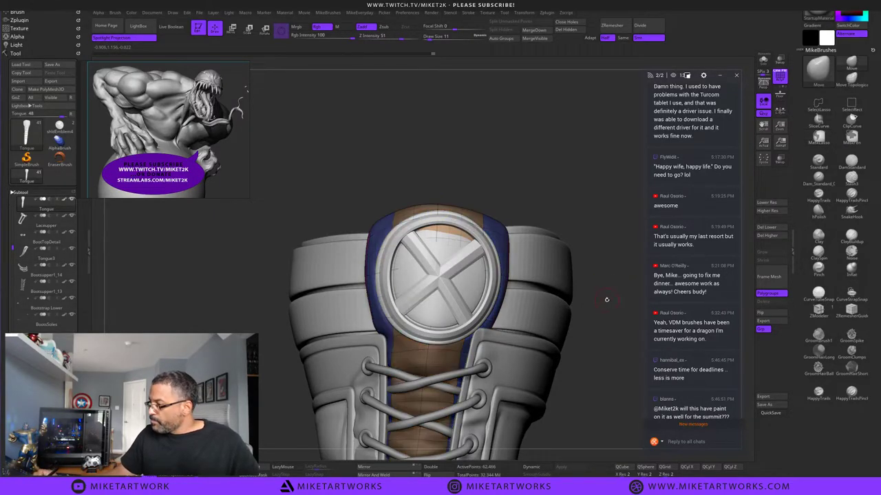
pyautogui.press('s')
pyautogui.moveTo(607, 301); pyautogui.dragTo(615, 302)
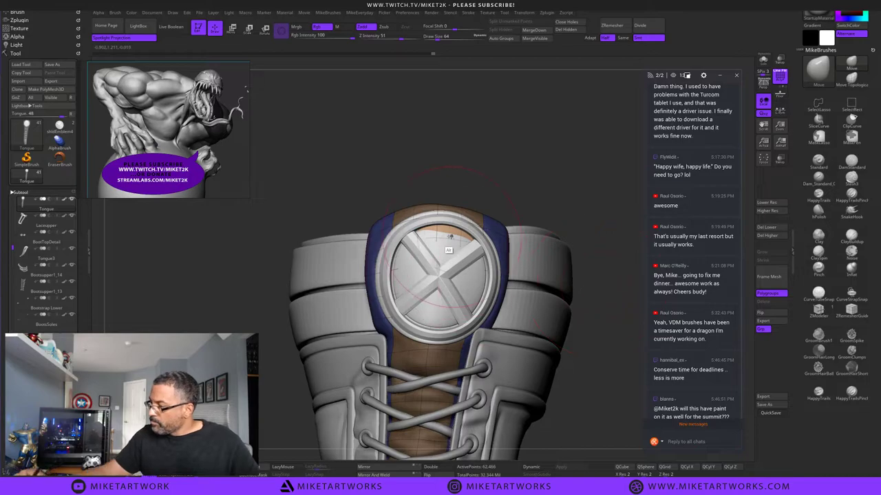
# Select the round emblem and check from above how the tongue sits behind it against the boot's rim.
pyautogui.keyDown('alt'); pyautogui.click(407, 272); pyautogui.keyUp('alt')
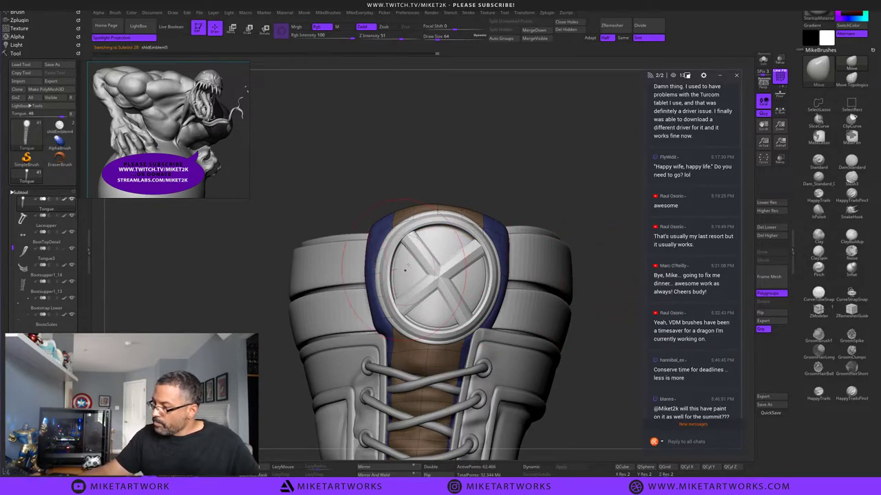
pyautogui.moveTo(593, 340)
pyautogui.mouseDown()
pyautogui.moveTo(593, 386)
pyautogui.moveTo(601, 354)
pyautogui.mouseUp()
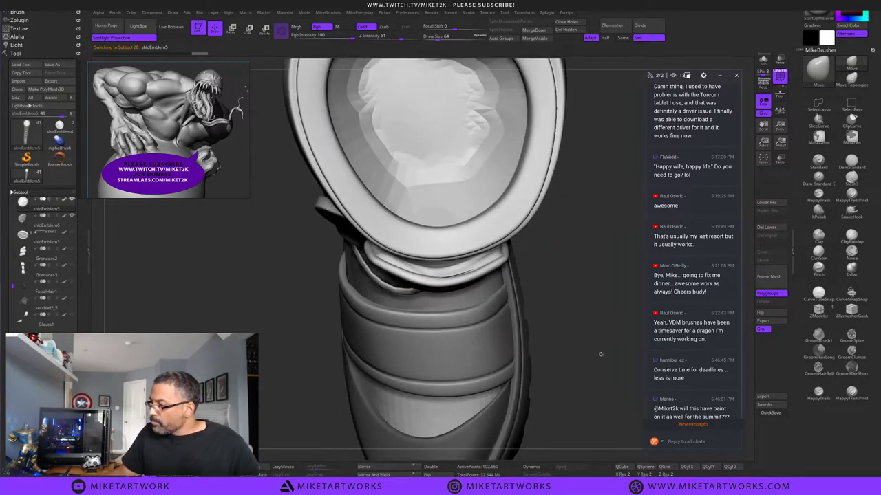
pyautogui.moveTo(562, 284); pyautogui.dragTo(564, 301)
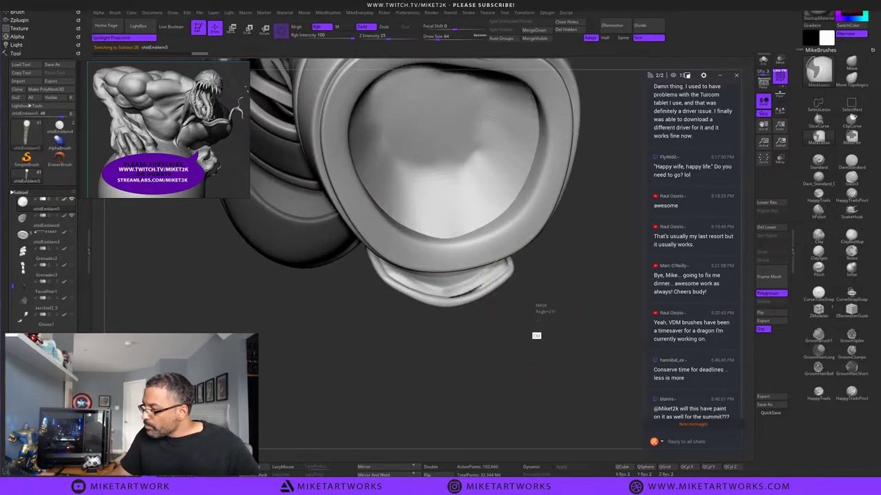
pyautogui.moveTo(543, 336); pyautogui.dragTo(484, 289)
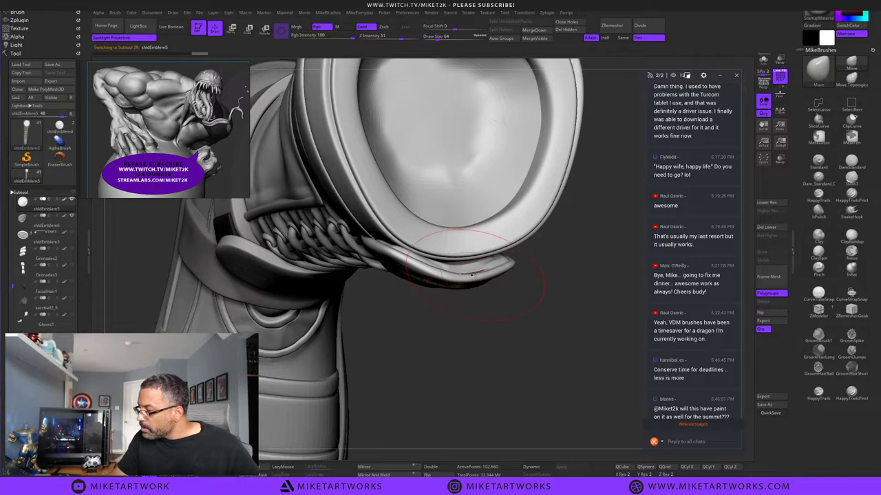
pyautogui.moveTo(569, 357)
pyautogui.mouseDown()
pyautogui.moveTo(556, 287)
pyautogui.moveTo(575, 348)
pyautogui.moveTo(632, 336)
pyautogui.mouseUp()
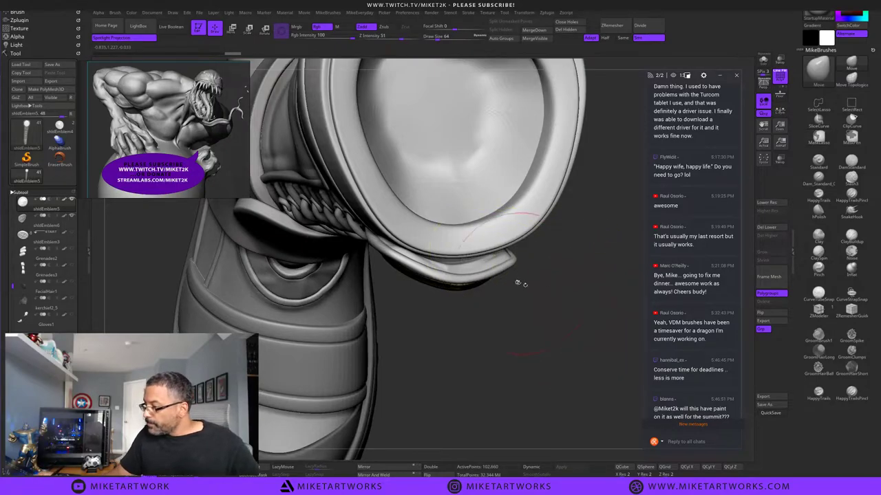
# Select the boot-top trim, examine its fit around the rim and emblem from above and both sides, and hide the polyframe.
pyautogui.keyDown('alt'); pyautogui.click(470, 238); pyautogui.keyUp('alt')
pyautogui.moveTo(554, 314); pyautogui.dragTo(507, 294)
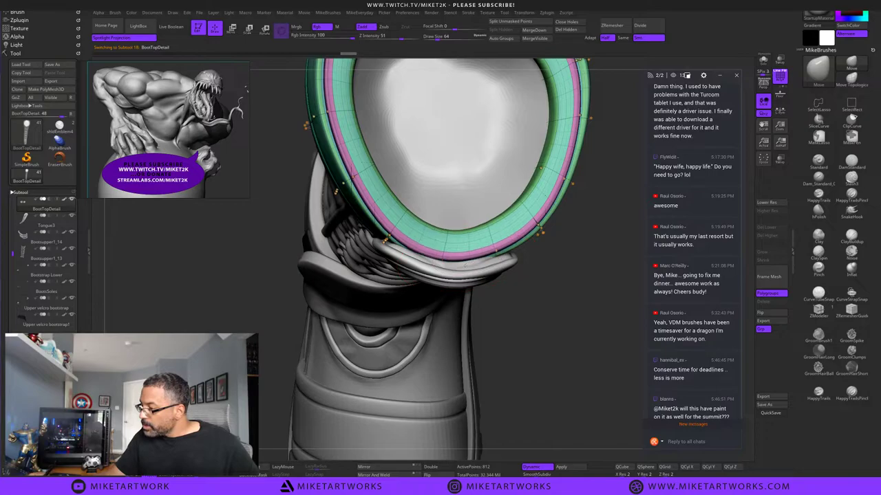
pyautogui.moveTo(574, 337); pyautogui.dragTo(582, 284)
pyautogui.moveTo(603, 131); pyautogui.dragTo(613, 99)
pyautogui.moveTo(625, 358); pyautogui.dragTo(536, 327)
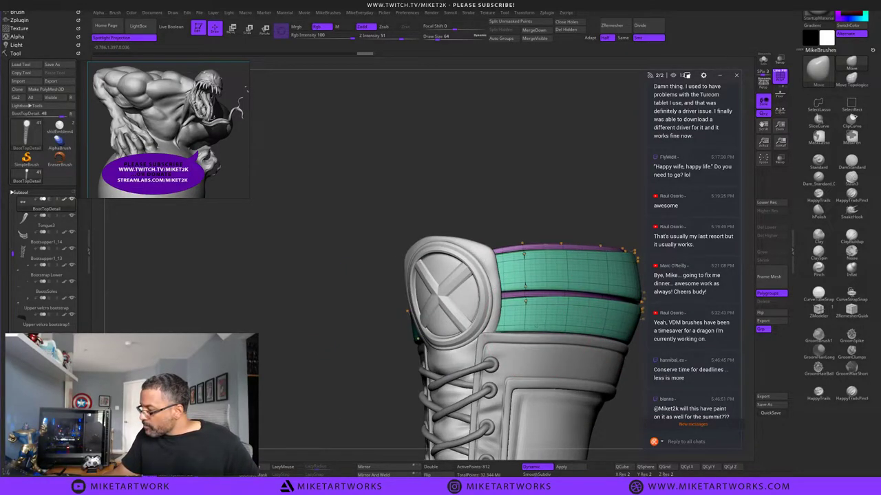
pyautogui.keyDown('alt'); pyautogui.moveTo(609, 215); pyautogui.dragTo(540, 157); pyautogui.keyUp('alt')
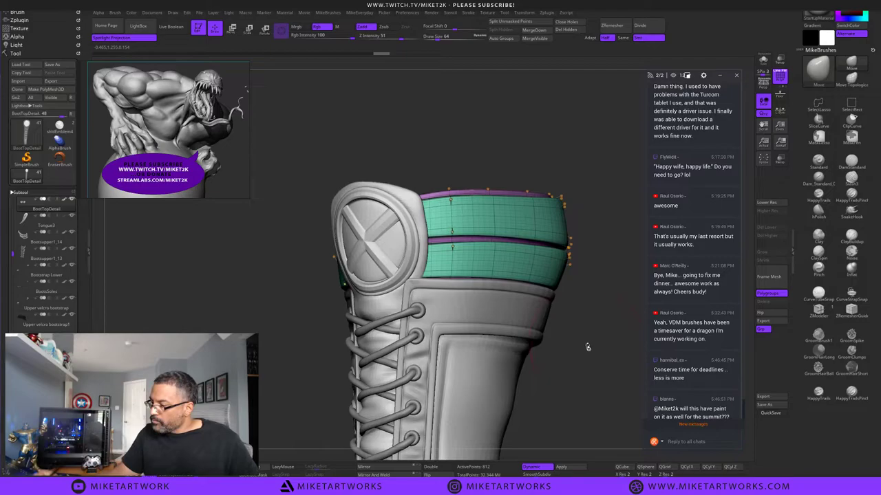
pyautogui.keyDown('alt'); pyautogui.moveTo(587, 358); pyautogui.dragTo(581, 323); pyautogui.keyUp('alt')
pyautogui.moveTo(509, 345); pyautogui.dragTo(558, 337)
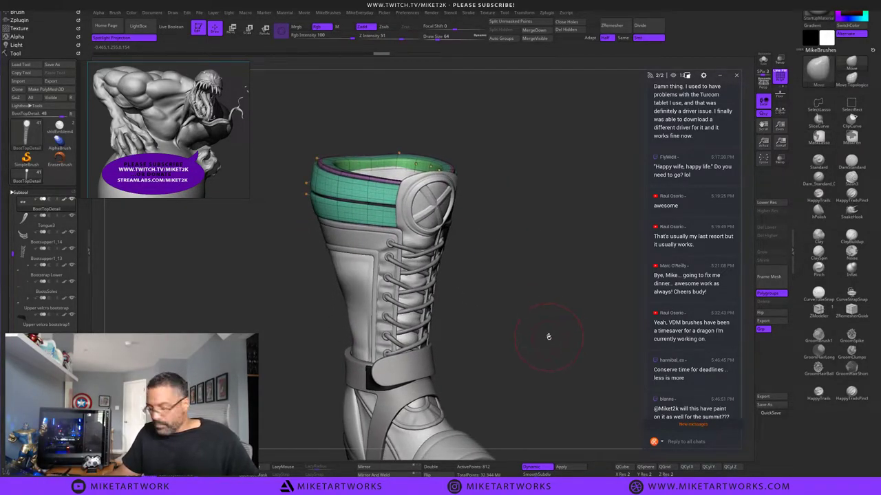
pyautogui.press('space')
pyautogui.click(562, 409)
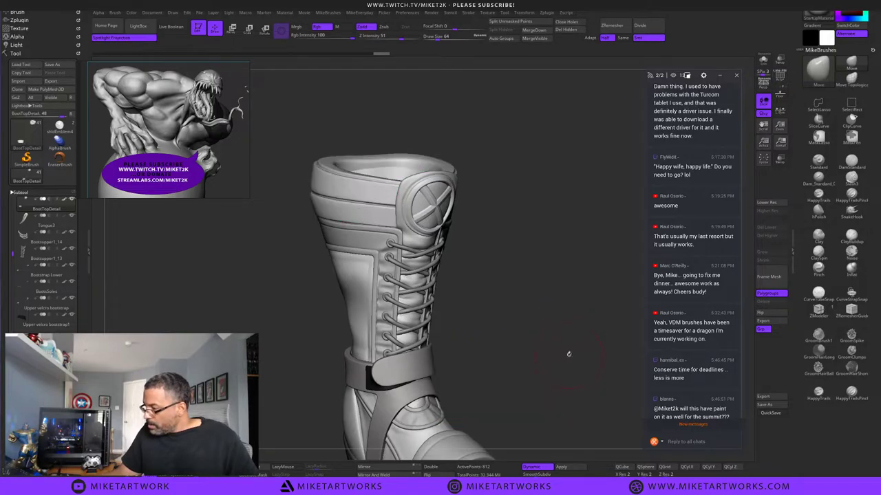
# Store a canvas snapshot of the upright boot in side view and place the live boots beside it.
pyautogui.moveTo(569, 354)
pyautogui.mouseDown()
pyautogui.moveTo(583, 341)
pyautogui.moveTo(584, 362)
pyautogui.moveTo(557, 372)
pyautogui.moveTo(586, 341)
pyautogui.moveTo(498, 425)
pyautogui.mouseUp()
pyautogui.keyDown('alt'); pyautogui.click(433, 328); pyautogui.keyUp('alt')
pyautogui.moveTo(533, 375); pyautogui.dragTo(542, 314)
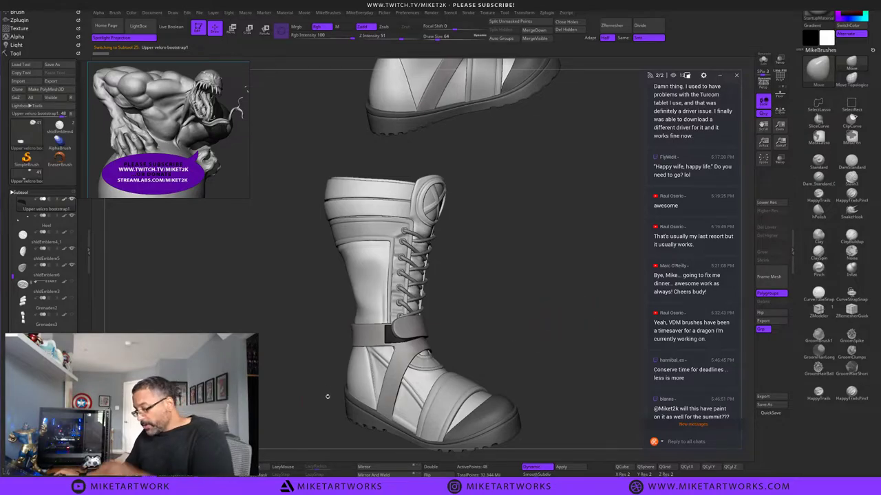
pyautogui.moveTo(542, 313); pyautogui.dragTo(458, 332)
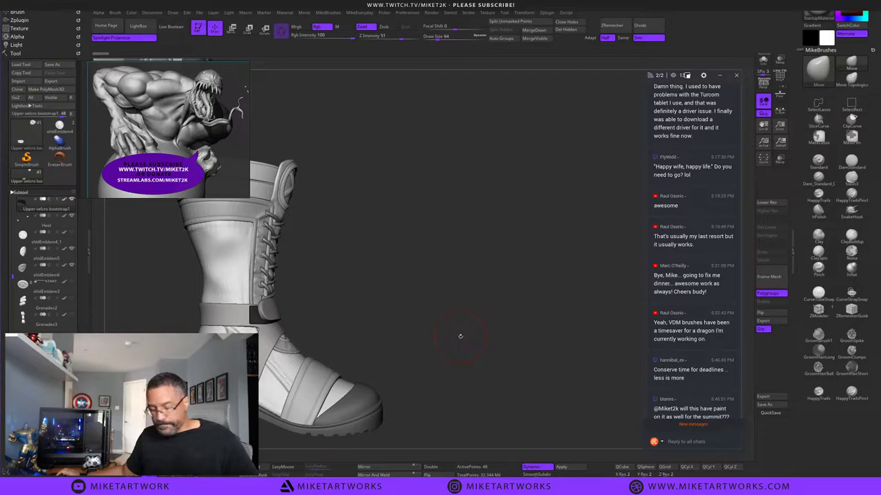
pyautogui.hotkey('shift', 's')
pyautogui.keyDown('alt'); pyautogui.moveTo(415, 314); pyautogui.dragTo(624, 282); pyautogui.keyUp('alt')
pyautogui.press('p')
pyautogui.press('p')
pyautogui.moveTo(629, 344); pyautogui.dragTo(662, 384)
# Select the bent boot's ankle strap, turn off its dynamic subdivision preview, and show its polyframe.
pyautogui.keyDown('alt'); pyautogui.click(528, 280); pyautogui.keyUp('alt')
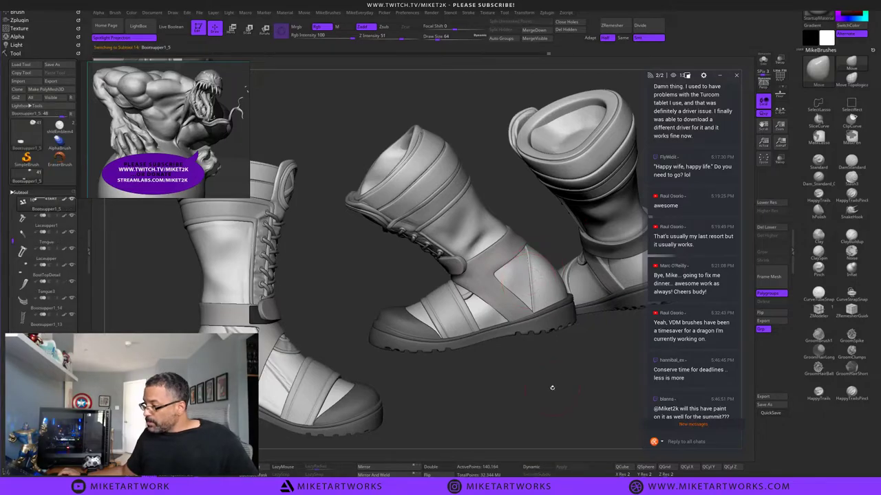
pyautogui.moveTo(552, 388); pyautogui.dragTo(584, 403)
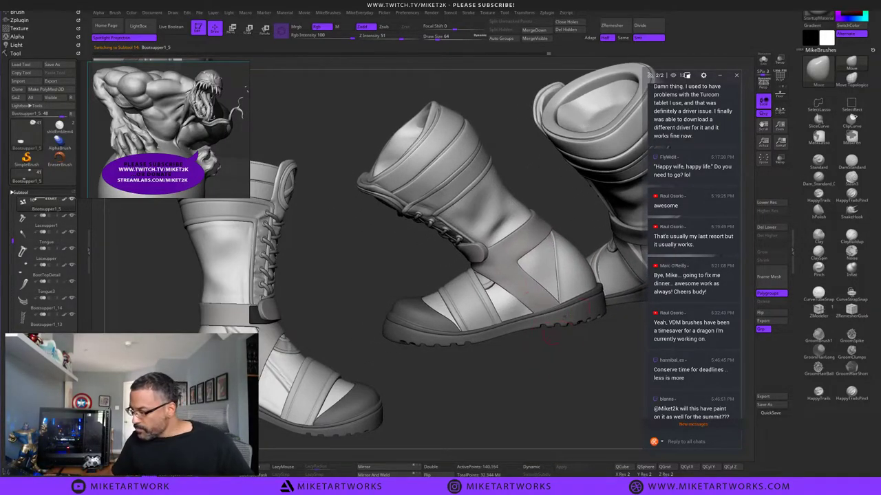
pyautogui.moveTo(560, 369)
pyautogui.mouseDown()
pyautogui.moveTo(550, 364)
pyautogui.moveTo(568, 366)
pyautogui.mouseUp()
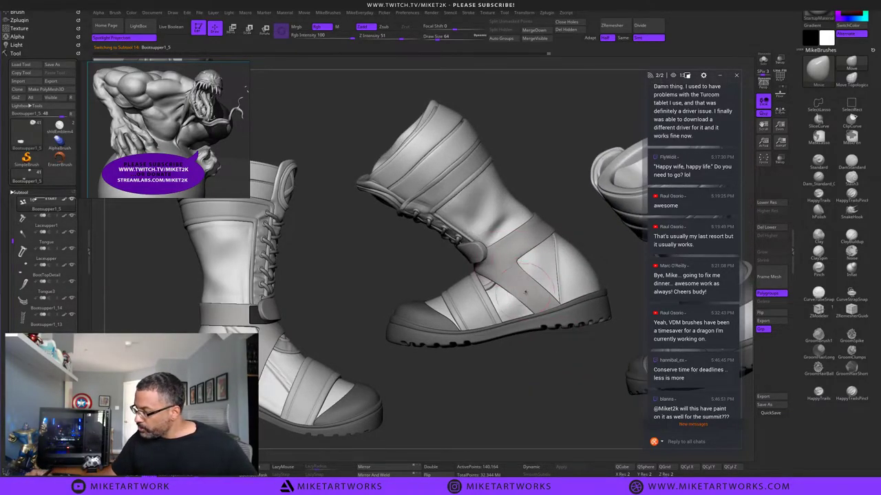
pyautogui.keyDown('alt'); pyautogui.click(513, 272); pyautogui.keyUp('alt')
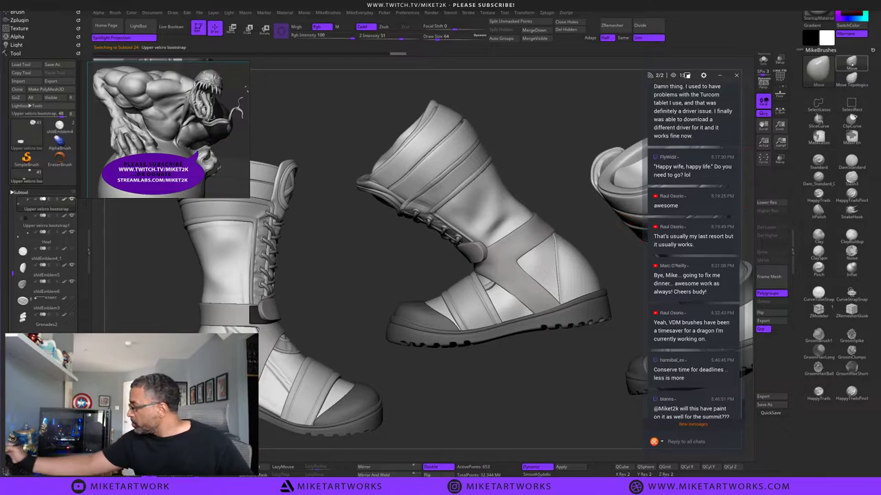
pyautogui.click(818, 69)
pyautogui.hotkey('shift', 'd')
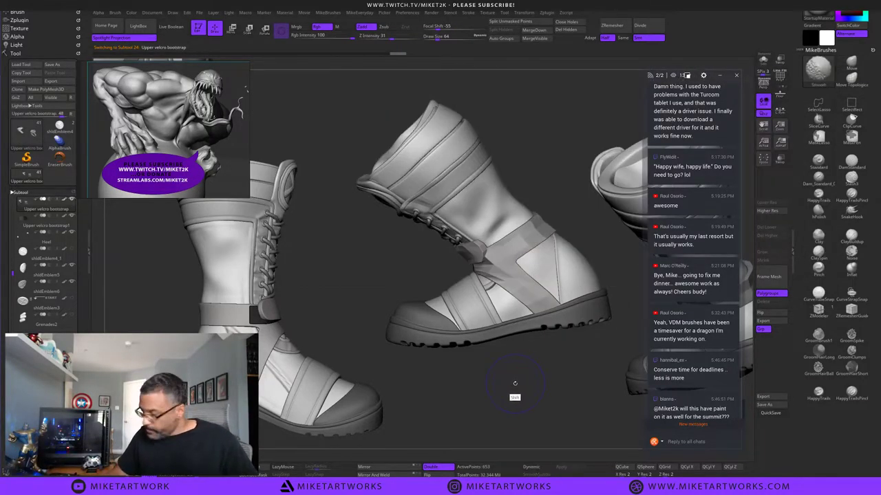
pyautogui.press('space')
pyautogui.click(557, 432)
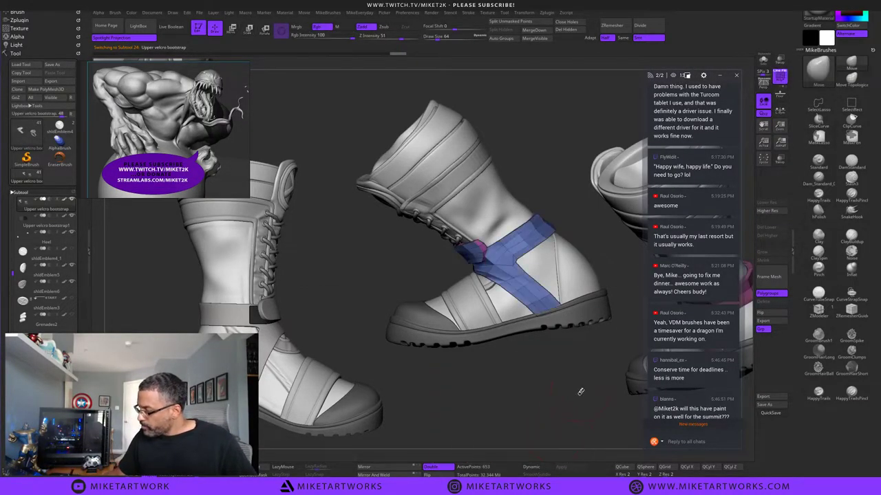
# Mask part of the ankle strap, reshape its diagonal branch with the Move brush at draw size 64, and clear the mask.
pyautogui.moveTo(584, 392); pyautogui.dragTo(581, 391)
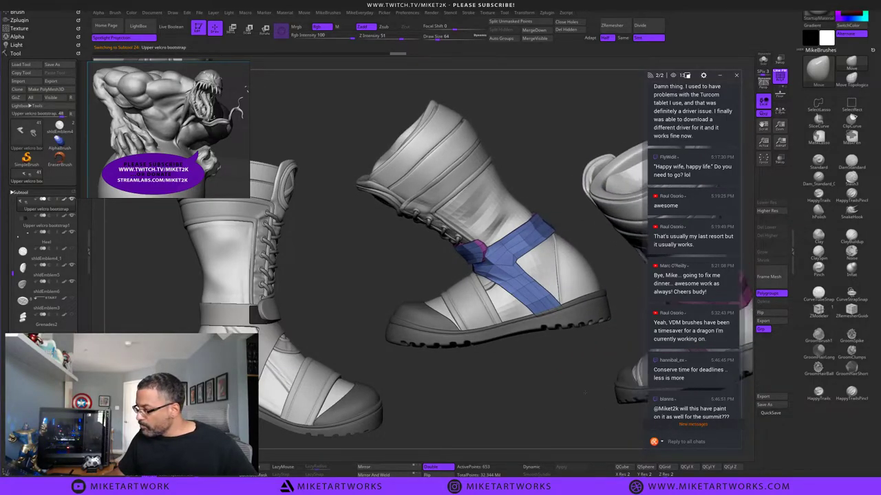
pyautogui.moveTo(580, 346); pyautogui.dragTo(576, 344)
pyautogui.press('ctrl')
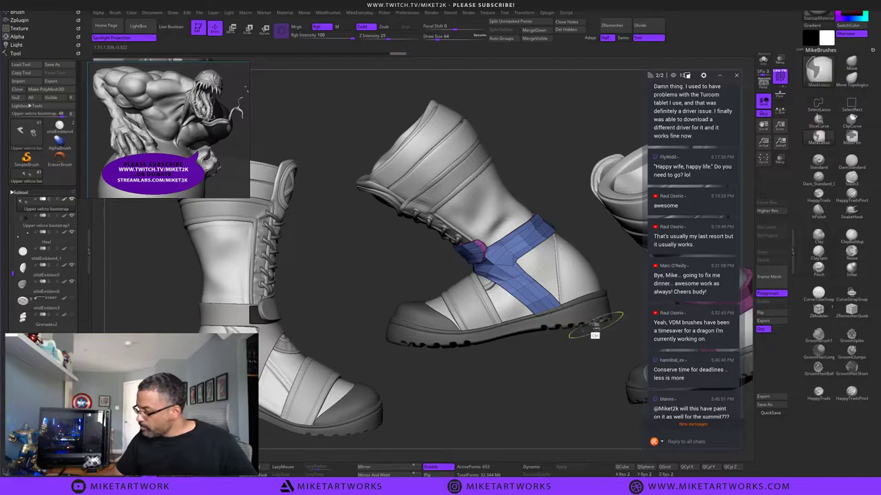
pyautogui.moveTo(554, 182)
pyautogui.keyDown('ctrl'); pyautogui.mouseDown()
pyautogui.moveTo(489, 244)
pyautogui.moveTo(570, 338)
pyautogui.moveTo(604, 173)
pyautogui.mouseUp(); pyautogui.keyUp('ctrl')
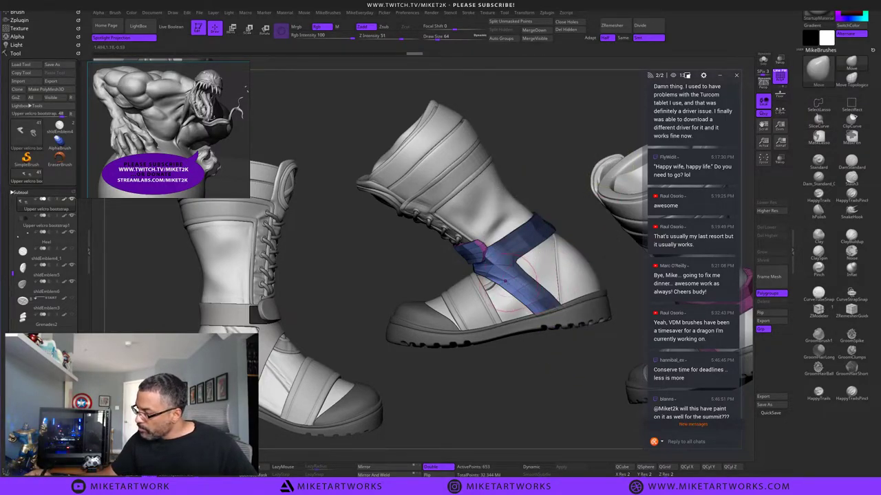
pyautogui.moveTo(498, 284); pyautogui.dragTo(506, 275)
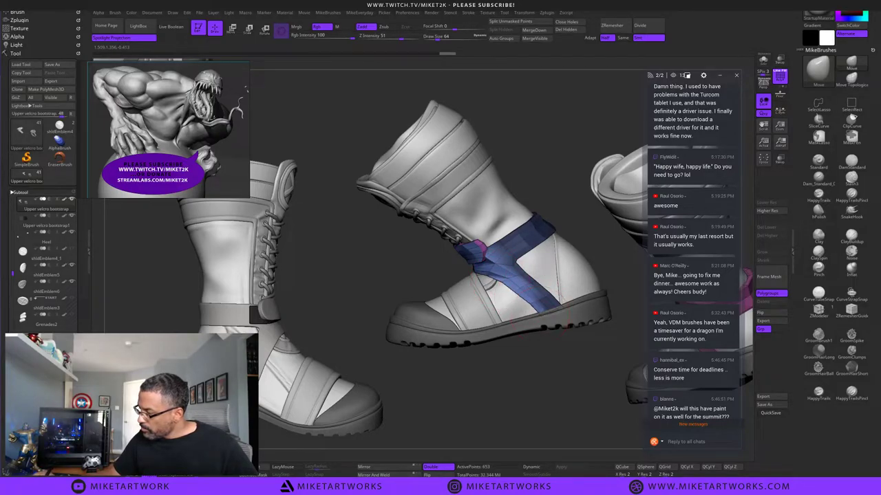
pyautogui.moveTo(543, 188)
pyautogui.mouseDown()
pyautogui.moveTo(561, 159)
pyautogui.moveTo(591, 152)
pyautogui.moveTo(566, 168)
pyautogui.moveTo(578, 181)
pyautogui.mouseUp()
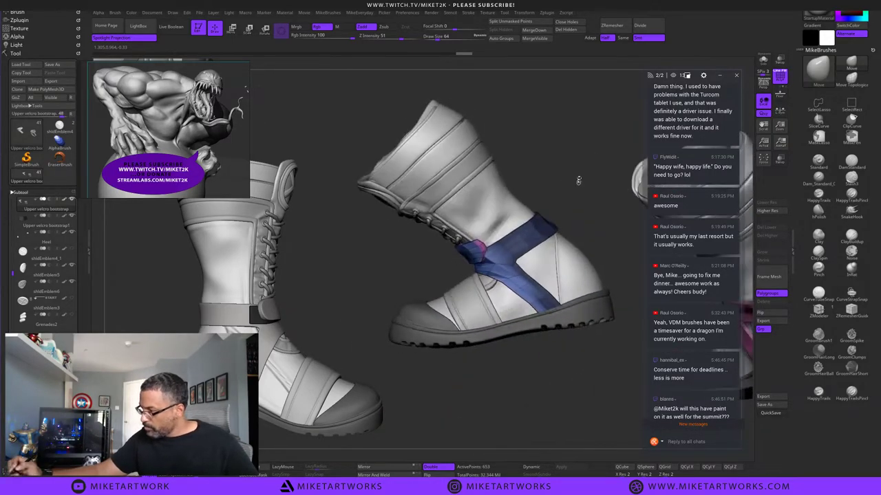
pyautogui.keyDown('ctrl'); pyautogui.moveTo(553, 367); pyautogui.dragTo(568, 374); pyautogui.keyUp('ctrl')
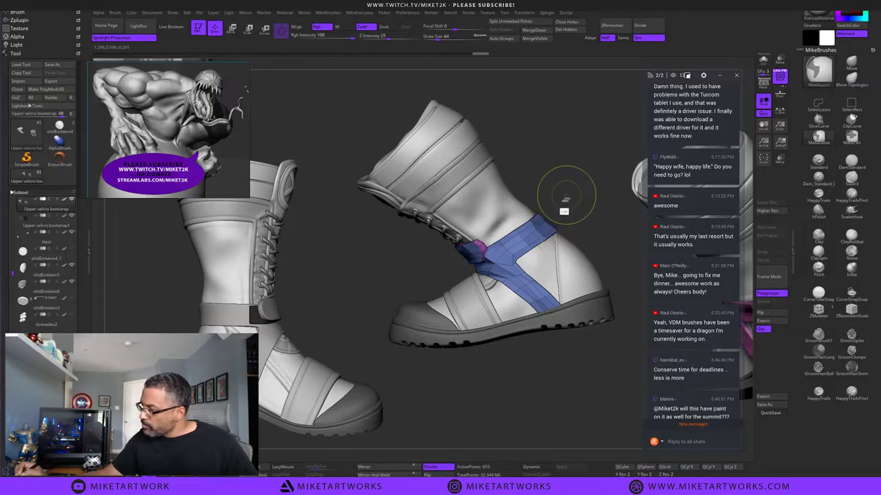
# Mask the strap's front tab and refine the fork and diagonal branch with the Move brush at draw size 24, smoothing the lower edge.
pyautogui.moveTo(565, 195)
pyautogui.keyDown('ctrl'); pyautogui.mouseDown()
pyautogui.moveTo(467, 271)
pyautogui.moveTo(512, 85)
pyautogui.moveTo(524, 97)
pyautogui.mouseUp(); pyautogui.keyUp('ctrl')
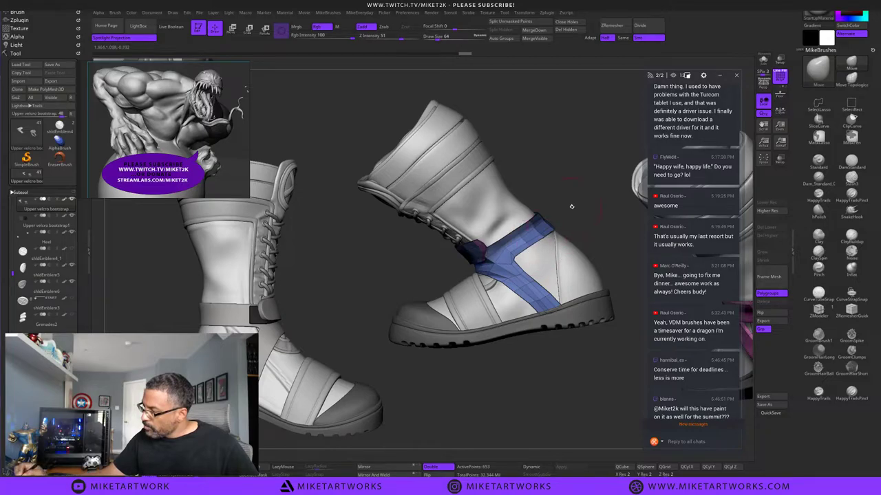
pyautogui.moveTo(588, 209); pyautogui.dragTo(585, 275)
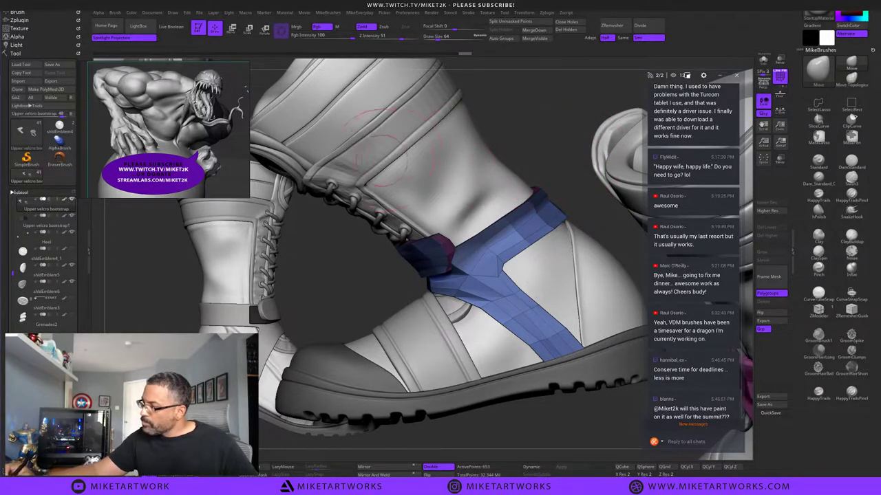
pyautogui.press('s')
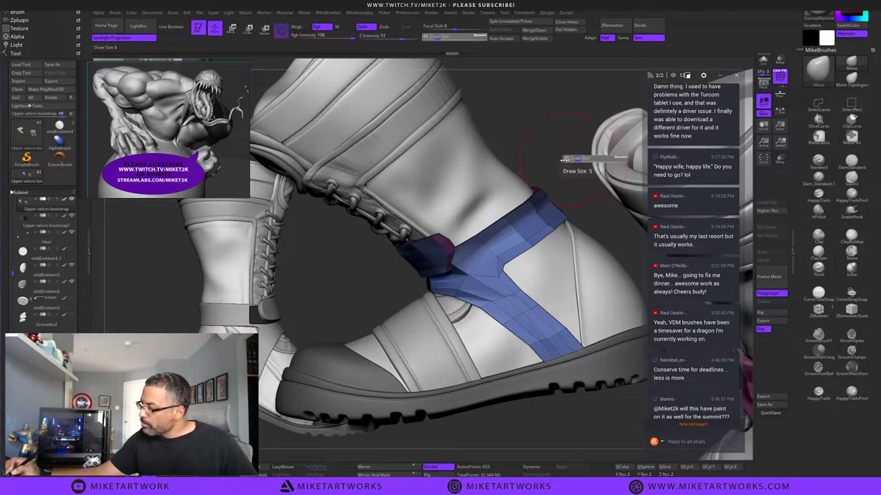
pyautogui.moveTo(510, 154); pyautogui.dragTo(502, 154)
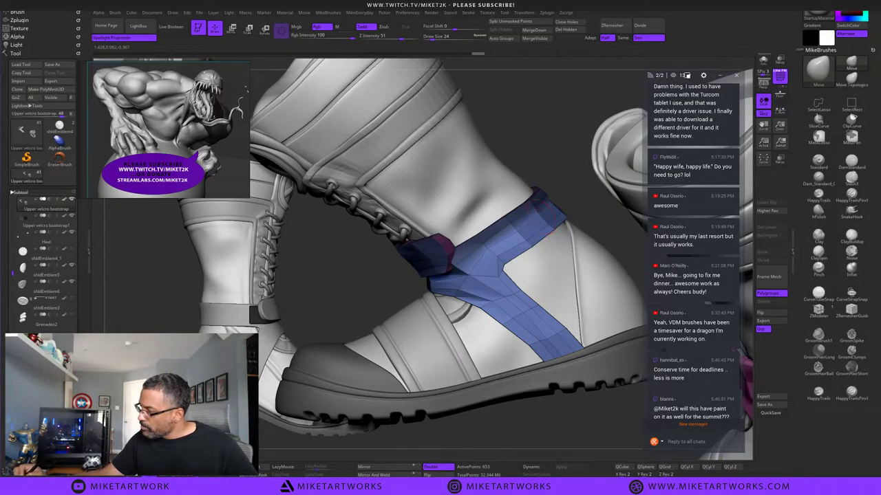
pyautogui.press('shift')
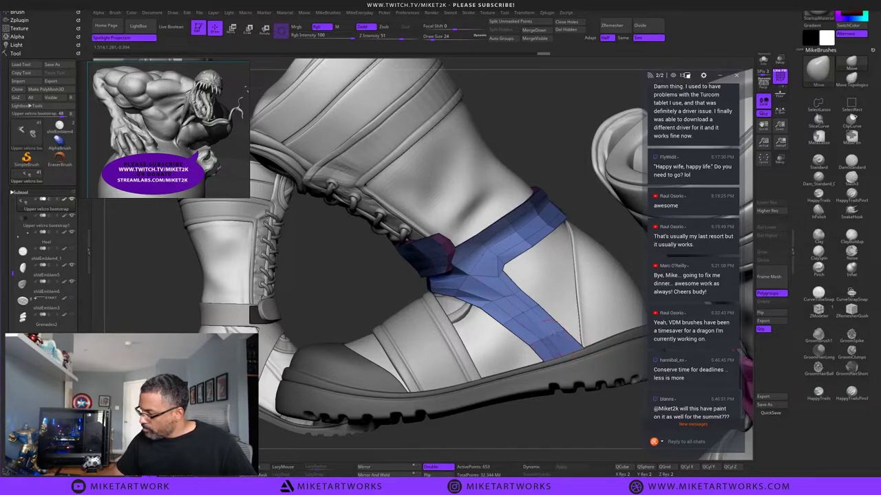
pyautogui.moveTo(549, 337)
pyautogui.keyDown('shift'); pyautogui.mouseDown()
pyautogui.moveTo(558, 342)
pyautogui.moveTo(525, 308)
pyautogui.moveTo(556, 333)
pyautogui.mouseUp(); pyautogui.keyUp('shift')
# Check the strap from the boot's other side, select the bent boot's upper, and hide the polyframe.
pyautogui.keyDown('alt'); pyautogui.moveTo(603, 411); pyautogui.dragTo(471, 391); pyautogui.keyUp('alt')
pyautogui.moveTo(528, 398); pyautogui.dragTo(604, 355)
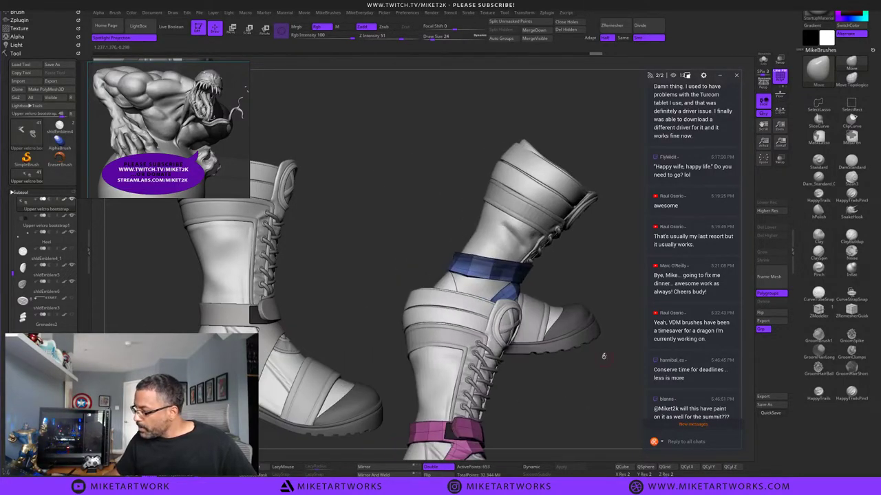
pyautogui.keyDown('alt'); pyautogui.click(518, 228); pyautogui.keyUp('alt')
pyautogui.keyDown('alt'); pyautogui.moveTo(590, 265); pyautogui.dragTo(572, 384); pyautogui.keyUp('alt')
pyautogui.rightClick(575, 392)
pyautogui.hotkey('shift', 'f')
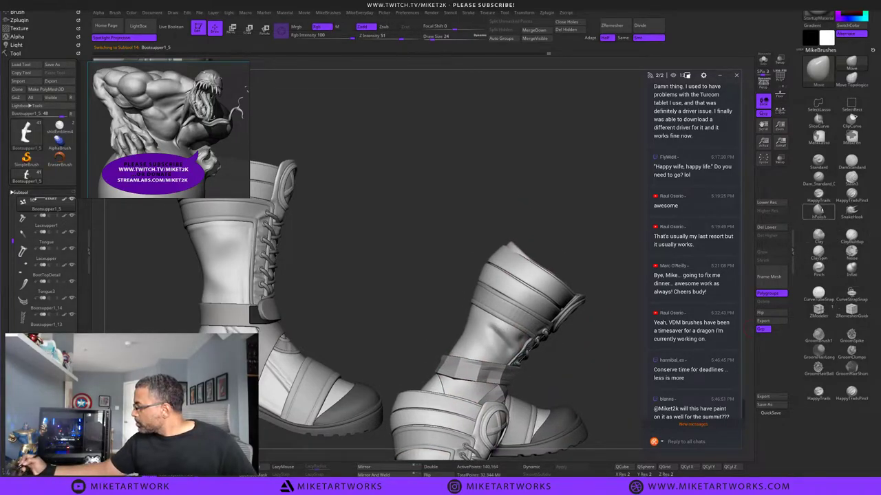
# Polish the sculpted folds on the outer side of the bent boot's upper with the hPolish brush, smoothing between strokes.
pyautogui.click(818, 212)
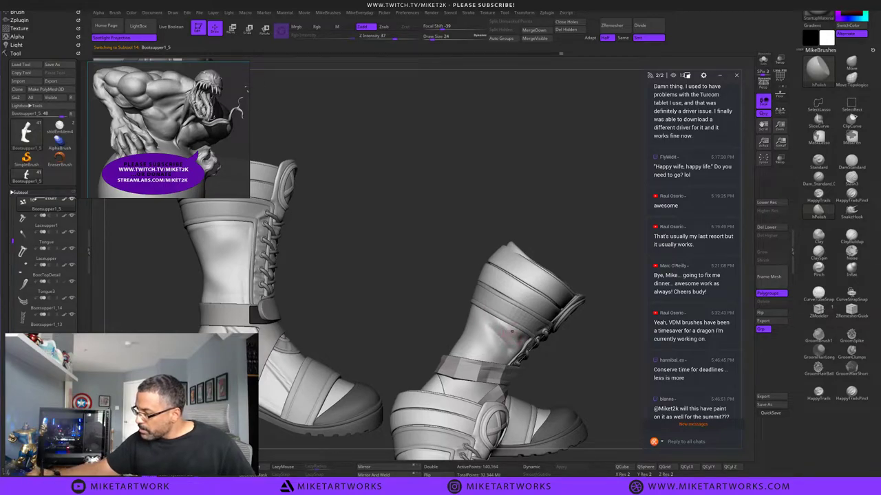
pyautogui.moveTo(512, 331); pyautogui.dragTo(501, 340, button='right')
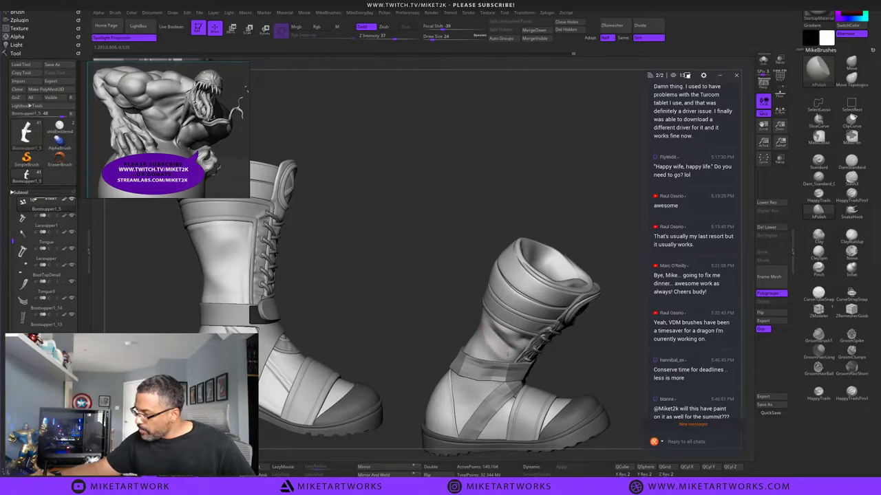
pyautogui.moveTo(599, 357); pyautogui.dragTo(574, 334)
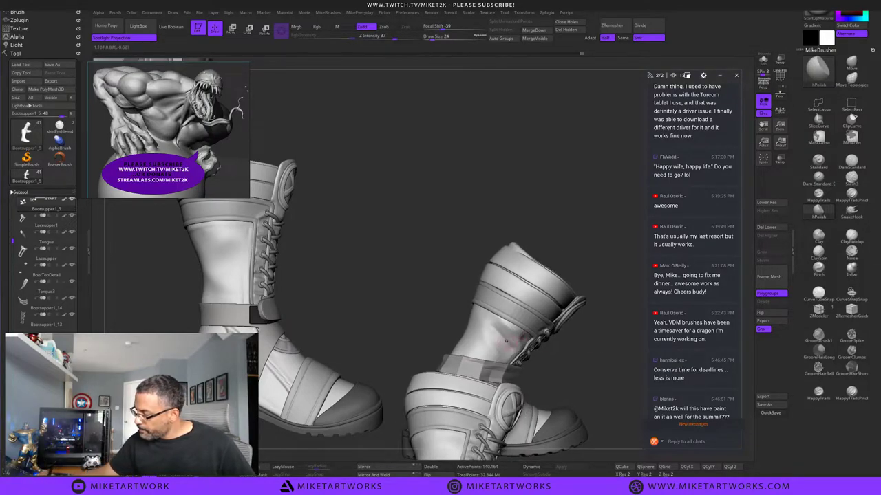
pyautogui.press('shift')
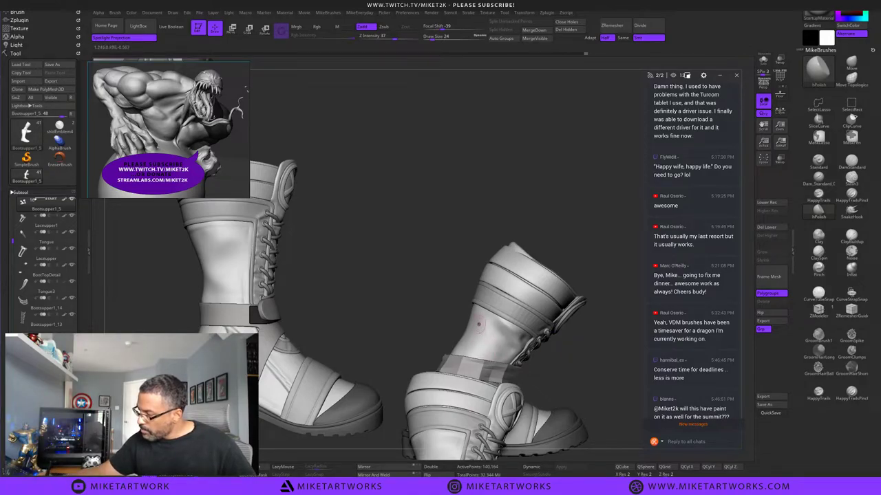
pyautogui.moveTo(589, 357); pyautogui.dragTo(576, 346)
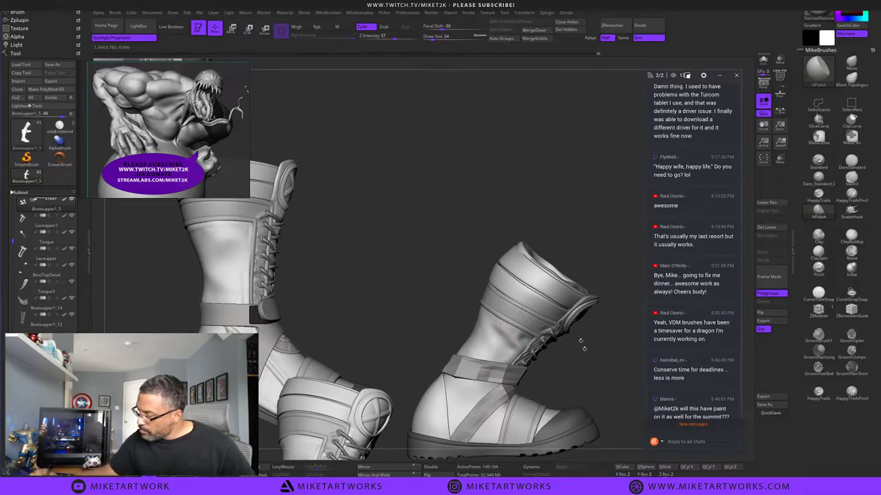
pyautogui.moveTo(582, 344)
pyautogui.mouseDown()
pyautogui.moveTo(563, 343)
pyautogui.moveTo(587, 365)
pyautogui.mouseUp()
pyautogui.press('shift')
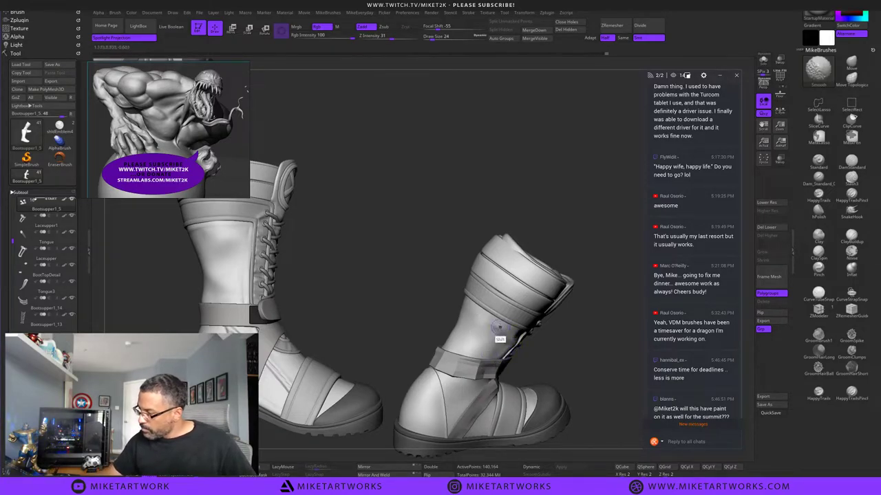
# Polish and smooth the upper's surface just above the ankle strap.
pyautogui.moveTo(599, 353)
pyautogui.mouseDown()
pyautogui.moveTo(595, 336)
pyautogui.moveTo(576, 351)
pyautogui.mouseUp()
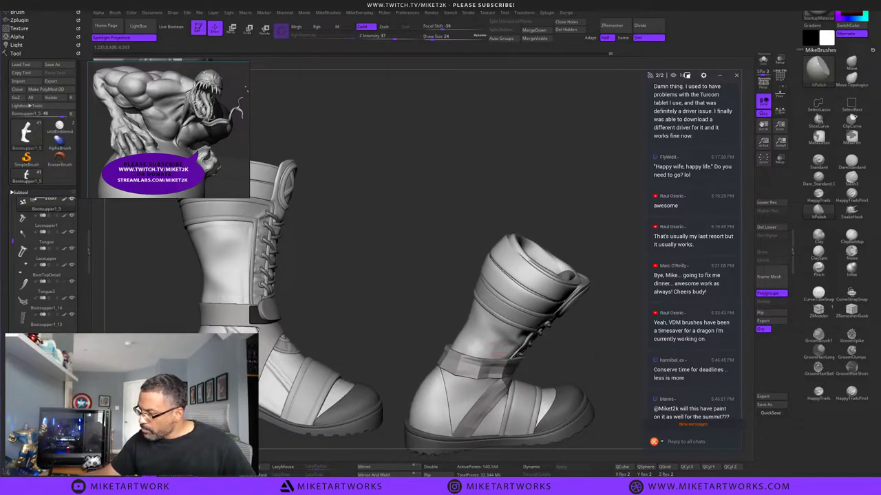
pyautogui.moveTo(608, 348); pyautogui.dragTo(596, 348)
pyautogui.press('shift')
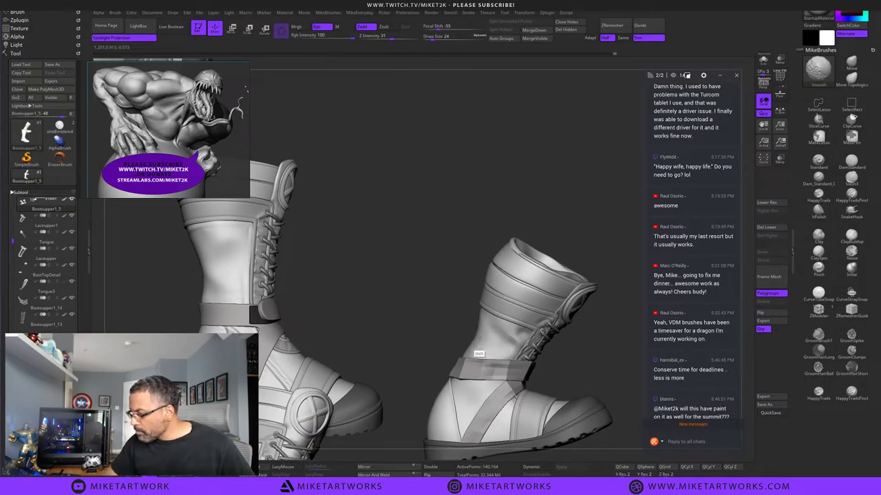
pyautogui.keyDown('shift'); pyautogui.moveTo(480, 339); pyautogui.dragTo(513, 345); pyautogui.keyUp('shift')
# Crease the upper's folds beside the laces with the DamStandard brush at Z intensity 11, softening the crease ends.
pyautogui.moveTo(593, 357)
pyautogui.mouseDown()
pyautogui.moveTo(584, 380)
pyautogui.moveTo(612, 358)
pyautogui.mouseUp()
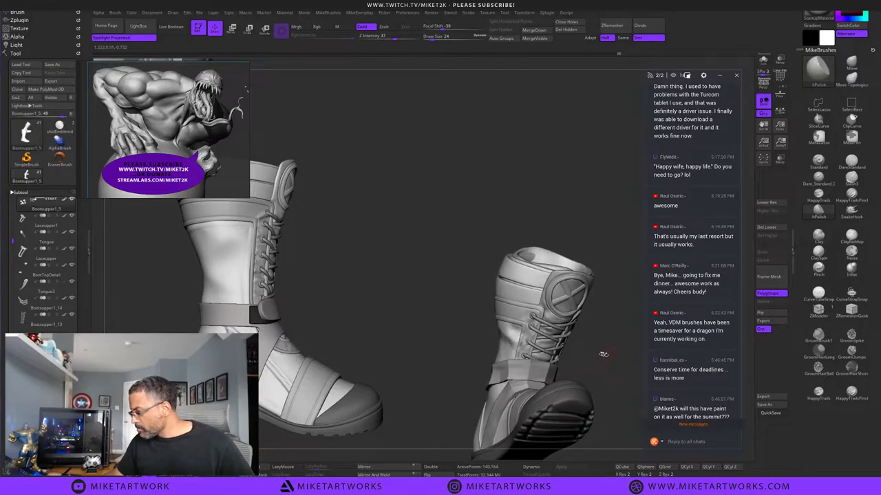
pyautogui.moveTo(604, 354); pyautogui.dragTo(634, 346)
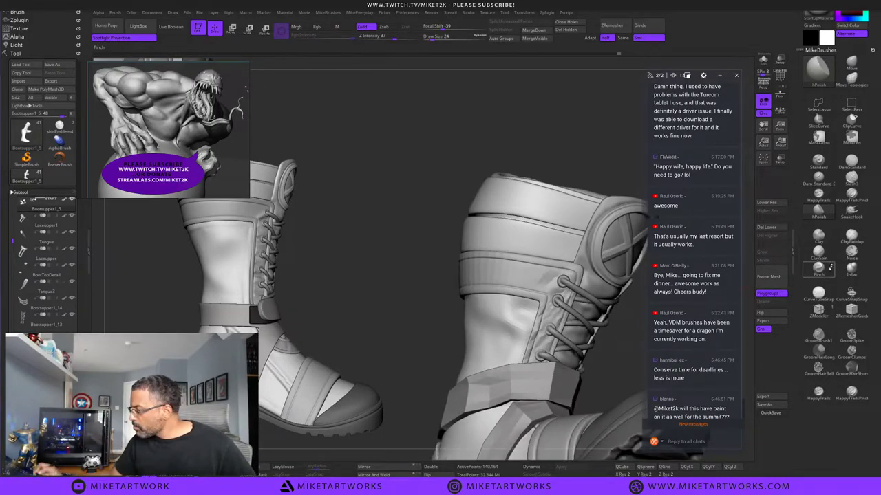
pyautogui.click(851, 165)
pyautogui.moveTo(479, 322); pyautogui.dragTo(508, 338)
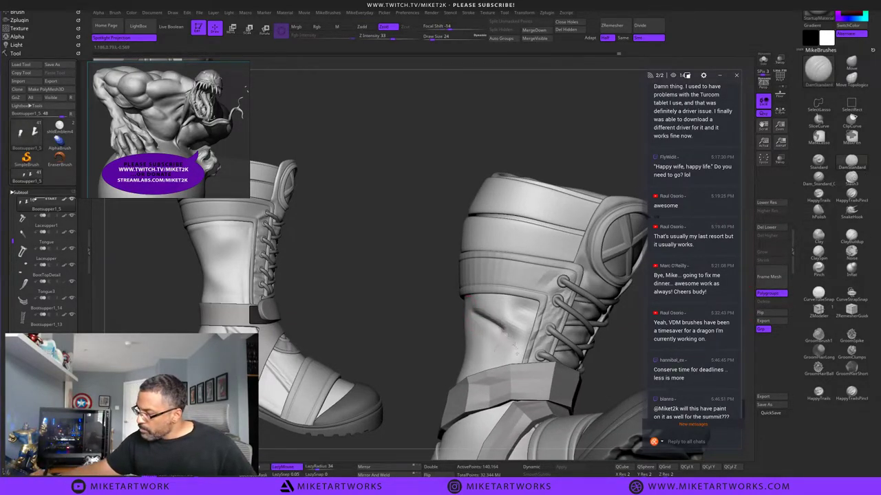
pyautogui.hotkey('ctrl', 'z')
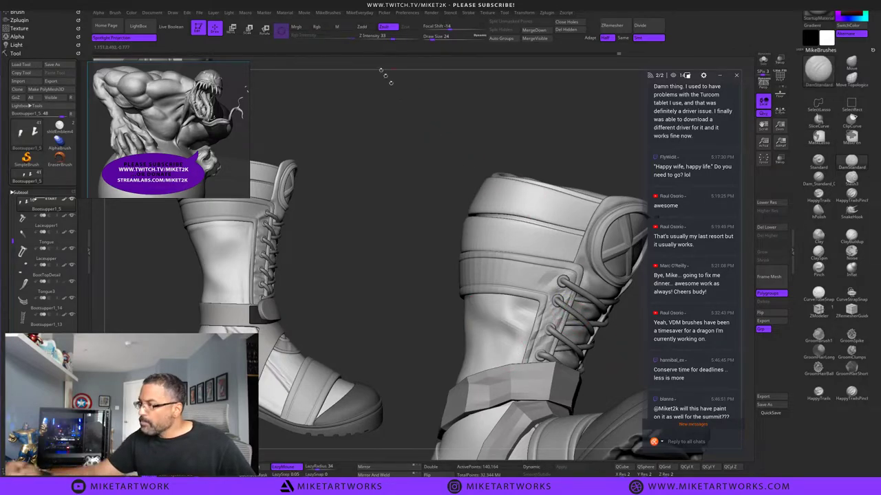
pyautogui.click(380, 38)
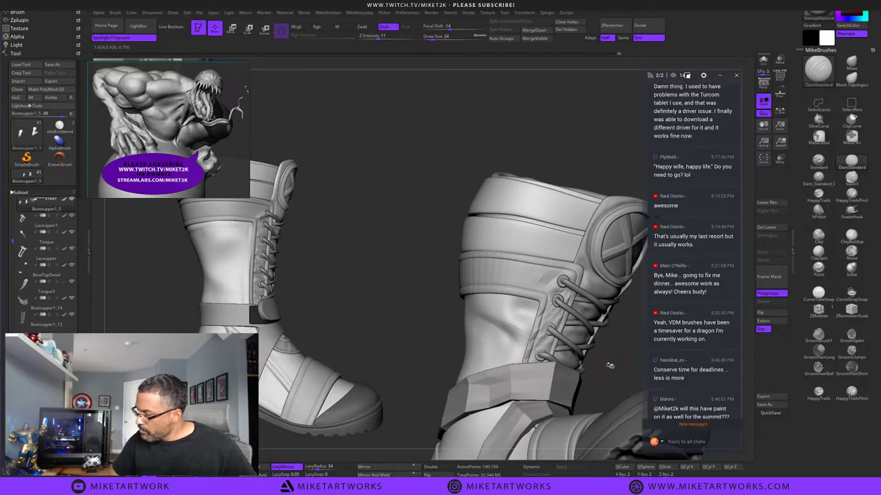
pyautogui.moveTo(610, 365); pyautogui.dragTo(637, 374)
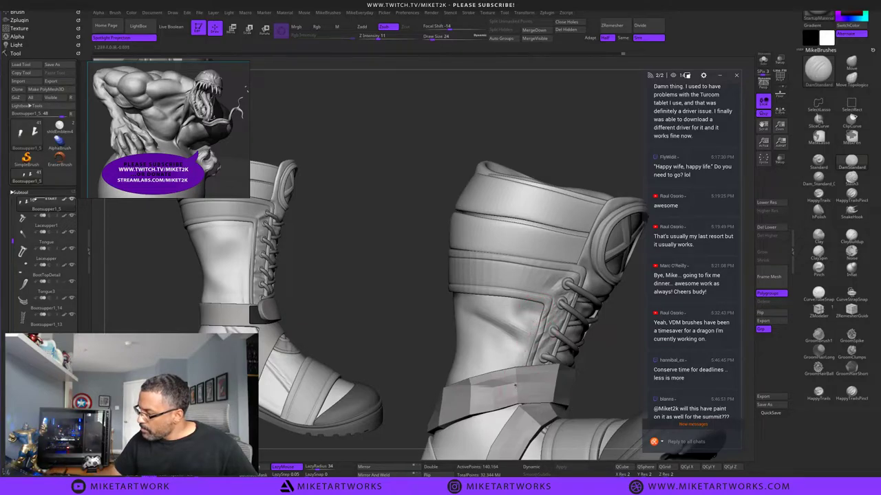
pyautogui.moveTo(608, 356); pyautogui.dragTo(615, 373)
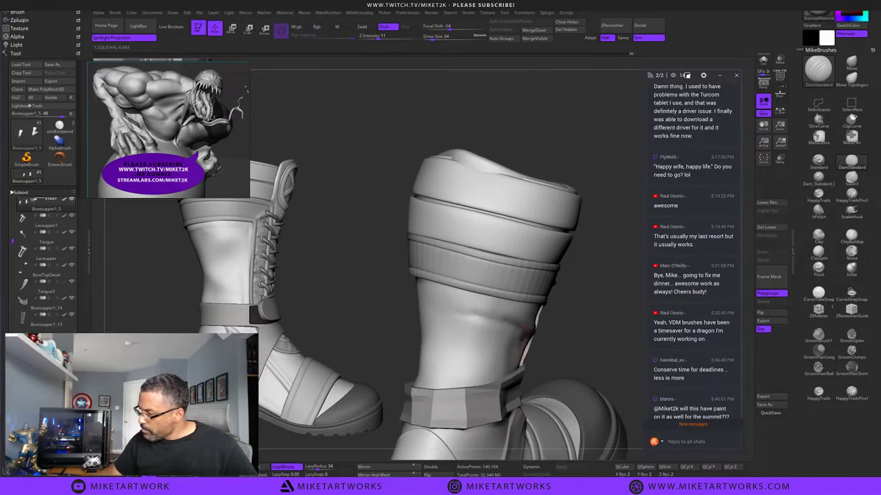
pyautogui.keyDown('shift'); pyautogui.moveTo(525, 342); pyautogui.dragTo(511, 322); pyautogui.keyUp('shift')
# Carve light creases below the cuff band around the upper's back and inner side, smoothing them into the surface.
pyautogui.moveTo(603, 351)
pyautogui.mouseDown()
pyautogui.moveTo(625, 351)
pyautogui.moveTo(597, 340)
pyautogui.moveTo(608, 334)
pyautogui.moveTo(592, 337)
pyautogui.moveTo(619, 314)
pyautogui.moveTo(566, 294)
pyautogui.mouseUp()
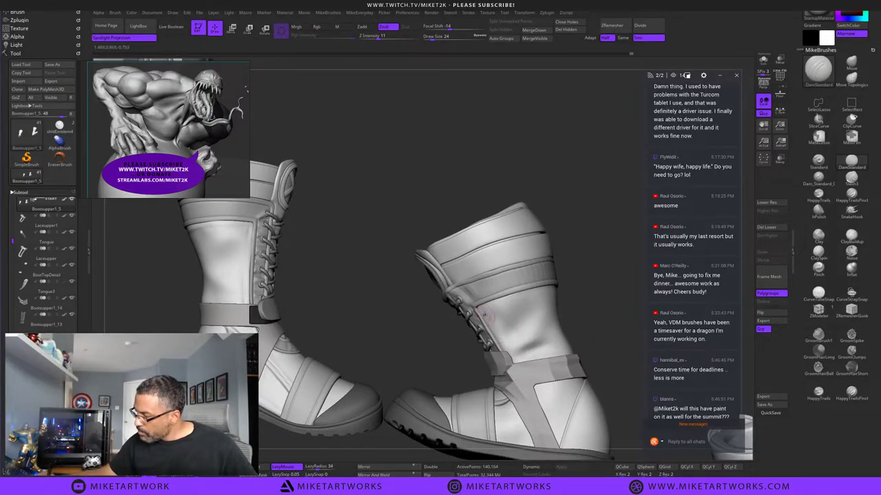
pyautogui.moveTo(594, 297); pyautogui.dragTo(500, 308)
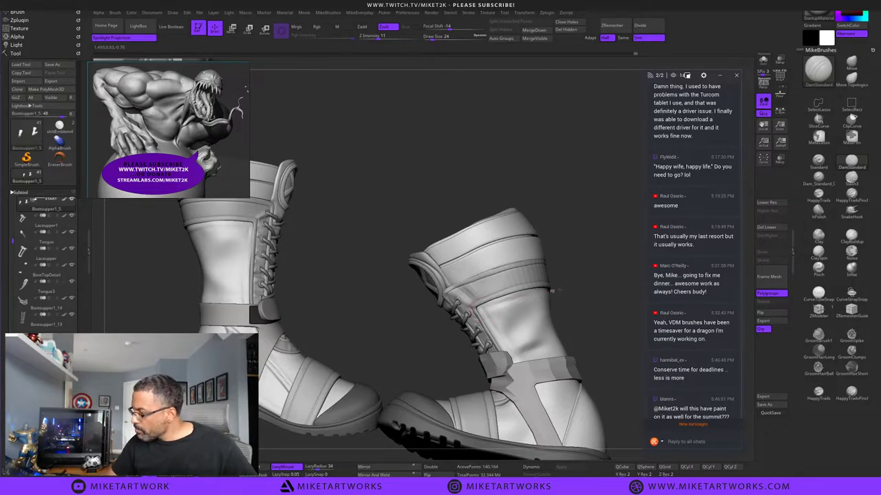
pyautogui.moveTo(575, 290); pyautogui.dragTo(521, 295)
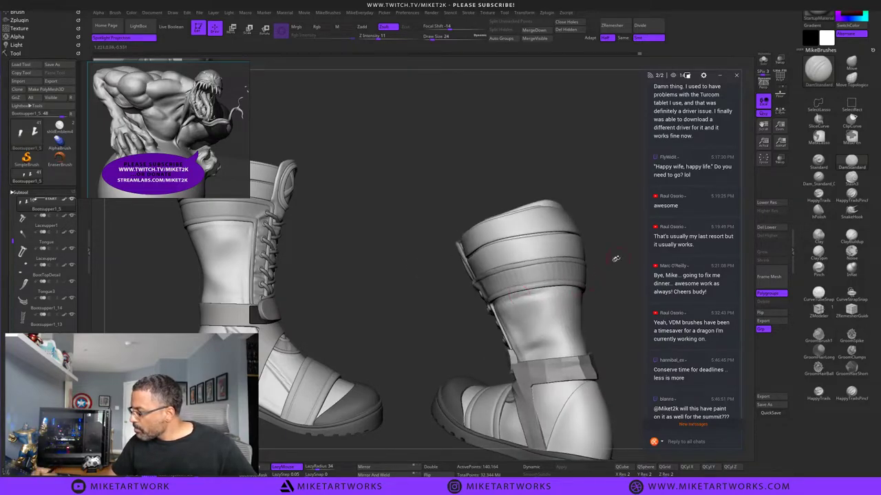
pyautogui.moveTo(615, 259); pyautogui.dragTo(570, 298)
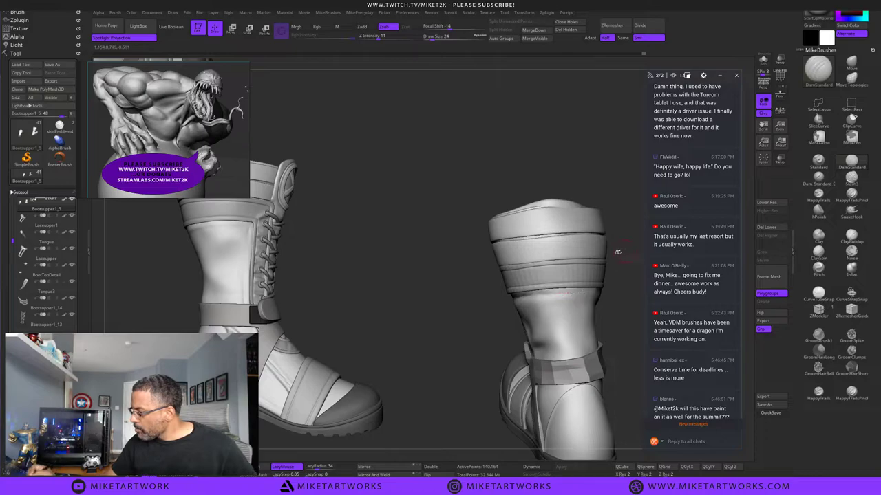
pyautogui.moveTo(617, 252); pyautogui.dragTo(547, 318)
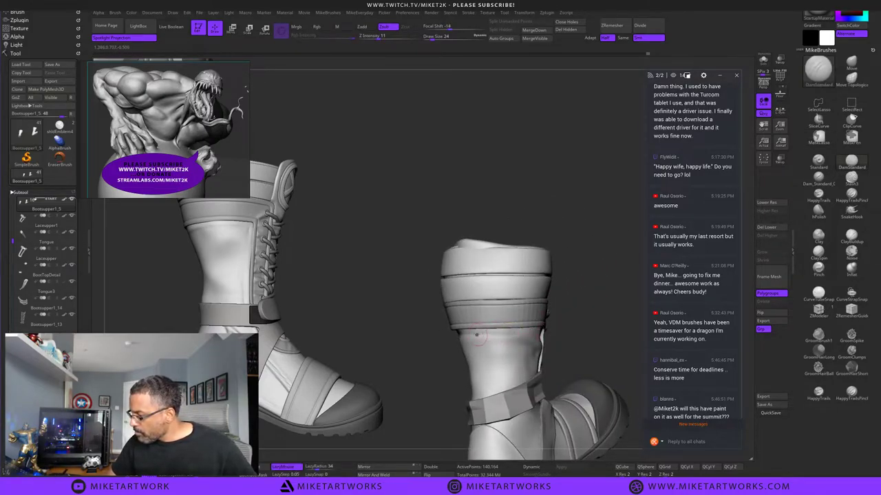
pyautogui.moveTo(589, 319)
pyautogui.mouseDown()
pyautogui.moveTo(565, 315)
pyautogui.moveTo(627, 308)
pyautogui.mouseUp()
pyautogui.moveTo(496, 335)
pyautogui.keyDown('shift'); pyautogui.mouseDown()
pyautogui.moveTo(518, 332)
pyautogui.moveTo(485, 331)
pyautogui.mouseUp(); pyautogui.keyUp('shift')
pyautogui.moveTo(562, 314)
pyautogui.mouseDown()
pyautogui.moveTo(526, 325)
pyautogui.moveTo(617, 284)
pyautogui.moveTo(566, 296)
pyautogui.mouseUp()
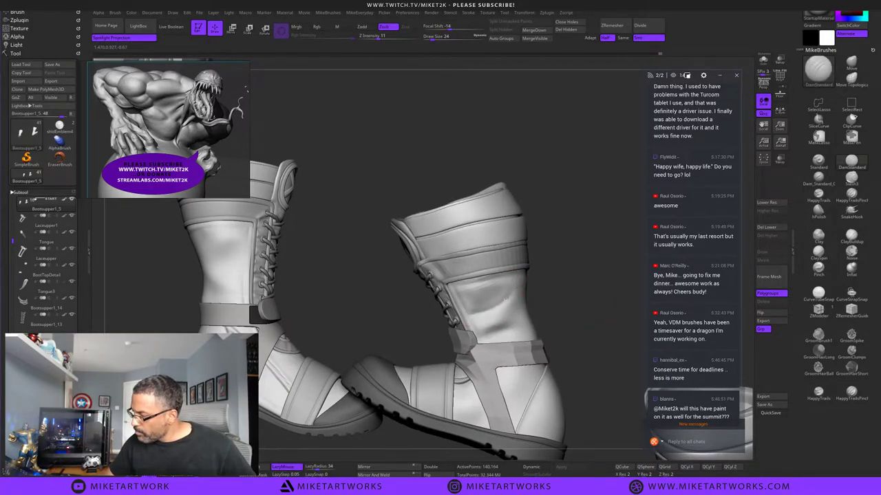
pyautogui.moveTo(509, 297)
pyautogui.mouseDown()
pyautogui.moveTo(542, 291)
pyautogui.moveTo(487, 297)
pyautogui.moveTo(528, 279)
pyautogui.moveTo(521, 303)
pyautogui.moveTo(489, 289)
pyautogui.moveTo(508, 282)
pyautogui.moveTo(491, 304)
pyautogui.mouseUp()
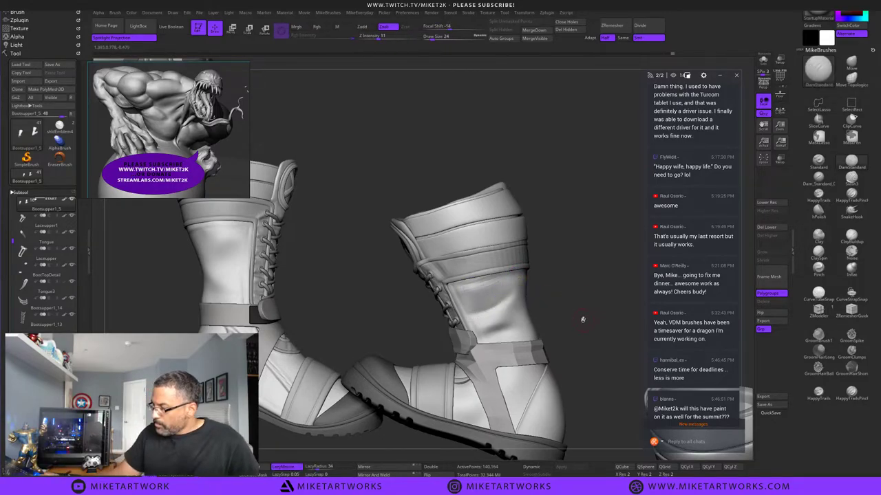
# Select the bent boot's ankle strap and turn on its dynamic subdivision preview.
pyautogui.moveTo(582, 319); pyautogui.dragTo(604, 300)
pyautogui.keyDown('alt'); pyautogui.click(554, 290); pyautogui.keyUp('alt')
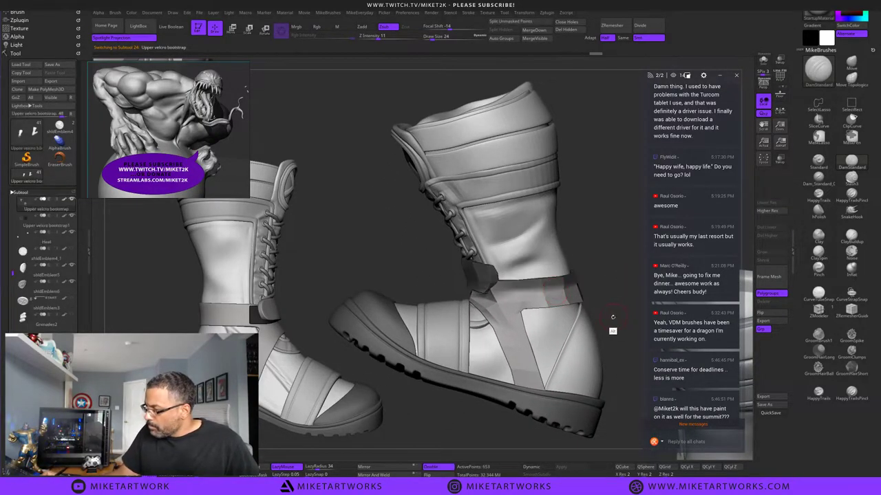
pyautogui.press('d')
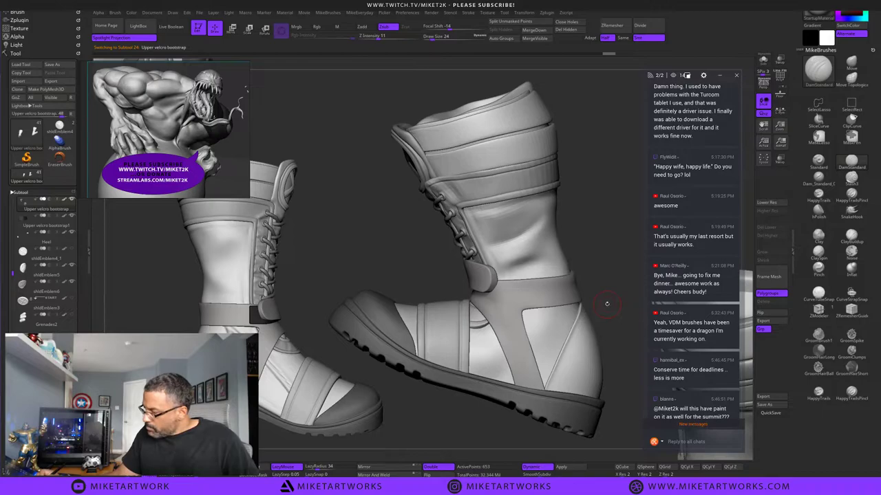
pyautogui.moveTo(605, 303); pyautogui.dragTo(651, 284)
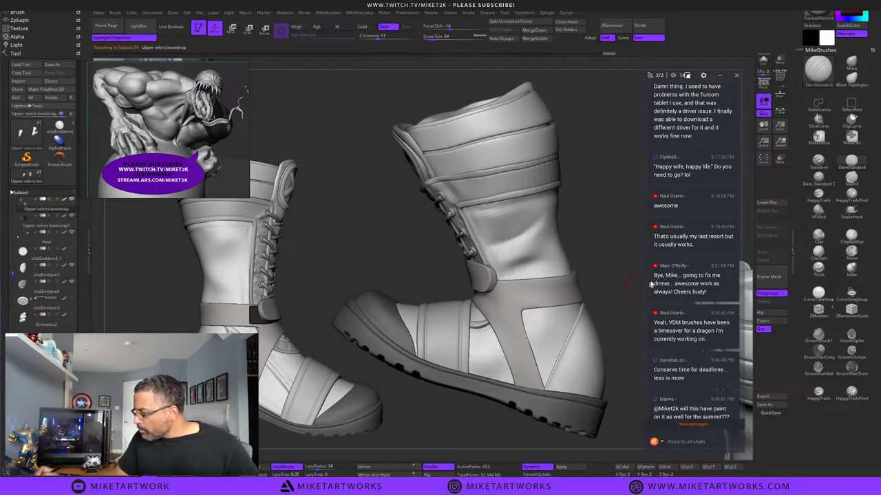
# Select the bent boot's upper and carve a diagonal crease across the heel panel below the ankle strap.
pyautogui.keyDown('alt'); pyautogui.click(543, 345); pyautogui.keyUp('alt')
pyautogui.moveTo(619, 288); pyautogui.dragTo(571, 370)
pyautogui.moveTo(479, 445); pyautogui.dragTo(491, 426)
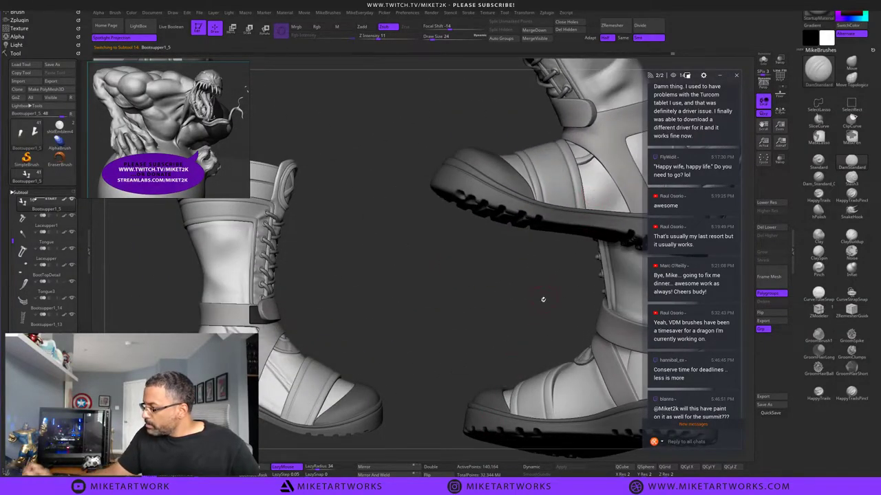
pyautogui.moveTo(542, 300); pyautogui.dragTo(487, 423)
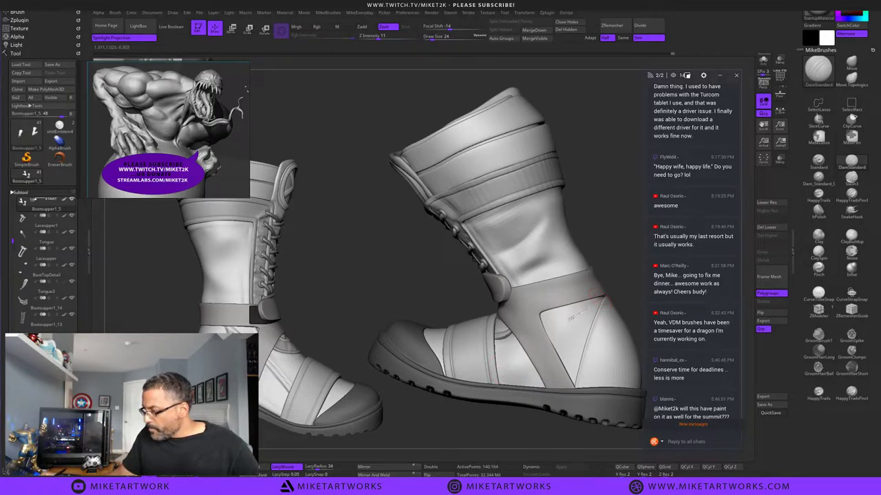
pyautogui.moveTo(509, 442)
pyautogui.mouseDown()
pyautogui.moveTo(520, 455)
pyautogui.moveTo(516, 433)
pyautogui.mouseUp()
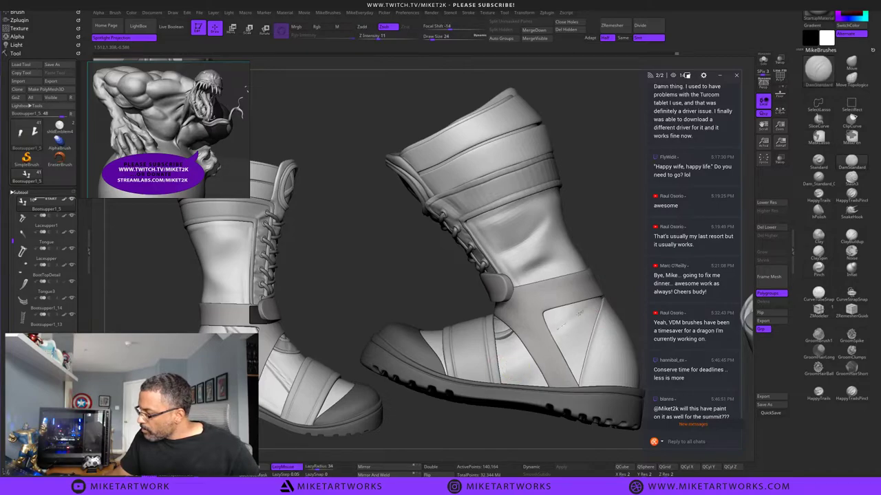
# Isolate the upper, extend the heel crease diagonally down the foot at draw size 18, and show all parts.
pyautogui.click(763, 60)
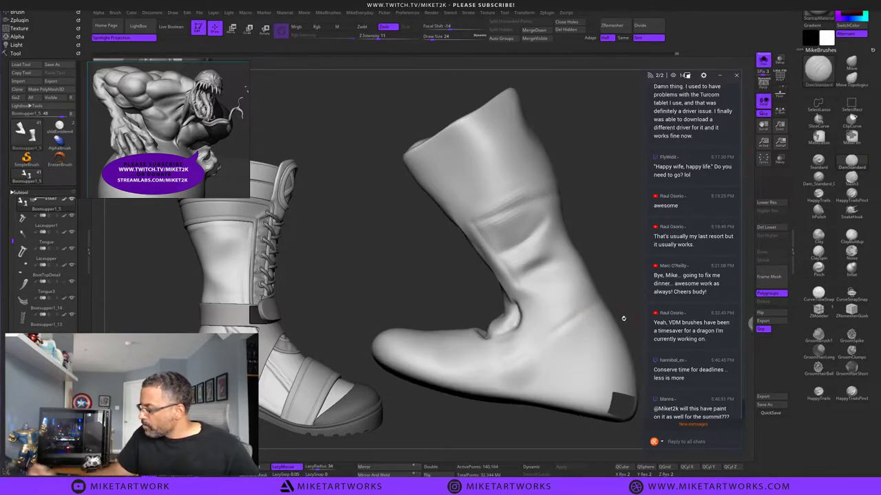
pyautogui.moveTo(486, 420); pyautogui.dragTo(506, 413)
pyautogui.press('s')
pyautogui.moveTo(499, 368)
pyautogui.mouseDown()
pyautogui.moveTo(595, 308)
pyautogui.moveTo(535, 345)
pyautogui.mouseUp()
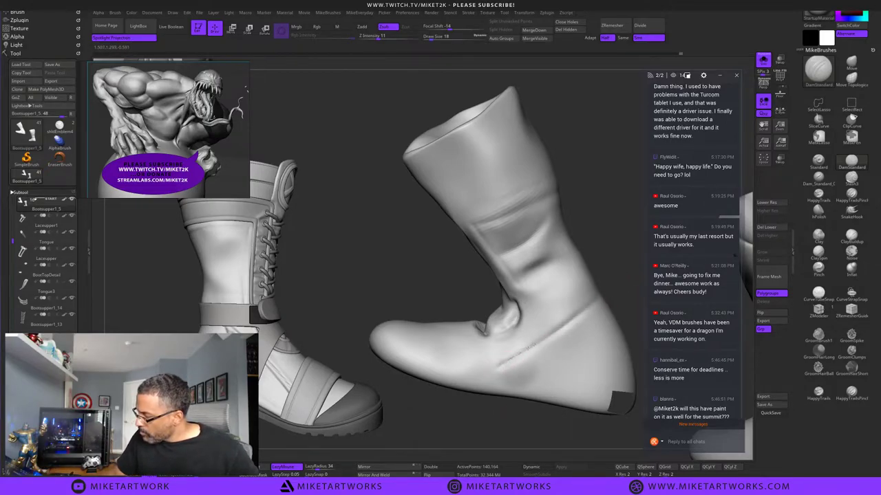
pyautogui.moveTo(525, 434); pyautogui.dragTo(526, 419)
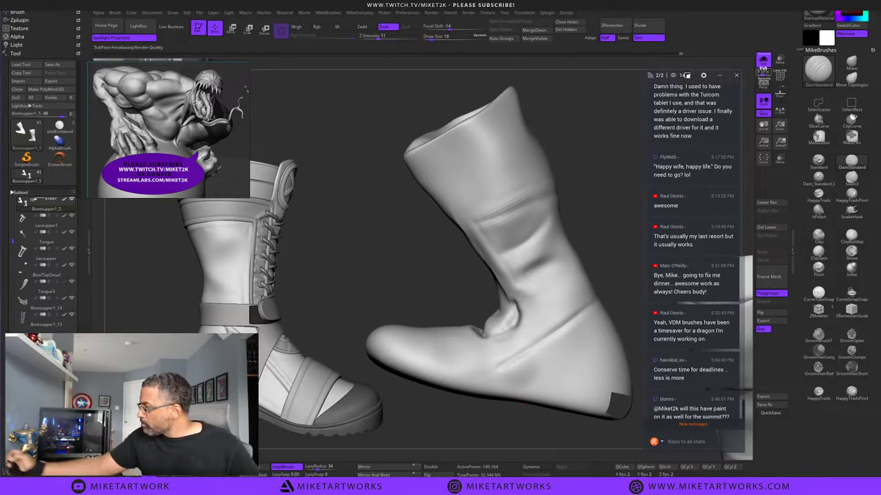
pyautogui.click(763, 61)
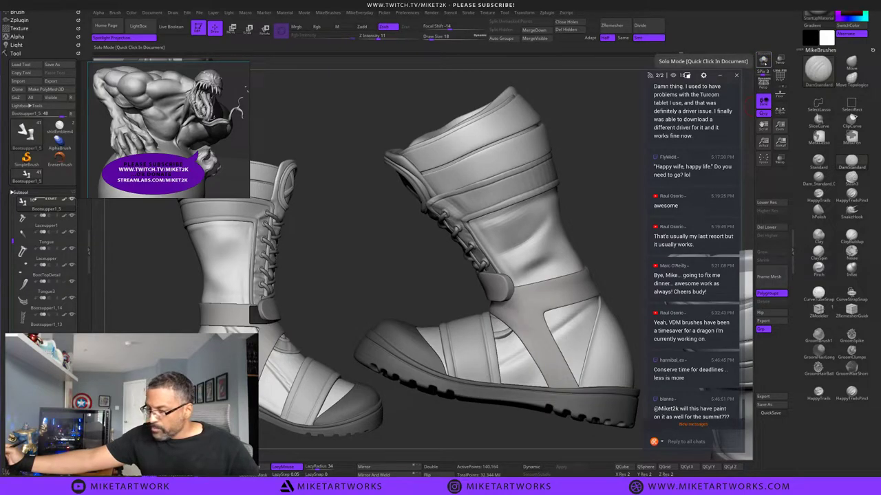
# Isolate the upper again, deepen the diagonal heel crease at Z intensity 25, and smooth its upper end.
pyautogui.click(763, 60)
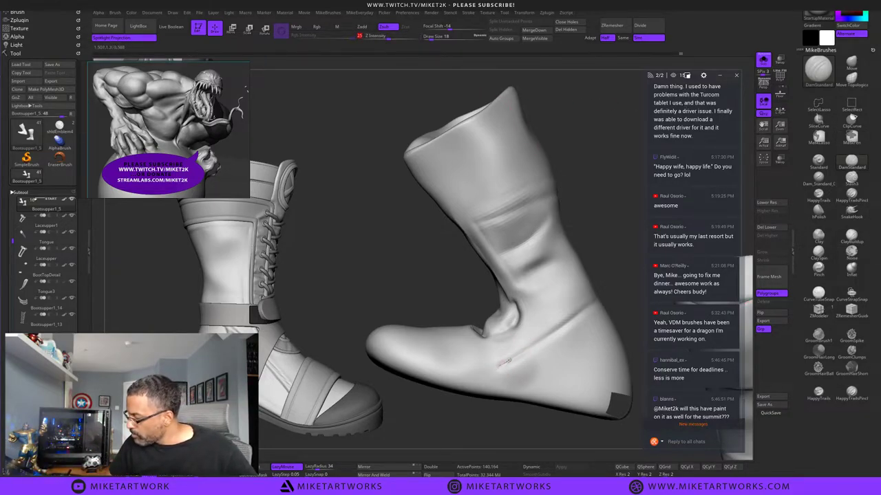
pyautogui.moveTo(509, 358); pyautogui.dragTo(576, 317)
pyautogui.moveTo(615, 282)
pyautogui.mouseDown()
pyautogui.moveTo(595, 309)
pyautogui.moveTo(600, 297)
pyautogui.mouseUp()
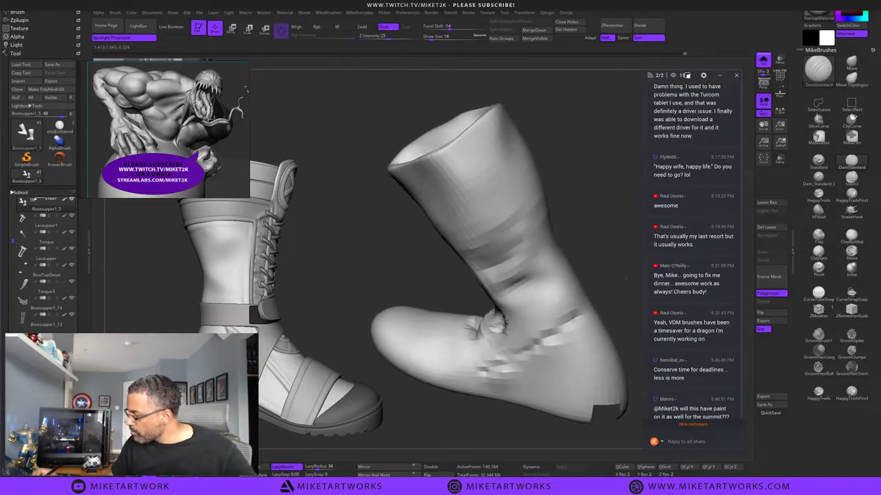
pyautogui.keyDown('shift'); pyautogui.moveTo(566, 334); pyautogui.dragTo(584, 321); pyautogui.keyUp('shift')
pyautogui.moveTo(645, 271); pyautogui.dragTo(650, 307)
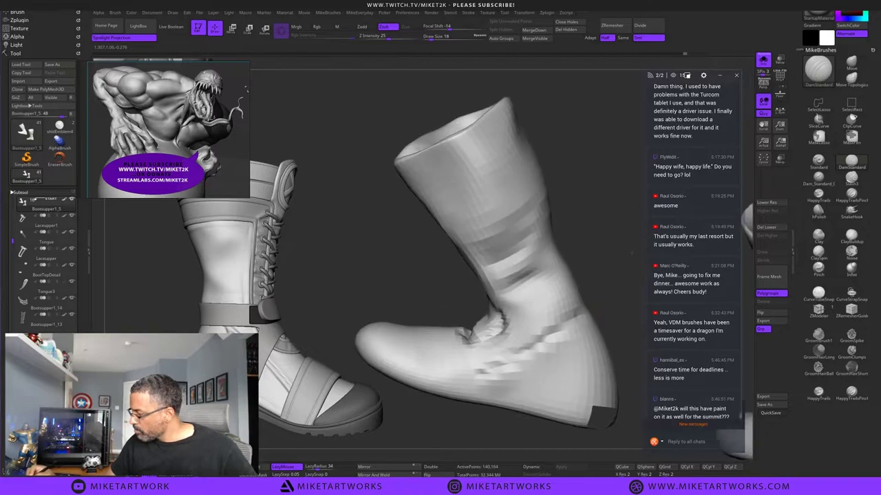
# Inflate the edges of the diagonal heel crease on the bent boot's upper at draw size 18 and smooth along its length.
pyautogui.click(850, 270)
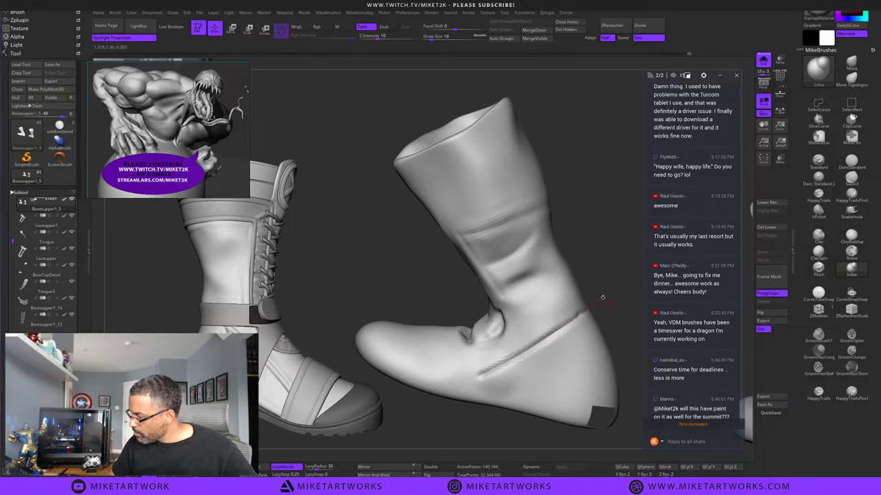
pyautogui.keyDown('shift'); pyautogui.moveTo(489, 381); pyautogui.dragTo(582, 318); pyautogui.keyUp('shift')
pyautogui.keyDown('shift'); pyautogui.moveTo(467, 393); pyautogui.dragTo(608, 298); pyautogui.keyUp('shift')
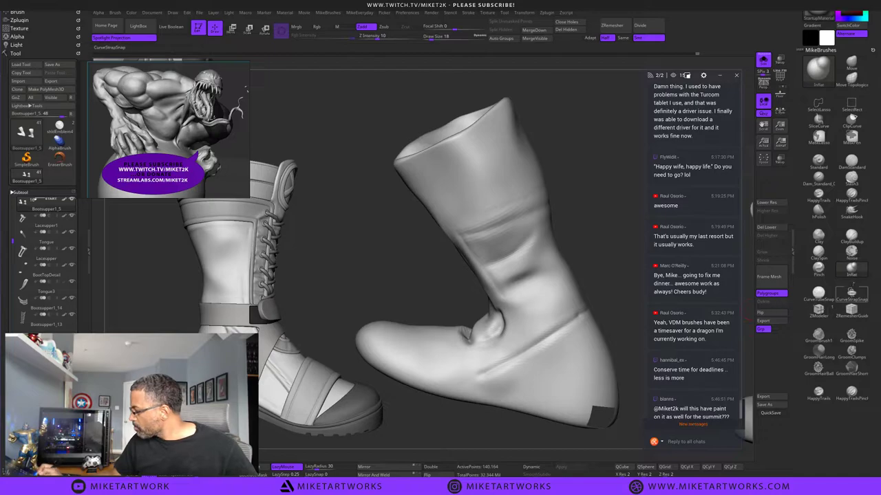
# Recut the diagonal heel crease with DamStandard at draw size 8 and show all parts to check it.
pyautogui.click(851, 163)
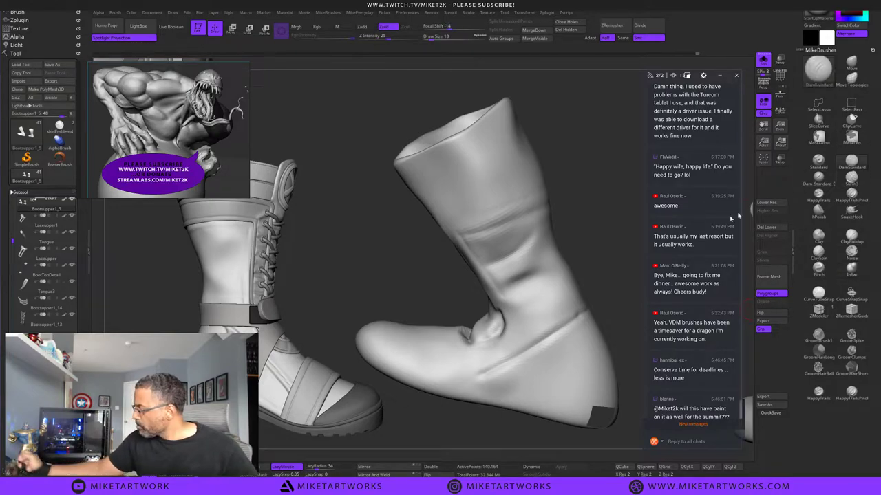
pyautogui.press('s')
pyautogui.click(614, 273)
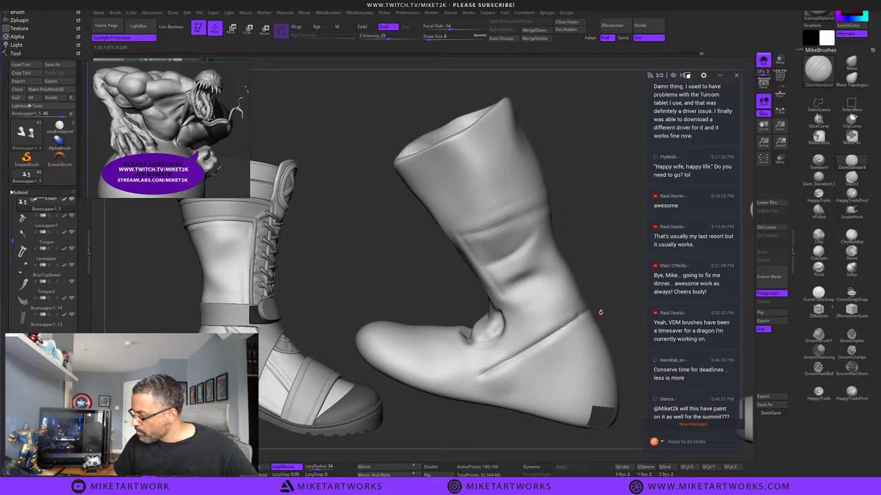
pyautogui.click(764, 60)
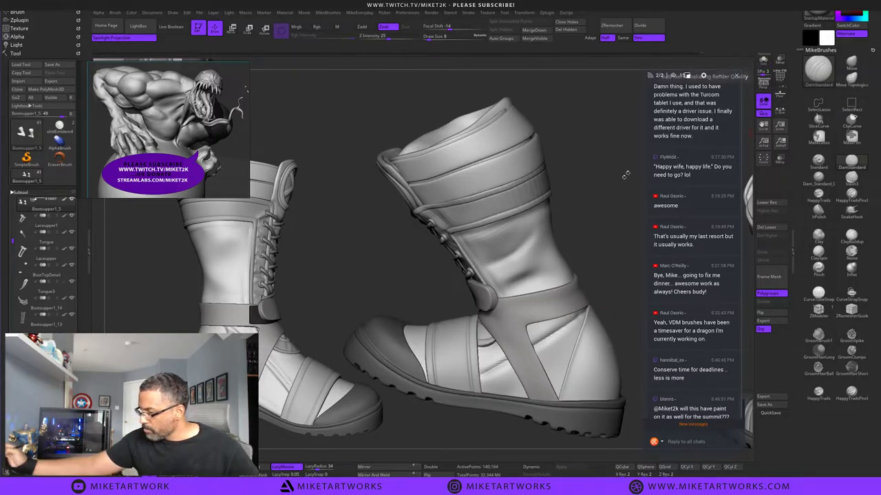
pyautogui.moveTo(626, 174); pyautogui.dragTo(601, 194)
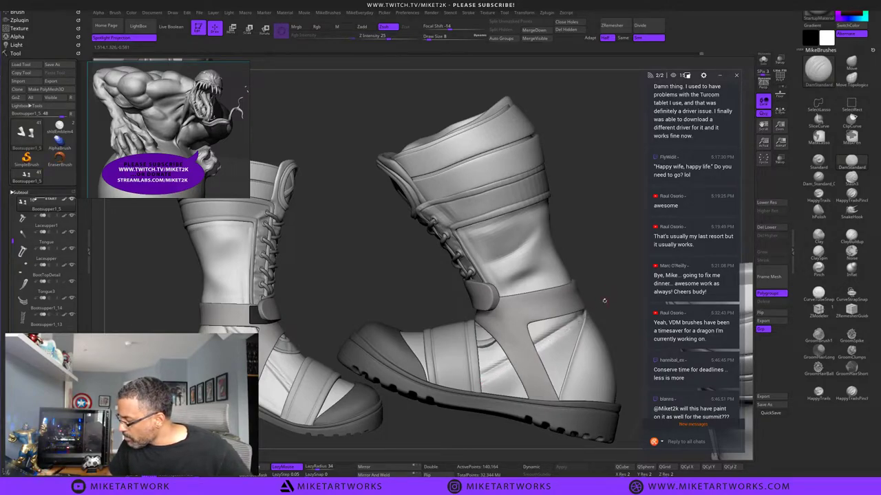
# Isolate the upper and lasso-mask the ankle and instep area above the diagonal heel crease.
pyautogui.click(763, 62)
pyautogui.moveTo(625, 211); pyautogui.dragTo(618, 217)
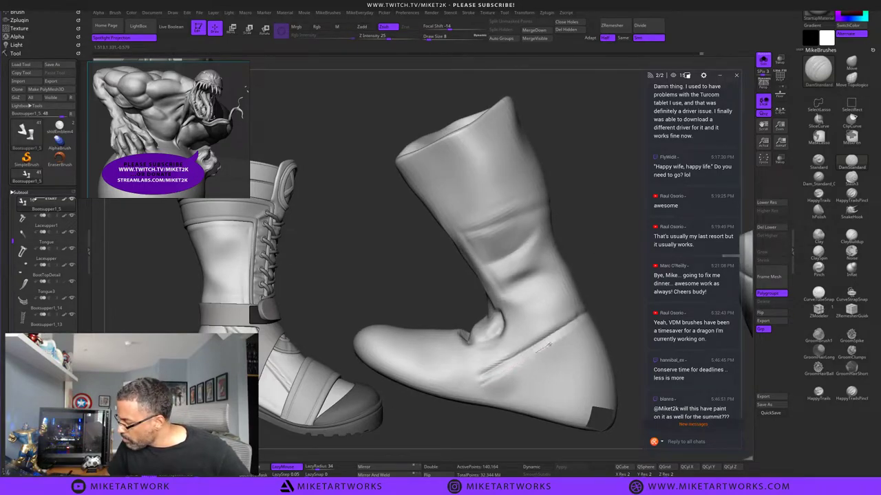
pyautogui.moveTo(590, 316)
pyautogui.keyDown('ctrl'); pyautogui.mouseDown()
pyautogui.moveTo(477, 388)
pyautogui.moveTo(427, 239)
pyautogui.moveTo(628, 257)
pyautogui.mouseUp(); pyautogui.keyUp('ctrl')
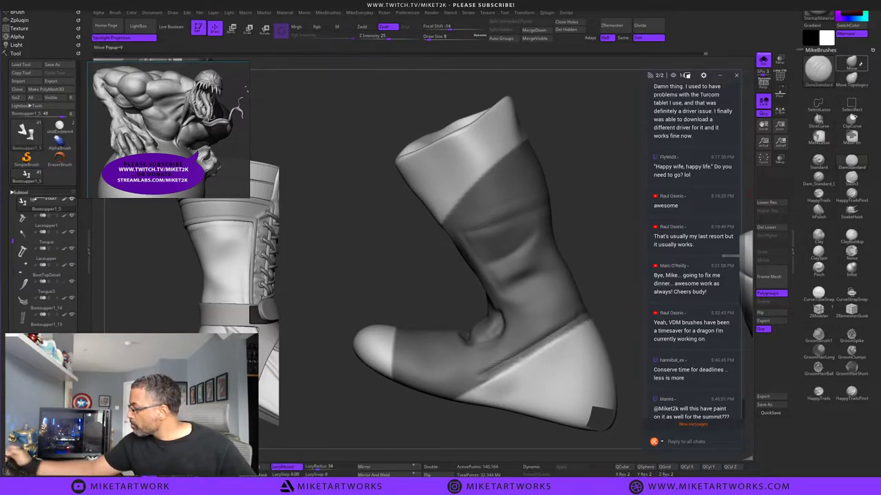
# Shift the unmasked heel panel's surface along the crease with the Move brush at draw size 82.
pyautogui.press('s')
pyautogui.moveTo(603, 284); pyautogui.dragTo(613, 284)
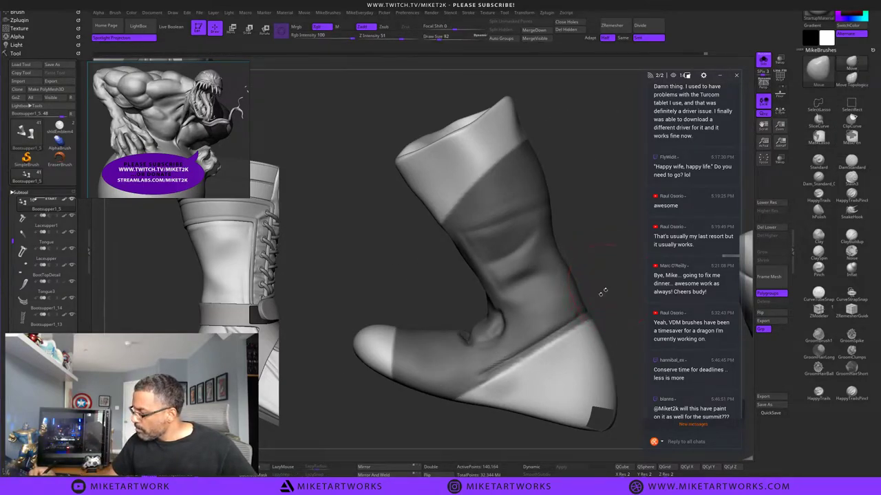
pyautogui.keyDown('alt'); pyautogui.moveTo(517, 359); pyautogui.dragTo(514, 359); pyautogui.keyUp('alt')
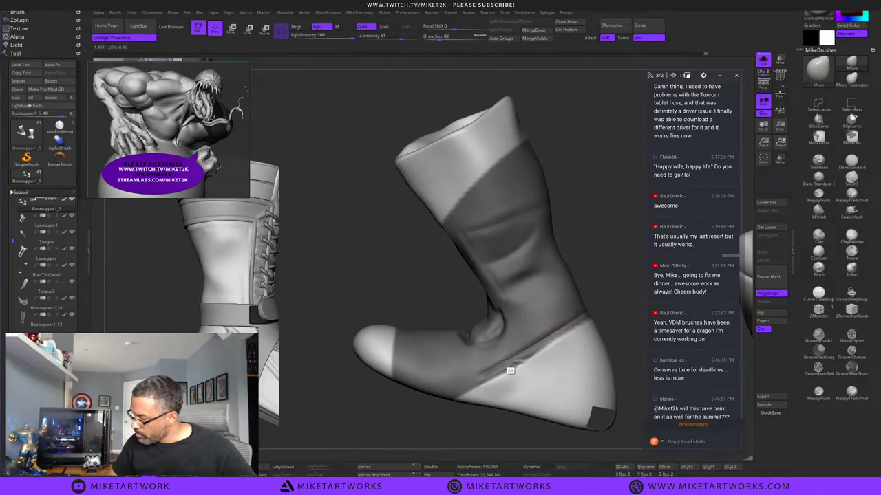
pyautogui.keyDown('alt'); pyautogui.moveTo(560, 336); pyautogui.dragTo(553, 335); pyautogui.keyUp('alt')
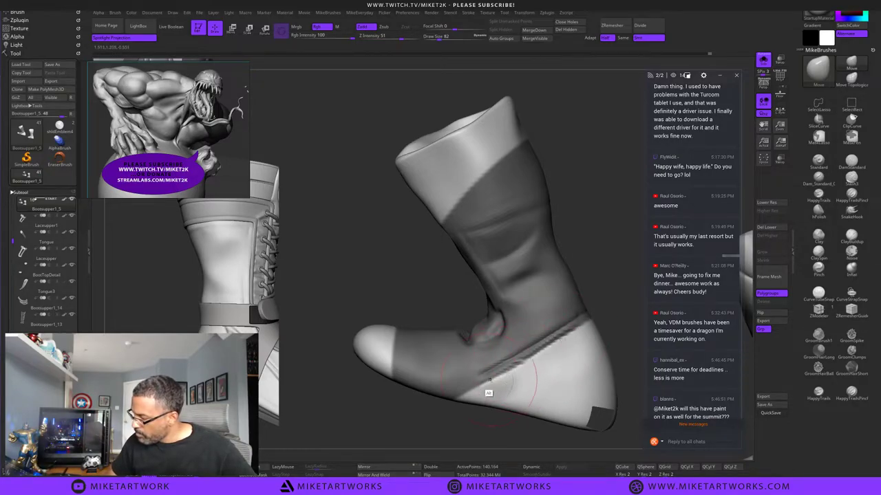
pyautogui.moveTo(519, 363); pyautogui.dragTo(519, 363)
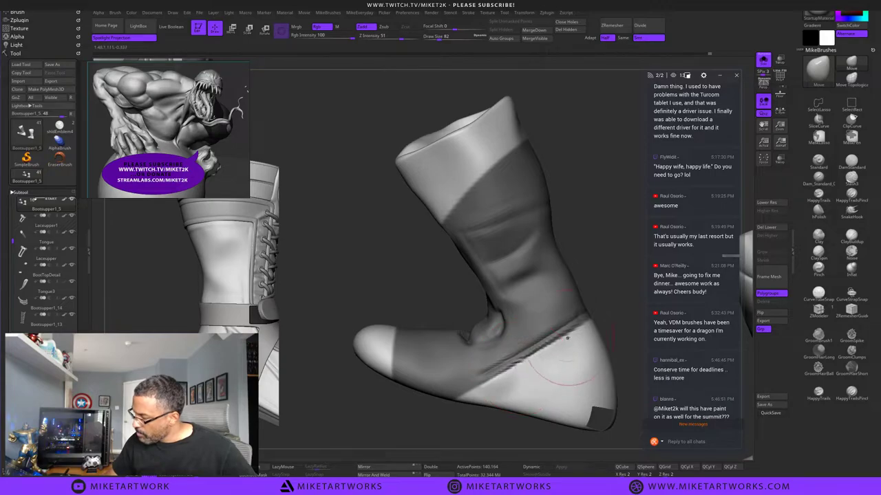
# Refine the heel panel's edge along the mask border with Move at draw size 47 and smooth it.
pyautogui.press('s')
pyautogui.moveTo(602, 286); pyautogui.dragTo(597, 285)
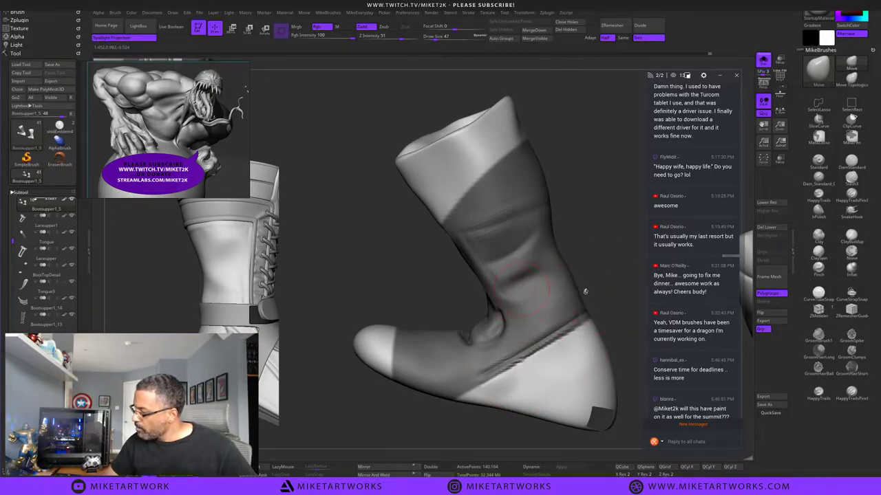
pyautogui.keyDown('shift'); pyautogui.moveTo(551, 345); pyautogui.dragTo(527, 360); pyautogui.keyUp('shift')
pyautogui.moveTo(575, 330)
pyautogui.keyDown('shift'); pyautogui.mouseDown()
pyautogui.moveTo(540, 362)
pyautogui.moveTo(570, 341)
pyautogui.moveTo(545, 348)
pyautogui.moveTo(567, 332)
pyautogui.mouseUp(); pyautogui.keyUp('shift')
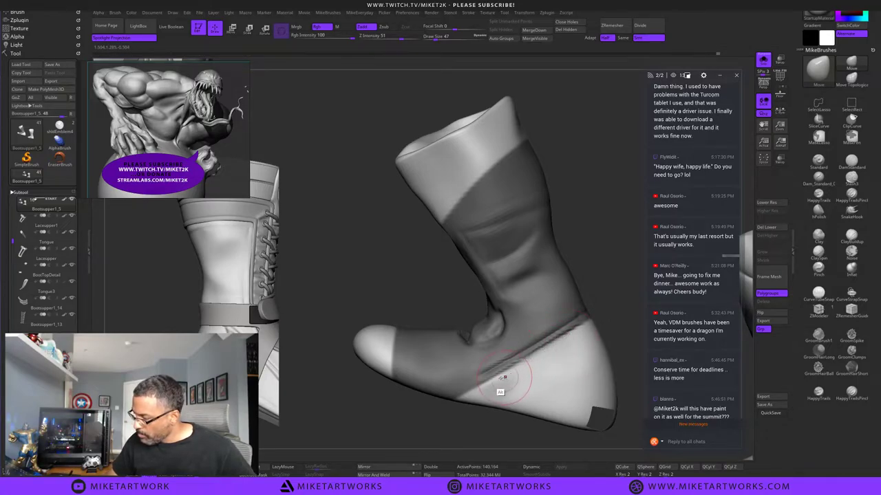
pyautogui.keyDown('alt'); pyautogui.moveTo(505, 377); pyautogui.dragTo(531, 356); pyautogui.keyUp('alt')
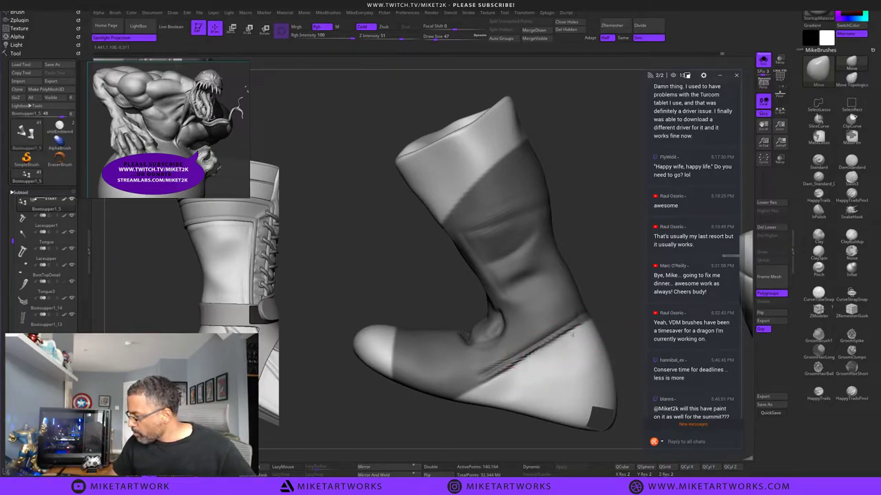
pyautogui.moveTo(572, 335)
pyautogui.keyDown('shift'); pyautogui.mouseDown()
pyautogui.moveTo(574, 344)
pyautogui.moveTo(491, 392)
pyautogui.moveTo(550, 354)
pyautogui.mouseUp(); pyautogui.keyUp('shift')
# Invert the mask on the upper and smooth the fold just above the diagonal heel crease.
pyautogui.moveTo(625, 299); pyautogui.dragTo(614, 280)
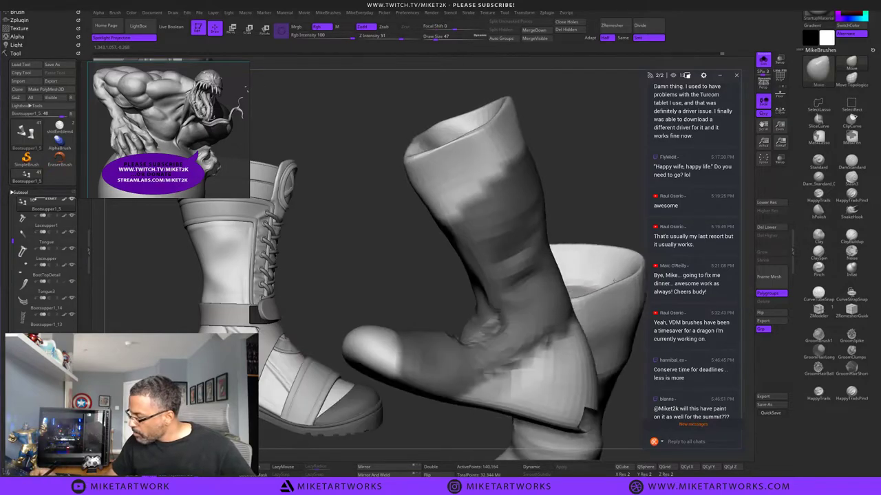
pyautogui.keyDown('ctrl'); pyautogui.click(620, 176); pyautogui.keyUp('ctrl')
pyautogui.keyDown('shift'); pyautogui.moveTo(504, 370); pyautogui.dragTo(571, 337); pyautogui.keyUp('shift')
pyautogui.moveTo(628, 208); pyautogui.dragTo(617, 186)
pyautogui.moveTo(567, 346)
pyautogui.keyDown('shift'); pyautogui.mouseDown()
pyautogui.moveTo(528, 356)
pyautogui.moveTo(572, 340)
pyautogui.mouseUp(); pyautogui.keyUp('shift')
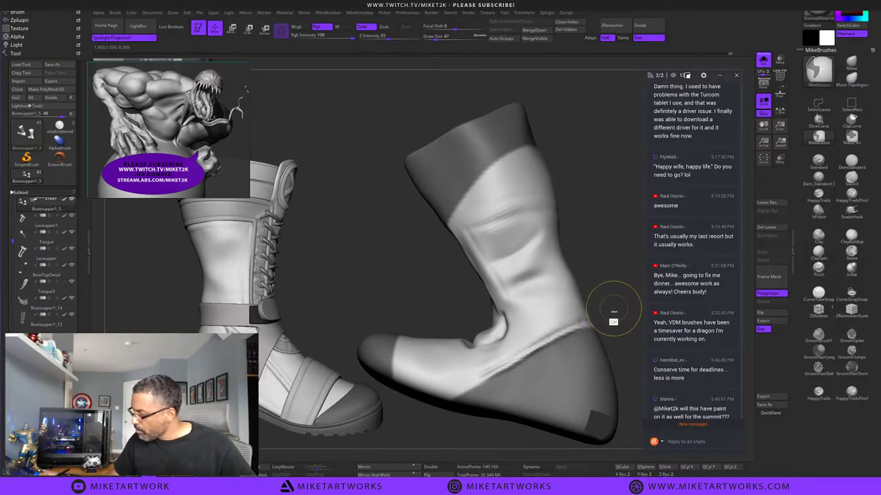
pyautogui.hotkey('ctrl', 'z')
# Clear the upper's mask with all parts shown and subdivide its mesh once.
pyautogui.click(765, 61)
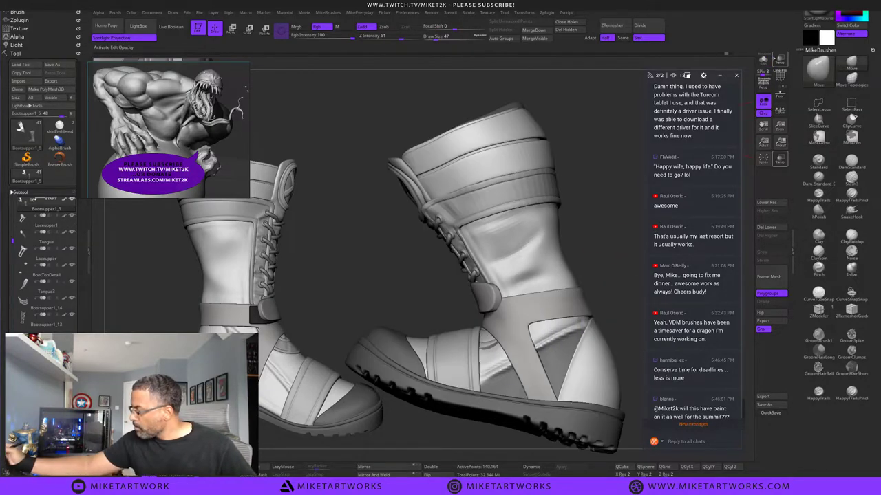
pyautogui.keyDown('ctrl'); pyautogui.moveTo(611, 249); pyautogui.dragTo(630, 300); pyautogui.keyUp('ctrl')
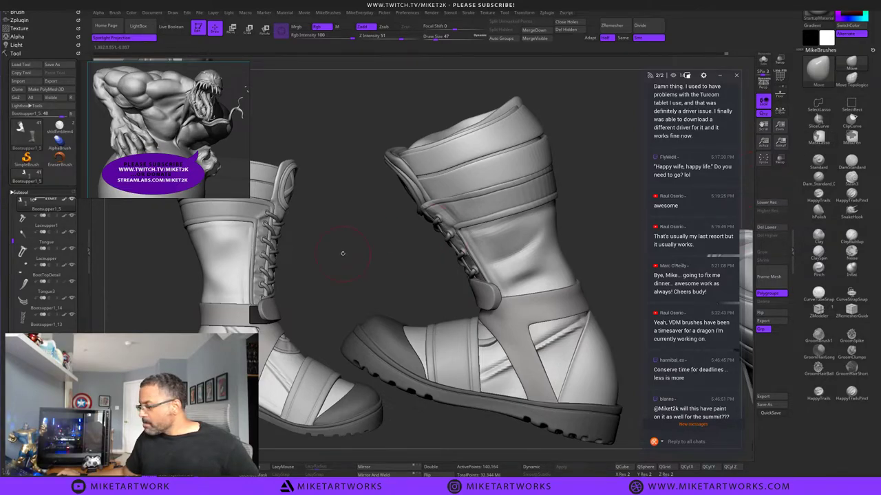
pyautogui.moveTo(611, 207); pyautogui.dragTo(616, 216)
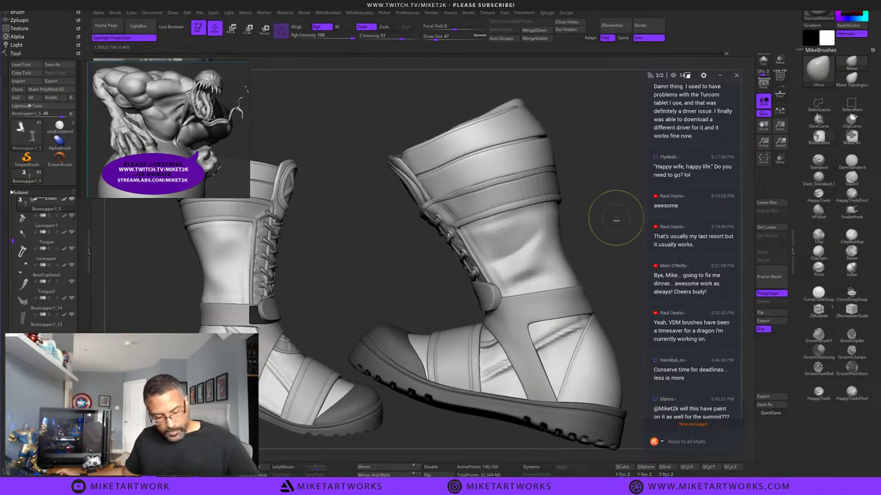
pyautogui.hotkey('ctrl', 'd')
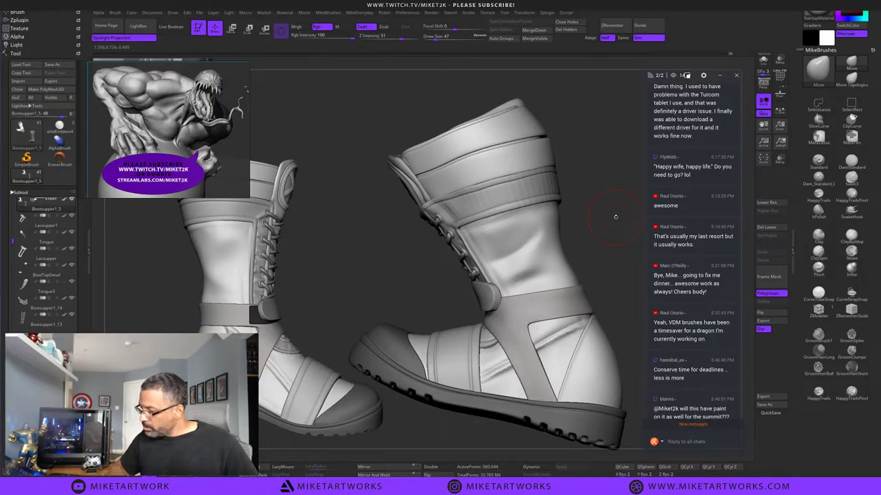
# Inflate and smooth the diagonal fold visible between the straps with the Inflat brush at draw size 9.
pyautogui.press('s')
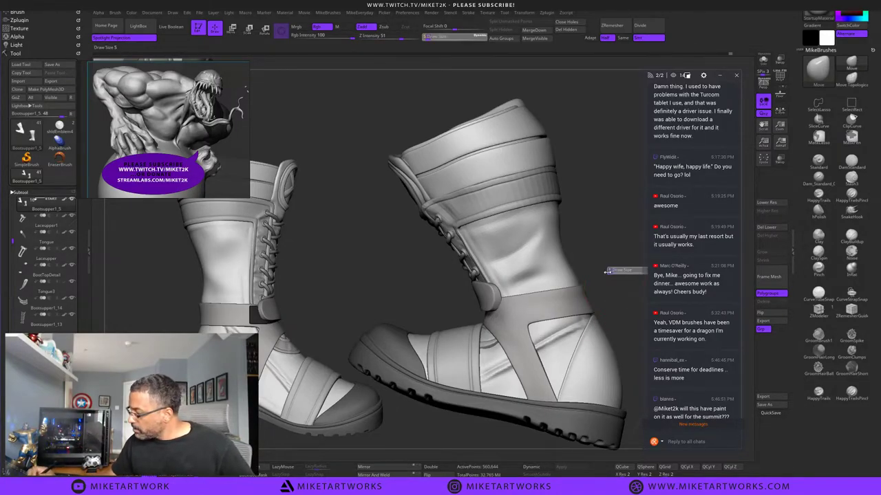
pyautogui.moveTo(615, 276); pyautogui.dragTo(618, 276)
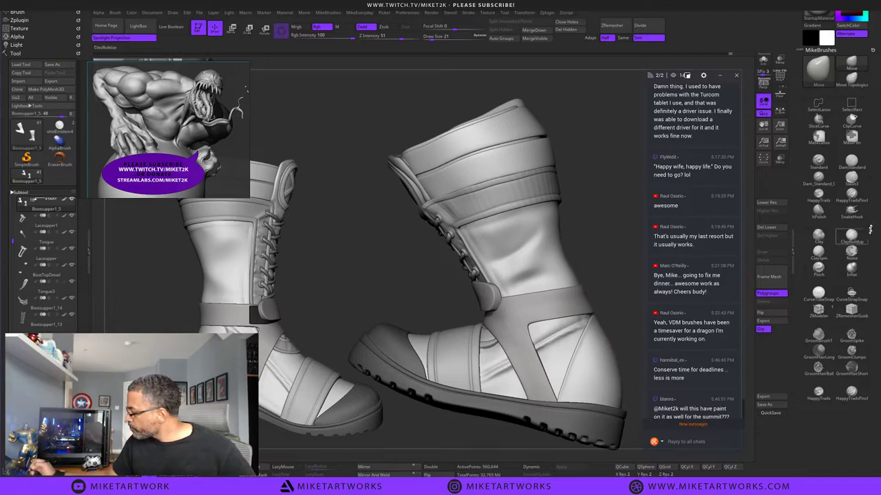
pyautogui.click(851, 270)
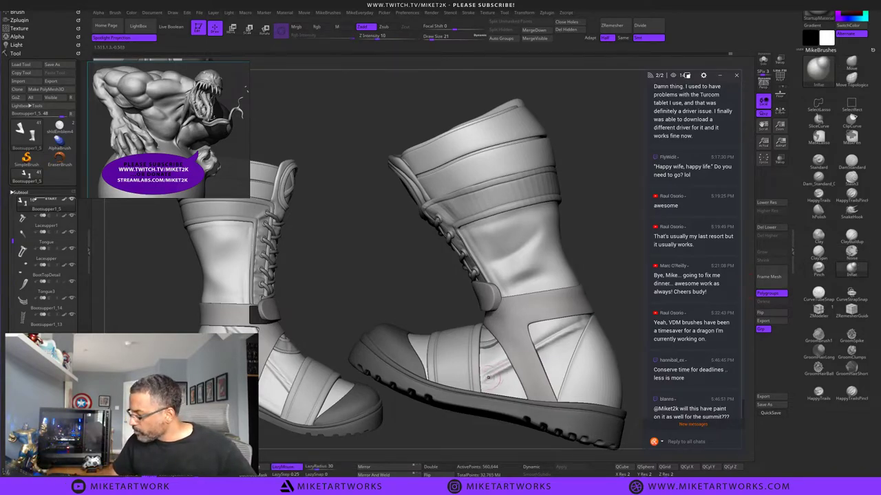
pyautogui.press('s')
pyautogui.moveTo(632, 296); pyautogui.dragTo(632, 296)
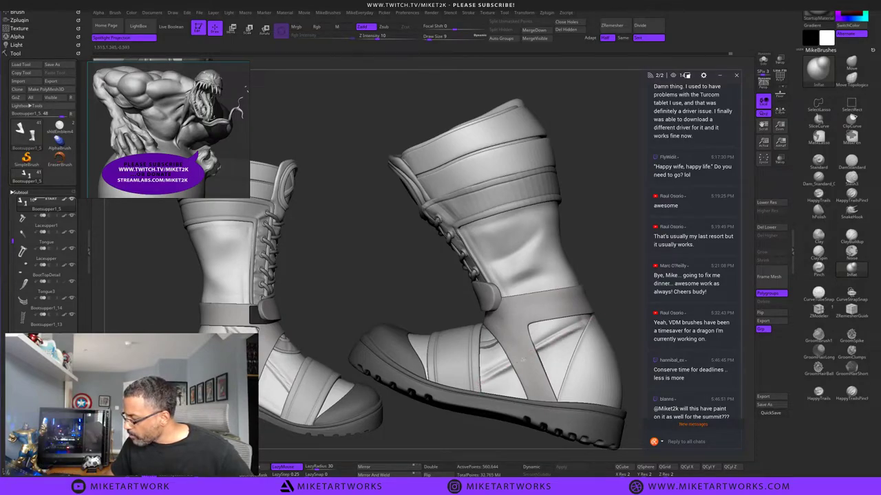
pyautogui.moveTo(487, 380)
pyautogui.keyDown('shift'); pyautogui.mouseDown()
pyautogui.moveTo(609, 322)
pyautogui.moveTo(537, 351)
pyautogui.mouseUp(); pyautogui.keyUp('shift')
pyautogui.moveTo(536, 350)
pyautogui.keyDown('shift'); pyautogui.mouseDown()
pyautogui.moveTo(559, 333)
pyautogui.moveTo(553, 328)
pyautogui.moveTo(504, 365)
pyautogui.moveTo(591, 315)
pyautogui.moveTo(581, 332)
pyautogui.moveTo(587, 320)
pyautogui.mouseUp(); pyautogui.keyUp('shift')
# Sharpen the diagonal crease between the straps with DamStandard at draw size 9 and save the project.
pyautogui.click(851, 162)
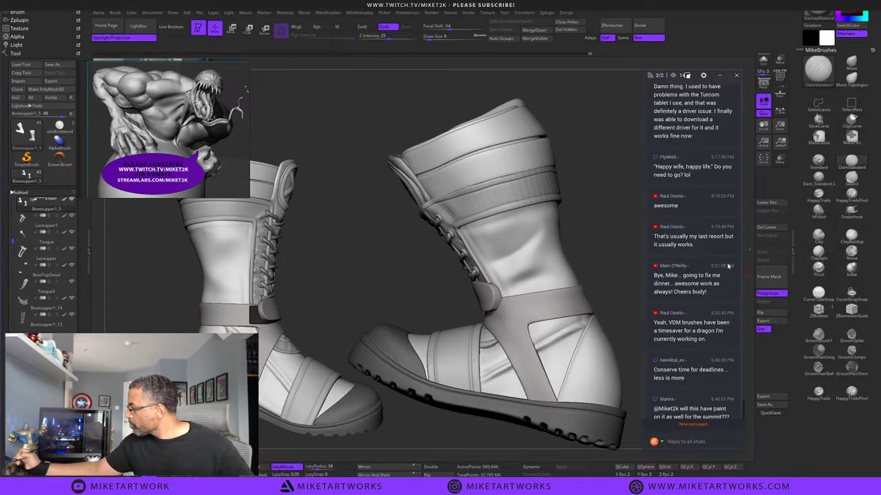
pyautogui.moveTo(615, 276); pyautogui.dragTo(621, 261)
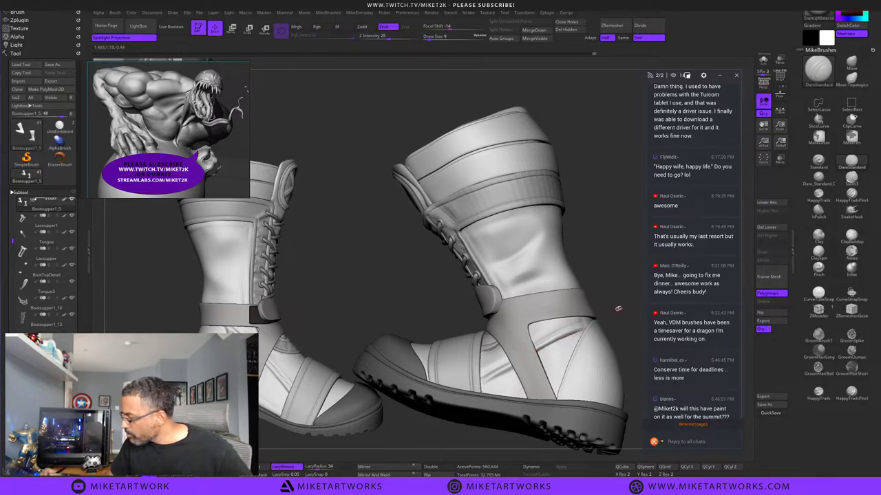
pyautogui.moveTo(619, 309); pyautogui.dragTo(614, 320)
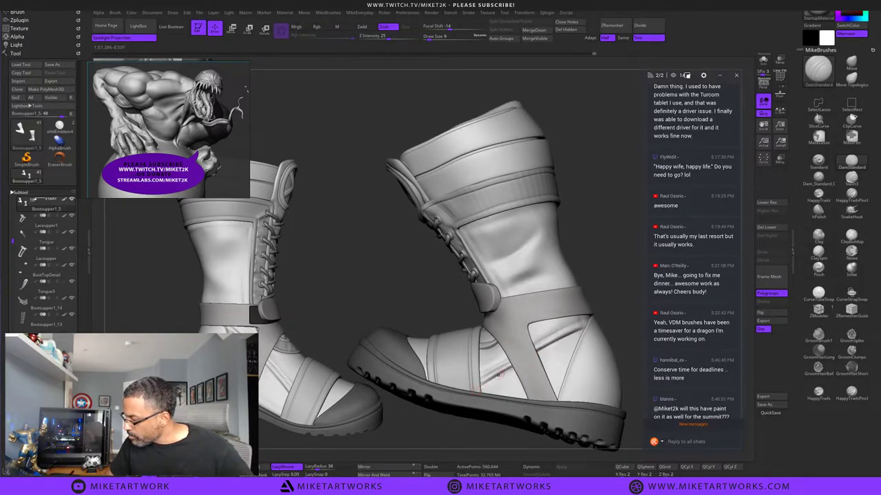
pyautogui.moveTo(627, 278); pyautogui.dragTo(632, 285)
pyautogui.hotkey('ctrl', 's')
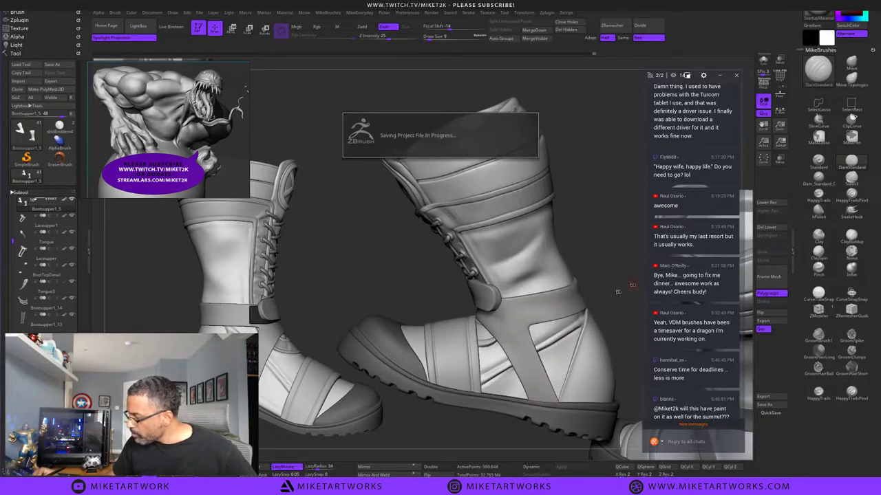
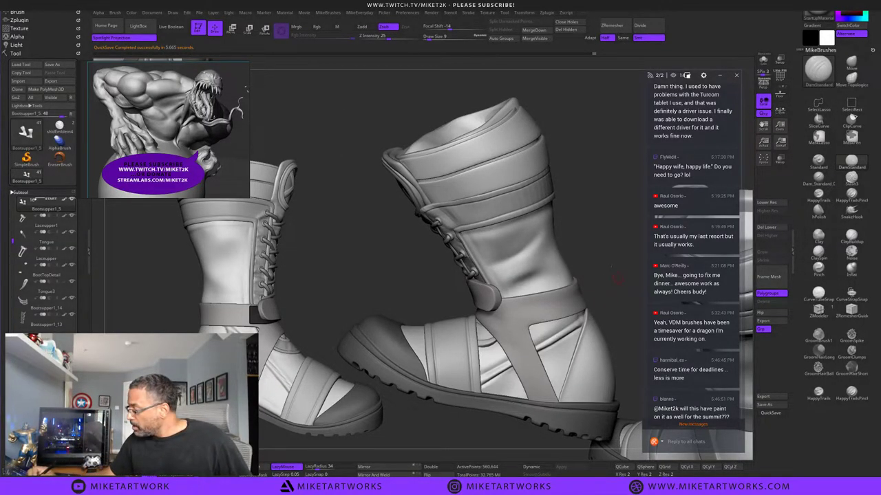
# Smooth the upper end of the heel crease near the back seam and recut the line below it.
pyautogui.moveTo(627, 284)
pyautogui.mouseDown()
pyautogui.moveTo(614, 282)
pyautogui.moveTo(596, 310)
pyautogui.mouseUp()
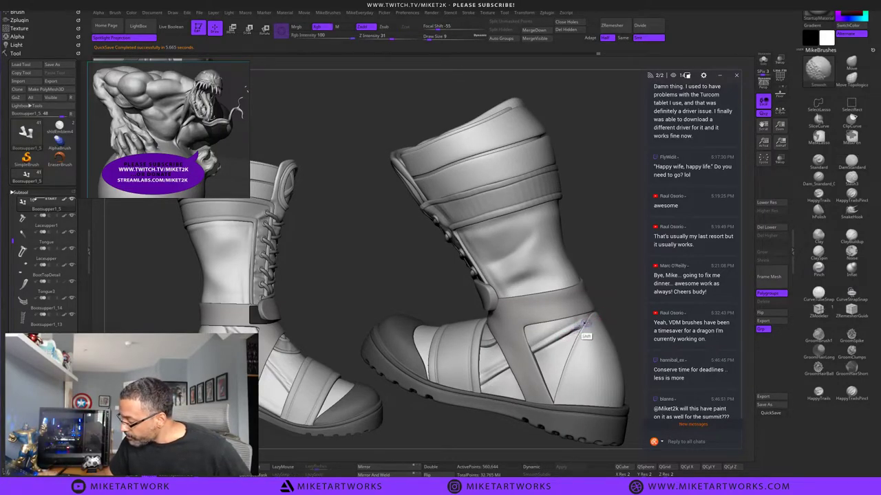
pyautogui.moveTo(585, 331)
pyautogui.keyDown('shift'); pyautogui.mouseDown()
pyautogui.moveTo(567, 342)
pyautogui.moveTo(585, 323)
pyautogui.mouseUp(); pyautogui.keyUp('shift')
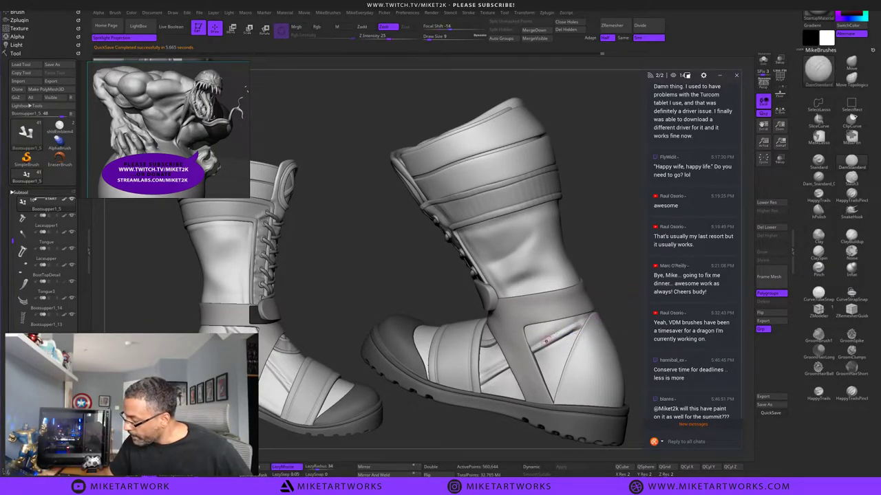
pyautogui.moveTo(615, 269)
pyautogui.mouseDown()
pyautogui.moveTo(634, 273)
pyautogui.moveTo(612, 288)
pyautogui.mouseUp()
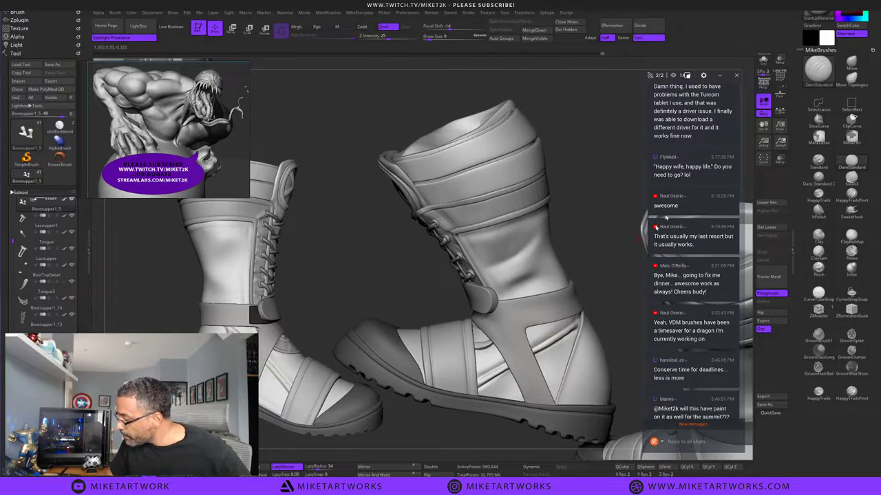
# Isolate the upper and tighten its diagonal heel crease using Pinch with LazyMouse at draw size 25, temporarily masking the heel below.
pyautogui.click(763, 61)
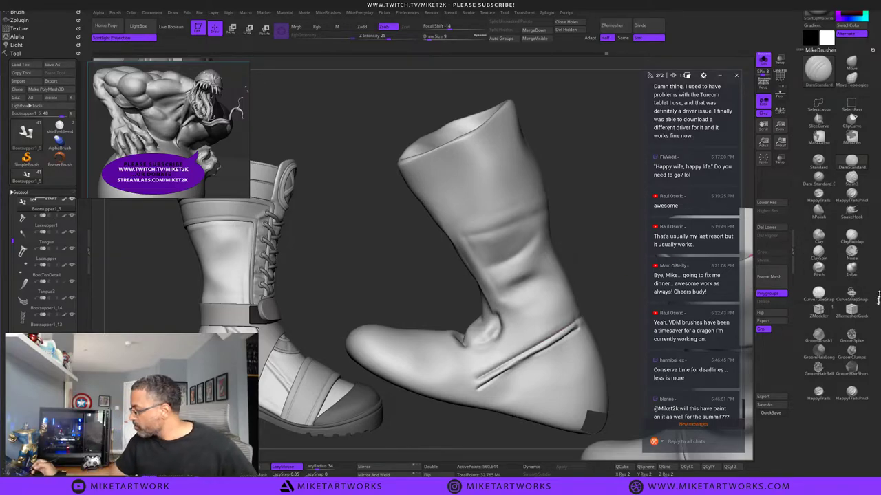
pyautogui.click(818, 269)
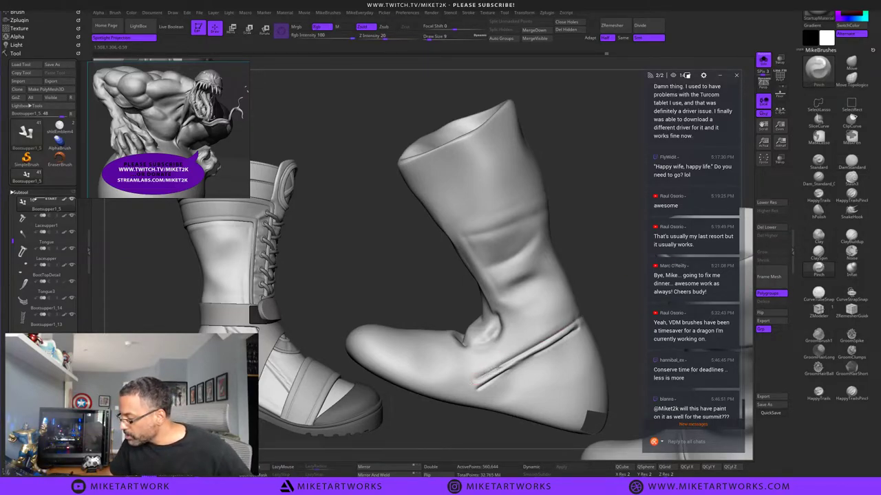
pyautogui.click(282, 467)
pyautogui.press('s')
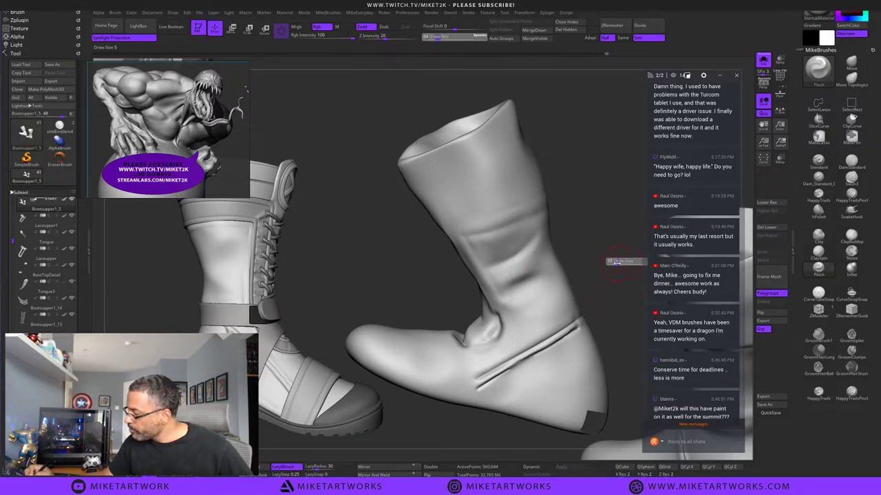
pyautogui.moveTo(617, 263); pyautogui.dragTo(615, 262)
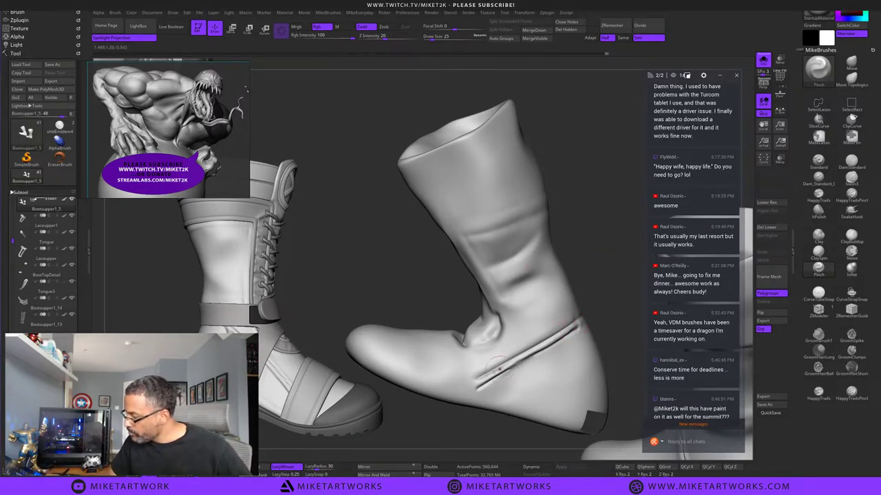
pyautogui.moveTo(599, 326)
pyautogui.keyDown('ctrl'); pyautogui.mouseDown()
pyautogui.moveTo(578, 319)
pyautogui.moveTo(497, 374)
pyautogui.moveTo(476, 436)
pyautogui.moveTo(561, 442)
pyautogui.mouseUp(); pyautogui.keyUp('ctrl')
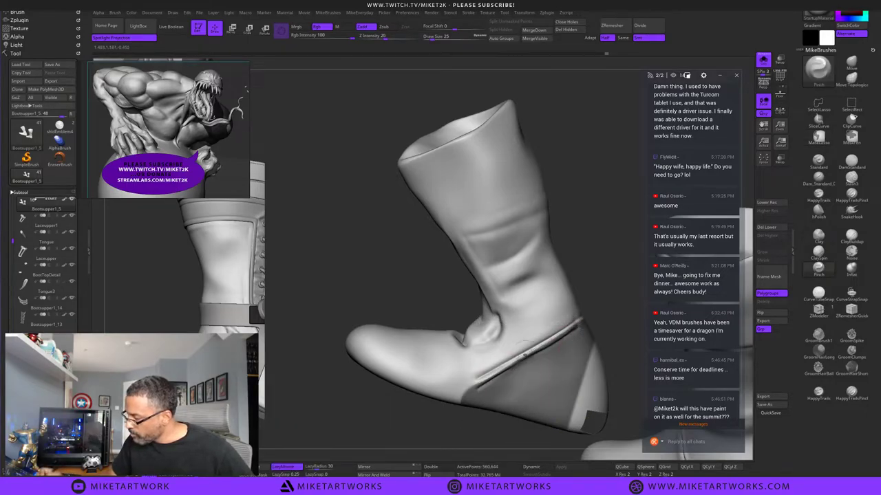
pyautogui.moveTo(474, 379); pyautogui.dragTo(515, 359)
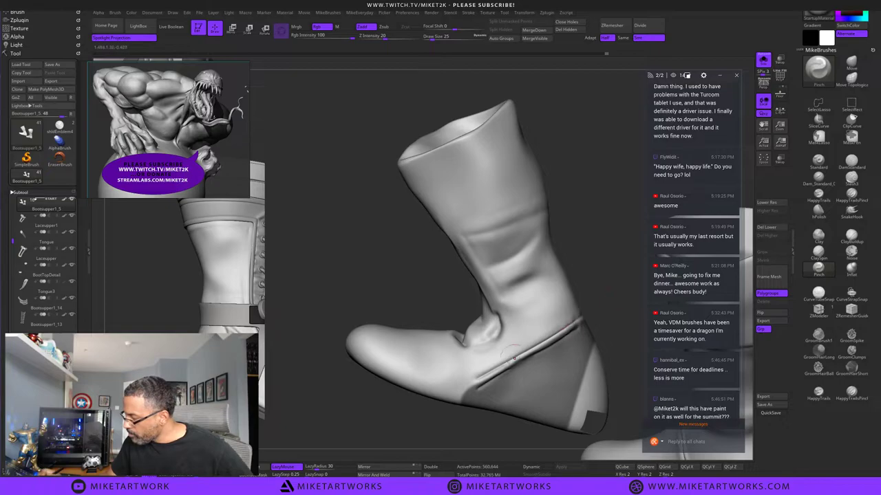
pyautogui.moveTo(622, 287); pyautogui.dragTo(616, 315)
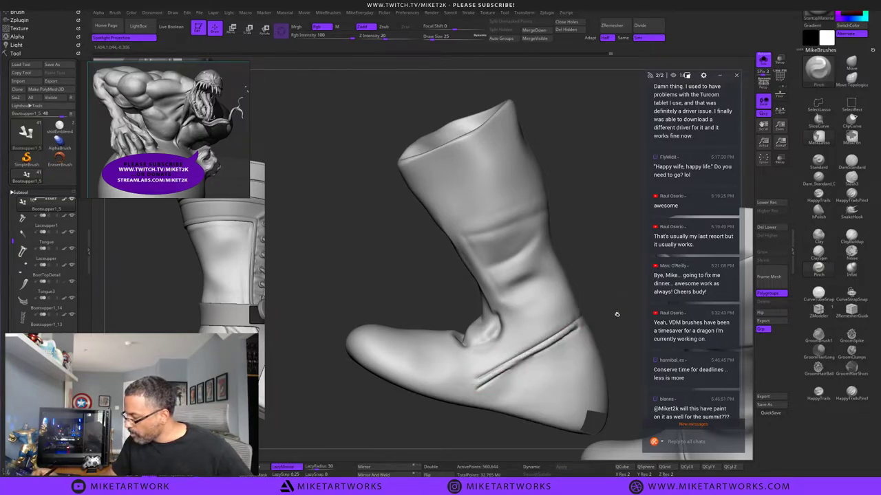
# Recut the heel crease with DamStandard at draw size 11, smooth its lower end and show all boot parts again.
pyautogui.click(851, 162)
pyautogui.moveTo(621, 284); pyautogui.dragTo(613, 292)
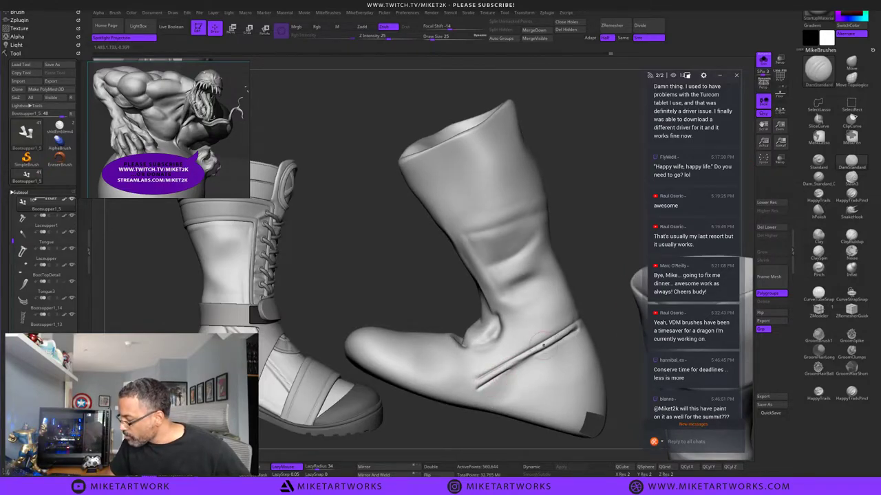
pyautogui.press('s')
pyautogui.click(598, 298)
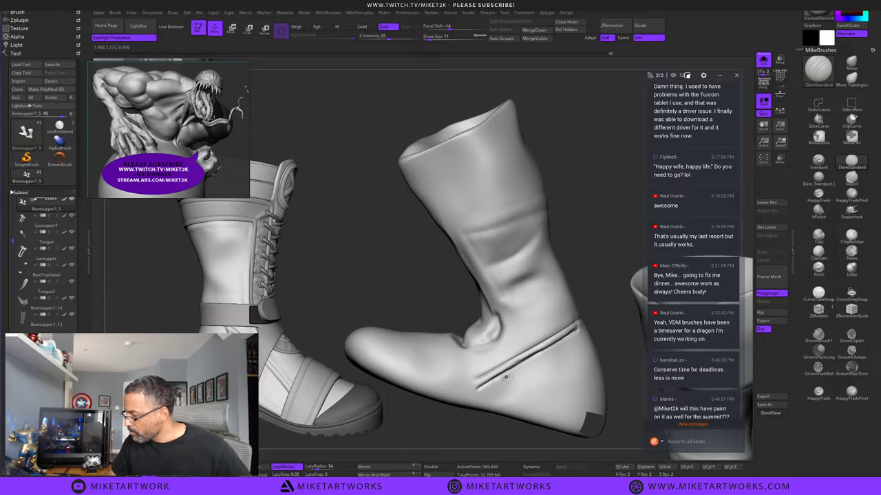
pyautogui.moveTo(479, 392)
pyautogui.keyDown('shift'); pyautogui.mouseDown()
pyautogui.moveTo(544, 348)
pyautogui.moveTo(476, 390)
pyautogui.moveTo(489, 382)
pyautogui.mouseUp(); pyautogui.keyUp('shift')
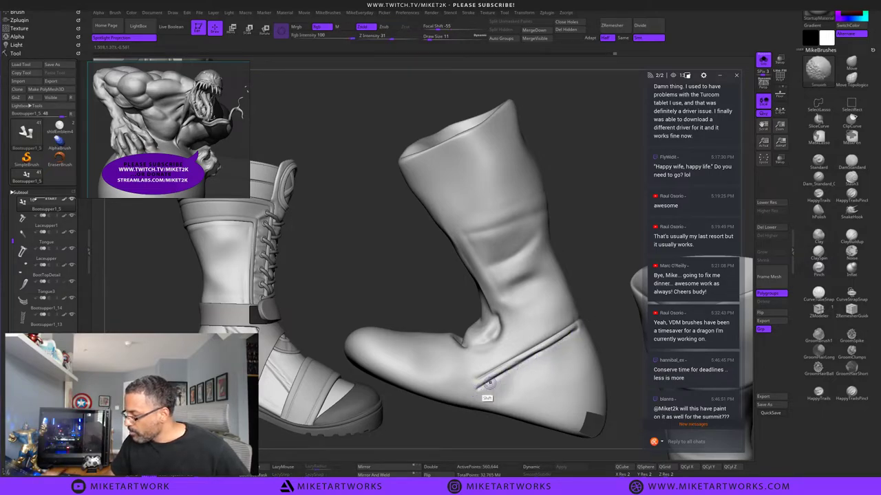
pyautogui.click(763, 61)
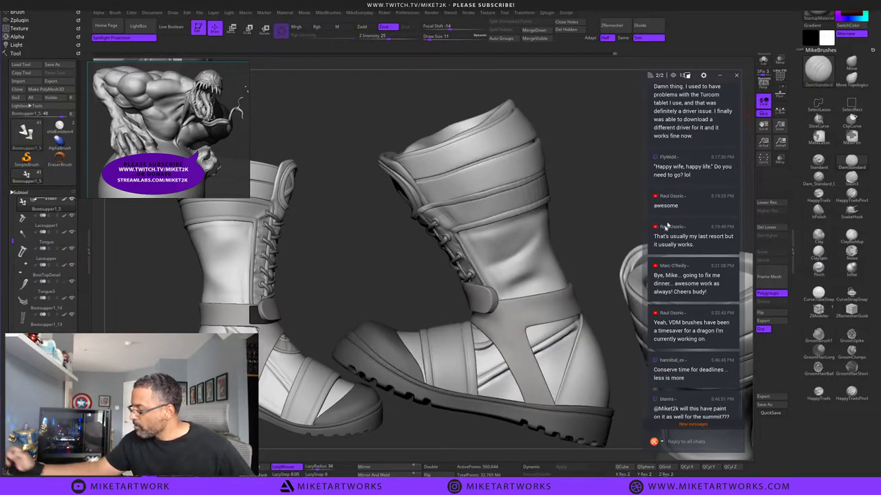
# Nudge the upper's surface between the heel straps with the Move brush at draw size 67 and check its fit from behind.
pyautogui.click(851, 63)
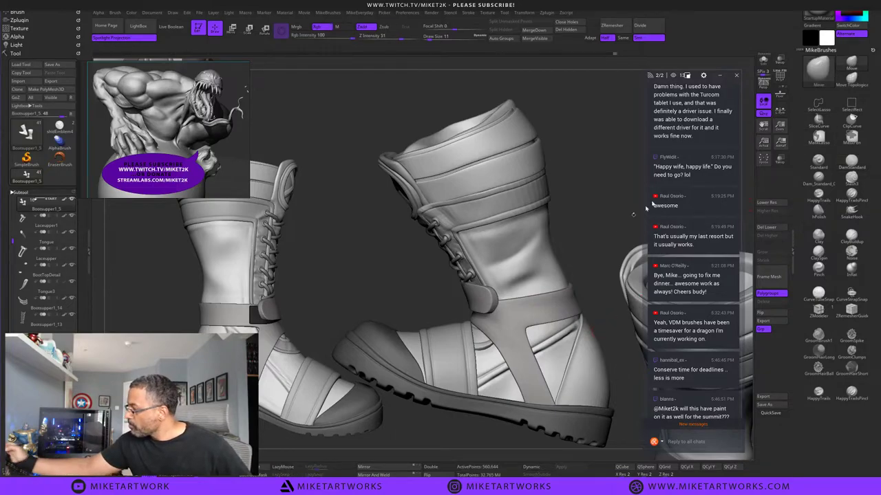
pyautogui.press('s')
pyautogui.moveTo(593, 252); pyautogui.dragTo(595, 252)
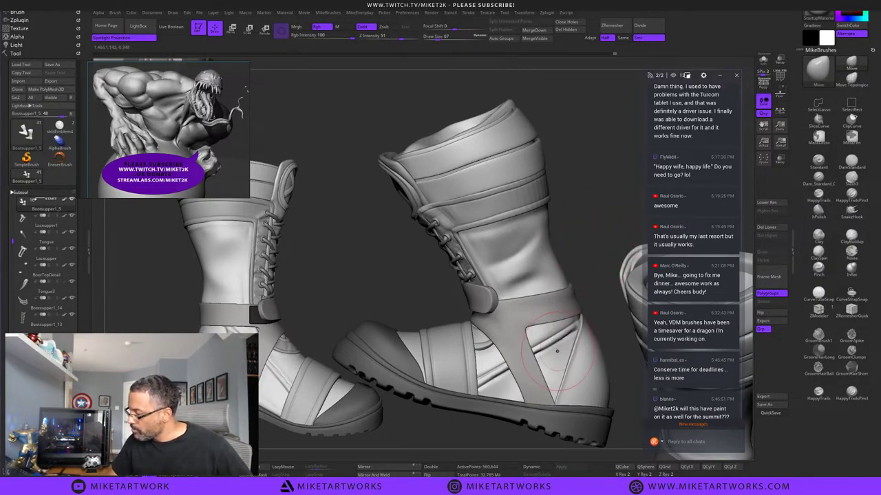
pyautogui.moveTo(557, 351); pyautogui.dragTo(556, 348)
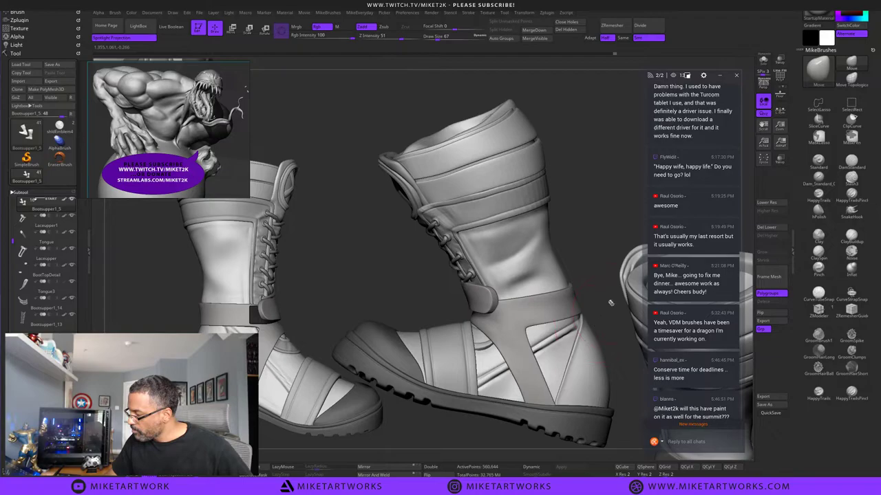
pyautogui.moveTo(610, 303); pyautogui.dragTo(595, 315)
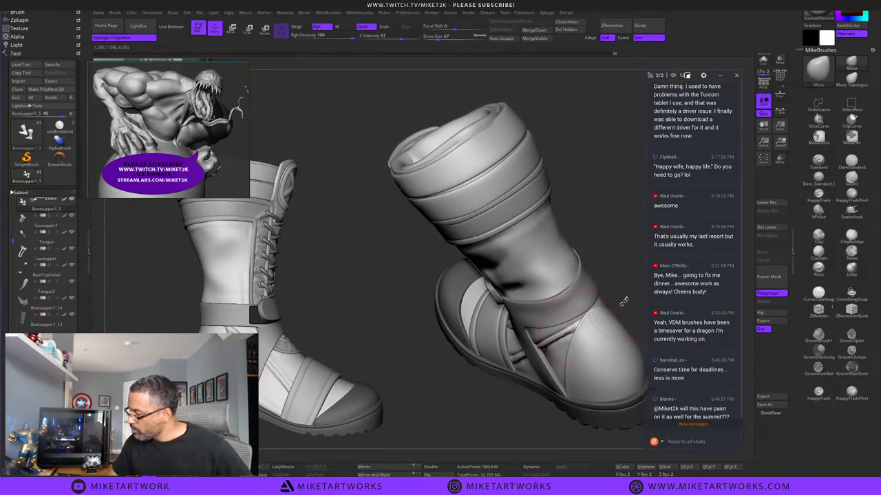
pyautogui.moveTo(626, 270); pyautogui.dragTo(594, 307)
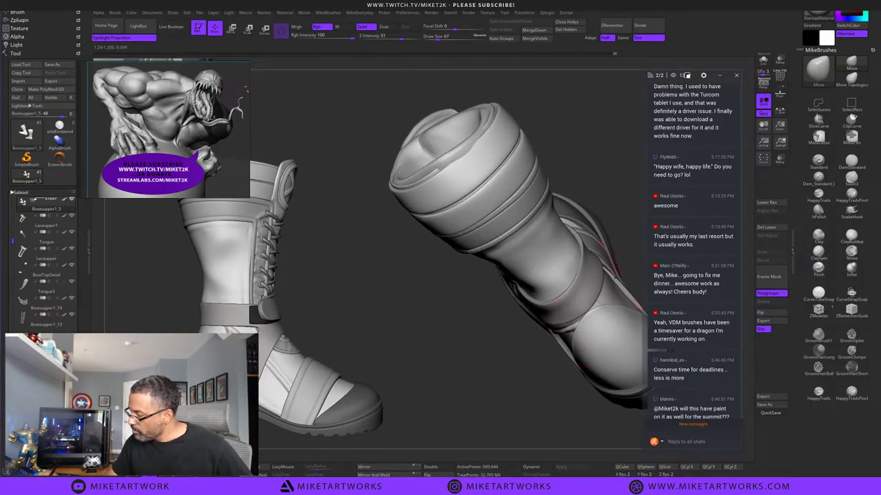
pyautogui.moveTo(619, 216); pyautogui.dragTo(605, 273)
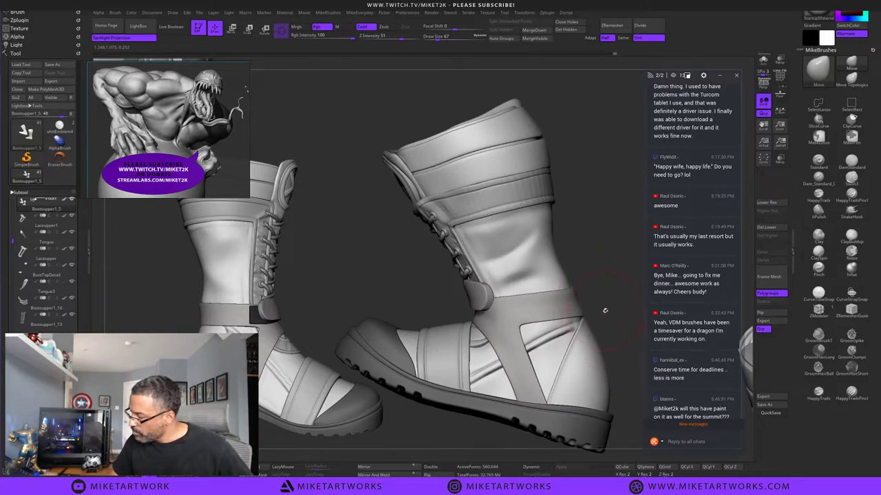
# Mask the upper above the heel crease and adjust the unmasked surface between the straps with the Move brush.
pyautogui.moveTo(580, 329)
pyautogui.keyDown('ctrl'); pyautogui.mouseDown()
pyautogui.moveTo(523, 357)
pyautogui.moveTo(615, 189)
pyautogui.mouseUp(); pyautogui.keyUp('ctrl')
pyautogui.moveTo(547, 351); pyautogui.dragTo(547, 349)
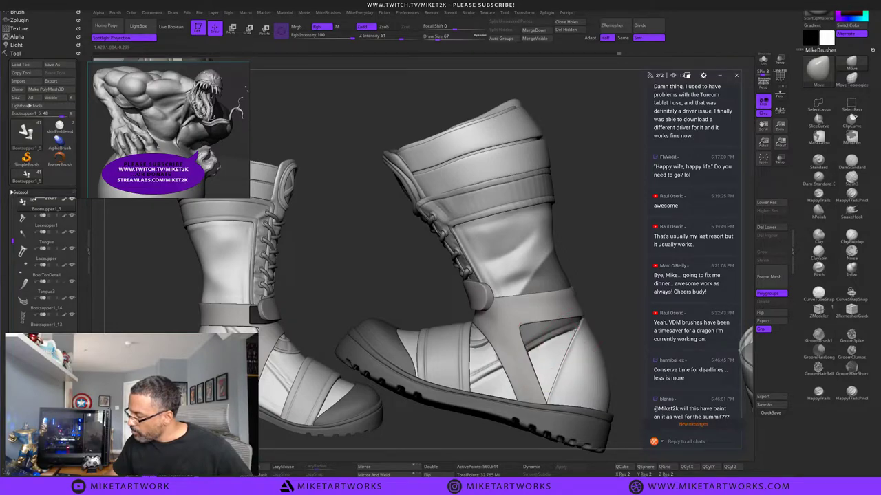
pyautogui.moveTo(606, 312)
pyautogui.mouseDown()
pyautogui.moveTo(580, 330)
pyautogui.moveTo(574, 346)
pyautogui.moveTo(568, 336)
pyautogui.moveTo(547, 348)
pyautogui.mouseUp()
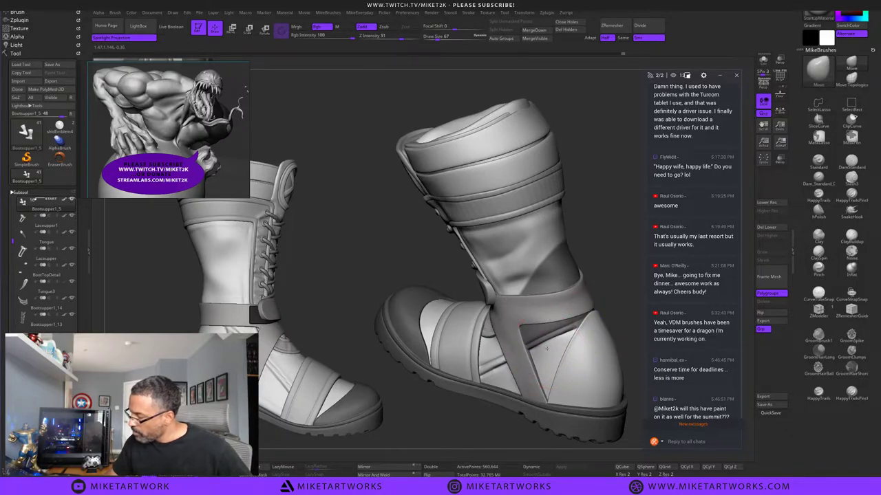
pyautogui.moveTo(612, 297)
pyautogui.mouseDown()
pyautogui.moveTo(650, 303)
pyautogui.moveTo(634, 311)
pyautogui.mouseUp()
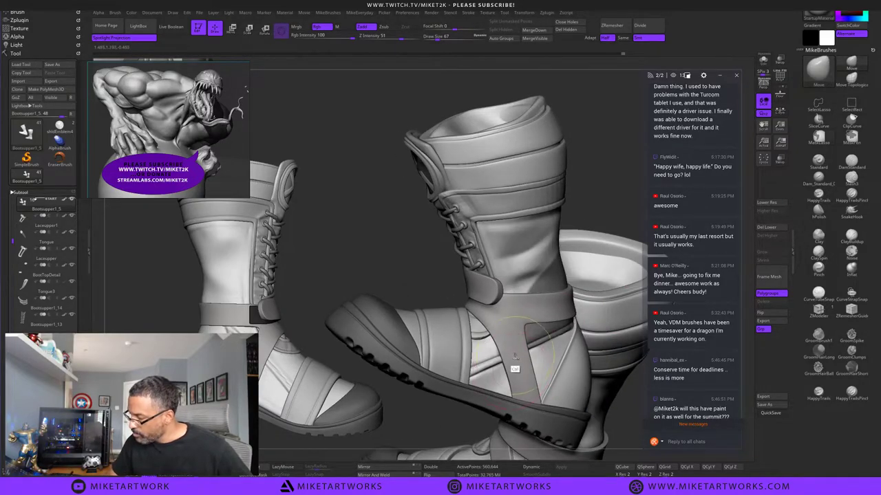
pyautogui.press('ctrl')
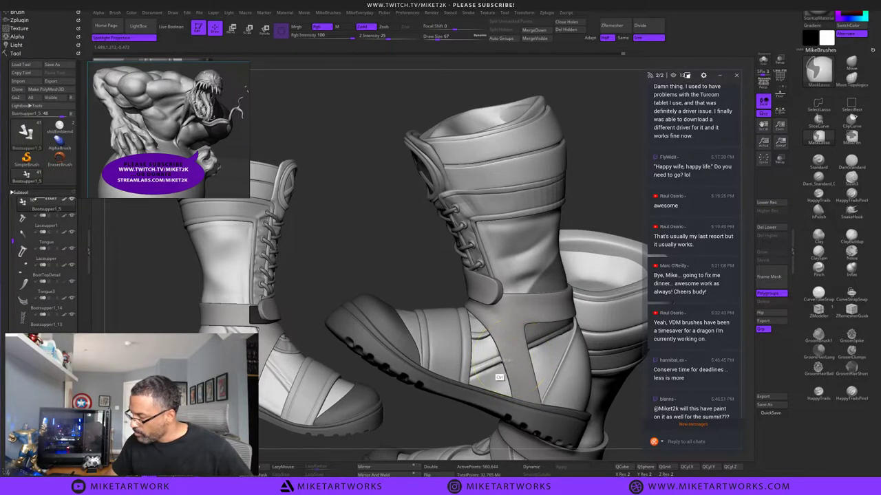
# Lasso-mask part of the boot upper around the crossed ankle straps, nudge the panel with the Move brush, and clear the mask.
pyautogui.moveTo(498, 366)
pyautogui.keyDown('ctrl'); pyautogui.mouseDown()
pyautogui.moveTo(475, 374)
pyautogui.moveTo(518, 254)
pyautogui.mouseUp(); pyautogui.keyUp('ctrl')
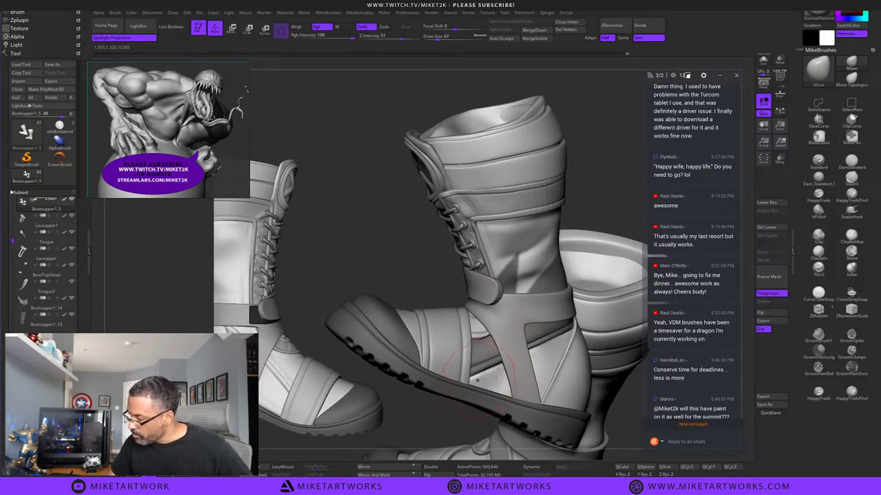
pyautogui.moveTo(477, 379); pyautogui.dragTo(476, 377)
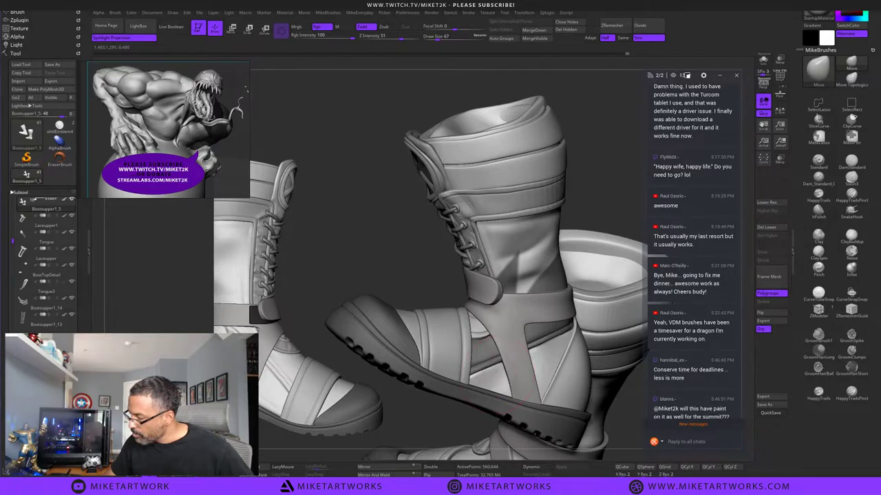
pyautogui.keyDown('ctrl'); pyautogui.moveTo(623, 171); pyautogui.dragTo(632, 196); pyautogui.keyUp('ctrl')
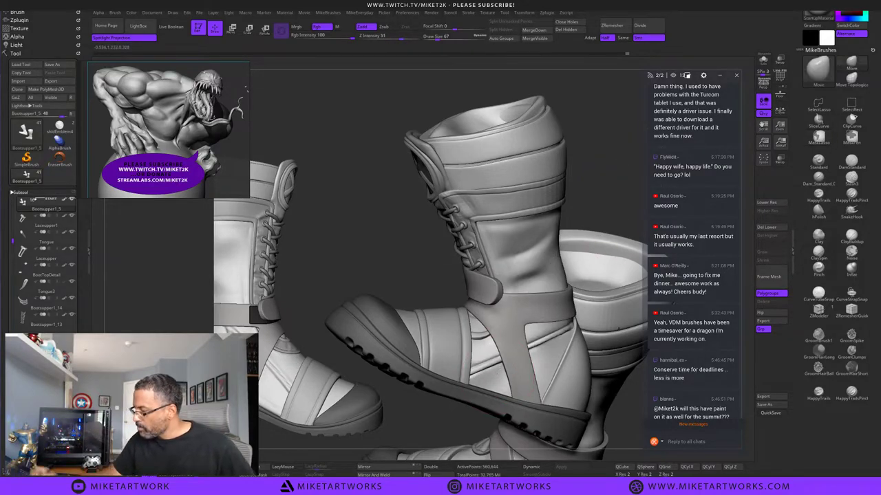
# Polish and smooth the upper fold on the boot shaft with the hPolish brush at draw size 25.
pyautogui.keyDown('alt'); pyautogui.moveTo(627, 423); pyautogui.dragTo(610, 395); pyautogui.keyUp('alt')
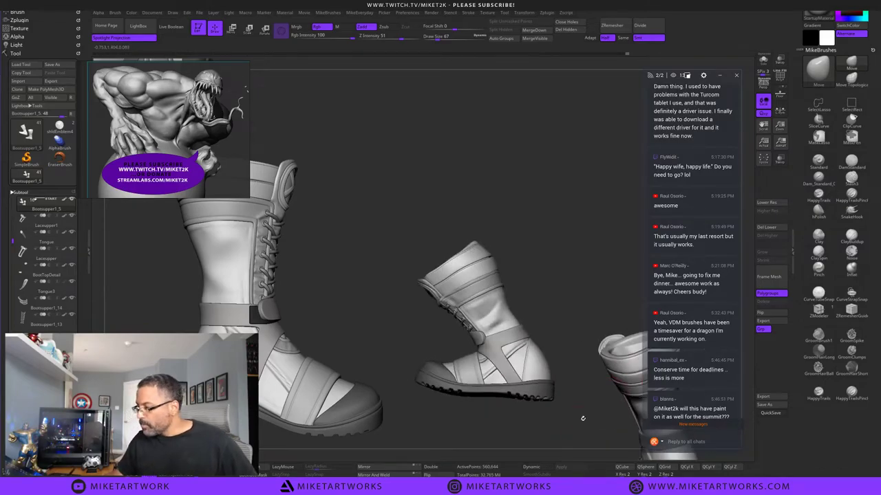
pyautogui.moveTo(578, 429); pyautogui.dragTo(620, 378)
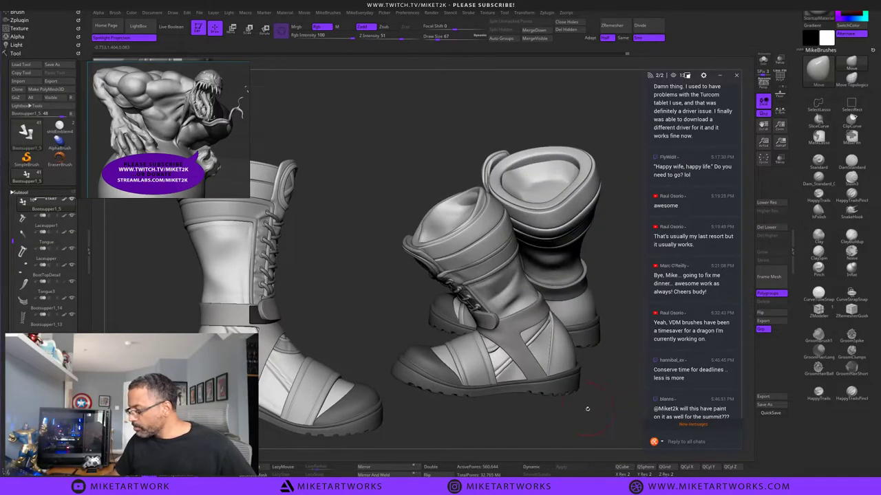
pyautogui.moveTo(587, 410); pyautogui.dragTo(610, 370)
pyautogui.keyDown('alt'); pyautogui.moveTo(556, 244); pyautogui.dragTo(564, 212); pyautogui.keyUp('alt')
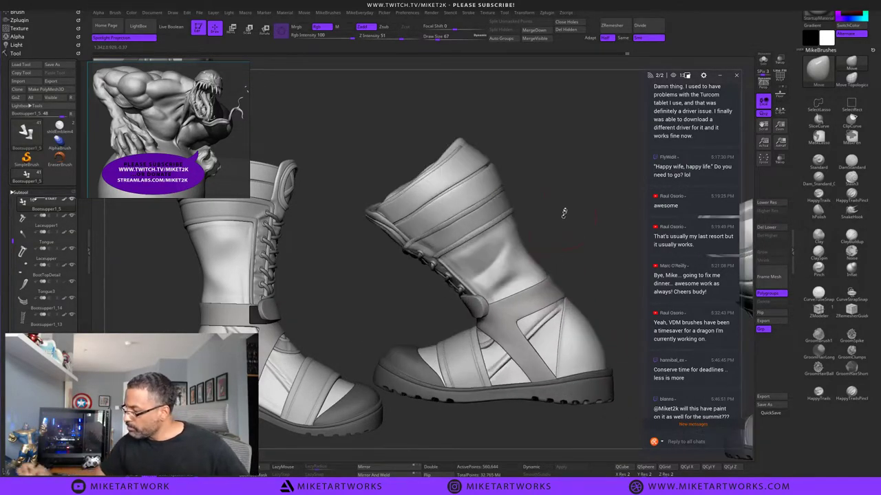
pyautogui.press('s')
pyautogui.moveTo(582, 242); pyautogui.dragTo(563, 243)
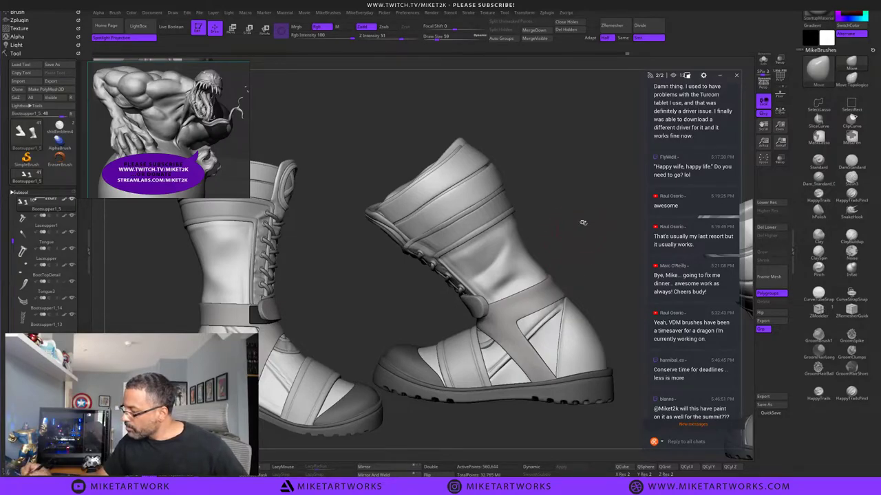
pyautogui.press('s')
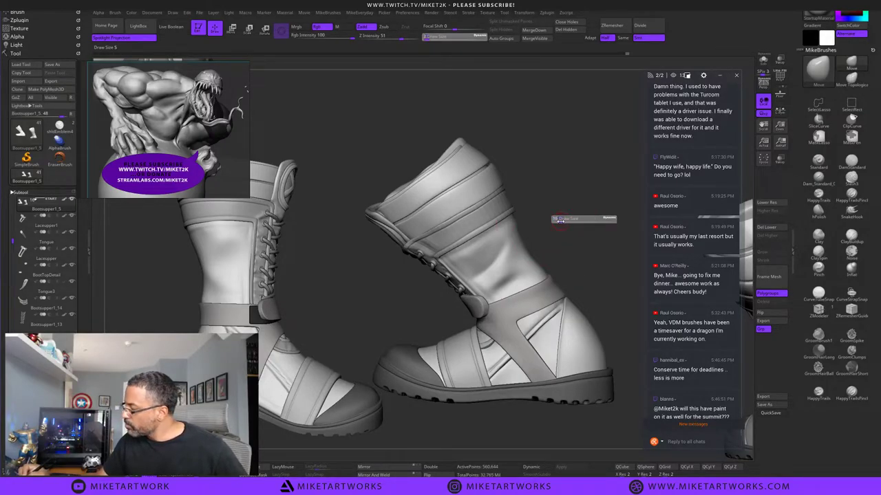
pyautogui.click(561, 220)
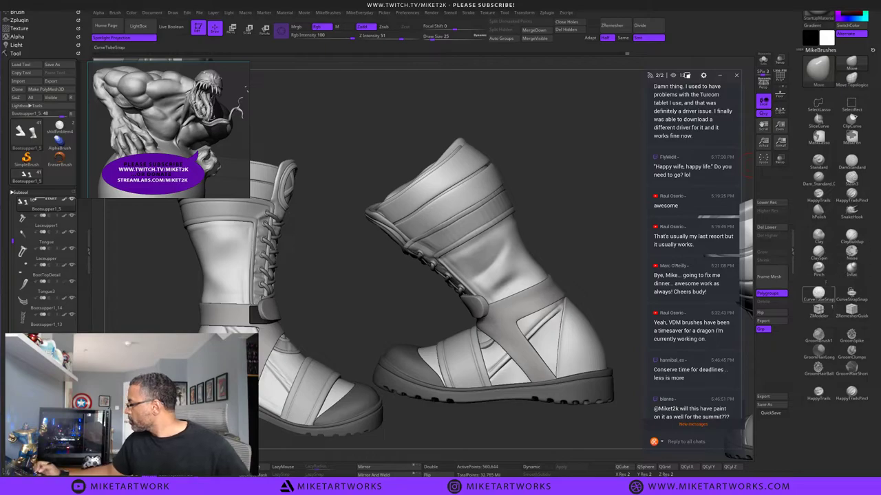
pyautogui.click(817, 208)
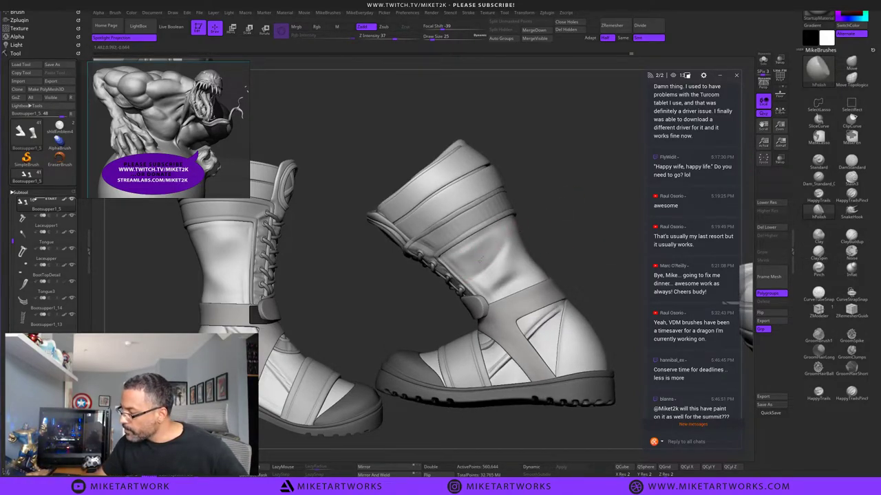
pyautogui.press('shift')
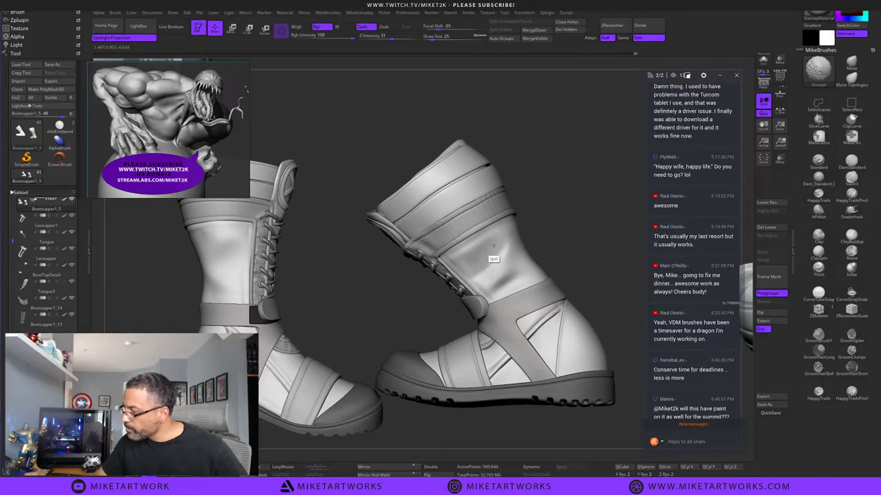
pyautogui.keyDown('shift'); pyautogui.moveTo(493, 245); pyautogui.dragTo(506, 249); pyautogui.keyUp('shift')
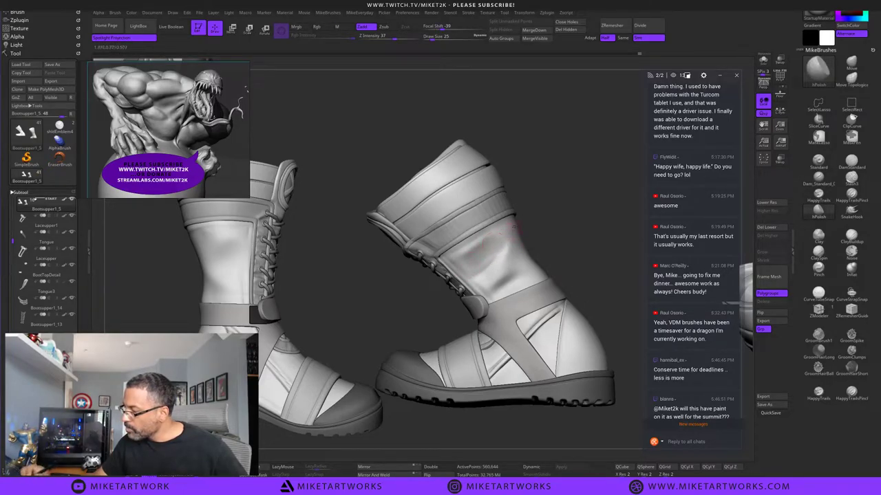
pyautogui.press('shift')
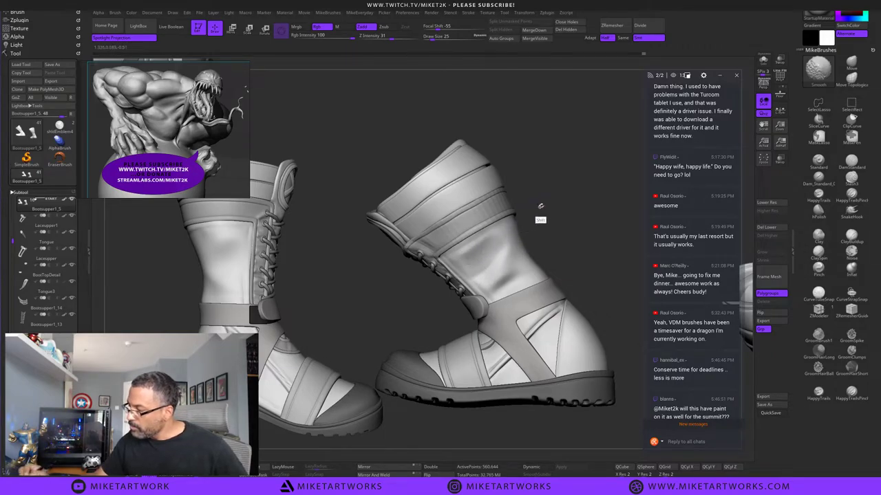
# Smooth the lower crease on the boot shaft just above the ankle strap.
pyautogui.moveTo(541, 206); pyautogui.dragTo(580, 197)
pyautogui.moveTo(548, 225); pyautogui.dragTo(545, 242)
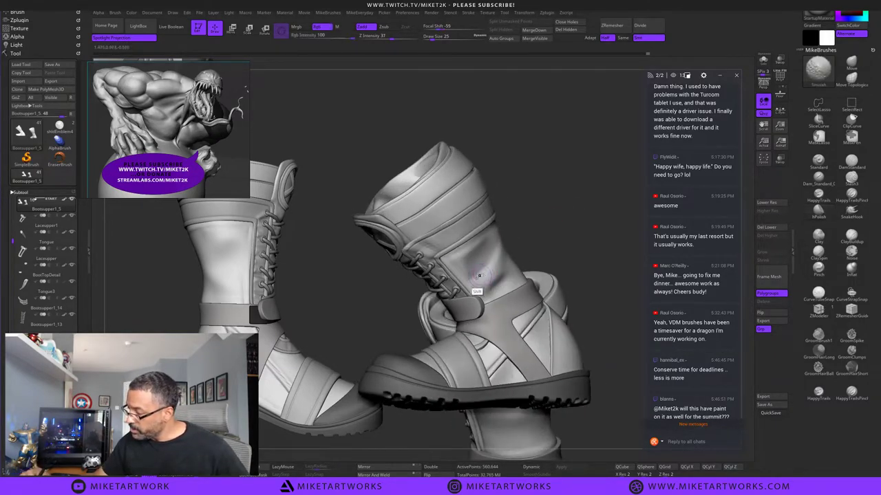
pyautogui.keyDown('shift'); pyautogui.moveTo(476, 278); pyautogui.dragTo(475, 256); pyautogui.keyUp('shift')
pyautogui.keyDown('alt'); pyautogui.moveTo(590, 240); pyautogui.dragTo(566, 210); pyautogui.keyUp('alt')
pyautogui.moveTo(550, 241); pyautogui.dragTo(573, 228)
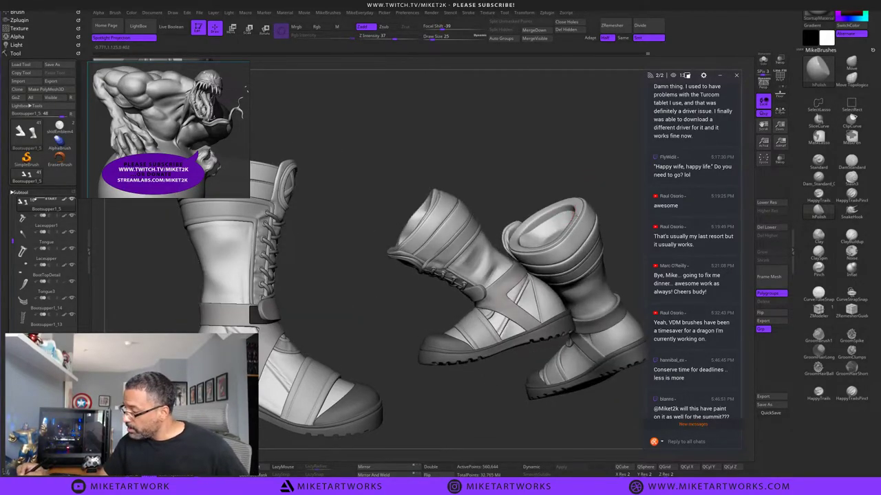
# Switch to the Lacesupper1 subtool, smooth its lace panel near the top eyelets, and raise its subdivision level.
pyautogui.keyDown('alt'); pyautogui.click(448, 269); pyautogui.keyUp('alt')
pyautogui.moveTo(517, 190)
pyautogui.mouseDown()
pyautogui.moveTo(526, 196)
pyautogui.moveTo(508, 179)
pyautogui.moveTo(512, 230)
pyautogui.mouseUp()
pyautogui.moveTo(445, 260)
pyautogui.keyDown('shift'); pyautogui.mouseDown()
pyautogui.moveTo(429, 275)
pyautogui.moveTo(446, 282)
pyautogui.mouseUp(); pyautogui.keyUp('shift')
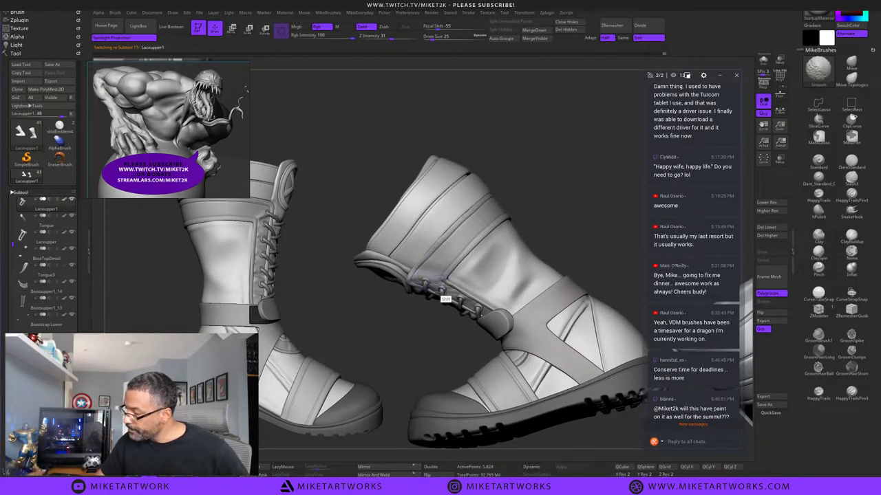
pyautogui.press('d')
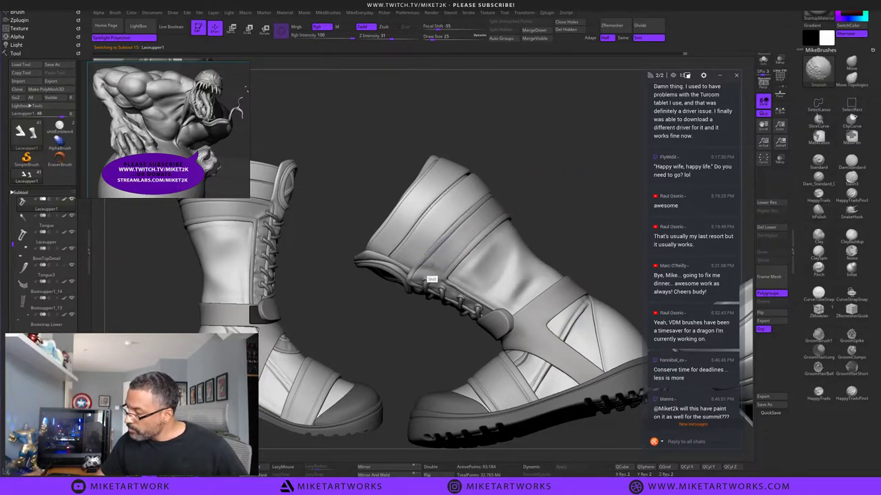
# Load a double seam brush from the stitches folder inside the ZZMike Brushes collection.
pyautogui.moveTo(559, 181); pyautogui.dragTo(543, 132)
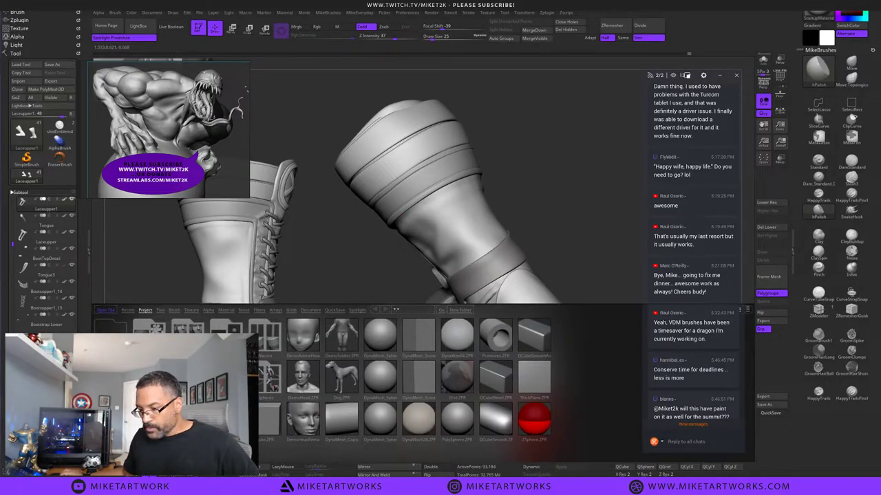
pyautogui.click(173, 310)
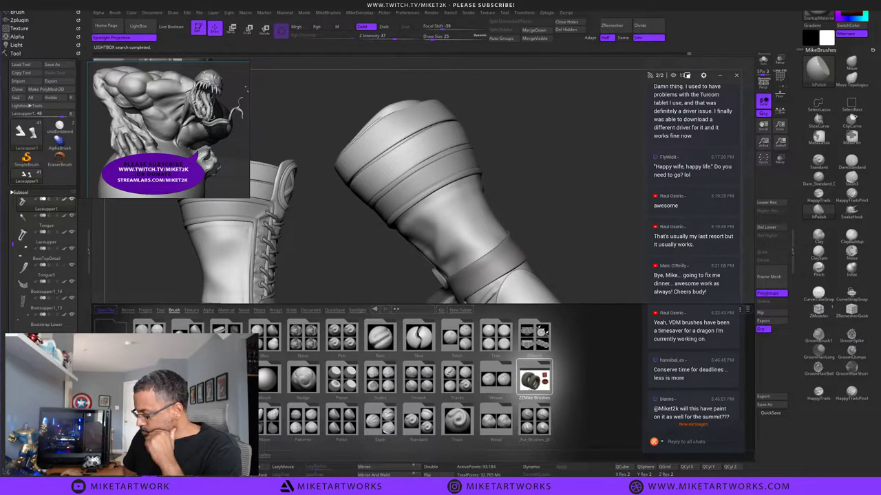
pyautogui.doubleClick(531, 390)
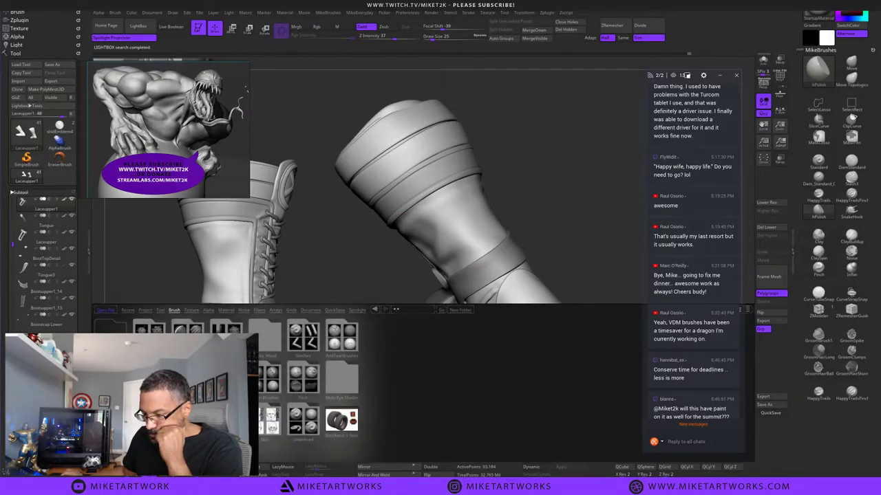
pyautogui.doubleClick(305, 340)
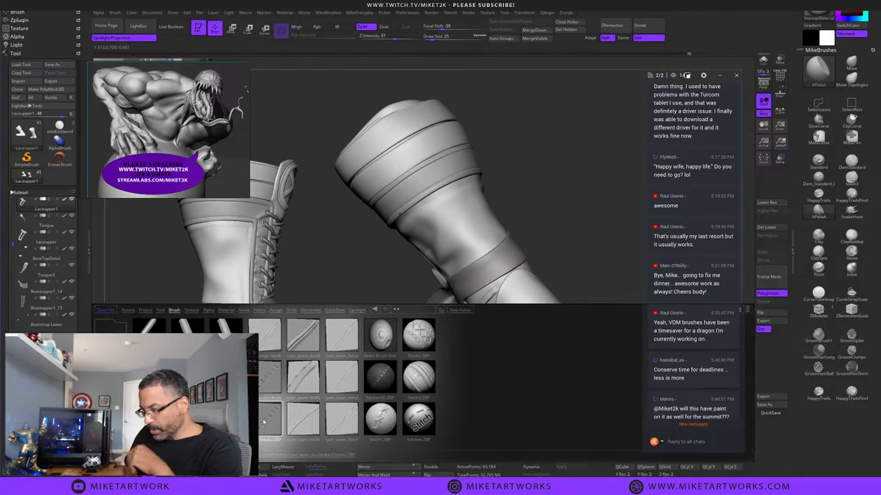
pyautogui.doubleClick(271, 379)
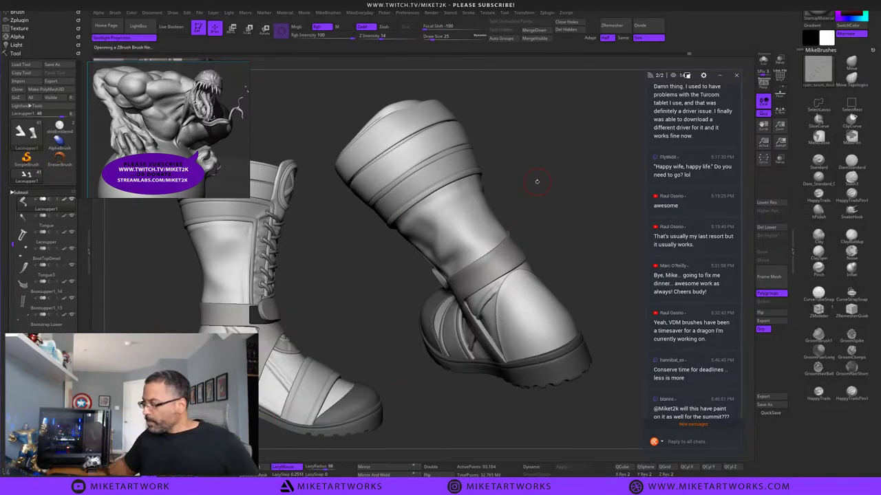
# Select the Heel subtool on the back of the boot and isolate it in Solo mode.
pyautogui.moveTo(584, 261); pyautogui.dragTo(540, 292)
pyautogui.keyDown('alt'); pyautogui.click(535, 323); pyautogui.keyUp('alt')
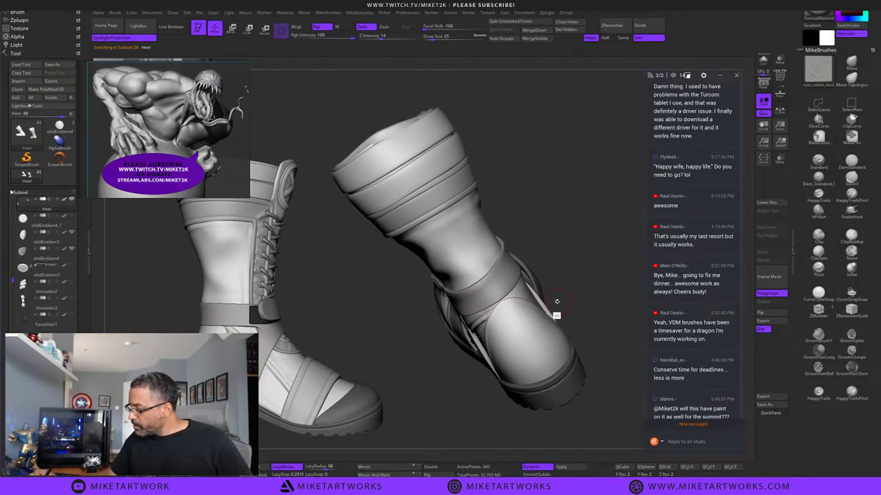
pyautogui.click(764, 63)
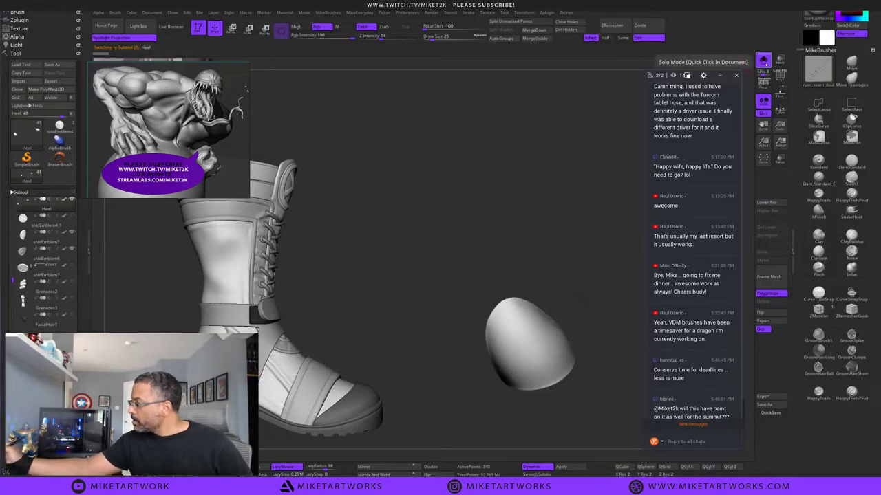
pyautogui.moveTo(623, 193); pyautogui.dragTo(547, 268)
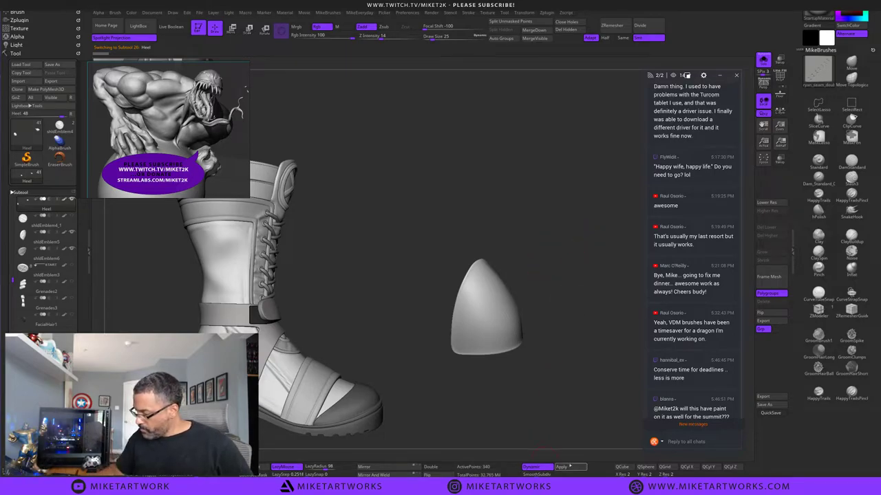
# Apply the heel's dynamic subdivision and try a seam stroke down its surface at draw size 10.
pyautogui.click(561, 467)
pyautogui.hotkey('ctrl', 'd')
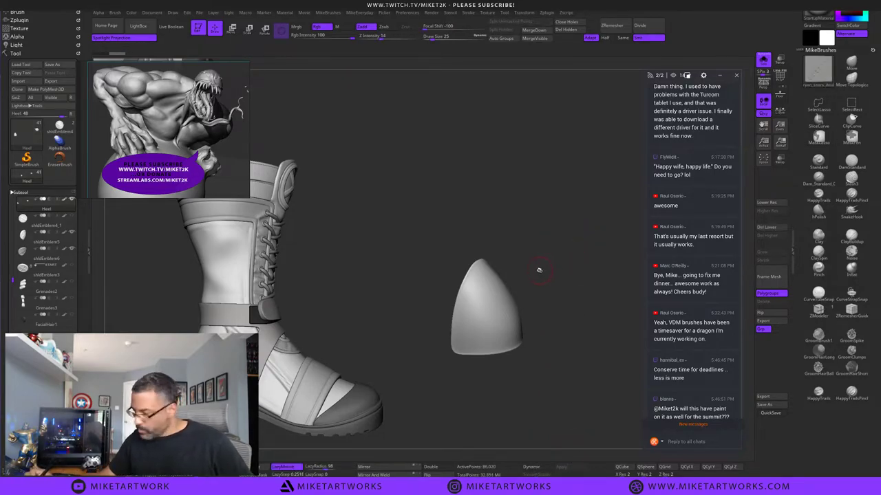
pyautogui.moveTo(539, 269)
pyautogui.mouseDown()
pyautogui.moveTo(568, 287)
pyautogui.moveTo(571, 273)
pyautogui.moveTo(560, 277)
pyautogui.moveTo(580, 271)
pyautogui.mouseUp()
pyautogui.press('s')
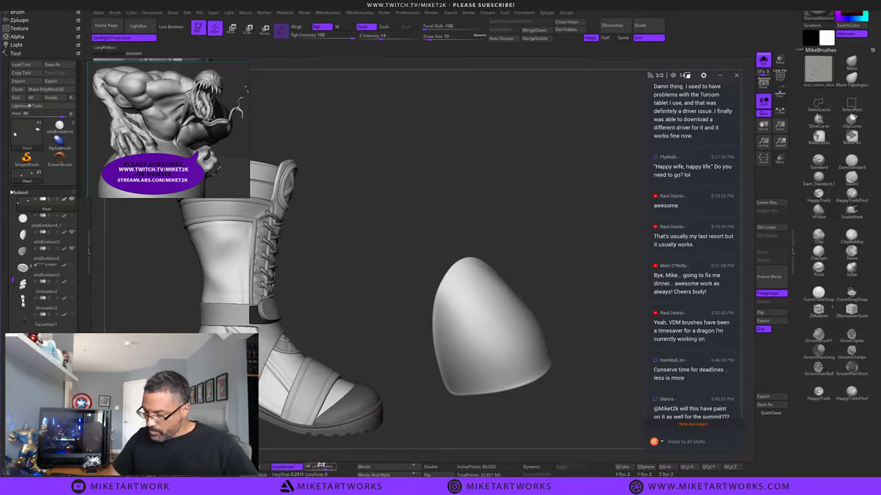
pyautogui.moveTo(488, 271); pyautogui.dragTo(477, 358)
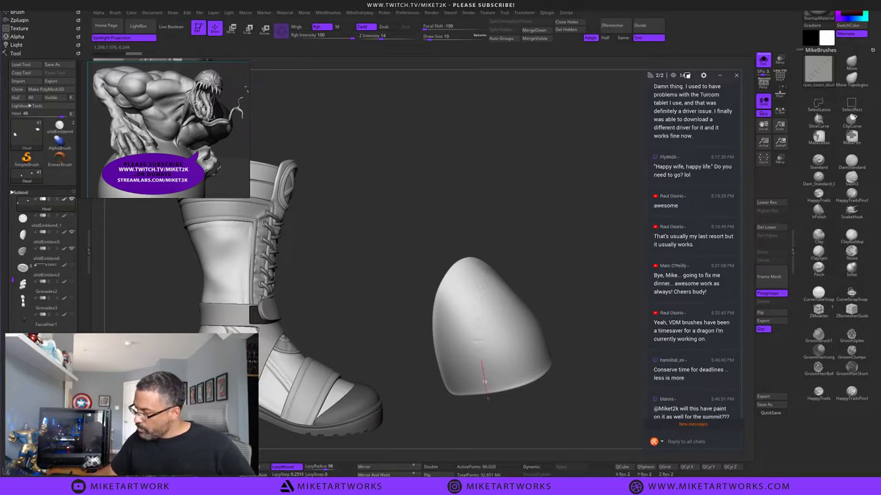
pyautogui.moveTo(487, 399); pyautogui.dragTo(488, 411)
pyautogui.hotkey('ctrl', 'z')
# Load the Insert Stitch02 brush from the same stitch brush folder.
pyautogui.moveTo(575, 315)
pyautogui.mouseDown()
pyautogui.moveTo(498, 324)
pyautogui.moveTo(582, 310)
pyautogui.moveTo(521, 358)
pyautogui.moveTo(541, 331)
pyautogui.mouseUp()
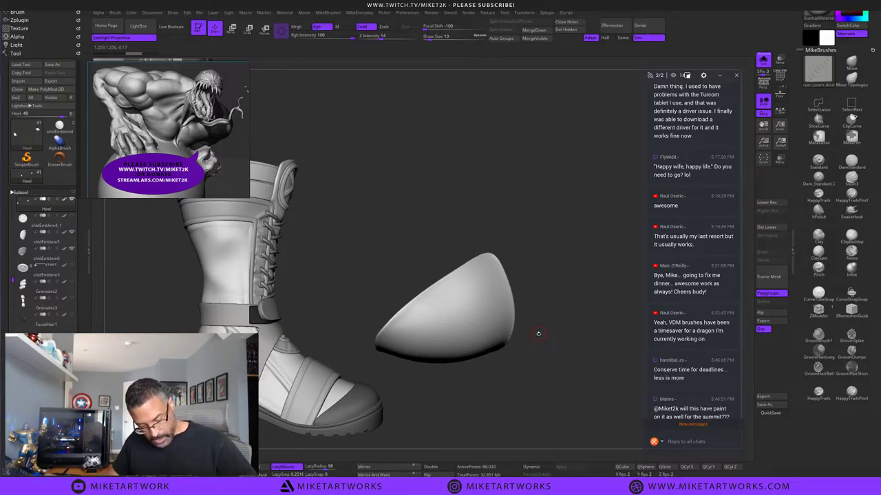
pyautogui.press(',')
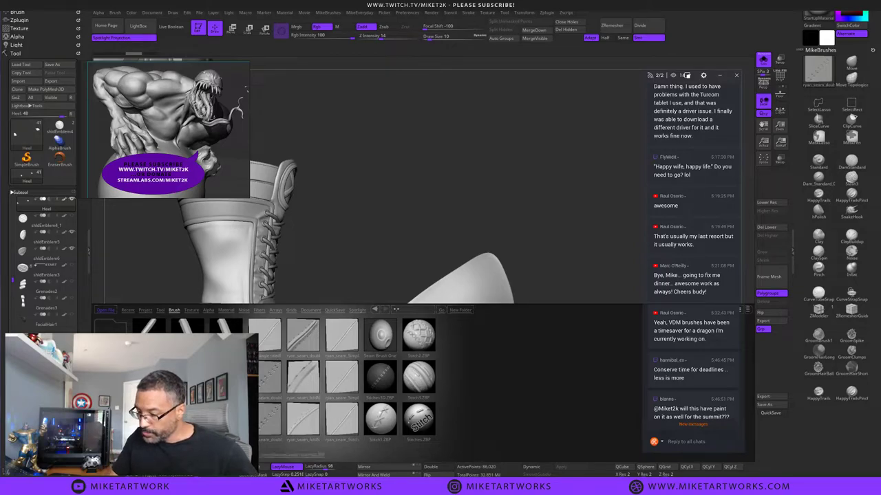
pyautogui.doubleClick(110, 419)
pyautogui.moveTo(572, 274); pyautogui.dragTo(552, 317)
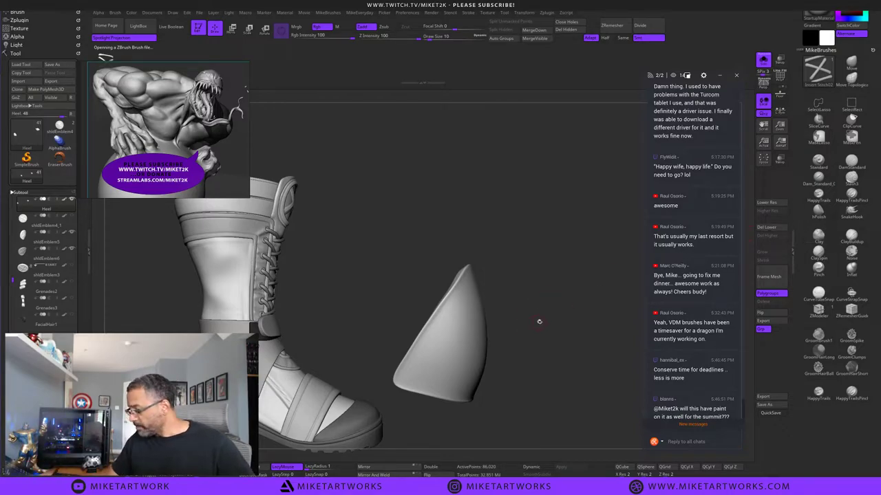
pyautogui.moveTo(539, 321); pyautogui.dragTo(555, 309)
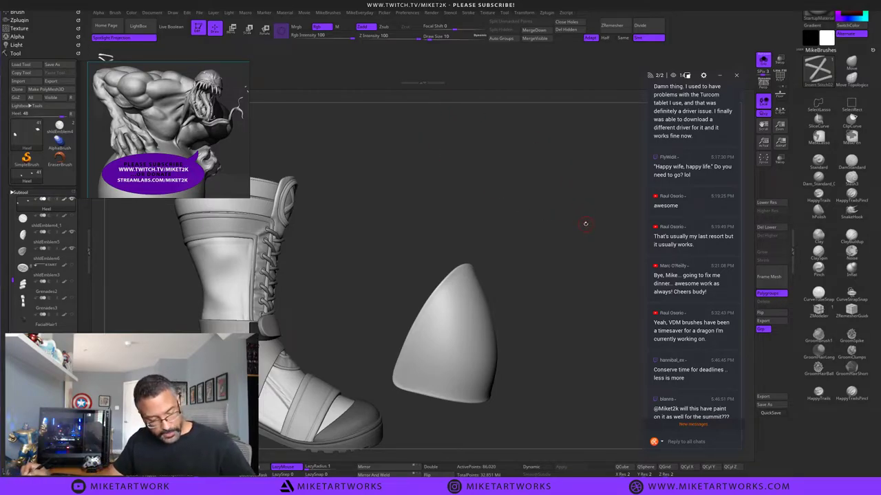
# Undo the heel's applied subdivision and lay a row of cross stitches along its long slanted edge up to the tip.
pyautogui.hotkey('ctrl', 'z')
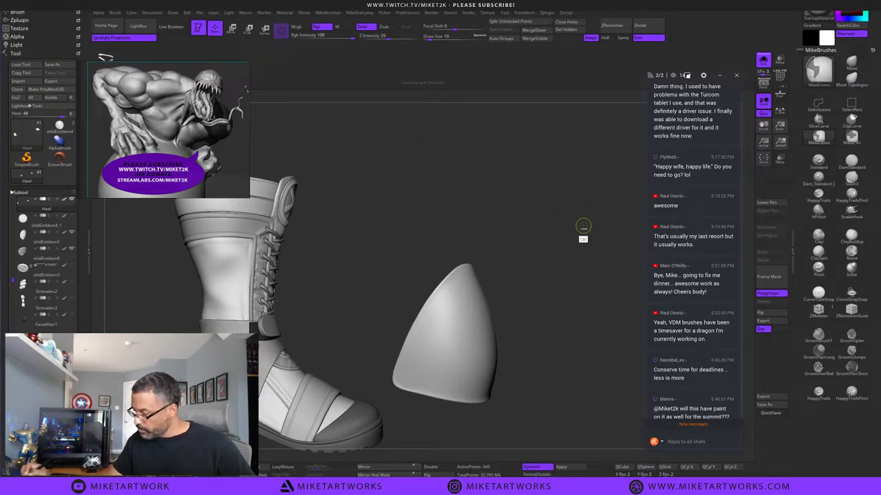
pyautogui.moveTo(566, 316); pyautogui.dragTo(547, 313)
pyautogui.moveTo(521, 265); pyautogui.dragTo(541, 250)
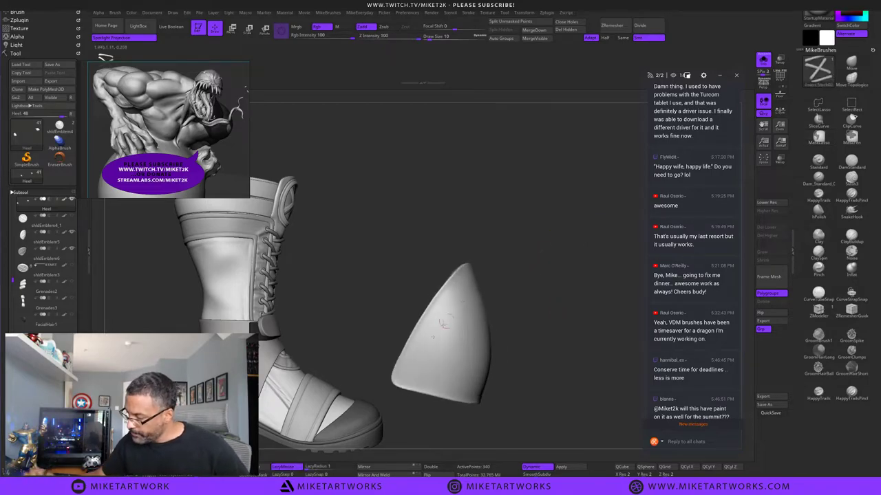
pyautogui.moveTo(417, 337); pyautogui.dragTo(462, 271)
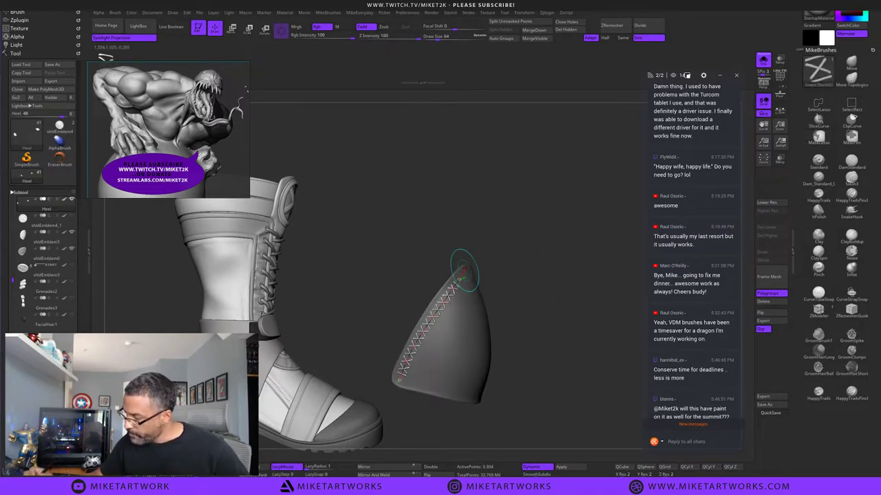
pyautogui.rightClick(488, 319)
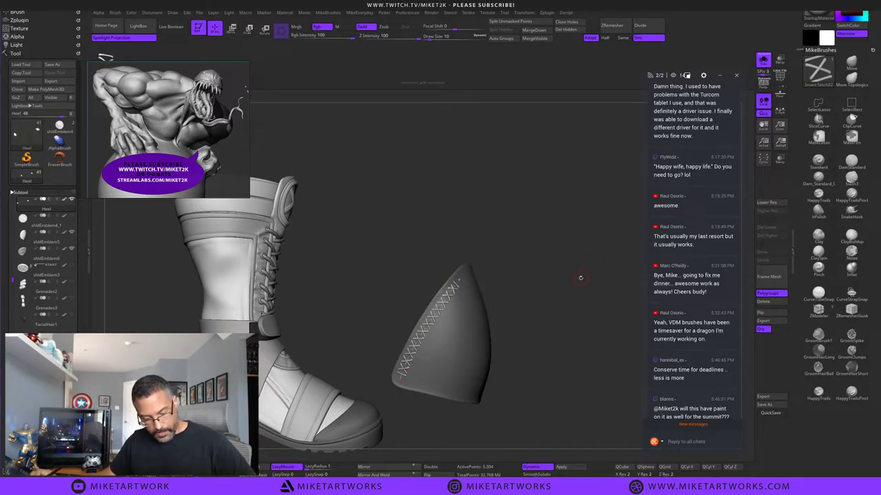
pyautogui.press('F1')
pyautogui.press('Escape')
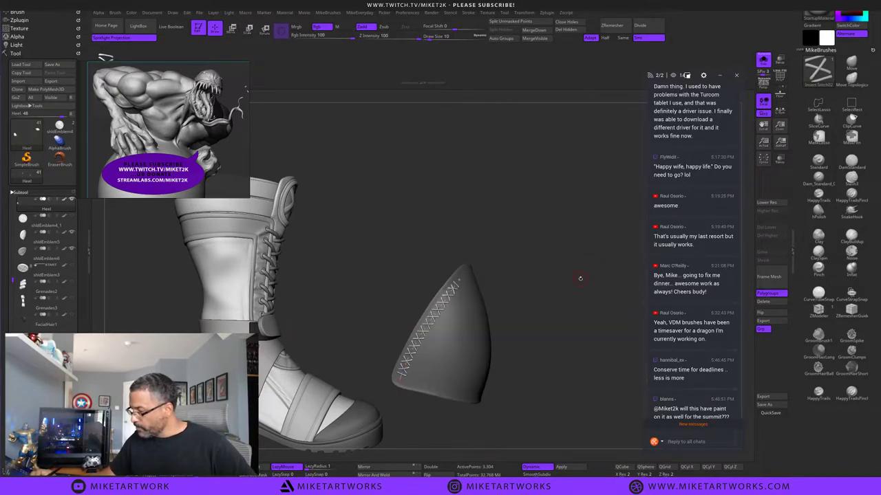
pyautogui.press('n')
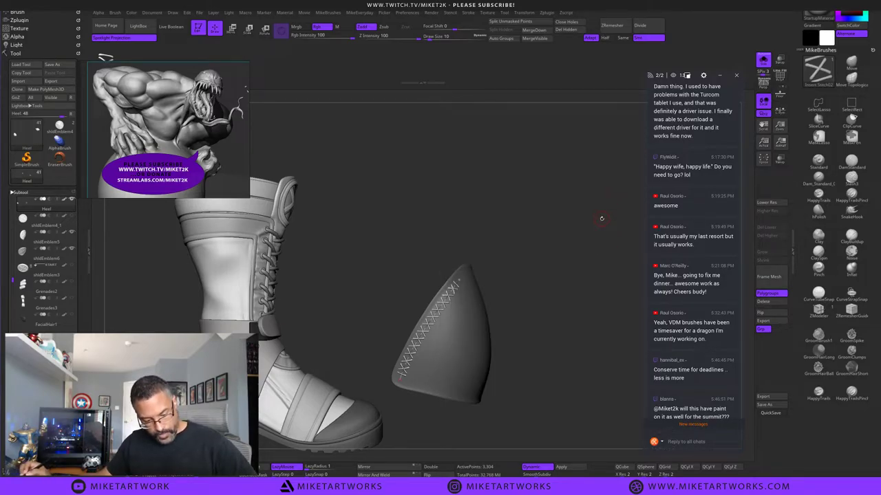
pyautogui.press('b')
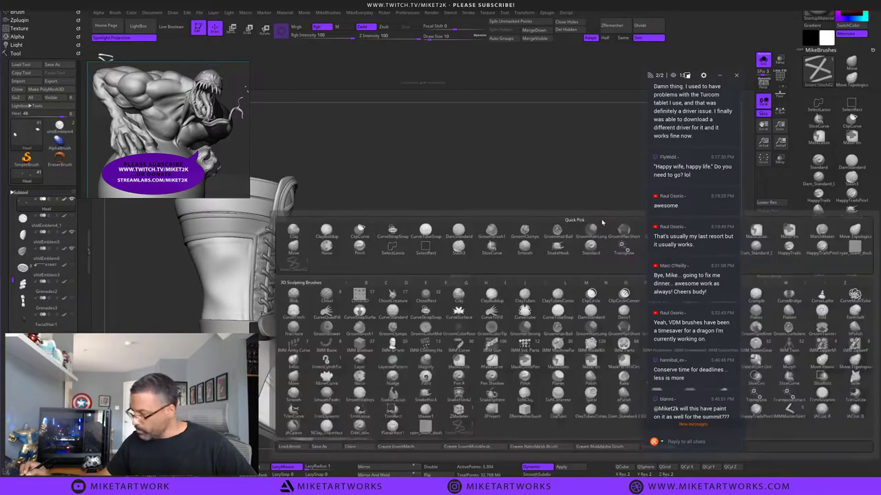
pyautogui.press('b')
pyautogui.press('l')
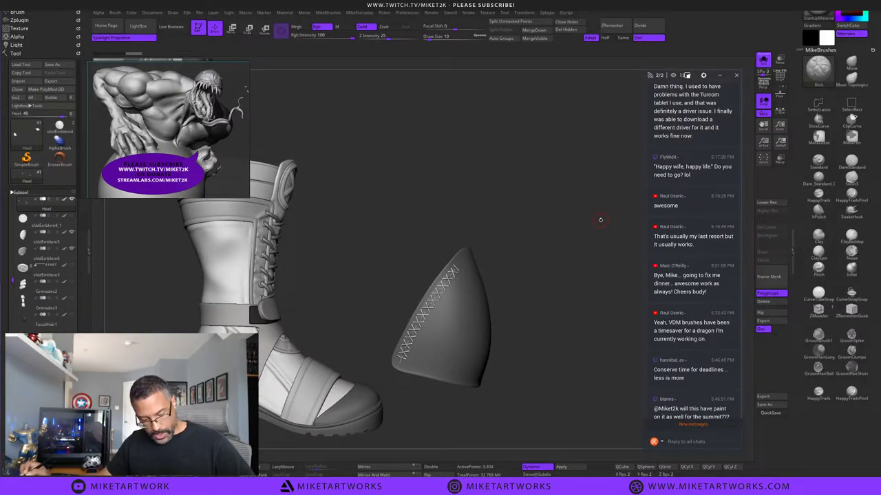
pyautogui.press('n')
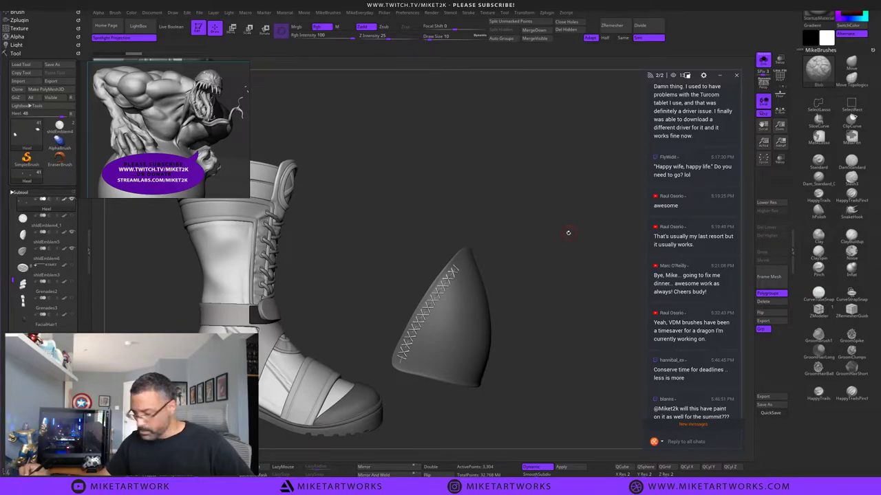
pyautogui.press('w')
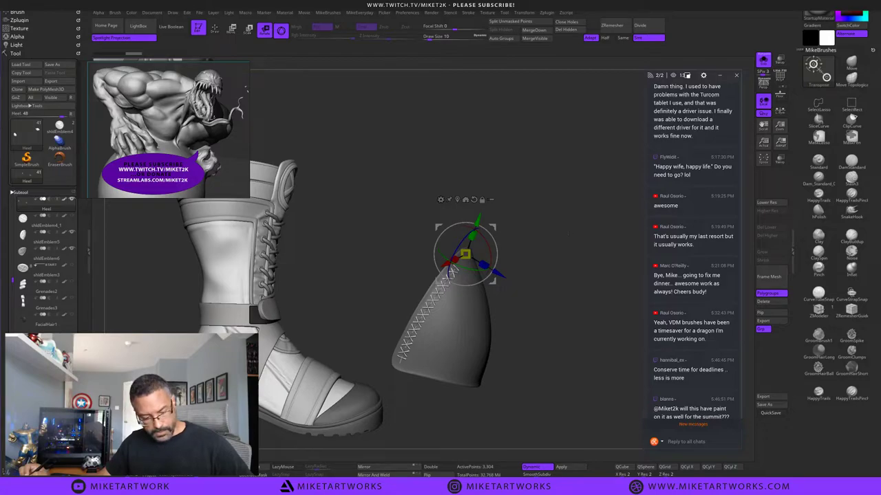
pyautogui.press('b')
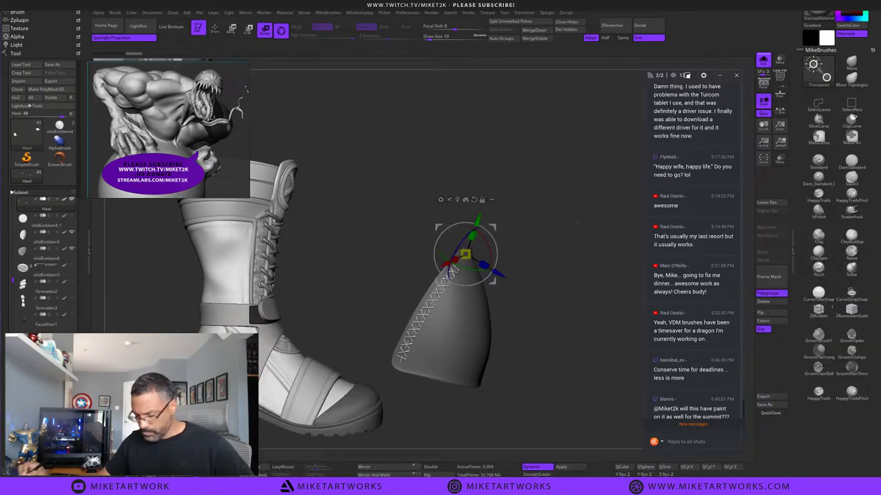
pyautogui.press('q')
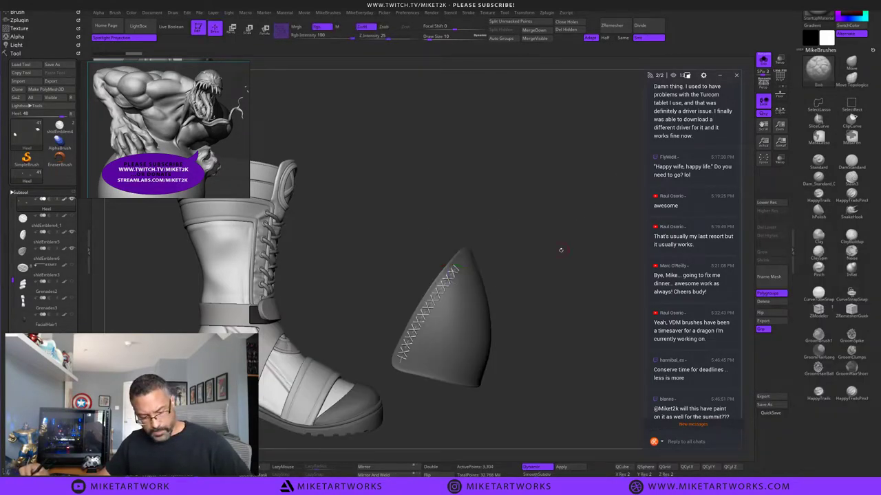
pyautogui.press('b')
pyautogui.press('Escape')
pyautogui.press('n')
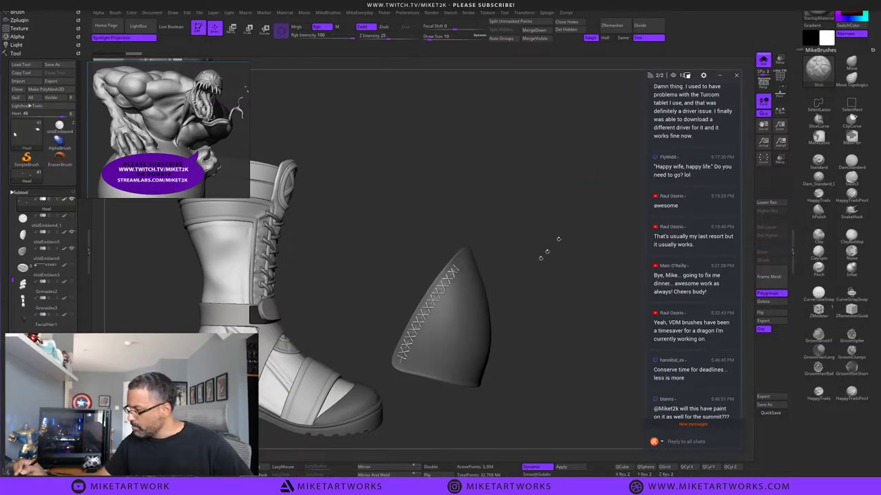
pyautogui.press('F1')
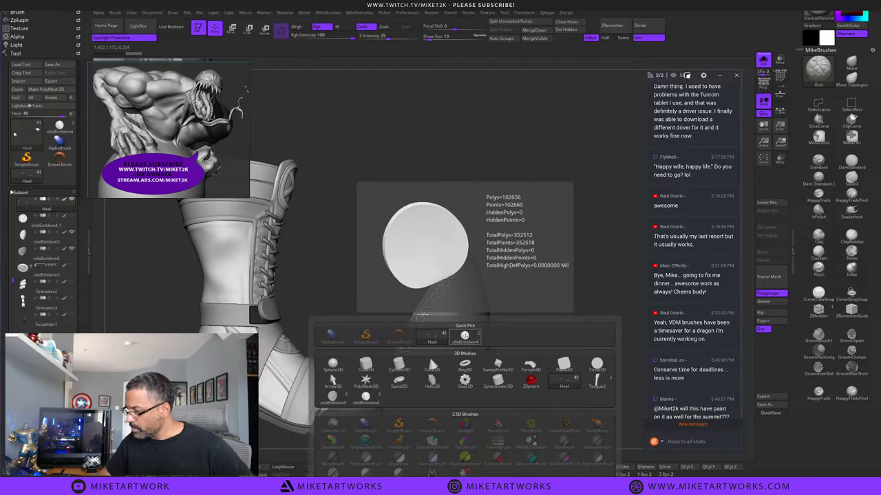
# Undo the cross stitches on the heel and load the IMM Master Stitch brush from the stitch brush folder.
pyautogui.moveTo(568, 252); pyautogui.dragTo(542, 382)
pyautogui.hotkey('ctrl', 'z')
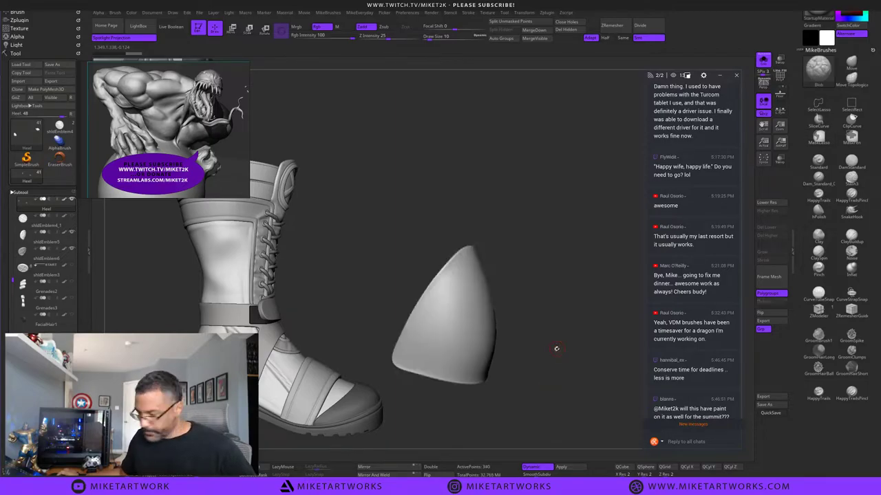
pyautogui.press(',')
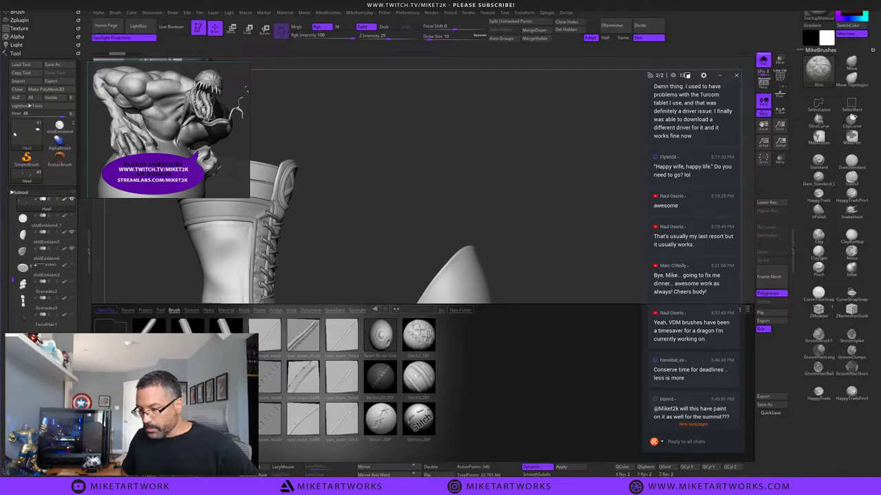
pyautogui.doubleClick(149, 327)
pyautogui.press(',')
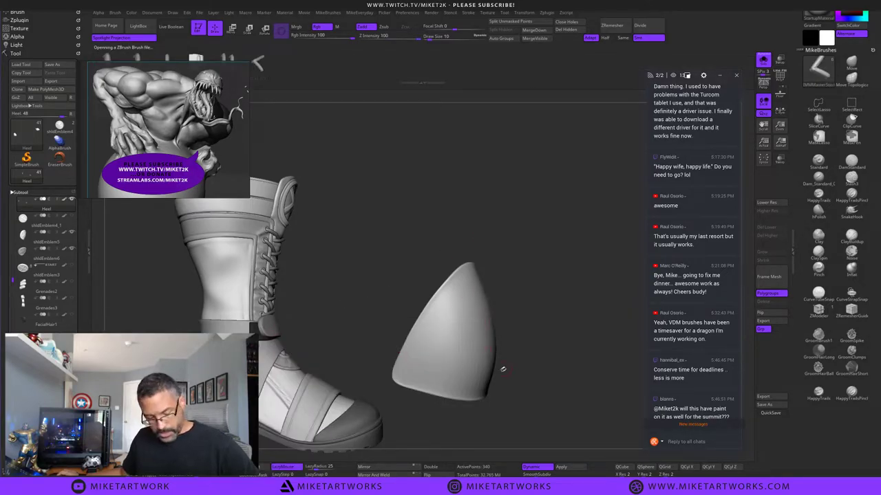
# Try a solid seam stroke along the heel's long slanted edge with the stitch insert brush, and undo it.
pyautogui.press('m')
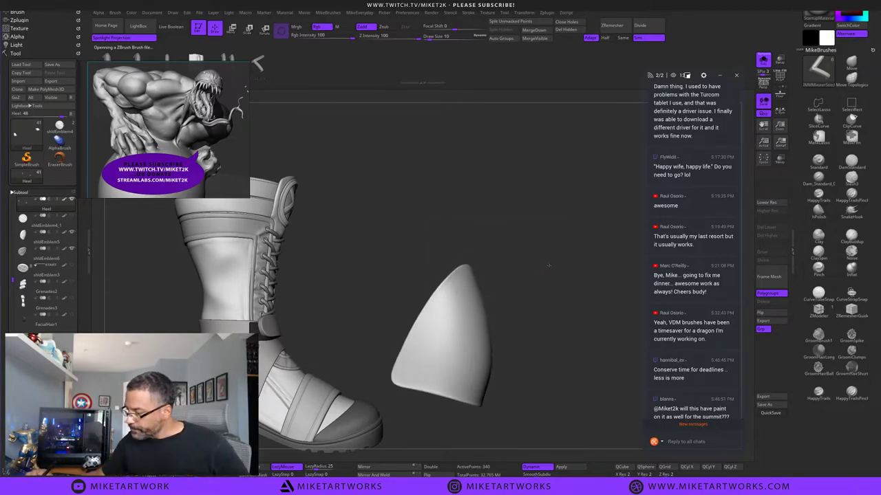
pyautogui.moveTo(548, 266)
pyautogui.mouseDown()
pyautogui.moveTo(517, 282)
pyautogui.moveTo(545, 275)
pyautogui.mouseUp()
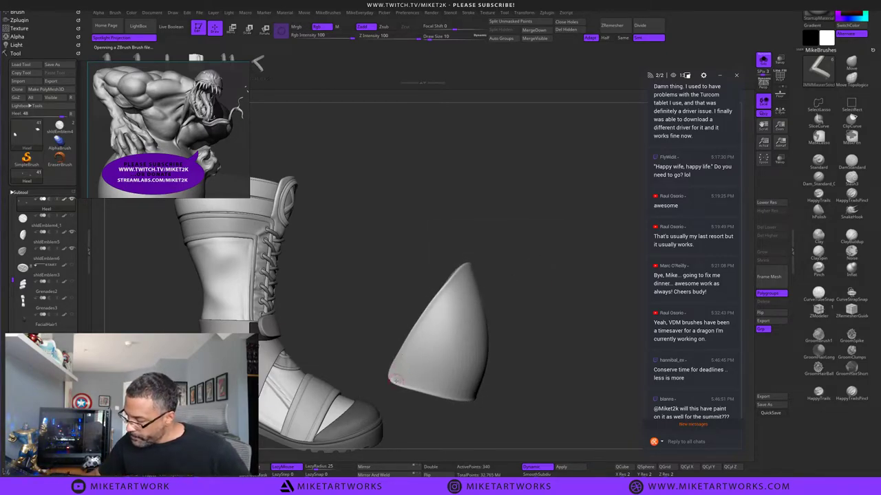
pyautogui.moveTo(394, 380); pyautogui.dragTo(425, 328)
pyautogui.moveTo(463, 278); pyautogui.dragTo(463, 277)
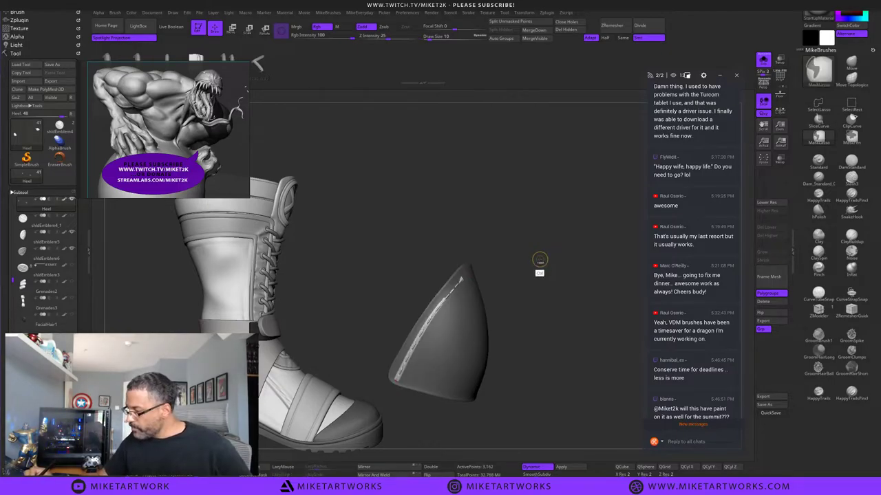
pyautogui.hotkey('ctrl', 'z')
# Choose the double dashed stitch mesh and lay a row along the heel's long slanted edge up to the tip.
pyautogui.press('m')
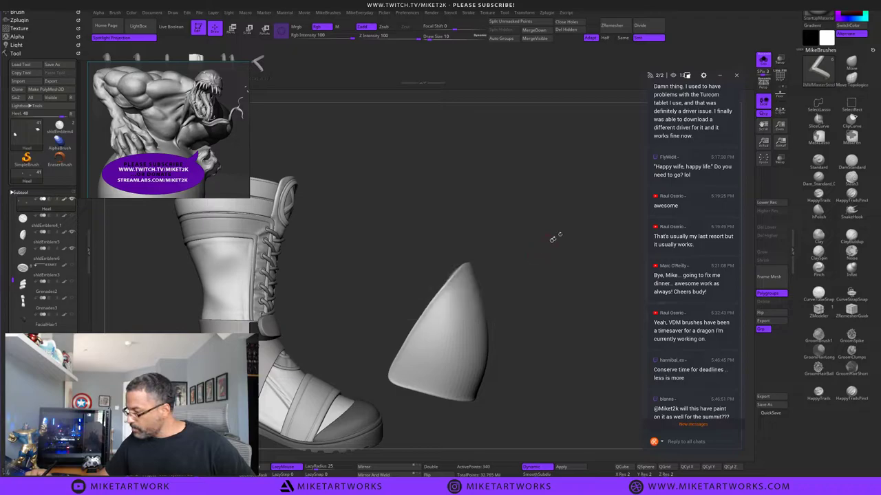
pyautogui.press('m')
pyautogui.click(547, 291)
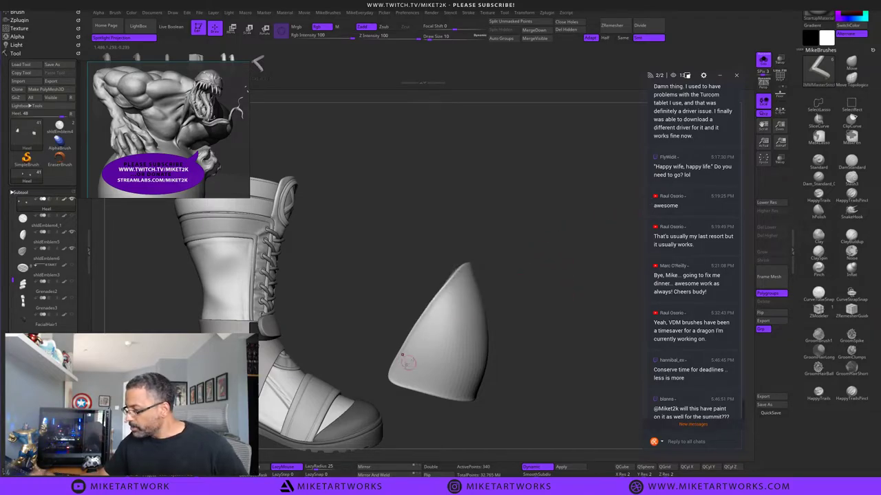
pyautogui.moveTo(395, 379); pyautogui.dragTo(470, 268)
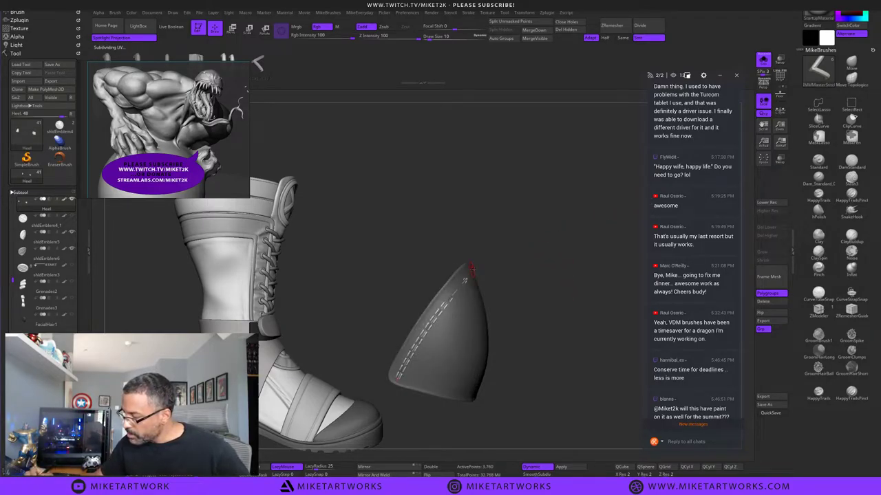
# Extend the double stitch row over the heel's rounded tip and down its opposite edge.
pyautogui.moveTo(575, 226); pyautogui.dragTo(521, 267)
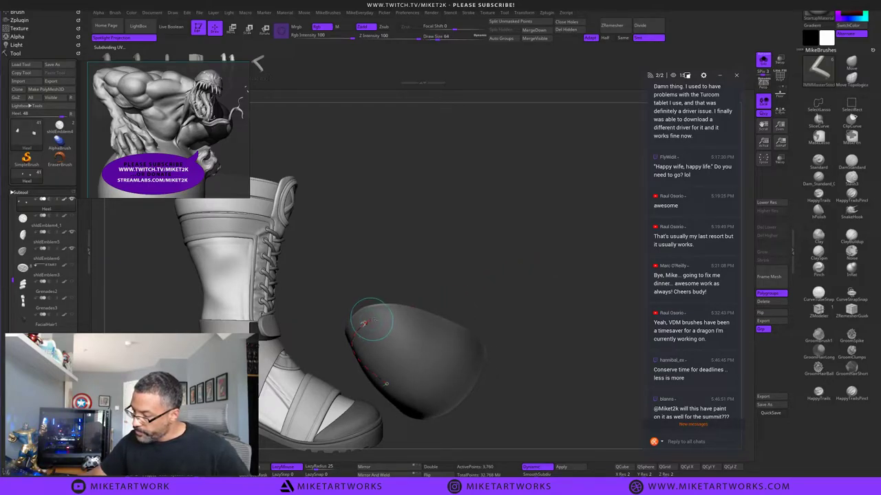
pyautogui.keyDown('alt'); pyautogui.moveTo(370, 322); pyautogui.dragTo(419, 318); pyautogui.keyUp('alt')
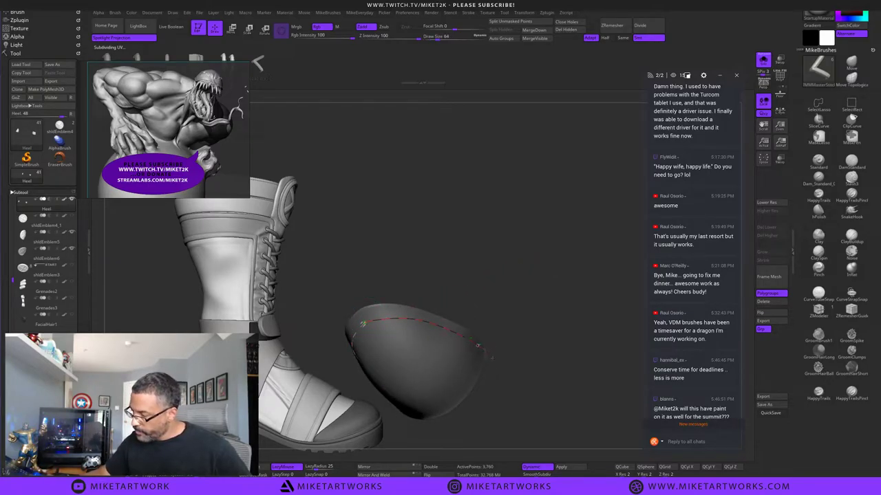
pyautogui.moveTo(484, 350); pyautogui.dragTo(493, 358)
pyautogui.moveTo(551, 322)
pyautogui.mouseDown()
pyautogui.moveTo(505, 323)
pyautogui.moveTo(597, 260)
pyautogui.moveTo(592, 292)
pyautogui.mouseUp()
# Lift the sunken stitches around the heel's tip out of the surface using the Move brush at draw size 37.
pyautogui.click(851, 64)
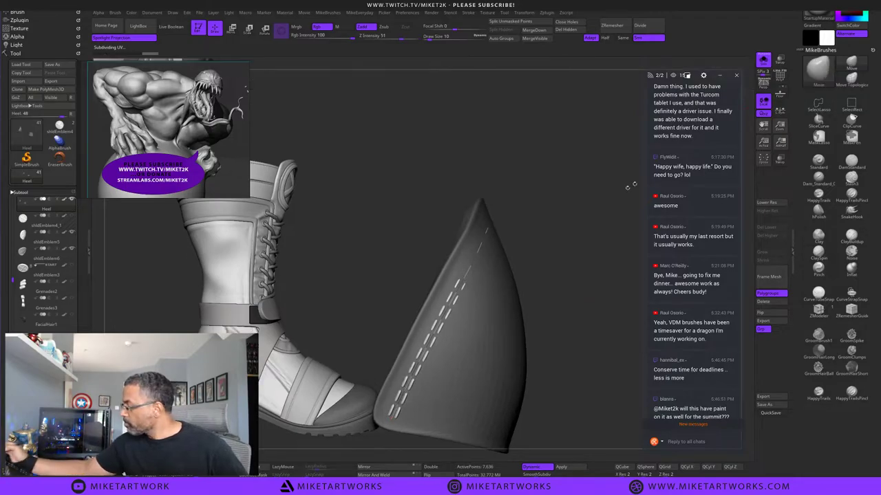
pyautogui.press('s')
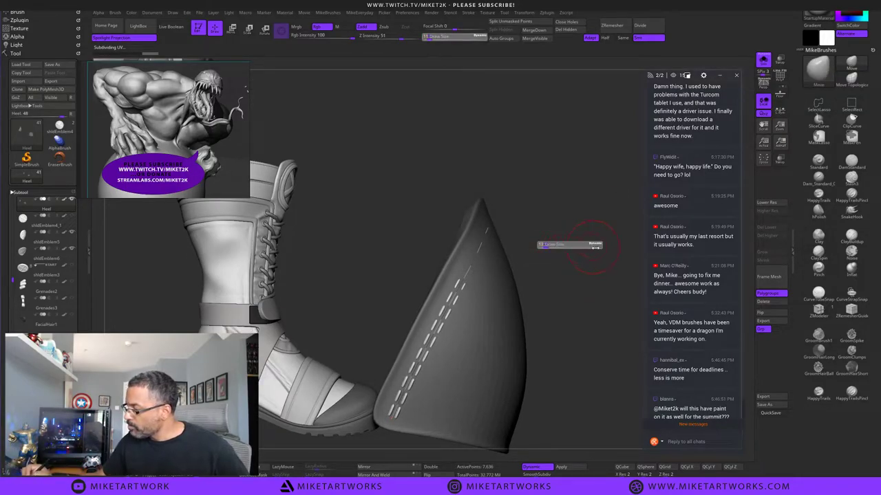
pyautogui.moveTo(595, 247); pyautogui.dragTo(600, 248)
pyautogui.moveTo(598, 242); pyautogui.dragTo(556, 225)
pyautogui.press('s')
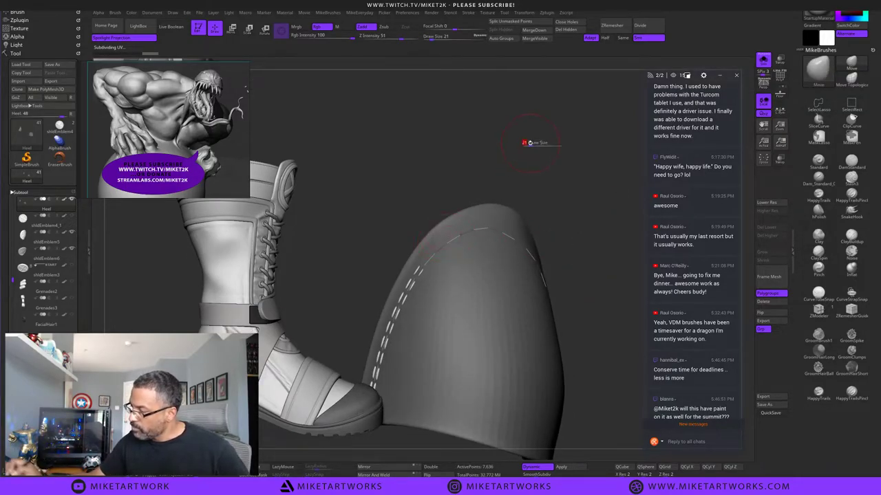
pyautogui.moveTo(530, 143)
pyautogui.mouseDown()
pyautogui.moveTo(554, 144)
pyautogui.moveTo(531, 147)
pyautogui.mouseUp()
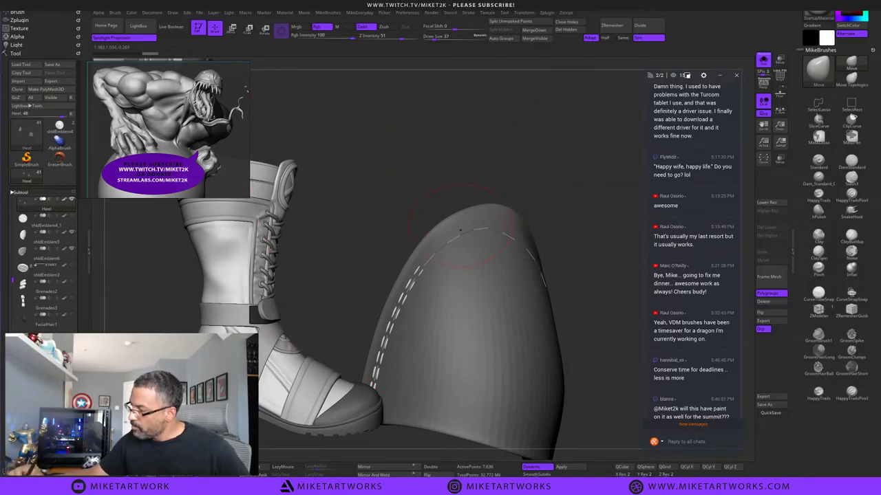
pyautogui.keyDown('alt'); pyautogui.moveTo(451, 238); pyautogui.dragTo(450, 235); pyautogui.keyUp('alt')
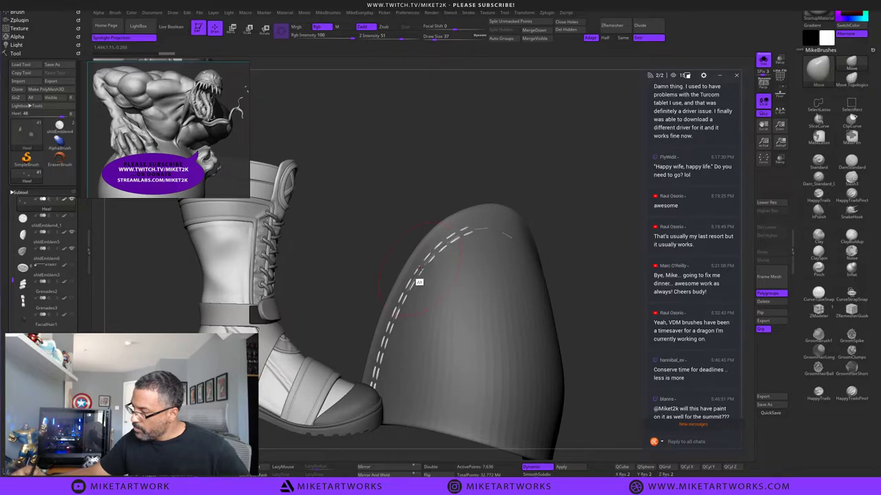
pyautogui.keyDown('alt'); pyautogui.moveTo(422, 269); pyautogui.dragTo(418, 268); pyautogui.keyUp('alt')
pyautogui.moveTo(580, 198); pyautogui.dragTo(568, 197)
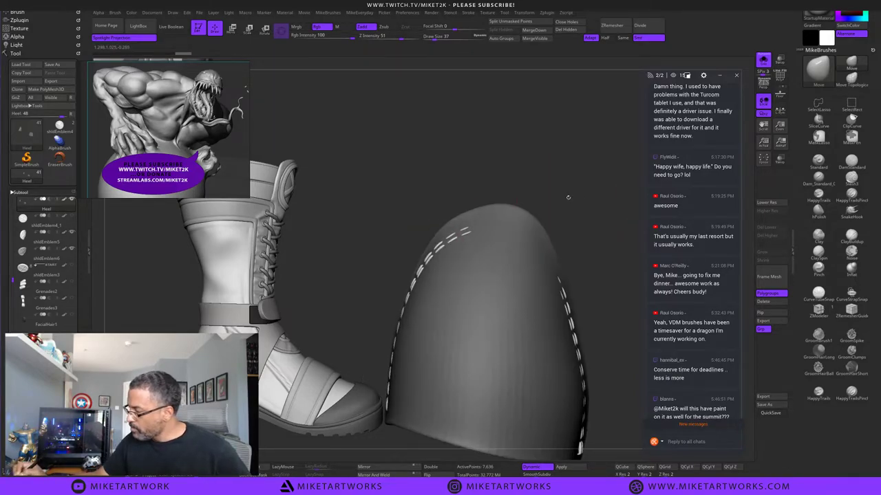
pyautogui.moveTo(506, 228)
pyautogui.keyDown('alt'); pyautogui.mouseDown()
pyautogui.moveTo(543, 249)
pyautogui.moveTo(522, 232)
pyautogui.mouseUp(); pyautogui.keyUp('alt')
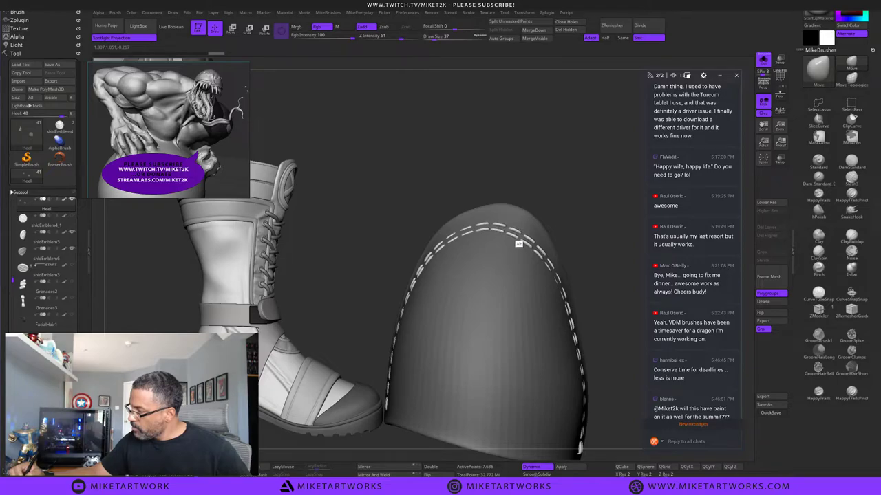
# Adjust the height of the stitches near the bottom of the heel's opposite edge, refining with the Move brush at draw size 14.
pyautogui.moveTo(599, 258); pyautogui.dragTo(592, 269)
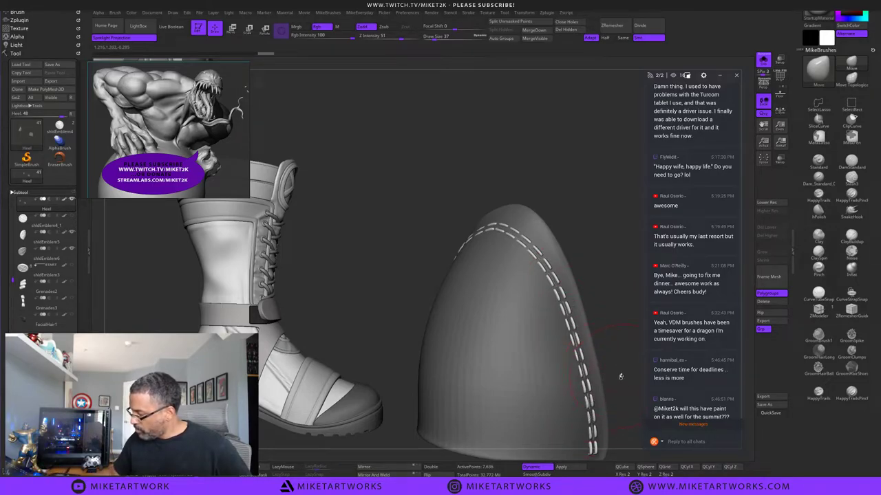
pyautogui.keyDown('alt'); pyautogui.moveTo(620, 376); pyautogui.dragTo(599, 261); pyautogui.keyUp('alt')
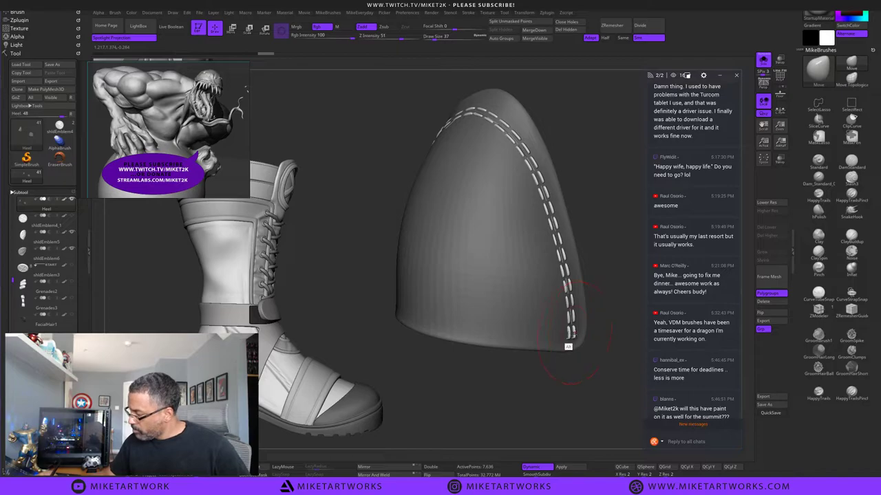
pyautogui.keyDown('alt'); pyautogui.moveTo(574, 333); pyautogui.dragTo(576, 332); pyautogui.keyUp('alt')
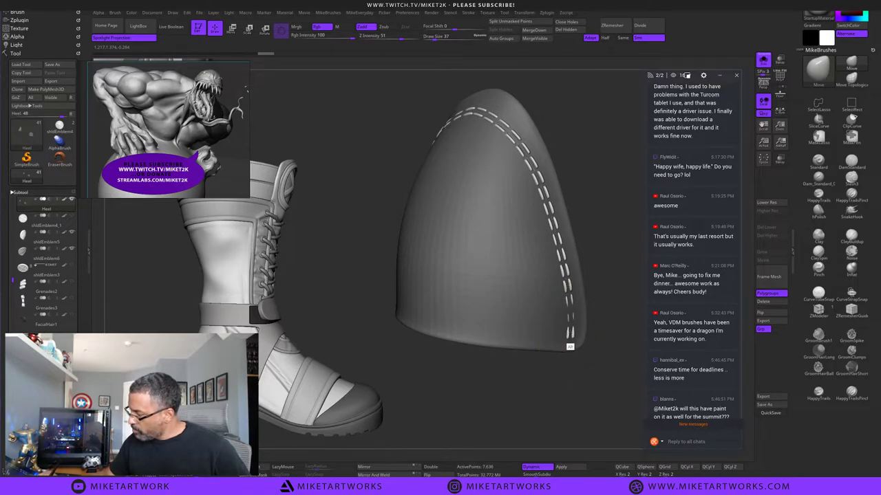
pyautogui.press('s')
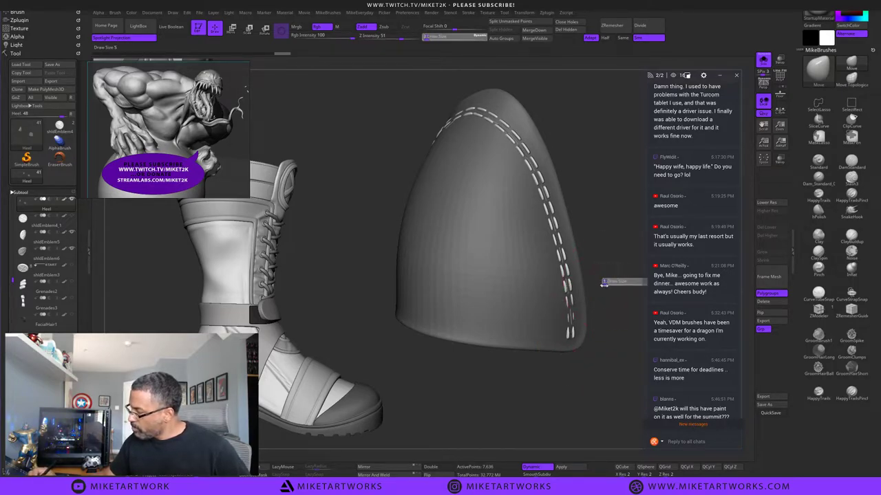
pyautogui.click(610, 286)
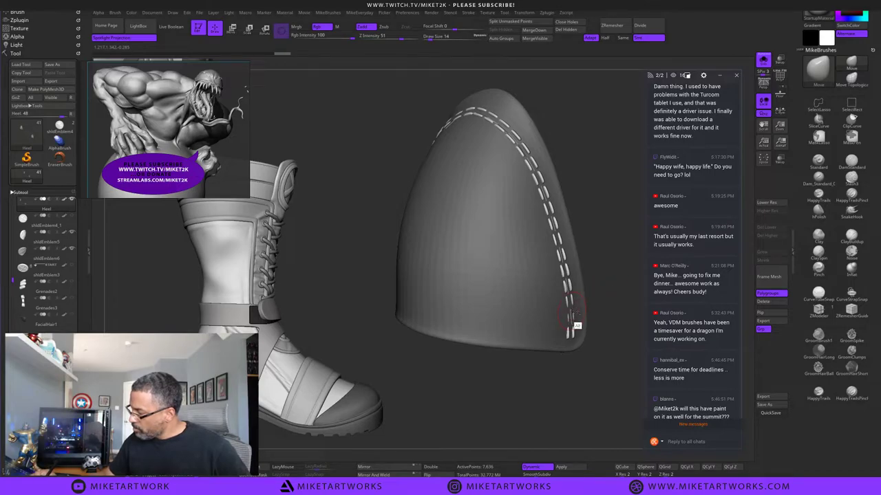
pyautogui.moveTo(573, 312)
pyautogui.keyDown('alt'); pyautogui.mouseDown()
pyautogui.moveTo(616, 358)
pyautogui.moveTo(509, 384)
pyautogui.mouseUp(); pyautogui.keyUp('alt')
pyautogui.moveTo(510, 385)
pyautogui.mouseDown()
pyautogui.moveTo(483, 358)
pyautogui.moveTo(533, 391)
pyautogui.mouseUp()
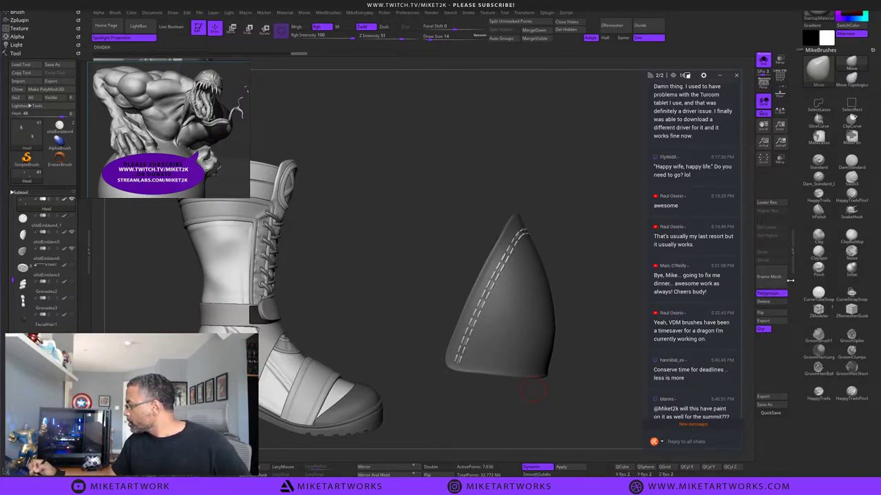
# Bring the whole boot back into view and adjust the stitches along the heel's slanted edge with the Move brush at draw size 125.
pyautogui.keyDown('alt'); pyautogui.moveTo(593, 328); pyautogui.dragTo(611, 325); pyautogui.keyUp('alt')
pyautogui.click(763, 60)
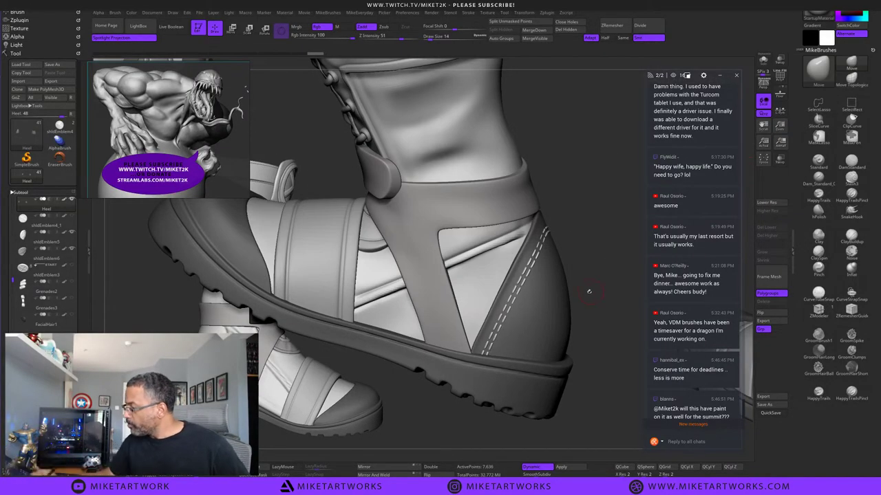
pyautogui.press('s')
pyautogui.moveTo(590, 292); pyautogui.dragTo(603, 300)
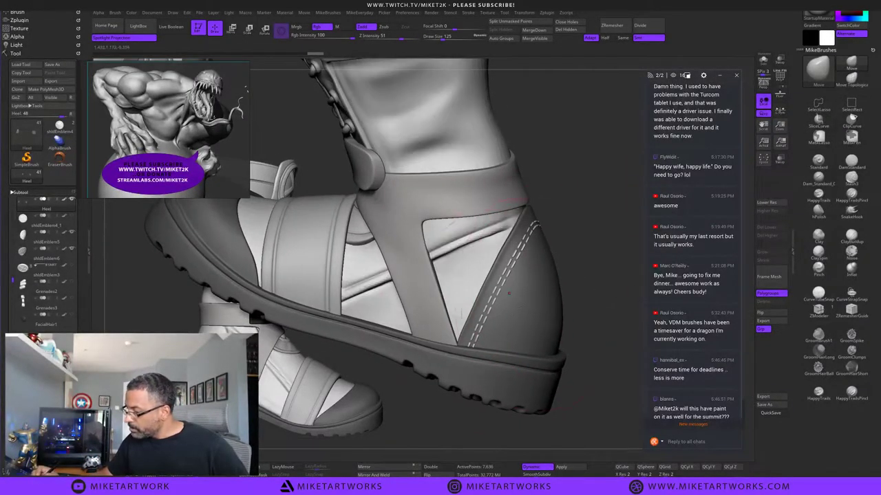
pyautogui.moveTo(483, 318); pyautogui.dragTo(478, 316)
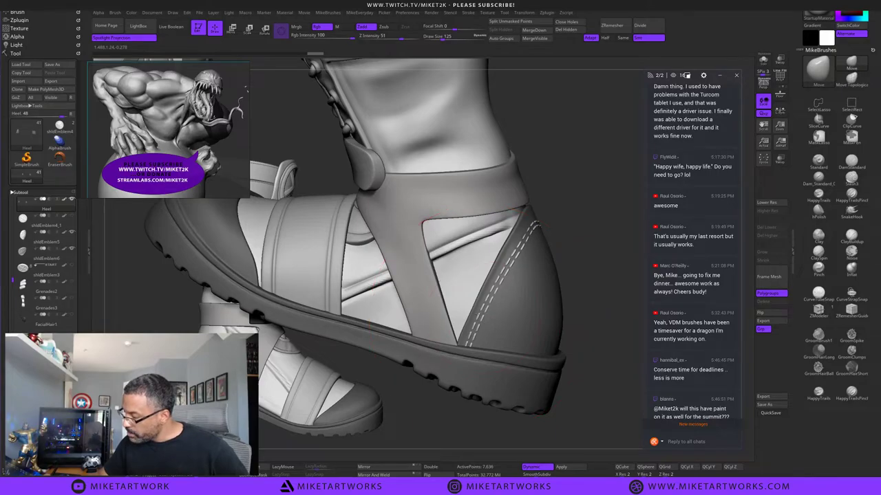
pyautogui.moveTo(592, 238); pyautogui.dragTo(528, 244)
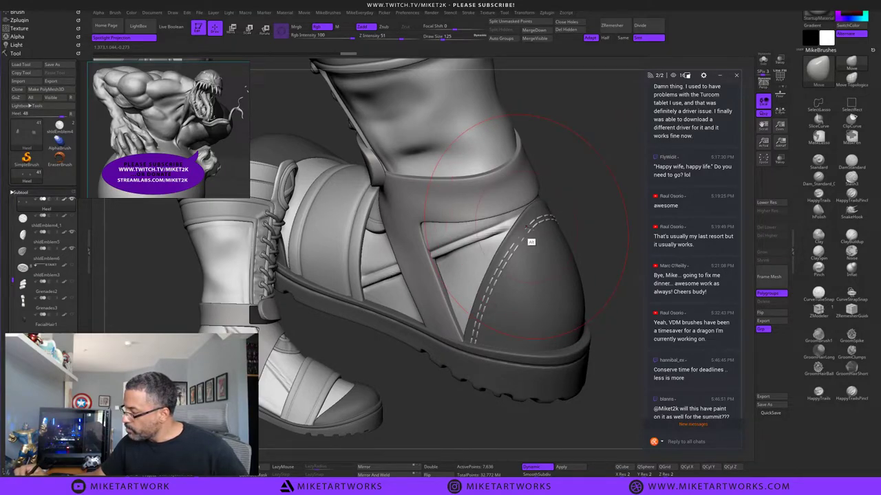
pyautogui.keyDown('alt'); pyautogui.moveTo(526, 227); pyautogui.dragTo(527, 227); pyautogui.keyUp('alt')
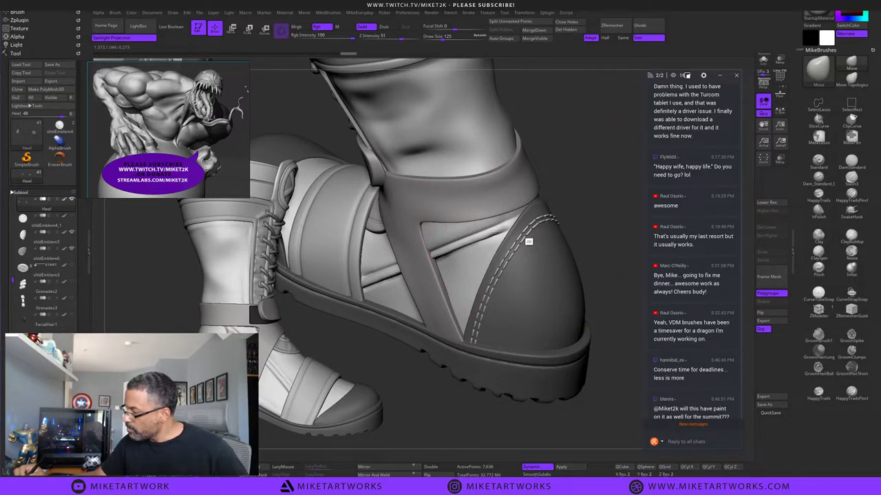
# Adjust the double stitch row along the heel's opposite edge with the Move brush.
pyautogui.moveTo(591, 200); pyautogui.dragTo(533, 219)
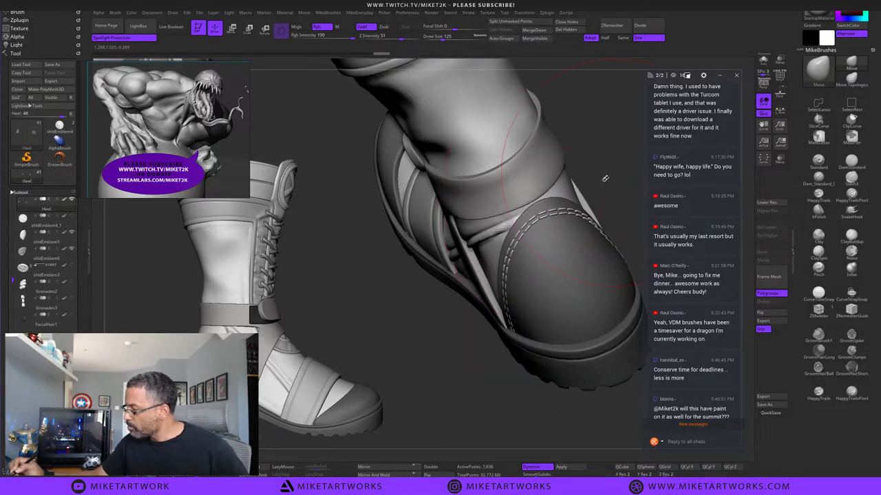
pyautogui.moveTo(603, 177); pyautogui.dragTo(598, 185)
pyautogui.moveTo(445, 438); pyautogui.dragTo(482, 362)
pyautogui.moveTo(474, 312); pyautogui.dragTo(474, 307)
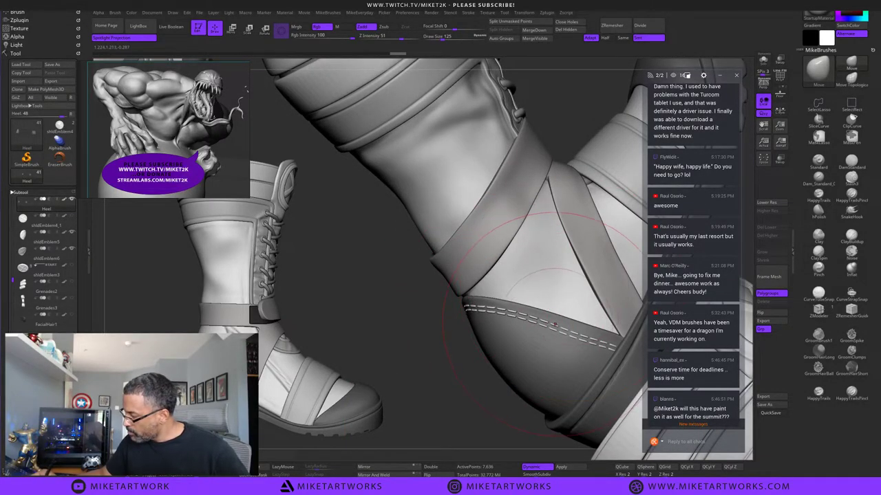
pyautogui.moveTo(541, 307); pyautogui.dragTo(552, 306)
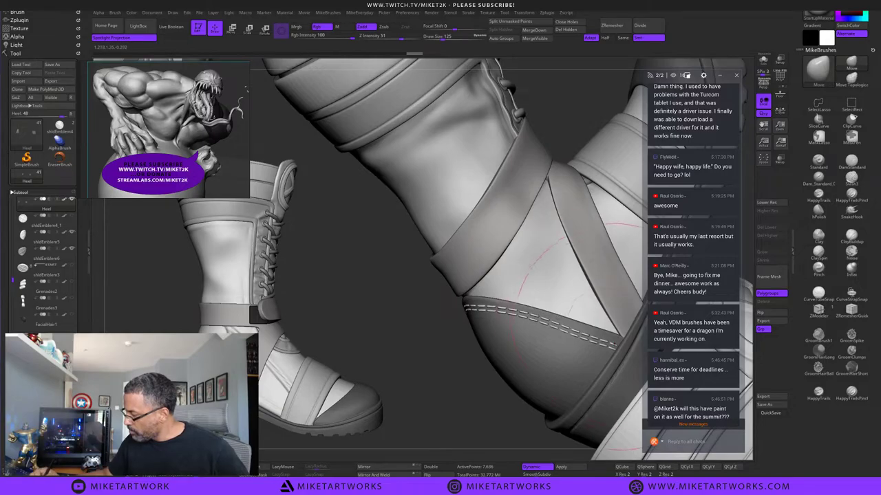
pyautogui.moveTo(597, 331); pyautogui.dragTo(597, 326)
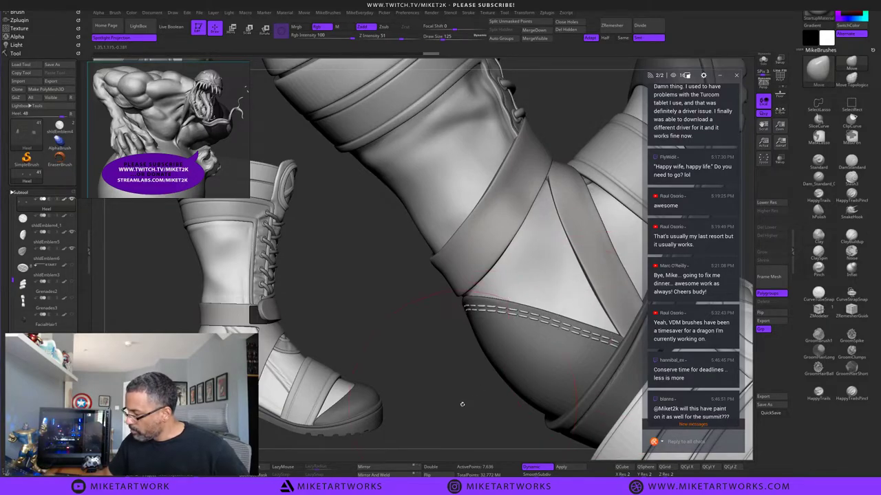
# Nudge the stitches over the heel's top curve with the Move brush and set the draw size to 70.
pyautogui.moveTo(461, 403); pyautogui.dragTo(629, 266)
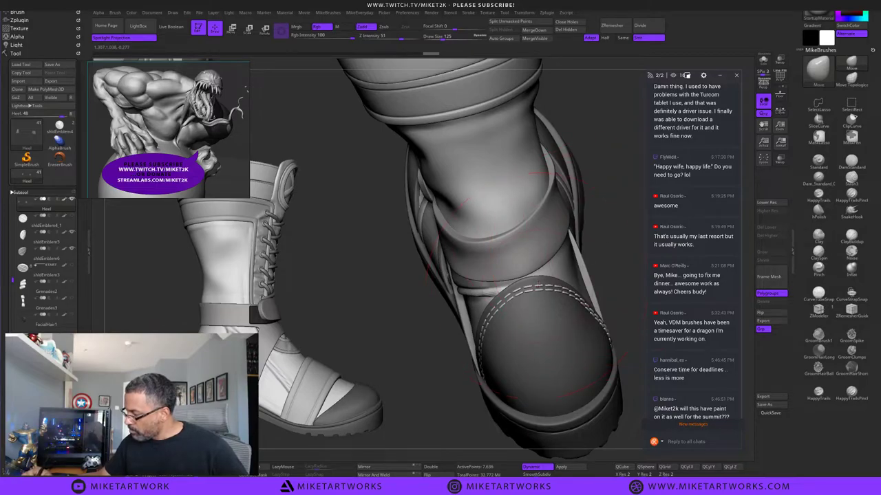
pyautogui.moveTo(538, 284); pyautogui.dragTo(538, 282)
pyautogui.press('s')
pyautogui.moveTo(623, 224); pyautogui.dragTo(617, 224)
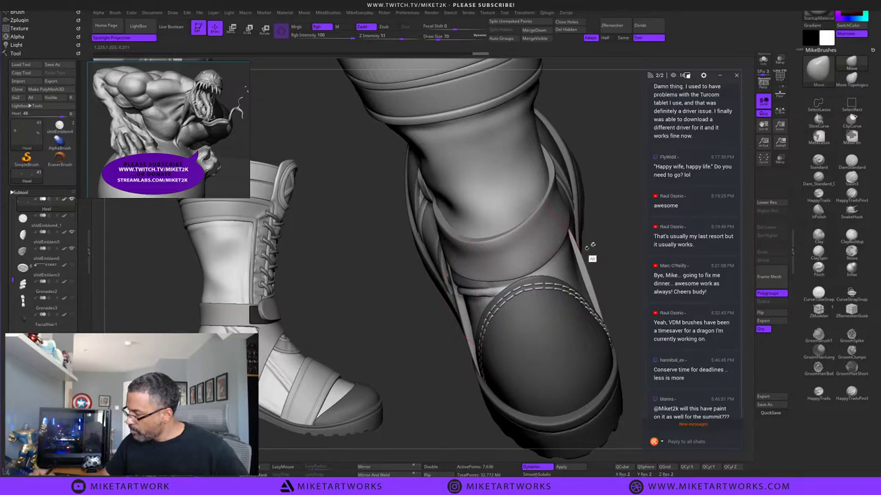
pyautogui.keyDown('alt'); pyautogui.moveTo(623, 246); pyautogui.dragTo(606, 192); pyautogui.keyUp('alt')
pyautogui.moveTo(576, 272); pyautogui.dragTo(556, 249)
pyautogui.moveTo(614, 237); pyautogui.dragTo(597, 245)
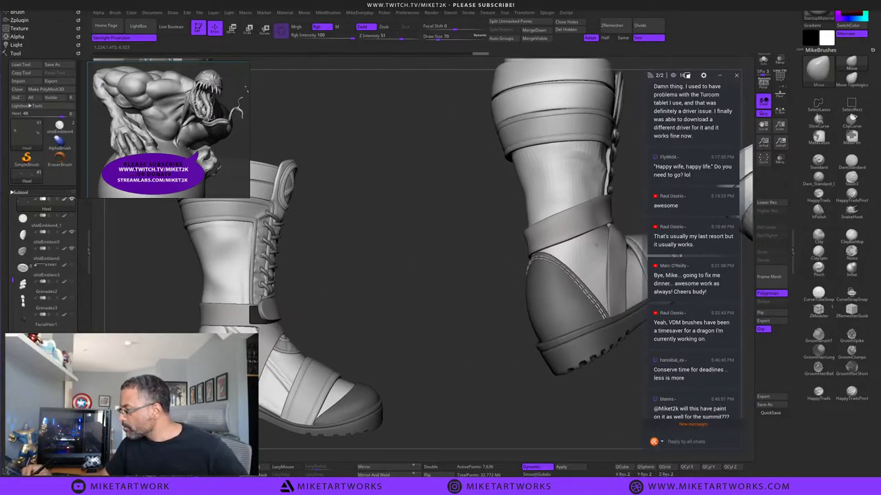
pyautogui.moveTo(597, 245); pyautogui.dragTo(583, 255, button='right')
pyautogui.moveTo(630, 194); pyautogui.dragTo(621, 197)
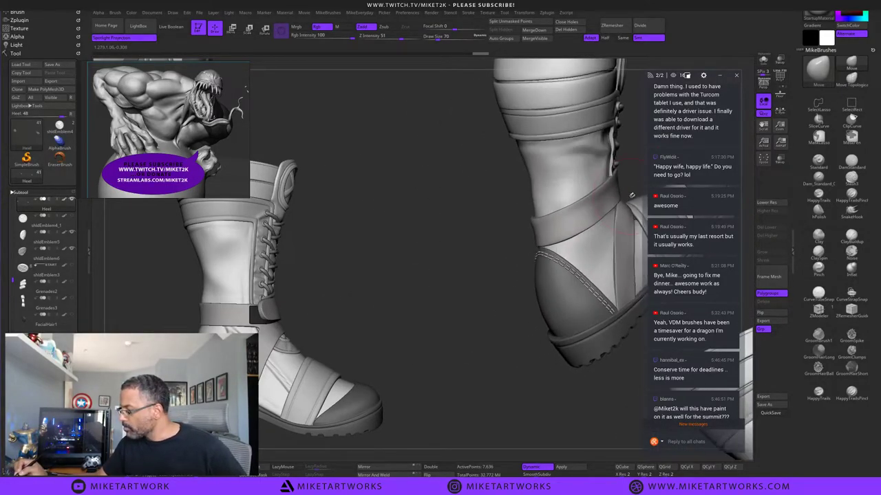
pyautogui.keyDown('alt'); pyautogui.moveTo(546, 366); pyautogui.dragTo(477, 390); pyautogui.keyUp('alt')
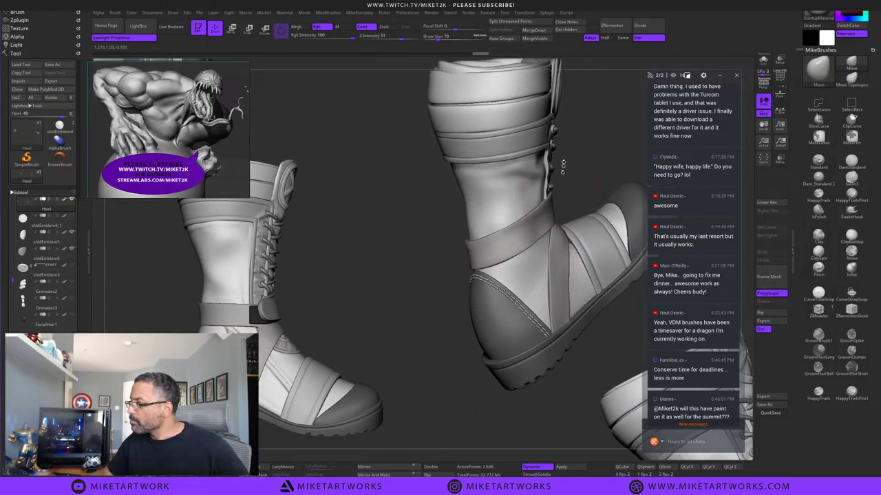
pyautogui.keyDown('ctrl'); pyautogui.click(602, 120); pyautogui.keyUp('ctrl')
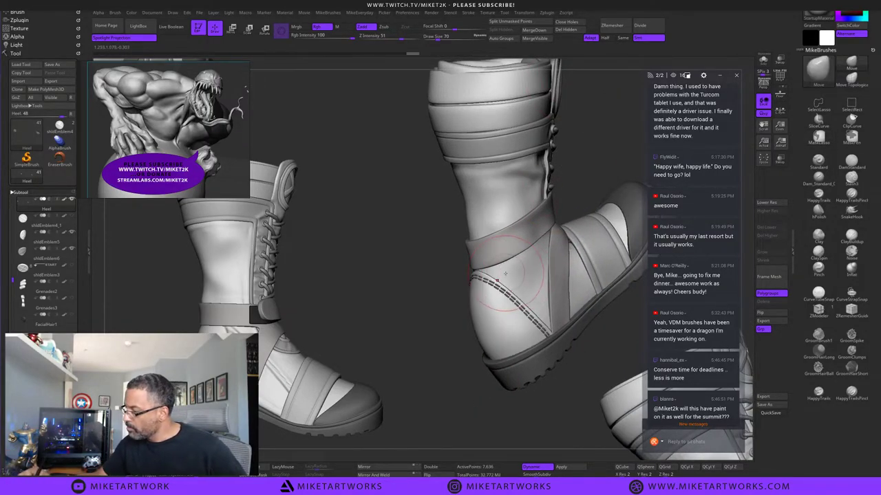
pyautogui.hotkey('ctrl', 'z')
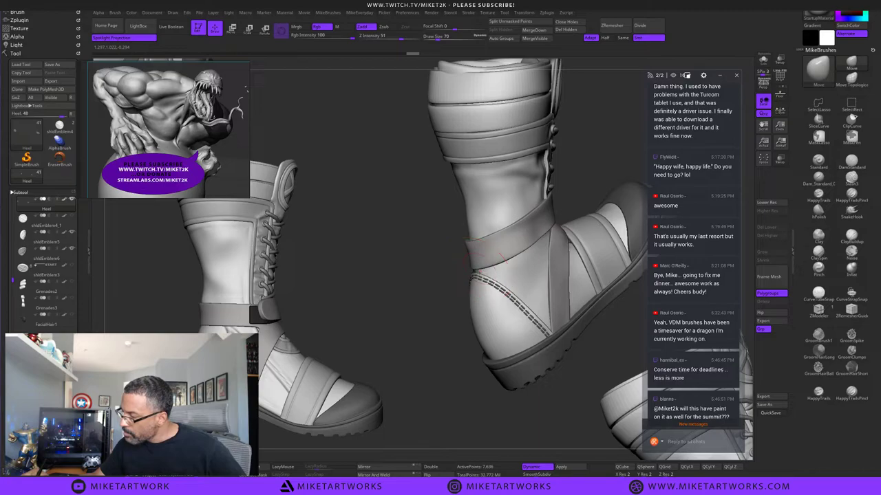
pyautogui.keyDown('ctrl'); pyautogui.click(555, 404); pyautogui.keyUp('ctrl')
# Adjust the height of the stitches near the lower end of the heel's side edge with the Move brush at draw size 70.
pyautogui.moveTo(533, 424); pyautogui.dragTo(593, 308)
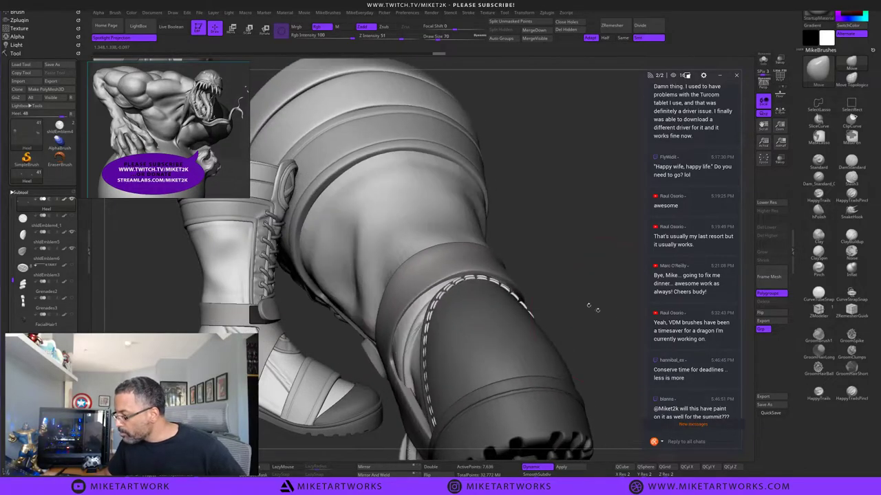
pyautogui.moveTo(534, 232); pyautogui.dragTo(457, 284)
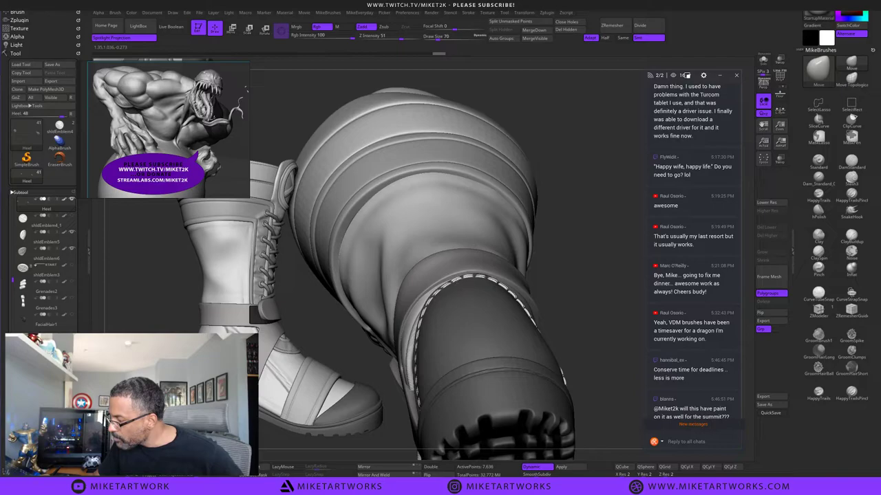
pyautogui.moveTo(593, 269)
pyautogui.mouseDown()
pyautogui.moveTo(576, 304)
pyautogui.moveTo(590, 307)
pyautogui.moveTo(596, 289)
pyautogui.mouseUp()
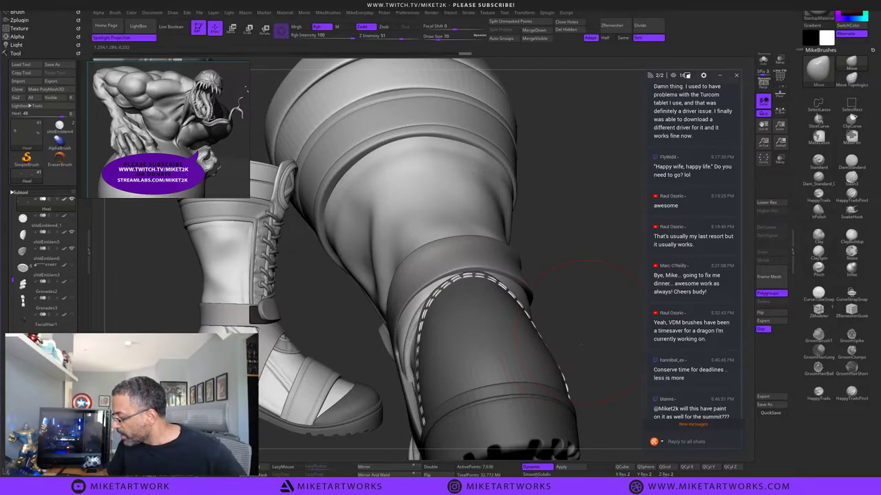
pyautogui.moveTo(580, 344)
pyautogui.mouseDown()
pyautogui.moveTo(595, 321)
pyautogui.moveTo(585, 317)
pyautogui.moveTo(607, 245)
pyautogui.moveTo(614, 236)
pyautogui.moveTo(622, 244)
pyautogui.moveTo(587, 259)
pyautogui.mouseUp()
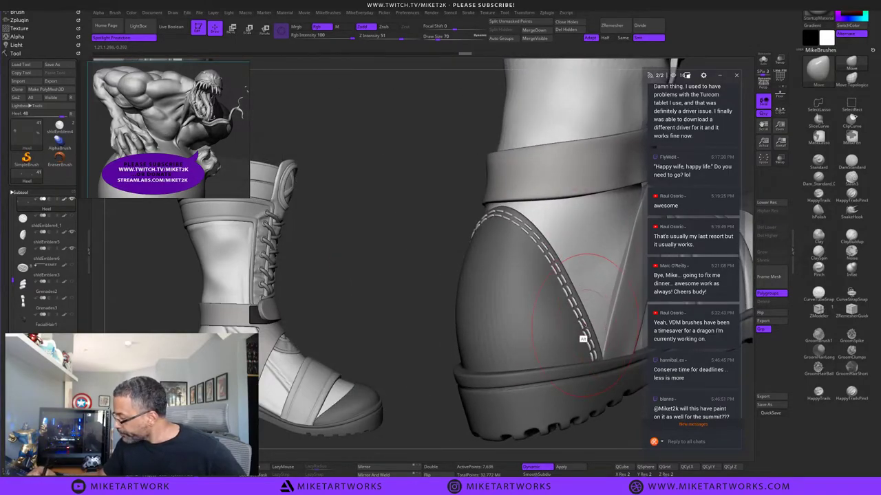
pyautogui.keyDown('alt'); pyautogui.moveTo(584, 325); pyautogui.dragTo(579, 322); pyautogui.keyUp('alt')
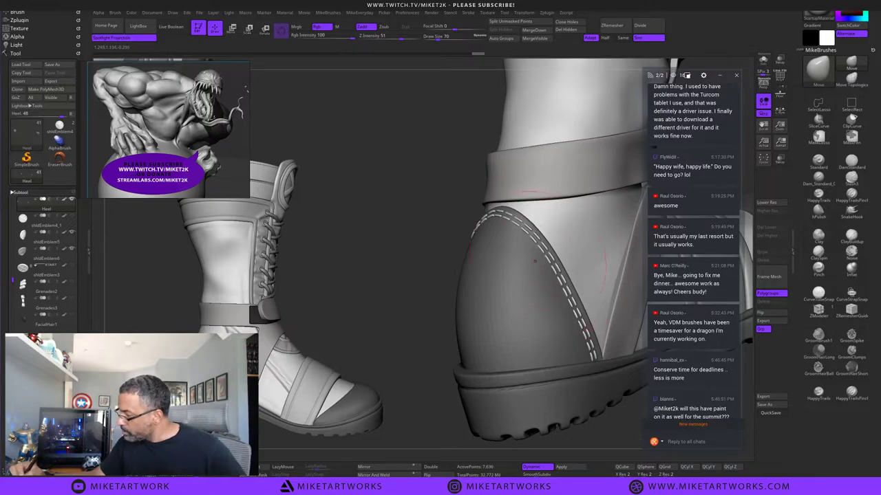
pyautogui.moveTo(613, 446)
pyautogui.keyDown('alt'); pyautogui.mouseDown()
pyautogui.moveTo(589, 397)
pyautogui.moveTo(606, 392)
pyautogui.moveTo(546, 369)
pyautogui.mouseUp(); pyautogui.keyUp('alt')
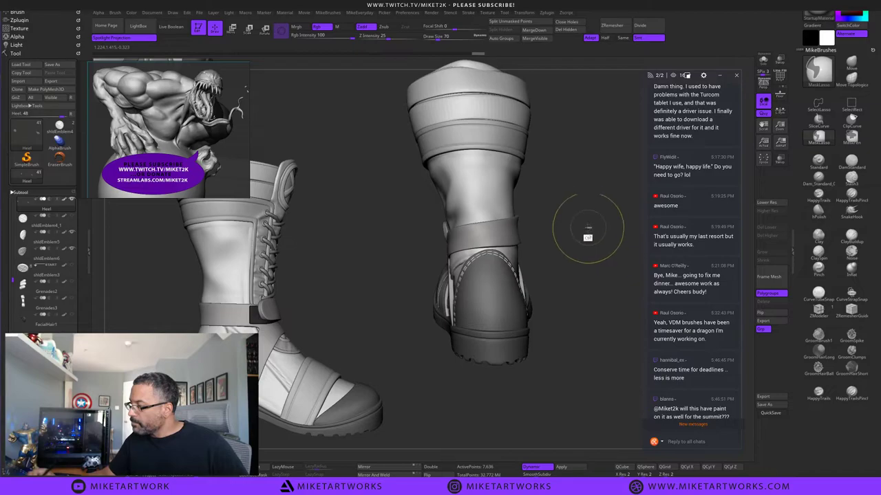
# Invert the mask on the heel subtool and isolate it from the rest of the boots.
pyautogui.keyDown('ctrl'); pyautogui.click(597, 128); pyautogui.keyUp('ctrl')
pyautogui.moveTo(580, 325); pyautogui.dragTo(571, 354)
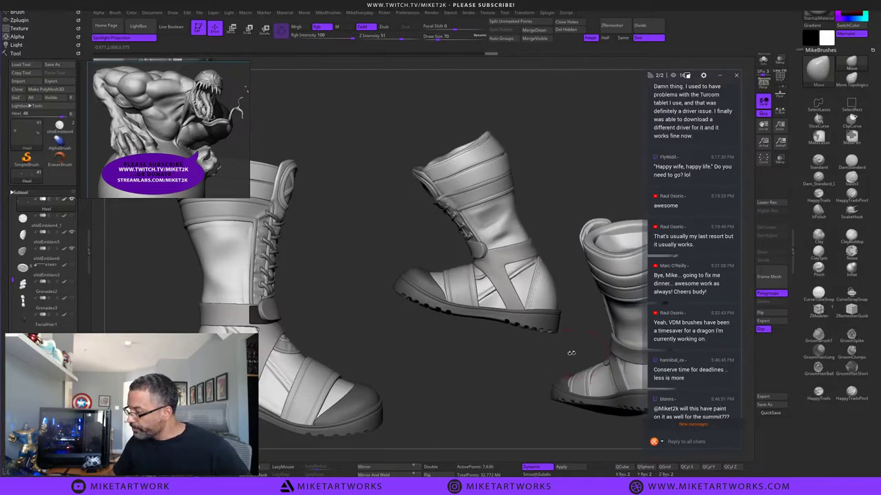
pyautogui.moveTo(517, 398); pyautogui.dragTo(529, 381)
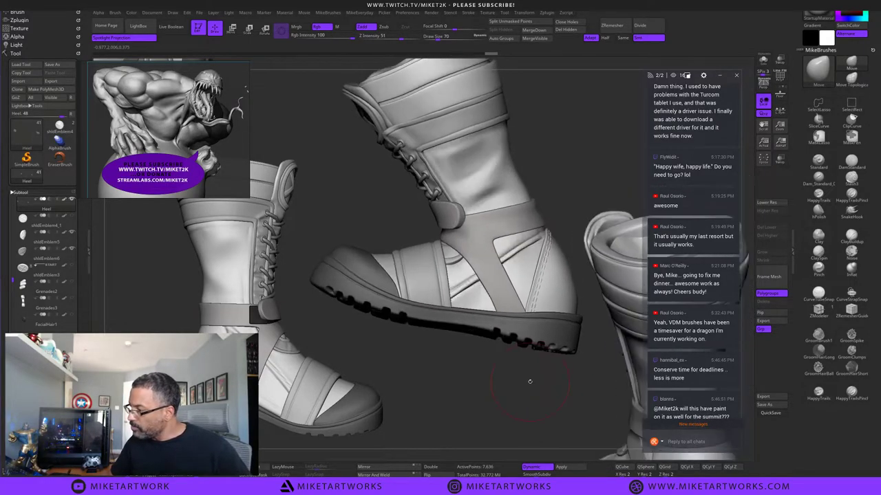
pyautogui.moveTo(557, 145)
pyautogui.mouseDown()
pyautogui.moveTo(564, 151)
pyautogui.moveTo(572, 139)
pyautogui.mouseUp()
pyautogui.keyDown('alt'); pyautogui.moveTo(576, 211); pyautogui.dragTo(467, 104); pyautogui.keyUp('alt')
pyautogui.moveTo(582, 324); pyautogui.dragTo(597, 379)
pyautogui.moveTo(597, 337)
pyautogui.mouseDown()
pyautogui.moveTo(611, 310)
pyautogui.moveTo(650, 318)
pyautogui.moveTo(631, 313)
pyautogui.moveTo(584, 330)
pyautogui.moveTo(596, 322)
pyautogui.moveTo(600, 297)
pyautogui.mouseUp()
pyautogui.click(763, 60)
# Choose the IMMMasterStitches brush, try a double stitch row at draw size 21 across the unstitched heel piece, and undo it.
pyautogui.press('s')
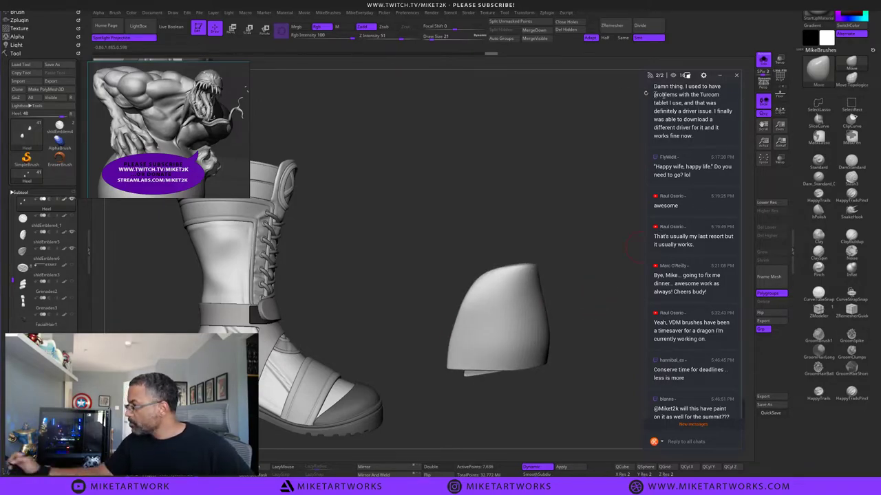
pyautogui.click(28, 12)
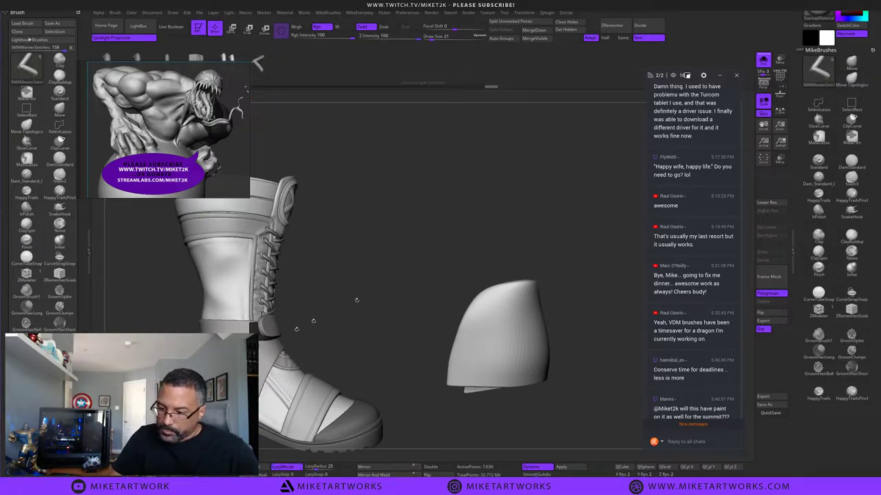
pyautogui.moveTo(558, 266)
pyautogui.mouseDown()
pyautogui.moveTo(590, 264)
pyautogui.moveTo(579, 260)
pyautogui.mouseUp()
pyautogui.moveTo(525, 291); pyautogui.dragTo(467, 369)
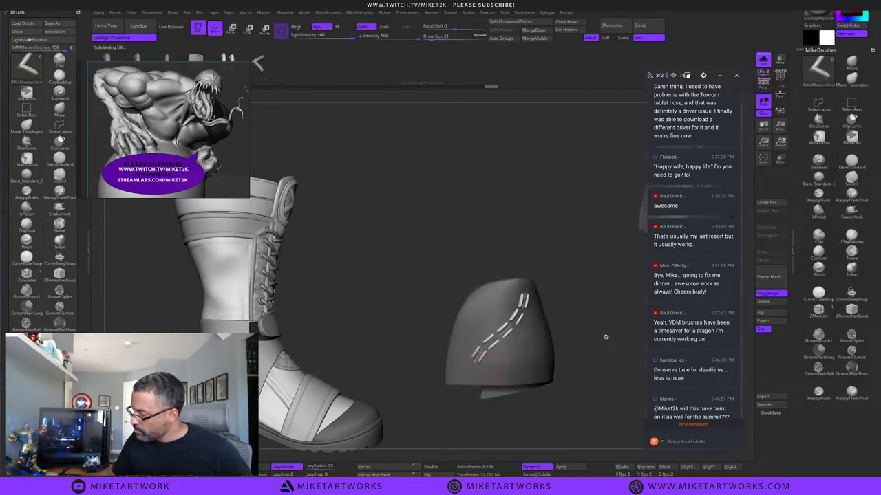
pyautogui.hotkey('ctrl', 'z')
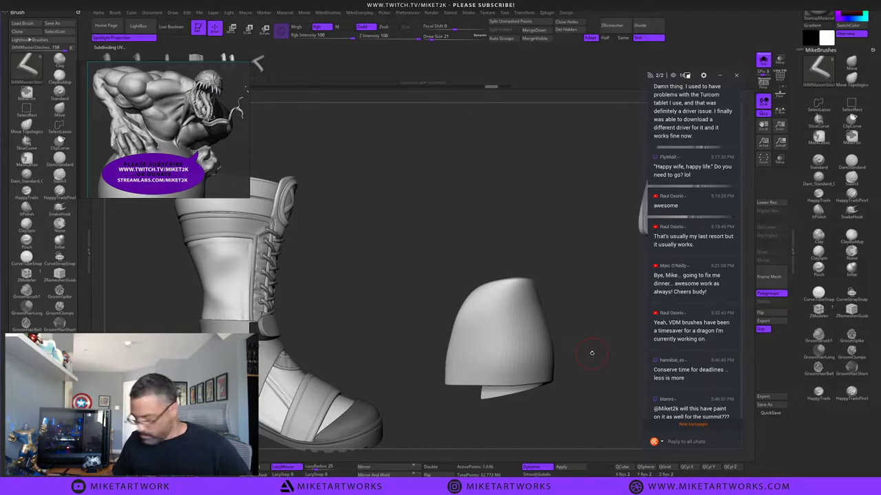
# Reduce the stitch brush's draw size to 11, try a row down the unstitched heel piece, and undo it.
pyautogui.press('s')
pyautogui.press('Return')
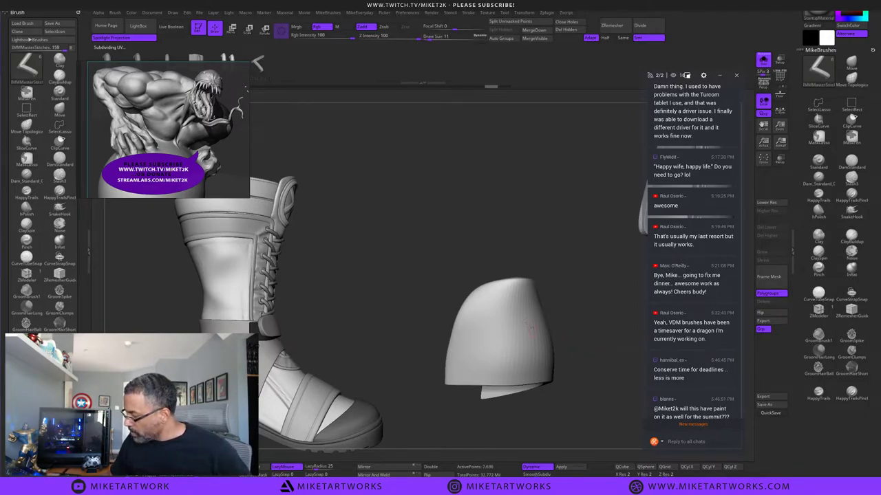
pyautogui.moveTo(510, 306); pyautogui.dragTo(489, 372)
pyautogui.hotkey('ctrl', 'z')
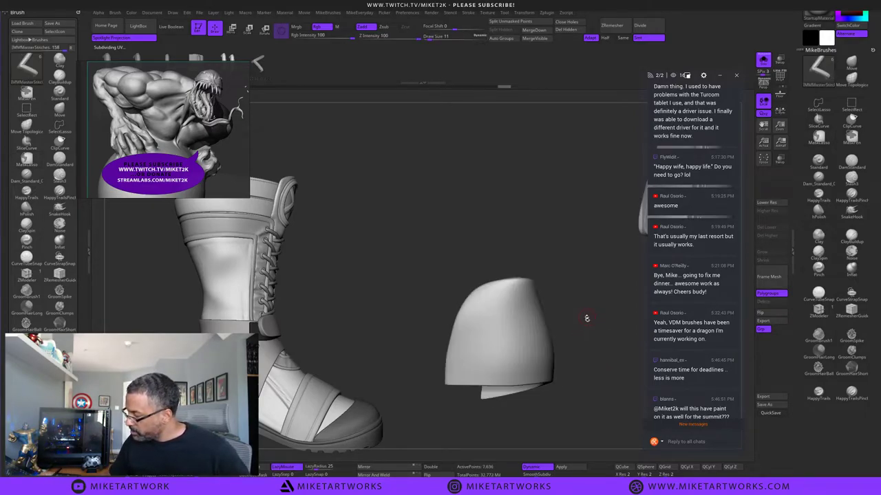
# Lay a double stitch row beside the existing row on the stitched heel piece, undoing the first attempt and redrawing it.
pyautogui.moveTo(586, 319); pyautogui.dragTo(412, 312)
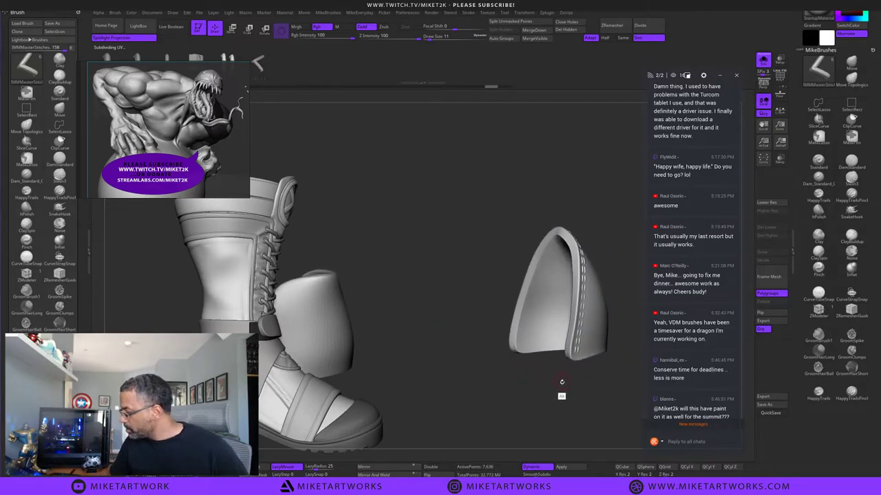
pyautogui.moveTo(561, 383)
pyautogui.mouseDown()
pyautogui.moveTo(545, 388)
pyautogui.moveTo(570, 367)
pyautogui.moveTo(558, 372)
pyautogui.mouseUp()
pyautogui.moveTo(464, 376); pyautogui.dragTo(465, 377)
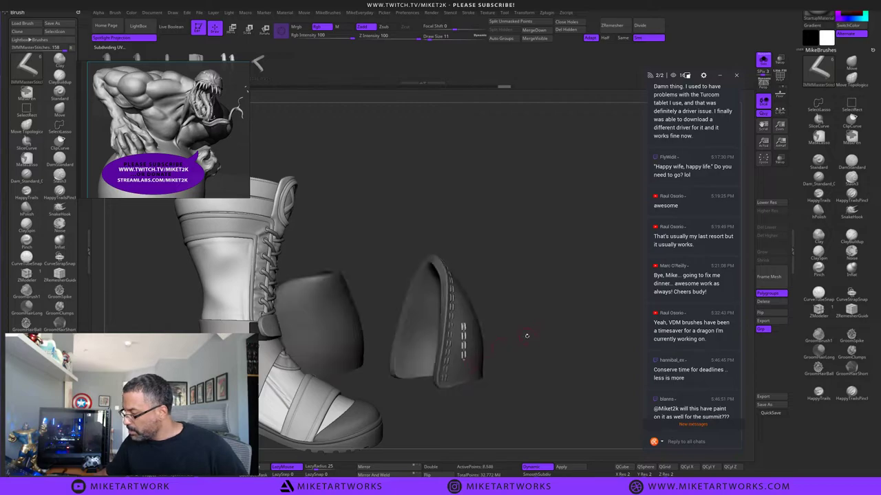
pyautogui.hotkey('ctrl', 'z')
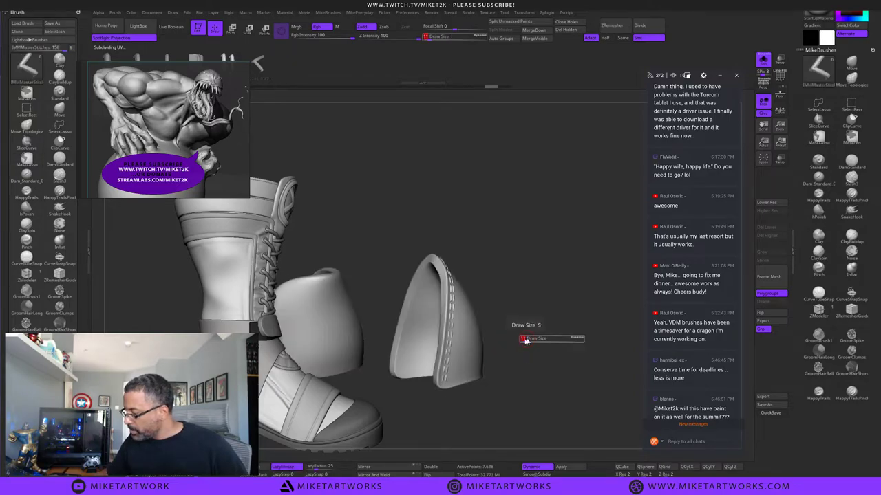
pyautogui.moveTo(460, 378); pyautogui.dragTo(462, 382)
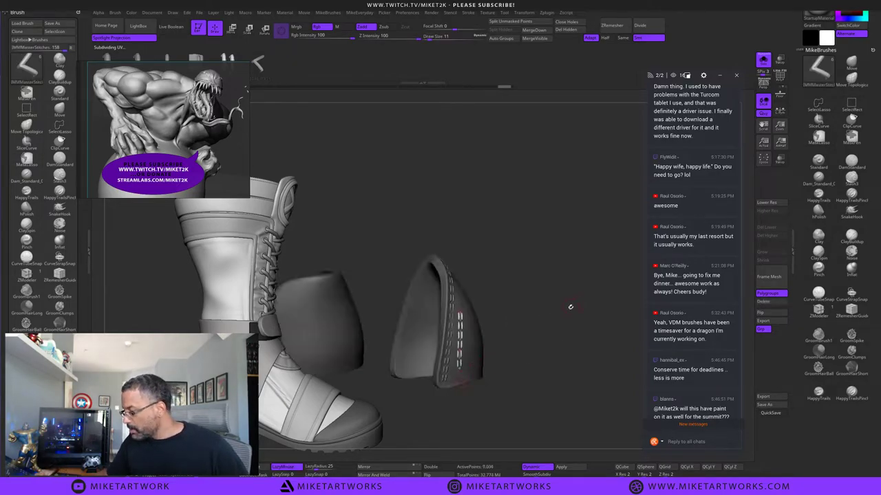
pyautogui.moveTo(567, 309); pyautogui.dragTo(553, 315)
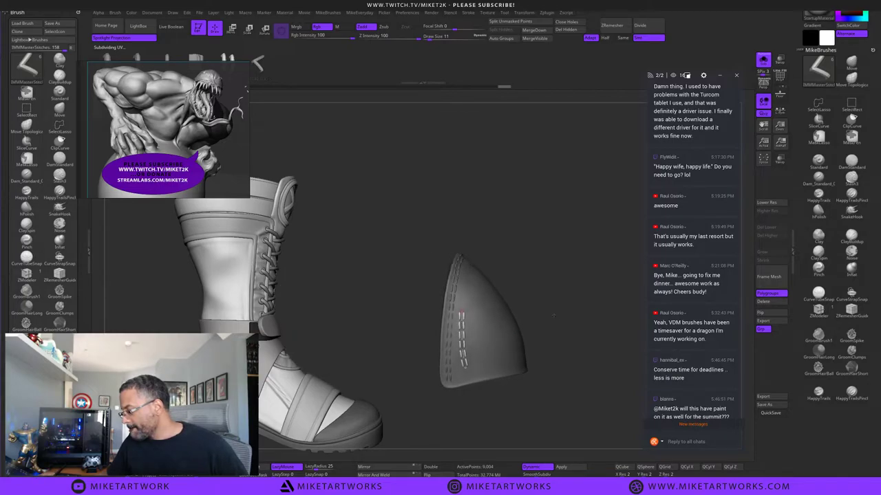
# Undo the last stitch row, reduce the draw size to 9, try a row down the stitched heel piece, and undo it.
pyautogui.hotkey('ctrl', 'z')
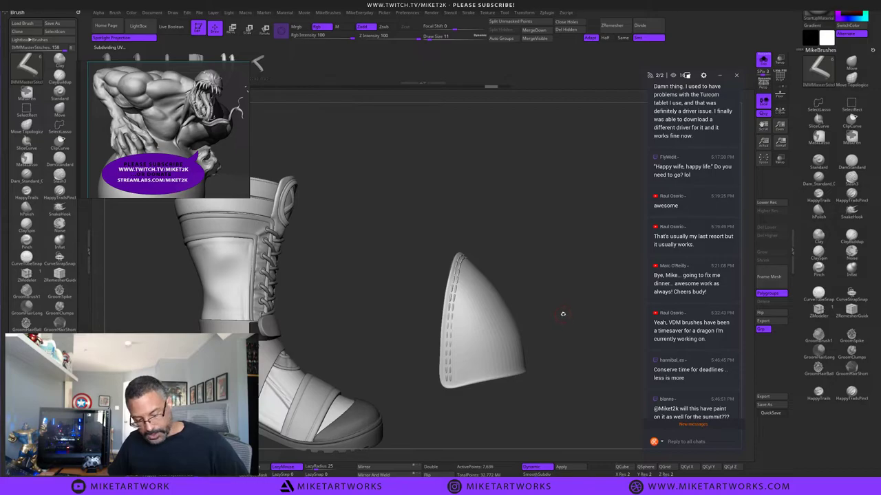
pyautogui.press('b')
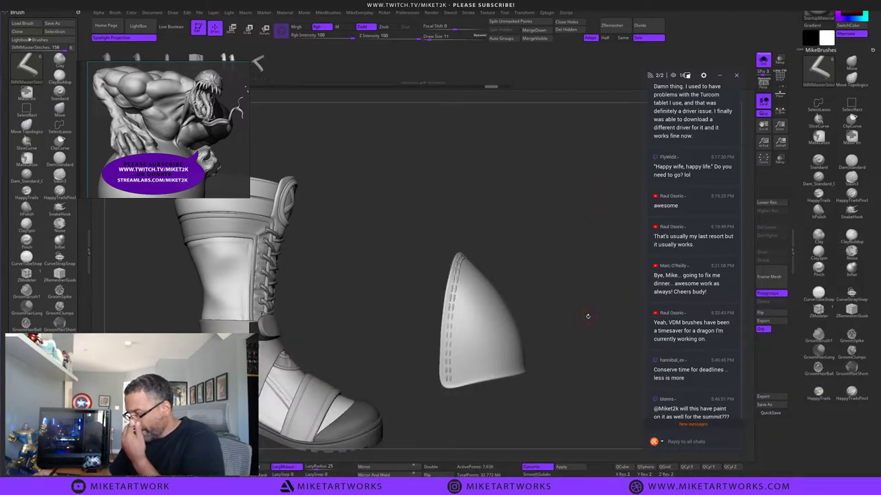
pyautogui.press('s')
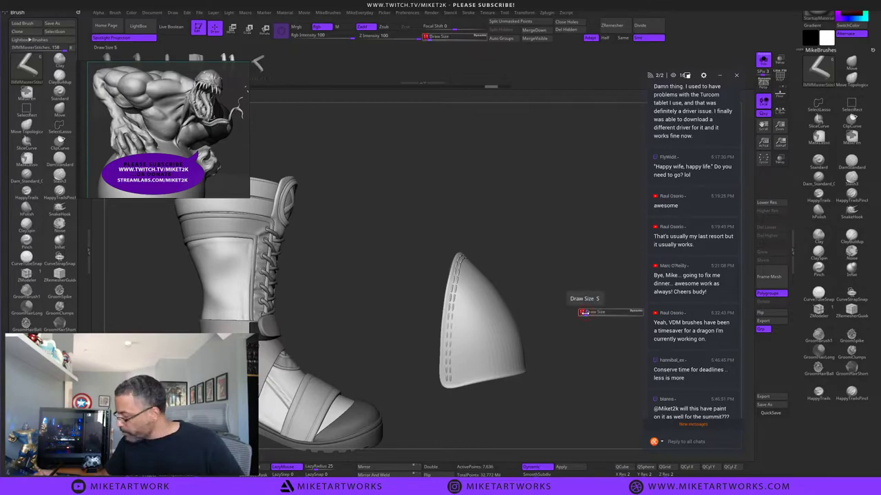
pyautogui.moveTo(583, 314); pyautogui.dragTo(584, 314)
pyautogui.moveTo(473, 281); pyautogui.dragTo(480, 376)
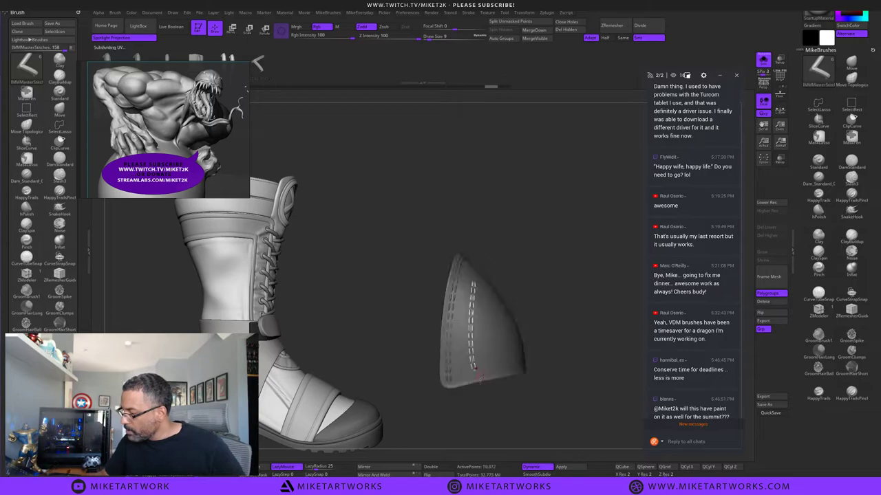
pyautogui.hotkey('ctrl', 'z')
# Lay a double stitch row along the curved edge of the unstitched heel piece.
pyautogui.keyDown('alt'); pyautogui.moveTo(454, 421); pyautogui.dragTo(532, 328); pyautogui.keyUp('alt')
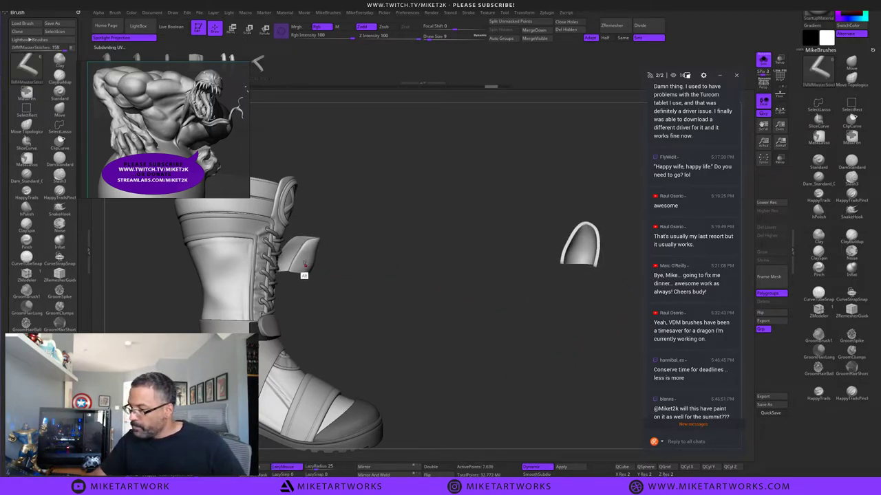
pyautogui.moveTo(385, 302); pyautogui.dragTo(585, 344)
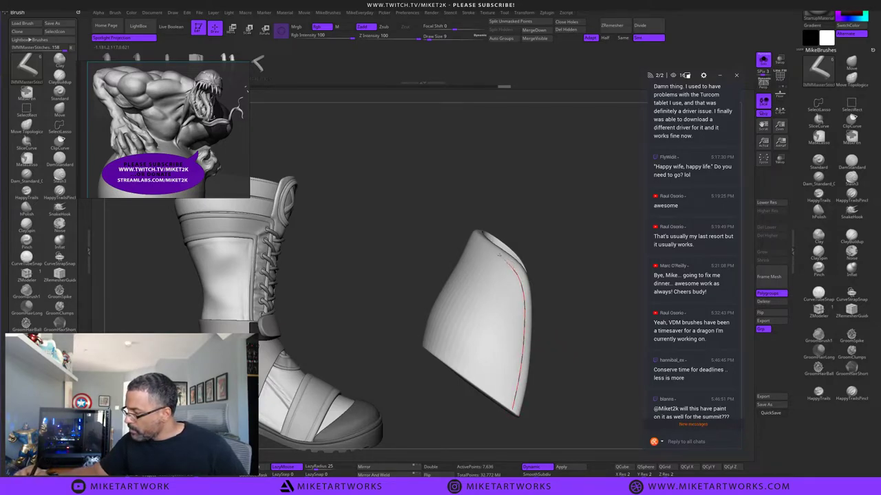
pyautogui.moveTo(464, 232); pyautogui.dragTo(463, 232)
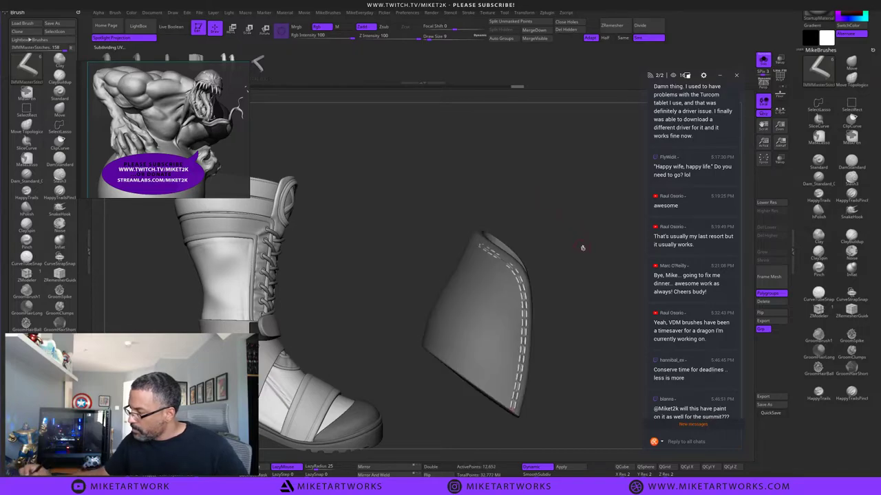
# Continue the double stitching along the remaining curved edge of the same heel piece.
pyautogui.moveTo(582, 248)
pyautogui.mouseDown()
pyautogui.moveTo(616, 313)
pyautogui.moveTo(609, 298)
pyautogui.mouseUp()
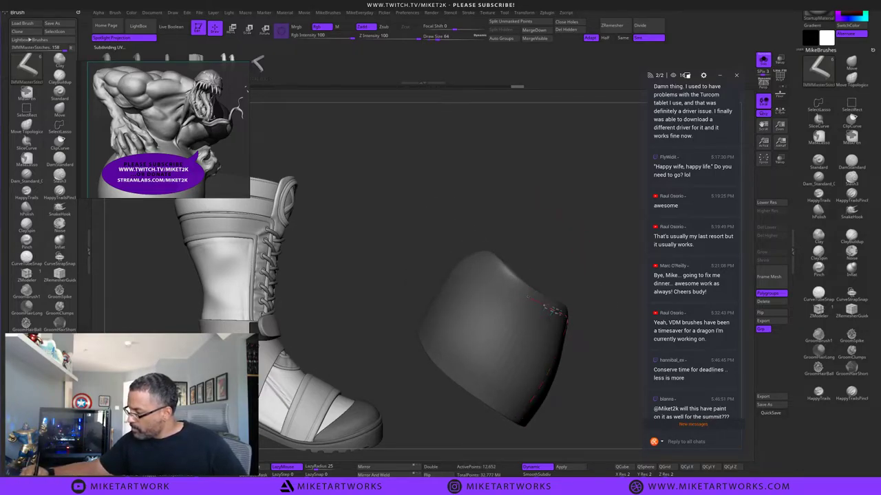
pyautogui.click(488, 259)
pyautogui.moveTo(573, 276)
pyautogui.mouseDown()
pyautogui.moveTo(578, 258)
pyautogui.moveTo(595, 265)
pyautogui.moveTo(592, 332)
pyautogui.mouseUp()
pyautogui.moveTo(397, 363); pyautogui.dragTo(524, 283)
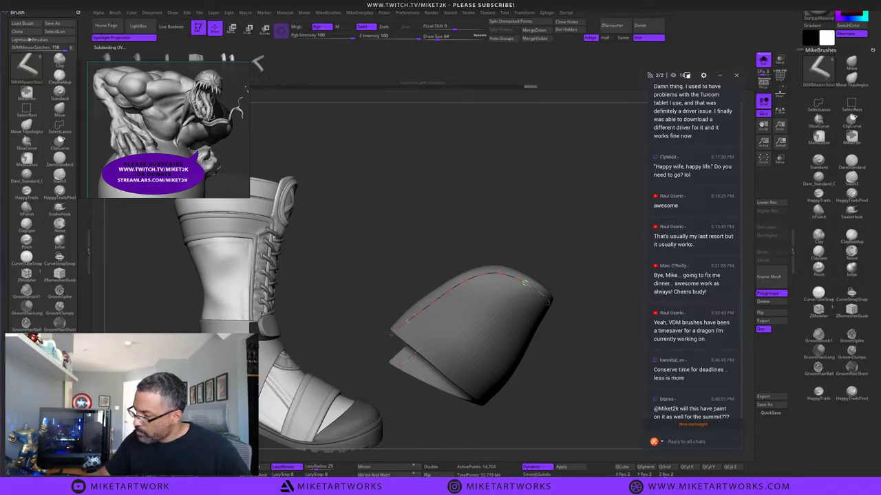
pyautogui.moveTo(602, 377); pyautogui.dragTo(655, 331)
pyautogui.keyDown('alt'); pyautogui.moveTo(623, 297); pyautogui.dragTo(603, 275); pyautogui.keyUp('alt')
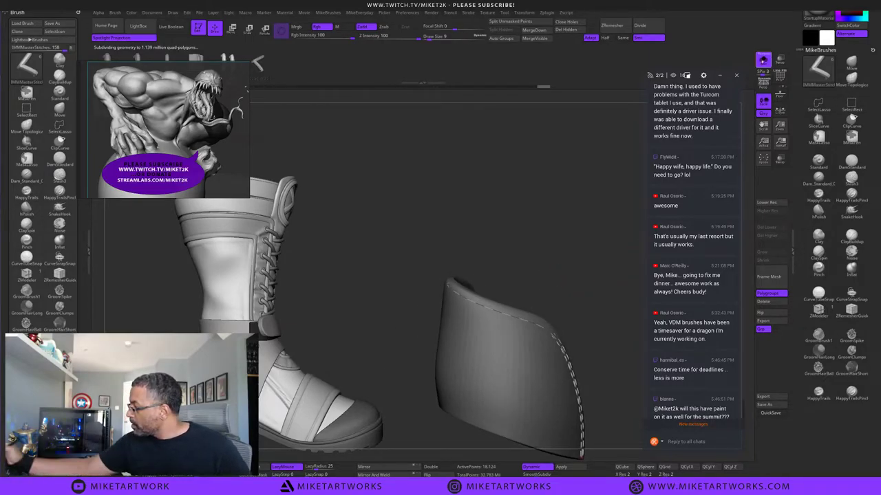
# Show the whole boot again and delete the leftover stitch curve from the heel piece.
pyautogui.click(762, 61)
pyautogui.moveTo(613, 184); pyautogui.dragTo(583, 297)
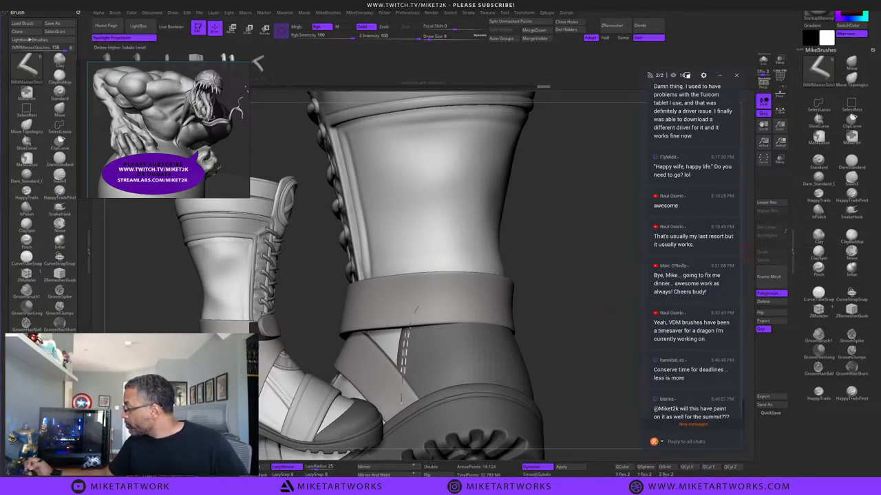
pyautogui.click(777, 302)
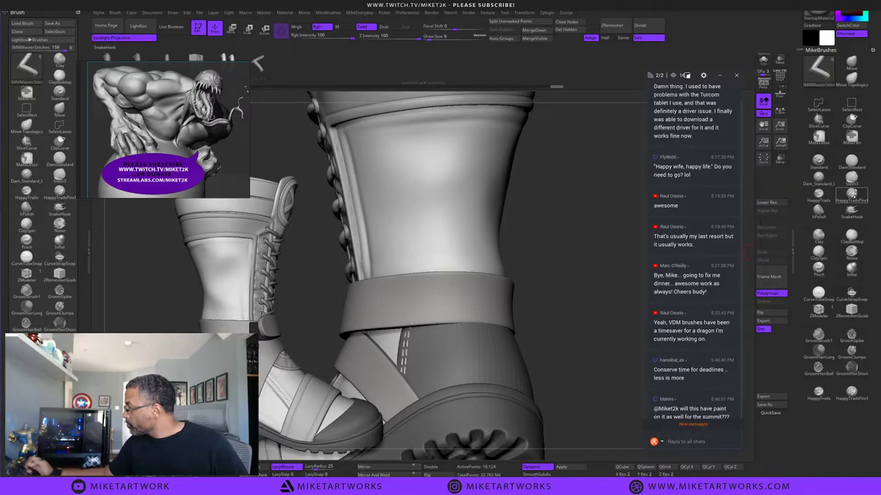
# Switch to the Move brush at draw size 34 and isolate the heel subtool again.
pyautogui.click(851, 63)
pyautogui.press('s')
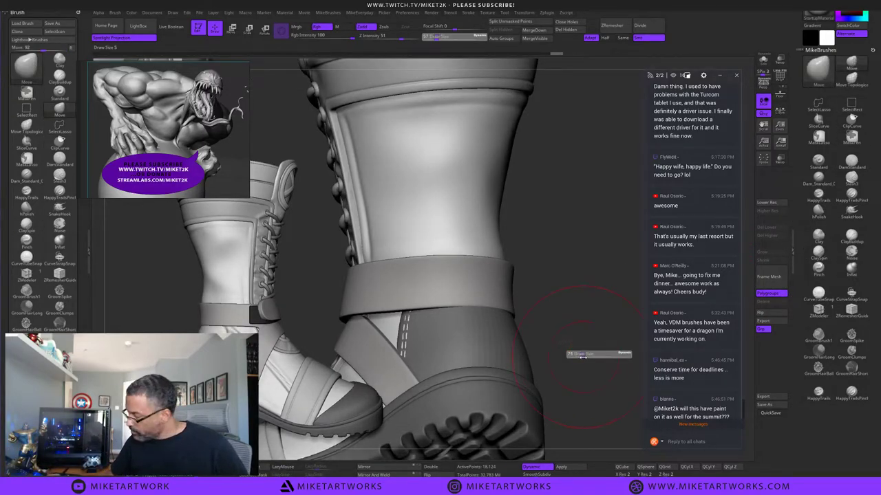
pyautogui.moveTo(579, 357); pyautogui.dragTo(576, 357)
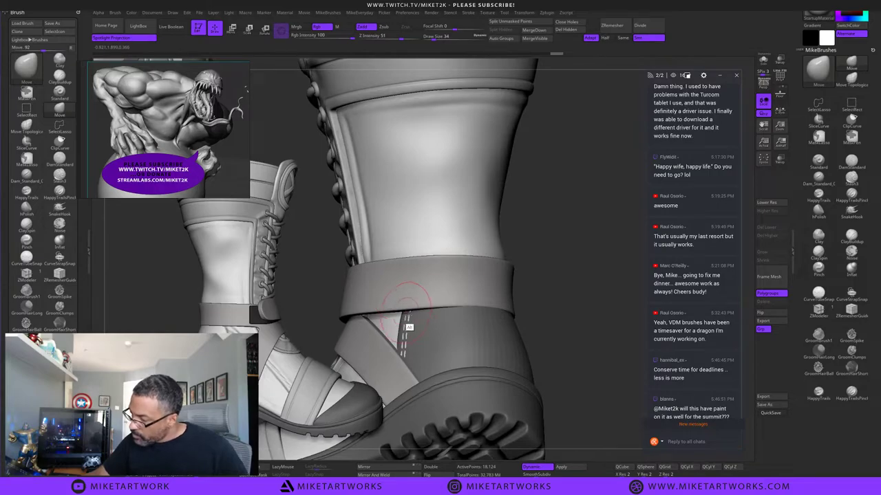
pyautogui.hotkey('ctrl', 'd')
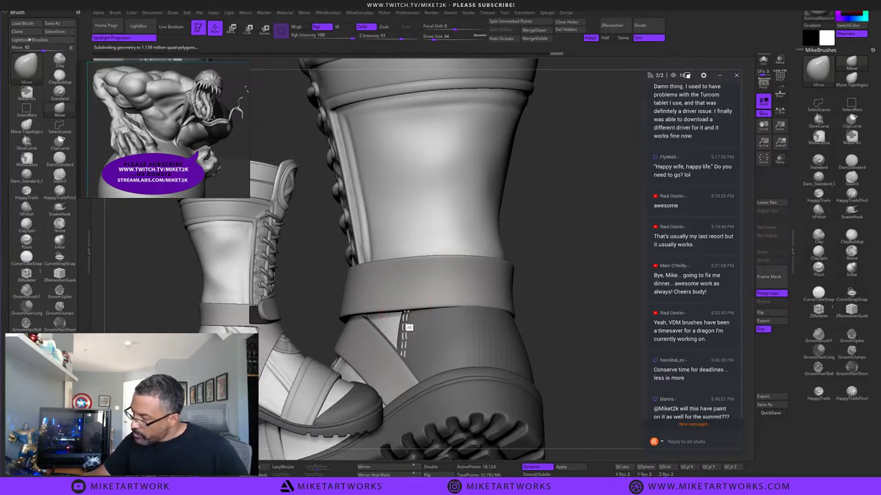
pyautogui.click(762, 60)
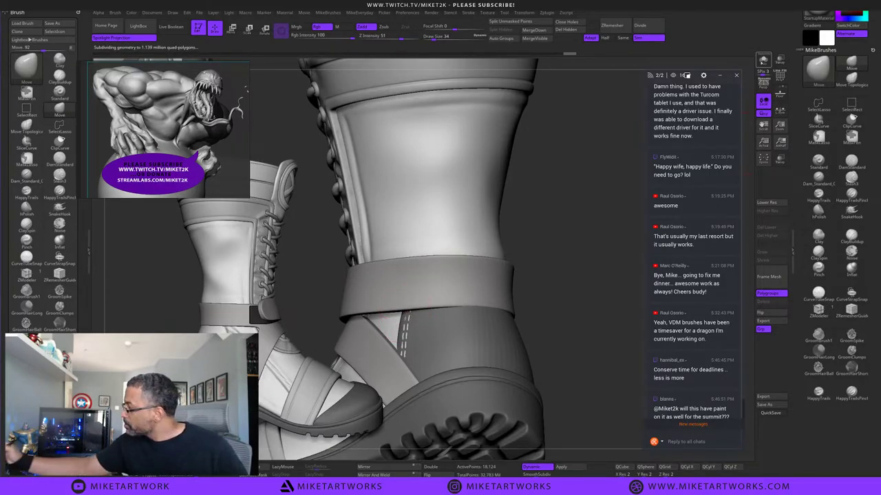
# Try raising the stitches at the row's upper end out of the heel surface, and undo it.
pyautogui.moveTo(558, 313); pyautogui.dragTo(526, 346)
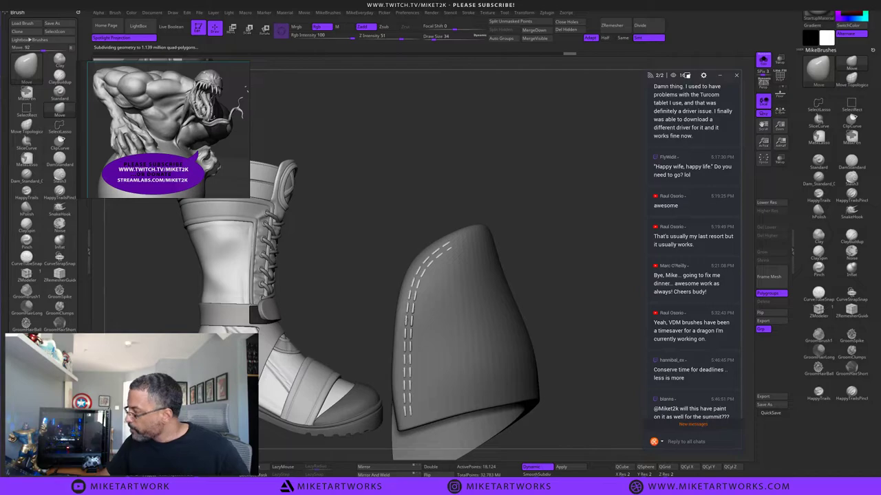
pyautogui.moveTo(613, 330); pyautogui.dragTo(675, 342)
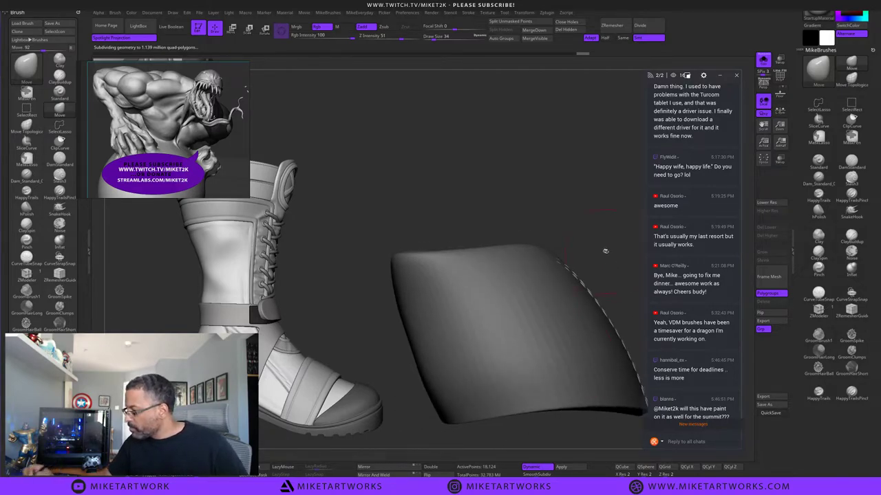
pyautogui.moveTo(605, 251); pyautogui.dragTo(591, 259)
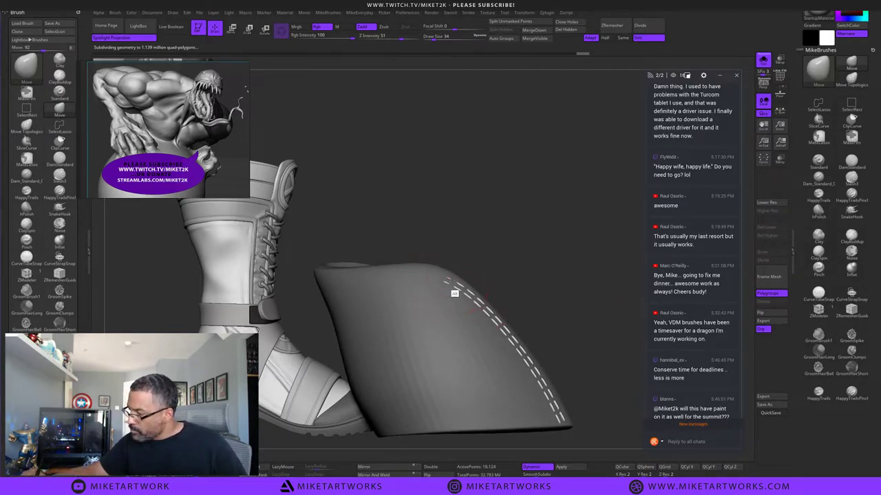
pyautogui.keyDown('alt'); pyautogui.moveTo(454, 293); pyautogui.dragTo(439, 293); pyautogui.keyUp('alt')
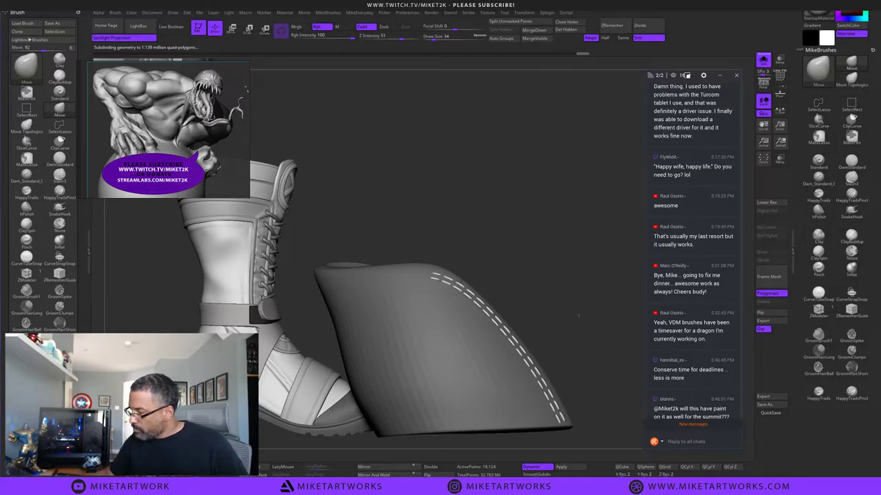
pyautogui.moveTo(620, 315)
pyautogui.mouseDown()
pyautogui.moveTo(609, 316)
pyautogui.moveTo(633, 319)
pyautogui.mouseUp()
pyautogui.hotkey('ctrl', 'z')
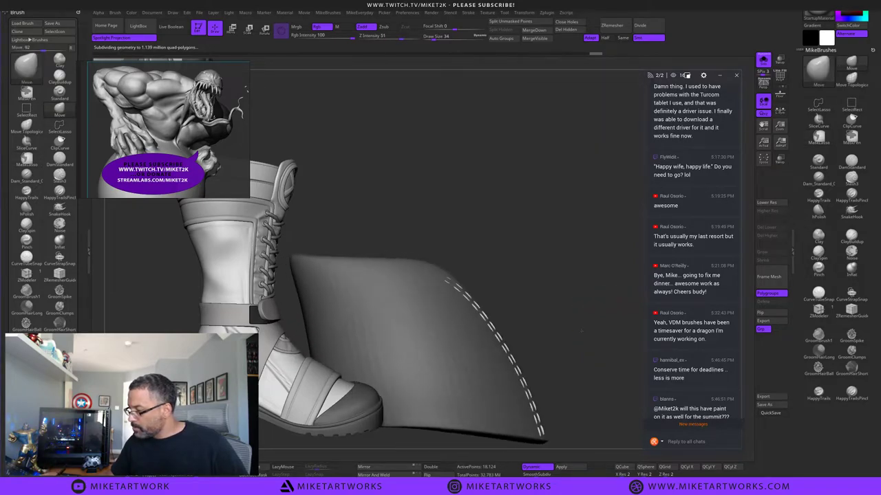
pyautogui.hotkey('ctrl', 'z')
# Adjust the depth of the row's upper stitches with the Move brush and check them against the full boot.
pyautogui.moveTo(513, 298)
pyautogui.mouseDown()
pyautogui.moveTo(523, 242)
pyautogui.moveTo(535, 246)
pyautogui.mouseUp()
pyautogui.press('ctrl')
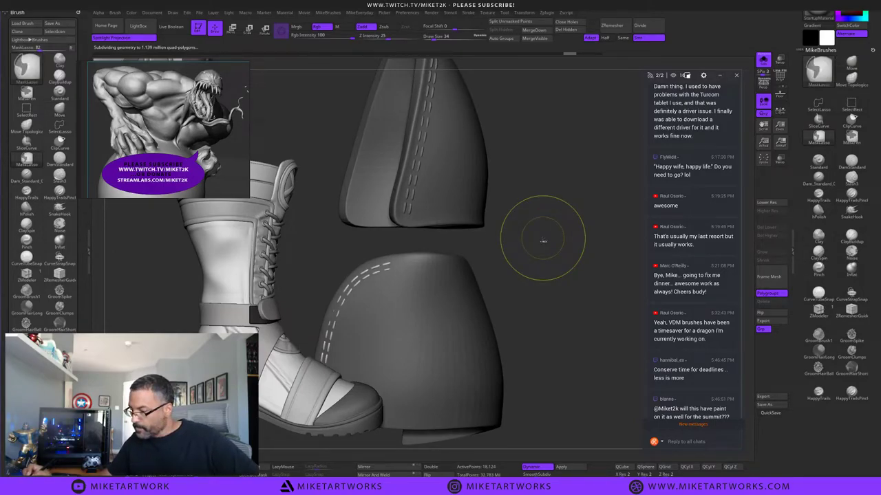
pyautogui.click(559, 55)
pyautogui.moveTo(519, 217); pyautogui.dragTo(538, 227)
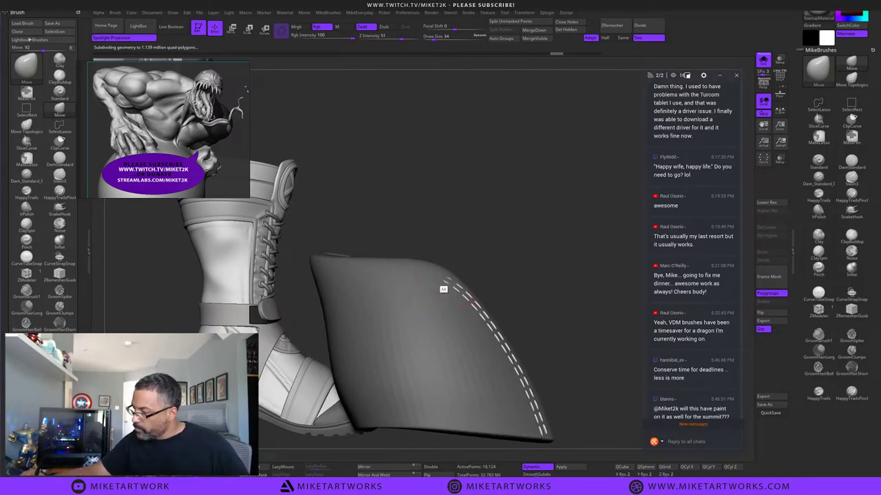
pyautogui.keyDown('alt'); pyautogui.moveTo(443, 288); pyautogui.dragTo(432, 291); pyautogui.keyUp('alt')
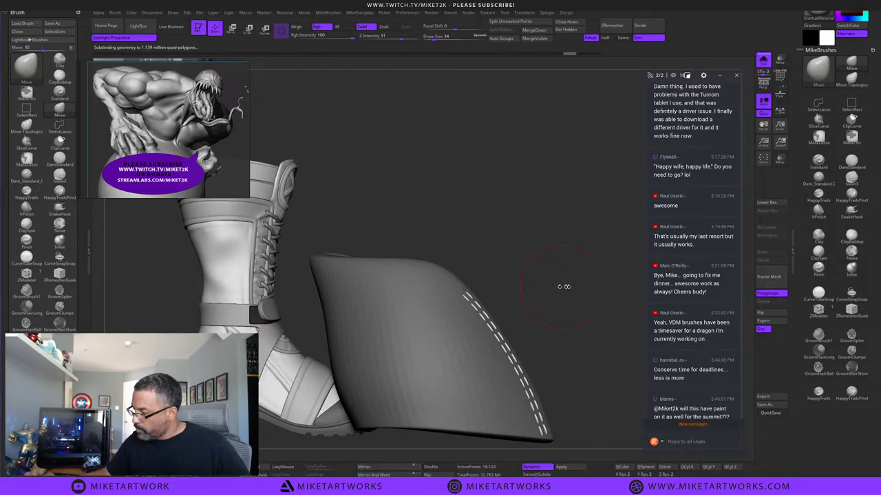
pyautogui.click(763, 61)
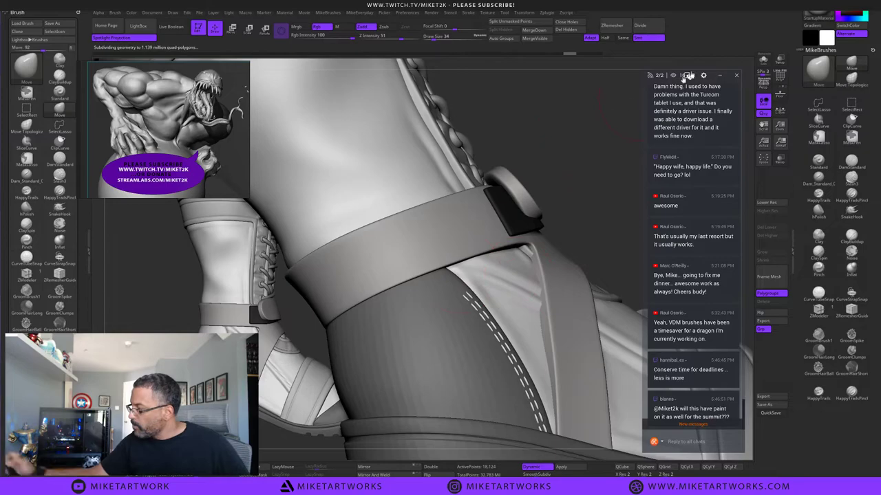
pyautogui.click(763, 60)
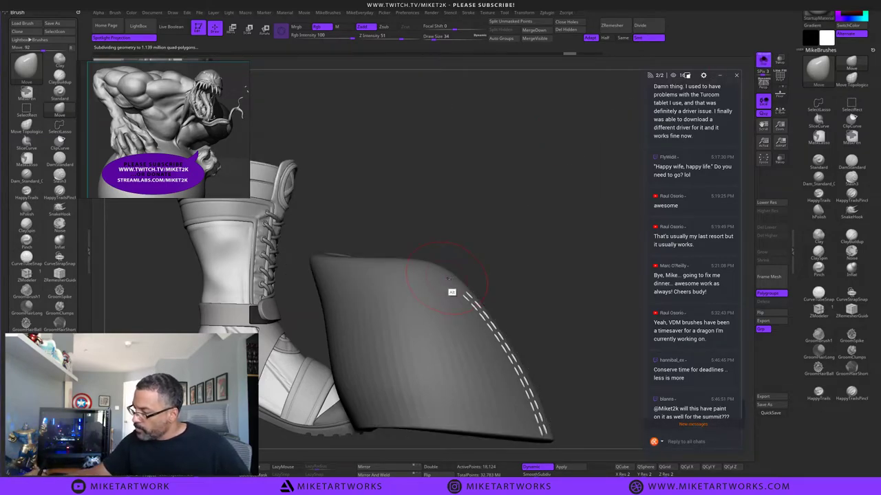
# Raise the buried stitches at the row's upper end out of the heel surface and show the whole boot again.
pyautogui.keyDown('alt'); pyautogui.moveTo(453, 278); pyautogui.dragTo(449, 283); pyautogui.keyUp('alt')
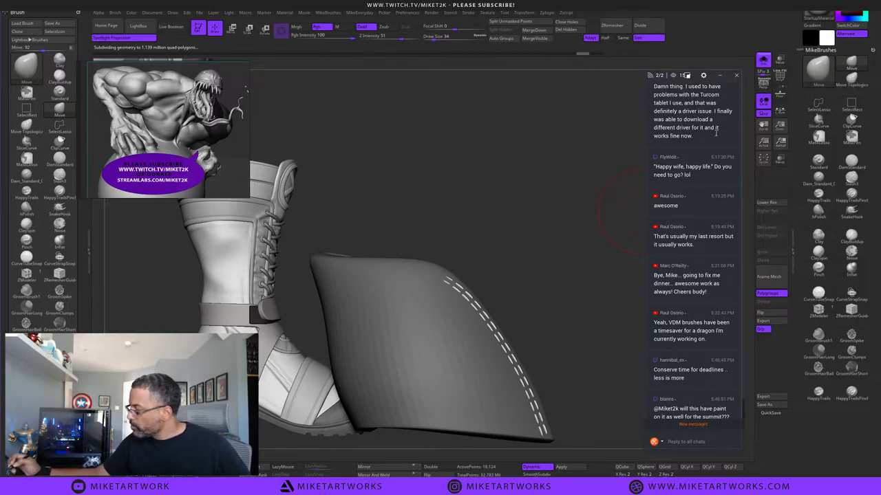
pyautogui.click(763, 60)
pyautogui.click(763, 61)
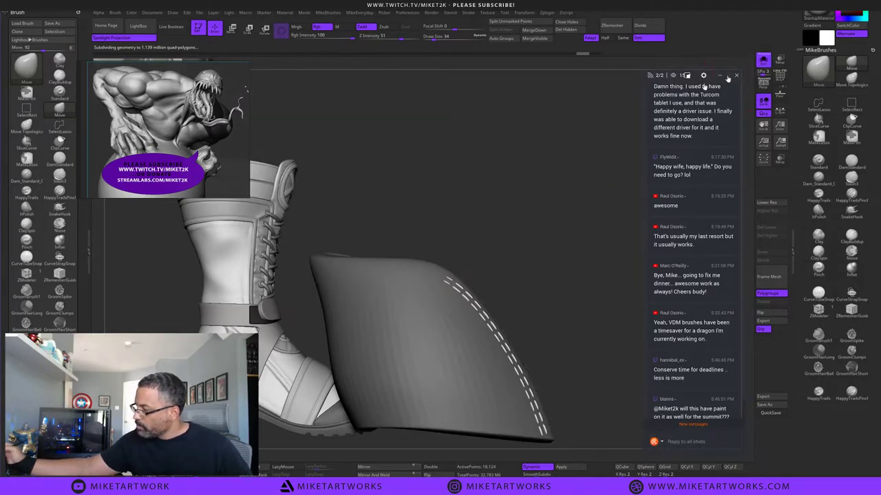
pyautogui.keyDown('alt'); pyautogui.moveTo(408, 281); pyautogui.dragTo(417, 278); pyautogui.keyUp('alt')
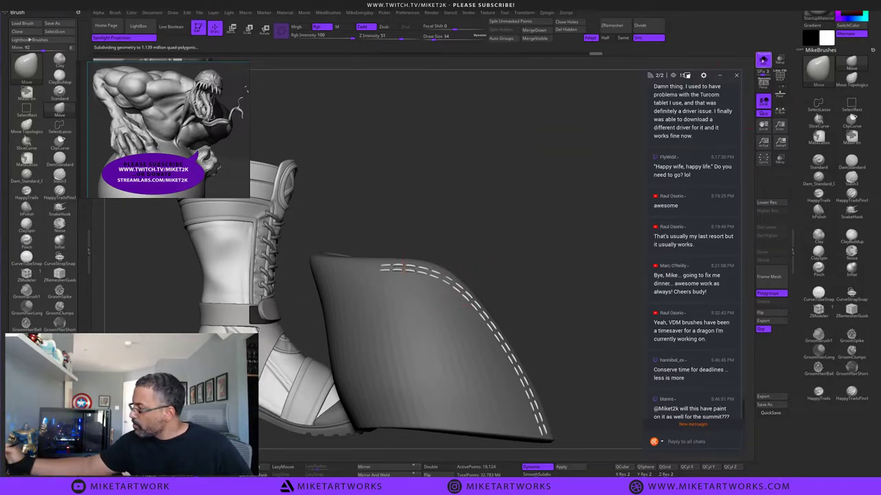
pyautogui.click(762, 61)
# Reduce the draw size to 19 and mask the stitch row except for the few stitches at its upper end.
pyautogui.press('s')
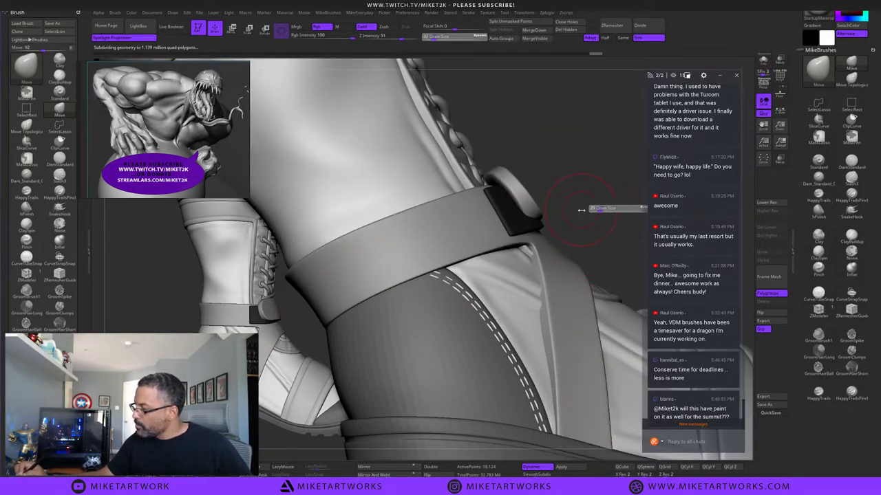
pyautogui.moveTo(553, 215); pyautogui.dragTo(546, 215)
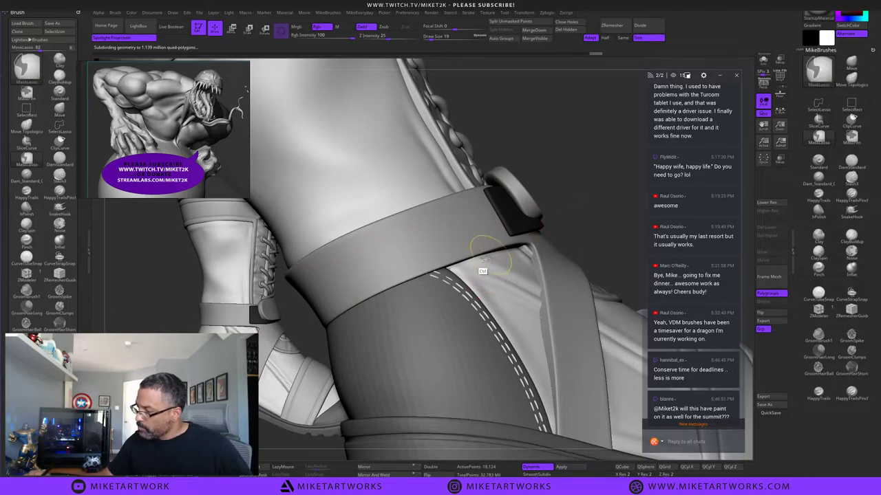
pyautogui.moveTo(490, 254)
pyautogui.keyDown('ctrl'); pyautogui.mouseDown()
pyautogui.moveTo(497, 460)
pyautogui.moveTo(592, 295)
pyautogui.mouseUp(); pyautogui.keyUp('ctrl')
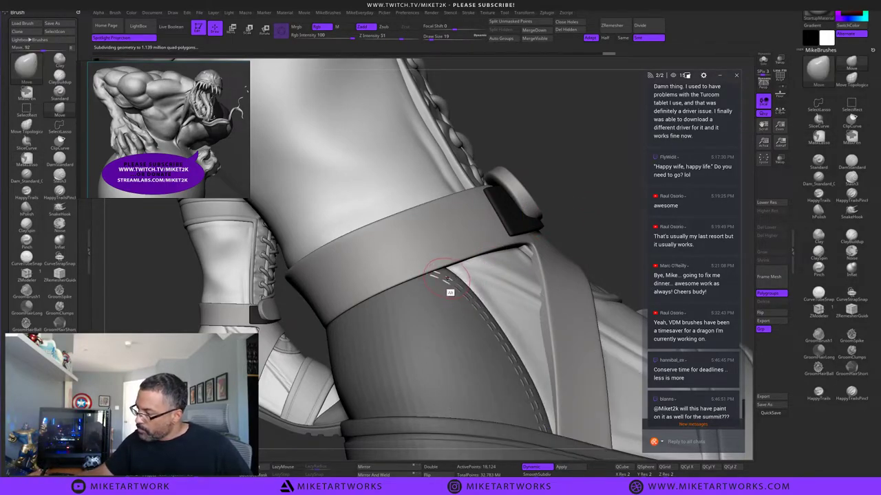
# Adjust the unmasked end stitches below the ankle strap with the Move brush, undoing the first attempt and redoing it.
pyautogui.keyDown('alt'); pyautogui.moveTo(447, 278); pyautogui.dragTo(448, 279); pyautogui.keyUp('alt')
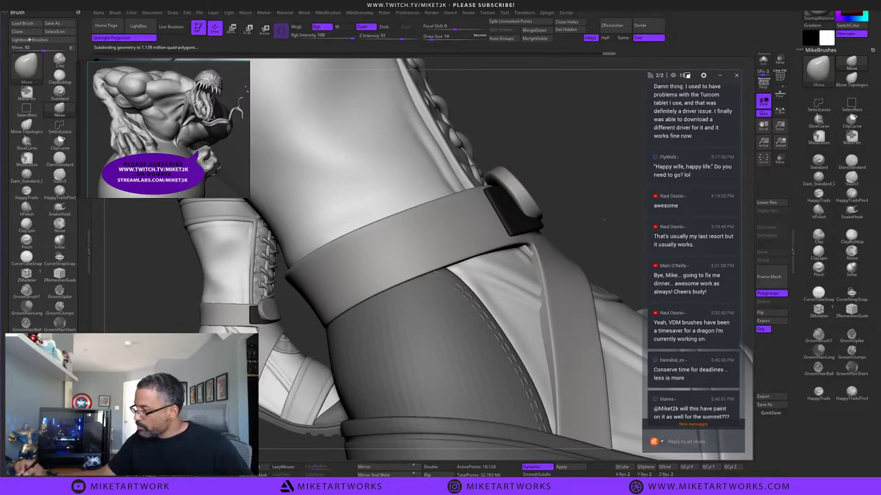
pyautogui.hotkey('ctrl', 'z')
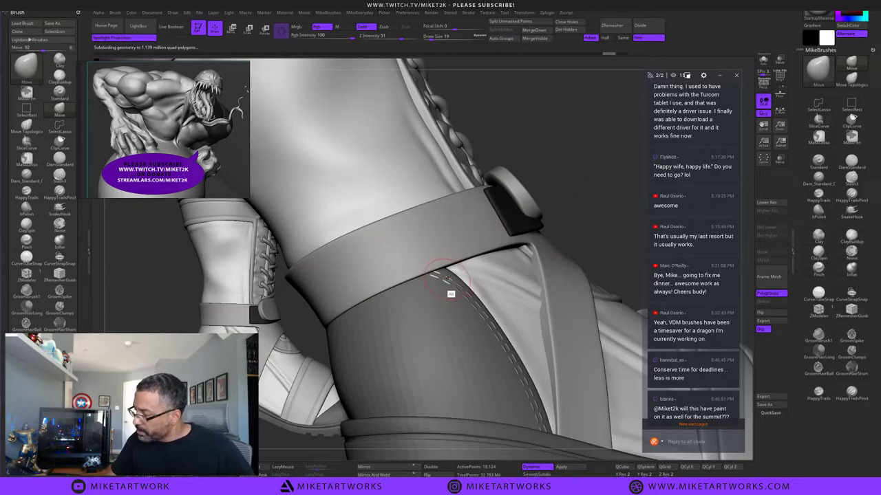
pyautogui.keyDown('alt'); pyautogui.moveTo(447, 279); pyautogui.dragTo(452, 281); pyautogui.keyUp('alt')
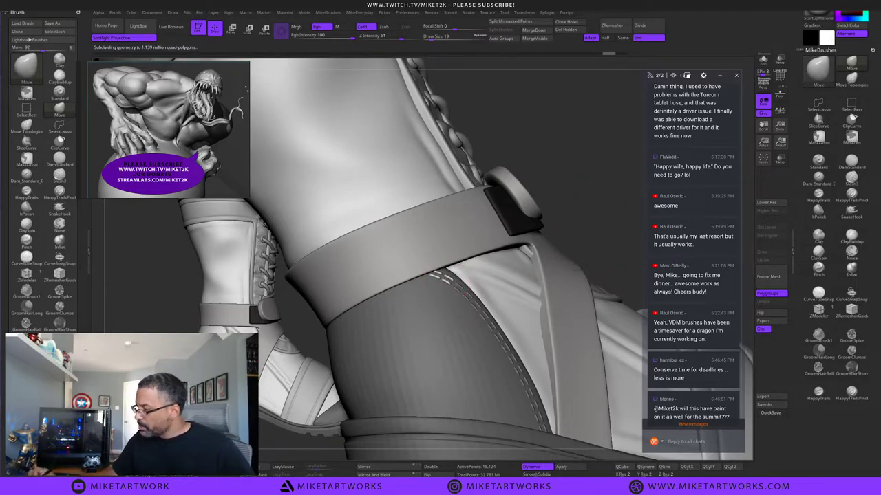
# Set the draw size to 30 and pull the end stitches below the ankle strap out of the heel surface.
pyautogui.moveTo(604, 198)
pyautogui.mouseDown()
pyautogui.moveTo(588, 300)
pyautogui.moveTo(551, 294)
pyautogui.mouseUp()
pyautogui.press('s')
pyautogui.click(589, 299)
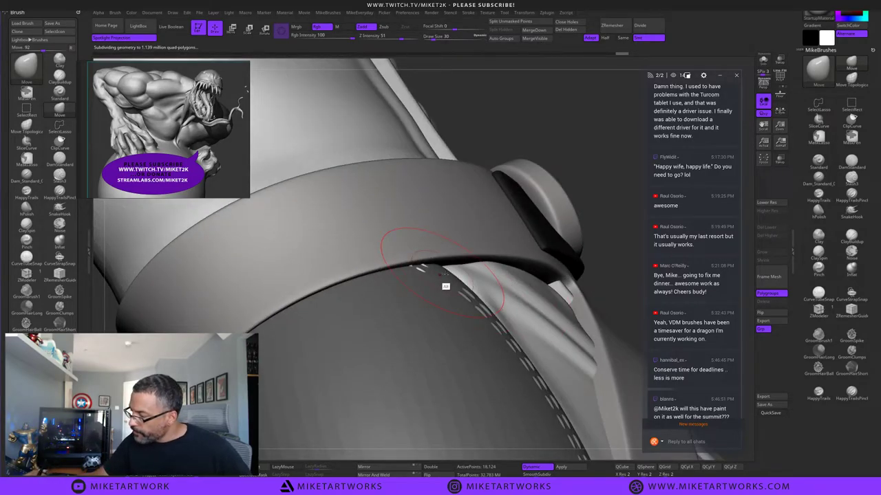
pyautogui.keyDown('alt'); pyautogui.moveTo(442, 274); pyautogui.dragTo(443, 275); pyautogui.keyUp('alt')
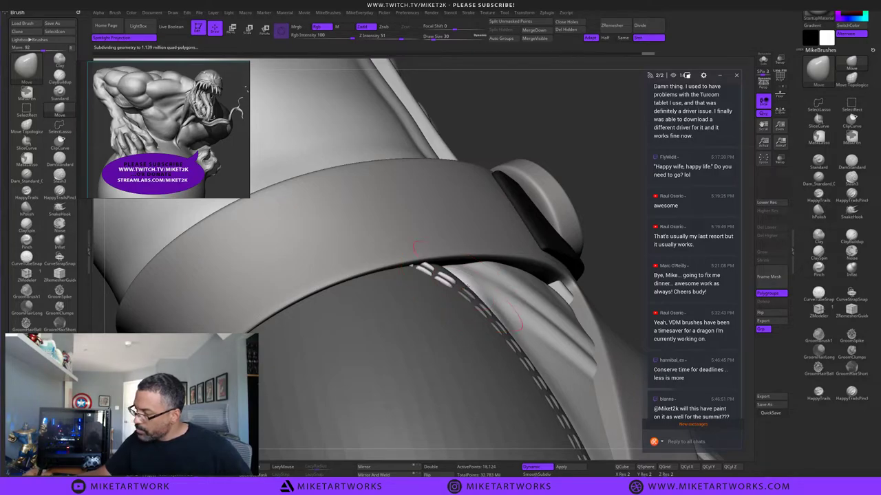
pyautogui.keyDown('alt'); pyautogui.moveTo(591, 213); pyautogui.dragTo(573, 176); pyautogui.keyUp('alt')
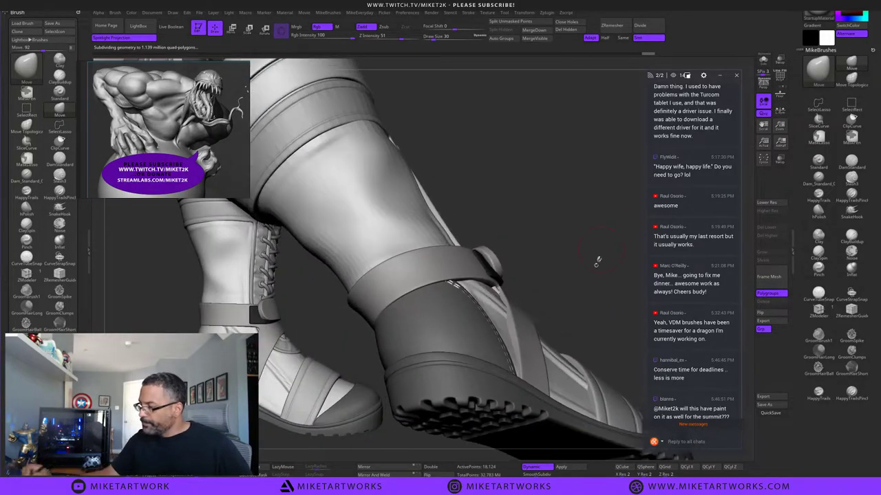
# Select the dark velcro piece on the ankle strap and duplicate it across with Mirror And Weld.
pyautogui.moveTo(598, 259); pyautogui.dragTo(534, 235)
pyautogui.moveTo(599, 243); pyautogui.dragTo(587, 309)
pyautogui.moveTo(586, 311); pyautogui.dragTo(590, 295, button='right')
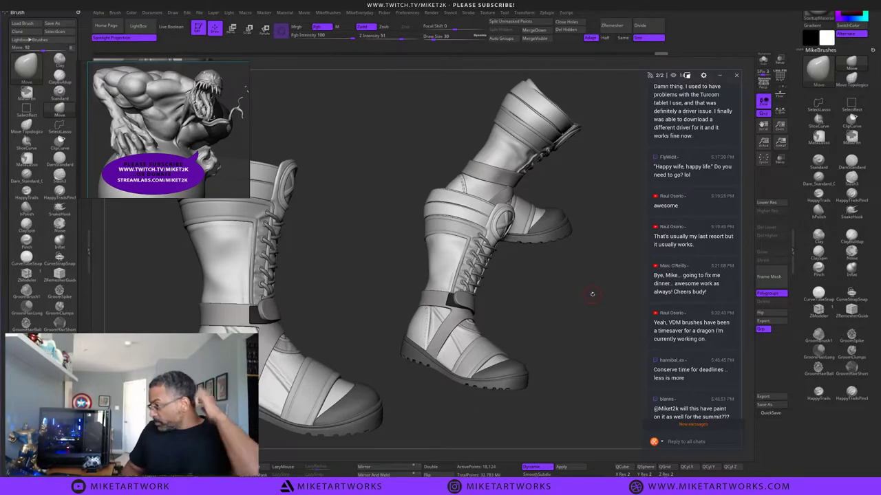
pyautogui.keyDown('alt'); pyautogui.moveTo(567, 274); pyautogui.dragTo(628, 321); pyautogui.keyUp('alt')
pyautogui.moveTo(628, 322); pyautogui.dragTo(513, 363, button='right')
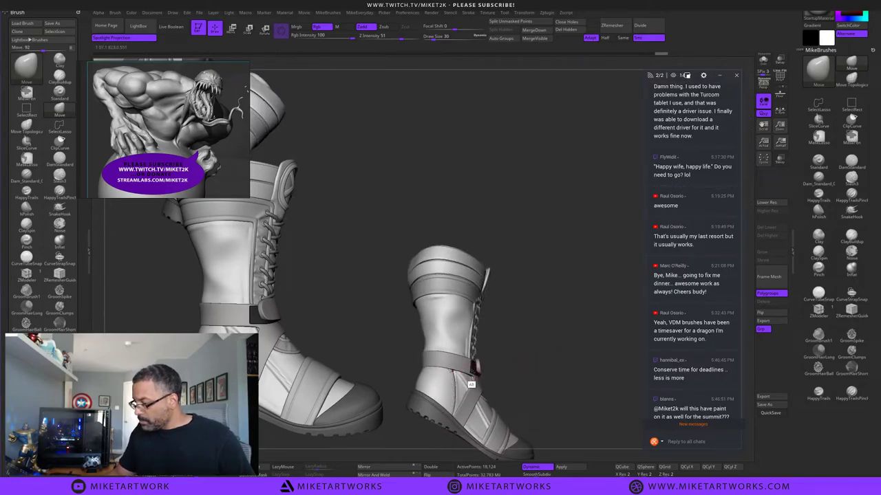
pyautogui.keyDown('alt'); pyautogui.click(473, 369); pyautogui.keyUp('alt')
pyautogui.moveTo(556, 338); pyautogui.dragTo(535, 319)
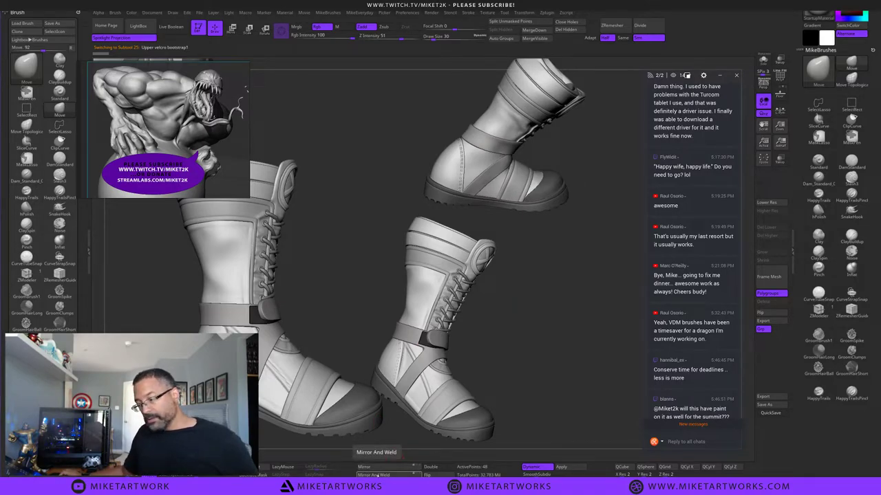
pyautogui.click(378, 474)
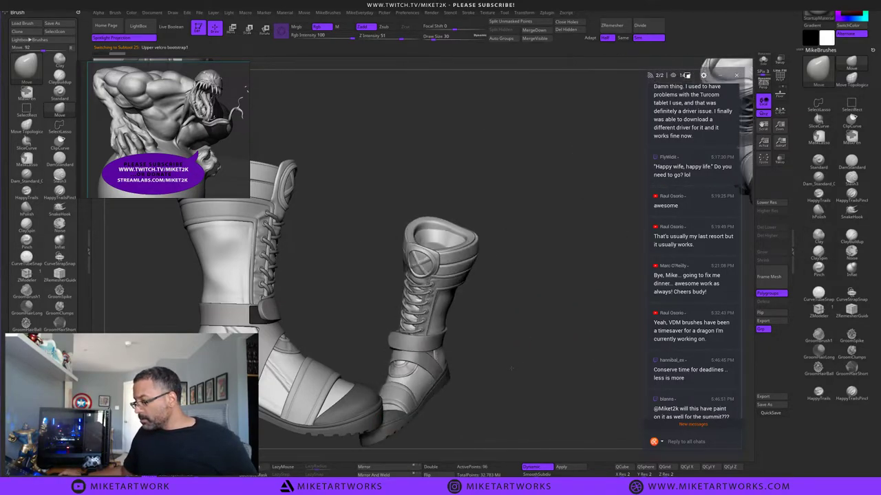
# Clear the leftover boot image from the canvas and bring the mirrored velcro piece into view.
pyautogui.moveTo(511, 369); pyautogui.dragTo(492, 403)
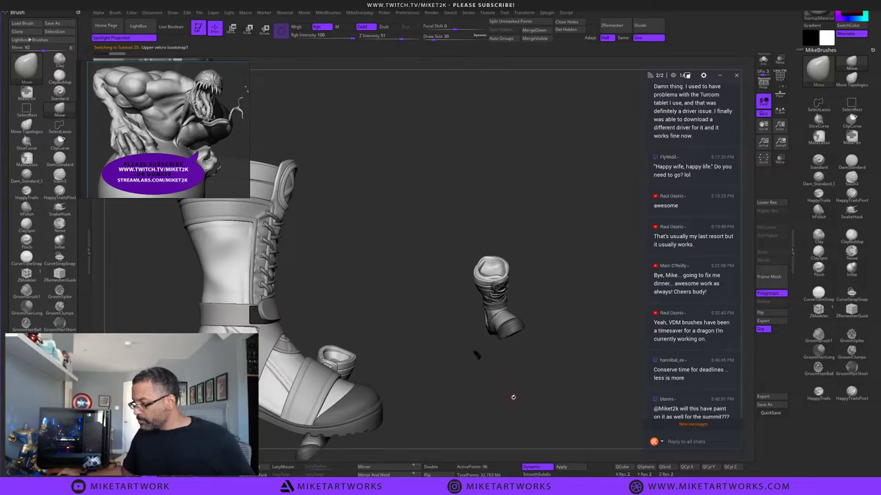
pyautogui.hotkey('ctrl', 'n')
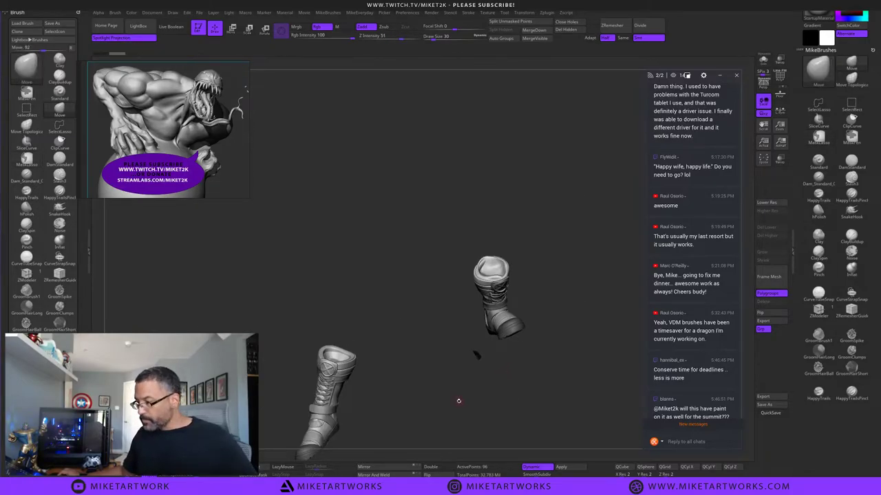
pyautogui.keyDown('alt'); pyautogui.moveTo(459, 401); pyautogui.dragTo(489, 288); pyautogui.keyUp('alt')
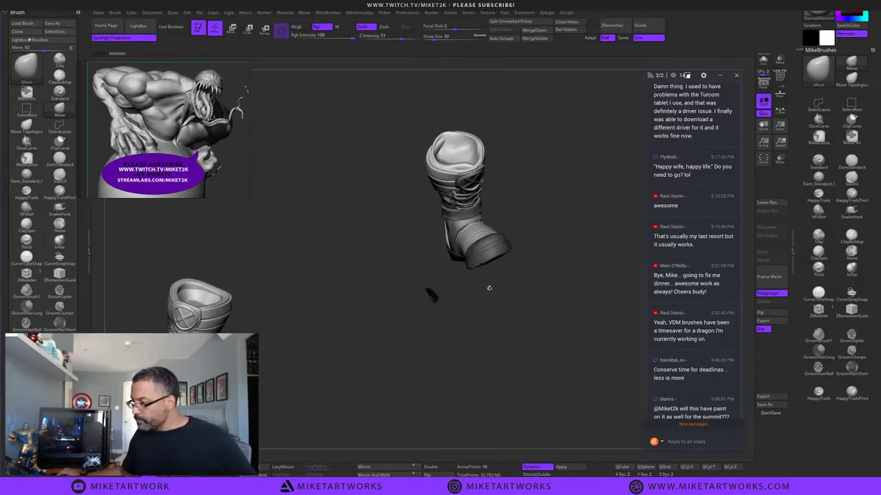
# Place the gizmo on the mirrored velcro piece and move it over to the ankle strap of the other boot.
pyautogui.moveTo(468, 353)
pyautogui.keyDown('ctrl'); pyautogui.mouseDown()
pyautogui.moveTo(434, 263)
pyautogui.moveTo(462, 349)
pyautogui.mouseUp(); pyautogui.keyUp('ctrl')
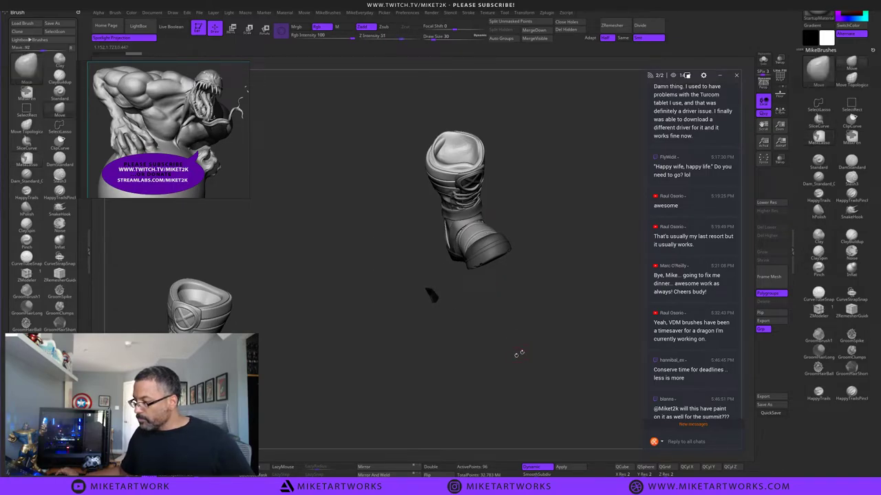
pyautogui.press('w')
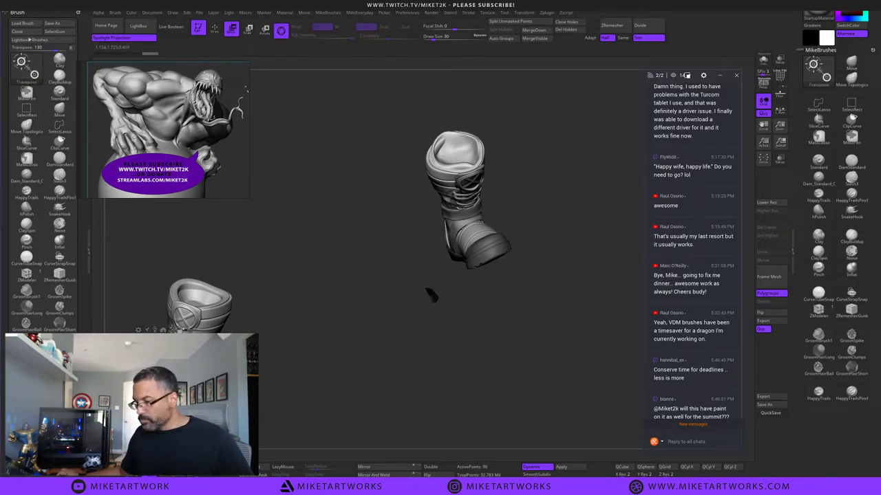
pyautogui.click(432, 294)
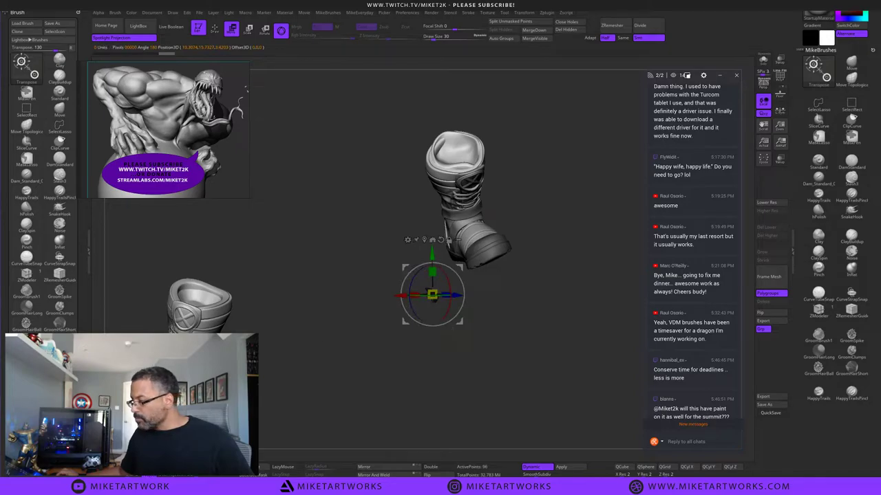
pyautogui.moveTo(461, 321); pyautogui.dragTo(602, 409)
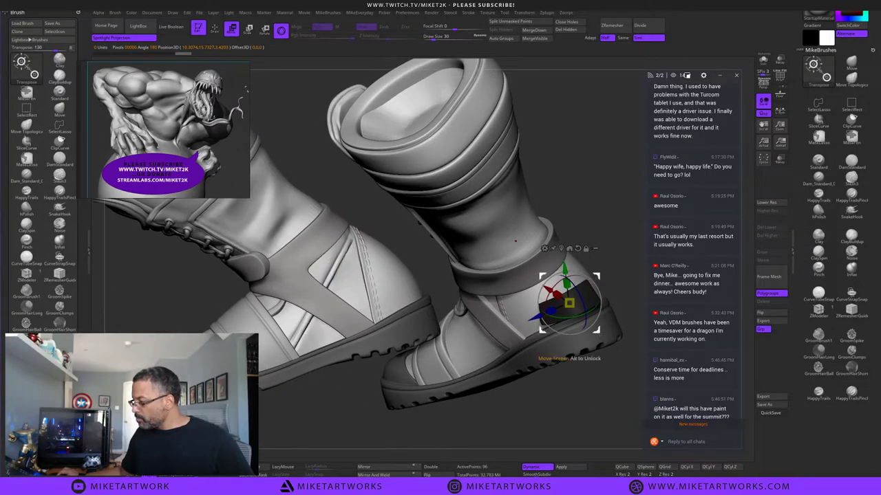
pyautogui.moveTo(596, 332); pyautogui.dragTo(306, 303)
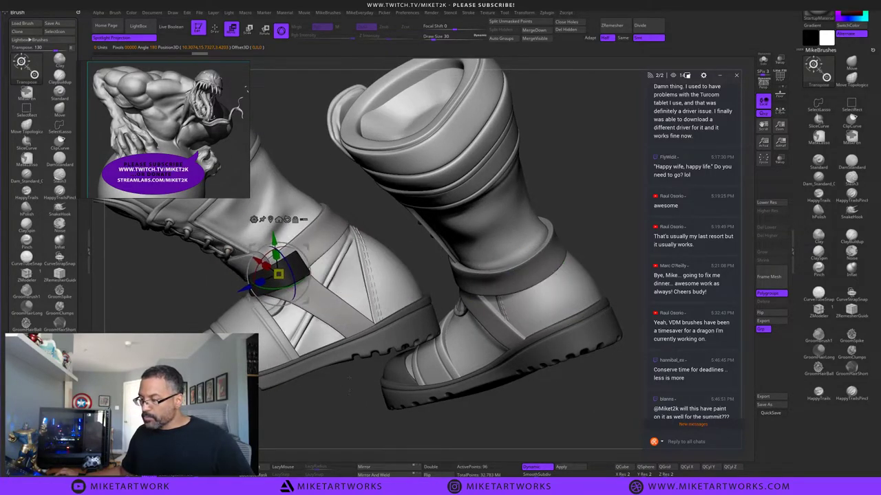
# Move the velcro piece in from below and from the side until it sits against the ankle strap.
pyautogui.moveTo(350, 386); pyautogui.dragTo(428, 331)
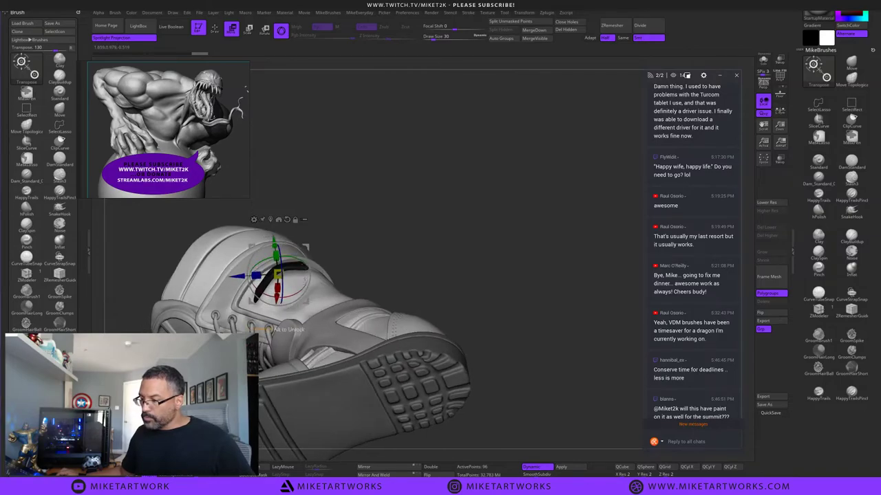
pyautogui.moveTo(306, 303); pyautogui.dragTo(346, 357)
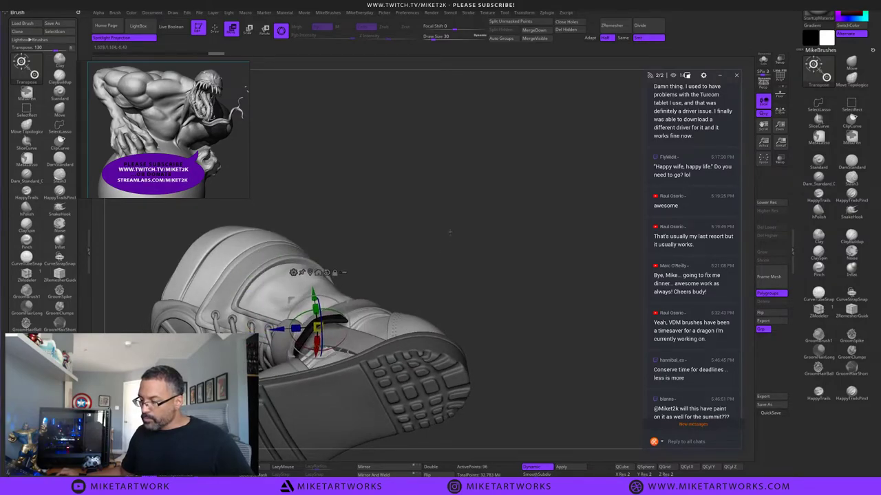
pyautogui.moveTo(450, 232); pyautogui.dragTo(435, 348)
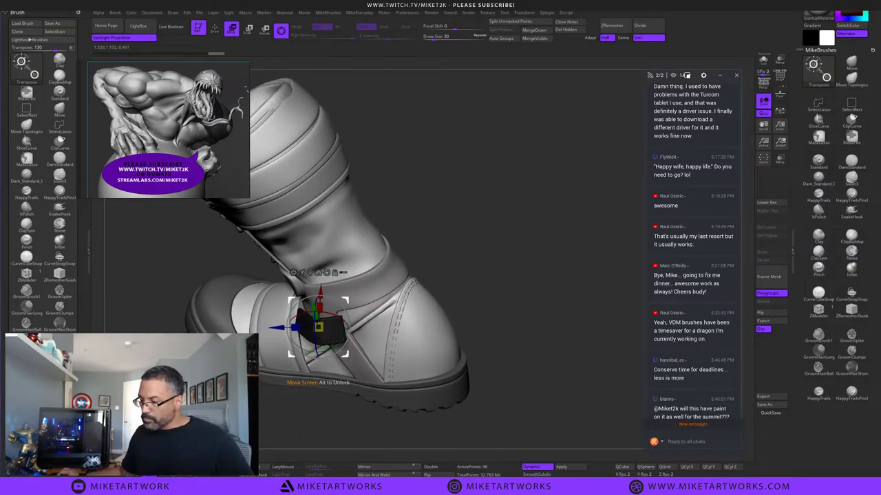
pyautogui.moveTo(348, 354); pyautogui.dragTo(349, 325)
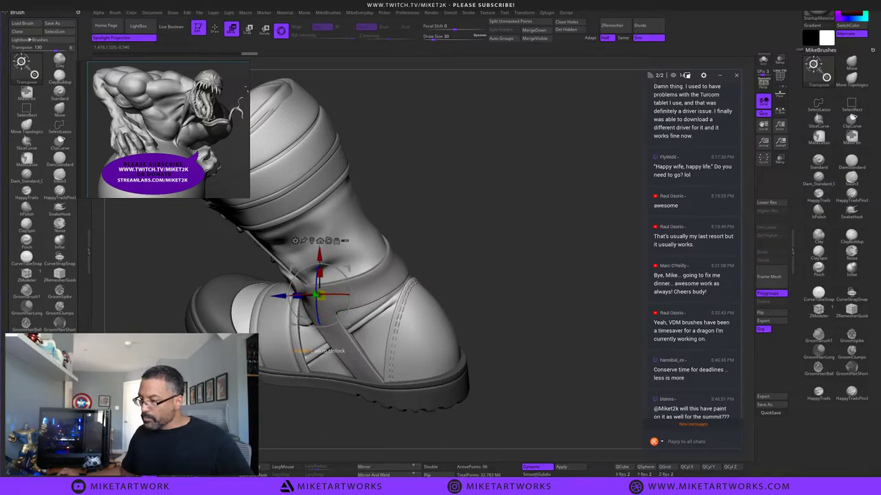
# Rotate the velcro piece to follow the ankle strap and check its fit beneath the strap's rounded end.
pyautogui.moveTo(316, 295); pyautogui.dragTo(342, 277)
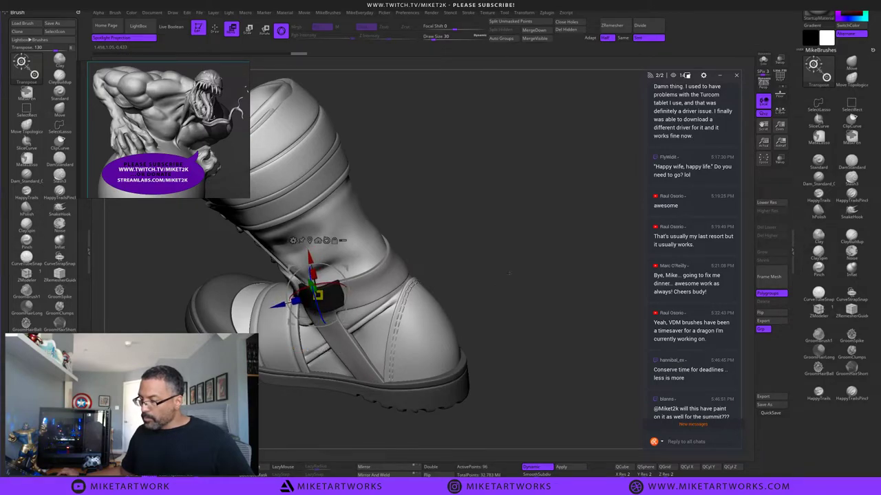
pyautogui.moveTo(509, 273)
pyautogui.mouseDown()
pyautogui.moveTo(471, 287)
pyautogui.moveTo(533, 289)
pyautogui.moveTo(502, 209)
pyautogui.moveTo(510, 269)
pyautogui.mouseUp()
pyautogui.keyDown('alt'); pyautogui.moveTo(390, 322); pyautogui.dragTo(396, 302); pyautogui.keyUp('alt')
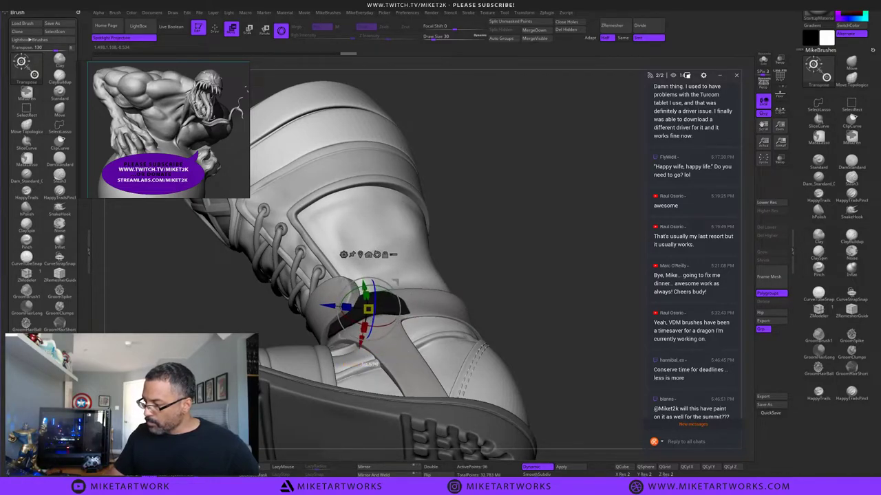
pyautogui.moveTo(515, 252); pyautogui.dragTo(490, 209)
pyautogui.keyDown('alt'); pyautogui.moveTo(526, 294); pyautogui.dragTo(580, 267); pyautogui.keyUp('alt')
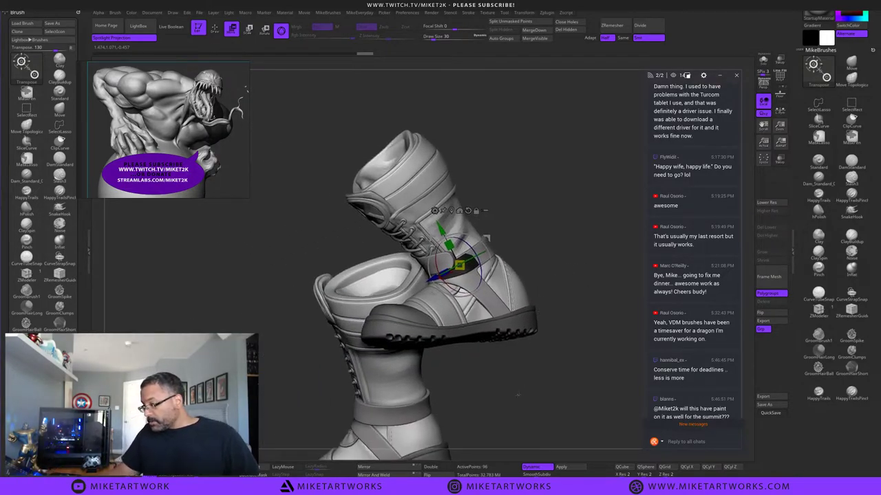
# Return to Draw mode and examine the velcro piece on the opposite boot's ankle strap up close.
pyautogui.moveTo(492, 381); pyautogui.dragTo(532, 382)
pyautogui.press('q')
pyautogui.keyDown('alt'); pyautogui.moveTo(477, 396); pyautogui.dragTo(588, 328); pyautogui.keyUp('alt')
pyautogui.moveTo(493, 370)
pyautogui.mouseDown()
pyautogui.moveTo(527, 374)
pyautogui.moveTo(505, 376)
pyautogui.mouseUp()
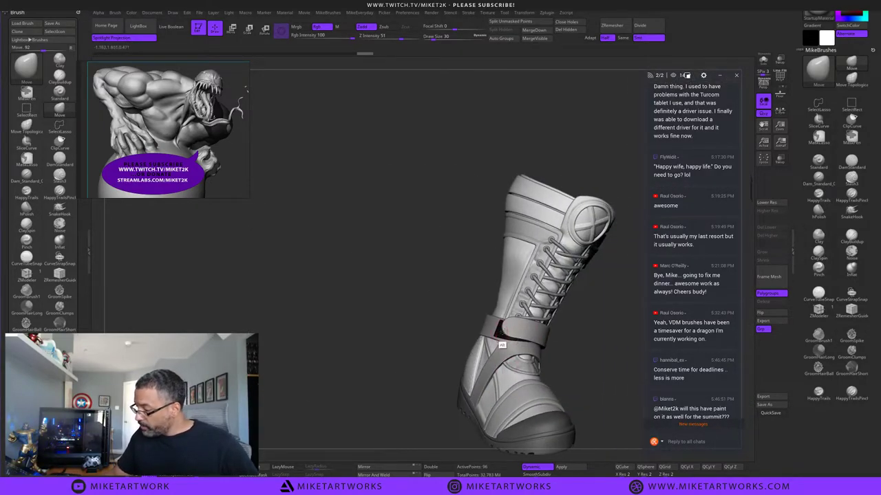
pyautogui.keyDown('alt'); pyautogui.moveTo(587, 327); pyautogui.dragTo(436, 282); pyautogui.keyUp('alt')
pyautogui.moveTo(484, 330)
pyautogui.mouseDown()
pyautogui.moveTo(502, 354)
pyautogui.moveTo(479, 337)
pyautogui.moveTo(483, 358)
pyautogui.moveTo(486, 310)
pyautogui.mouseUp()
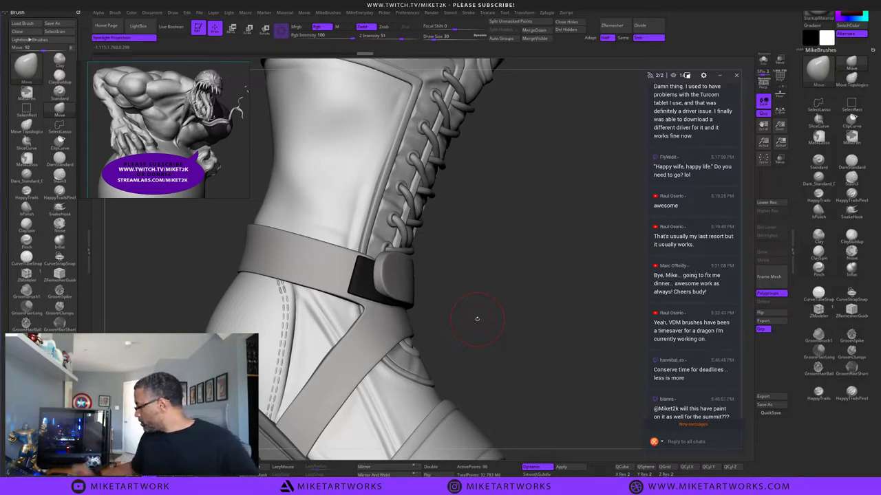
# Open the Tool palette, solo the velcro subtool, mask one of its two pieces and split the unmasked points into a separate subtool.
pyautogui.click(16, 13)
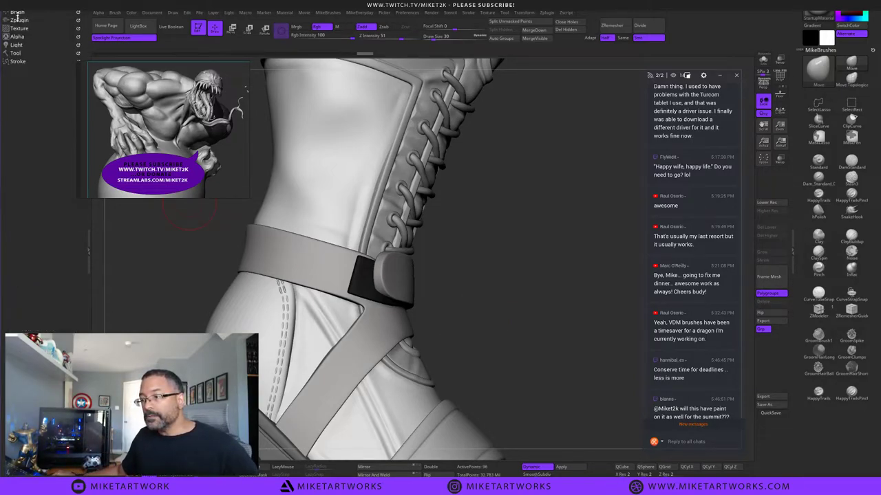
pyautogui.click(15, 53)
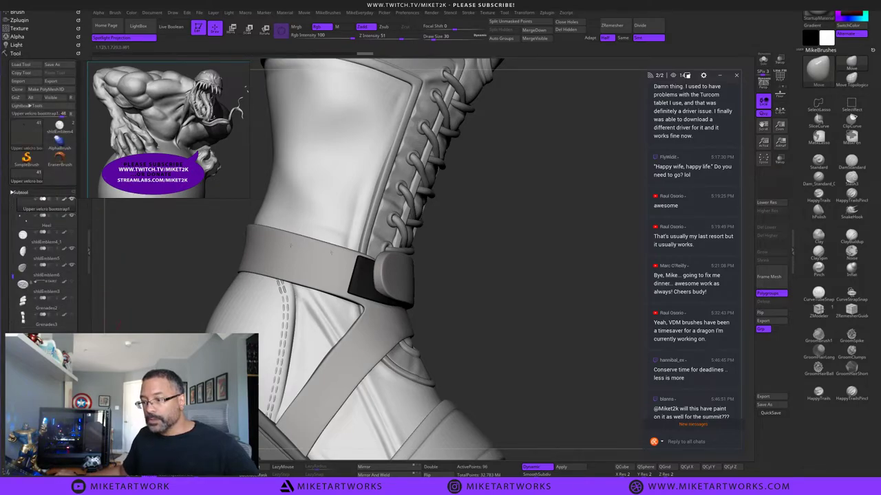
pyautogui.moveTo(523, 321); pyautogui.dragTo(542, 350)
pyautogui.moveTo(551, 301)
pyautogui.keyDown('ctrl'); pyautogui.mouseDown()
pyautogui.moveTo(349, 407)
pyautogui.moveTo(430, 119)
pyautogui.moveTo(546, 213)
pyautogui.mouseUp(); pyautogui.keyUp('ctrl')
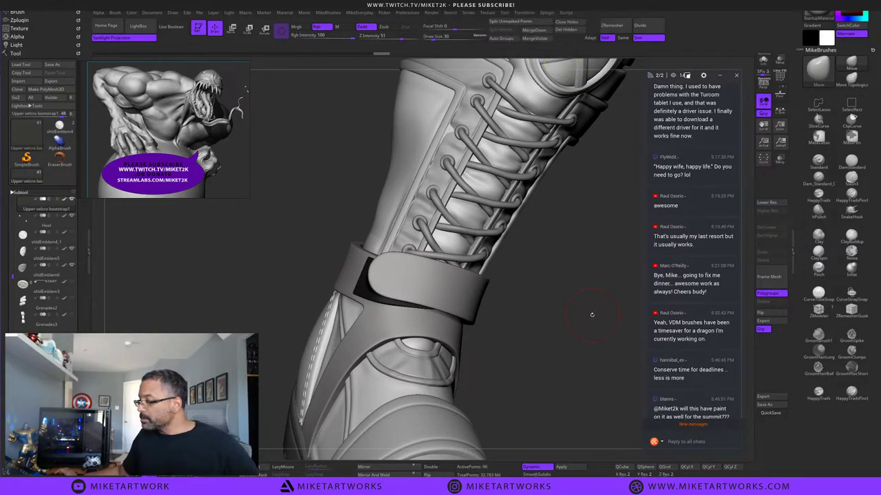
pyautogui.click(762, 61)
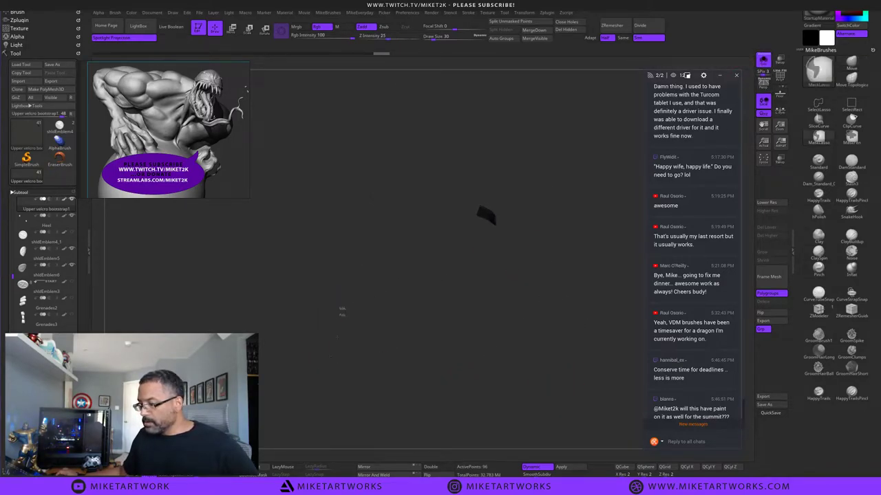
pyautogui.keyDown('ctrl'); pyautogui.moveTo(339, 256); pyautogui.dragTo(325, 222); pyautogui.keyUp('ctrl')
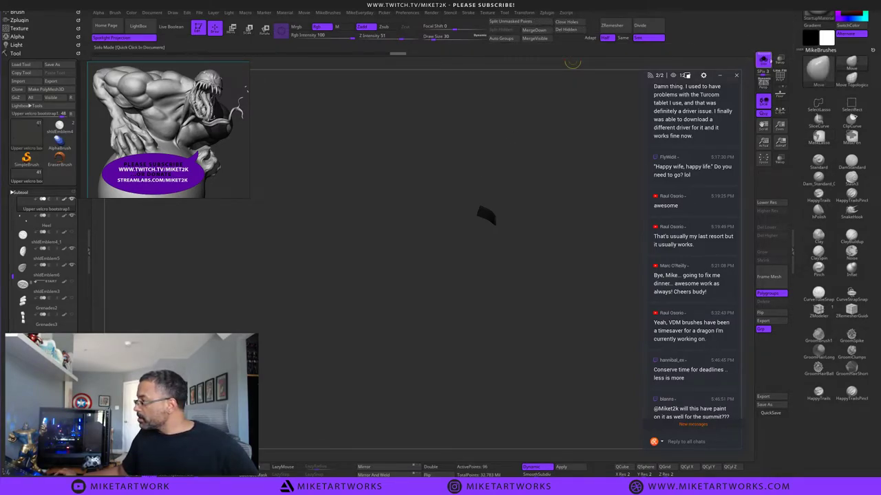
pyautogui.click(763, 60)
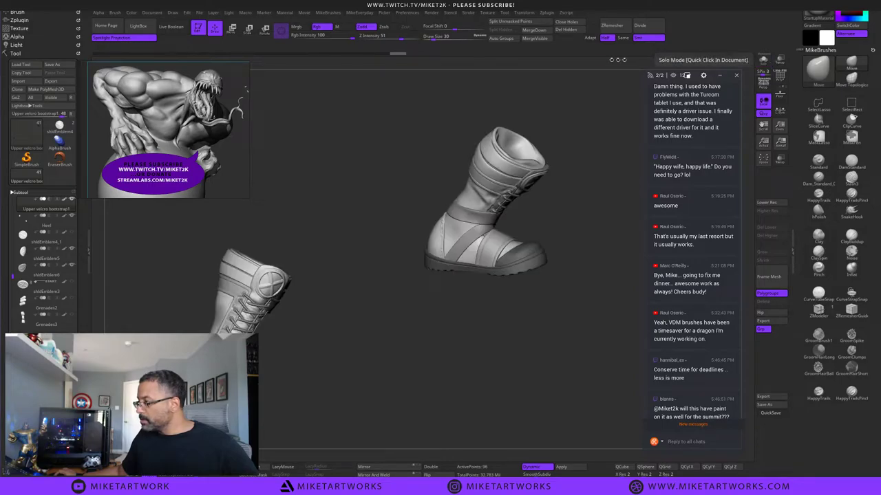
pyautogui.click(763, 61)
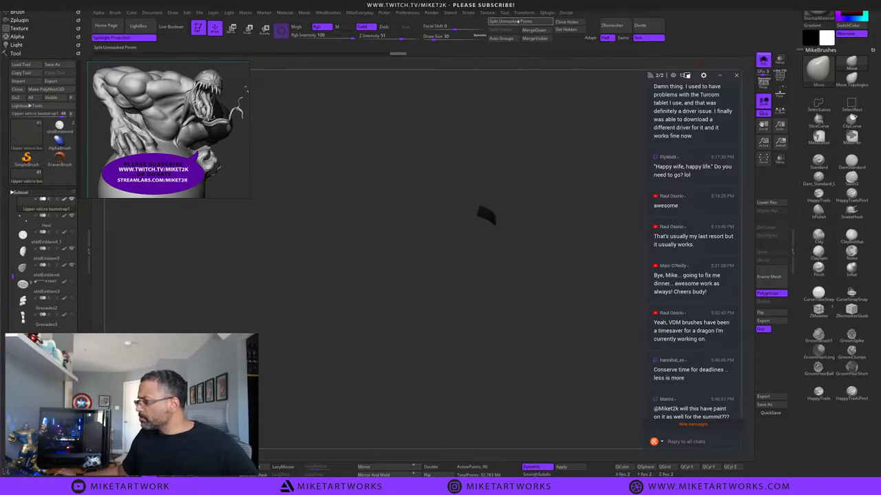
pyautogui.click(518, 22)
# Frame the soloed velcro piece and subdivide it four times.
pyautogui.keyDown('alt'); pyautogui.moveTo(330, 315); pyautogui.dragTo(412, 385); pyautogui.keyUp('alt')
pyautogui.moveTo(482, 371); pyautogui.dragTo(466, 399)
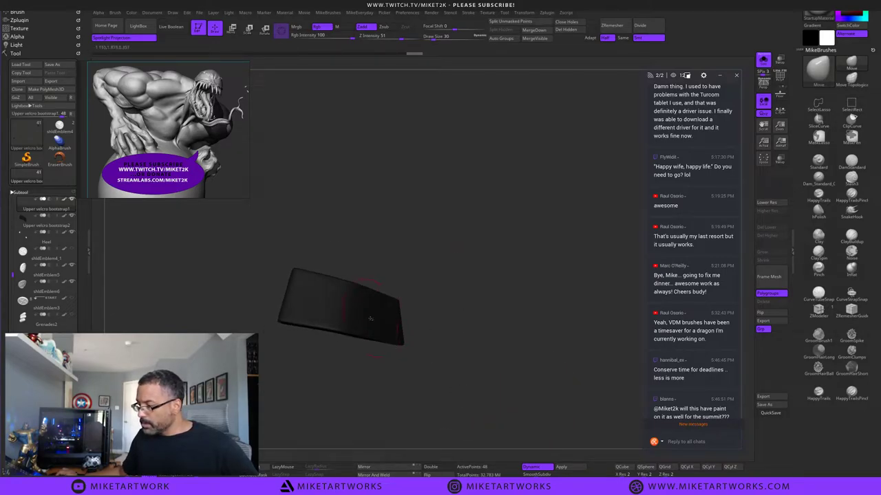
pyautogui.moveTo(481, 333)
pyautogui.mouseDown()
pyautogui.moveTo(507, 348)
pyautogui.moveTo(535, 327)
pyautogui.mouseUp()
pyautogui.hotkey('ctrl', 'd')
pyautogui.hotkey('ctrl', 'd')
pyautogui.hotkey('ctrl', 'd')
pyautogui.hotkey('ctrl', 'd')
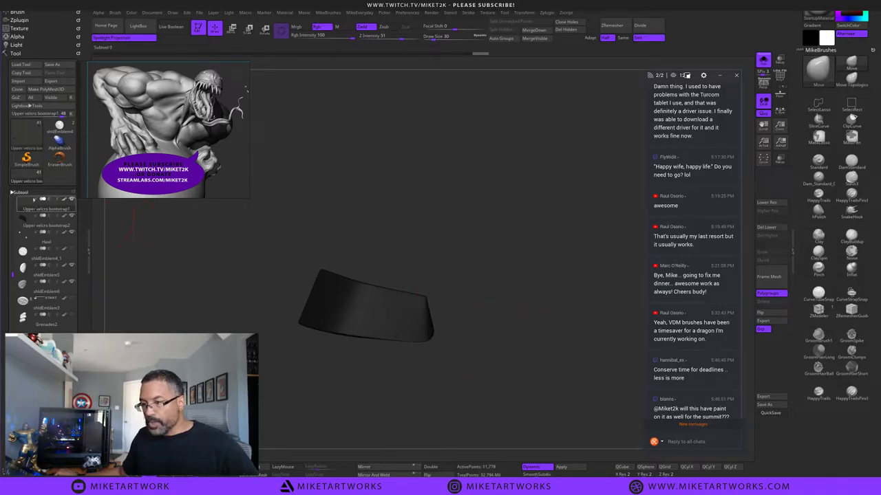
# Open the surface noise editor for the velcro piece, frame its preview and inspect the default noise.
pyautogui.click(26, 192)
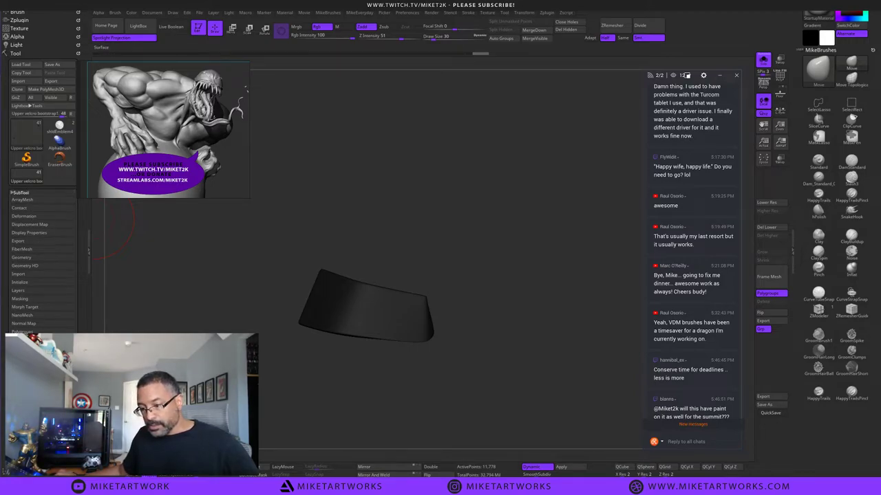
pyautogui.click(20, 356)
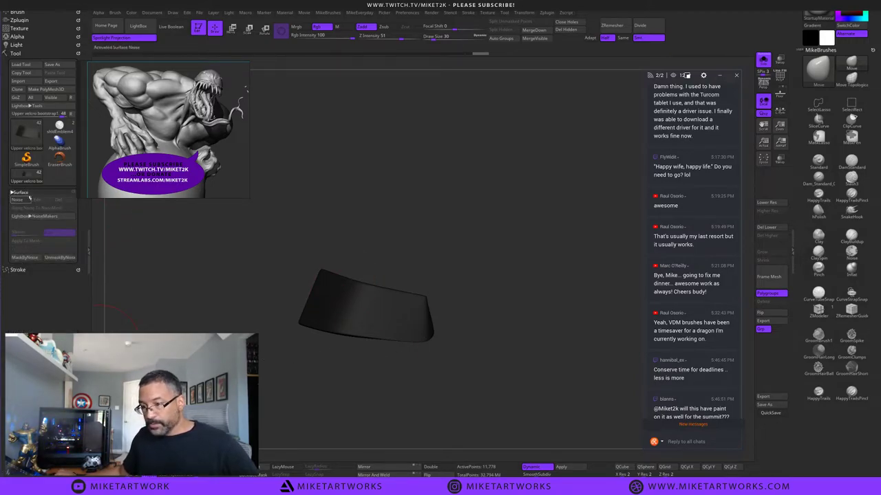
pyautogui.click(27, 199)
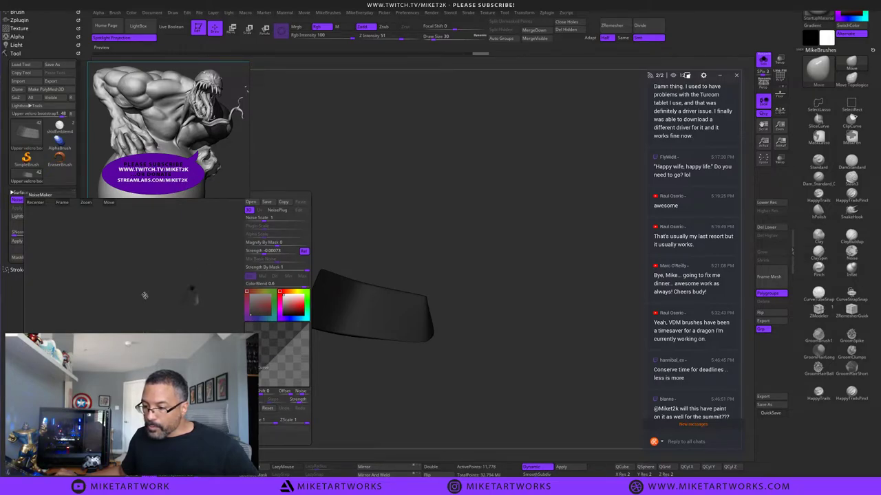
pyautogui.moveTo(197, 262); pyautogui.dragTo(157, 323)
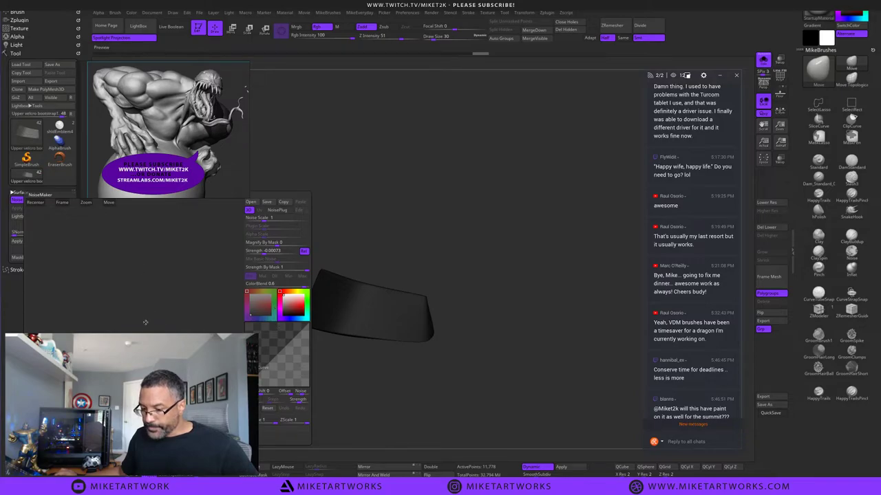
pyautogui.click(39, 202)
pyautogui.moveTo(196, 252); pyautogui.dragTo(191, 249)
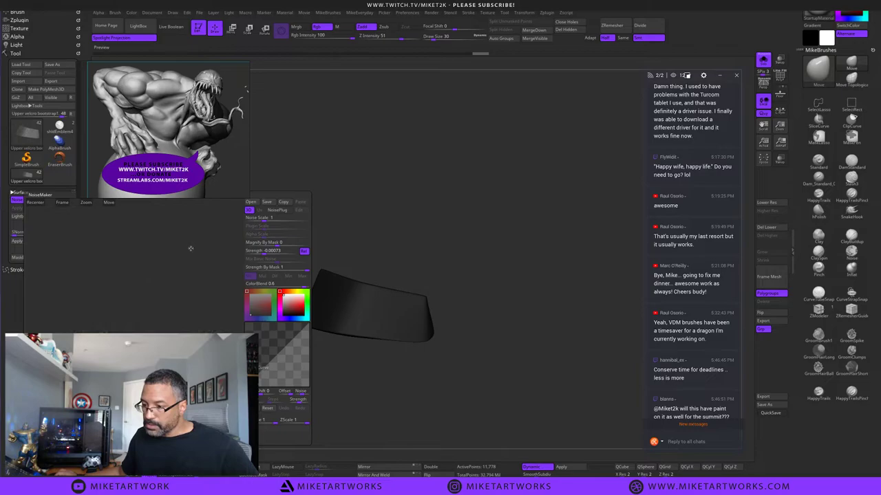
pyautogui.click(62, 203)
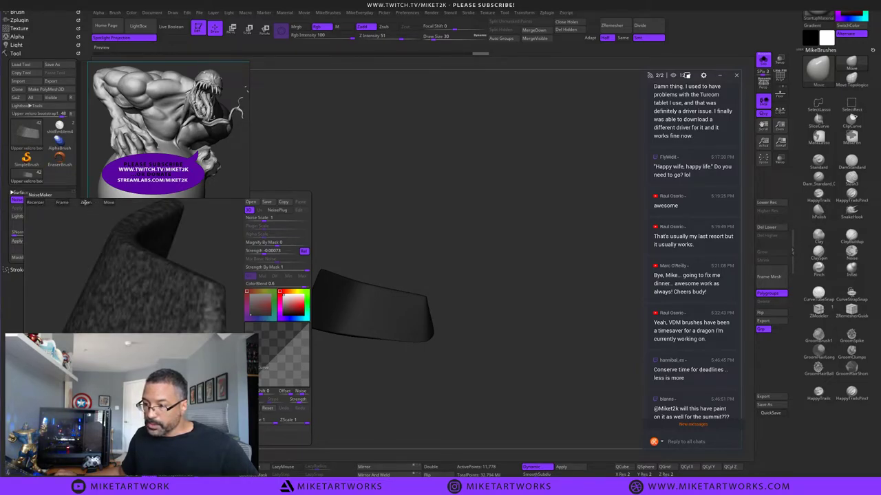
pyautogui.moveTo(85, 202)
pyautogui.mouseDown()
pyautogui.moveTo(90, 175)
pyautogui.moveTo(94, 209)
pyautogui.moveTo(97, 196)
pyautogui.mouseUp()
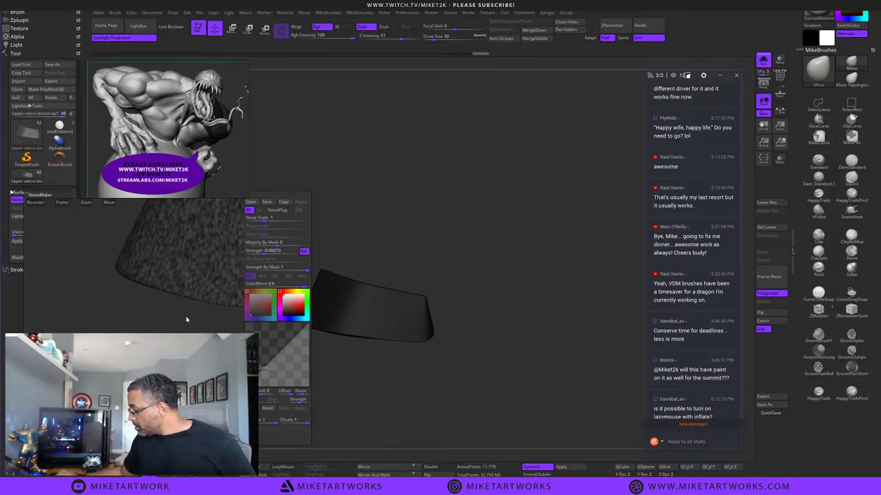
pyautogui.moveTo(187, 319); pyautogui.dragTo(158, 344)
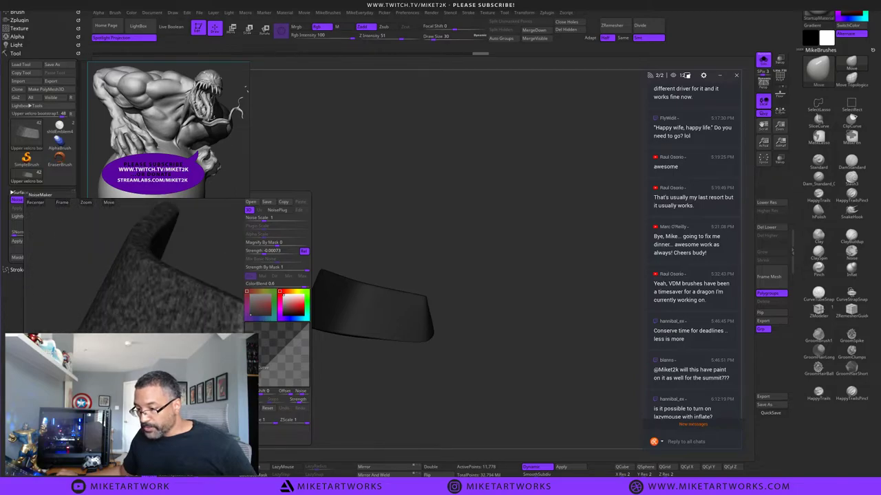
pyautogui.moveTo(214, 266); pyautogui.dragTo(184, 323)
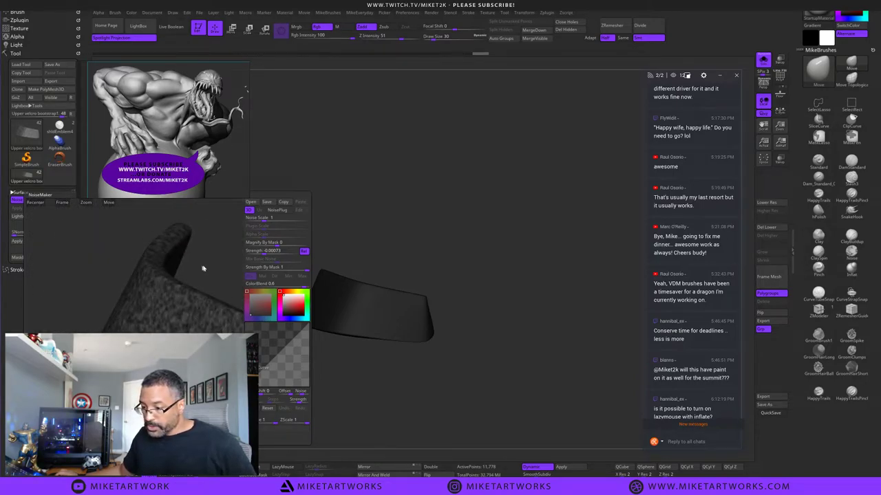
pyautogui.moveTo(203, 268); pyautogui.dragTo(194, 252)
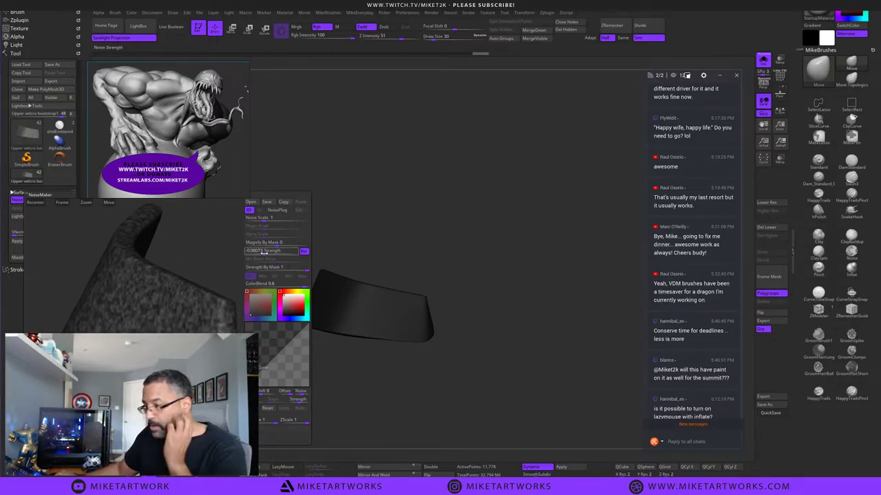
# Try a surface noise strength of about 0.01028 and a noise scale of about 2.71 on the velcro piece.
pyautogui.moveTo(264, 253)
pyautogui.mouseDown()
pyautogui.moveTo(277, 255)
pyautogui.moveTo(267, 254)
pyautogui.mouseUp()
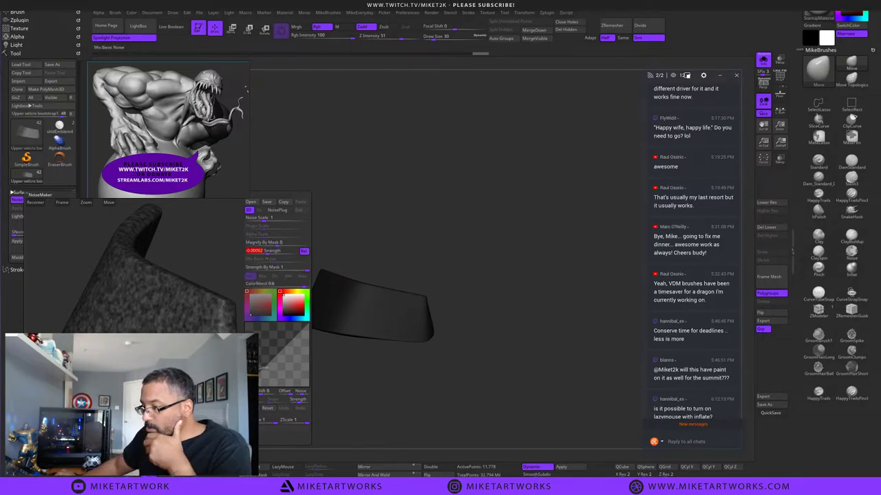
pyautogui.moveTo(267, 254)
pyautogui.mouseDown()
pyautogui.moveTo(257, 255)
pyautogui.moveTo(283, 259)
pyautogui.mouseUp()
pyautogui.moveTo(264, 219); pyautogui.dragTo(267, 220)
pyautogui.click(267, 220)
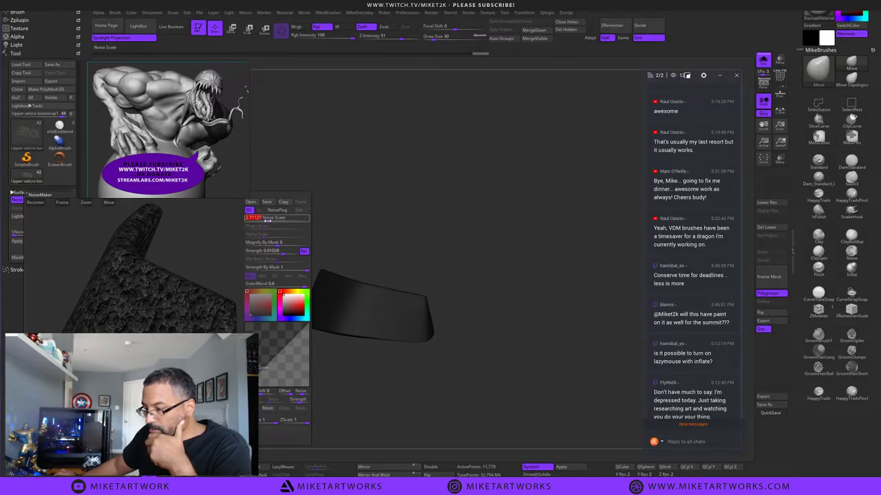
# Look through the NoisePlug pattern list, then cancel it and discard the surface noise.
pyautogui.click(272, 212)
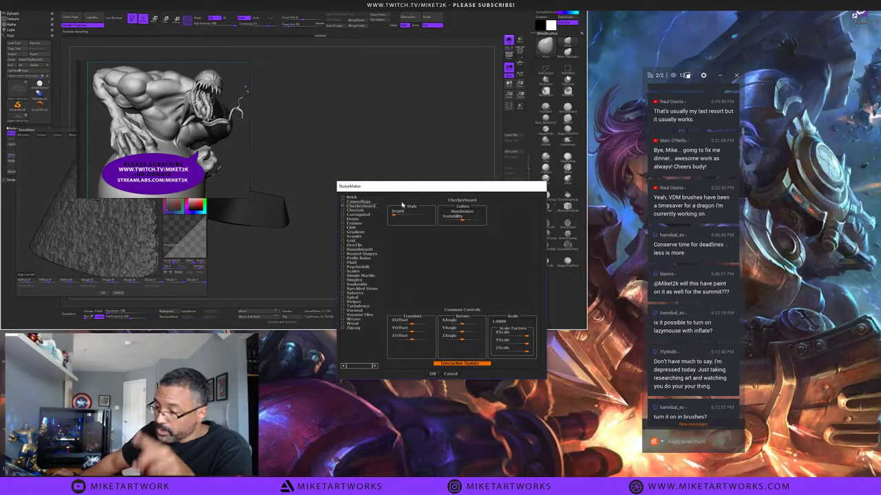
pyautogui.moveTo(405, 190); pyautogui.dragTo(374, 184)
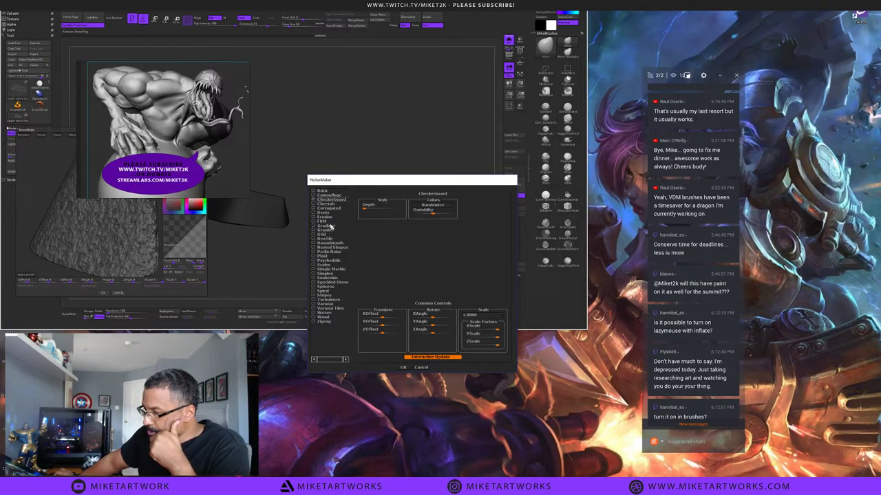
pyautogui.click(422, 368)
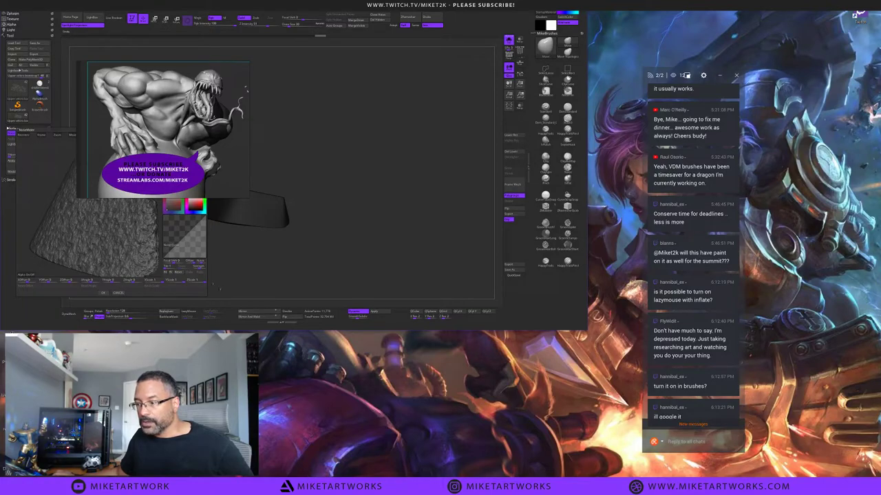
pyautogui.click(118, 294)
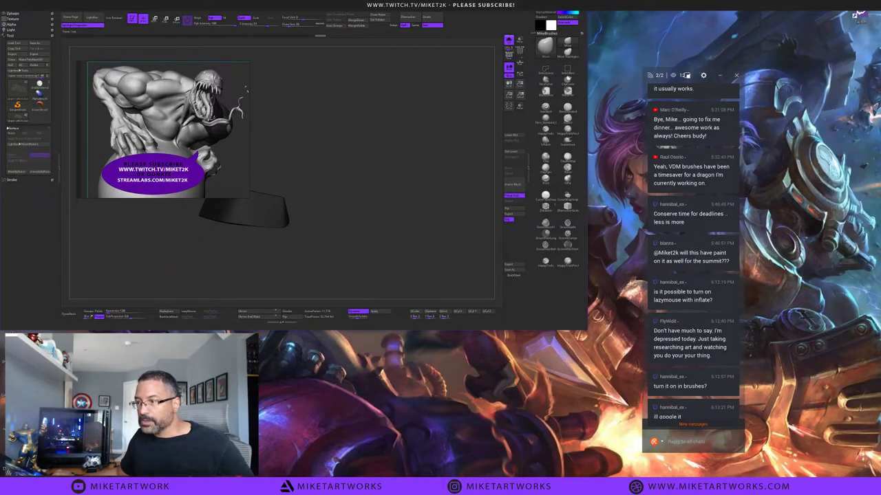
# Save the tool over the existing Bishop4PrintFINAL.ZTL file.
pyautogui.click(37, 44)
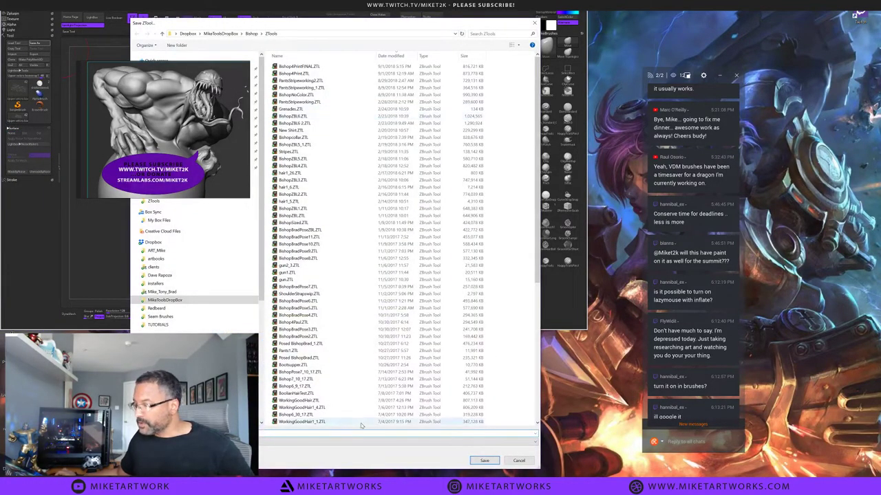
pyautogui.click(484, 460)
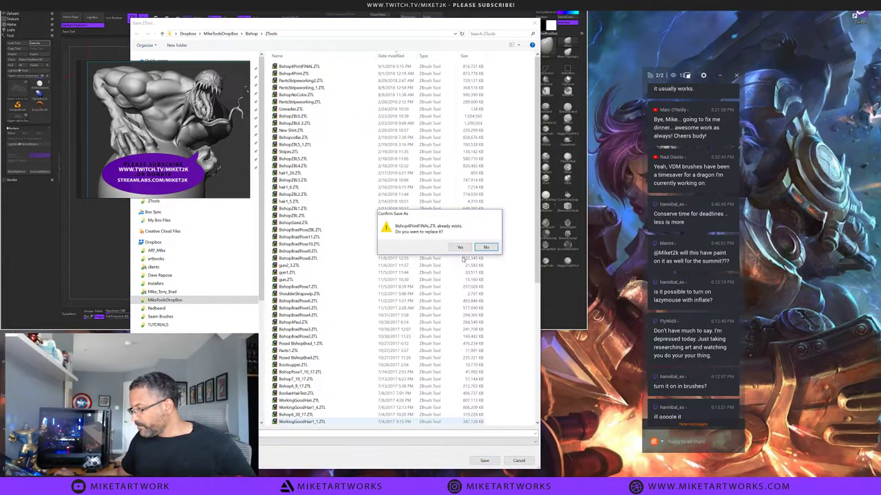
pyautogui.click(460, 248)
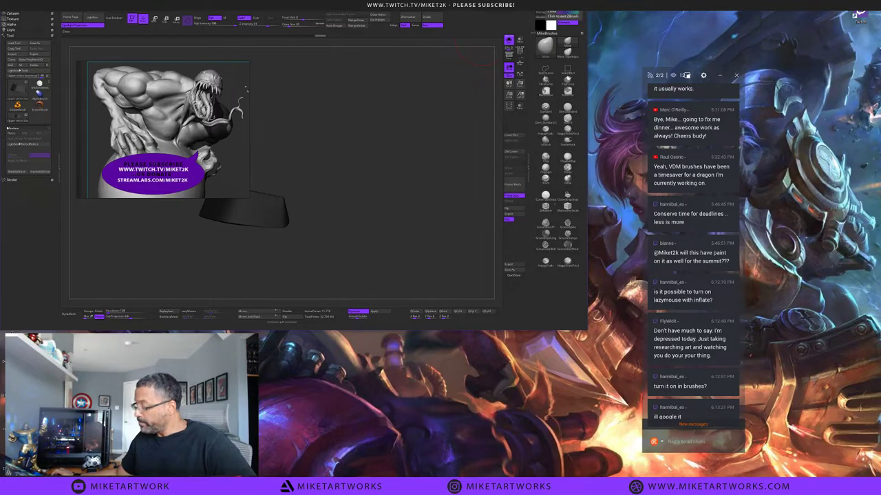
# Close ZBrush without saving the project changes.
pyautogui.click(582, 4)
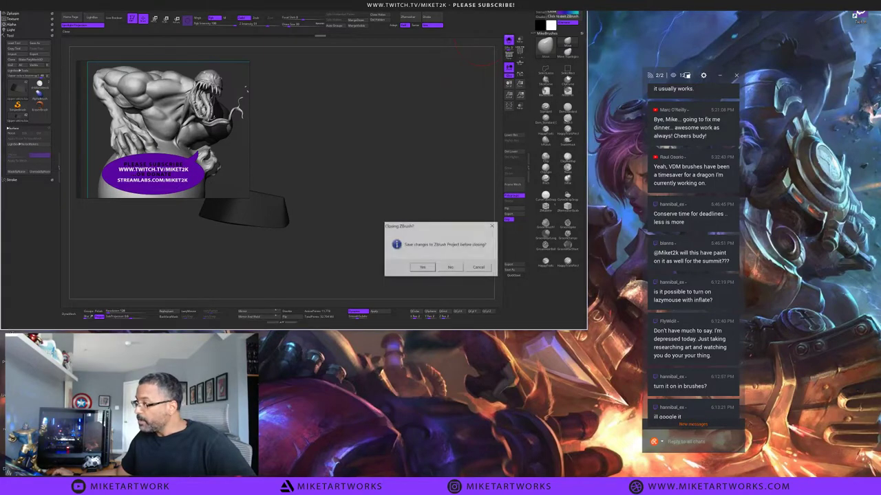
pyautogui.click(478, 267)
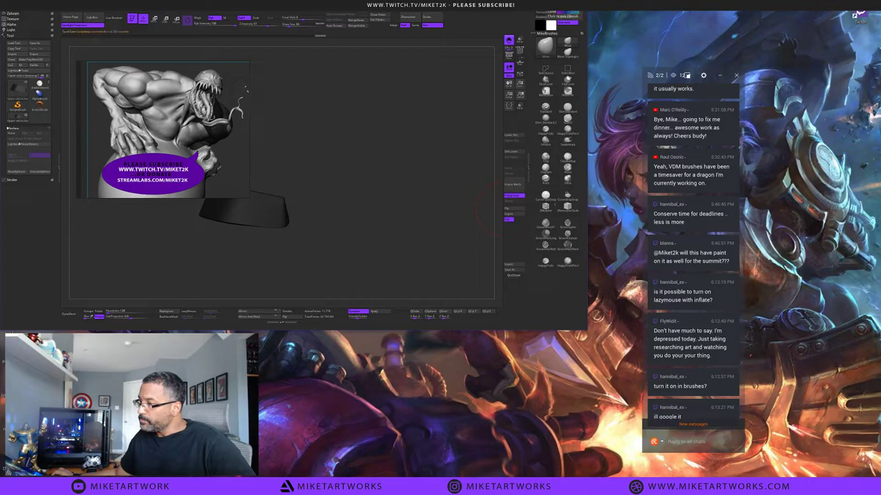
pyautogui.click(582, 4)
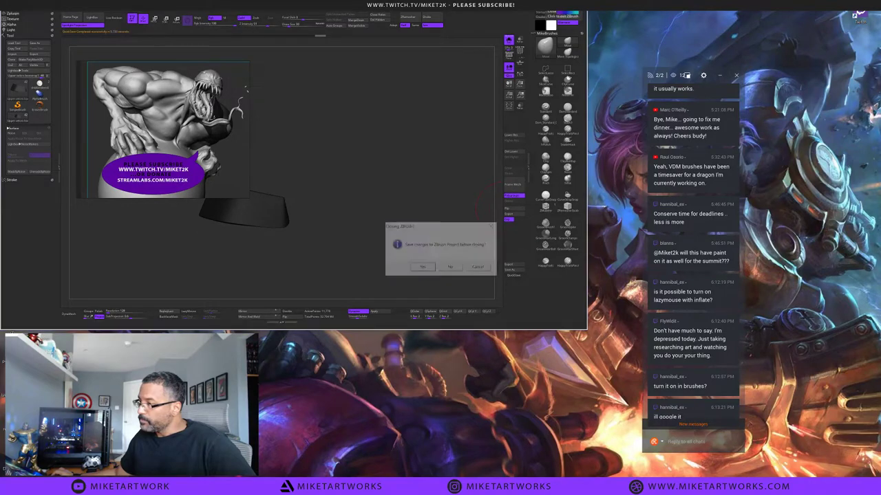
pyautogui.click(455, 268)
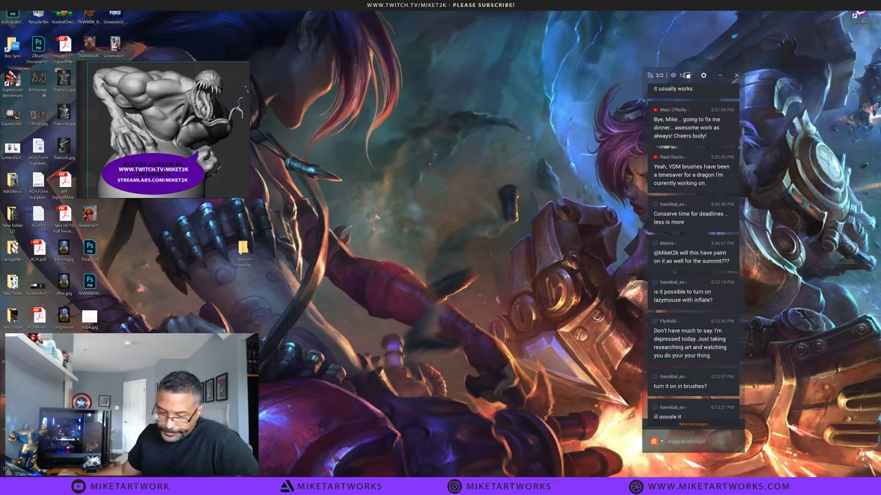
# Restart ZBrush, dismiss its home page and show the QuickSave files in LightBox.
pyautogui.press('super')
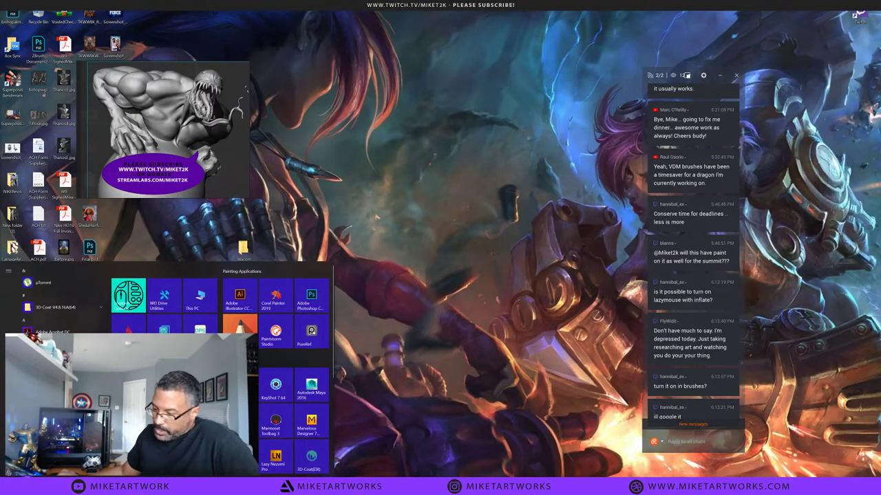
pyautogui.press('super')
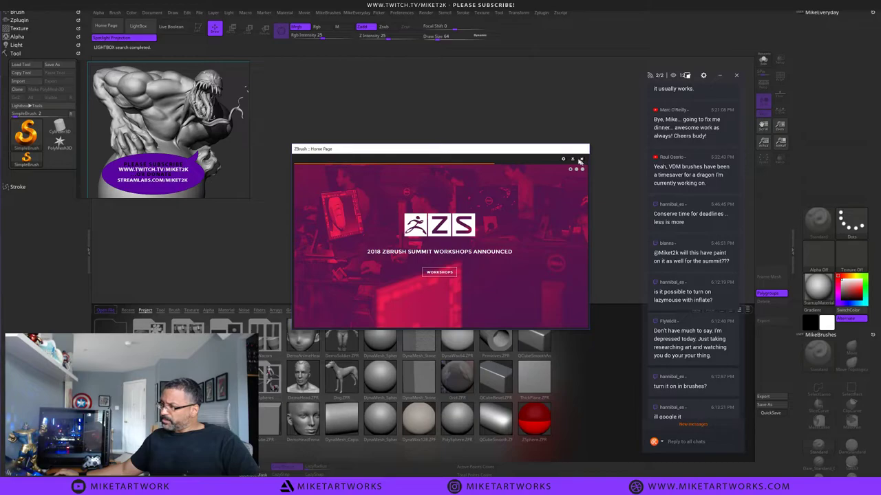
pyautogui.click(580, 159)
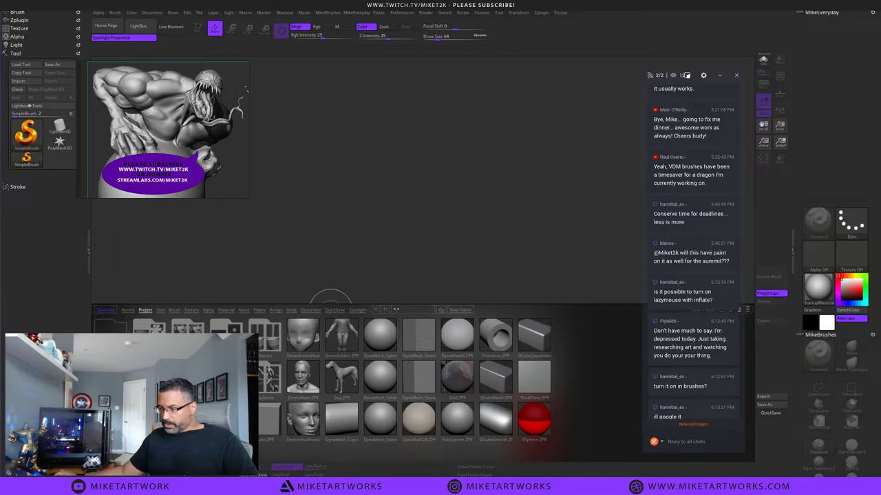
pyautogui.click(334, 310)
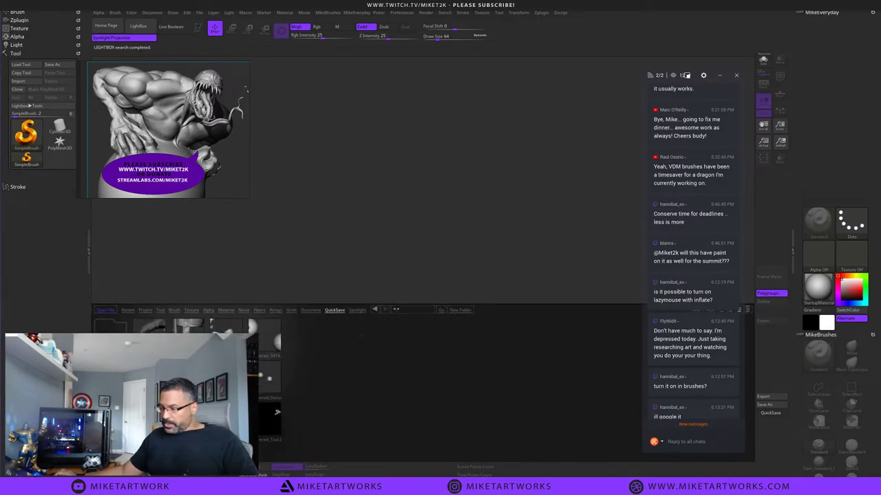
pyautogui.click(335, 312)
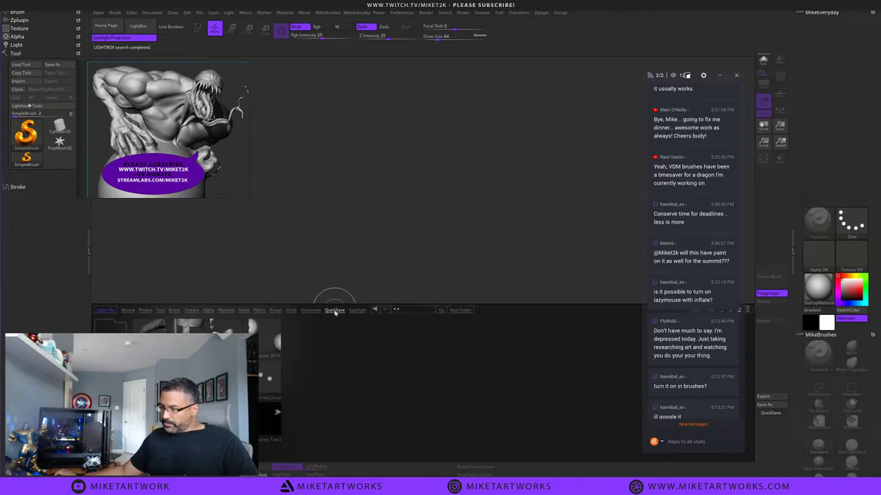
# Load the Bishop4PrintFINAL.ZTL tool from the ZTools folder.
pyautogui.click(21, 65)
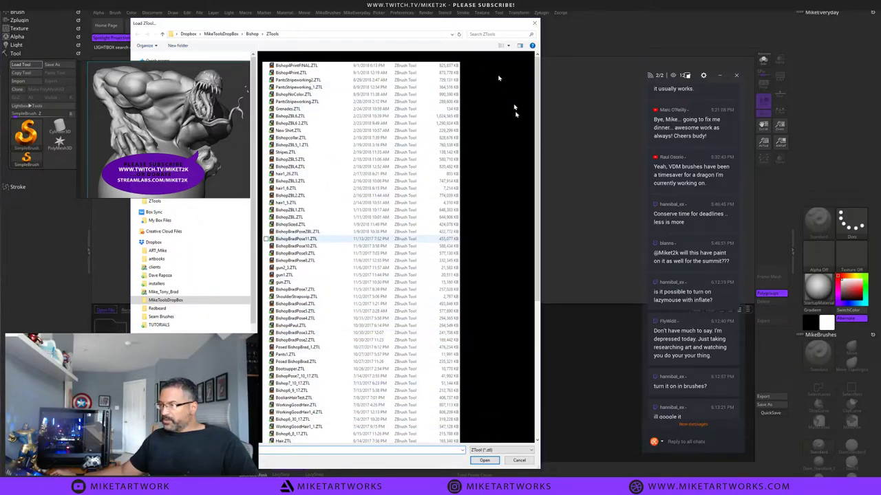
pyautogui.click(313, 66)
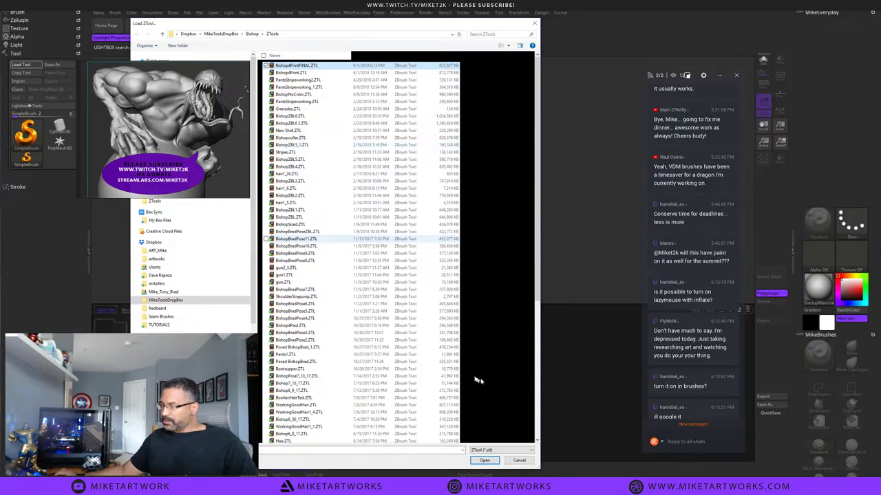
pyautogui.click(485, 461)
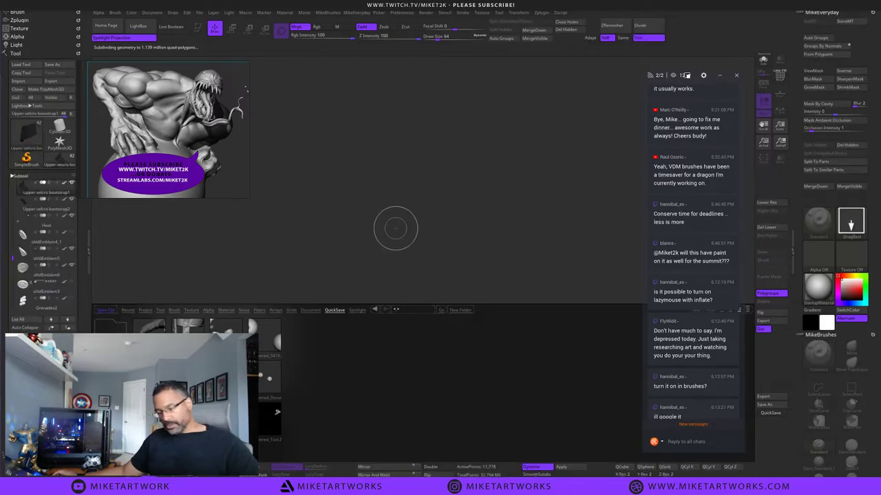
# Hide LightBox, then place the loaded tool on the canvas in Edit mode with the boots in view.
pyautogui.press(',')
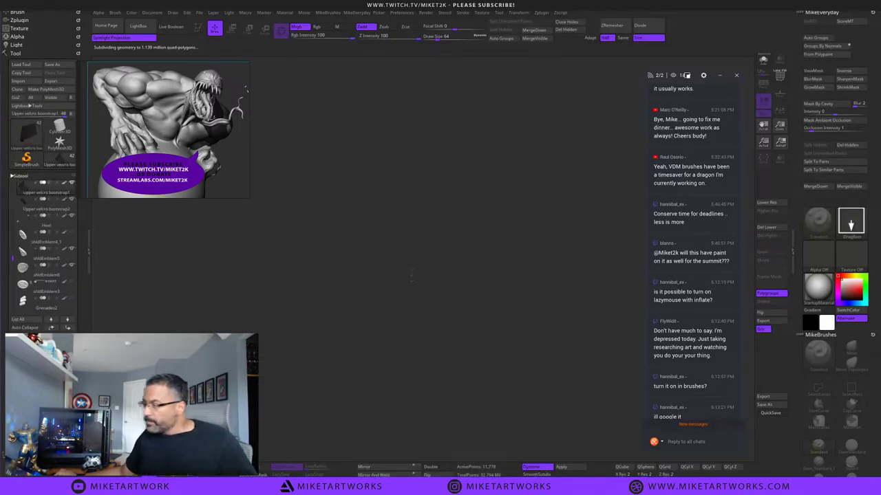
pyautogui.keyDown('alt'); pyautogui.moveTo(414, 249); pyautogui.dragTo(403, 444); pyautogui.keyUp('alt')
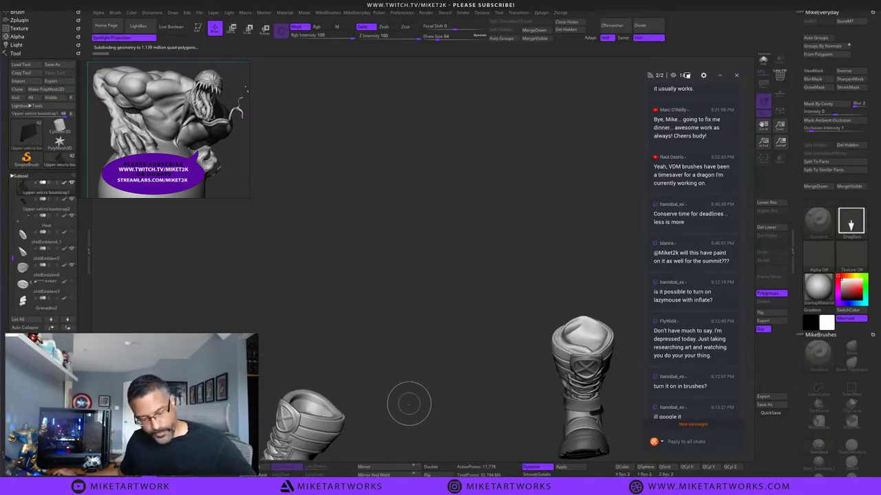
pyautogui.press('t')
pyautogui.press('f')
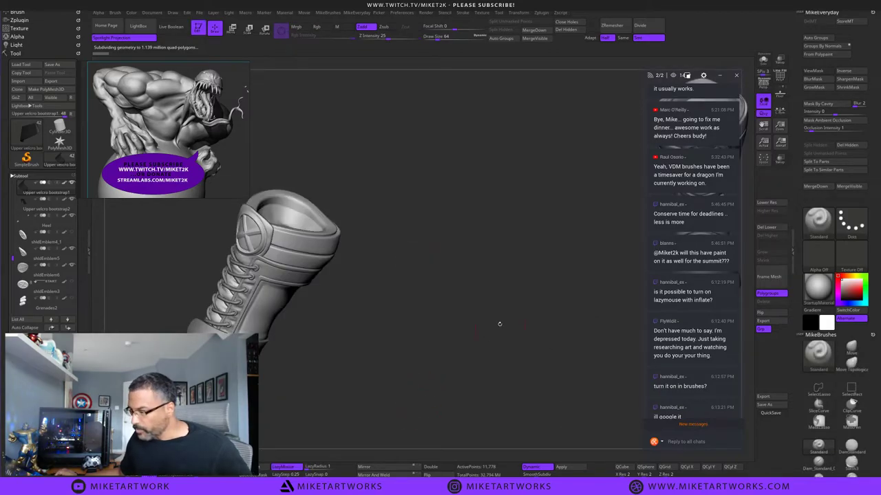
pyautogui.moveTo(482, 359)
pyautogui.keyDown('alt'); pyautogui.mouseDown()
pyautogui.moveTo(466, 346)
pyautogui.moveTo(507, 348)
pyautogui.mouseUp(); pyautogui.keyUp('alt')
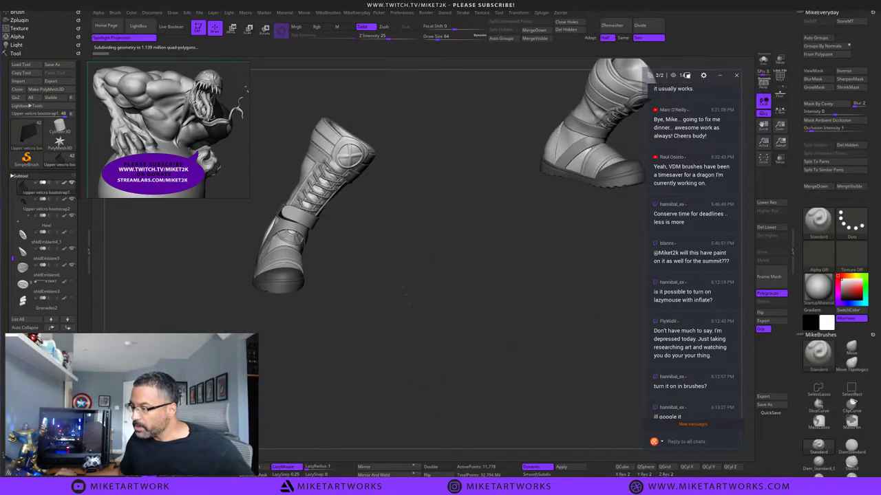
# Isolate the dark velcro piece on the ankle strap and subdivide it one more level.
pyautogui.keyDown('alt'); pyautogui.moveTo(395, 241); pyautogui.dragTo(425, 281); pyautogui.keyUp('alt')
pyautogui.moveTo(66, 191)
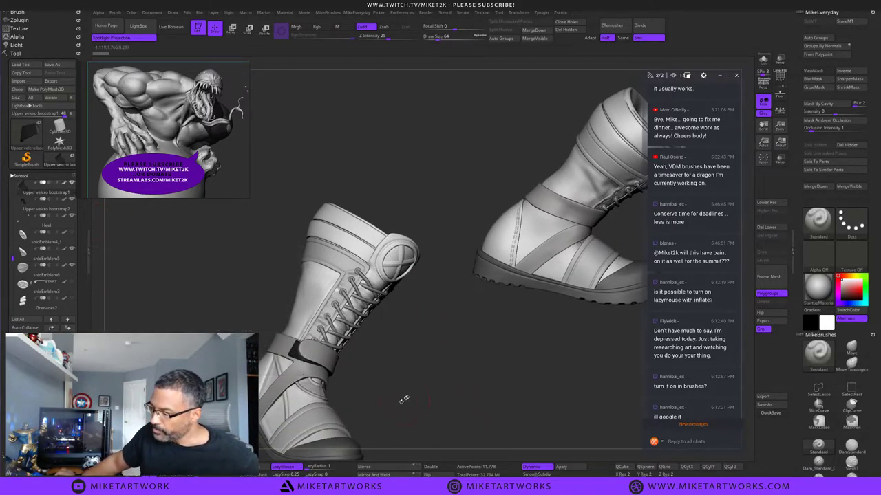
pyautogui.moveTo(403, 399)
pyautogui.mouseDown()
pyautogui.moveTo(434, 406)
pyautogui.moveTo(473, 373)
pyautogui.moveTo(477, 381)
pyautogui.moveTo(469, 374)
pyautogui.moveTo(483, 365)
pyautogui.moveTo(527, 369)
pyautogui.moveTo(525, 324)
pyautogui.mouseUp()
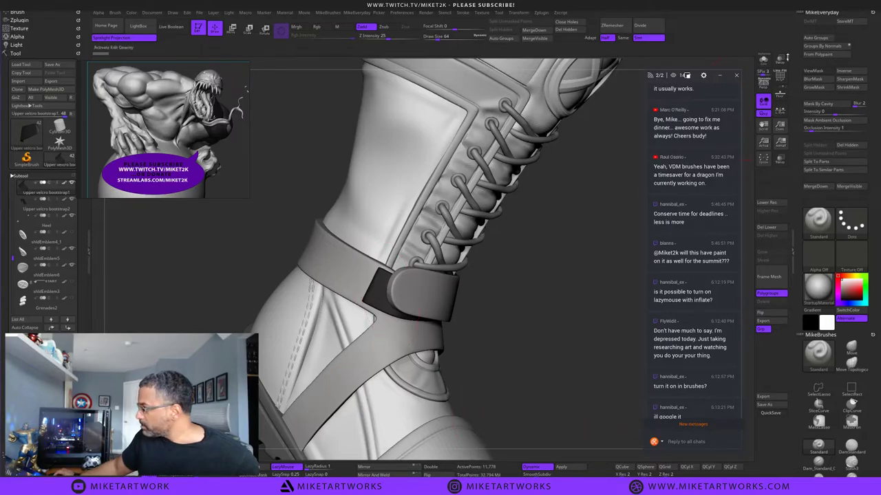
pyautogui.click(763, 61)
pyautogui.moveTo(532, 293); pyautogui.dragTo(534, 279)
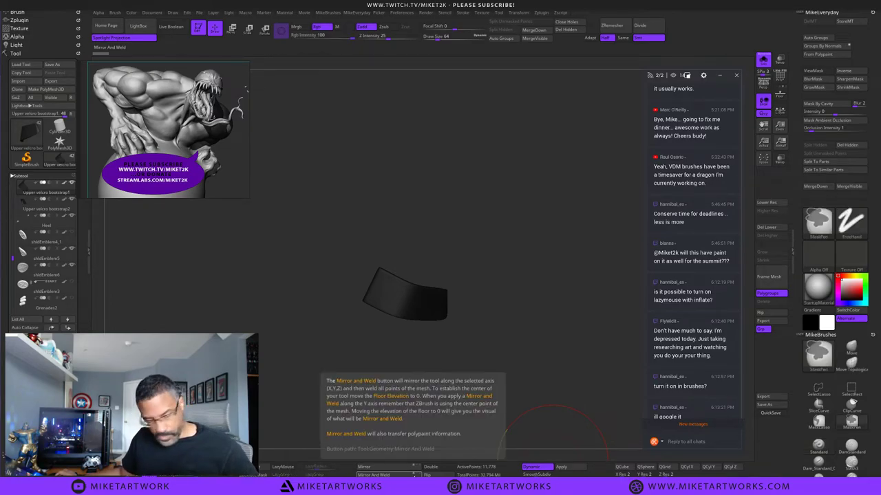
pyautogui.hotkey('ctrl', 'd')
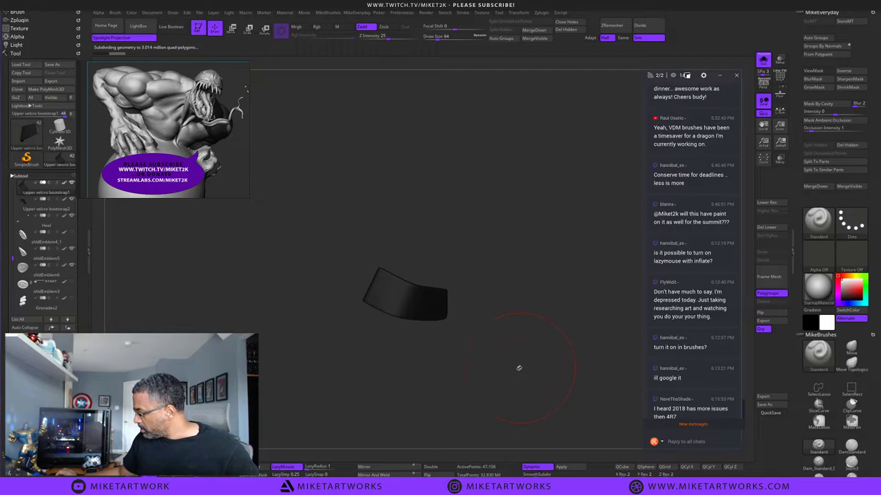
pyautogui.moveTo(519, 368)
pyautogui.mouseDown()
pyautogui.moveTo(525, 362)
pyautogui.moveTo(497, 374)
pyautogui.moveTo(473, 332)
pyautogui.mouseUp()
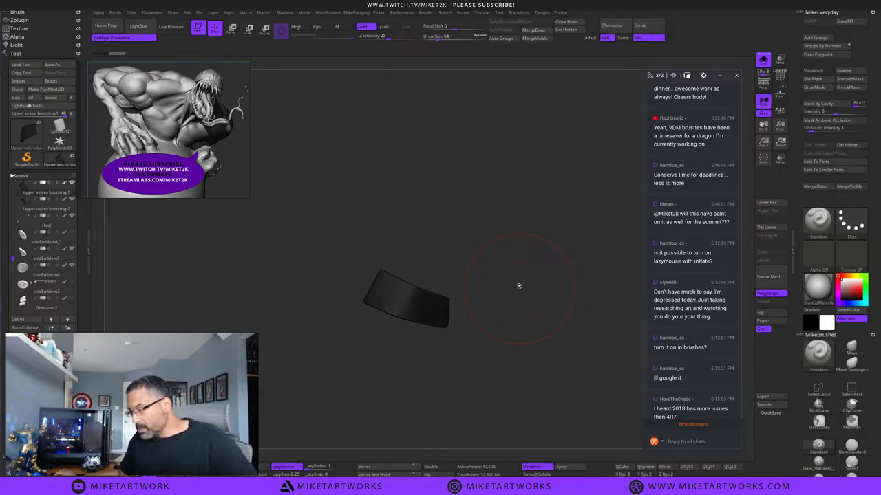
pyautogui.moveTo(508, 261); pyautogui.dragTo(503, 260)
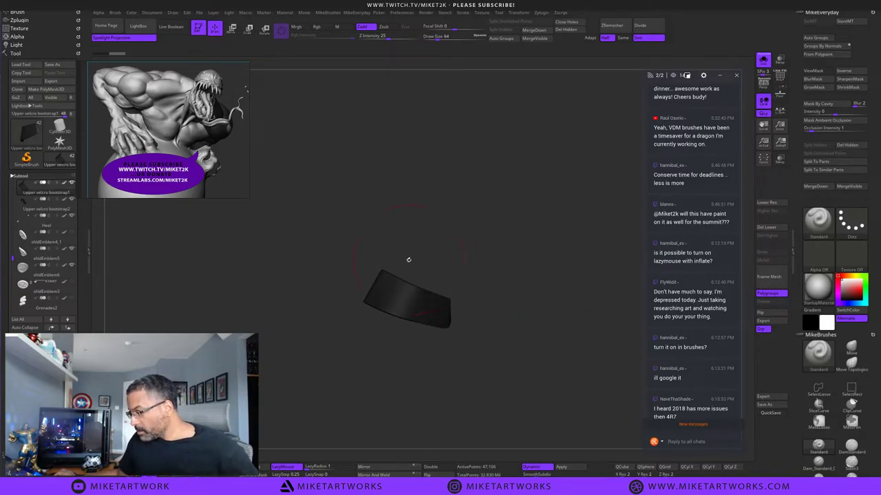
pyautogui.click(851, 348)
pyautogui.hotkey('ctrl', 'd')
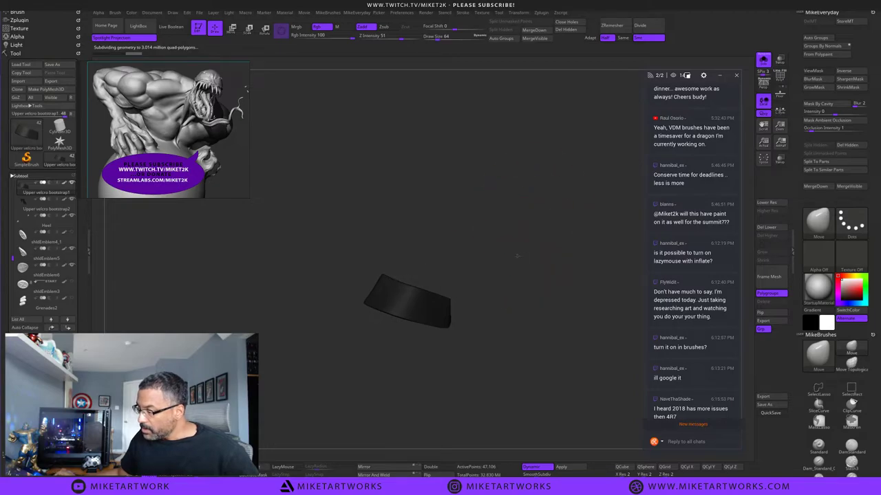
pyautogui.hotkey('ctrl', 'z')
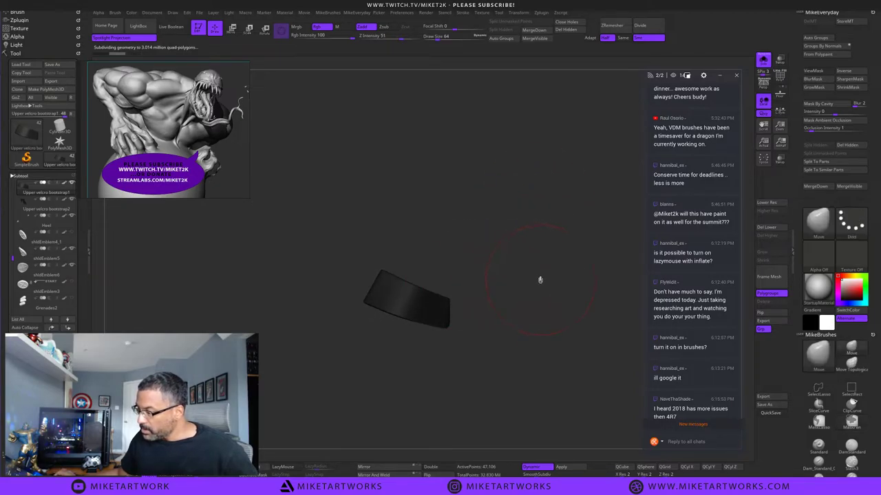
# Apply the Noise28 preset from LightBox's Noise library to the isolated velcro piece.
pyautogui.press(',')
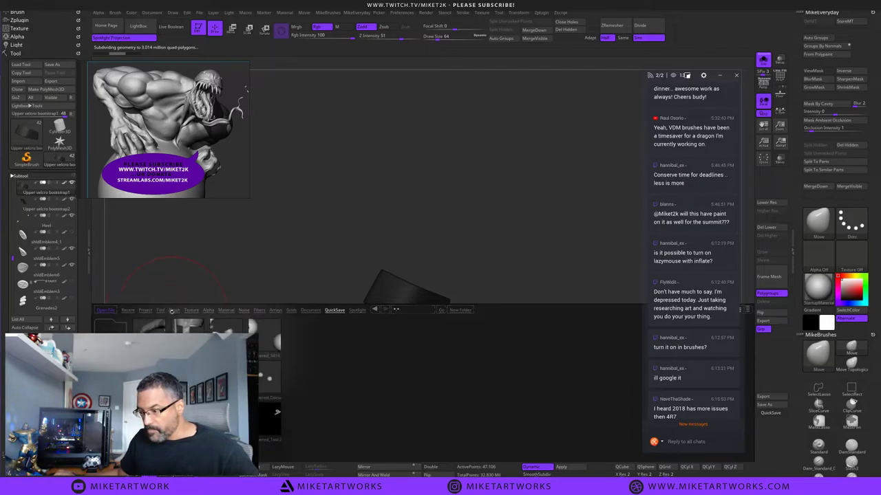
pyautogui.click(241, 311)
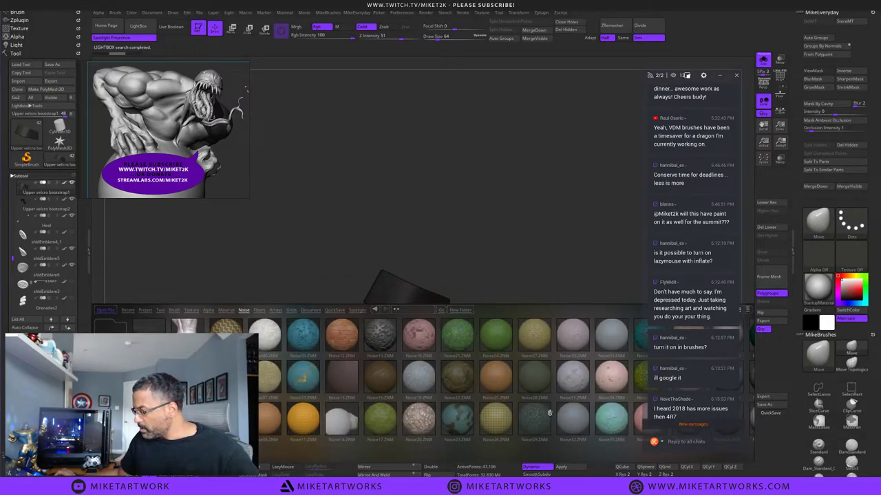
pyautogui.moveTo(550, 412); pyautogui.dragTo(481, 413)
pyautogui.moveTo(576, 375); pyautogui.dragTo(463, 414)
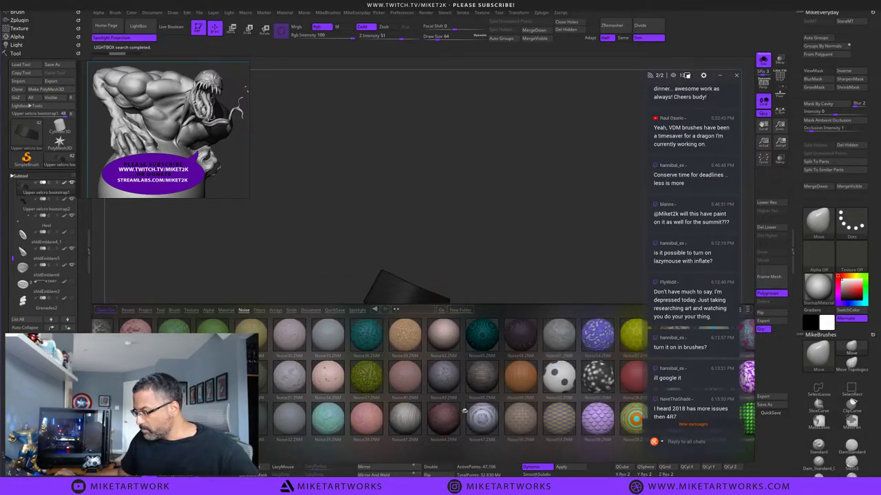
pyautogui.moveTo(625, 408); pyautogui.dragTo(579, 394)
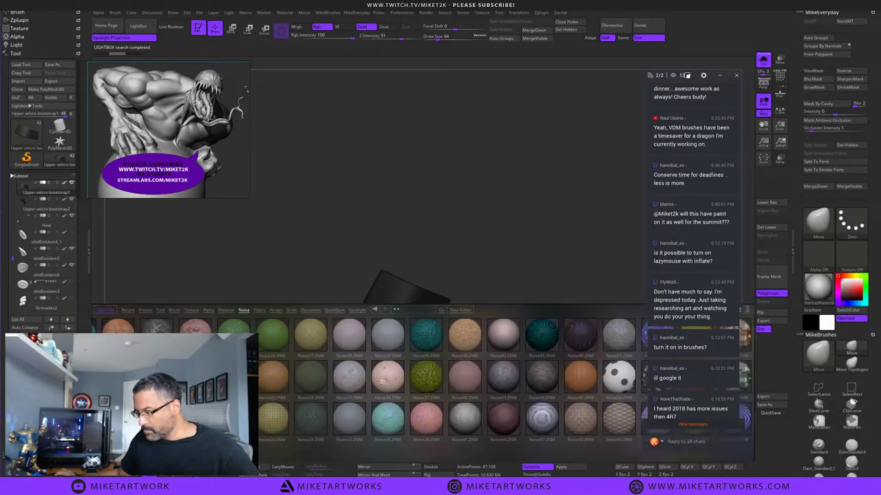
pyautogui.doubleClick(348, 383)
pyautogui.scroll(1, 347, 383)
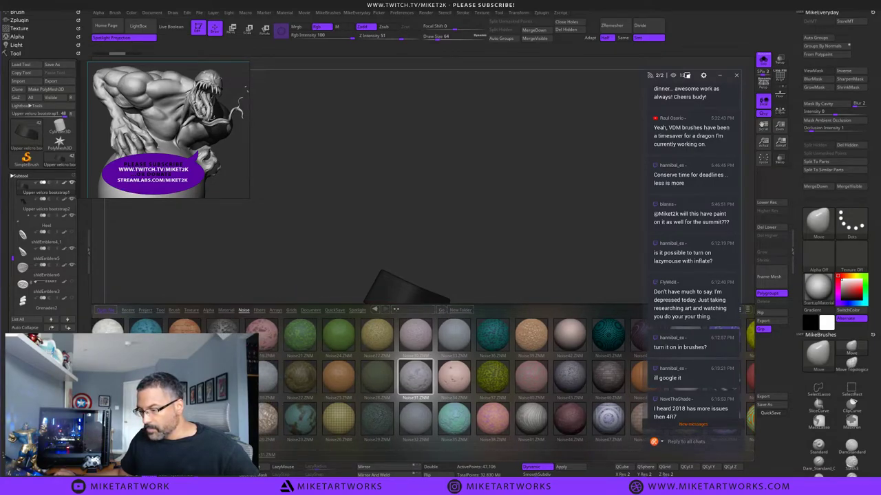
pyautogui.doubleClick(493, 377)
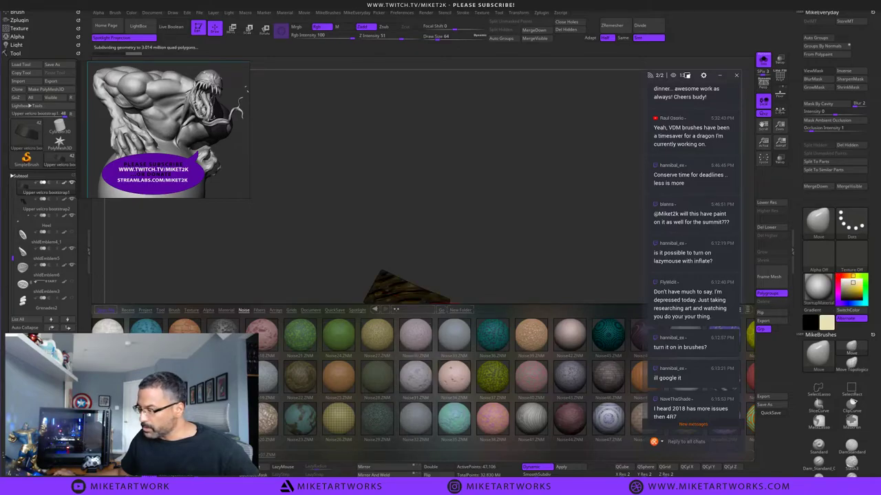
pyautogui.doubleClick(385, 377)
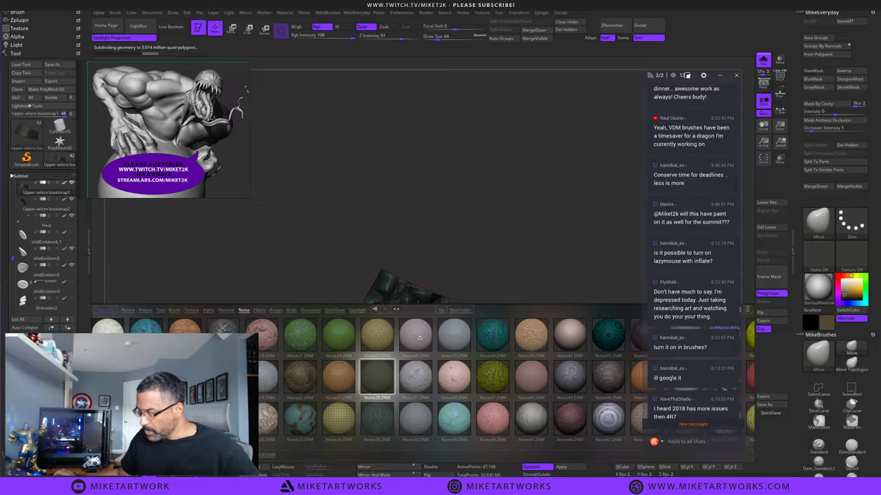
pyautogui.press(',')
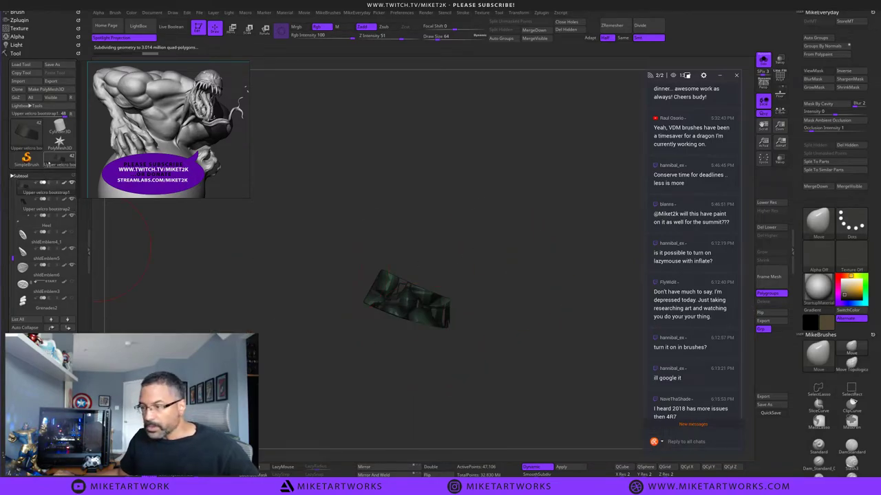
# Open the velcro piece's surface noise for editing in NoiseMaker, with the reference image out of the way and the piece framed in the preview.
pyautogui.click(29, 176)
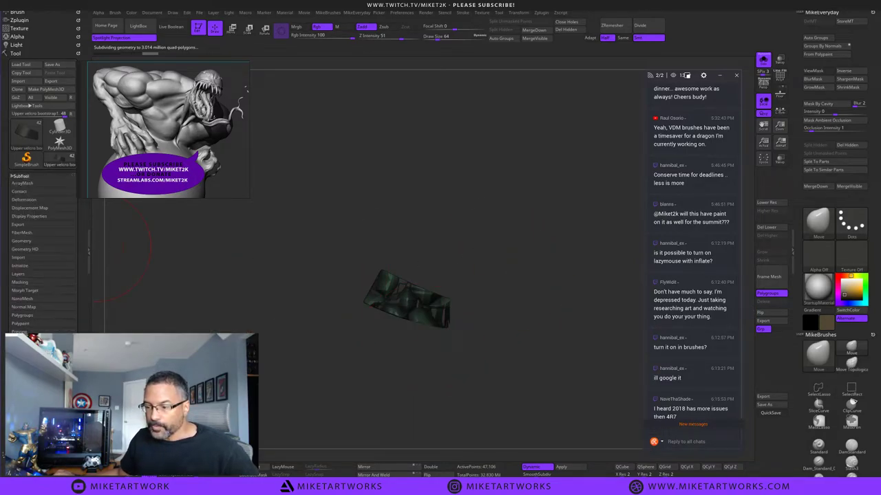
pyautogui.click(22, 342)
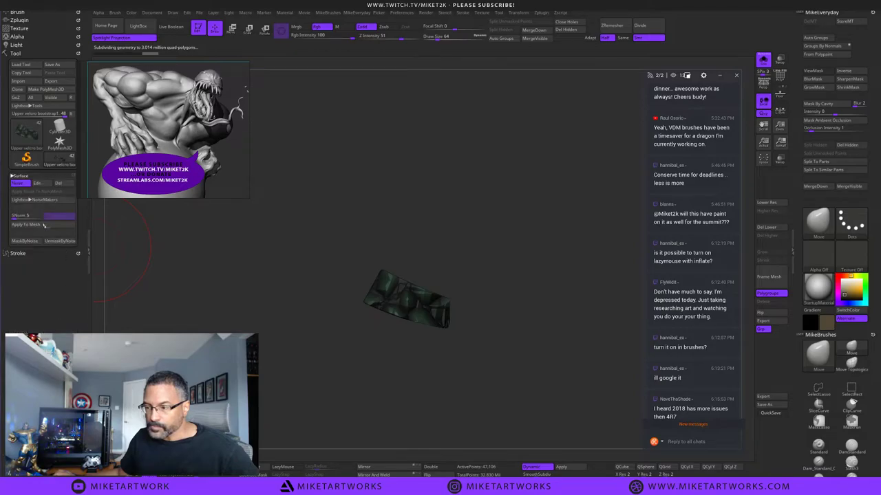
pyautogui.click(37, 183)
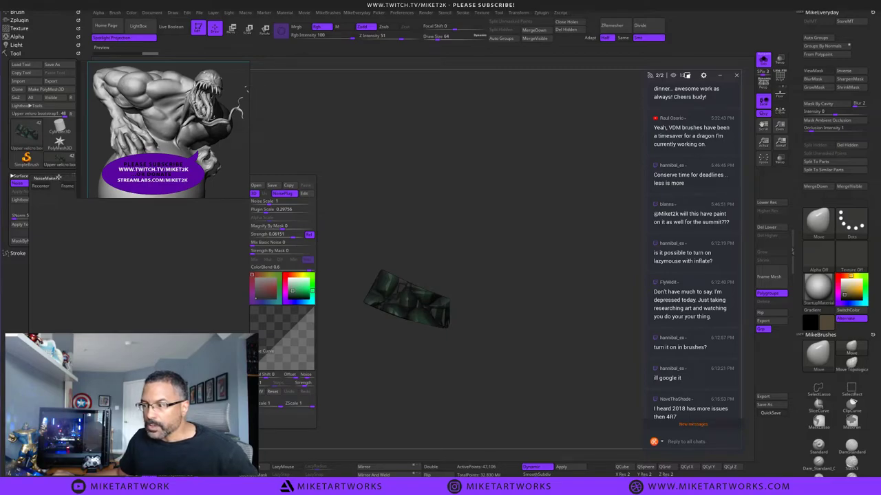
pyautogui.moveTo(156, 95); pyautogui.dragTo(367, 41, button='right')
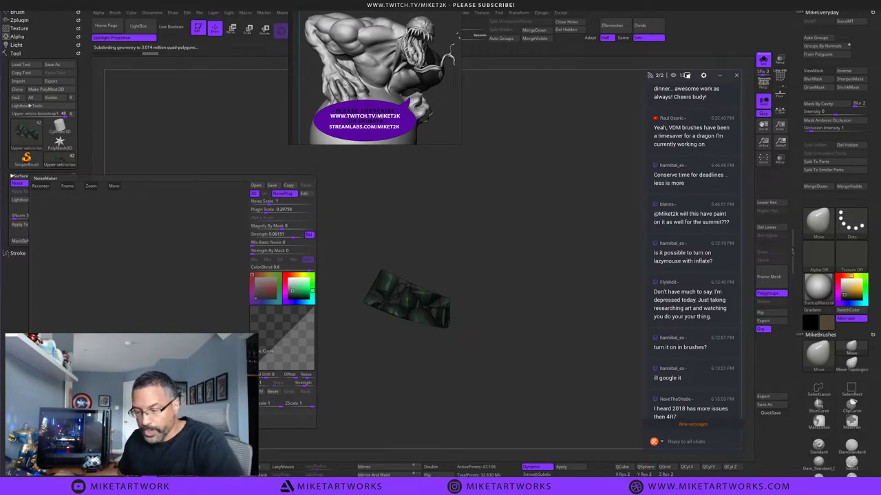
pyautogui.click(66, 186)
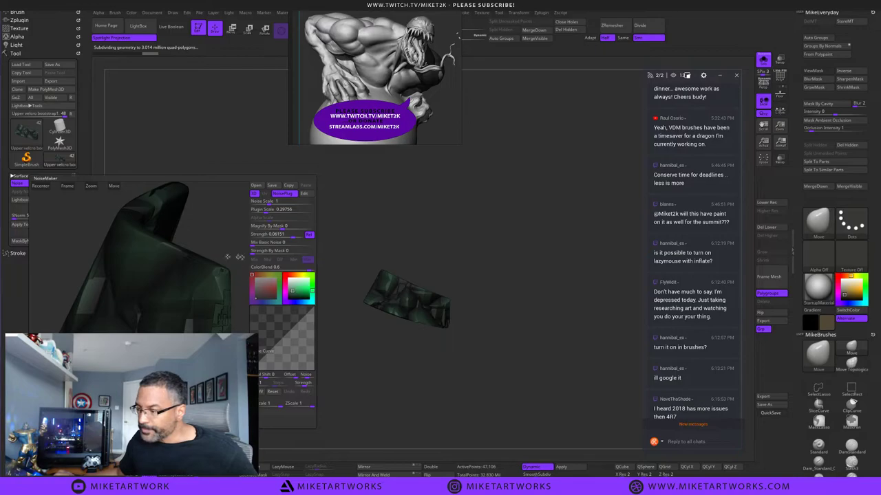
# Set the noise's Plugin Scale to 0.00455 and Noise Scale to 0.81795, and pick a light grey noise colour.
pyautogui.moveTo(268, 212); pyautogui.dragTo(257, 213)
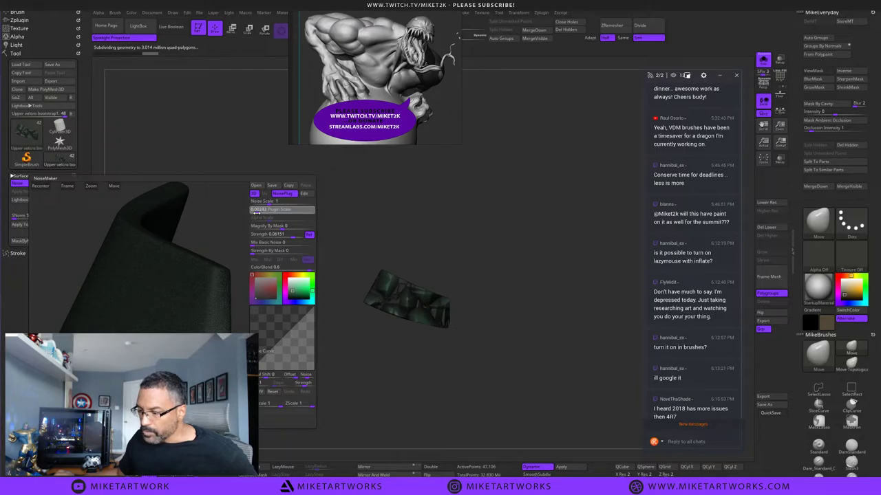
pyautogui.moveTo(257, 213); pyautogui.dragTo(257, 213)
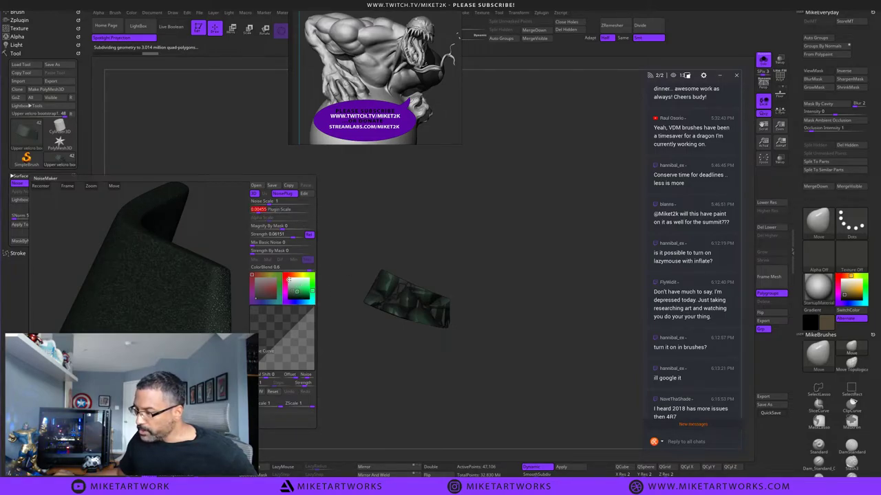
pyautogui.click(289, 280)
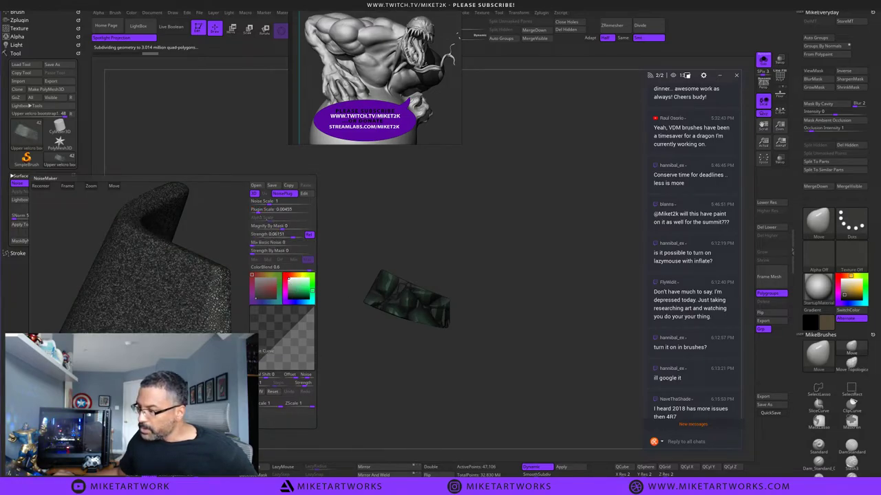
pyautogui.moveTo(269, 204); pyautogui.dragTo(272, 204)
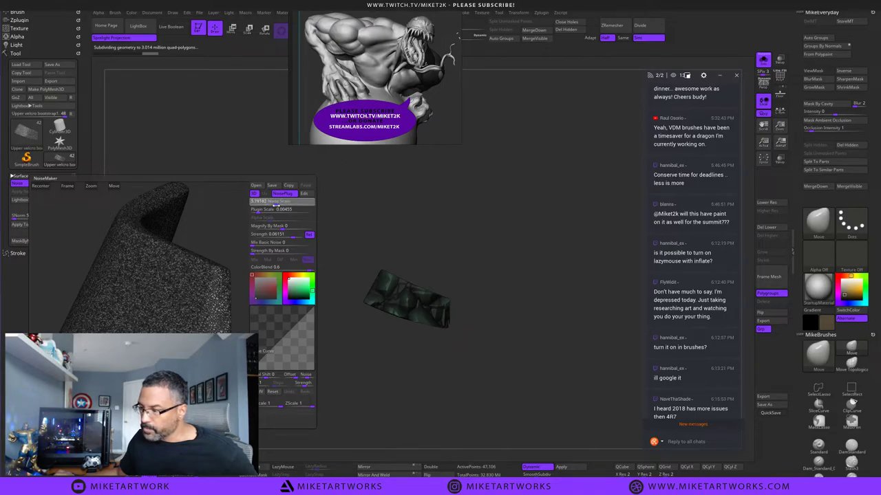
pyautogui.click(269, 206)
pyautogui.moveTo(259, 212); pyautogui.dragTo(258, 213)
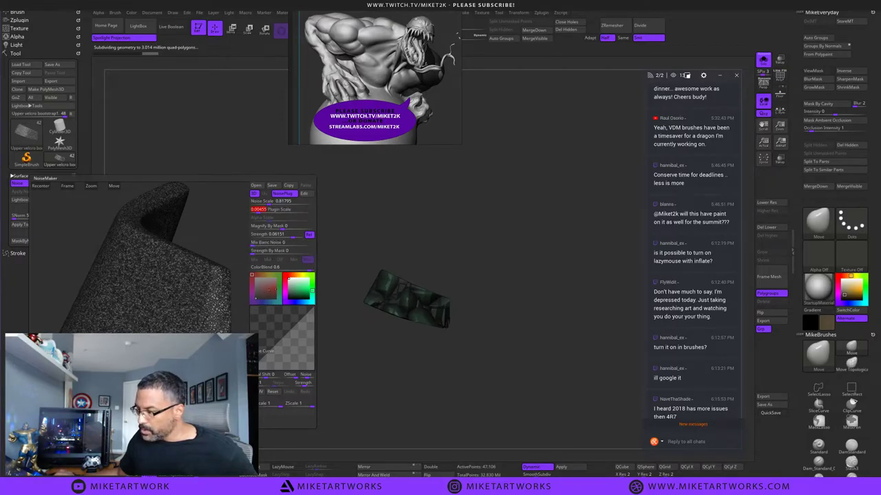
# Recolour the noise to a neutral grey and set its Strength to about 0.19.
pyautogui.click(284, 291)
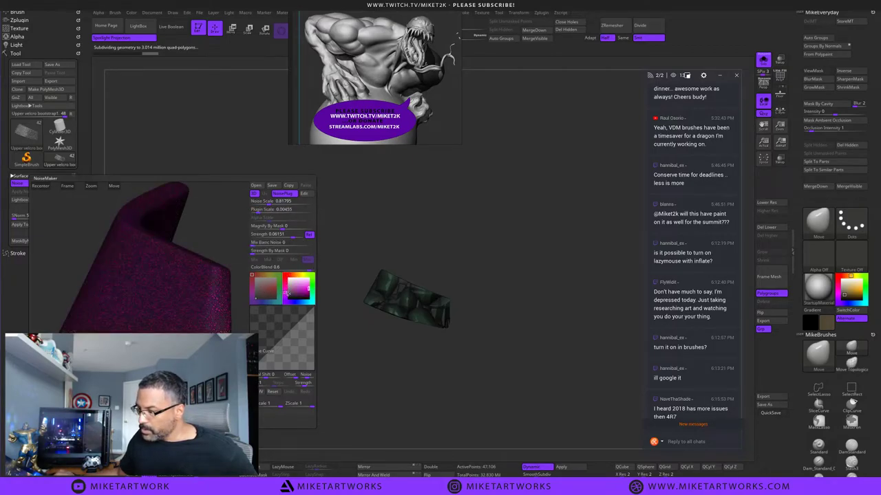
pyautogui.moveTo(296, 292); pyautogui.dragTo(284, 296)
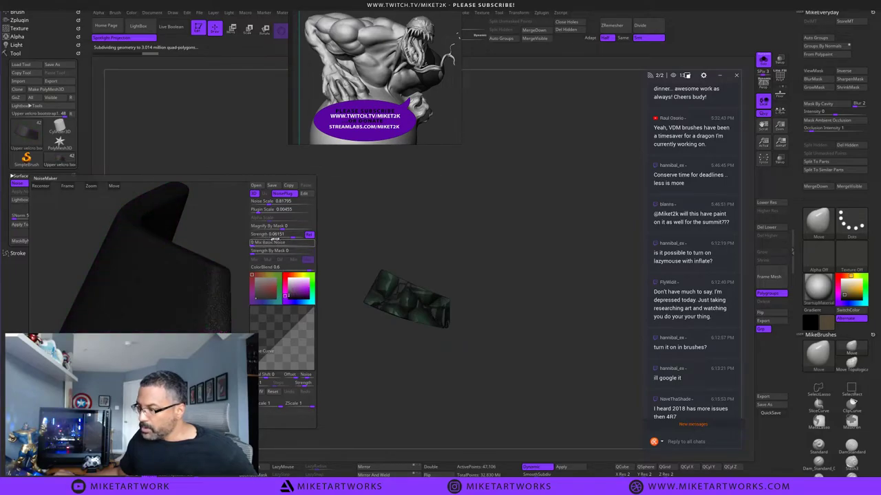
pyautogui.moveTo(292, 238); pyautogui.dragTo(296, 239)
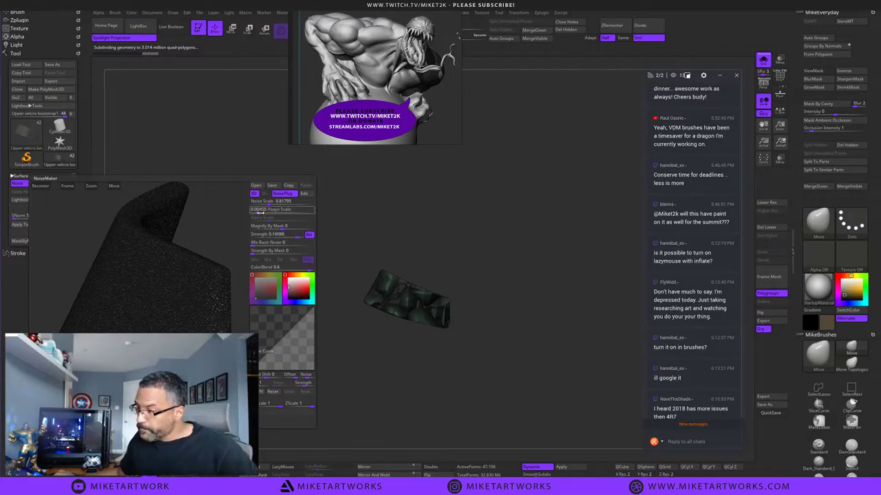
# Enlarge the noise pattern by setting Plugin Scale to 0.01654 and increasing Noise Scale, and accept the noise settings.
pyautogui.moveTo(269, 205); pyautogui.dragTo(259, 212)
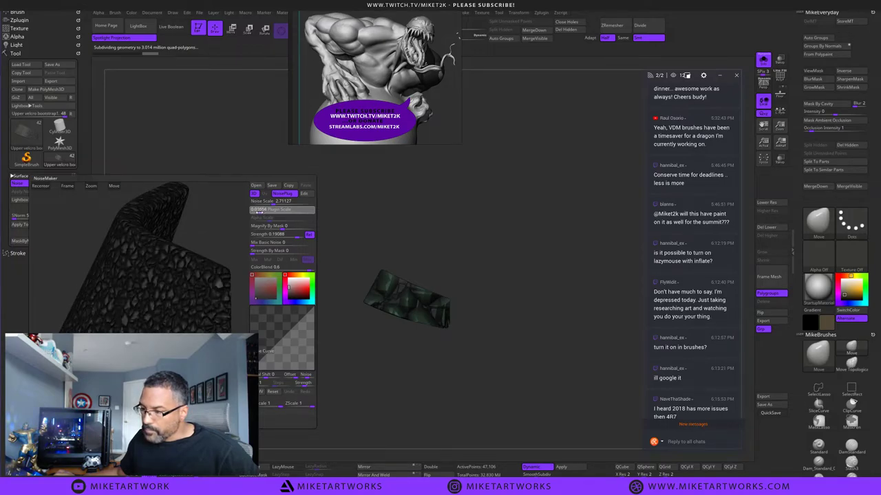
pyautogui.click(276, 210)
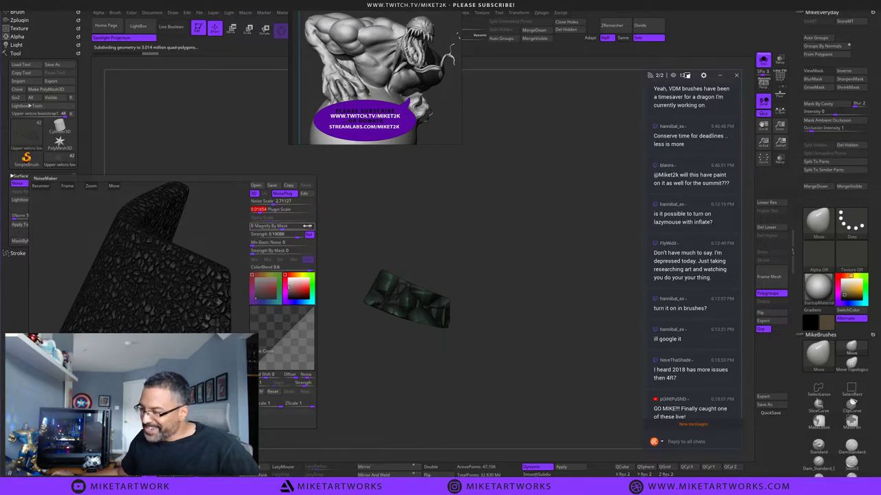
pyautogui.click(275, 204)
pyautogui.moveTo(275, 204); pyautogui.dragTo(272, 204)
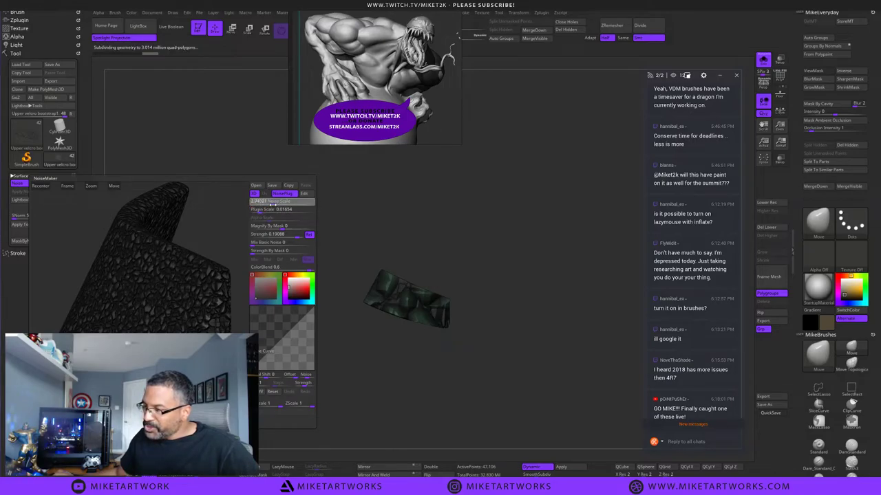
pyautogui.moveTo(273, 205); pyautogui.dragTo(275, 205)
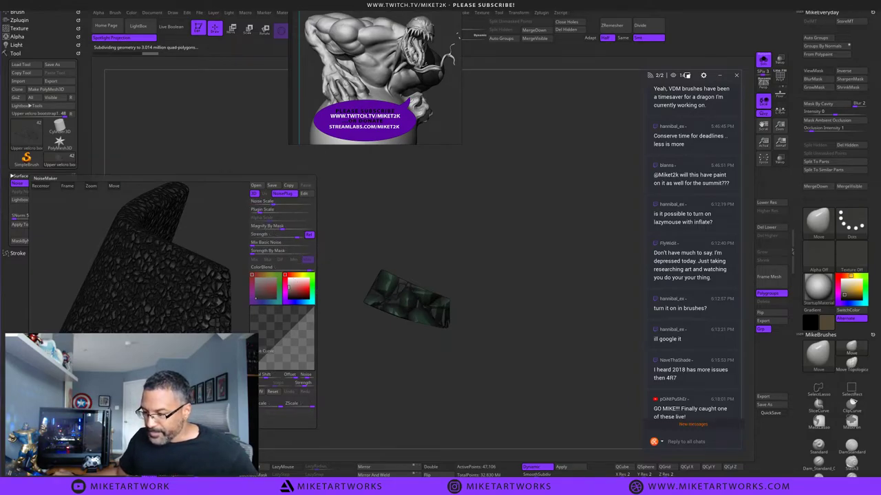
pyautogui.click(46, 420)
# Show the other boot parts again and view the velcro texture beside the ankle strap.
pyautogui.moveTo(531, 366); pyautogui.dragTo(485, 410)
pyautogui.click(763, 61)
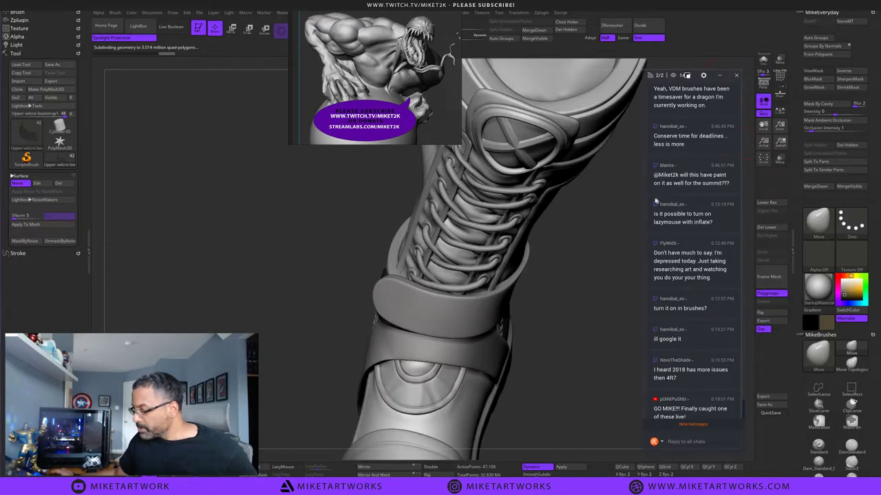
pyautogui.moveTo(574, 311); pyautogui.dragTo(460, 331)
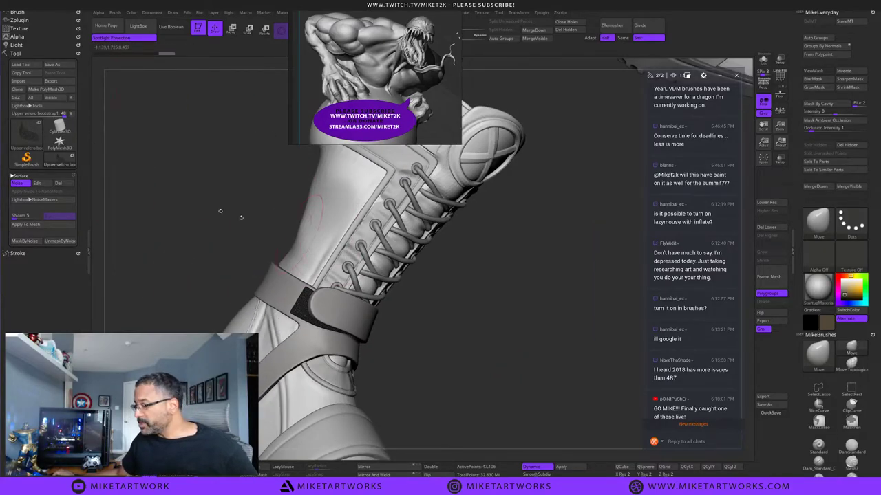
# Delete the shldEmblem4_1 subtool from the subtool list.
pyautogui.click(20, 177)
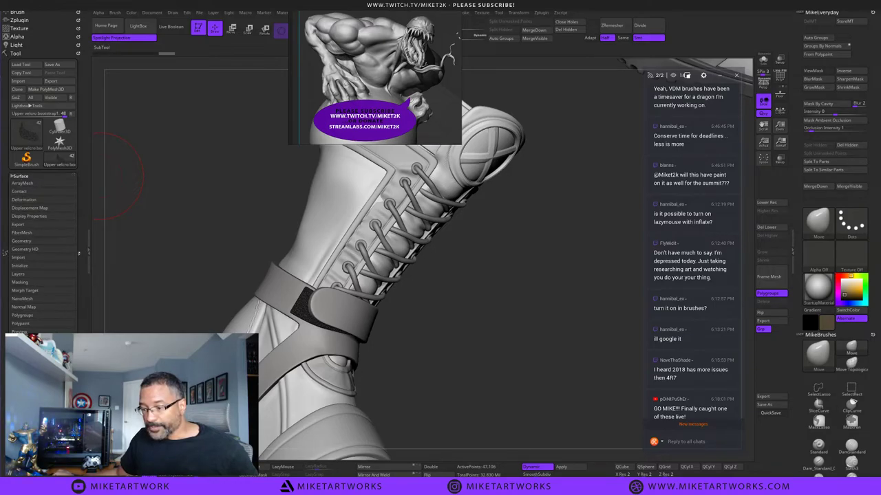
pyautogui.click(20, 176)
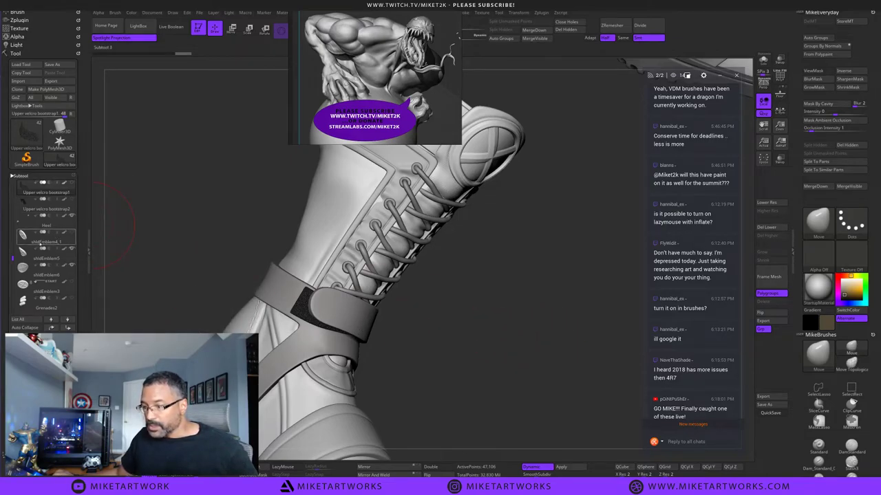
pyautogui.click(41, 242)
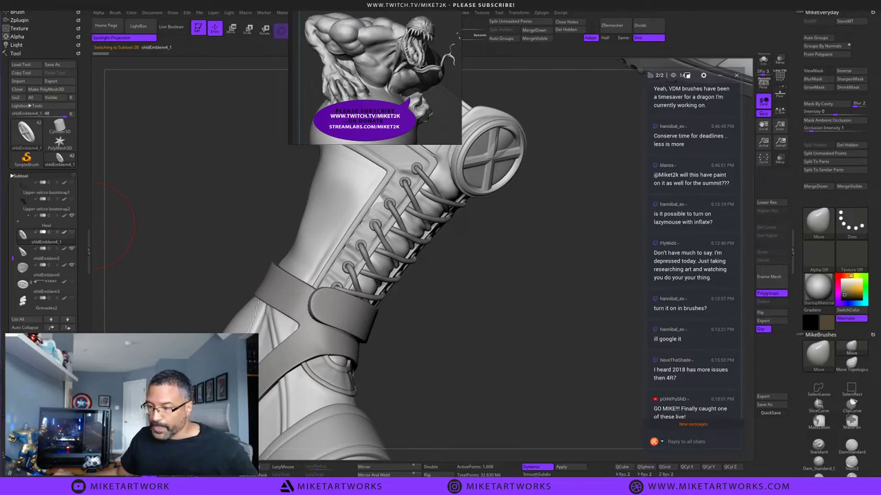
pyautogui.click(25, 385)
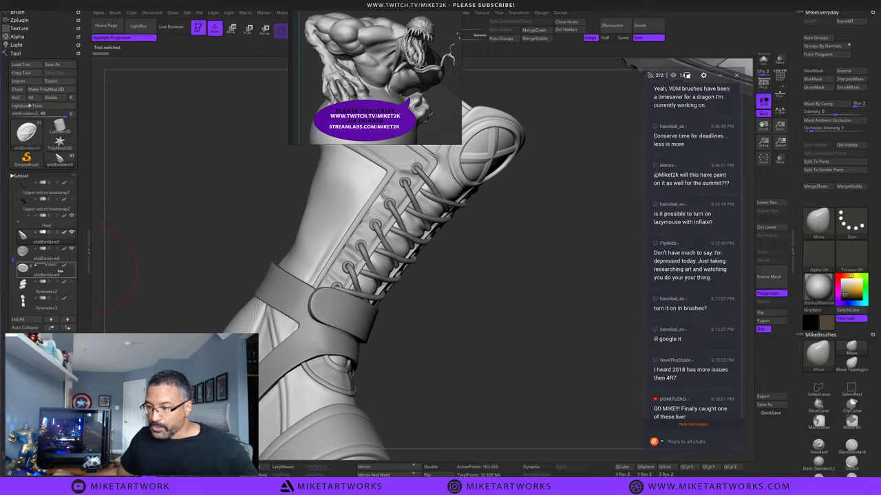
# Select the shldEmblem3 subtool, view it in Solo mode, and make all subtools visible so the whole character is shown.
pyautogui.click(59, 274)
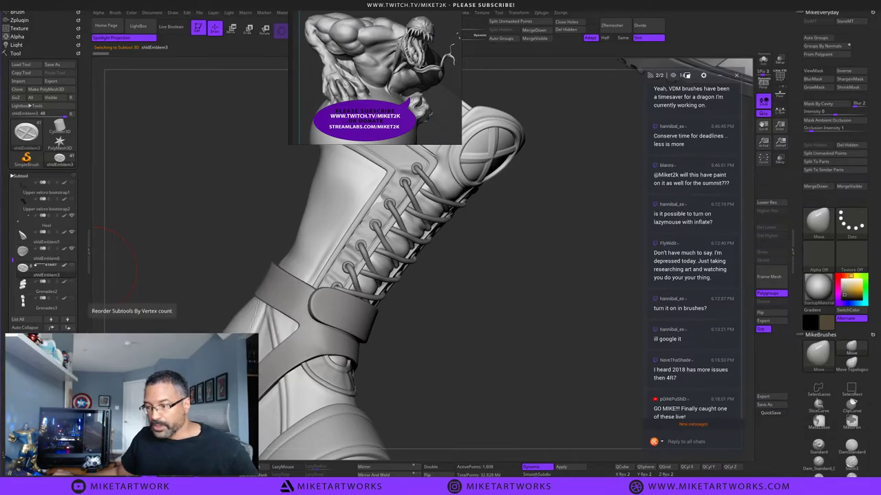
pyautogui.press('f')
pyautogui.moveTo(537, 354); pyautogui.dragTo(459, 342)
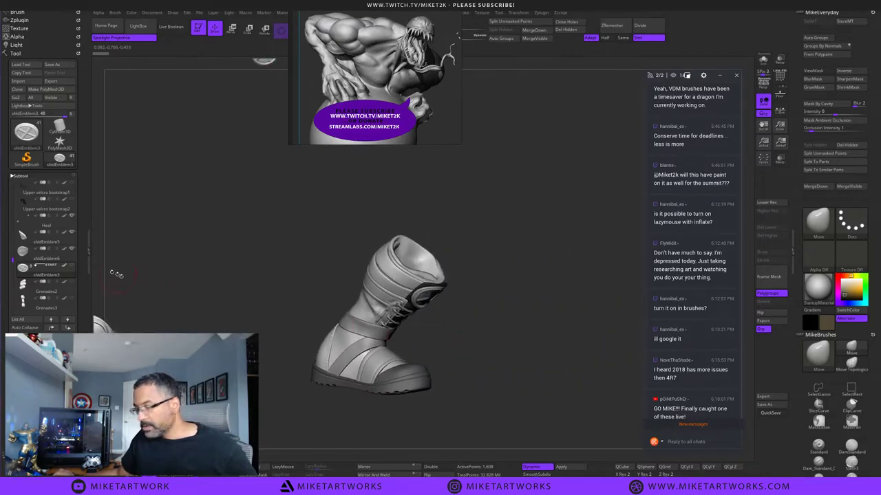
pyautogui.click(762, 61)
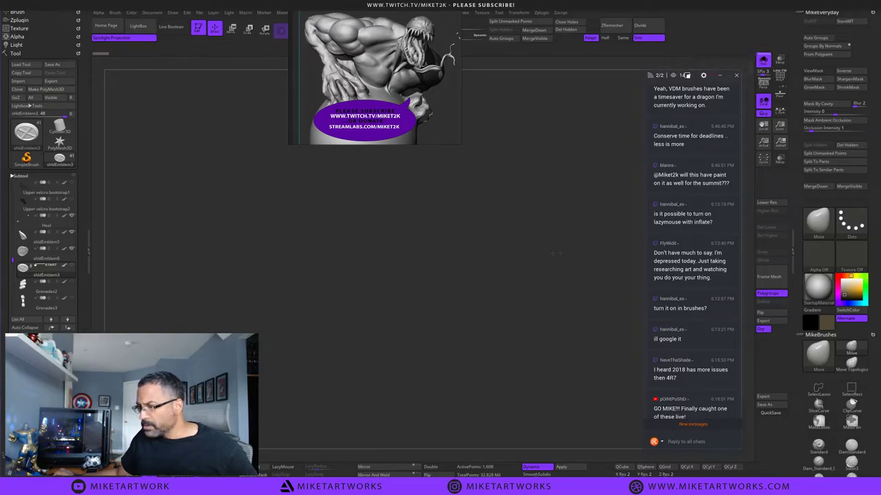
pyautogui.moveTo(466, 270); pyautogui.dragTo(421, 264)
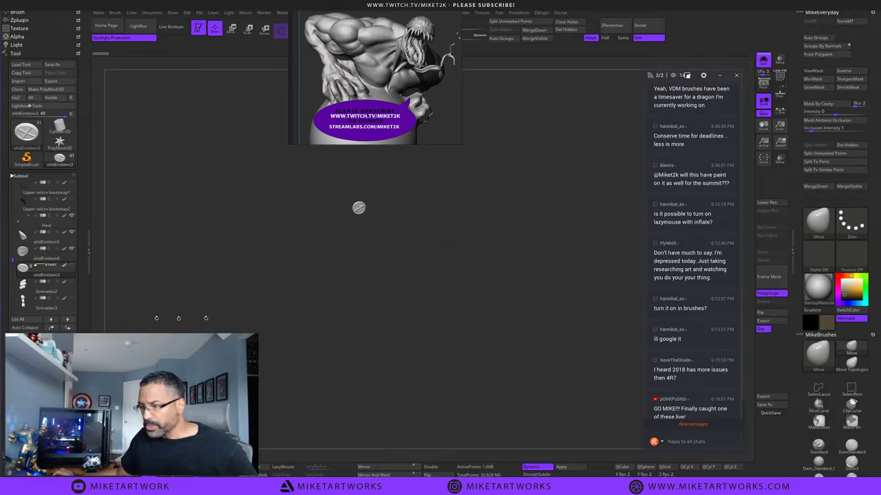
pyautogui.click(73, 266)
pyautogui.keyDown('shift'); pyautogui.click(73, 266); pyautogui.keyUp('shift')
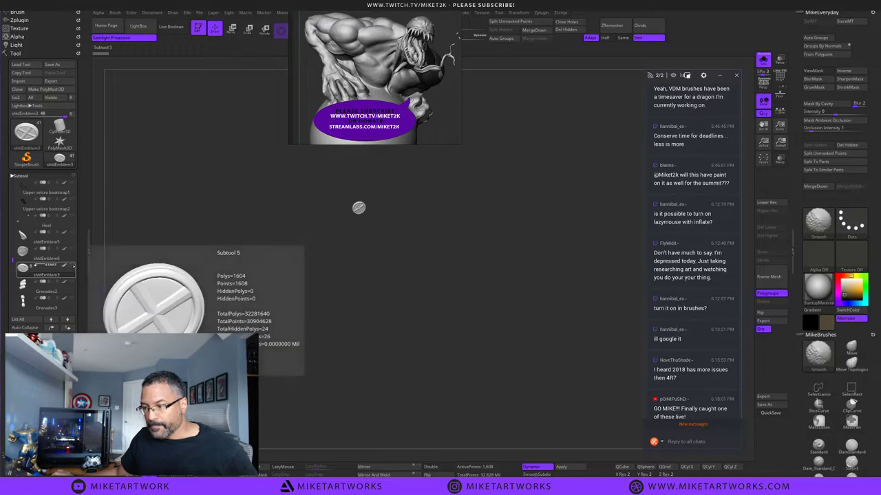
pyautogui.keyDown('shift'); pyautogui.click(73, 266); pyautogui.keyUp('shift')
pyautogui.moveTo(361, 300); pyautogui.dragTo(364, 302)
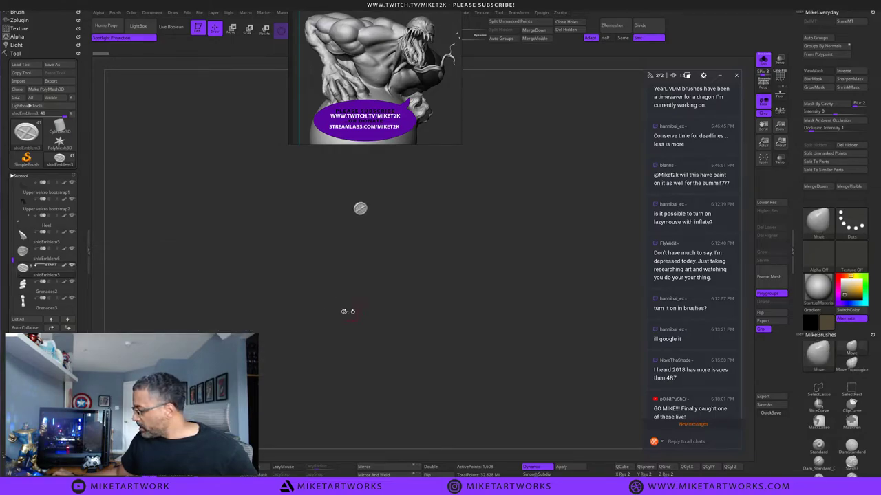
pyautogui.moveTo(165, 268); pyautogui.dragTo(222, 276)
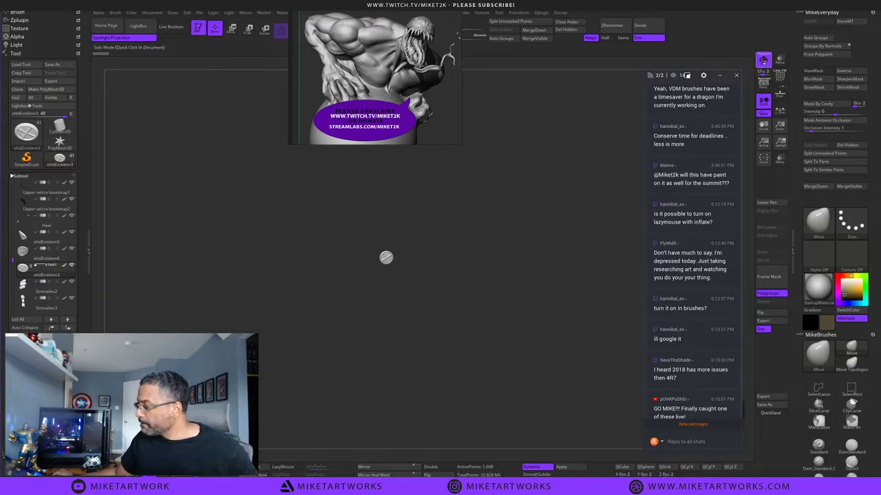
pyautogui.click(763, 60)
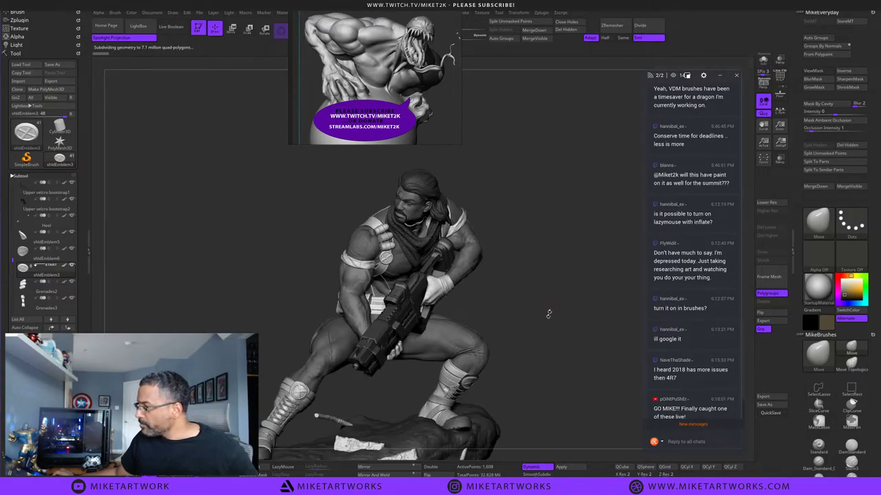
# Delete the Upper velcro bootstrap1 and Upper velcro bootstrap2 subtools.
pyautogui.moveTo(549, 314); pyautogui.dragTo(498, 289)
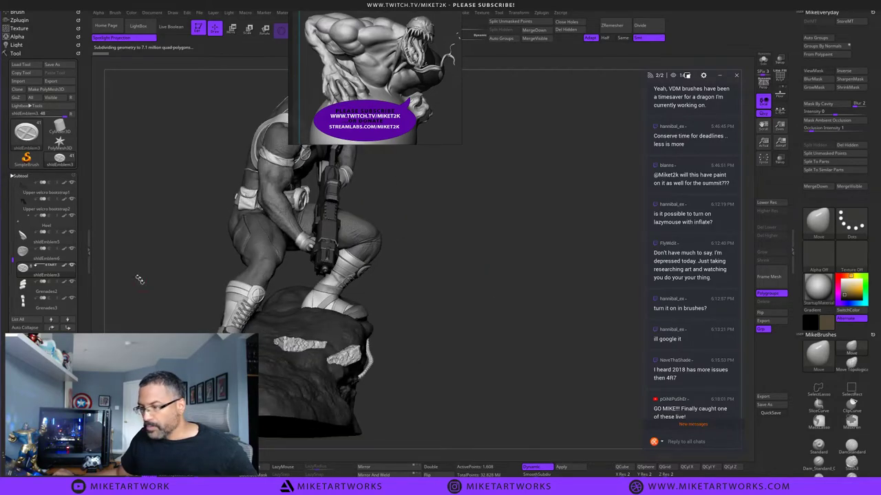
pyautogui.click(64, 192)
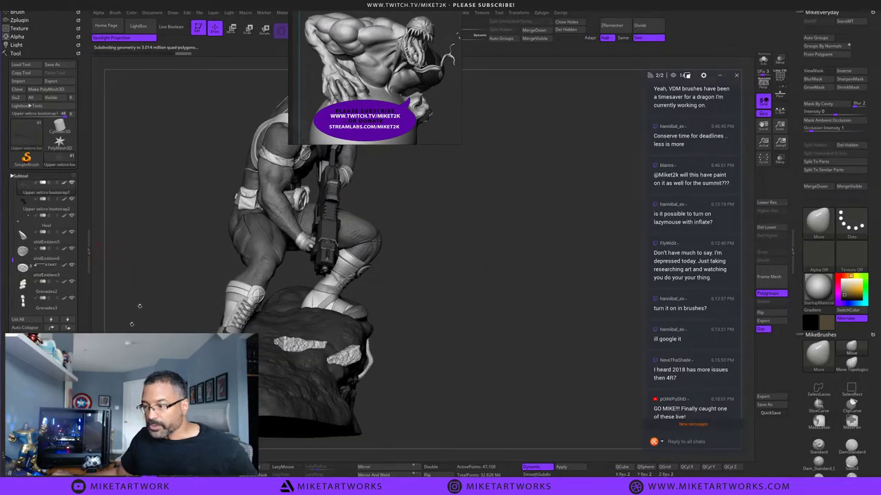
pyautogui.click(58, 378)
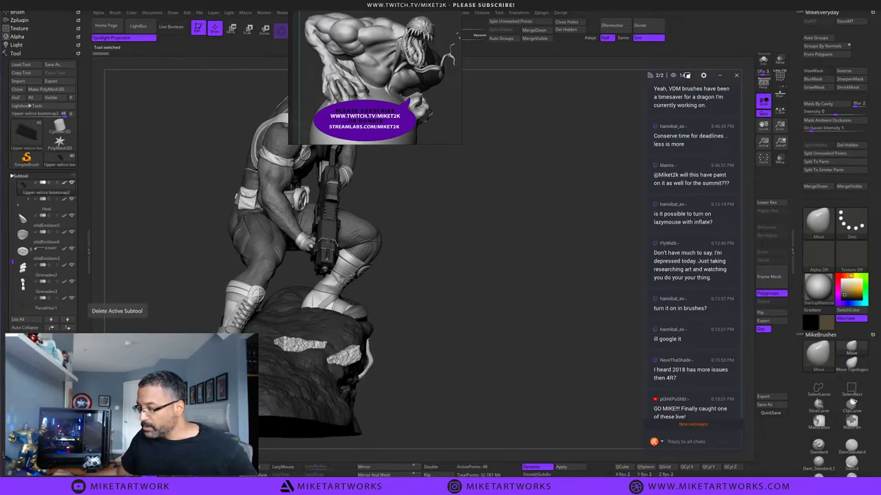
pyautogui.moveTo(534, 353); pyautogui.dragTo(474, 373)
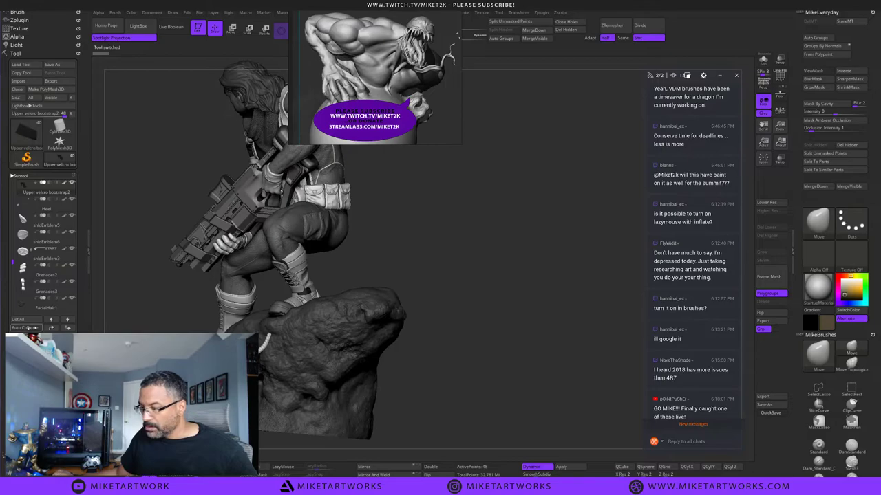
pyautogui.click(58, 378)
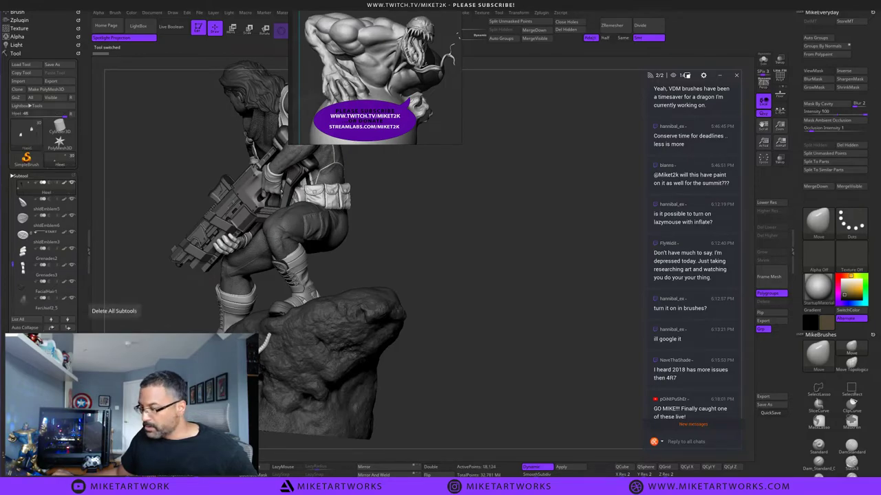
pyautogui.moveTo(476, 316); pyautogui.dragTo(511, 306)
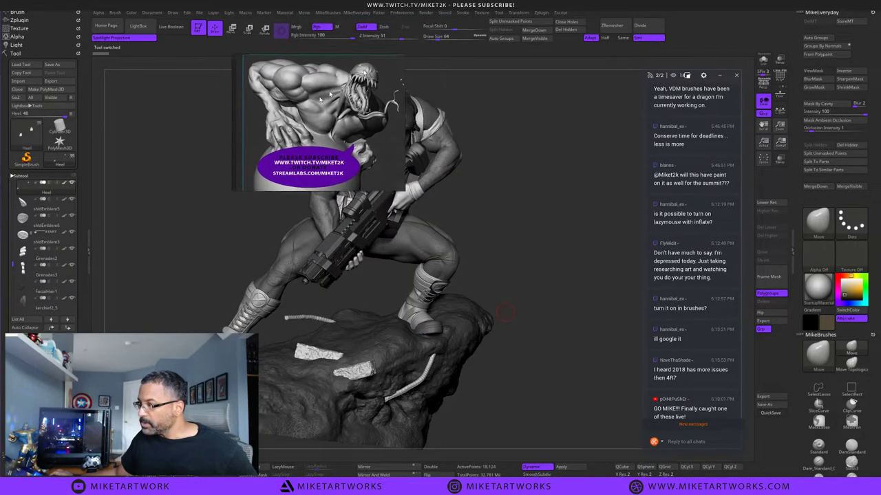
# Select the boot's Tongue3 subtool and set the active colour to white.
pyautogui.moveTo(560, 227); pyautogui.dragTo(520, 223)
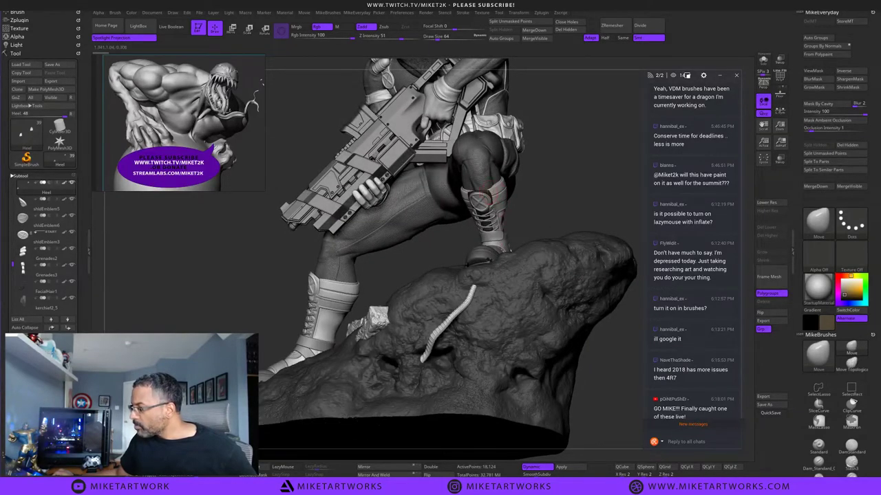
pyautogui.keyDown('alt'); pyautogui.click(484, 200); pyautogui.keyUp('alt')
pyautogui.press('space')
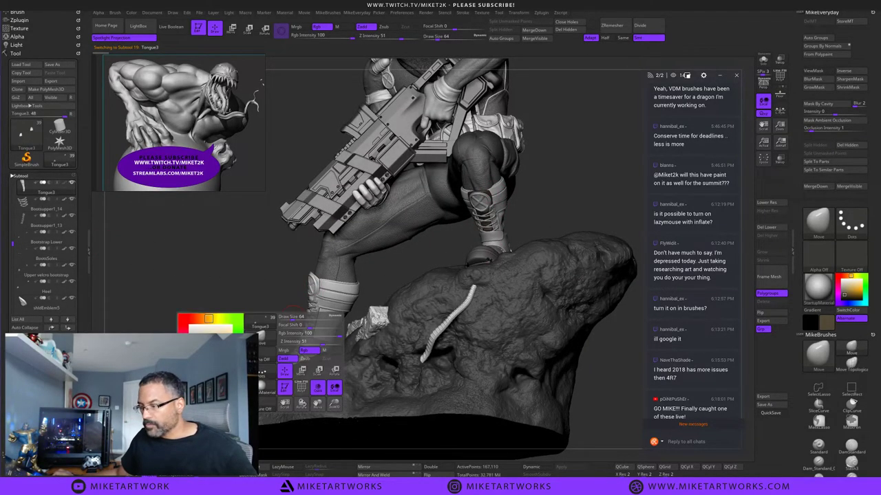
pyautogui.moveTo(192, 327); pyautogui.dragTo(184, 320)
pyautogui.moveTo(581, 181); pyautogui.dragTo(588, 320)
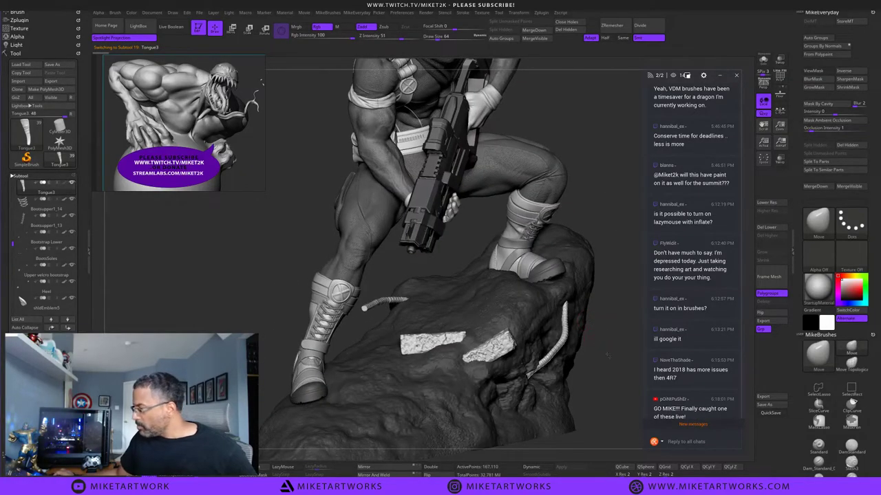
# Frame the full figure from the front without the surrounding interface and render it with BPR.
pyautogui.moveTo(606, 353)
pyautogui.keyDown('alt'); pyautogui.mouseDown()
pyautogui.moveTo(596, 383)
pyautogui.moveTo(615, 349)
pyautogui.mouseUp(); pyautogui.keyUp('alt')
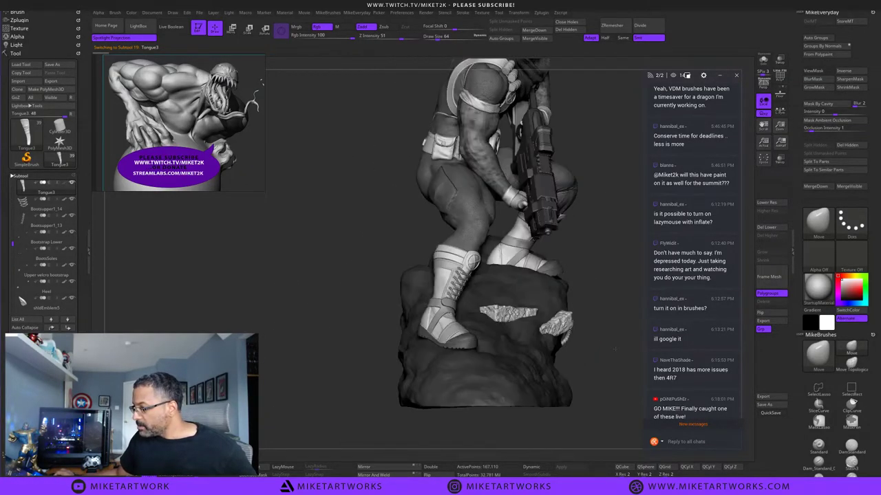
pyautogui.keyDown('alt'); pyautogui.moveTo(637, 312); pyautogui.dragTo(549, 403); pyautogui.keyUp('alt')
pyautogui.moveTo(604, 350)
pyautogui.mouseDown()
pyautogui.moveTo(553, 388)
pyautogui.moveTo(573, 308)
pyautogui.moveTo(587, 320)
pyautogui.moveTo(584, 307)
pyautogui.moveTo(586, 315)
pyautogui.moveTo(575, 316)
pyautogui.mouseUp()
pyautogui.press('Tab')
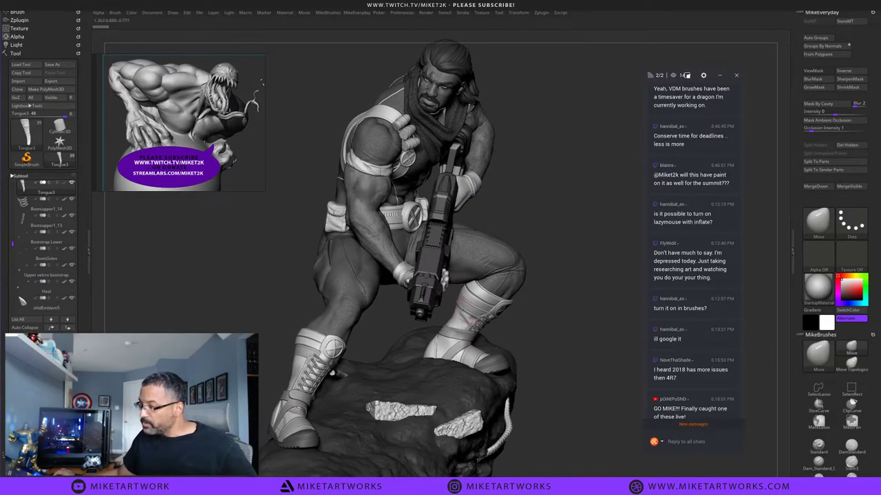
pyautogui.moveTo(616, 264)
pyautogui.mouseDown()
pyautogui.moveTo(605, 267)
pyautogui.moveTo(624, 269)
pyautogui.mouseUp()
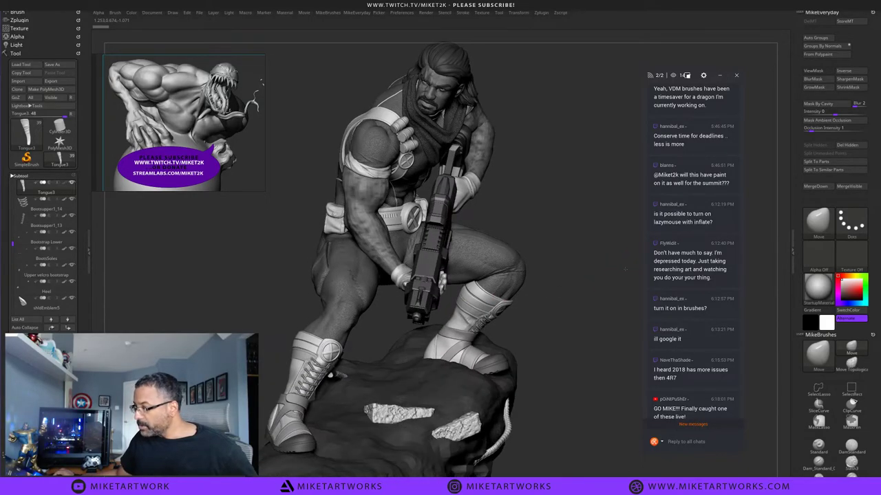
pyautogui.moveTo(589, 169); pyautogui.dragTo(748, 60)
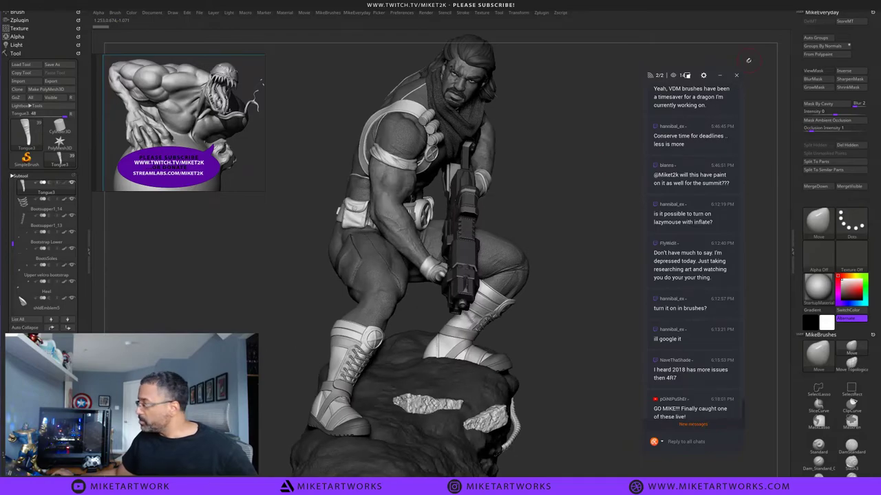
pyautogui.press('Tab')
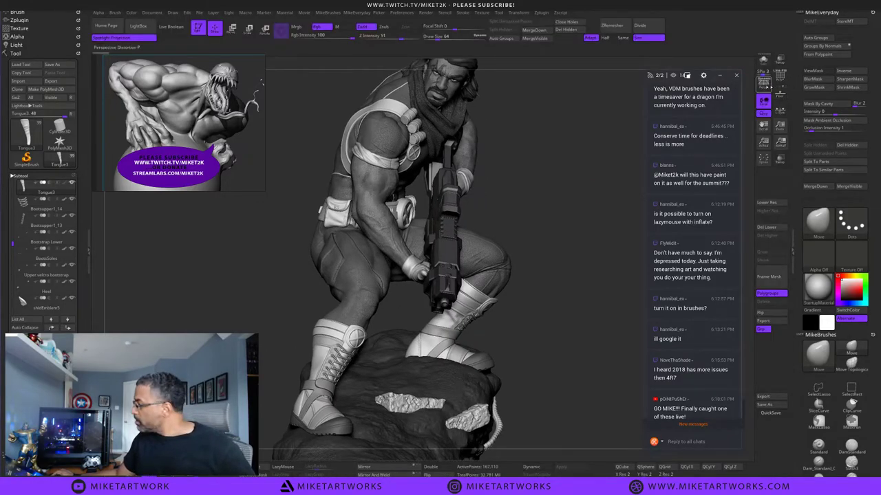
pyautogui.press('Tab')
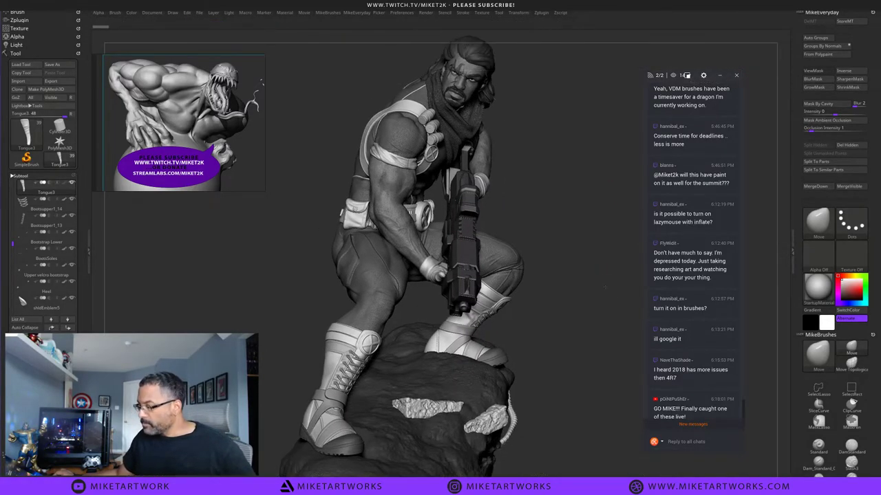
pyautogui.moveTo(606, 287); pyautogui.dragTo(598, 320)
pyautogui.press('shift')
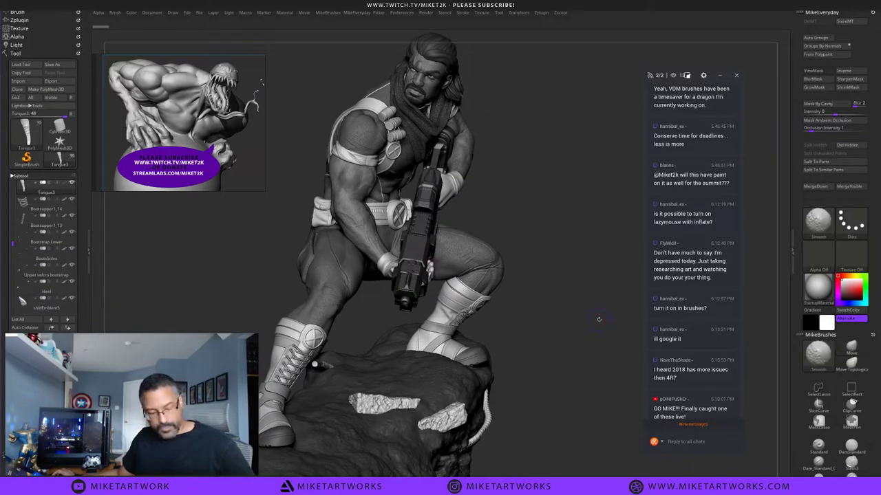
pyautogui.hotkey('shift', 'r')
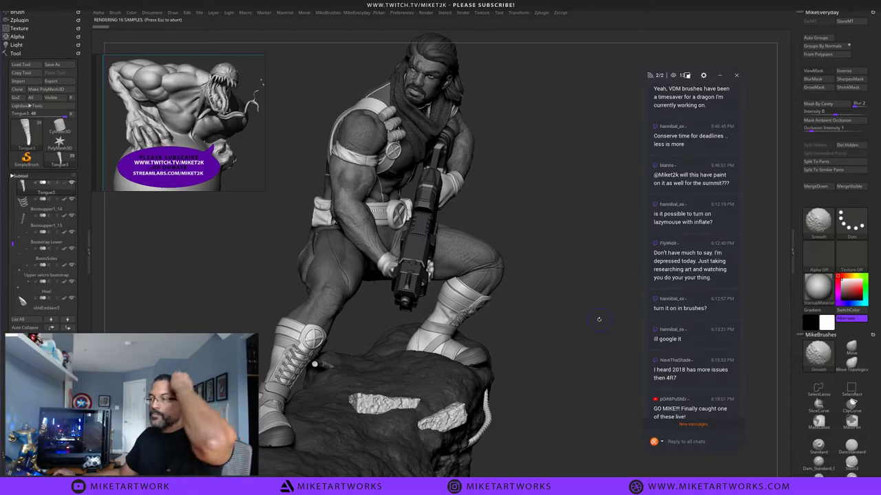
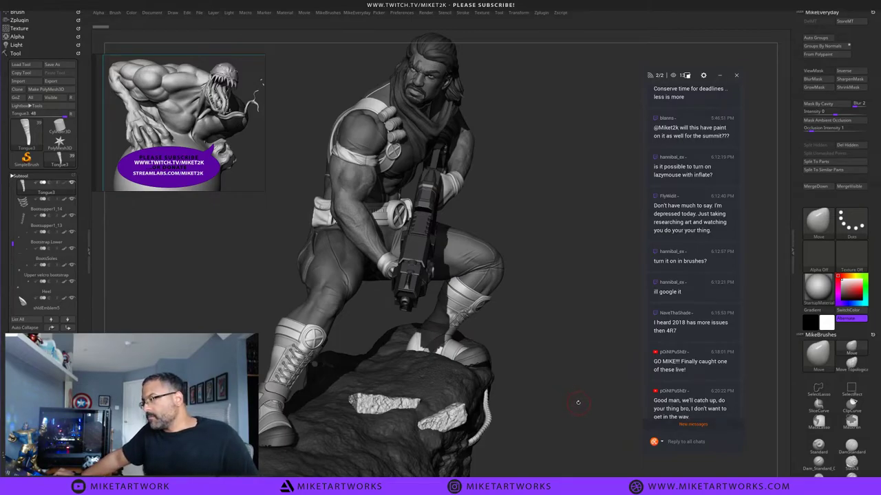
# Select the Shirt subtool and examine the fabric texture and straps on the figure's back, shoulders and front.
pyautogui.moveTo(580, 403); pyautogui.dragTo(613, 434)
pyautogui.moveTo(604, 432); pyautogui.dragTo(608, 452)
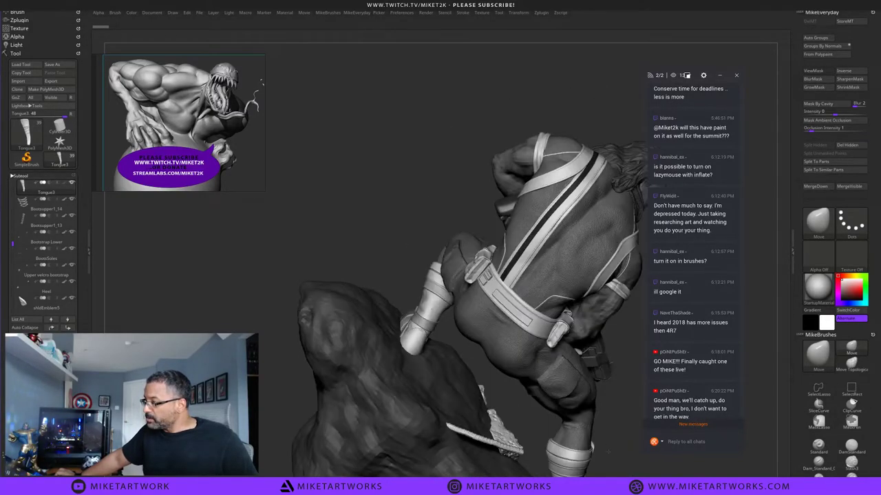
pyautogui.keyDown('alt'); pyautogui.moveTo(594, 408); pyautogui.dragTo(459, 411); pyautogui.keyUp('alt')
pyautogui.keyDown('alt'); pyautogui.click(457, 226); pyautogui.keyUp('alt')
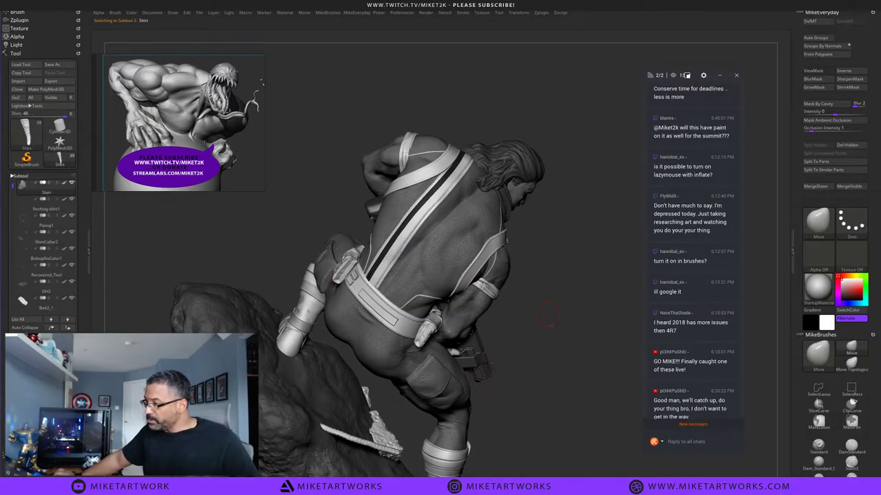
pyautogui.keyDown('alt'); pyautogui.moveTo(561, 355); pyautogui.dragTo(287, 339); pyautogui.keyUp('alt')
pyautogui.moveTo(360, 136); pyautogui.dragTo(204, 239)
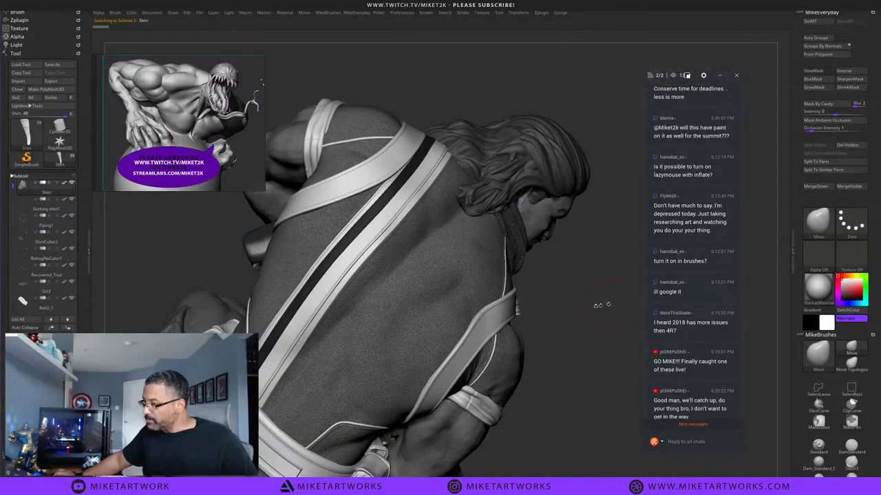
pyautogui.moveTo(551, 354); pyautogui.dragTo(450, 345)
pyautogui.keyDown('alt'); pyautogui.moveTo(456, 335); pyautogui.dragTo(418, 354, button='right'); pyautogui.keyUp('alt')
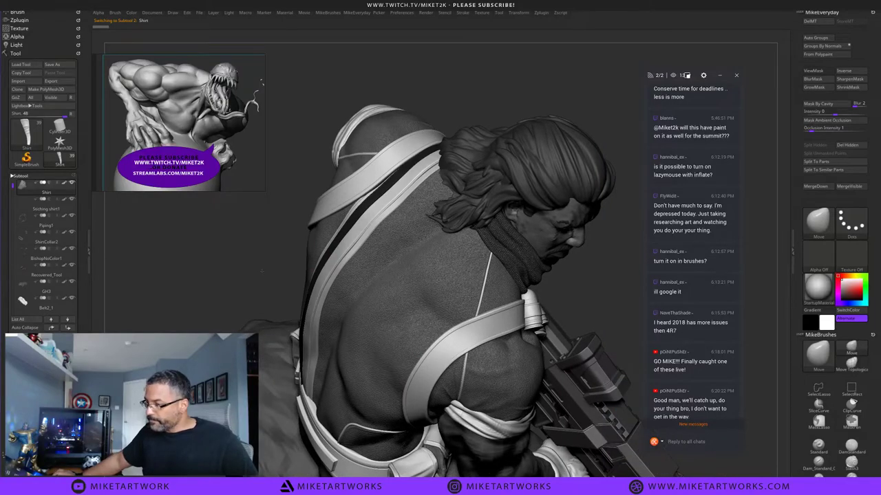
pyautogui.moveTo(635, 292); pyautogui.dragTo(641, 287)
pyautogui.keyDown('alt'); pyautogui.moveTo(602, 349); pyautogui.dragTo(590, 240); pyautogui.keyUp('alt')
pyautogui.moveTo(619, 289); pyautogui.dragTo(562, 274)
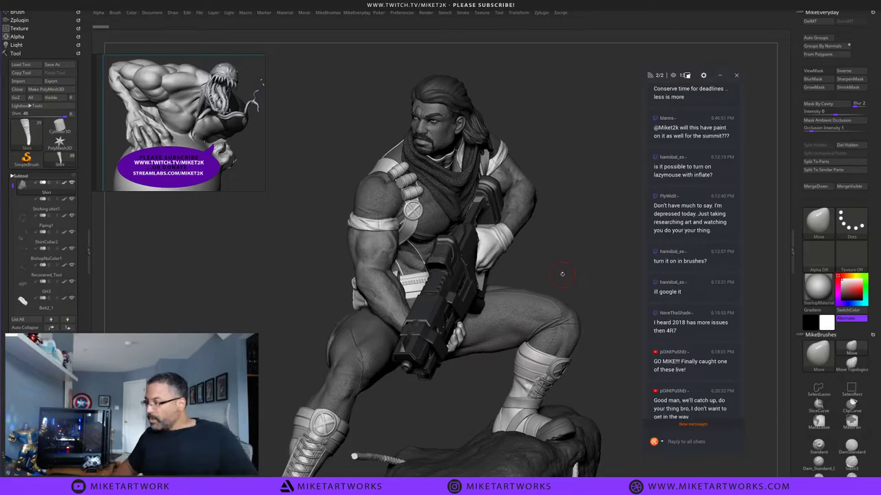
# Clone the Pants1_2 subtool into a separate tool and paste a copy of the Shirt subtool into it.
pyautogui.moveTo(560, 233); pyautogui.dragTo(549, 265)
pyautogui.keyDown('alt'); pyautogui.click(534, 319); pyautogui.keyUp('alt')
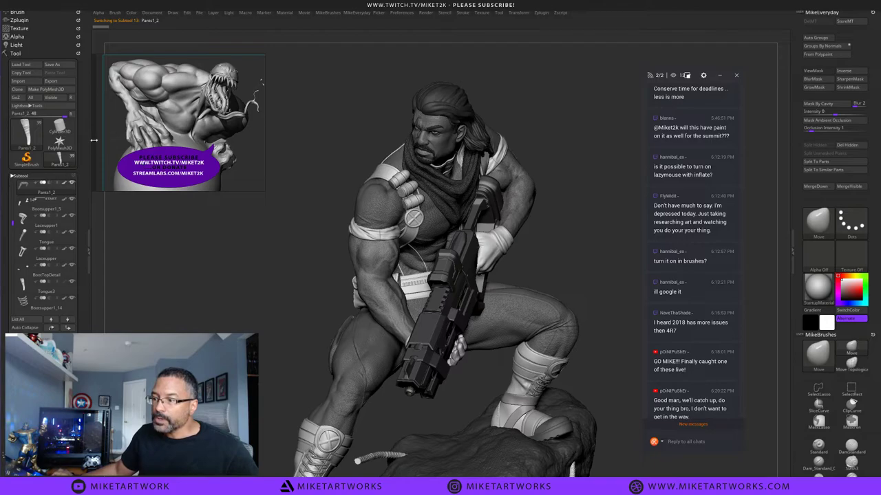
pyautogui.click(17, 90)
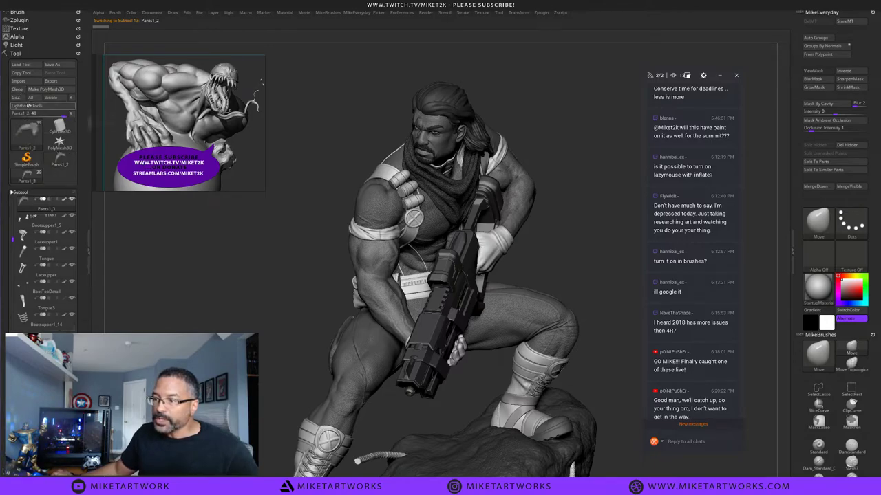
pyautogui.keyDown('alt'); pyautogui.click(370, 204); pyautogui.keyUp('alt')
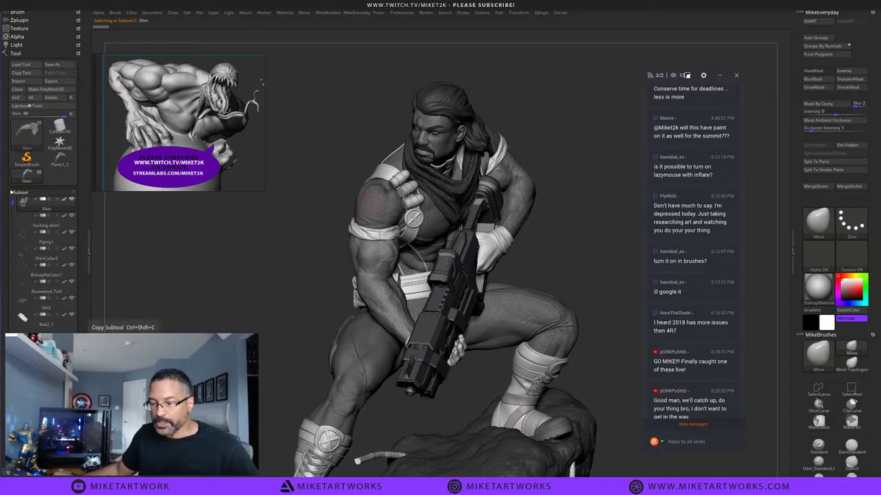
pyautogui.click(64, 162)
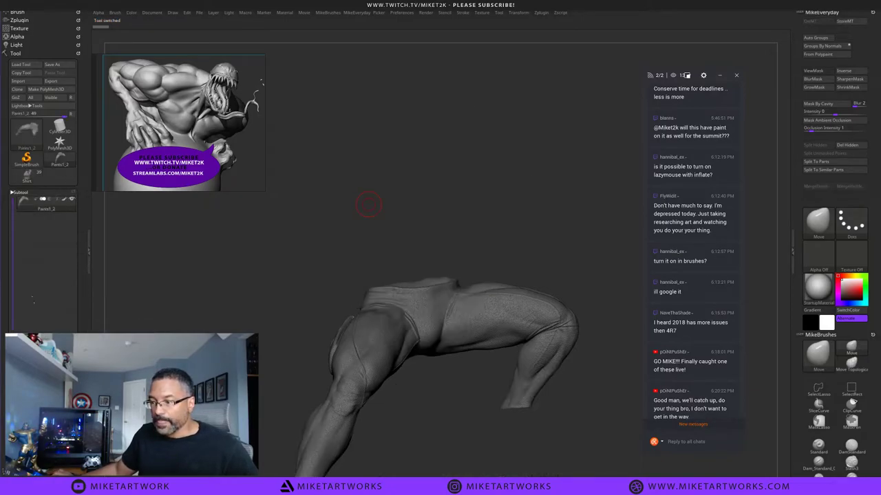
pyautogui.click(83, 385)
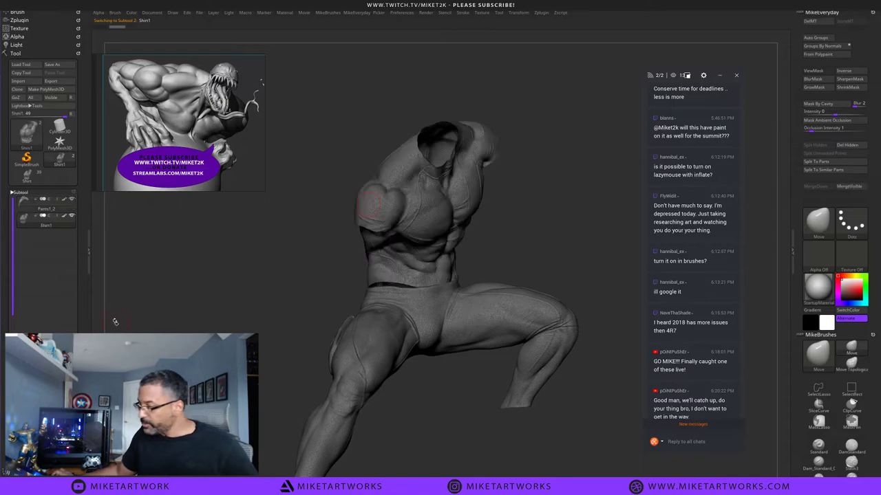
# Duplicate the pasted Shirt1 subtool and isolate the copy in Solo mode with perspective turned off.
pyautogui.keyDown('alt'); pyautogui.moveTo(529, 221); pyautogui.dragTo(529, 406); pyautogui.keyUp('alt')
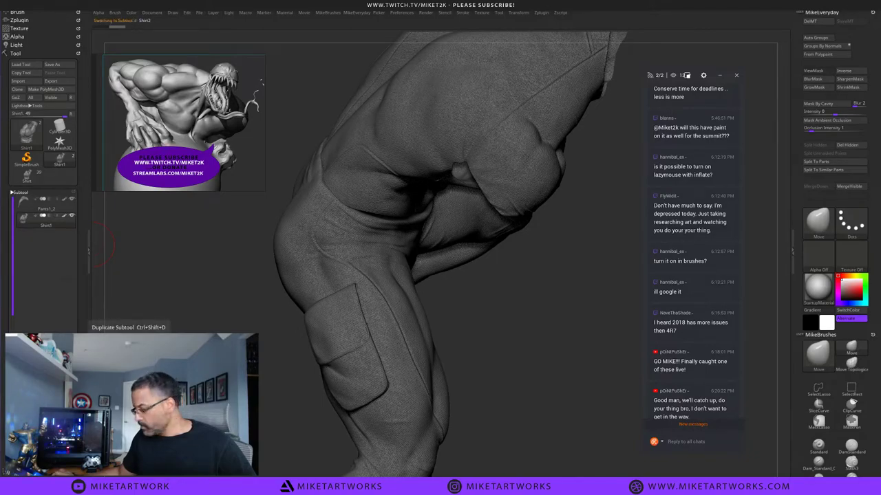
pyautogui.click(26, 375)
pyautogui.press('Tab')
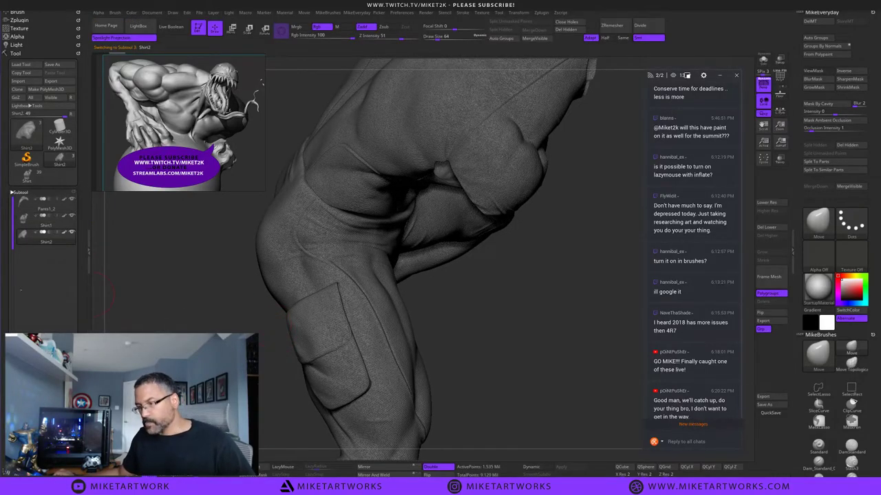
pyautogui.moveTo(548, 344)
pyautogui.mouseDown()
pyautogui.moveTo(541, 358)
pyautogui.moveTo(562, 350)
pyautogui.mouseUp()
pyautogui.click(762, 61)
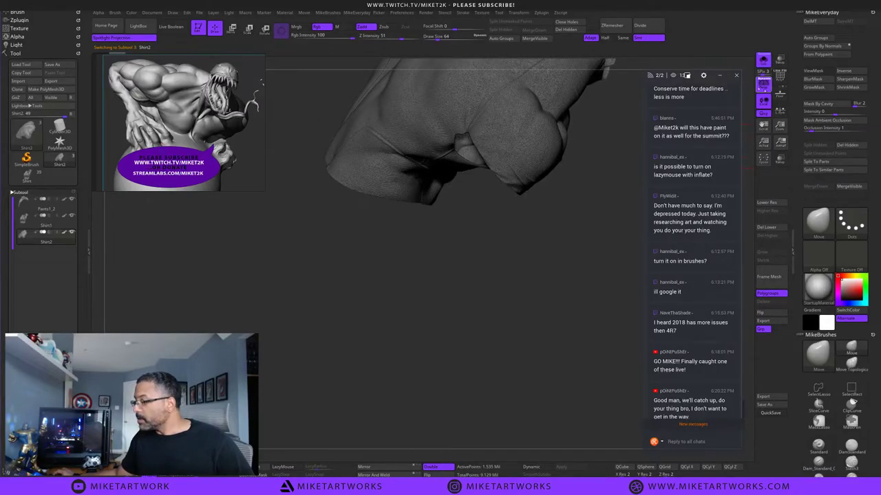
pyautogui.click(764, 84)
pyautogui.keyDown('alt'); pyautogui.moveTo(605, 234); pyautogui.dragTo(577, 441); pyautogui.keyUp('alt')
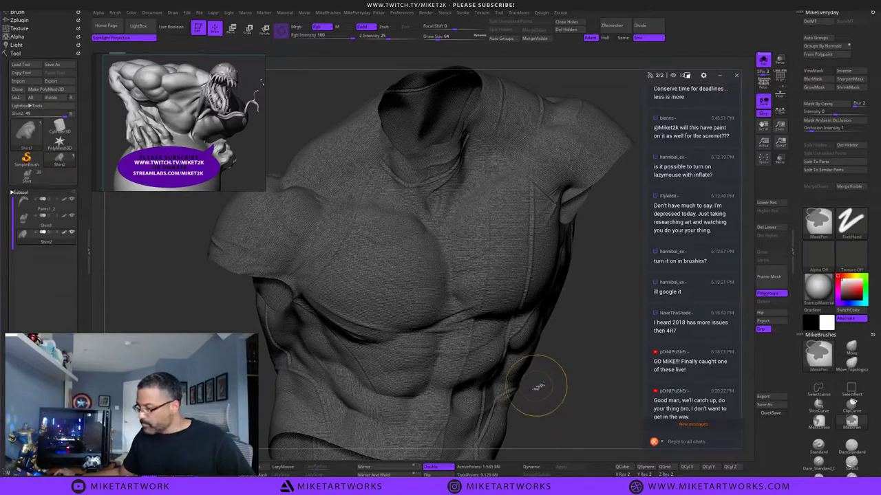
# Try subdividing the Shirt2 subtool by one level and undo that subdivision.
pyautogui.hotkey('ctrl', 'd')
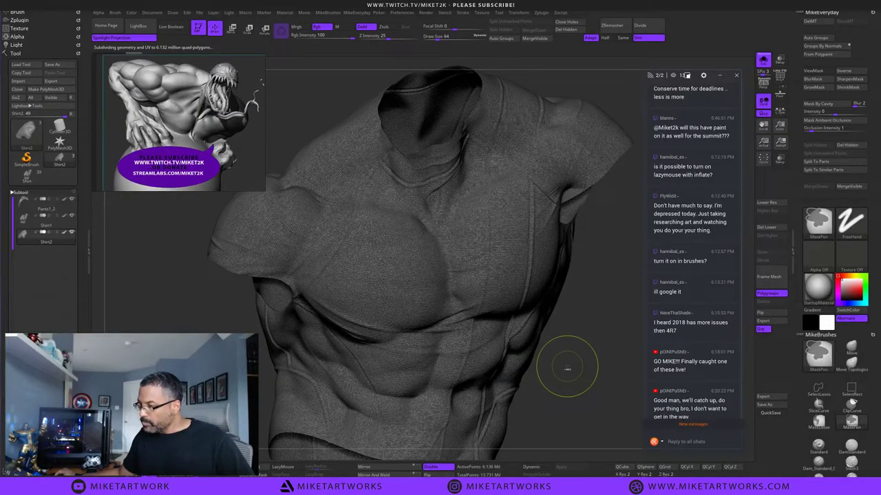
pyautogui.hotkey('ctrl', 'z')
pyautogui.moveTo(597, 341); pyautogui.dragTo(582, 344)
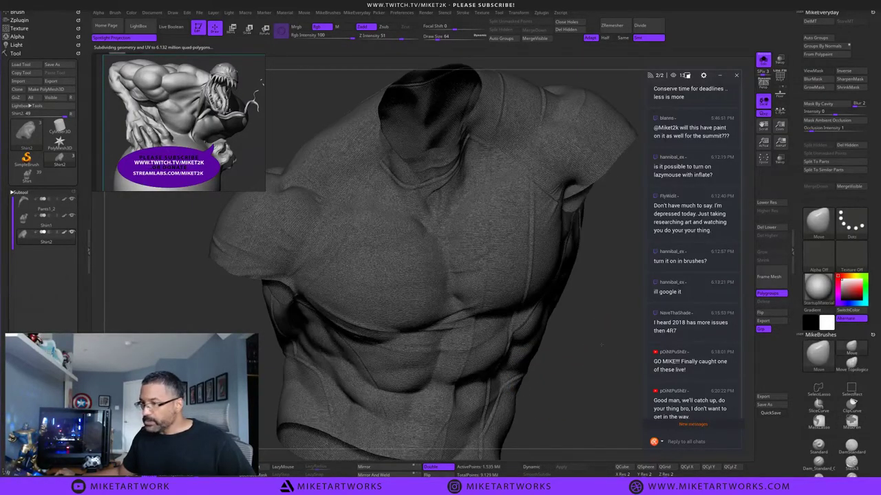
pyautogui.moveTo(194, 293); pyautogui.dragTo(162, 302)
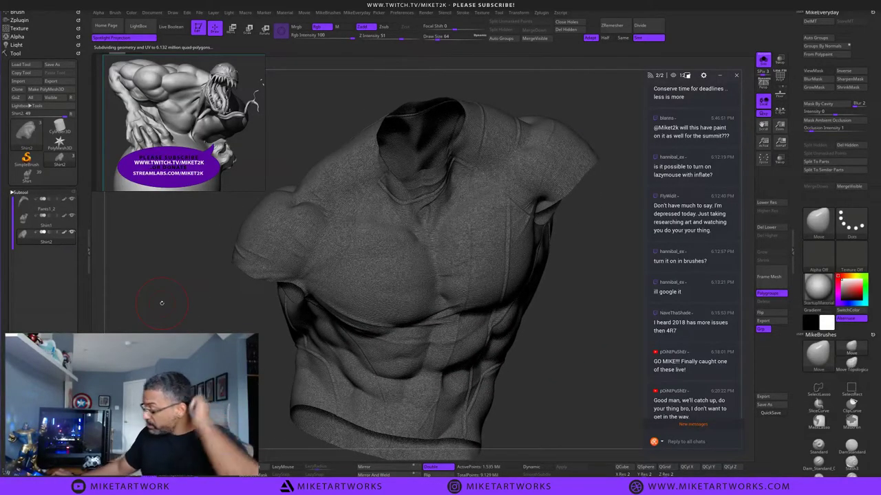
# Switch Shirt2 to its stored morph target and delete the morph target.
pyautogui.click(18, 197)
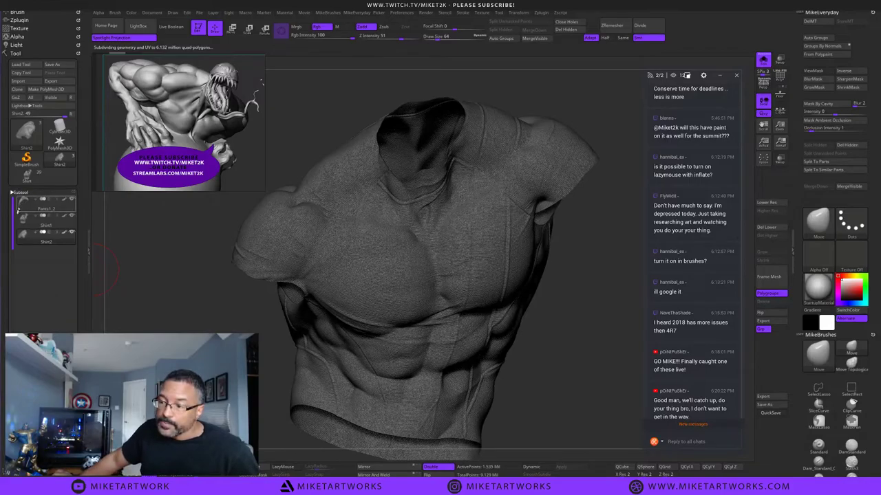
pyautogui.moveTo(14, 218)
pyautogui.mouseDown()
pyautogui.moveTo(13, 227)
pyautogui.moveTo(18, 209)
pyautogui.mouseUp()
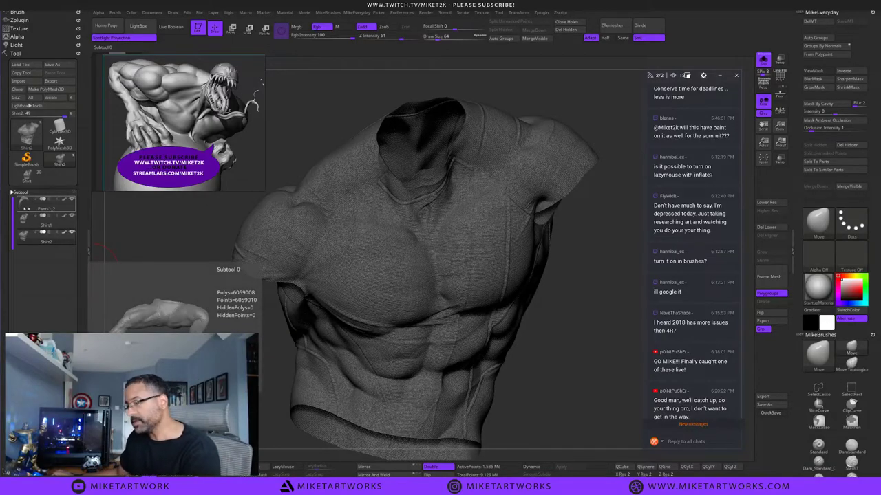
pyautogui.click(17, 192)
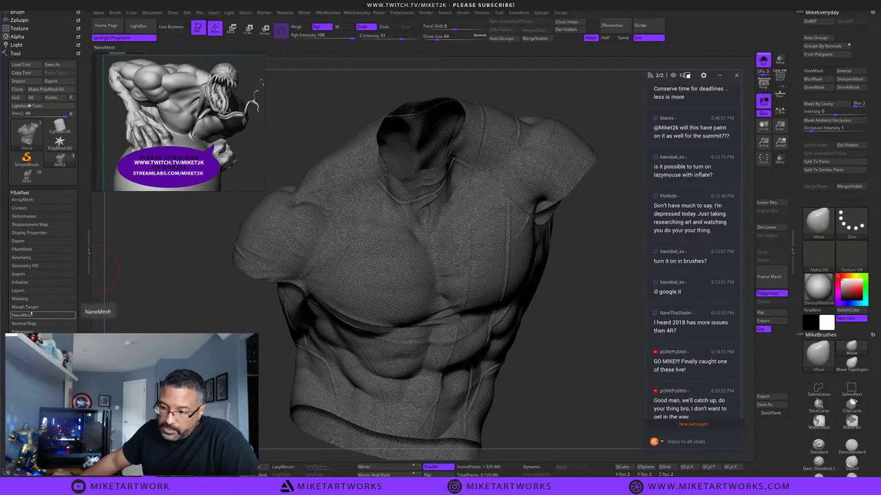
pyautogui.click(65, 307)
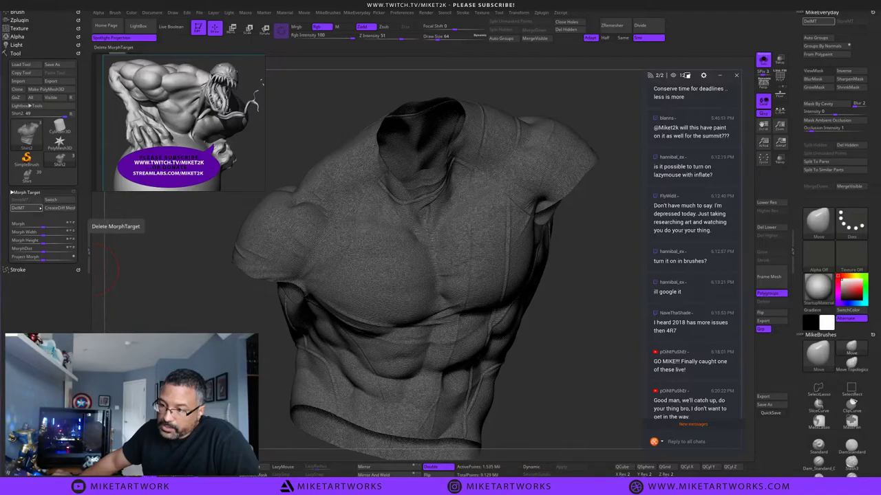
pyautogui.click(55, 201)
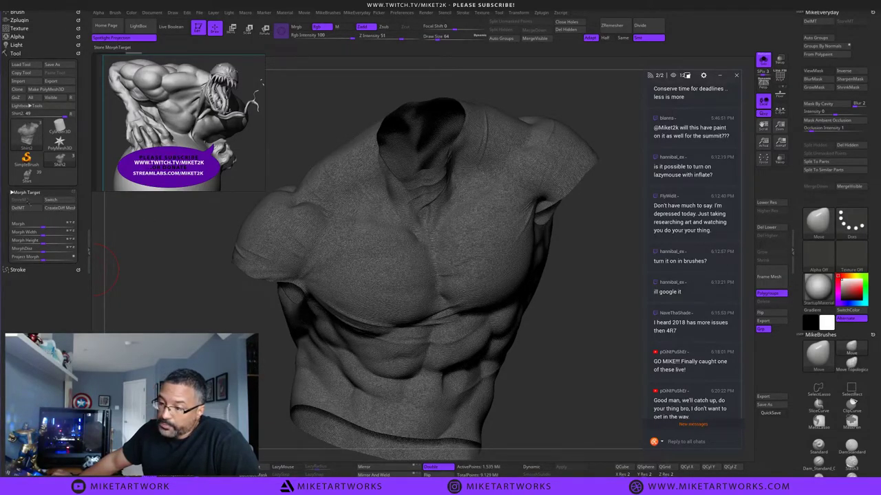
pyautogui.click(33, 211)
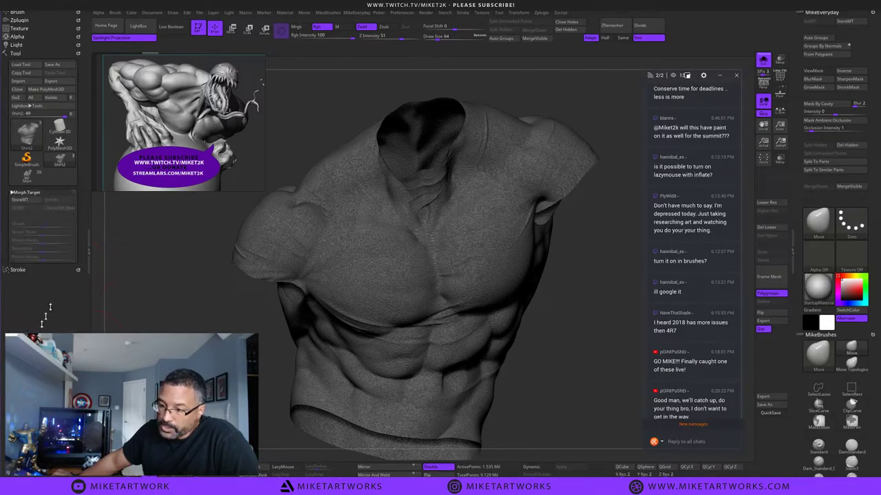
# Delete the altered Shirt2 subtool and duplicate Shirt1 again to get a fresh copy.
pyautogui.click(23, 193)
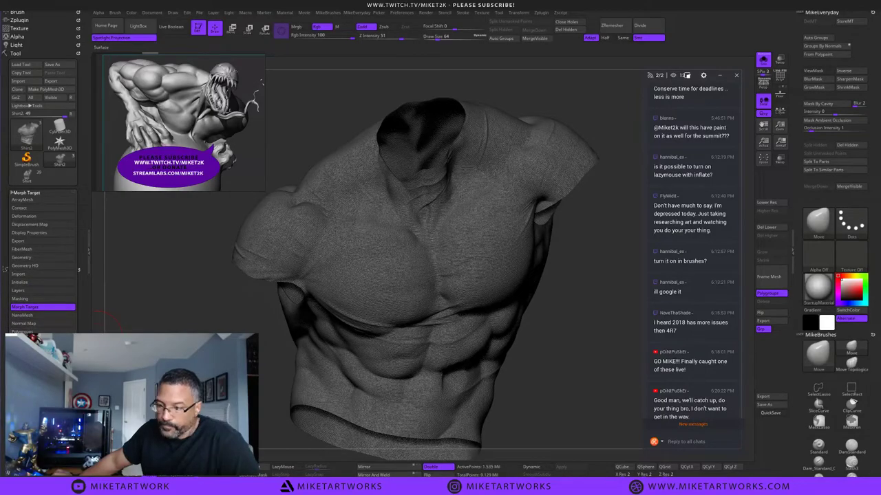
pyautogui.click(62, 357)
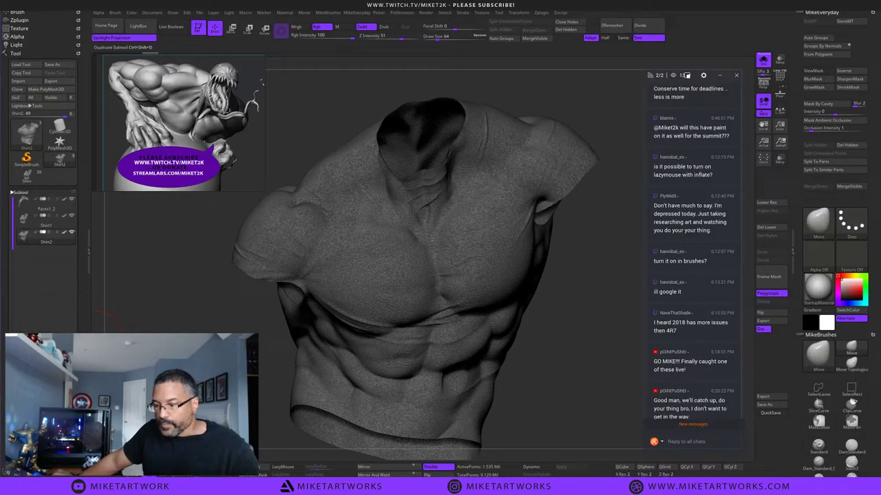
pyautogui.click(62, 359)
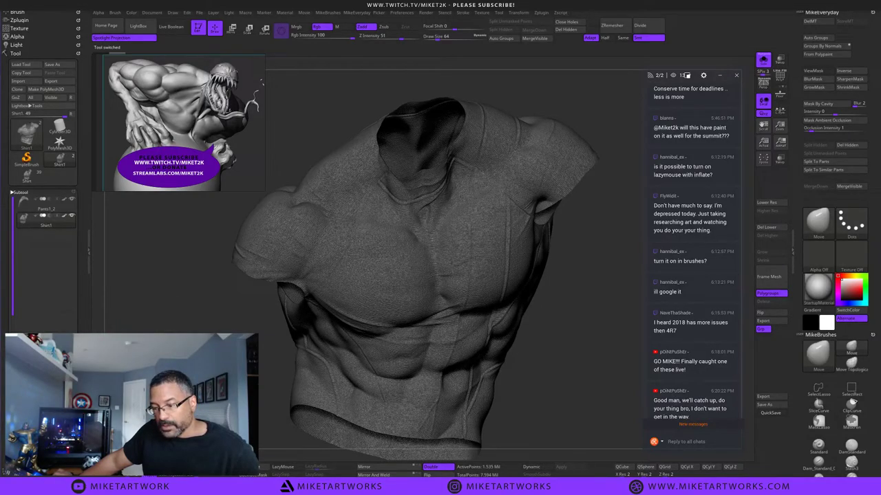
pyautogui.hotkey('ctrl', 'z')
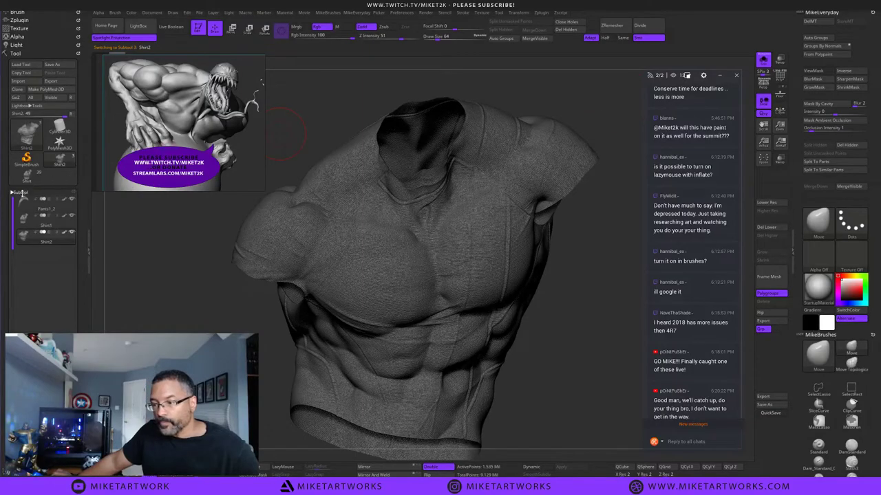
# Delete the morph target that the duplicated Shirt2 subtool inherited.
pyautogui.click(20, 192)
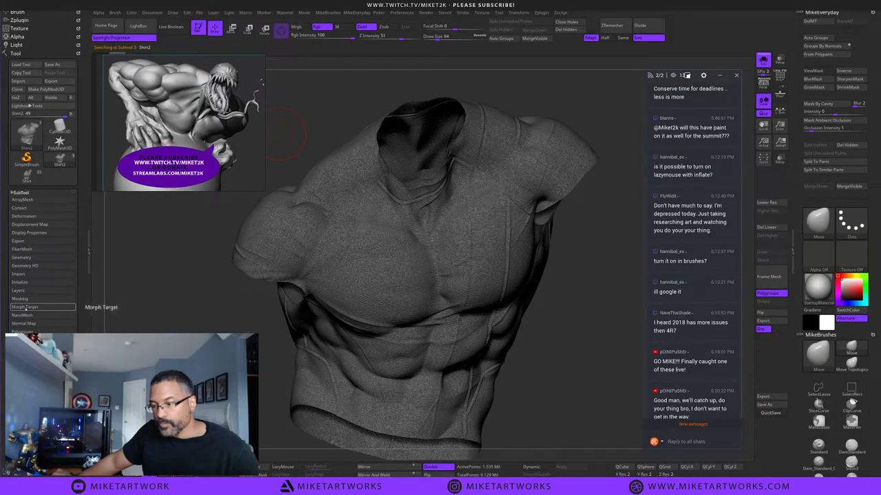
pyautogui.click(25, 306)
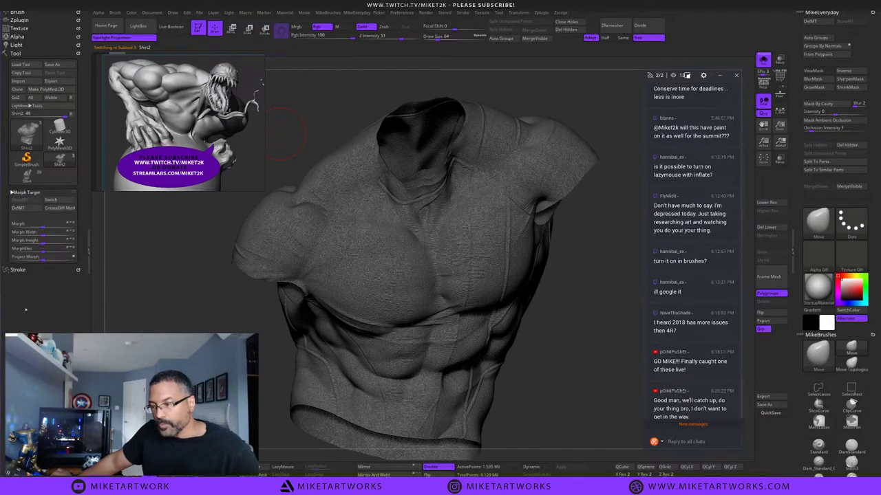
pyautogui.click(26, 210)
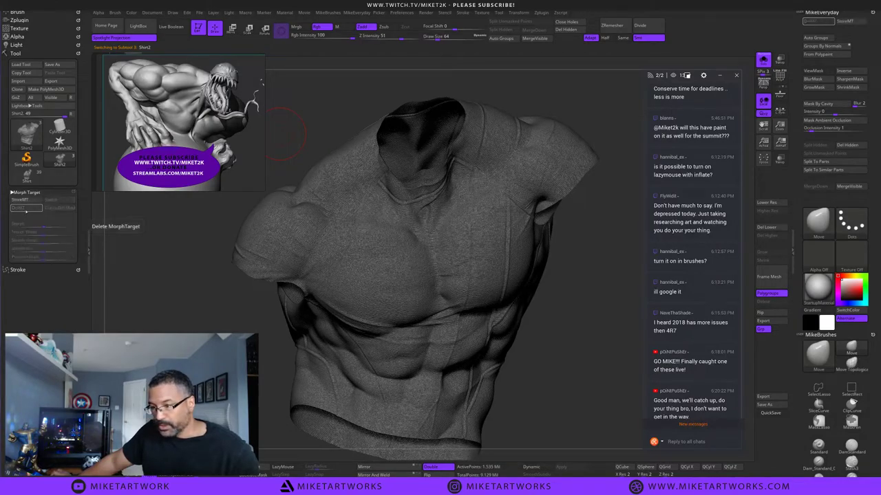
# Store a morph target for Shirt2 at its current subdivision level and delete it again.
pyautogui.click(23, 200)
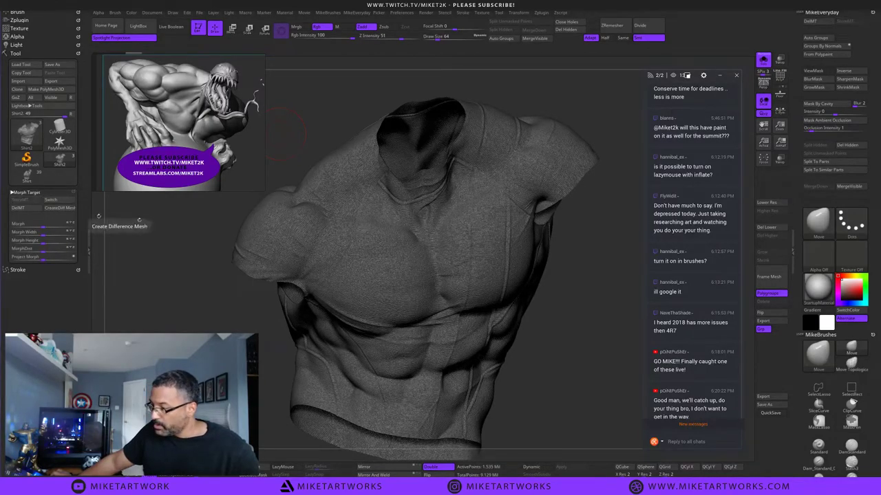
pyautogui.moveTo(588, 346); pyautogui.dragTo(227, 288)
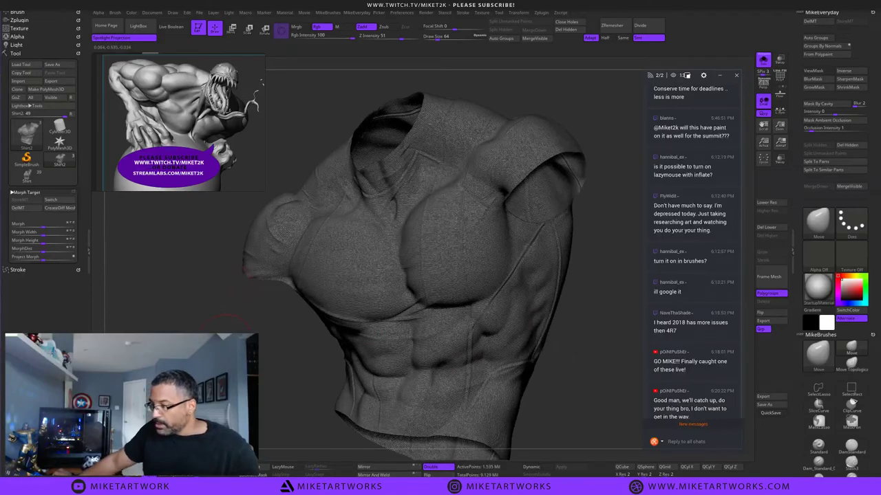
pyautogui.moveTo(228, 340); pyautogui.dragTo(231, 340)
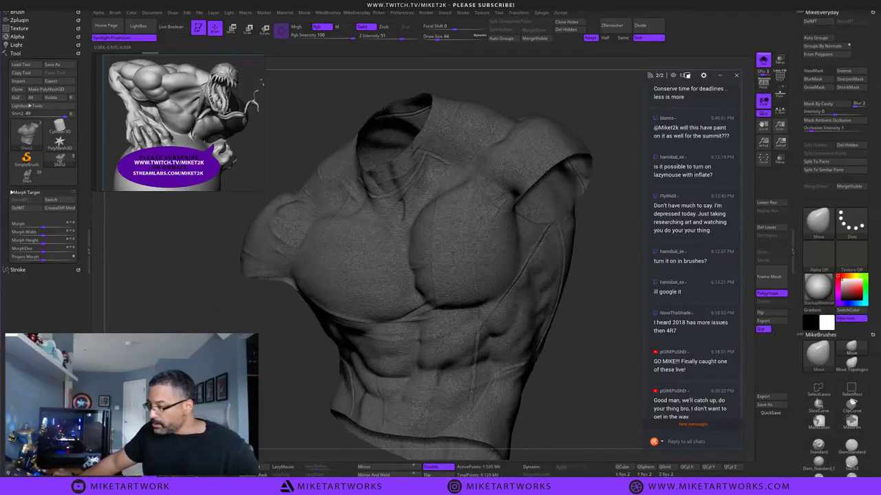
pyautogui.click(18, 207)
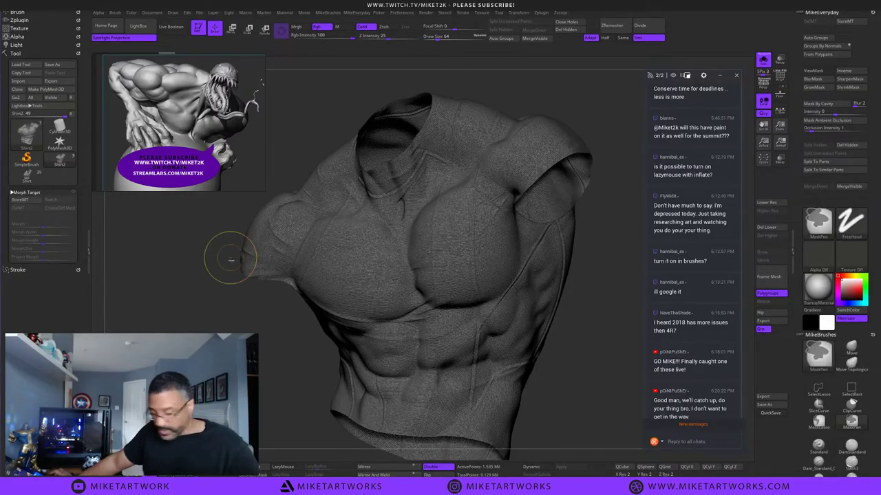
# Subdivide Shirt2 by one level, store a new morph target and return to the subtool list.
pyautogui.hotkey('ctrl', 'd')
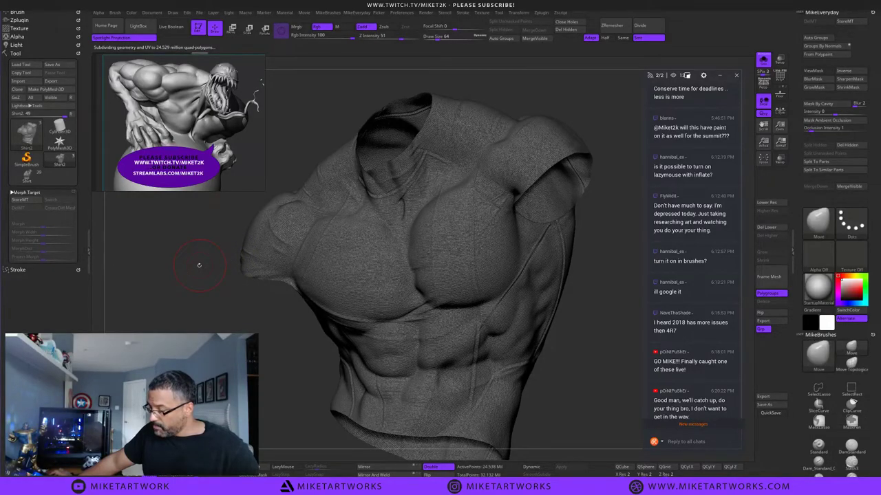
pyautogui.press('ctrl')
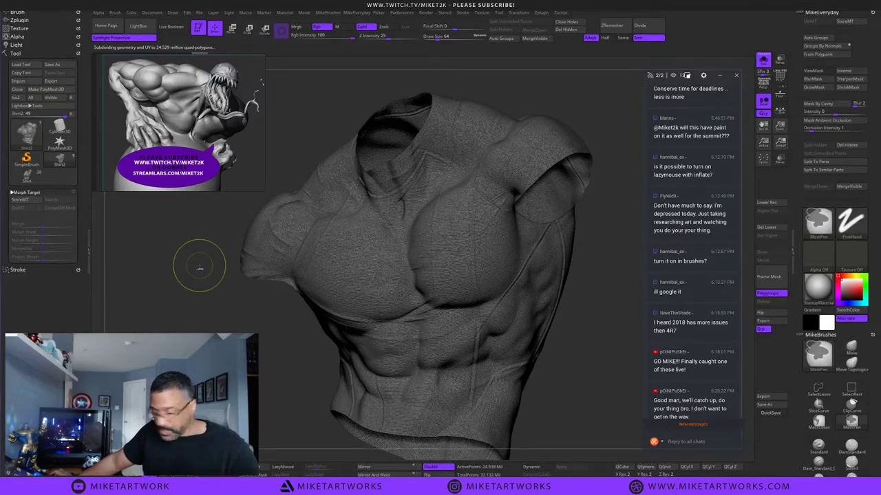
pyautogui.hotkey('ctrl', 'z')
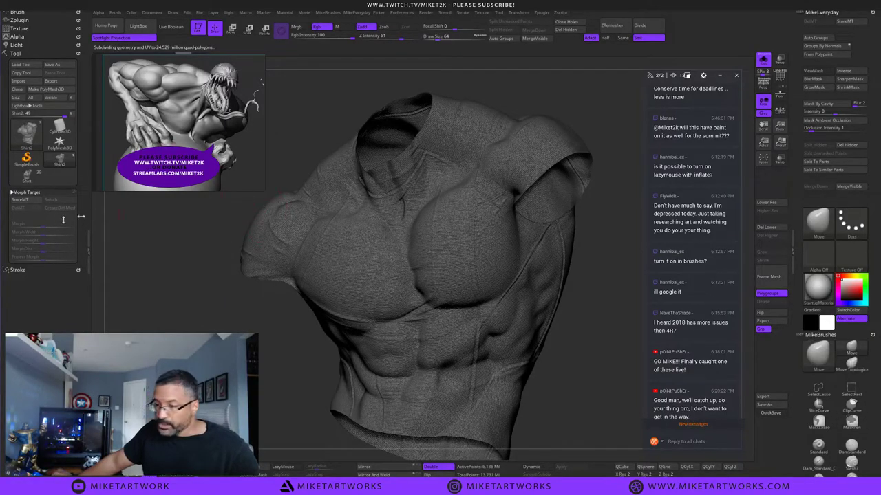
pyautogui.click(20, 200)
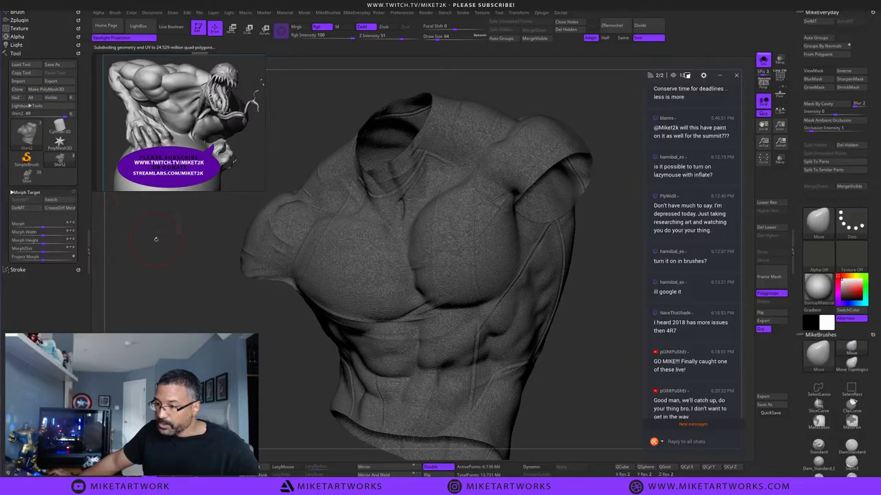
pyautogui.click(19, 192)
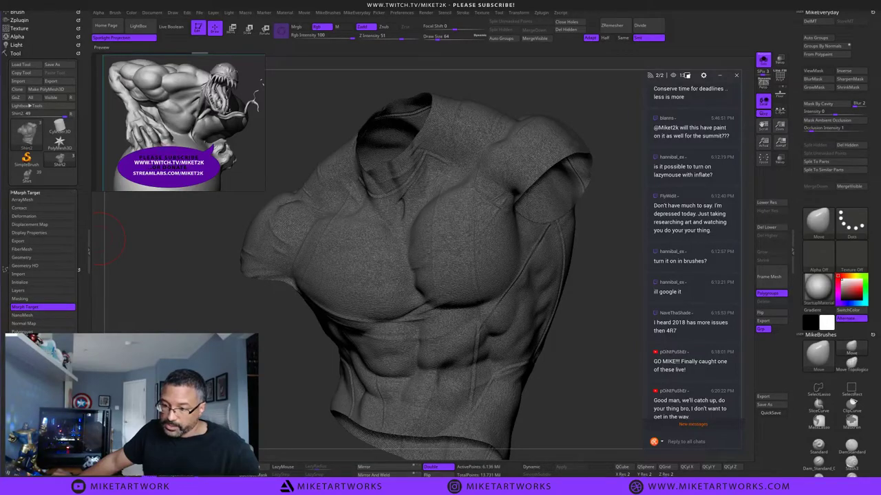
pyautogui.click(25, 356)
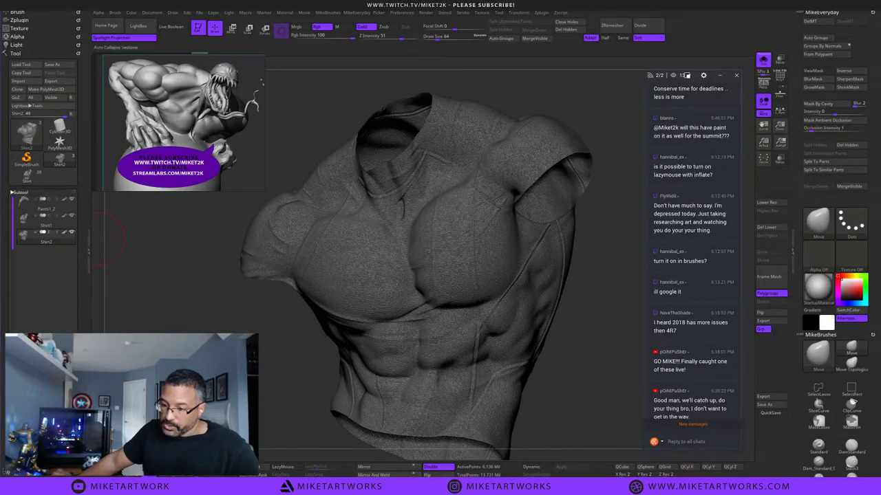
# Open the surface noise settings of the Shirt2 subtool.
pyautogui.click(21, 192)
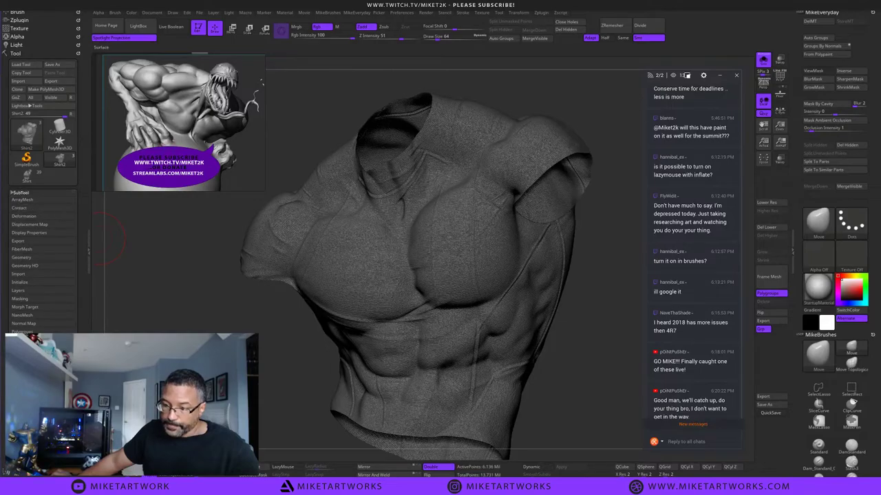
pyautogui.click(24, 364)
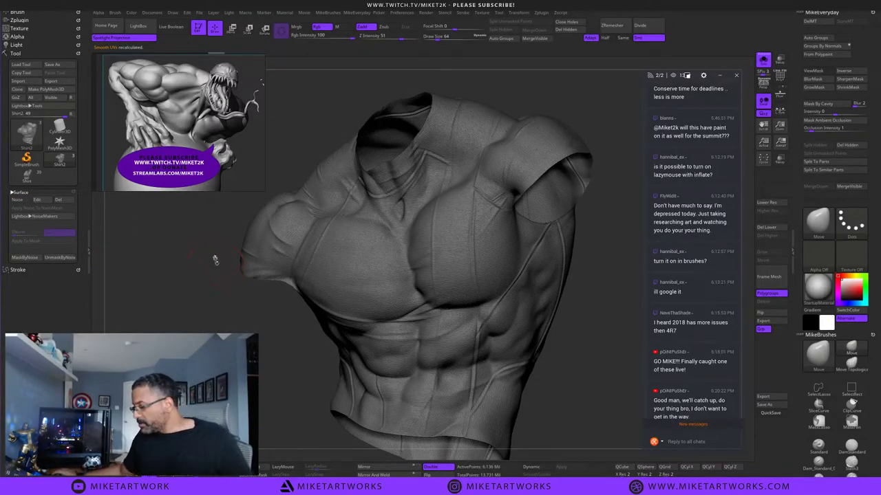
pyautogui.click(19, 192)
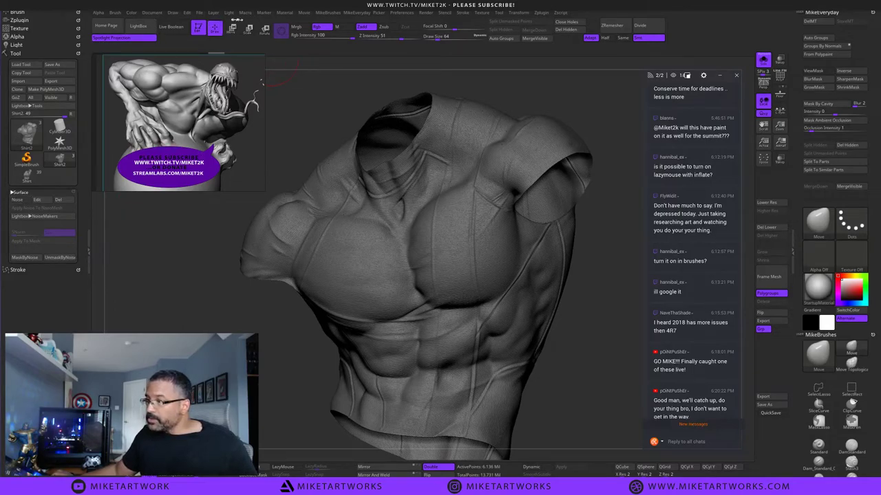
# Bake all existing layers into the Shirt2 subtool and create a new empty layer on it.
pyautogui.click(17, 192)
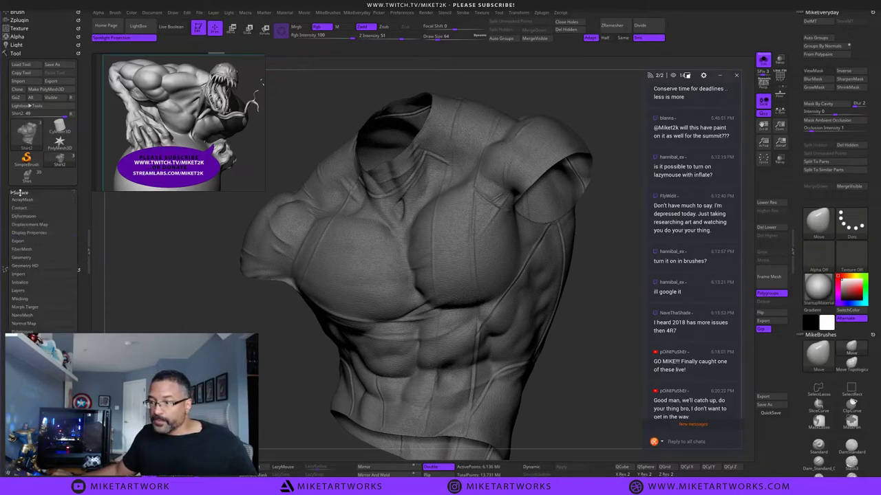
pyautogui.click(16, 191)
pyautogui.click(20, 191)
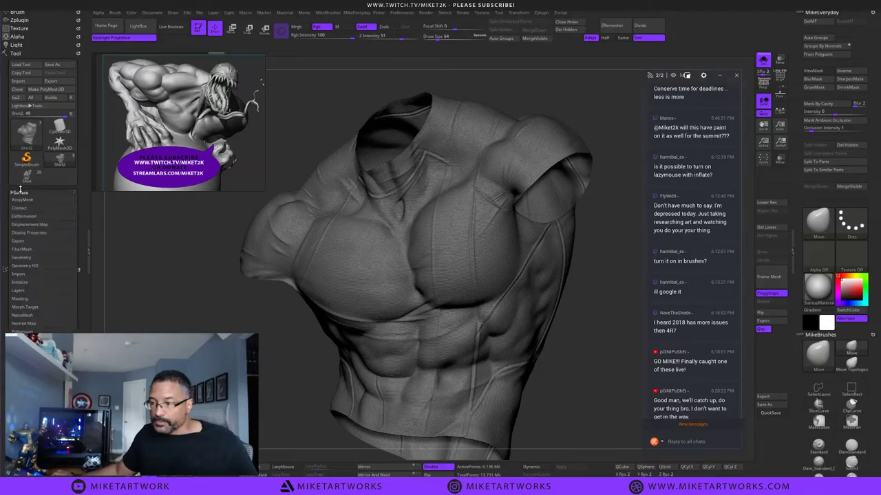
pyautogui.click(19, 292)
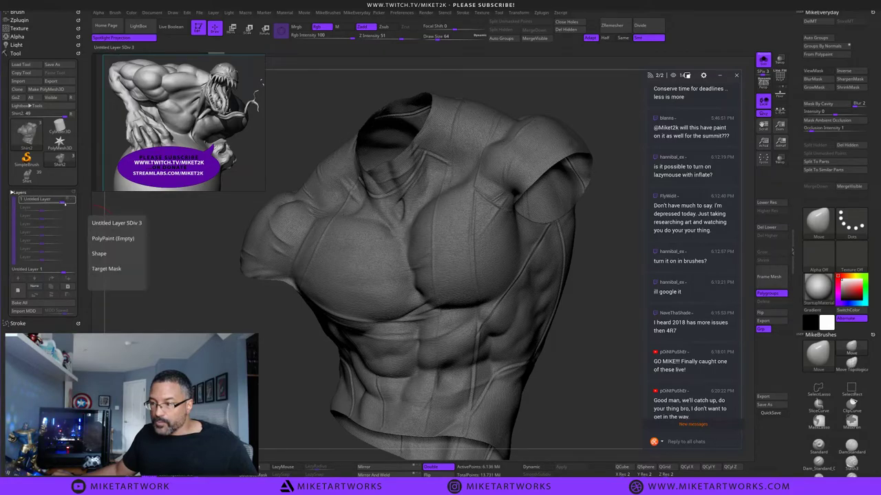
pyautogui.click(33, 304)
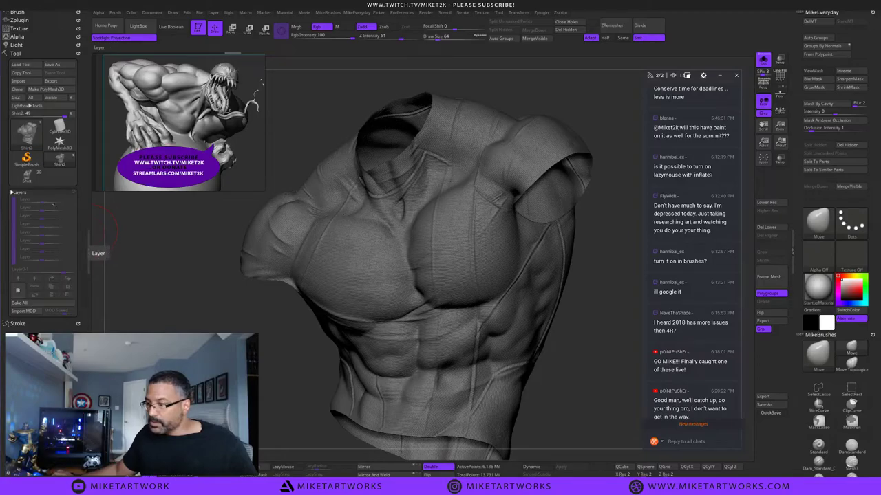
pyautogui.click(18, 290)
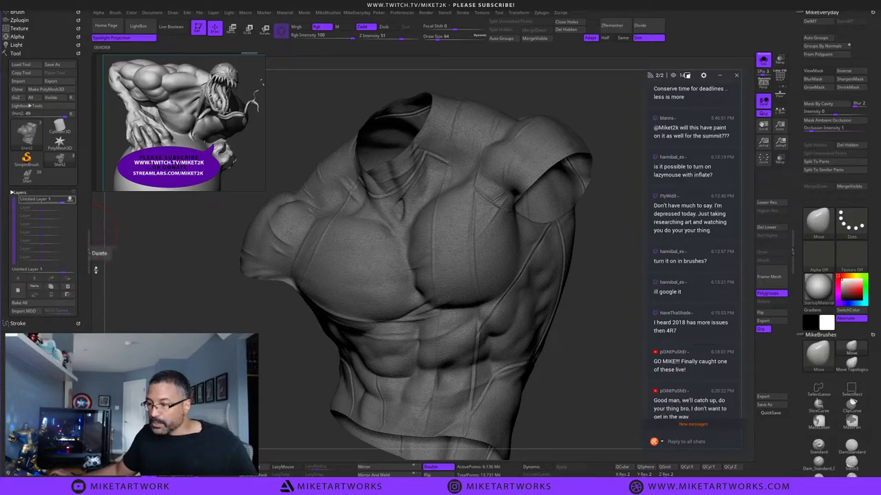
# Enable surface noise on Shirt2, apply it to the mesh and check the fabric texture on the torso.
pyautogui.click(24, 193)
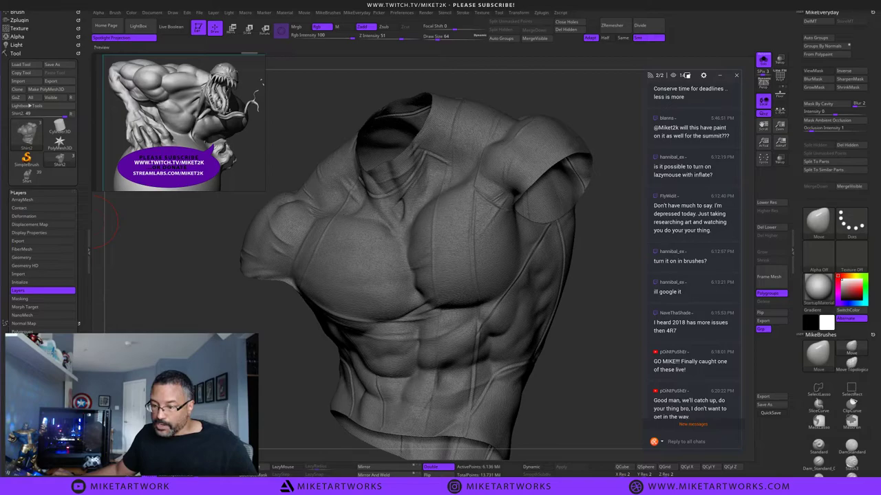
pyautogui.click(24, 365)
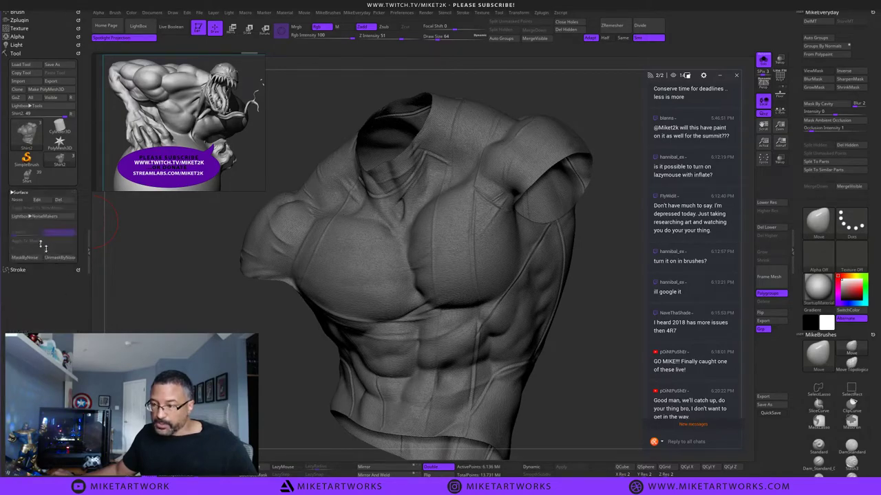
pyautogui.click(19, 201)
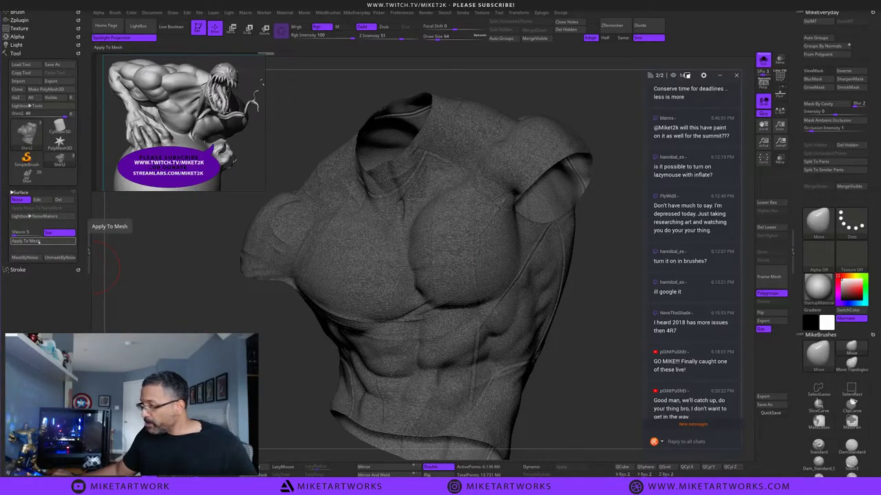
pyautogui.click(40, 242)
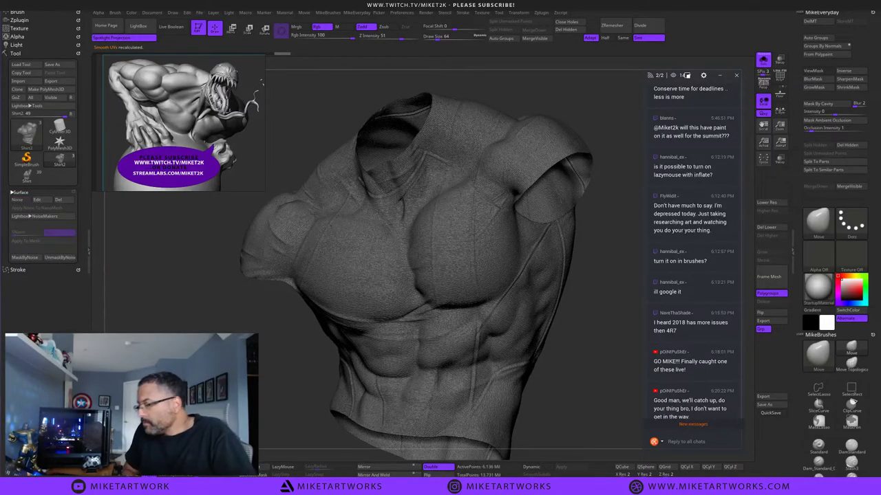
pyautogui.moveTo(553, 383)
pyautogui.mouseDown()
pyautogui.moveTo(595, 391)
pyautogui.moveTo(593, 401)
pyautogui.moveTo(604, 373)
pyautogui.mouseUp()
pyautogui.moveTo(564, 411)
pyautogui.keyDown('alt'); pyautogui.mouseDown()
pyautogui.moveTo(579, 350)
pyautogui.moveTo(423, 367)
pyautogui.moveTo(554, 392)
pyautogui.moveTo(529, 407)
pyautogui.moveTo(538, 416)
pyautogui.moveTo(329, 404)
pyautogui.moveTo(382, 430)
pyautogui.moveTo(285, 371)
pyautogui.mouseUp(); pyautogui.keyUp('alt')
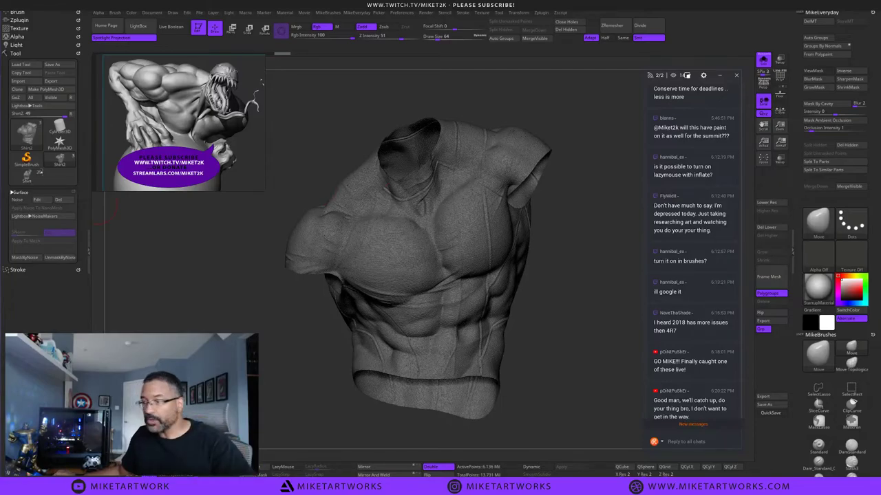
# View Shirt2 together with the visible subtools, isolate it again and examine its fabric detail up close.
pyautogui.click(19, 193)
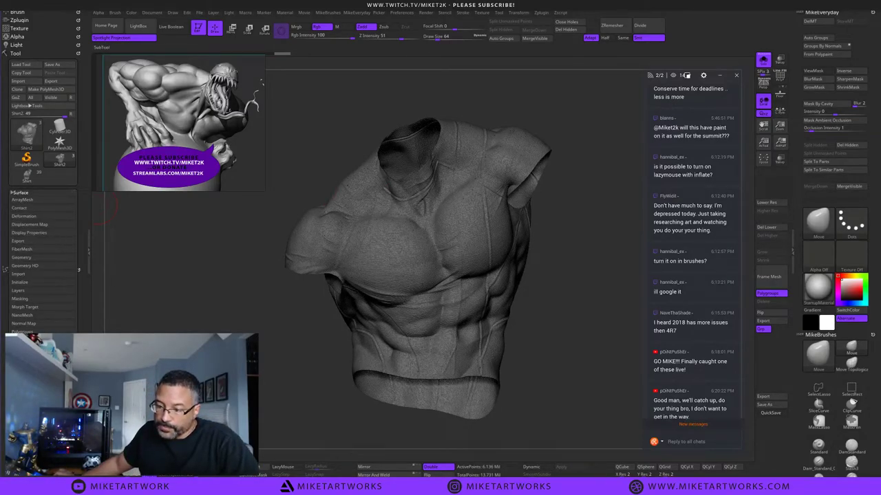
pyautogui.click(19, 194)
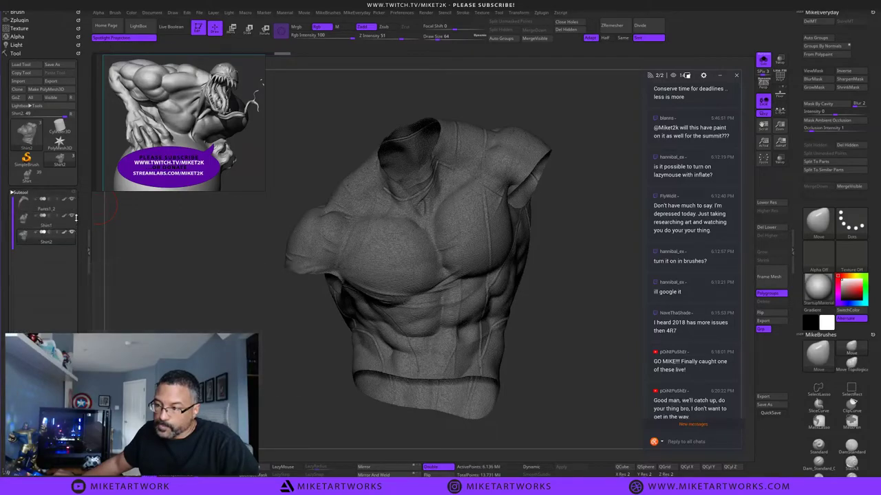
pyautogui.click(41, 234)
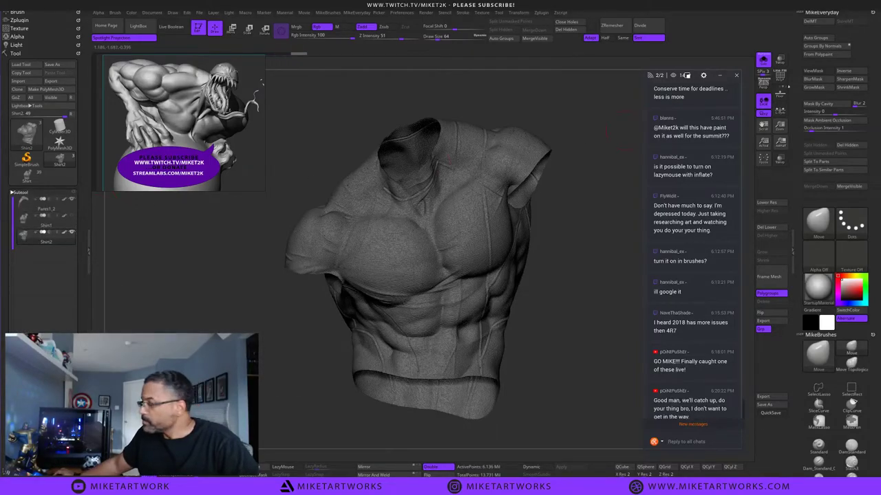
pyautogui.click(763, 61)
pyautogui.moveTo(629, 268); pyautogui.dragTo(592, 311)
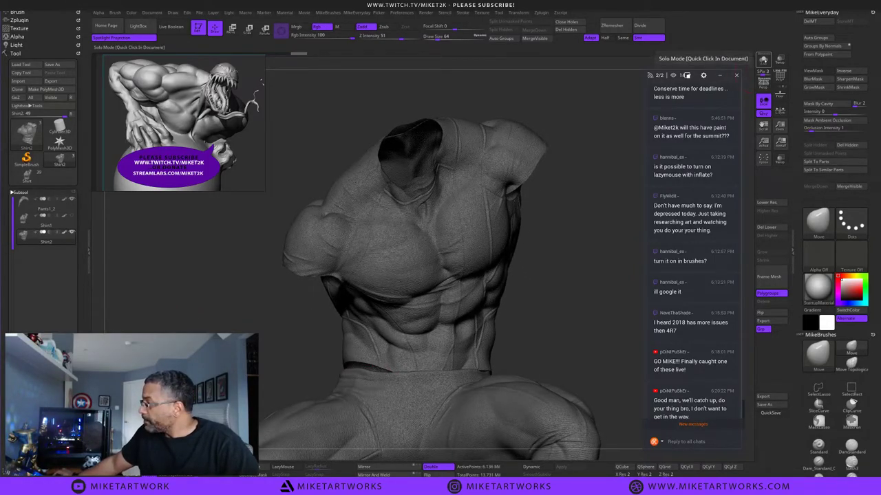
pyautogui.click(763, 60)
pyautogui.moveTo(568, 239); pyautogui.dragTo(569, 242)
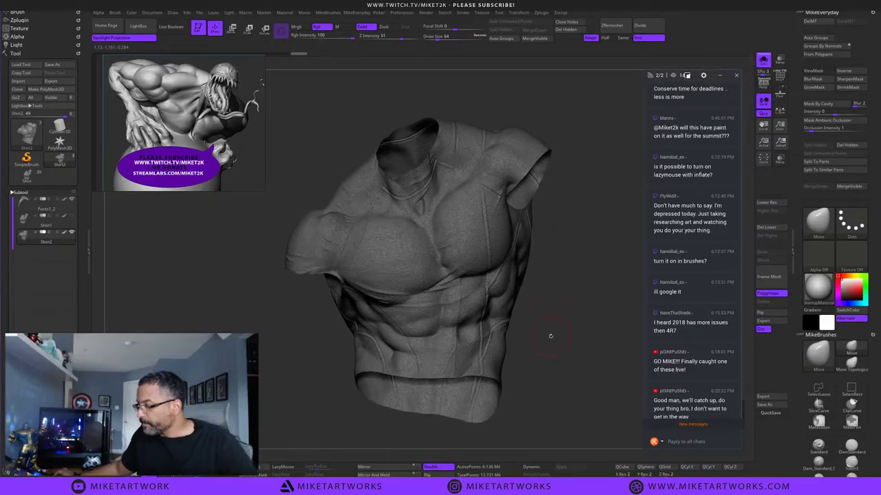
pyautogui.moveTo(330, 167)
pyautogui.keyDown('alt'); pyautogui.mouseDown()
pyautogui.moveTo(340, 238)
pyautogui.moveTo(237, 347)
pyautogui.moveTo(228, 372)
pyautogui.mouseUp(); pyautogui.keyUp('alt')
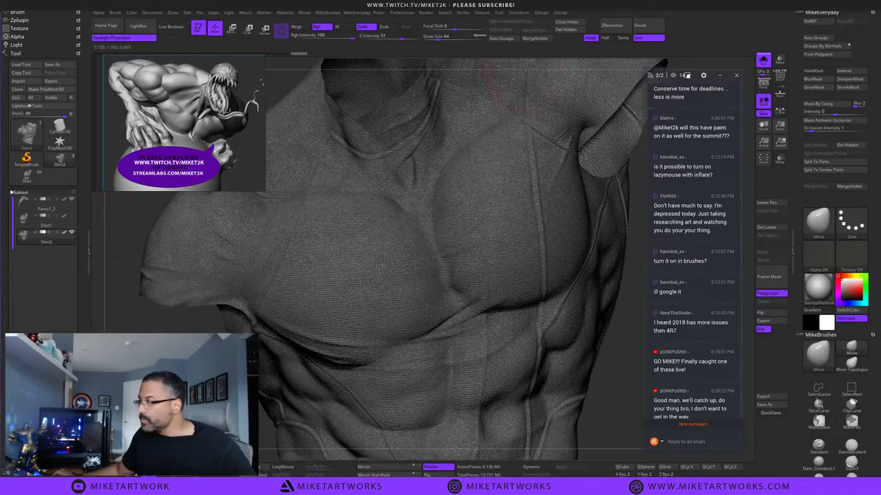
# Pre-process the mesh with Decimation Master and decimate the current Shirt2 subtool to 20%.
pyautogui.click(547, 12)
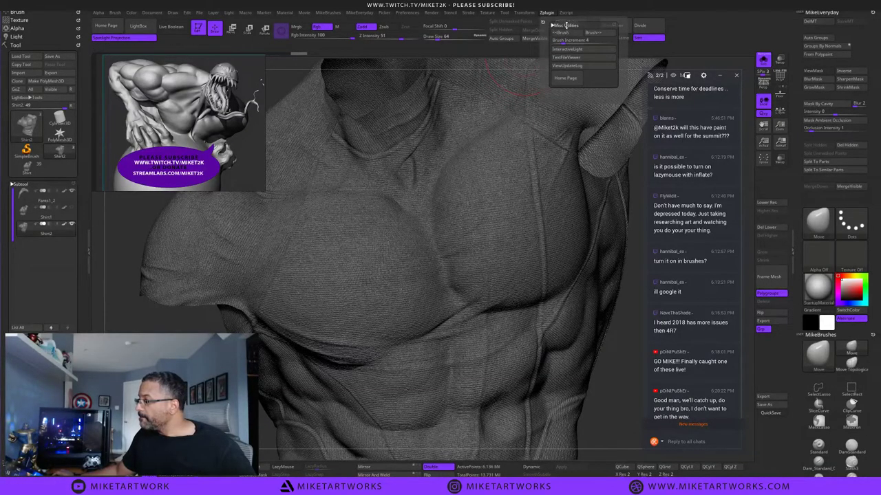
pyautogui.click(564, 26)
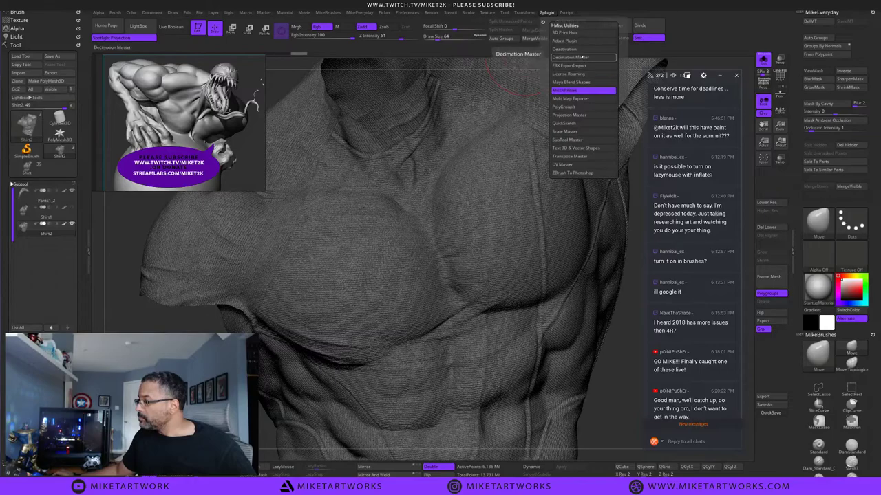
pyautogui.click(568, 57)
pyautogui.click(568, 98)
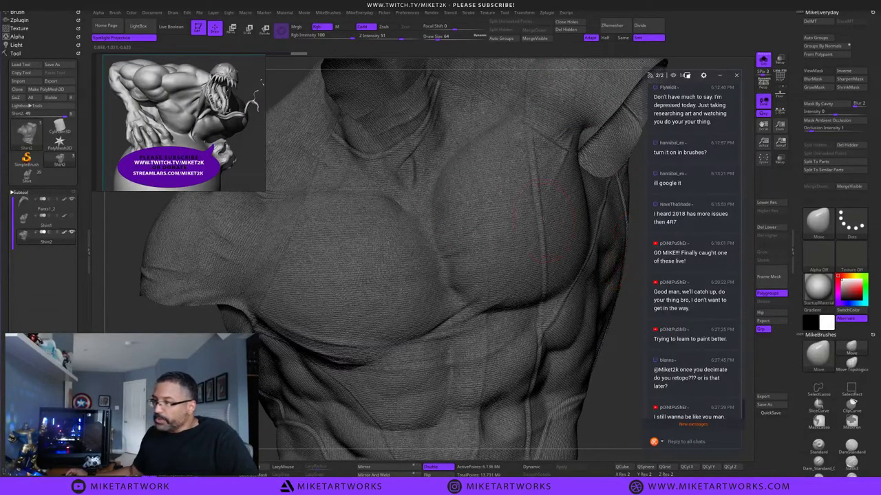
pyautogui.click(546, 13)
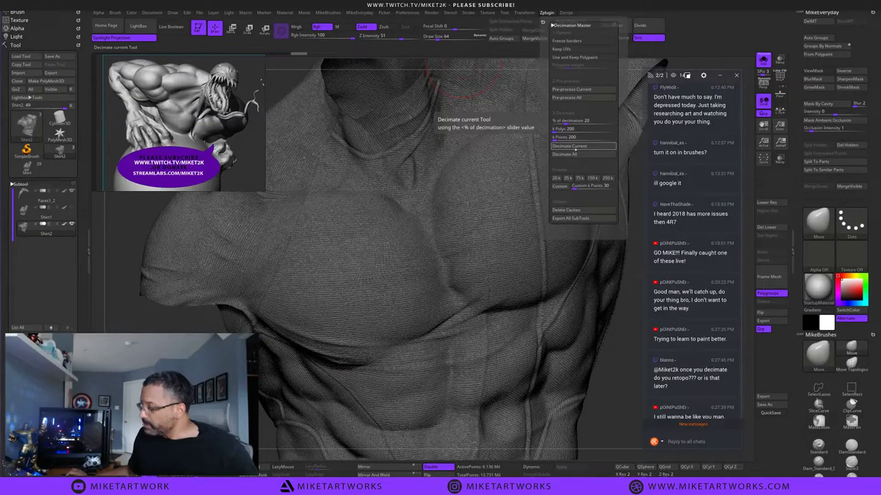
pyautogui.click(575, 147)
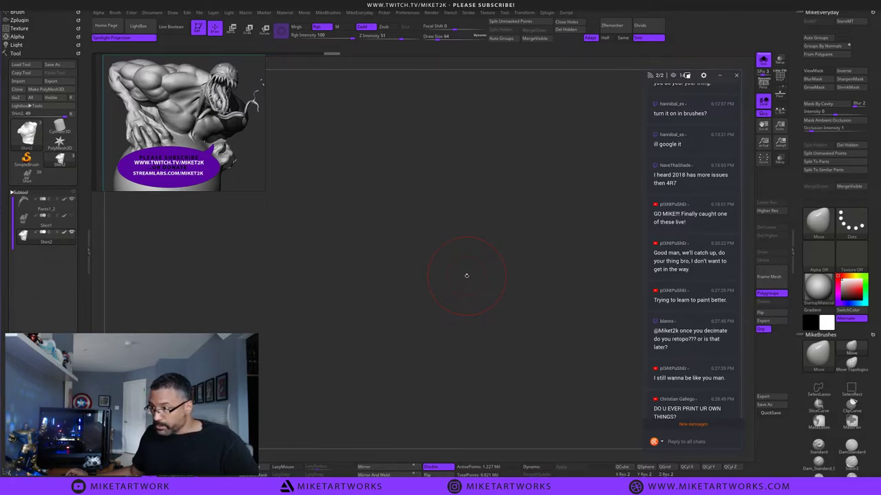
# Inspect the decimated Shirt2 from several angles and compare its surface detail with the original Shirt1 subtool.
pyautogui.press('f')
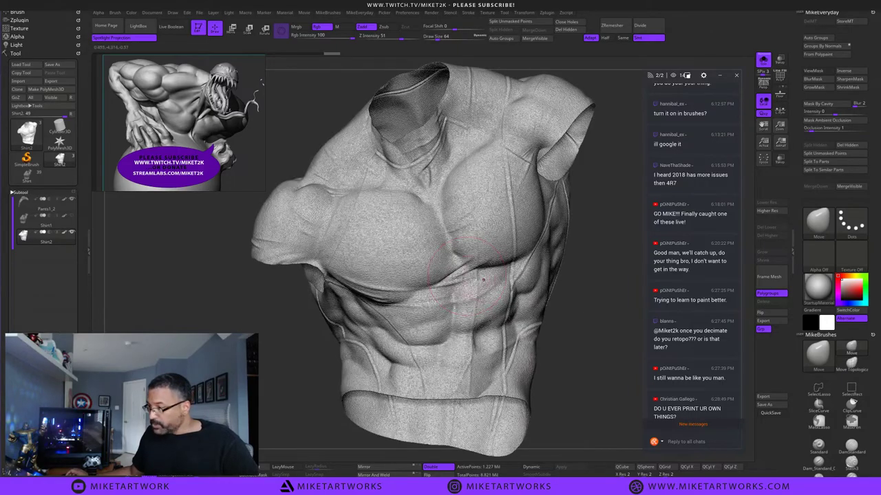
pyautogui.moveTo(610, 338); pyautogui.dragTo(617, 358)
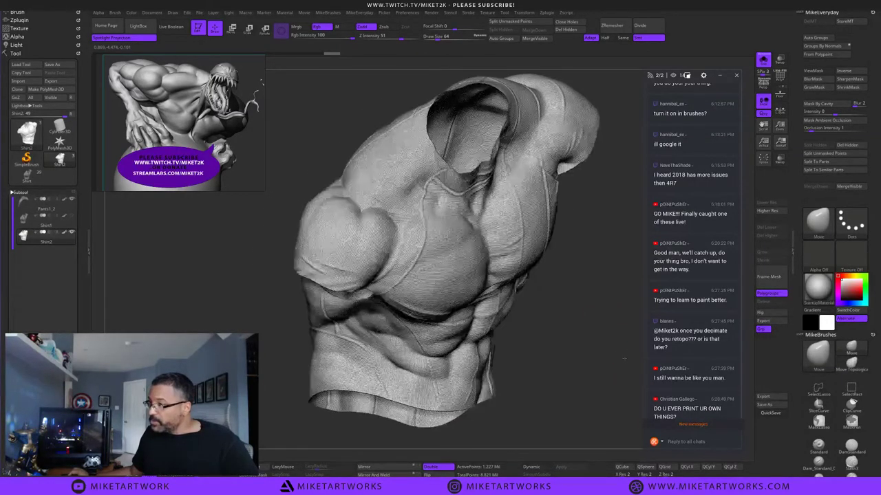
pyautogui.click(46, 225)
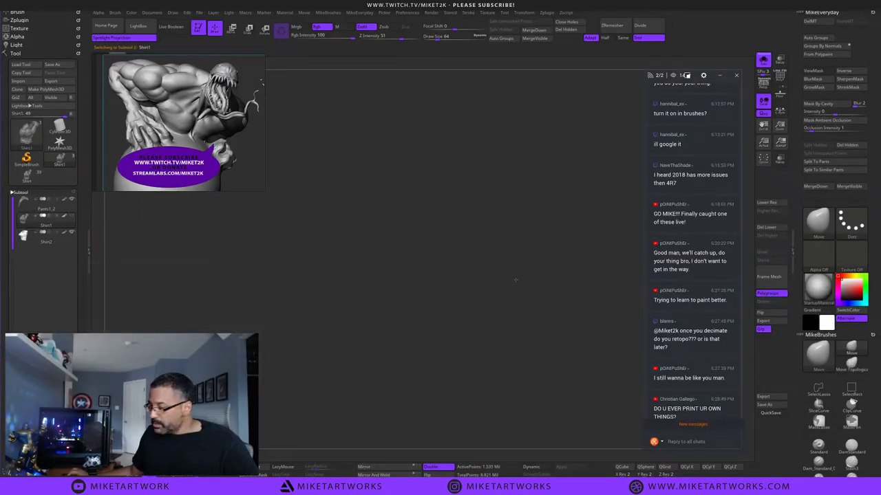
pyautogui.keyDown('alt'); pyautogui.moveTo(493, 291); pyautogui.dragTo(435, 117); pyautogui.keyUp('alt')
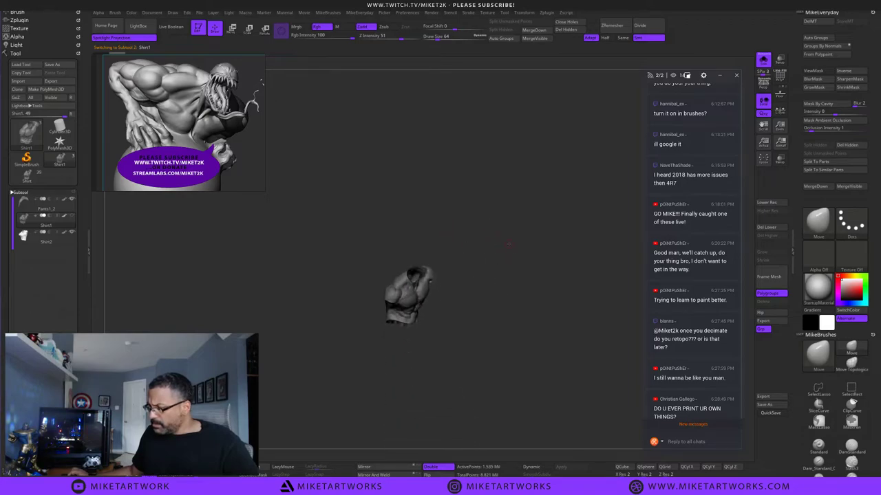
pyautogui.moveTo(486, 282); pyautogui.dragTo(588, 244)
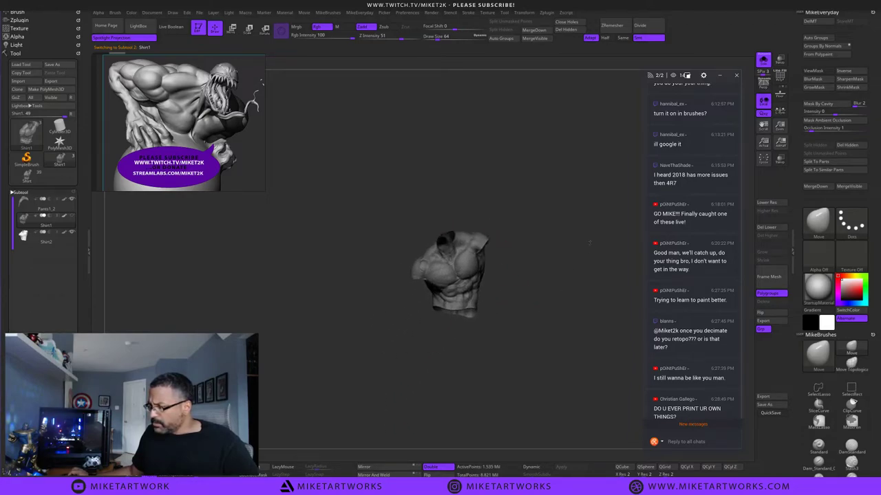
pyautogui.click(65, 241)
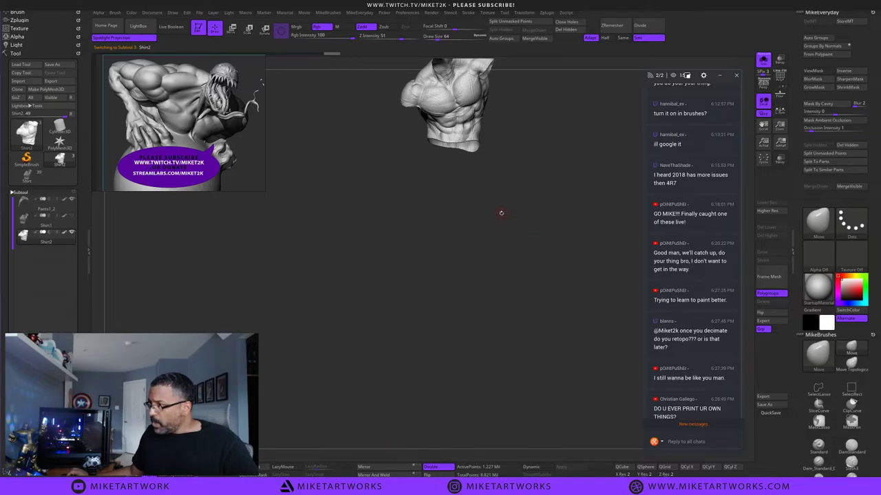
pyautogui.keyDown('alt'); pyautogui.moveTo(500, 213); pyautogui.dragTo(492, 293); pyautogui.keyUp('alt')
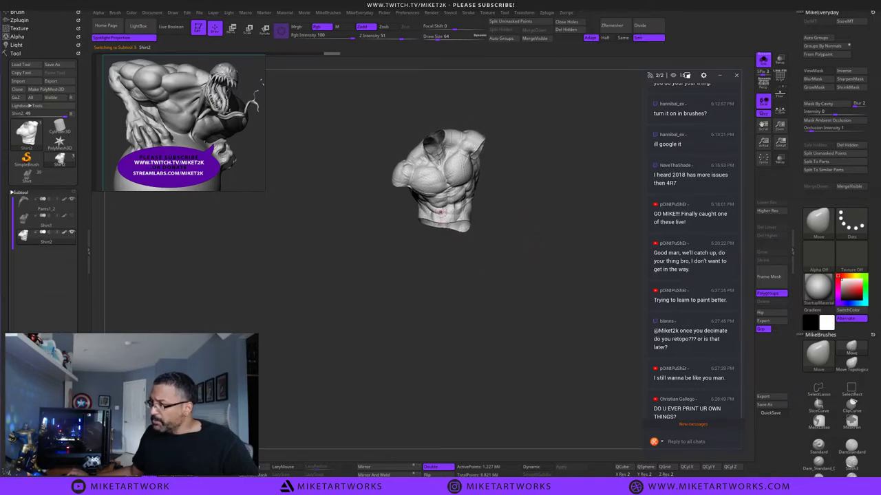
pyautogui.keyDown('alt'); pyautogui.moveTo(537, 260); pyautogui.dragTo(564, 309); pyautogui.keyUp('alt')
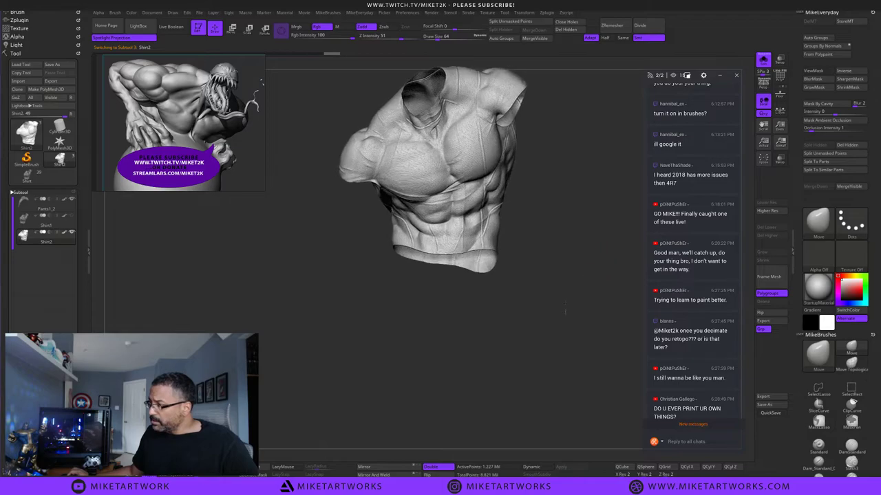
pyautogui.keyDown('alt'); pyautogui.moveTo(573, 235); pyautogui.dragTo(575, 278); pyautogui.keyUp('alt')
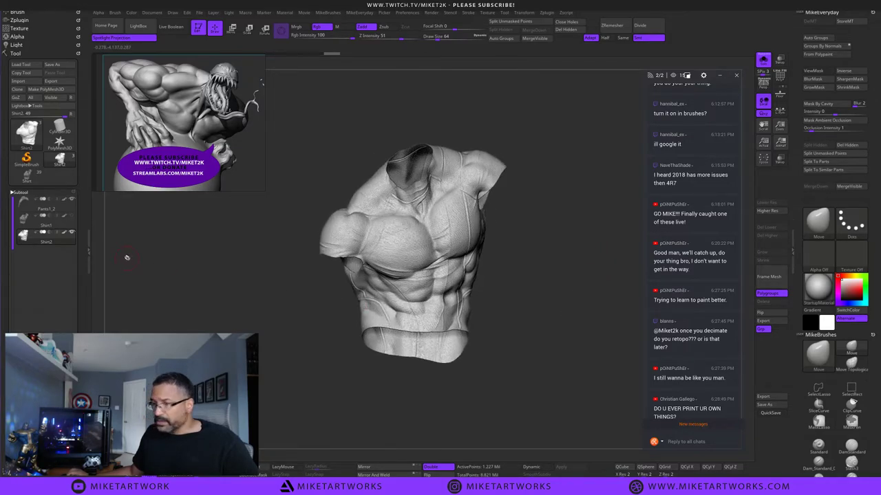
pyautogui.click(46, 225)
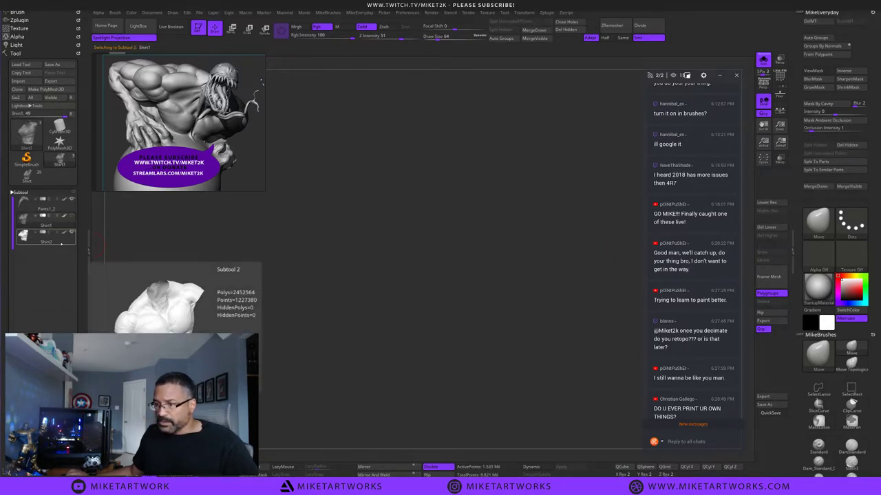
pyautogui.click(46, 238)
pyautogui.moveTo(611, 339); pyautogui.dragTo(598, 324)
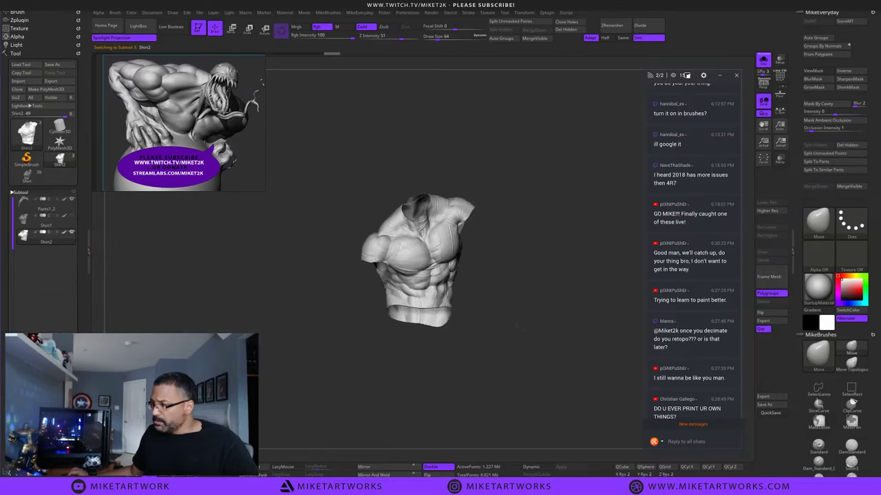
# Compare the decimated Shirt2 subtool with Shirt1 from a different angle.
pyautogui.moveTo(520, 327); pyautogui.dragTo(493, 330)
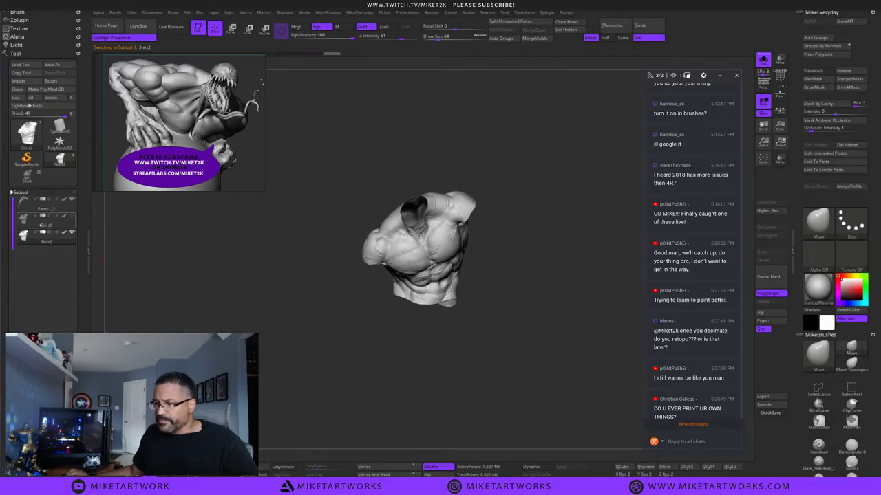
pyautogui.click(42, 224)
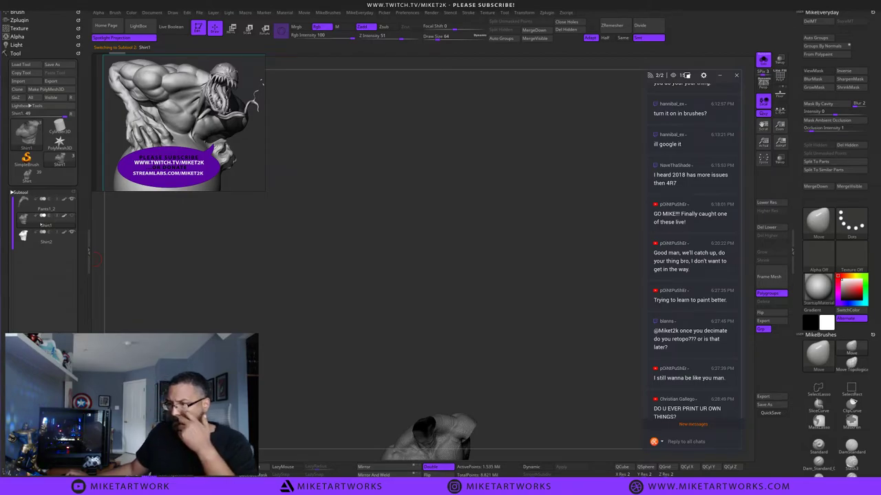
pyautogui.click(60, 242)
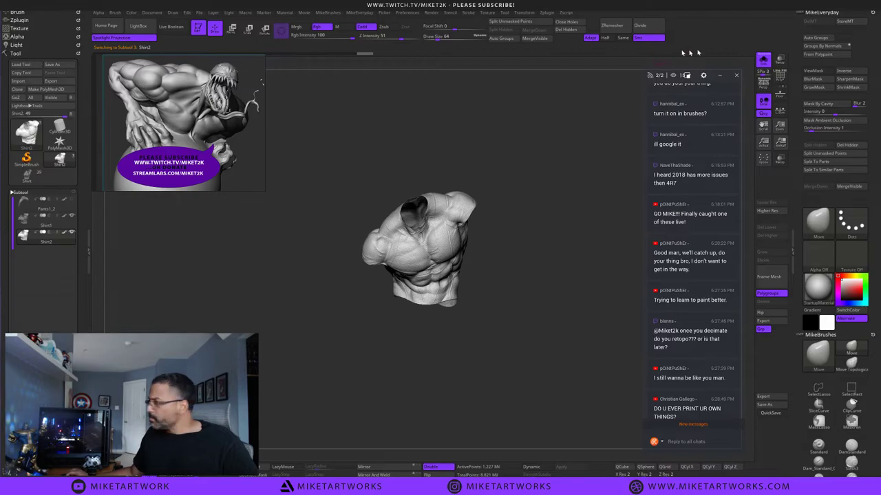
pyautogui.click(763, 61)
pyautogui.moveTo(573, 324); pyautogui.dragTo(562, 291)
pyautogui.keyDown('alt'); pyautogui.moveTo(570, 349); pyautogui.dragTo(576, 264); pyautogui.keyUp('alt')
pyautogui.press('w')
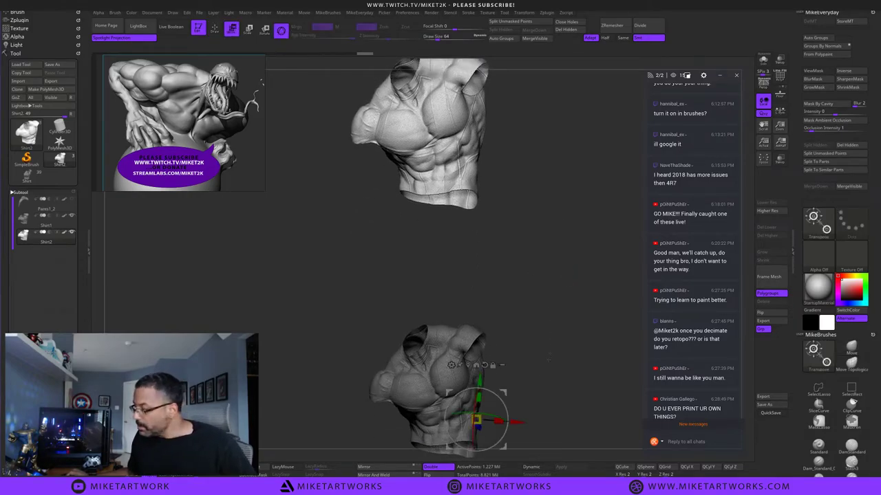
pyautogui.keyDown('alt'); pyautogui.click(467, 365); pyautogui.keyUp('alt')
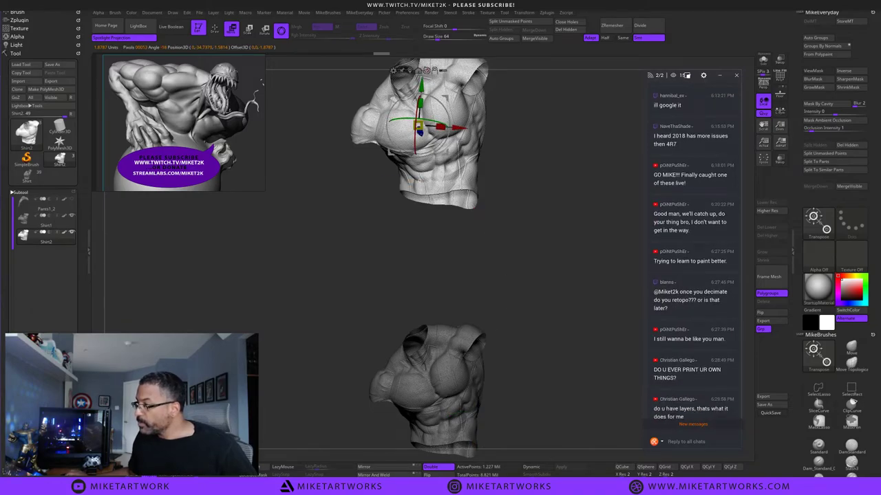
pyautogui.keyDown('alt'); pyautogui.click(426, 71); pyautogui.keyUp('alt')
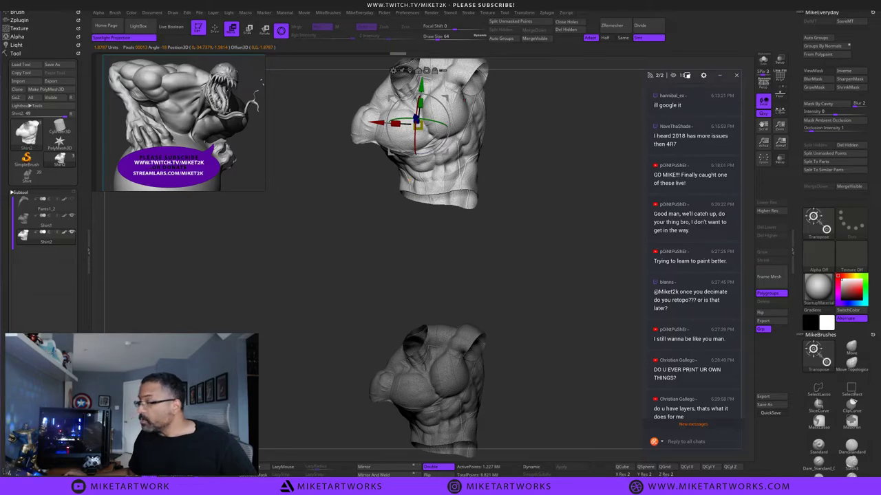
pyautogui.hotkey('ctrl', 'z')
pyautogui.hotkey('ctrl', 'z')
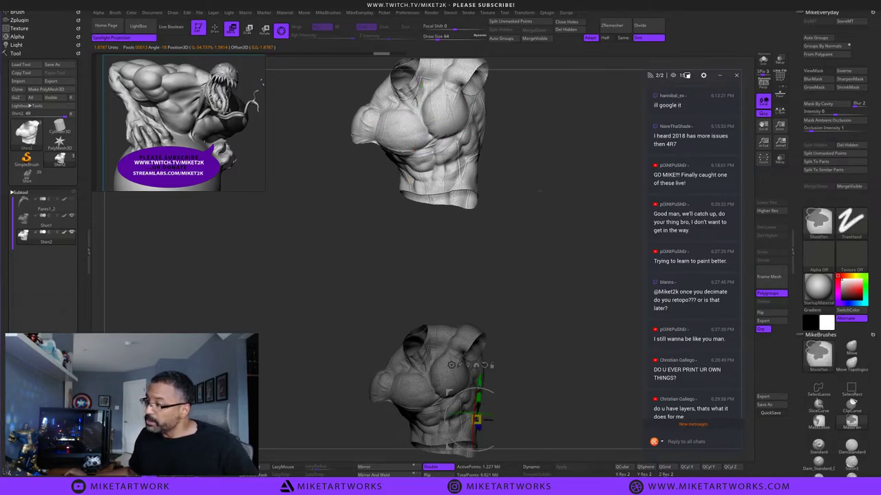
pyautogui.hotkey('ctrl', 'z')
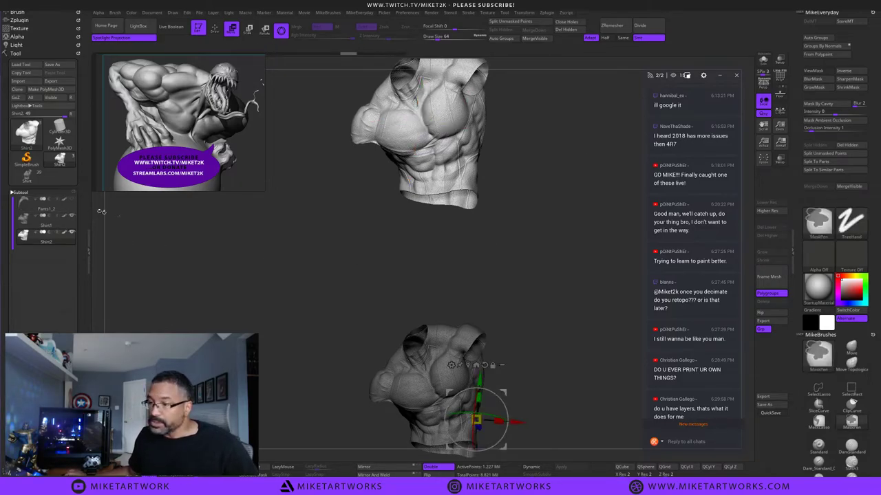
pyautogui.press('q')
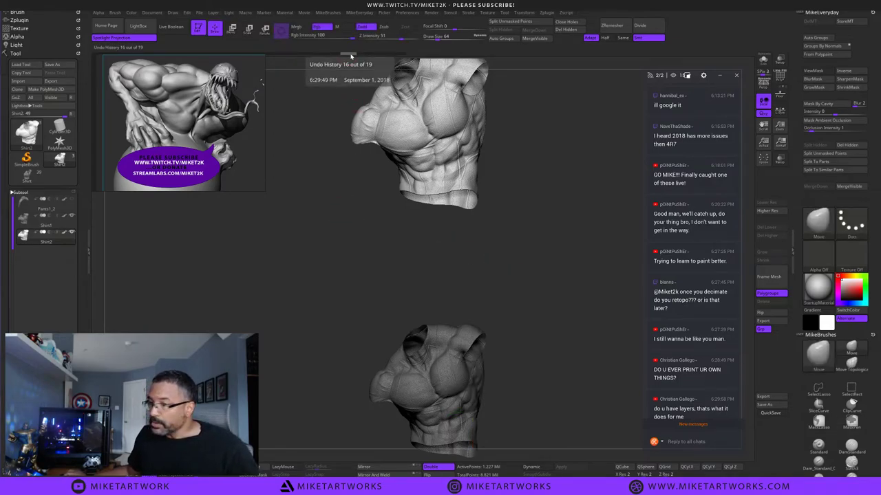
# Revert Shirt2 through its undo history to the mesh before decimation, isolate it and frame the torso.
pyautogui.moveTo(350, 56); pyautogui.dragTo(313, 57)
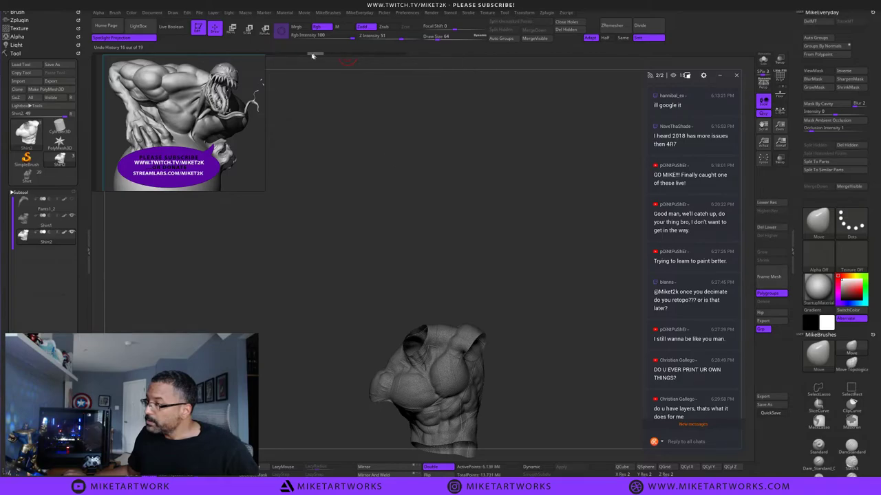
pyautogui.keyDown('alt'); pyautogui.moveTo(501, 230); pyautogui.dragTo(493, 197); pyautogui.keyUp('alt')
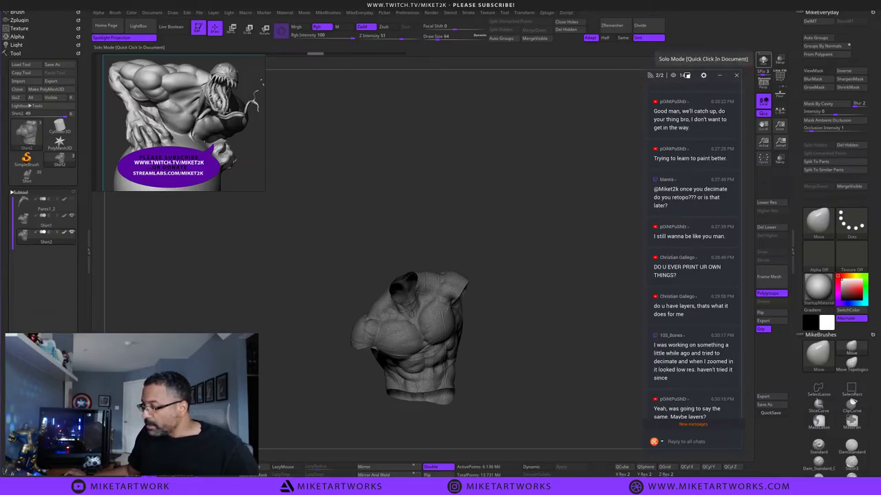
pyautogui.click(762, 61)
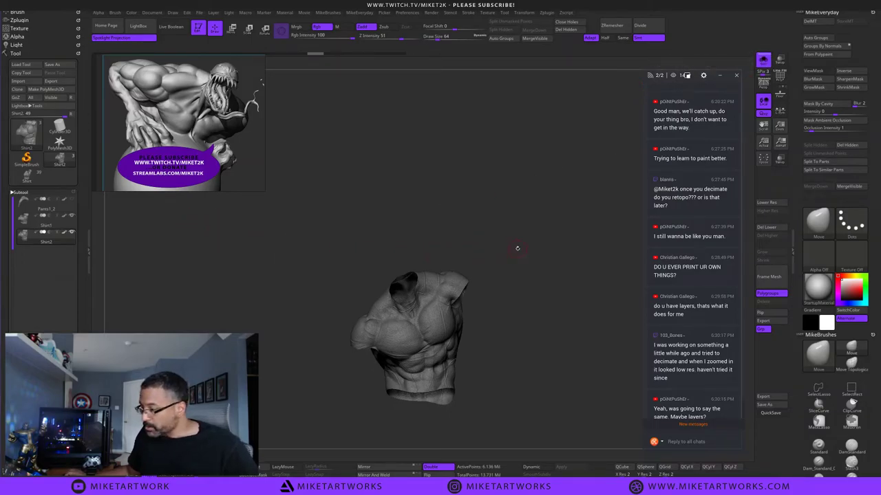
pyautogui.keyDown('alt'); pyautogui.moveTo(517, 249); pyautogui.dragTo(553, 319); pyautogui.keyUp('alt')
pyautogui.keyDown('alt'); pyautogui.moveTo(501, 326); pyautogui.dragTo(541, 300); pyautogui.keyUp('alt')
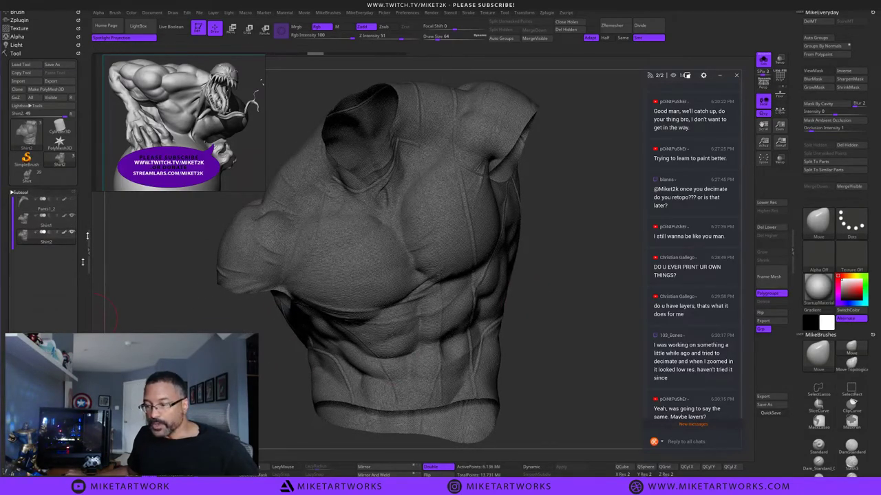
# Bake all layers of Shirt2 into its mesh and check the fabric surface.
pyautogui.click(22, 192)
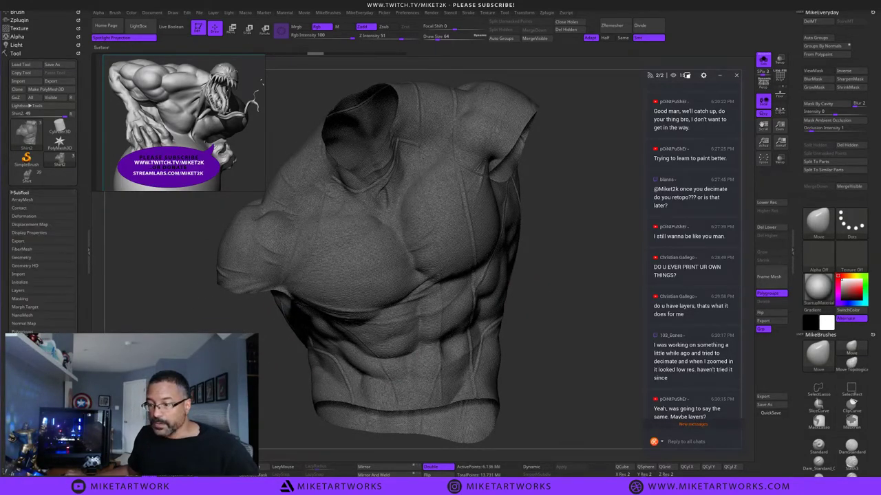
pyautogui.click(22, 193)
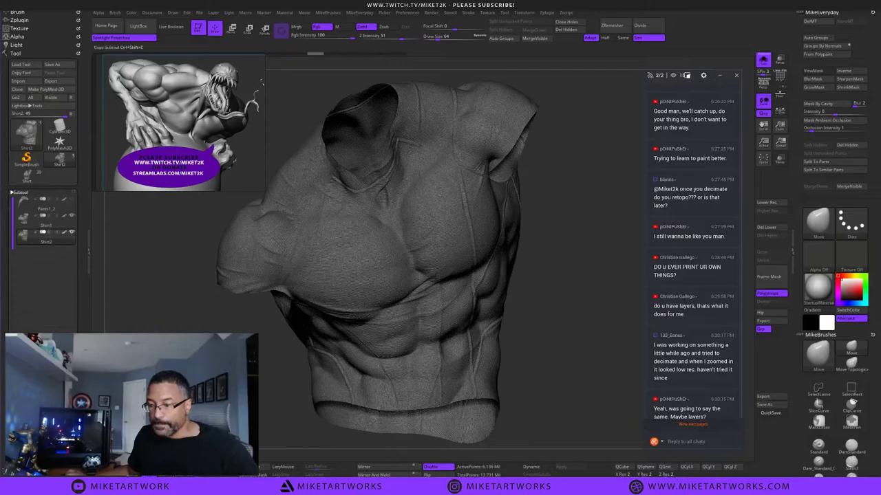
pyautogui.click(22, 192)
pyautogui.click(22, 292)
pyautogui.click(67, 287)
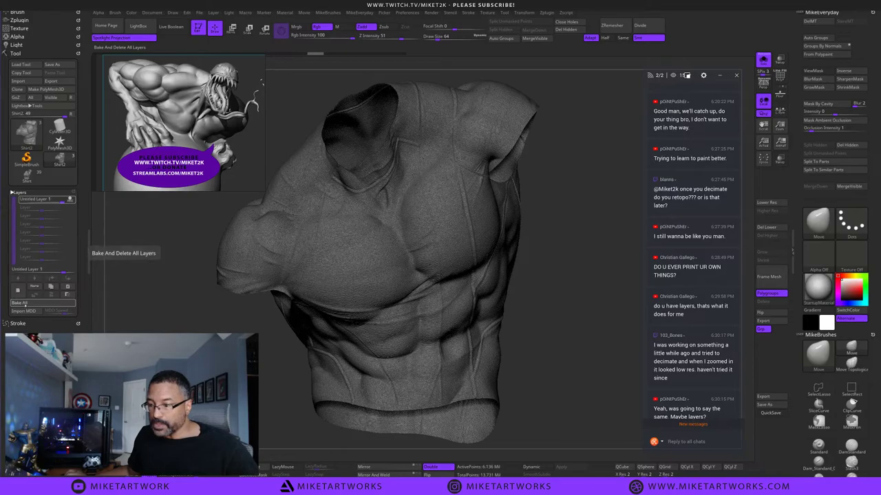
pyautogui.click(25, 305)
pyautogui.moveTo(593, 281); pyautogui.dragTo(548, 324)
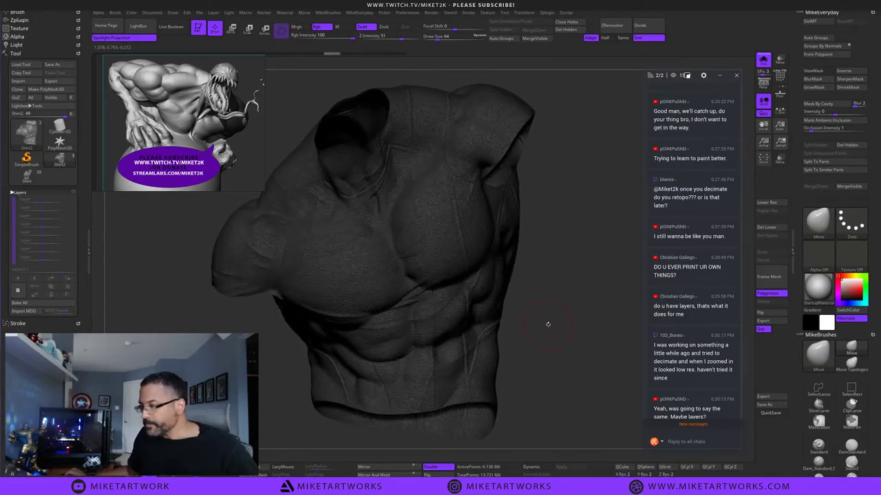
# Pre-process the baked Shirt2 with Decimation Master and decimate the current subtool to 20%.
pyautogui.press('space')
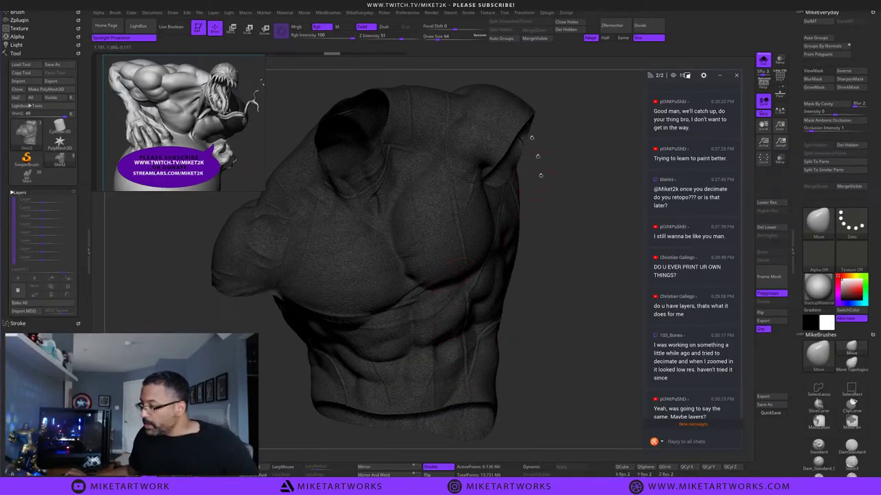
pyautogui.click(549, 13)
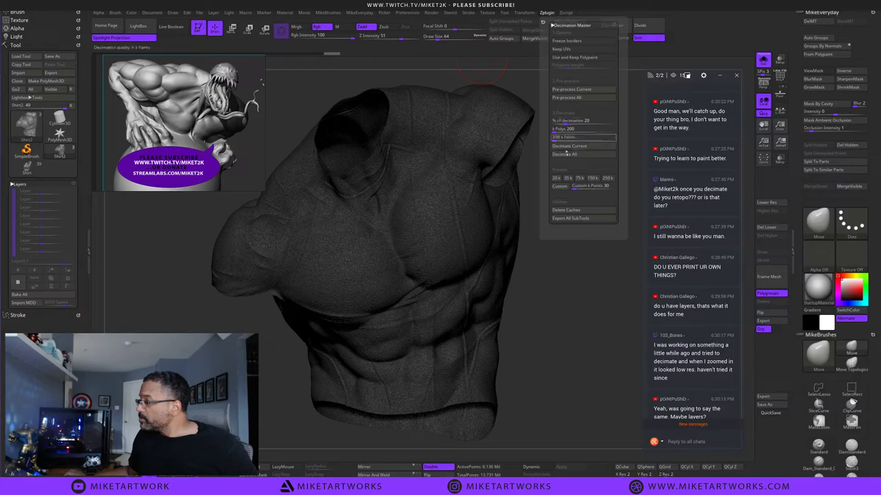
pyautogui.click(568, 89)
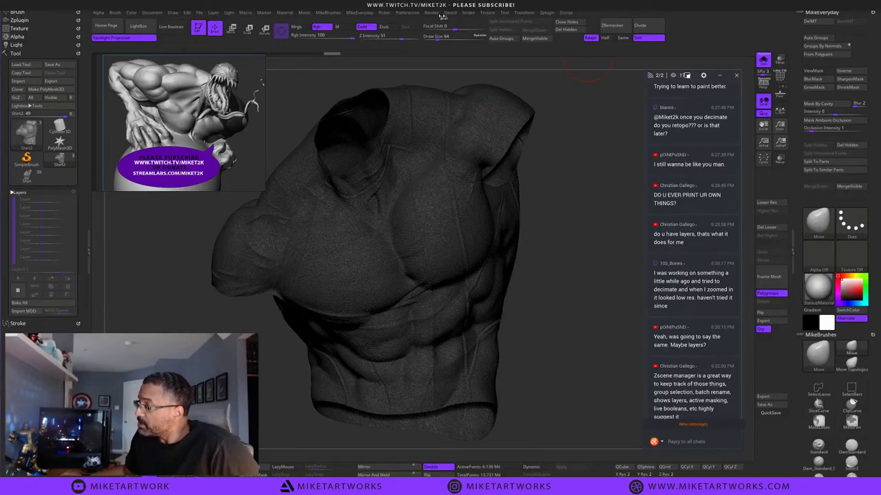
pyautogui.click(548, 13)
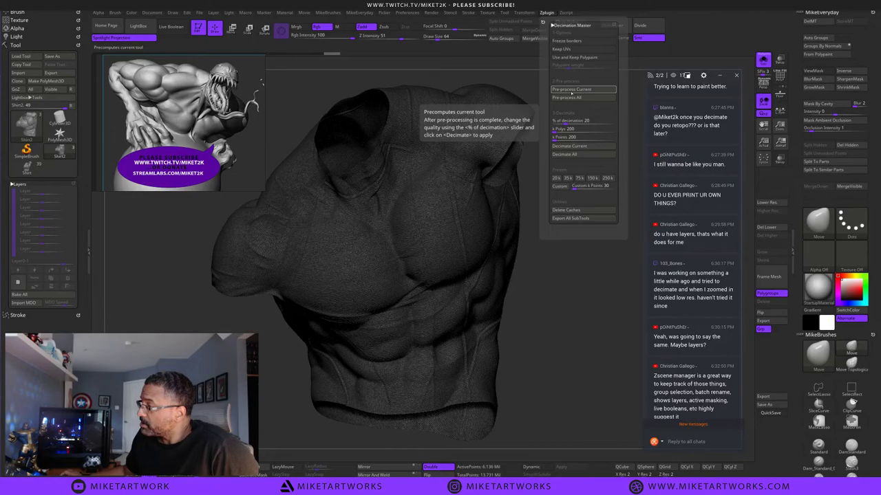
pyautogui.click(582, 146)
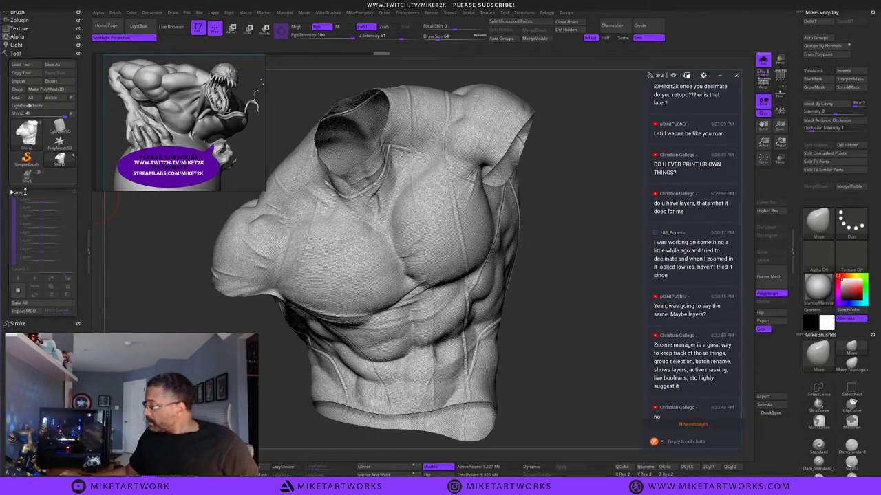
# Copy the decimated Shirt2 subtool and paste it into the Shirt tool that holds the full character.
pyautogui.click(24, 192)
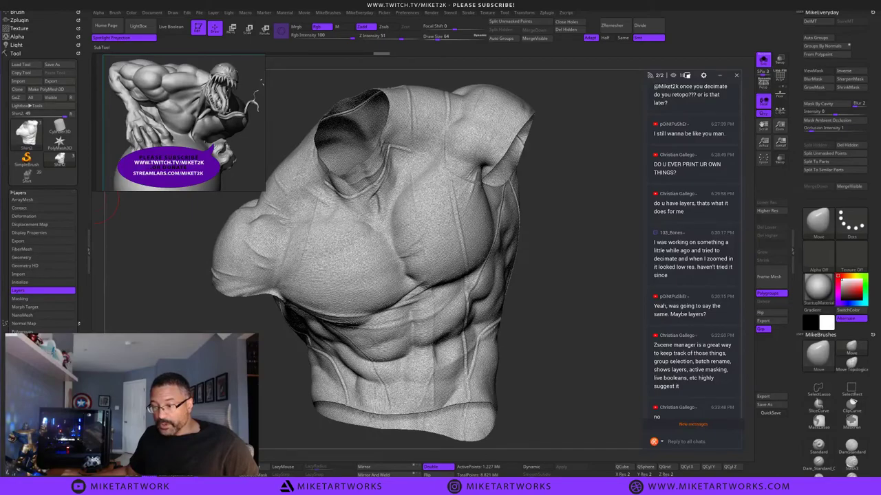
pyautogui.click(42, 365)
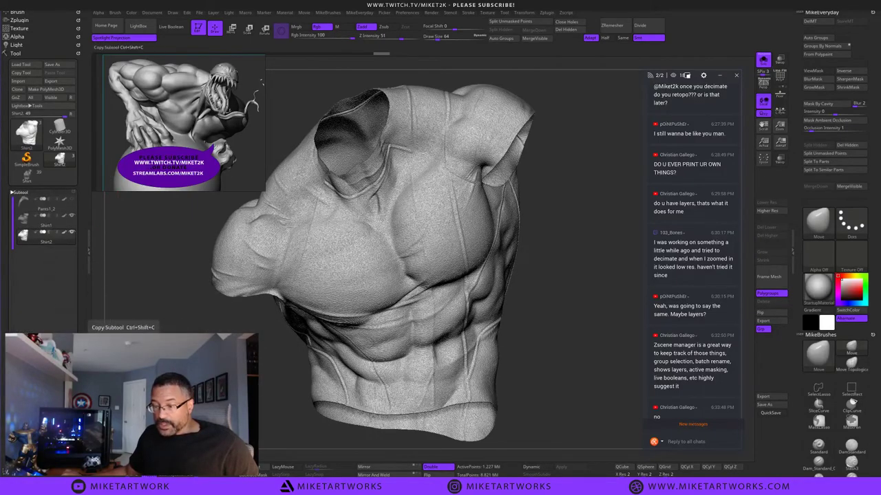
pyautogui.click(23, 179)
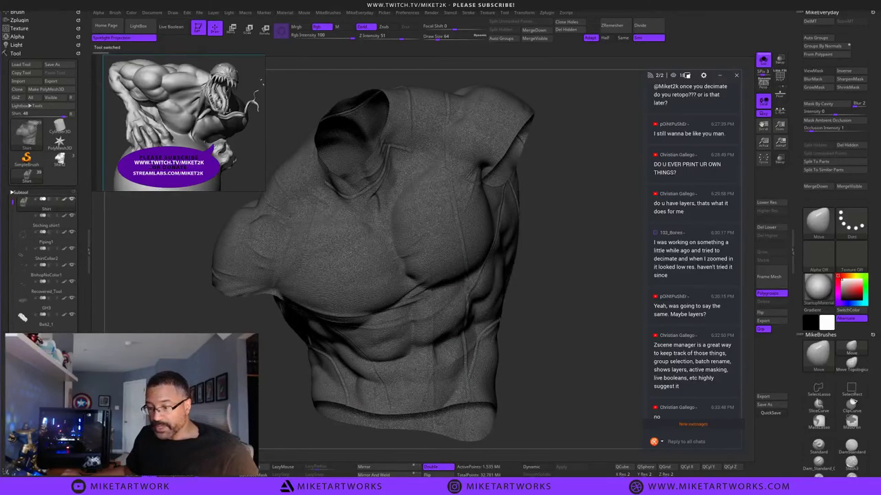
pyautogui.click(62, 371)
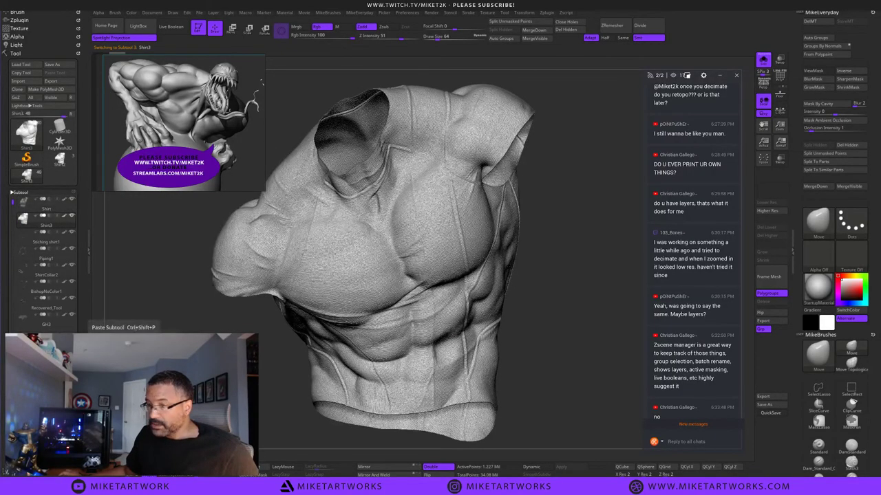
# Select the original Shirt subtool and set the active color to mid grey, RGB 120, 120, 120.
pyautogui.click(48, 207)
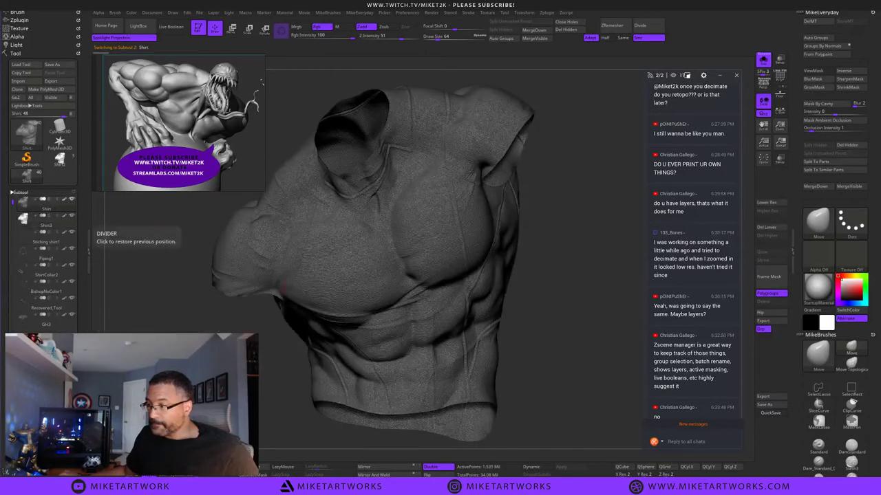
pyautogui.press('space')
pyautogui.click(419, 385)
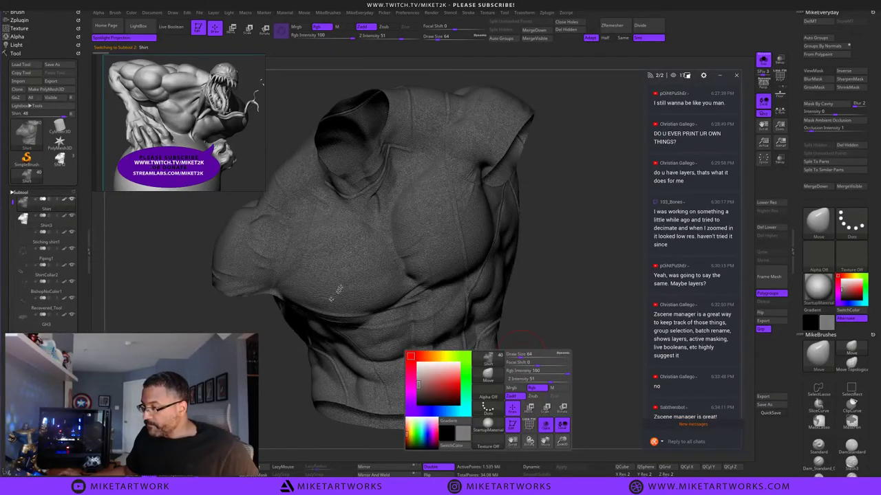
# Compare the pasted Shirt3 with the original Shirt, and delete the original Shirt subtool.
pyautogui.click(61, 223)
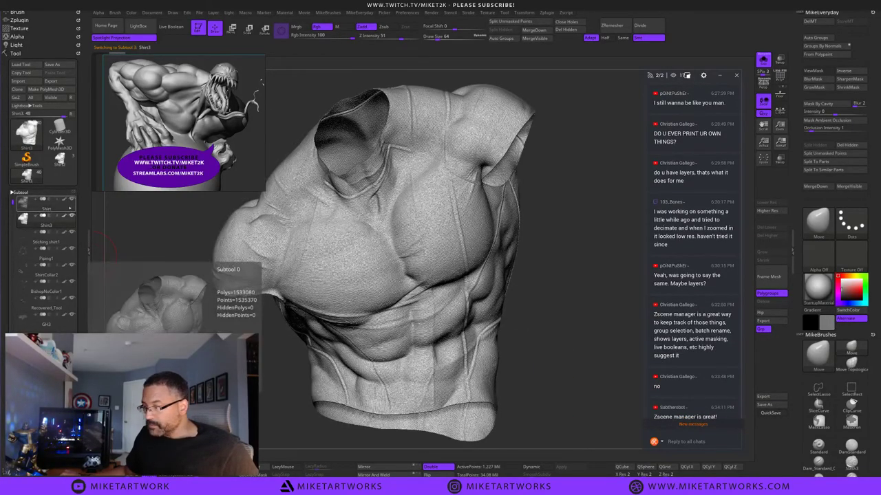
pyautogui.click(60, 206)
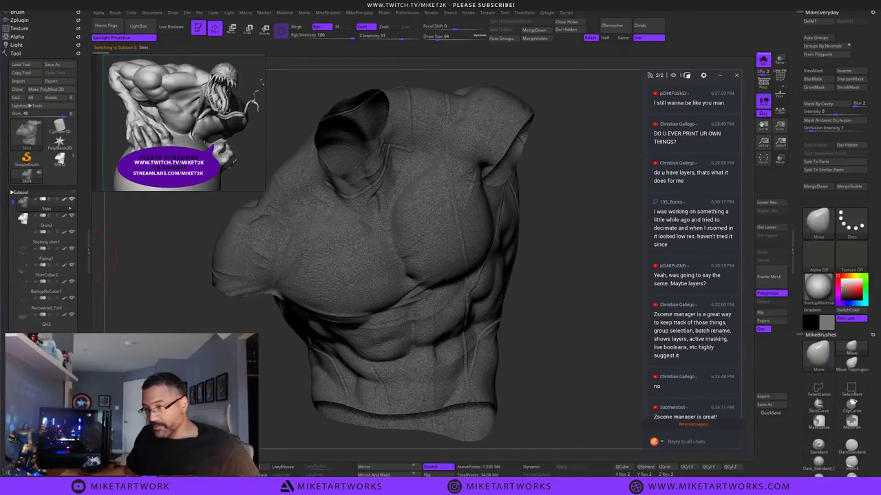
pyautogui.click(31, 347)
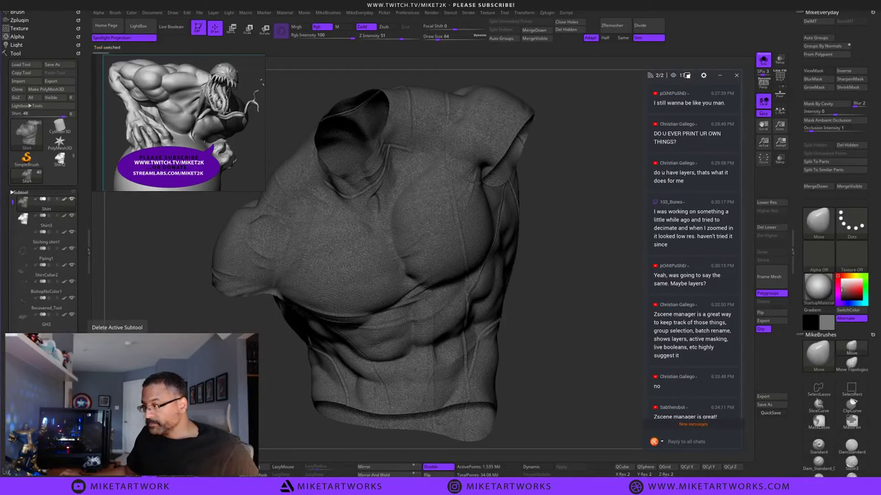
pyautogui.press('space')
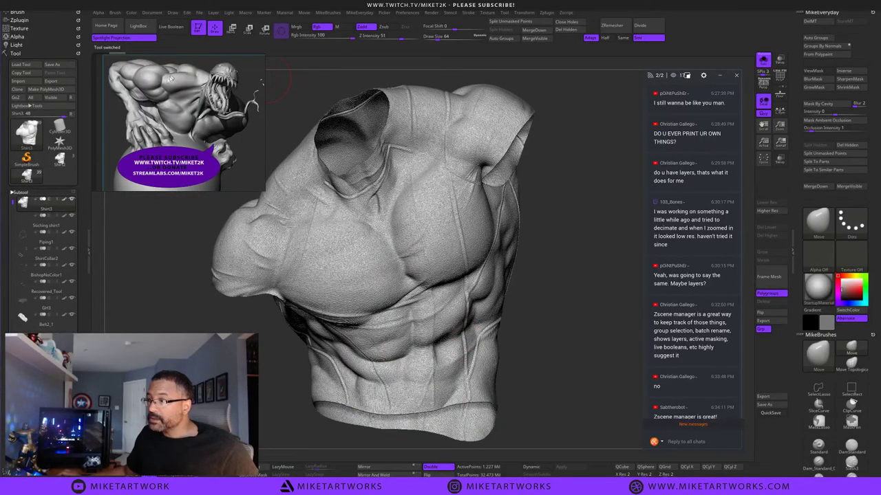
# Fill Shirt3 with the active grey color and leave solo mode to show the whole character.
pyautogui.moveTo(131, 13)
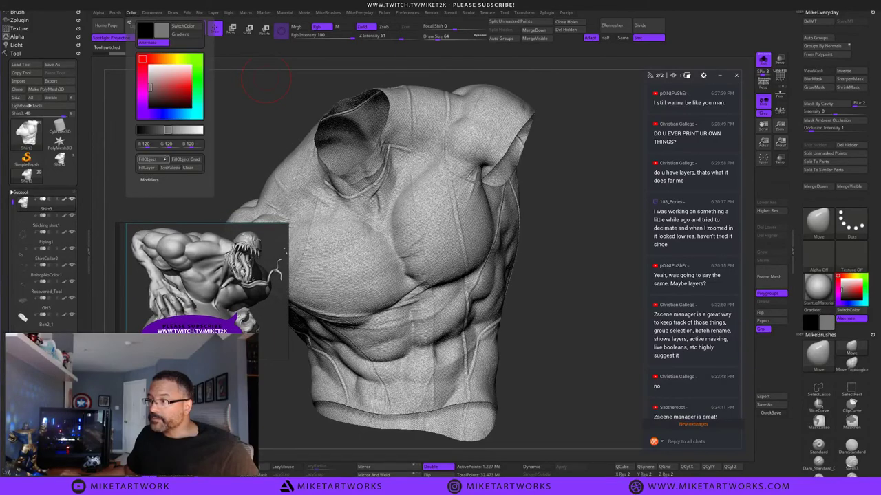
pyautogui.click(166, 162)
pyautogui.moveTo(226, 280); pyautogui.dragTo(205, 113, button='right')
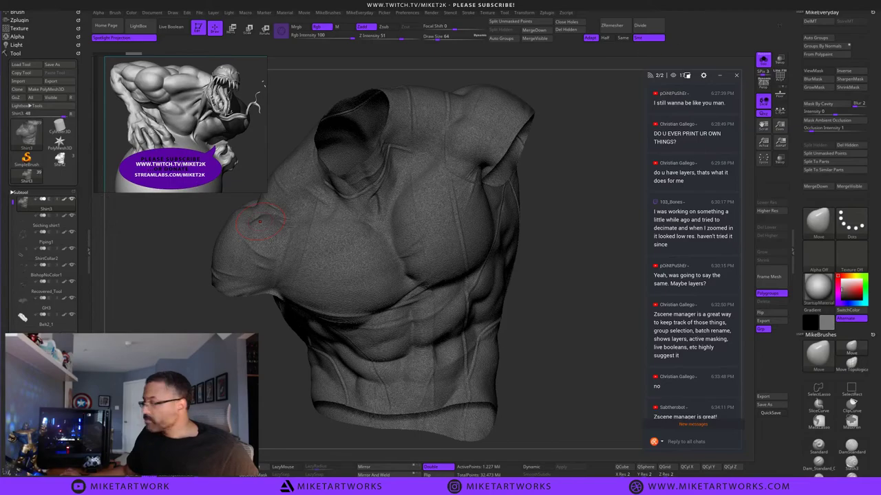
pyautogui.click(764, 61)
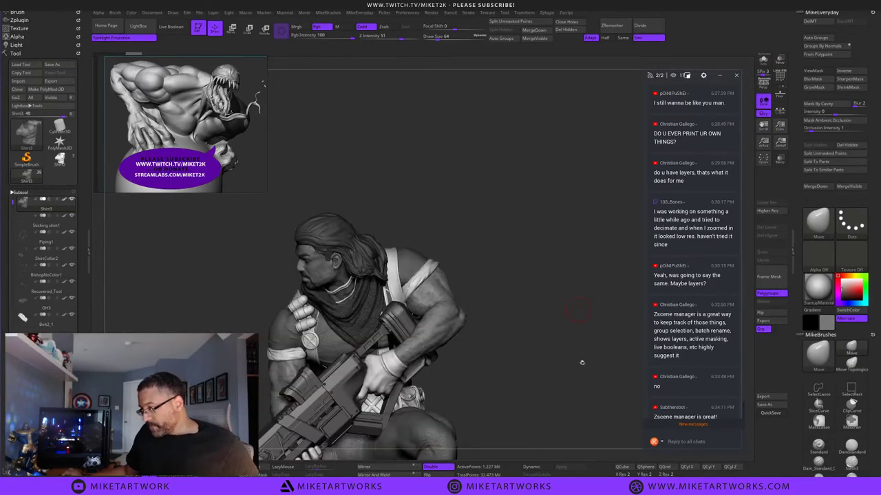
# Inspect the whole character with the replaced shirt from several angles and set the active color to white.
pyautogui.moveTo(581, 362); pyautogui.dragTo(608, 282)
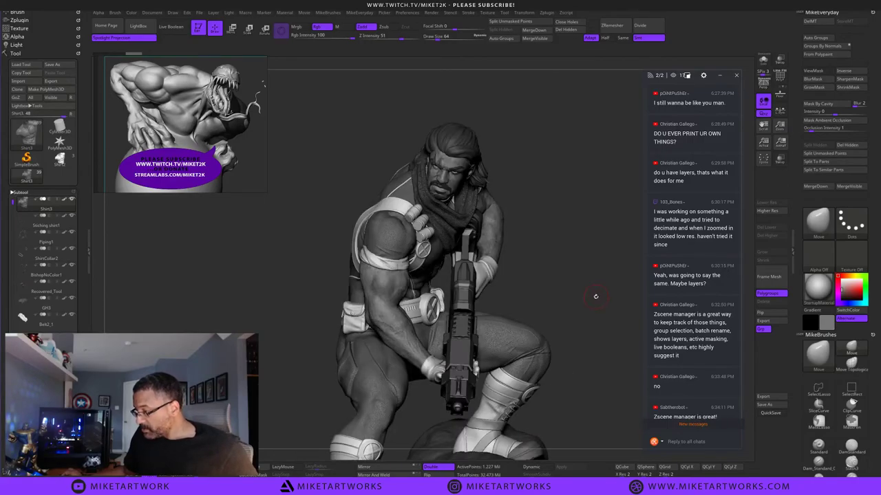
pyautogui.keyDown('alt'); pyautogui.moveTo(614, 325); pyautogui.dragTo(615, 358); pyautogui.keyUp('alt')
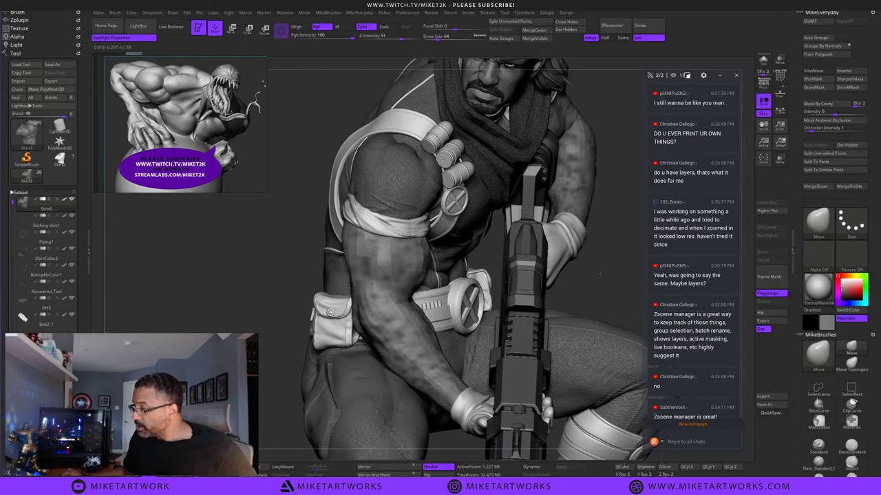
pyautogui.keyDown('alt'); pyautogui.moveTo(599, 274); pyautogui.dragTo(597, 242); pyautogui.keyUp('alt')
pyautogui.moveTo(556, 299)
pyautogui.keyDown('alt'); pyautogui.mouseDown()
pyautogui.moveTo(580, 254)
pyautogui.moveTo(619, 265)
pyautogui.moveTo(585, 265)
pyautogui.moveTo(614, 287)
pyautogui.moveTo(593, 279)
pyautogui.mouseUp(); pyautogui.keyUp('alt')
pyautogui.moveTo(597, 456); pyautogui.dragTo(623, 253)
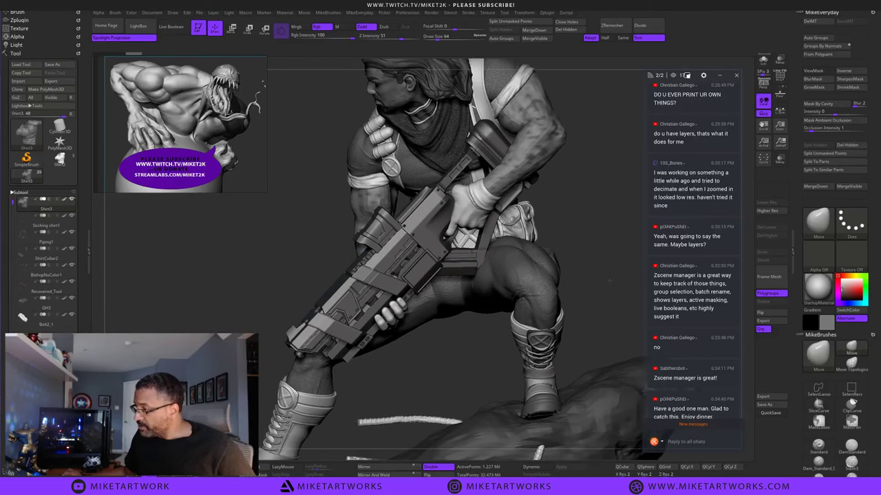
pyautogui.moveTo(613, 284); pyautogui.dragTo(598, 281)
pyautogui.press('space')
pyautogui.moveTo(436, 334); pyautogui.dragTo(428, 323)
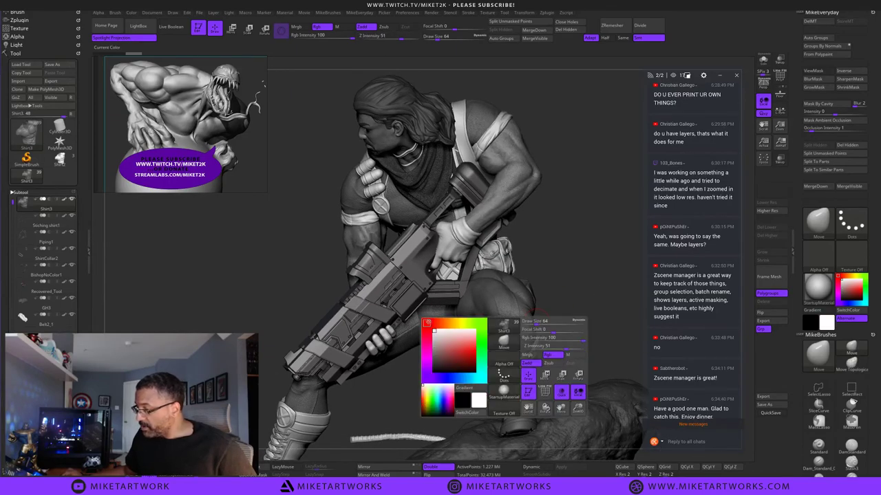
# Frame the full figure on its rock base in a three-quarter front view, enlarge the canvas, and start a BPR render.
pyautogui.moveTo(587, 294)
pyautogui.keyDown('alt'); pyautogui.mouseDown()
pyautogui.moveTo(597, 247)
pyautogui.moveTo(576, 234)
pyautogui.moveTo(582, 241)
pyautogui.moveTo(594, 218)
pyautogui.moveTo(558, 222)
pyautogui.moveTo(573, 221)
pyautogui.mouseUp(); pyautogui.keyUp('alt')
pyautogui.press('f')
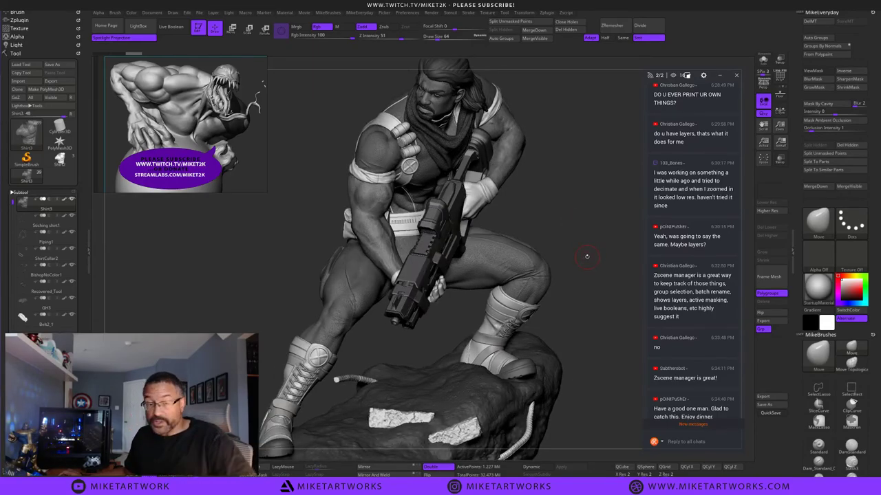
pyautogui.moveTo(601, 272); pyautogui.dragTo(617, 275)
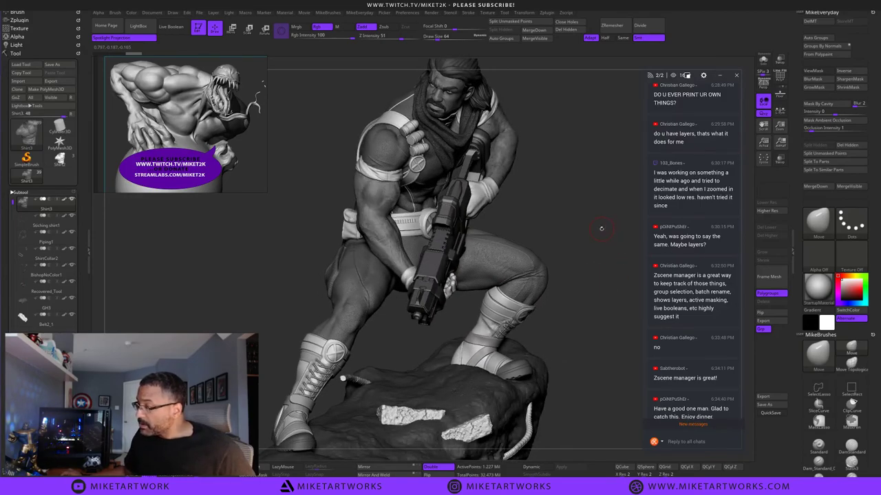
pyautogui.press('Tab')
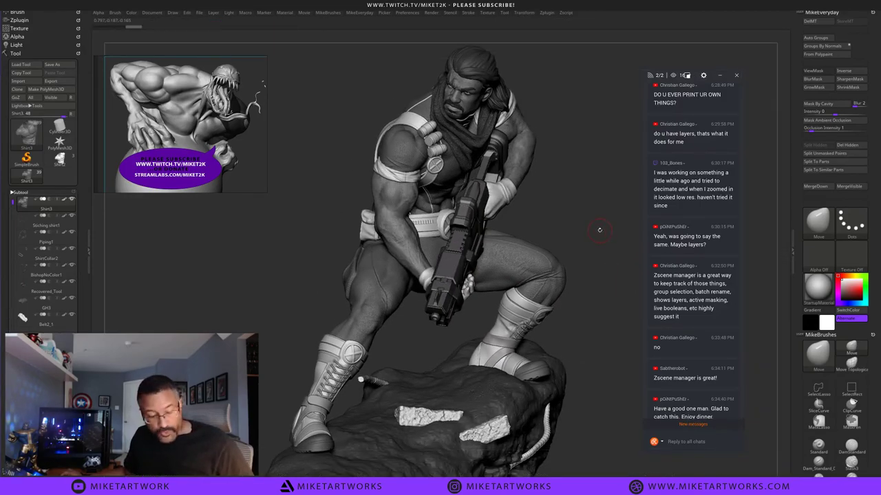
pyautogui.hotkey('shift', 'r')
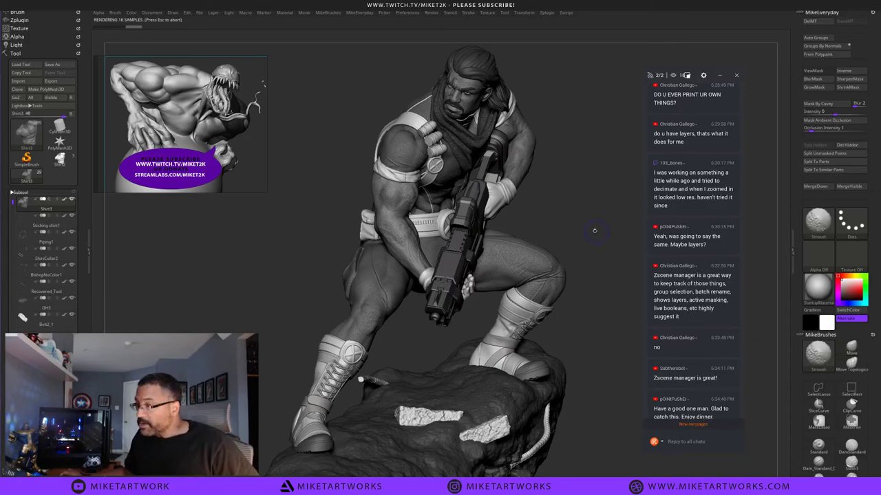